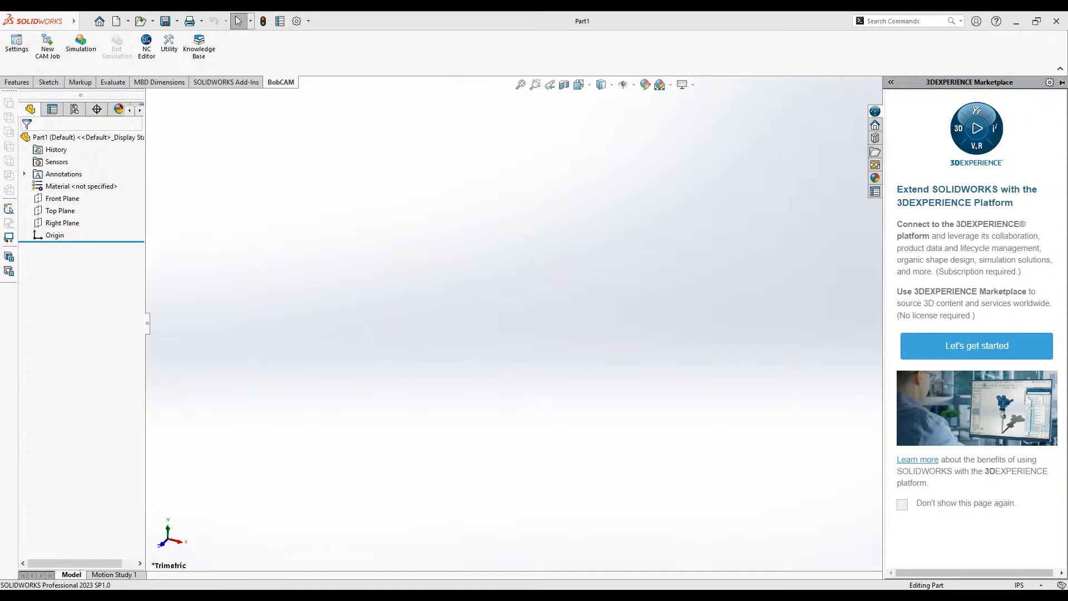
# - Review the BobCAM licensing commands, including license activation and transfer
pyautogui.click(386, 309)
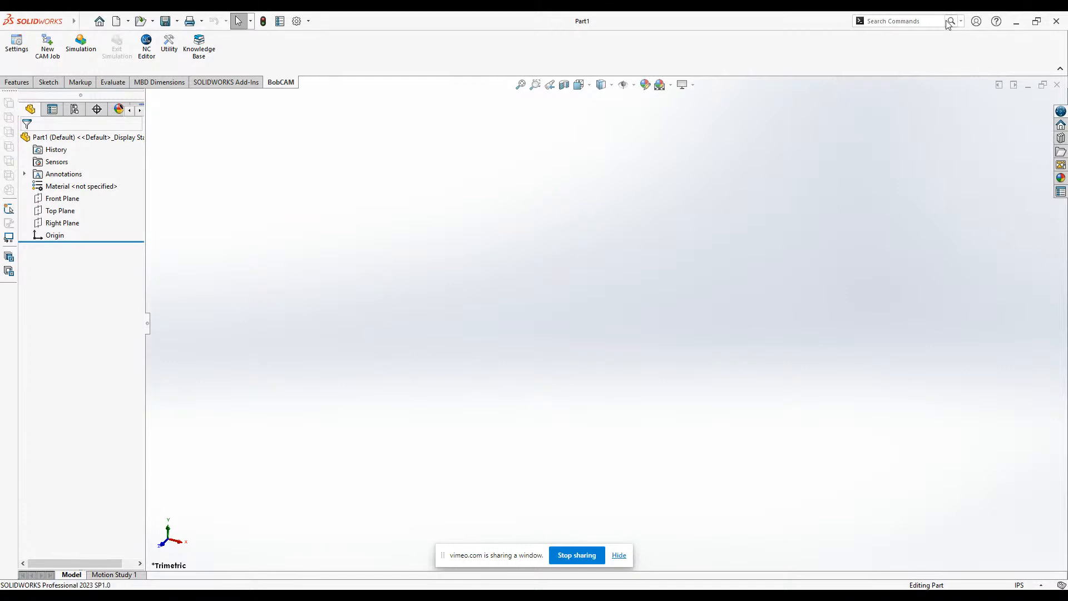
pyautogui.click(996, 22)
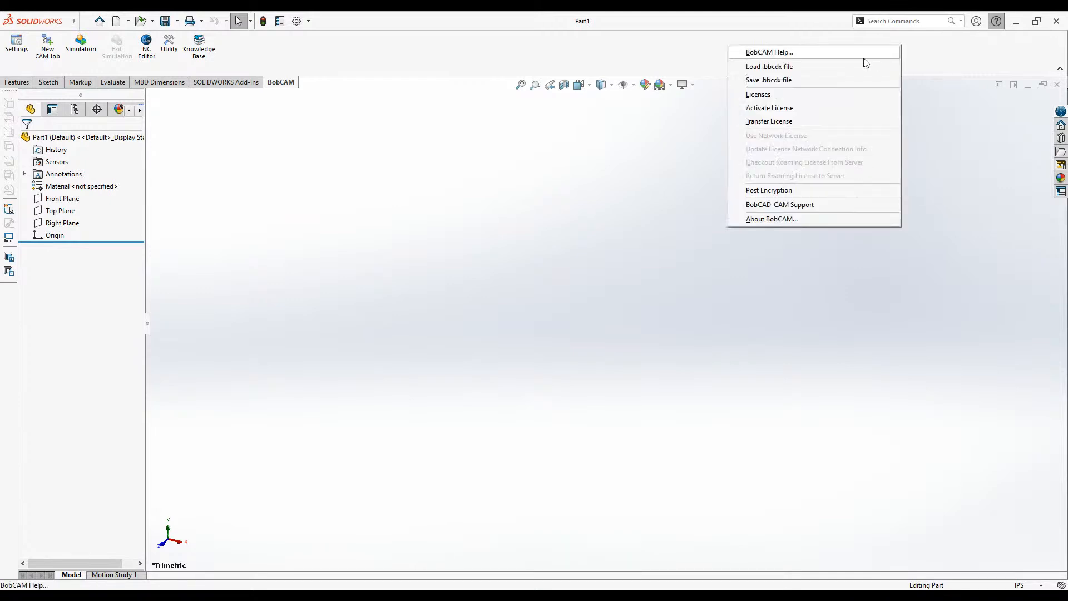
pyautogui.click(813, 125)
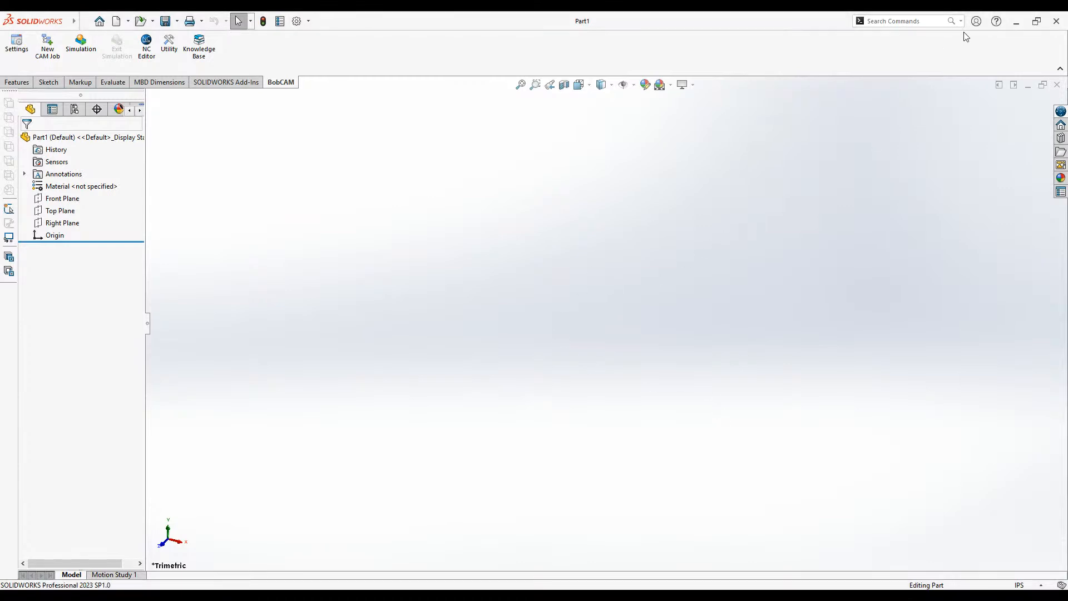
pyautogui.click(997, 22)
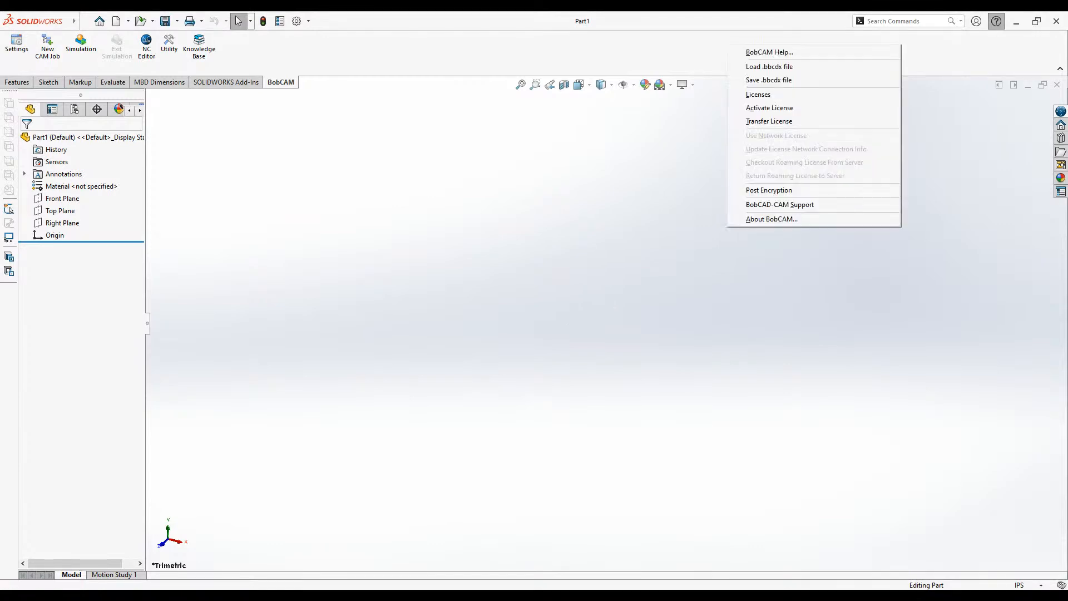
pyautogui.click(827, 113)
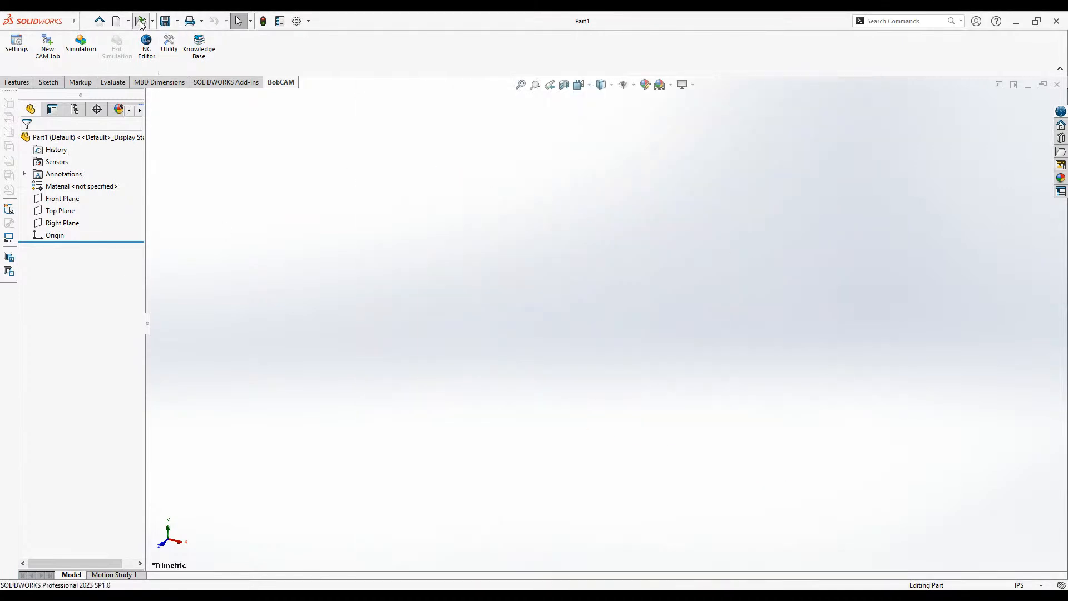
# - Open the STP file "4x mill demo indexing" from Desktop > New folder > Demos and decline Import Diagnostics
pyautogui.click(141, 23)
pyautogui.scroll(3, 401, 267)
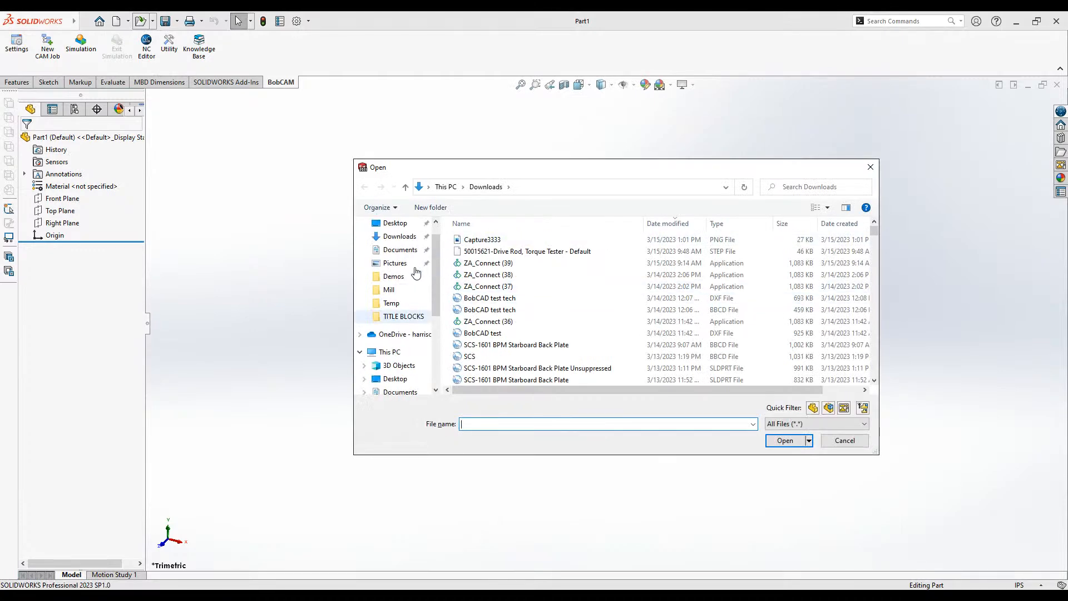
pyautogui.click(397, 245)
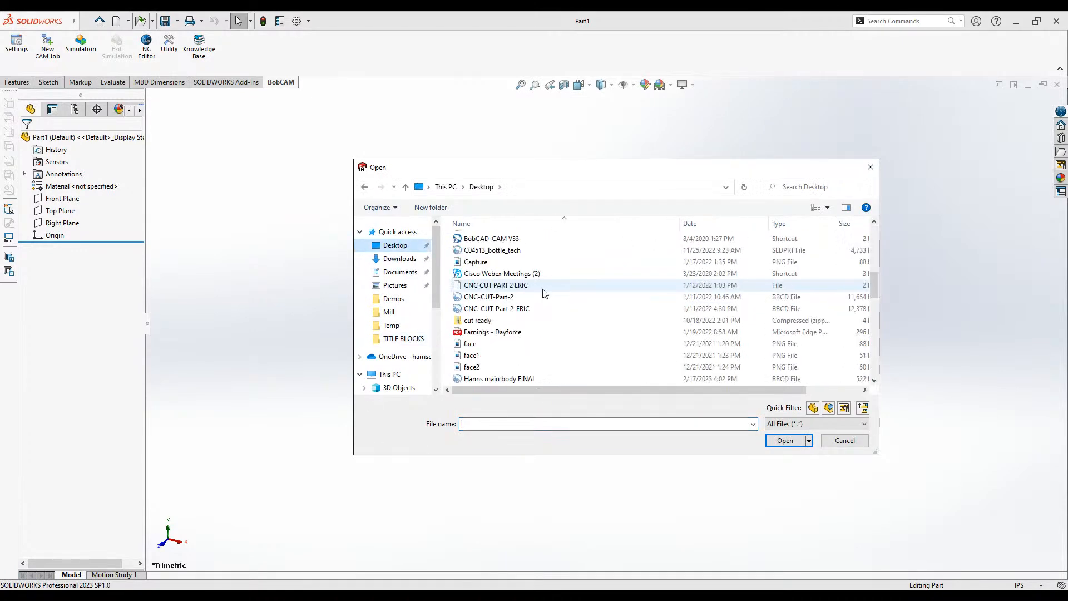
pyautogui.doubleClick(554, 309)
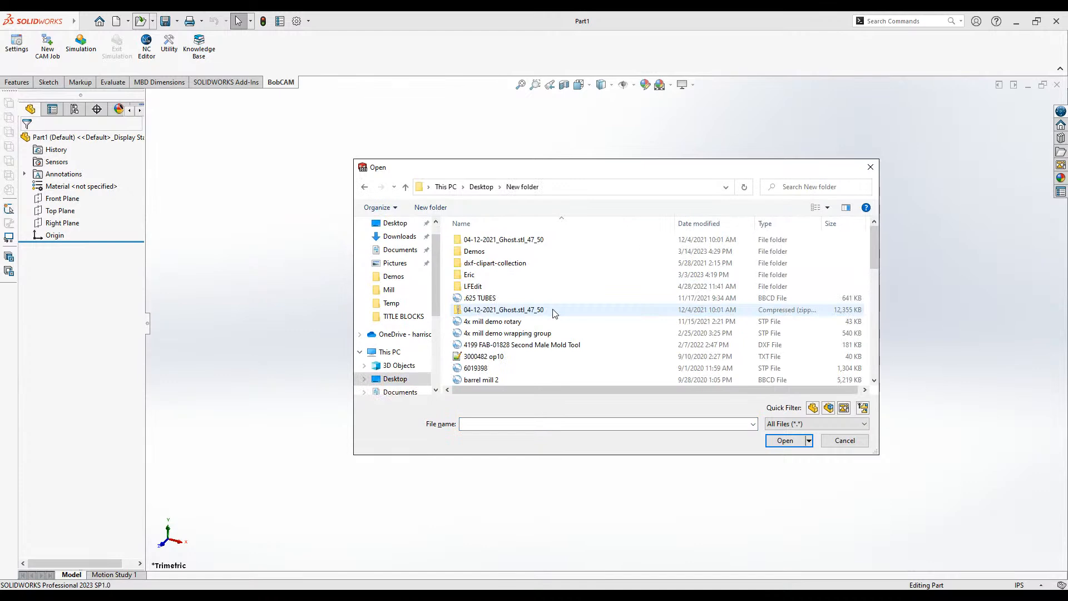
pyautogui.scroll(-5, 555, 311)
pyautogui.scroll(5, 555, 312)
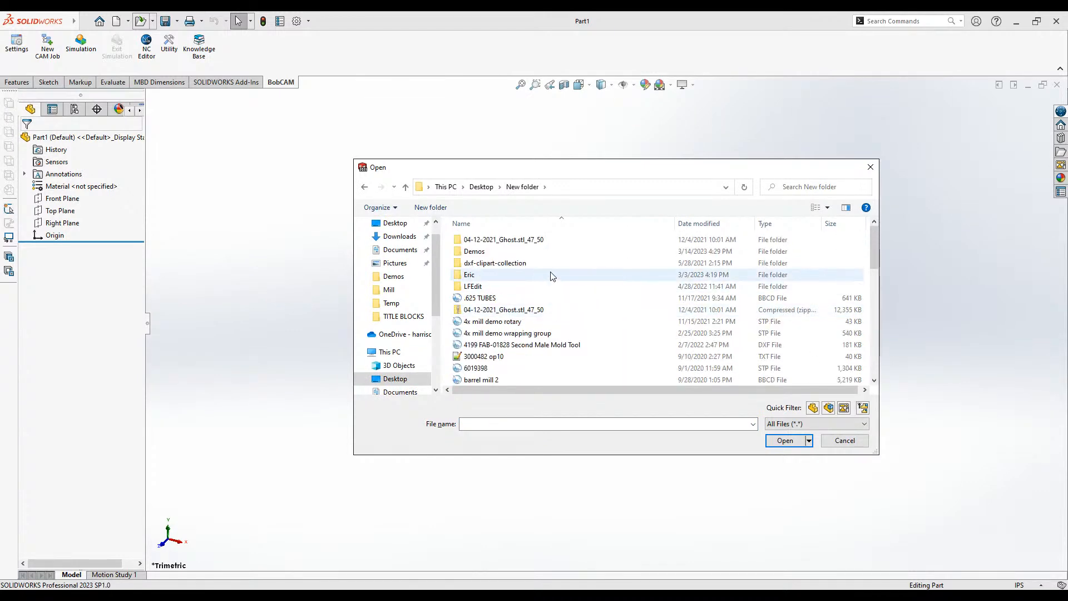
pyautogui.doubleClick(552, 258)
pyautogui.scroll(-6, 554, 266)
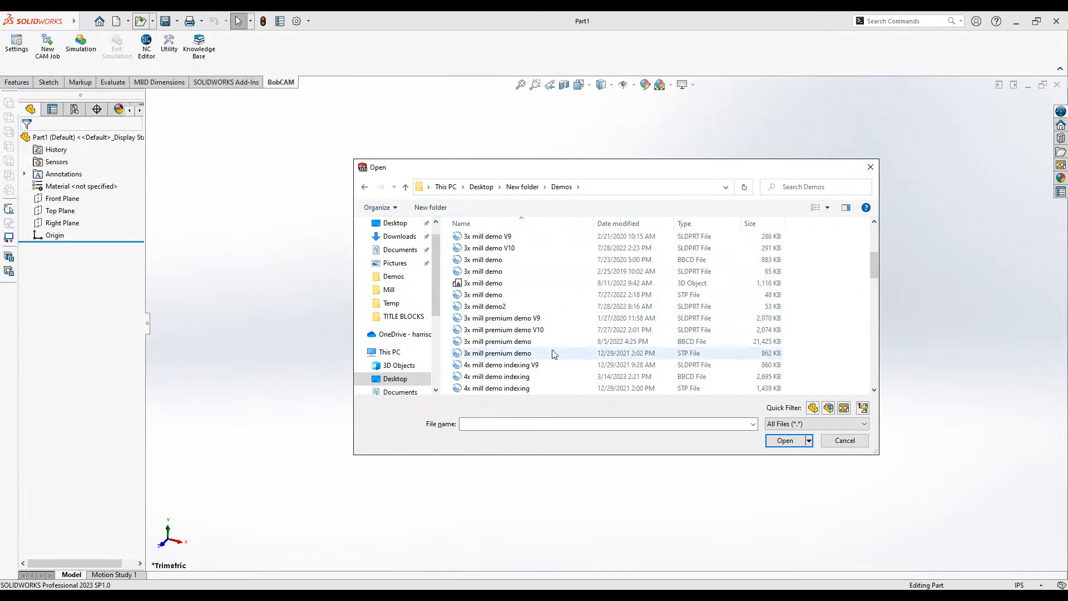
pyautogui.doubleClick(559, 389)
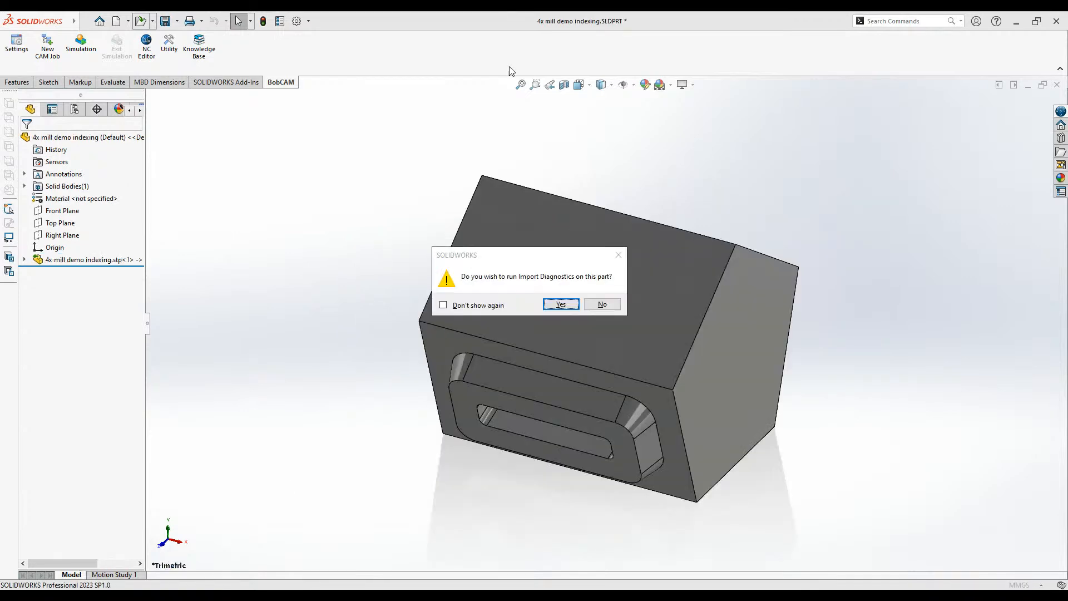
pyautogui.click(603, 304)
# - Examine the imported part from several angles, including its pentagonal end face, flat sides, raised boss and rectangular pocket
pyautogui.scroll(-3, 555, 400)
pyautogui.scroll(3, 556, 400)
pyautogui.moveTo(583, 392); pyautogui.dragTo(742, 303, button='middle')
pyautogui.scroll(4, 653, 357)
pyautogui.scroll(-6, 628, 344)
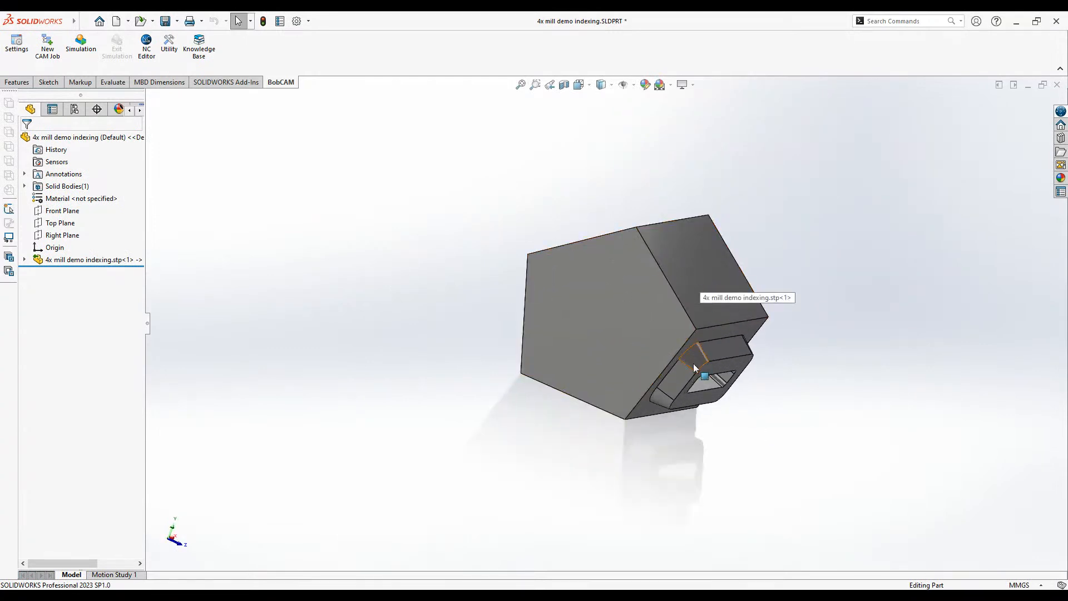
pyautogui.moveTo(885, 380); pyautogui.dragTo(852, 169, button='middle')
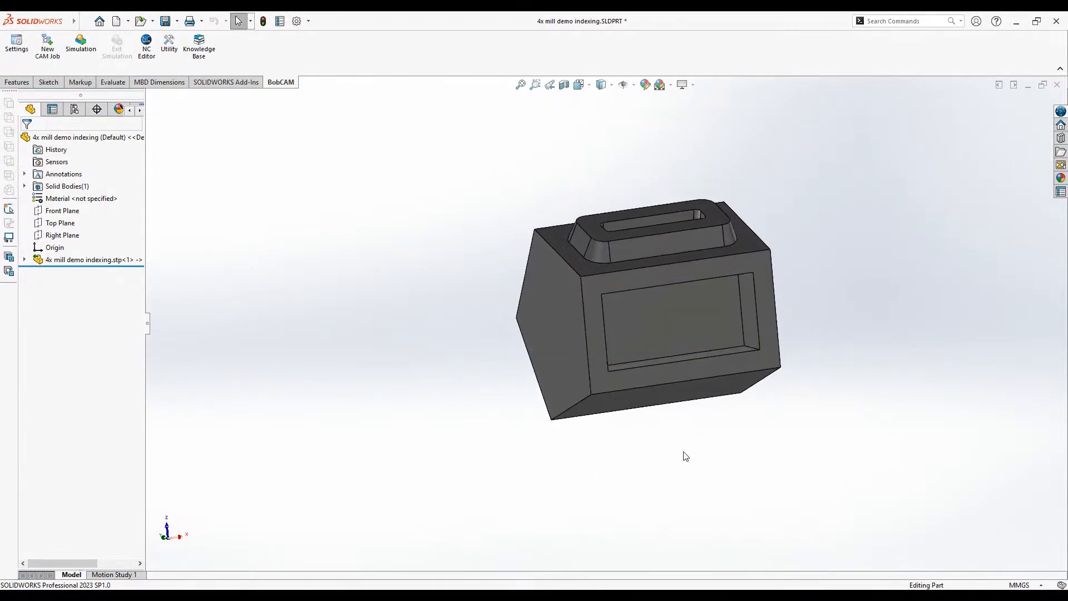
pyautogui.moveTo(787, 378); pyautogui.dragTo(883, 361, button='middle')
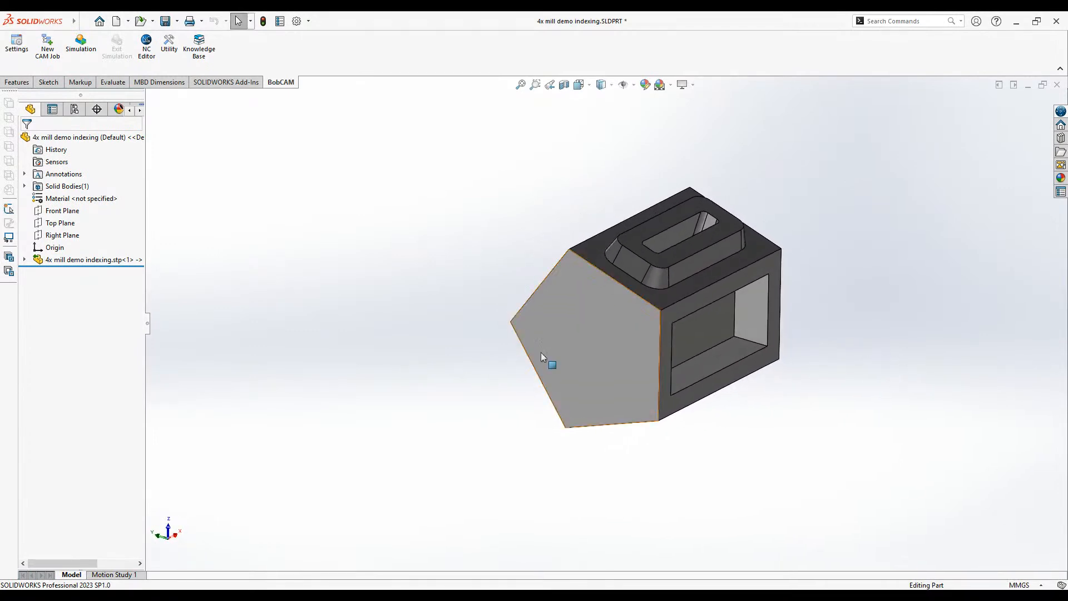
pyautogui.click(551, 389)
pyautogui.moveTo(620, 343); pyautogui.dragTo(574, 388, button='middle')
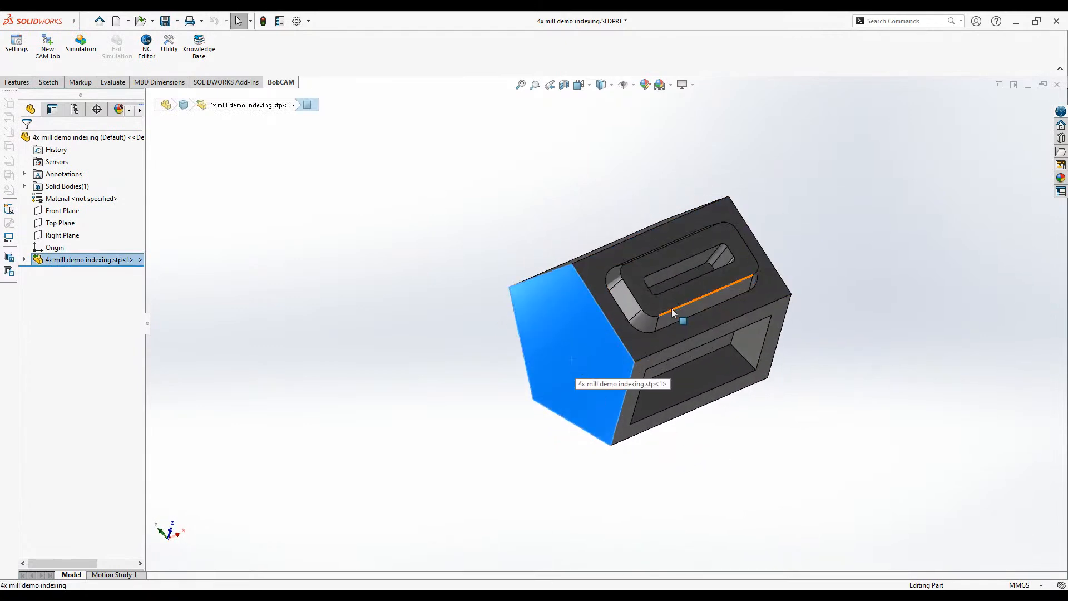
pyautogui.click(492, 405)
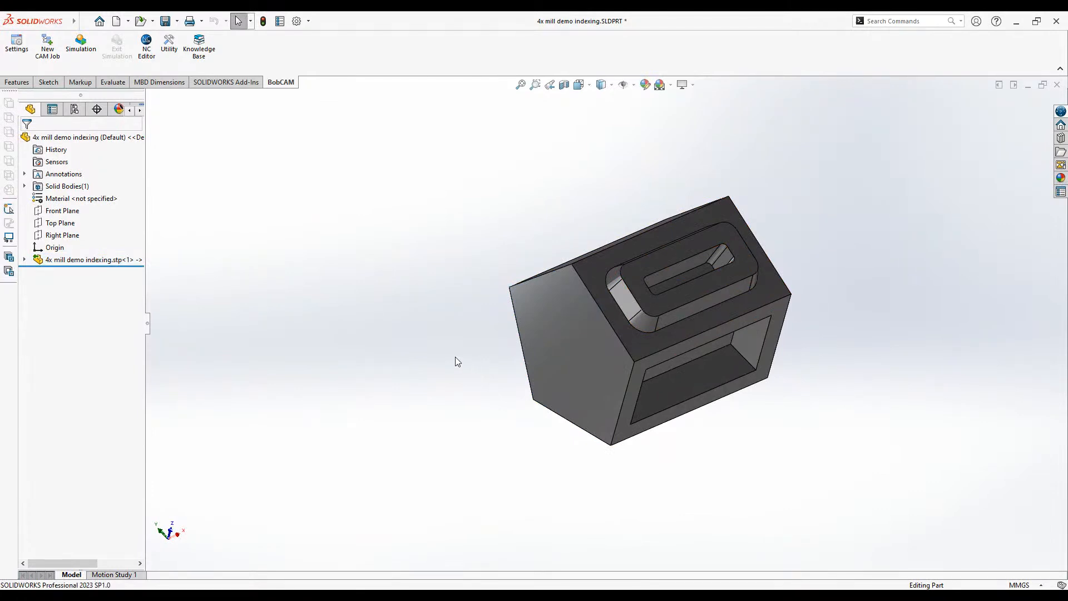
pyautogui.moveTo(672, 142)
pyautogui.mouseDown(button='middle')
pyautogui.moveTo(682, 134)
pyautogui.moveTo(716, 172)
pyautogui.mouseUp(button='middle')
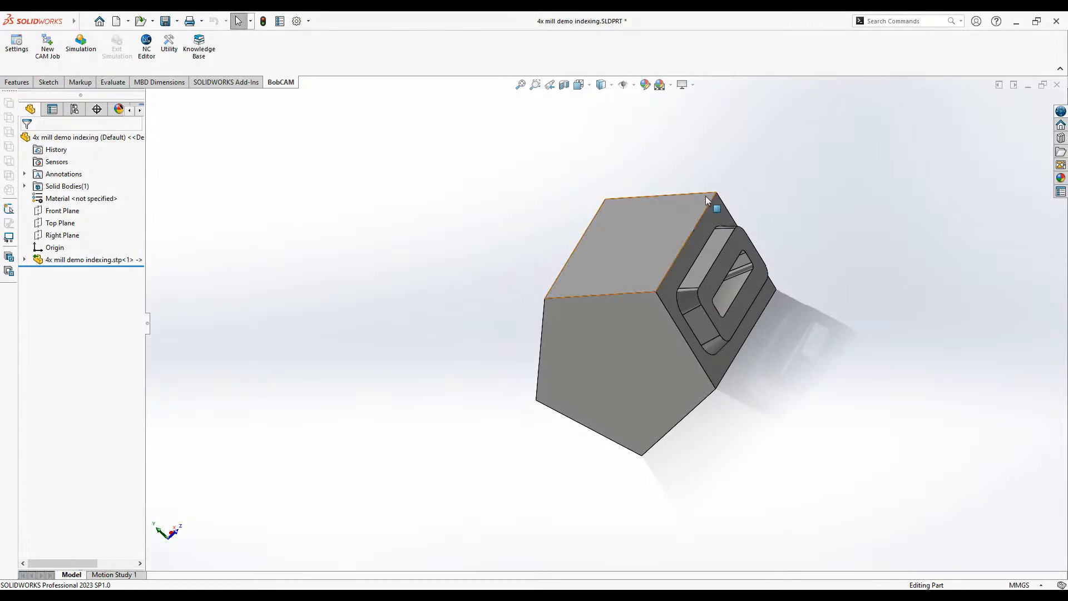
pyautogui.click(595, 257)
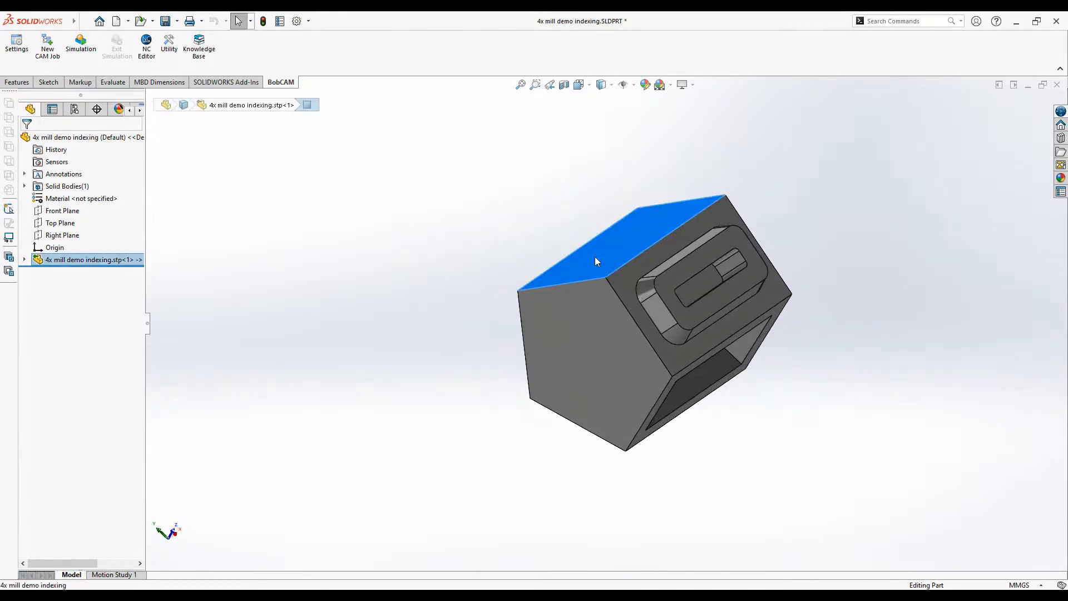
pyautogui.click(690, 322)
pyautogui.moveTo(716, 394); pyautogui.dragTo(739, 315, button='middle')
pyautogui.click(689, 337)
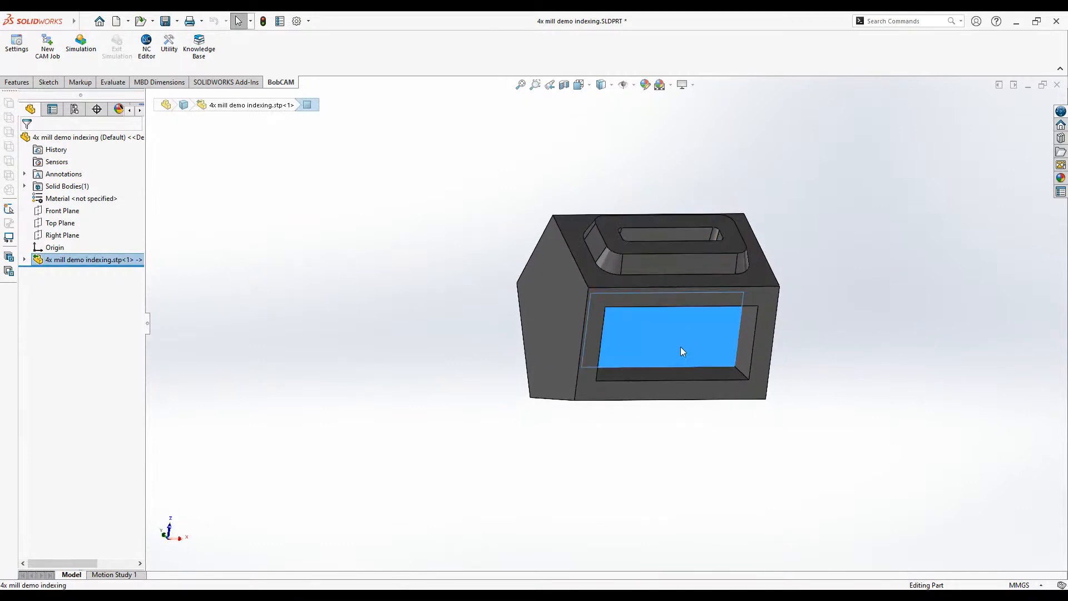
pyautogui.moveTo(625, 208); pyautogui.dragTo(702, 239, button='middle')
pyautogui.click(452, 210)
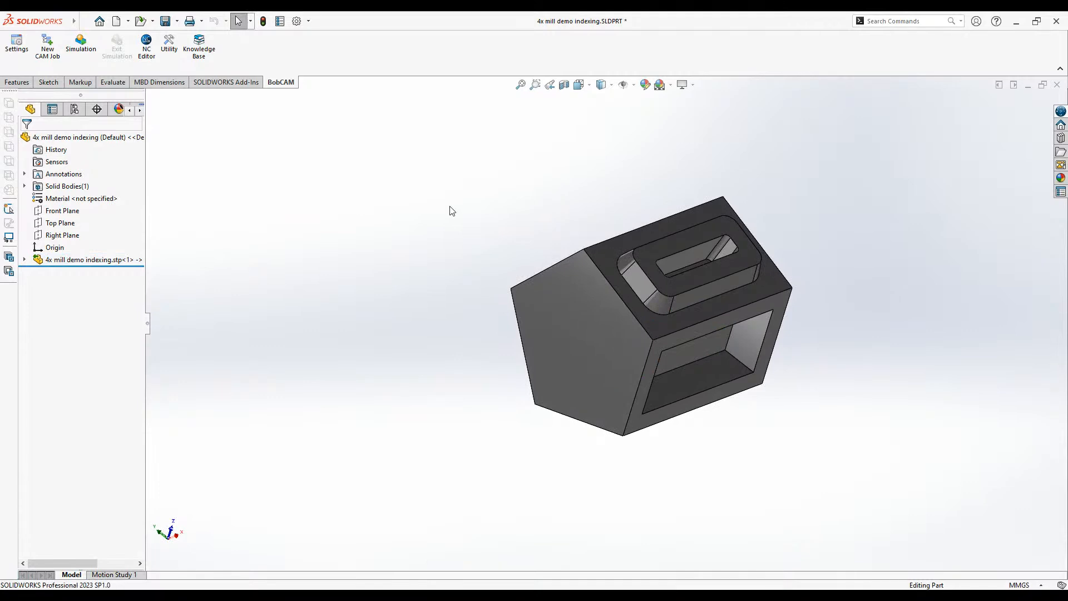
# - Create a new Milling job from CAM Defaults using the BC_4x_Mill machine, keeping the stock wizard enabled
pyautogui.moveTo(147, 323); pyautogui.dragTo(225, 322)
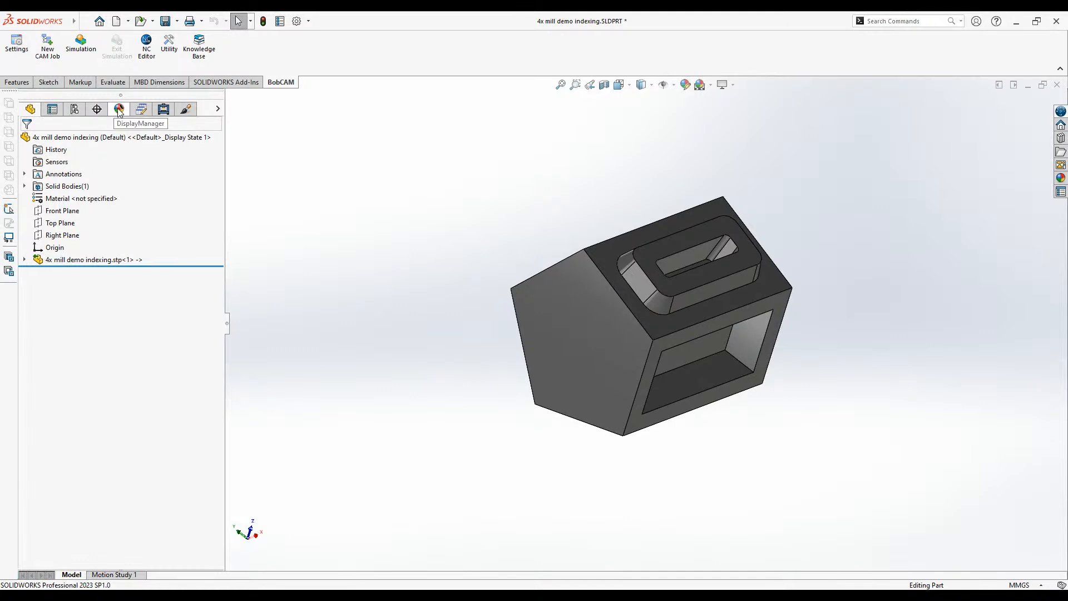
pyautogui.click(163, 110)
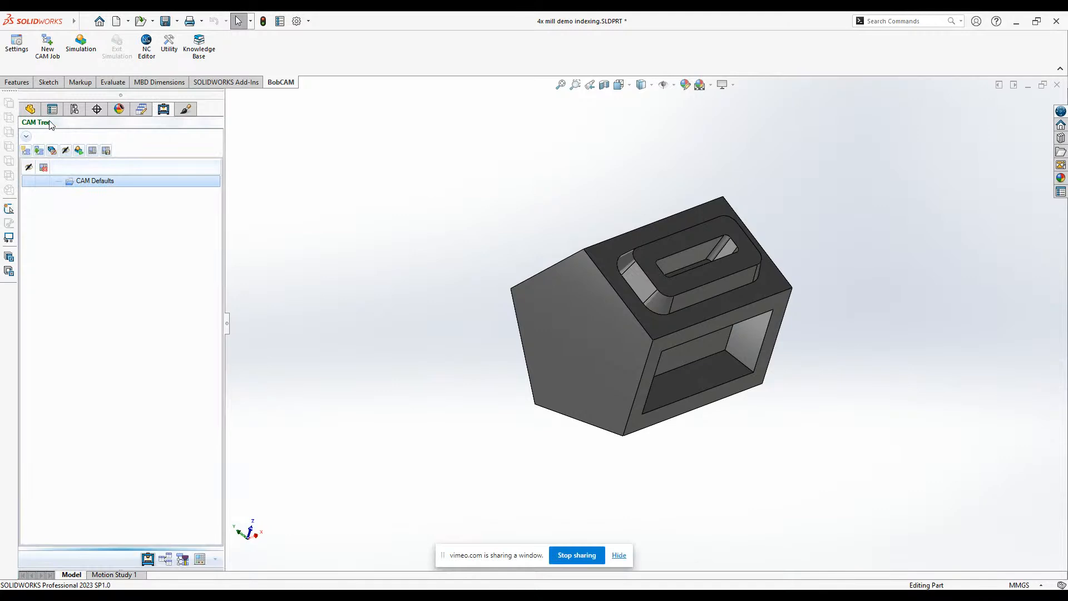
pyautogui.rightClick(125, 182)
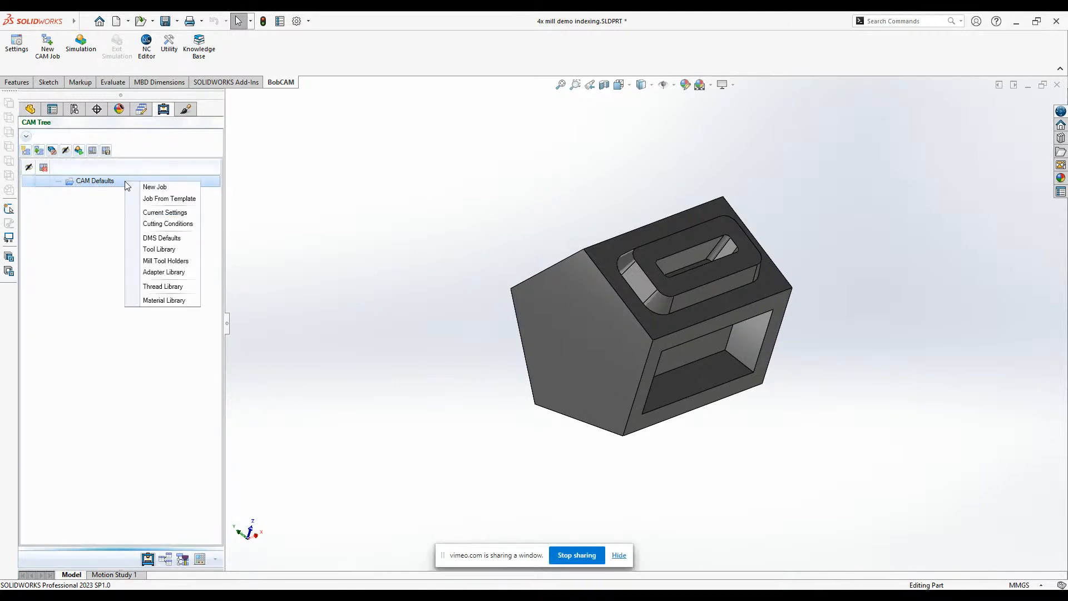
pyautogui.click(174, 189)
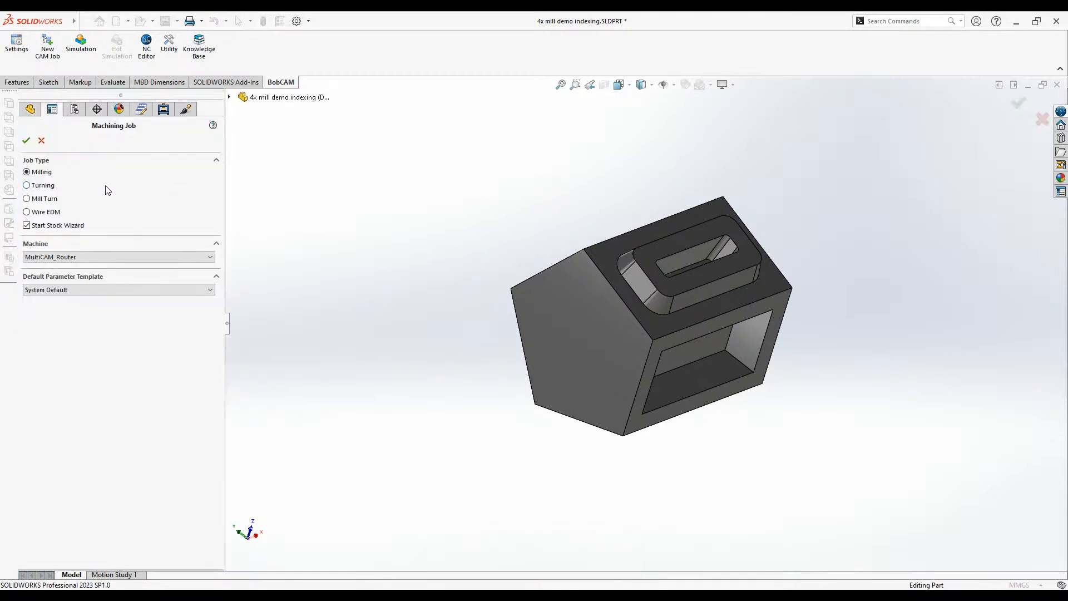
pyautogui.click(43, 173)
pyautogui.click(43, 186)
pyautogui.click(39, 200)
pyautogui.click(36, 213)
pyautogui.click(32, 173)
pyautogui.click(52, 259)
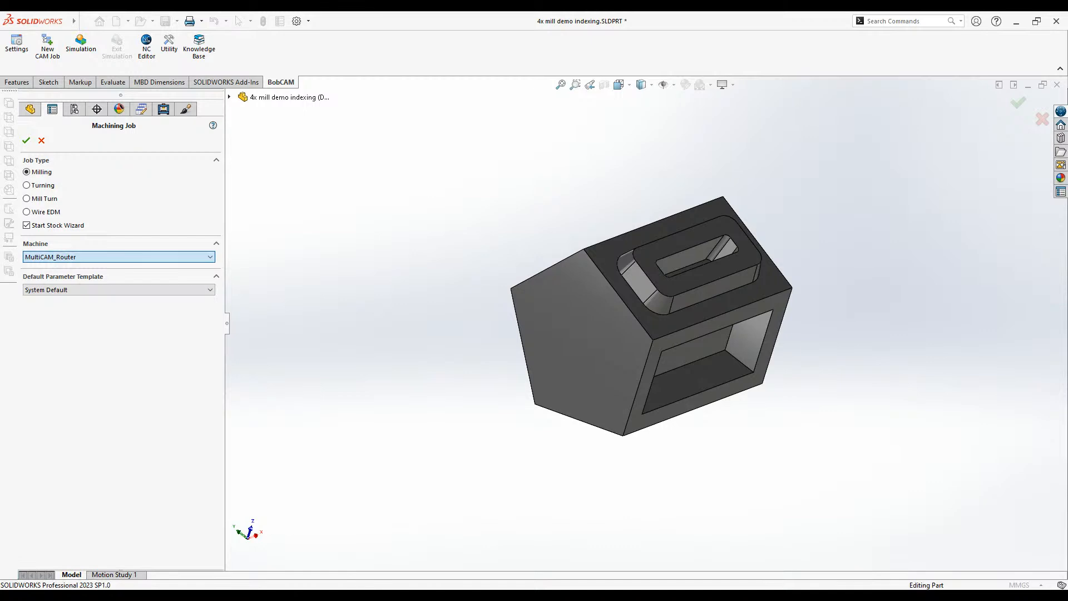
pyautogui.click(59, 332)
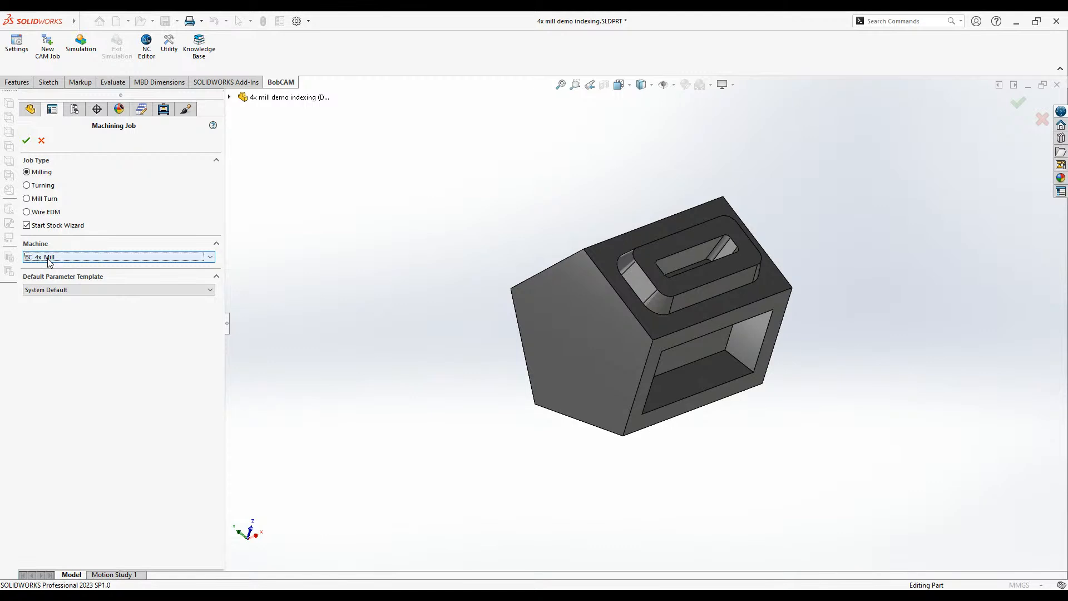
pyautogui.click(27, 141)
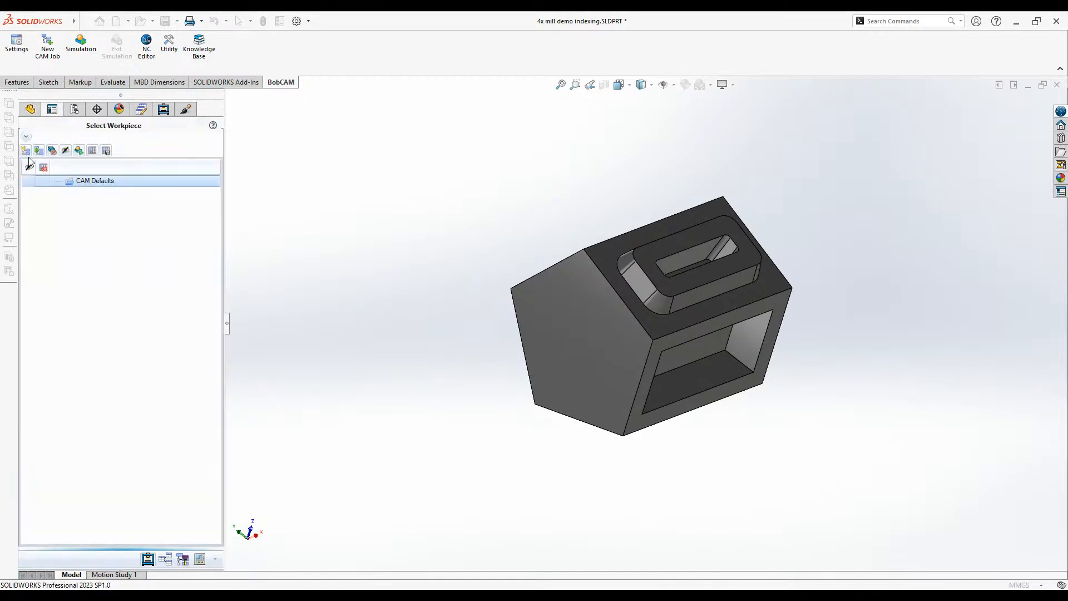
# - Choose the part body as the workpiece and define cylindrical stock along the X Axis, sized by Bounding Cylinder
pyautogui.click(43, 179)
pyautogui.click(626, 363)
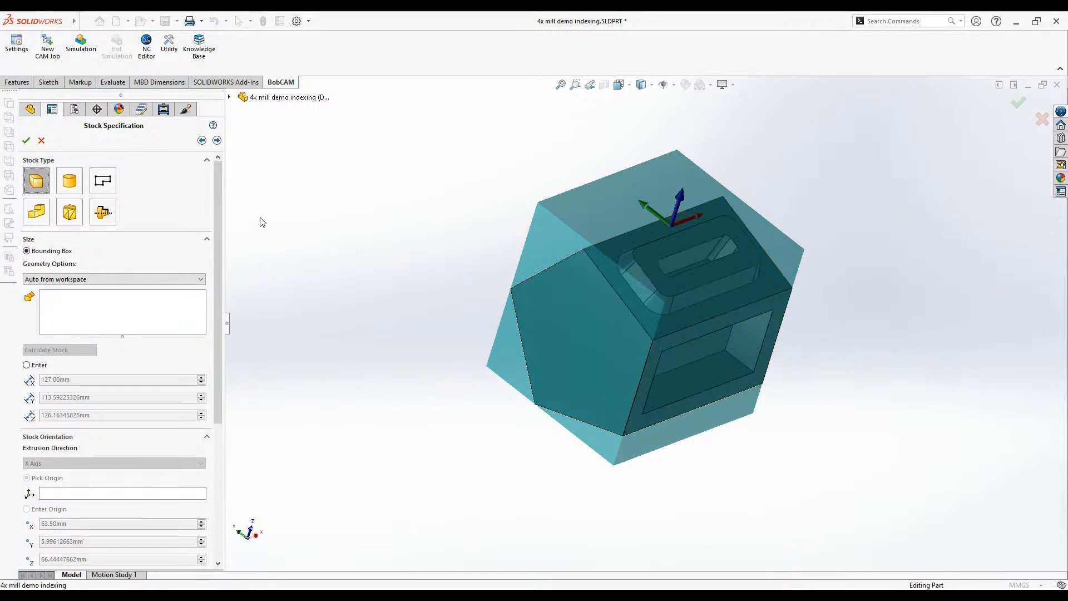
pyautogui.click(66, 185)
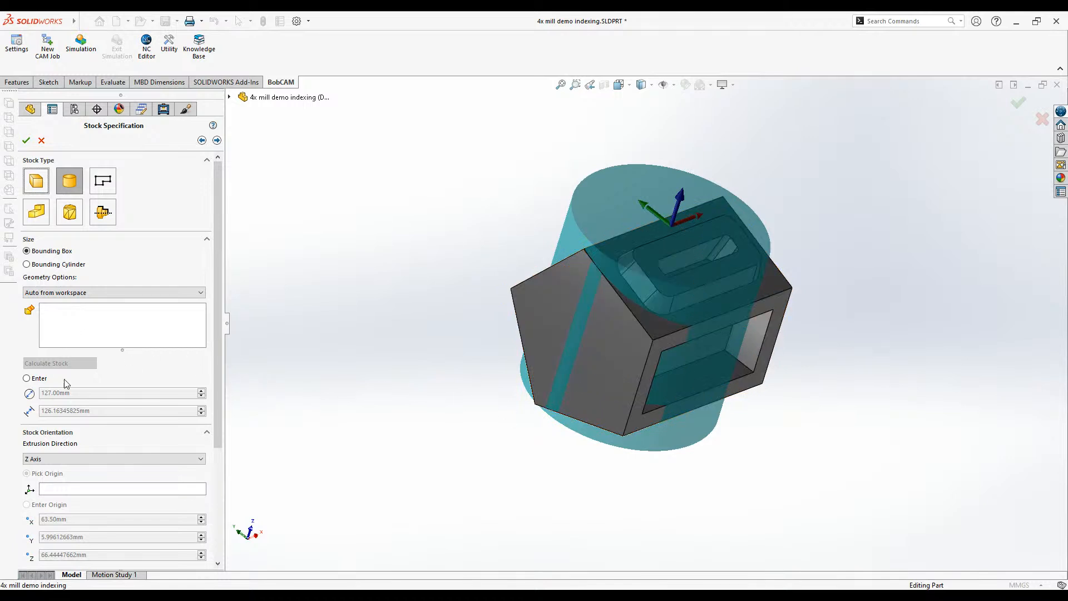
pyautogui.click(43, 462)
pyautogui.click(45, 470)
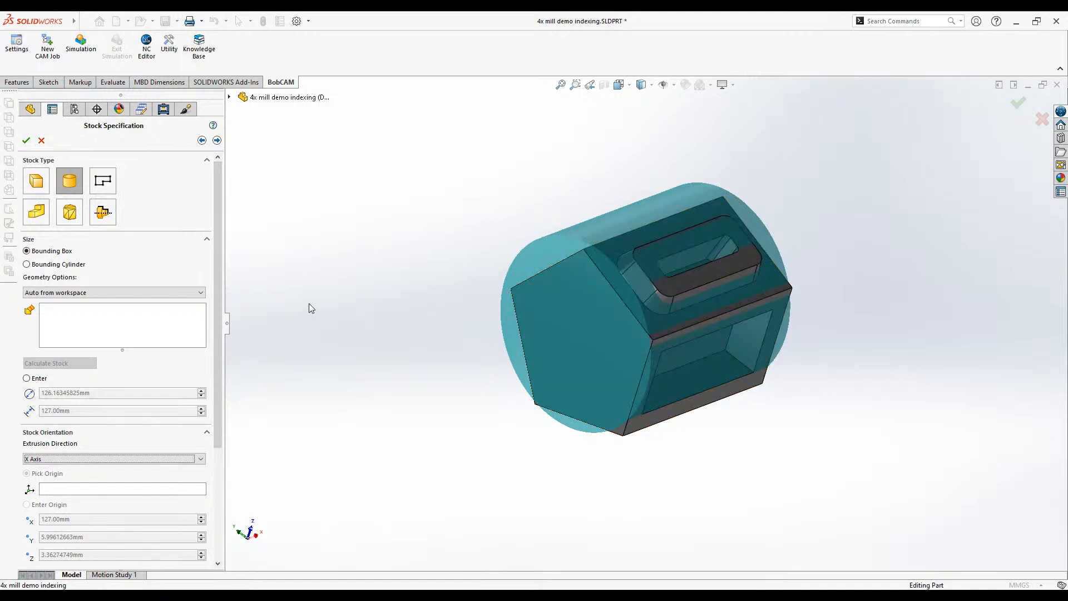
pyautogui.click(56, 265)
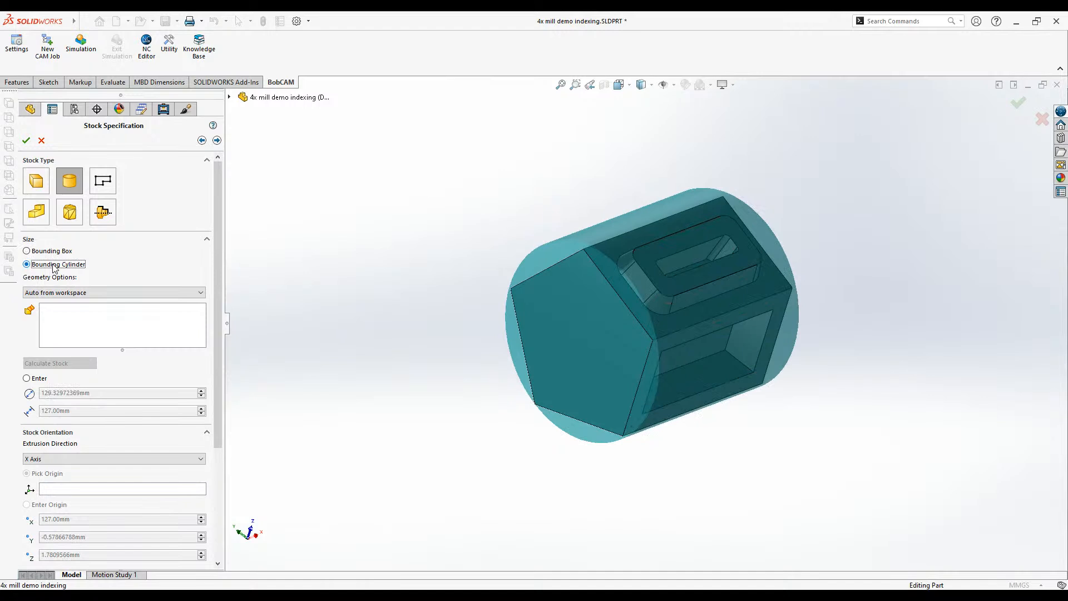
pyautogui.scroll(-5, 215, 376)
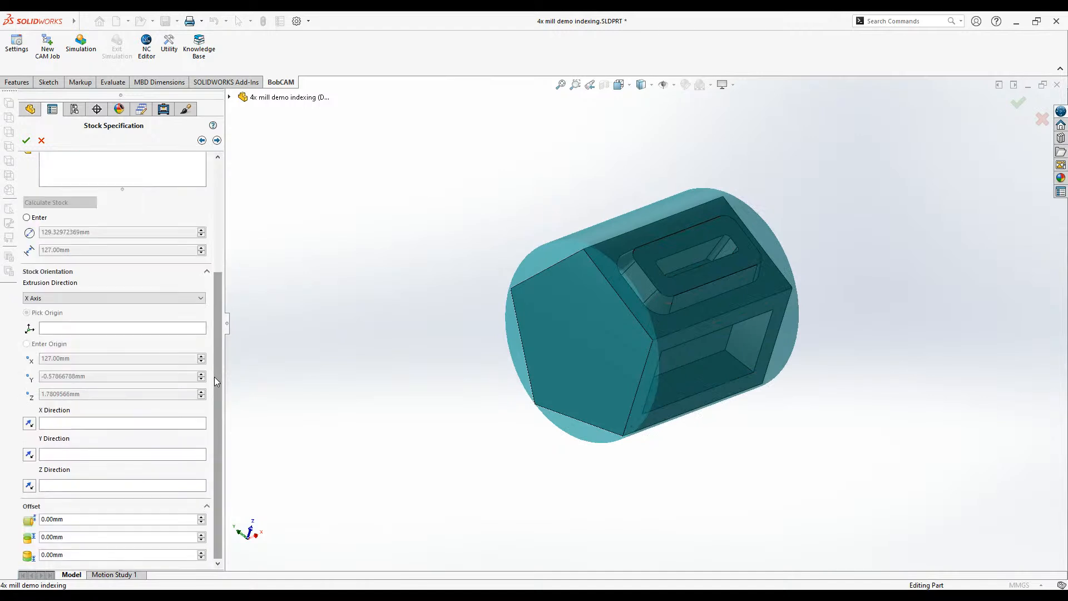
pyautogui.scroll(5, 215, 376)
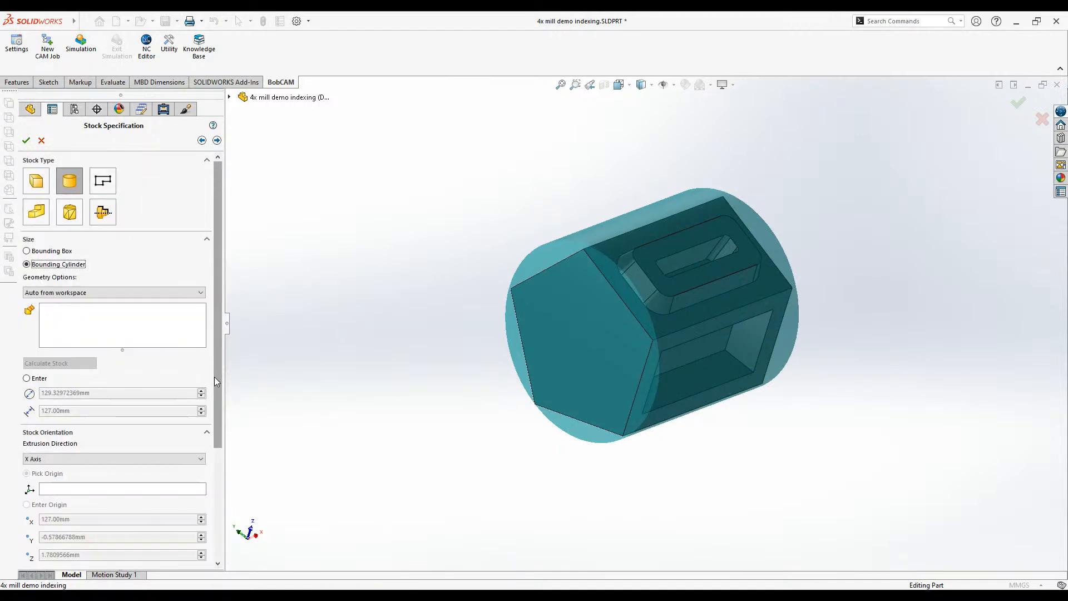
# - Accept the cylindrical stock and pick the centre point of its pentagonal-face end as the origin of Machine Setup - 1
pyautogui.click(217, 141)
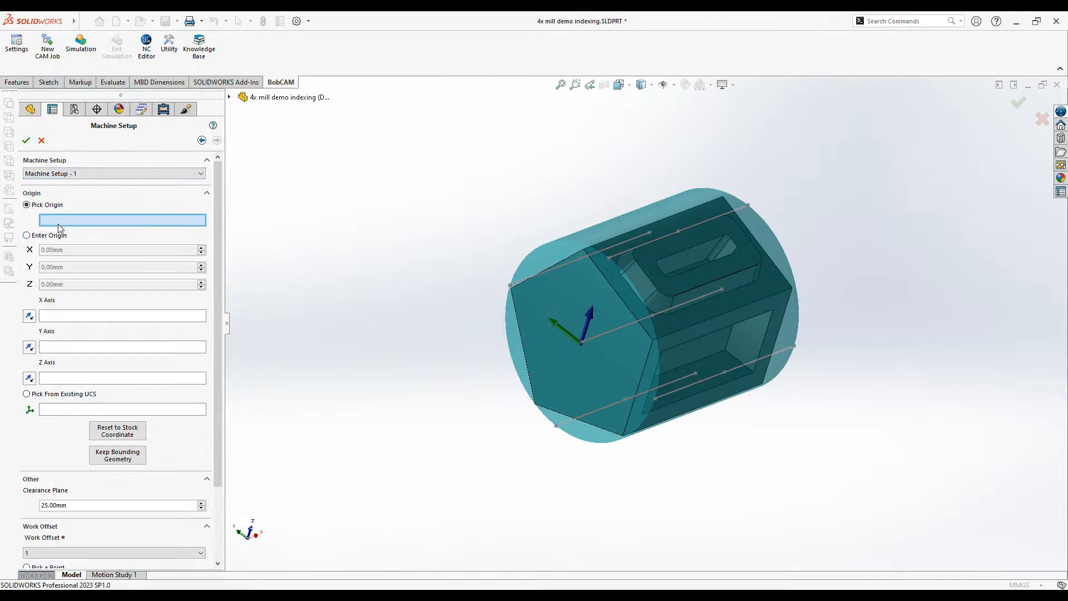
pyautogui.scroll(-6, 606, 339)
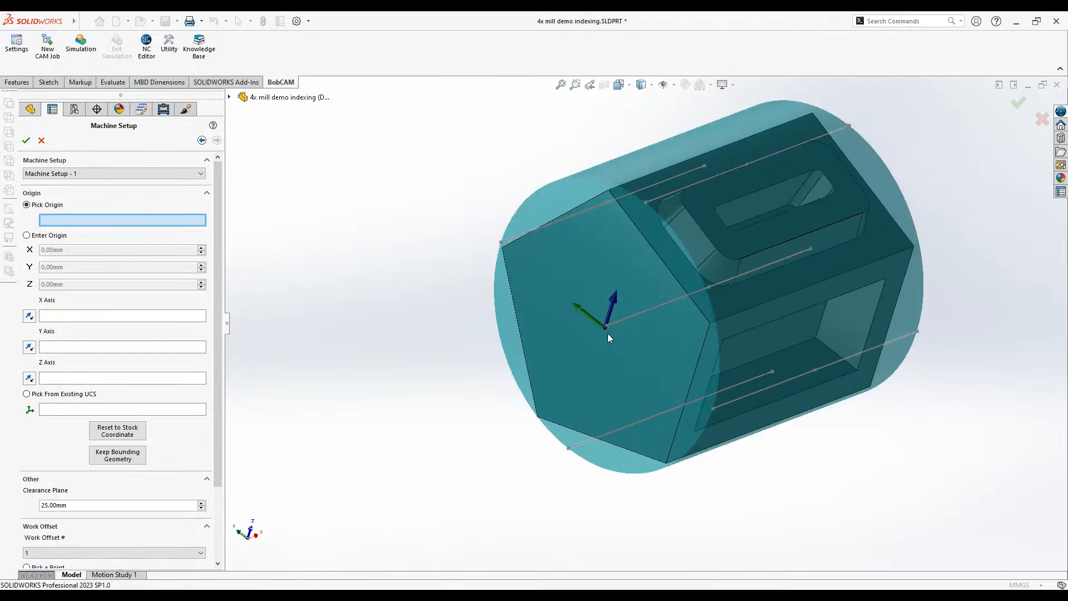
pyautogui.scroll(-1, 568, 354)
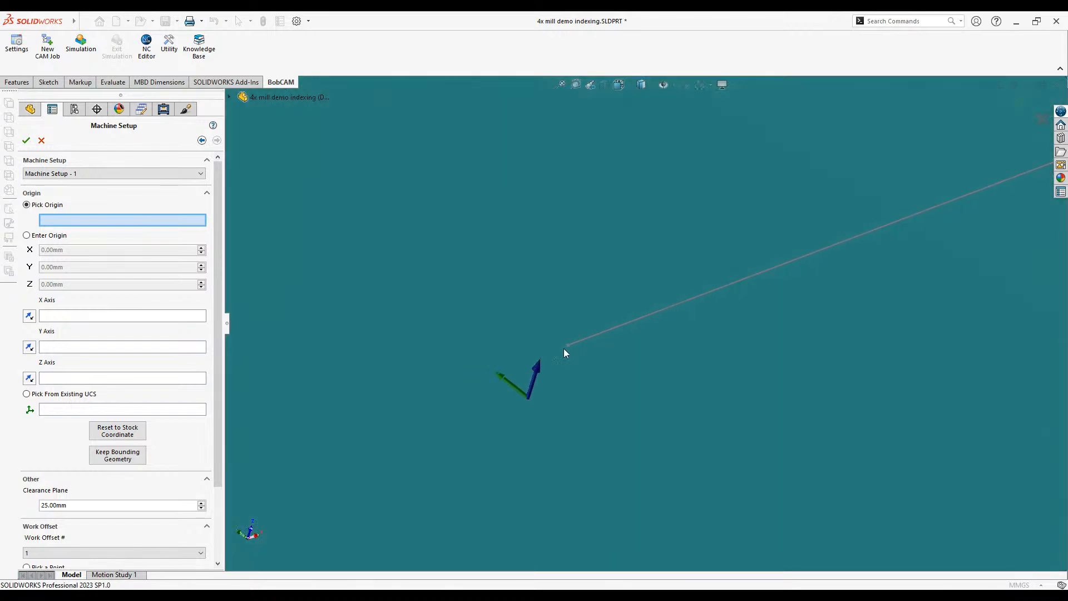
pyautogui.click(567, 345)
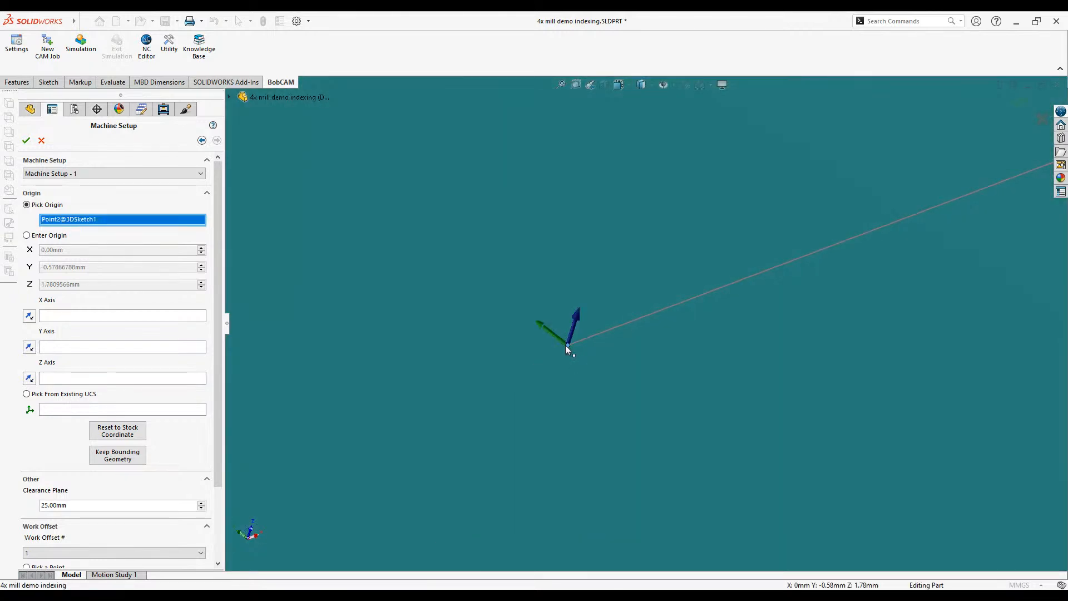
pyautogui.scroll(8, 566, 345)
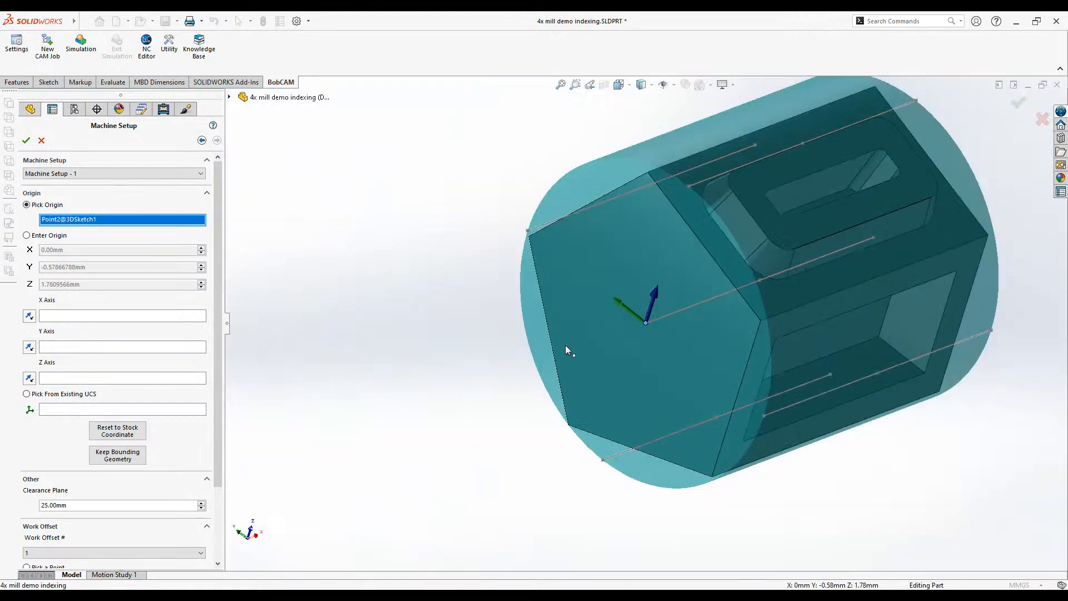
pyautogui.scroll(-2, 749, 292)
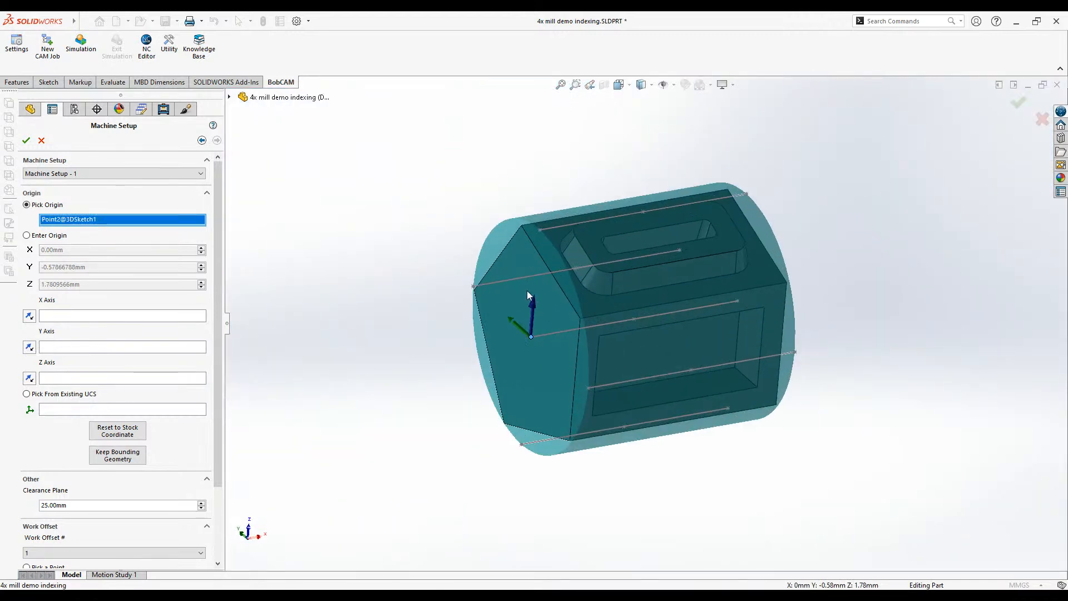
pyautogui.scroll(-2, 538, 309)
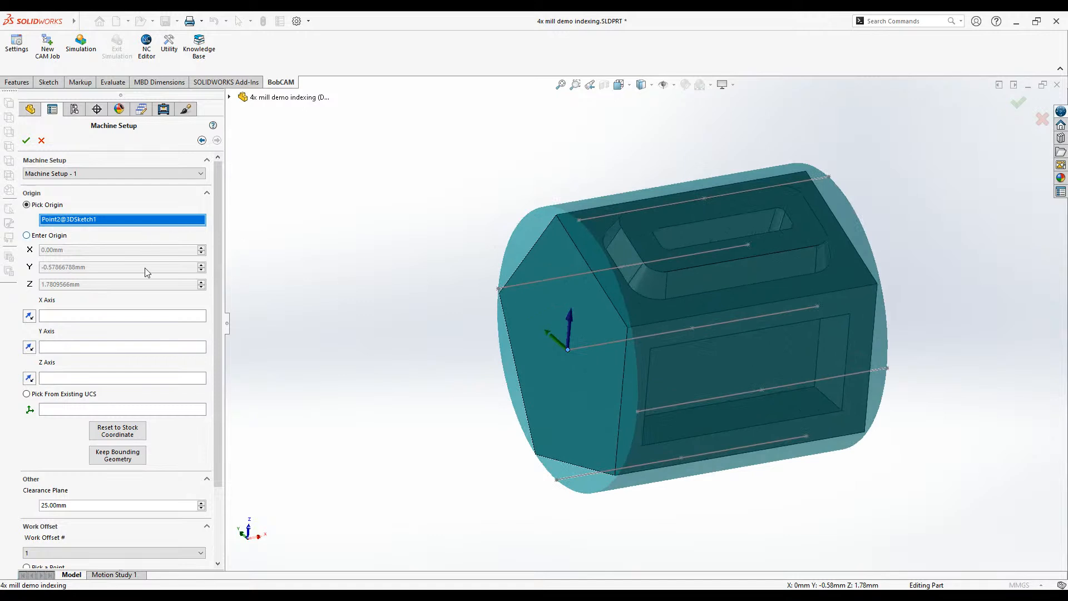
# - Align the machine setup's Z Axis to the top vertex of the pentagonal end face and accept the setup
pyautogui.click(86, 379)
pyautogui.click(556, 215)
pyautogui.moveTo(899, 200); pyautogui.dragTo(920, 208, button='middle')
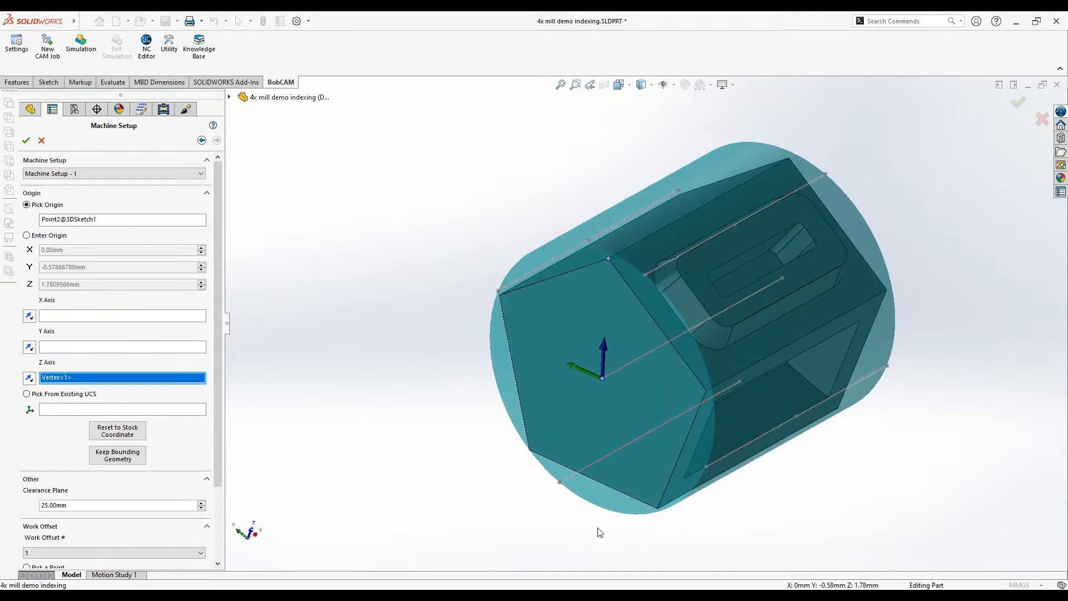
pyautogui.click(26, 140)
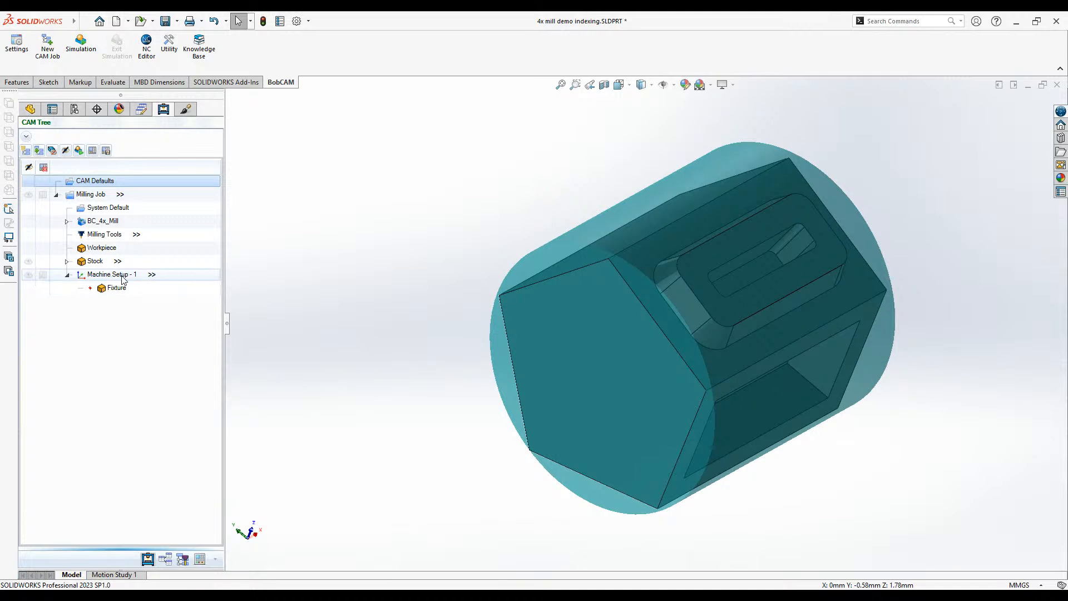
# - Re-edit Machine Setup - 1 with Pick Origin at the end-face centre and the pentagon's top vertex as Z Axis, and accept it
pyautogui.rightClick(182, 276)
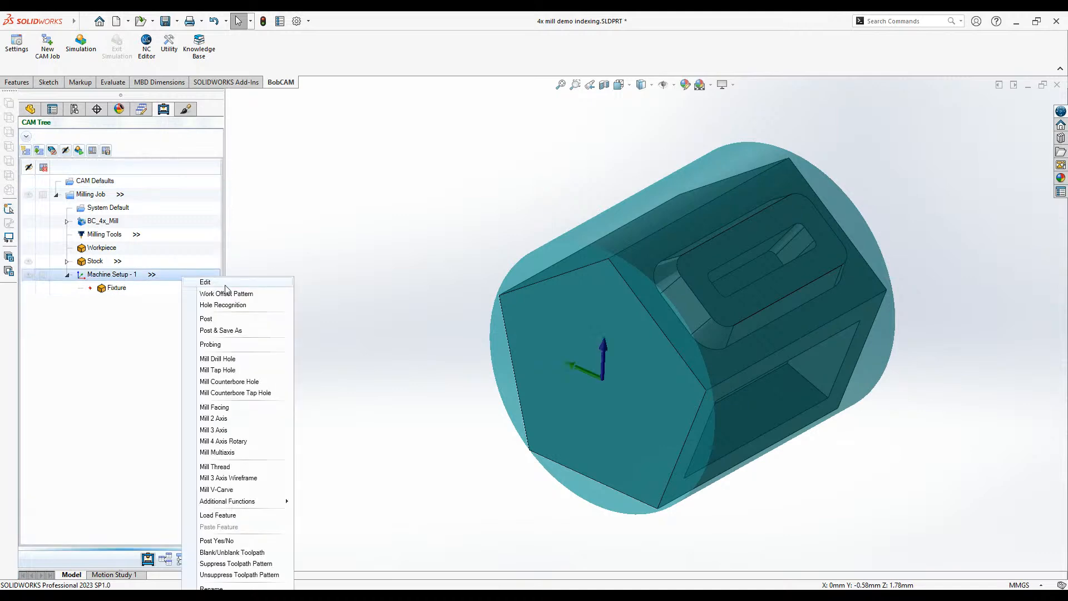
pyautogui.click(142, 318)
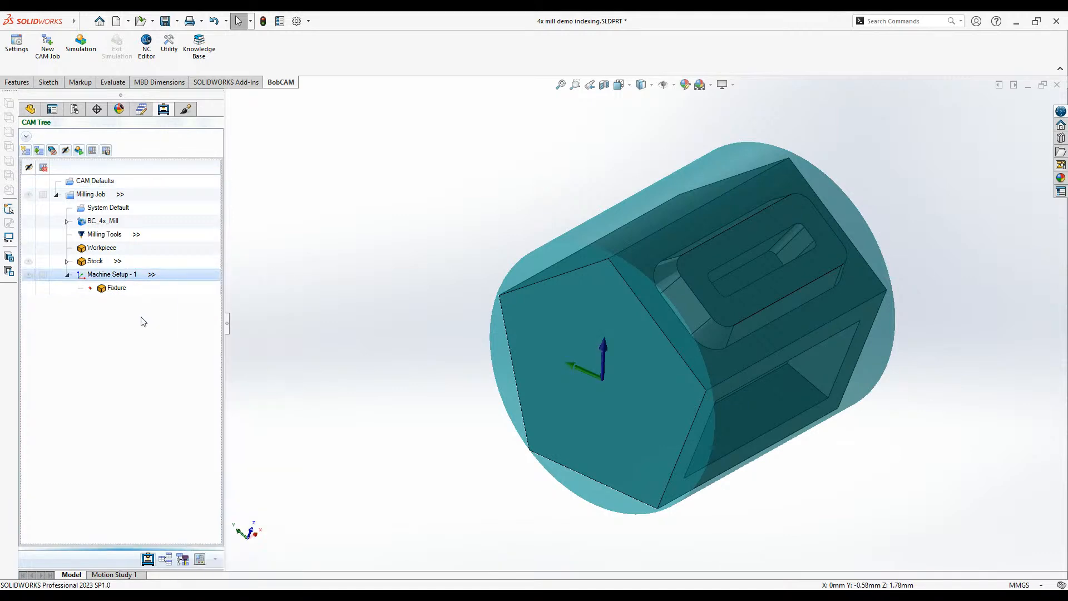
pyautogui.rightClick(189, 278)
pyautogui.click(208, 282)
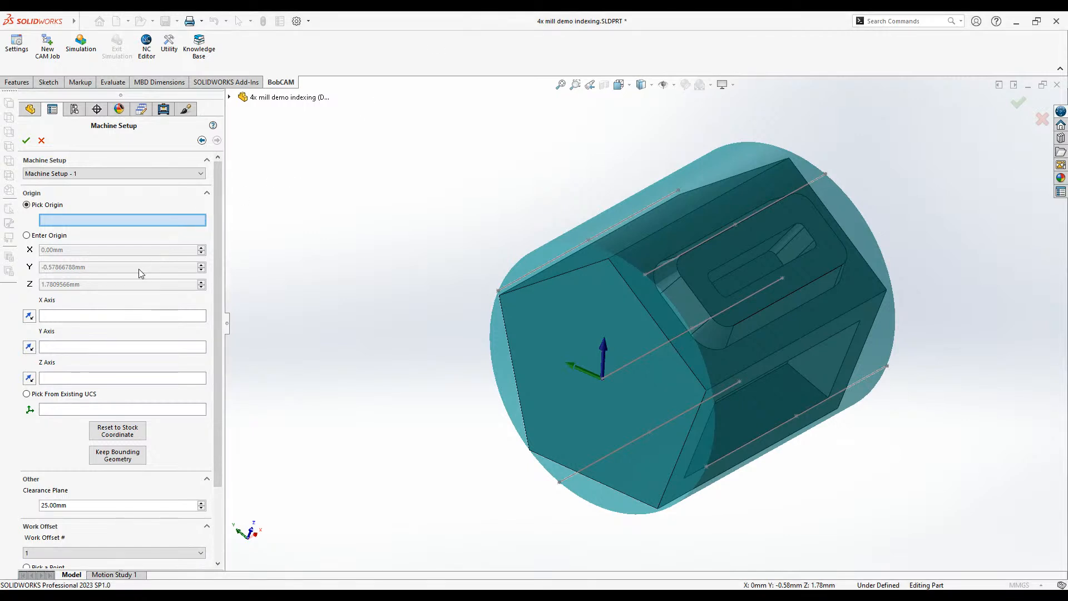
pyautogui.click(48, 396)
pyautogui.click(49, 398)
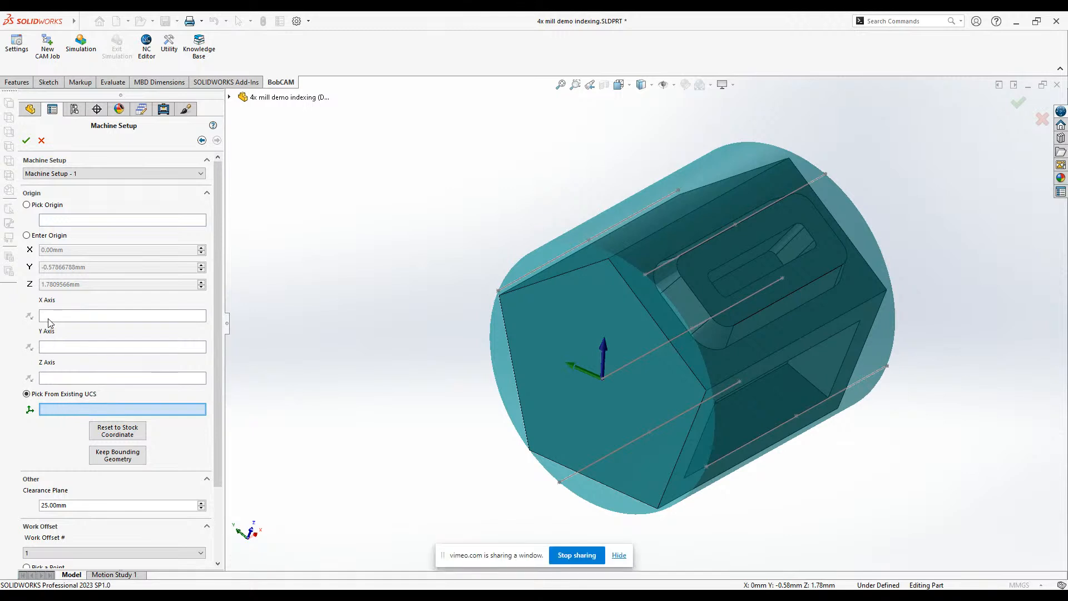
pyautogui.click(33, 205)
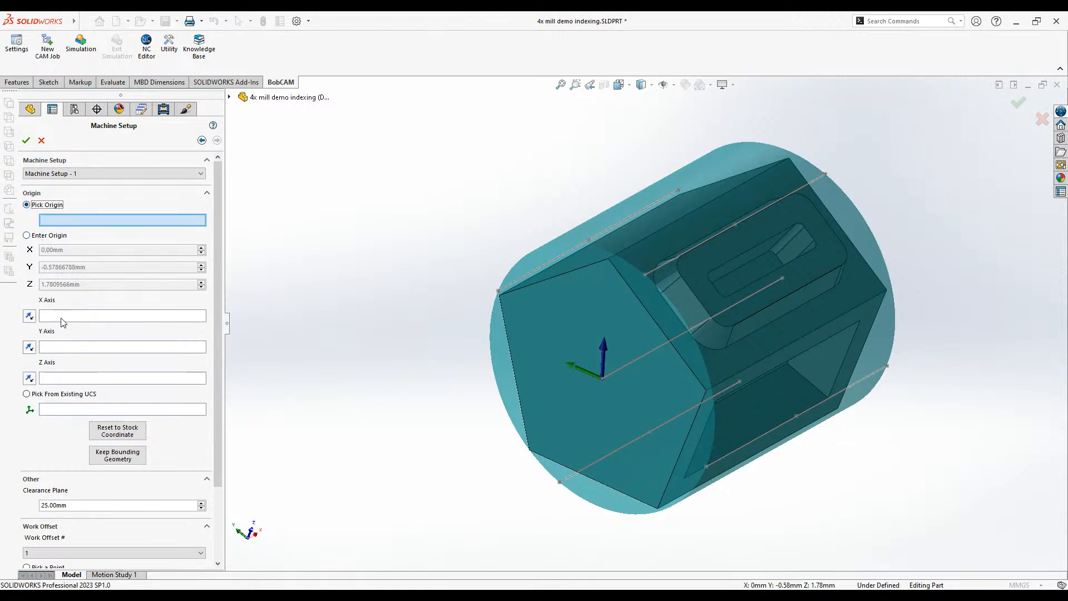
pyautogui.click(65, 381)
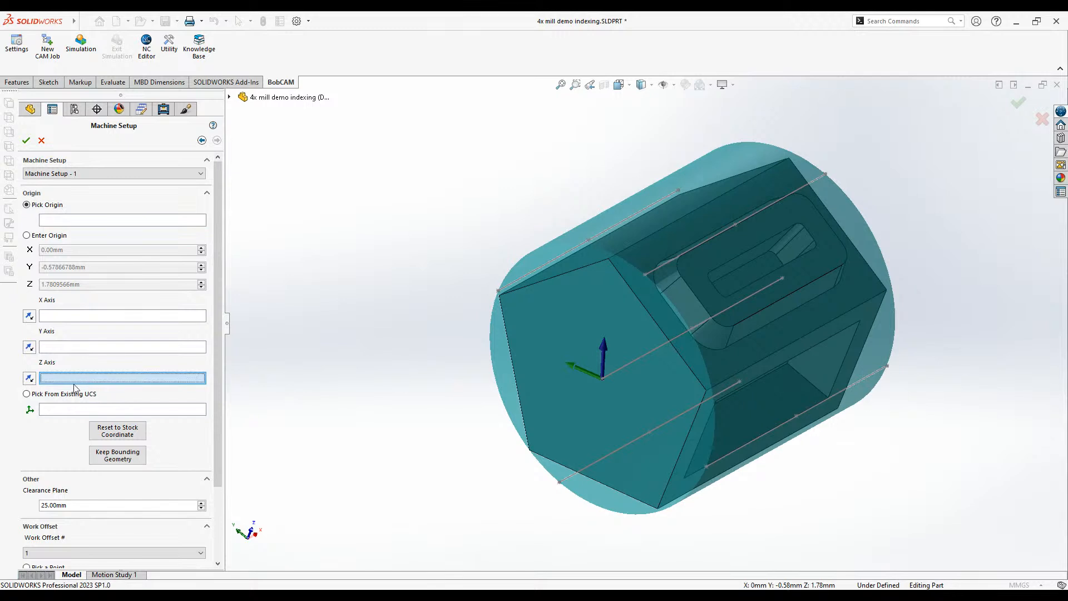
pyautogui.click(609, 261)
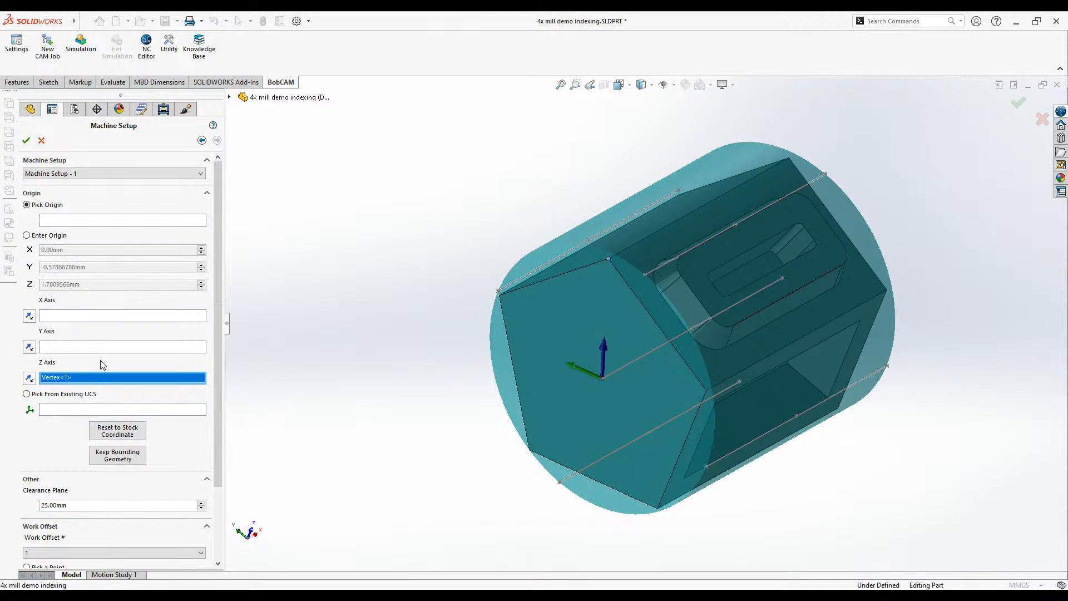
pyautogui.click(29, 143)
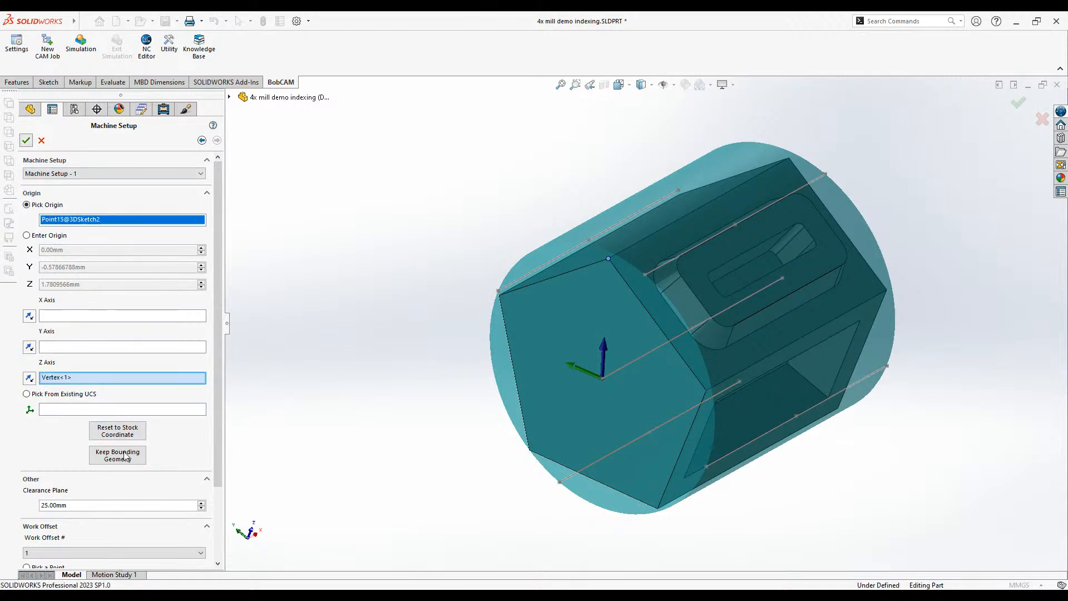
pyautogui.moveTo(412, 367); pyautogui.dragTo(398, 351, button='middle')
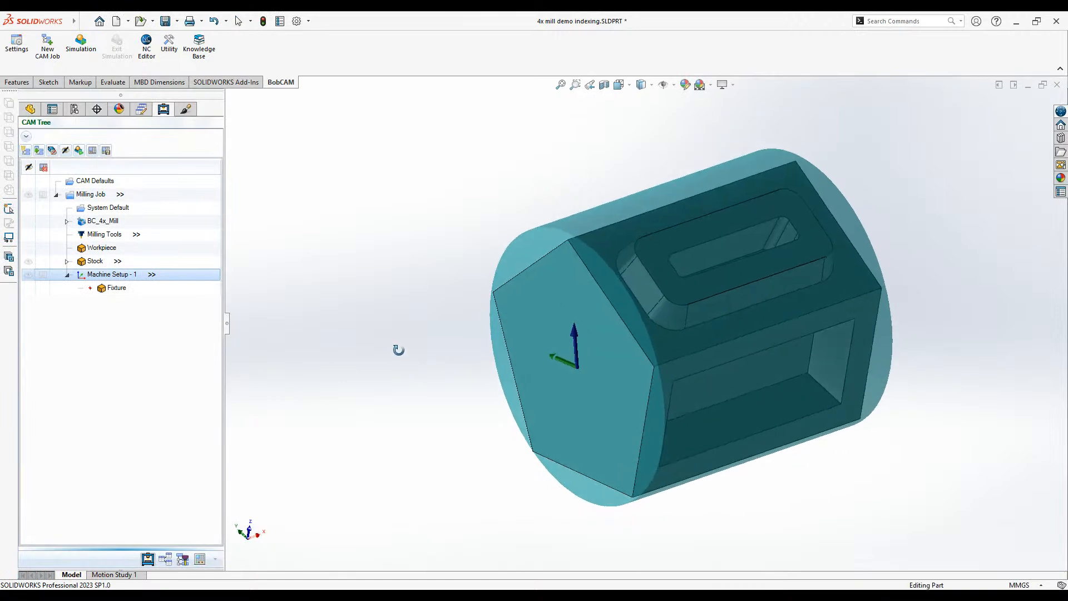
# - Examine how the pentagonal end face, the raised boss and its side walls are oriented relative to the machine setup's Z axis
pyautogui.rightClick(181, 278)
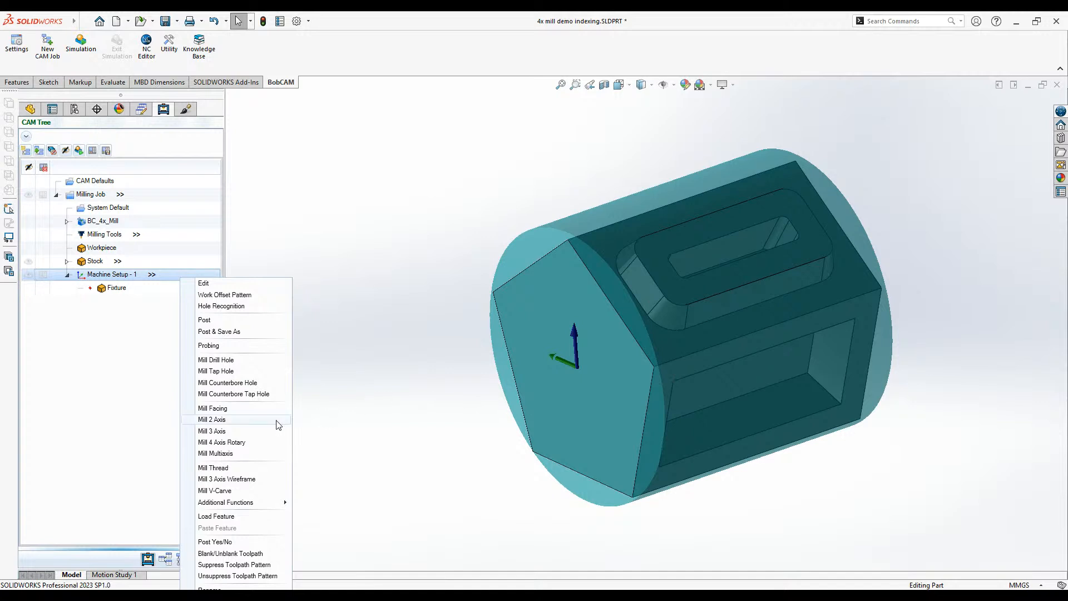
pyautogui.click(443, 410)
pyautogui.moveTo(443, 410); pyautogui.dragTo(582, 406, button='middle')
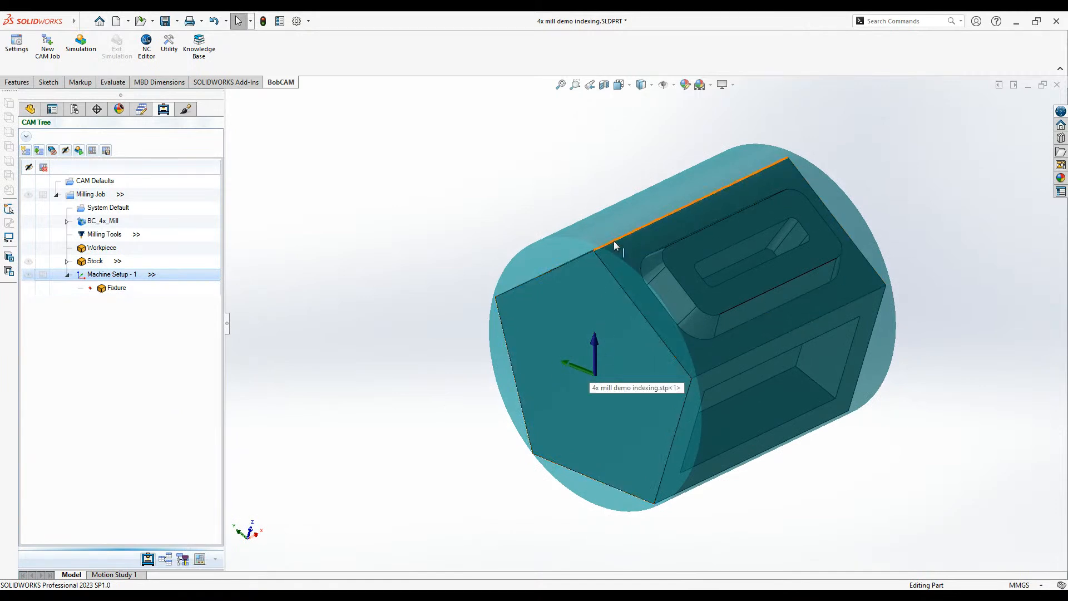
pyautogui.moveTo(778, 394); pyautogui.dragTo(840, 386, button='middle')
pyautogui.scroll(-5, 776, 230)
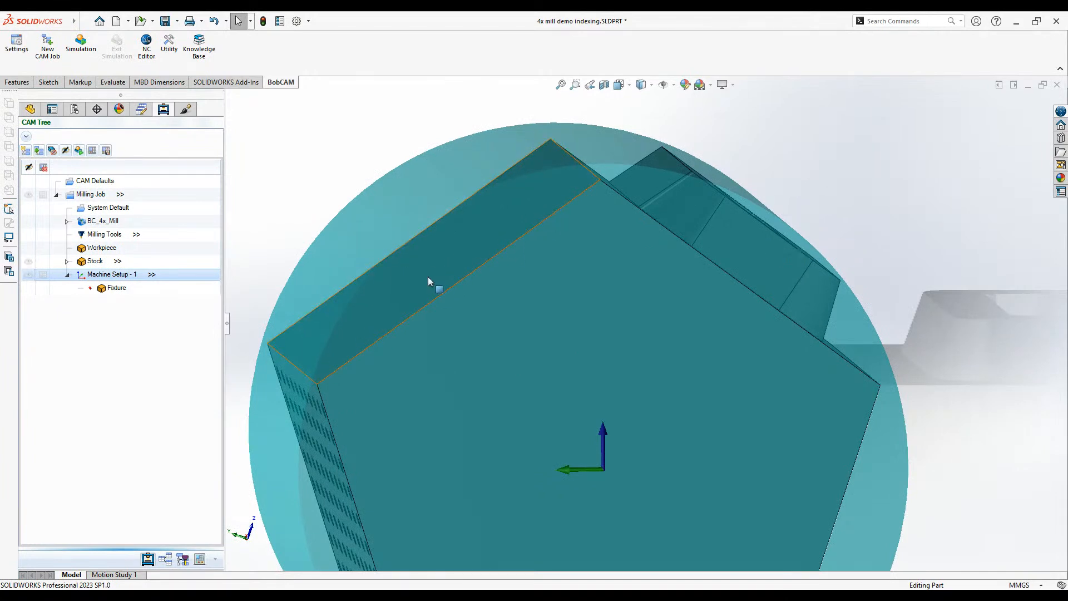
pyautogui.moveTo(427, 277); pyautogui.dragTo(412, 269, button='middle')
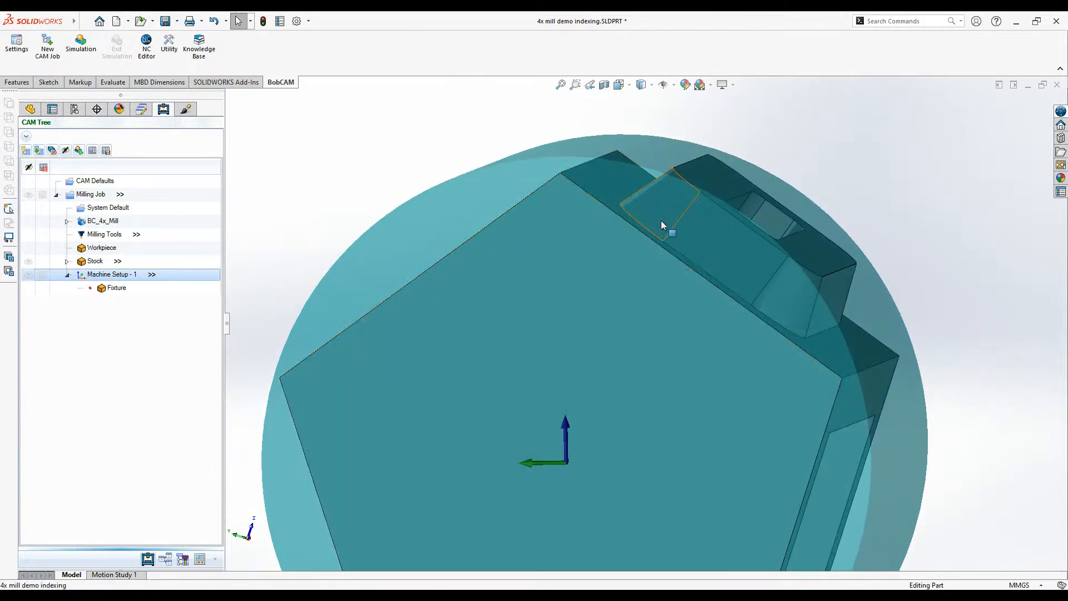
pyautogui.moveTo(832, 335); pyautogui.dragTo(714, 222, button='middle')
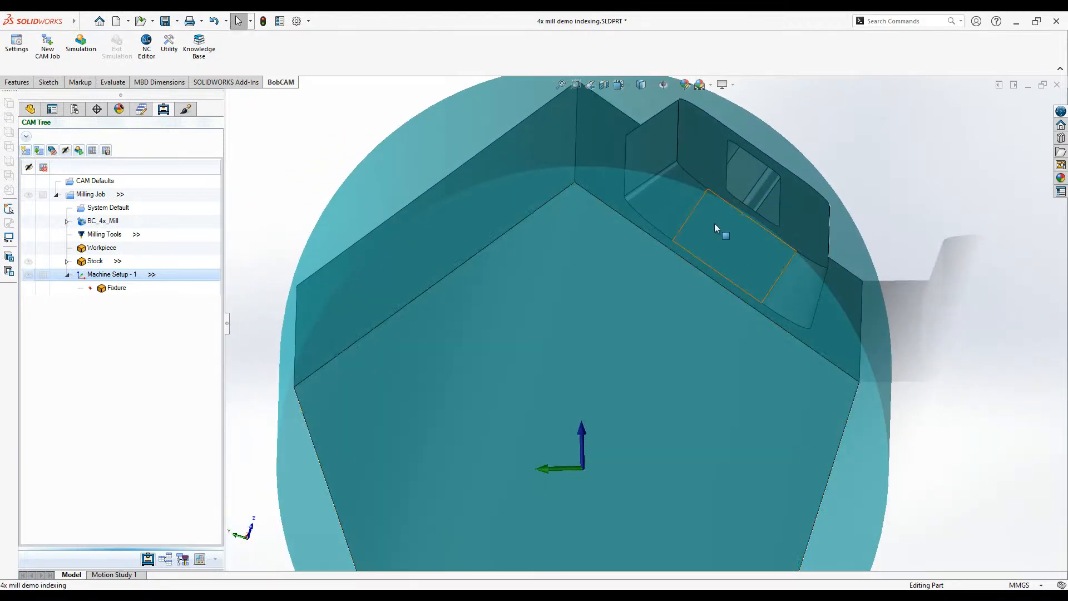
pyautogui.click(621, 169)
pyautogui.click(643, 158)
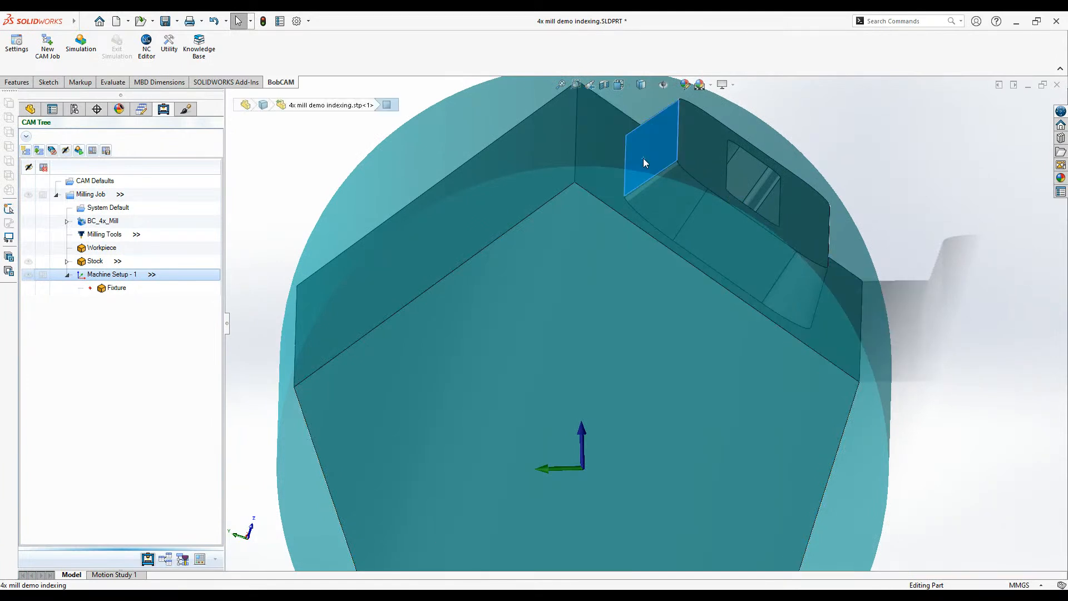
pyautogui.click(764, 208)
pyautogui.moveTo(747, 355); pyautogui.dragTo(739, 341, button='middle')
pyautogui.scroll(-5, 726, 331)
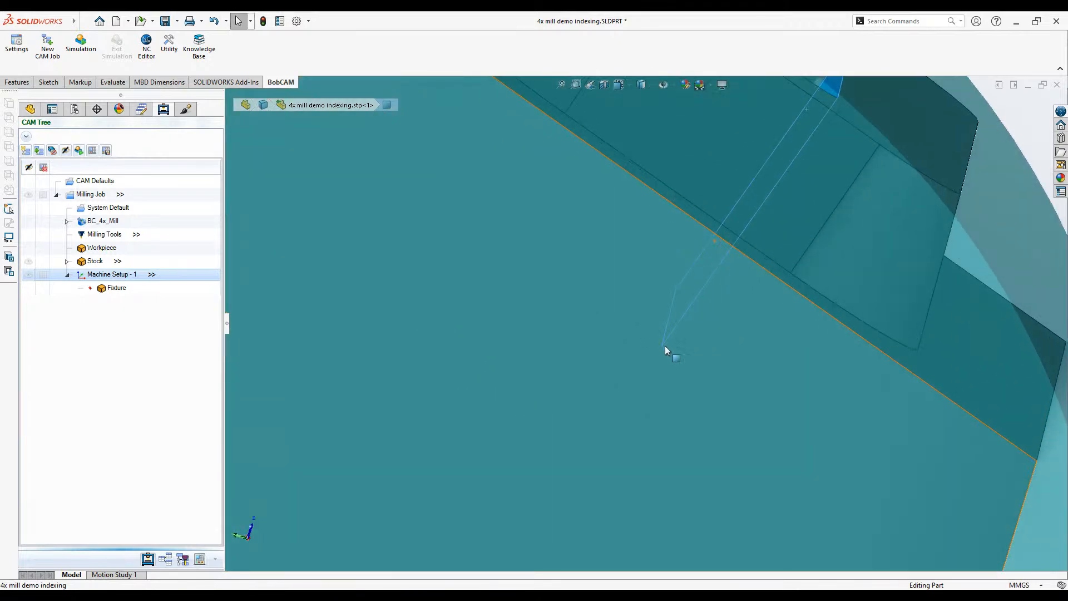
pyautogui.press('f')
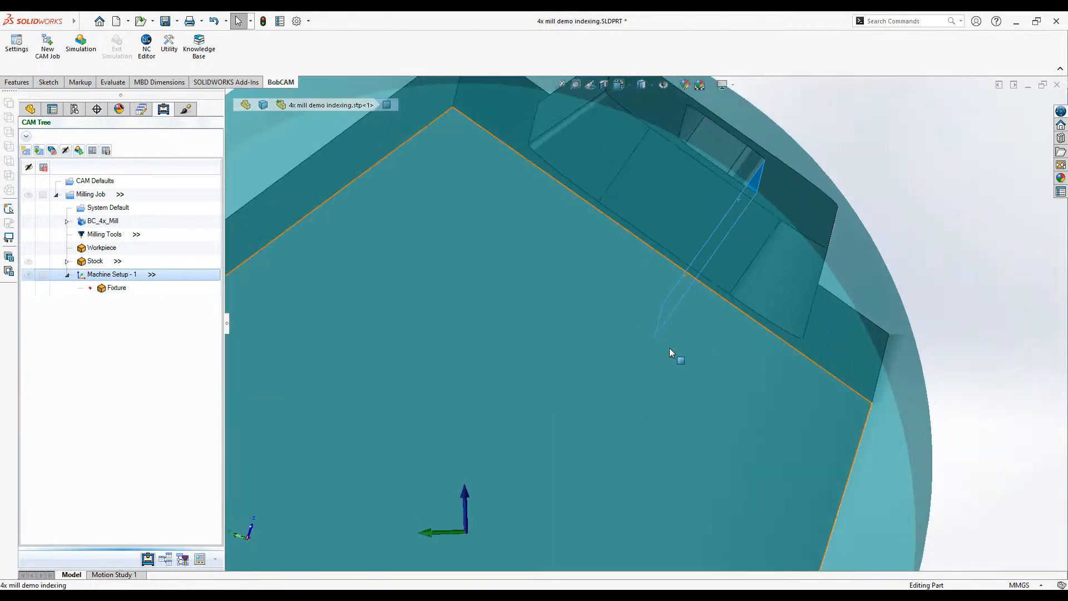
pyautogui.moveTo(847, 402); pyautogui.dragTo(824, 434, button='middle')
pyautogui.moveTo(978, 394); pyautogui.dragTo(982, 415, button='middle')
pyautogui.click(932, 342)
# - Examine the part's remaining sides from the end, including the plain flat side, the raised boss and the rectangular pocket
pyautogui.moveTo(871, 240); pyautogui.dragTo(726, 200, button='middle')
pyautogui.scroll(-3, 723, 206)
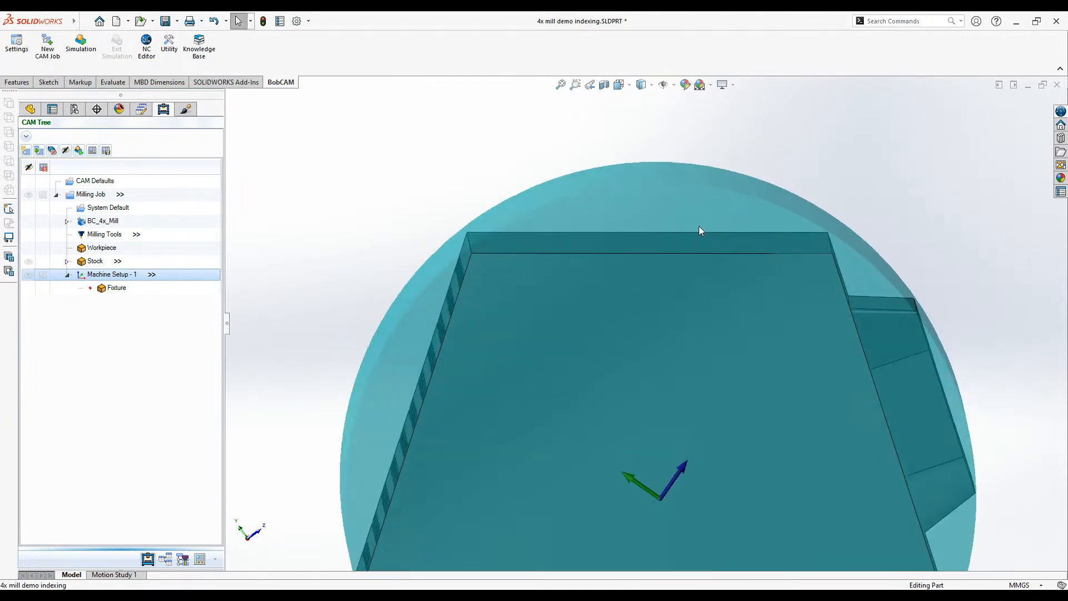
pyautogui.click(560, 246)
pyautogui.scroll(3, 540, 336)
pyautogui.moveTo(540, 339); pyautogui.dragTo(938, 290, button='middle')
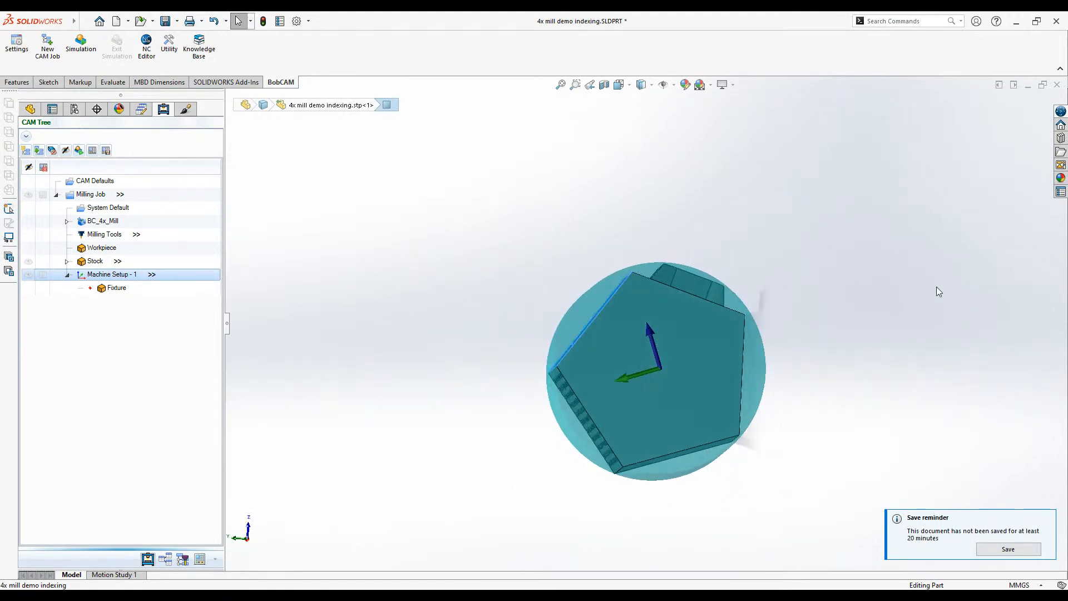
pyautogui.scroll(-2, 765, 325)
pyautogui.scroll(-2, 668, 290)
pyautogui.scroll(-3, 616, 261)
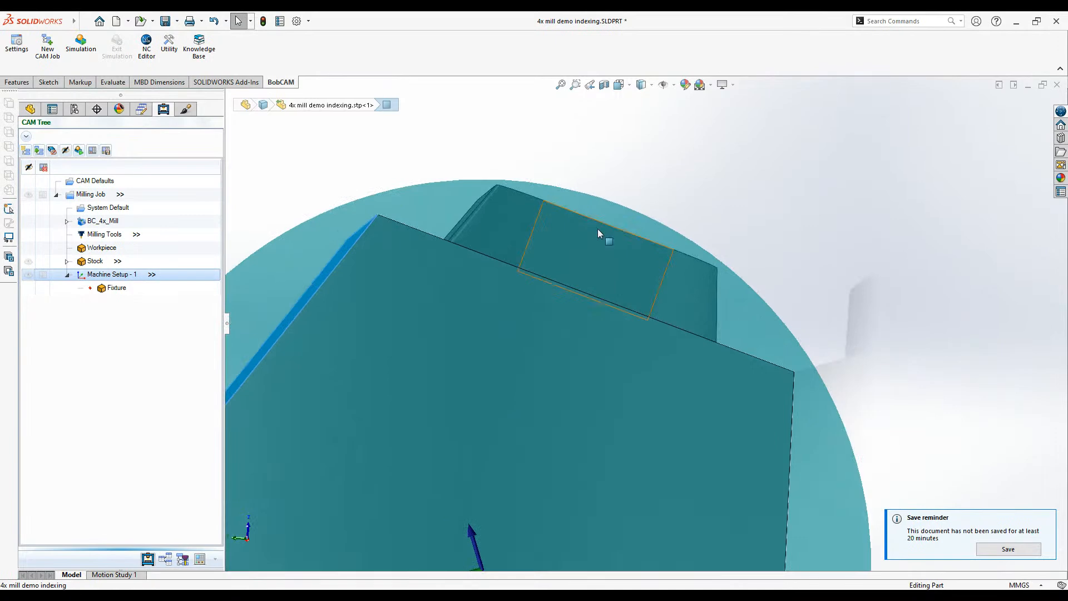
pyautogui.scroll(-3, 597, 239)
pyautogui.moveTo(645, 182); pyautogui.dragTo(588, 402, button='middle')
pyautogui.scroll(4, 586, 402)
pyautogui.scroll(-4, 690, 277)
pyautogui.moveTo(690, 274); pyautogui.dragTo(701, 205, button='middle')
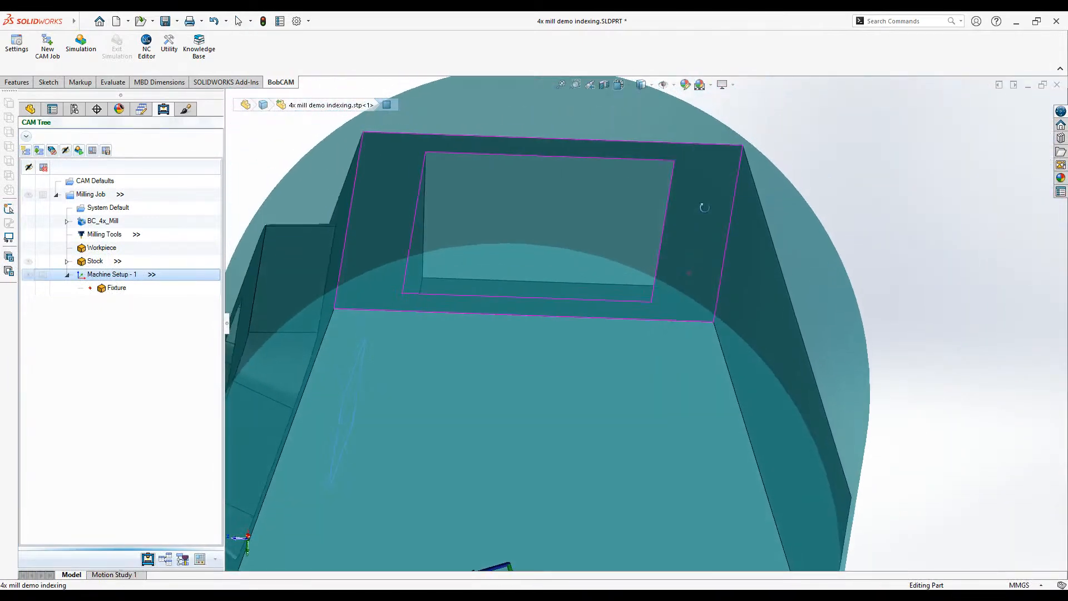
pyautogui.click(539, 295)
pyautogui.scroll(5, 644, 317)
pyautogui.moveTo(724, 310); pyautogui.dragTo(748, 515, button='middle')
pyautogui.moveTo(469, 355); pyautogui.dragTo(465, 420, button='middle')
pyautogui.scroll(-5, 623, 324)
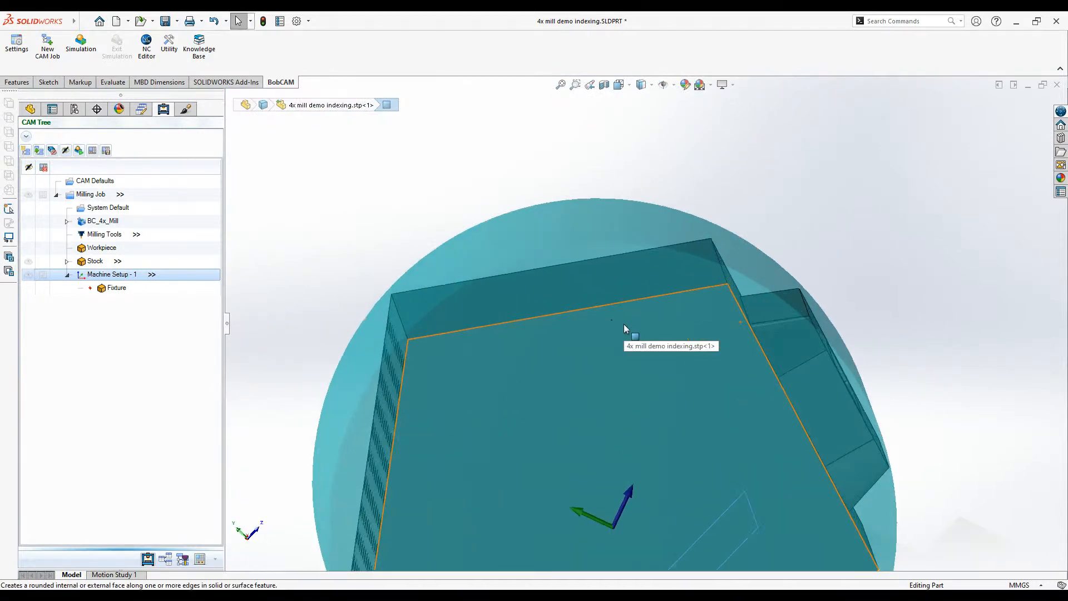
pyautogui.click(586, 297)
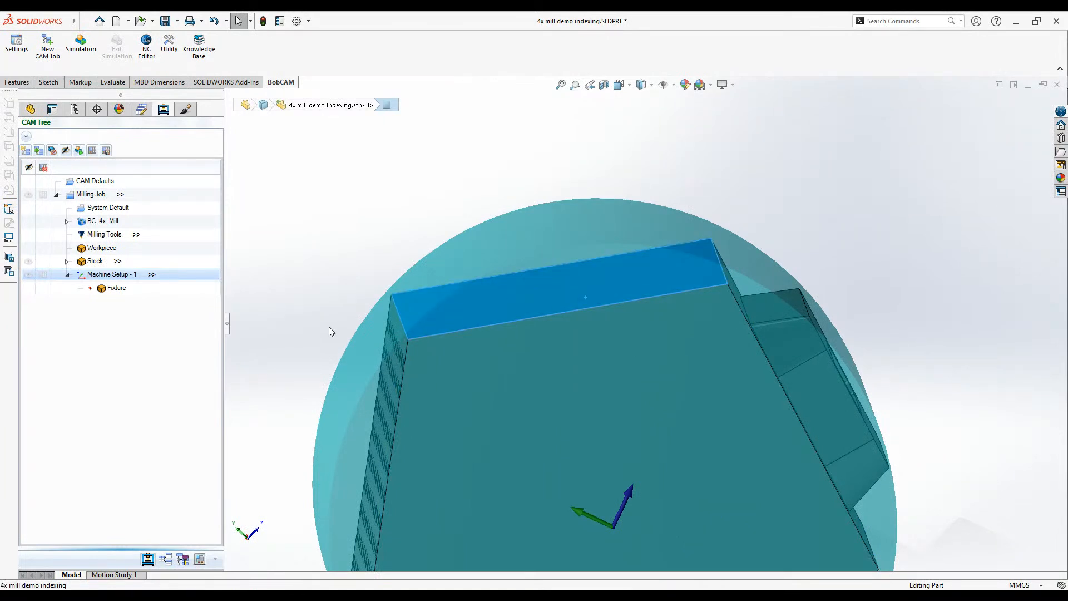
# - Add an Index System to Machine Setup - 1
pyautogui.rightClick(170, 276)
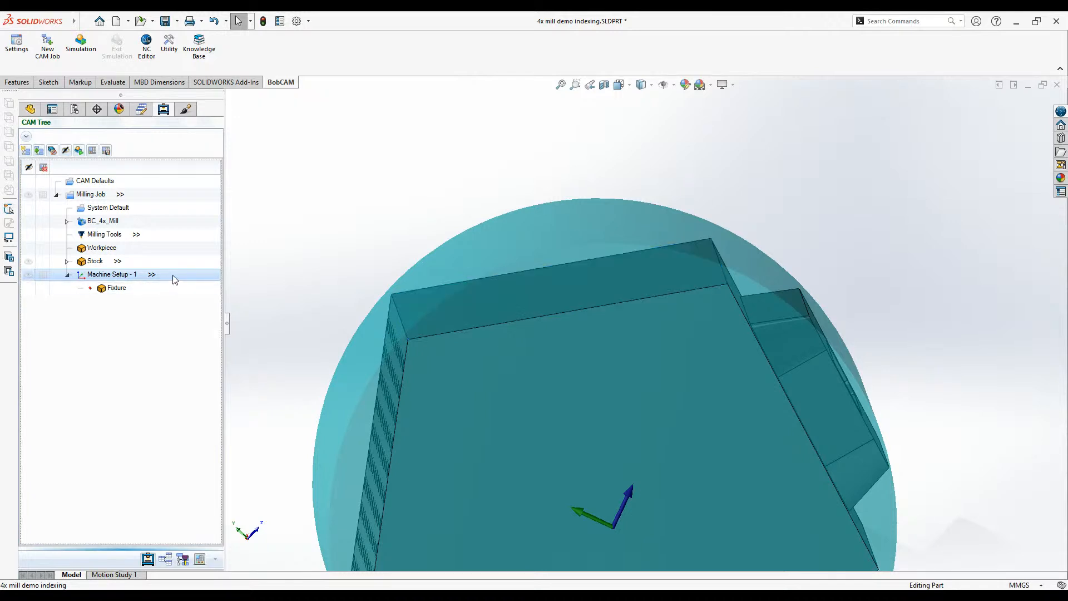
pyautogui.moveTo(263, 502)
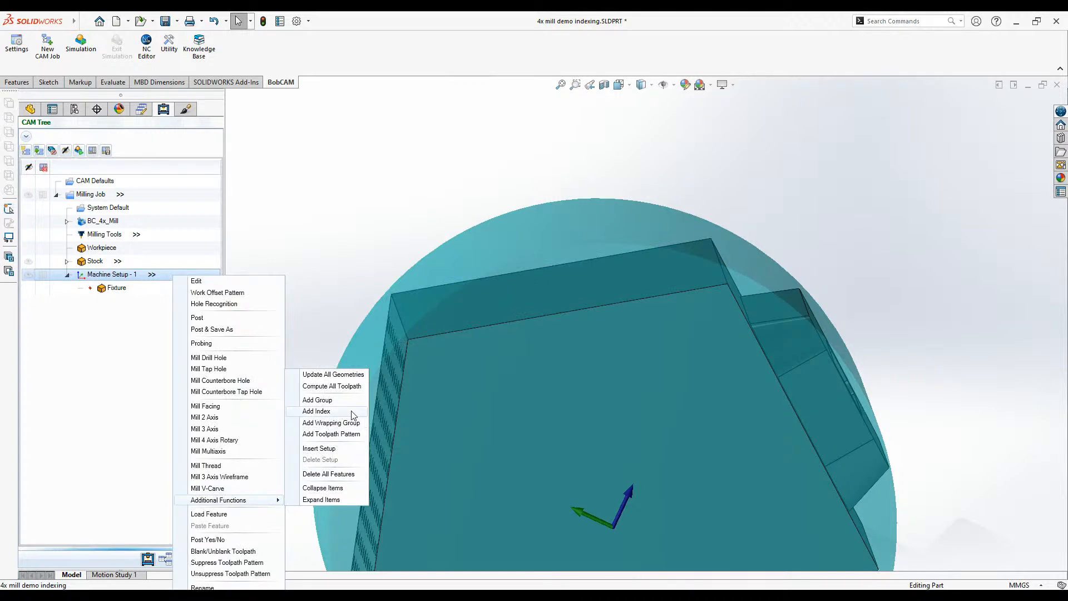
pyautogui.click(316, 411)
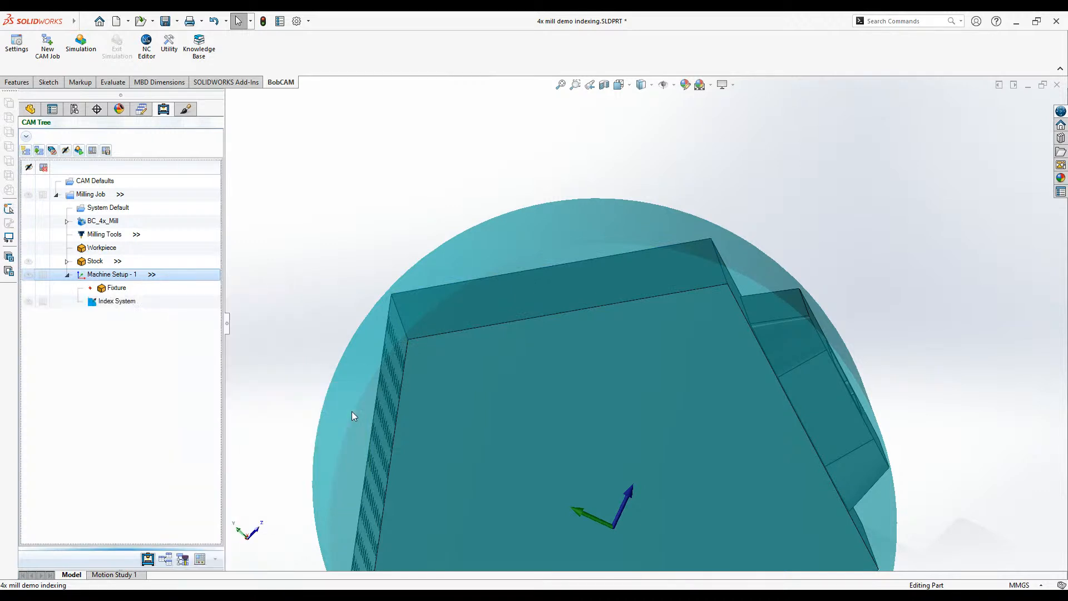
# - Try to reselect the Index System's location on the part's plain flat side
pyautogui.click(117, 302)
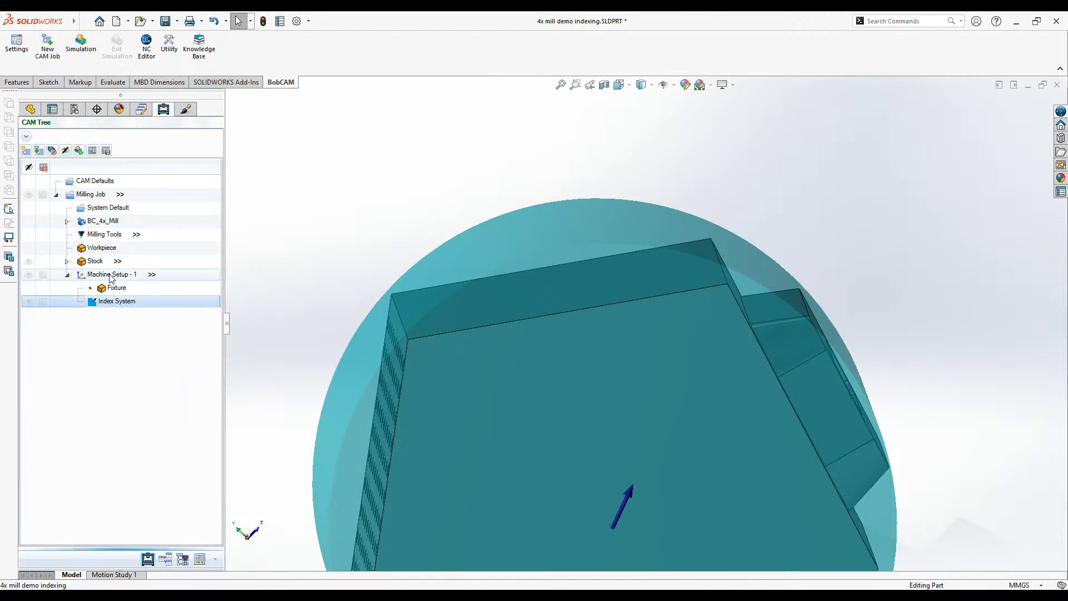
pyautogui.rightClick(141, 303)
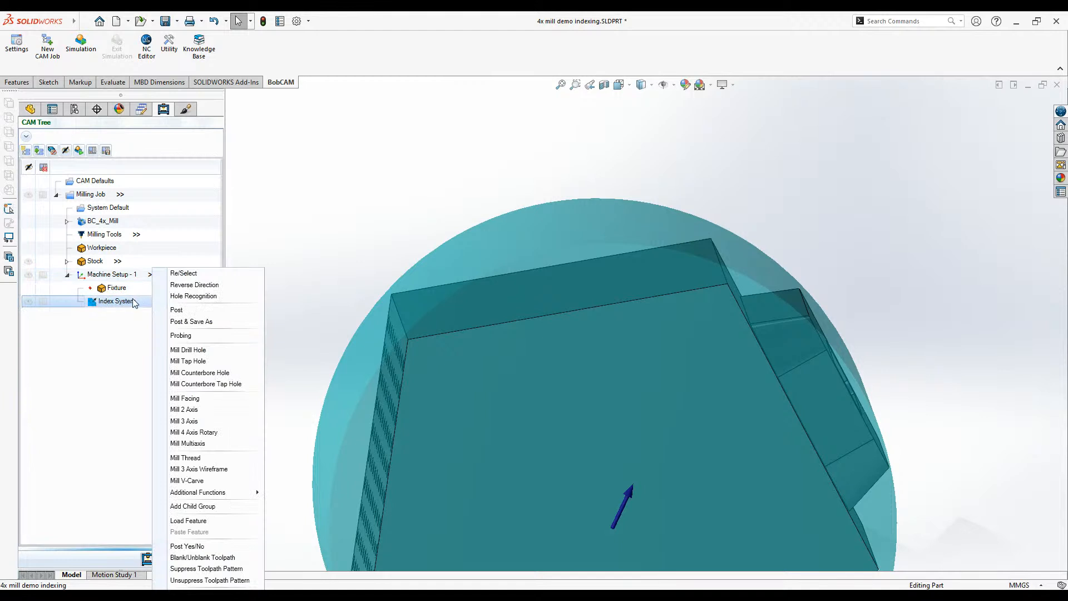
pyautogui.click(227, 273)
pyautogui.click(545, 311)
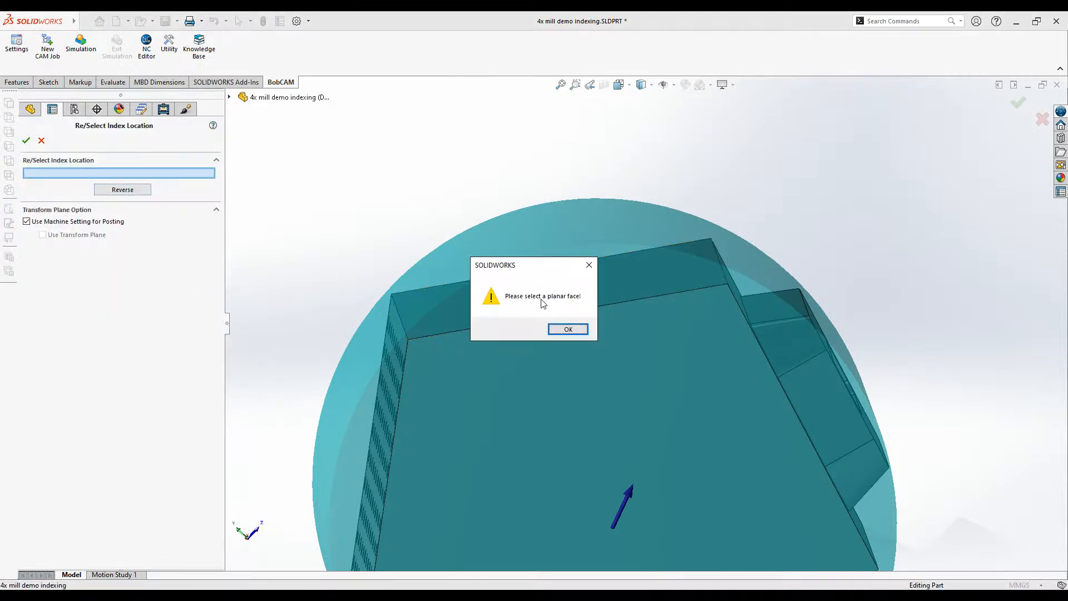
pyautogui.click(573, 330)
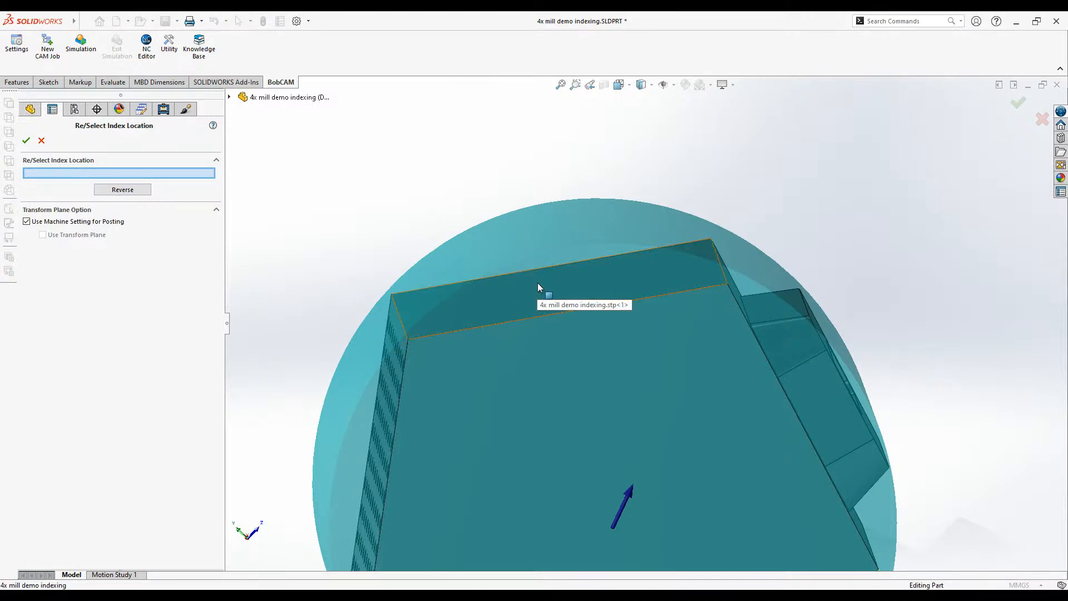
# - Try to use the raised boss's top face as the index location, and abandon the reselection
pyautogui.moveTo(539, 283); pyautogui.dragTo(662, 420, button='middle')
pyautogui.click(719, 345)
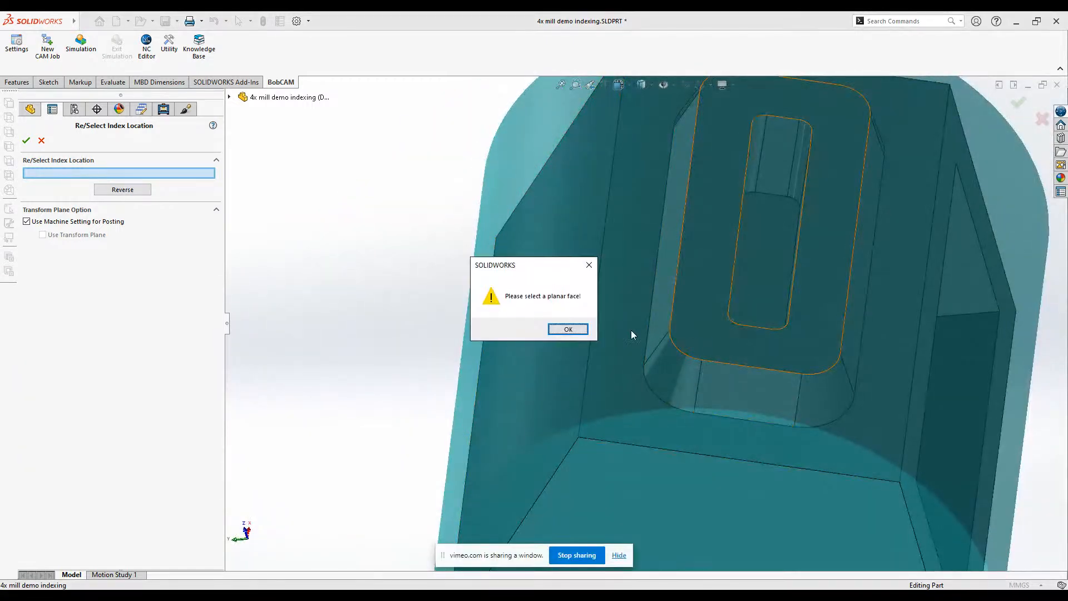
pyautogui.click(575, 333)
pyautogui.scroll(5, 557, 328)
pyautogui.moveTo(543, 322); pyautogui.dragTo(470, 358, button='middle')
pyautogui.moveTo(868, 362); pyautogui.dragTo(880, 386, button='middle')
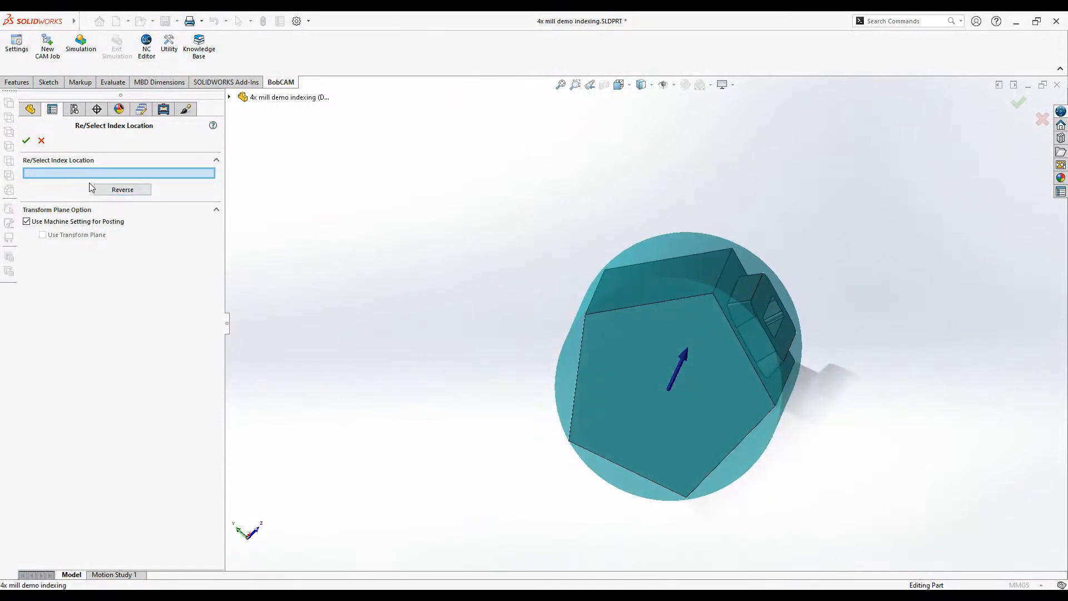
pyautogui.click(40, 141)
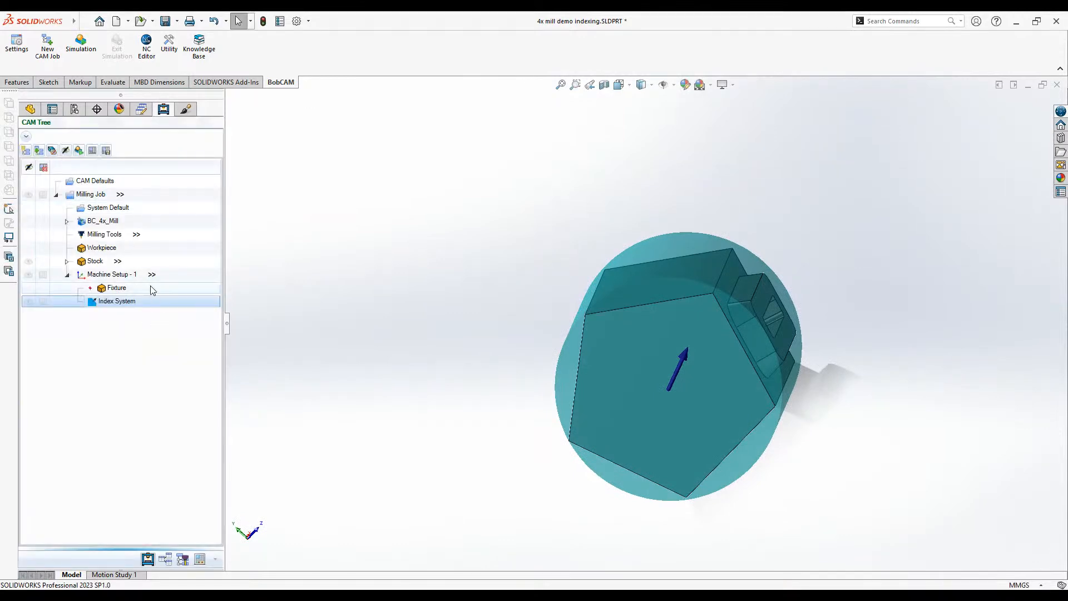
# - Start a new reference plane
pyautogui.click(22, 84)
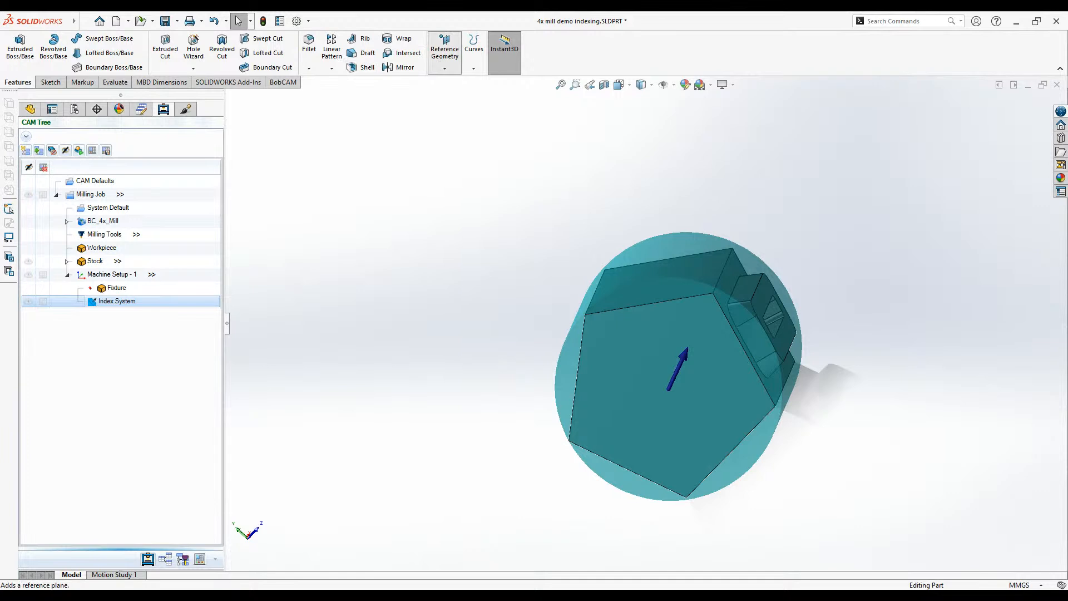
pyautogui.click(470, 87)
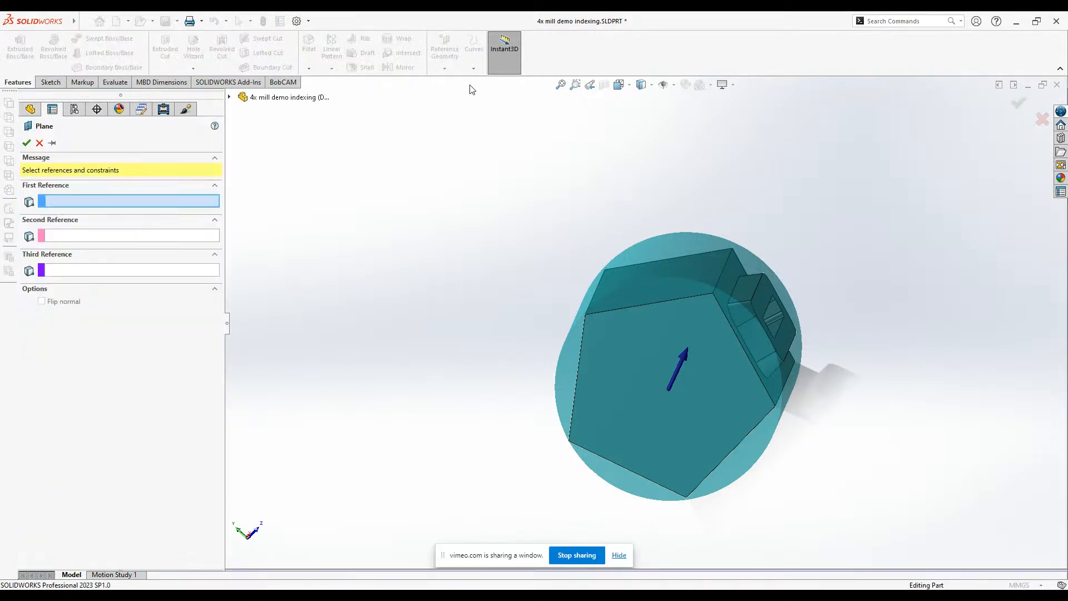
# - Try the plain side face and one of its edges as plane references, and remove both selections
pyautogui.click(659, 278)
pyautogui.moveTo(536, 263); pyautogui.dragTo(679, 273, button='middle')
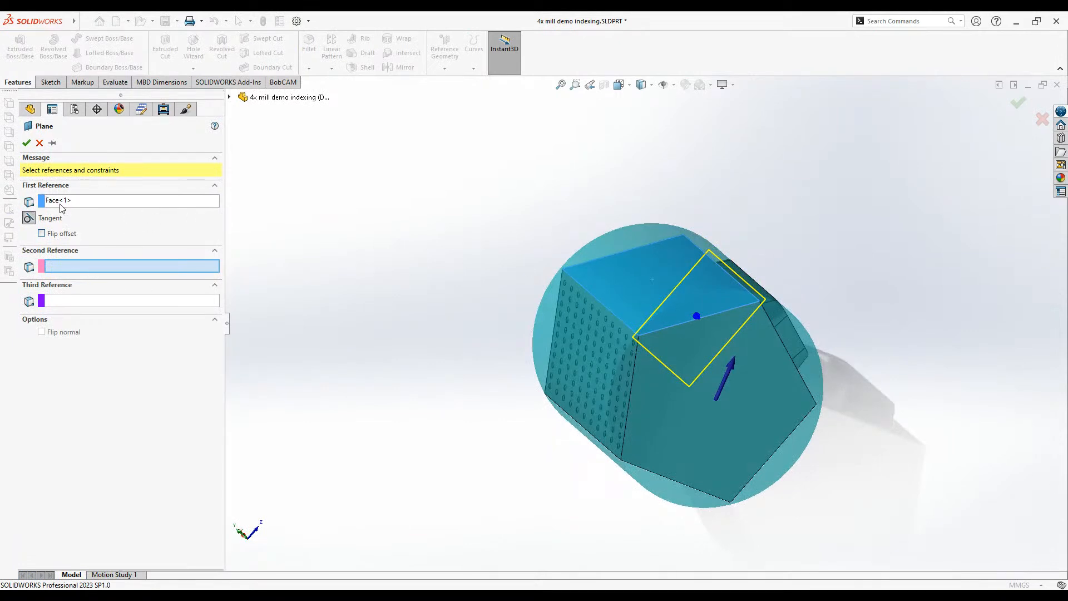
pyautogui.click(712, 258)
pyautogui.rightClick(128, 201)
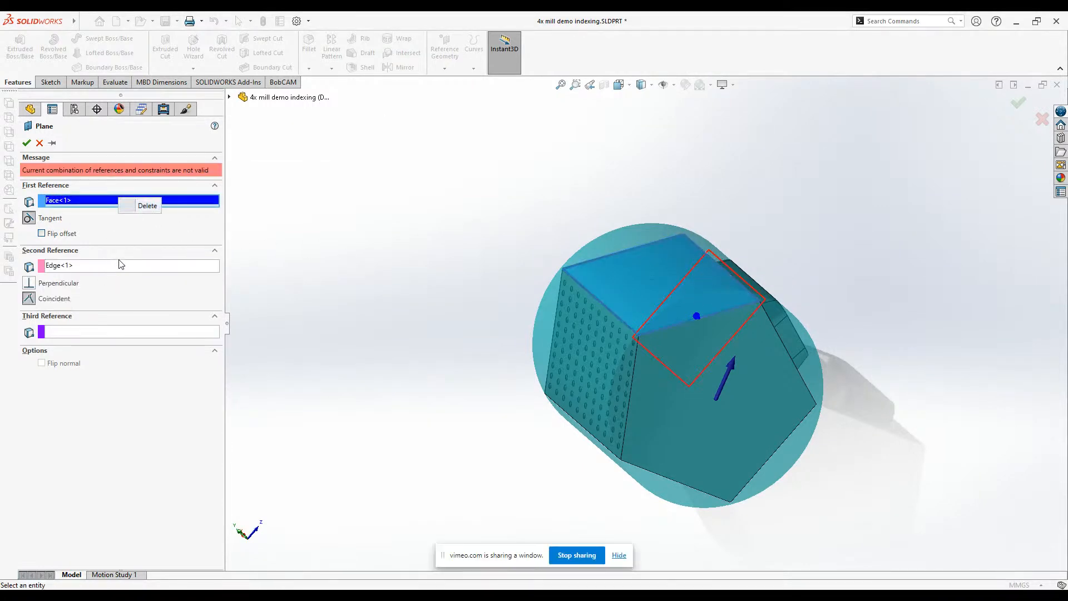
pyautogui.rightClick(124, 265)
pyautogui.click(146, 269)
pyautogui.rightClick(130, 200)
pyautogui.click(146, 205)
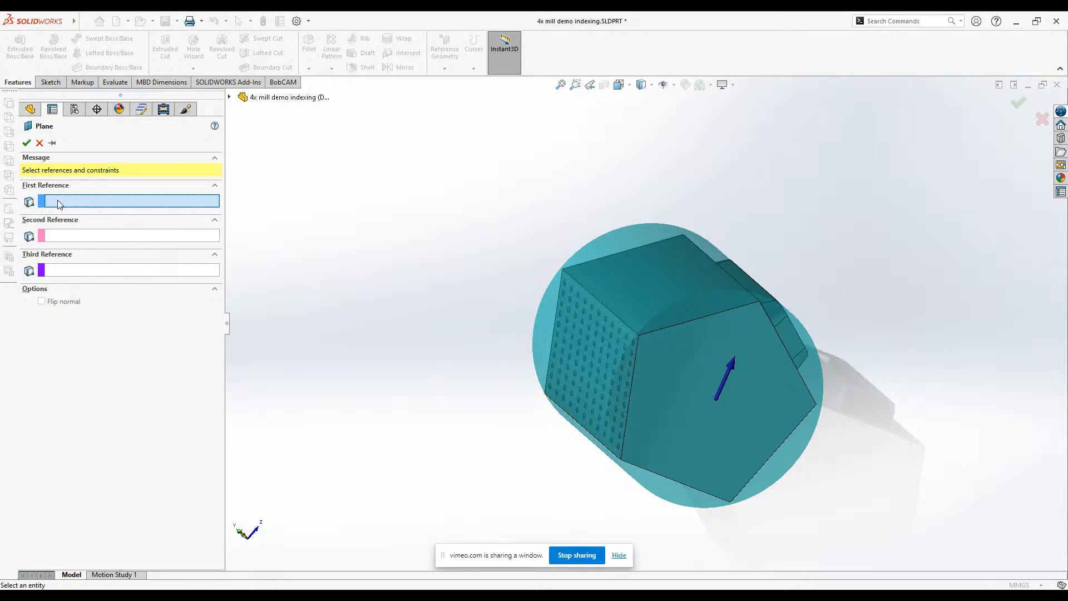
# - Create a reference plane coincident with three corner vertices of the part's plain flat side
pyautogui.click(639, 336)
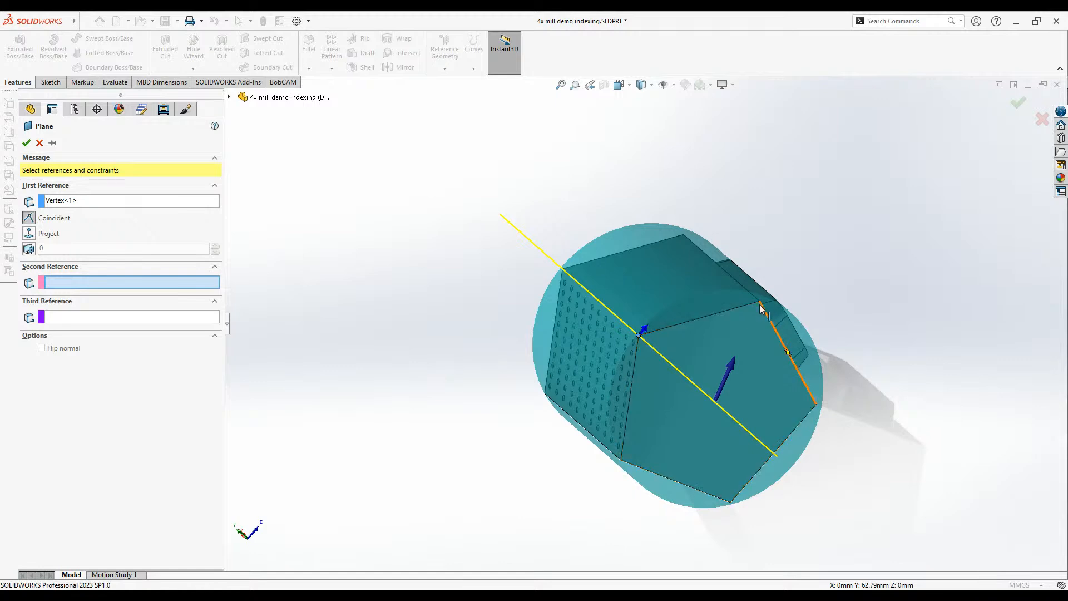
pyautogui.scroll(-5, 760, 304)
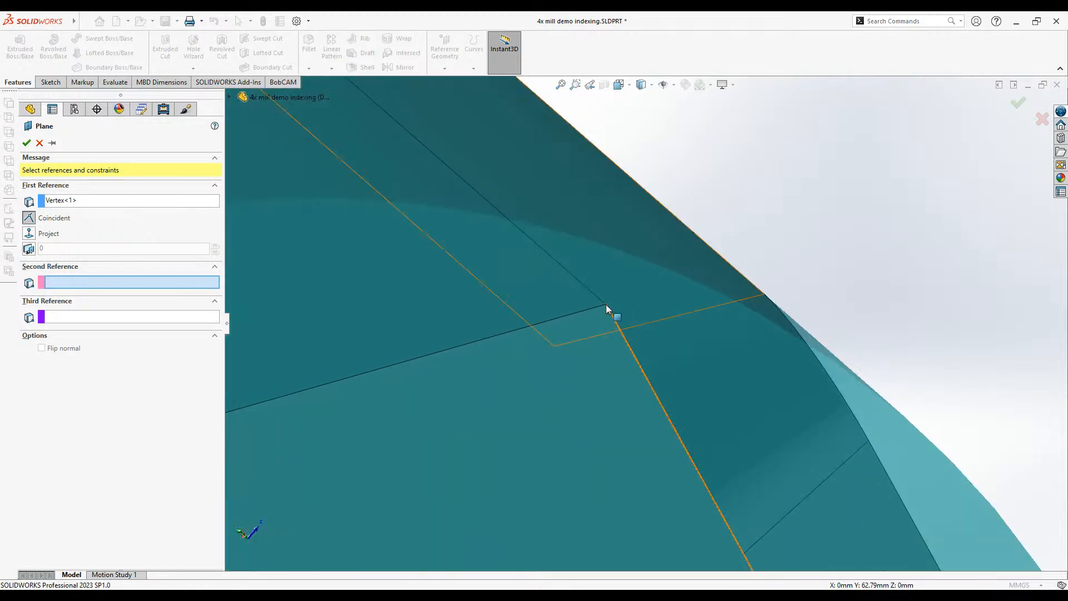
pyautogui.click(606, 305)
pyautogui.scroll(8, 746, 367)
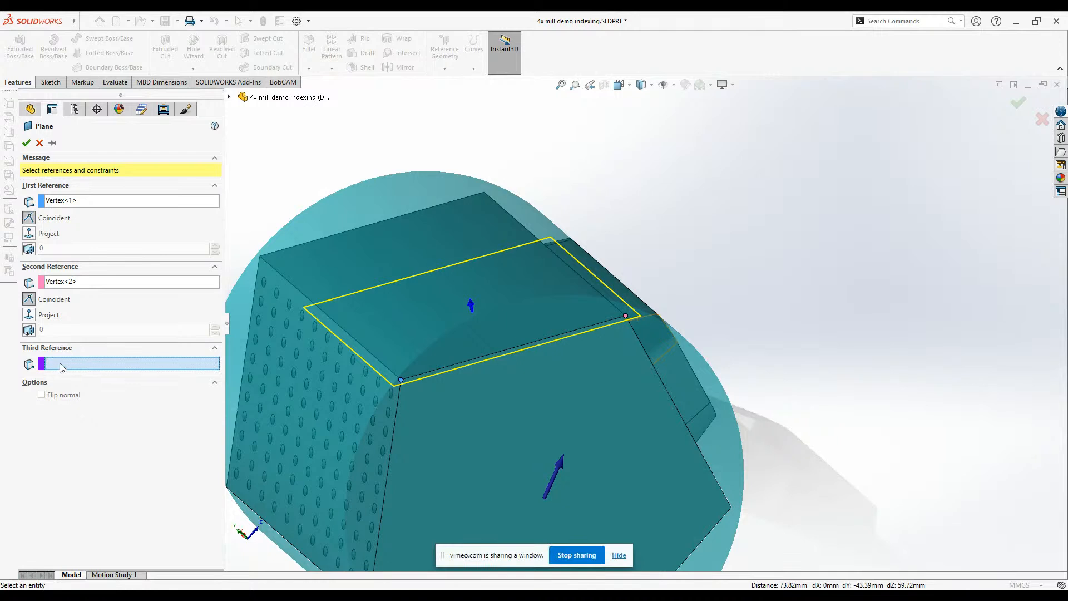
pyautogui.click(484, 193)
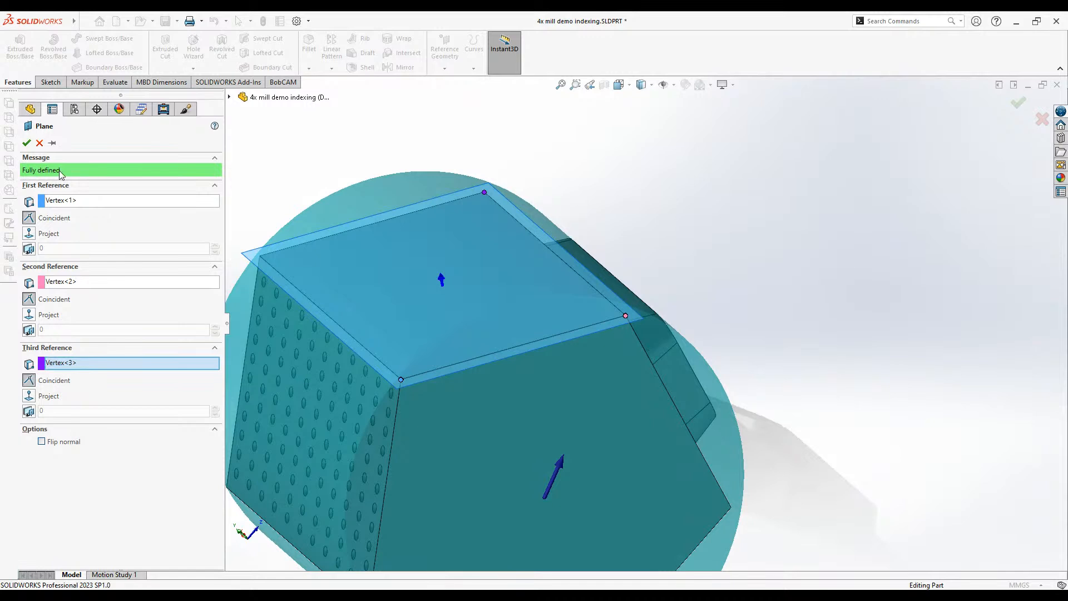
pyautogui.click(26, 143)
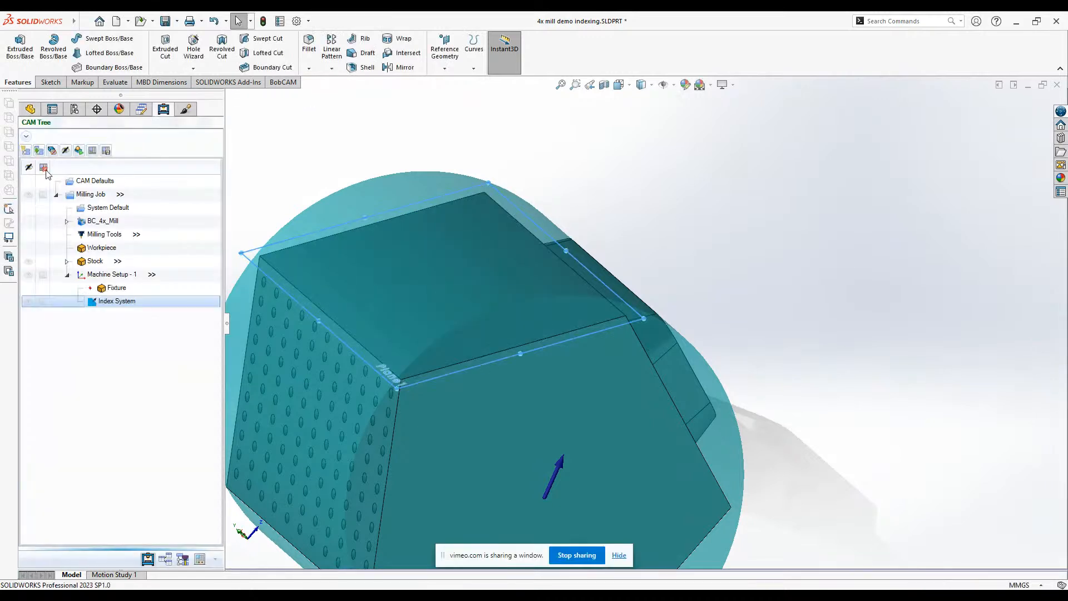
# - Examine the new plane around the plain side's front corner and find its entry in the feature tree
pyautogui.scroll(-5, 395, 389)
pyautogui.scroll(10, 506, 371)
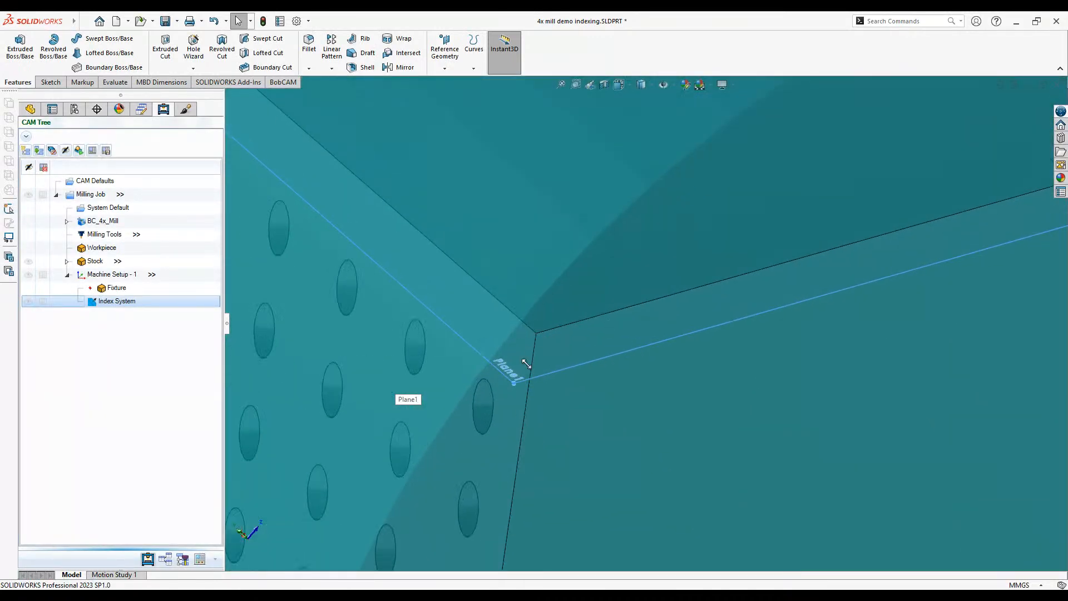
pyautogui.scroll(-5, 808, 320)
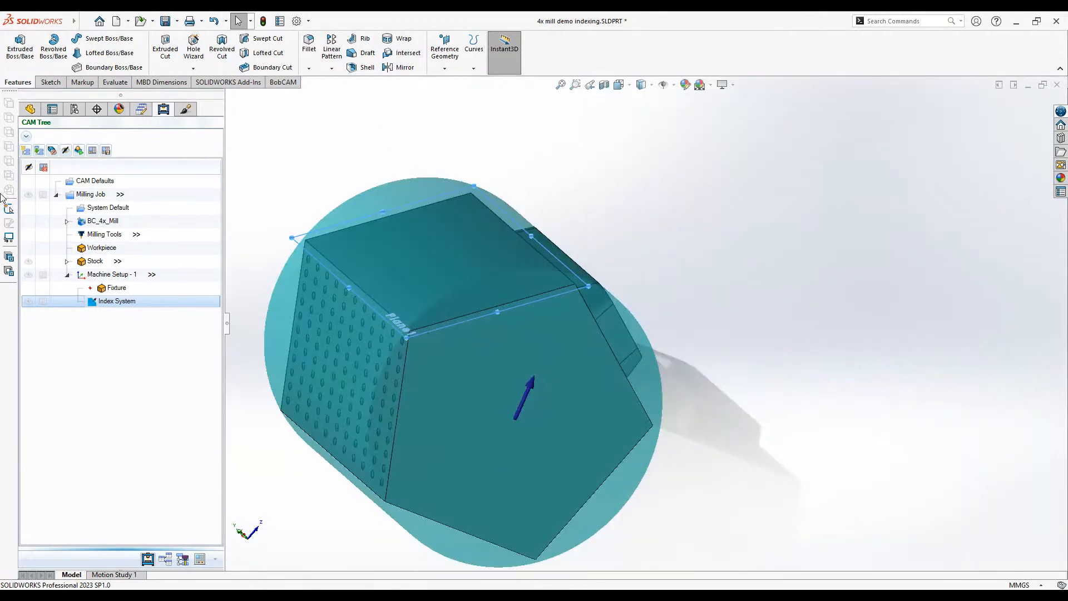
pyautogui.click(31, 108)
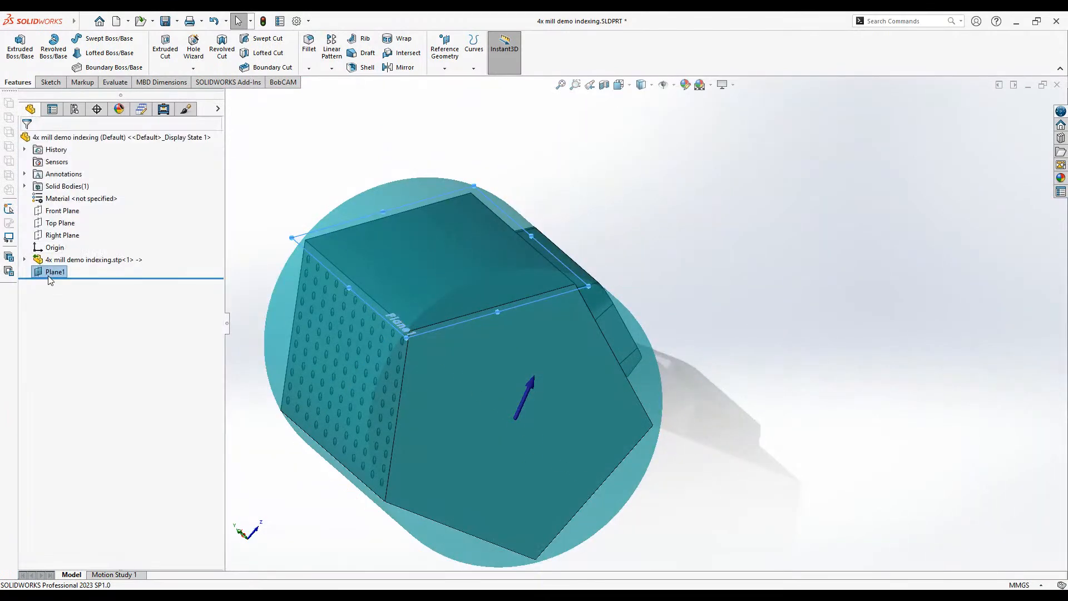
pyautogui.click(163, 109)
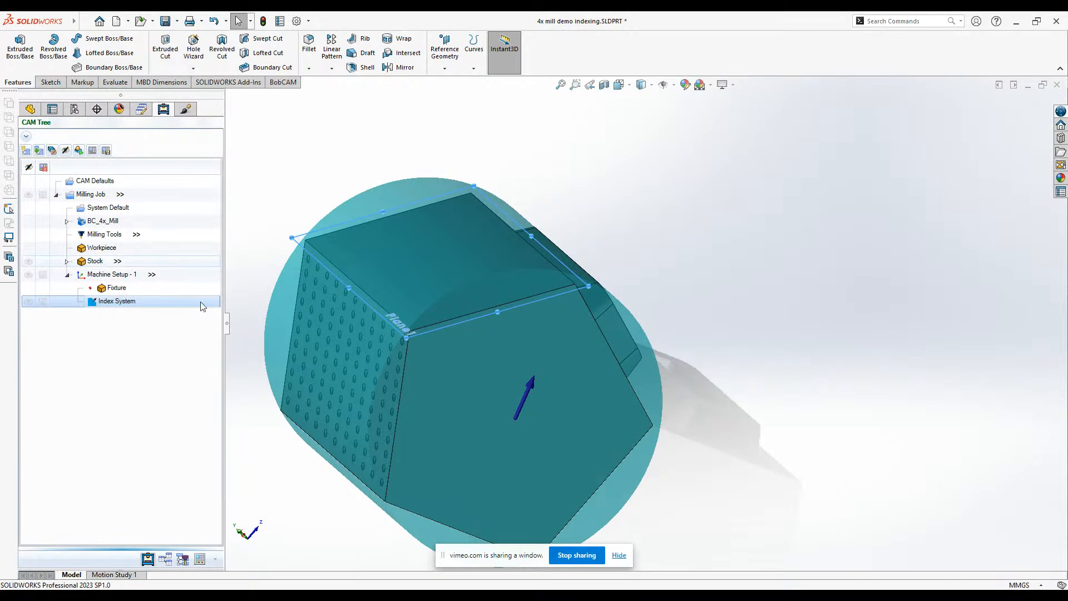
pyautogui.scroll(-3, 539, 389)
pyautogui.scroll(3, 539, 389)
pyautogui.scroll(-5, 526, 320)
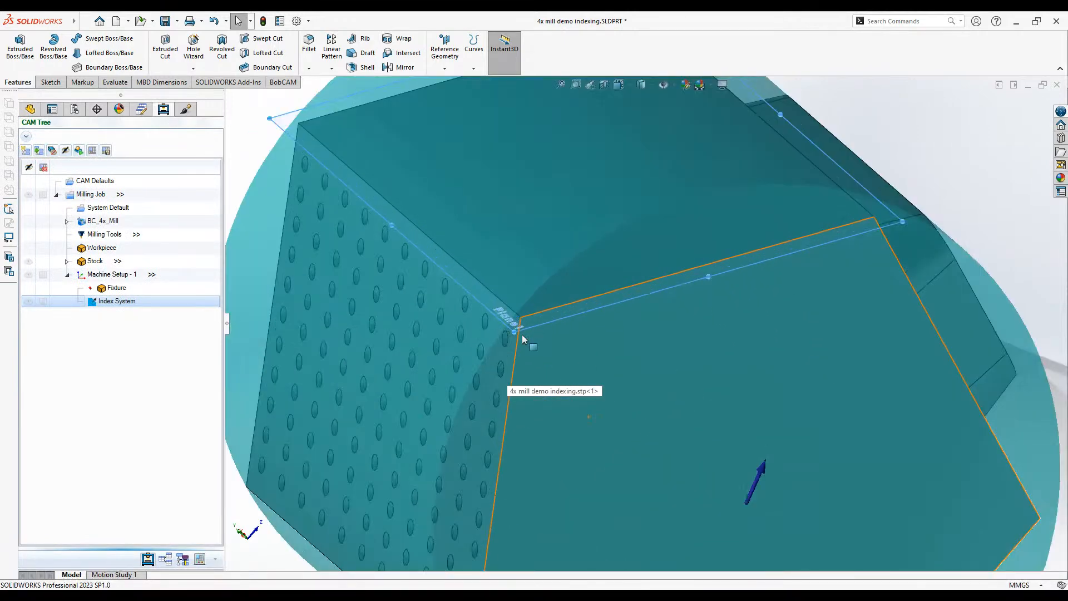
pyautogui.scroll(-2, 522, 331)
pyautogui.scroll(6, 522, 329)
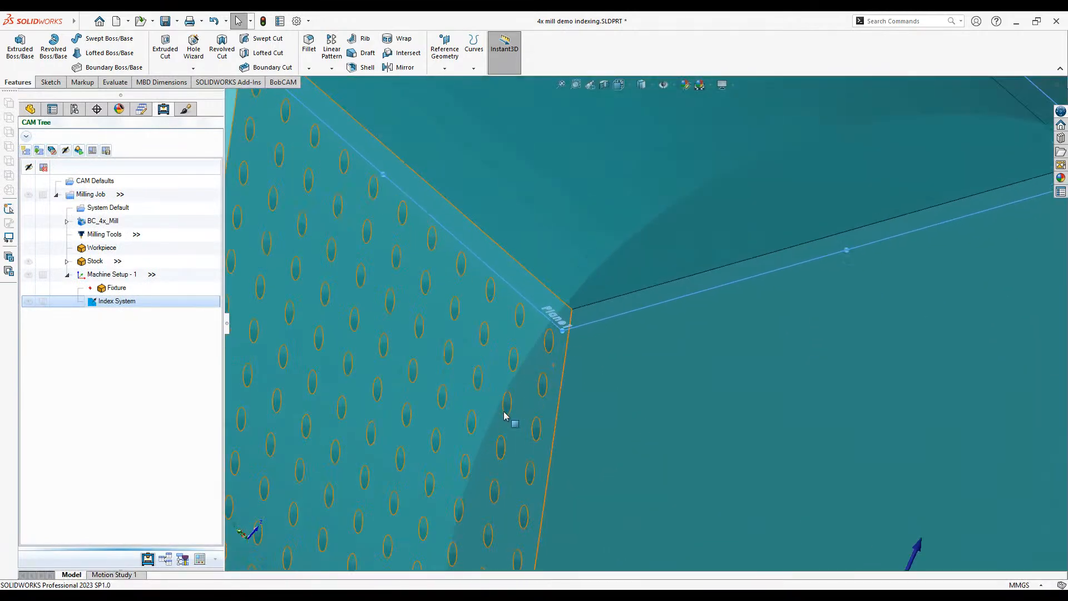
pyautogui.scroll(1, 504, 411)
pyautogui.scroll(-1, 669, 215)
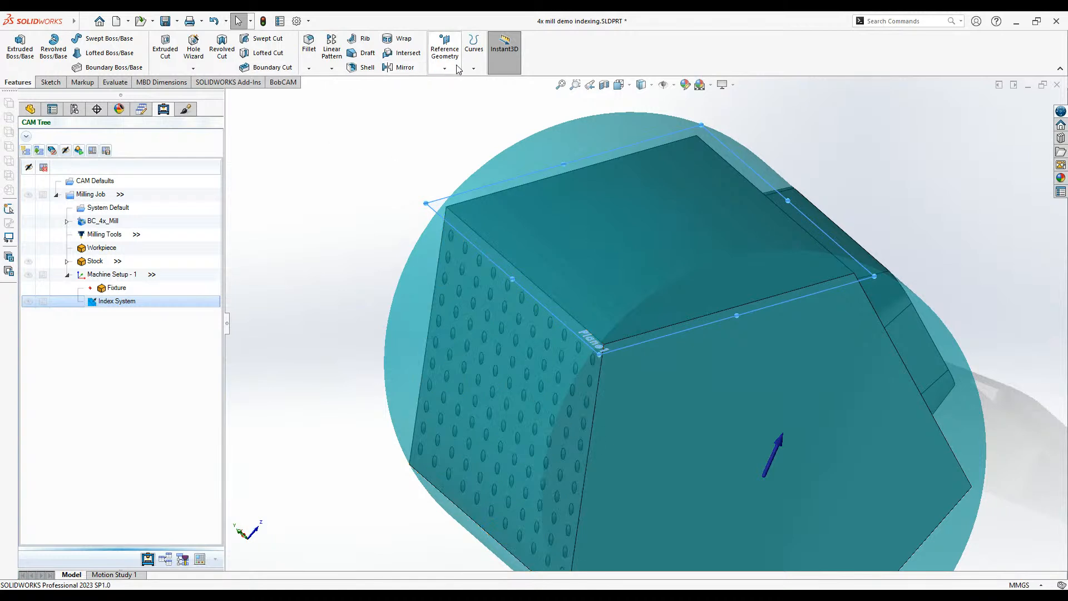
# - Deselect the new plane and examine from another angle how it lies on the plain side between the corner vertices
pyautogui.click(322, 177)
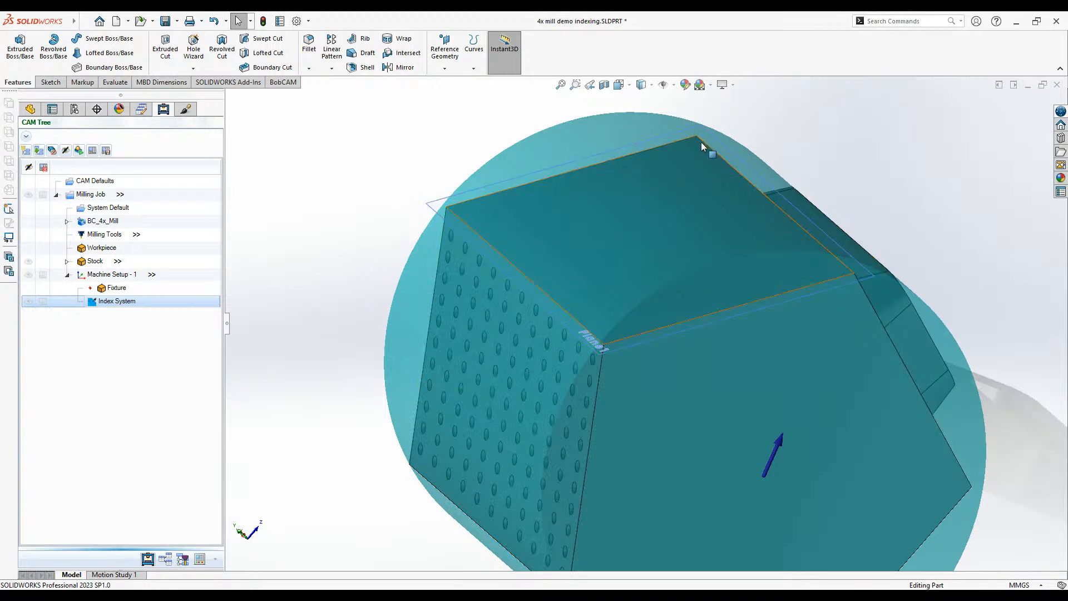
pyautogui.click(604, 349)
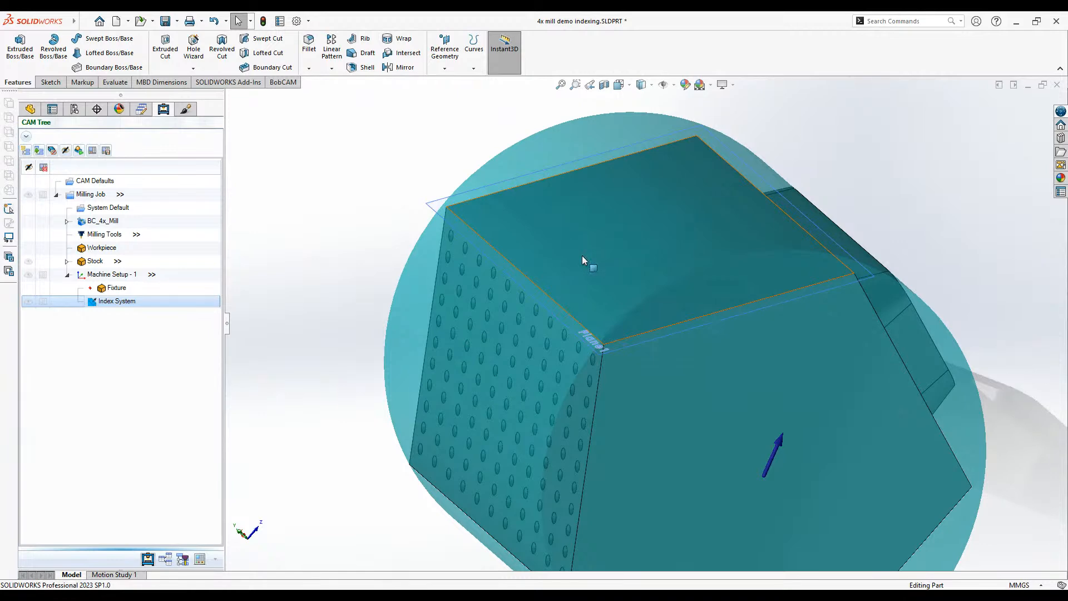
pyautogui.moveTo(696, 207); pyautogui.dragTo(525, 160, button='middle')
pyautogui.moveTo(740, 344); pyautogui.dragTo(687, 277, button='middle')
pyautogui.scroll(-2, 700, 209)
pyautogui.scroll(4, 733, 216)
pyautogui.scroll(-4, 687, 277)
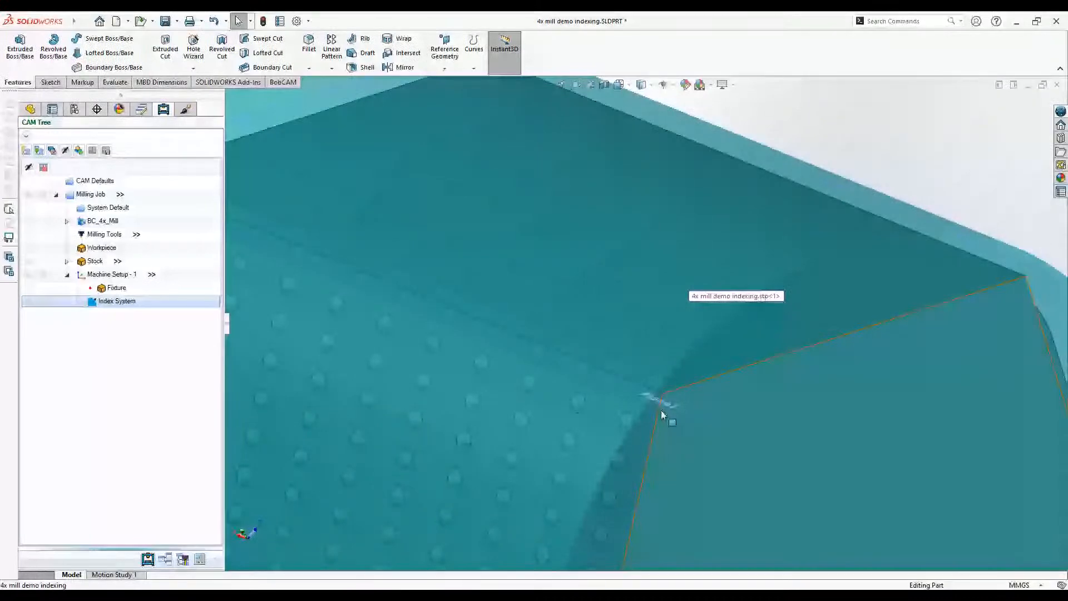
pyautogui.scroll(4, 662, 414)
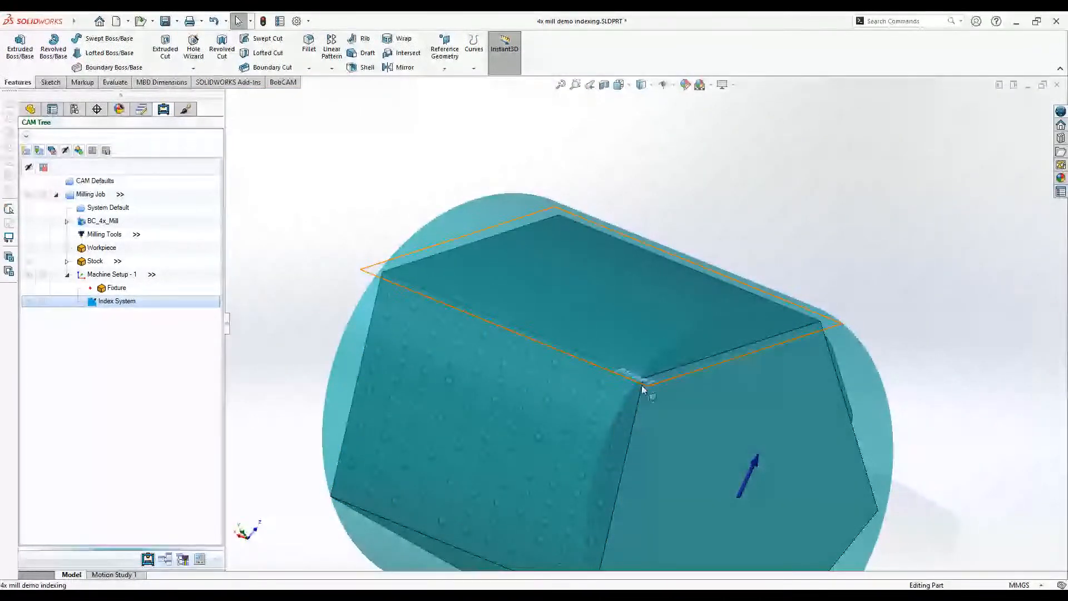
# - Delete the Index System from Machine Setup - 1
pyautogui.rightClick(139, 305)
pyautogui.click(104, 301)
pyautogui.rightClick(105, 301)
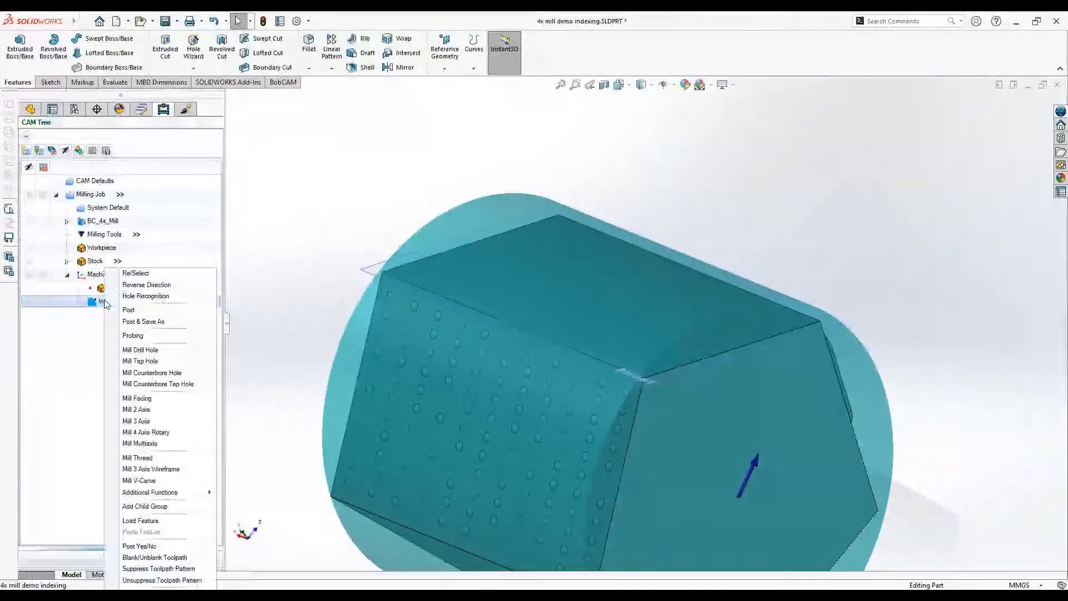
pyautogui.click(410, 302)
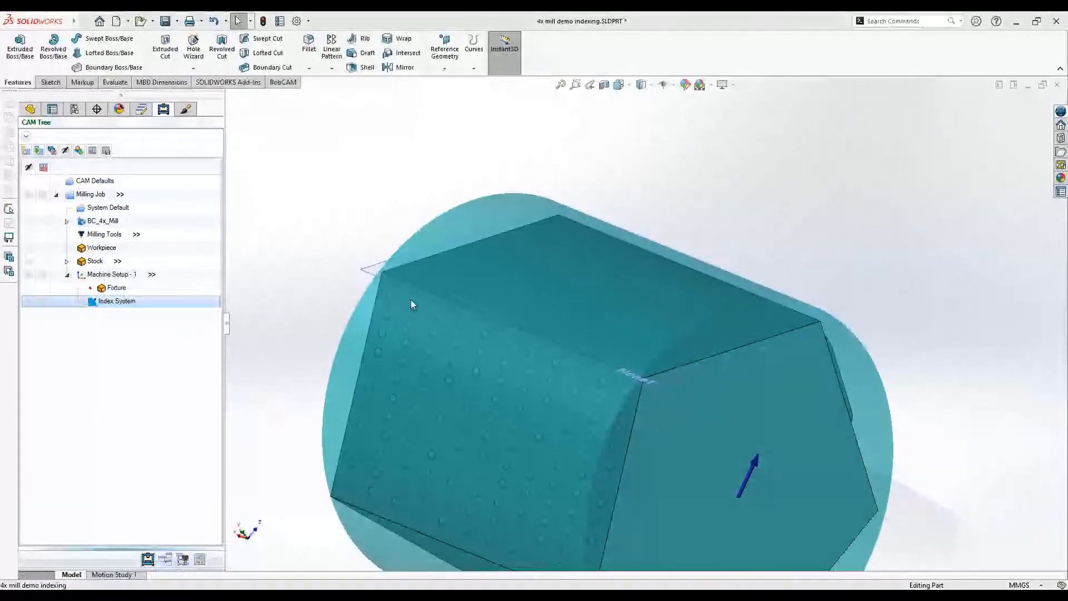
pyautogui.press('Delete')
# - Add a new Index System to Machine Setup - 1 and select it in the CAM tree
pyautogui.click(191, 279)
pyautogui.scroll(-1, 345, 246)
pyautogui.scroll(4, 526, 271)
pyautogui.moveTo(528, 273); pyautogui.dragTo(678, 353, button='middle')
pyautogui.scroll(-3, 640, 427)
pyautogui.scroll(-1, 639, 424)
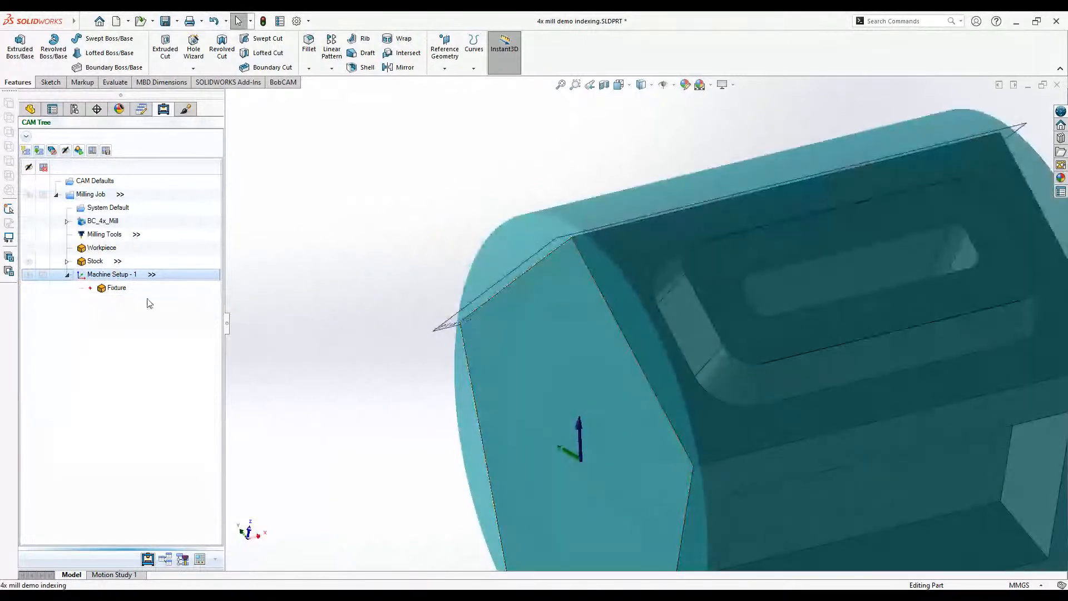
pyautogui.rightClick(170, 278)
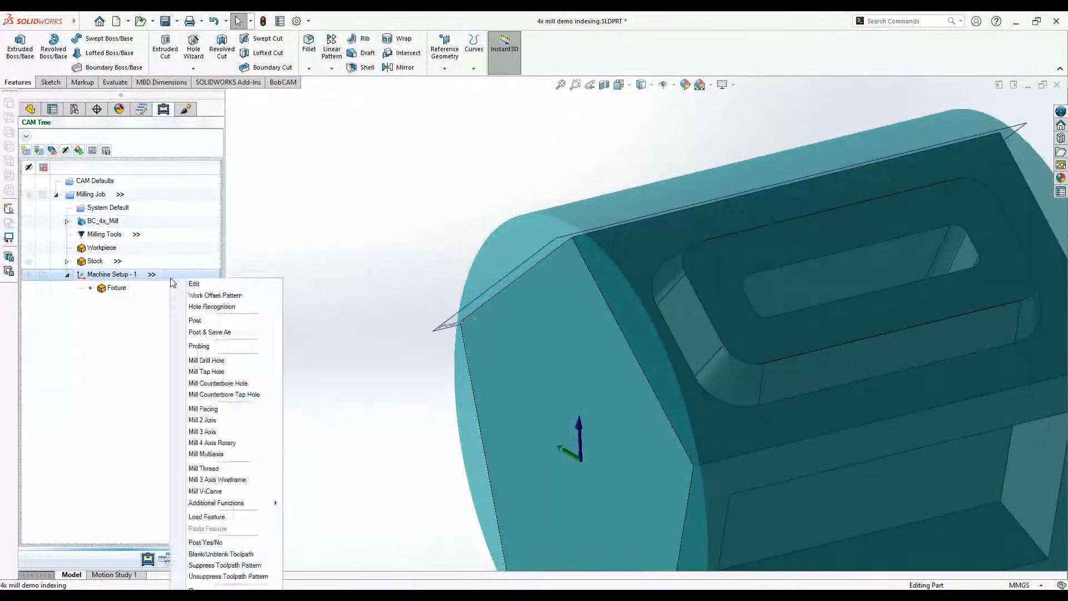
pyautogui.moveTo(250, 504)
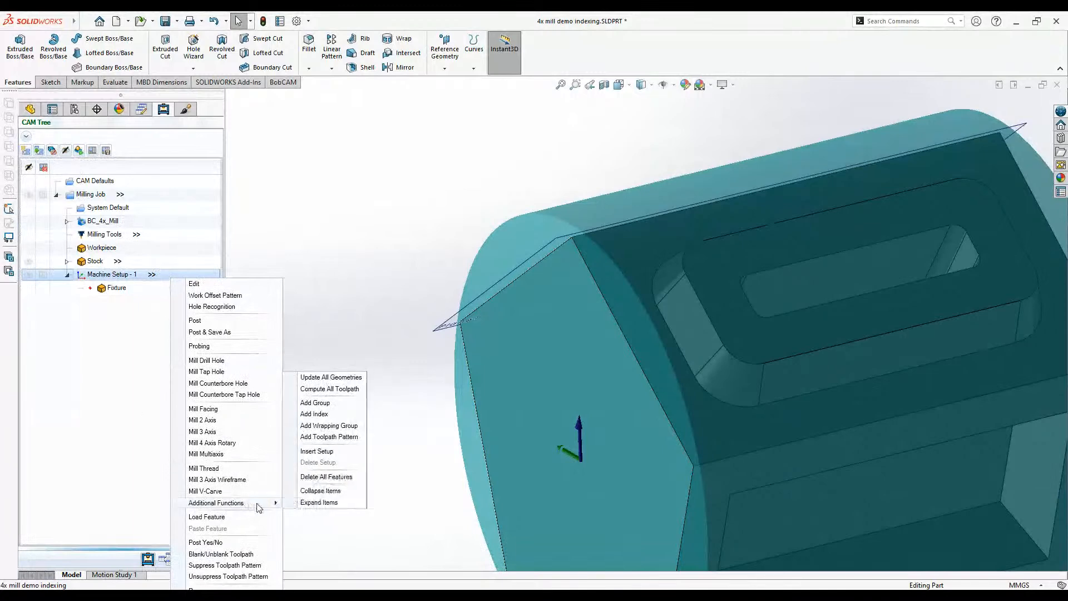
pyautogui.click(344, 414)
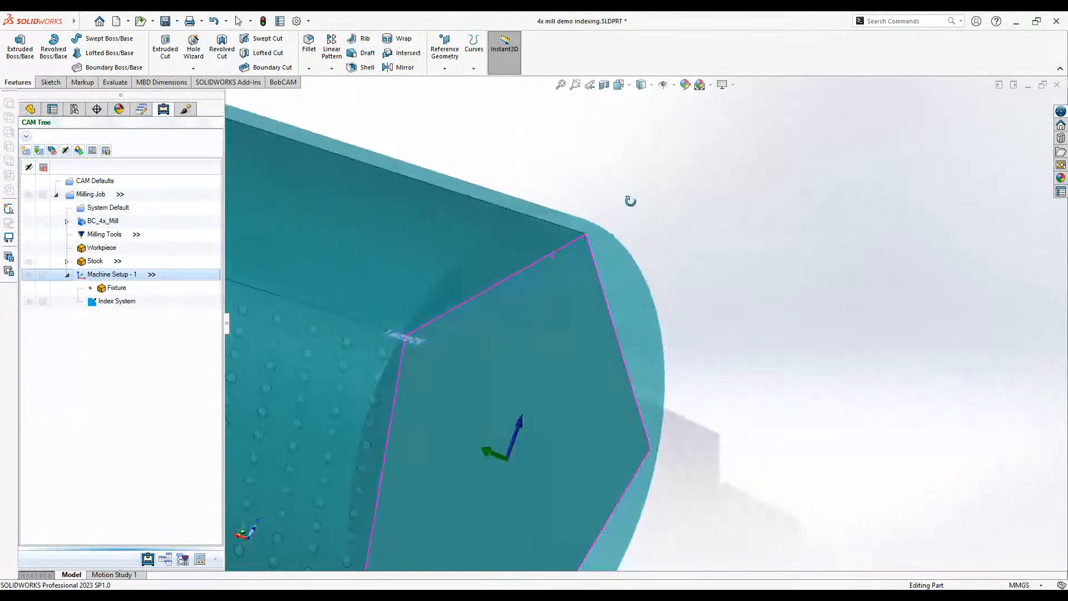
pyautogui.click(176, 303)
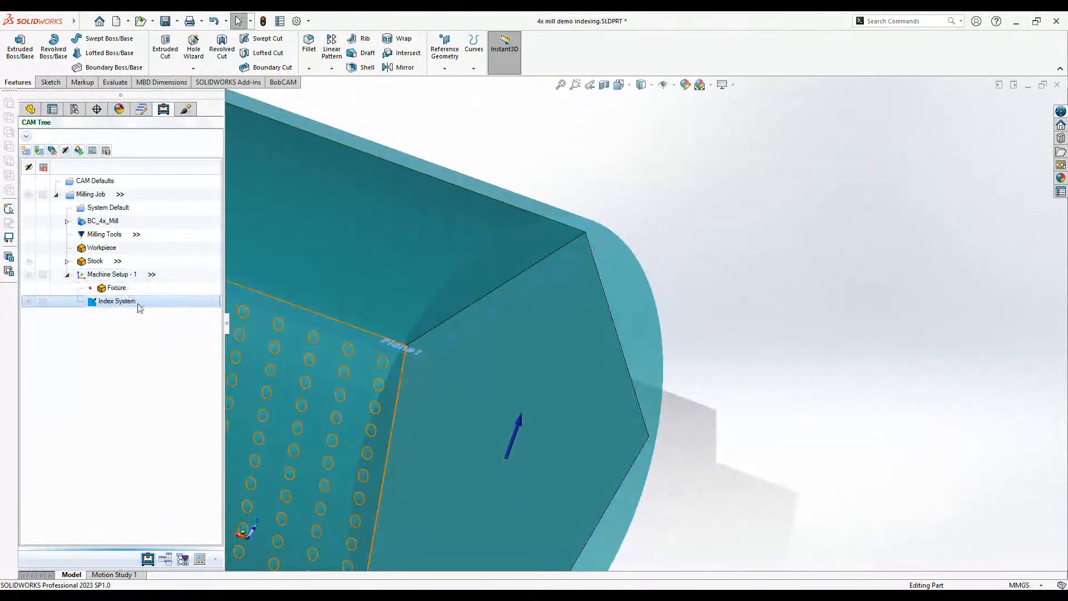
# - Re/select the location of the new Index System, picking Plane1 on the plain side of the part
pyautogui.rightClick(160, 310)
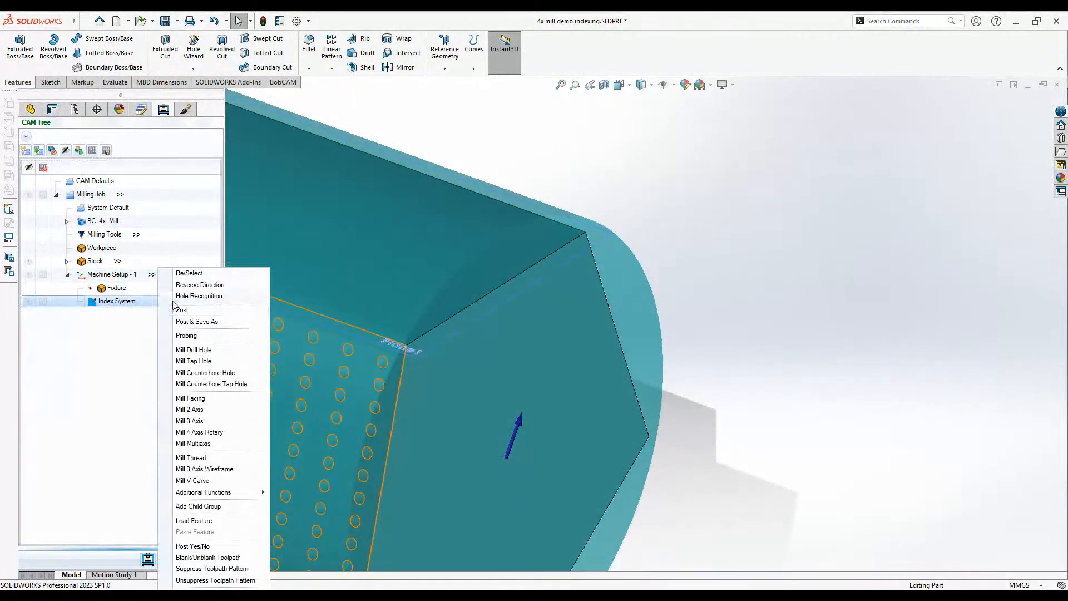
pyautogui.click(214, 276)
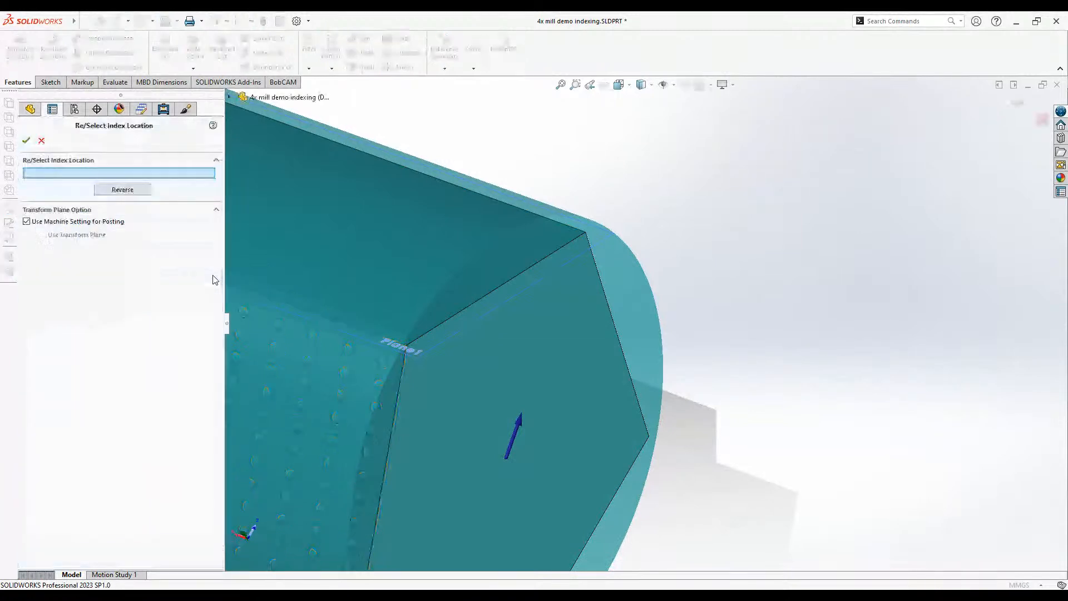
pyautogui.click(421, 357)
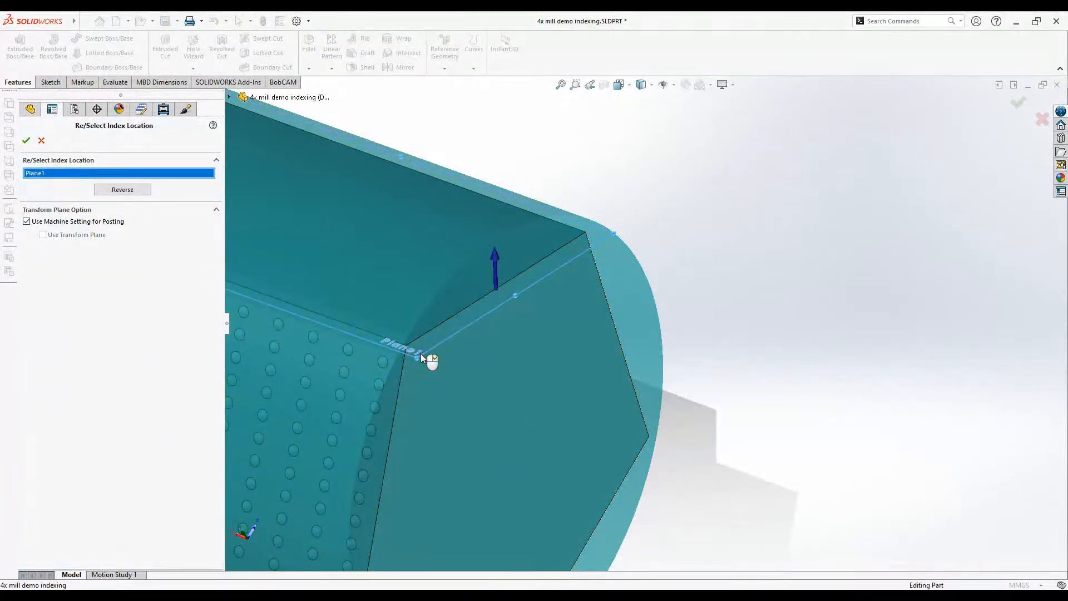
# - Check the index arrow's position and direction on the plain side from several angles and accept the index location
pyautogui.moveTo(544, 358)
pyautogui.mouseDown(button='middle')
pyautogui.moveTo(562, 329)
pyautogui.moveTo(527, 366)
pyautogui.mouseUp(button='middle')
pyautogui.scroll(2, 478, 195)
pyautogui.scroll(-4, 523, 236)
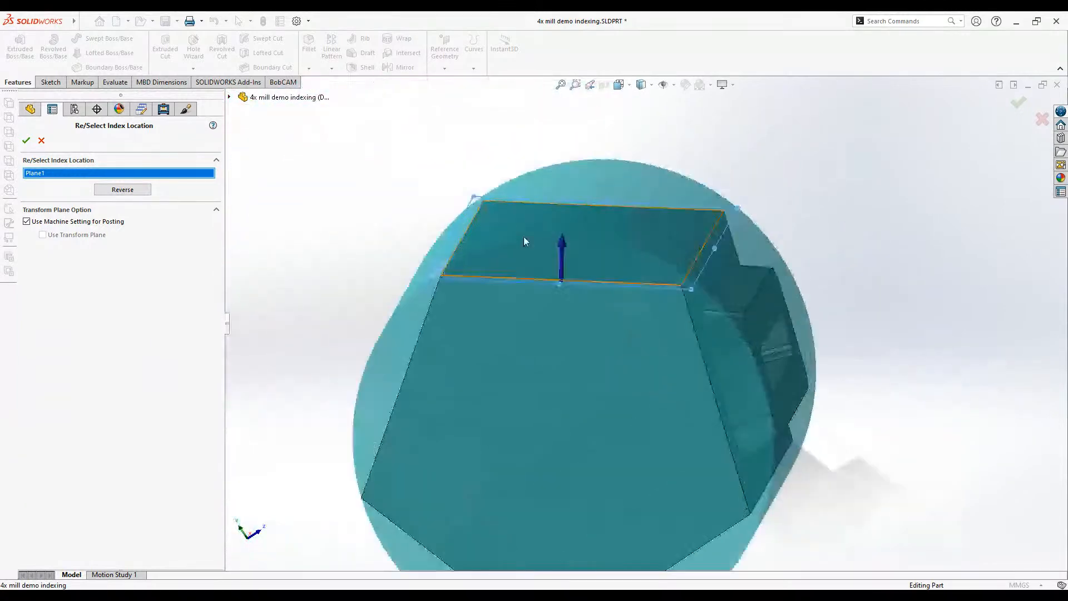
pyautogui.scroll(4, 614, 353)
pyautogui.moveTo(902, 388); pyautogui.dragTo(703, 487, button='middle')
pyautogui.scroll(-6, 700, 474)
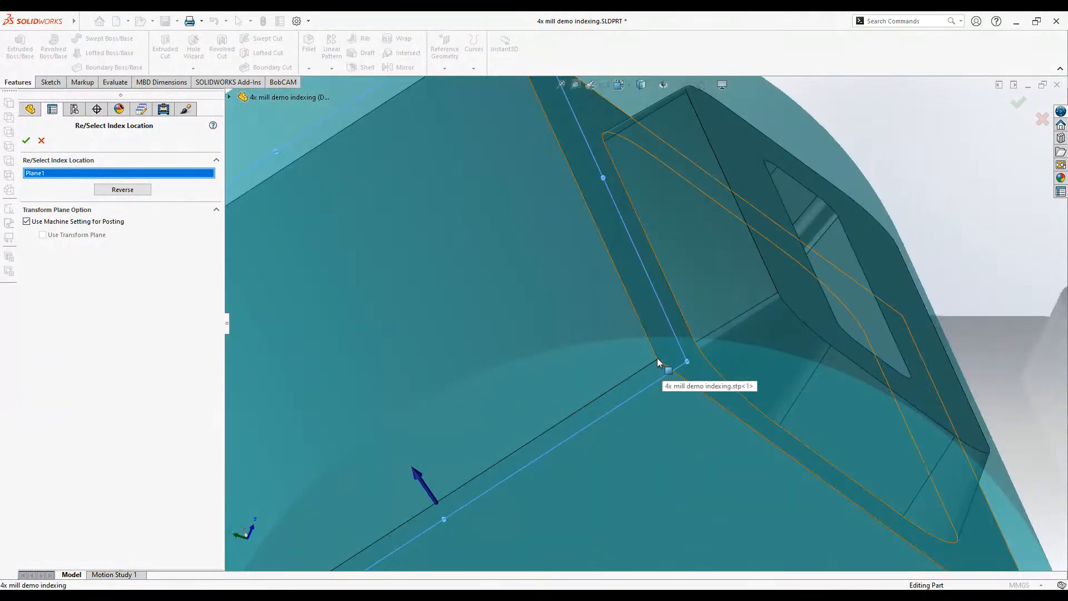
pyautogui.scroll(8, 658, 367)
pyautogui.moveTo(728, 422); pyautogui.dragTo(816, 453, button='middle')
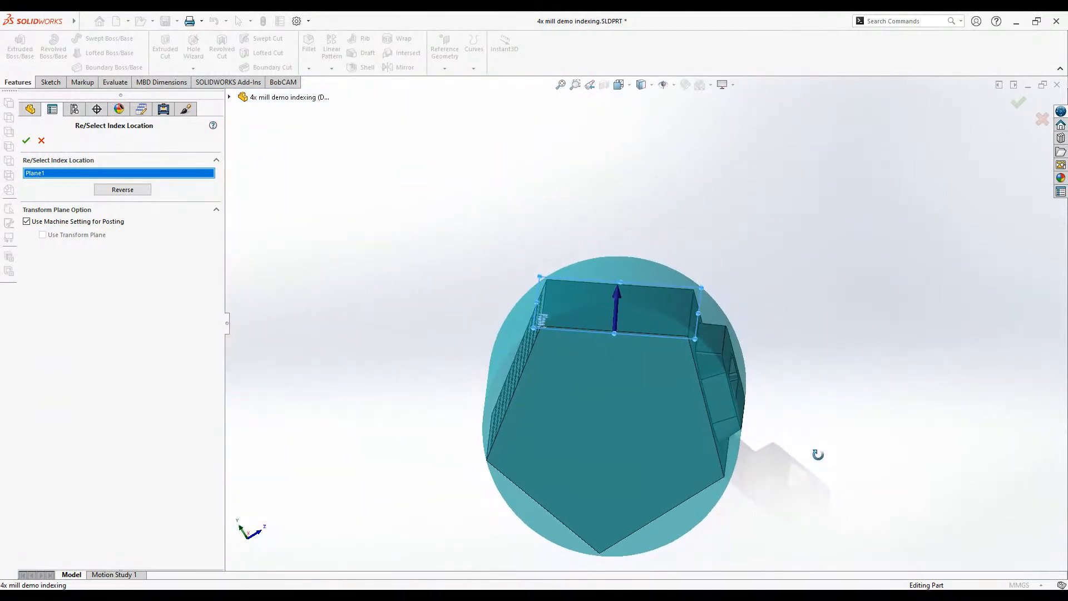
pyautogui.scroll(-5, 630, 318)
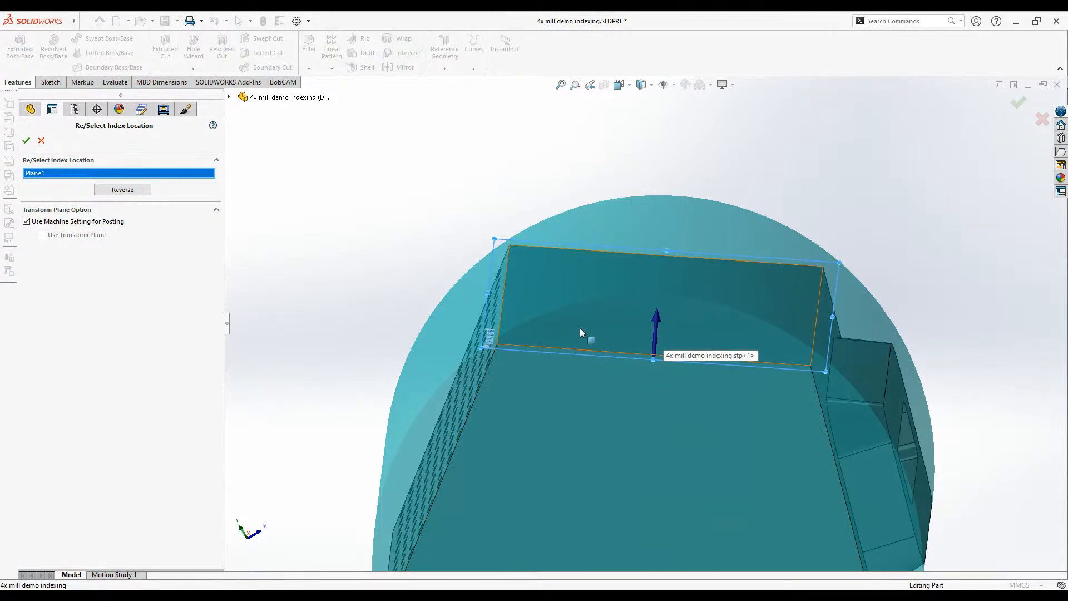
pyautogui.click(26, 141)
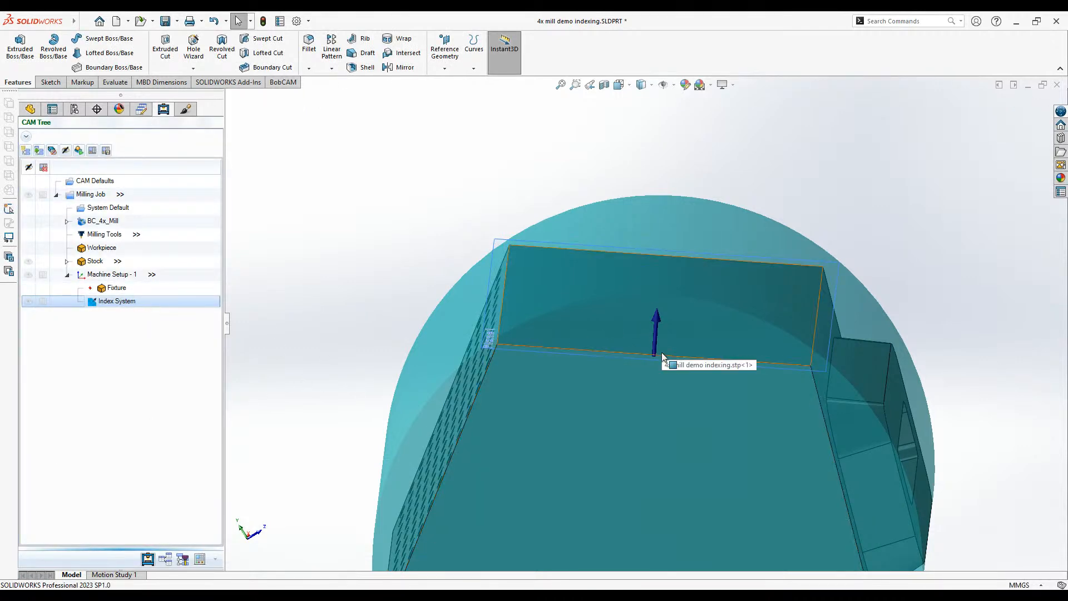
pyautogui.rightClick(167, 302)
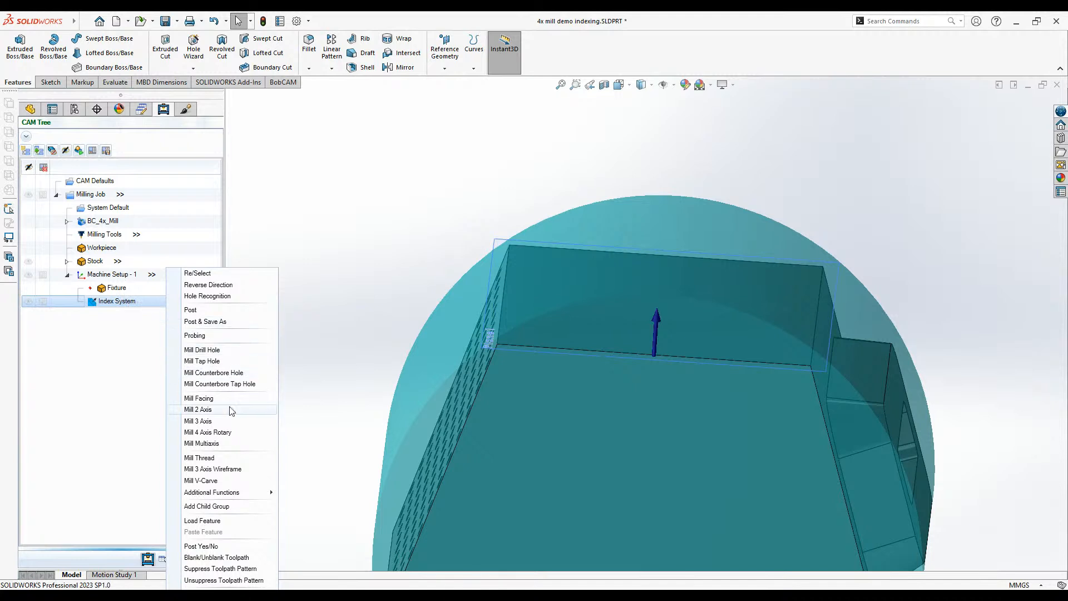
pyautogui.click(212, 410)
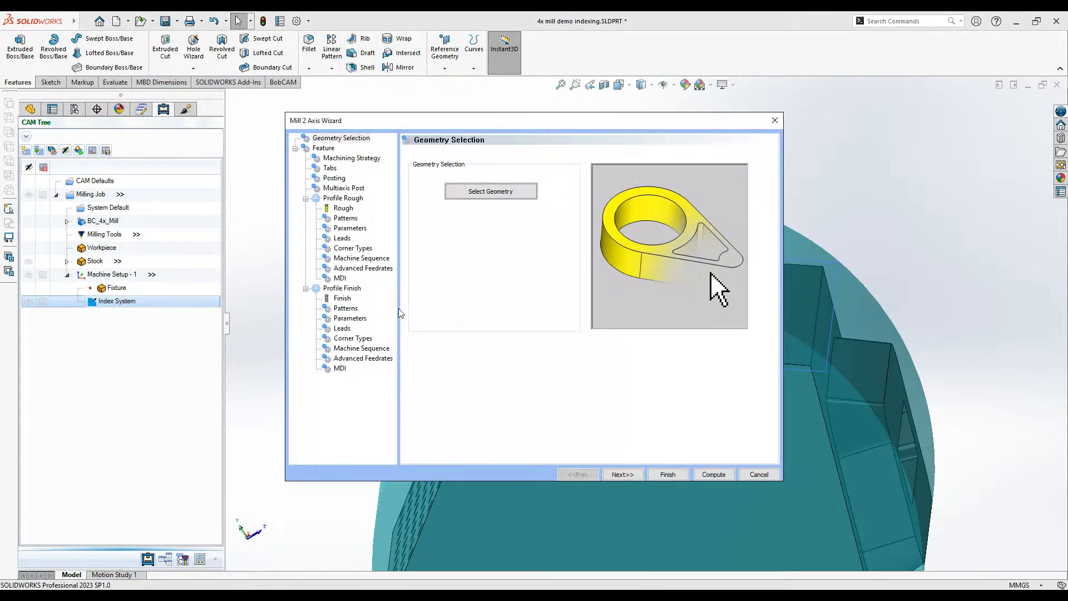
pyautogui.click(480, 193)
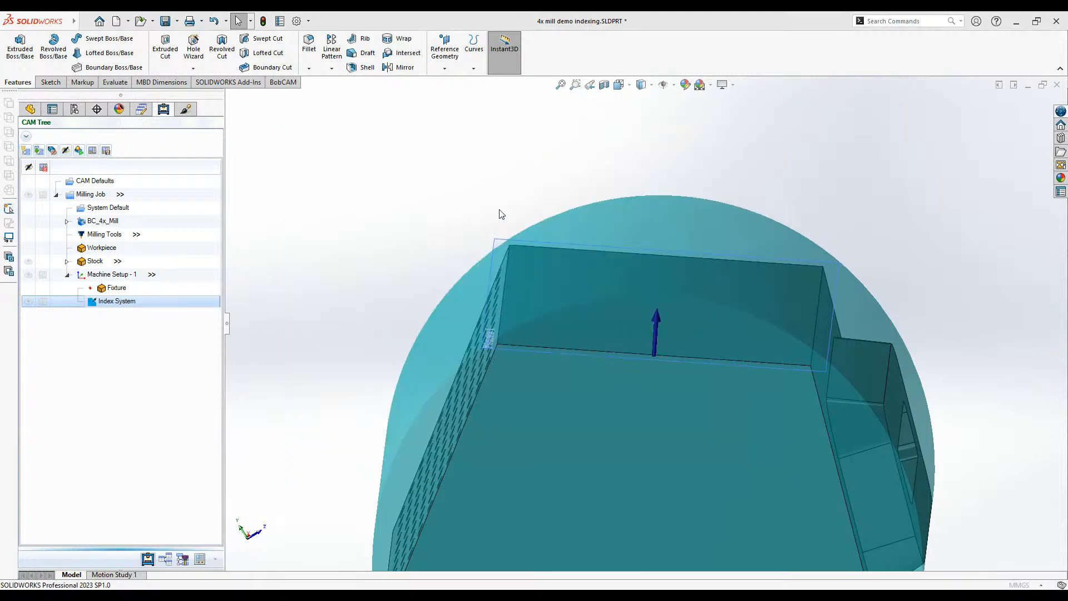
pyautogui.click(620, 286)
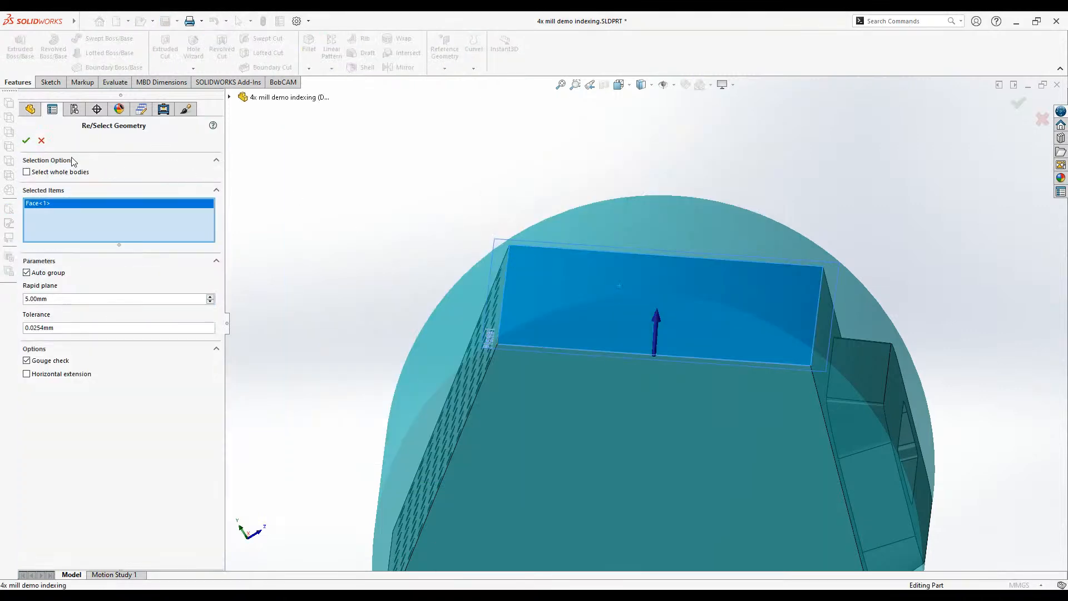
pyautogui.click(26, 140)
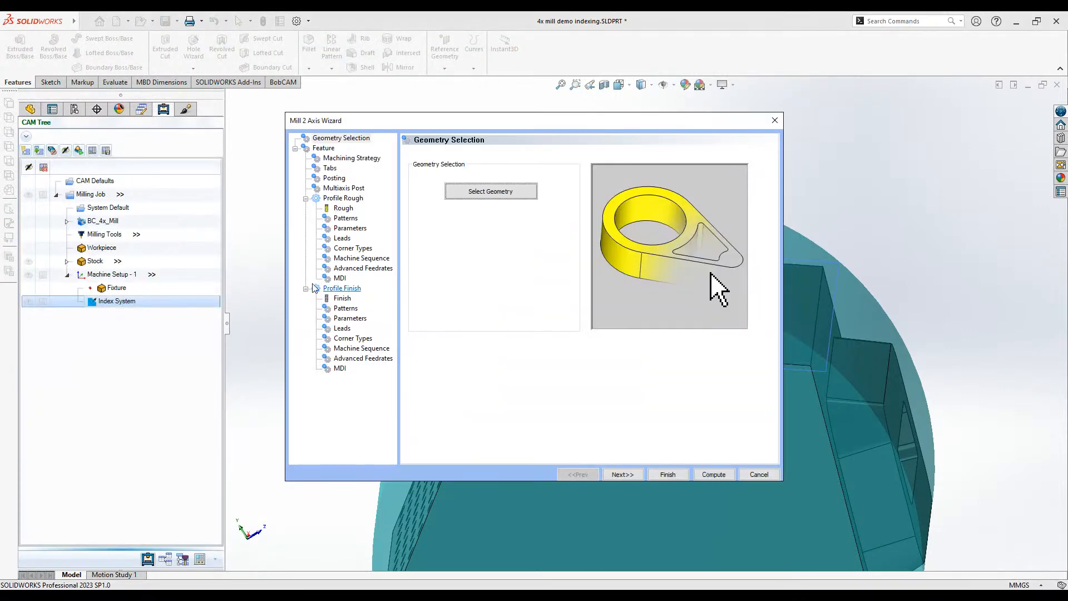
pyautogui.click(623, 474)
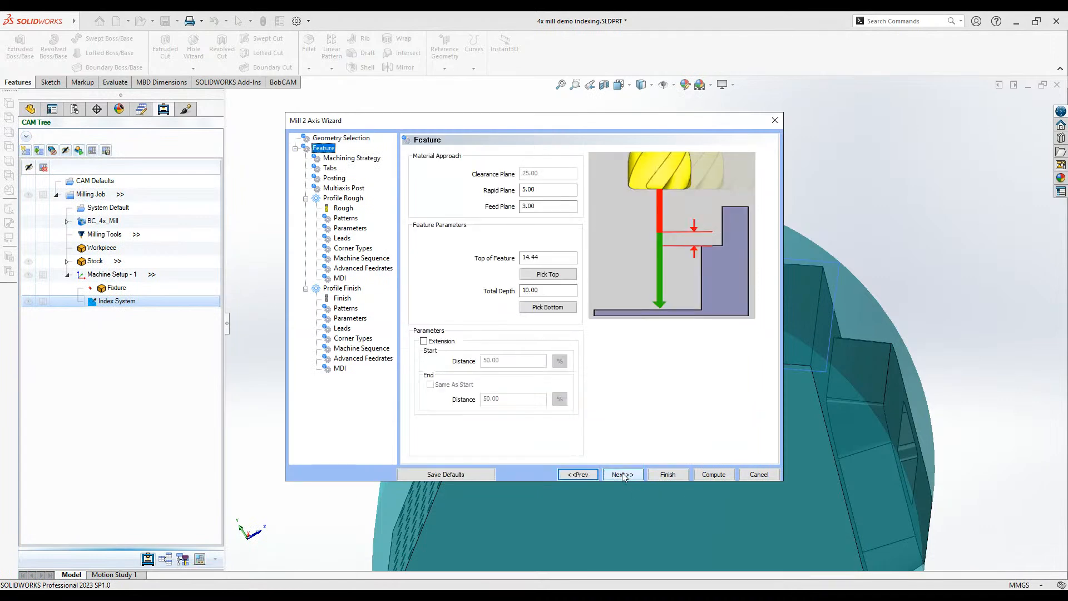
pyautogui.click(770, 476)
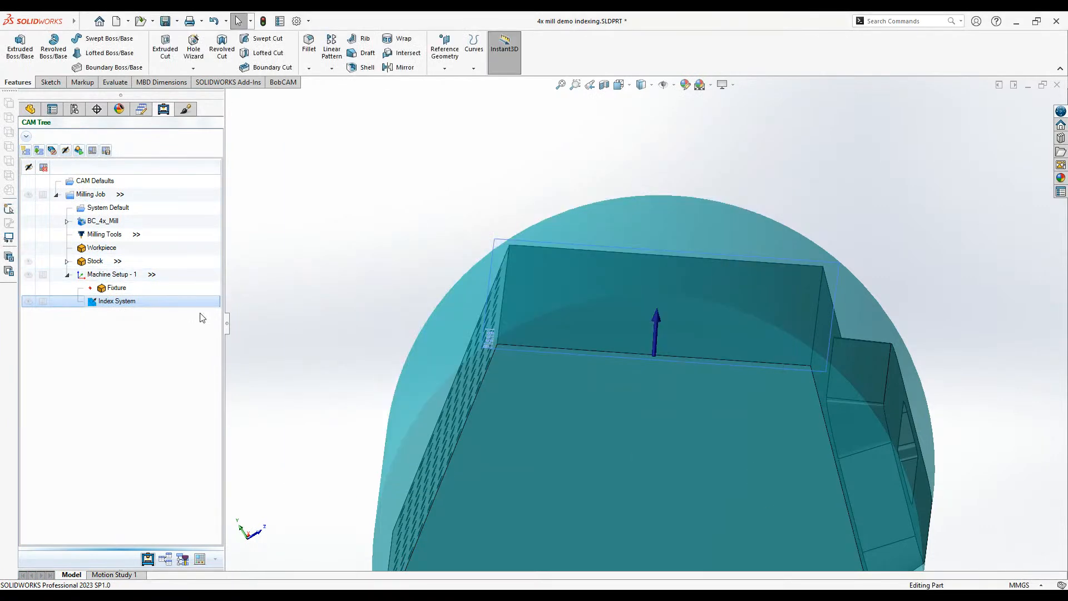
pyautogui.rightClick(183, 302)
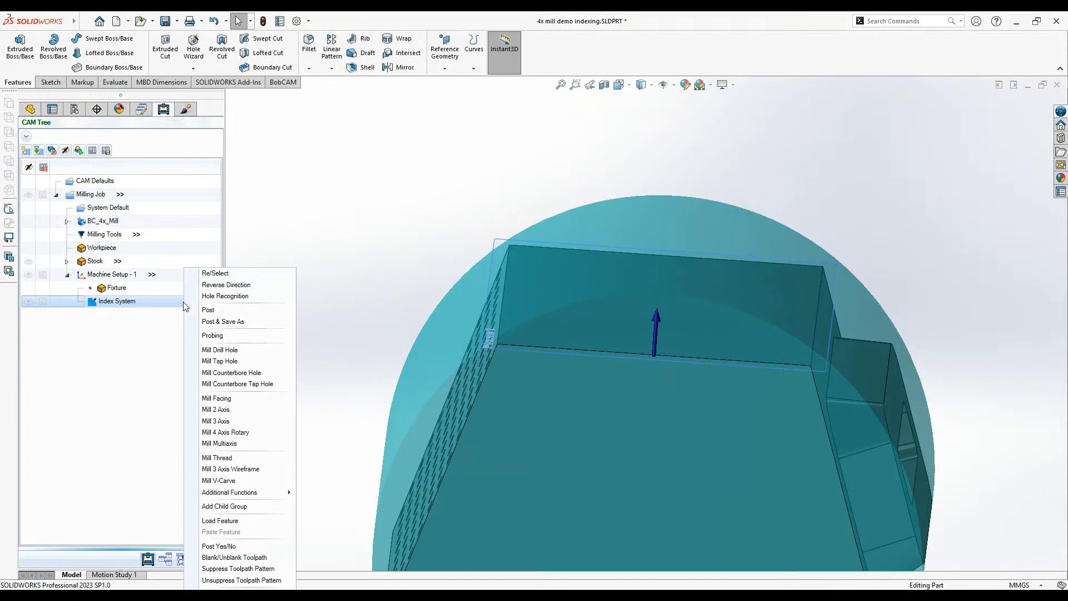
pyautogui.click(148, 336)
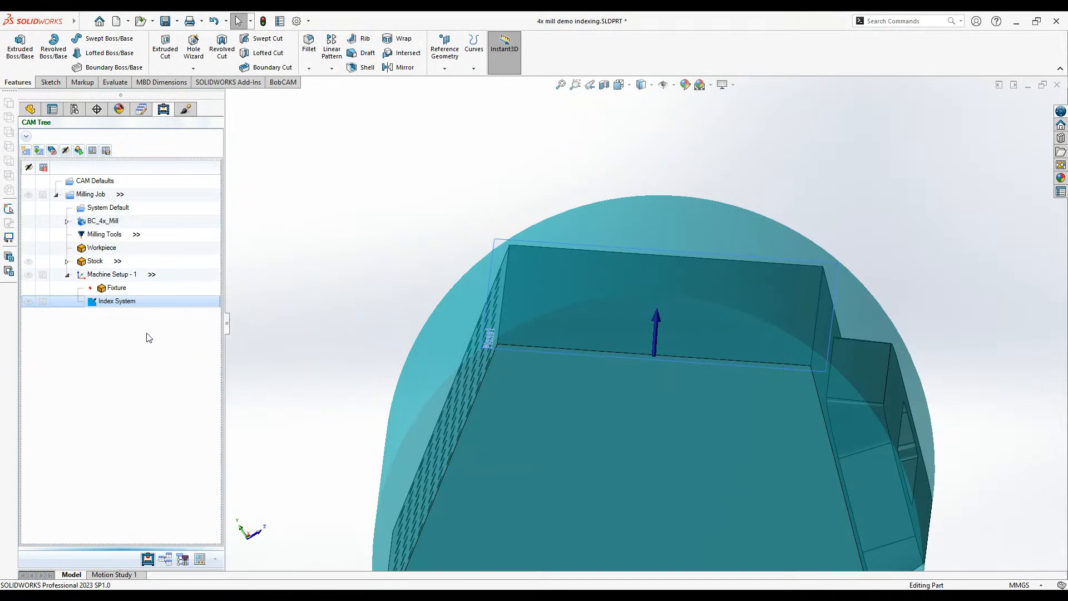
# - Start a Mill Facing feature on the Index System and pick its total depth at the plain side's front edge
pyautogui.rightClick(142, 303)
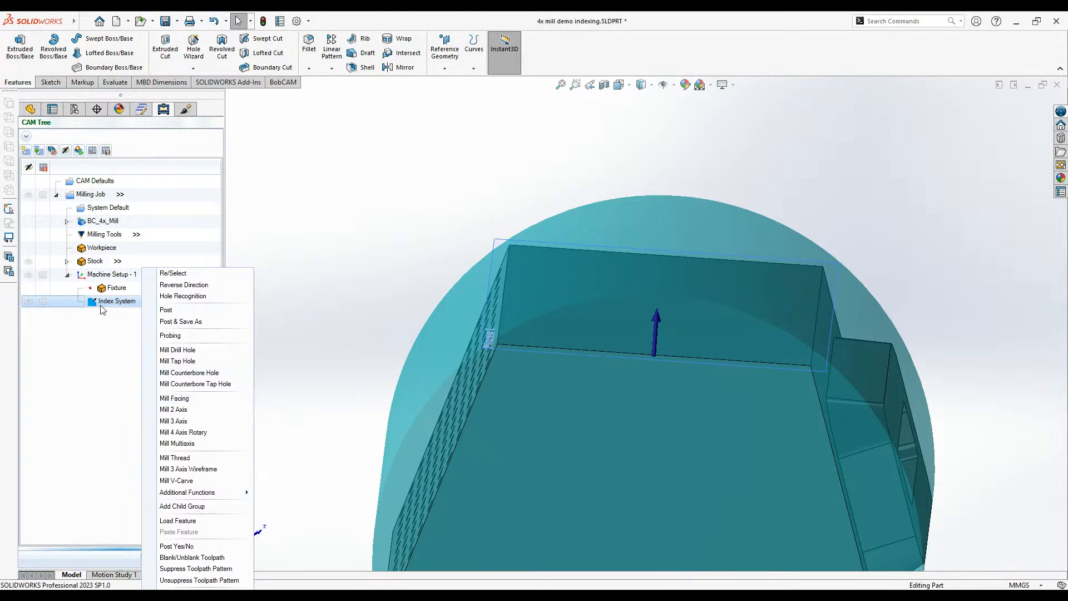
pyautogui.click(197, 398)
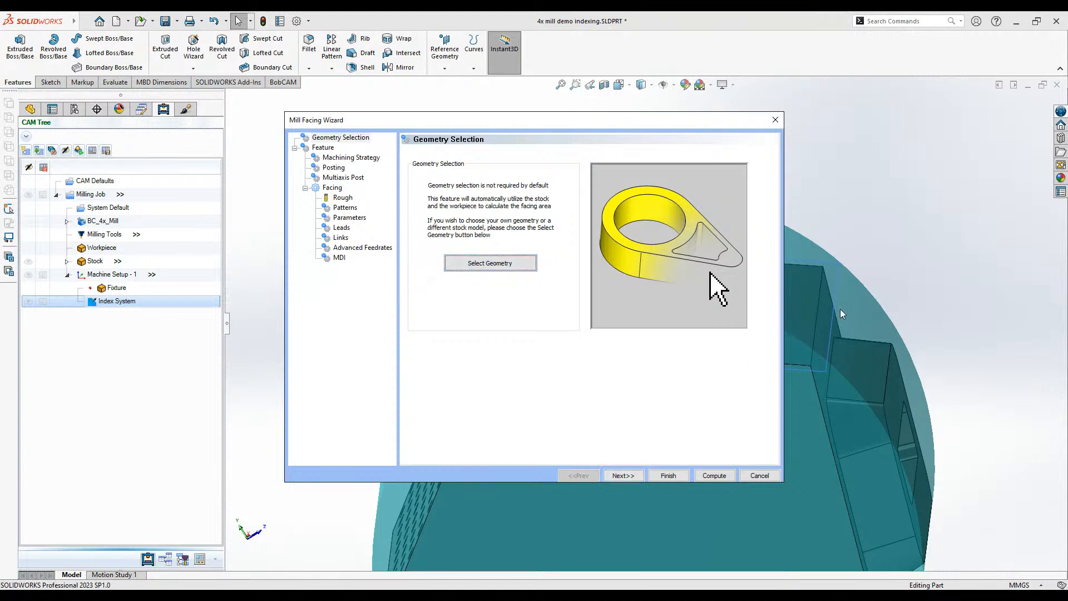
pyautogui.click(624, 476)
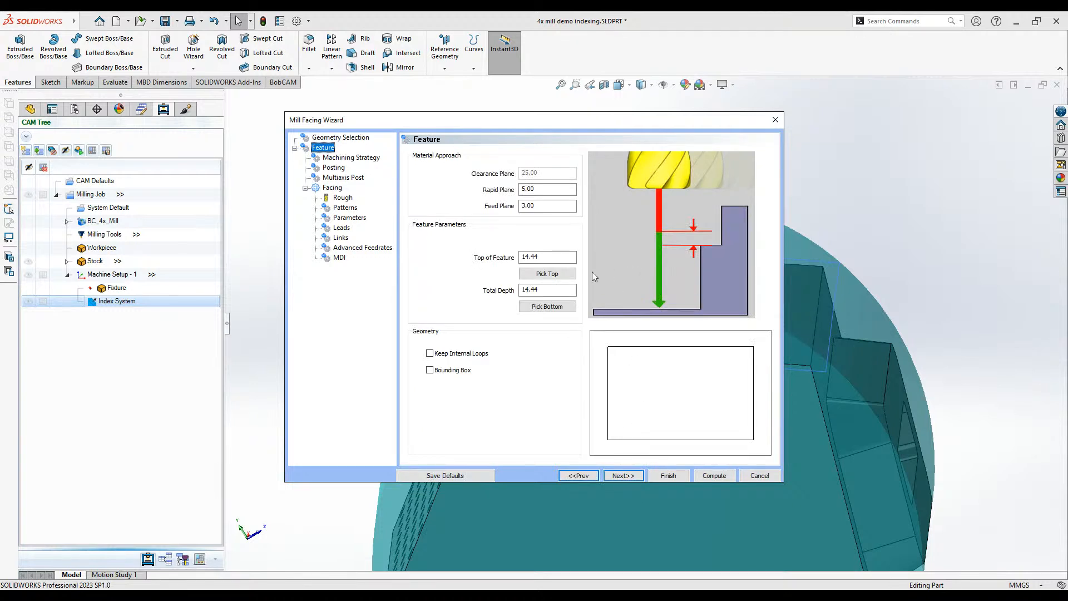
pyautogui.click(550, 273)
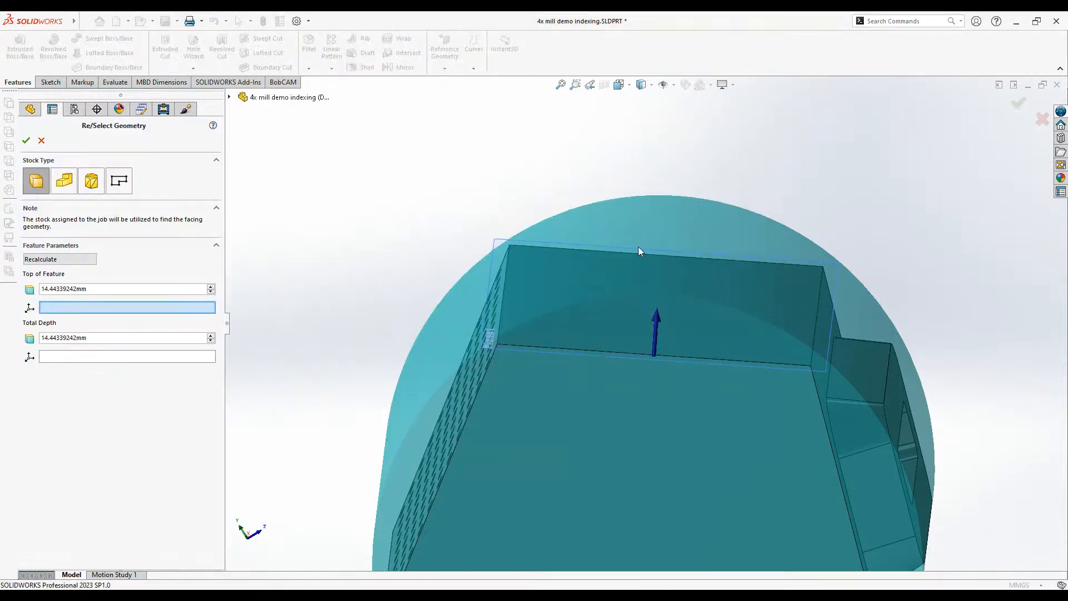
pyautogui.click(89, 358)
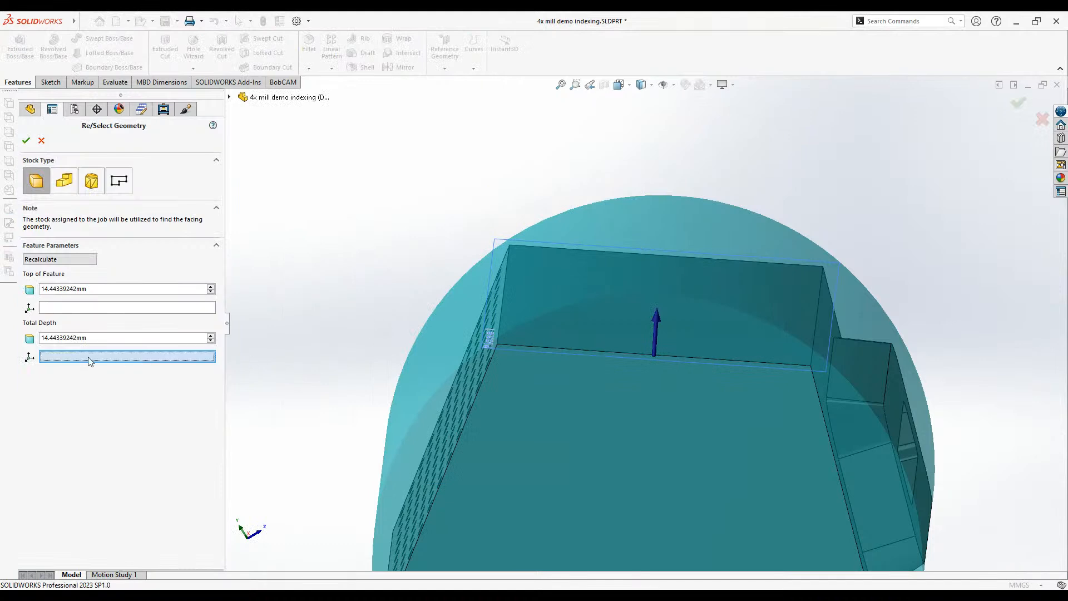
pyautogui.click(610, 354)
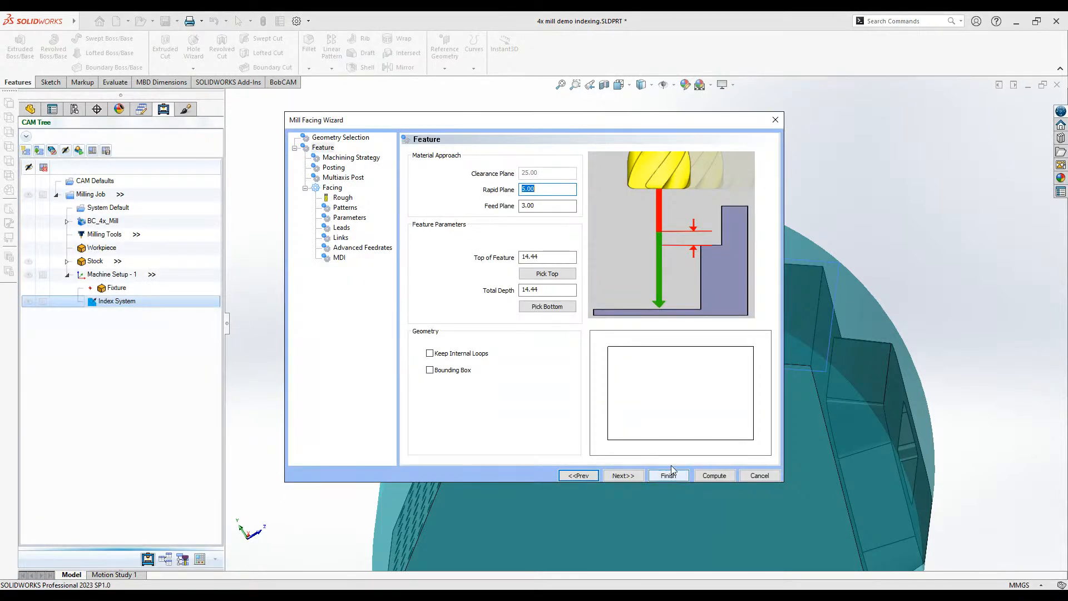
# - Keep the default Facing strategy and work offset 1, and proceed to the rough tool settings
pyautogui.click(623, 476)
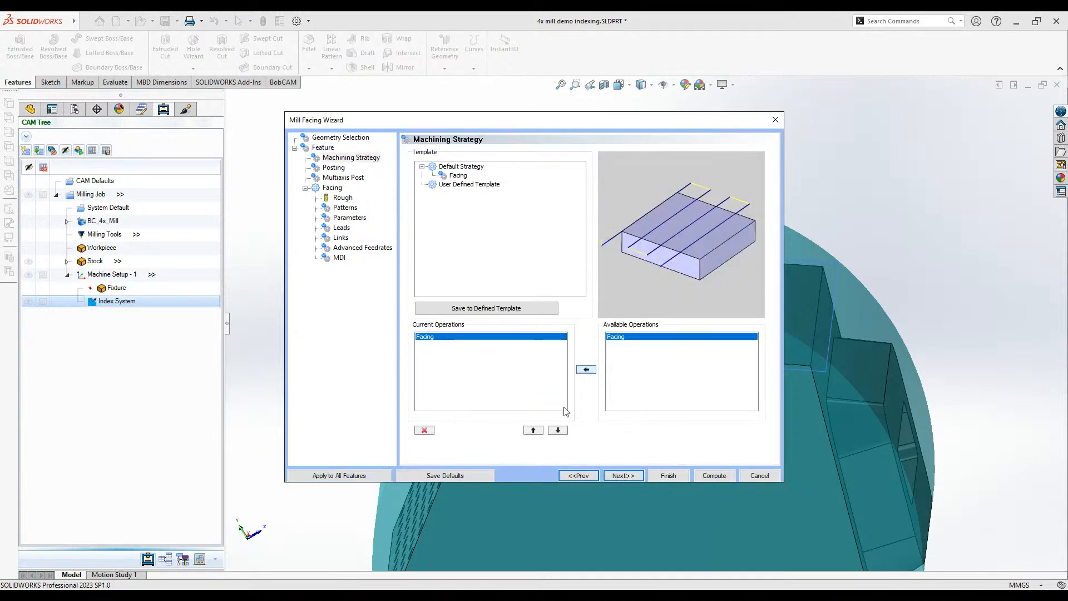
pyautogui.click(623, 476)
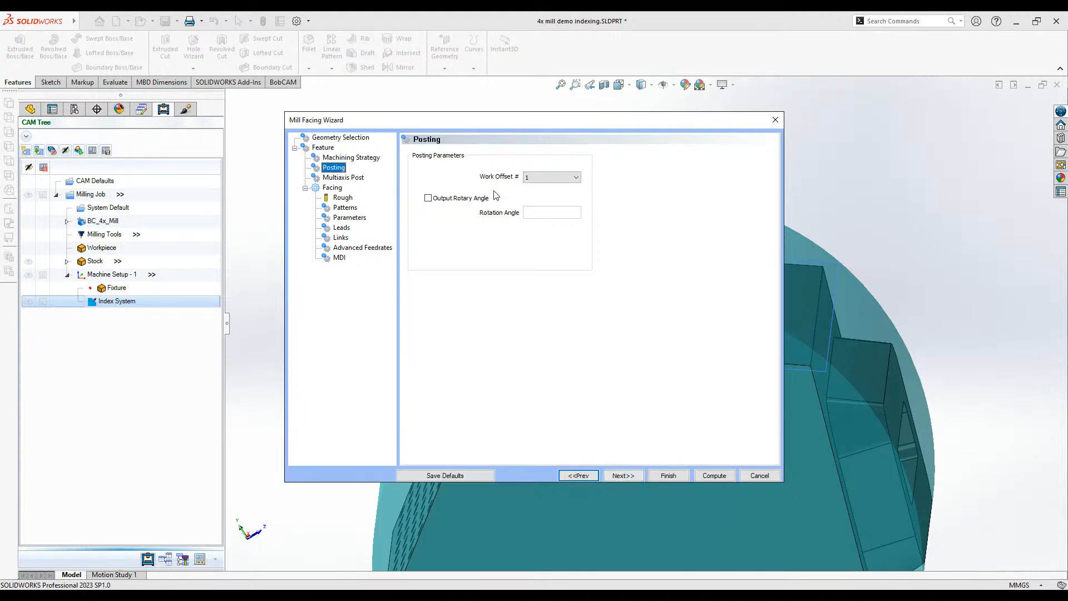
pyautogui.click(549, 179)
pyautogui.click(621, 476)
pyautogui.click(622, 476)
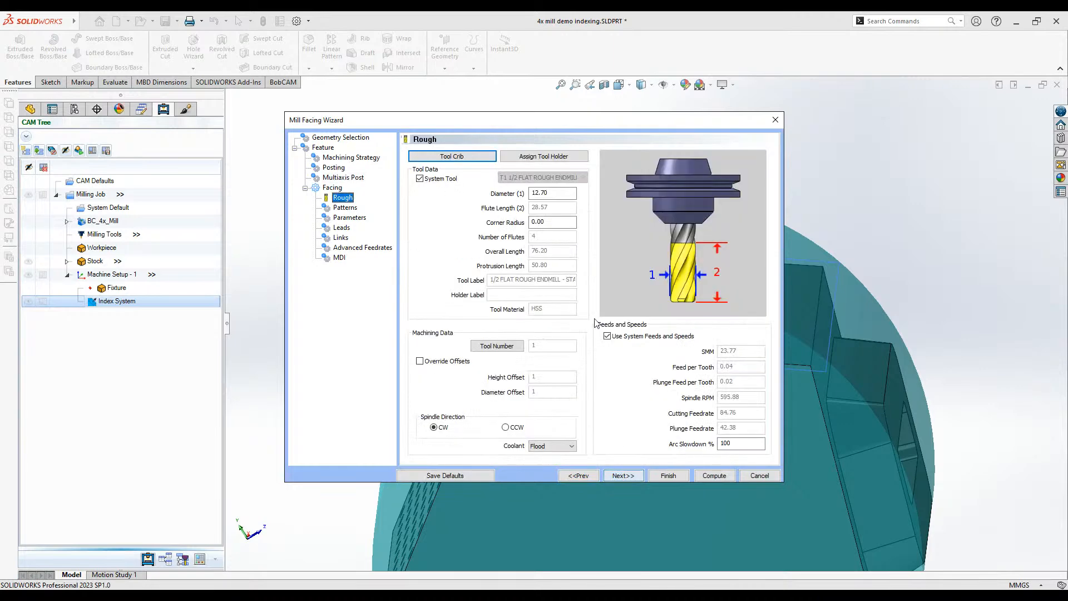
# - Add the 2 FACE MILL with 50.80 diameter from the tool library and assign it to the facing operation
pyautogui.click(452, 156)
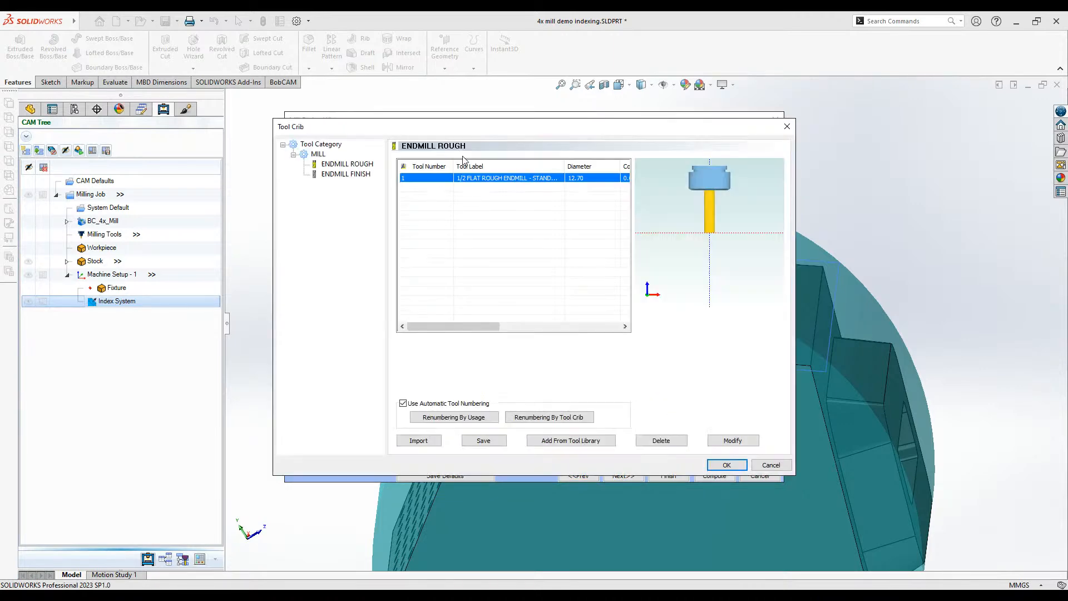
pyautogui.click(558, 444)
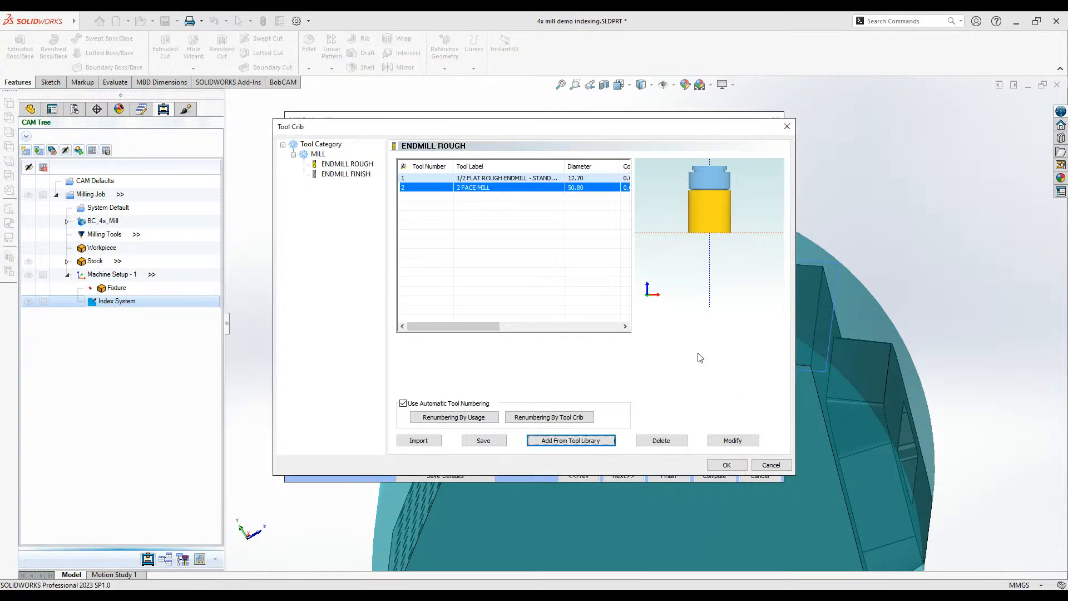
pyautogui.click(736, 467)
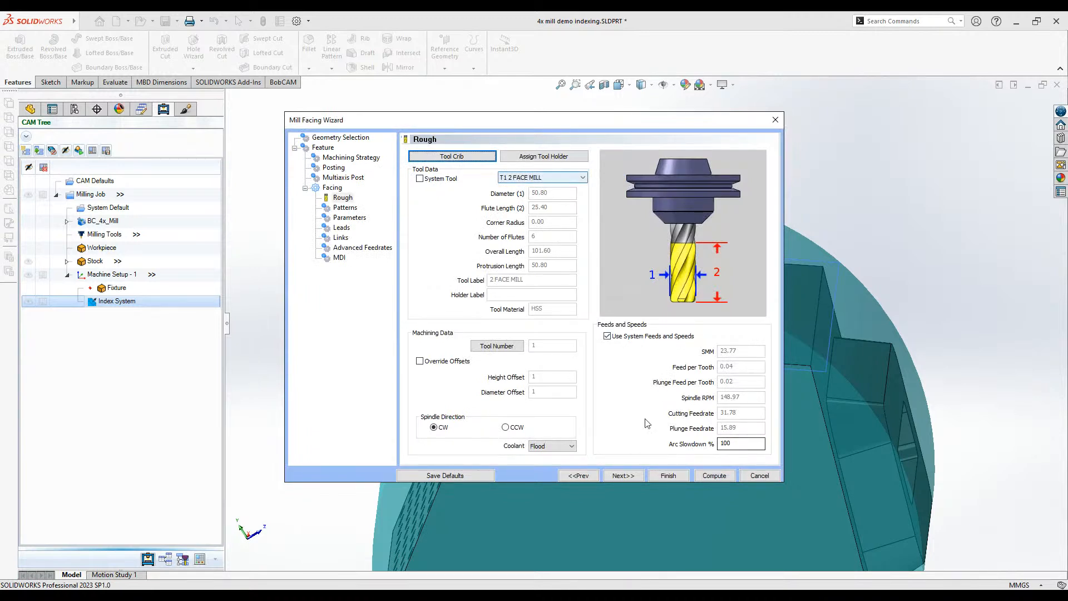
# - Compare the Zig, Zig Zag and Adaptive facing patterns and settle on Zig Zag
pyautogui.click(624, 476)
pyautogui.click(439, 192)
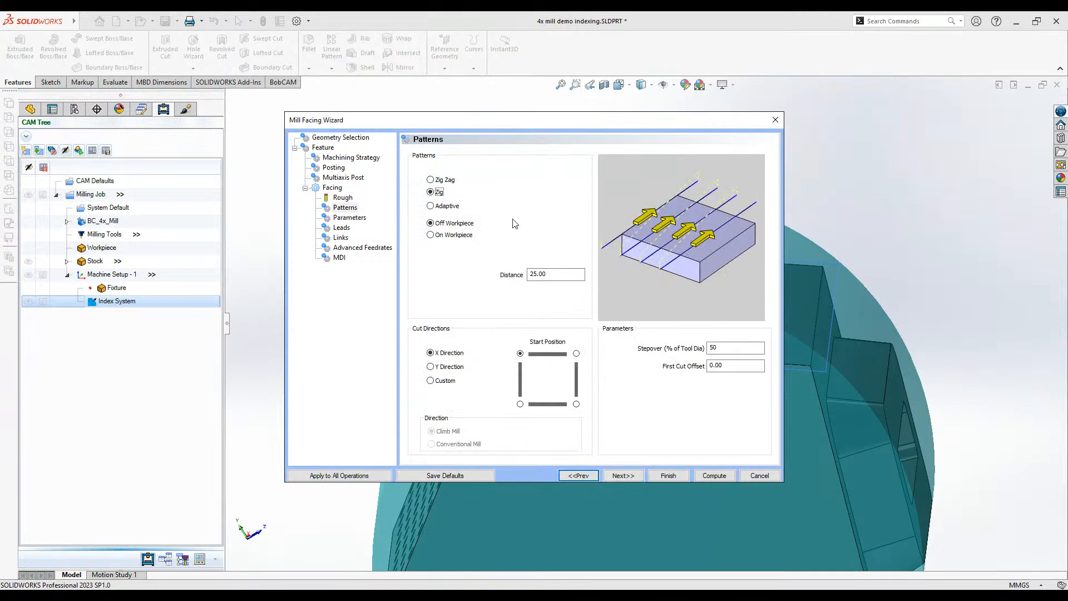
pyautogui.click(429, 180)
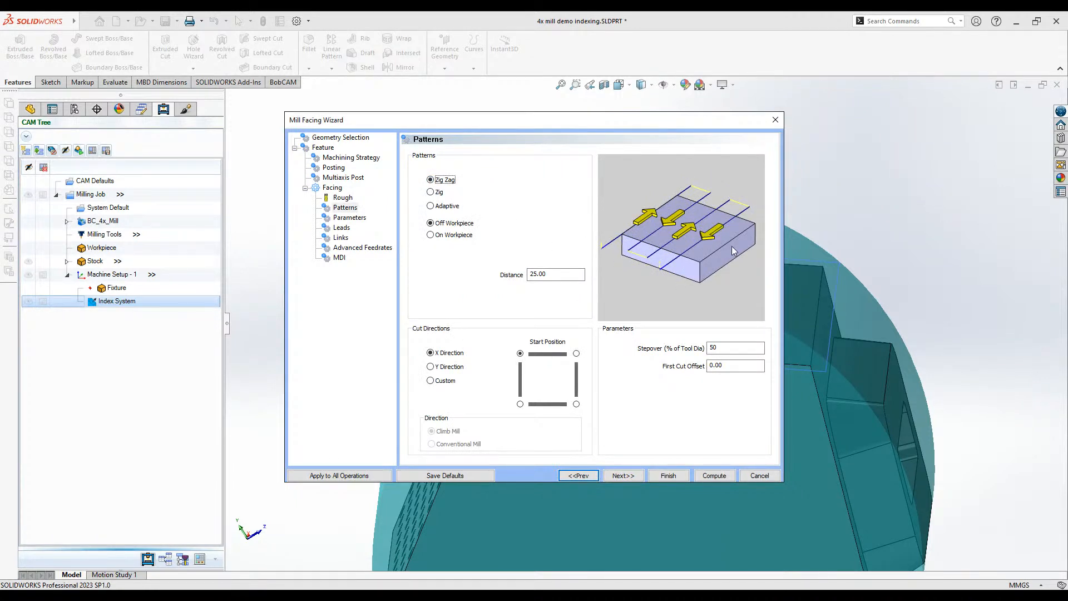
pyautogui.click(445, 207)
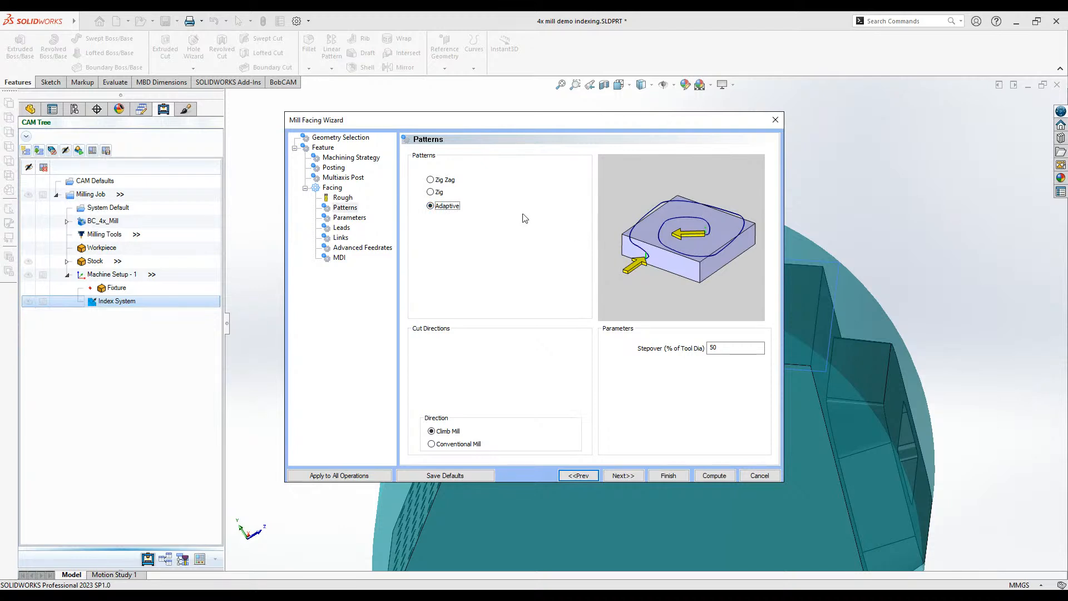
pyautogui.click(442, 181)
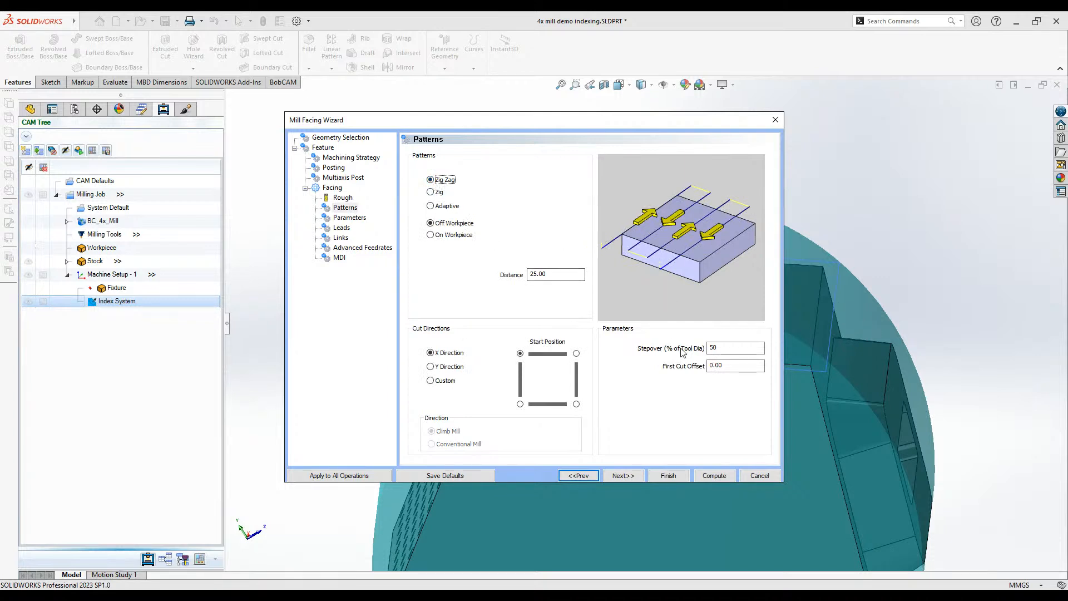
# - Examine what the stepover and first cut offset parameters control in the facing pattern preview
pyautogui.click(727, 347)
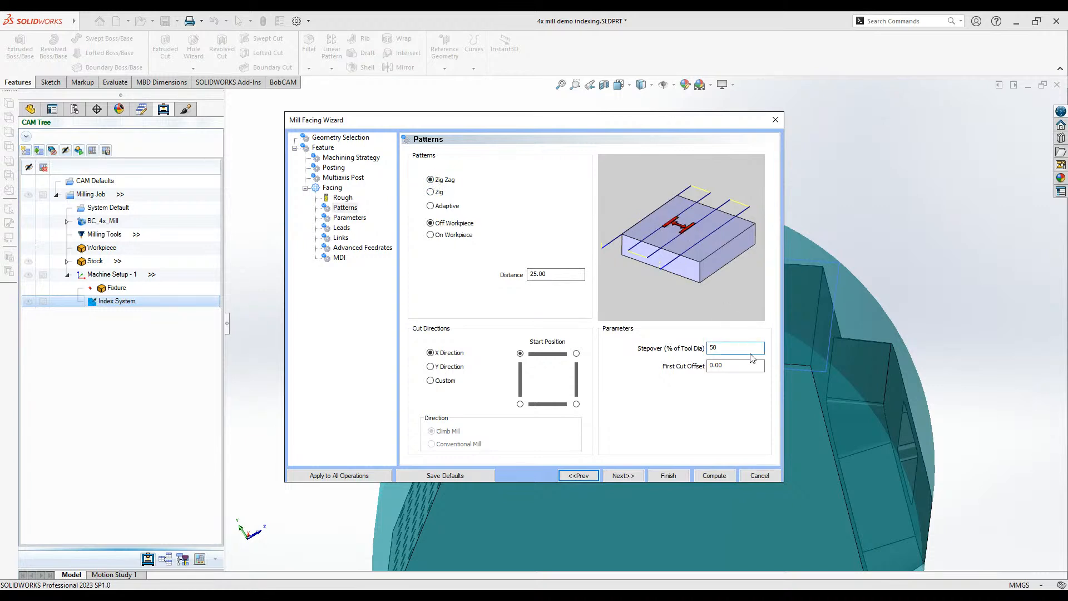
pyautogui.doubleClick(726, 347)
pyautogui.click(724, 366)
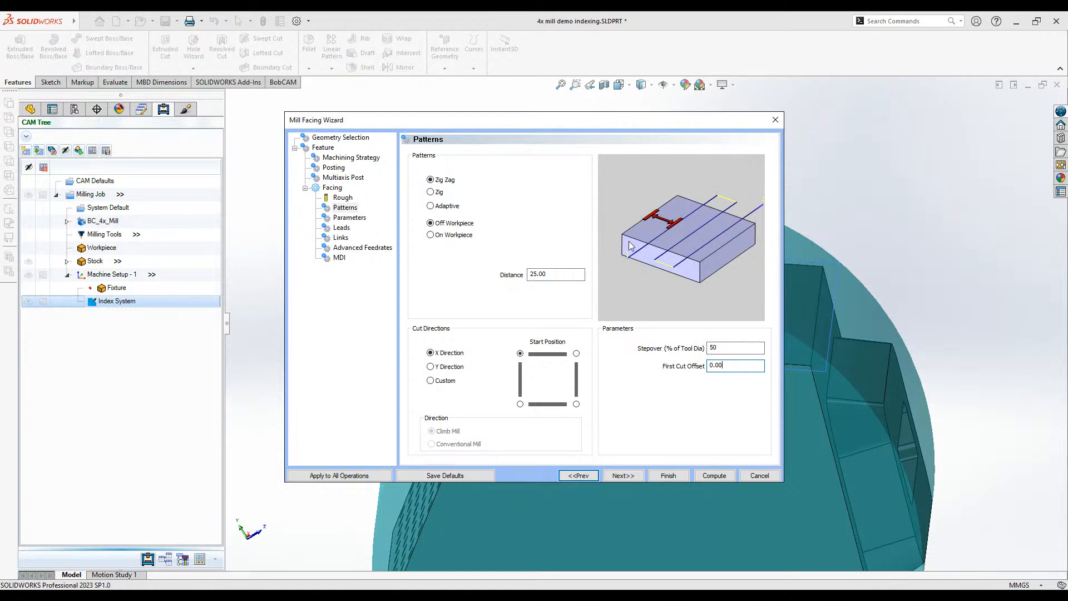
# - Check the Off Workpiece distance of the facing pattern against the rough tool's dimensions
pyautogui.click(570, 277)
pyautogui.click(448, 224)
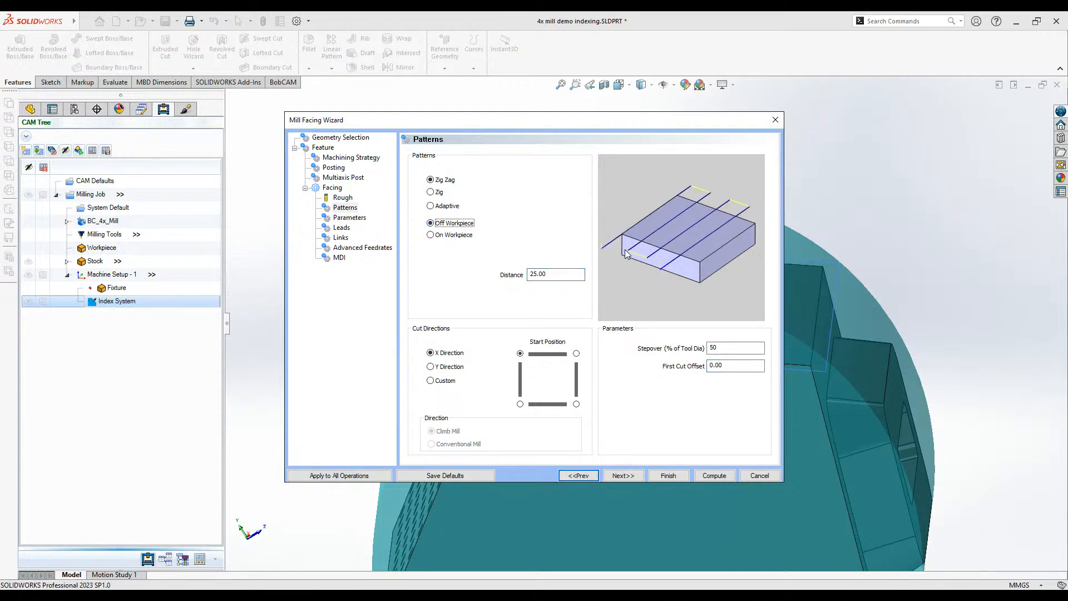
pyautogui.moveTo(557, 274); pyautogui.dragTo(523, 272)
pyautogui.click(564, 276)
pyautogui.click(343, 198)
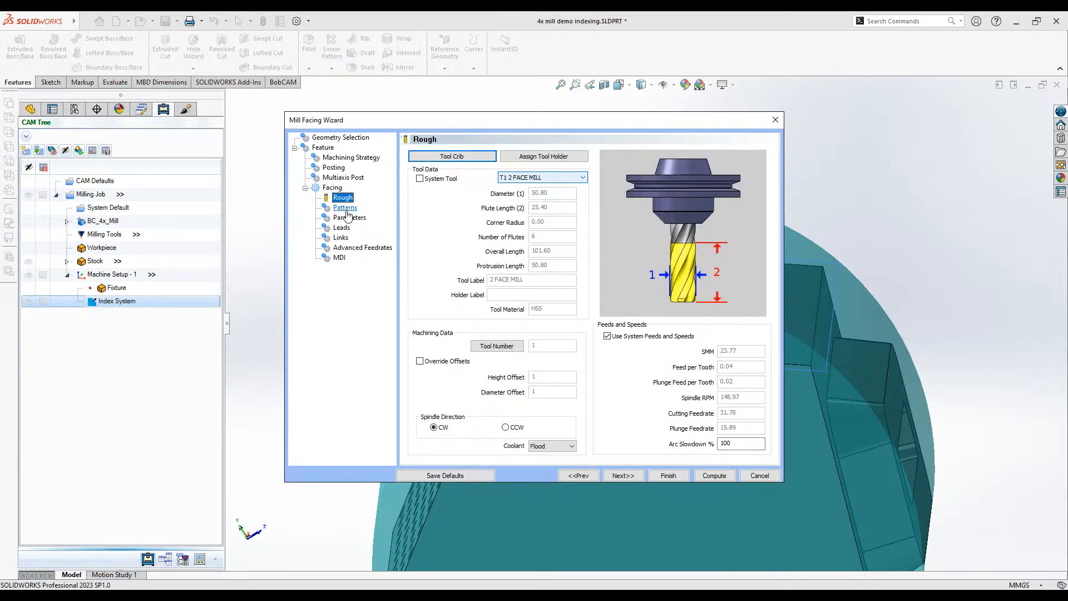
pyautogui.click(345, 208)
pyautogui.moveTo(554, 274); pyautogui.dragTo(527, 273)
pyautogui.click(564, 275)
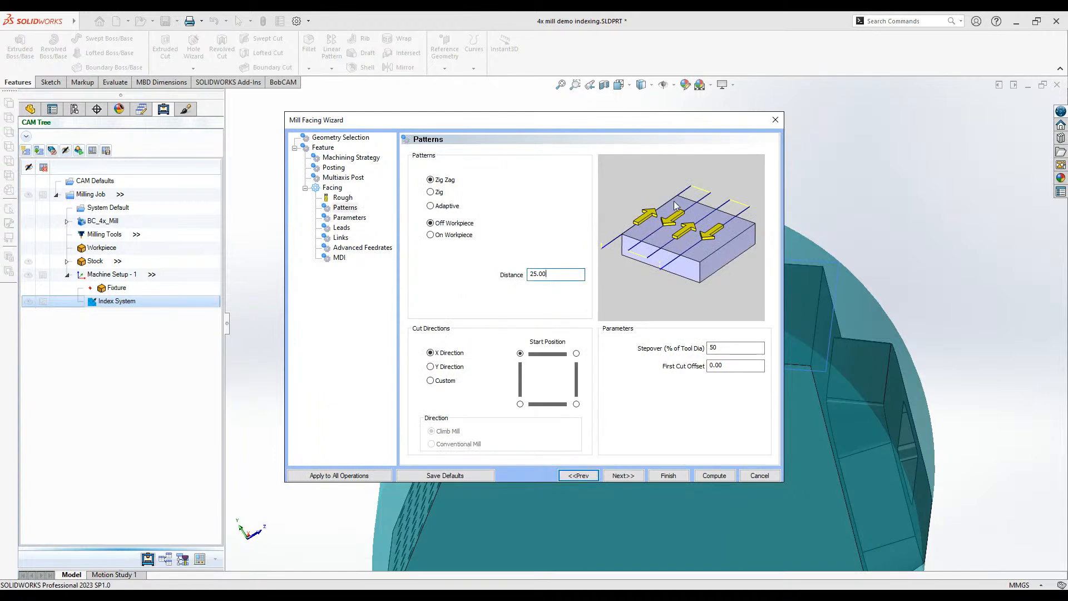
# - Keep the 25.00 off-workpiece distance and X Direction cuts, and proceed to the facing parameters
pyautogui.moveTo(570, 274); pyautogui.dragTo(528, 273)
pyautogui.click(553, 276)
pyautogui.click(446, 357)
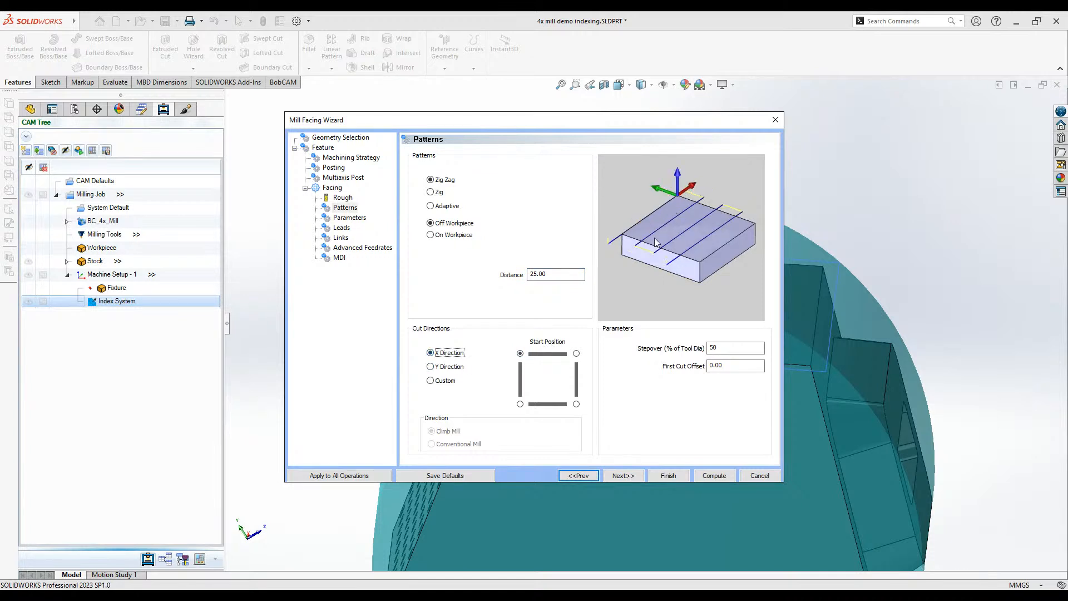
pyautogui.click(623, 476)
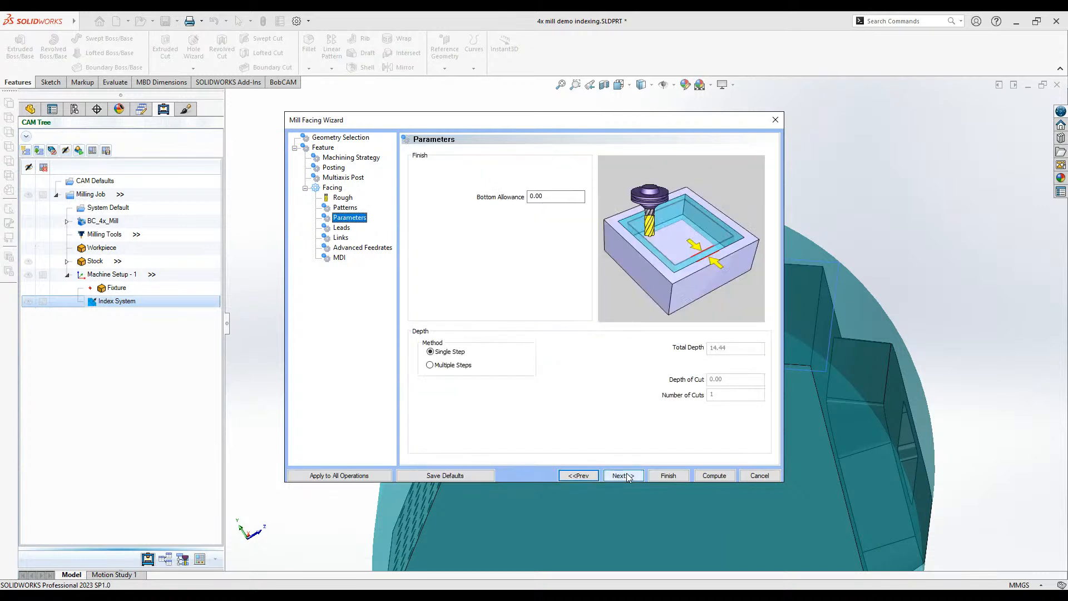
# - Keep the bottom allowance at 0.00 and set the facing depth method to Multiple Steps with even depths, proceeding to the leads
pyautogui.click(558, 196)
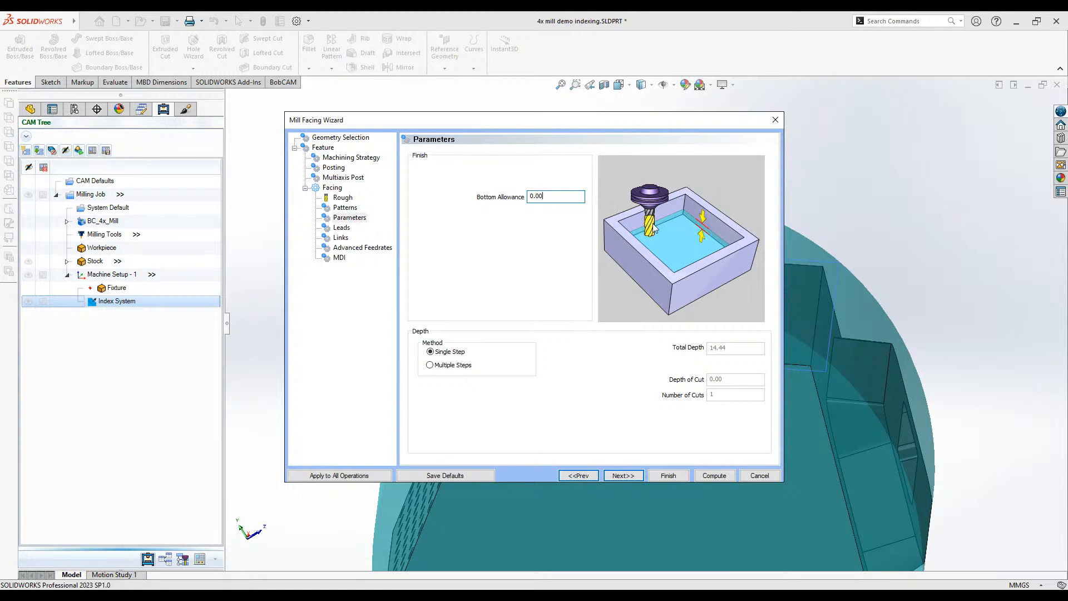
pyautogui.moveTo(565, 196); pyautogui.dragTo(517, 199)
pyautogui.click(452, 352)
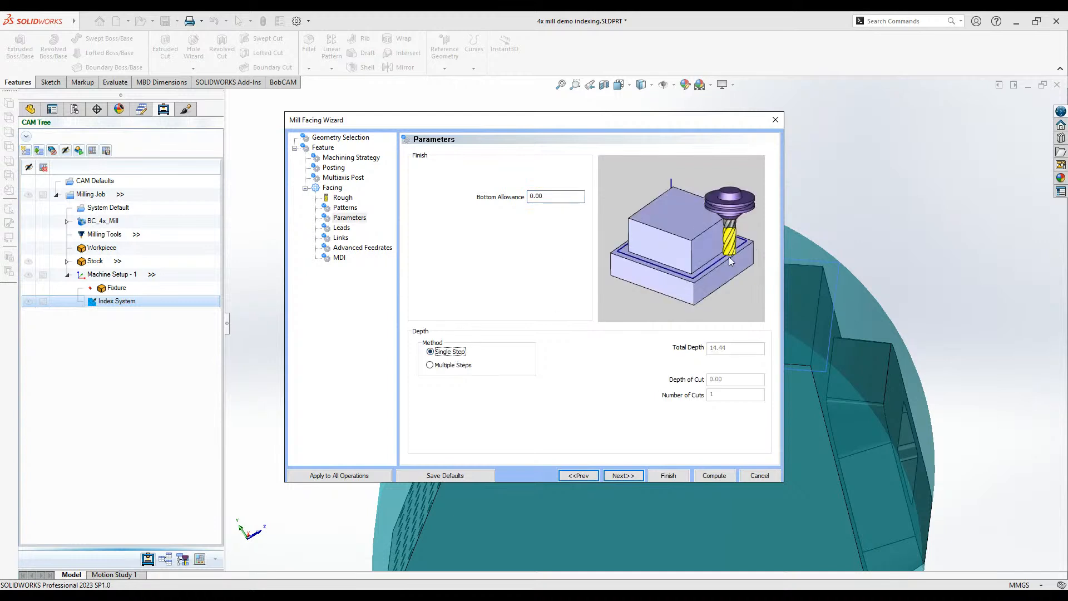
pyautogui.click(448, 366)
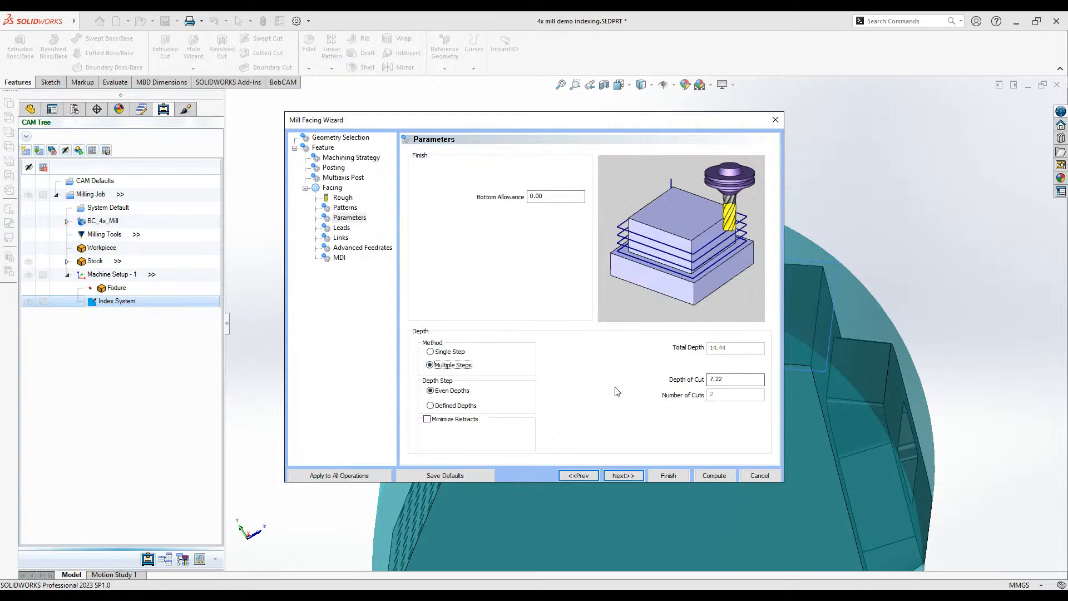
pyautogui.click(630, 477)
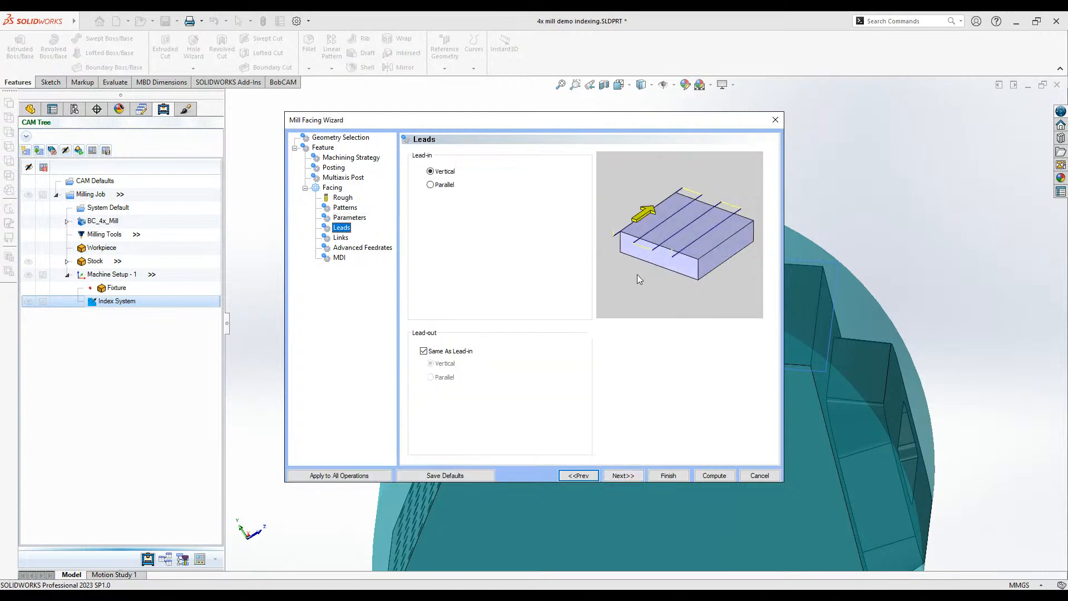
# - Give the facing passes a Parallel lead-in with a length of 6.00 and check the Direct and Arc link options
pyautogui.click(440, 186)
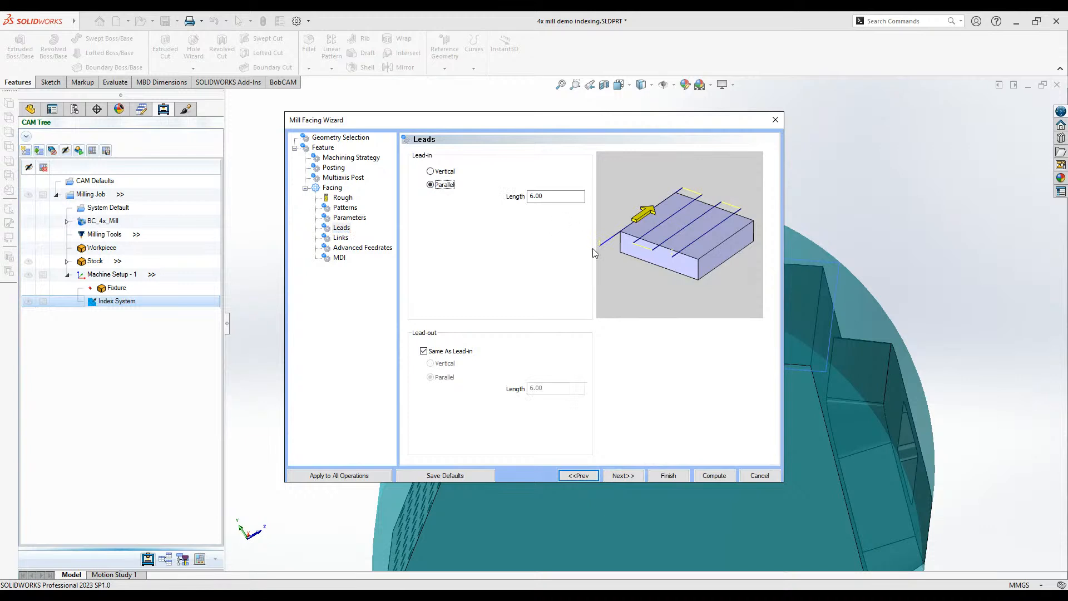
pyautogui.click(552, 197)
pyautogui.click(620, 476)
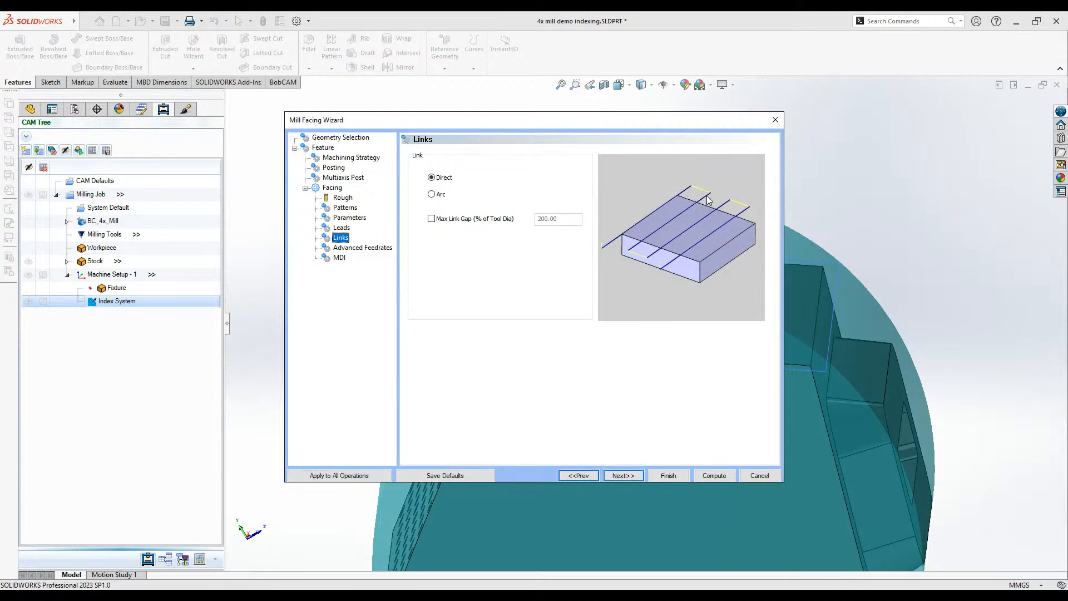
pyautogui.click(439, 194)
pyautogui.click(621, 475)
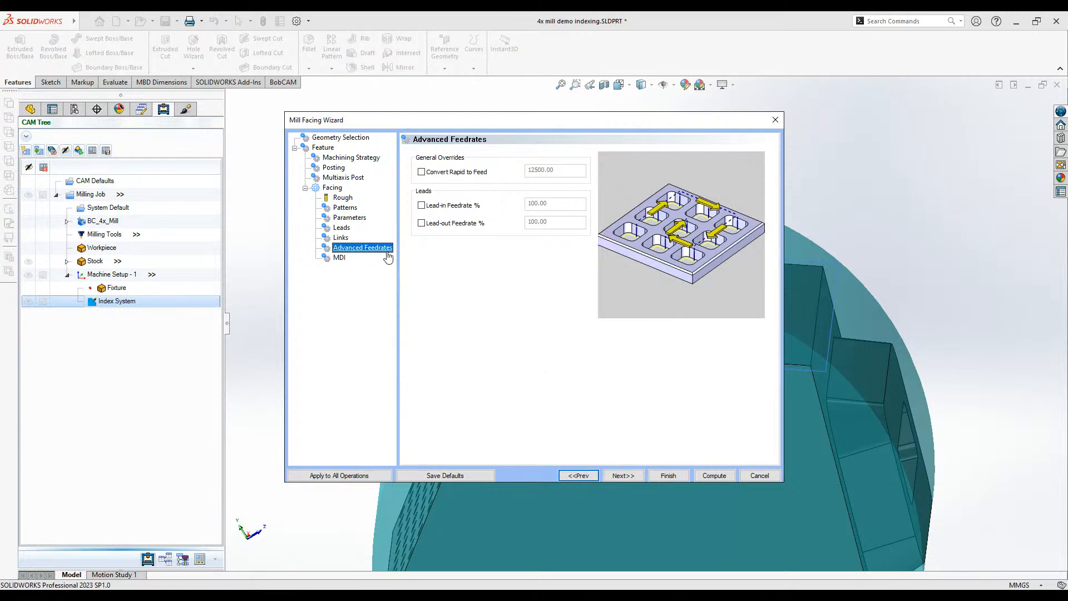
# - Examine the Convert Rapid to Feed override in the advanced feedrates and proceed to the MDI commands
pyautogui.click(484, 174)
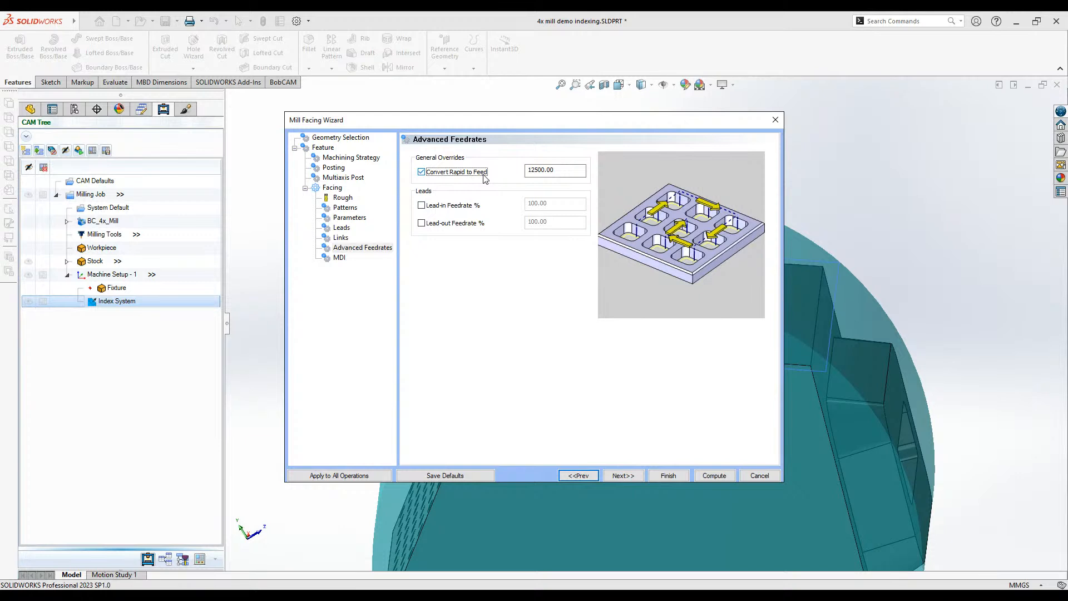
pyautogui.click(482, 176)
pyautogui.click(467, 172)
pyautogui.click(441, 174)
pyautogui.click(624, 476)
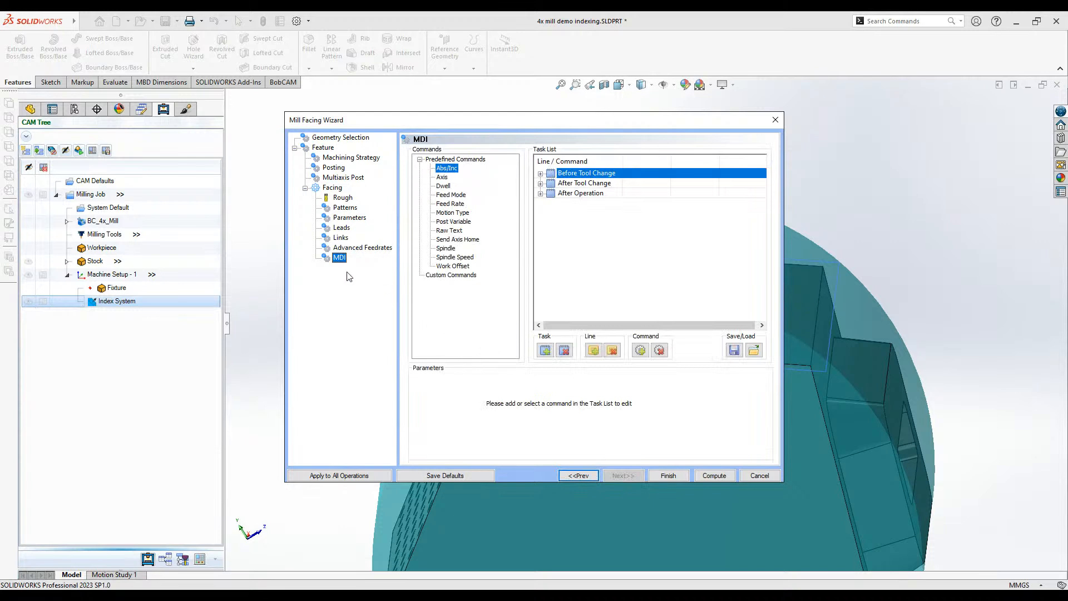
# - Add a predefined Raw Text command to the After Operation task of the facing operation
pyautogui.click(451, 258)
pyautogui.click(463, 266)
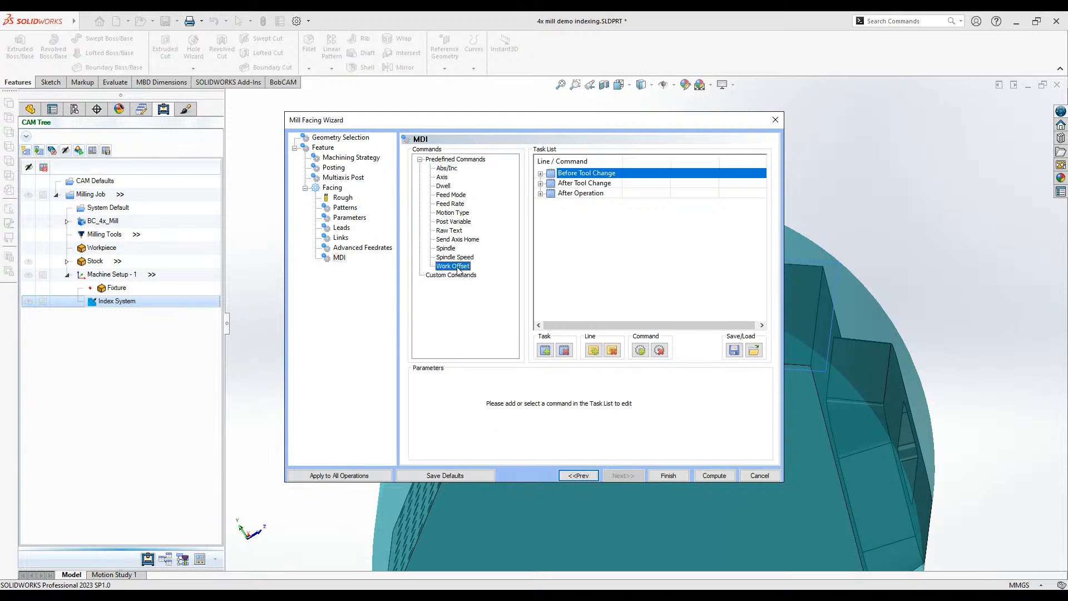
pyautogui.click(444, 190)
pyautogui.click(447, 231)
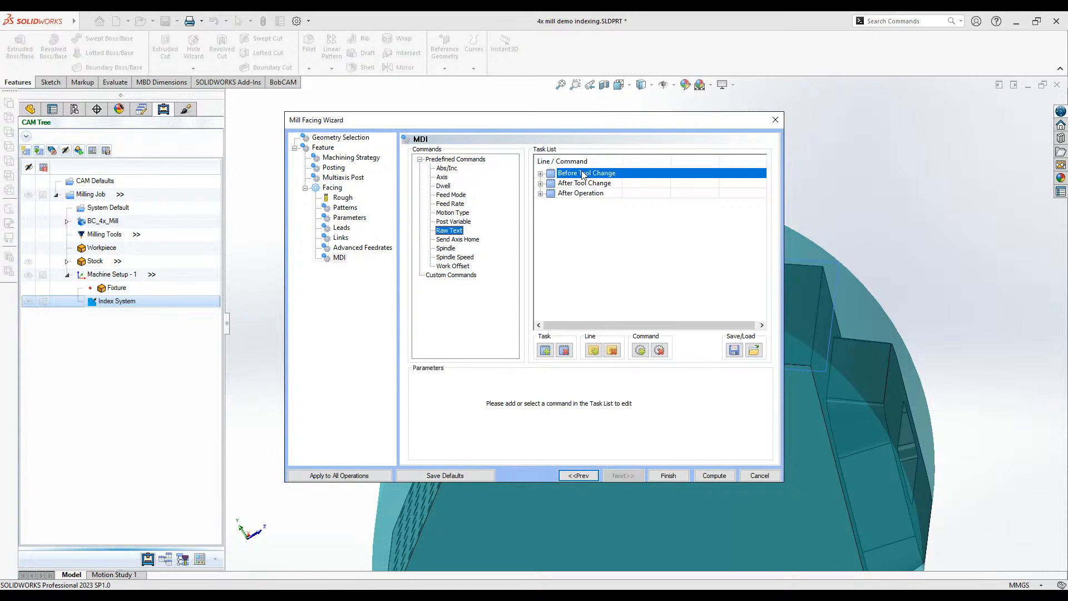
pyautogui.click(586, 194)
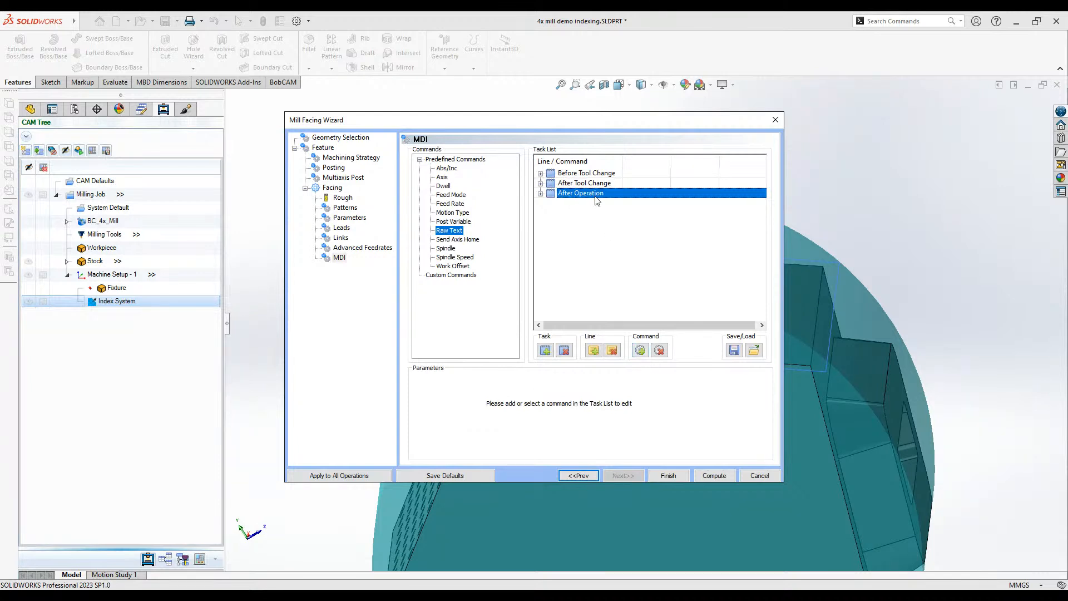
pyautogui.click(641, 350)
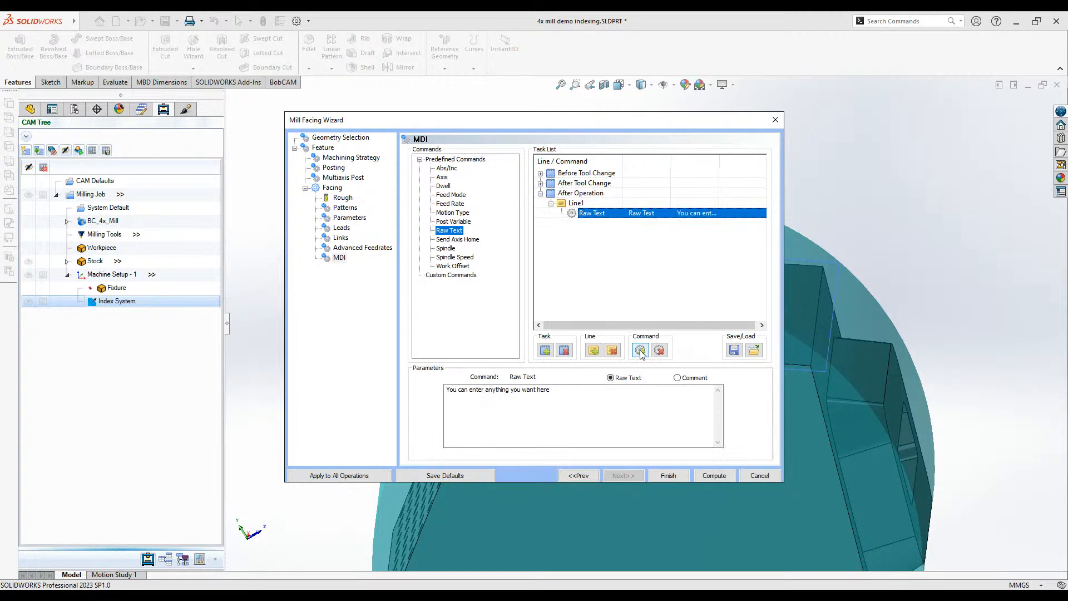
# - Make the raw text command a comment and replace its text with "THIS IS A TEST"
pyautogui.moveTo(534, 419); pyautogui.dragTo(487, 405)
pyautogui.hotkey('ctrl', 'a')
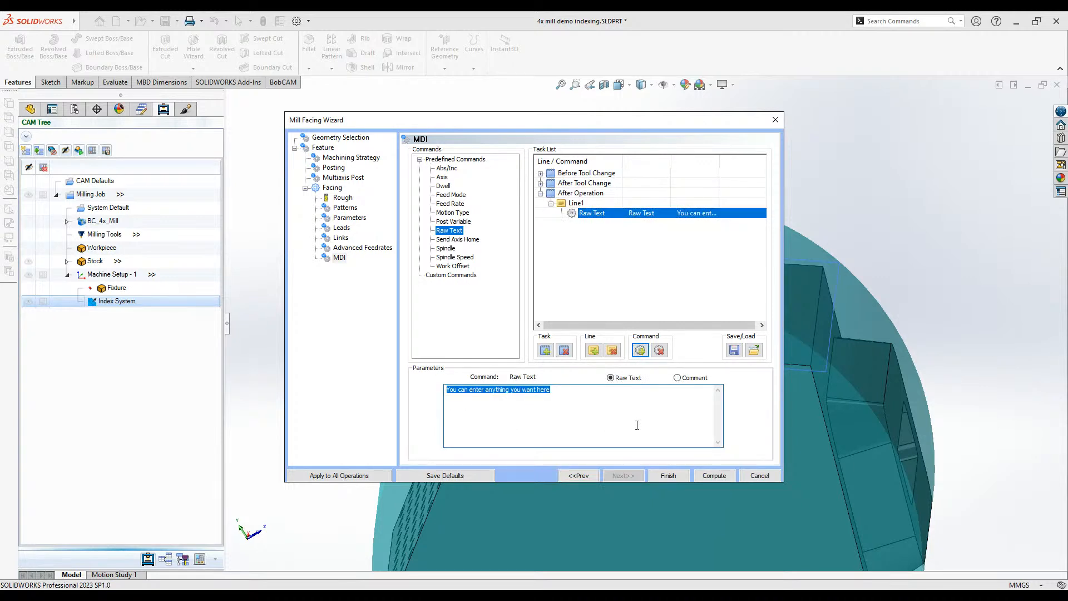
pyautogui.click(677, 378)
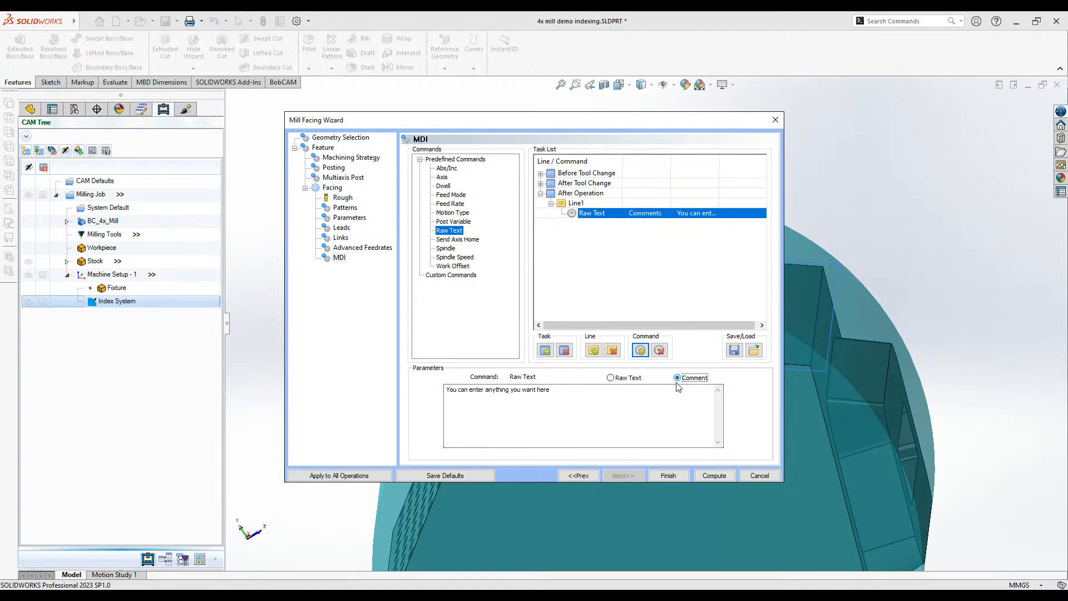
pyautogui.click(627, 381)
pyautogui.click(677, 378)
pyautogui.click(633, 399)
pyautogui.hotkey('ctrl', 'a')
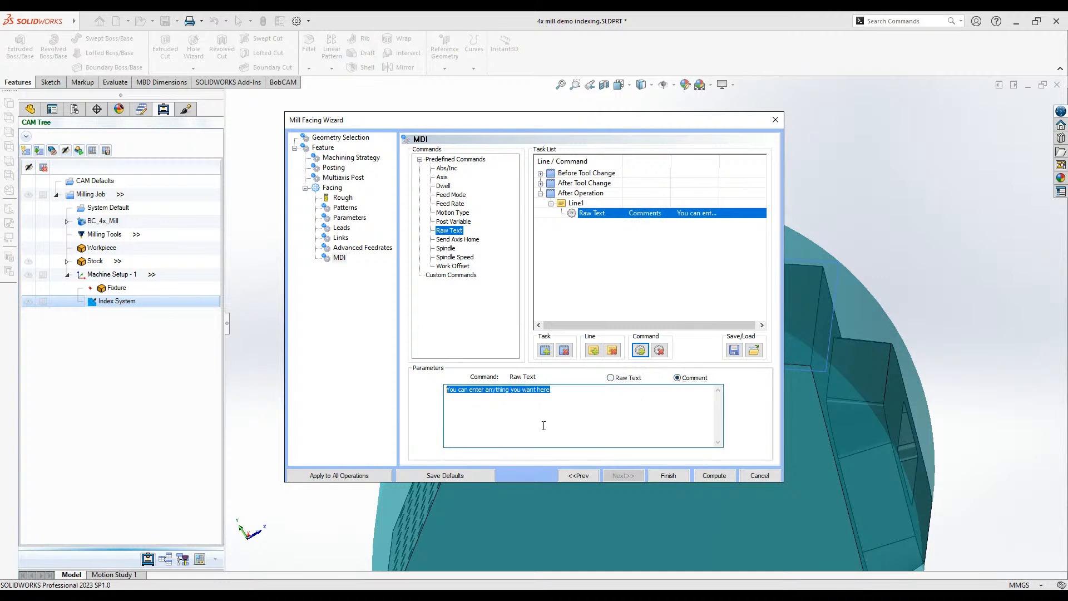
pyautogui.write('THIS IS A TEST')
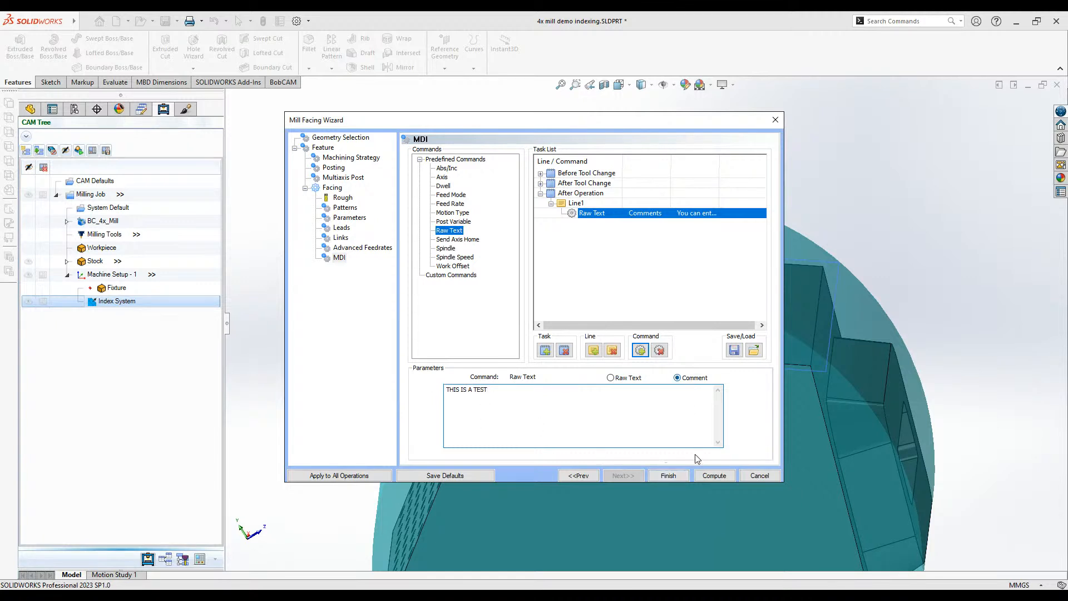
# - Compute the facing toolpath on the plain side of the part
pyautogui.click(713, 476)
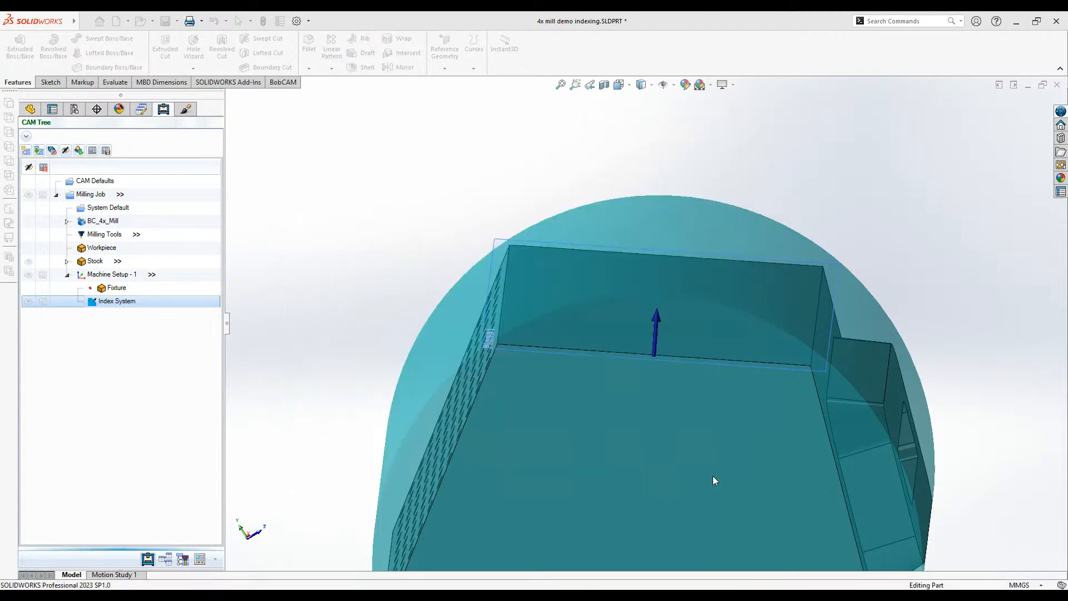
pyautogui.moveTo(633, 422); pyautogui.dragTo(503, 424, button='middle')
pyautogui.scroll(1, 502, 420)
pyautogui.scroll(-2, 902, 272)
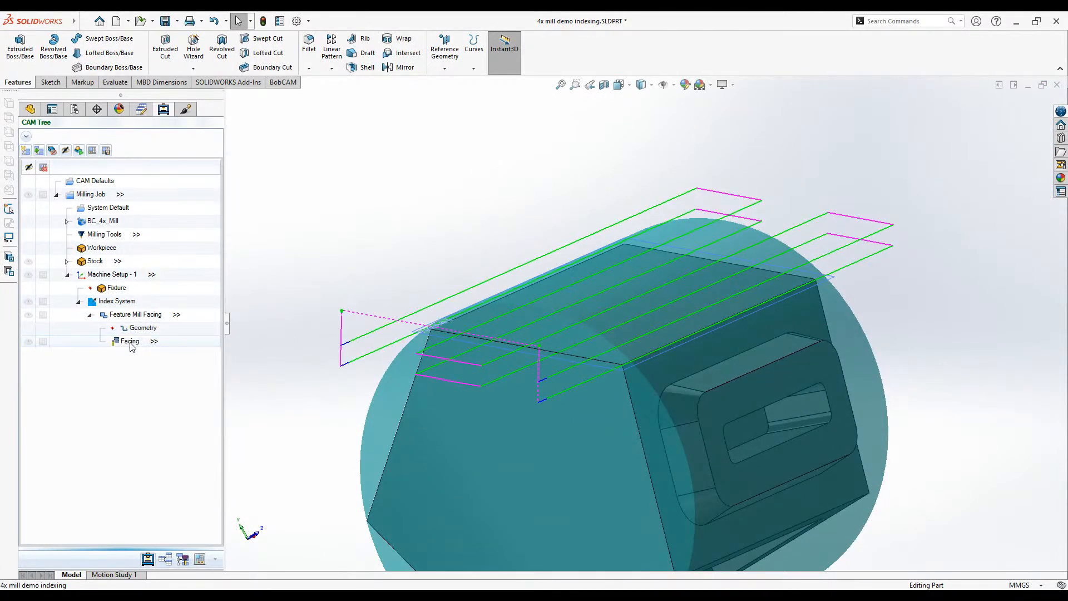
# - Backplot the facing operation and step the tool through the whole toolpath to its end
pyautogui.rightClick(180, 346)
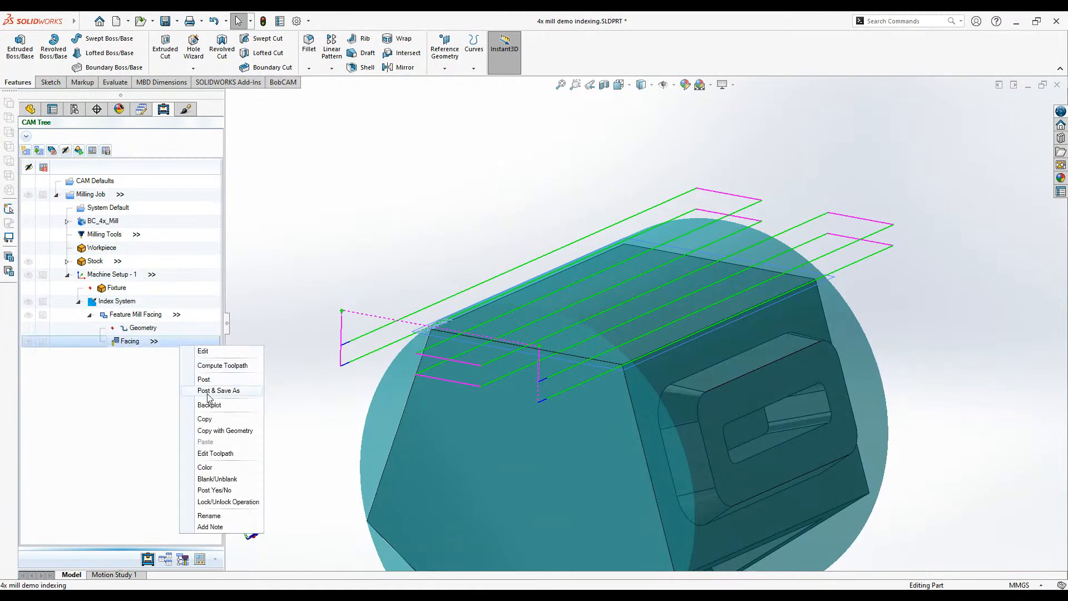
pyautogui.click(217, 411)
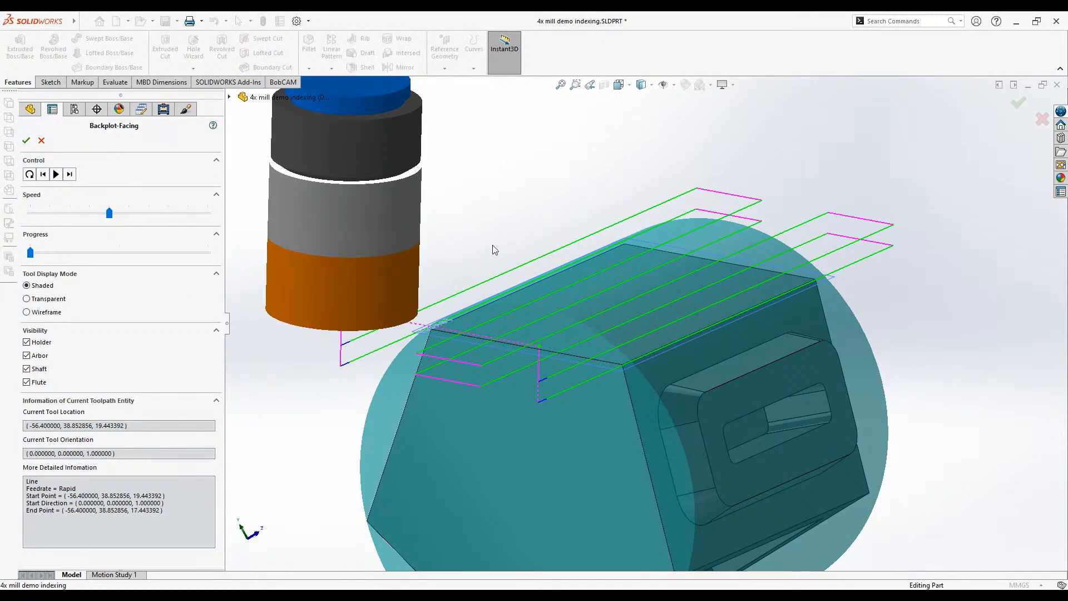
pyautogui.moveTo(452, 240); pyautogui.dragTo(512, 252, button='middle')
pyautogui.click(69, 175)
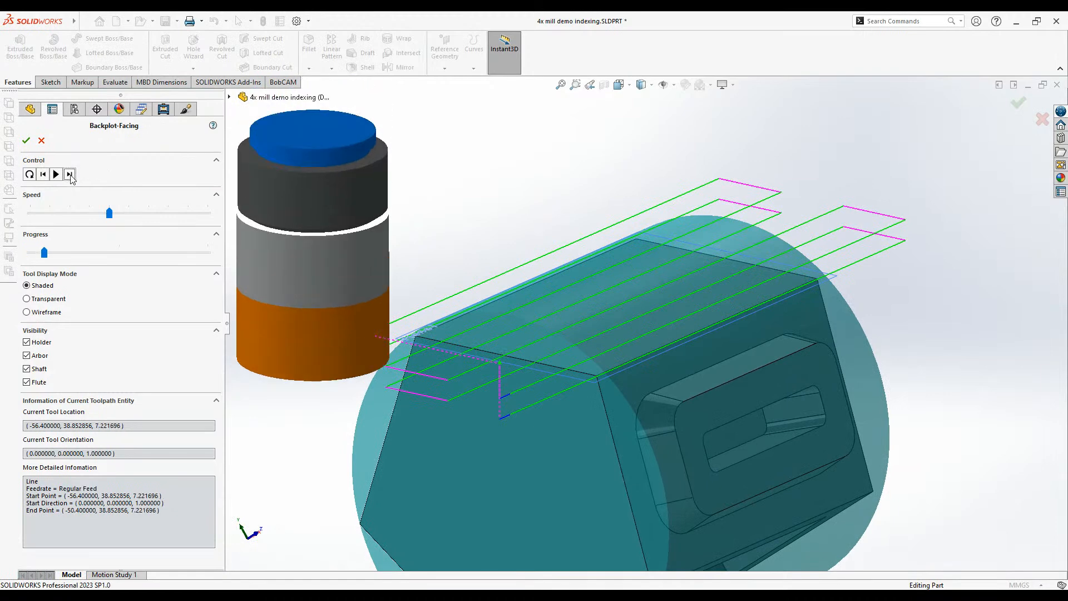
pyautogui.click(69, 175)
pyautogui.click(69, 175)
pyautogui.click(69, 175)
pyautogui.click(70, 175)
pyautogui.click(69, 174)
pyautogui.click(69, 175)
pyautogui.click(70, 174)
pyautogui.click(69, 175)
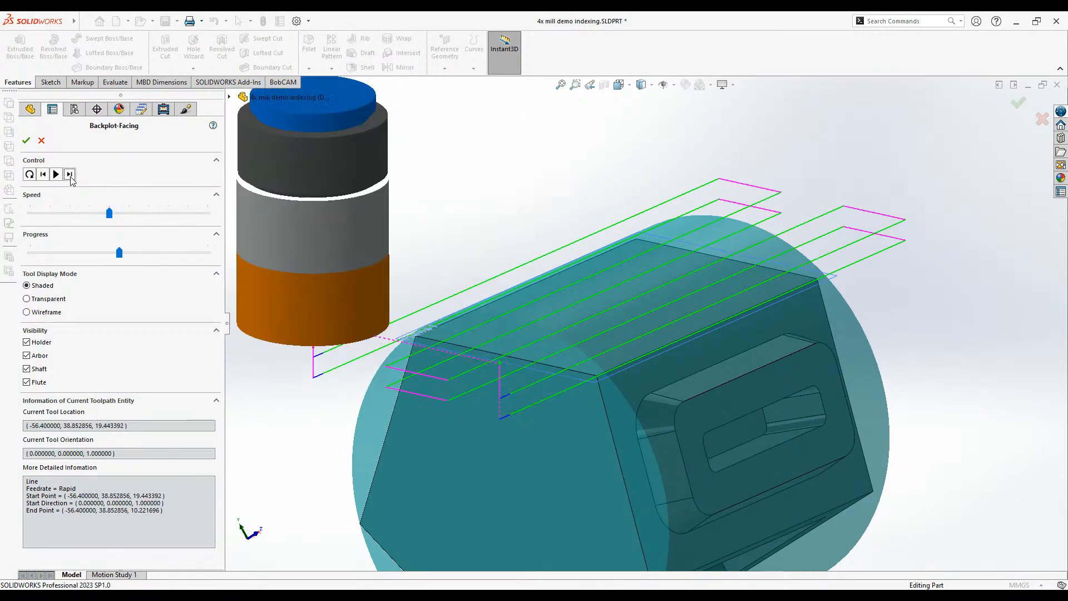
pyautogui.click(70, 175)
pyautogui.click(69, 174)
pyautogui.click(70, 175)
pyautogui.click(69, 175)
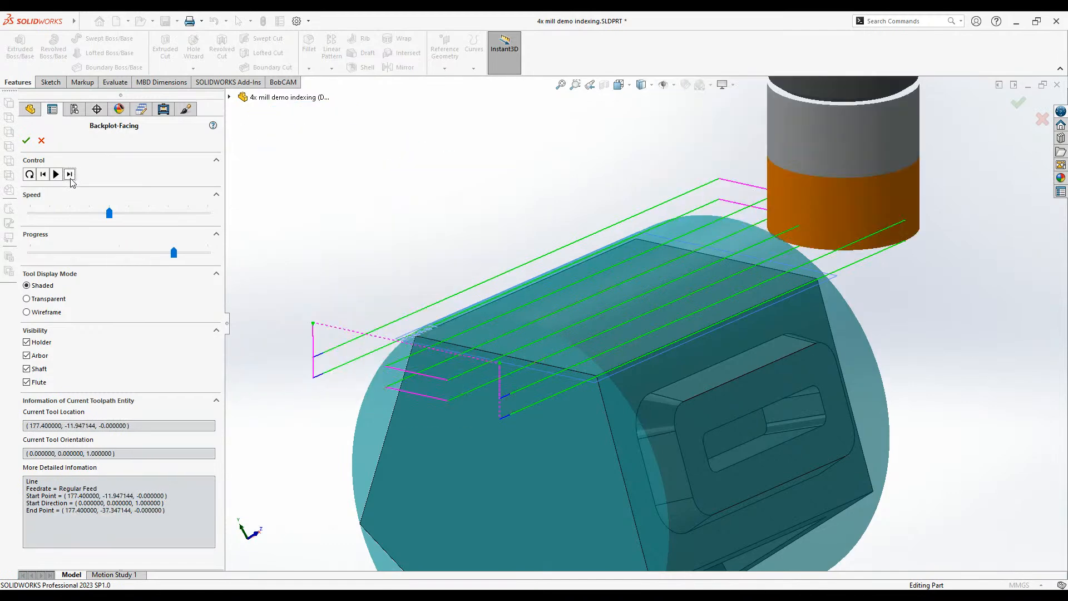
pyautogui.click(70, 174)
pyautogui.click(69, 175)
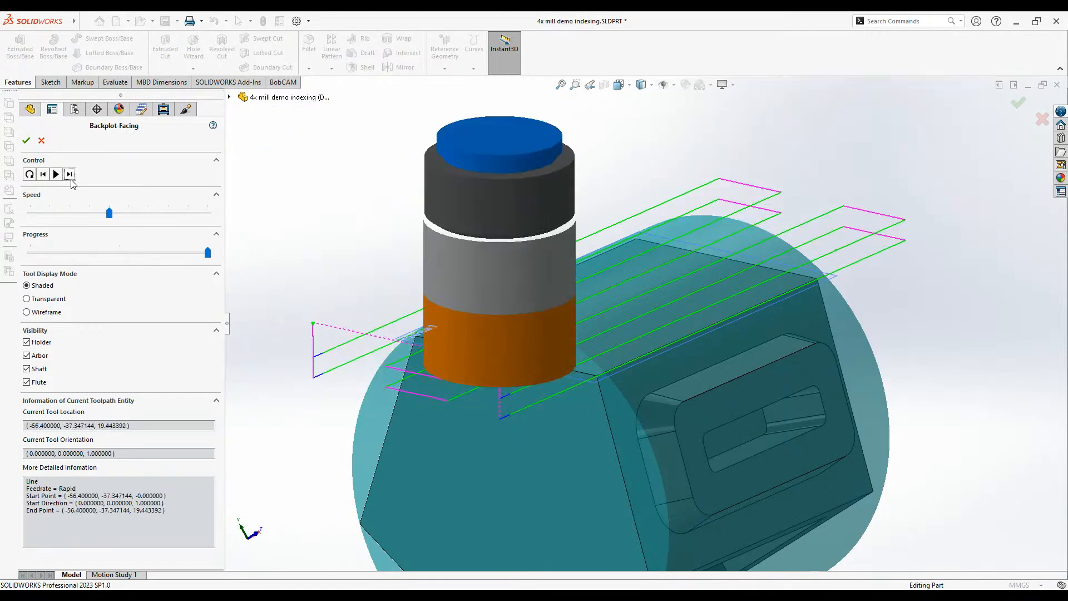
pyautogui.click(41, 140)
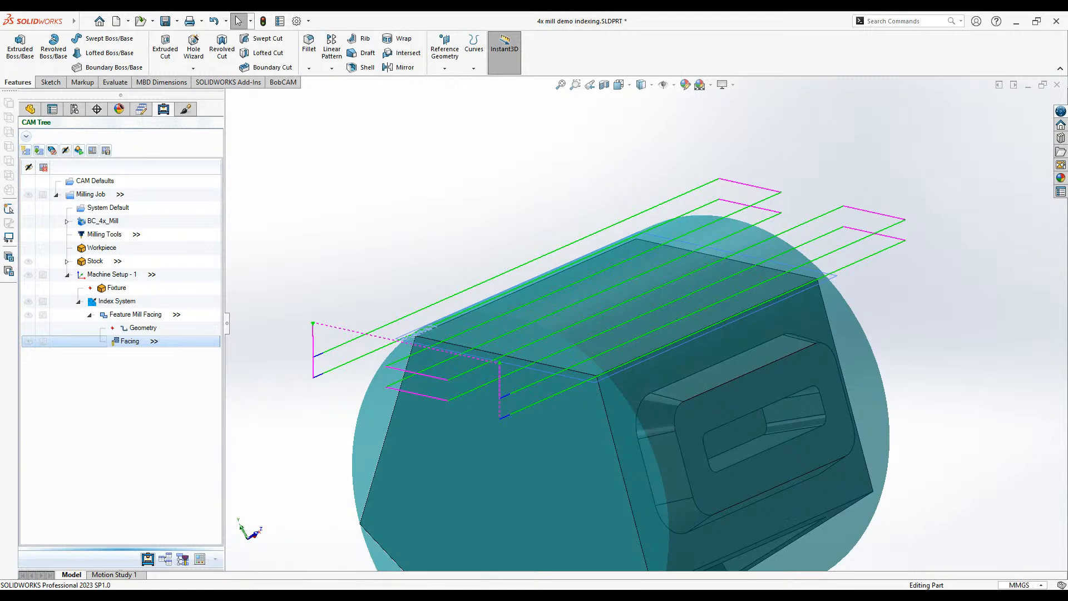
# - Switch the document's unit system to IPS
pyautogui.click(985, 556)
pyautogui.scroll(-2, 440, 287)
pyautogui.scroll(3, 454, 294)
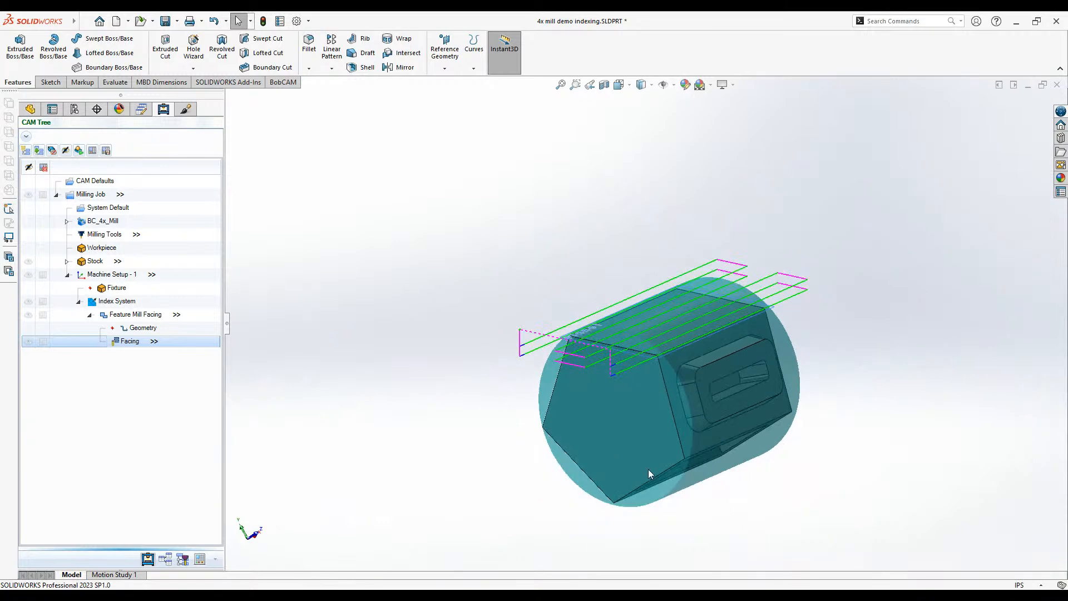
# - Start a new reference plane for the side of the part with the raised boss
pyautogui.scroll(-2, 636, 465)
pyautogui.scroll(2, 681, 439)
pyautogui.scroll(-1, 678, 299)
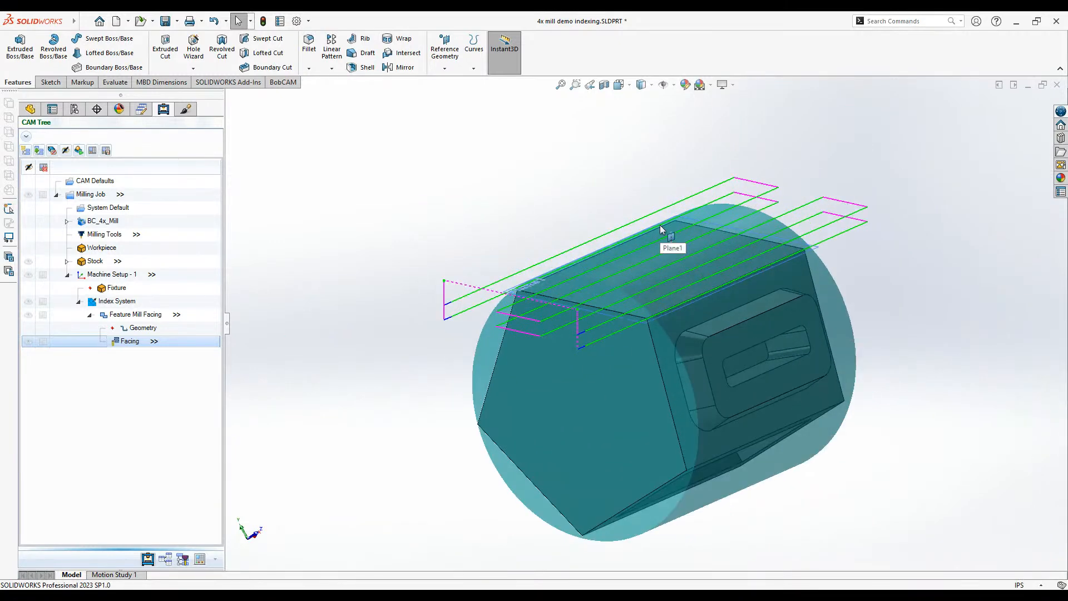
pyautogui.moveTo(866, 268); pyautogui.dragTo(448, 108, button='middle')
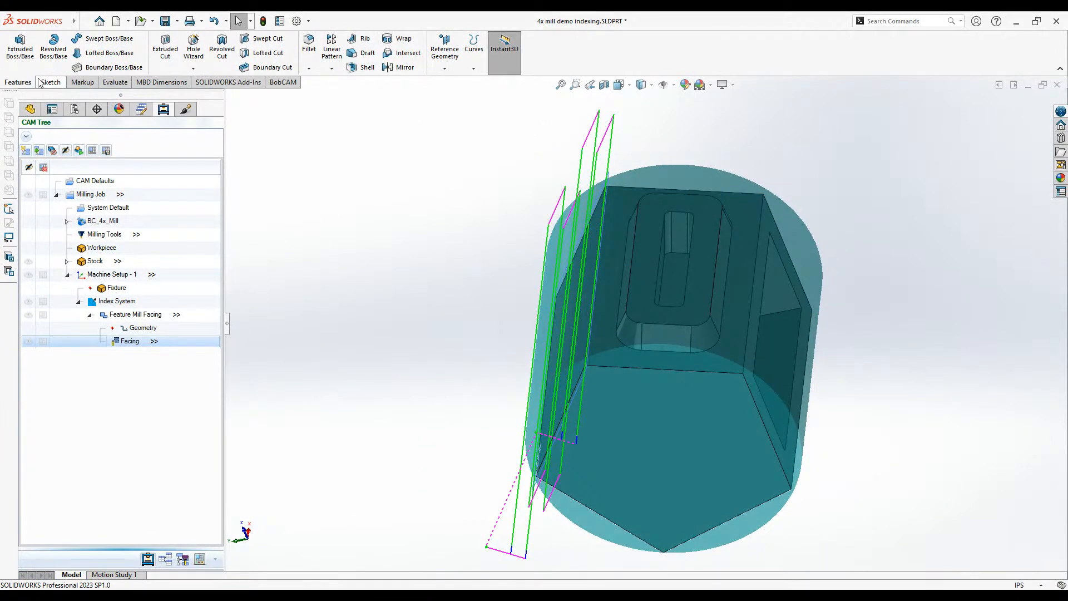
pyautogui.click(445, 47)
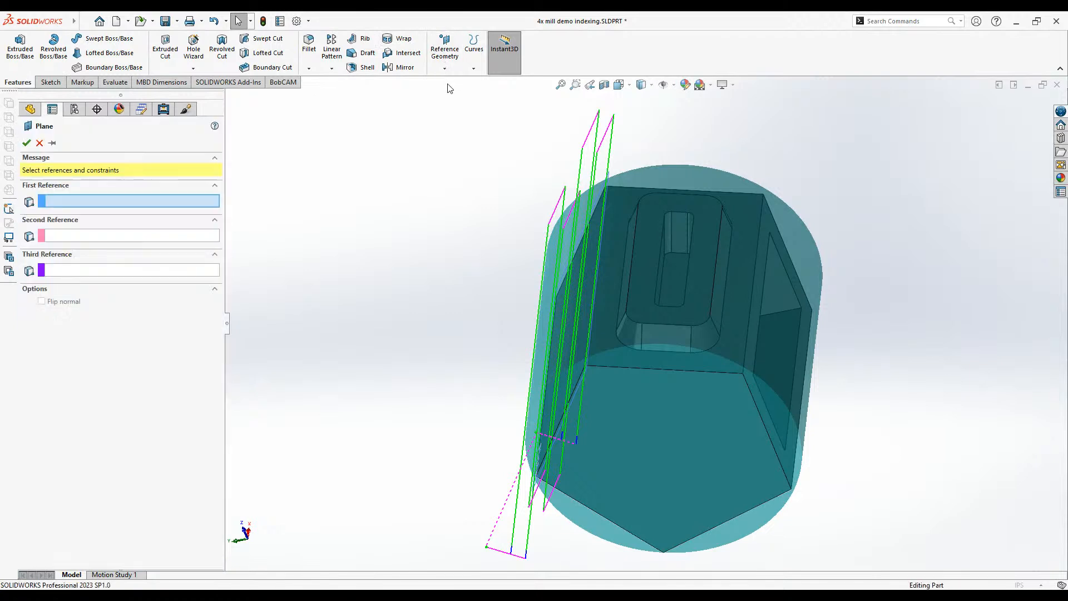
pyautogui.click(645, 273)
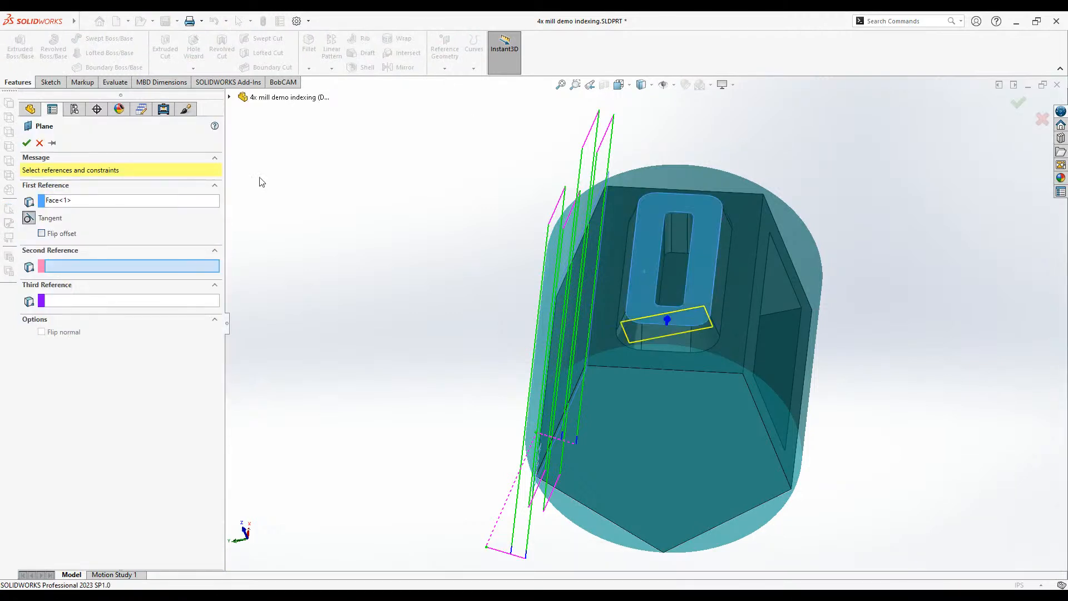
pyautogui.click(172, 201)
pyautogui.press('Delete')
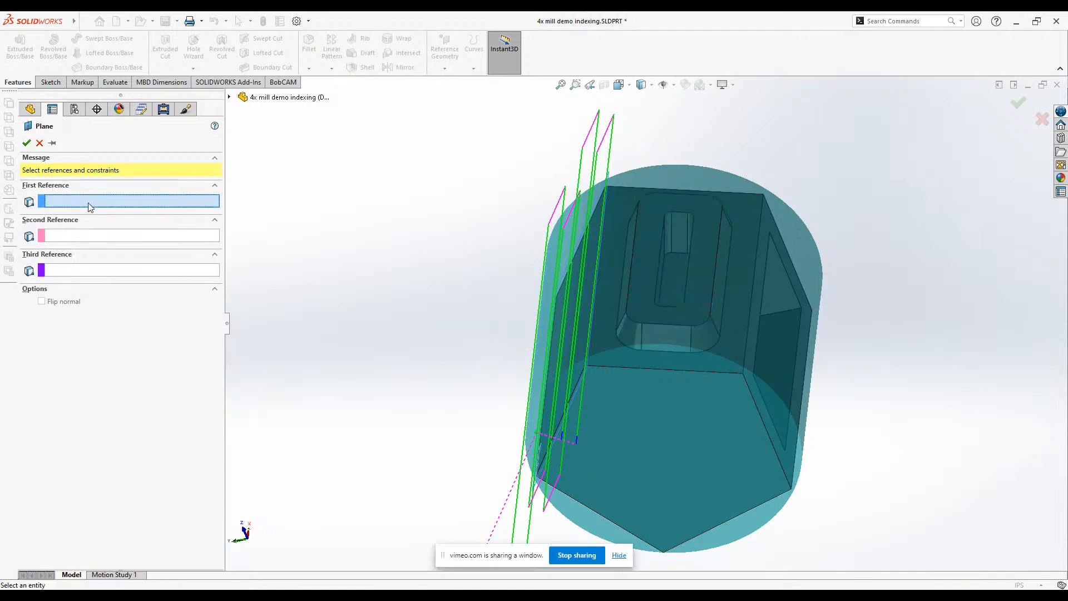
# - Create the reference plane through three edge vertices of the raised boss's top face, declining the CAM tree auto-update
pyautogui.click(642, 323)
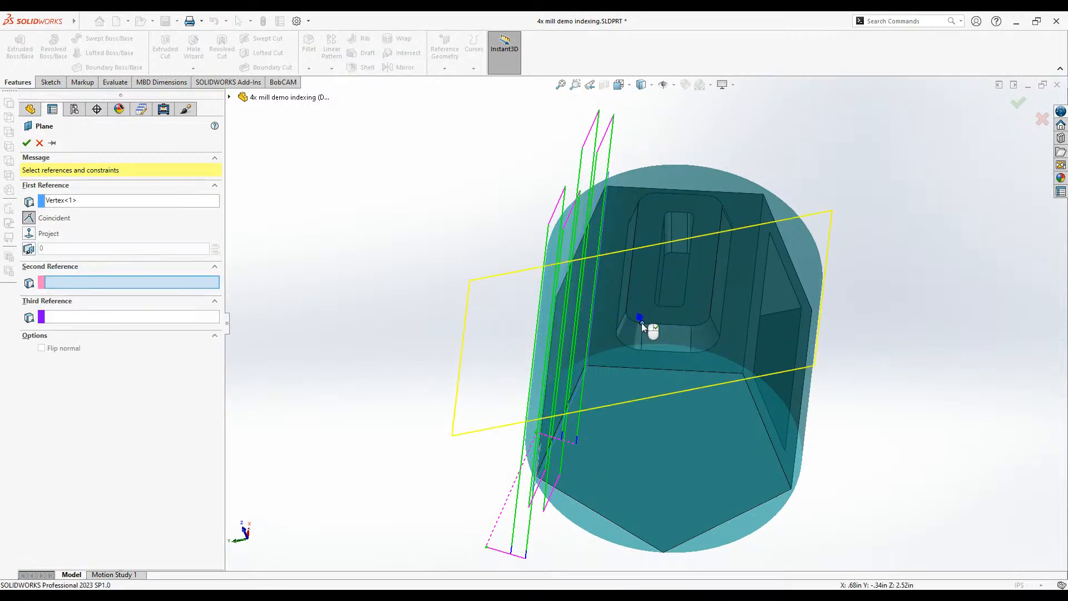
pyautogui.click(692, 327)
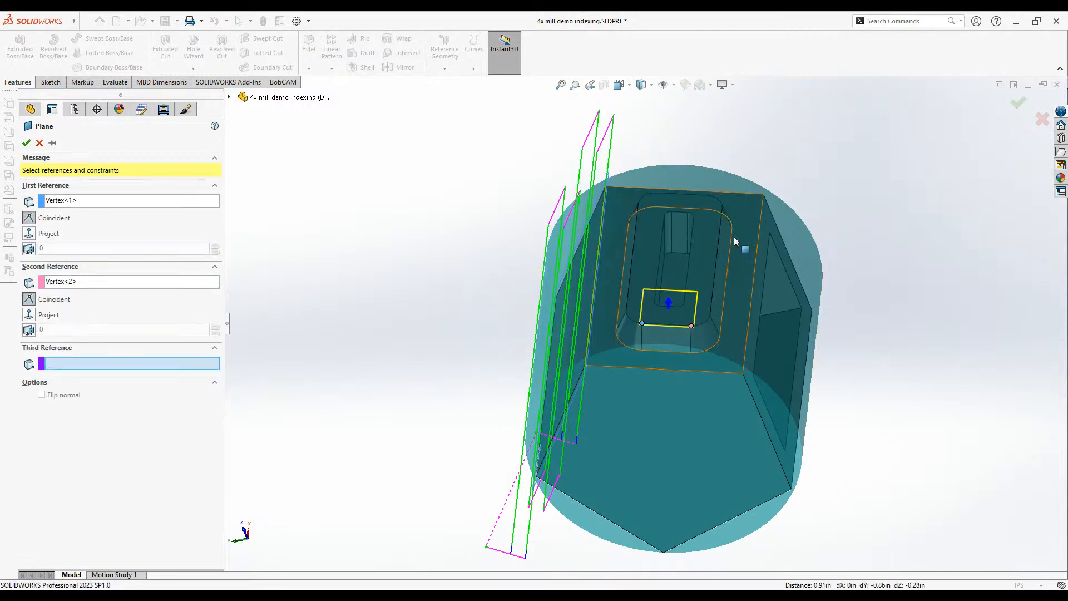
pyautogui.click(723, 209)
pyautogui.moveTo(709, 308); pyautogui.dragTo(682, 249, button='middle')
pyautogui.scroll(-2, 683, 250)
pyautogui.scroll(-4, 681, 249)
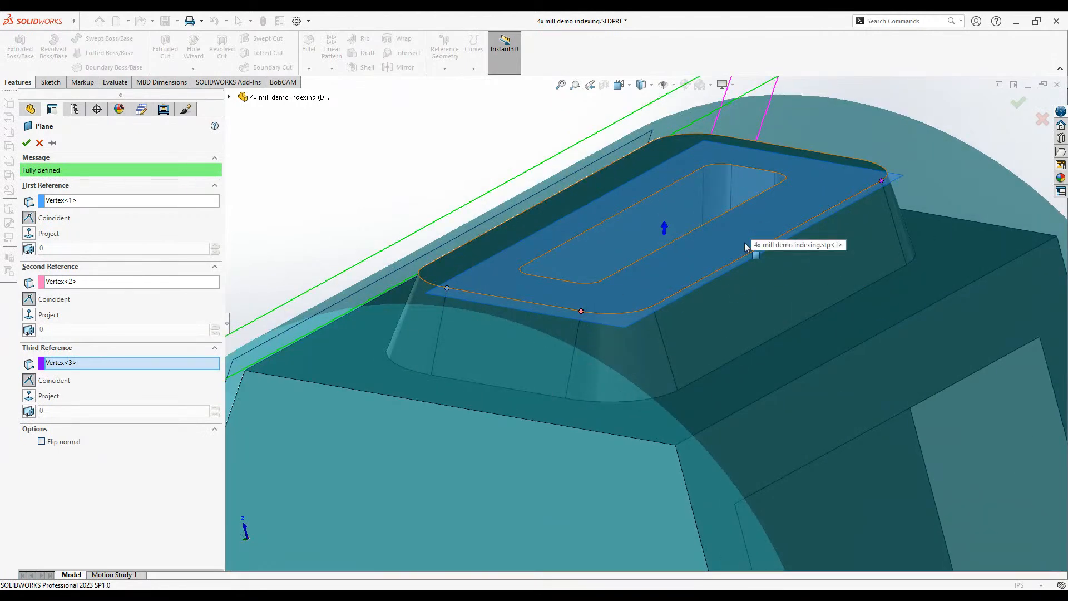
pyautogui.click(26, 142)
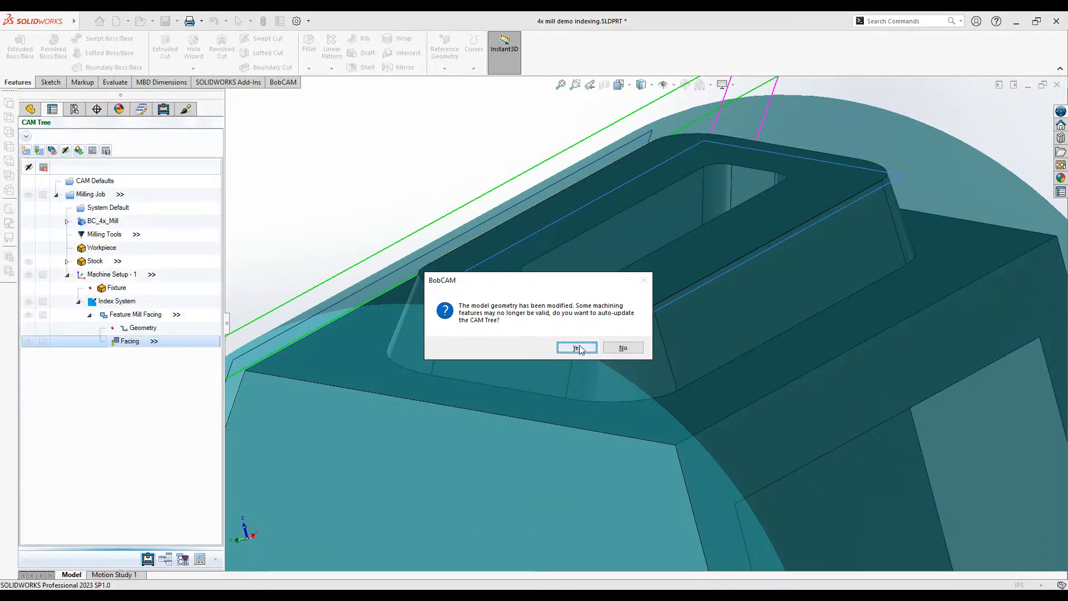
pyautogui.click(623, 349)
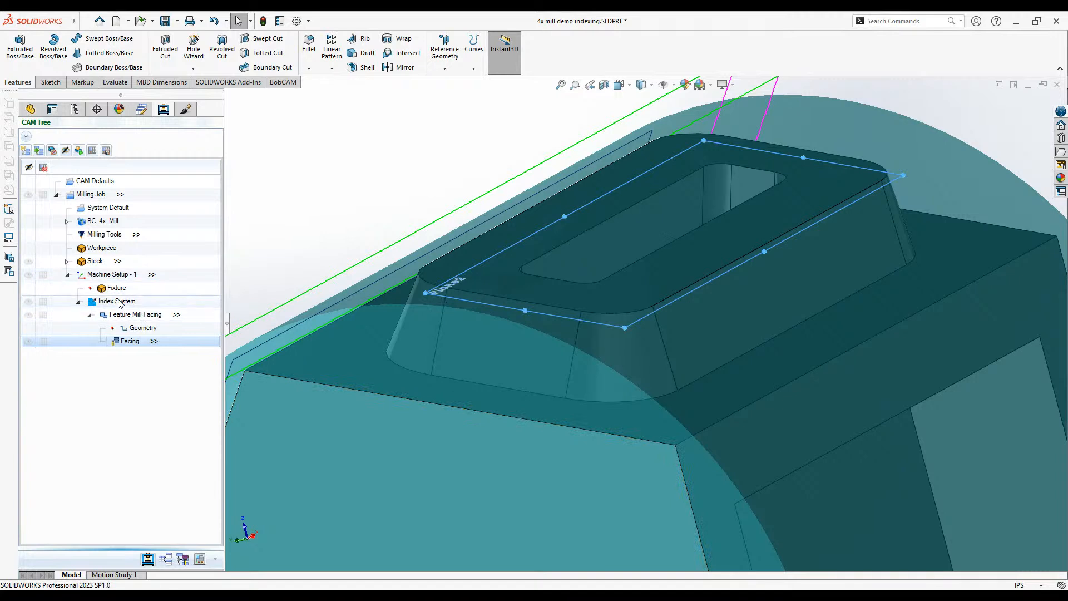
# - Add a second index system to Machine Setup - 1
pyautogui.rightClick(178, 278)
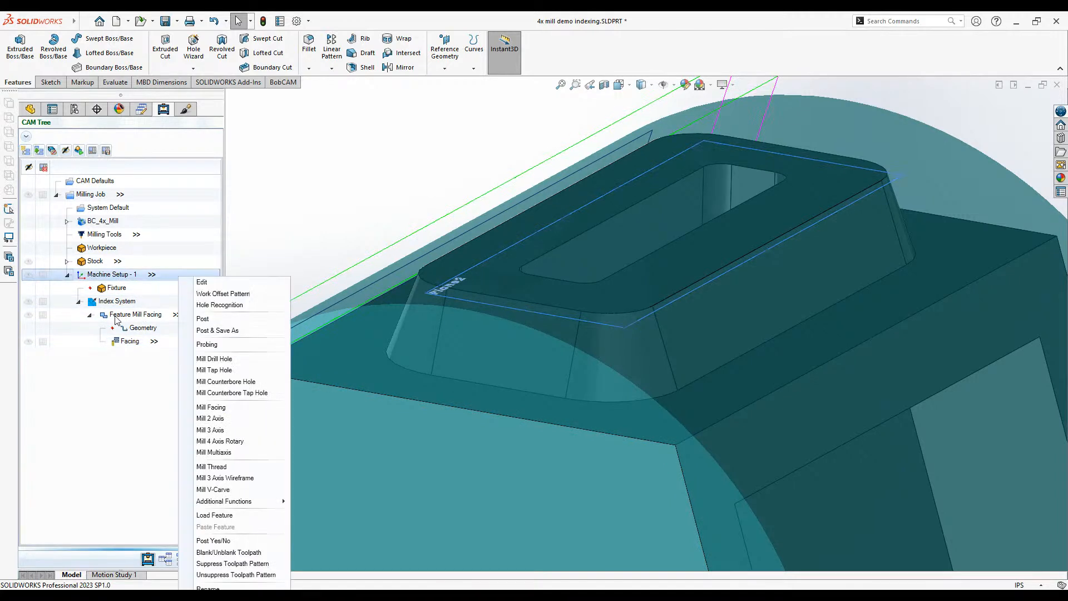
pyautogui.moveTo(262, 501)
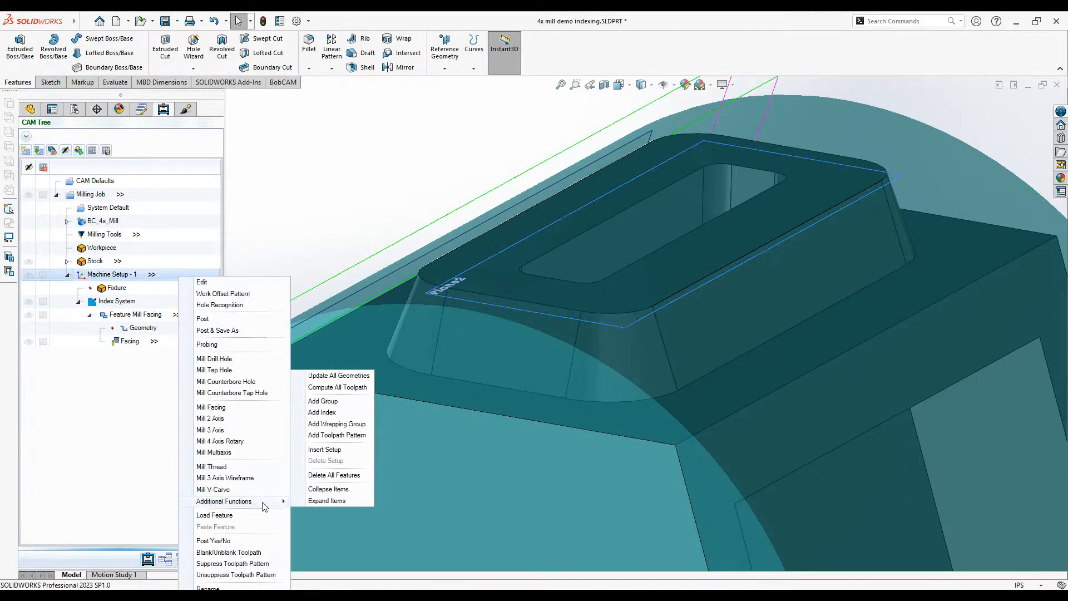
pyautogui.click(356, 417)
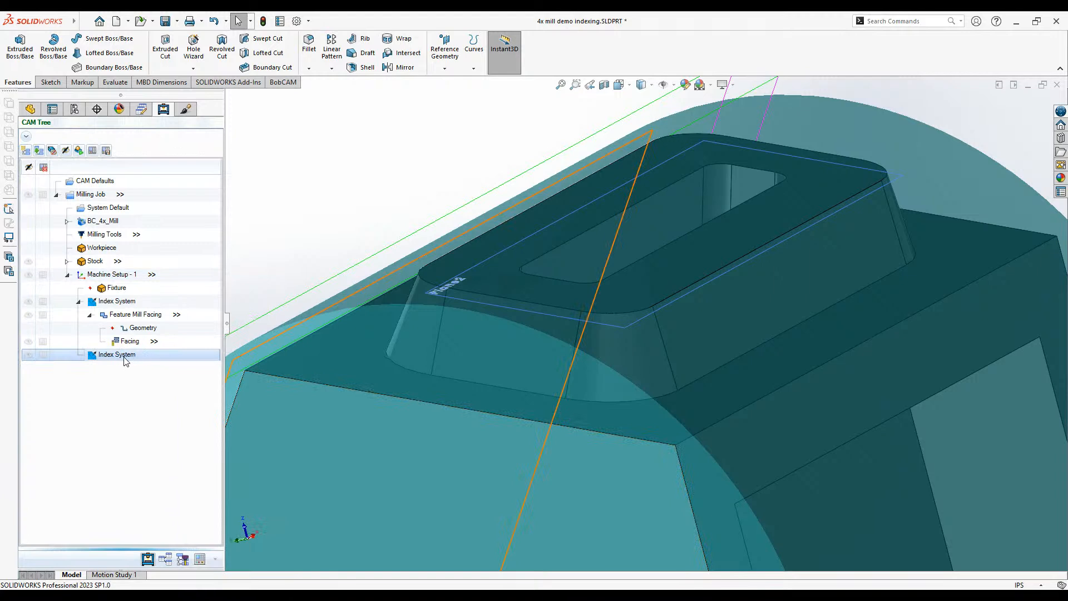
# - Set the location of the second index system to Plane2 on top of the raised boss
pyautogui.rightClick(153, 358)
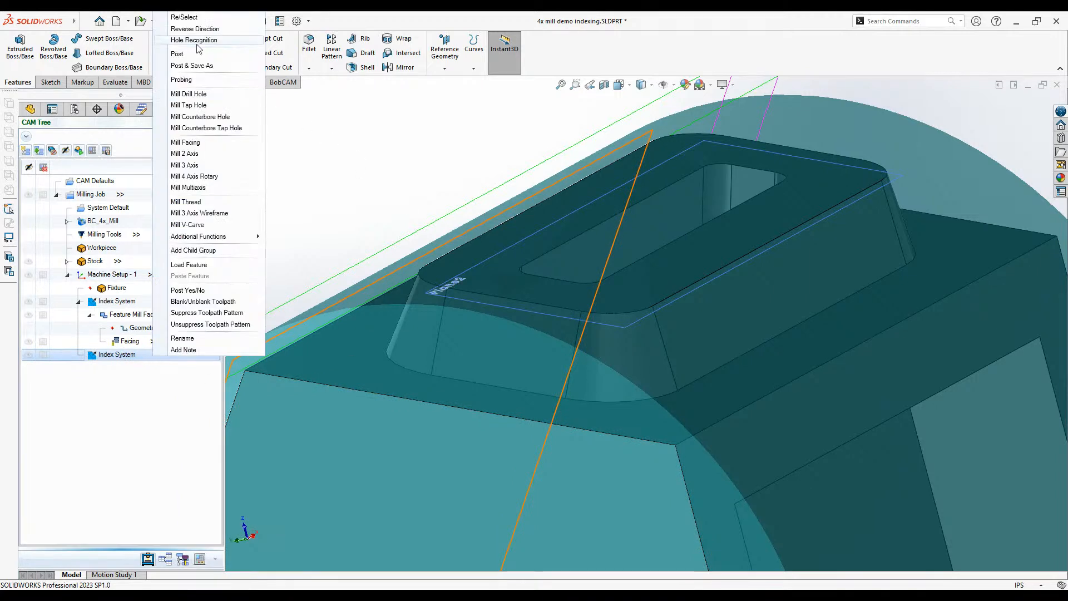
pyautogui.click(212, 17)
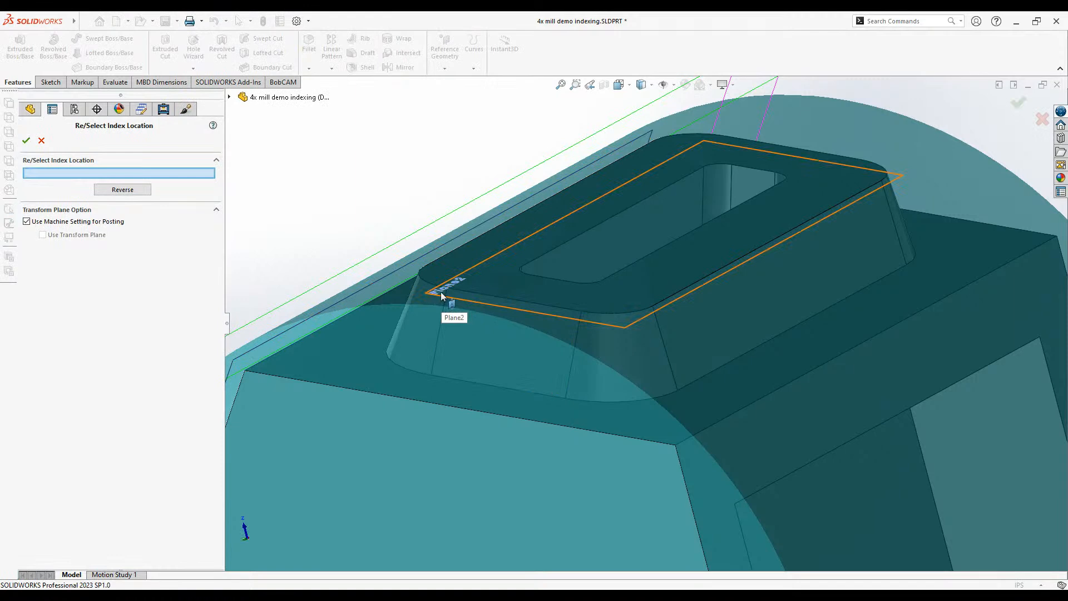
pyautogui.click(229, 98)
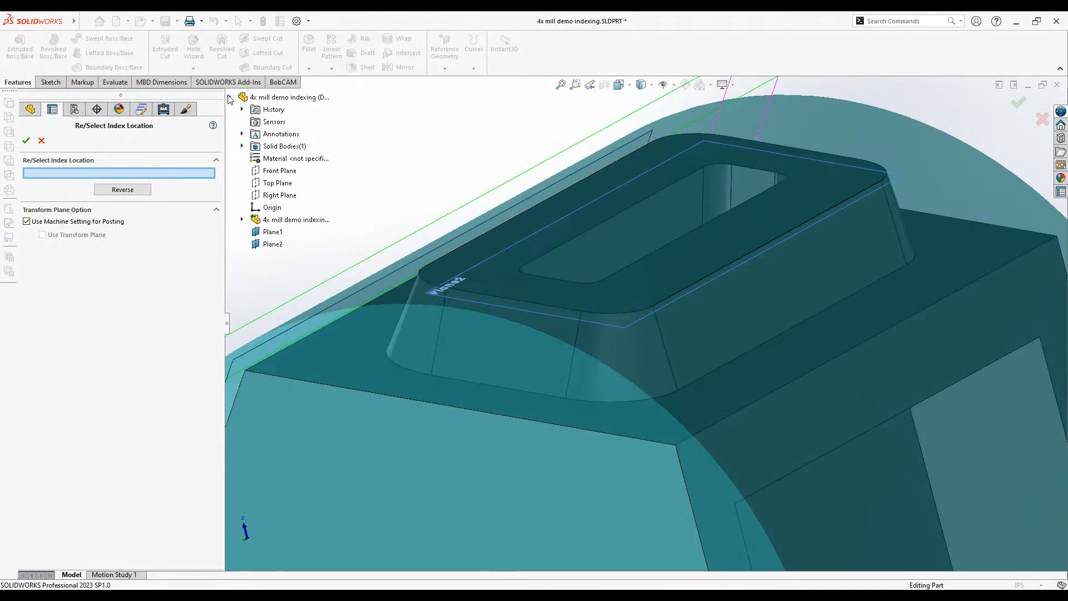
pyautogui.click(267, 246)
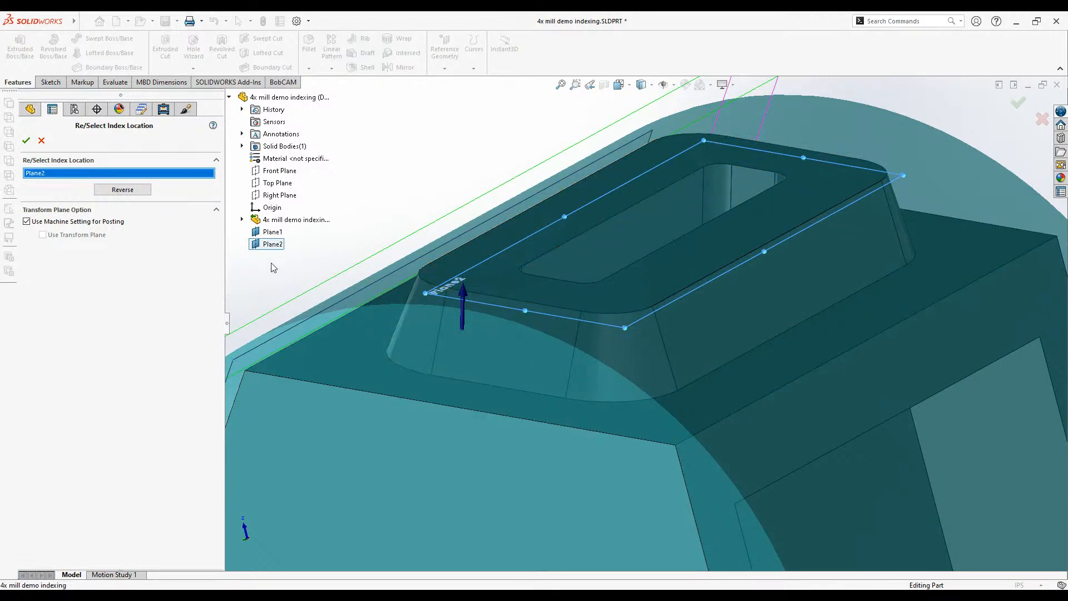
pyautogui.scroll(4, 439, 323)
pyautogui.scroll(4, 441, 320)
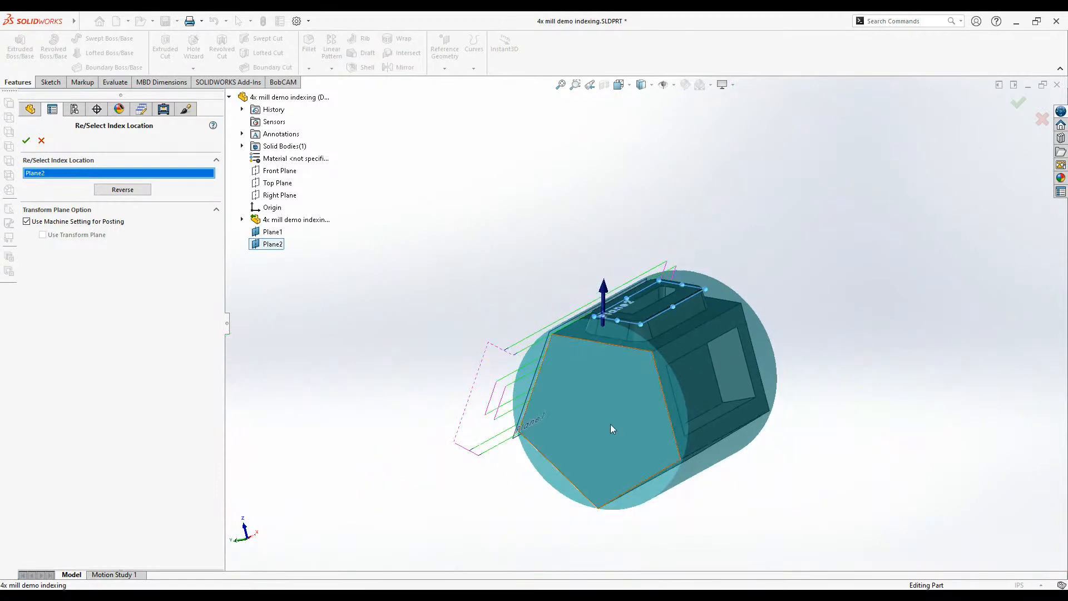
pyautogui.scroll(-3, 653, 438)
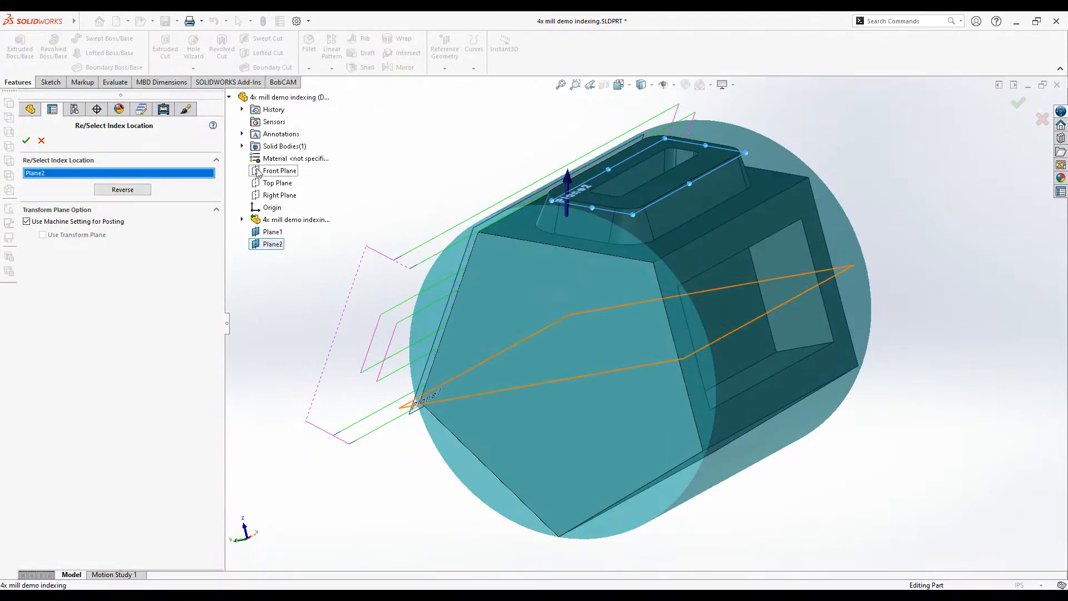
pyautogui.click(272, 245)
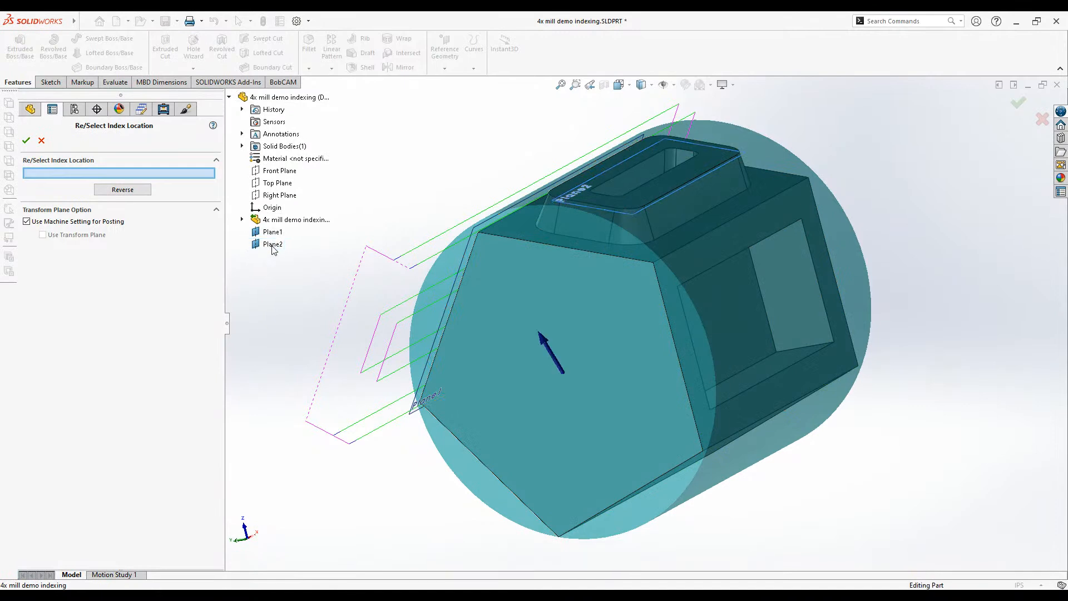
pyautogui.click(273, 245)
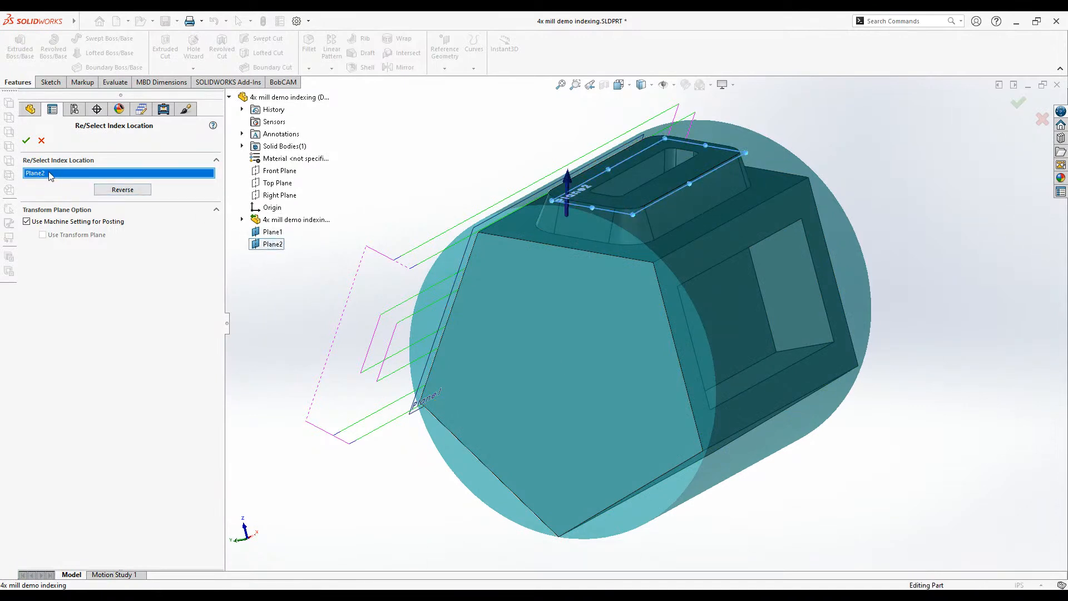
pyautogui.click(26, 141)
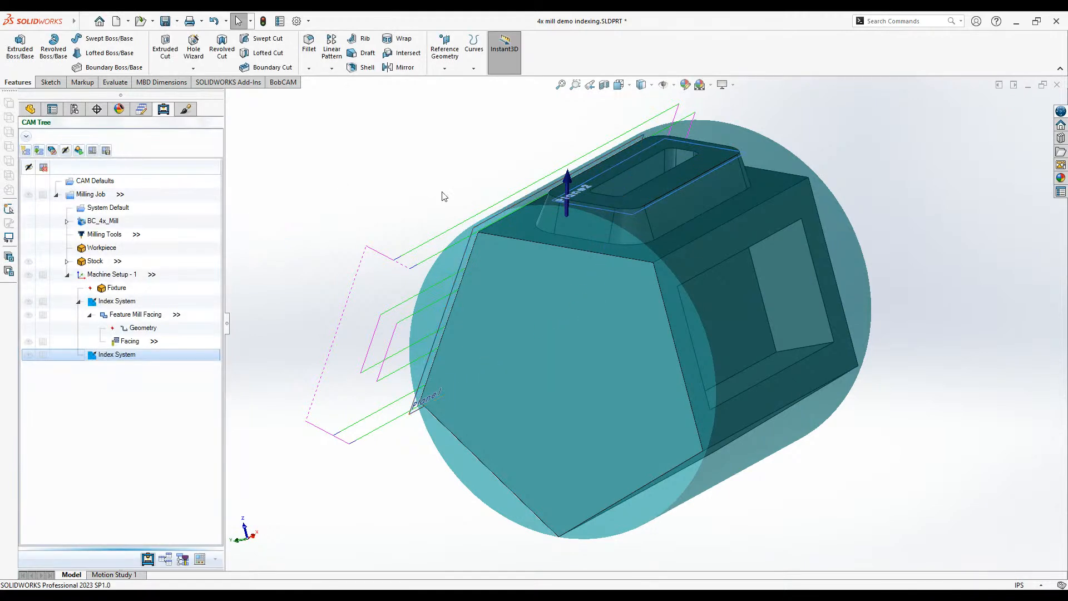
# - Reverse the second index system's direction into the part and restore it to point outward from the boss
pyautogui.doubleClick(174, 358)
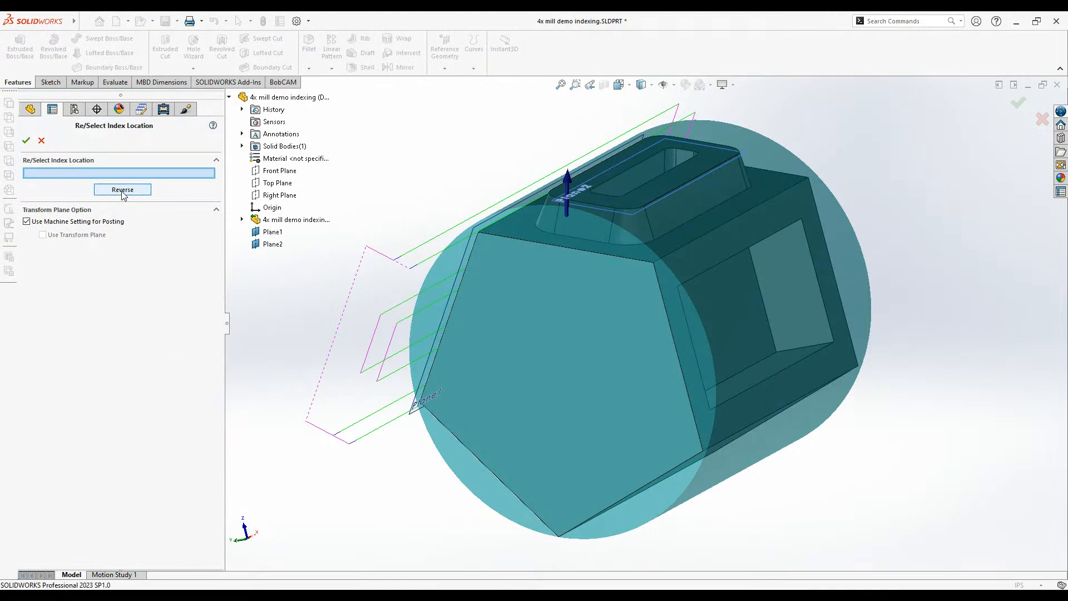
pyautogui.scroll(-5, 597, 203)
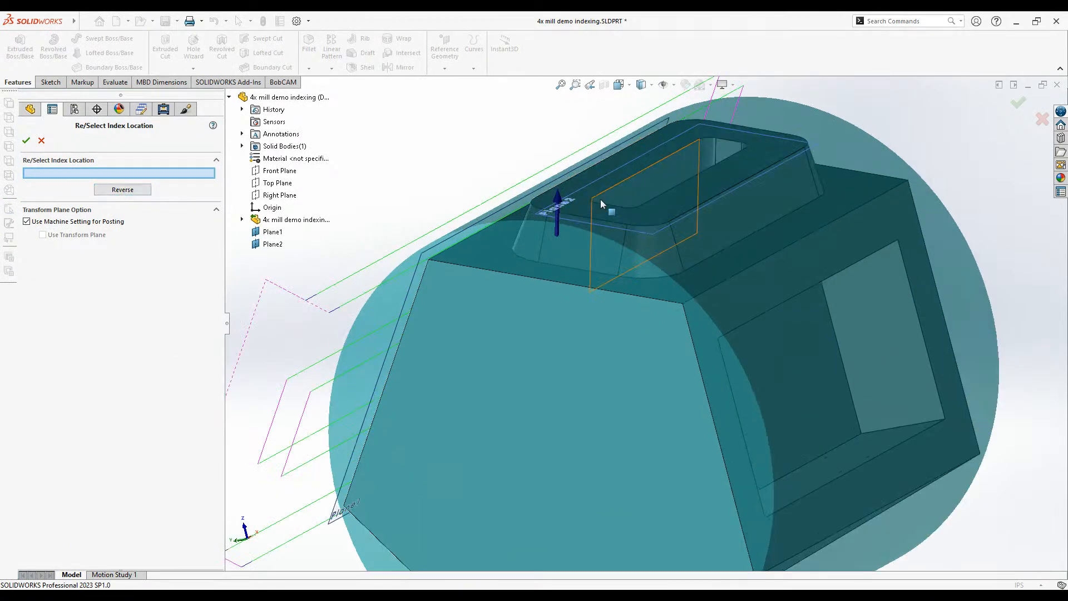
pyautogui.click(136, 190)
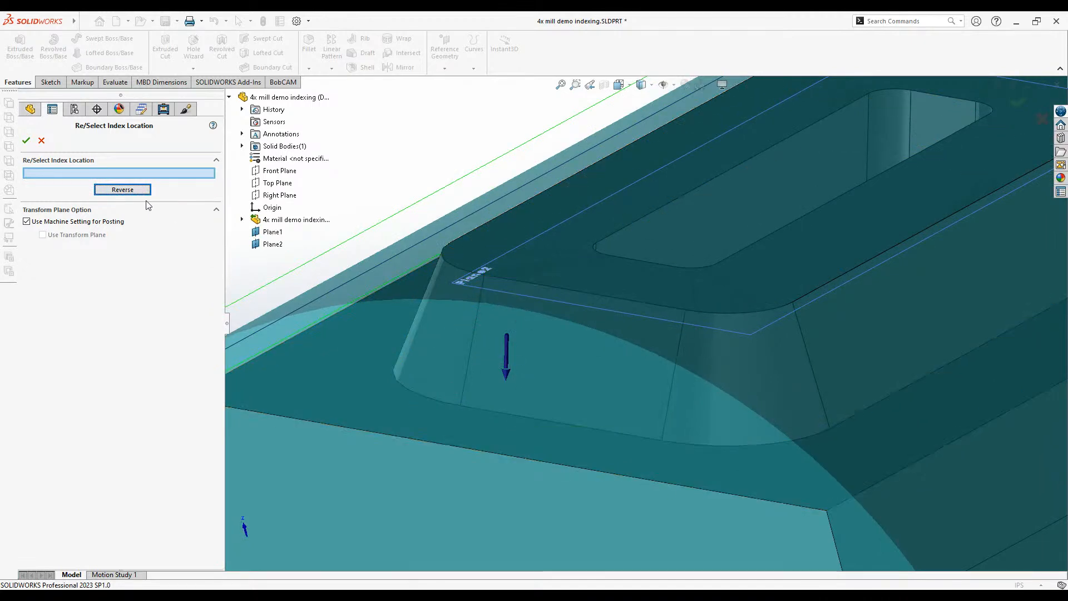
pyautogui.click(129, 190)
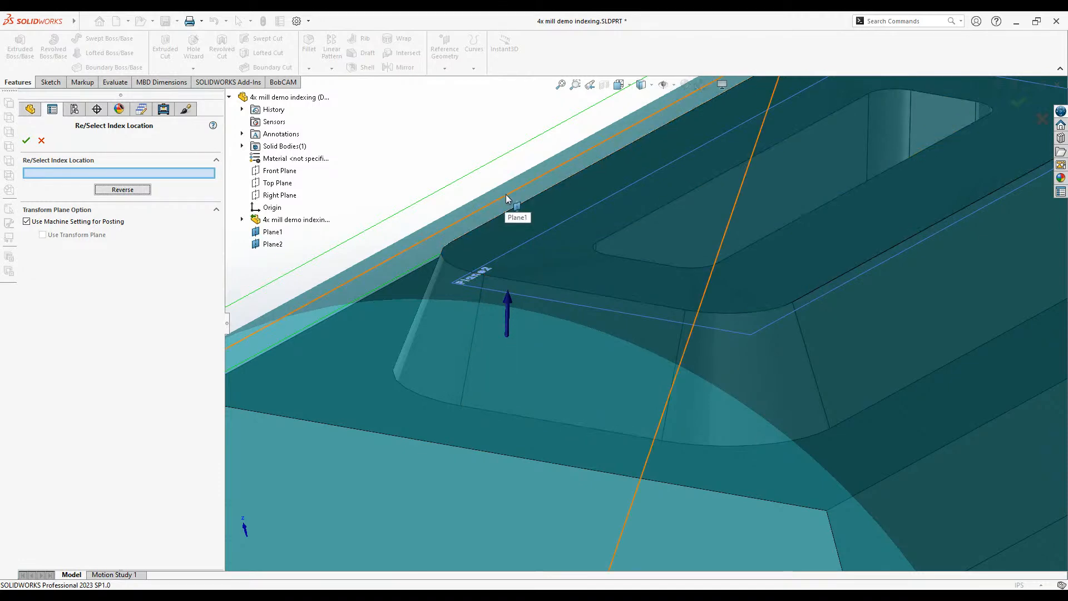
pyautogui.click(139, 190)
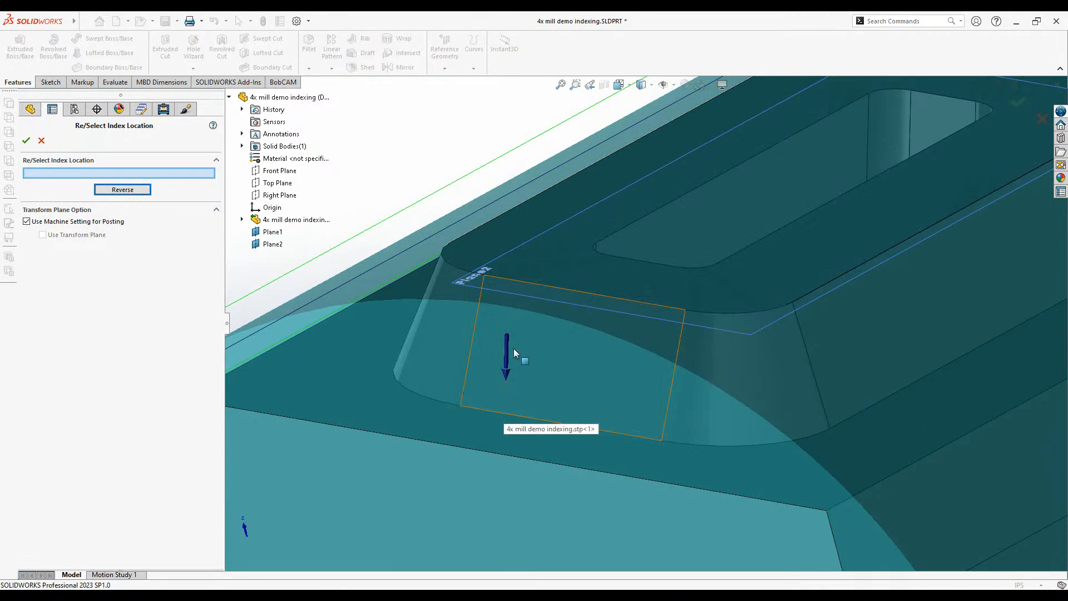
pyautogui.click(130, 192)
pyautogui.click(25, 140)
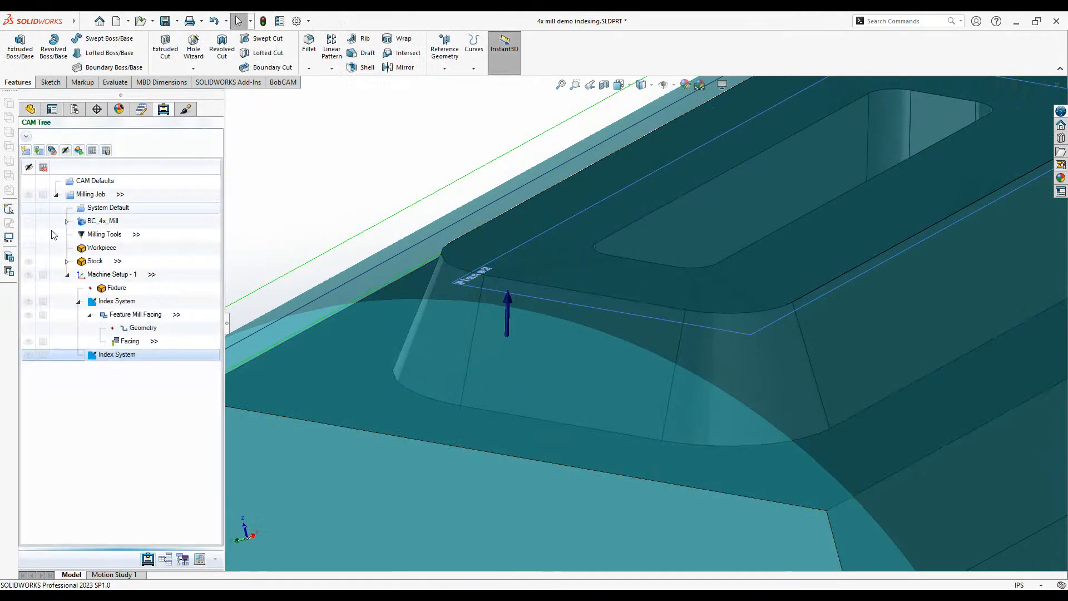
# - Start a Mill 3 Axis feature under the second index system and open its geometry selection
pyautogui.rightClick(169, 354)
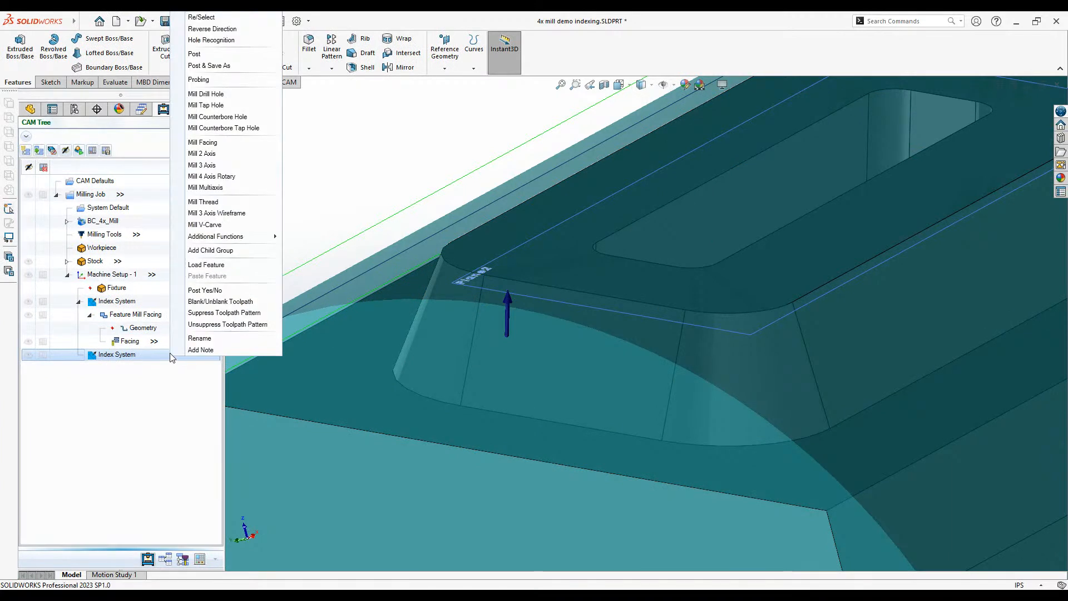
pyautogui.click(237, 165)
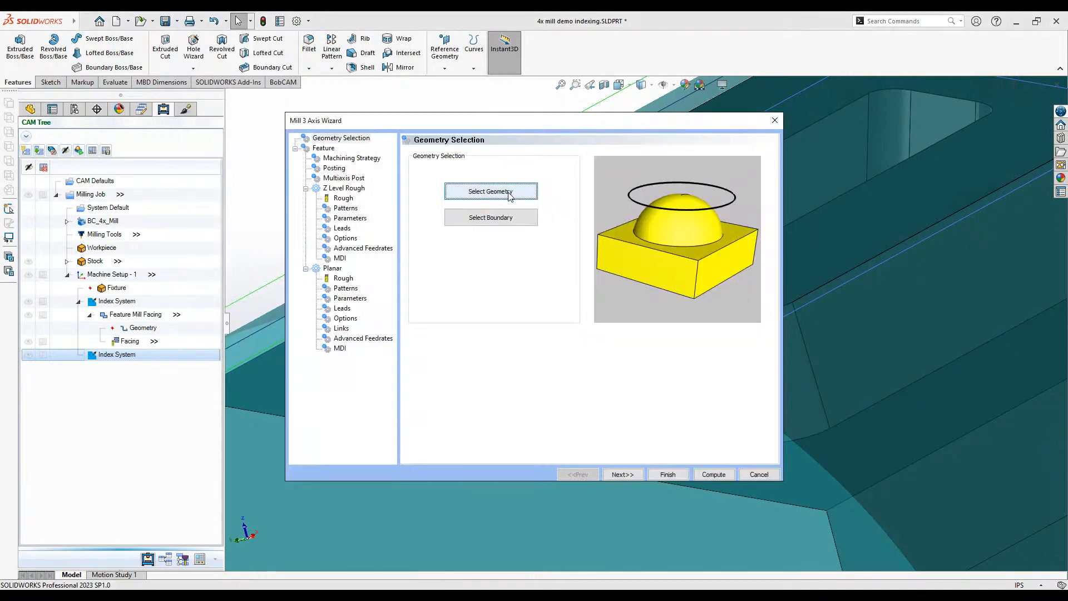
pyautogui.click(491, 192)
pyautogui.scroll(10, 410, 244)
pyautogui.scroll(-4, 630, 362)
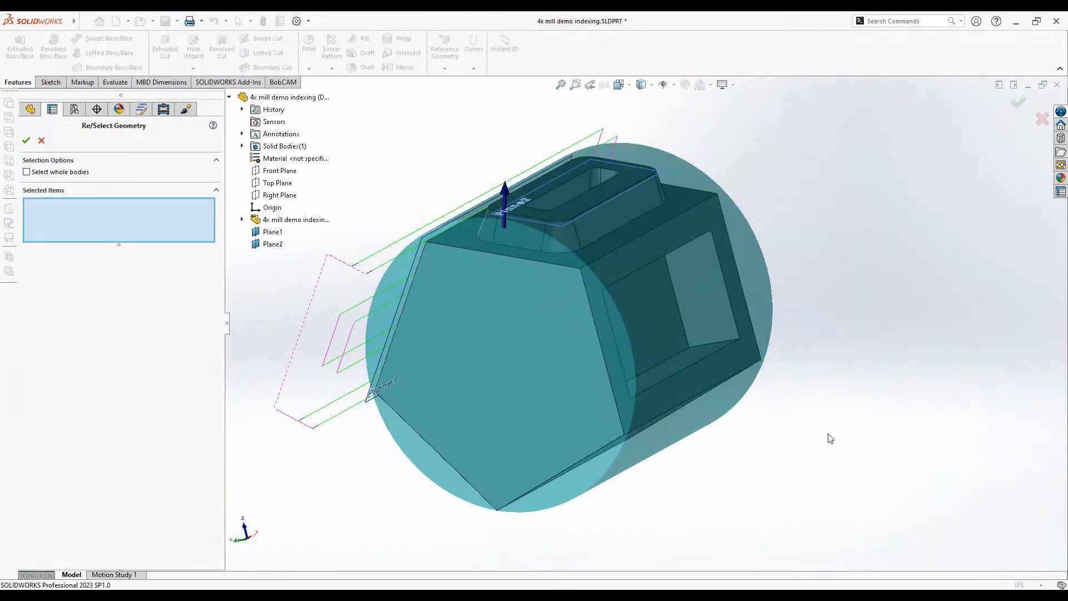
pyautogui.moveTo(847, 248); pyautogui.dragTo(835, 250, button='middle')
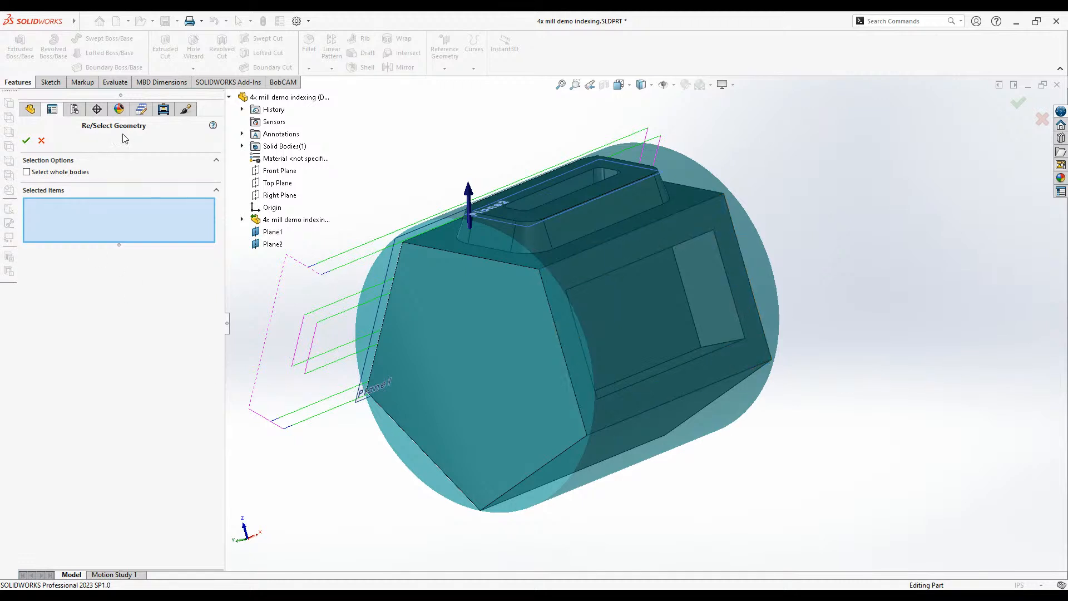
# - Select the whole part body as the machining geometry using whole-body selection, and start the boundary selection
pyautogui.click(120, 206)
pyautogui.click(33, 173)
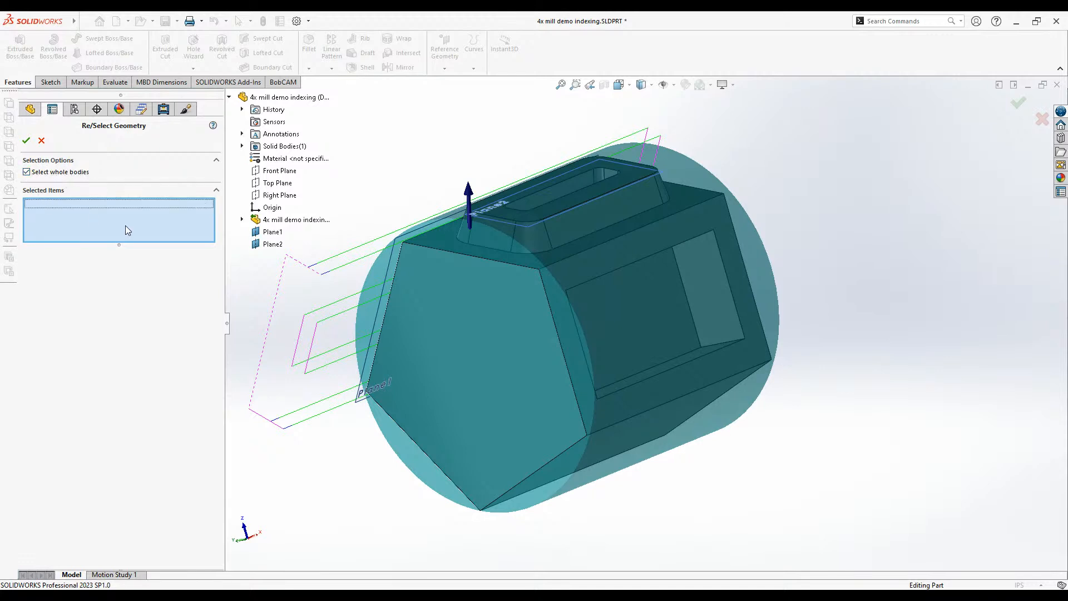
pyautogui.click(537, 301)
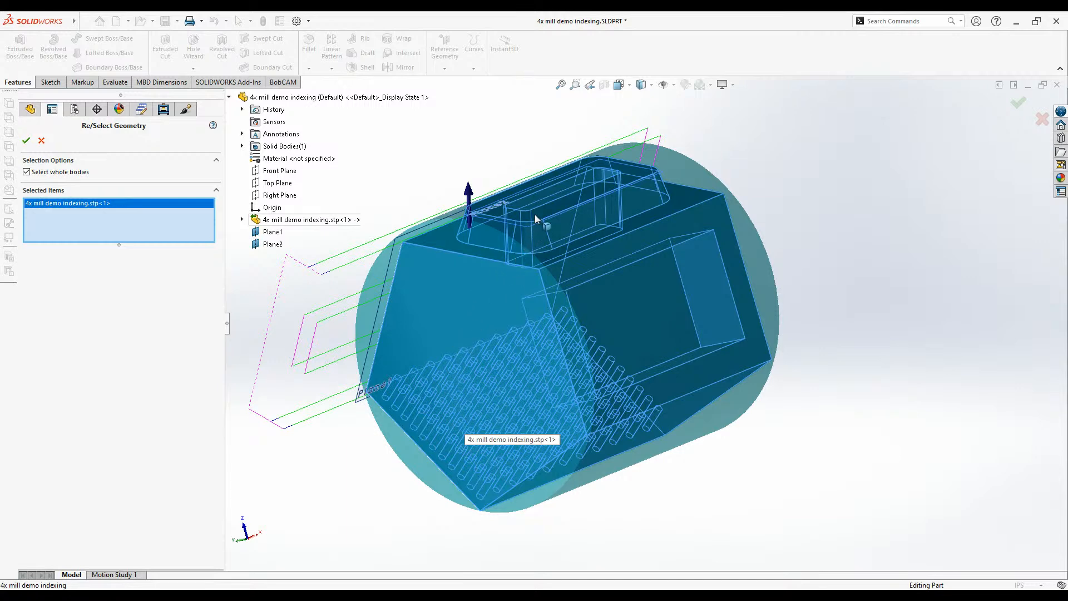
pyautogui.scroll(-3, 535, 215)
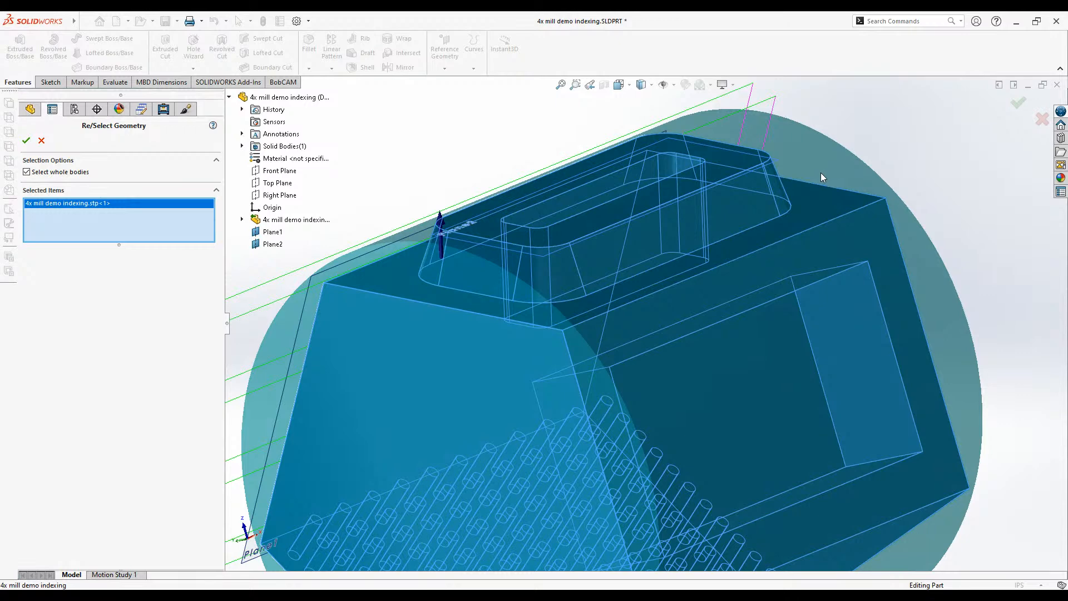
pyautogui.scroll(4, 811, 182)
pyautogui.moveTo(812, 181); pyautogui.dragTo(813, 202, button='middle')
pyautogui.scroll(-2, 652, 315)
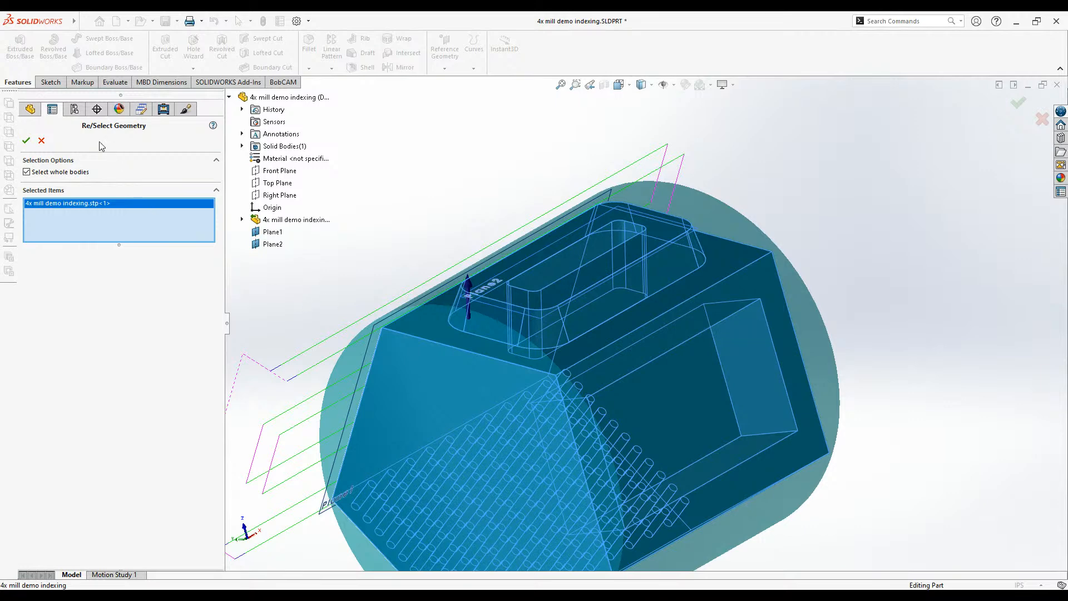
pyautogui.click(26, 142)
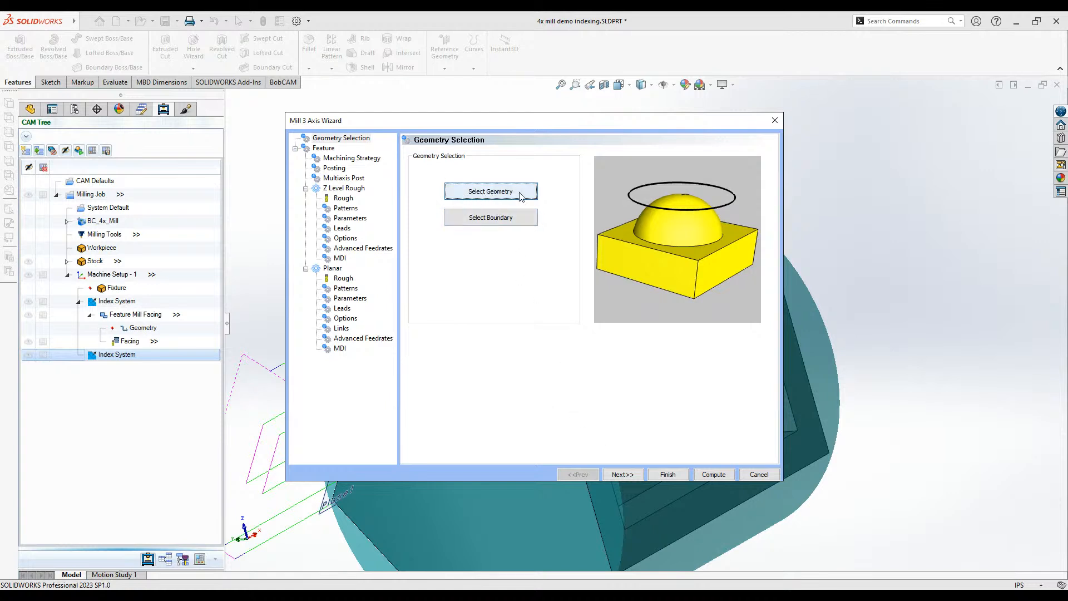
pyautogui.click(522, 225)
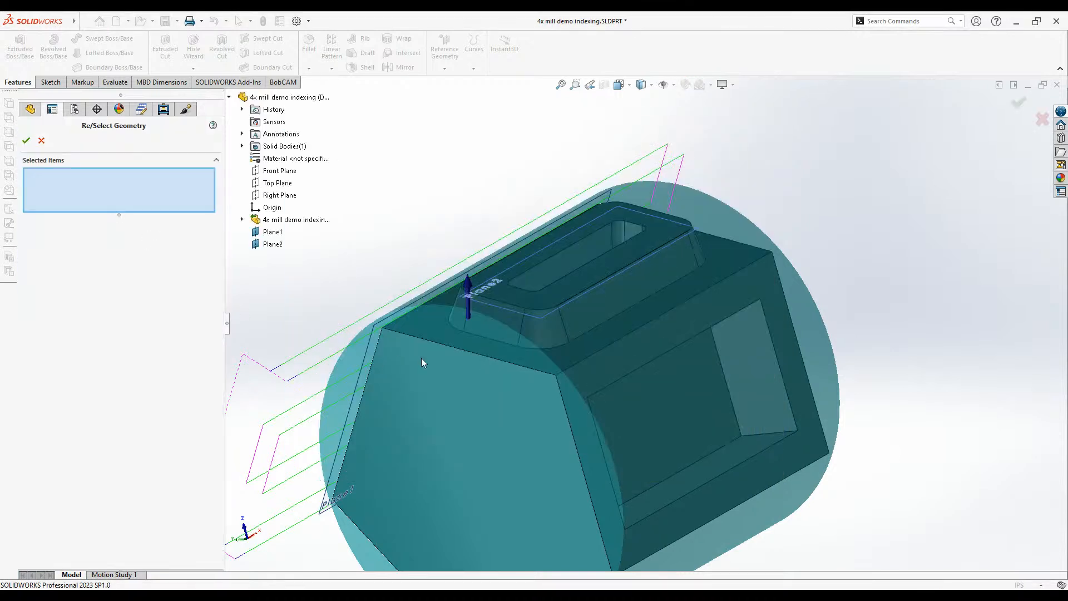
pyautogui.click(434, 342)
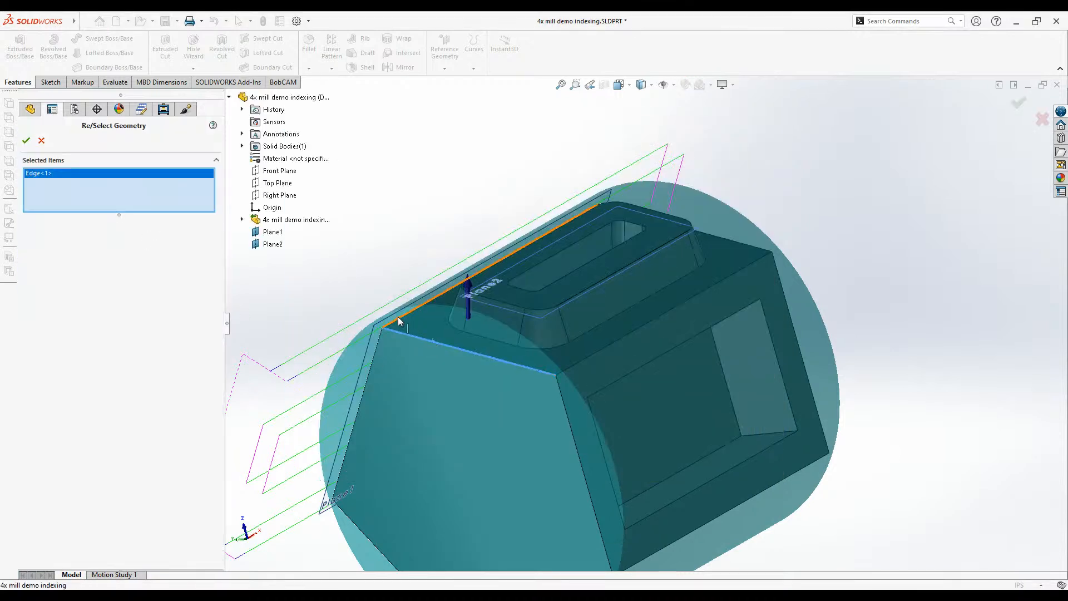
pyautogui.click(396, 320)
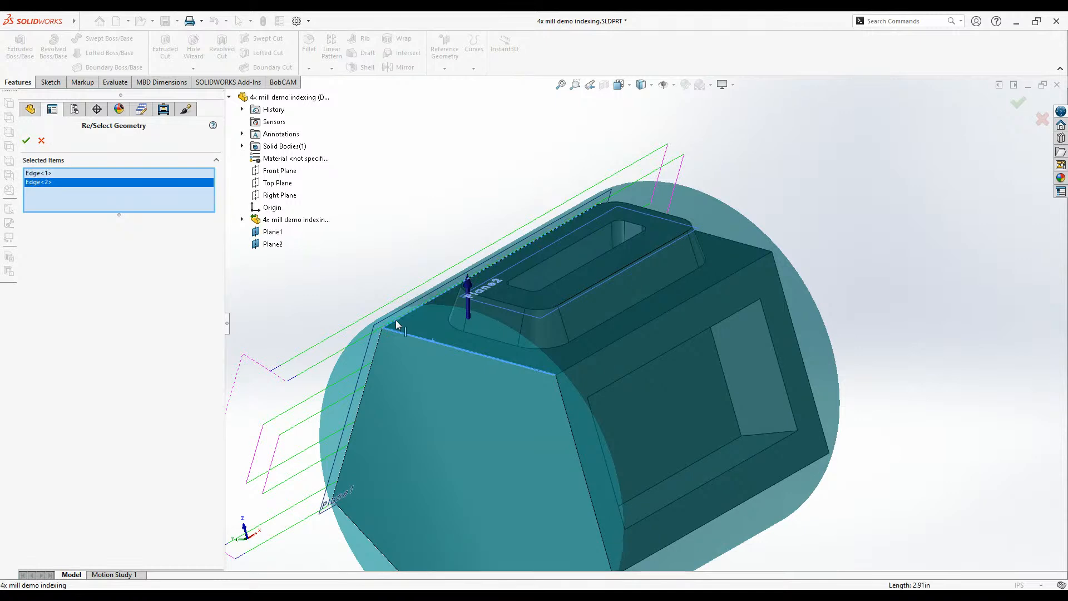
pyautogui.click(617, 338)
pyautogui.click(735, 245)
pyautogui.moveTo(644, 429); pyautogui.dragTo(704, 394, button='middle')
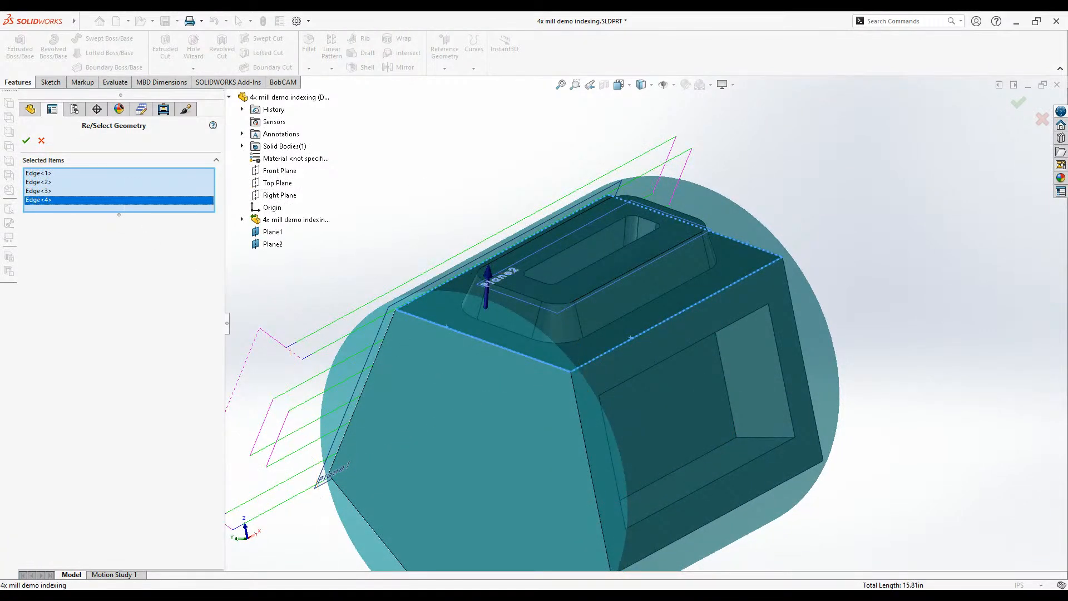
pyautogui.click(127, 194)
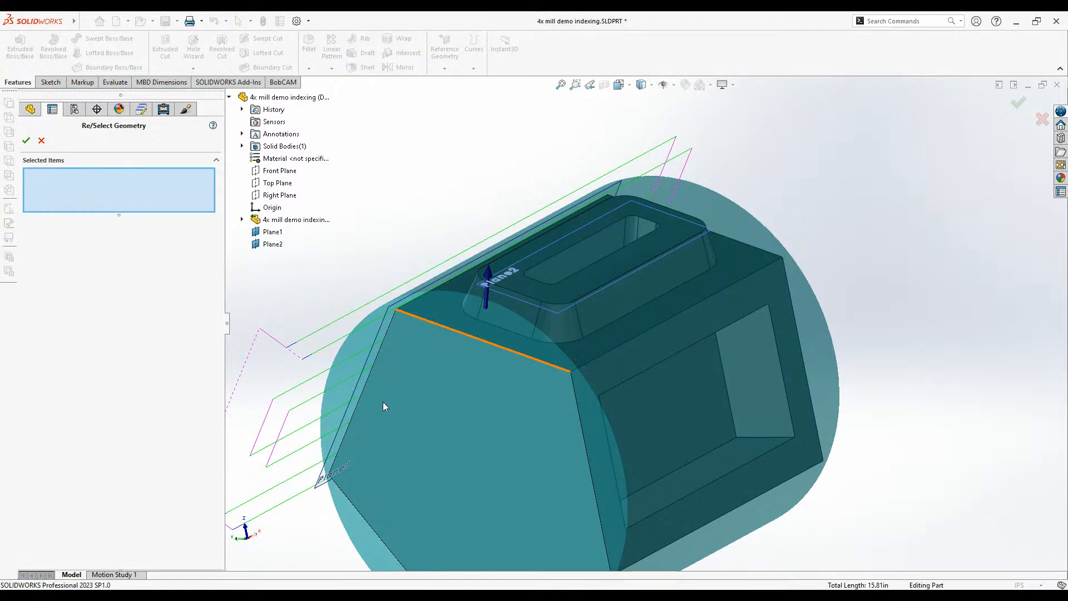
# - Select the outer edge loop of the flat face around the raised boss as the machining boundary and continue to the feature parameters
pyautogui.click(535, 363)
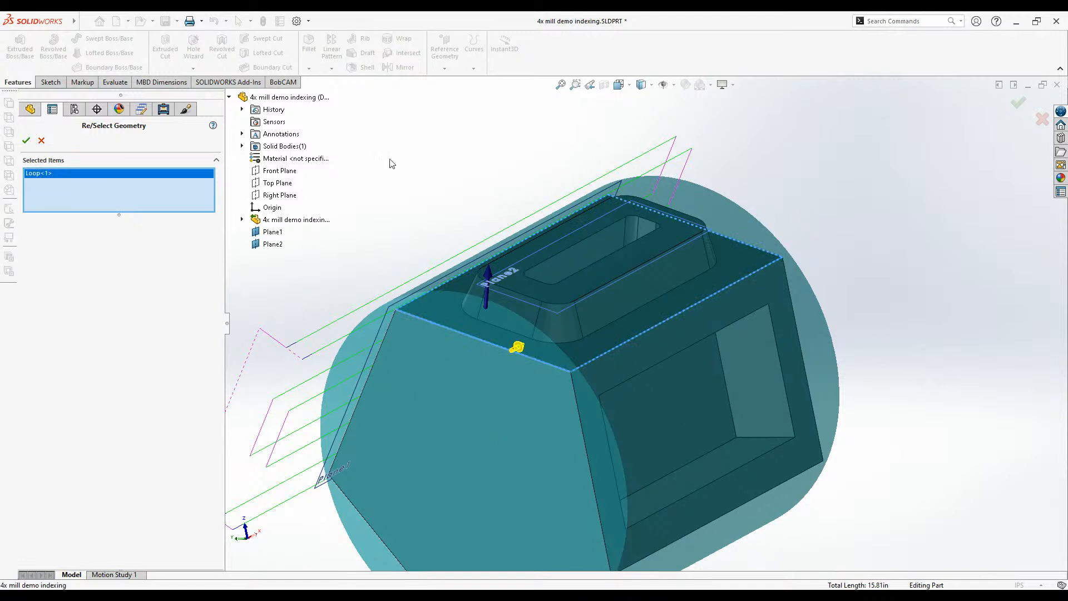
pyautogui.click(26, 141)
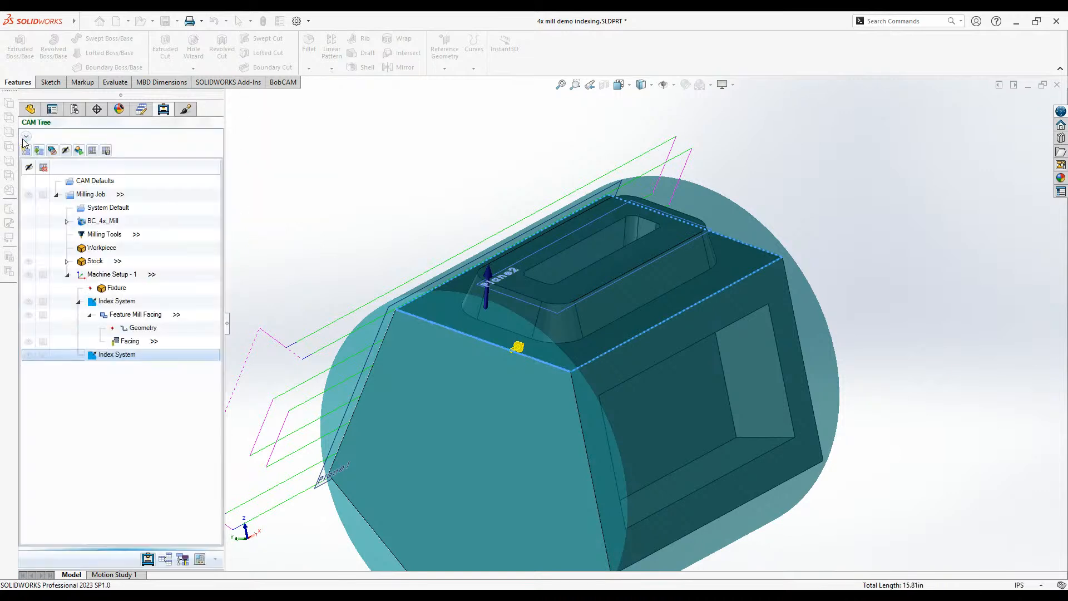
pyautogui.click(614, 475)
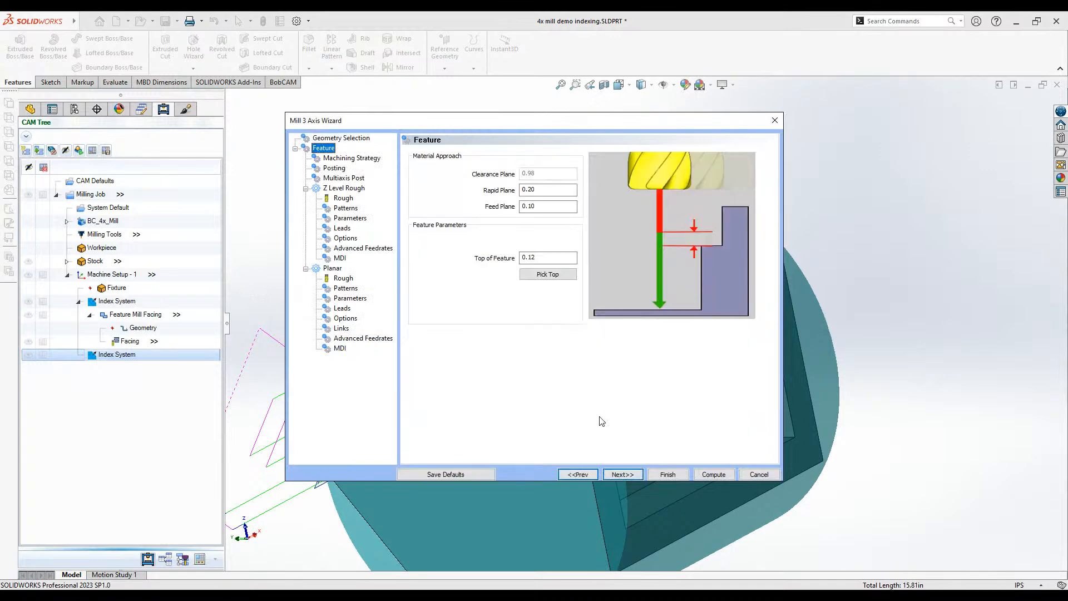
# - Pick the raised boss's top edge as the top of feature and continue to the machining strategy
pyautogui.click(548, 274)
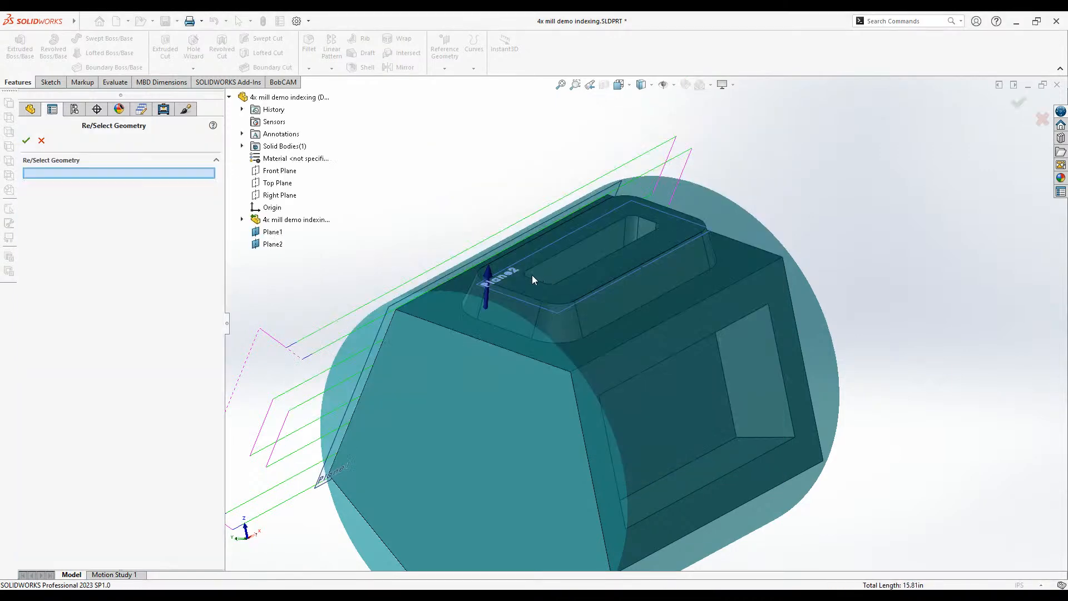
pyautogui.click(489, 292)
pyautogui.moveTo(596, 366); pyautogui.dragTo(603, 318, button='middle')
pyautogui.click(26, 141)
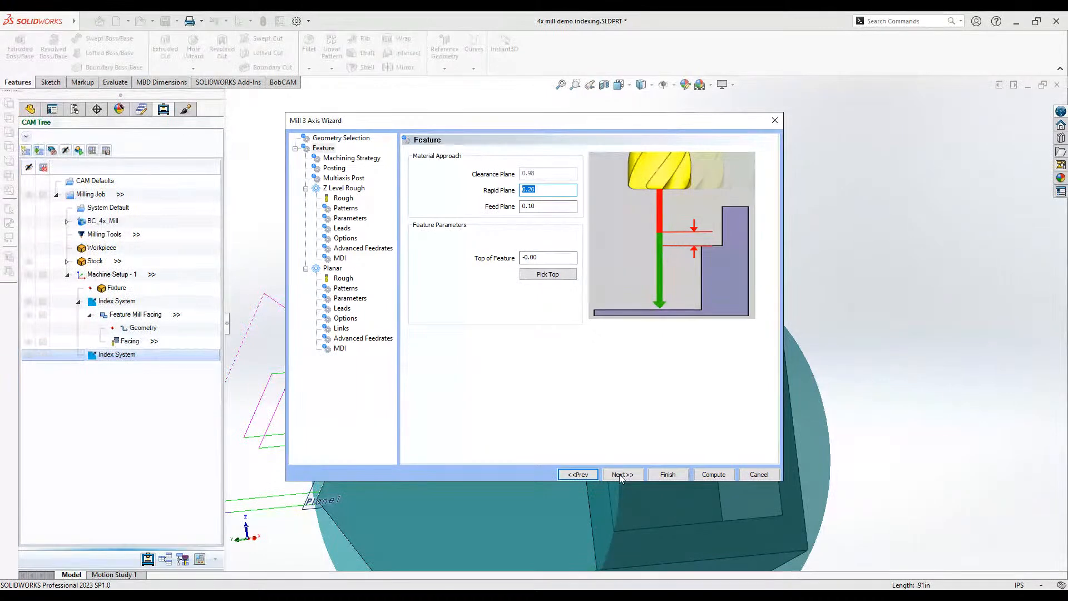
pyautogui.click(621, 475)
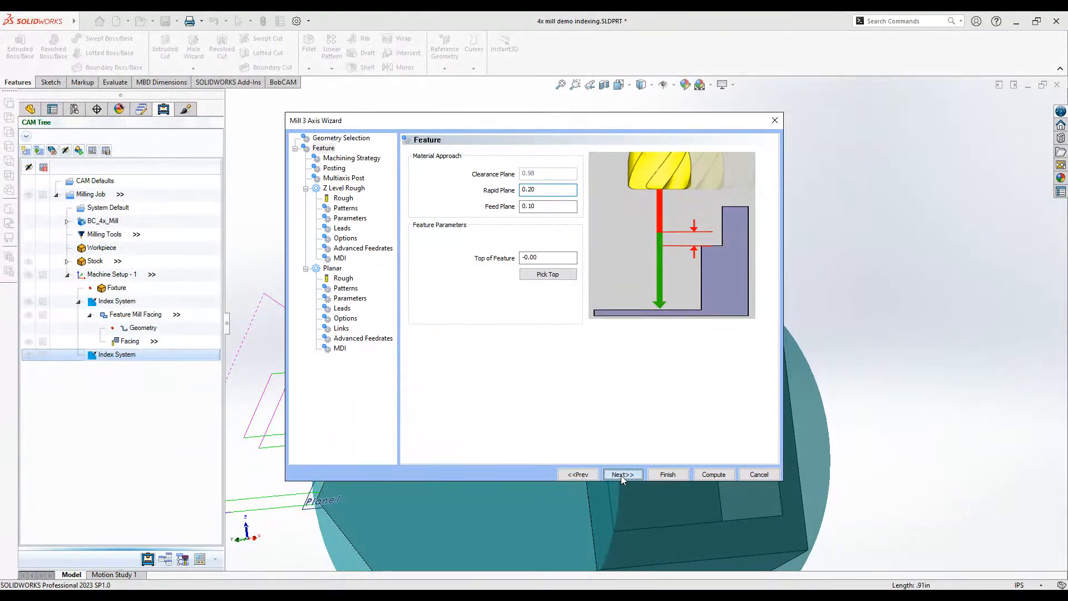
# - Compare the previews of the available 3-axis operations, including Z Level Rough, Z Level Finish, Planar, Spiral, Radial, 3 Axis Plunge Rough and Advanced Rough
pyautogui.scroll(-2, 513, 251)
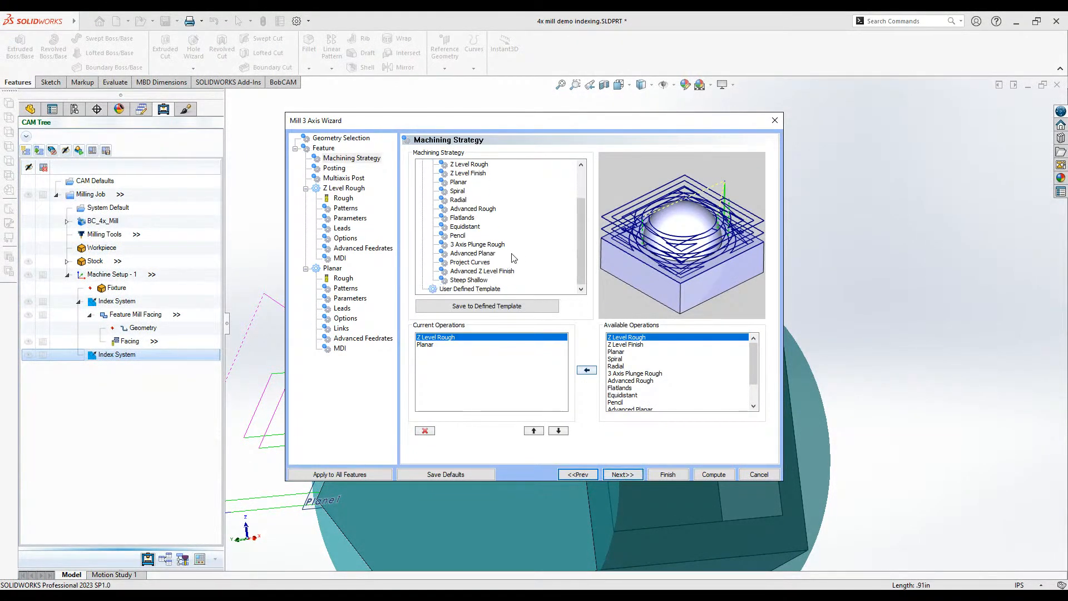
pyautogui.scroll(-2, 674, 368)
pyautogui.scroll(2, 673, 368)
pyautogui.click(640, 344)
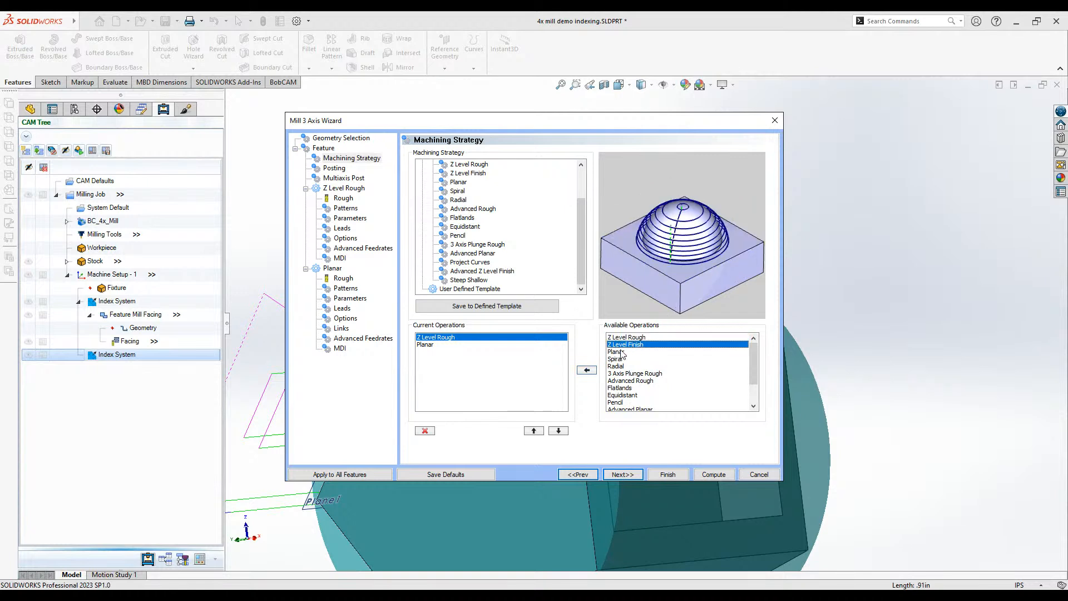
pyautogui.click(625, 353)
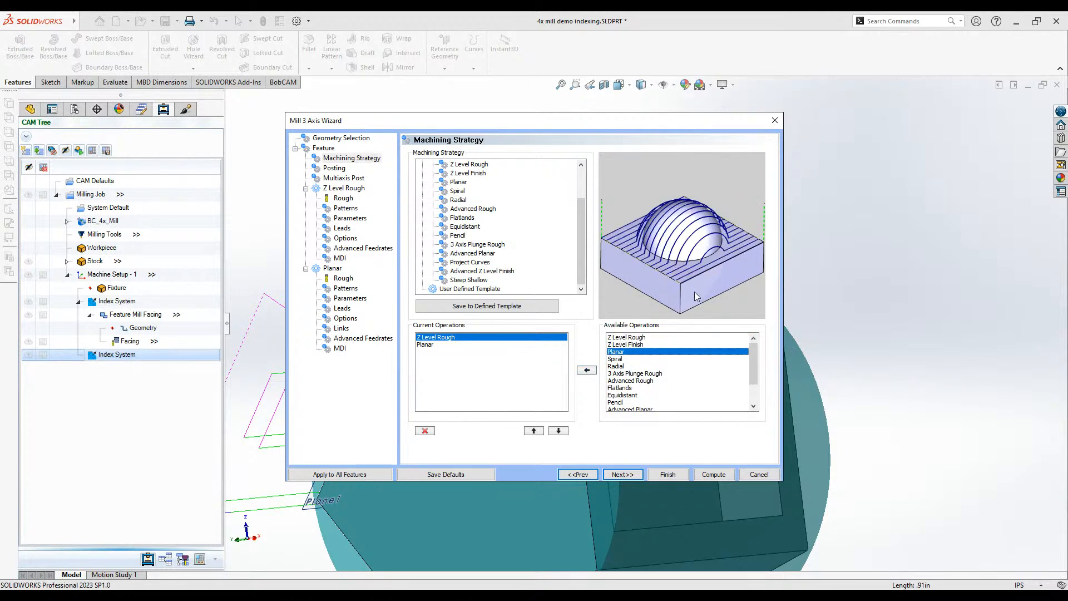
pyautogui.click(624, 359)
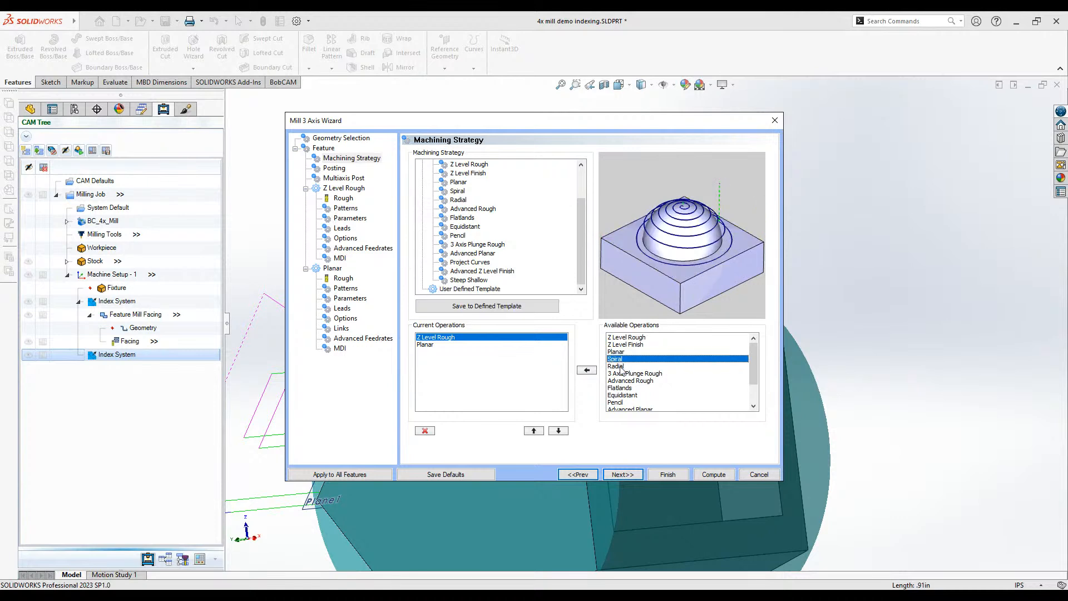
pyautogui.click(620, 367)
pyautogui.click(640, 374)
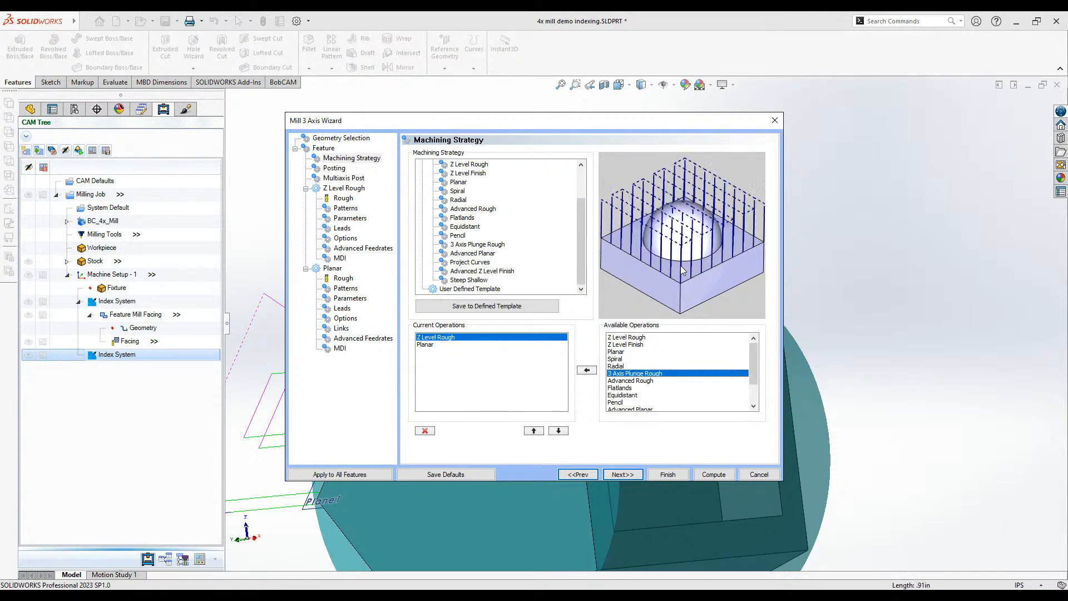
pyautogui.scroll(-2, 674, 336)
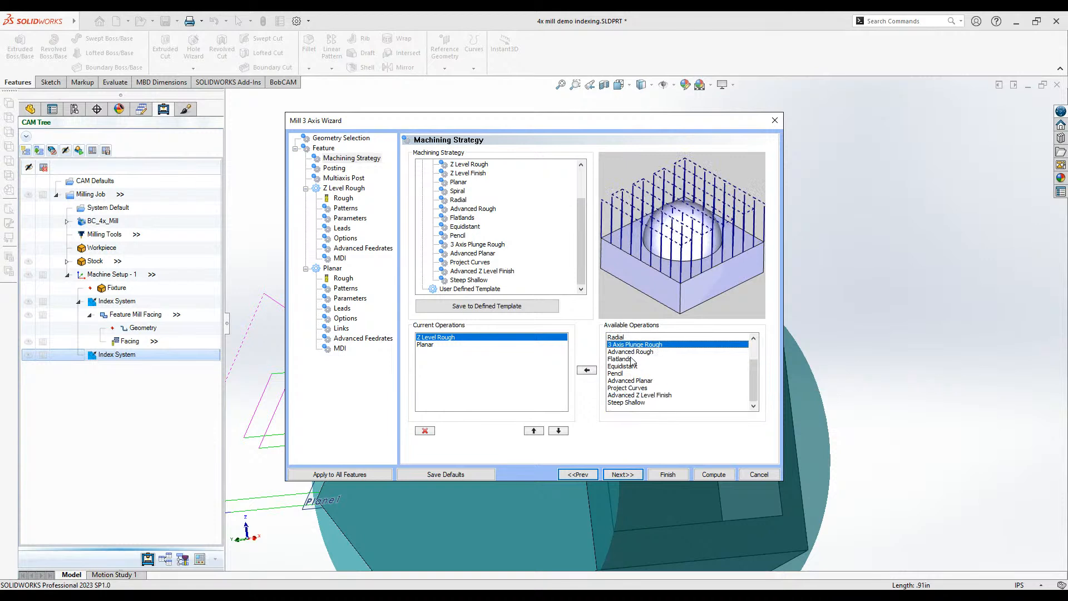
pyautogui.scroll(2, 632, 401)
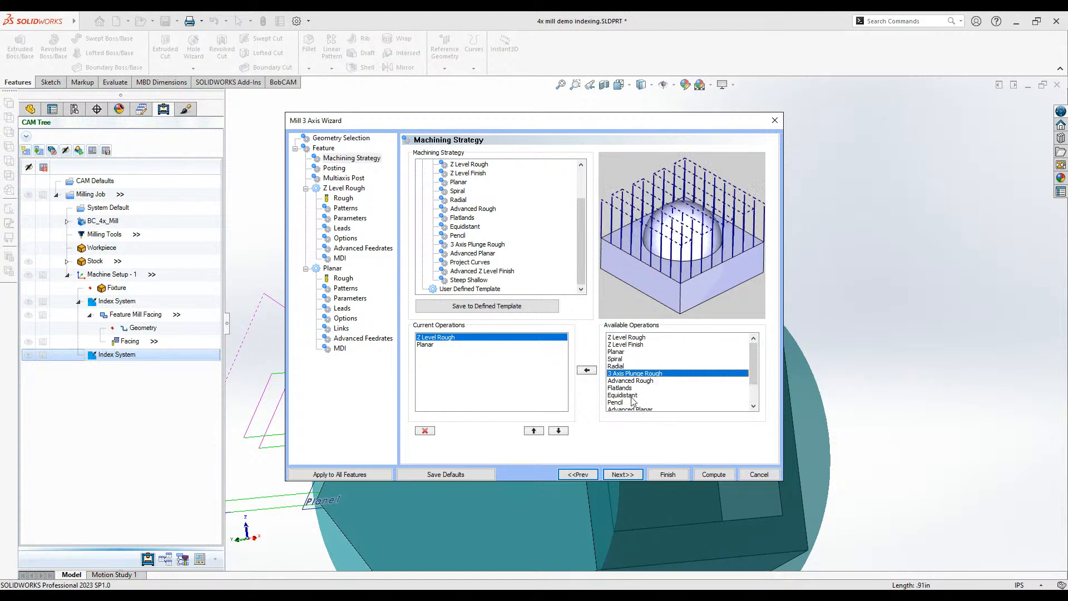
pyautogui.click(645, 337)
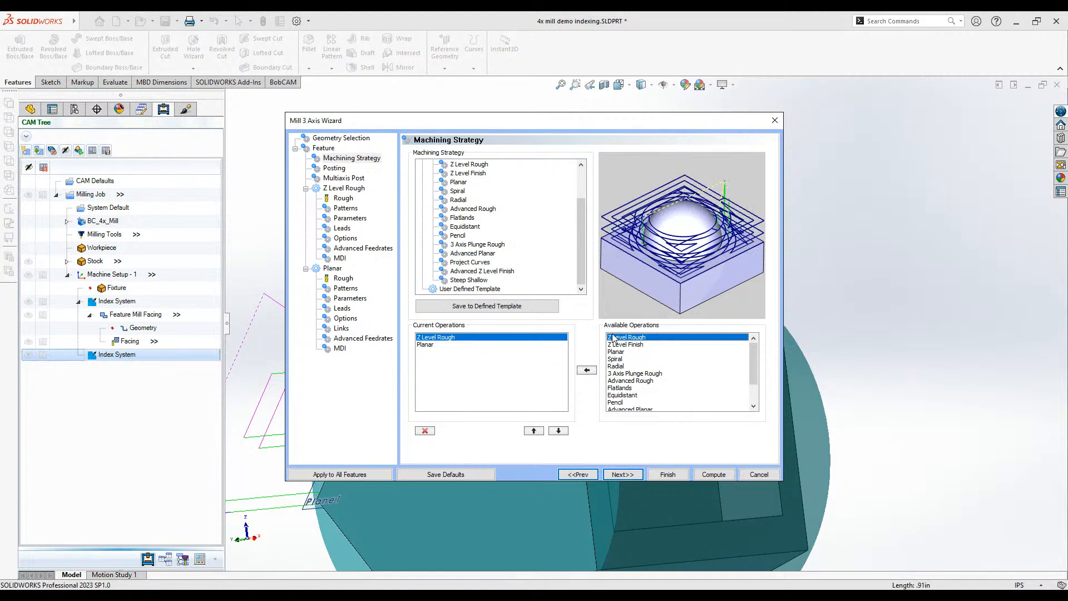
pyautogui.scroll(-1, 632, 390)
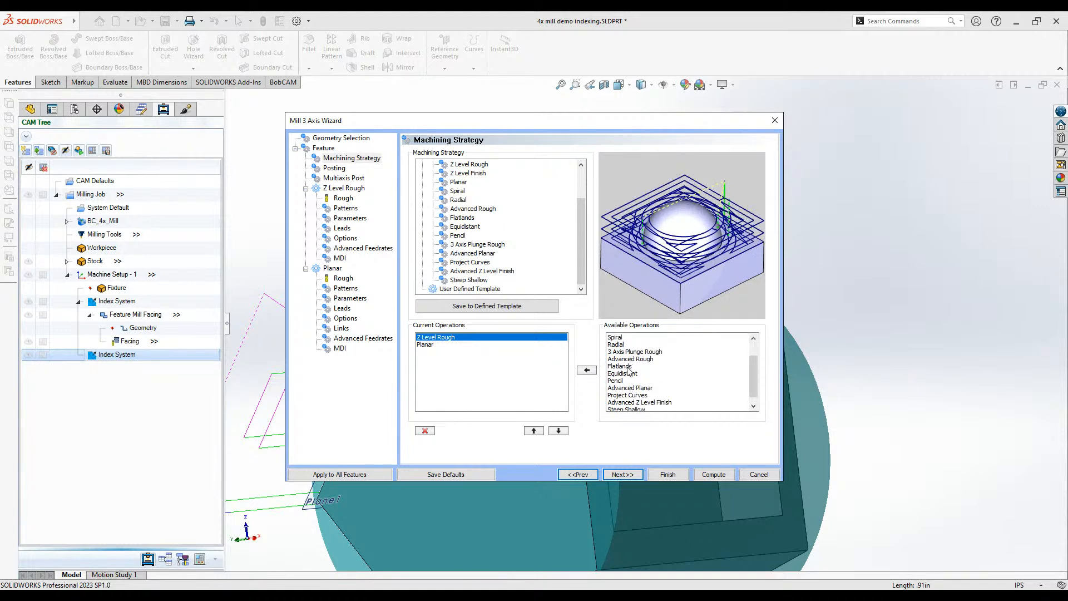
pyautogui.click(650, 360)
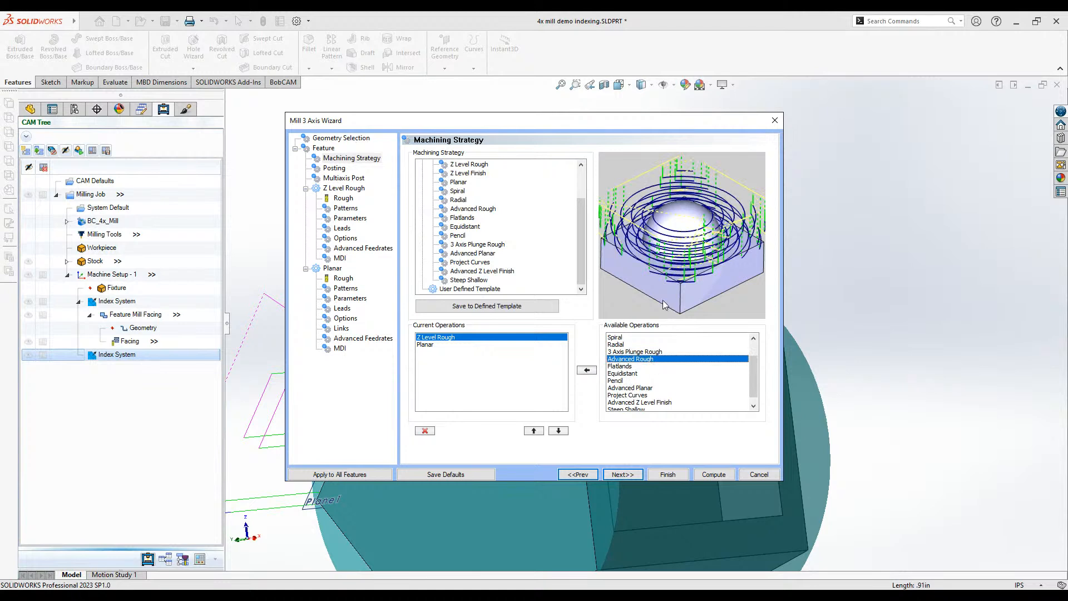
pyautogui.scroll(1, 640, 371)
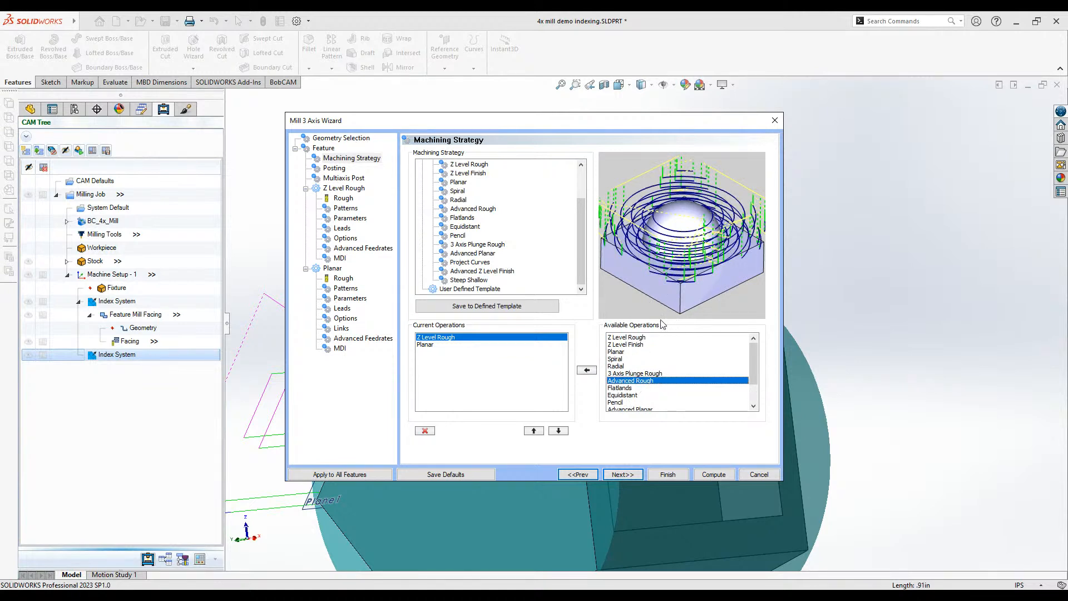
pyautogui.click(639, 338)
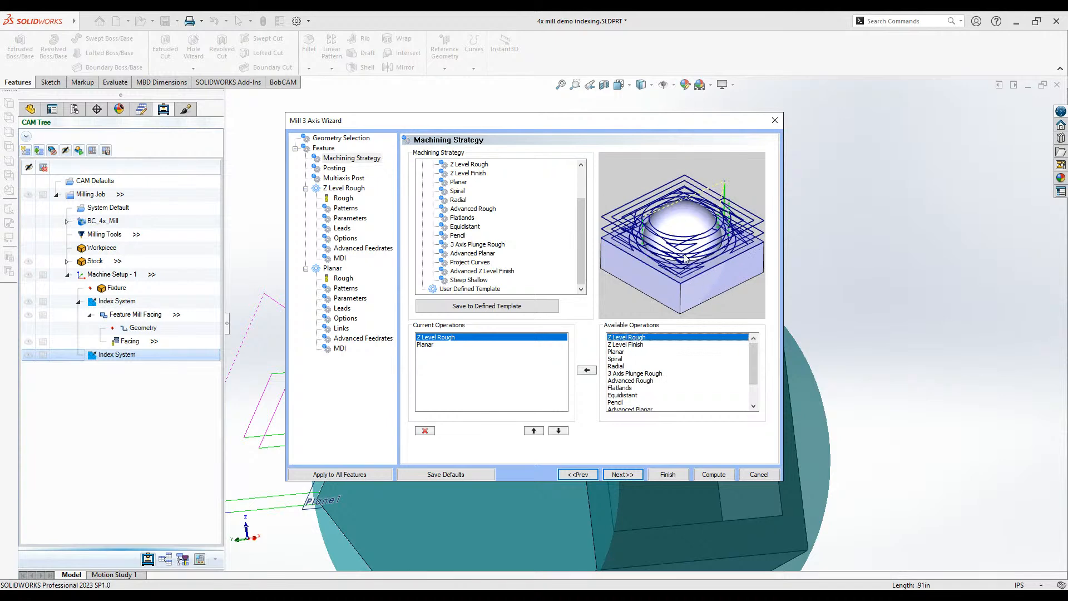
pyautogui.scroll(-1, 654, 356)
pyautogui.scroll(-1, 654, 359)
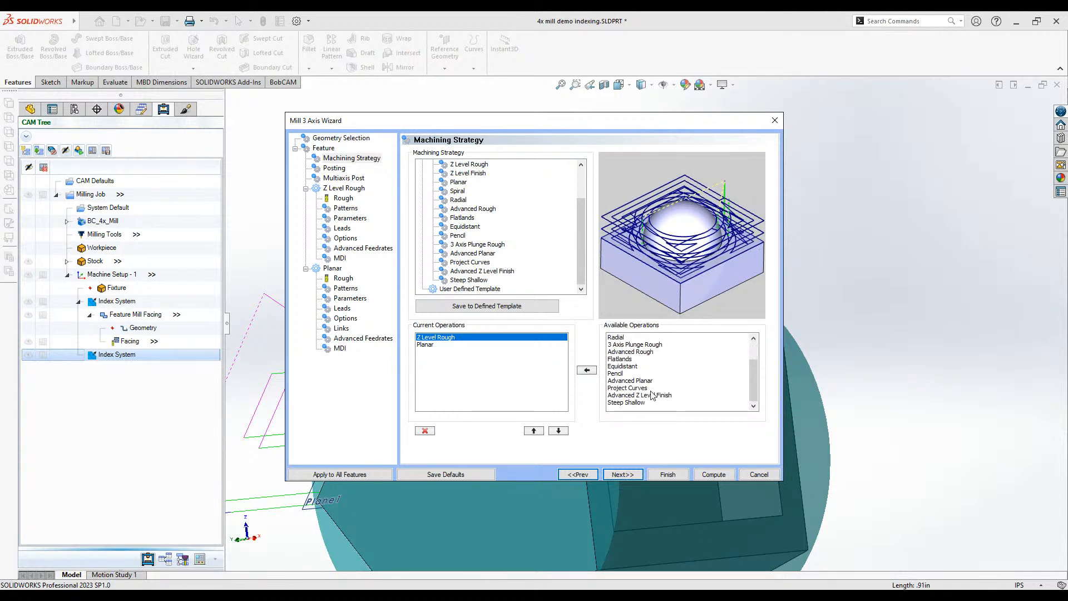
# - Choose Advanced Rough as the machining strategy, replacing the default Z Level Rough and Planar operations
pyautogui.click(646, 357)
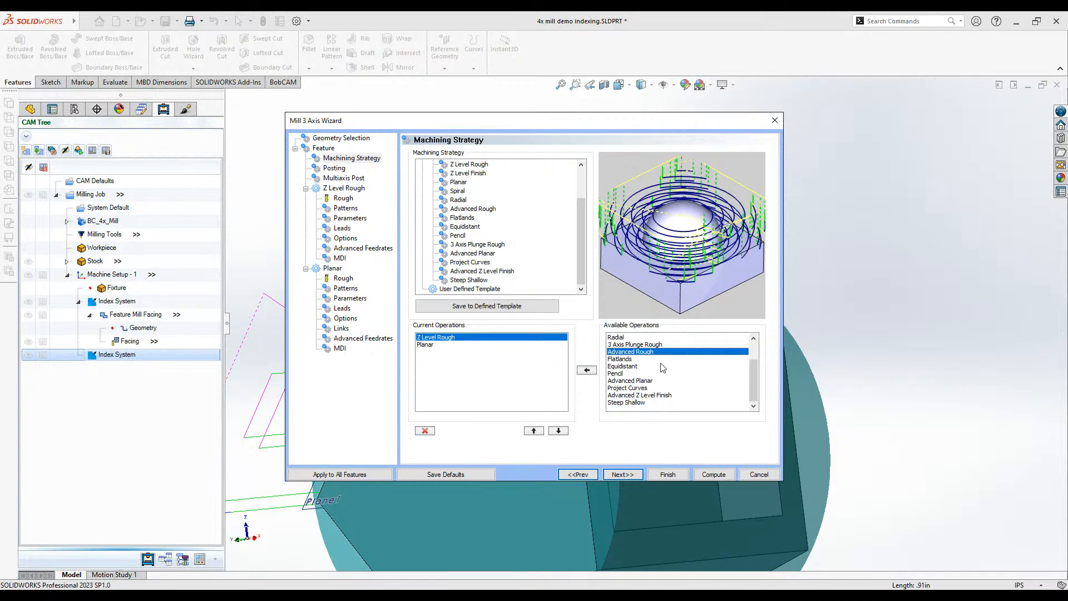
pyautogui.click(466, 218)
pyautogui.click(470, 209)
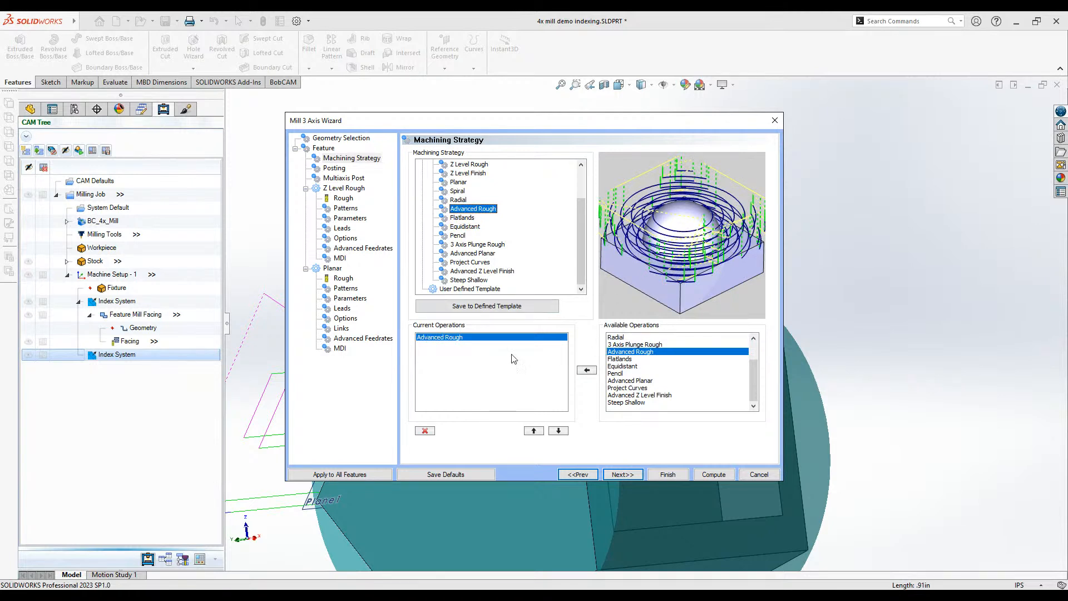
# - Preview the Advanced Z Level Finish and Steep Shallow operations and add Steep Shallow after Advanced Rough in the machining strategy
pyautogui.click(471, 344)
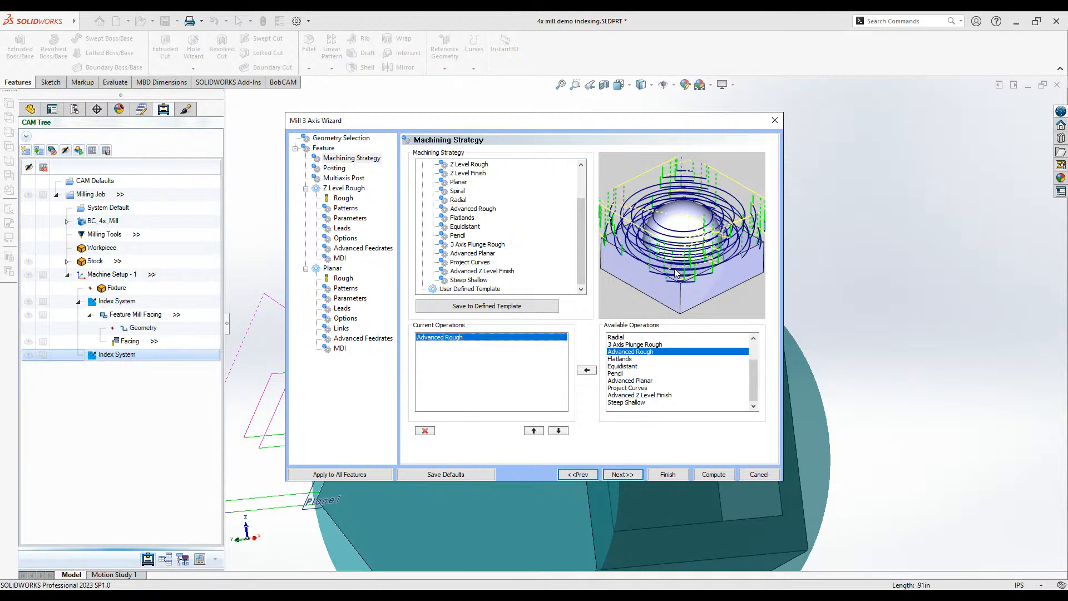
pyautogui.moveTo(596, 121); pyautogui.dragTo(465, 119)
pyautogui.click(545, 392)
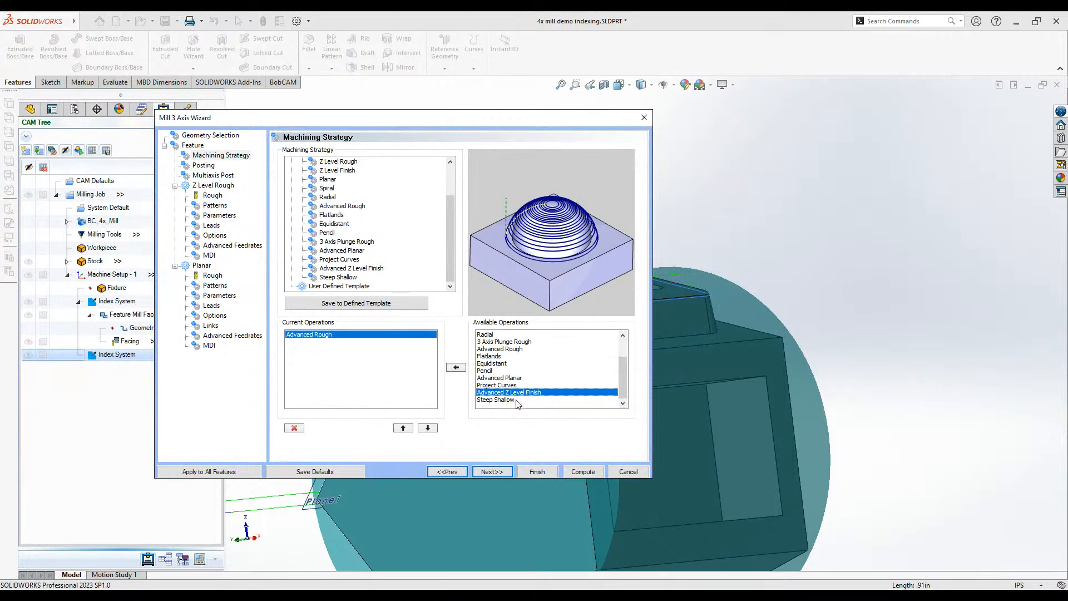
pyautogui.click(749, 330)
pyautogui.click(505, 399)
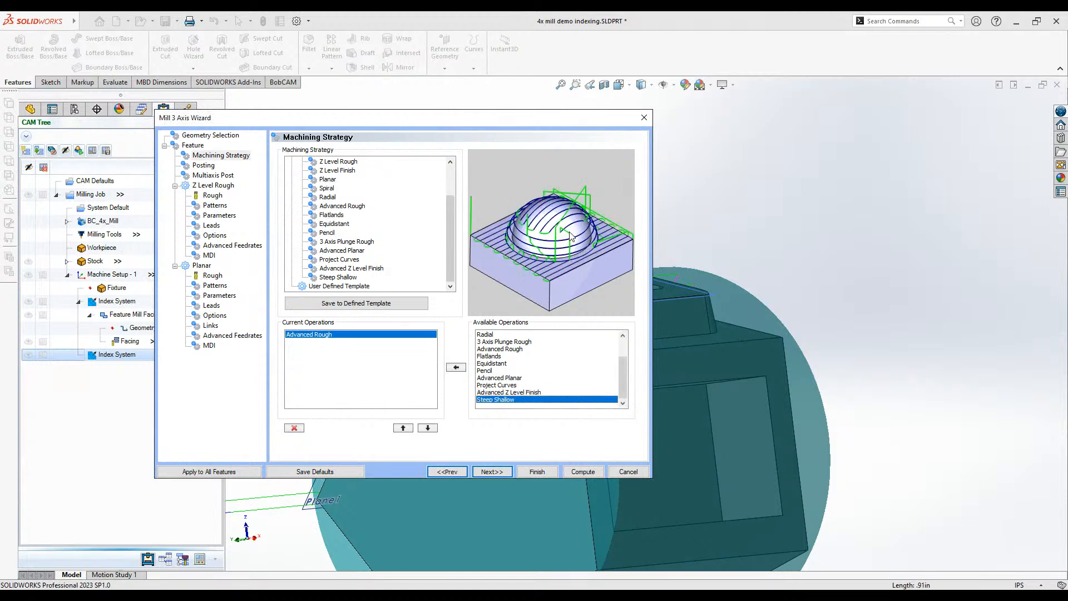
pyautogui.click(456, 368)
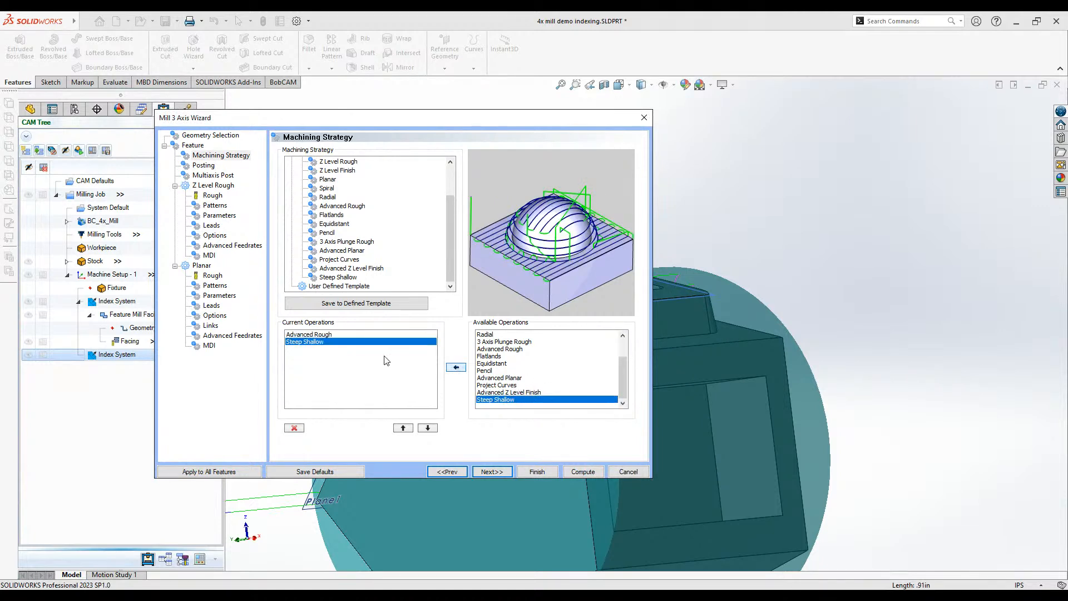
# - Compare the previews of Flatlands, Equidistant, Pencil, Project Curves and Advanced Planar with the chosen Advanced Rough and Steep Shallow operations
pyautogui.click(495, 356)
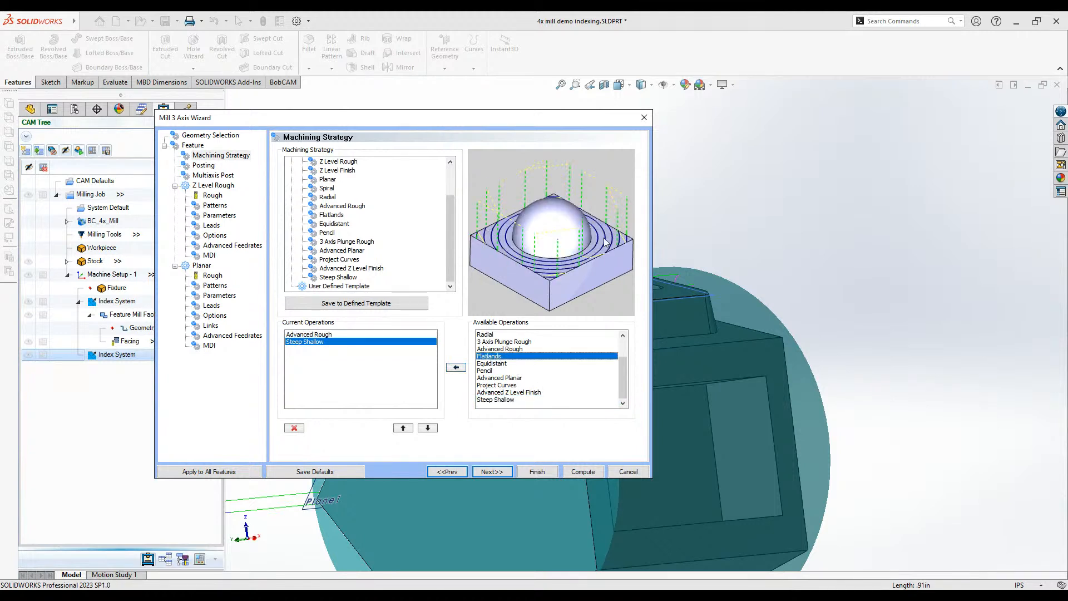
pyautogui.click(499, 364)
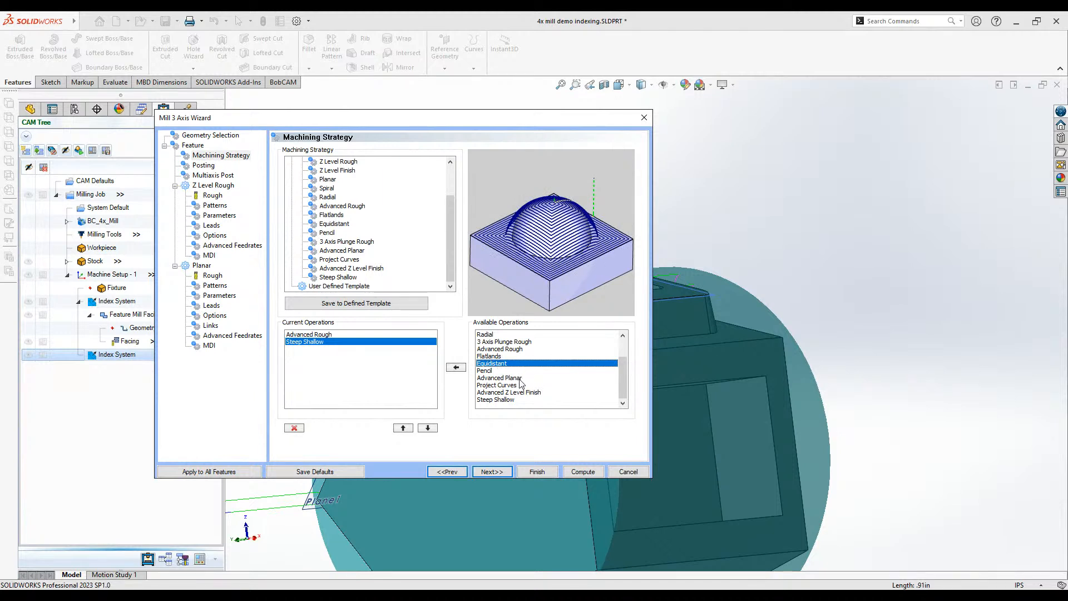
pyautogui.click(485, 371)
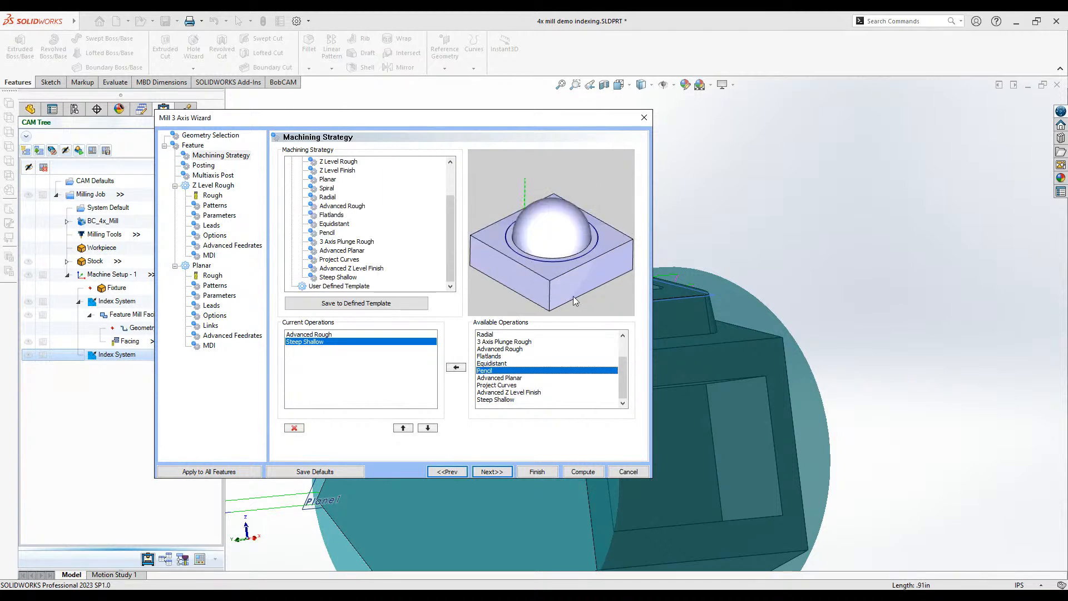
pyautogui.click(509, 385)
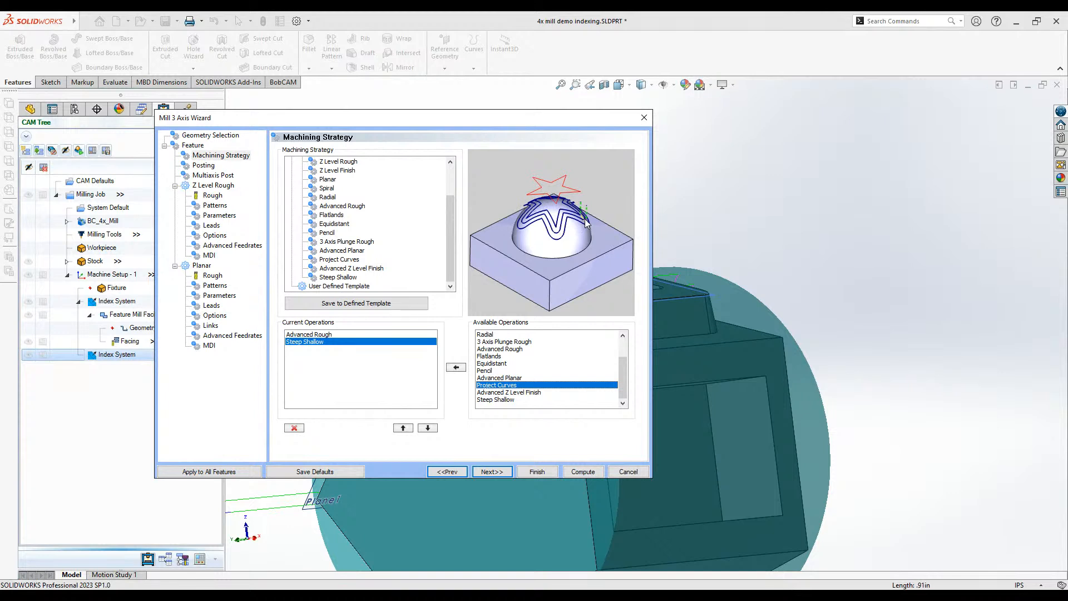
pyautogui.click(512, 379)
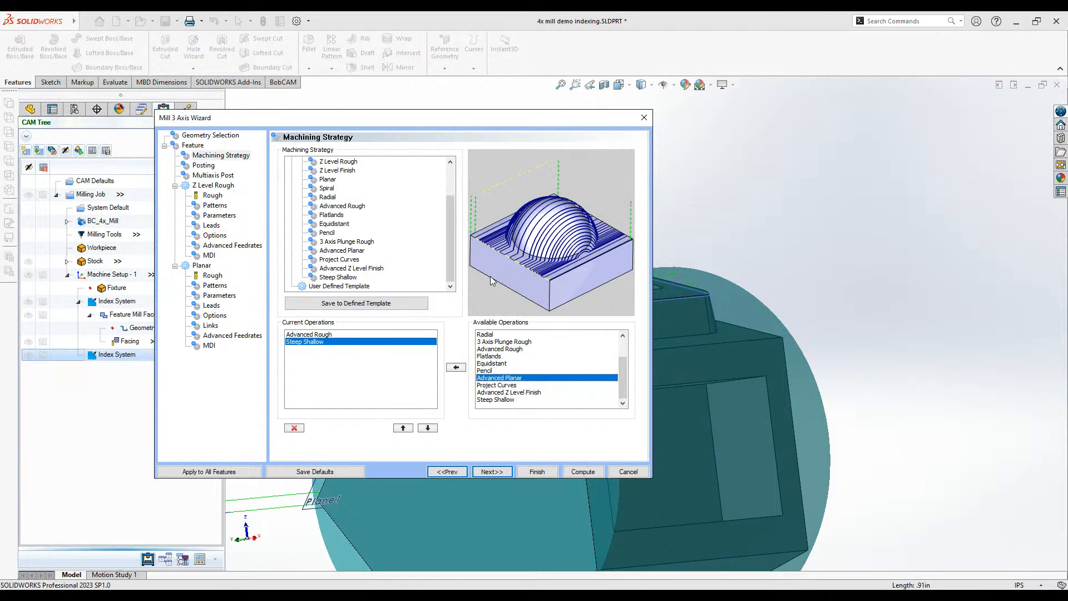
pyautogui.click(362, 342)
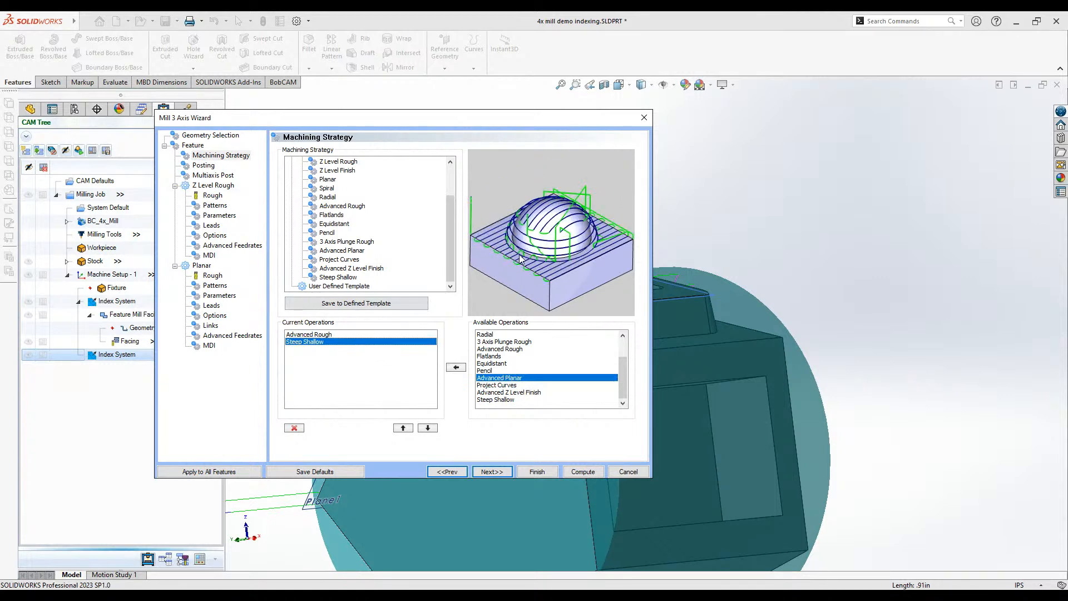
pyautogui.click(322, 336)
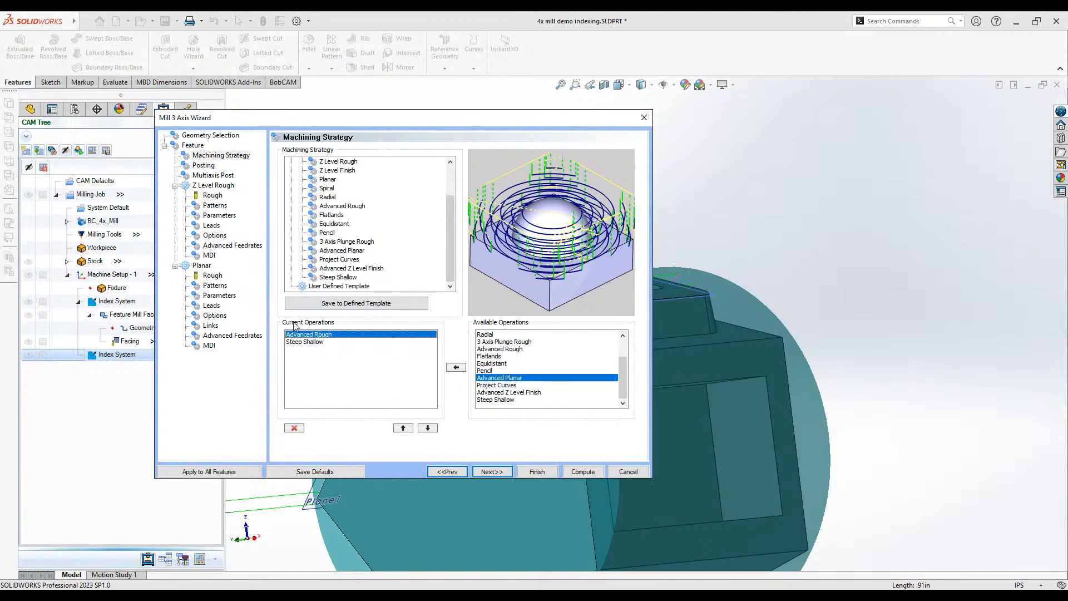
pyautogui.click(336, 342)
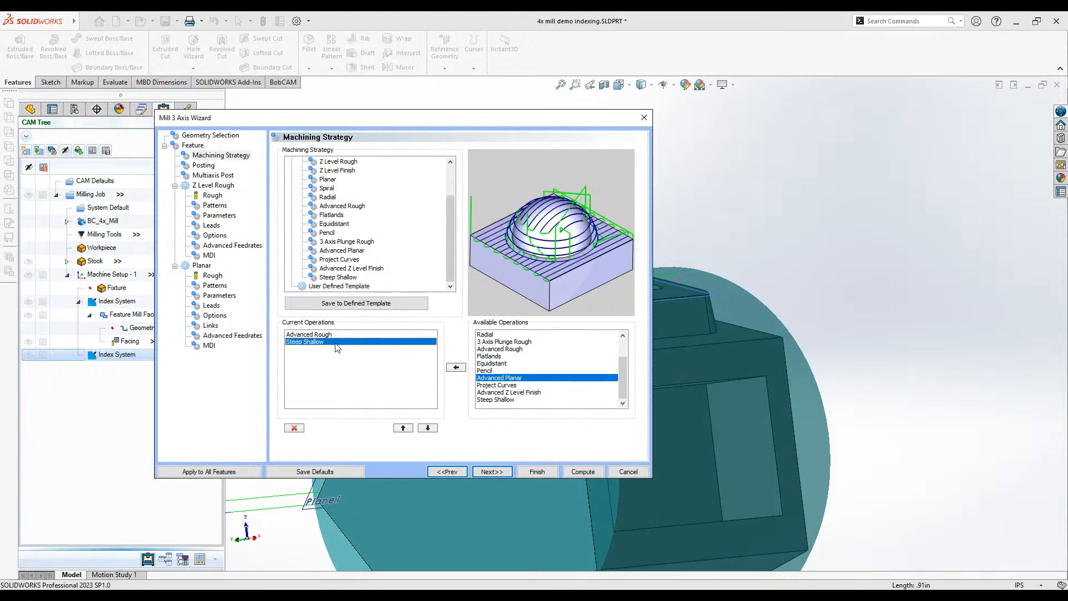
# - Accept the posting and multiaxis post settings and assign the 1/2 flat rough endmill from the tool library to Advanced Rough
pyautogui.click(508, 473)
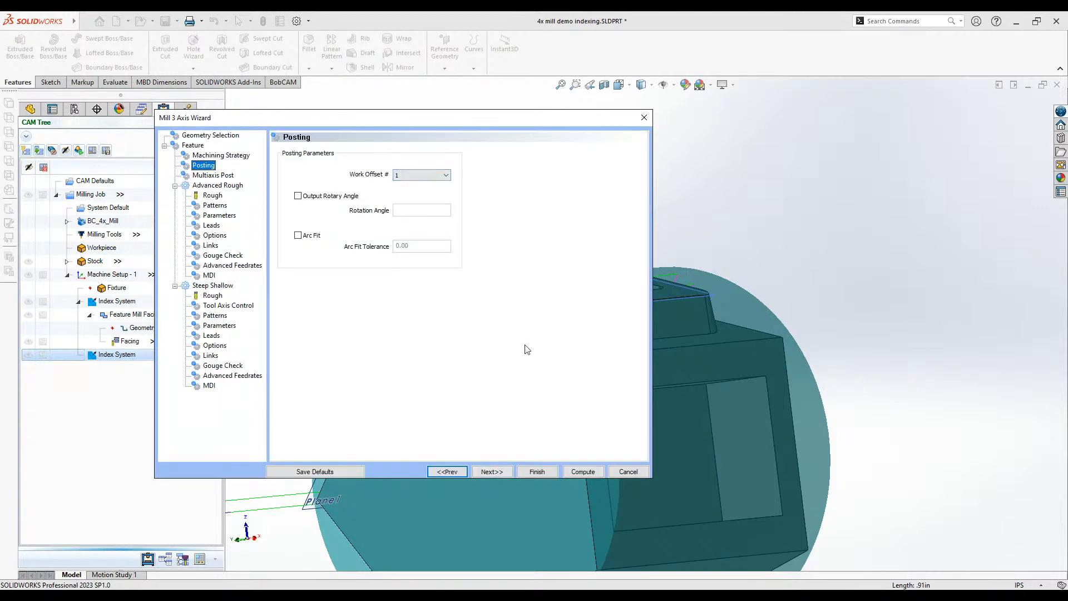
pyautogui.click(502, 471)
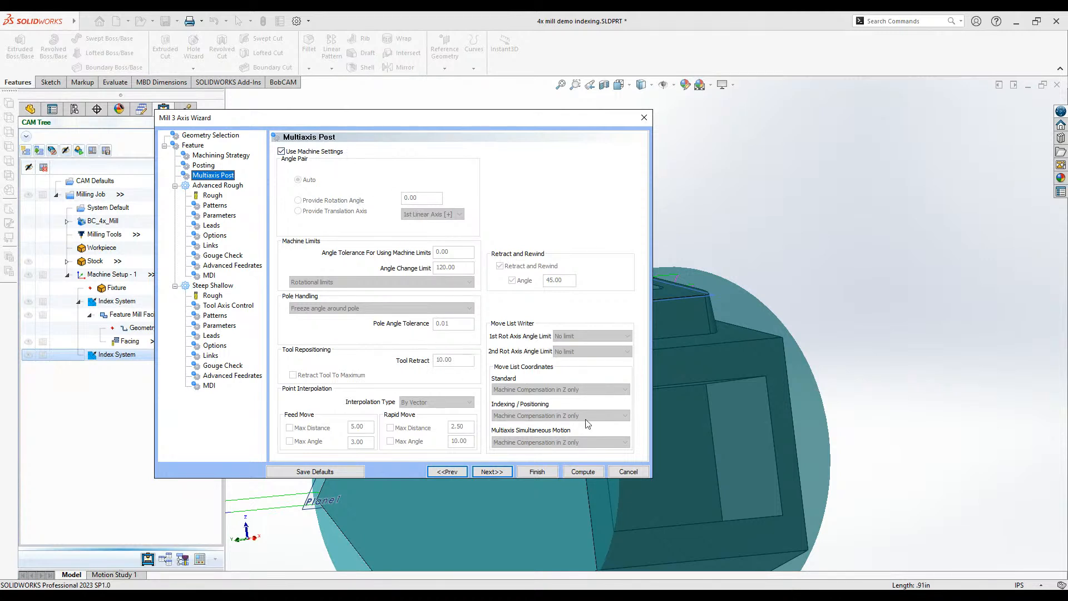
pyautogui.click(496, 472)
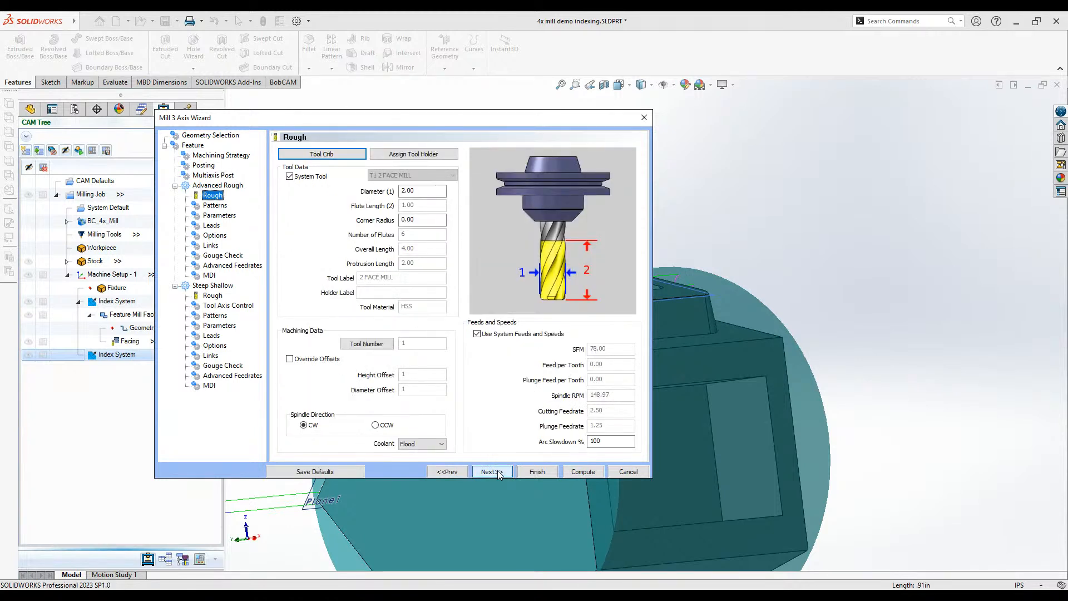
pyautogui.click(347, 158)
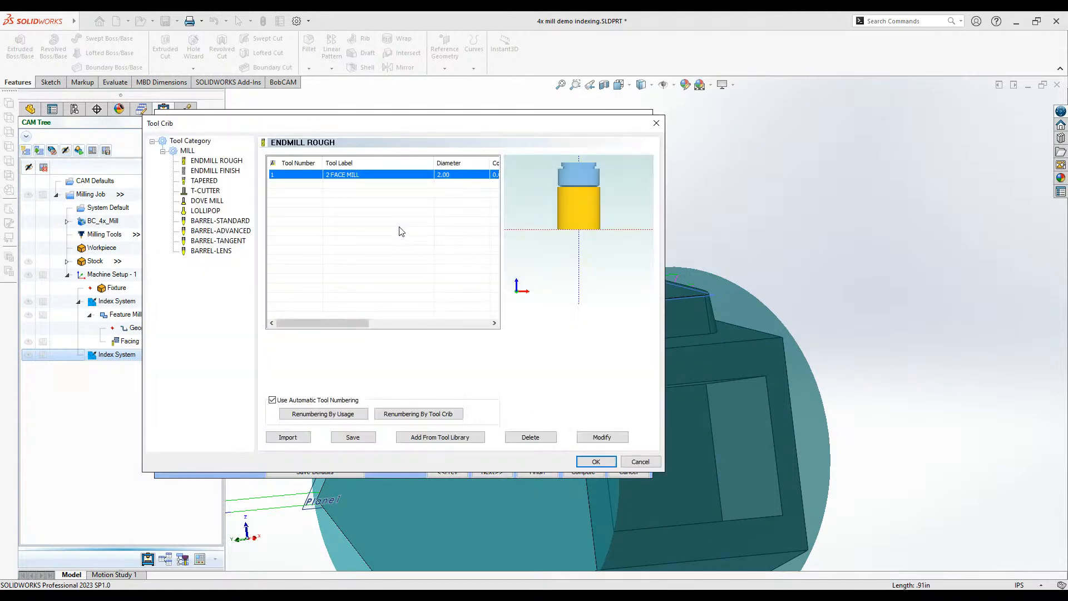
pyautogui.click(446, 440)
pyautogui.click(596, 462)
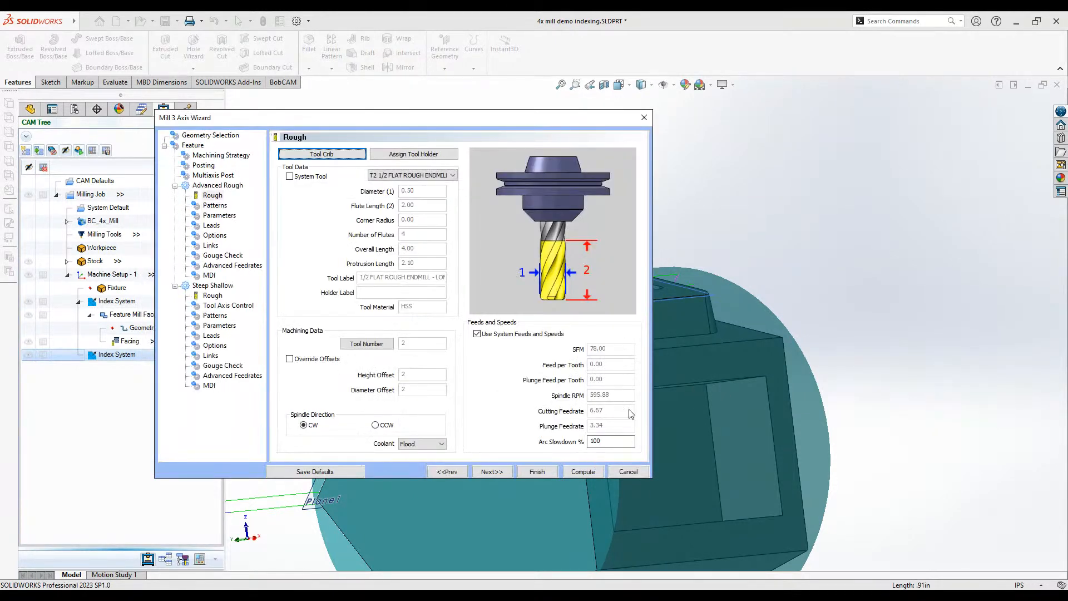
pyautogui.click(492, 471)
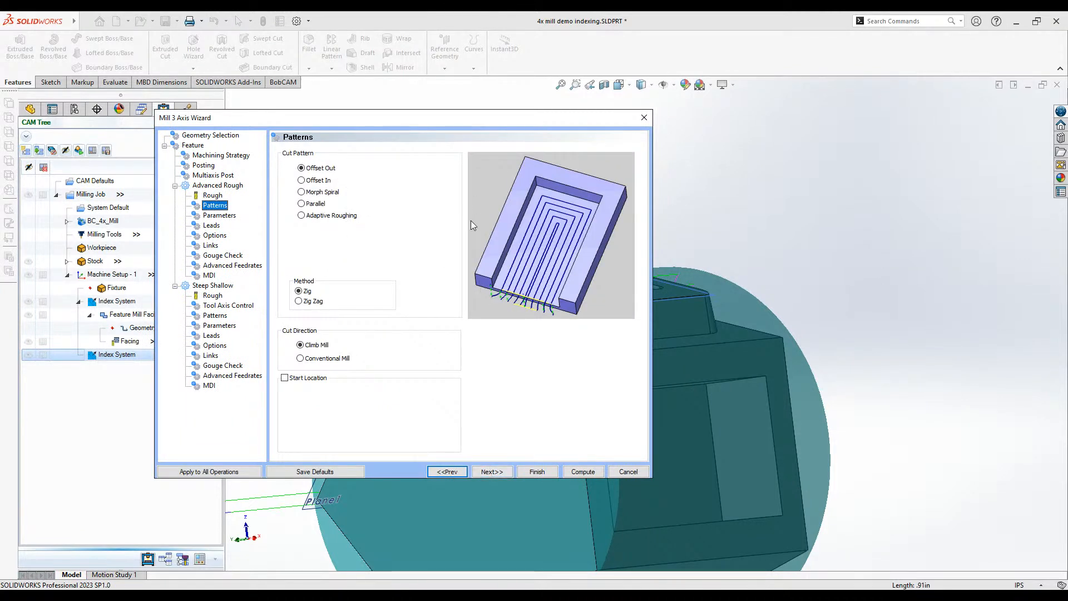
# - Compare the Parallel, Offset In and Morph Spiral cut patterns, and choose Adaptive Roughing for Advanced Rough
pyautogui.click(342, 219)
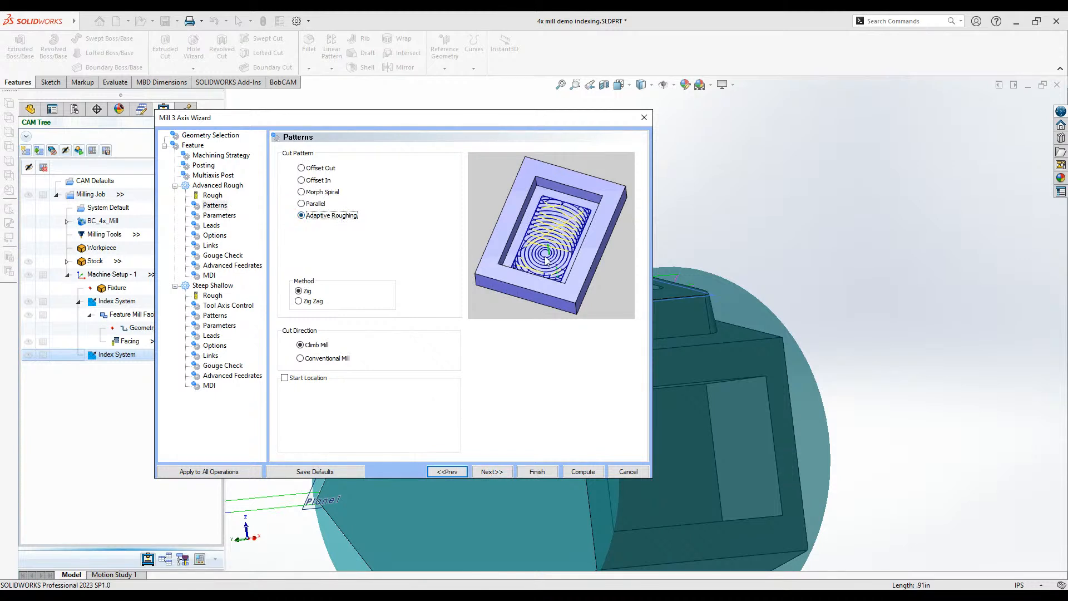
pyautogui.click(303, 205)
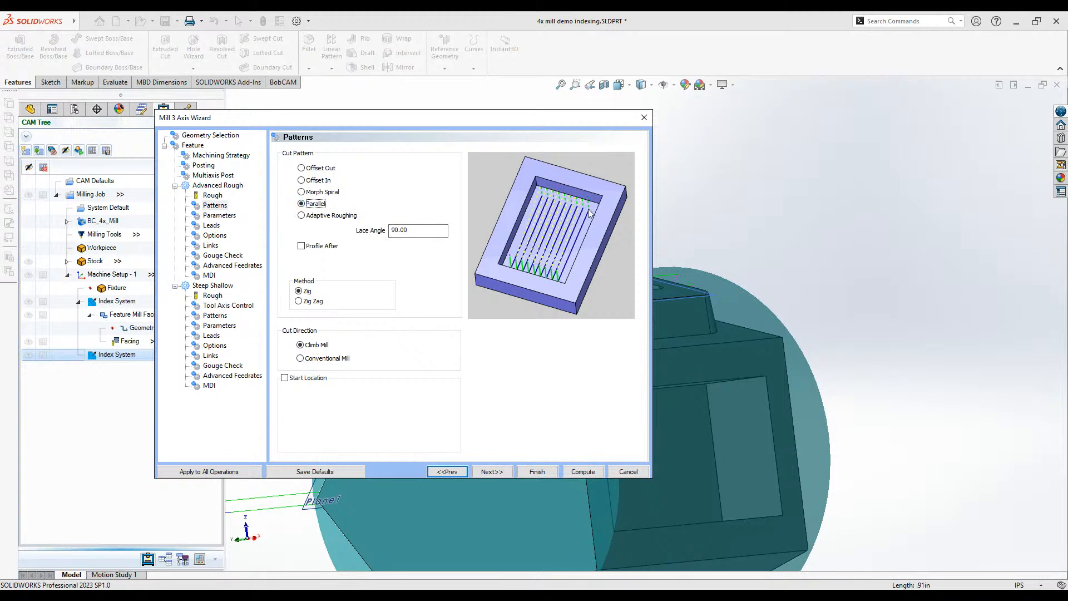
pyautogui.click(318, 169)
pyautogui.click(322, 183)
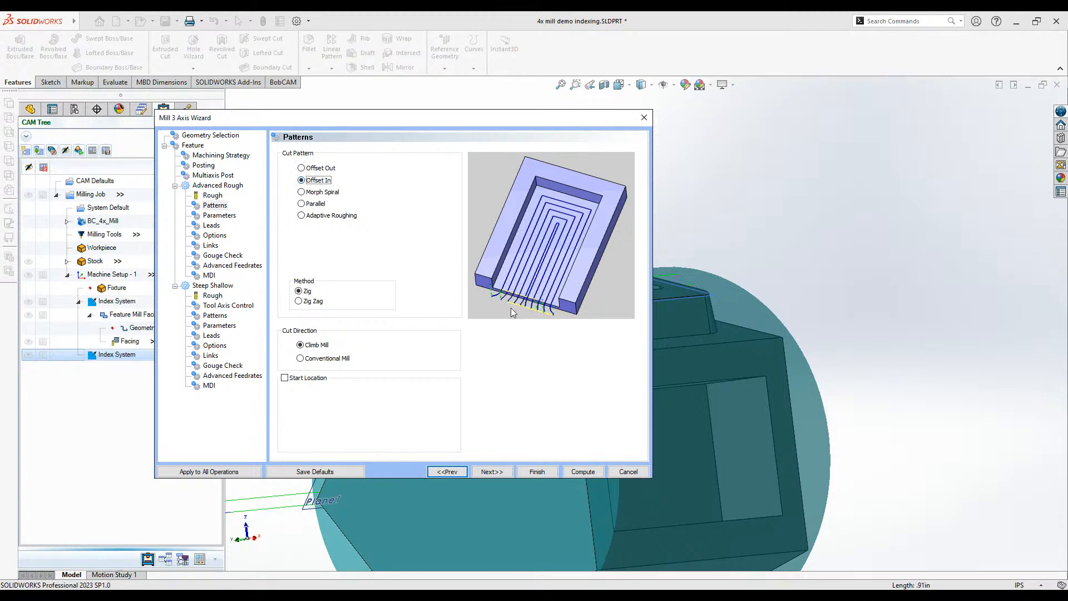
pyautogui.click(324, 194)
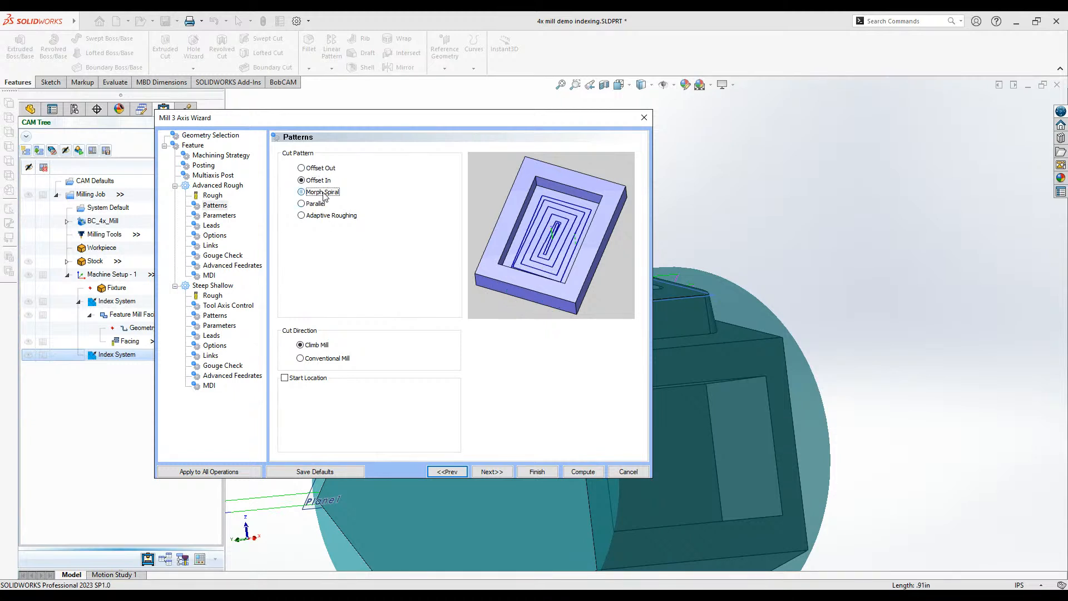
pyautogui.click(321, 217)
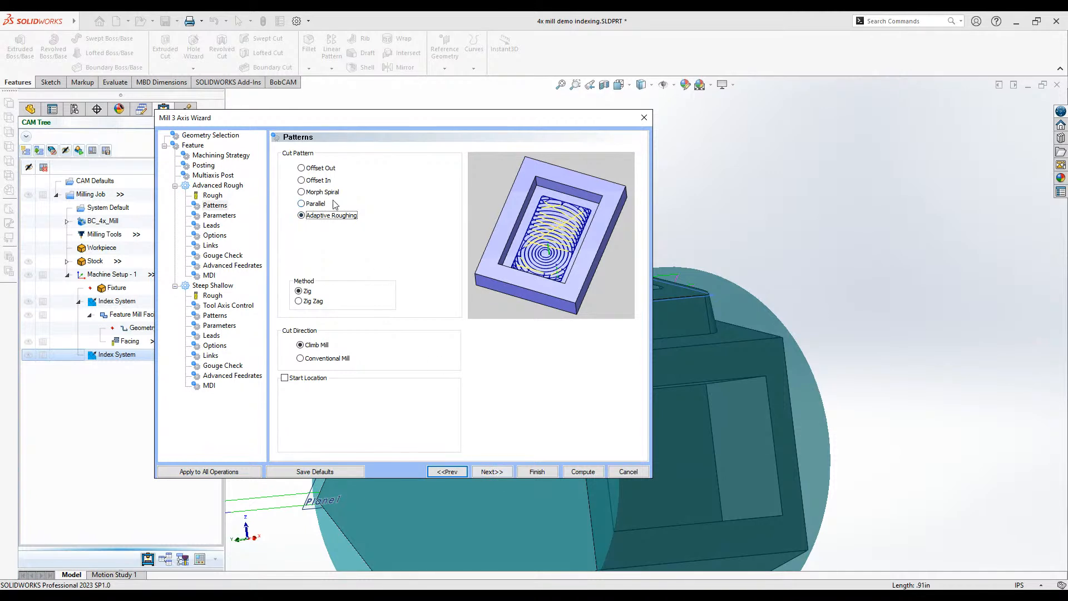
pyautogui.click(495, 473)
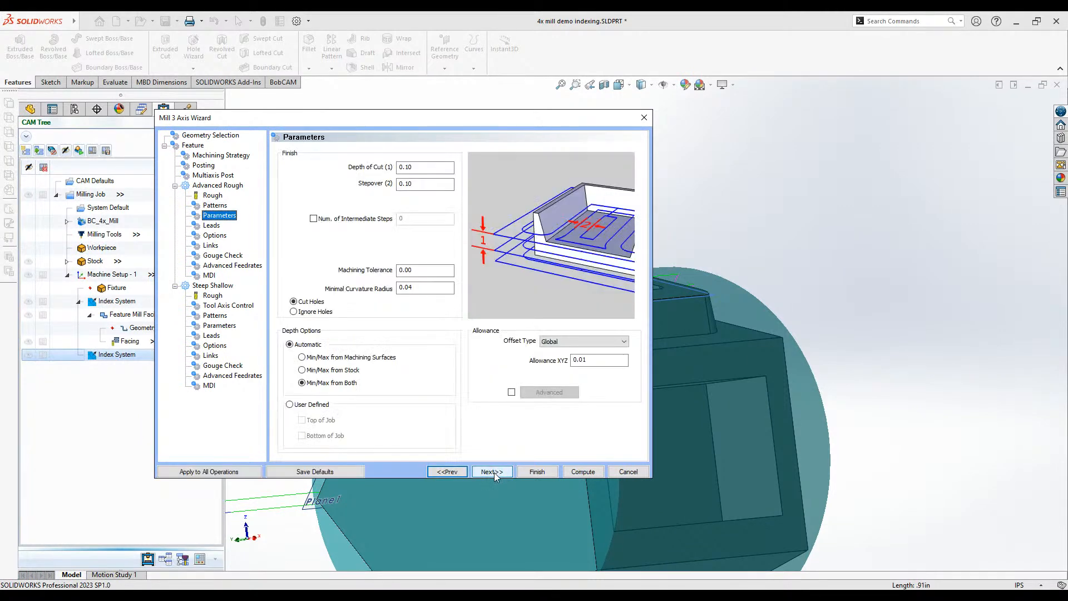
# - Set the Advanced Rough depth of cut and stepover to 0.20 each, keeping the 0.01 XYZ allowance, and continue to the leads
pyautogui.click(426, 186)
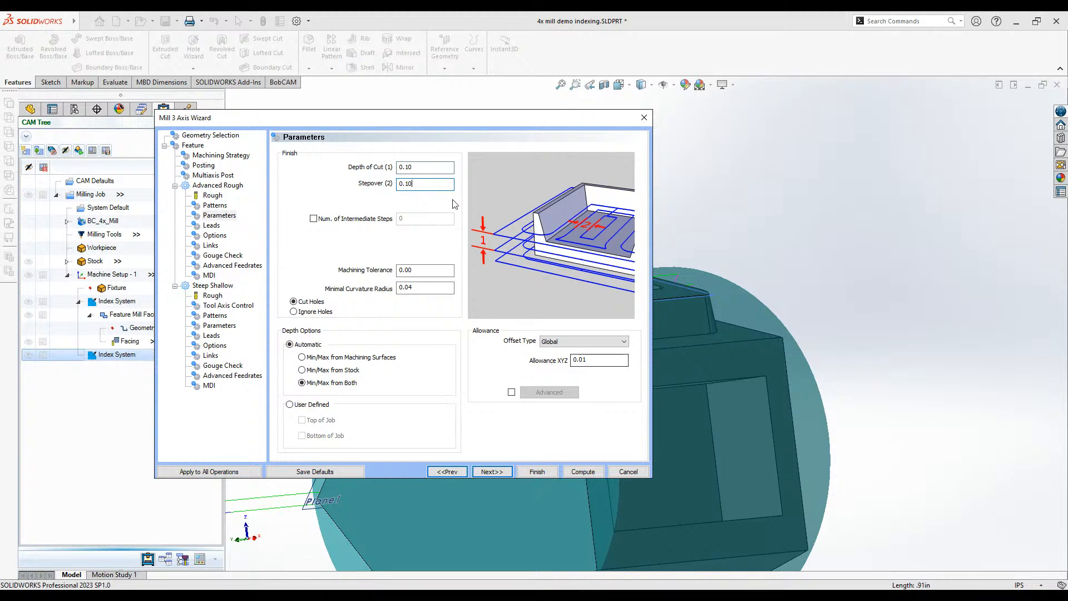
pyautogui.doubleClick(423, 164)
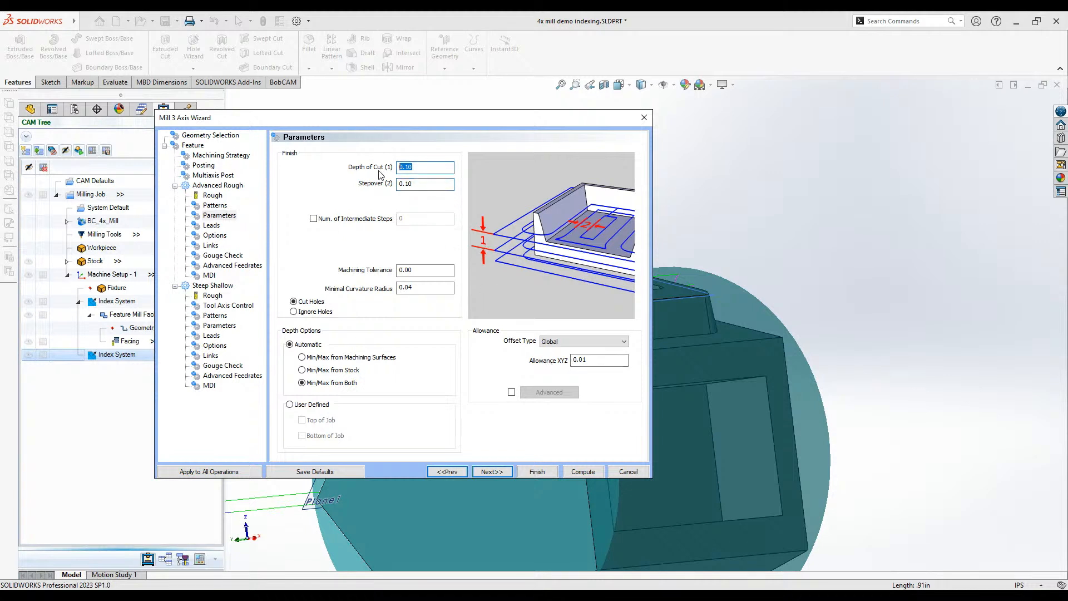
pyautogui.write('0.20')
pyautogui.click(427, 187)
pyautogui.doubleClick(427, 187)
pyautogui.write('.52')
pyautogui.press('BackSpace')
pyautogui.press('BackSpace')
pyautogui.write('2')
pyautogui.click(617, 361)
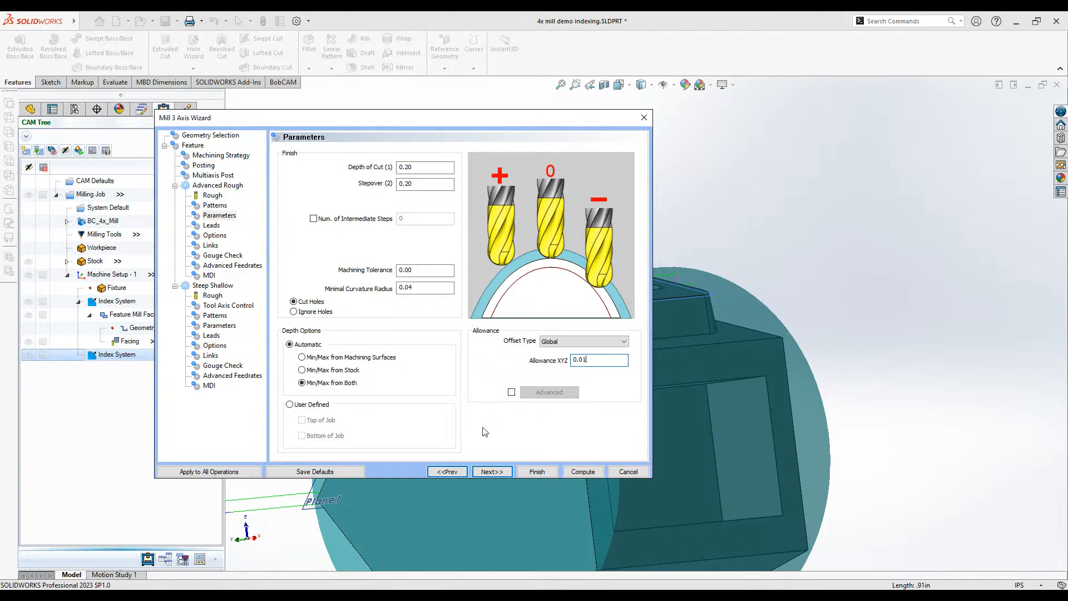
pyautogui.click(493, 472)
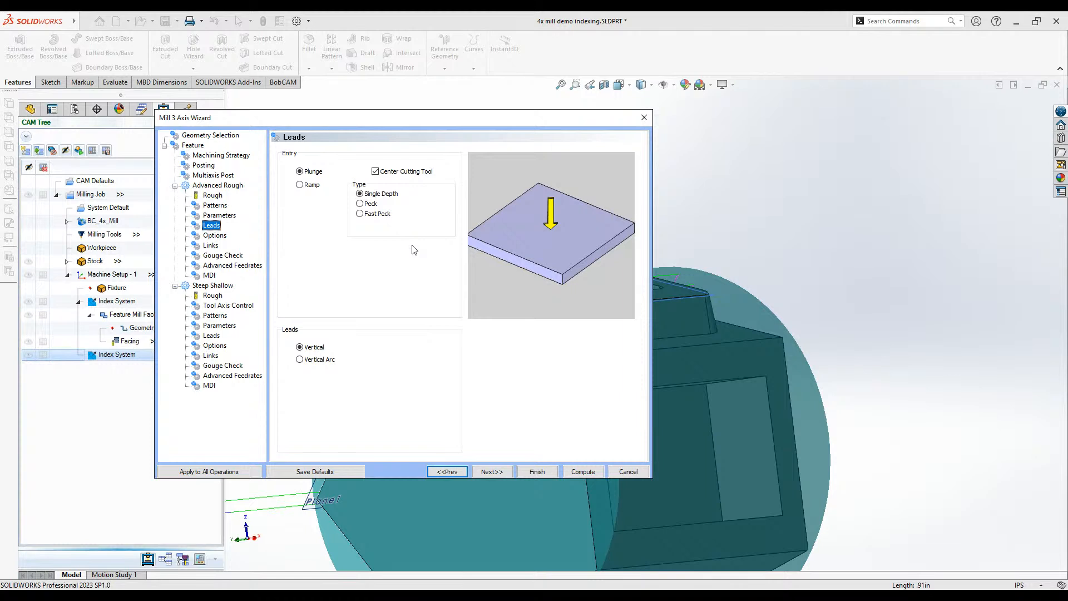
# - Compare the ramp entry types, return the entry to Plunge, turn off Center Cutting Tool and continue to the options
pyautogui.click(309, 185)
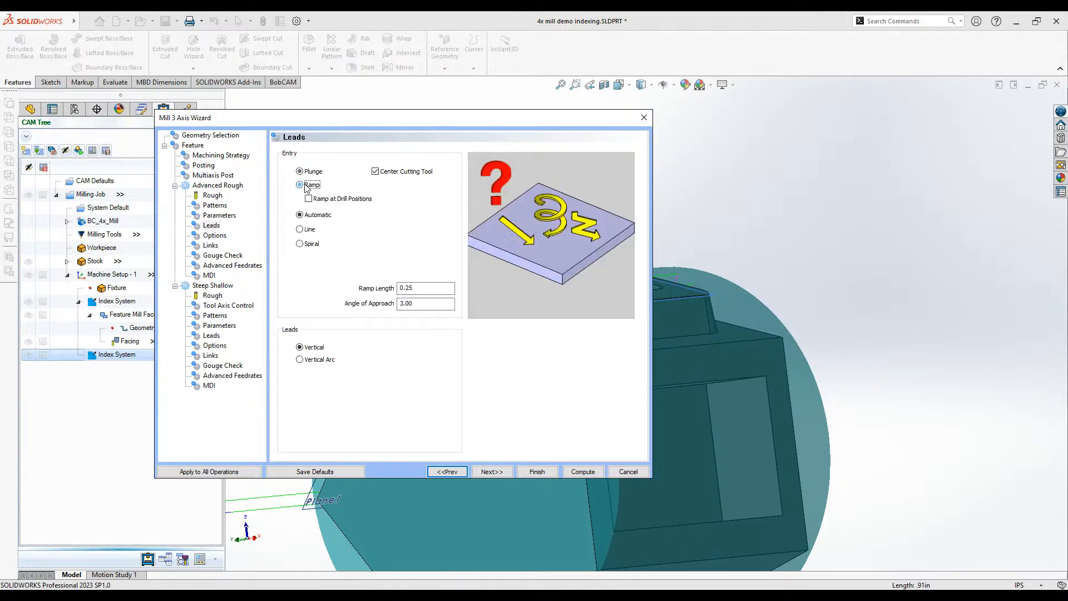
pyautogui.click(309, 230)
pyautogui.click(317, 248)
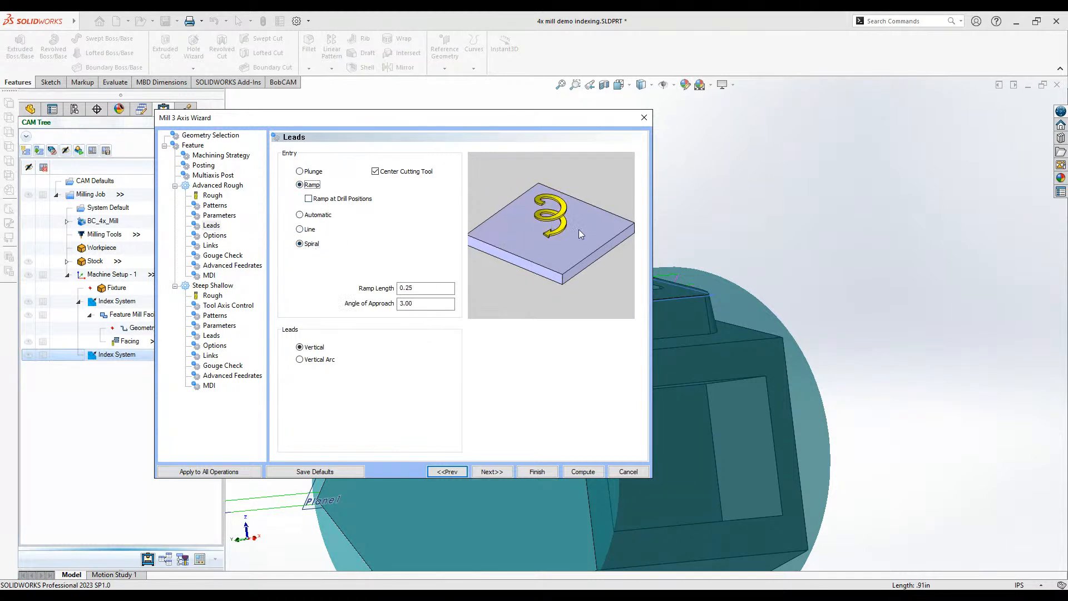
pyautogui.click(302, 173)
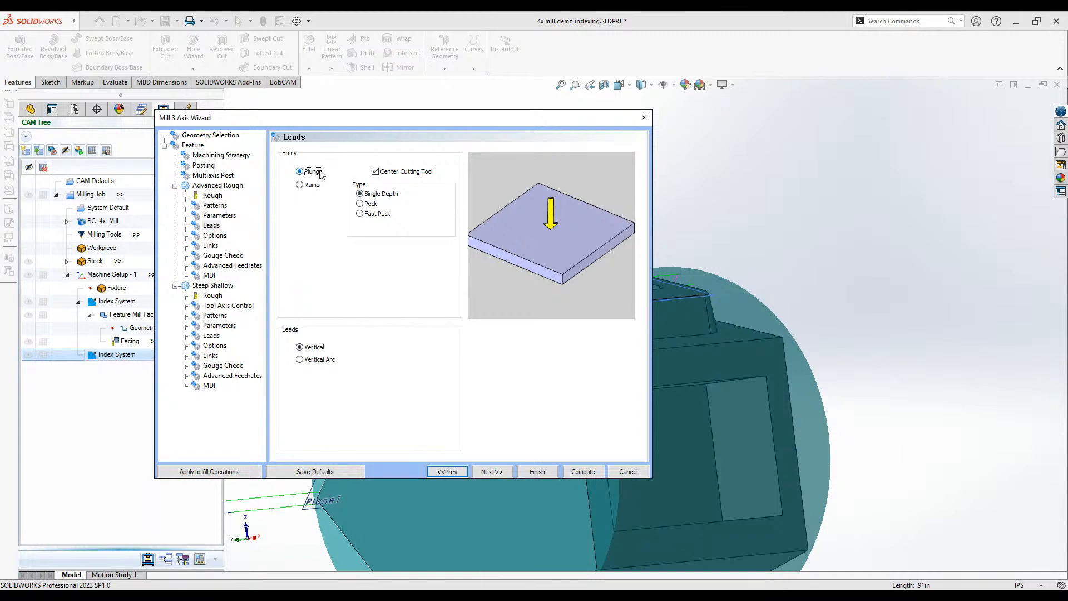
pyautogui.moveTo(562, 126); pyautogui.dragTo(384, 142)
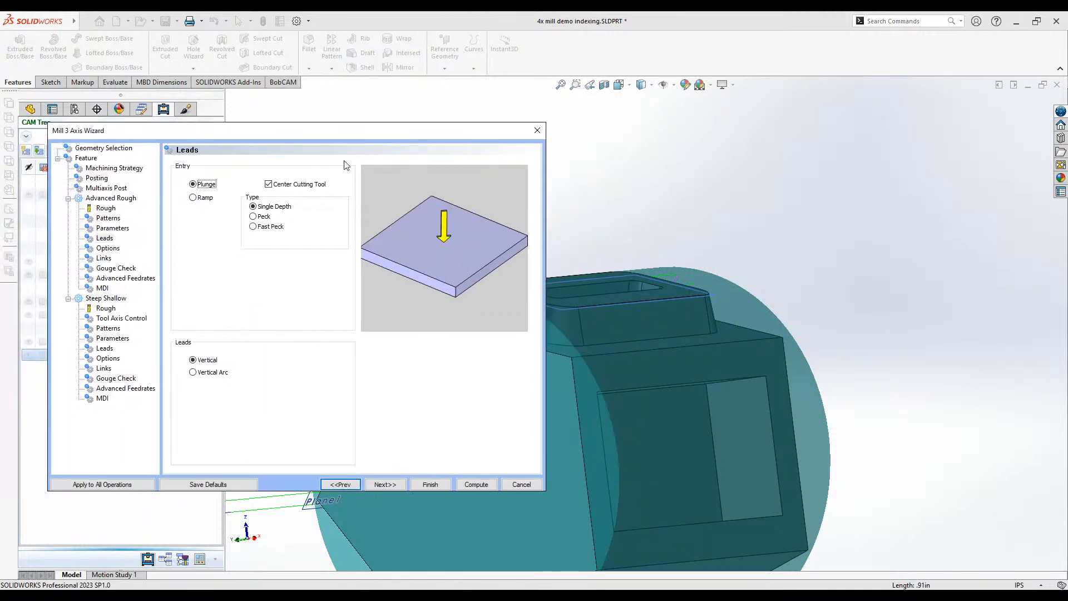
pyautogui.click(269, 184)
pyautogui.click(384, 486)
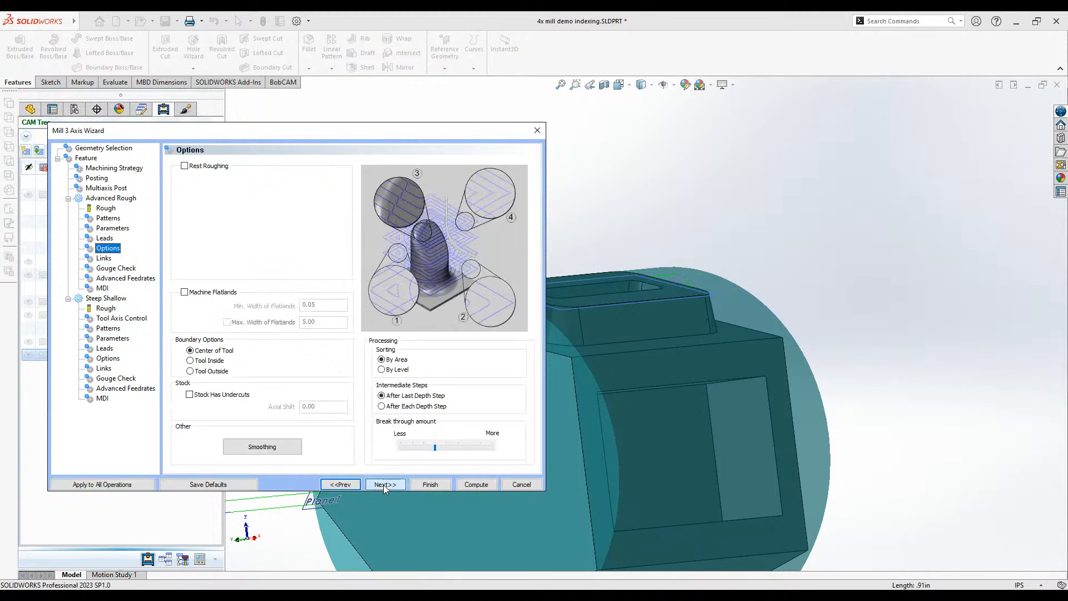
# - Enable Rest Roughing in the Advanced Rough options and review its previous tool diameter and corner radius settings
pyautogui.click(216, 167)
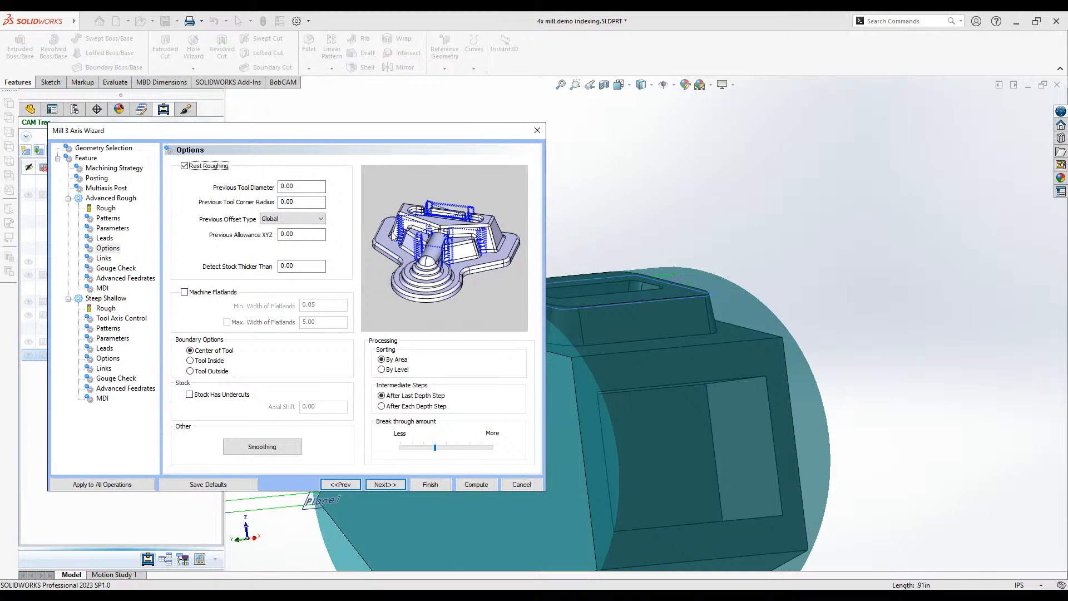
pyautogui.doubleClick(284, 189)
pyautogui.click(312, 205)
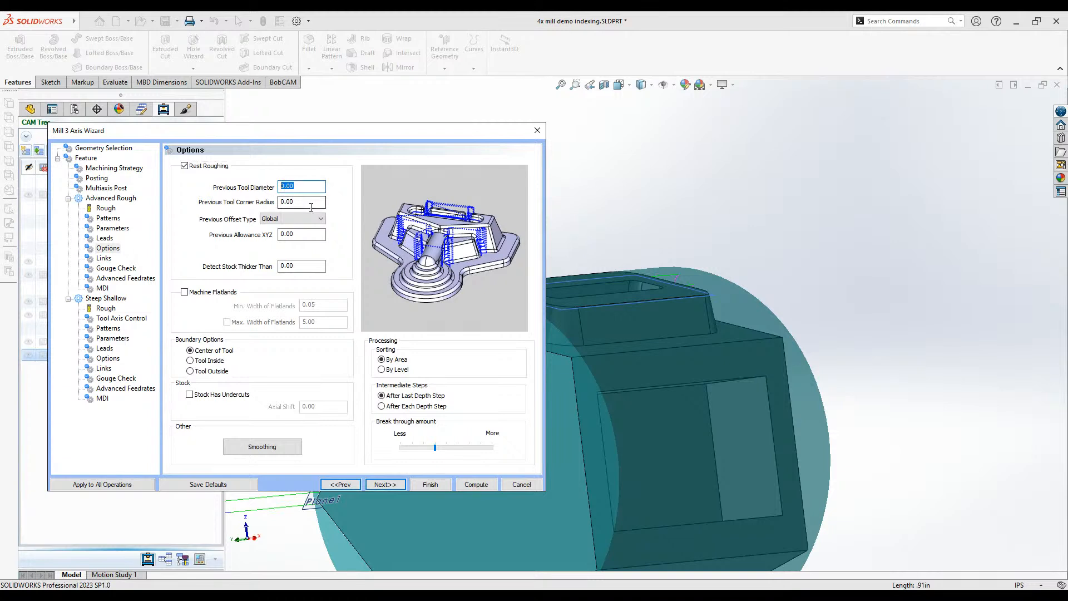
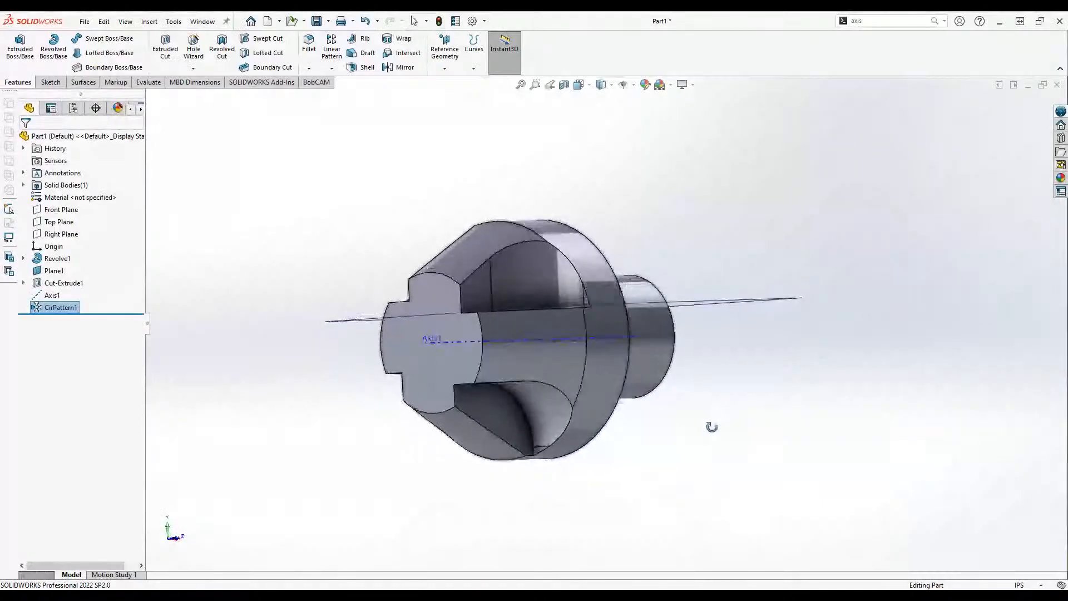
# - Inspect the revolved part with its circular-patterned cutouts and rear shaft from several angles
pyautogui.moveTo(711, 429); pyautogui.dragTo(703, 506, button='middle')
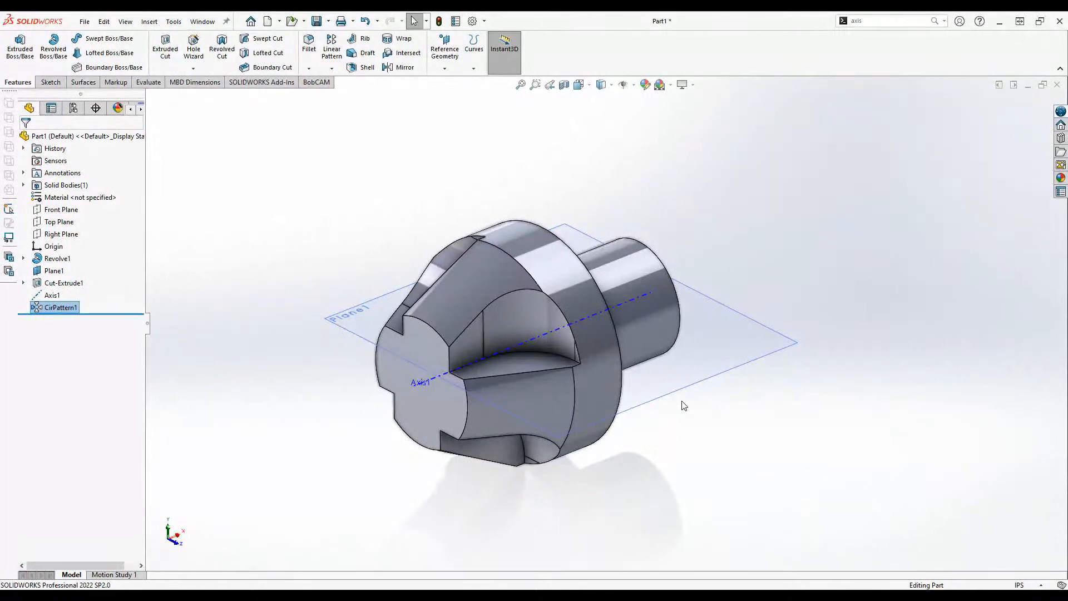
pyautogui.moveTo(698, 432); pyautogui.dragTo(683, 470, button='middle')
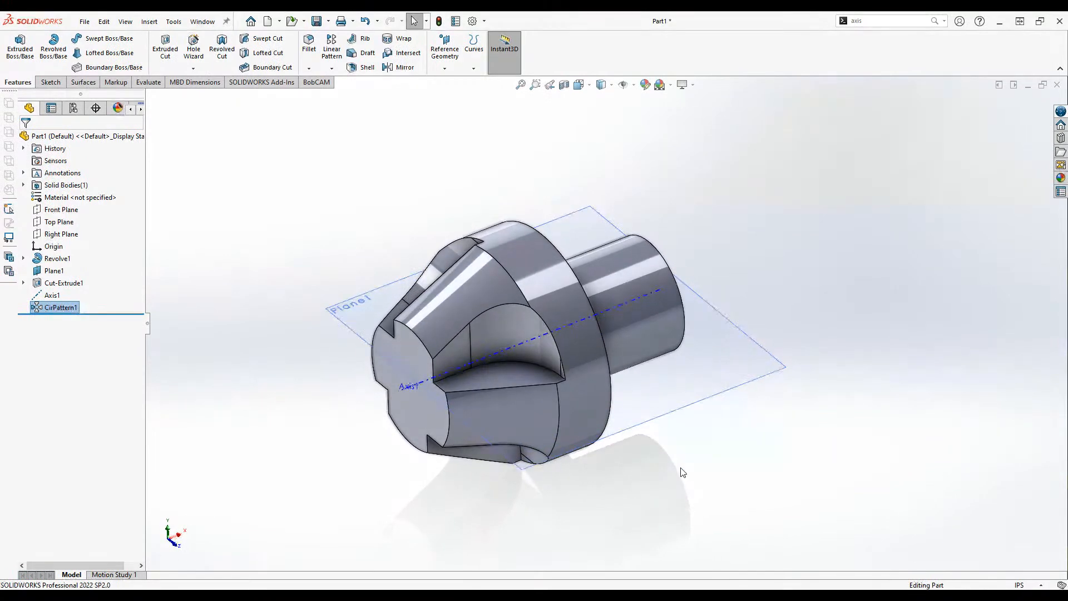
pyautogui.moveTo(682, 469)
pyautogui.mouseDown(button='middle')
pyautogui.moveTo(679, 417)
pyautogui.moveTo(675, 451)
pyautogui.mouseUp(button='middle')
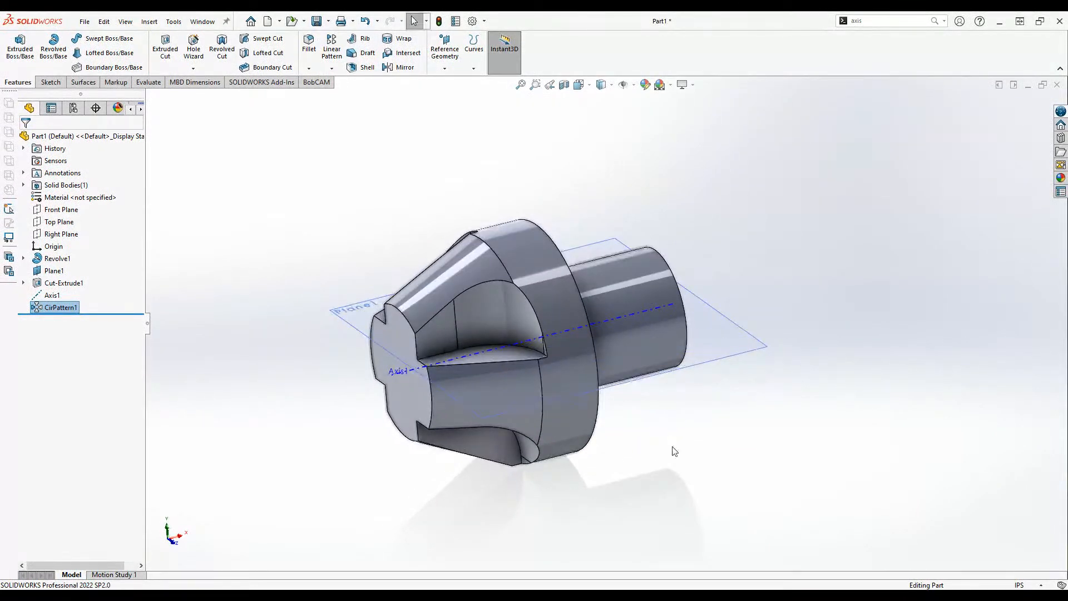
pyautogui.moveTo(674, 451); pyautogui.dragTo(629, 494, button='middle')
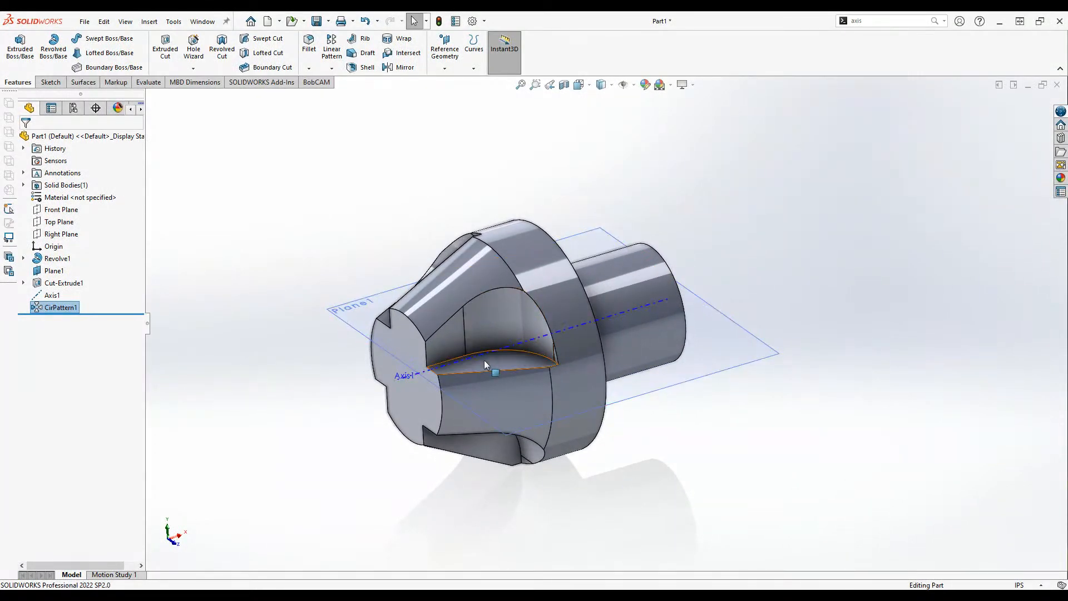
pyautogui.moveTo(488, 317); pyautogui.dragTo(550, 362, button='middle')
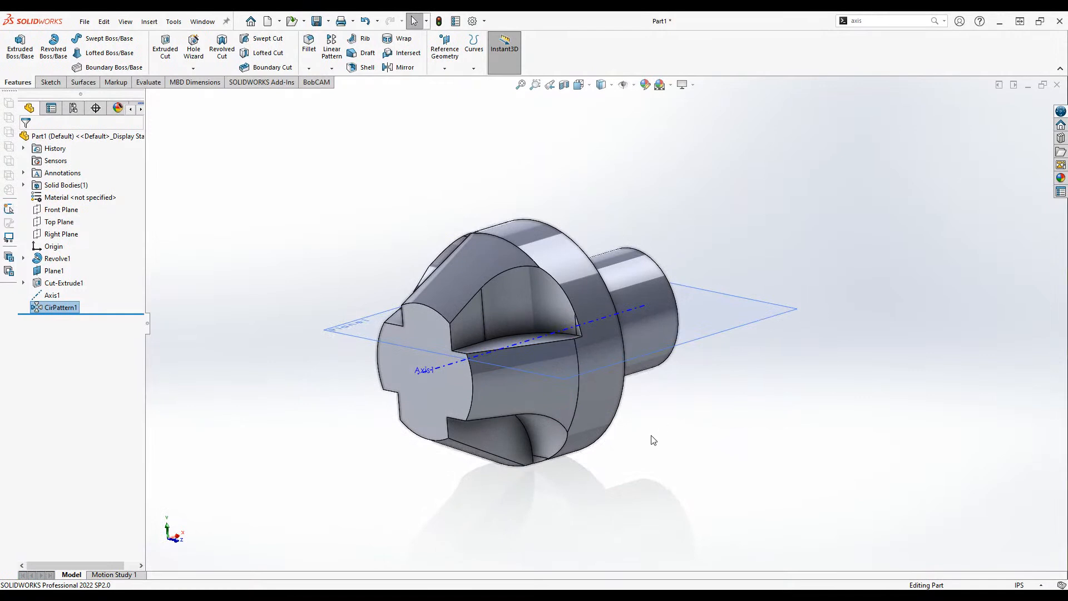
pyautogui.moveTo(658, 429); pyautogui.dragTo(655, 453, button='middle')
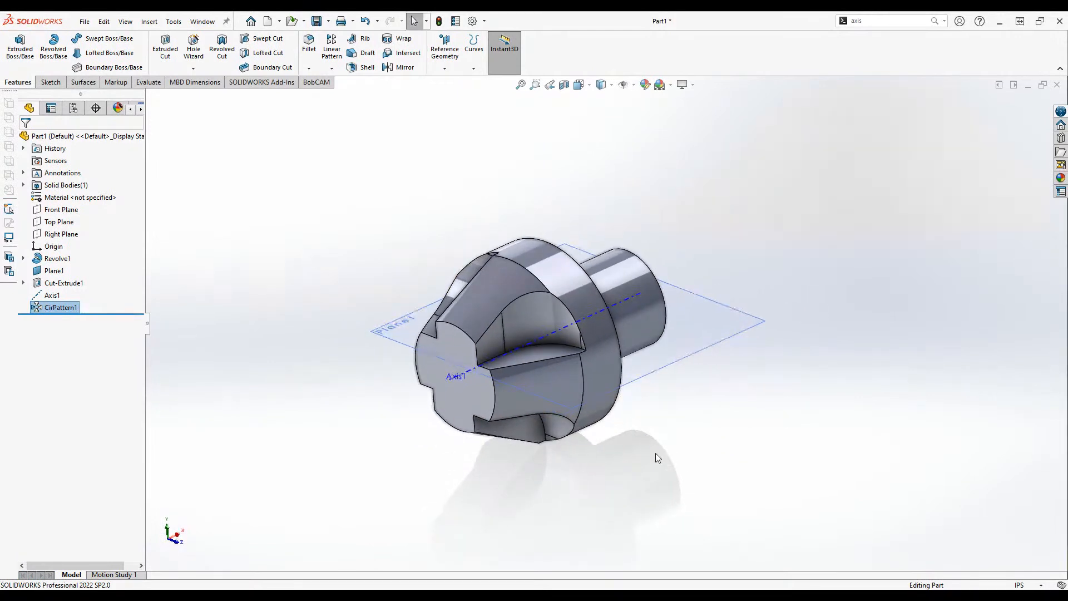
# - Create a milling job on the BC_4x_Mill machine and assign the circular-patterned solid body as the workpiece
pyautogui.moveTo(147, 322); pyautogui.dragTo(195, 318)
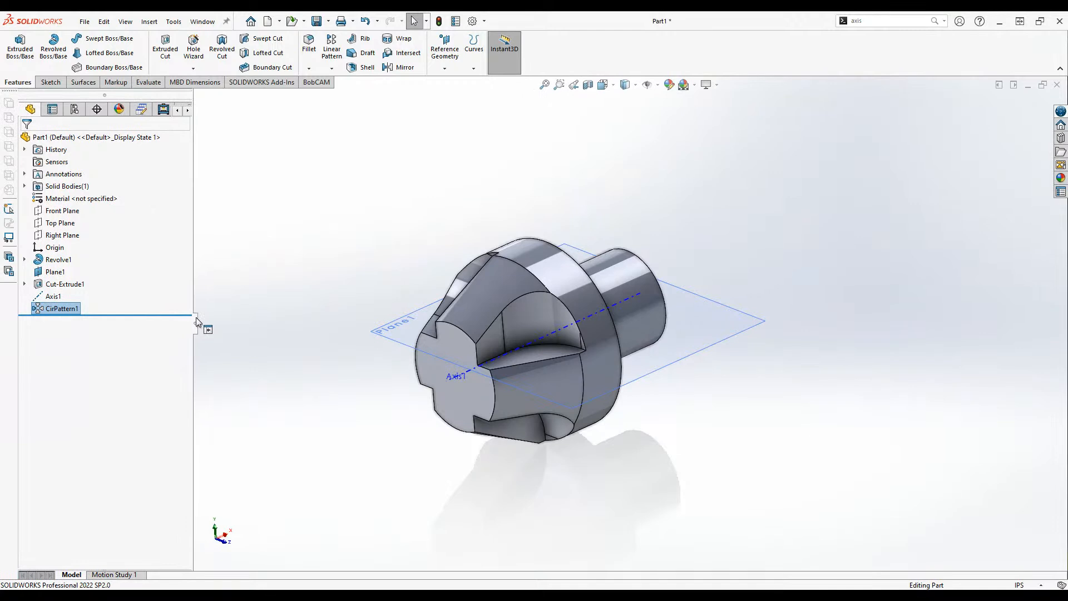
pyautogui.click(163, 110)
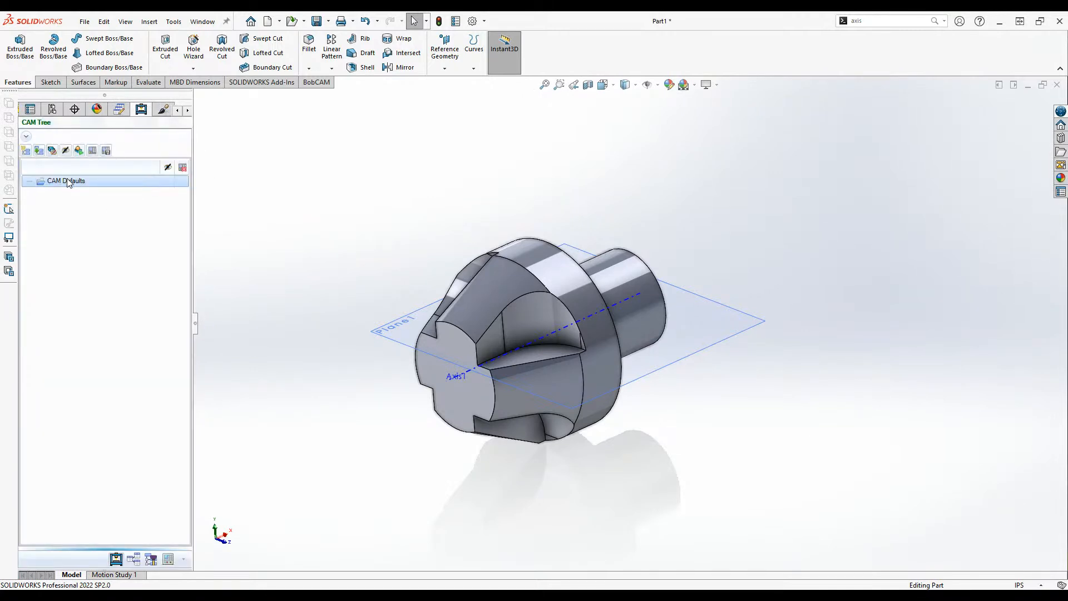
pyautogui.moveTo(640, 434)
pyautogui.mouseDown(button='middle')
pyautogui.moveTo(617, 443)
pyautogui.moveTo(640, 441)
pyautogui.mouseUp(button='middle')
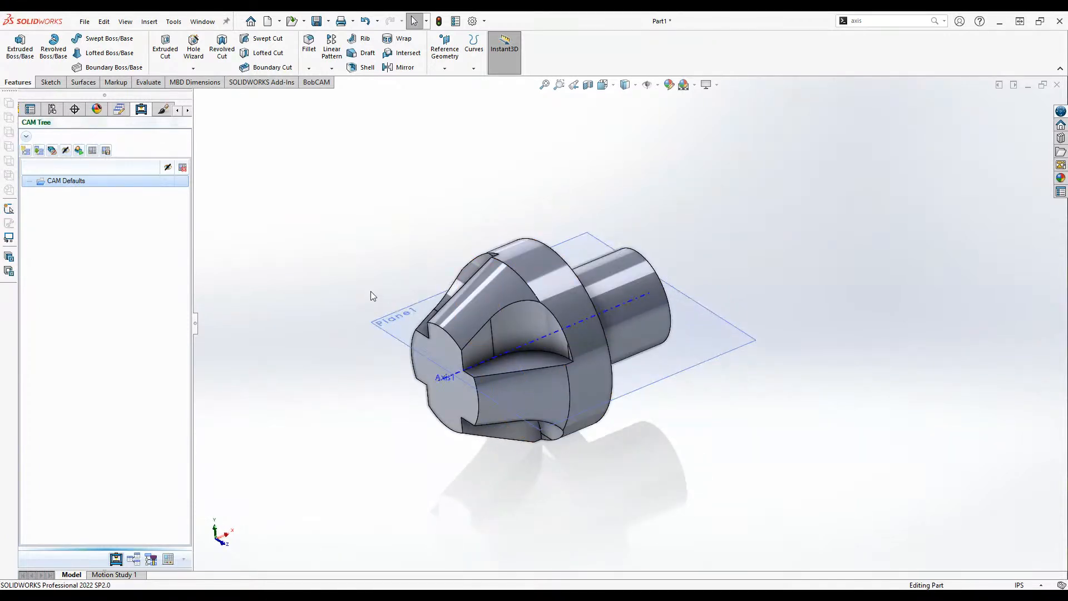
pyautogui.rightClick(78, 184)
pyautogui.click(107, 188)
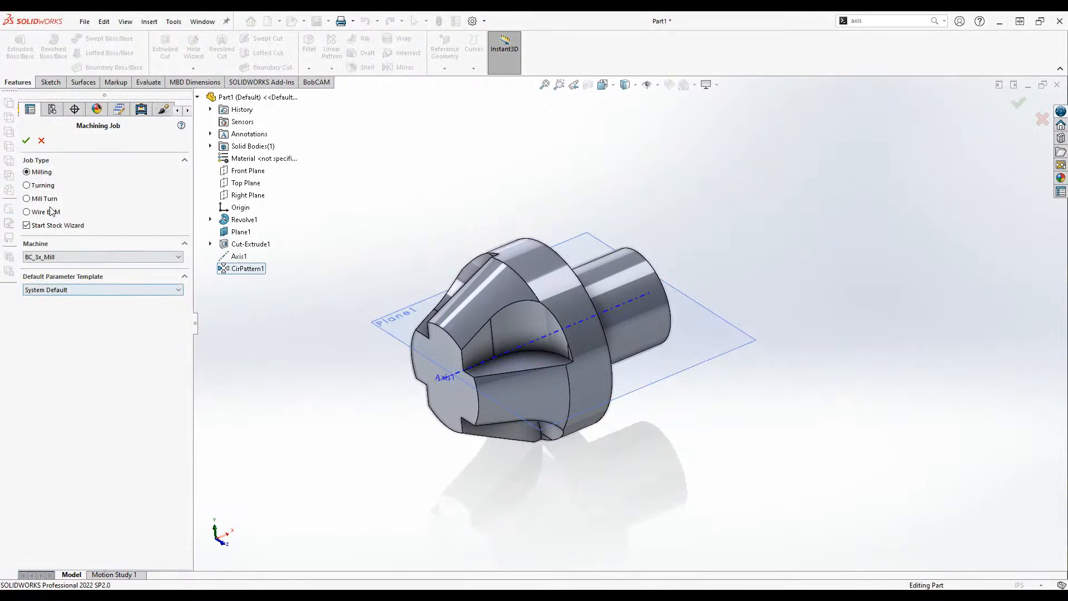
pyautogui.click(108, 257)
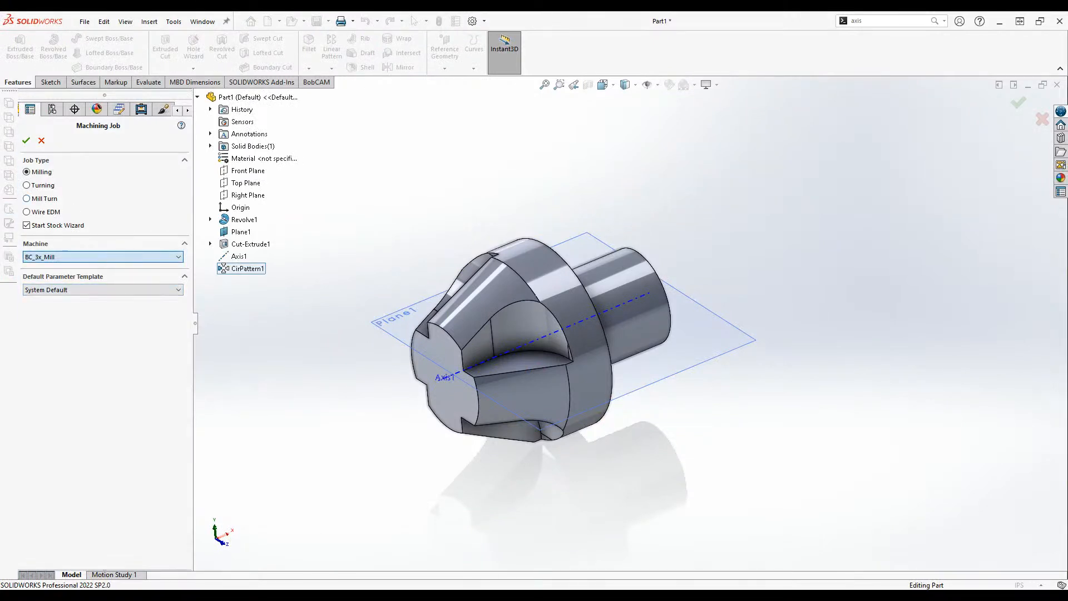
pyautogui.click(26, 140)
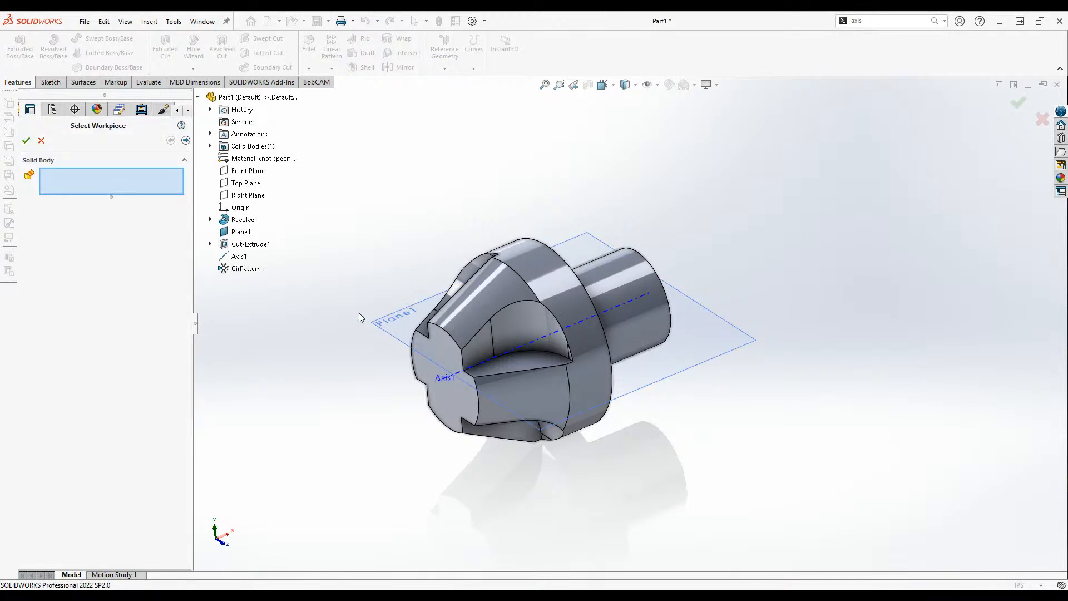
pyautogui.click(484, 327)
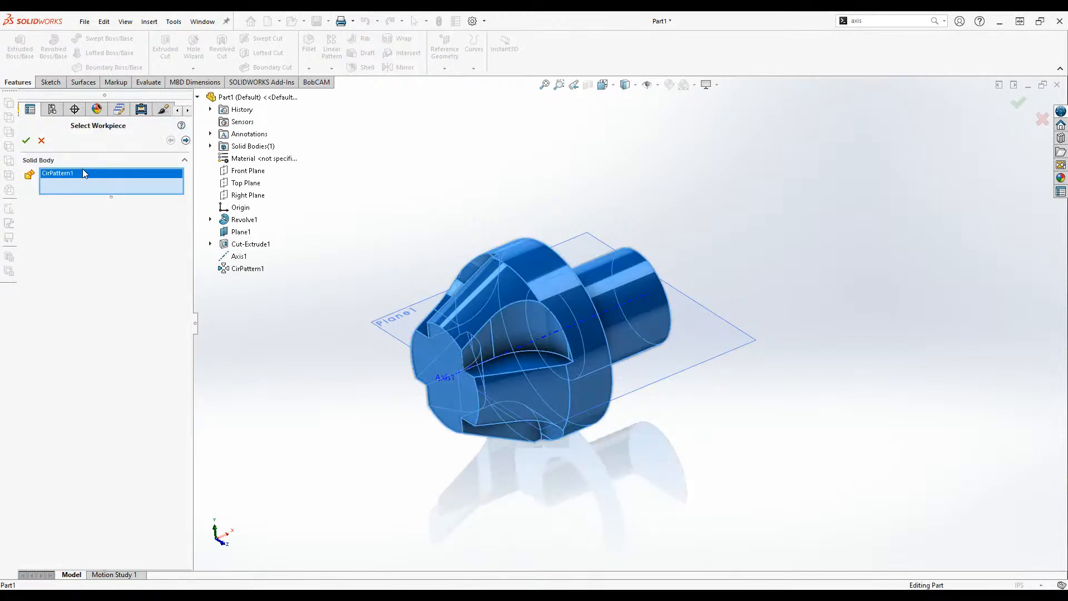
pyautogui.click(26, 141)
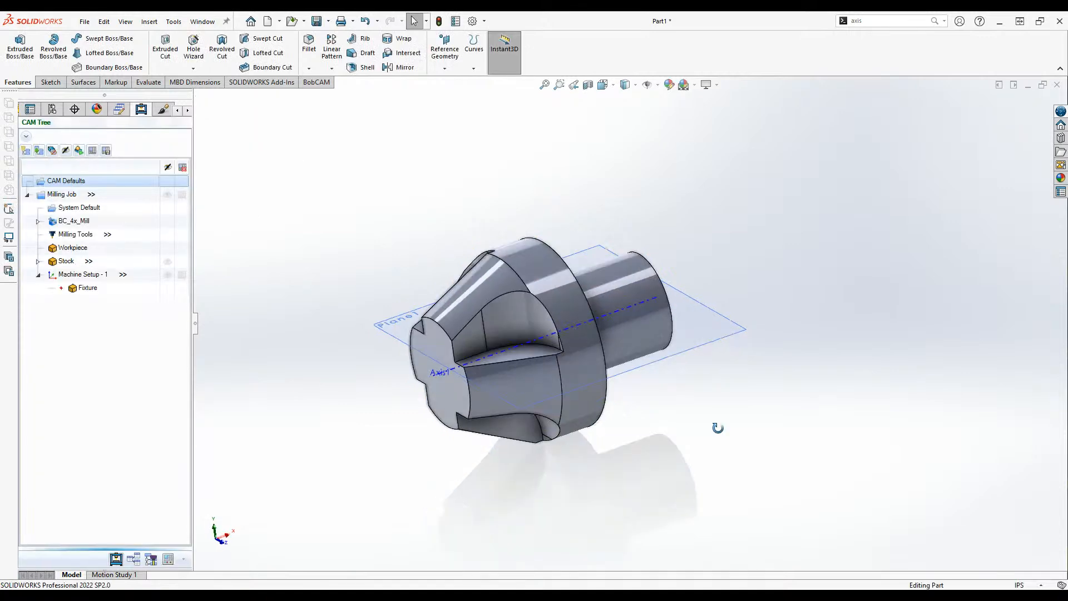
# - Define cylindrical stock from the automatic bounding box, extruded along the X Axis around the part
pyautogui.moveTo(729, 421); pyautogui.dragTo(733, 444, button='middle')
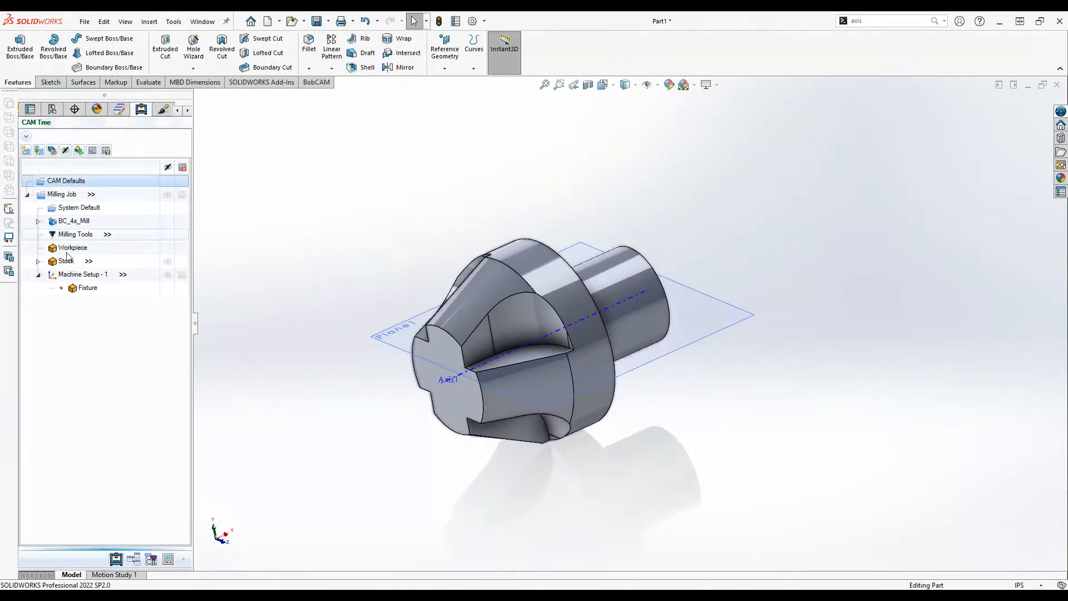
pyautogui.click(73, 278)
pyautogui.rightClick(72, 278)
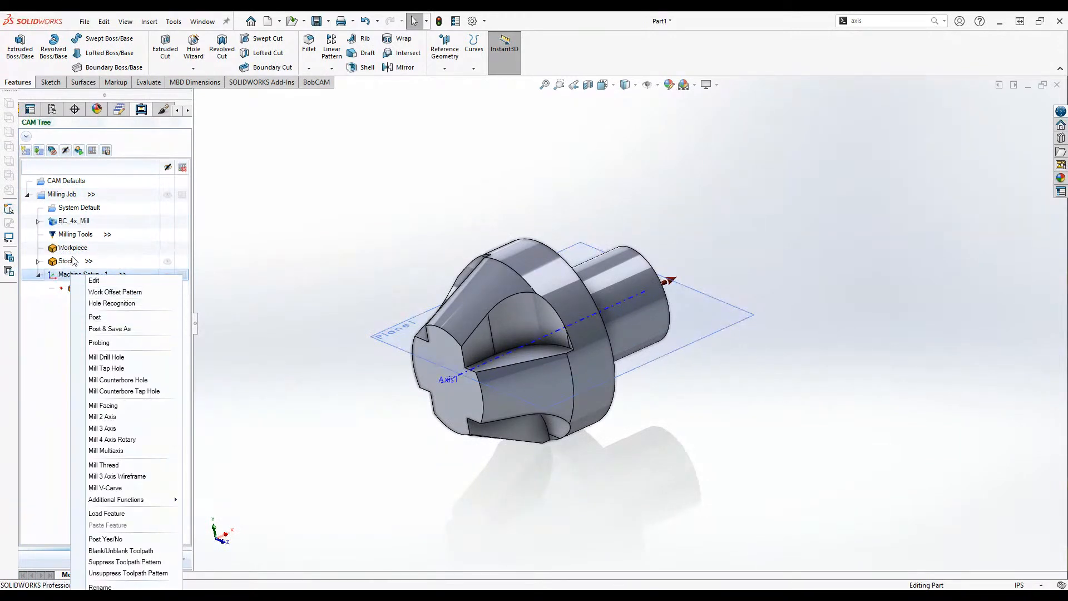
pyautogui.click(119, 262)
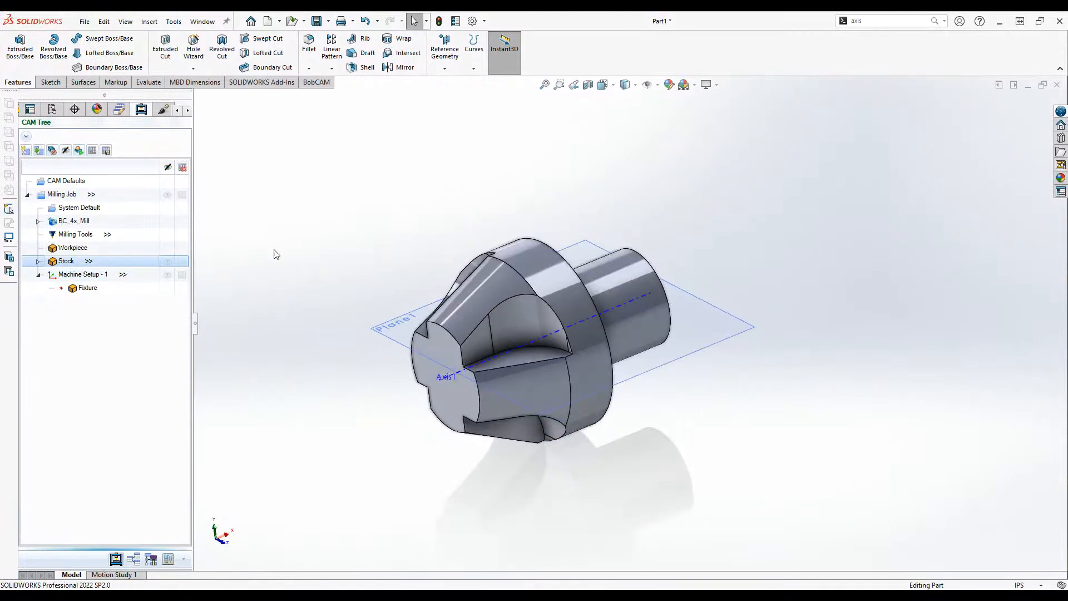
pyautogui.rightClick(65, 263)
pyautogui.click(91, 266)
pyautogui.click(69, 189)
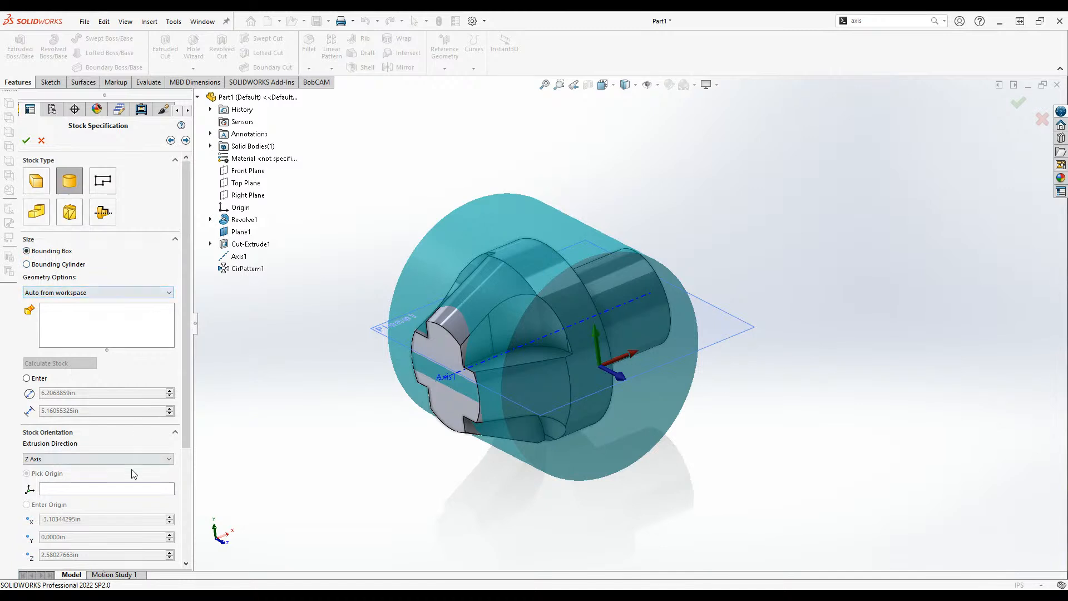
pyautogui.click(100, 467)
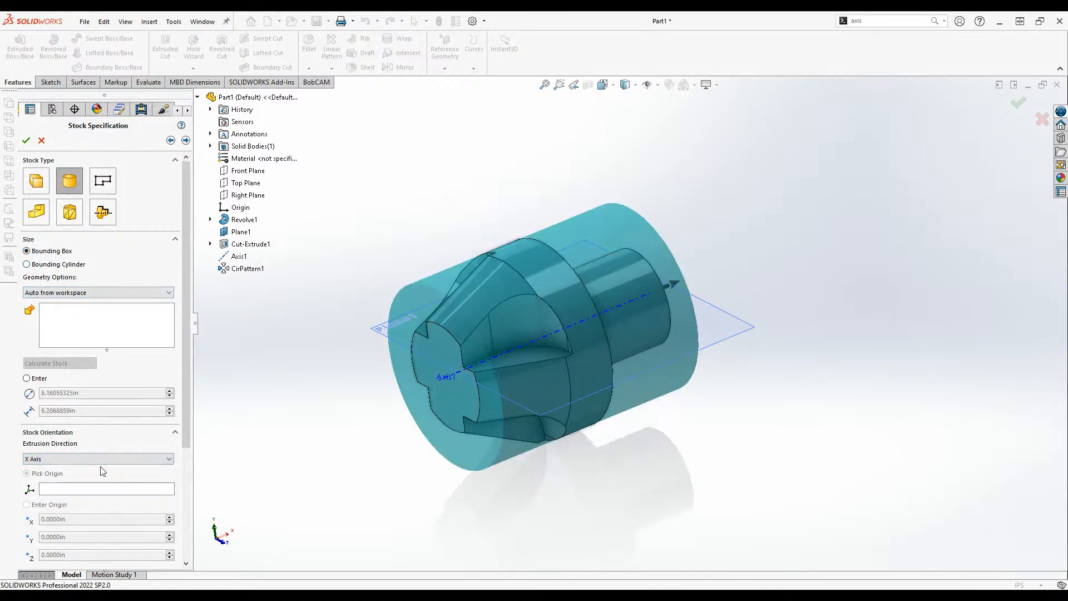
pyautogui.click(26, 141)
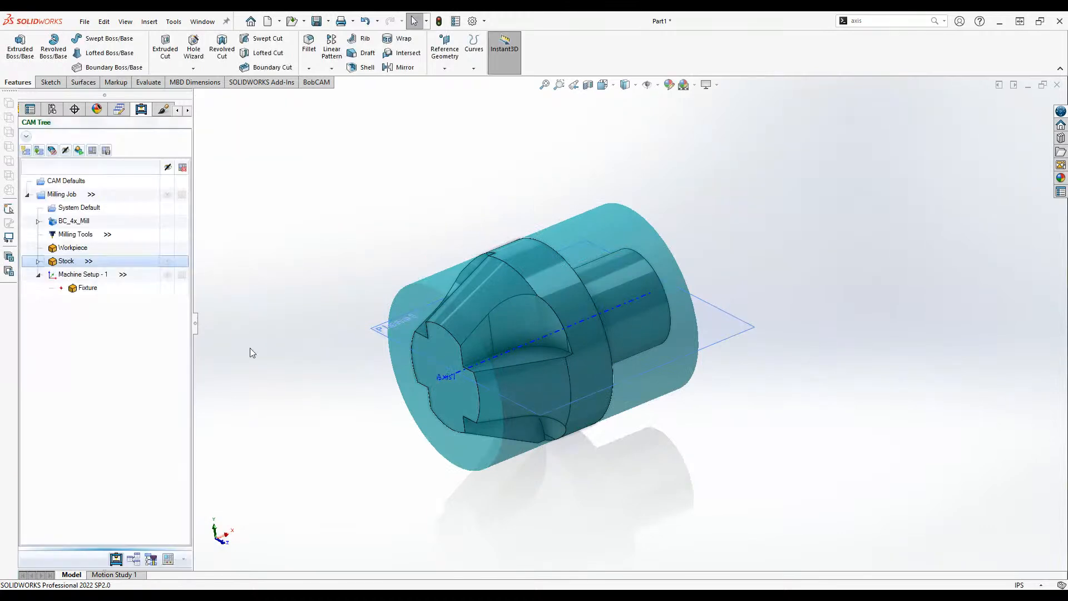
# - Check the origin and axis orientation of Machine Setup - 1 and accept its settings
pyautogui.rightClick(98, 274)
pyautogui.click(107, 280)
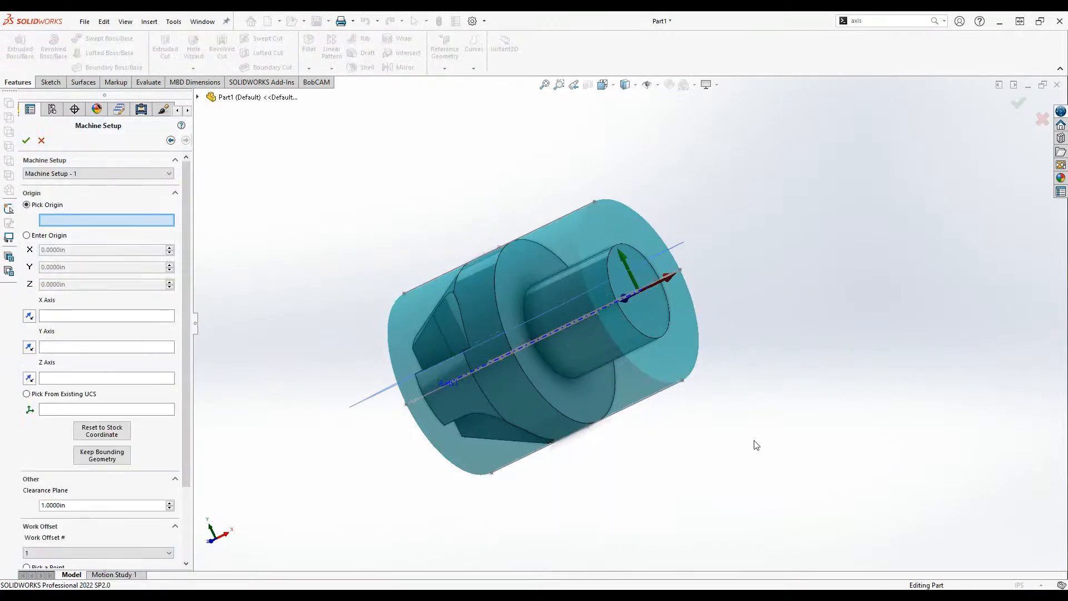
pyautogui.moveTo(645, 447); pyautogui.dragTo(613, 409, button='middle')
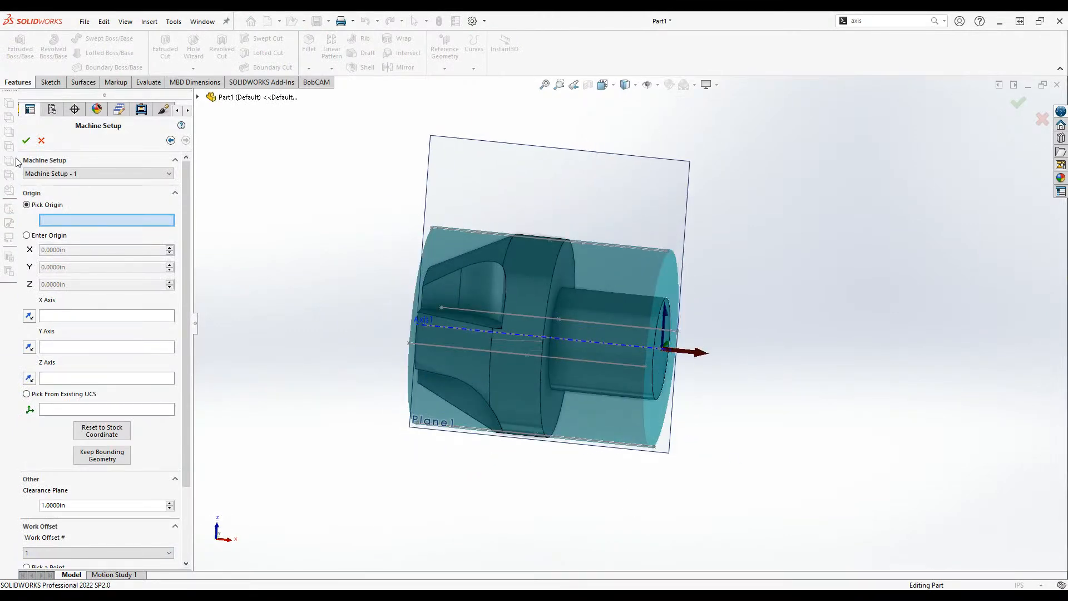
pyautogui.click(28, 142)
# - Hide Plane1 in the model view
pyautogui.moveTo(684, 399); pyautogui.dragTo(477, 485, button='middle')
pyautogui.click(671, 179)
pyautogui.click(737, 145)
pyautogui.scroll(-3, 490, 345)
pyautogui.scroll(2, 505, 358)
pyautogui.moveTo(538, 373); pyautogui.dragTo(696, 444, button='middle')
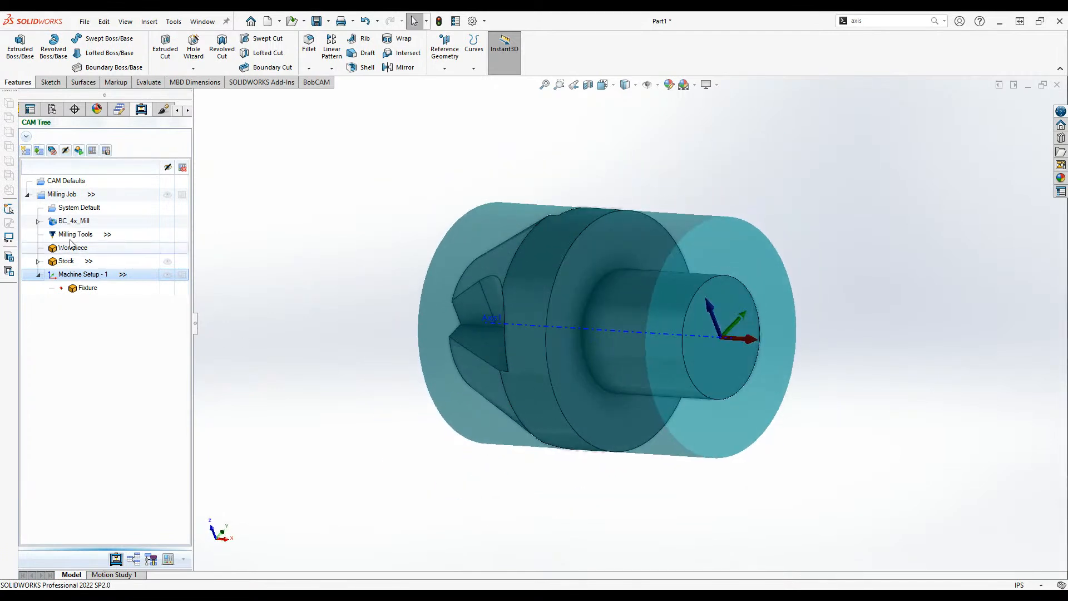
# - Examine how the Machine Setup - 1 coordinate system aligns with Axis1 and the centre of the shaft's end face
pyautogui.click(79, 221)
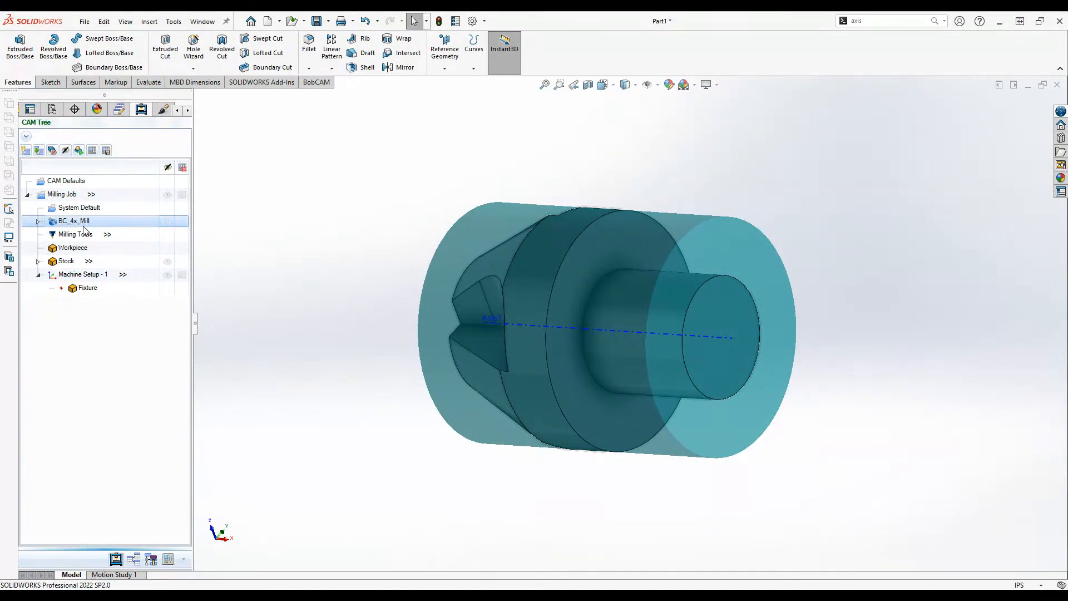
pyautogui.click(83, 274)
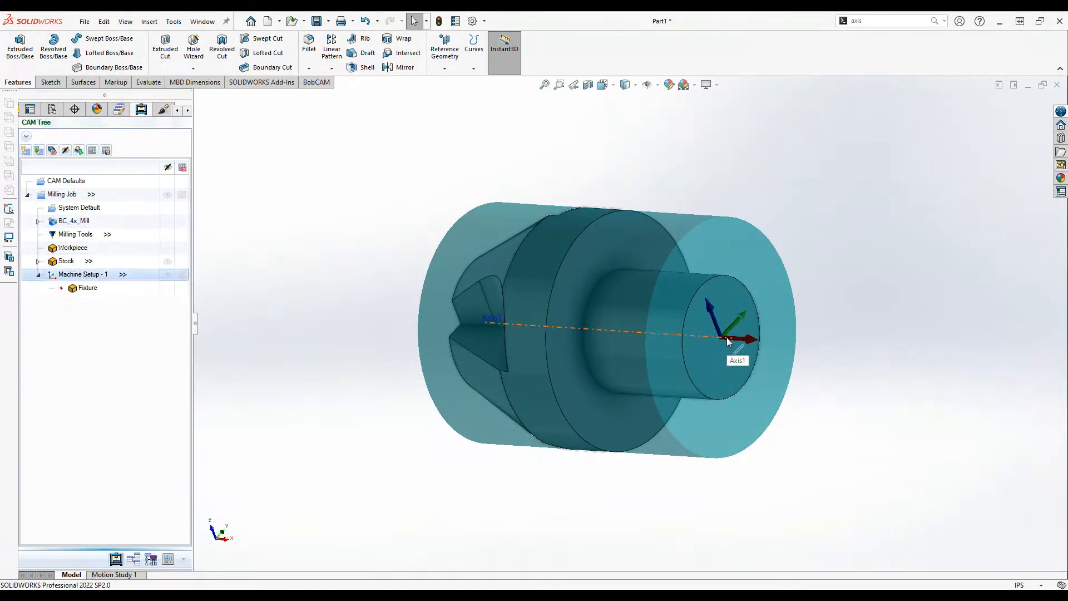
pyautogui.moveTo(541, 396); pyautogui.dragTo(630, 385, button='middle')
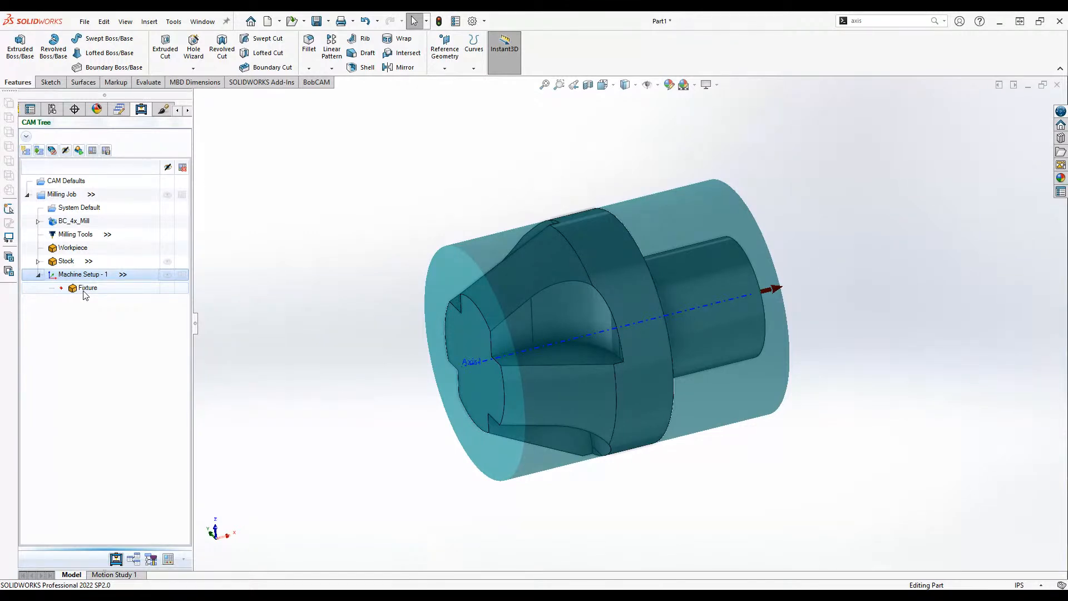
pyautogui.moveTo(615, 386); pyautogui.dragTo(608, 440, button='middle')
pyautogui.moveTo(814, 432); pyautogui.dragTo(815, 434, button='middle')
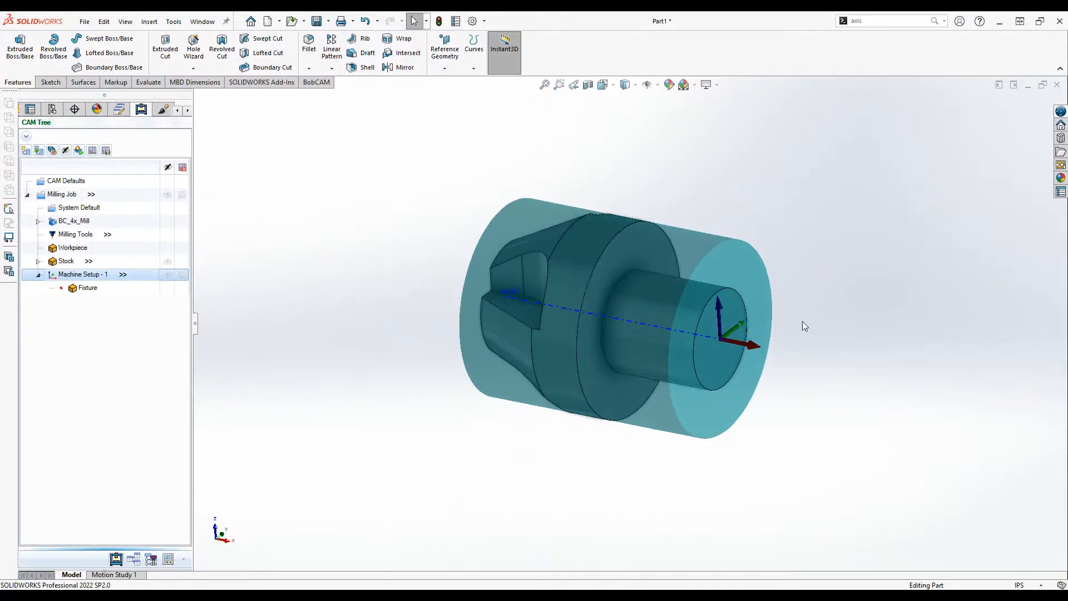
pyautogui.scroll(-2, 787, 265)
pyautogui.scroll(1, 776, 270)
pyautogui.moveTo(475, 429); pyautogui.dragTo(481, 429, button='middle')
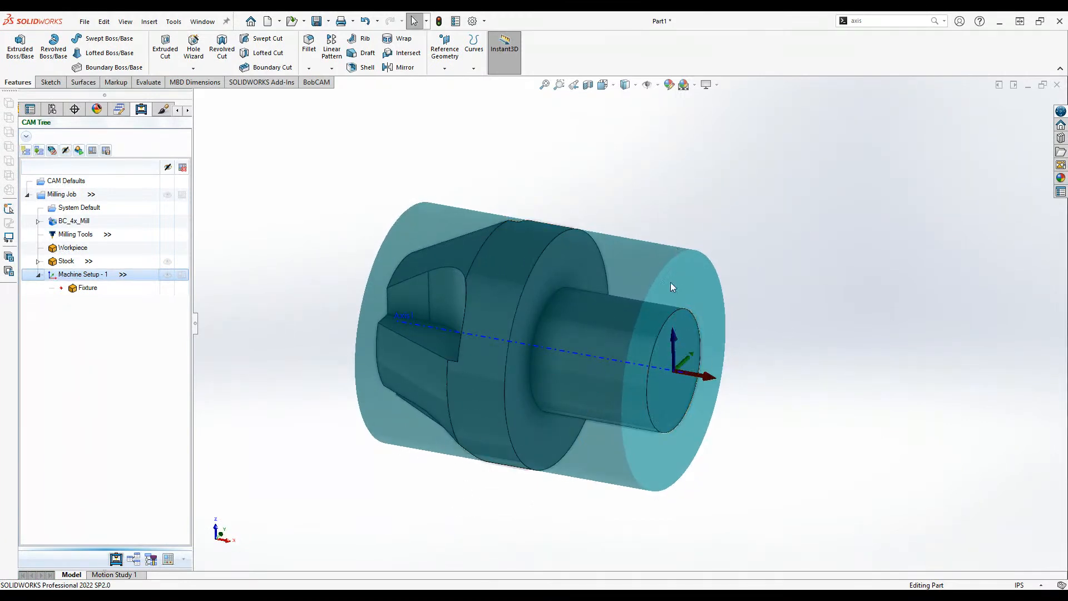
pyautogui.moveTo(503, 418); pyautogui.dragTo(572, 341, button='middle')
pyautogui.moveTo(721, 422); pyautogui.dragTo(720, 482, button='middle')
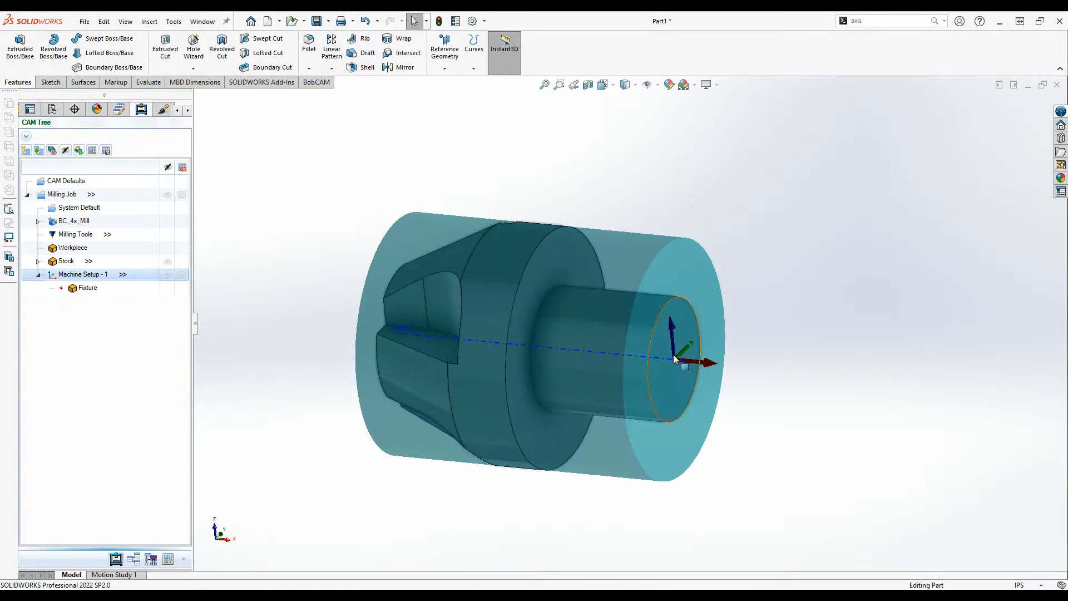
# - Start a Mill 3 Axis feature under Machine Setup - 1 with the whole part body as its machining geometry
pyautogui.rightClick(64, 279)
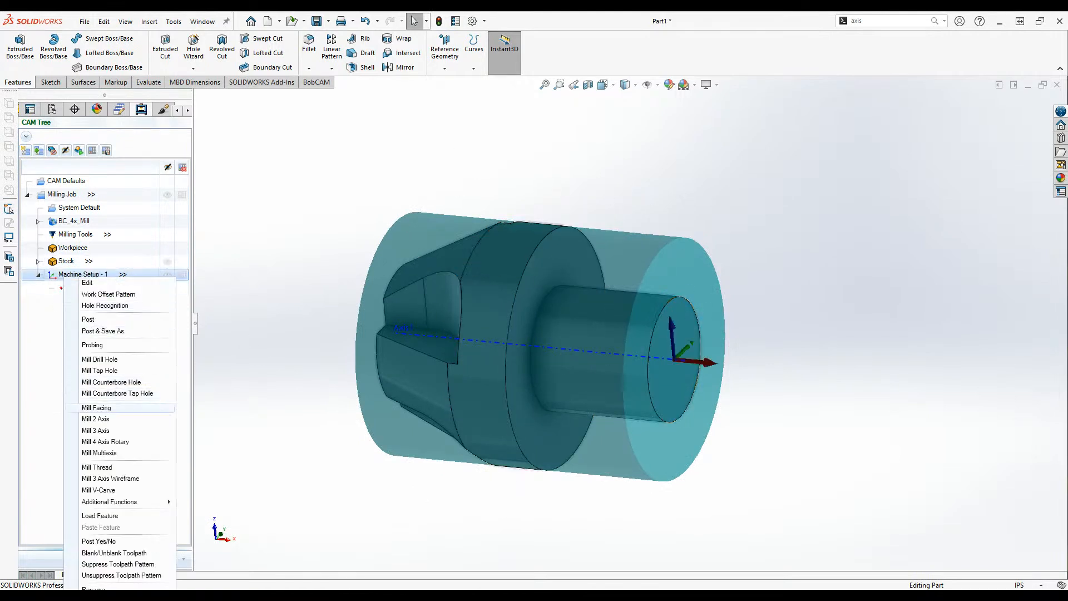
pyautogui.click(96, 430)
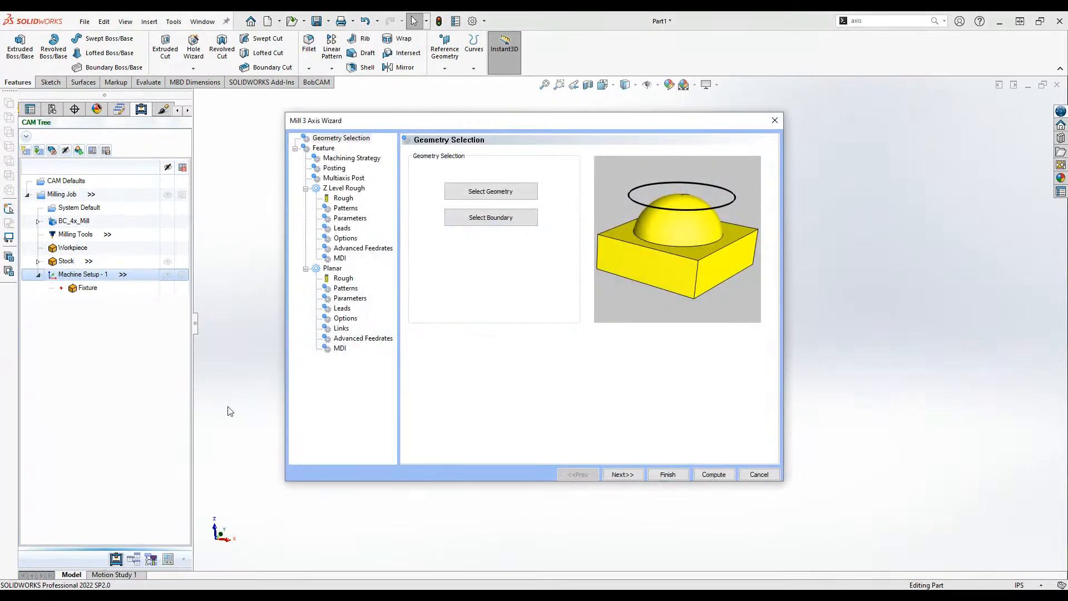
pyautogui.click(496, 191)
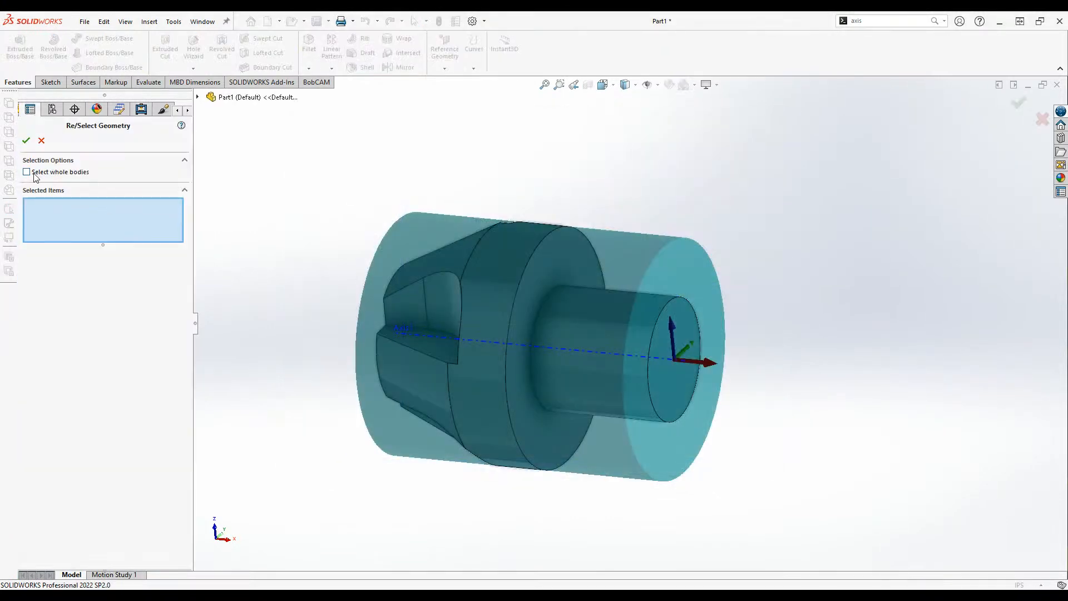
pyautogui.click(414, 295)
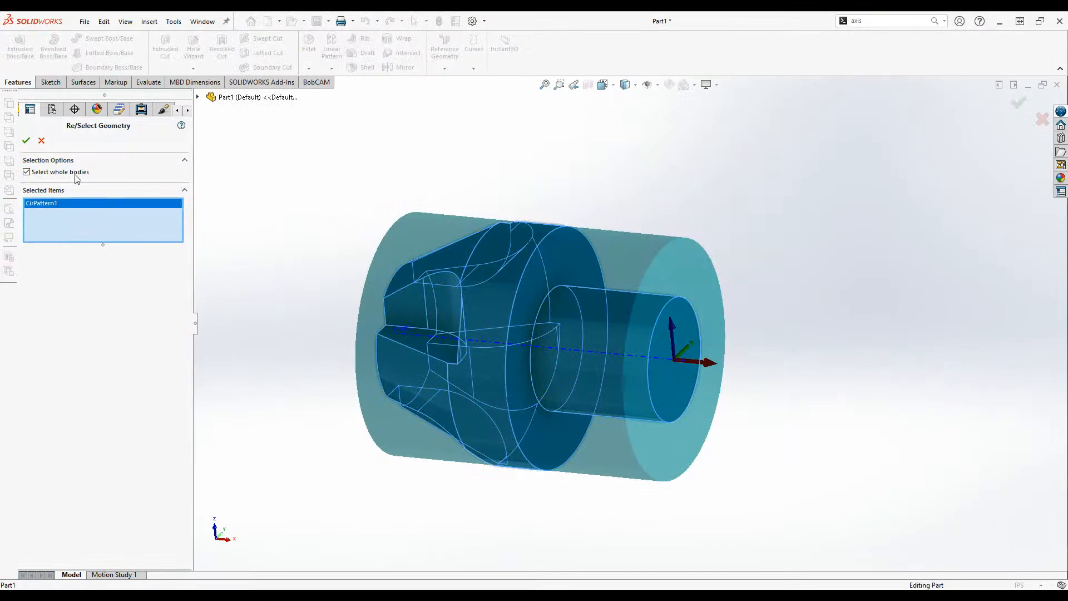
pyautogui.click(25, 140)
# - Replace the Z Level Rough and Planar operations in the machining strategy with a single Advanced Rough operation
pyautogui.click(352, 159)
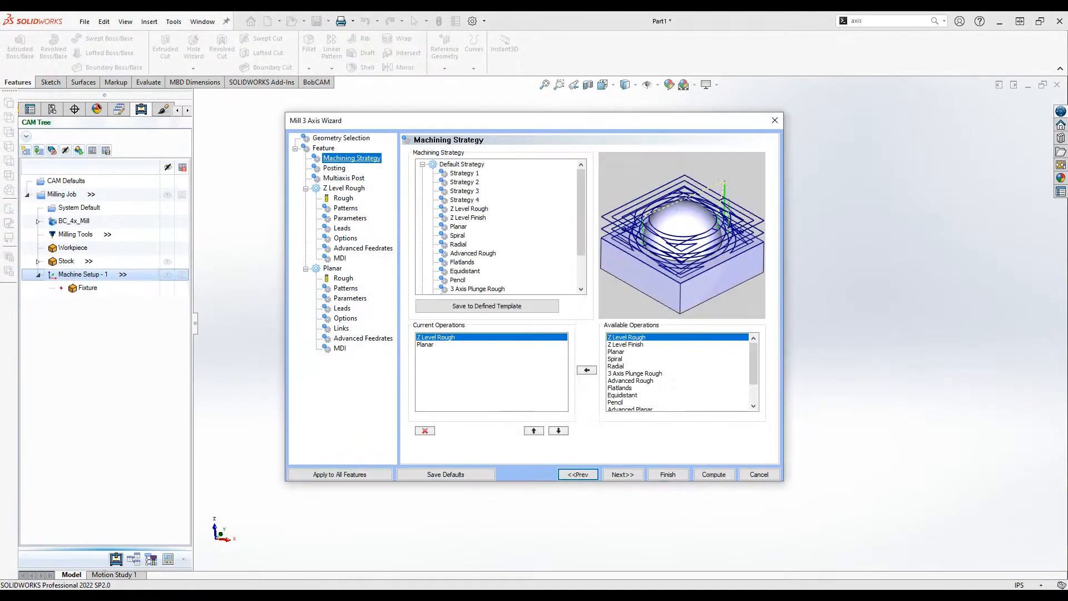
pyautogui.click(425, 431)
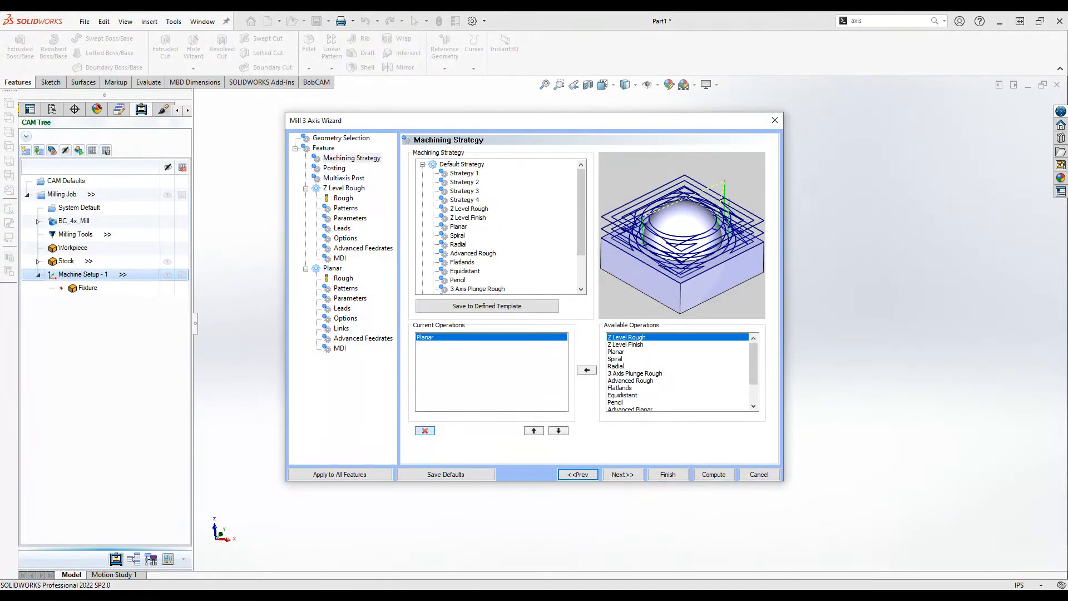
pyautogui.click(424, 431)
pyautogui.scroll(-1, 678, 367)
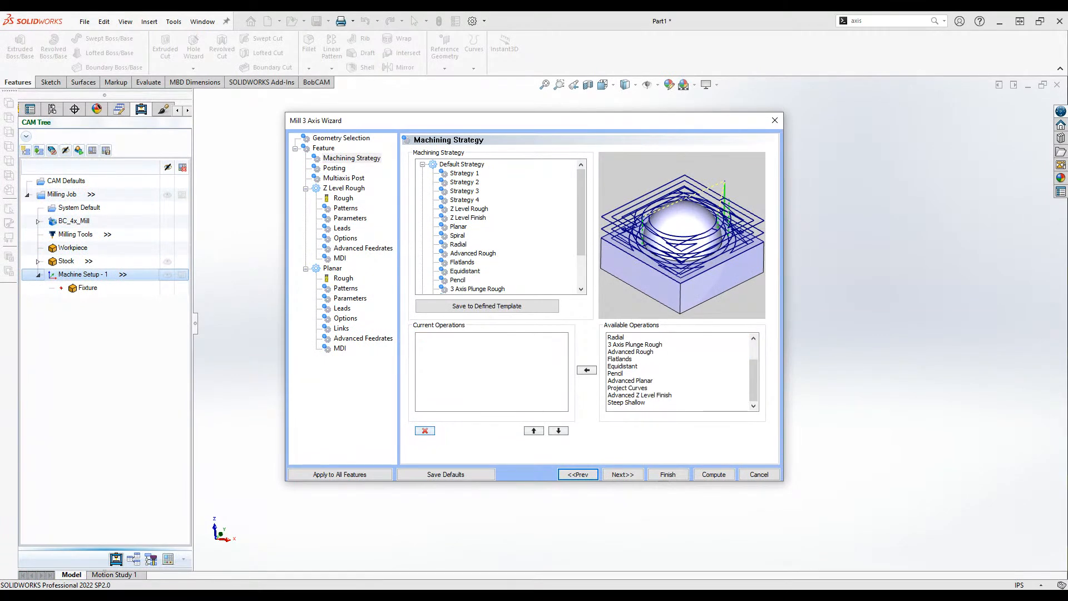
pyautogui.click(631, 352)
pyautogui.click(586, 370)
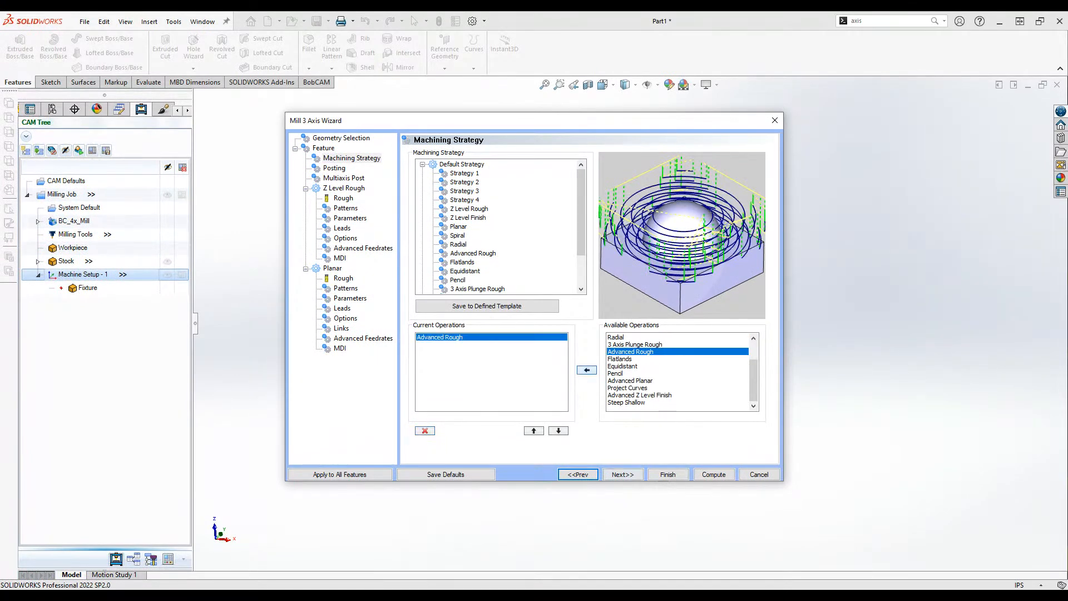
# - Set the roughing tool's corner radius to 0 for a flat endmill
pyautogui.click(622, 475)
pyautogui.click(623, 474)
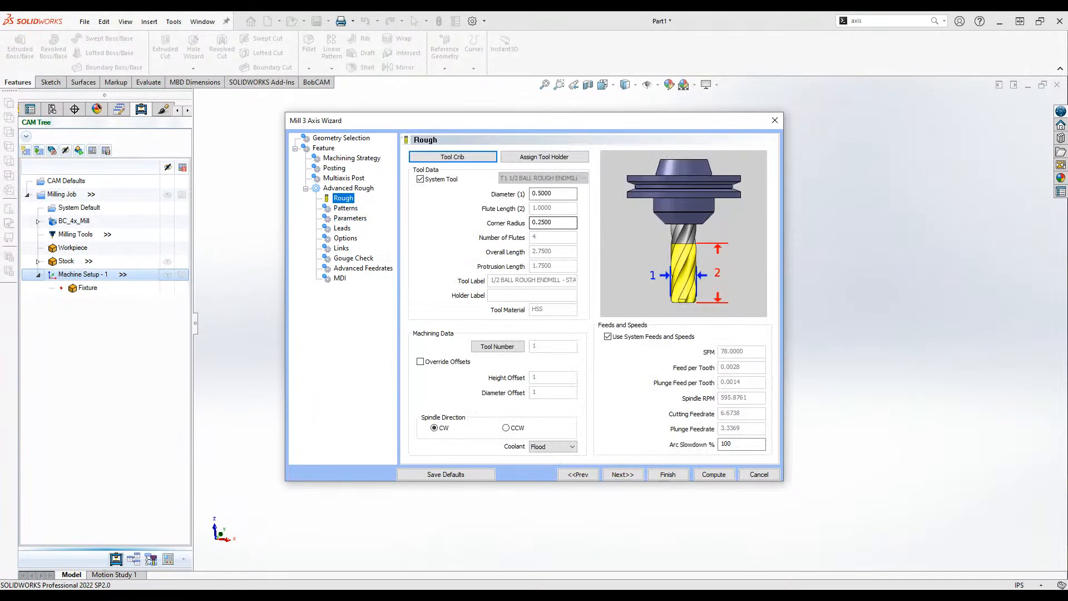
pyautogui.moveTo(556, 223); pyautogui.dragTo(528, 222)
pyautogui.write('0')
pyautogui.press('Tab')
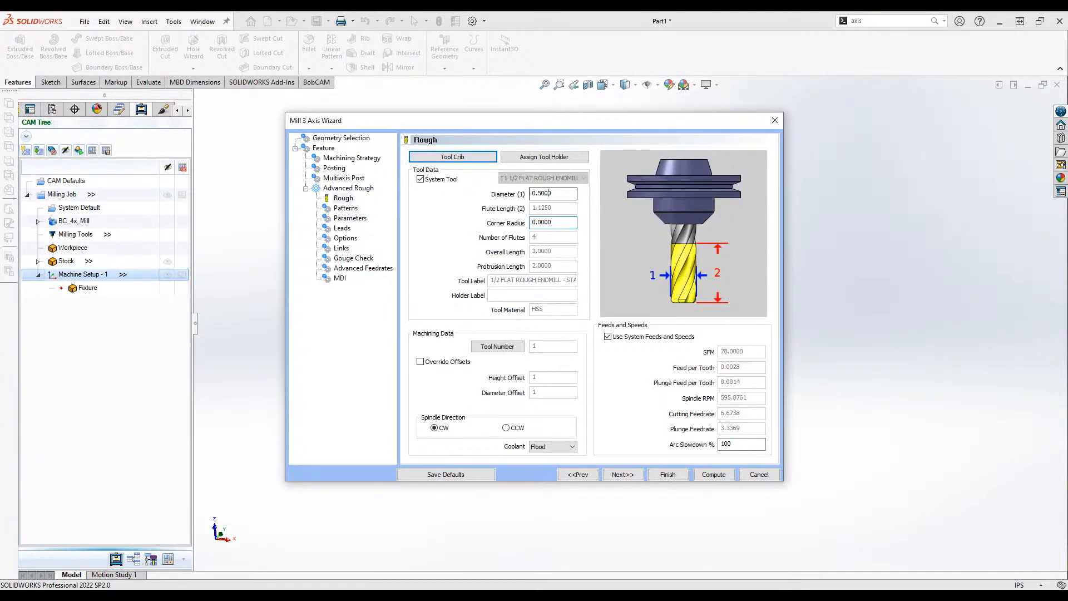
# - Set the Advanced Rough depth of cut and stepover to 0.25 with a new machining tolerance, and compute the toolpath
pyautogui.click(346, 207)
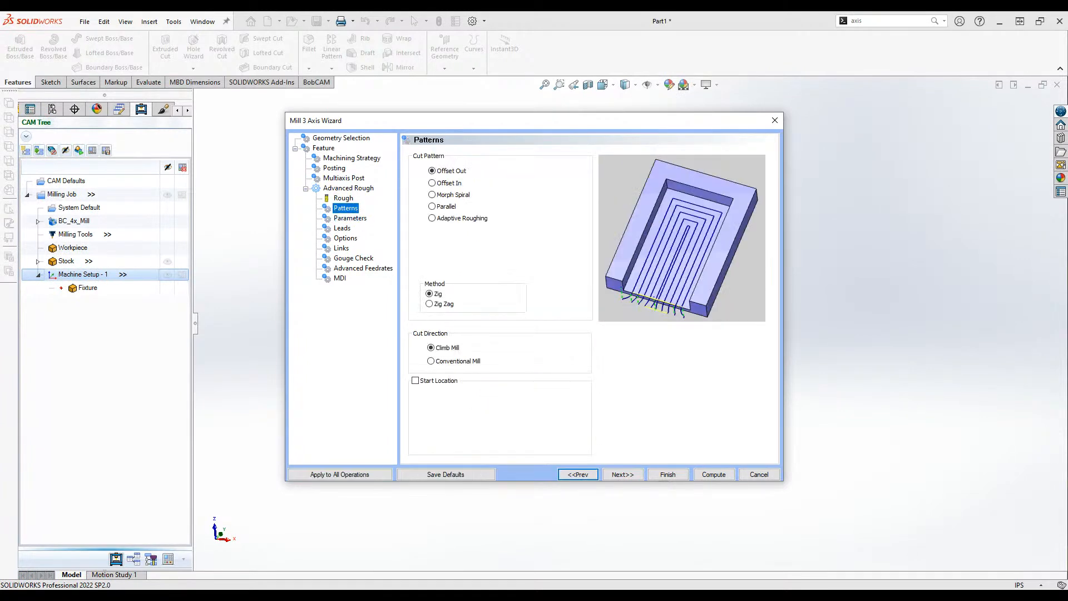
pyautogui.click(350, 218)
pyautogui.moveTo(555, 170); pyautogui.dragTo(529, 170)
pyautogui.write('.25')
pyautogui.press('Tab')
pyautogui.write('.25')
pyautogui.click(550, 171)
pyautogui.press('Tab')
pyautogui.press('Tab')
pyautogui.write('.')
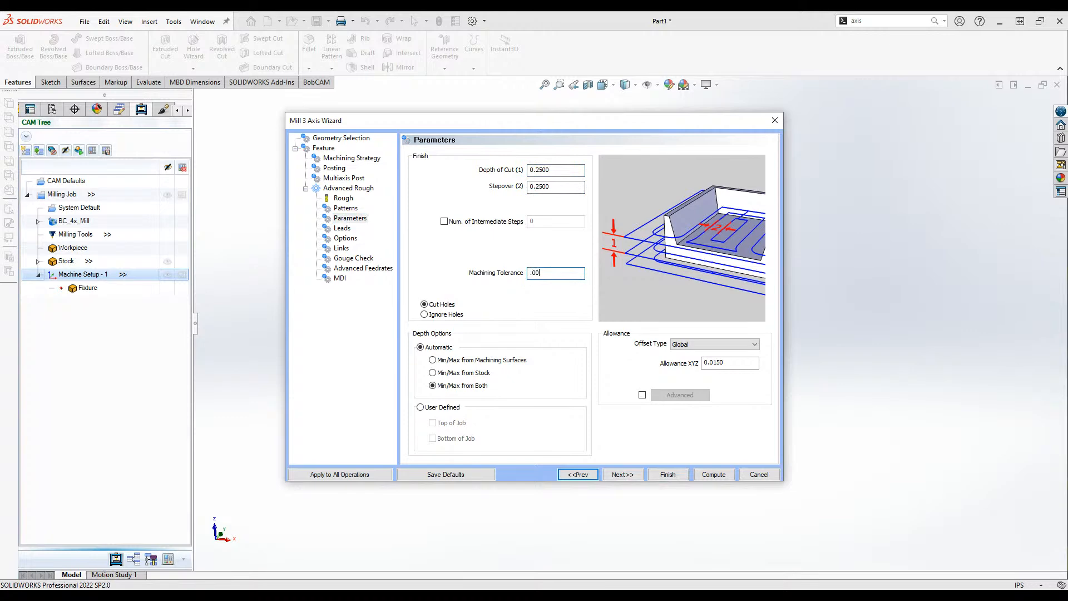
pyautogui.click(708, 472)
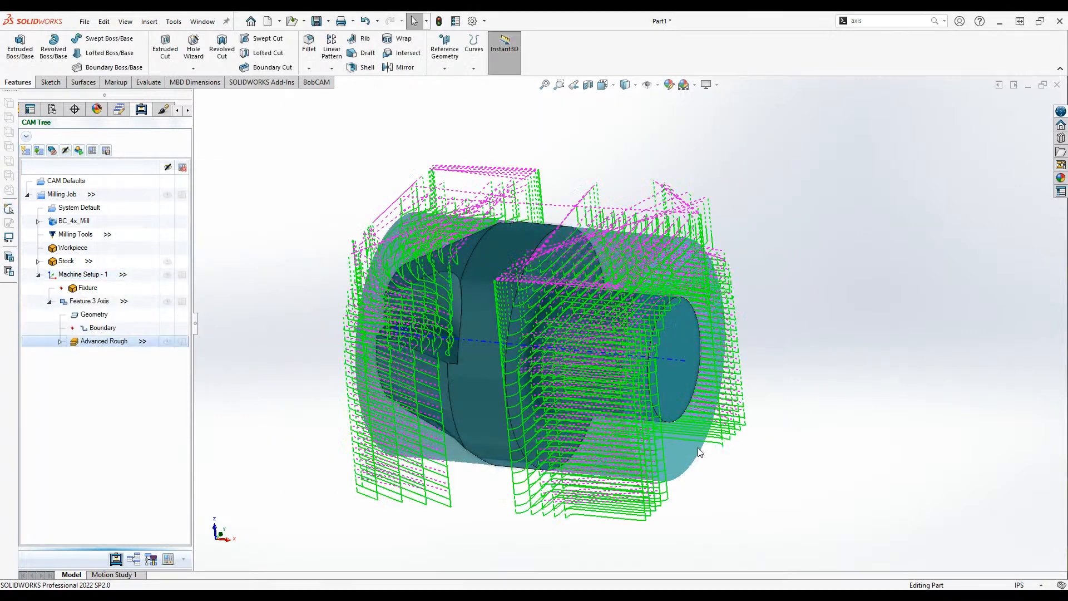
# - Inspect the roughing toolpath around the part and hide it for the Feature 3 Axis
pyautogui.scroll(-2, 535, 389)
pyautogui.scroll(3, 533, 393)
pyautogui.moveTo(543, 450); pyautogui.dragTo(632, 417, button='middle')
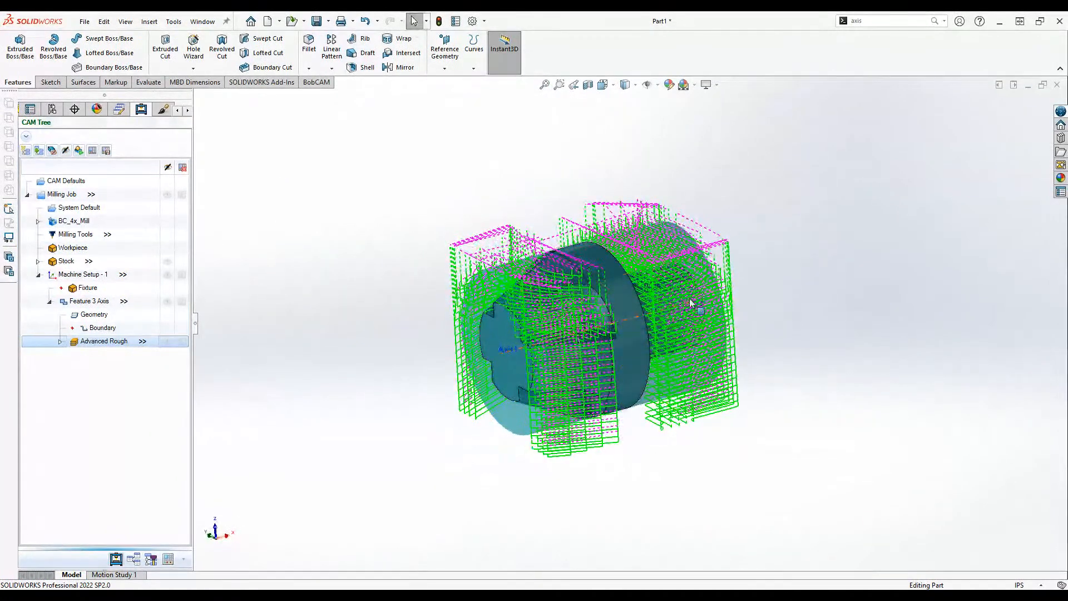
pyautogui.scroll(-1, 689, 278)
pyautogui.moveTo(639, 331); pyautogui.dragTo(692, 439, button='middle')
pyautogui.scroll(-1, 693, 439)
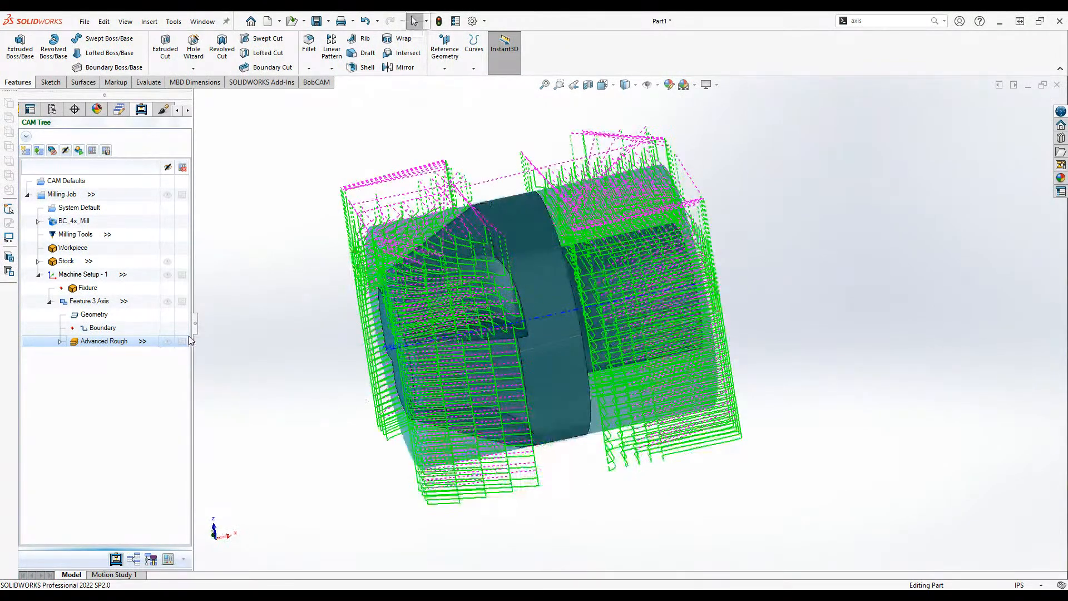
pyautogui.click(167, 302)
pyautogui.moveTo(576, 374); pyautogui.dragTo(626, 362, button='middle')
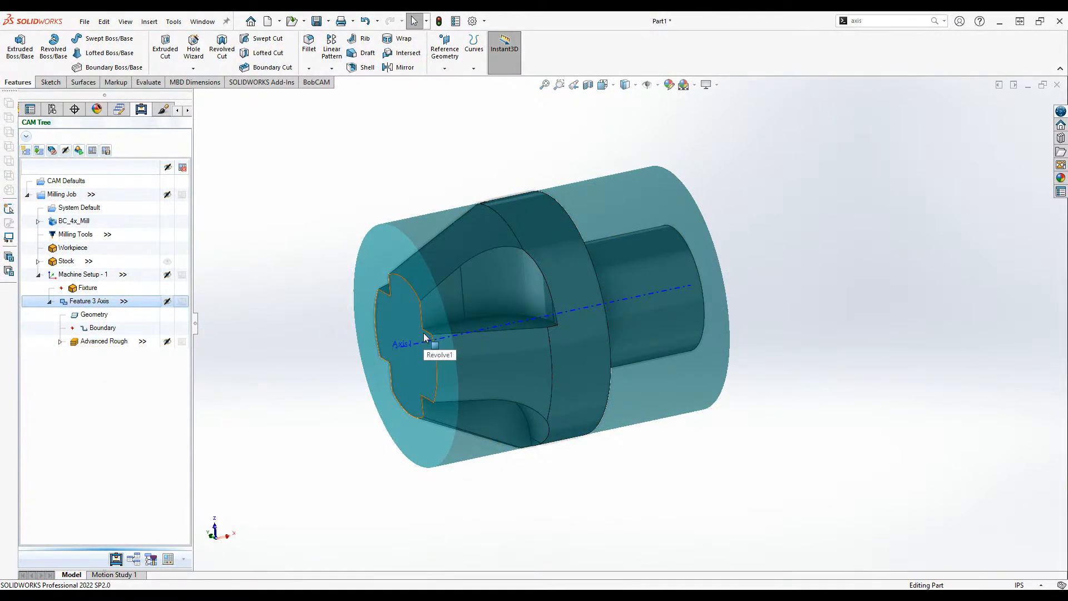
# - Roll the model back to just after Plane1, before Cut-Extrude1, and decline auto-updating the CAM Tree
pyautogui.moveTo(677, 389); pyautogui.dragTo(718, 472, button='middle')
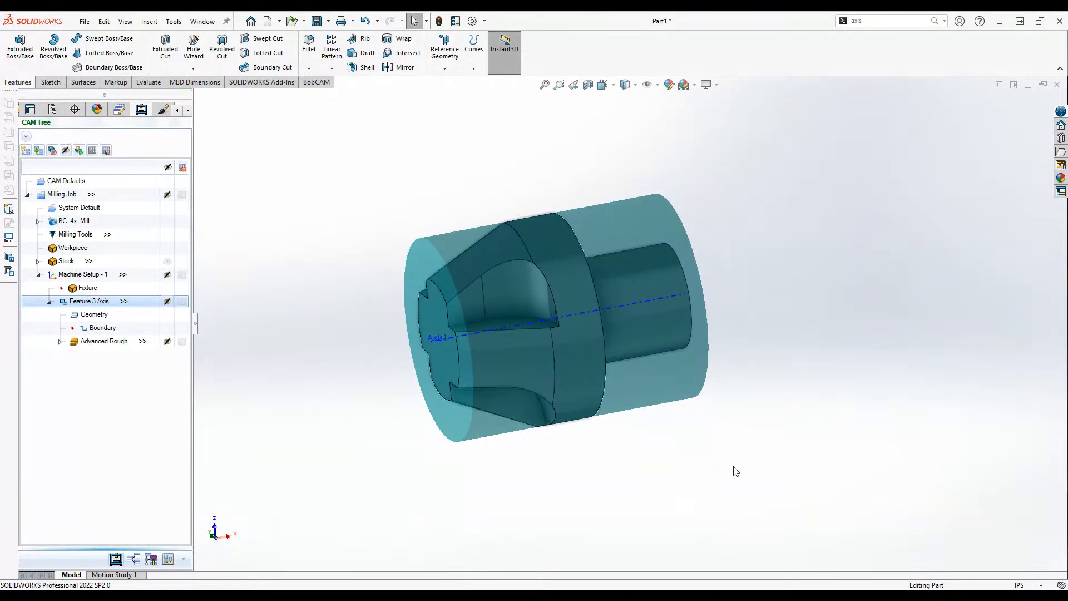
pyautogui.moveTo(685, 483)
pyautogui.mouseDown(button='middle')
pyautogui.moveTo(689, 456)
pyautogui.moveTo(693, 477)
pyautogui.mouseUp(button='middle')
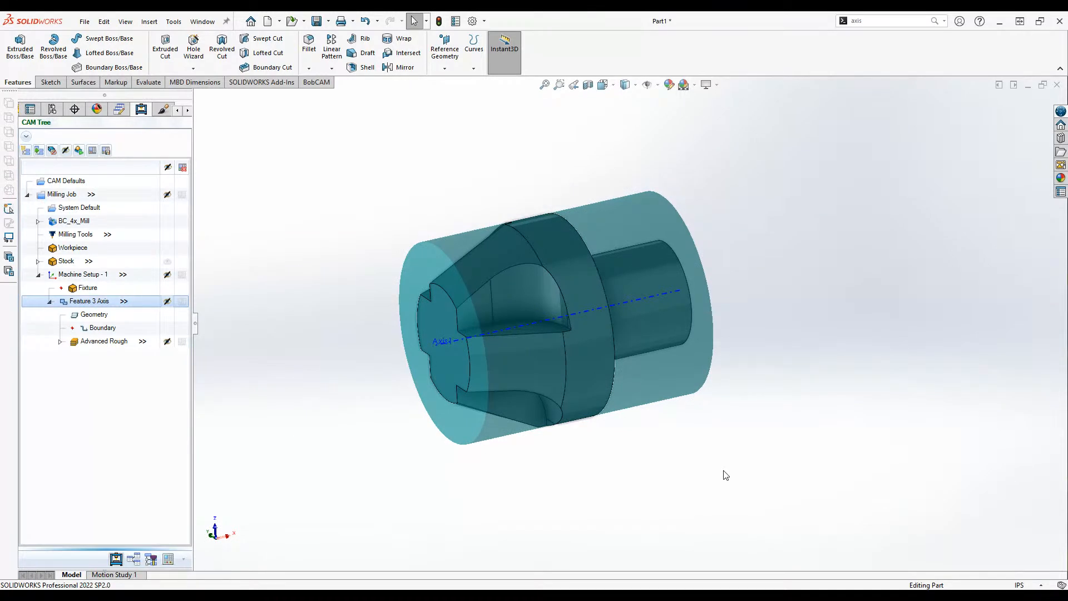
pyautogui.moveTo(195, 319); pyautogui.dragTo(222, 320)
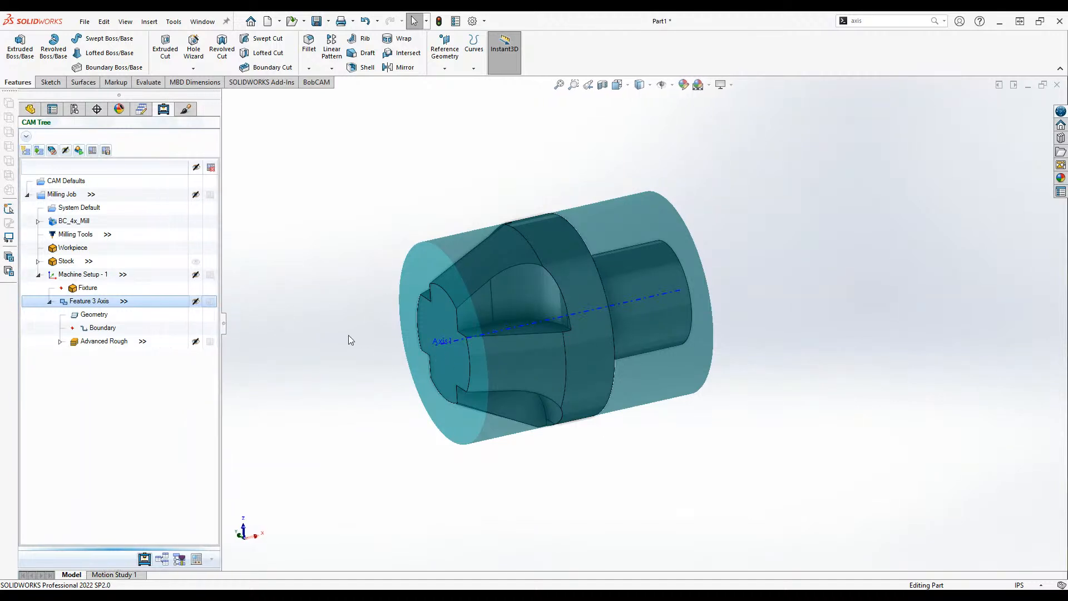
pyautogui.click(30, 109)
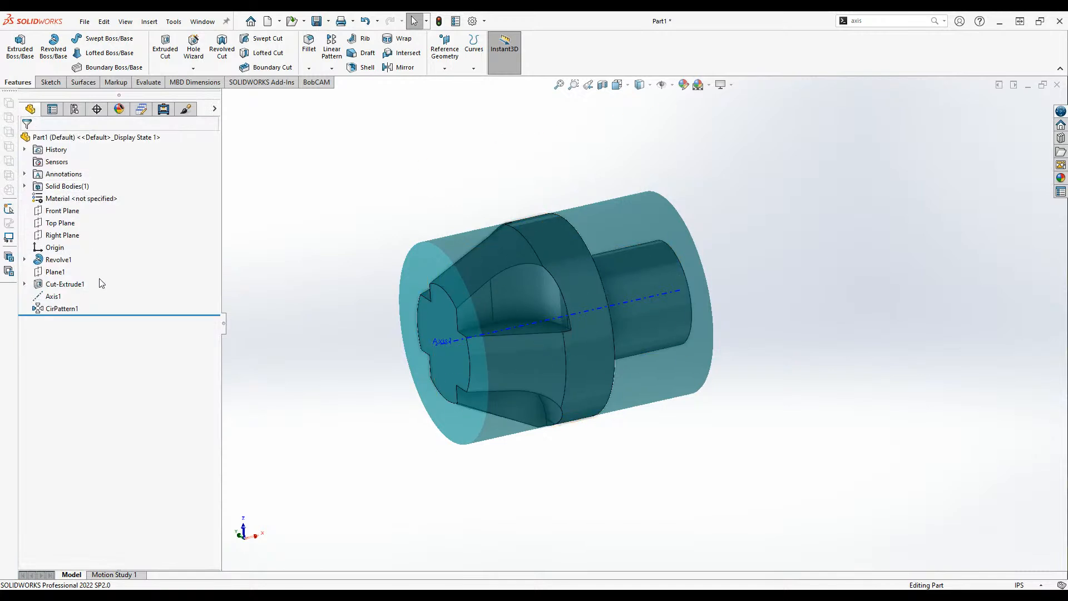
pyautogui.moveTo(166, 316); pyautogui.dragTo(166, 280)
pyautogui.moveTo(537, 406); pyautogui.dragTo(585, 410, button='middle')
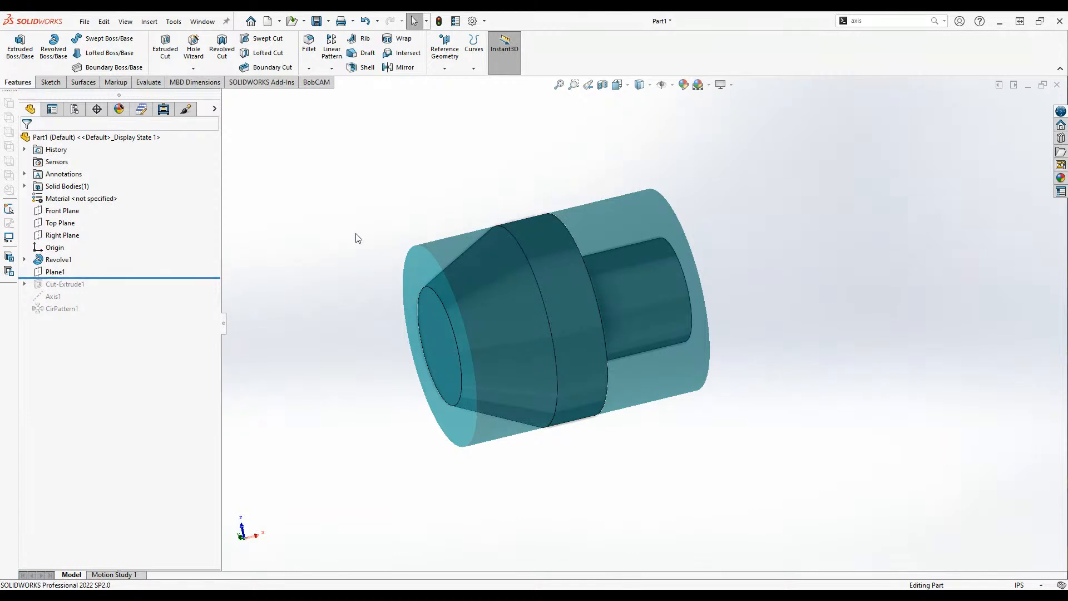
pyautogui.click(166, 114)
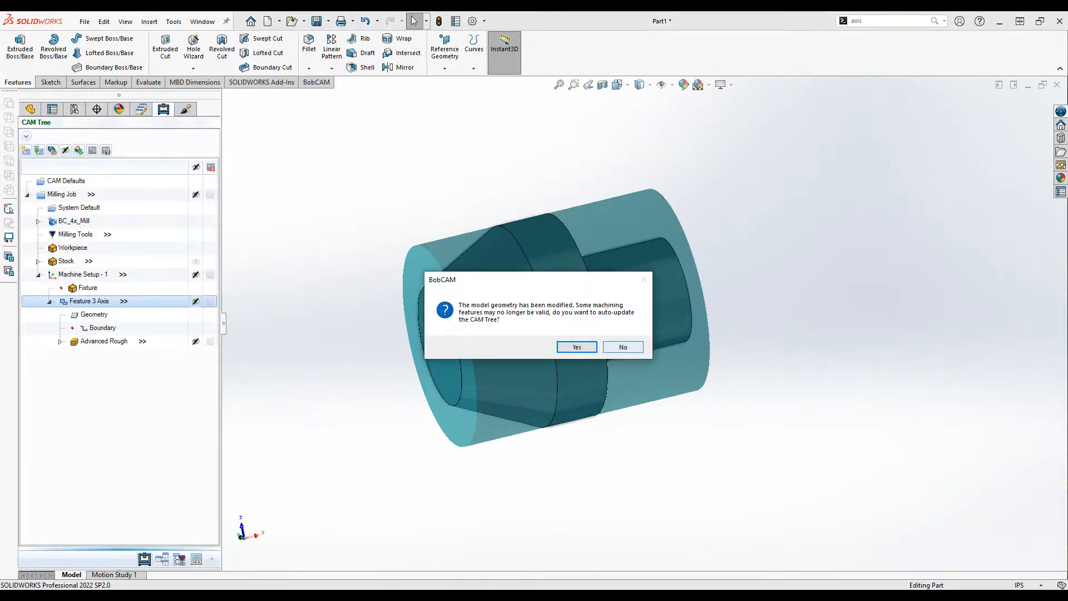
pyautogui.click(624, 349)
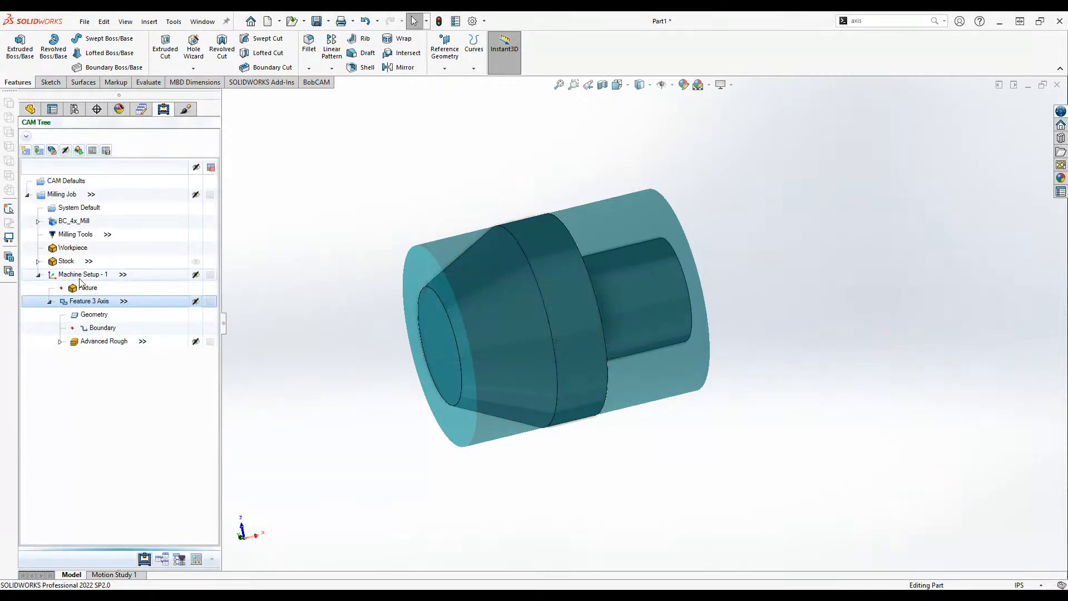
# - Redefine the milling job's stock as a solid body, using the revolved body, and calculate it
pyautogui.rightClick(70, 263)
pyautogui.click(106, 269)
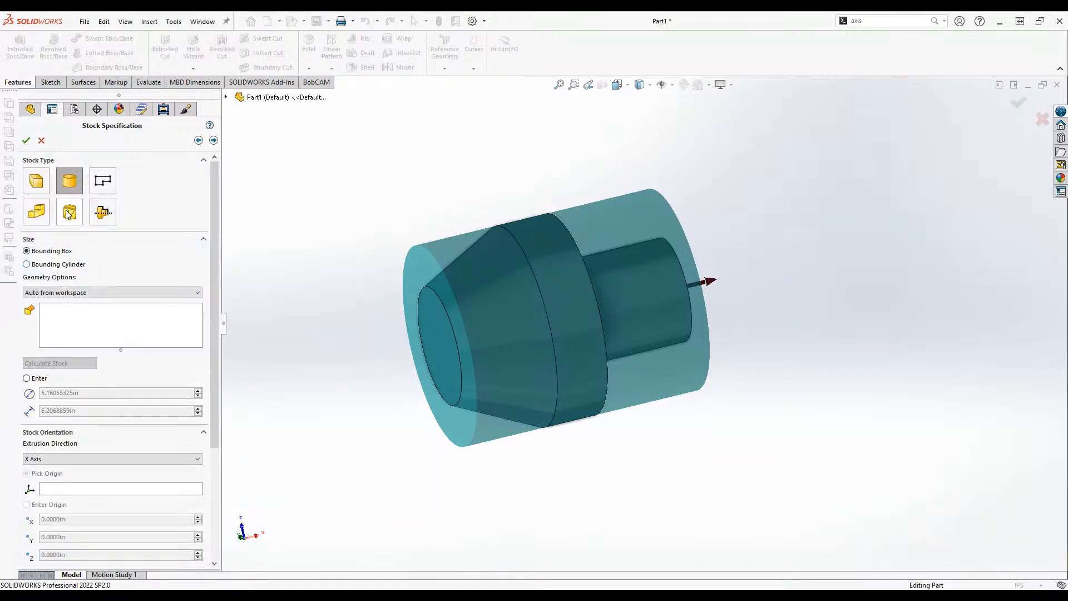
pyautogui.click(37, 211)
pyautogui.click(494, 286)
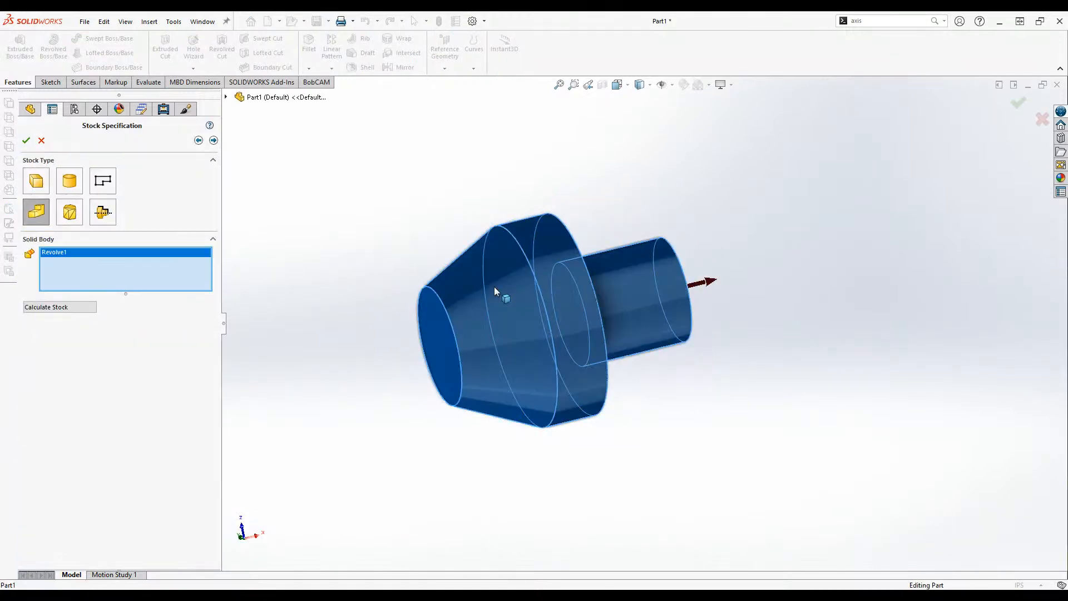
pyautogui.click(72, 306)
pyautogui.click(27, 141)
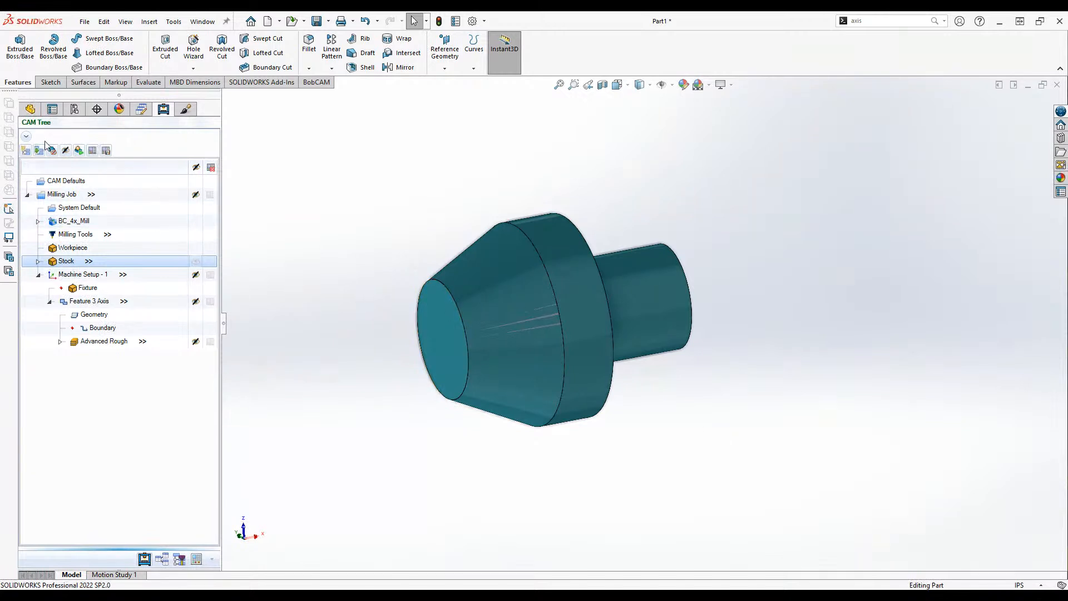
# - Roll the model forward past CirPattern1 to restore the patterned cuts, declining the CAM Tree auto-update
pyautogui.click(30, 109)
pyautogui.moveTo(135, 276); pyautogui.dragTo(136, 315)
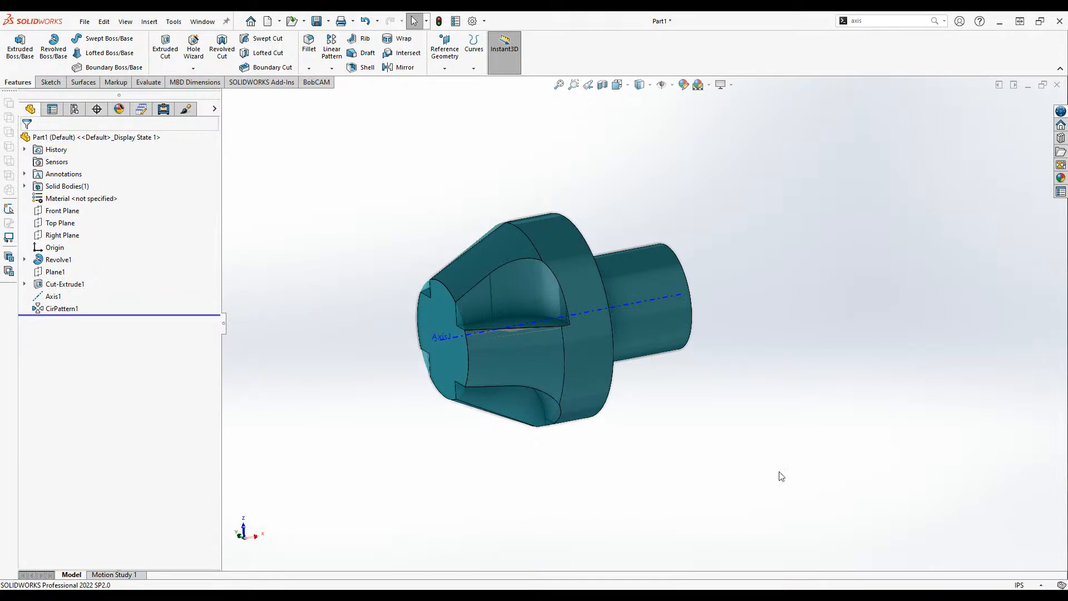
pyautogui.click(164, 109)
pyautogui.click(623, 347)
# - Review the Advanced Rough toolpath, the 3-axis feature's geometry selection and the stock against the model
pyautogui.moveTo(680, 407); pyautogui.dragTo(672, 455, button='middle')
pyautogui.scroll(-1, 572, 198)
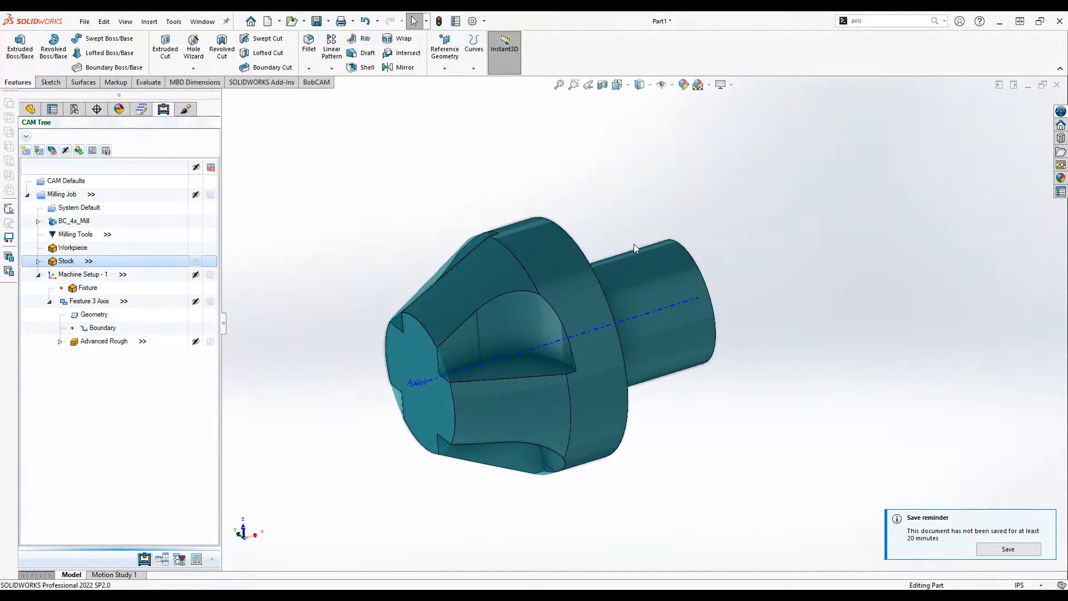
pyautogui.moveTo(672, 455); pyautogui.dragTo(726, 451, button='middle')
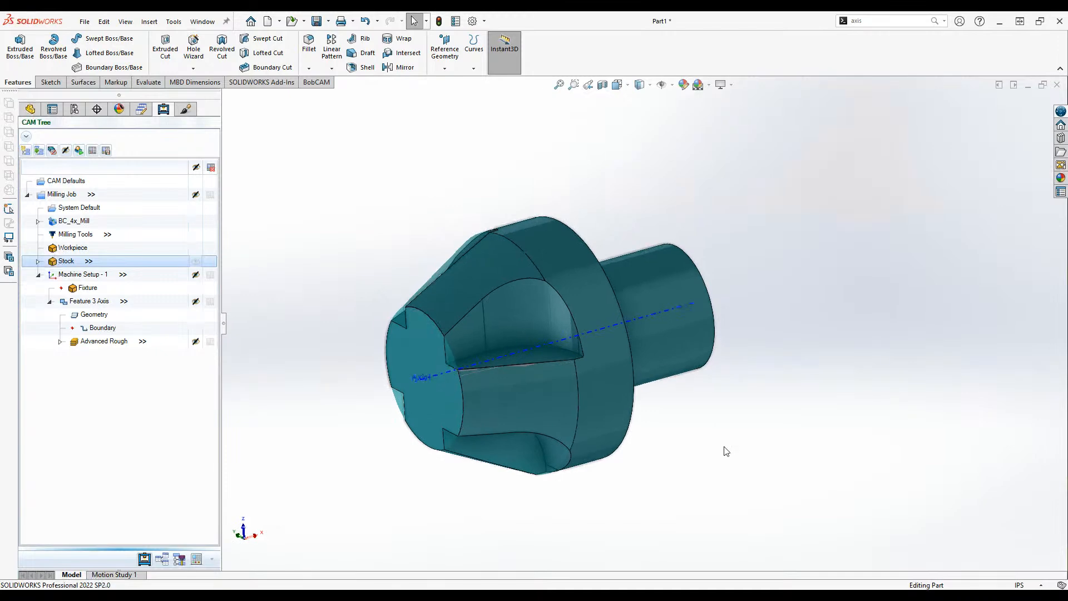
pyautogui.click(106, 342)
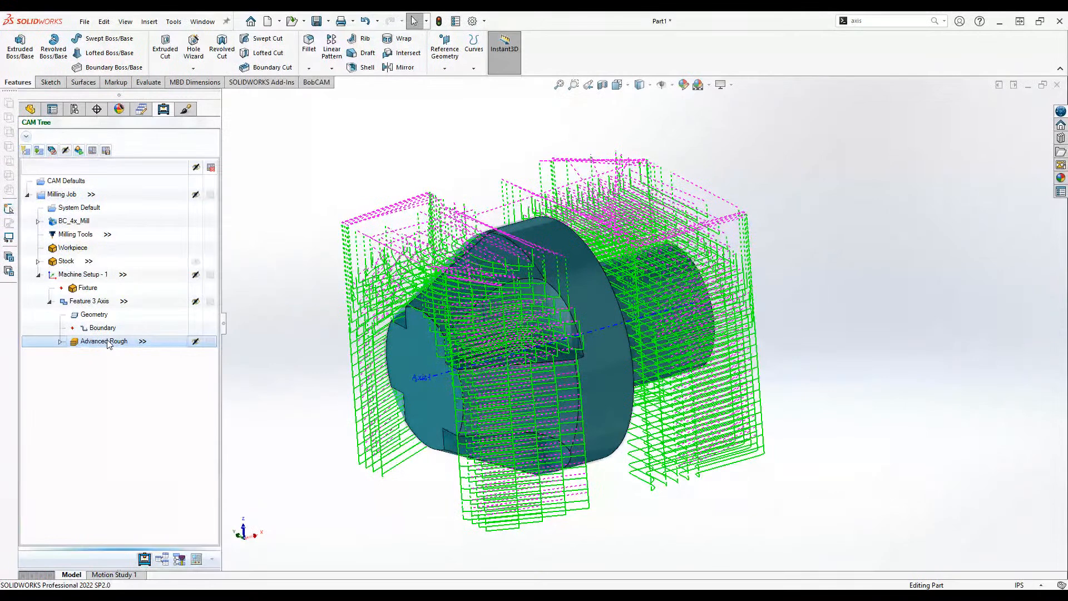
pyautogui.rightClick(109, 344)
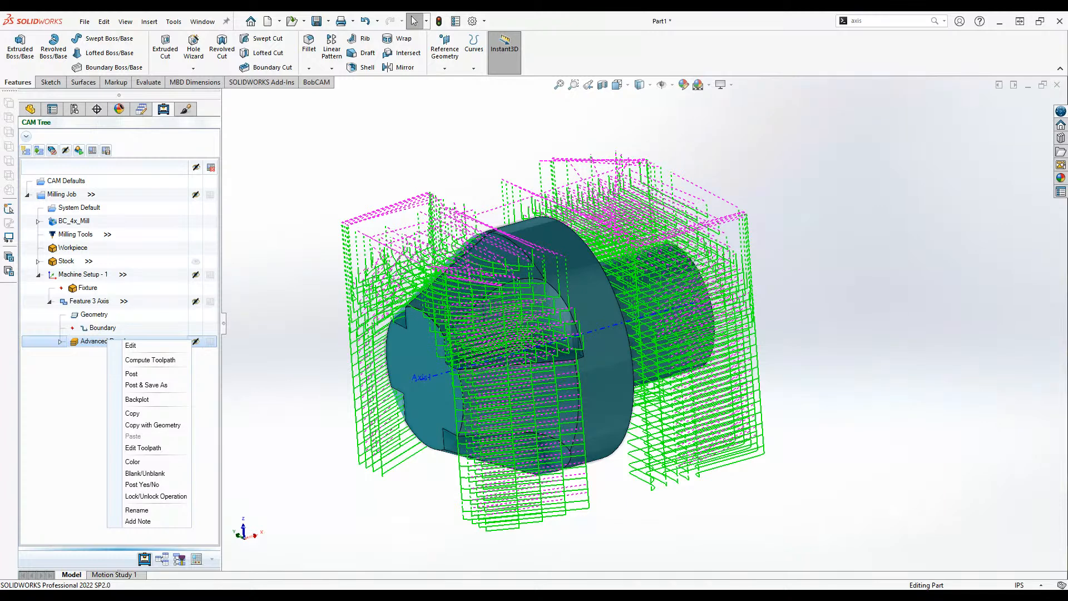
pyautogui.click(100, 308)
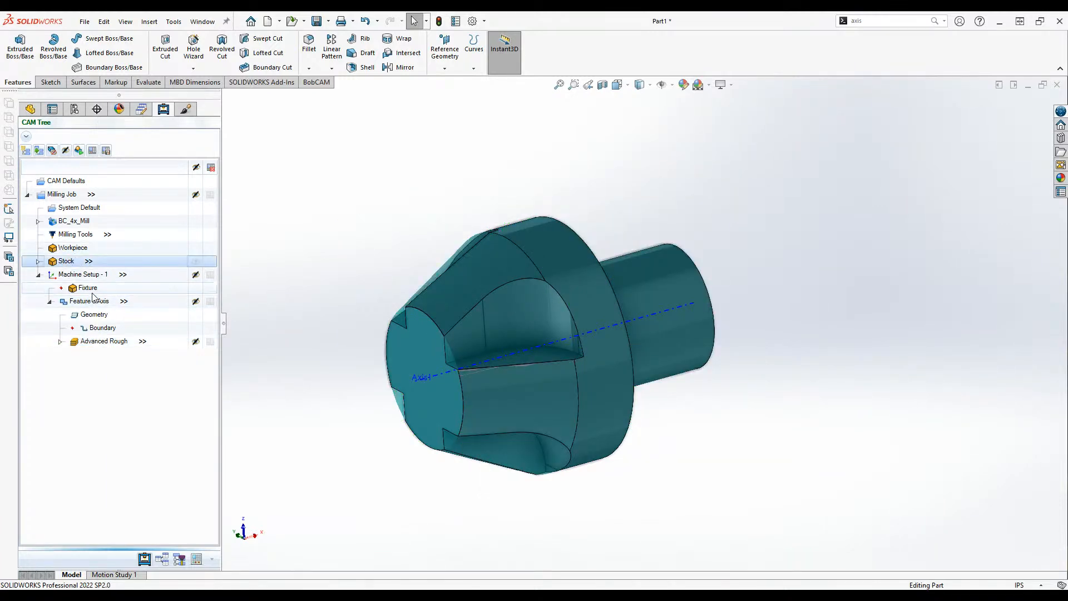
pyautogui.click(95, 315)
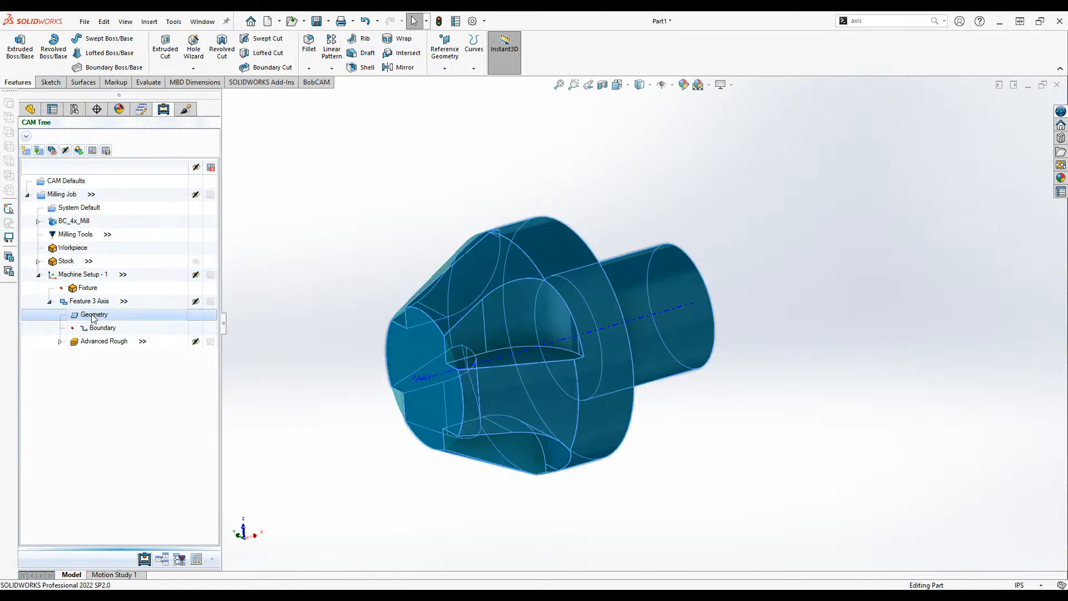
pyautogui.moveTo(625, 449)
pyautogui.mouseDown(button='middle')
pyautogui.moveTo(746, 445)
pyautogui.moveTo(642, 444)
pyautogui.mouseUp(button='middle')
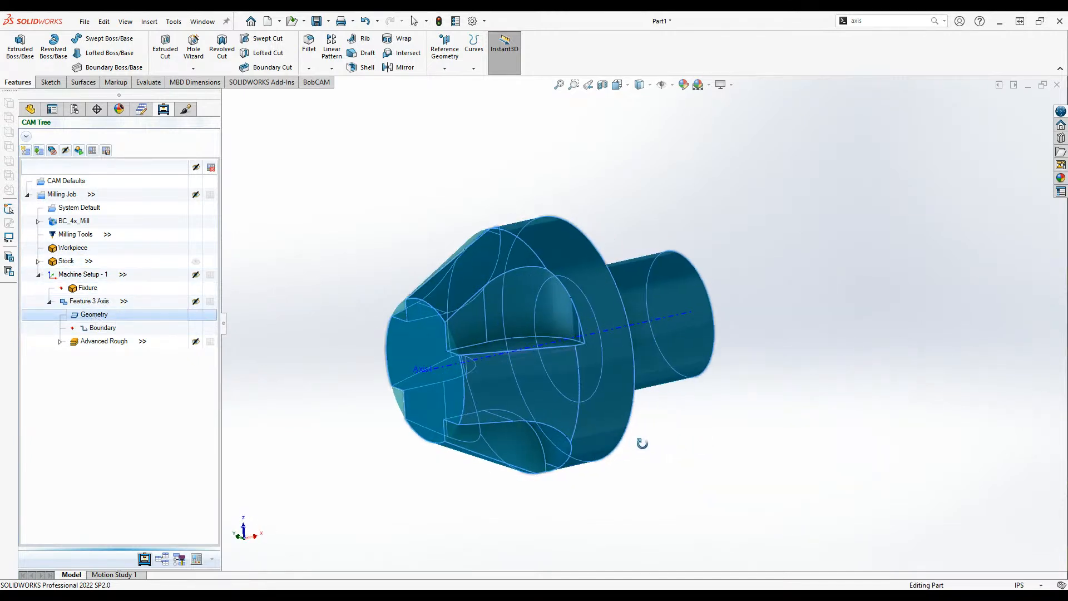
pyautogui.click(98, 304)
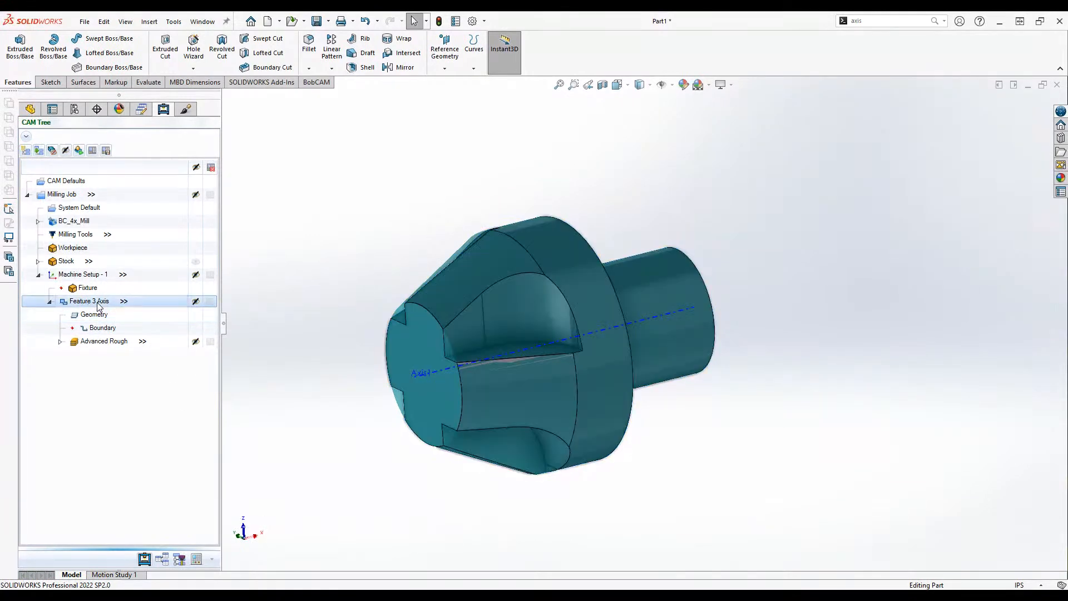
pyautogui.click(68, 262)
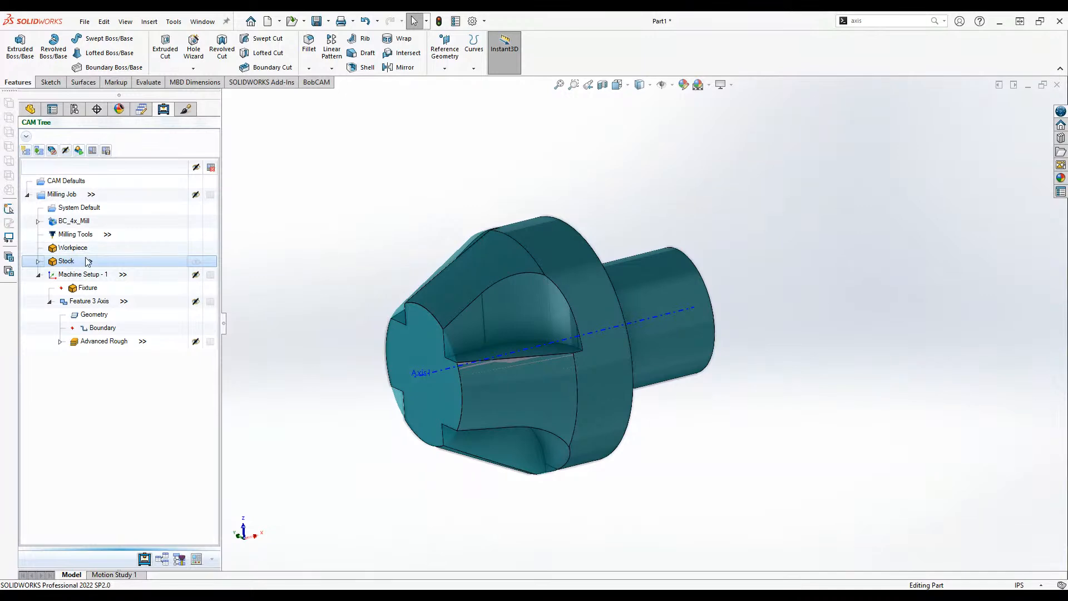
# - Recompute the Advanced Rough toolpath using the new stock
pyautogui.click(100, 341)
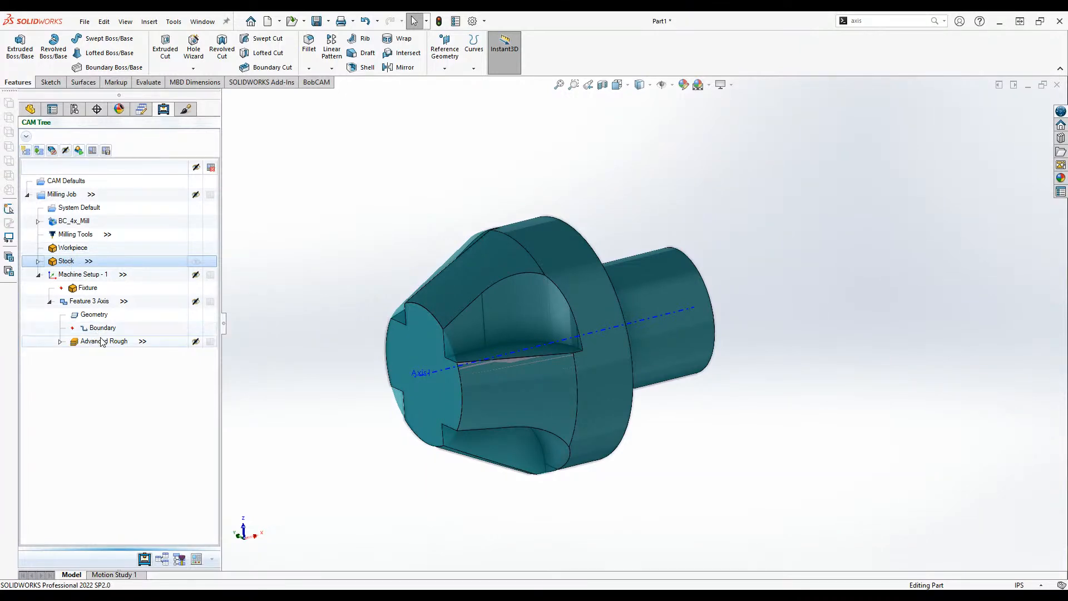
pyautogui.rightClick(103, 341)
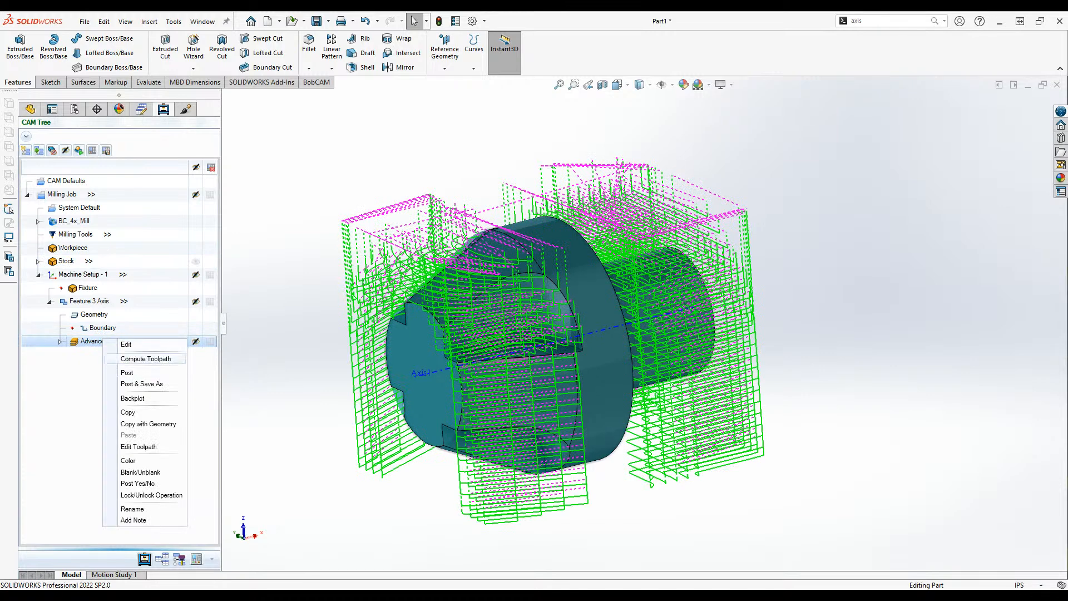
pyautogui.click(165, 358)
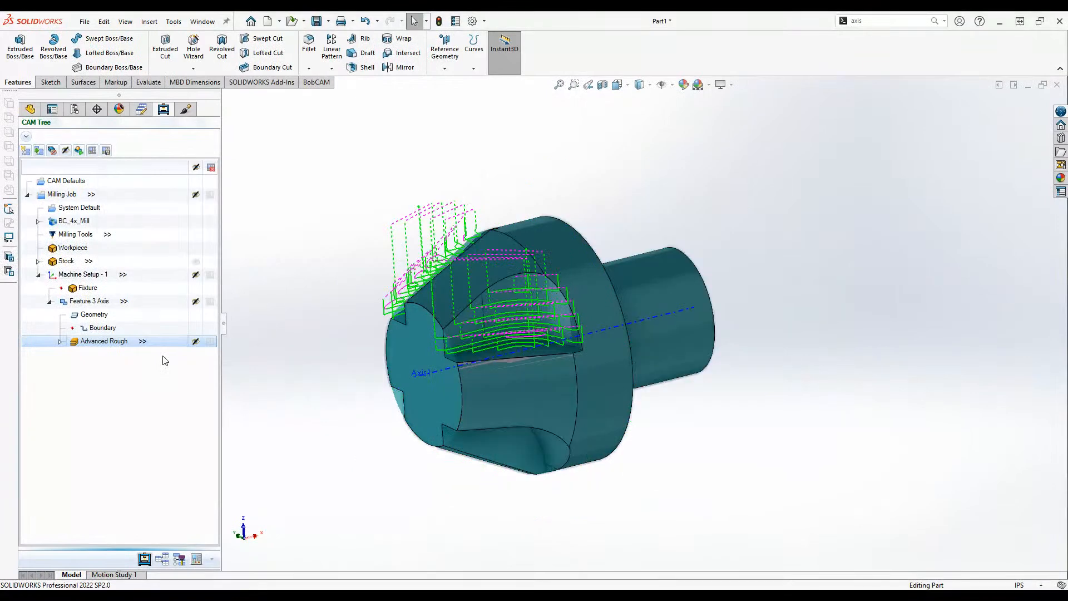
# - Examine the recomputed roughing passes in the upper pockets, including their clearance to the pocket floors
pyautogui.moveTo(582, 468); pyautogui.dragTo(650, 378, button='middle')
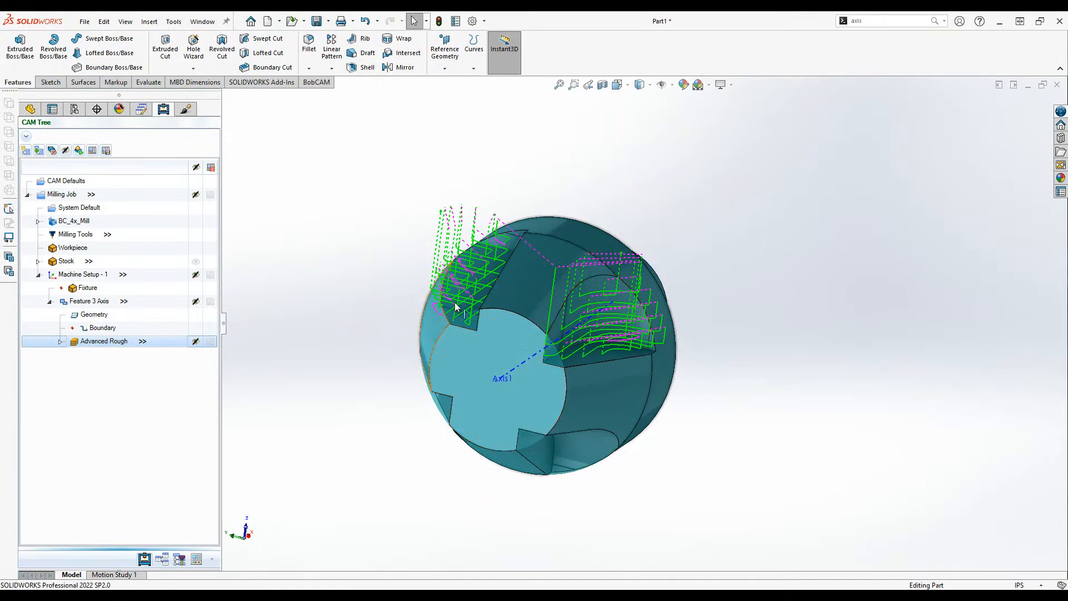
pyautogui.moveTo(601, 350); pyautogui.dragTo(623, 355, button='middle')
pyautogui.scroll(-2, 530, 284)
pyautogui.moveTo(582, 448)
pyautogui.mouseDown(button='middle')
pyautogui.moveTo(622, 417)
pyautogui.moveTo(676, 425)
pyautogui.moveTo(588, 427)
pyautogui.moveTo(591, 454)
pyautogui.mouseUp(button='middle')
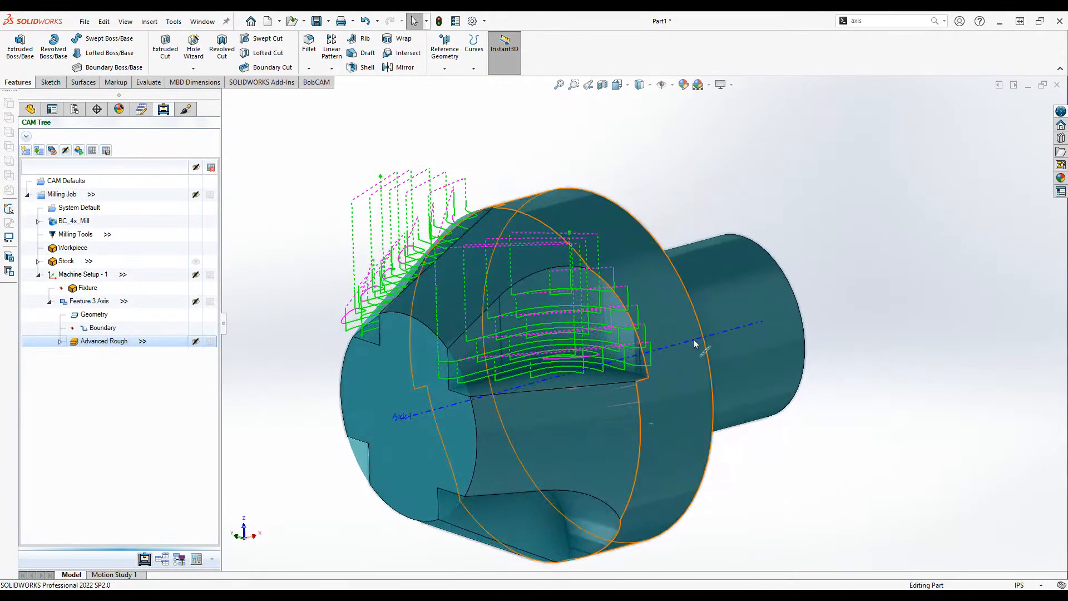
pyautogui.scroll(3, 668, 337)
pyautogui.scroll(-1, 632, 328)
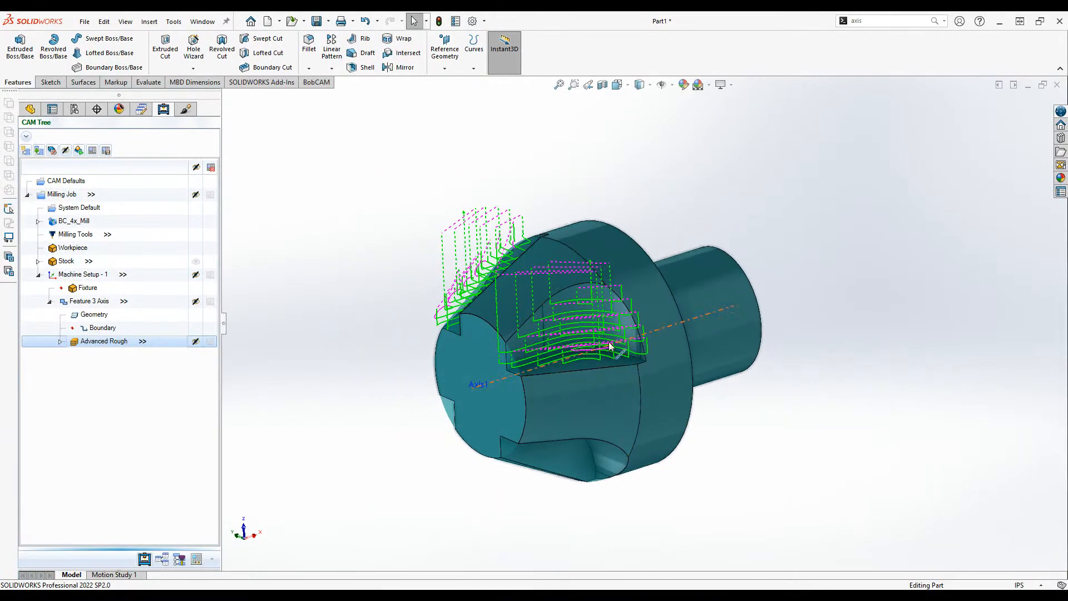
pyautogui.scroll(-2, 610, 347)
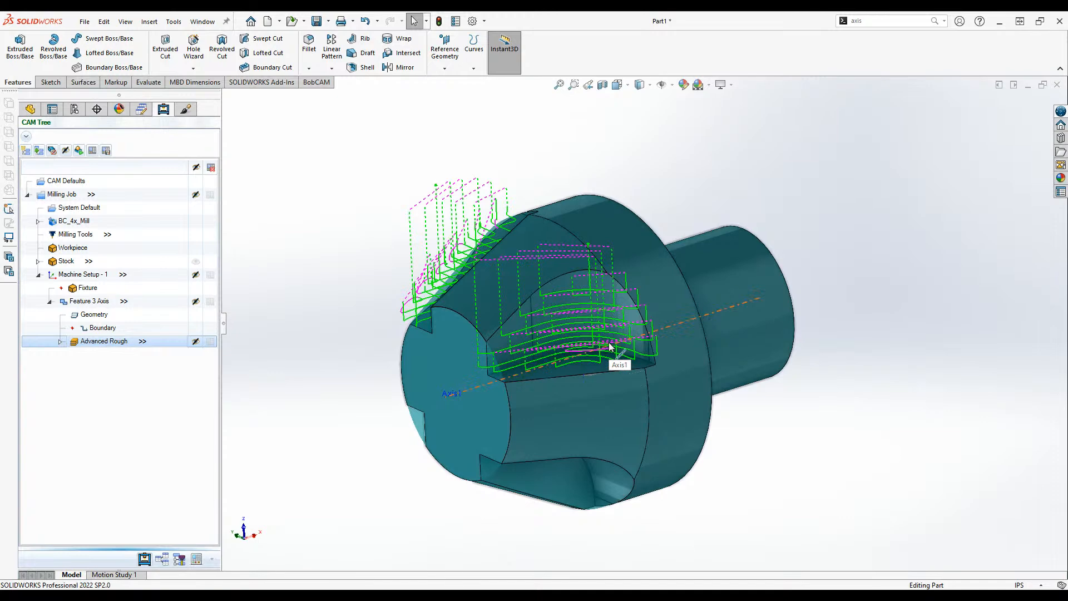
pyautogui.moveTo(610, 347); pyautogui.dragTo(599, 384, button='middle')
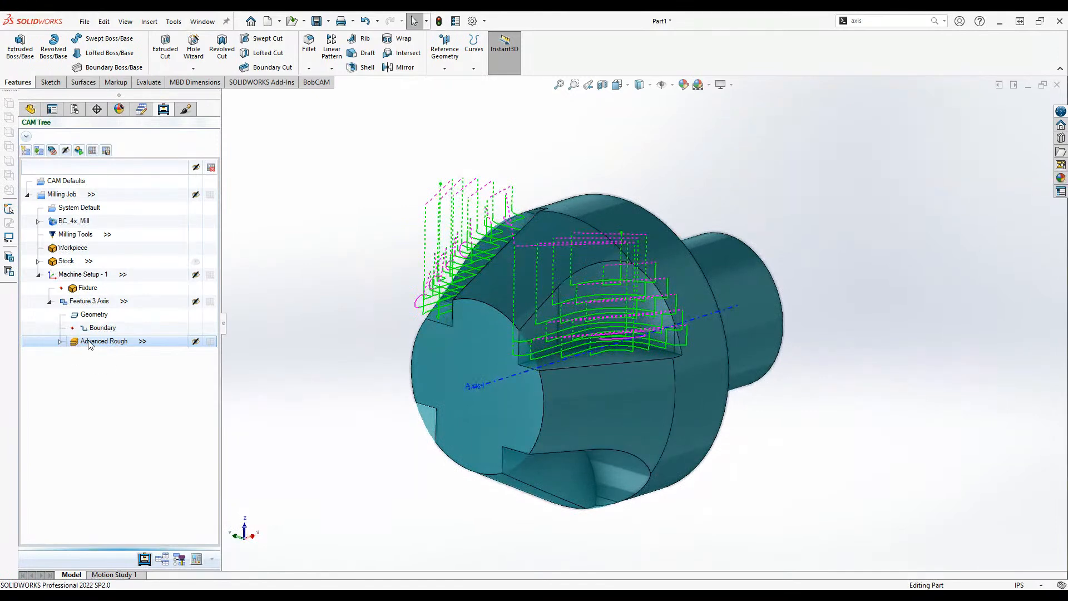
pyautogui.moveTo(625, 433); pyautogui.dragTo(556, 452, button='middle')
pyautogui.scroll(-4, 663, 315)
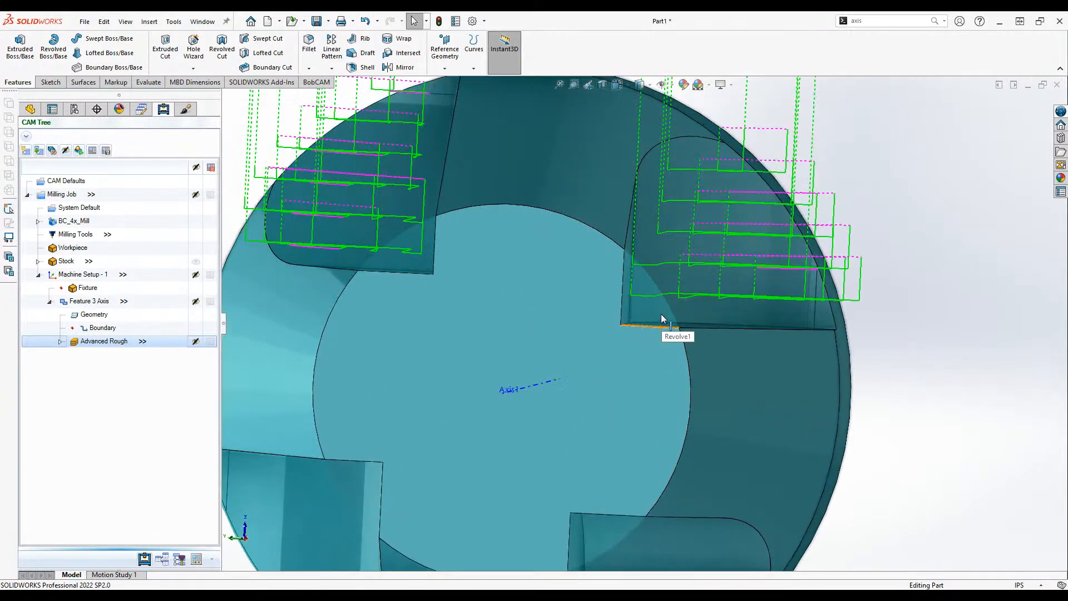
pyautogui.moveTo(649, 425); pyautogui.dragTo(585, 466, button='middle')
pyautogui.scroll(2, 622, 411)
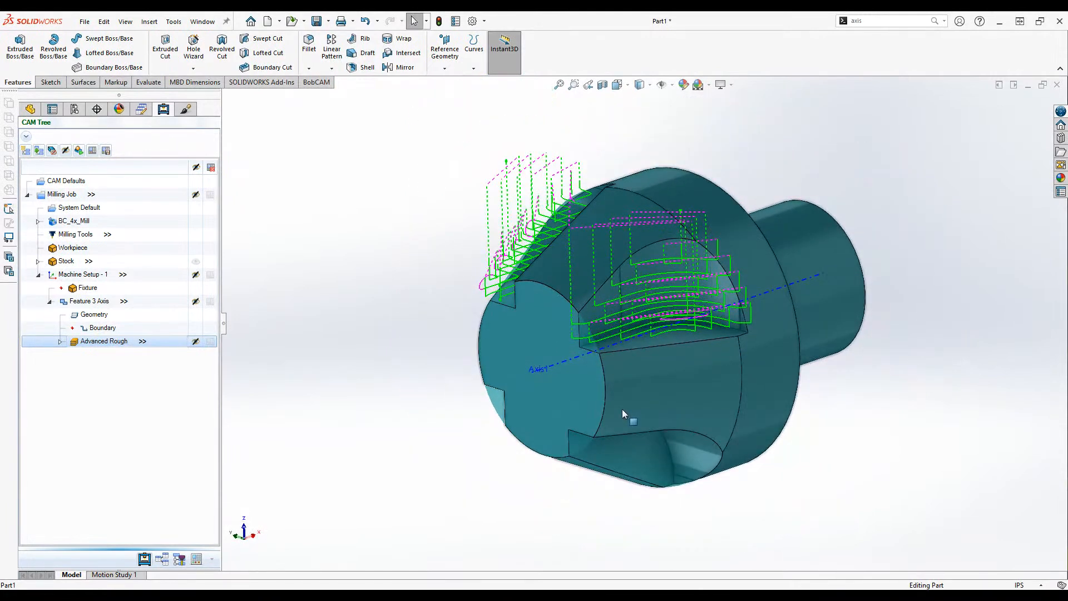
pyautogui.moveTo(648, 366); pyautogui.dragTo(655, 380, button='middle')
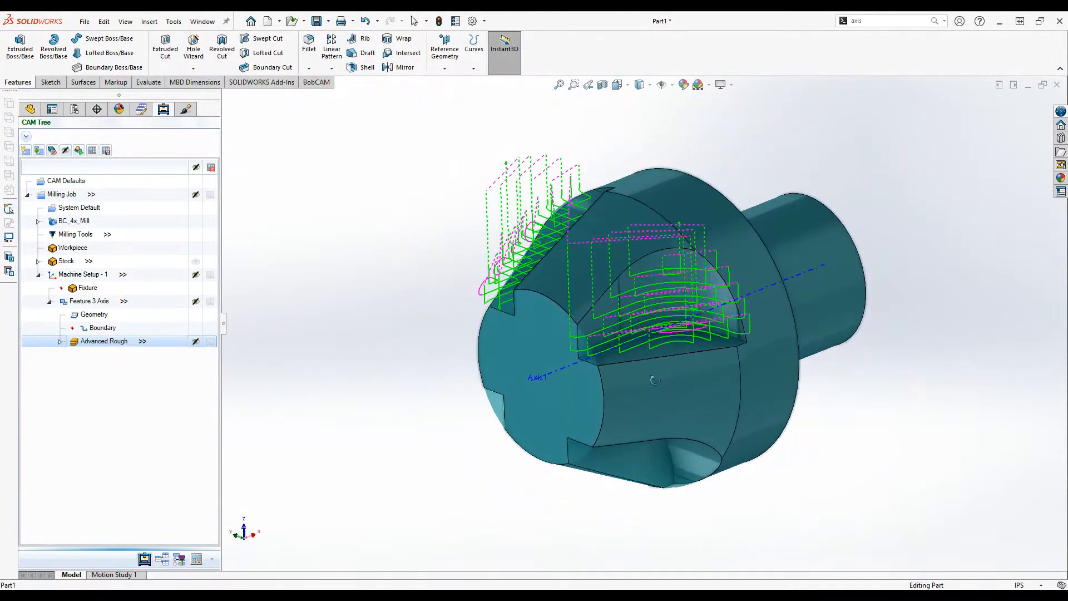
# - Enable Machine Flatlands in the Advanced Rough operation's options and save the operation settings
pyautogui.doubleClick(95, 343)
pyautogui.click(344, 228)
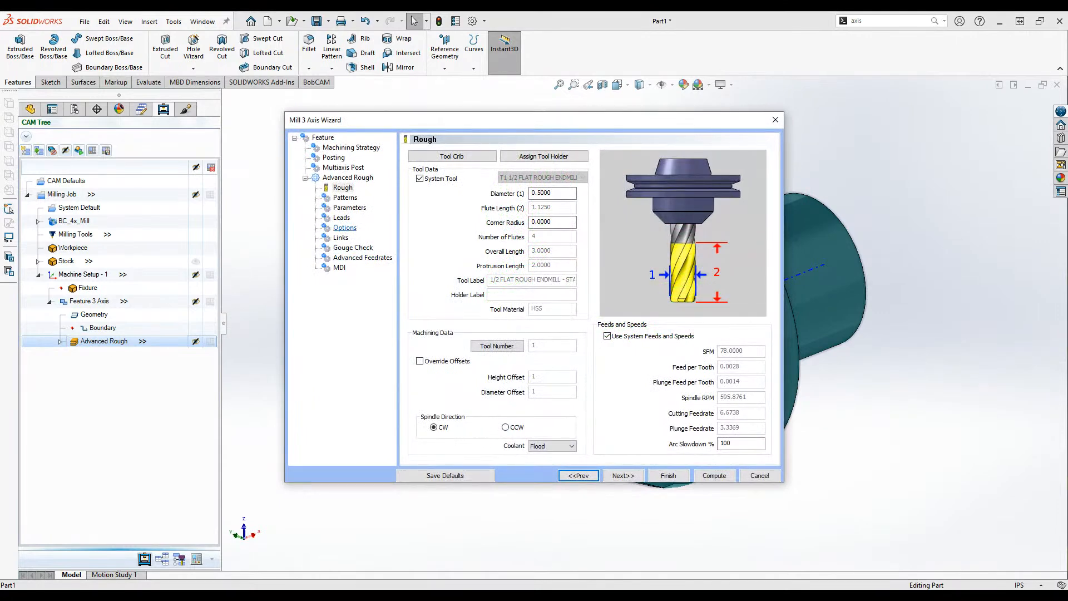
pyautogui.click(422, 282)
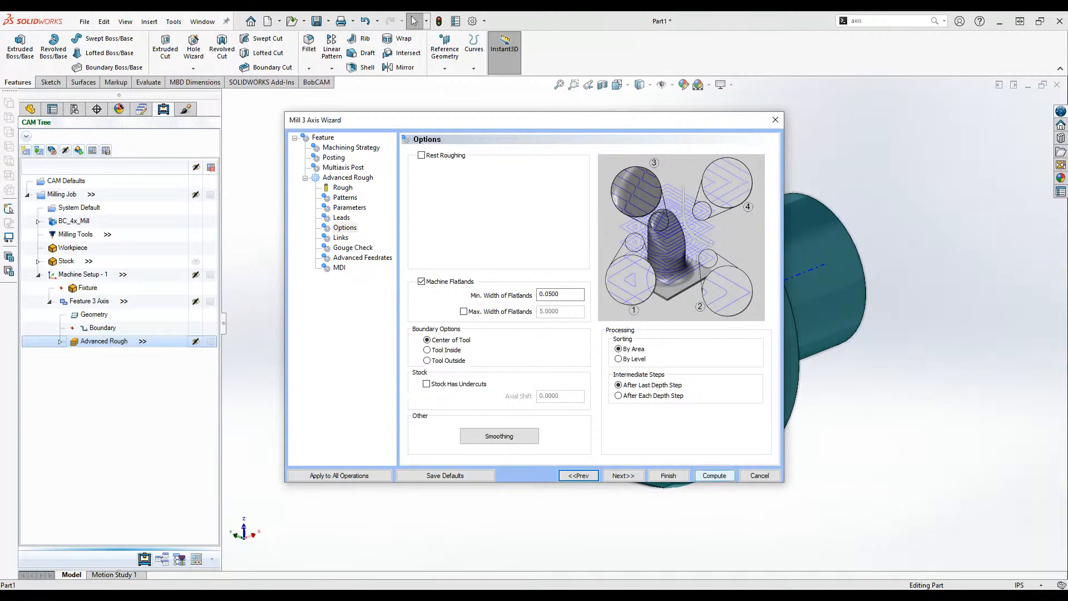
pyautogui.click(668, 475)
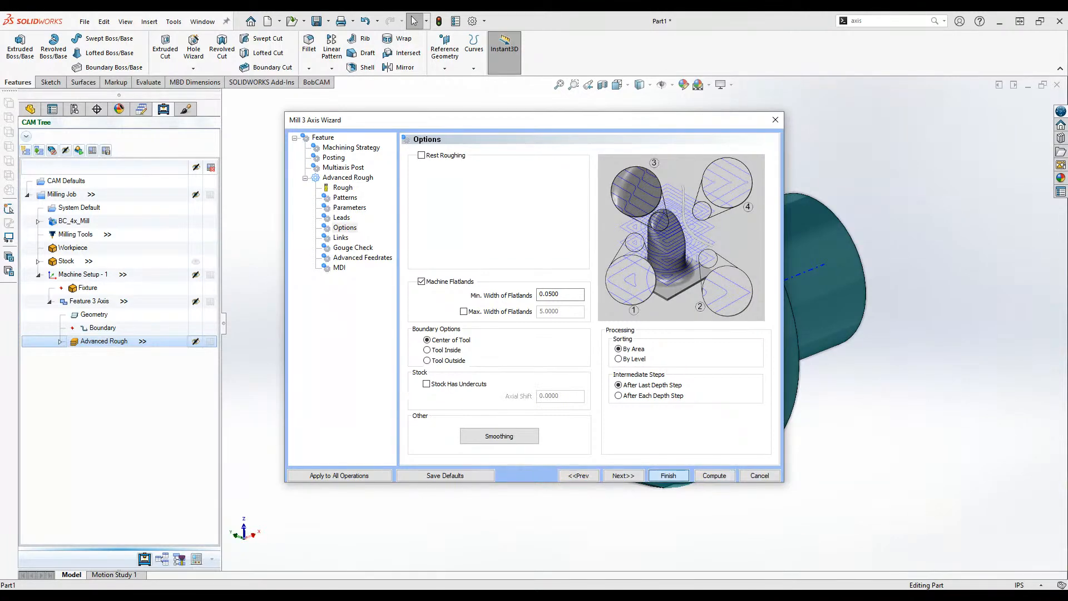
# - Recompute the Advanced Rough toolpath with flatland machining included
pyautogui.moveTo(646, 414); pyautogui.dragTo(652, 355, button='middle')
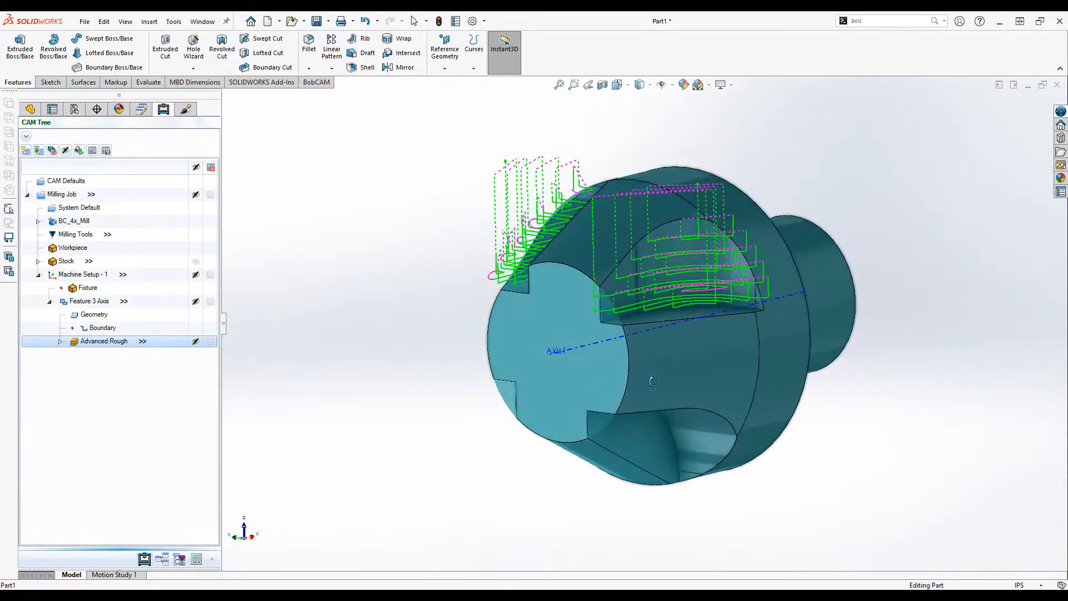
pyautogui.rightClick(104, 343)
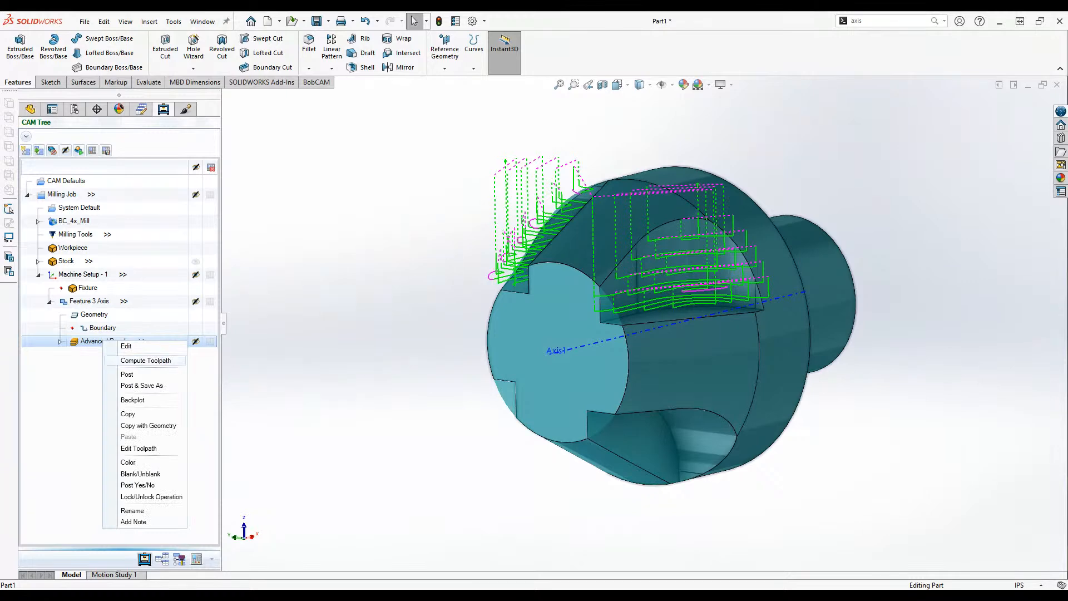
pyautogui.click(146, 360)
# - Examine the recomputed roughing passes near the pocket floors from several angles
pyautogui.moveTo(614, 366); pyautogui.dragTo(697, 312, button='middle')
pyautogui.scroll(-4, 707, 292)
pyautogui.moveTo(680, 355); pyautogui.dragTo(648, 465, button='middle')
pyautogui.scroll(3, 755, 453)
pyautogui.moveTo(756, 453); pyautogui.dragTo(773, 409, button='middle')
pyautogui.moveTo(621, 384); pyautogui.dragTo(732, 369, button='middle')
pyautogui.moveTo(667, 460); pyautogui.dragTo(902, 241, button='middle')
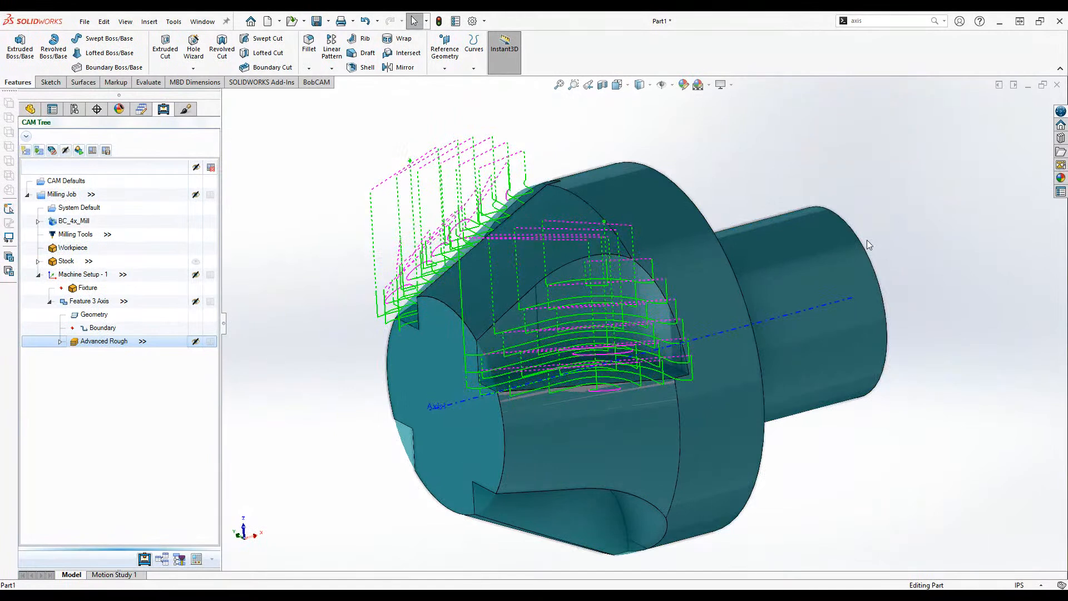
# - Compare the toolpath display for Machine Setup - 1, Feature 3 Axis and Advanced Rough, and review the items under Advanced Rough
pyautogui.click(98, 275)
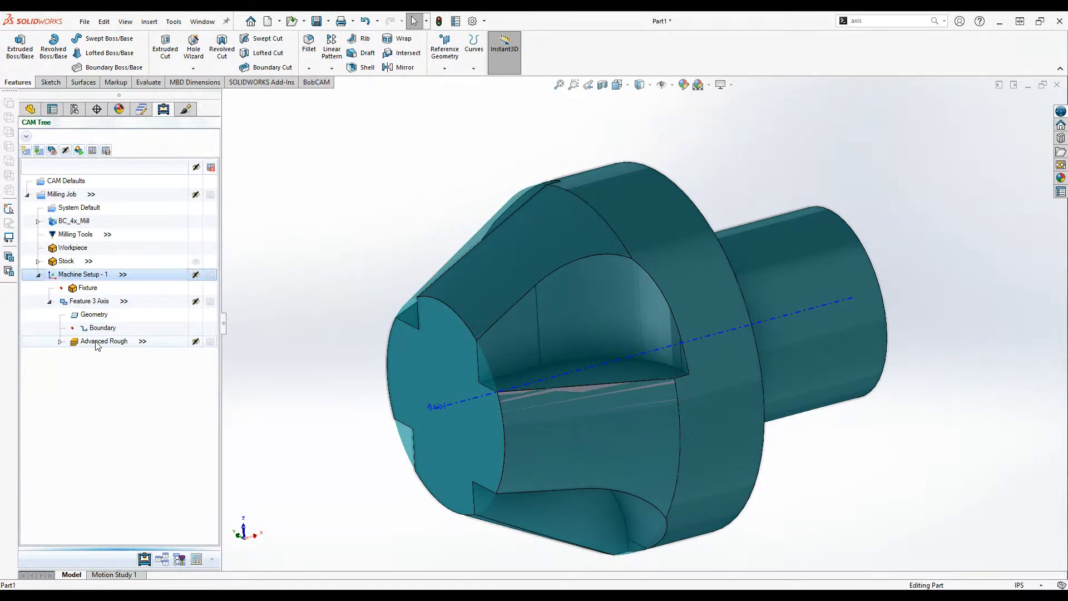
pyautogui.click(106, 302)
pyautogui.click(115, 341)
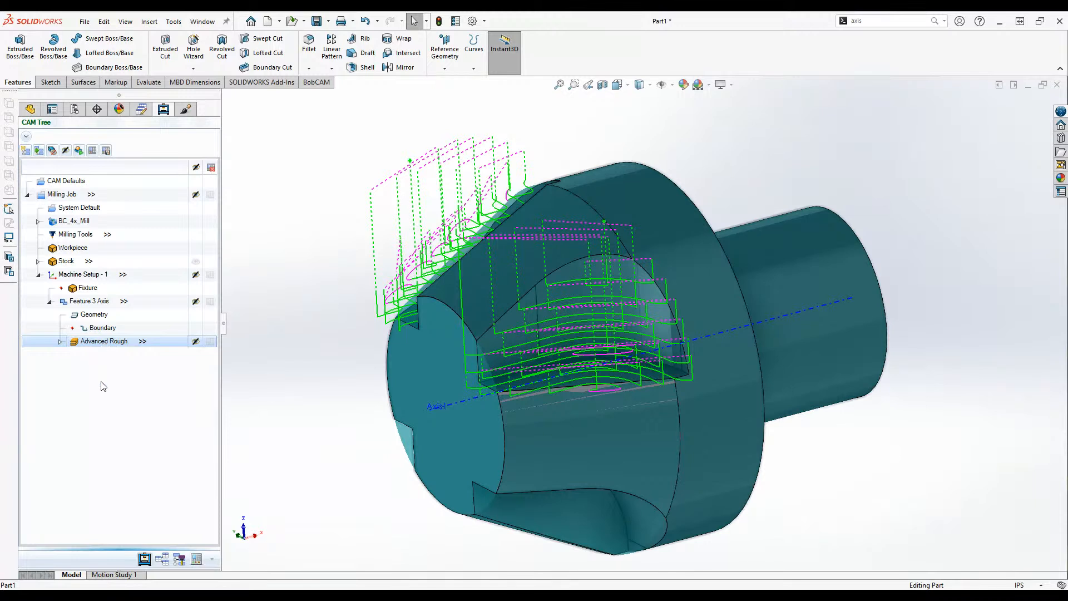
pyautogui.click(103, 303)
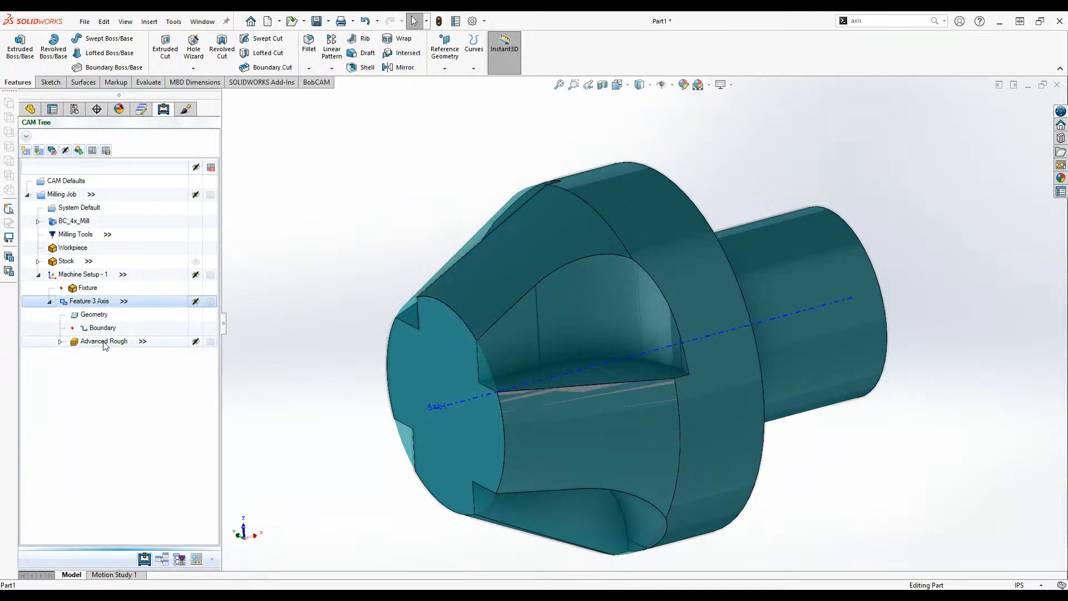
pyautogui.click(104, 343)
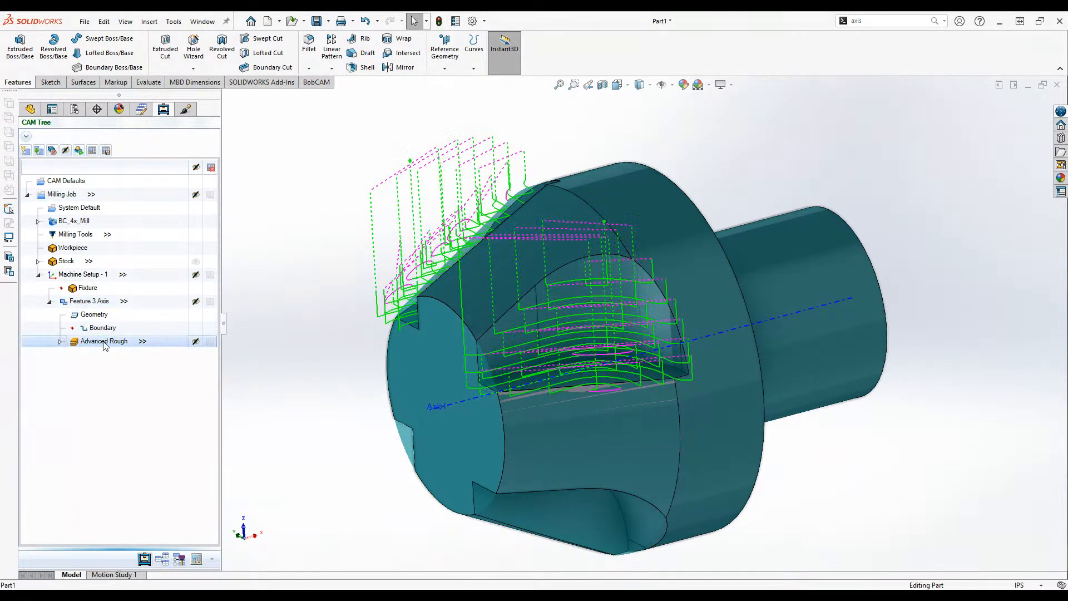
pyautogui.click(60, 341)
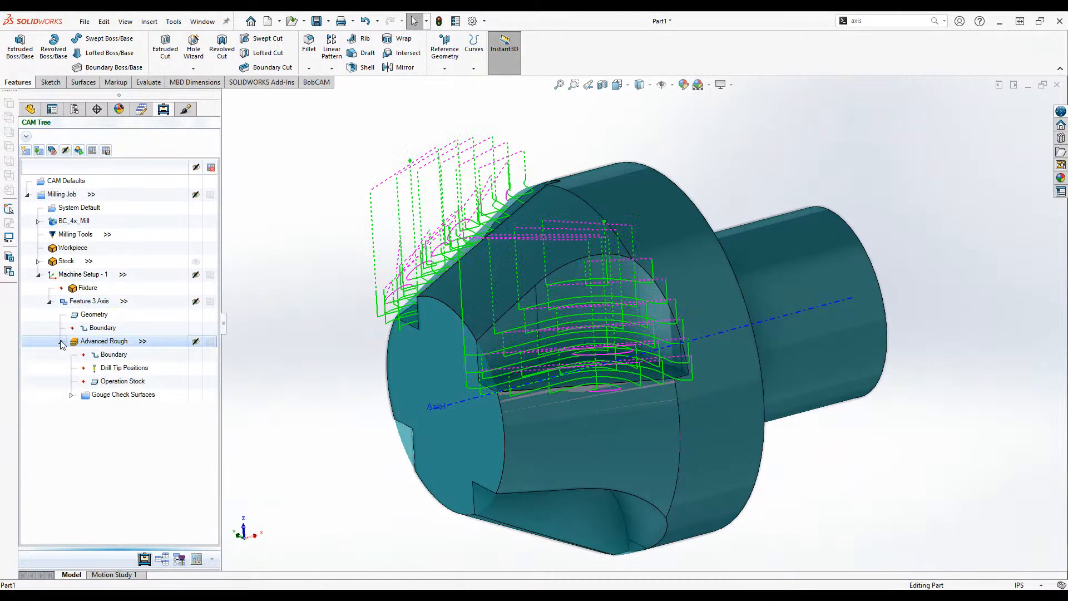
pyautogui.click(61, 342)
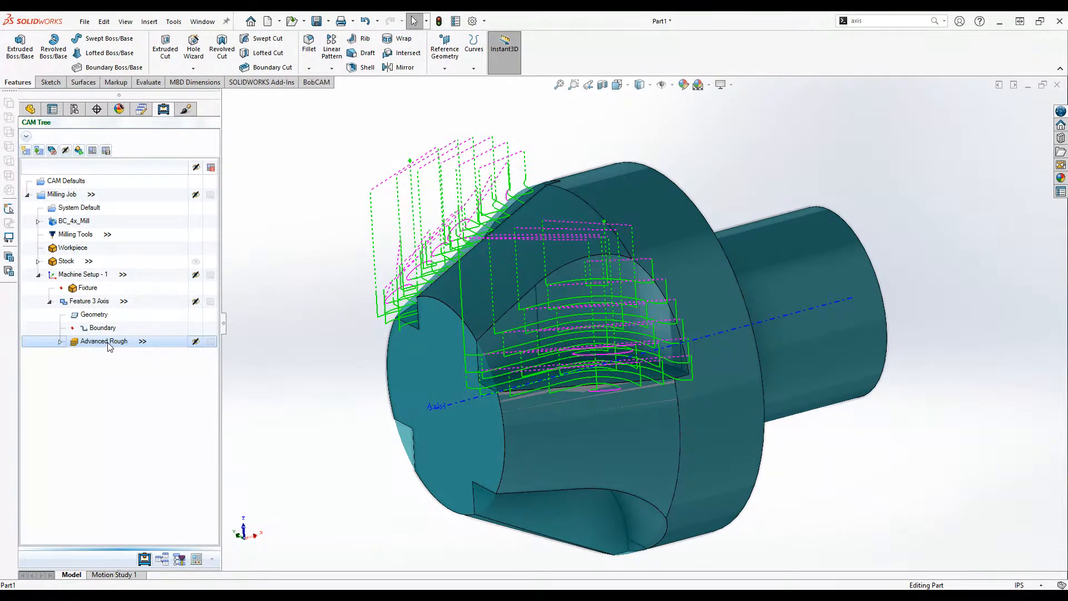
# - Start a backplot of the Advanced Rough operation and view the tool assembly above the part
pyautogui.rightClick(109, 347)
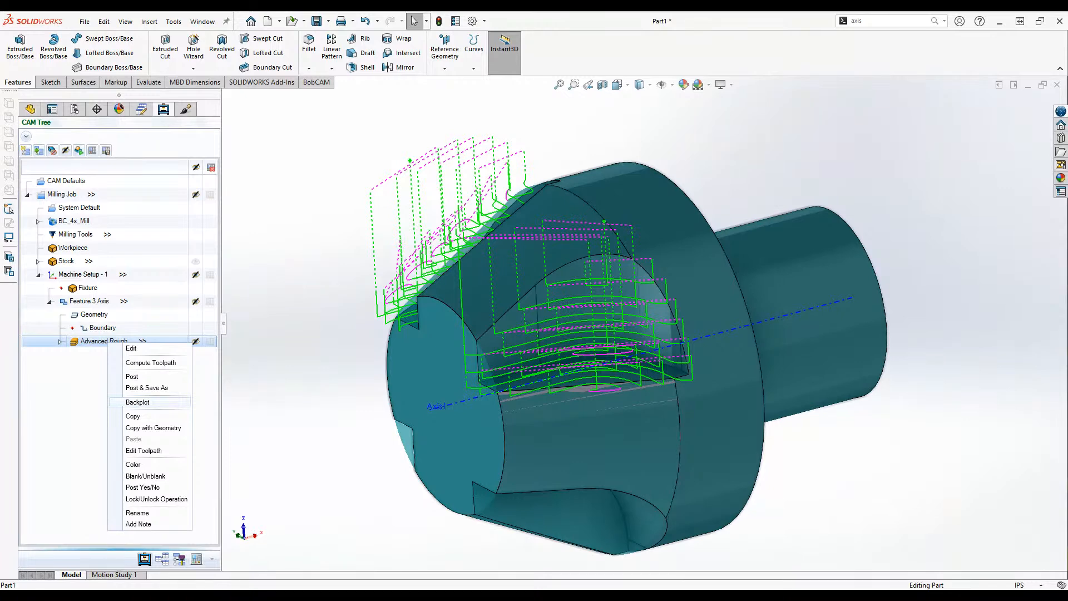
pyautogui.click(137, 402)
pyautogui.scroll(-4, 477, 385)
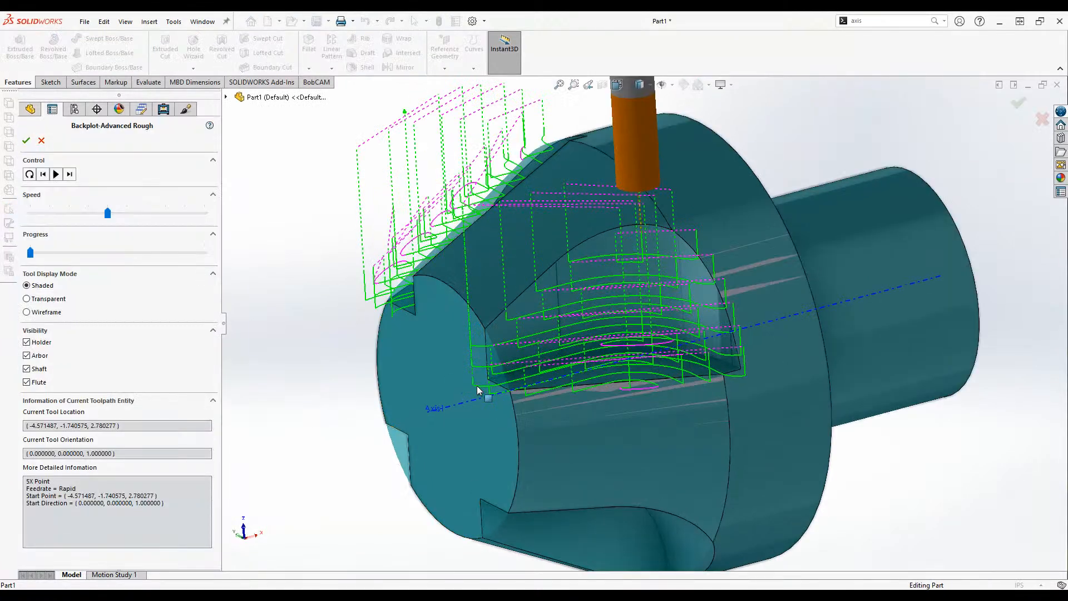
pyautogui.scroll(4, 472, 413)
pyautogui.scroll(-2, 786, 195)
pyautogui.scroll(2, 752, 287)
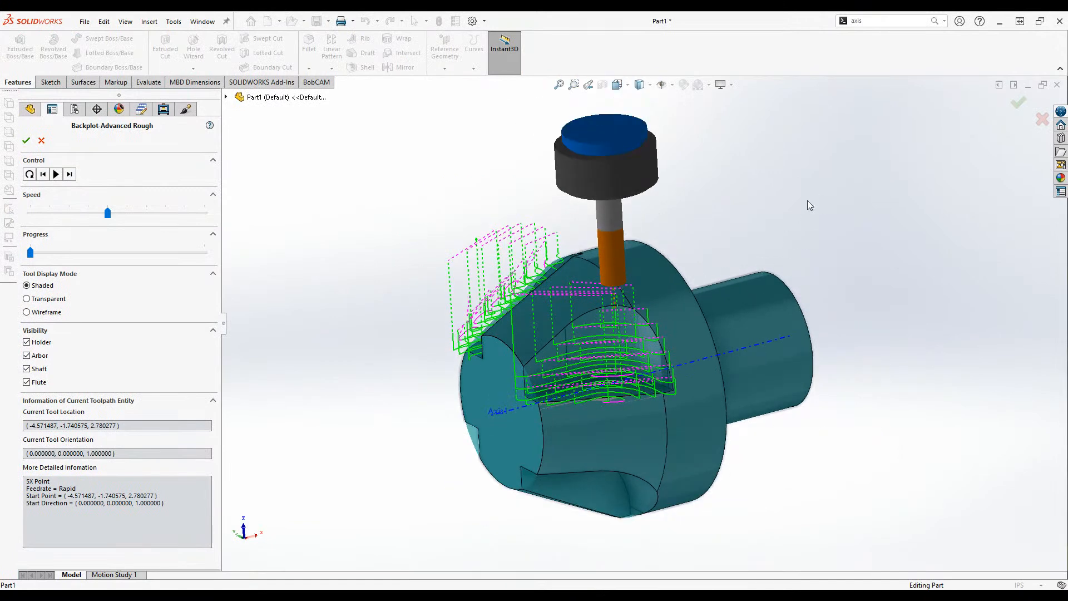
pyautogui.scroll(-1, 814, 192)
pyautogui.moveTo(687, 313); pyautogui.dragTo(252, 224, button='middle')
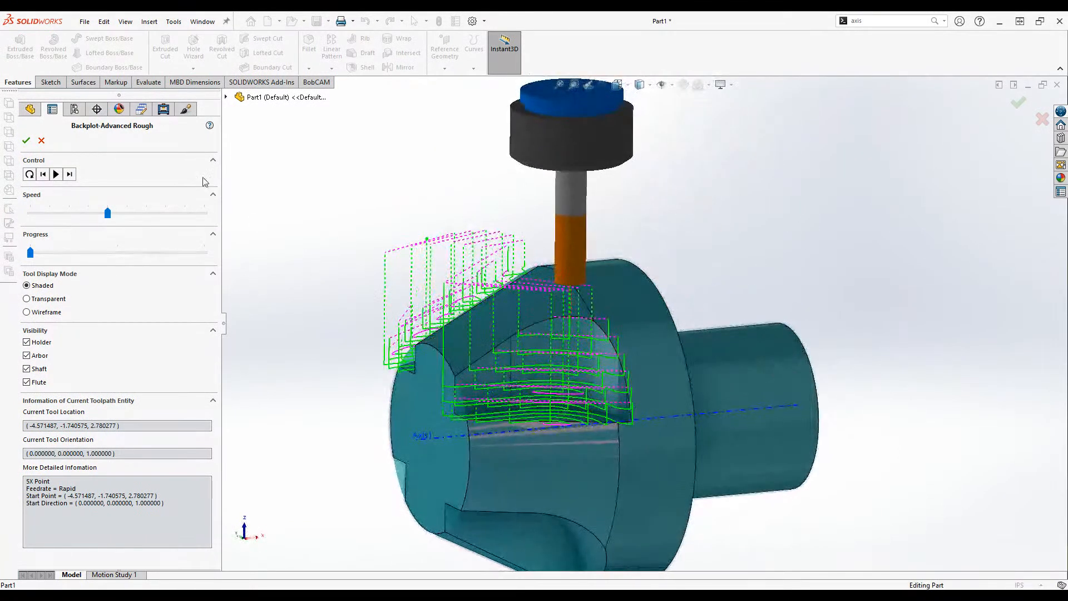
# - Step the backplot forward and back through the first moves into the pocket
pyautogui.click(69, 174)
pyautogui.click(69, 174)
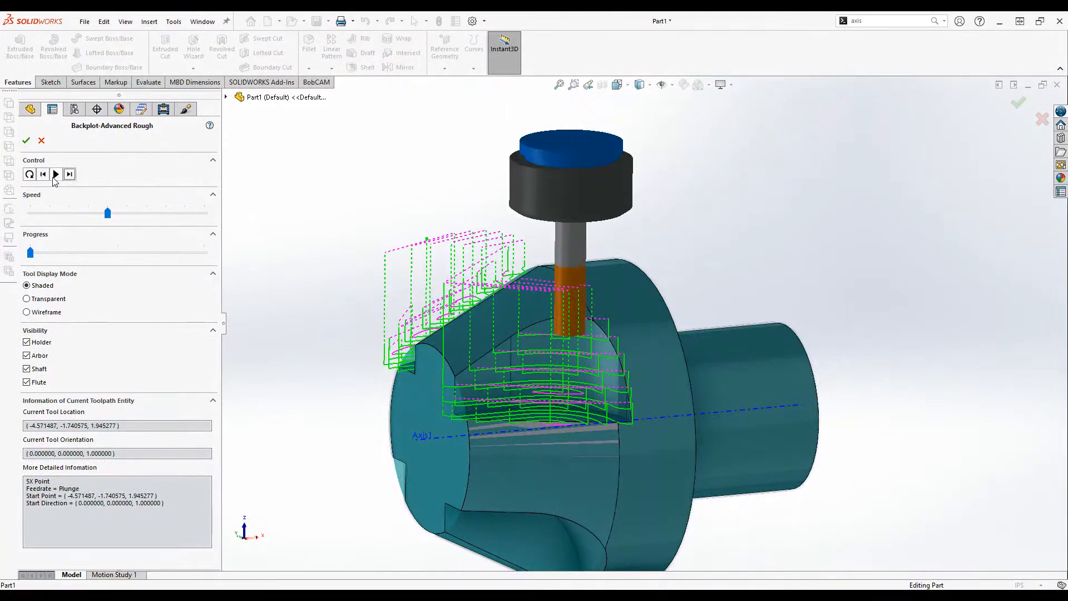
pyautogui.click(45, 174)
pyautogui.click(45, 175)
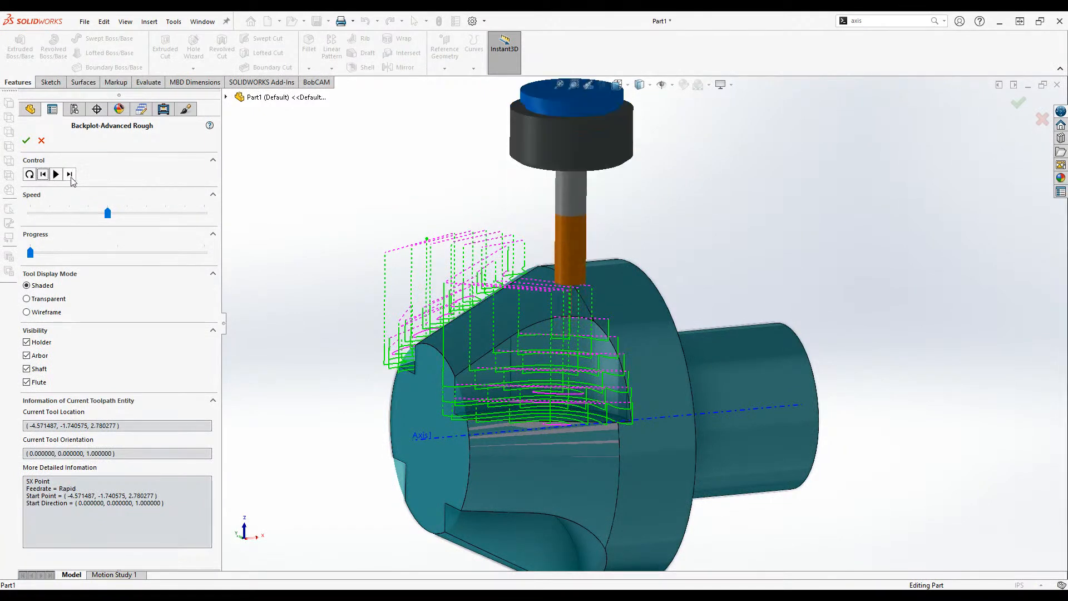
pyautogui.click(69, 175)
pyautogui.click(69, 174)
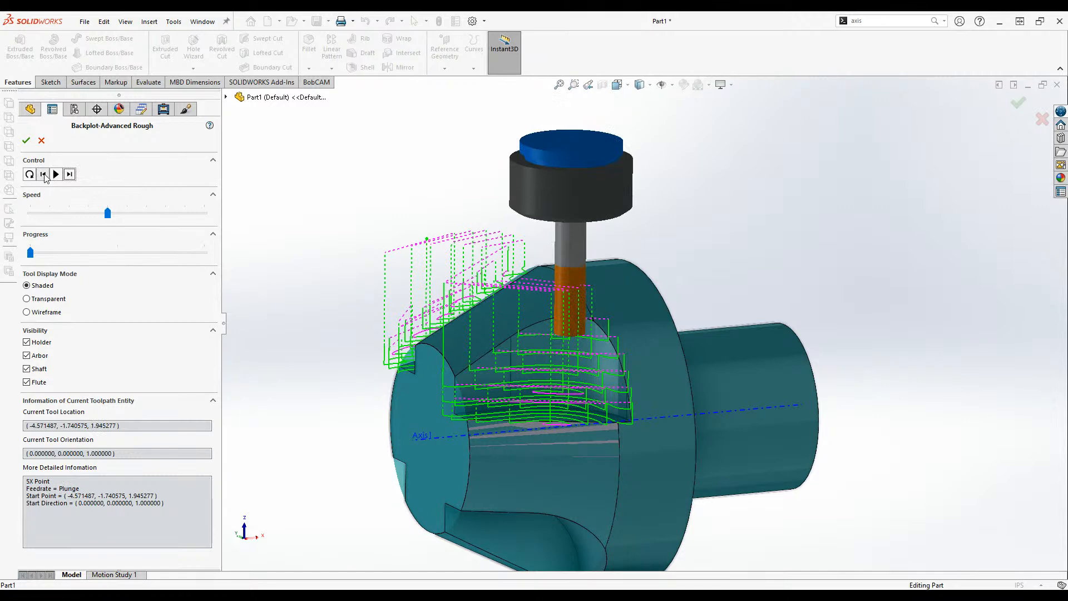
pyautogui.click(43, 174)
# - Play the backplot through the first roughing moves, pause it and rewind it to the start
pyautogui.moveTo(612, 384); pyautogui.dragTo(745, 381, button='middle')
pyautogui.scroll(2, 756, 260)
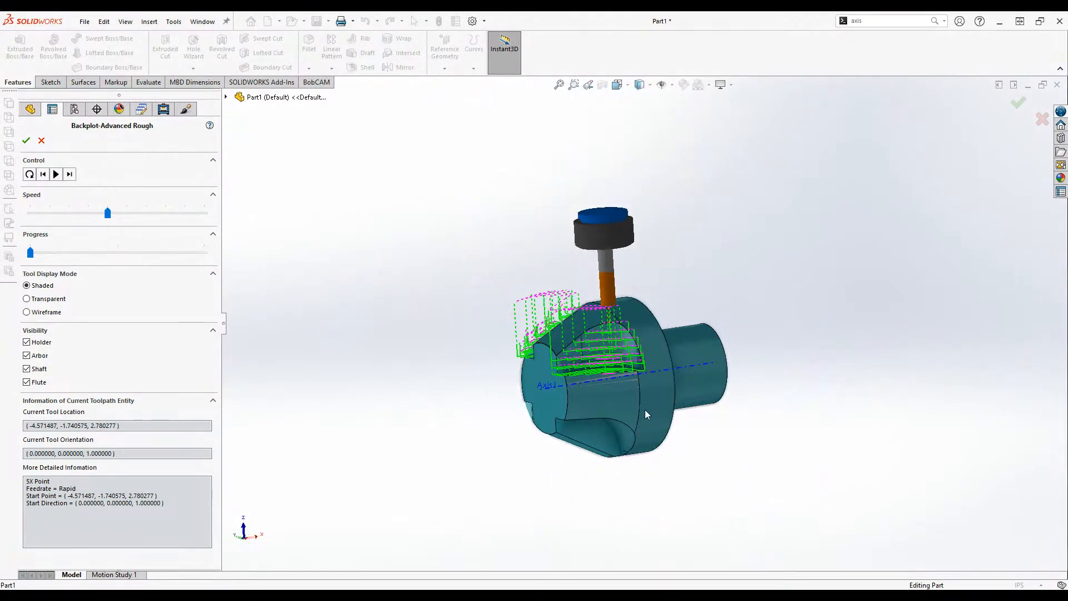
pyautogui.scroll(-2, 636, 354)
pyautogui.click(55, 175)
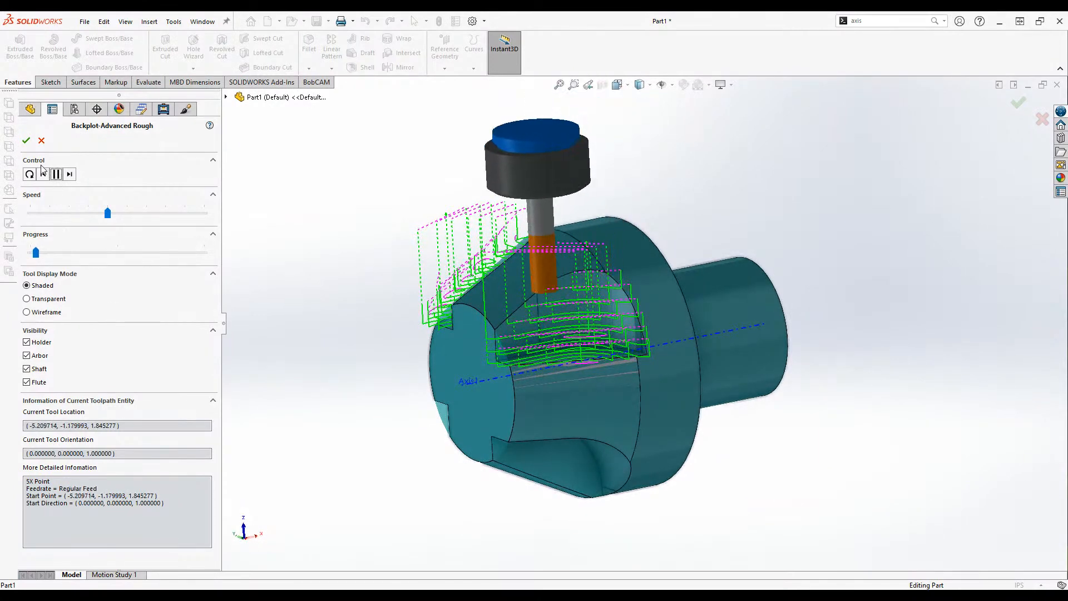
pyautogui.click(56, 174)
pyautogui.moveTo(37, 255)
pyautogui.mouseDown()
pyautogui.moveTo(177, 270)
pyautogui.moveTo(27, 255)
pyautogui.mouseUp()
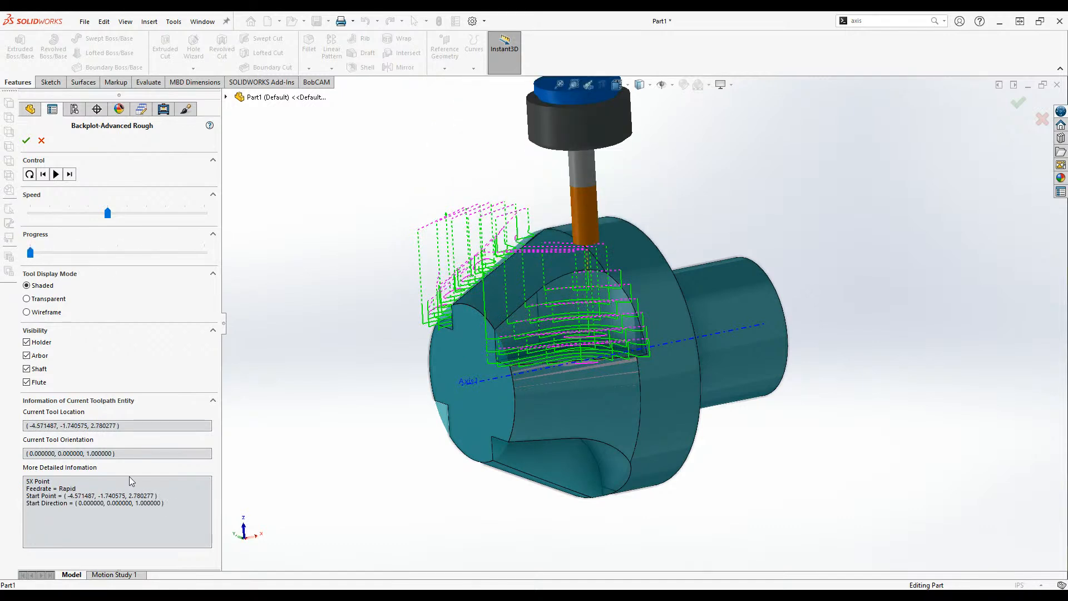
# - Collapse the tool display and visibility options and examine the tool location, orientation and feedrate details at different points of the toolpath
pyautogui.click(213, 274)
pyautogui.click(213, 292)
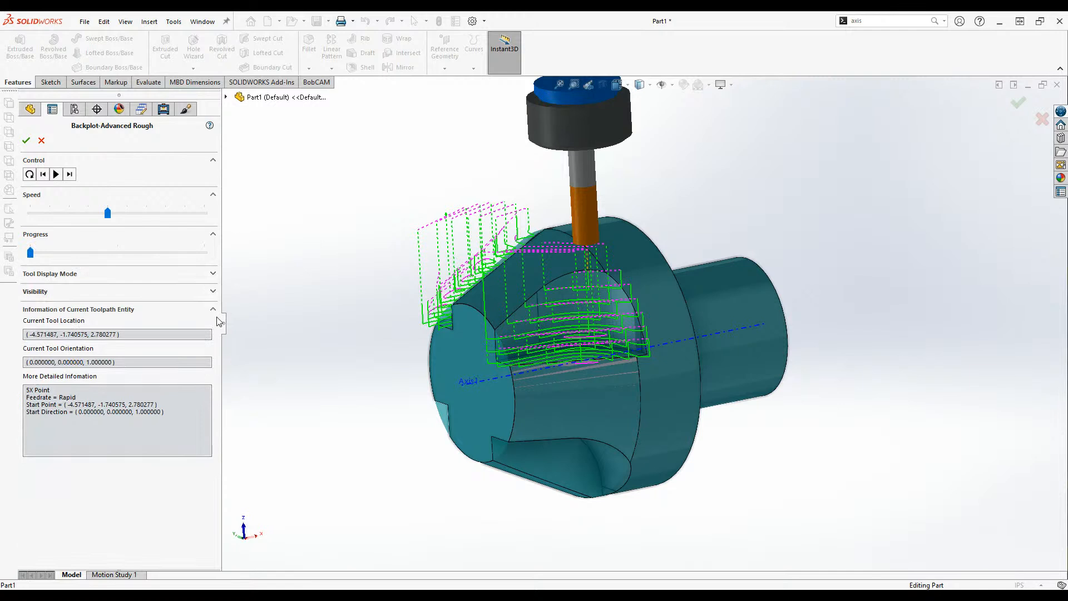
pyautogui.moveTo(35, 334); pyautogui.dragTo(154, 336)
pyautogui.click(54, 364)
pyautogui.click(37, 336)
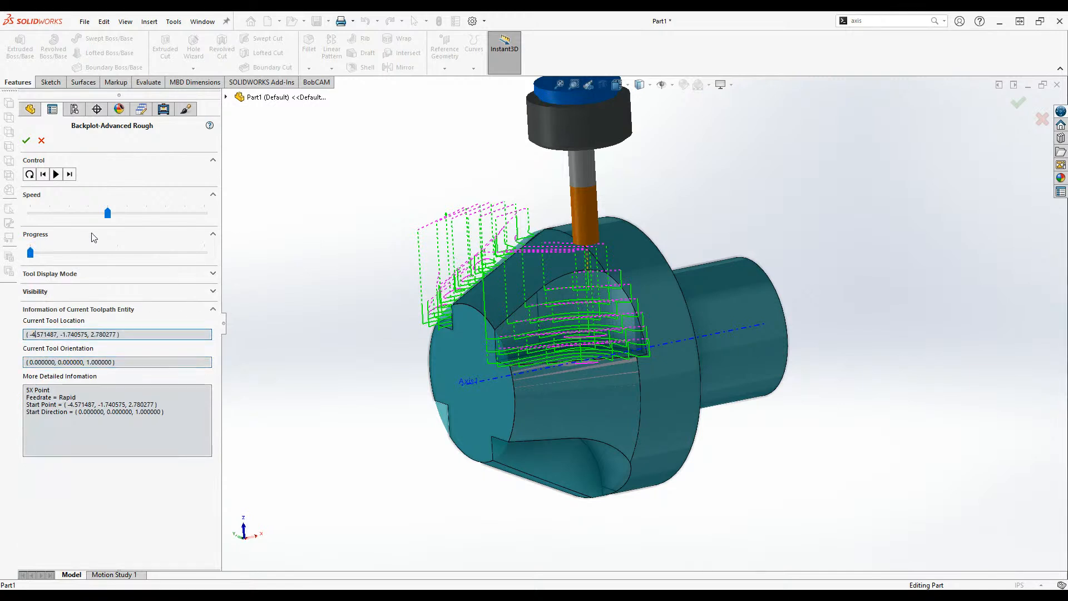
pyautogui.moveTo(33, 253); pyautogui.dragTo(45, 255)
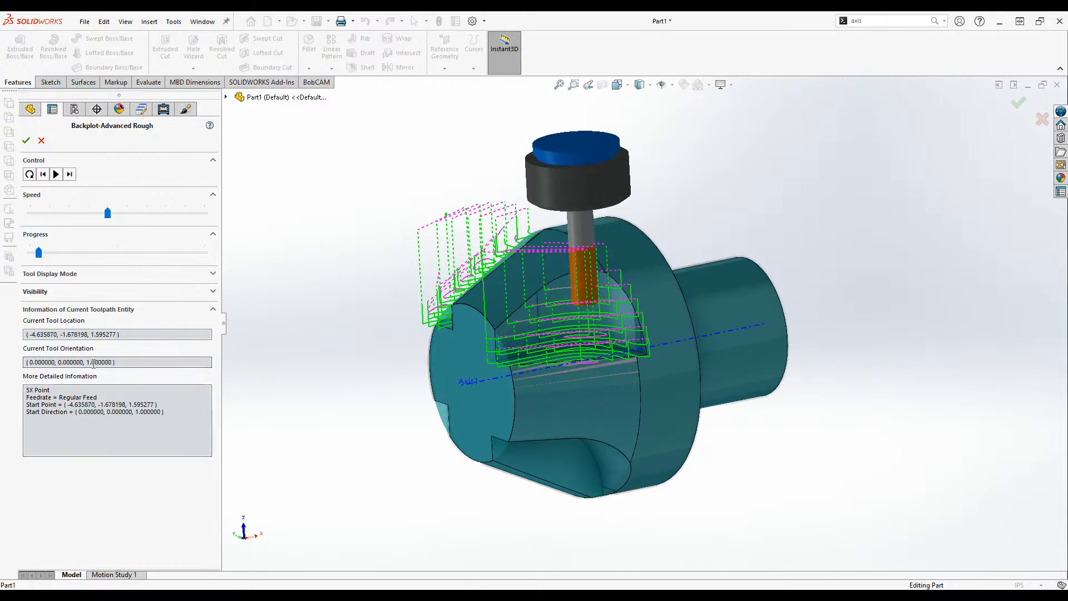
pyautogui.moveTo(26, 390); pyautogui.dragTo(129, 400)
pyautogui.click(142, 406)
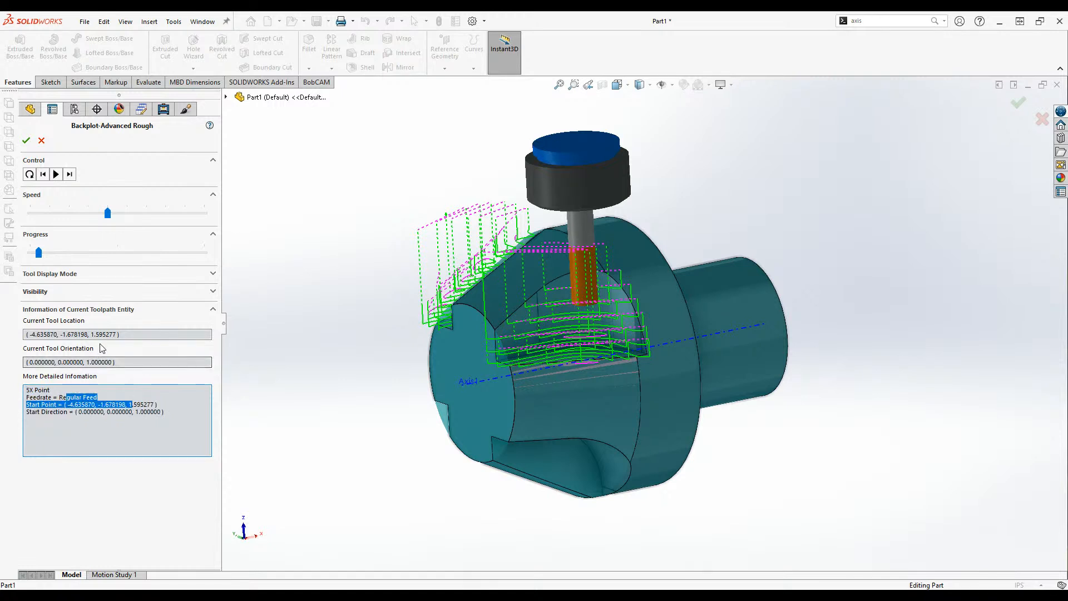
pyautogui.click(117, 334)
# - Hide the tool's holder and arbor in the backplot, rewind it to the start and exit the backplot
pyautogui.click(213, 292)
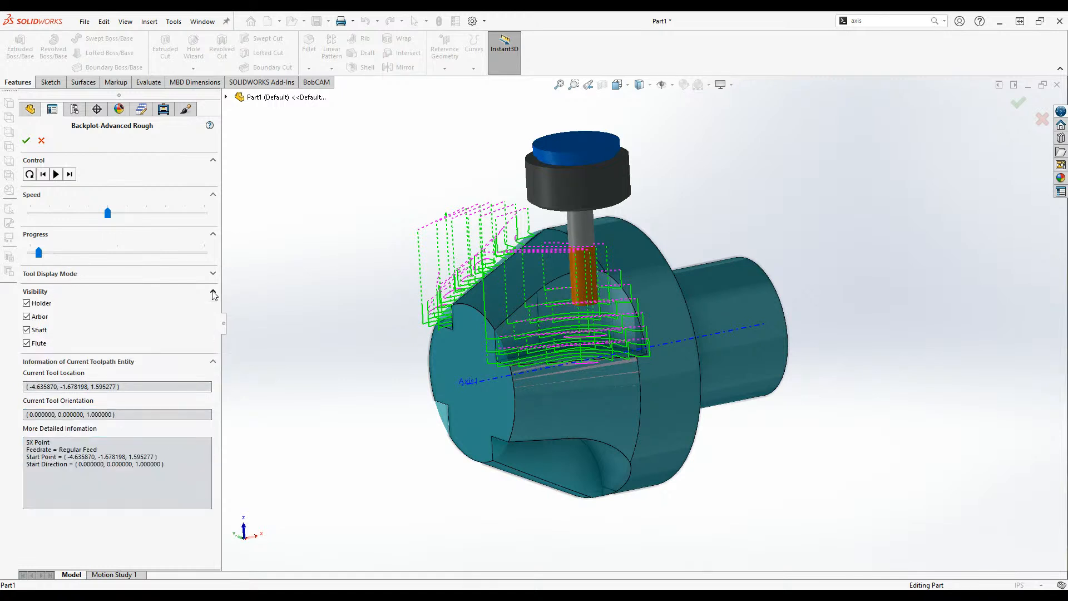
pyautogui.click(26, 303)
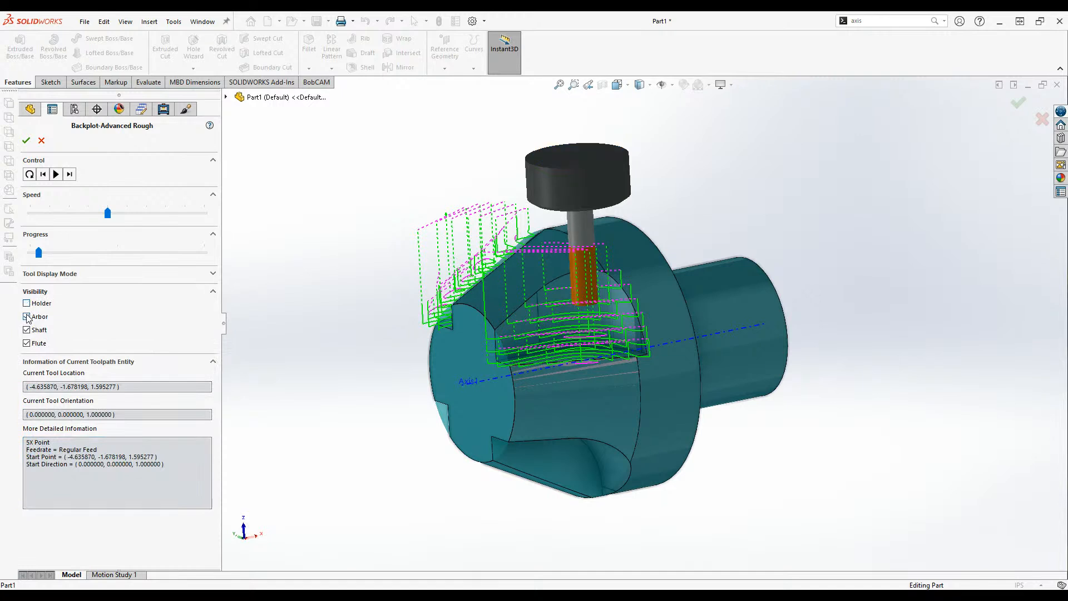
pyautogui.click(27, 316)
pyautogui.click(27, 329)
pyautogui.click(26, 330)
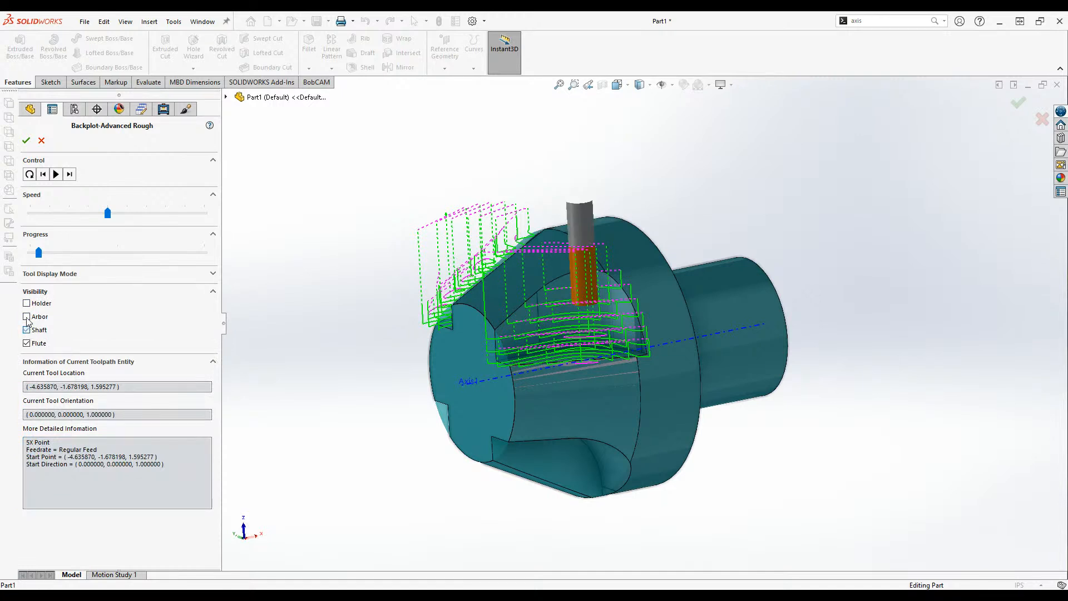
pyautogui.click(26, 303)
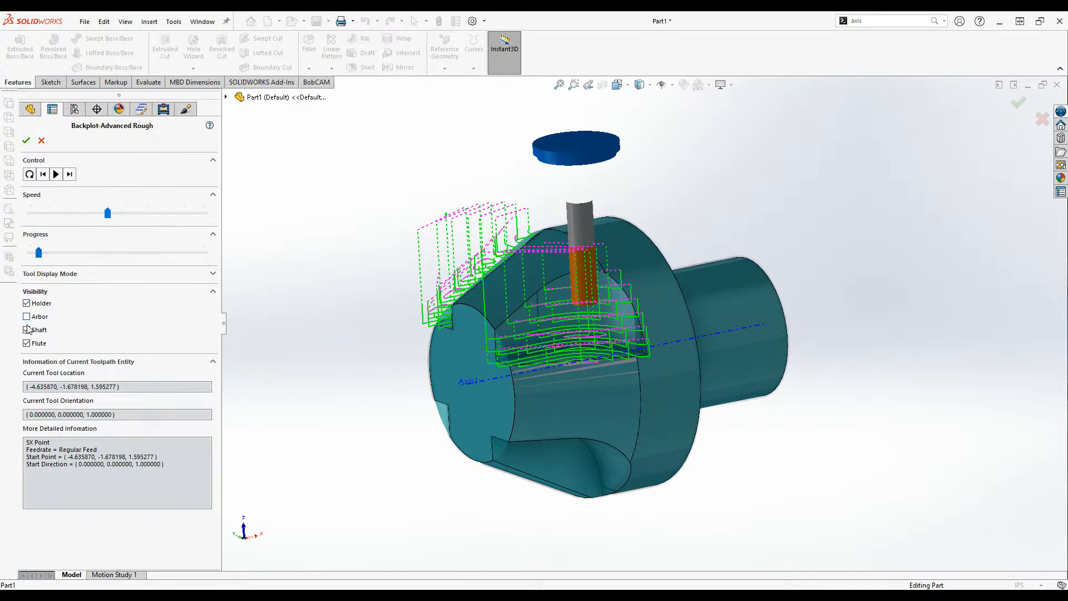
pyautogui.click(27, 305)
pyautogui.moveTo(38, 252)
pyautogui.mouseDown()
pyautogui.moveTo(86, 254)
pyautogui.moveTo(12, 252)
pyautogui.moveTo(39, 255)
pyautogui.moveTo(29, 254)
pyautogui.mouseUp()
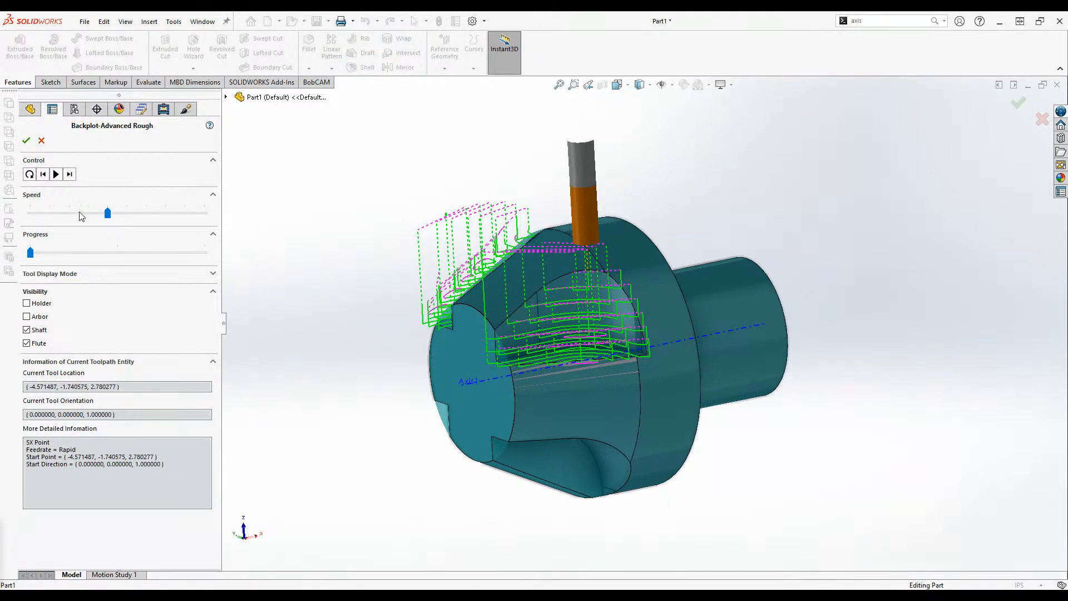
pyautogui.click(44, 143)
# - Change the Advanced Rough entry lead to an automatic ramp, keeping the center cutting tool option on
pyautogui.moveTo(640, 398); pyautogui.dragTo(603, 426, button='middle')
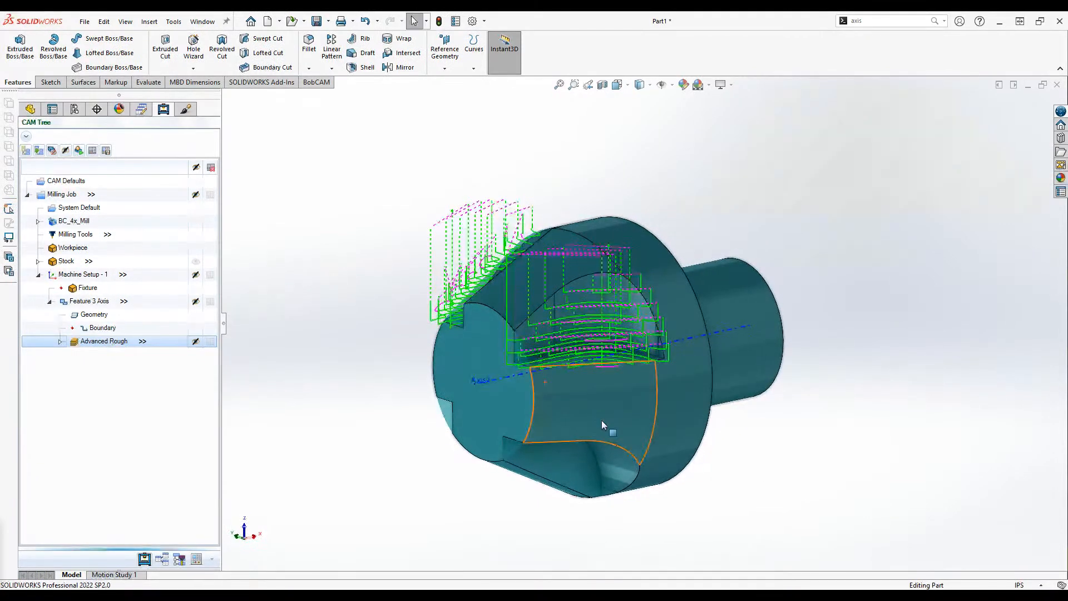
pyautogui.doubleClick(106, 341)
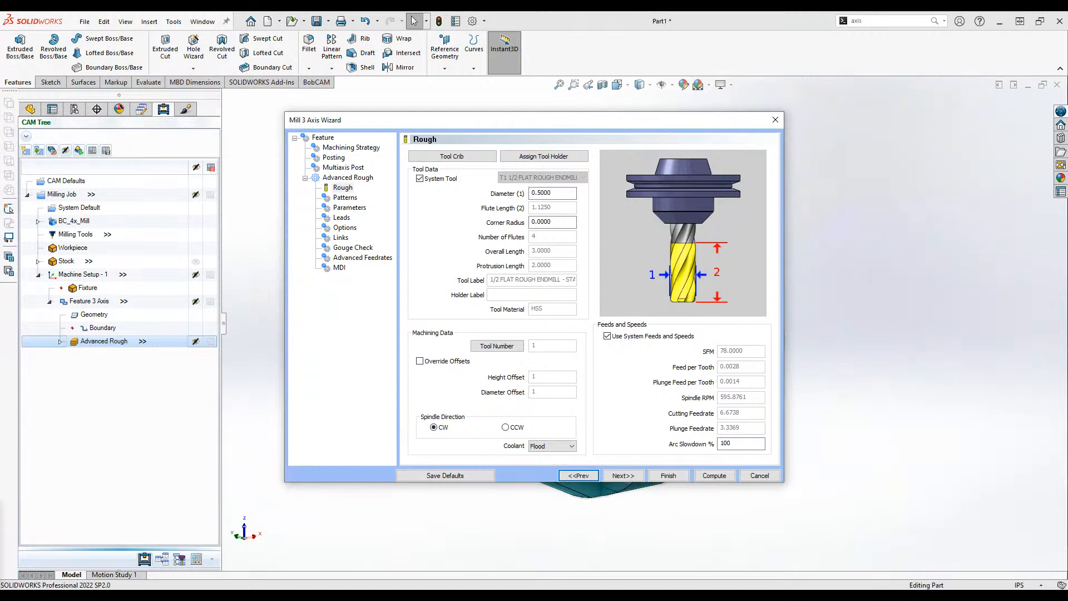
pyautogui.click(341, 218)
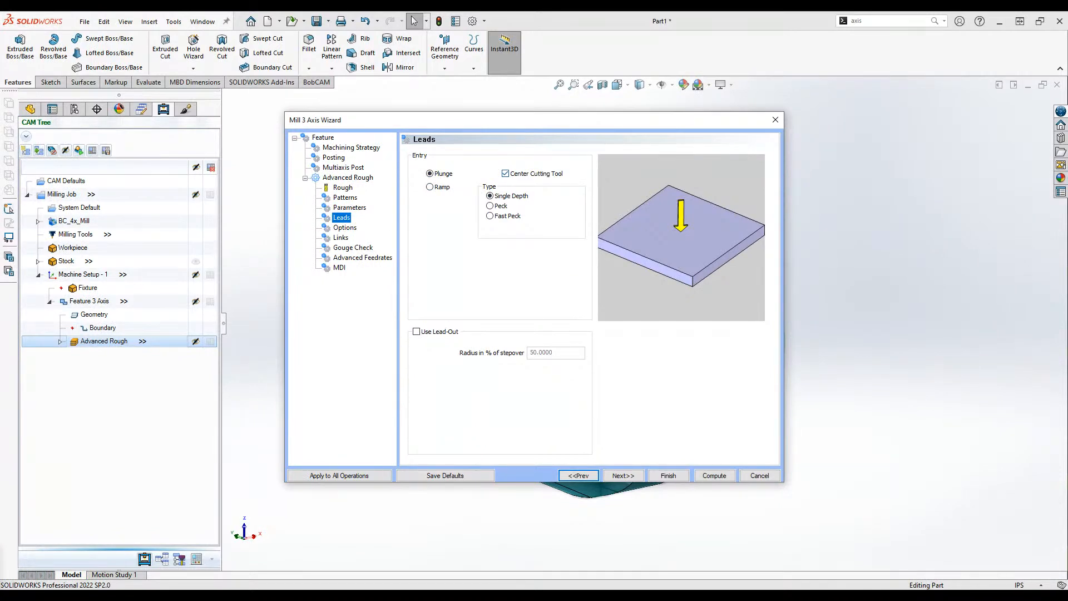
pyautogui.click(505, 173)
pyautogui.click(506, 173)
pyautogui.click(430, 187)
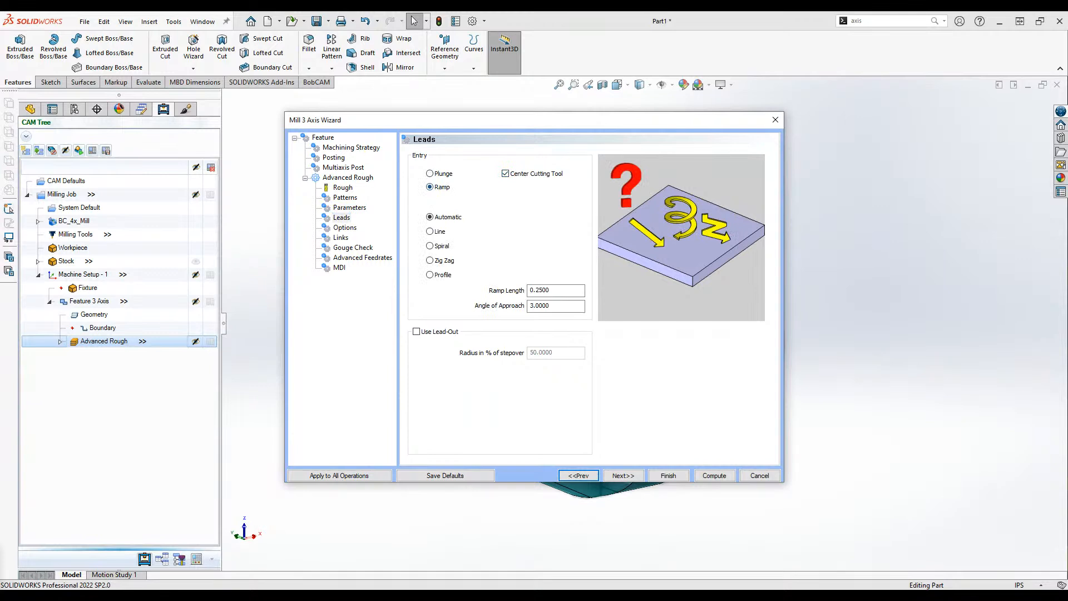
pyautogui.click(430, 174)
pyautogui.click(430, 187)
pyautogui.click(668, 476)
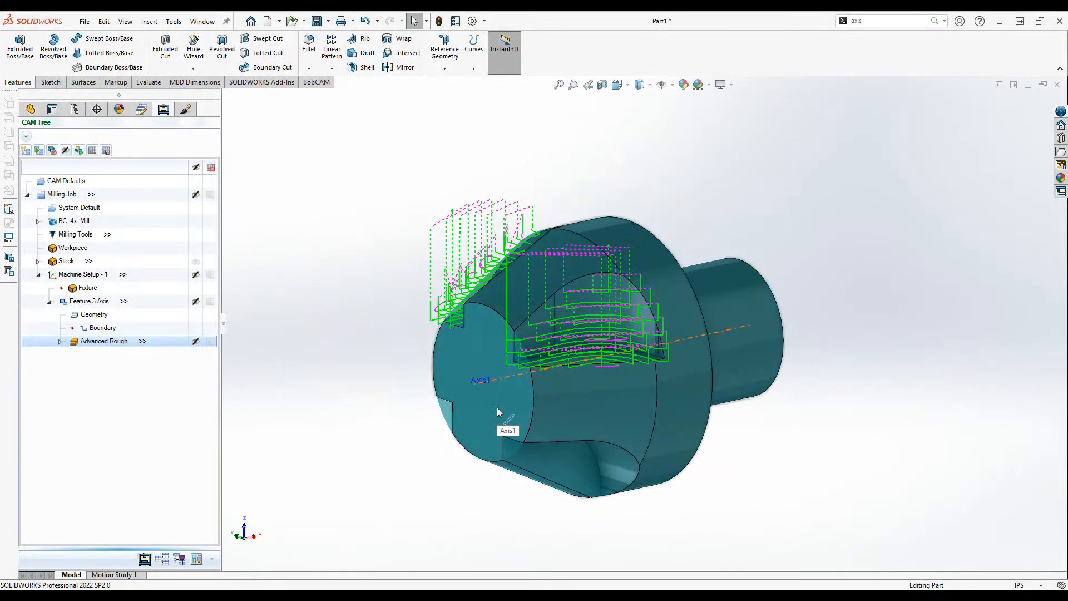
# - Delete the Feature 3 Axis with its Advanced Rough operation from Machine Setup - 1
pyautogui.moveTo(501, 423); pyautogui.dragTo(700, 428, button='middle')
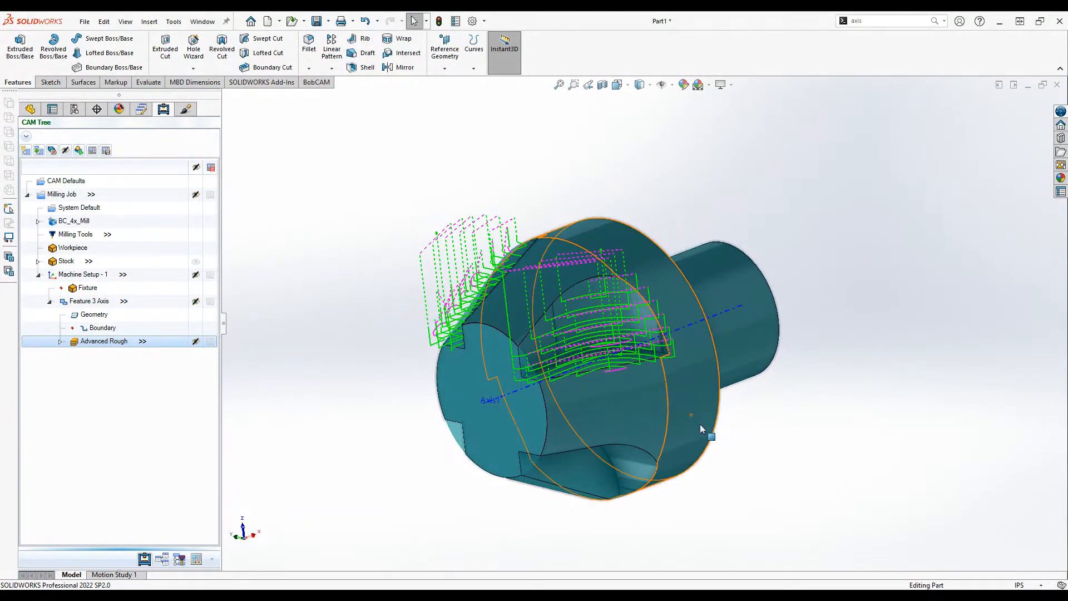
pyautogui.scroll(-2, 662, 373)
pyautogui.moveTo(624, 423); pyautogui.dragTo(612, 383, button='middle')
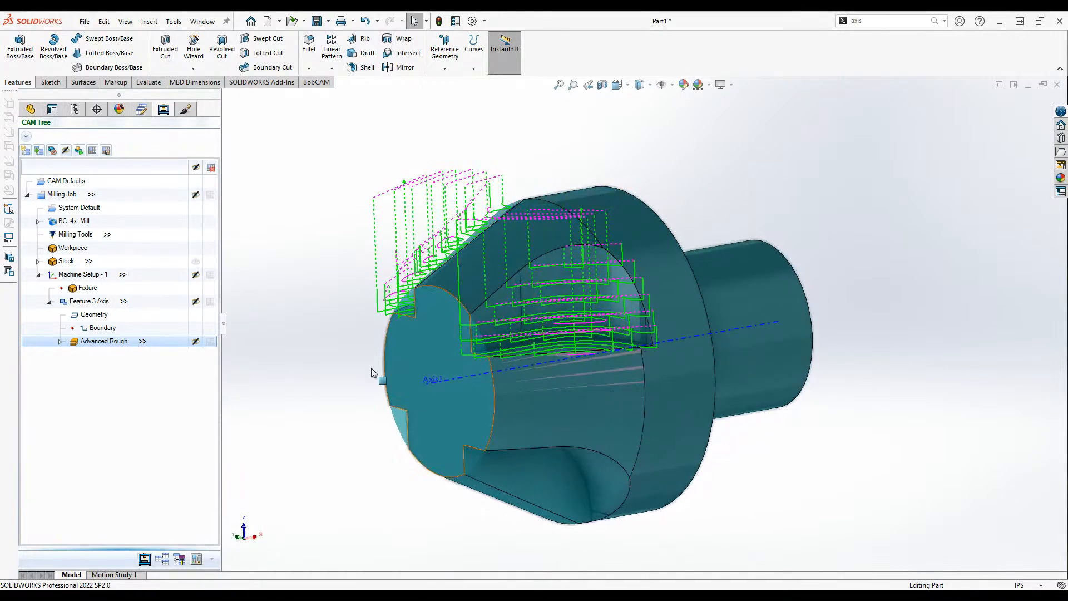
pyautogui.click(89, 302)
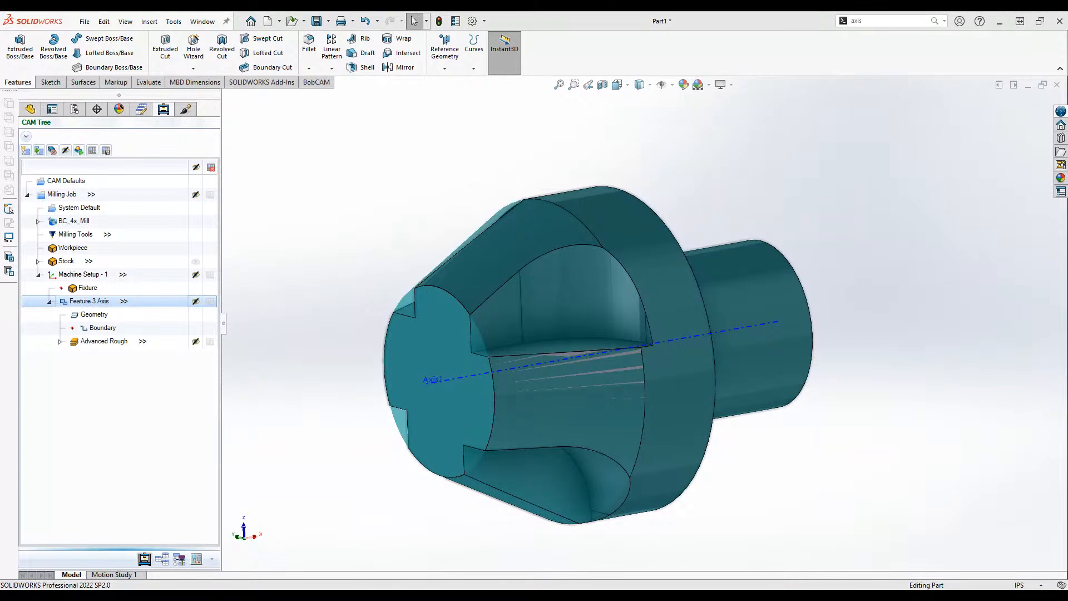
pyautogui.moveTo(642, 391); pyautogui.dragTo(632, 419, button='middle')
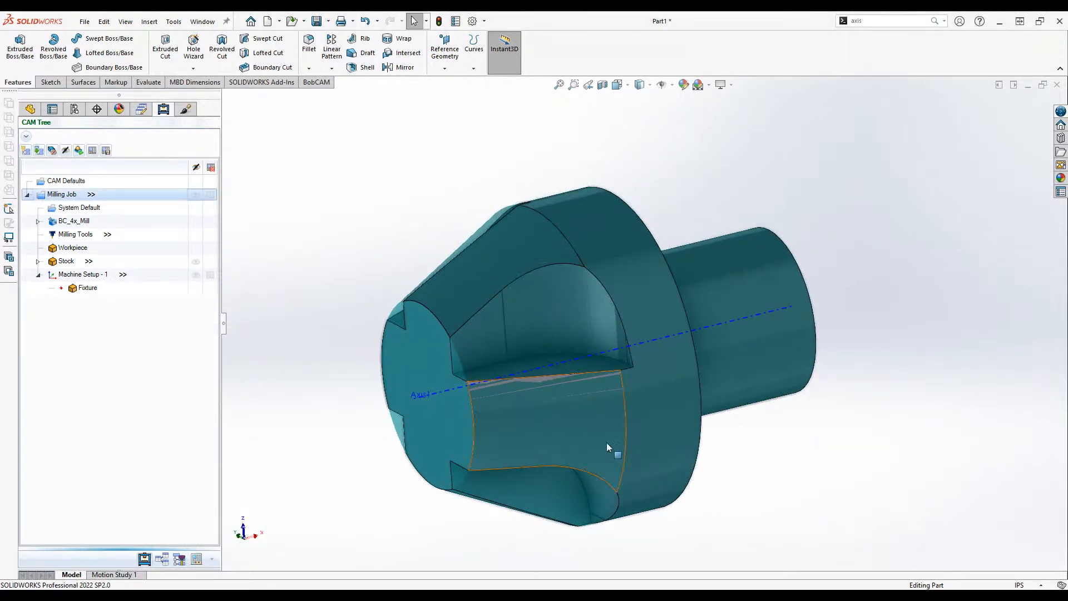
pyautogui.scroll(-2, 584, 389)
pyautogui.scroll(2, 595, 362)
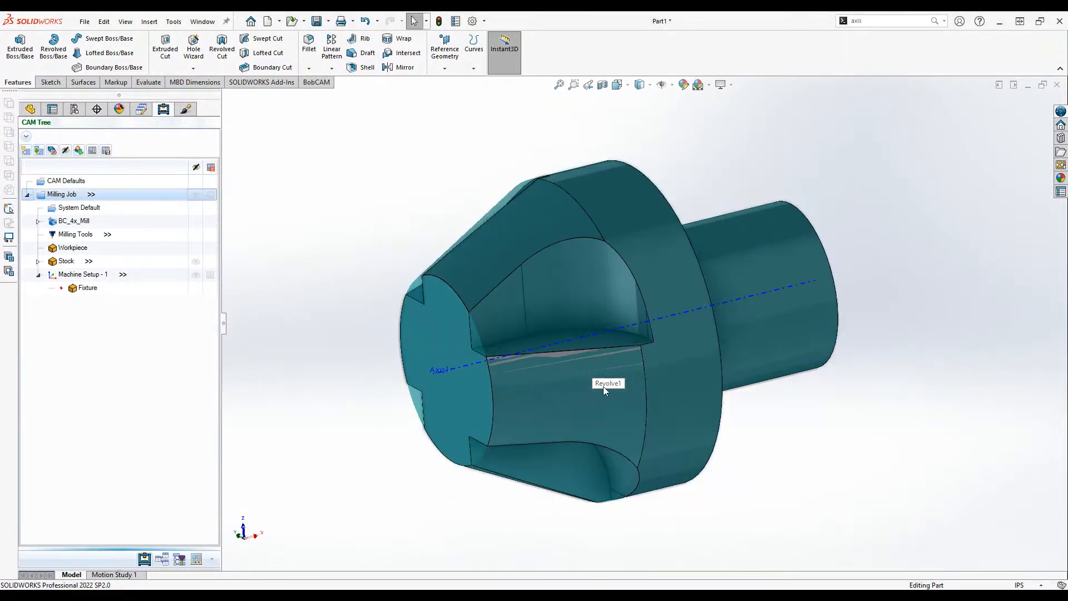
# - Add an Index System to Machine Setup - 1
pyautogui.click(94, 278)
pyautogui.moveTo(733, 431); pyautogui.dragTo(718, 409, button='middle')
pyautogui.rightClick(90, 276)
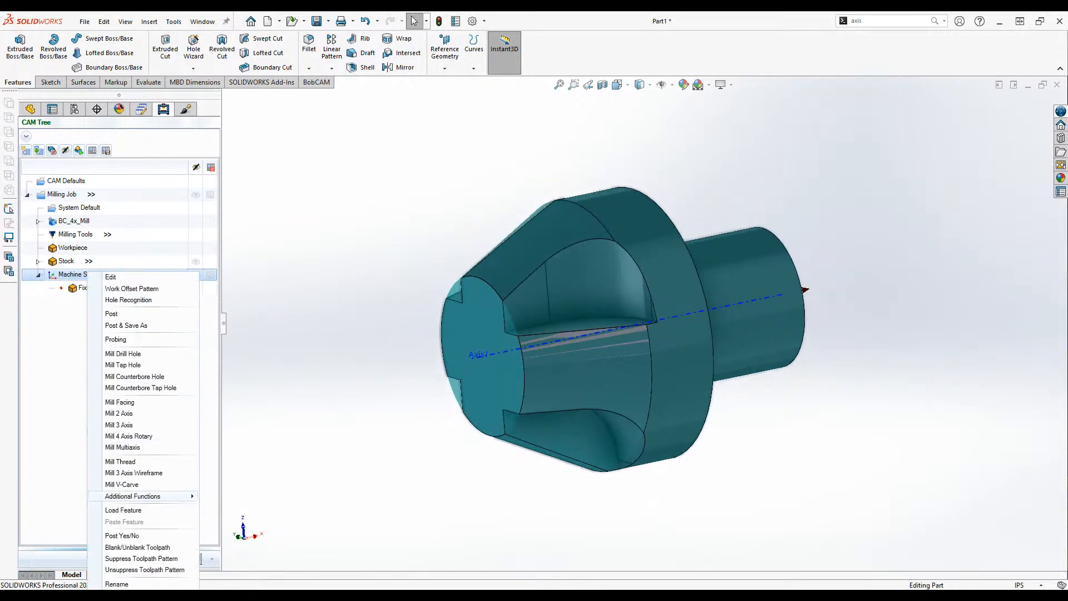
pyautogui.moveTo(133, 496)
pyautogui.click(247, 408)
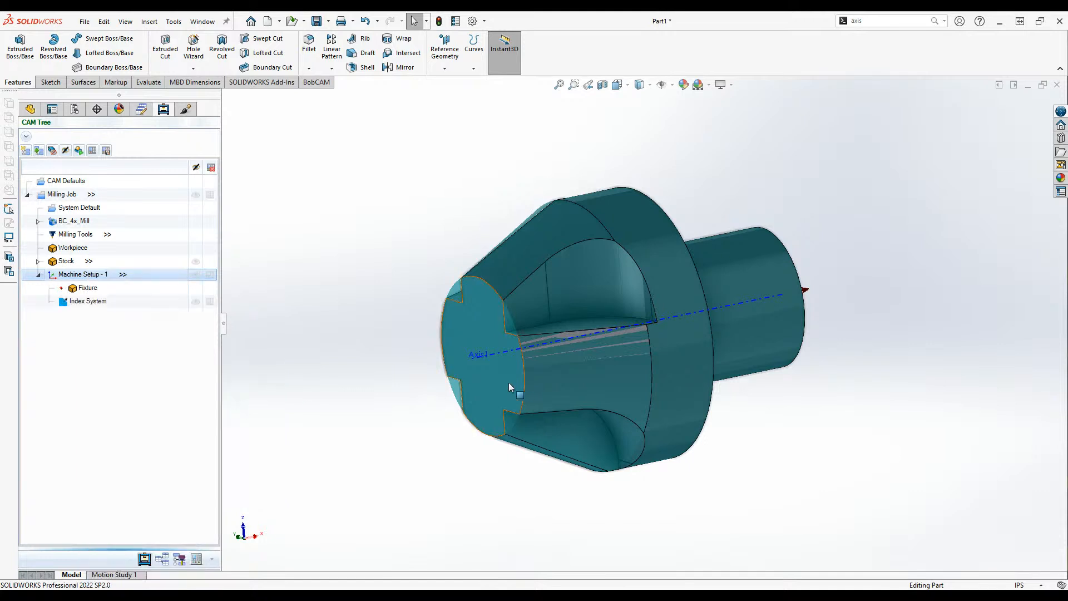
# - Reselect the Index System's location using the part's Front Plane
pyautogui.click(85, 304)
pyautogui.moveTo(656, 426); pyautogui.dragTo(729, 423, button='middle')
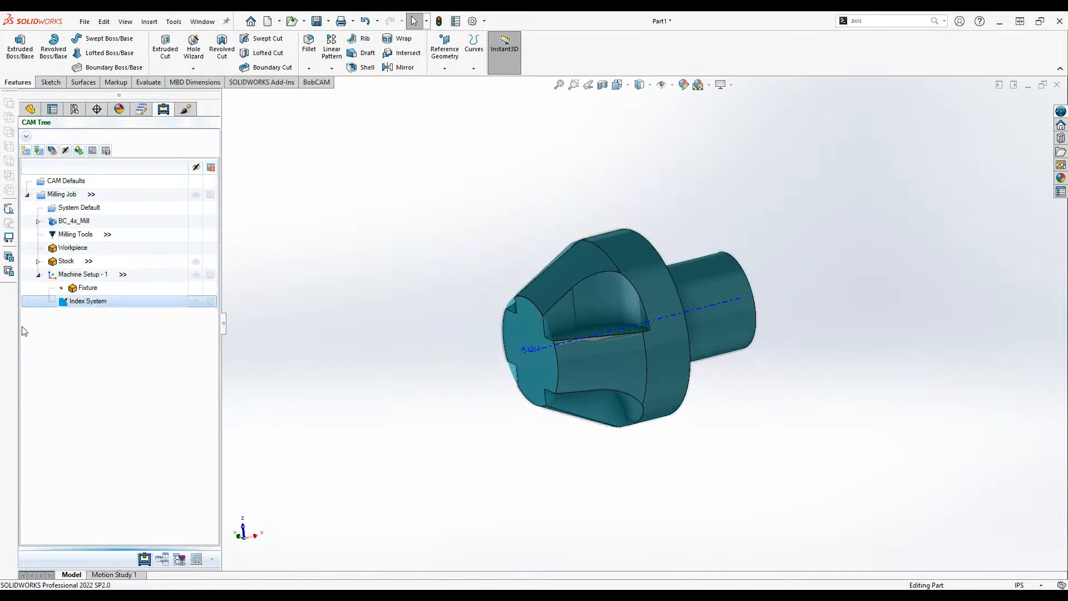
pyautogui.rightClick(95, 304)
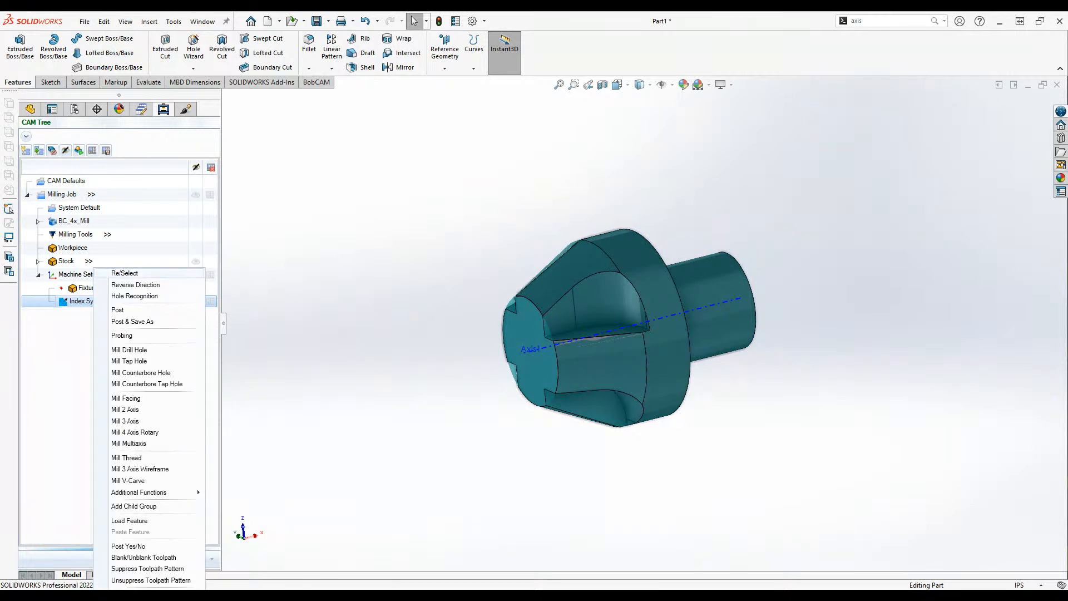
pyautogui.click(125, 273)
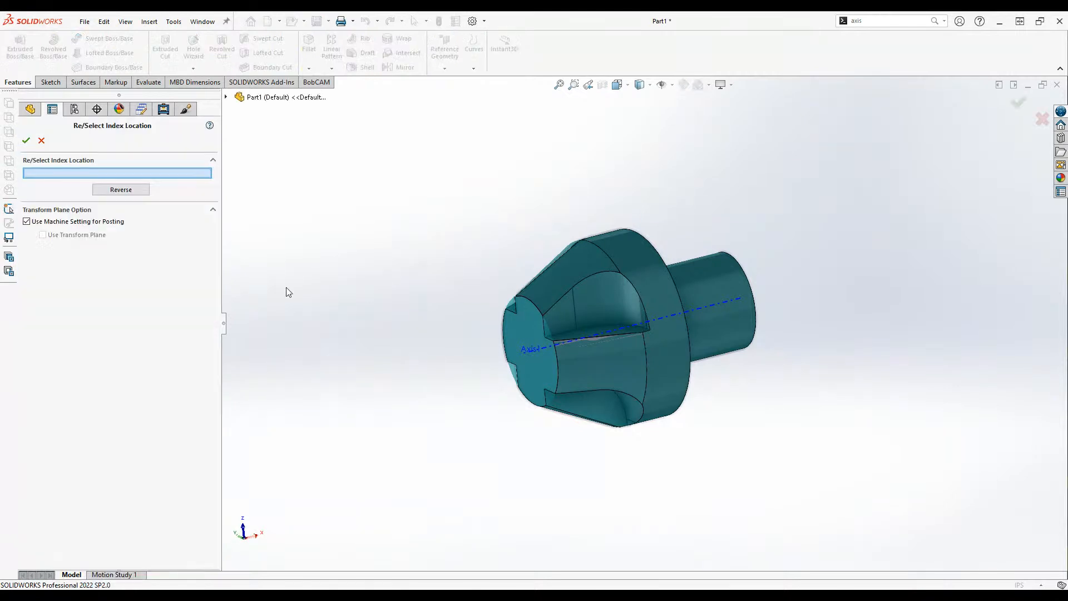
pyautogui.click(226, 97)
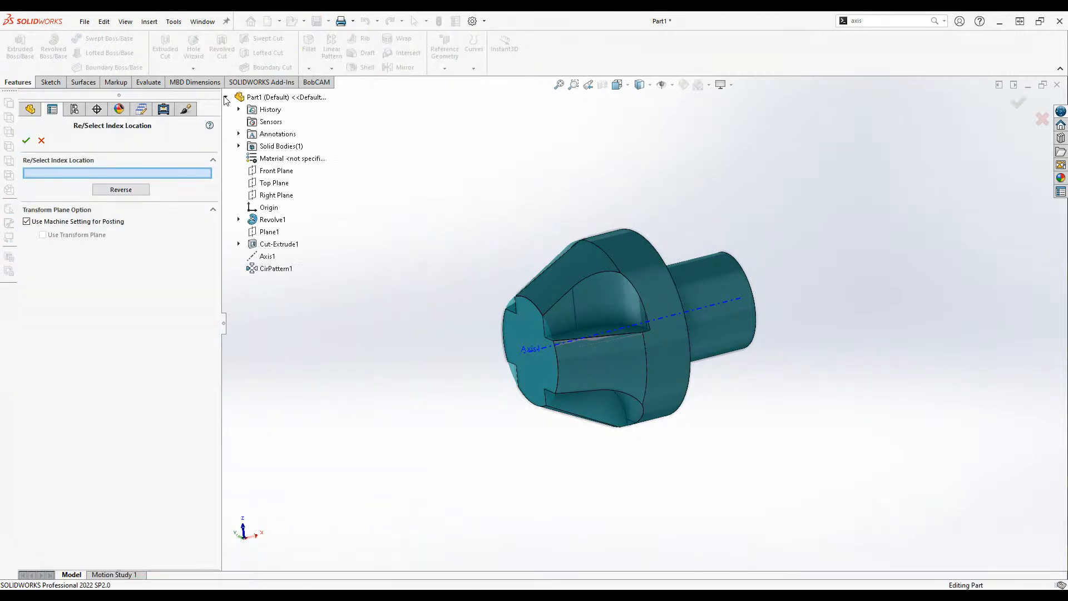
pyautogui.click(281, 173)
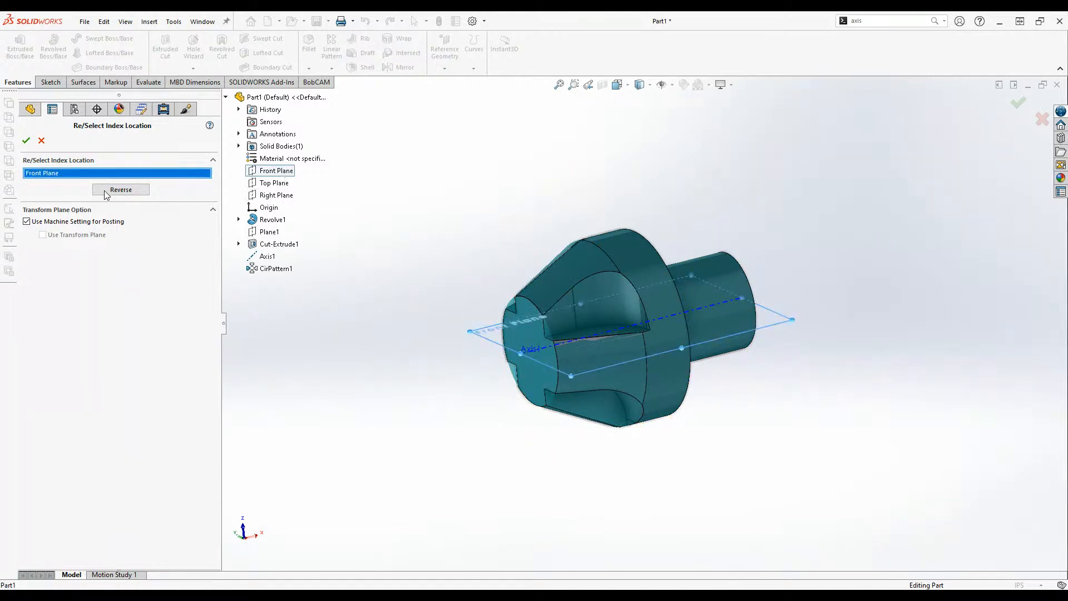
pyautogui.click(26, 140)
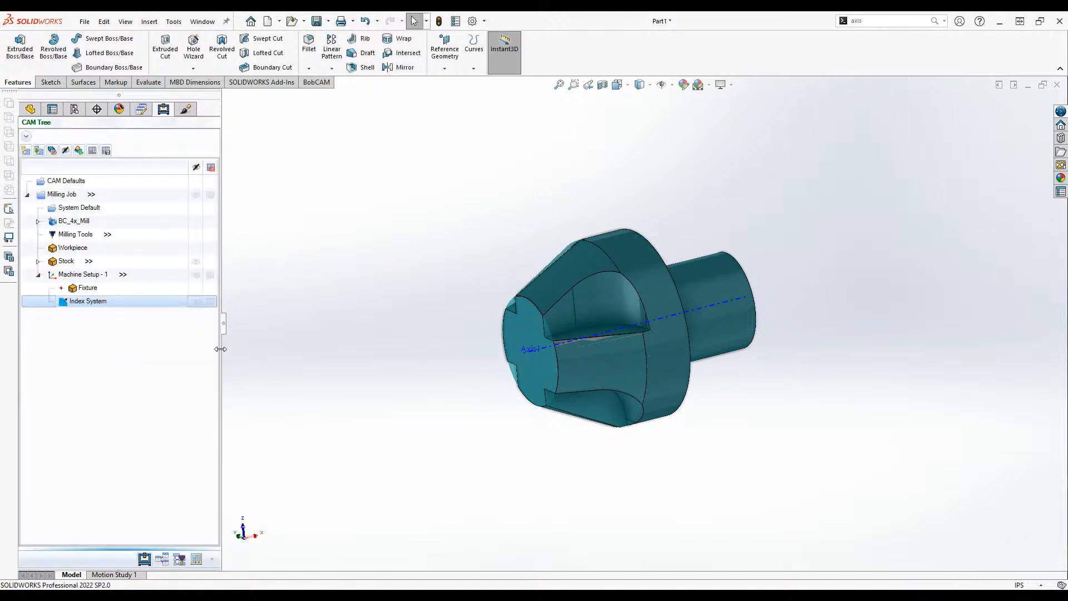
# - Create a Mill 3 Axis feature under the Index System and select the whole part as its geometry
pyautogui.rightClick(87, 301)
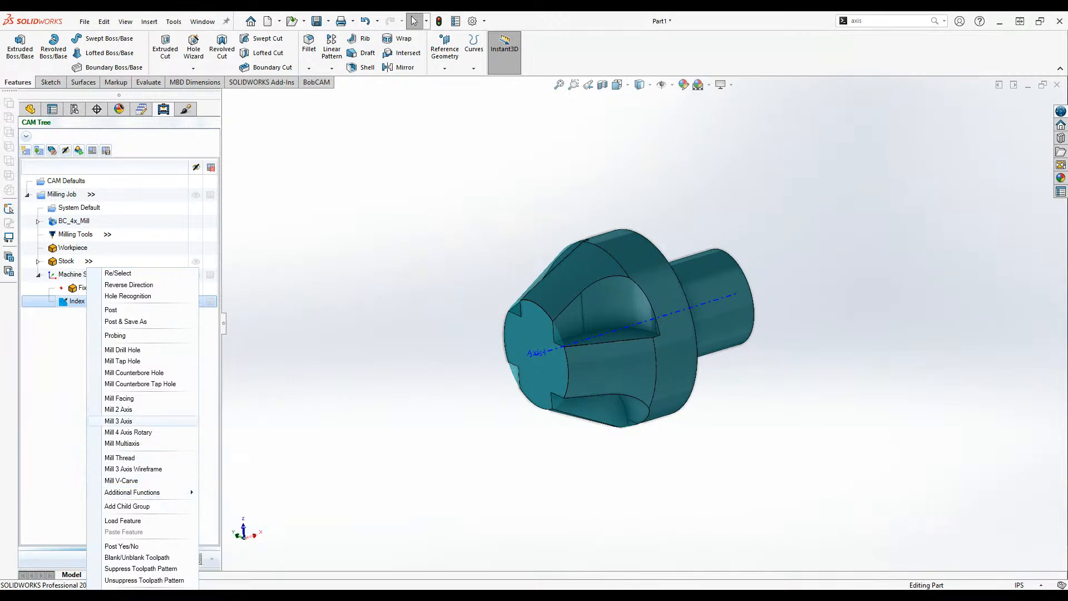
pyautogui.click(125, 421)
pyautogui.click(491, 190)
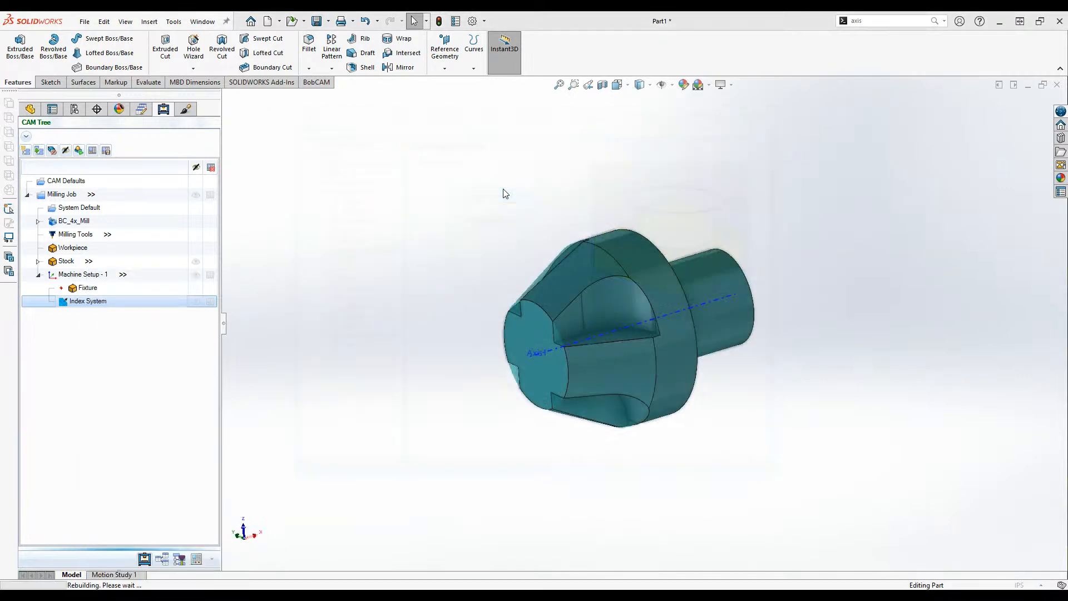
pyautogui.click(27, 172)
pyautogui.moveTo(443, 209); pyautogui.dragTo(845, 478)
pyautogui.click(26, 140)
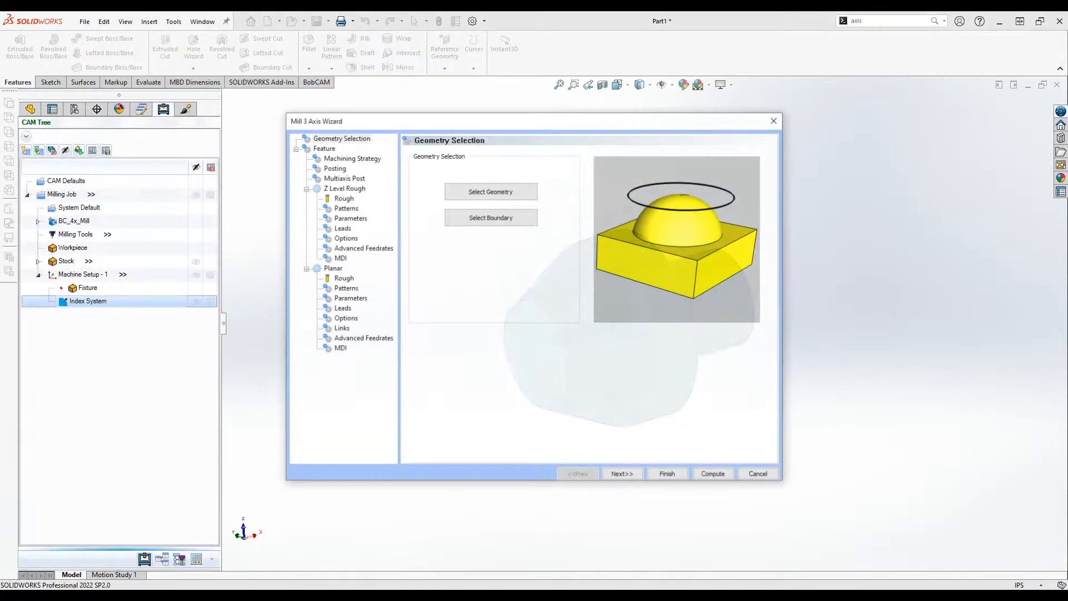
# - Replace the feature's Z Level Rough and Planar operations with a single Advanced Rough operation
pyautogui.click(352, 158)
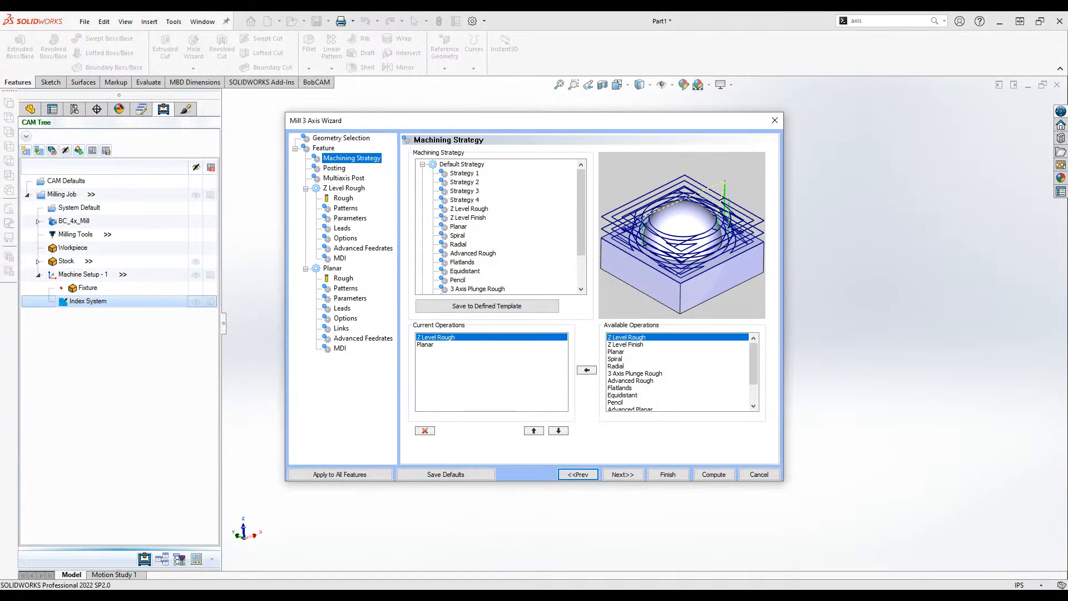
pyautogui.click(425, 430)
pyautogui.click(425, 430)
pyautogui.scroll(-1, 677, 372)
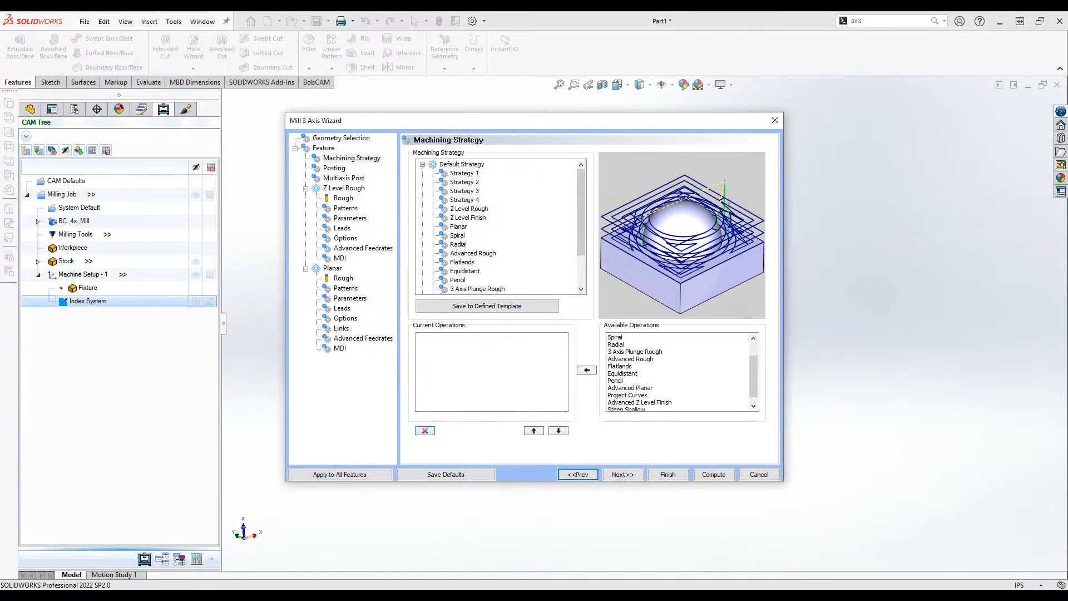
pyautogui.click(631, 359)
pyautogui.click(586, 370)
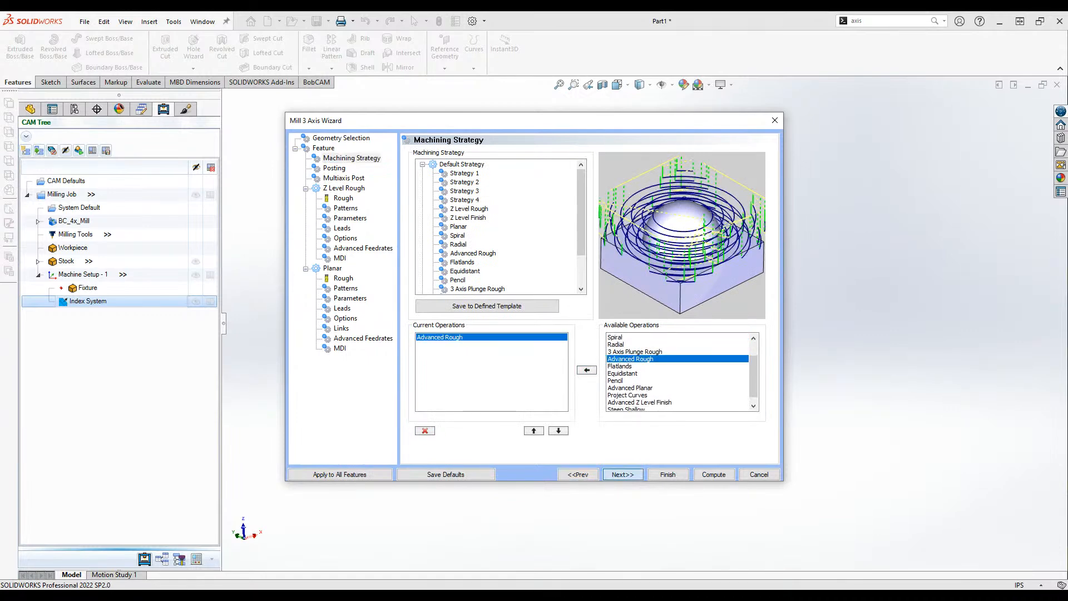
# - Set the rough tool's corner radius to 0 and the cut pattern to Adaptive Roughing
pyautogui.click(623, 474)
pyautogui.click(344, 199)
pyautogui.moveTo(558, 223); pyautogui.dragTo(526, 223)
pyautogui.write('0')
pyautogui.click(559, 194)
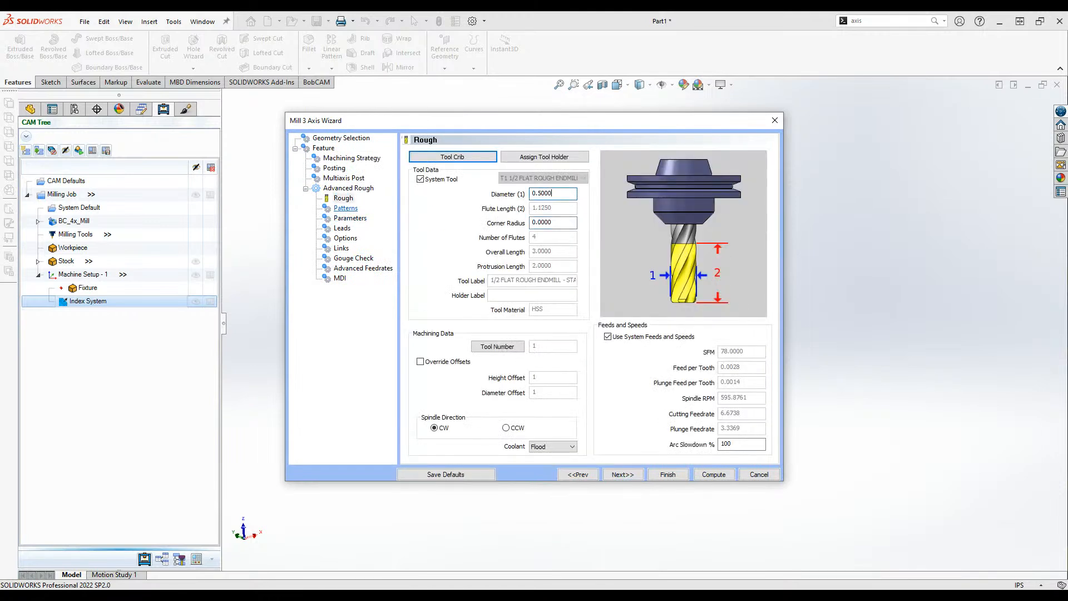
pyautogui.click(345, 208)
pyautogui.click(432, 218)
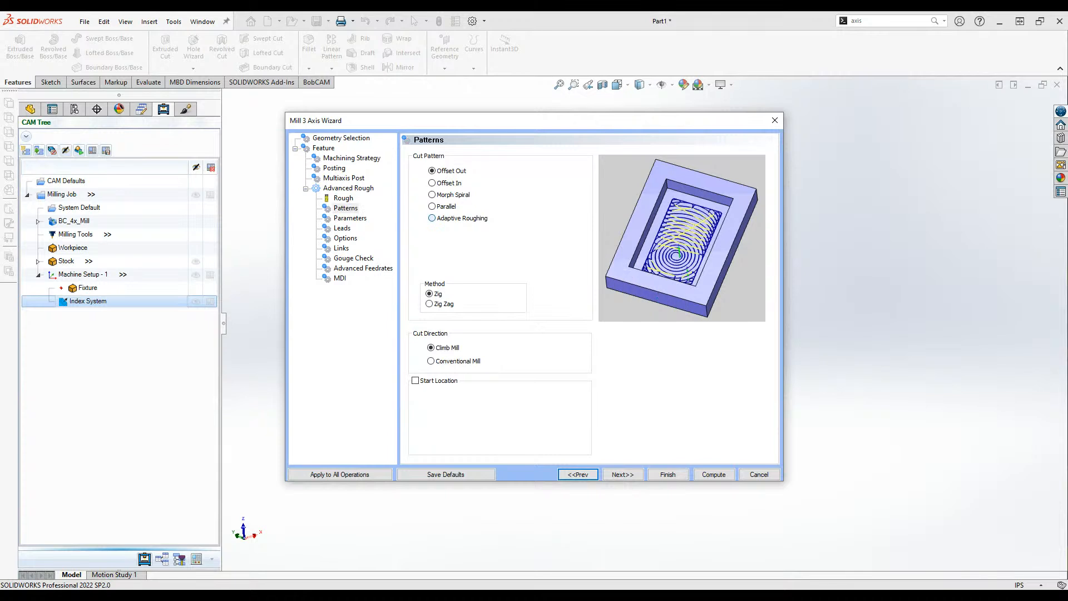
# - Set the Advanced Rough depth of cut to 1.5 and the stepover to 0.125
pyautogui.click(350, 219)
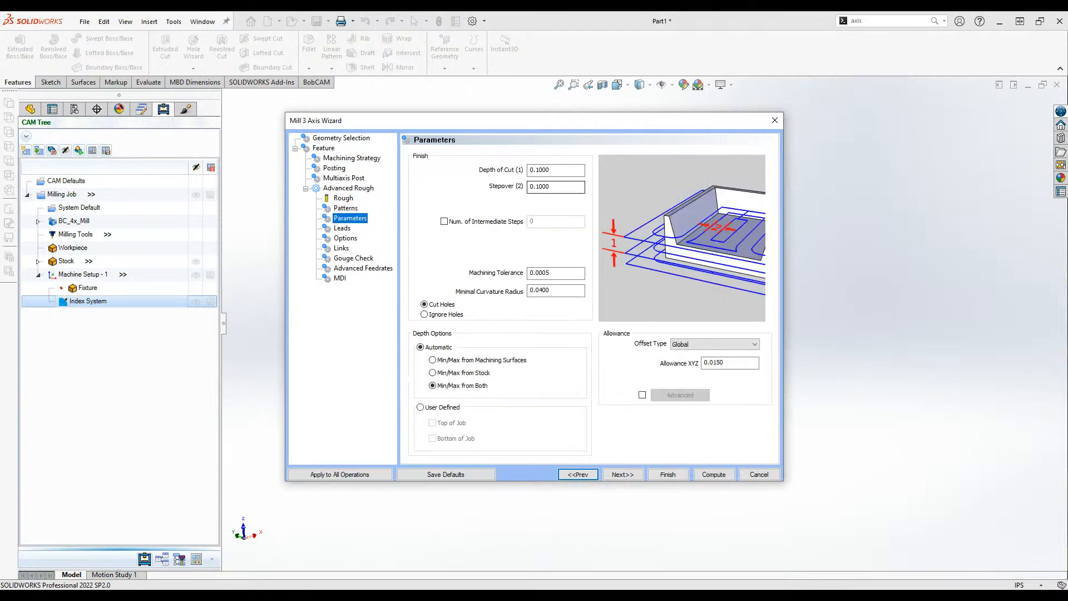
pyautogui.moveTo(556, 170); pyautogui.dragTo(528, 171)
pyautogui.write('1.5')
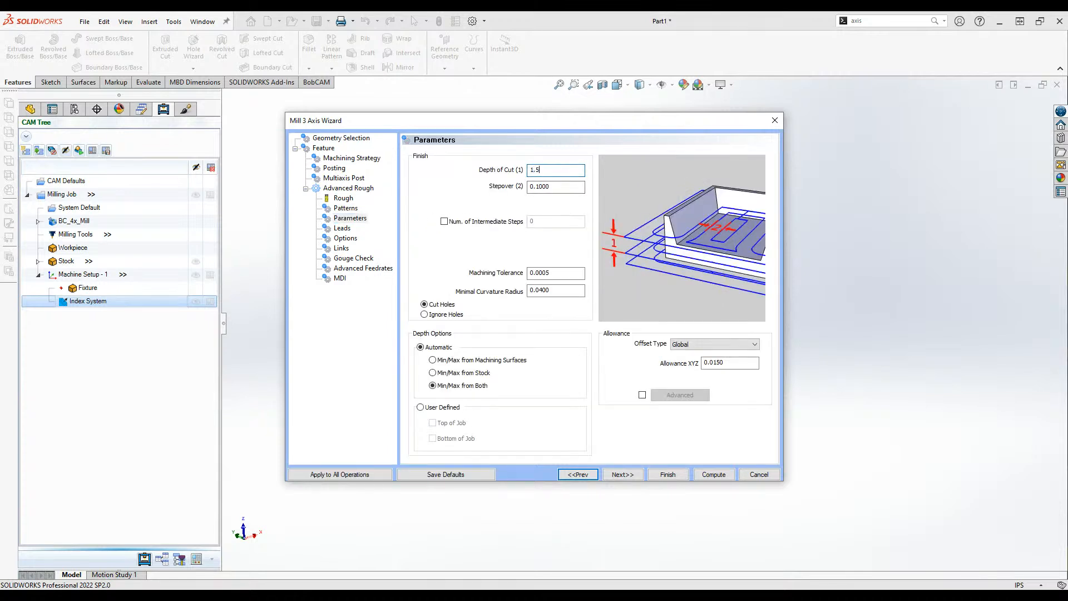
pyautogui.press('Tab')
pyautogui.hotkey('shift', 'Home')
pyautogui.write('.')
pyautogui.click(553, 170)
# - Enable Machine Flatlands, review the pattern and cut parameters, and finish the Mill 3 Axis feature
pyautogui.click(345, 239)
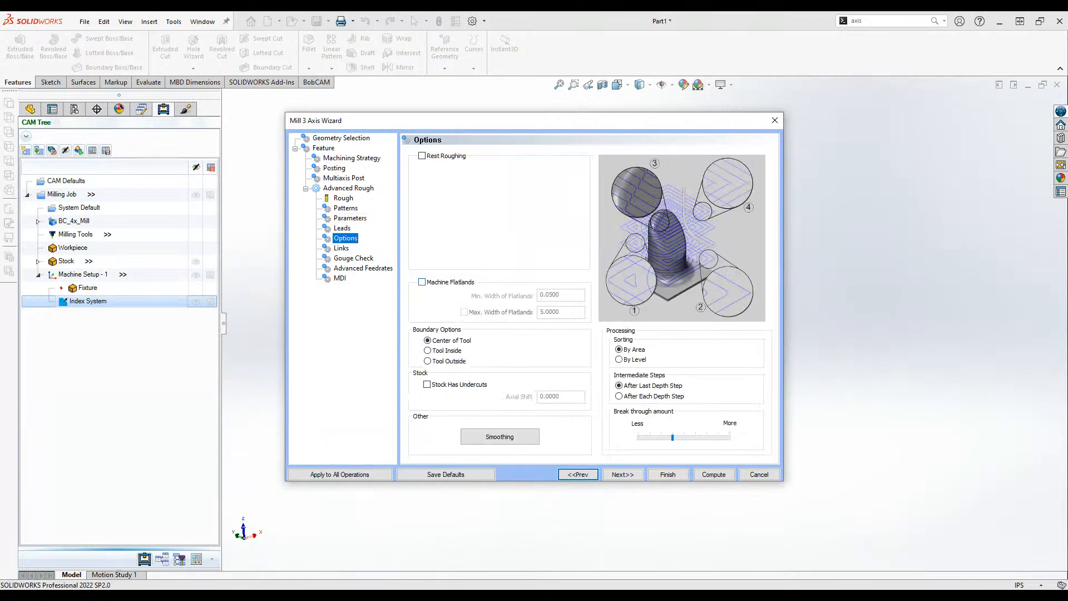
pyautogui.click(422, 282)
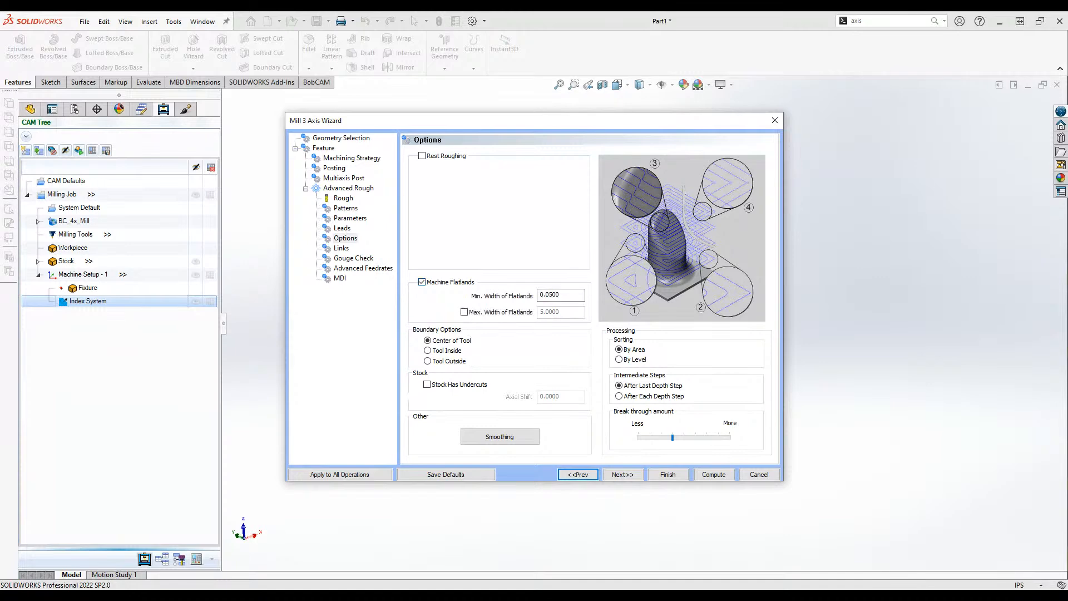
pyautogui.click(345, 208)
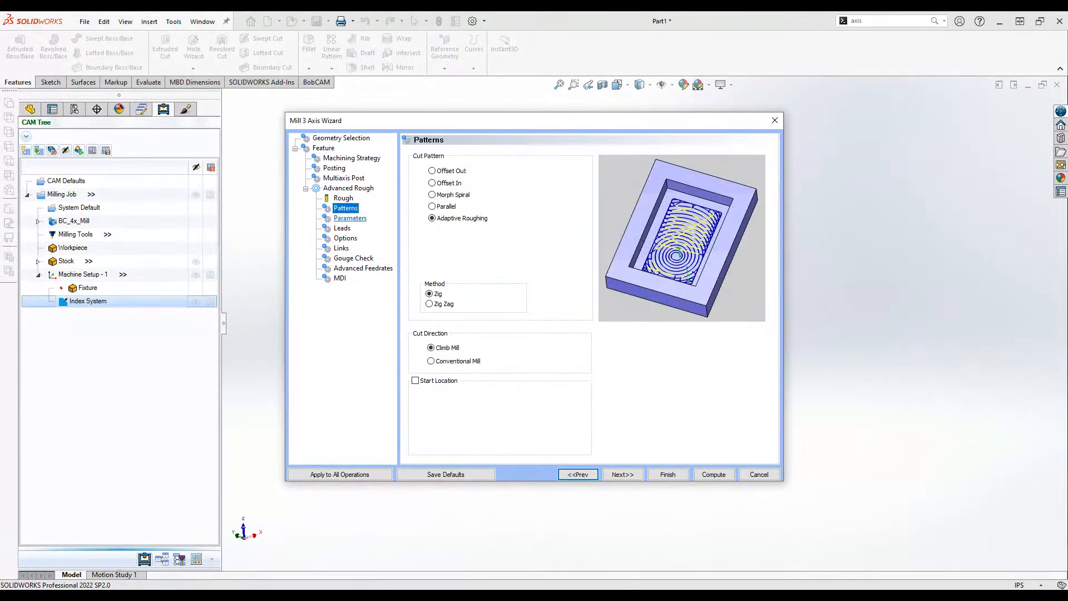
pyautogui.click(350, 218)
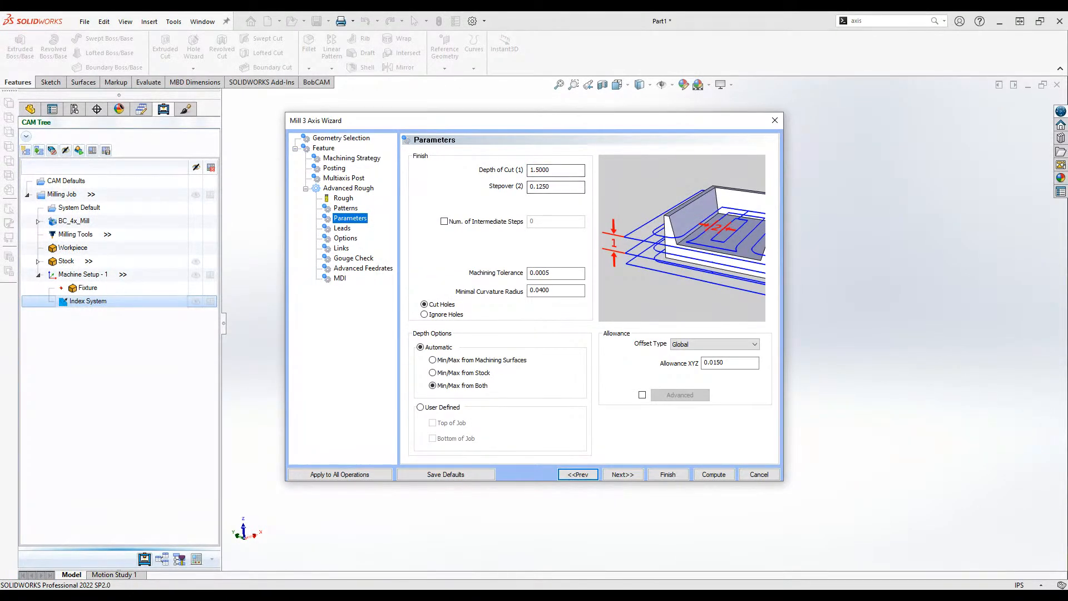
pyautogui.click(667, 475)
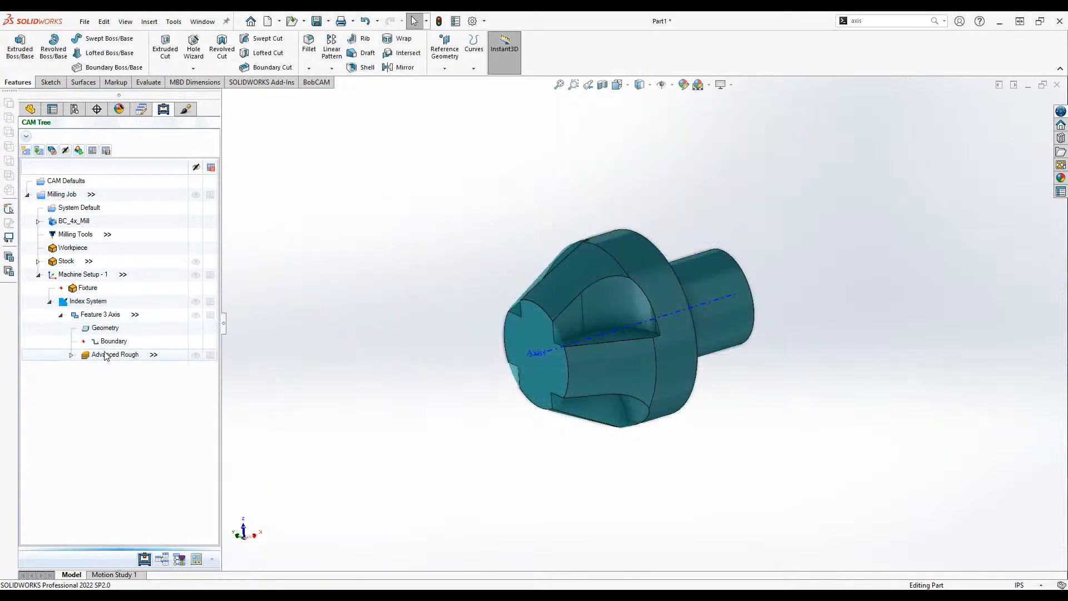
# - Compute the toolpath of the indexed Advanced Rough operation and view it on the part
pyautogui.rightClick(103, 354)
pyautogui.click(147, 371)
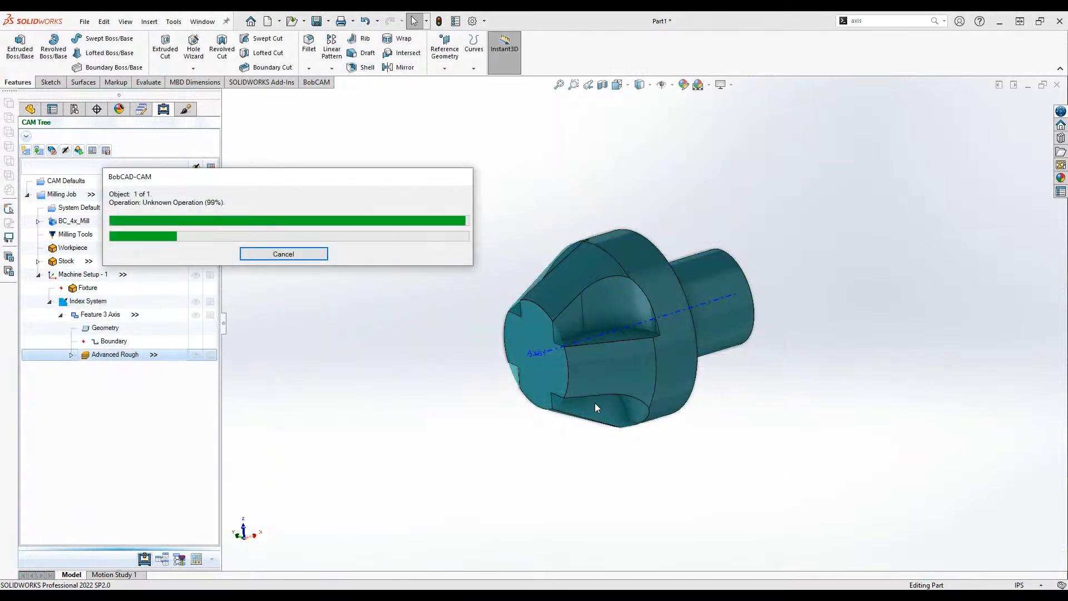
pyautogui.moveTo(632, 423); pyautogui.dragTo(667, 331, button='middle')
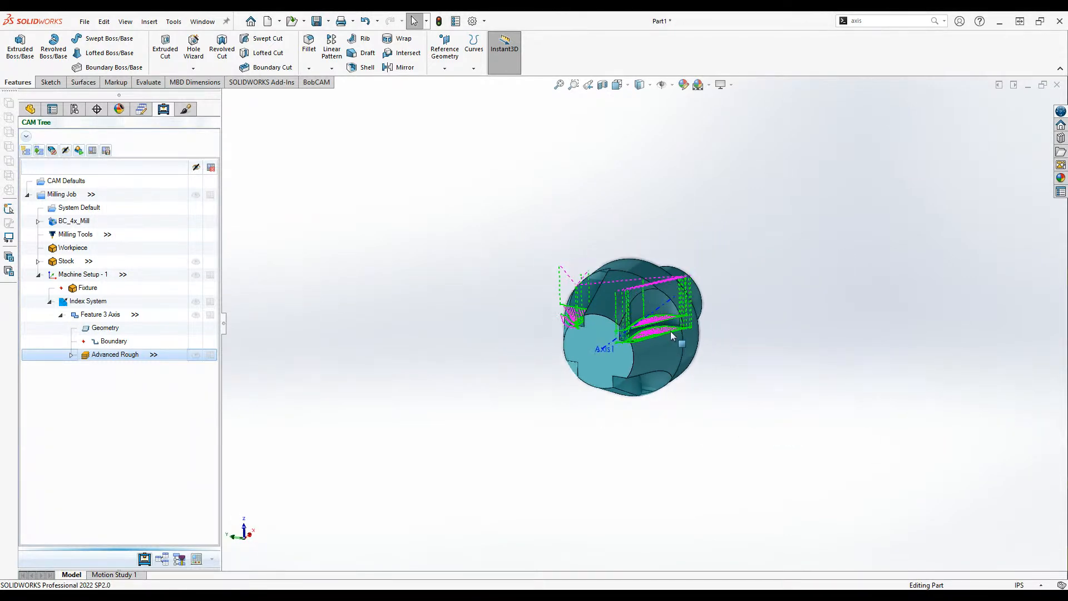
# - Enable the advanced allowance option in the Advanced Rough operation's parameters
pyautogui.scroll(-3, 668, 330)
pyautogui.moveTo(688, 436); pyautogui.dragTo(706, 418, button='middle')
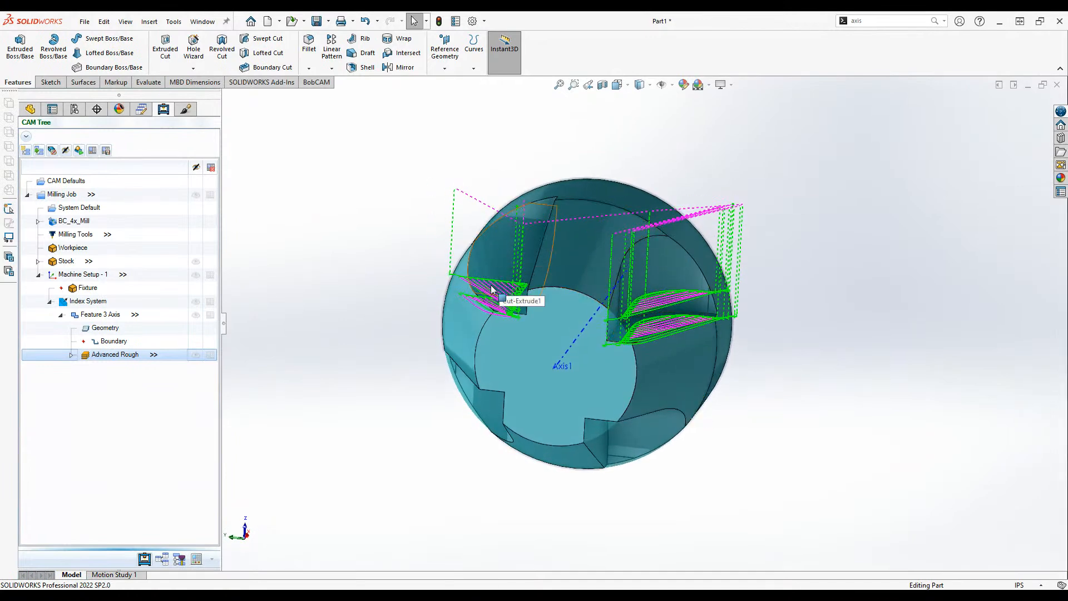
pyautogui.moveTo(705, 375); pyautogui.dragTo(642, 276, button='middle')
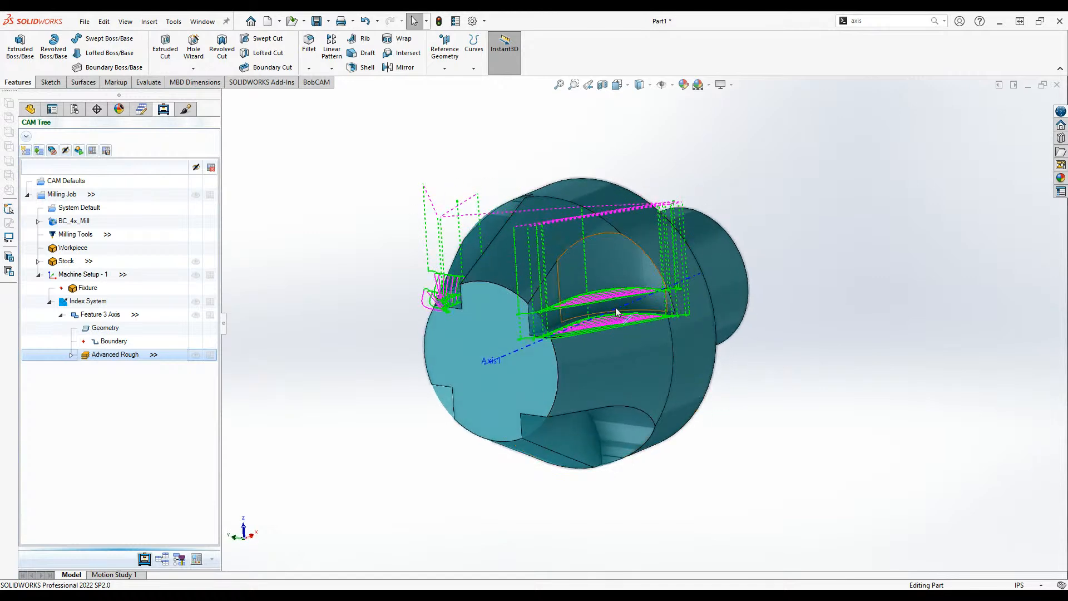
pyautogui.moveTo(653, 458); pyautogui.dragTo(563, 244, button='middle')
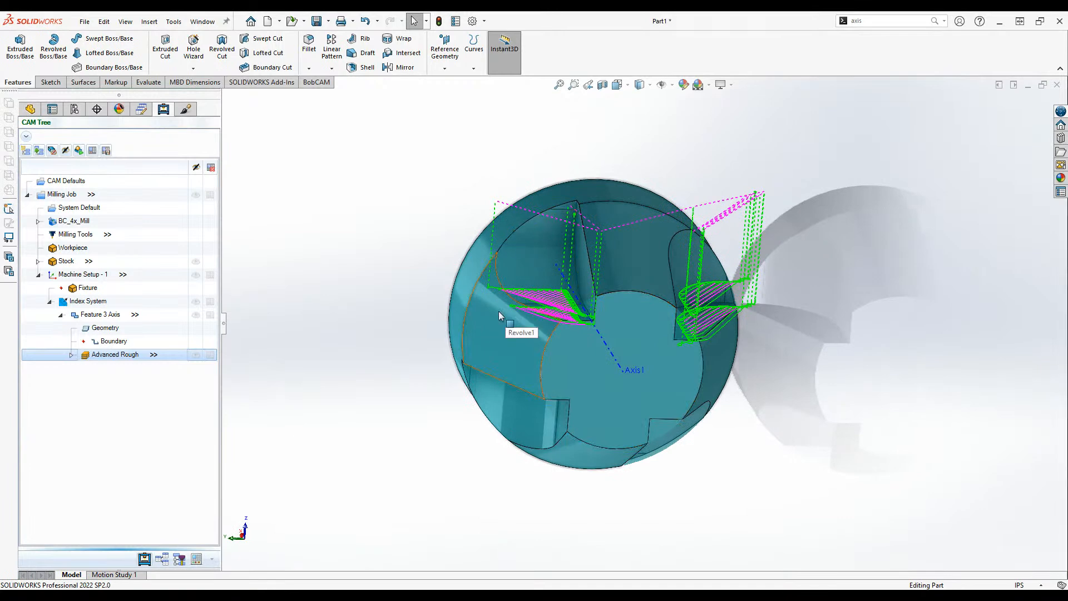
pyautogui.doubleClick(123, 360)
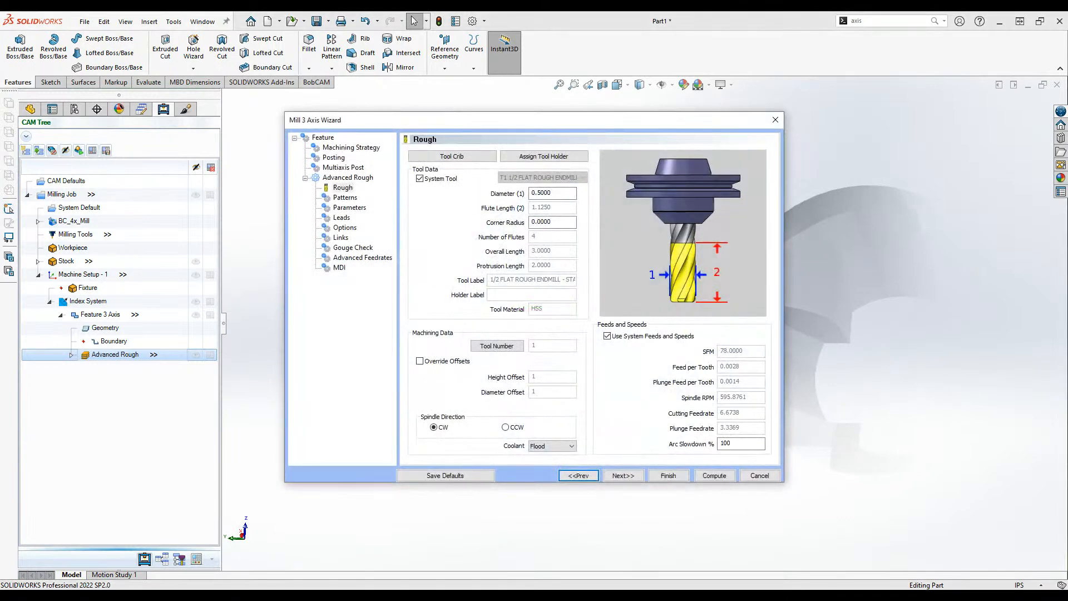
pyautogui.click(349, 208)
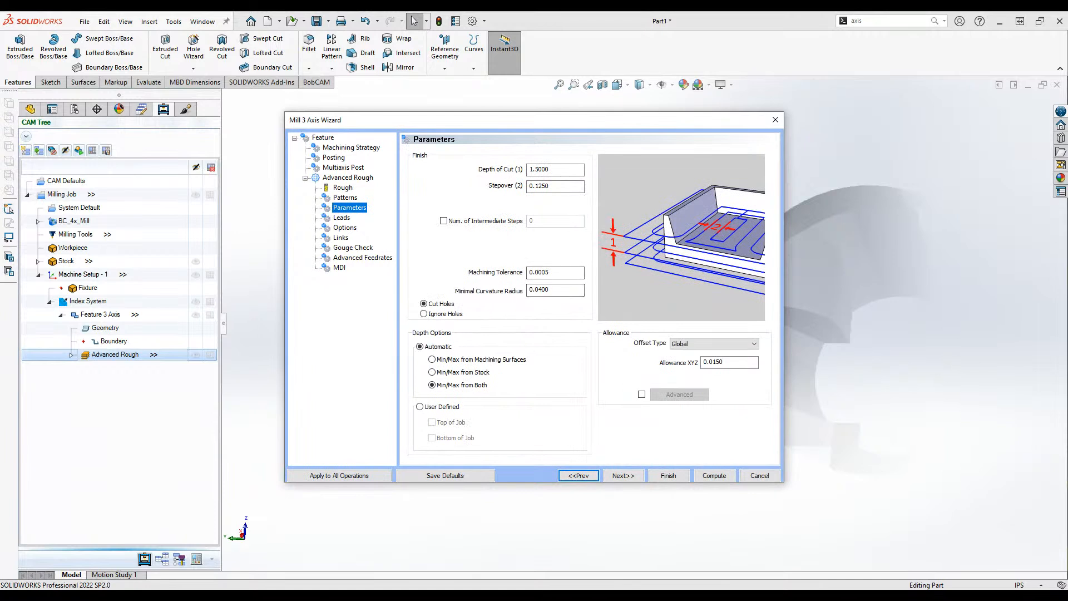
pyautogui.click(641, 394)
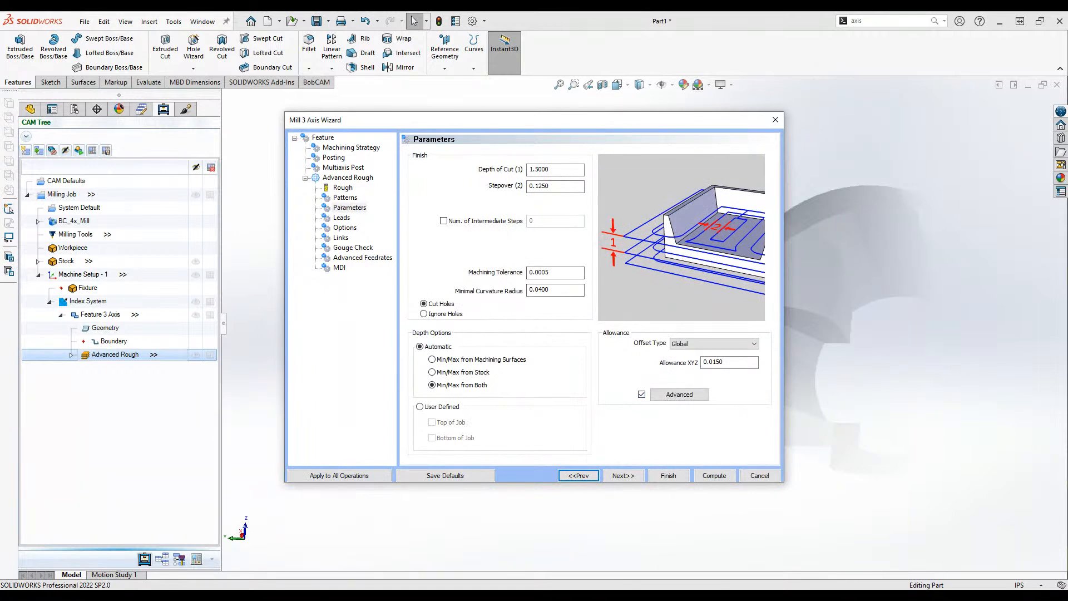
# - Select the four faces of the side pocket as the advanced allowance geometry and finish the Mill 3 Axis feature
pyautogui.click(689, 396)
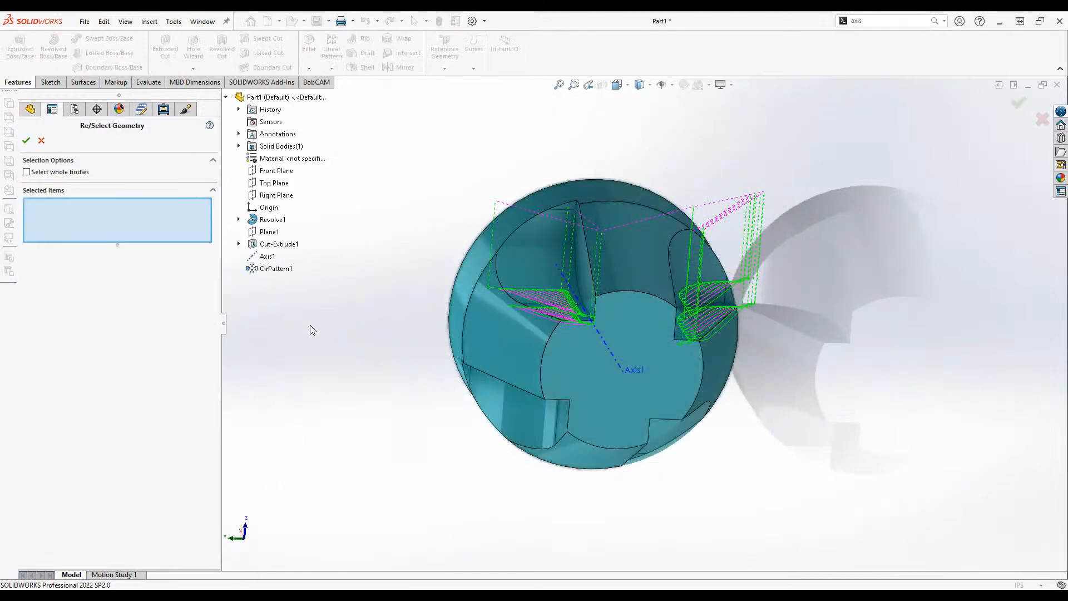
pyautogui.click(523, 264)
pyautogui.click(575, 259)
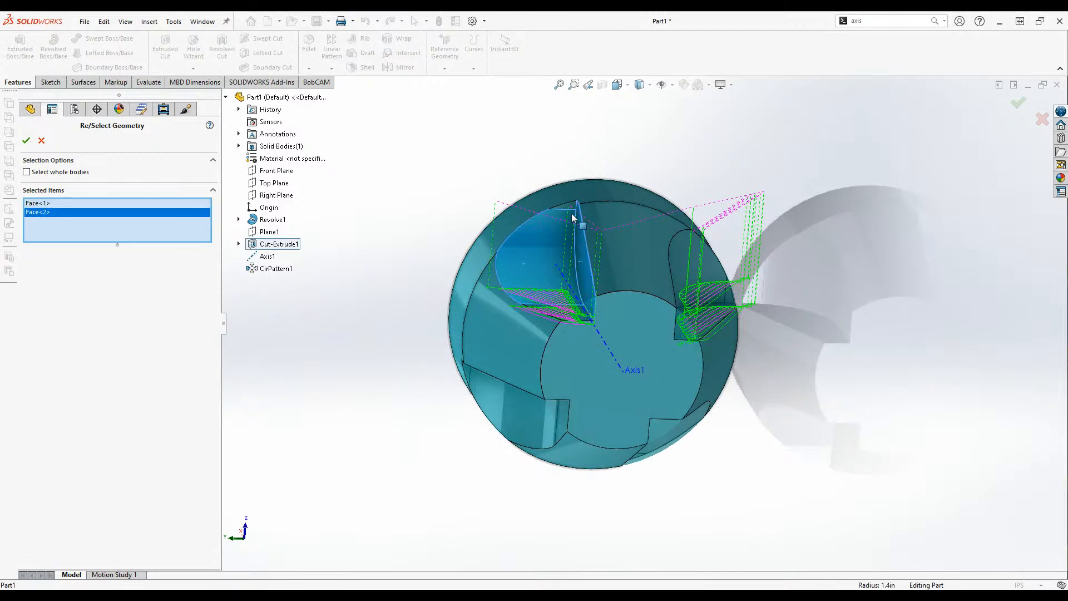
pyautogui.click(569, 318)
pyautogui.click(569, 316)
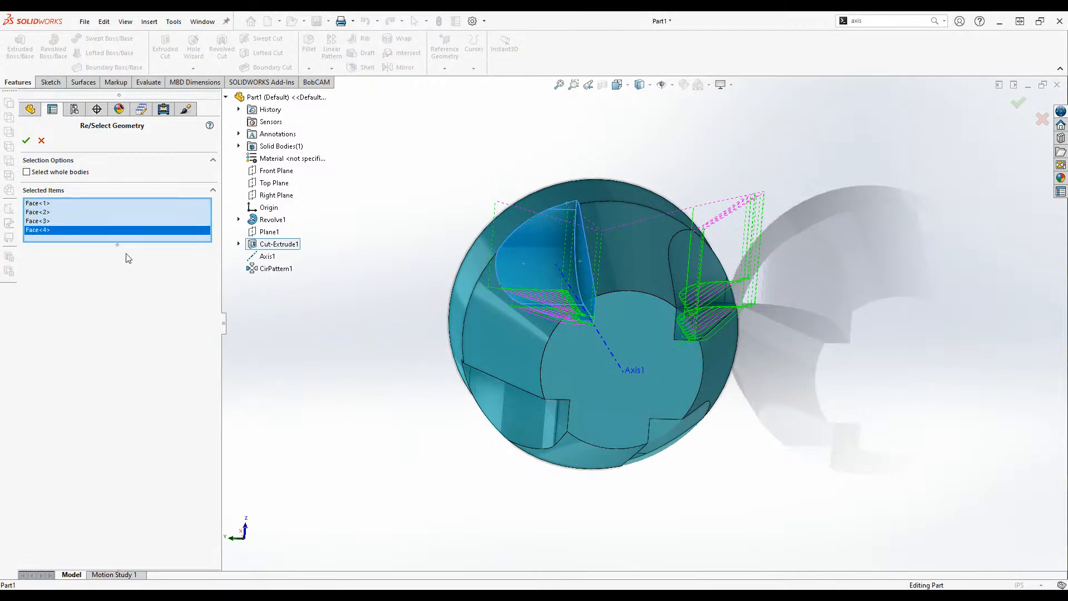
pyautogui.click(27, 142)
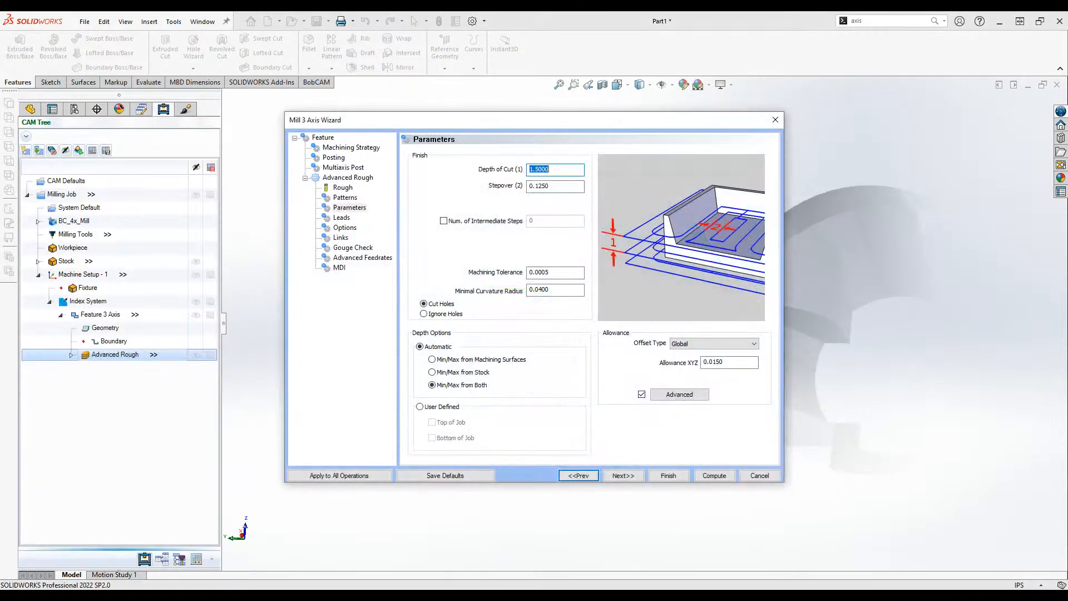
pyautogui.click(679, 394)
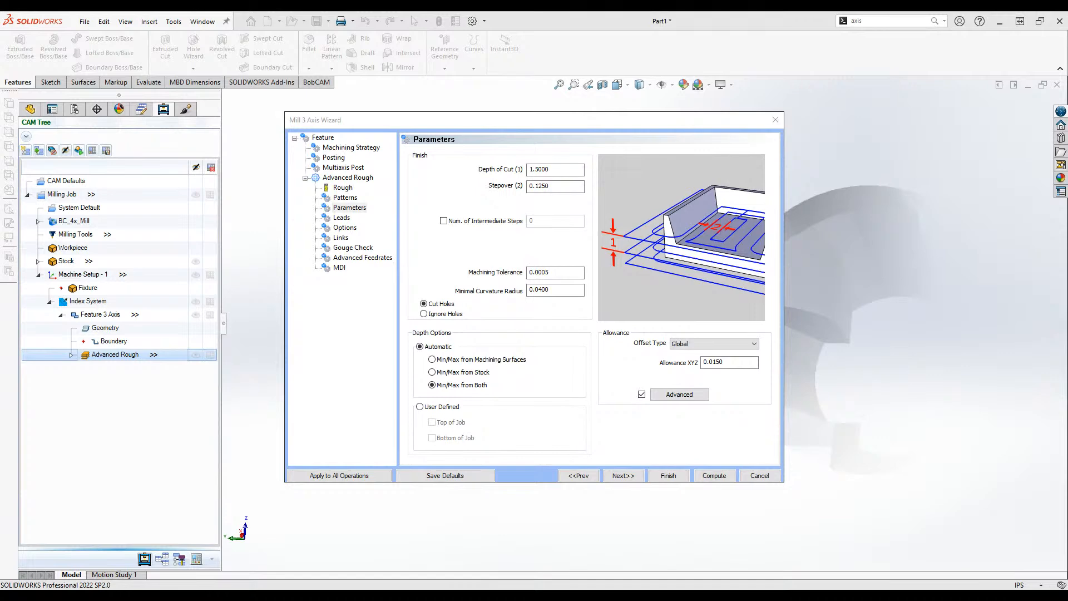
pyautogui.click(667, 476)
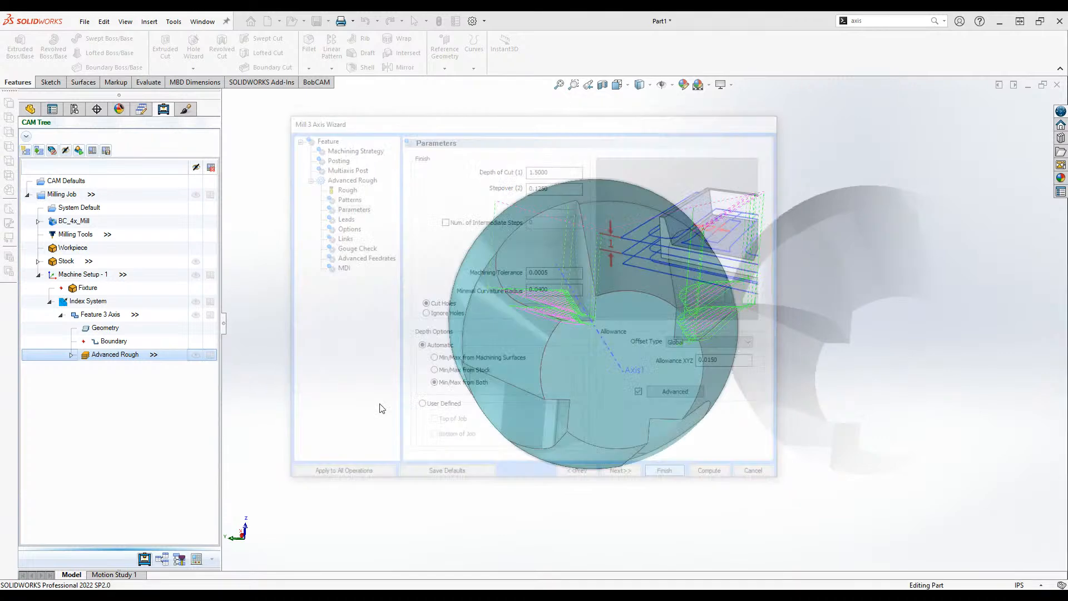
# - Try to compute the Advanced Rough toolpath with the advanced allowance faces
pyautogui.rightClick(105, 357)
pyautogui.click(147, 376)
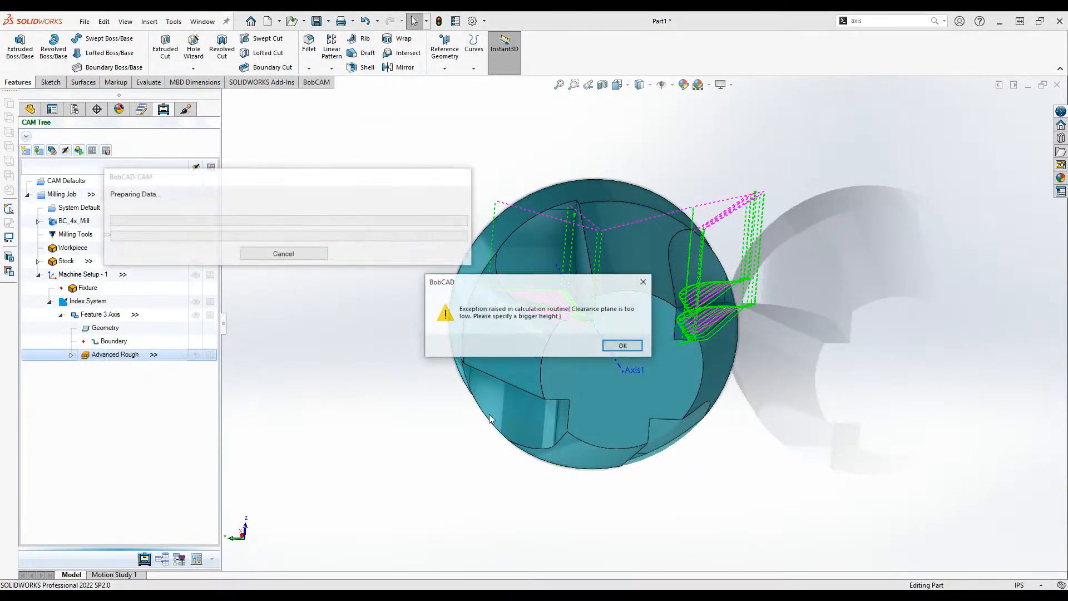
pyautogui.click(624, 346)
# - Set the 3-axis feature's clearance height to .75, recompute the toolpath and inspect it on the pockets
pyautogui.doubleClick(103, 352)
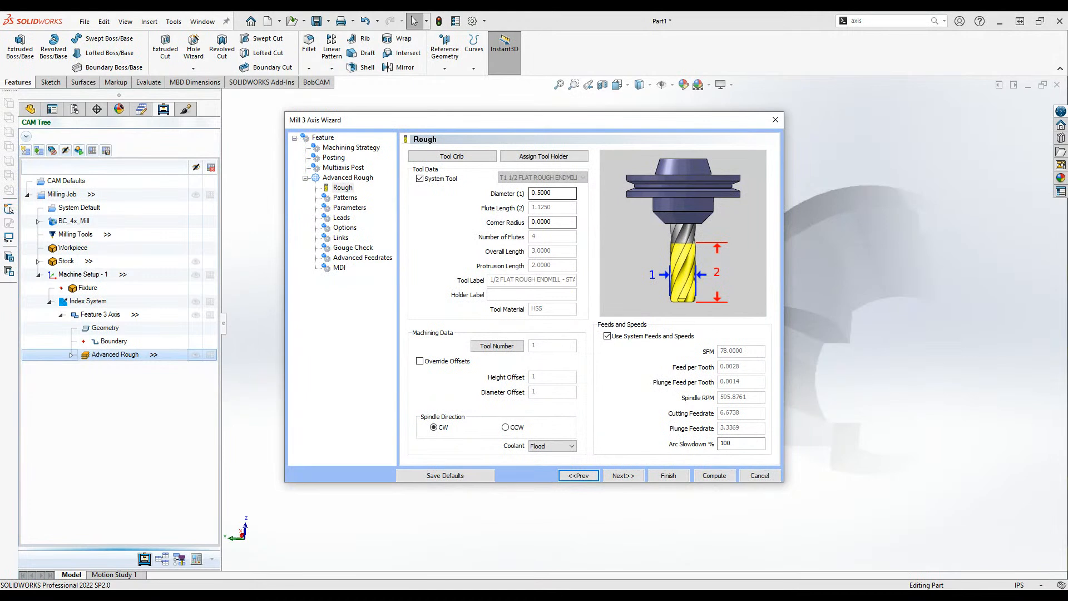
pyautogui.click(323, 138)
pyautogui.moveTo(547, 190)
pyautogui.mouseDown()
pyautogui.moveTo(519, 189)
pyautogui.moveTo(545, 190)
pyautogui.moveTo(528, 189)
pyautogui.mouseUp()
pyautogui.write('.75')
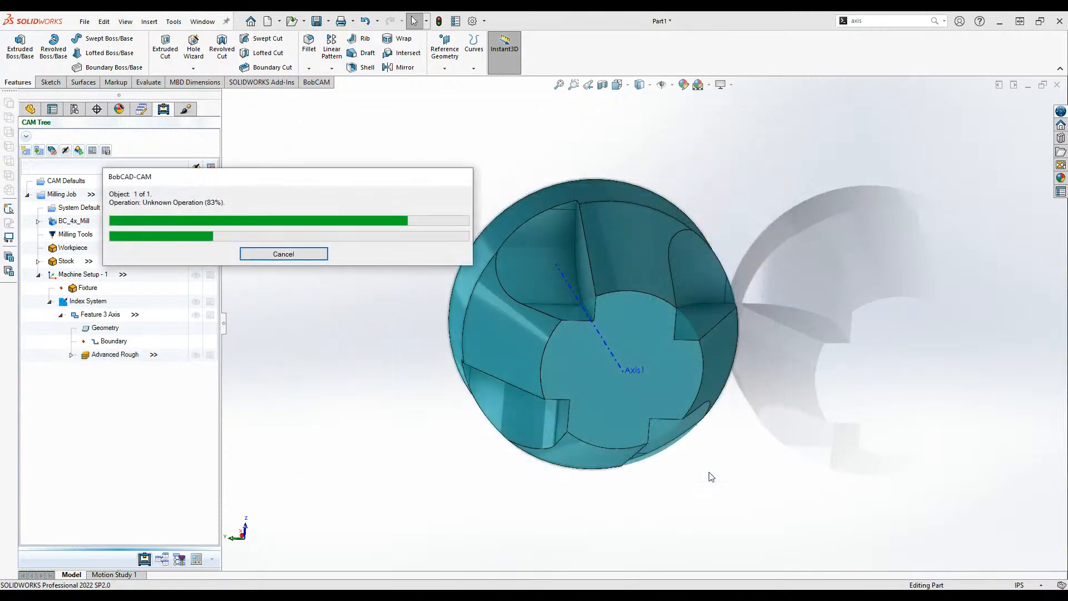
pyautogui.moveTo(684, 407); pyautogui.dragTo(582, 251, button='middle')
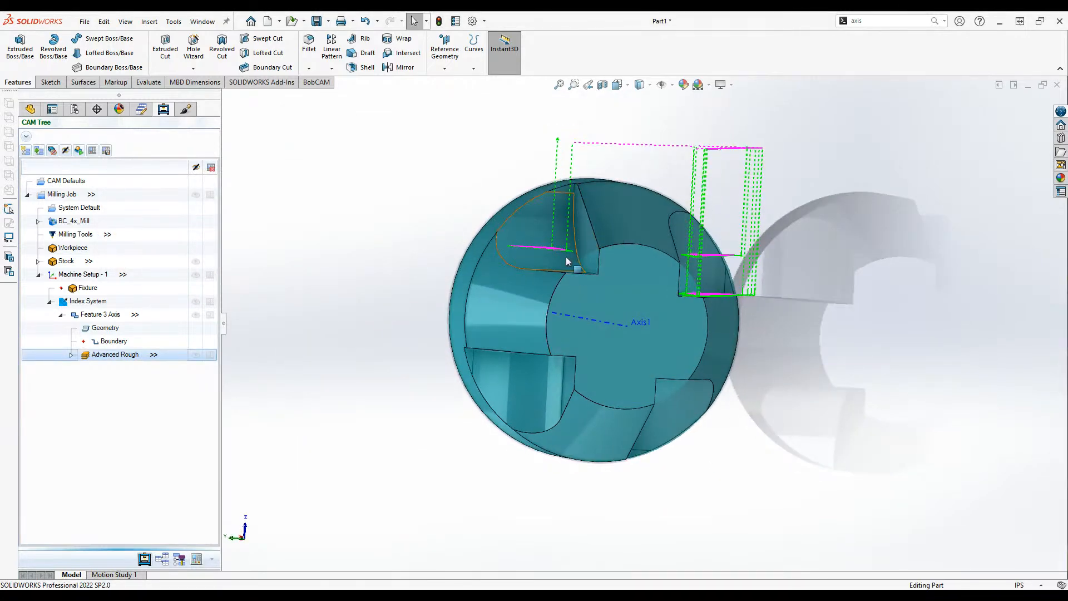
pyautogui.moveTo(625, 350)
pyautogui.mouseDown(button='middle')
pyautogui.moveTo(596, 331)
pyautogui.moveTo(612, 365)
pyautogui.mouseUp(button='middle')
pyautogui.moveTo(717, 443); pyautogui.dragTo(678, 487, button='middle')
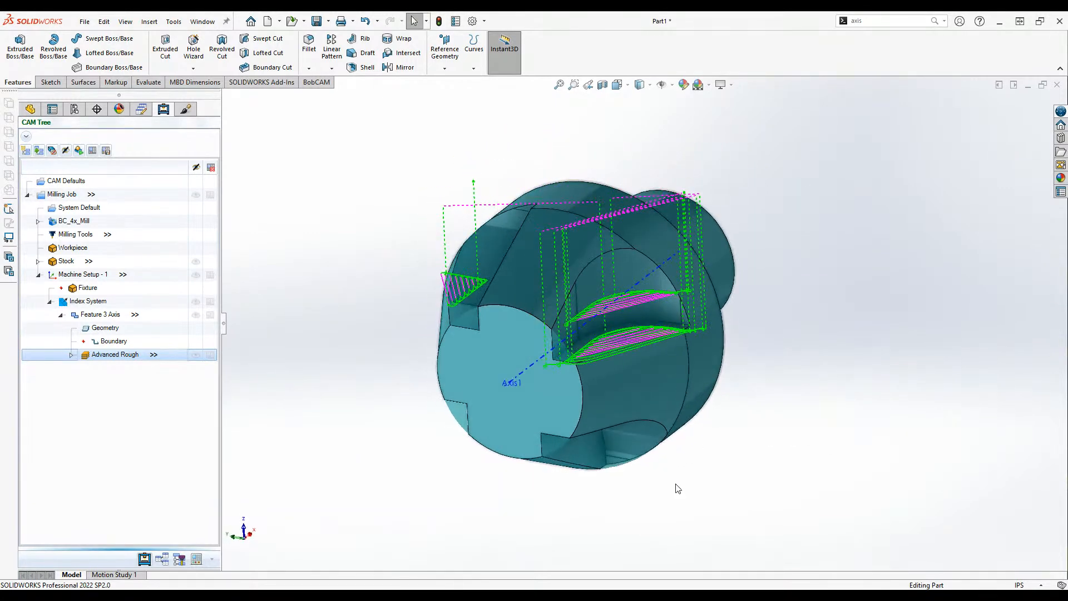
# - Delete the 3-axis feature from the Index System
pyautogui.click(98, 315)
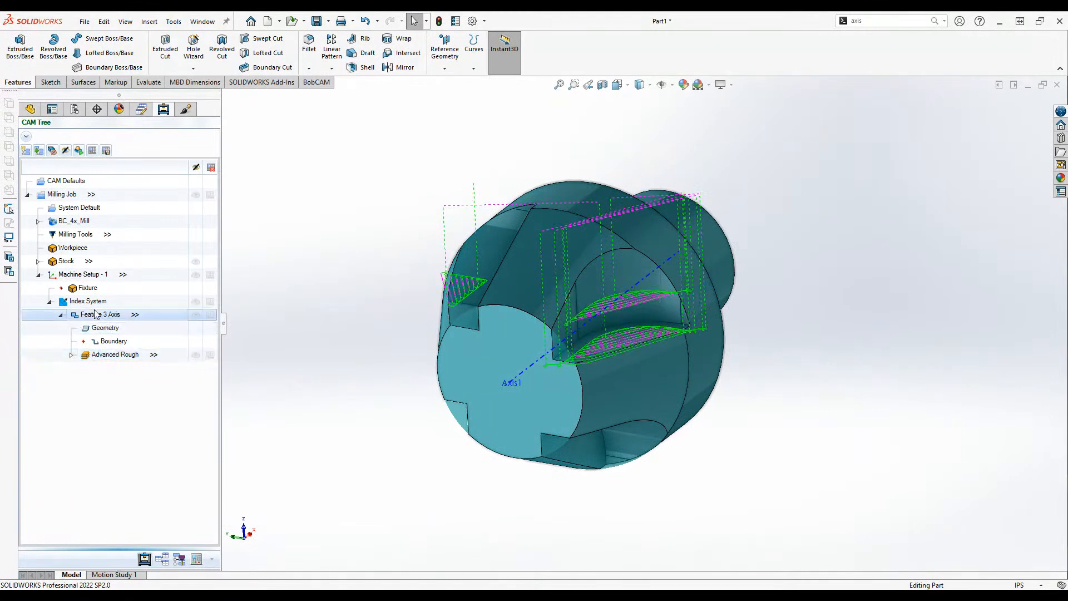
pyautogui.press('Delete')
pyautogui.moveTo(725, 424); pyautogui.dragTo(670, 345, button='middle')
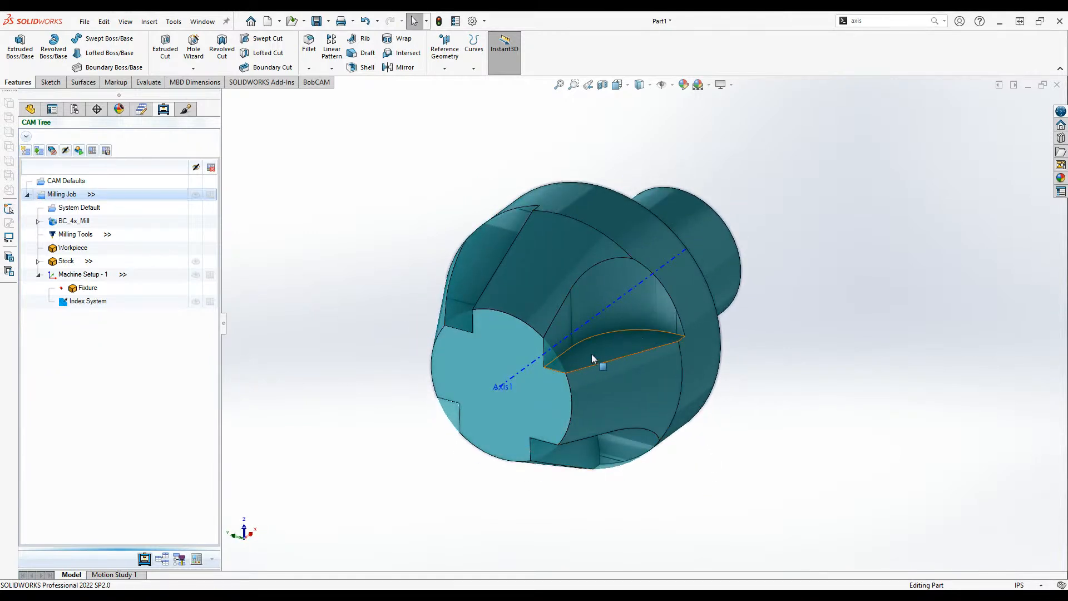
# - Add a Mill 2 Axis feature under the Index System with the front pocket's flat floor face as its geometry
pyautogui.rightClick(79, 306)
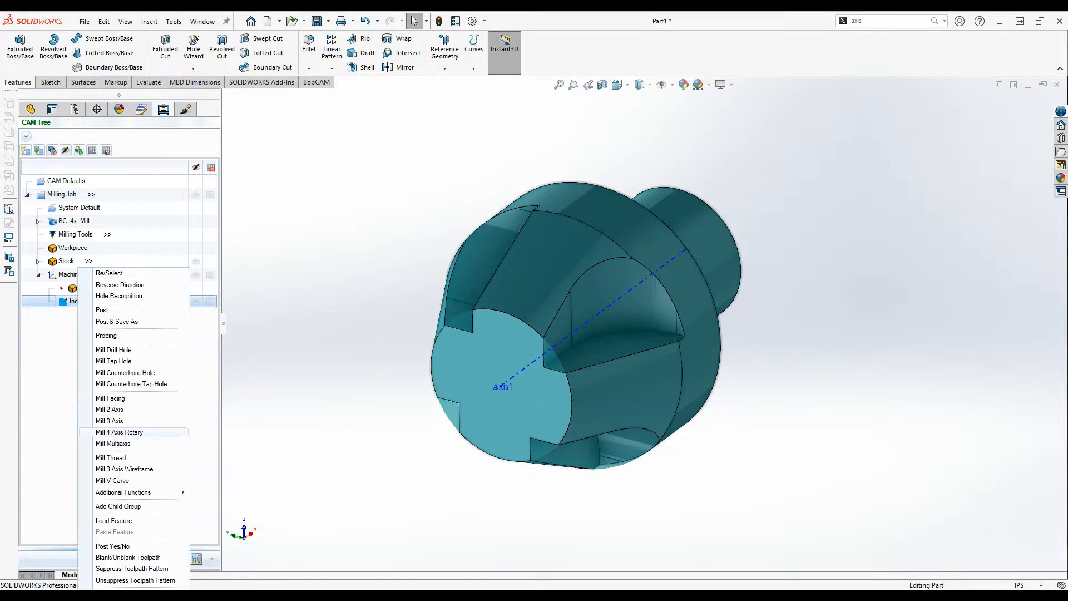
pyautogui.click(179, 410)
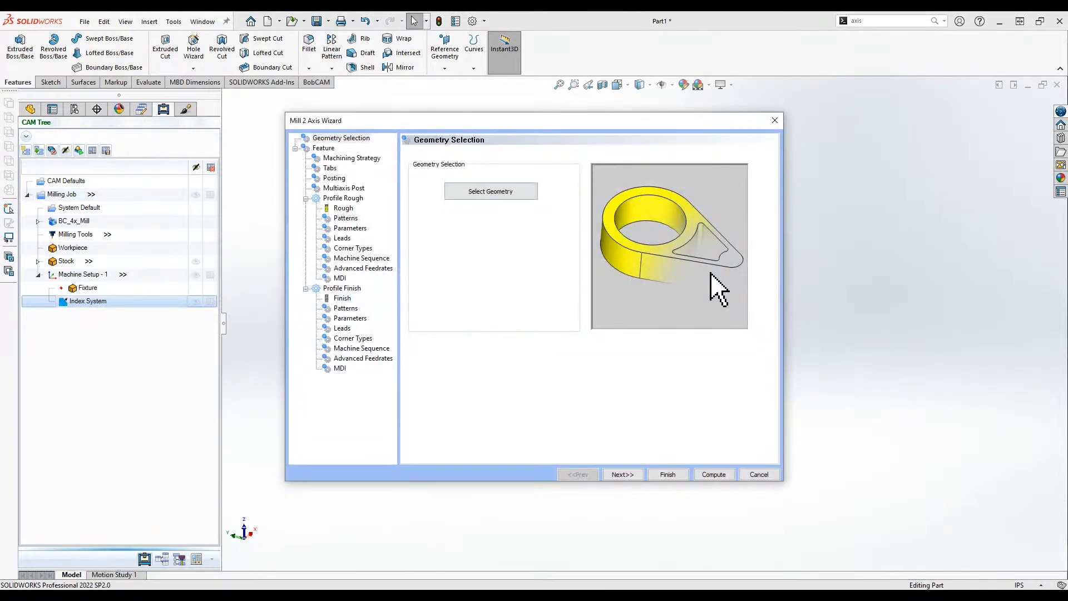
pyautogui.click(493, 192)
pyautogui.click(627, 348)
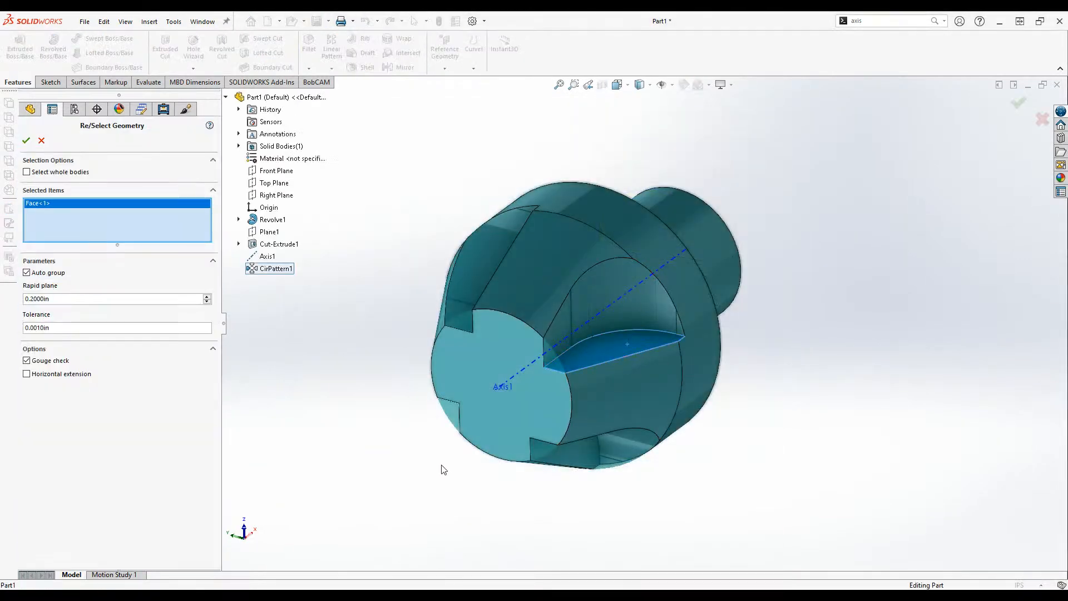
pyautogui.click(26, 140)
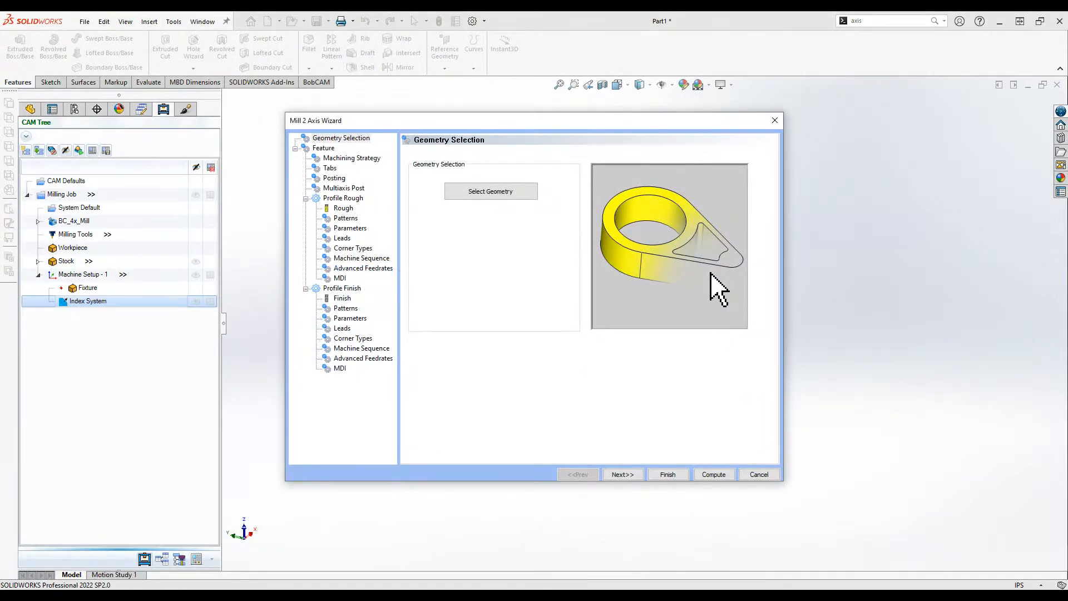
# - Choose the Pocketing strategy and remove Profile Finish so that only the Pocket operation is used
pyautogui.click(463, 185)
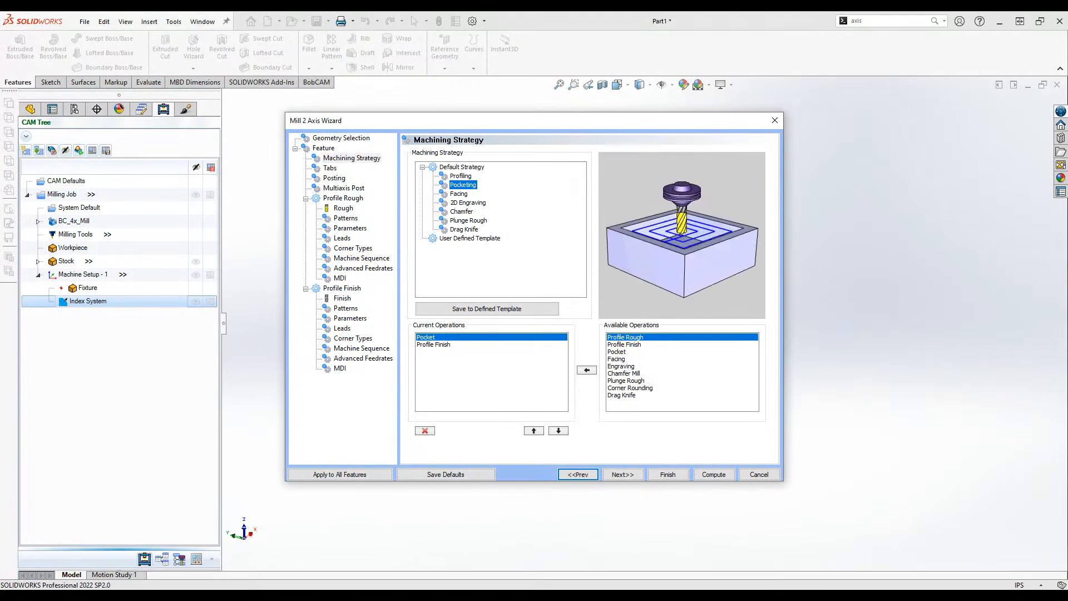
pyautogui.click(437, 345)
pyautogui.click(435, 432)
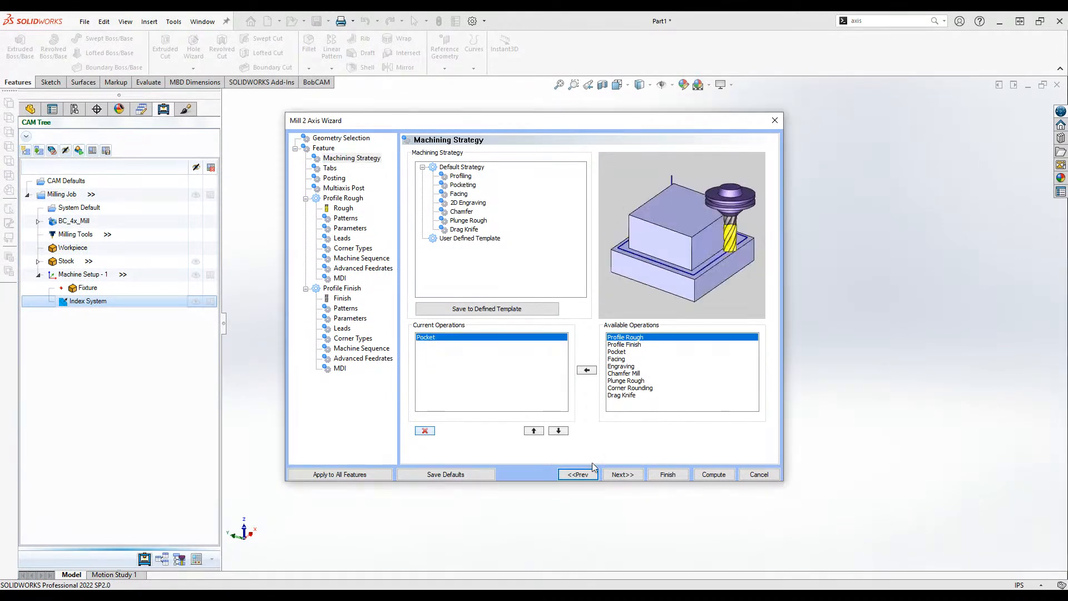
# - Set the pocket pattern to Advanced Pocket with Adaptive Roughing and the stepover to 25%
pyautogui.click(626, 474)
pyautogui.click(346, 219)
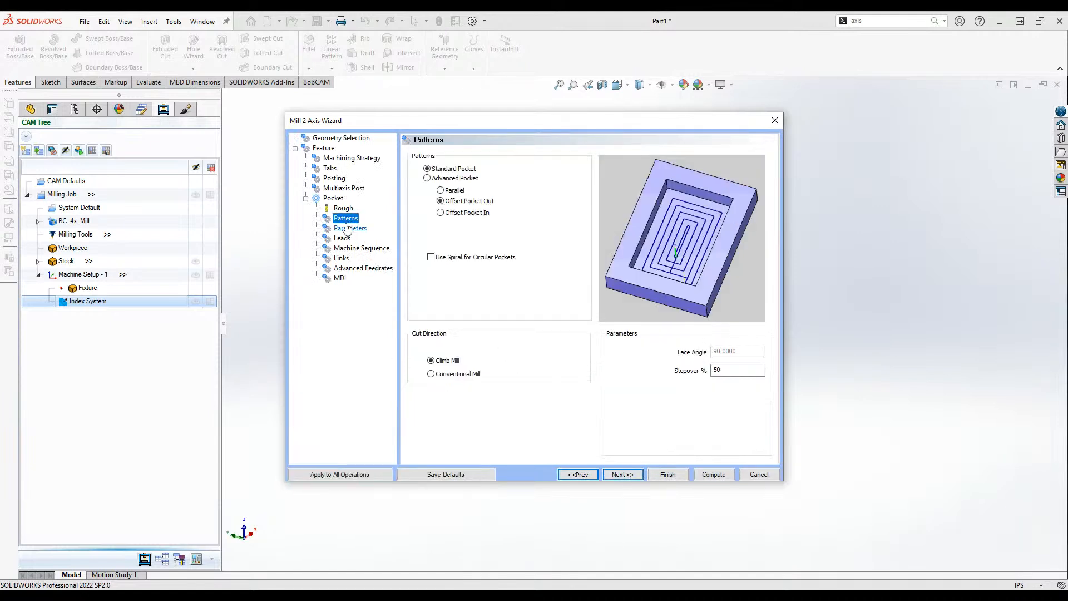
pyautogui.click(427, 178)
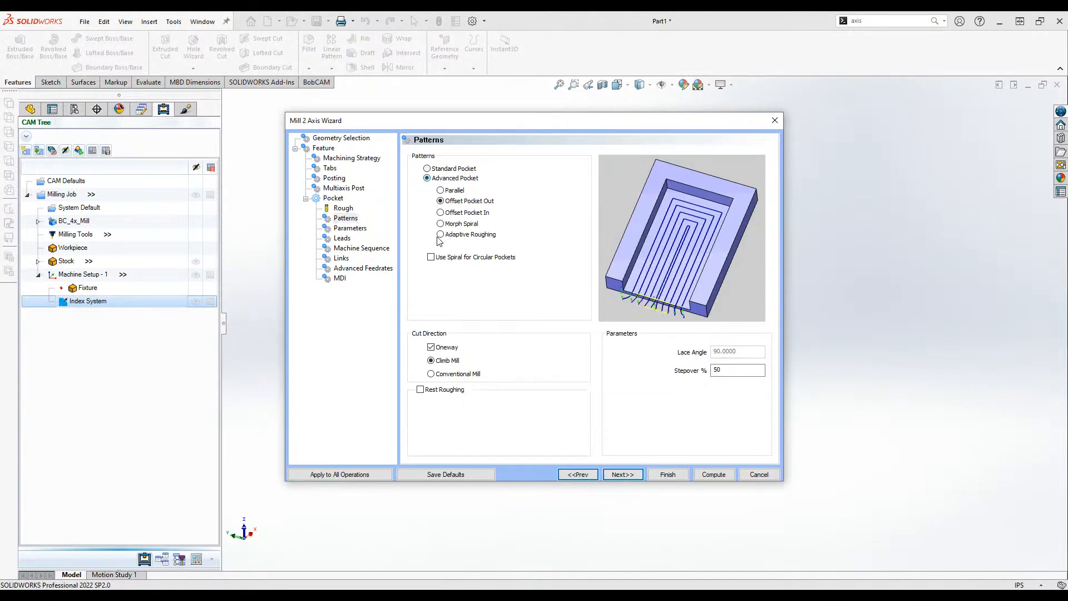
pyautogui.click(441, 234)
pyautogui.doubleClick(734, 373)
pyautogui.write('25')
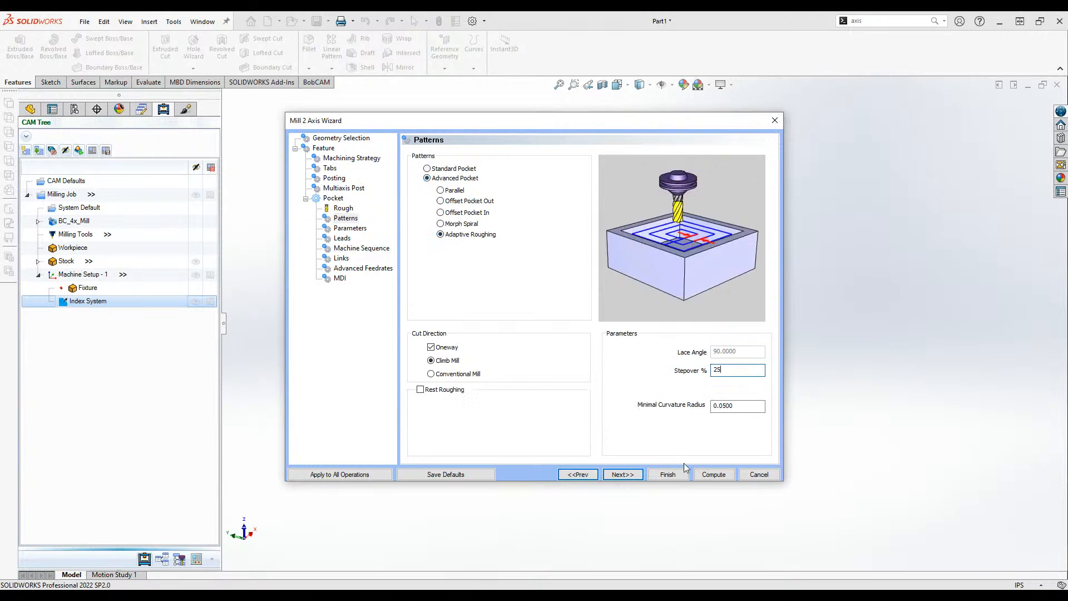
# - Compute the Pocket toolpath, inspect it on the part, and check the operation's Links settings
pyautogui.click(714, 474)
pyautogui.moveTo(684, 455)
pyautogui.mouseDown(button='middle')
pyautogui.moveTo(680, 356)
pyautogui.moveTo(687, 445)
pyautogui.mouseUp(button='middle')
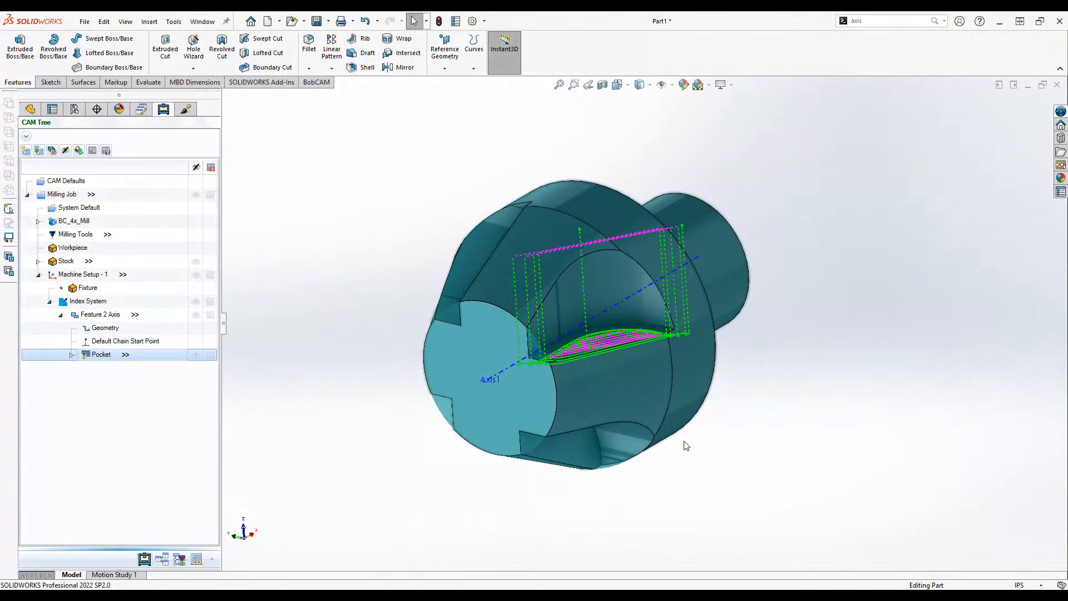
pyautogui.moveTo(733, 417); pyautogui.dragTo(690, 440, button='middle')
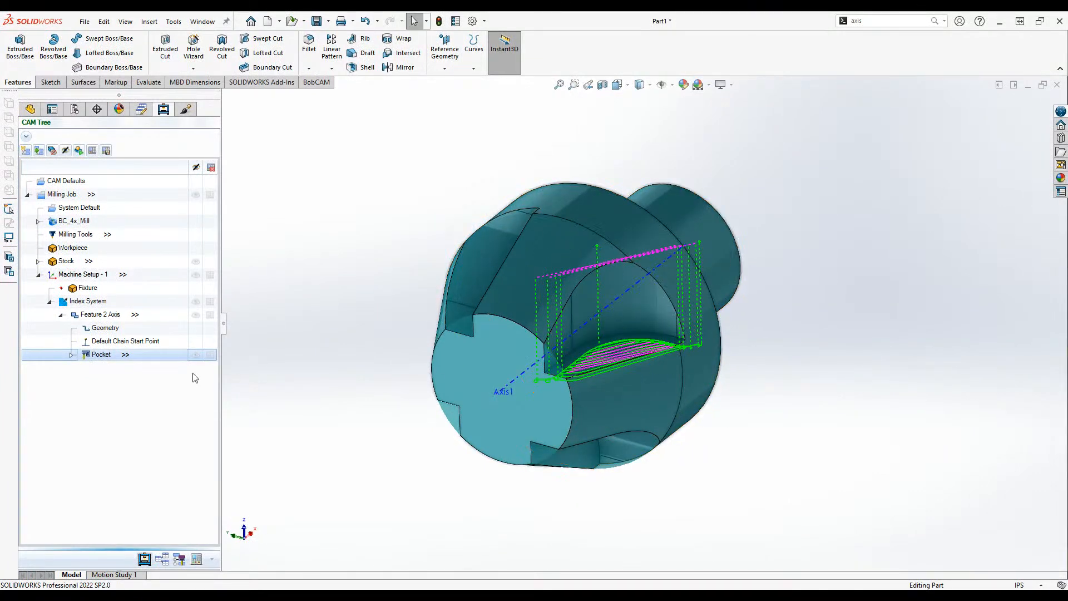
pyautogui.doubleClick(101, 357)
pyautogui.click(342, 228)
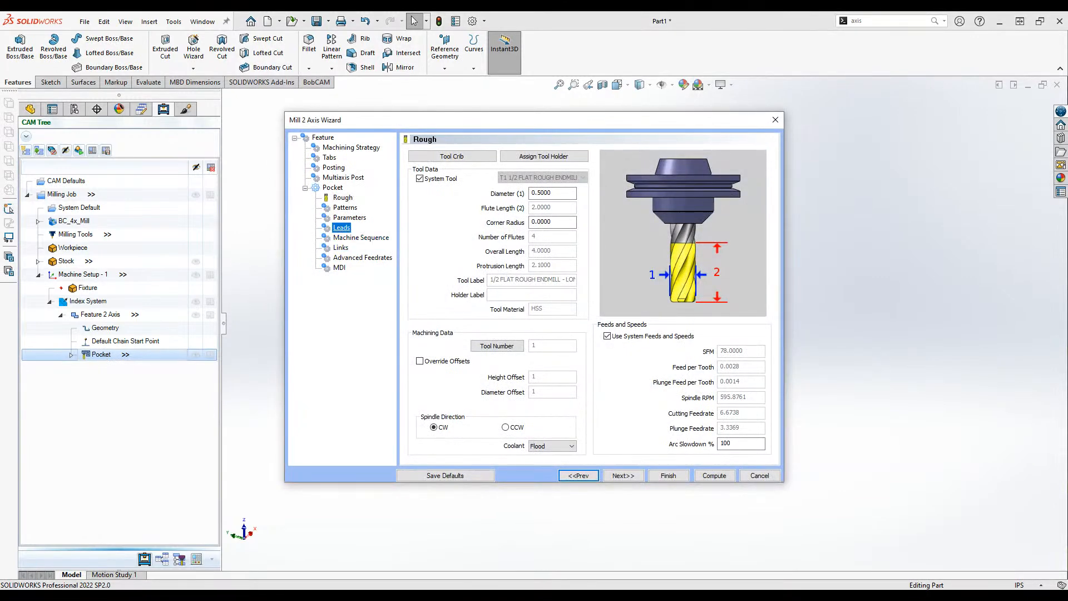
pyautogui.click(340, 248)
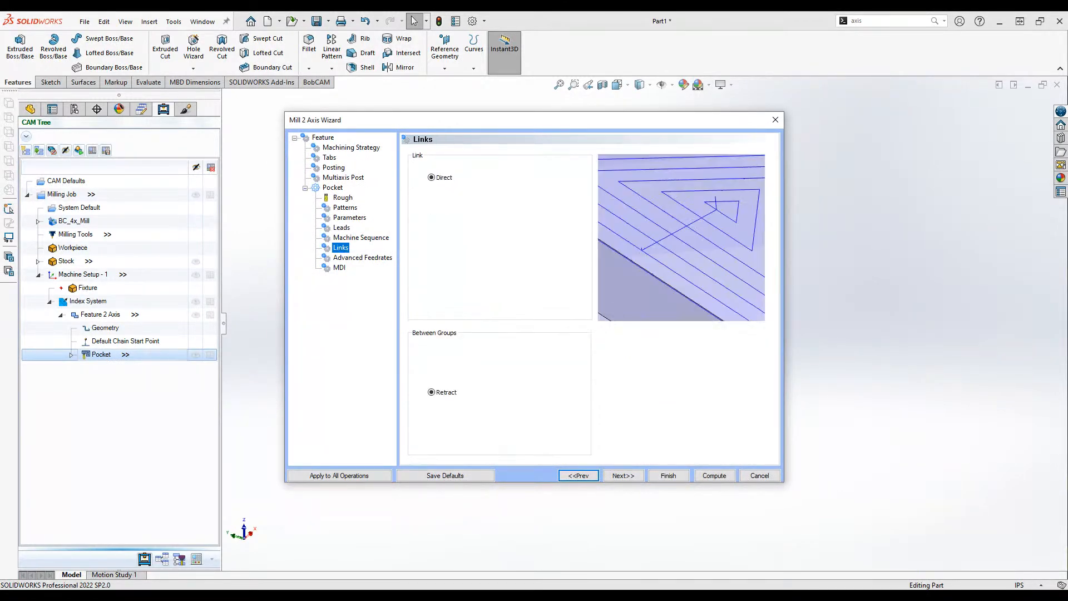
pyautogui.click(668, 476)
# - Start a Mill 3 Axis feature under Machine Setup - 1 and remove its default operations from the machining strategy
pyautogui.rightClick(91, 278)
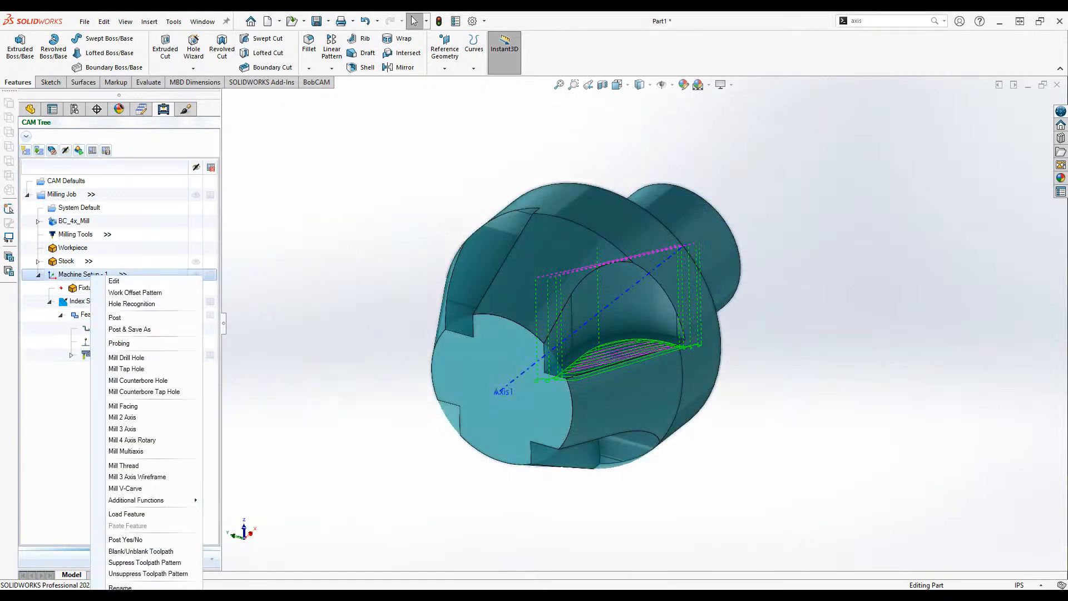
pyautogui.click(122, 429)
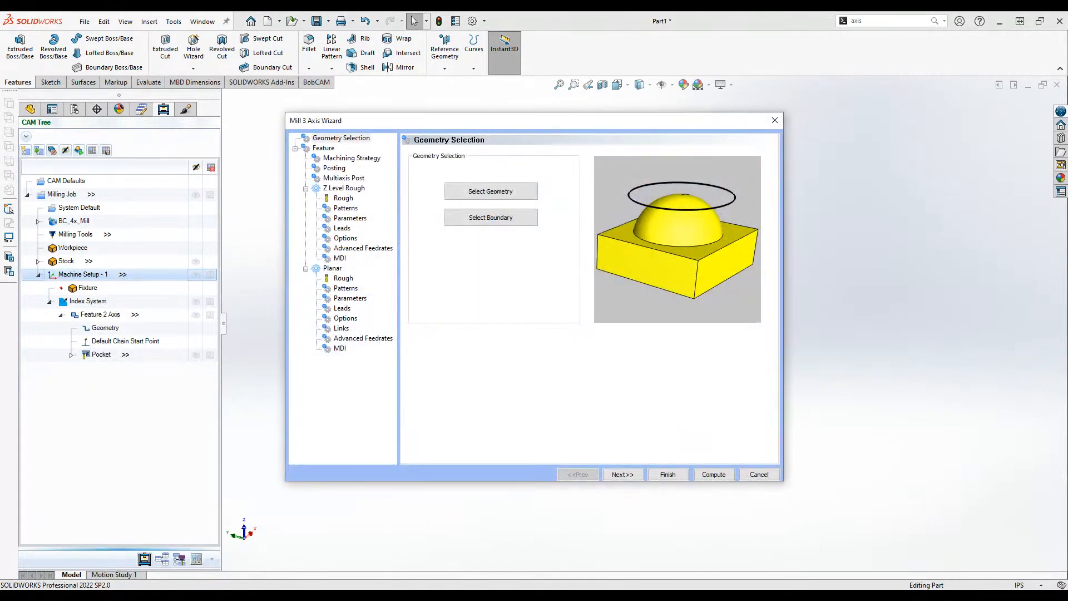
pyautogui.click(352, 159)
pyautogui.click(425, 430)
pyautogui.click(425, 431)
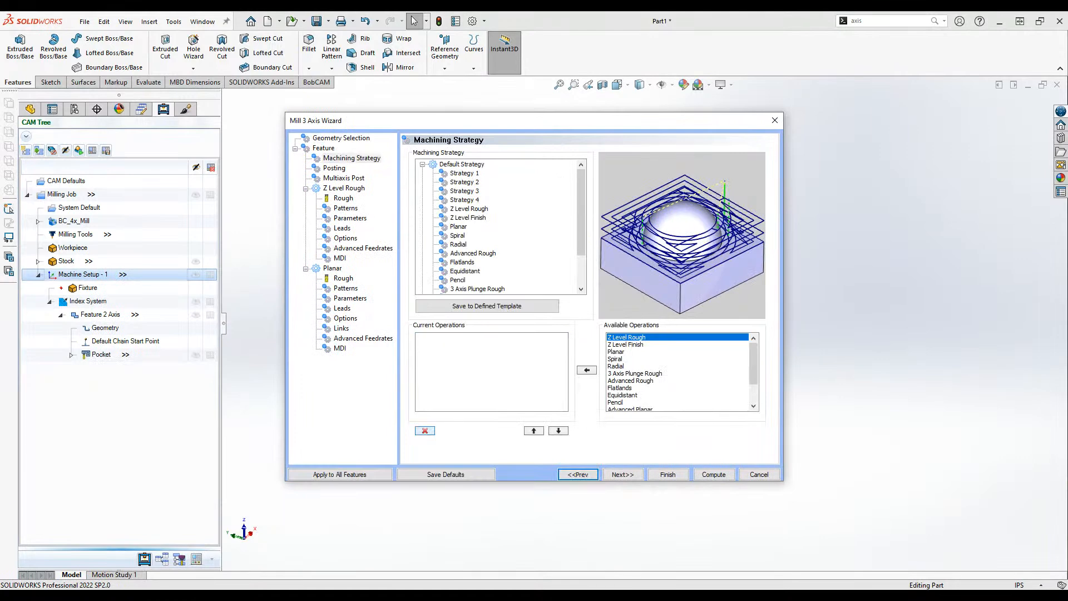
# - Add Advanced Rough as the feature's machining operation and set its cut pattern to Adaptive Roughing
pyautogui.click(631, 381)
pyautogui.click(587, 370)
pyautogui.click(623, 474)
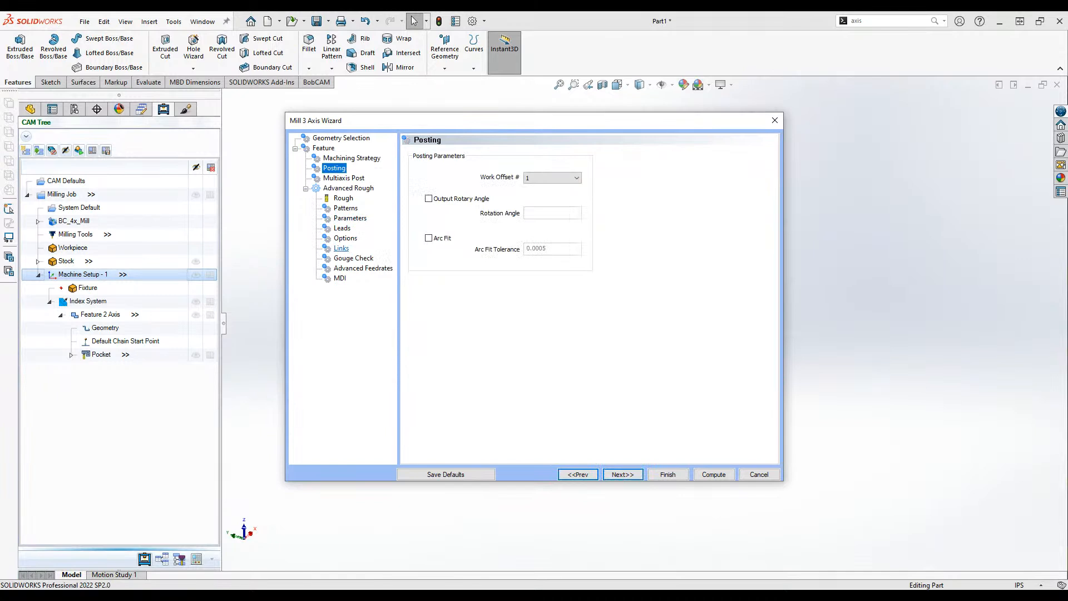
pyautogui.click(341, 248)
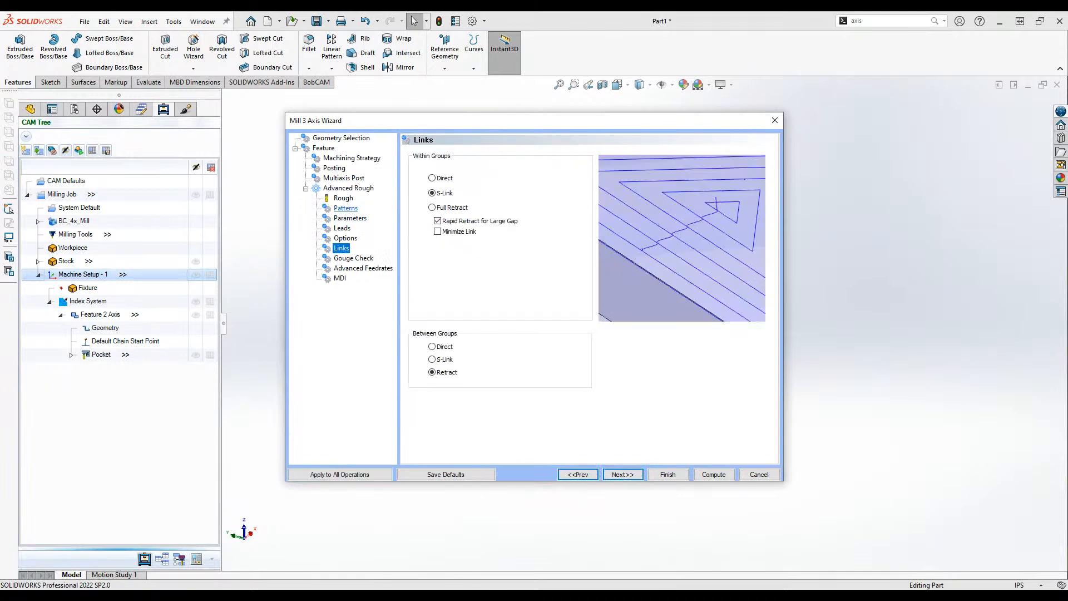
pyautogui.click(345, 208)
pyautogui.click(432, 218)
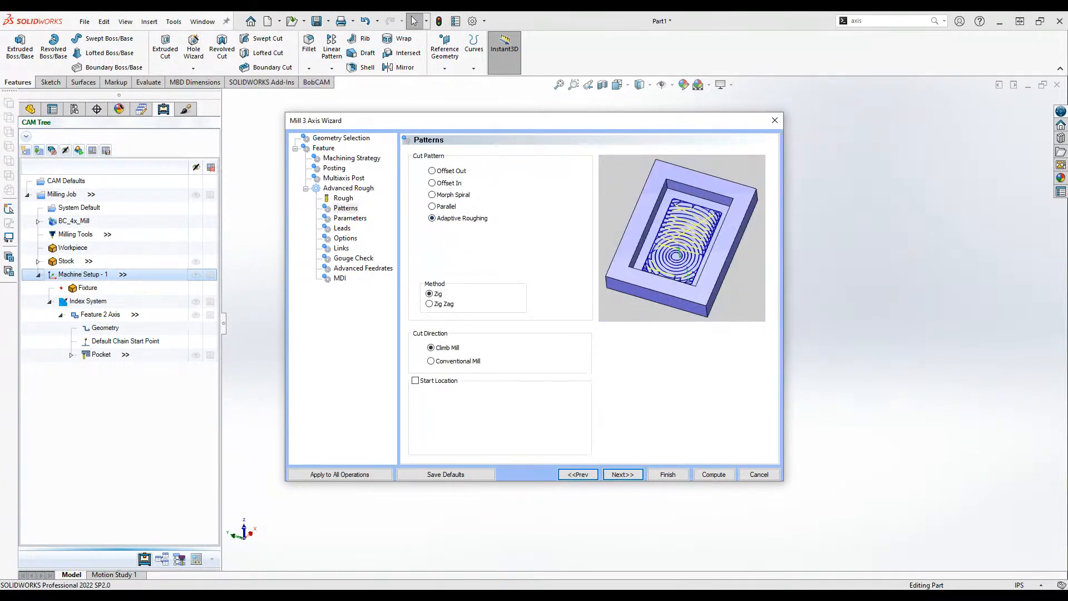
# - Check the Advanced Rough link and adaptive clearance settings, including the retract threshold, and finish the Mill 3 Axis feature
pyautogui.click(341, 248)
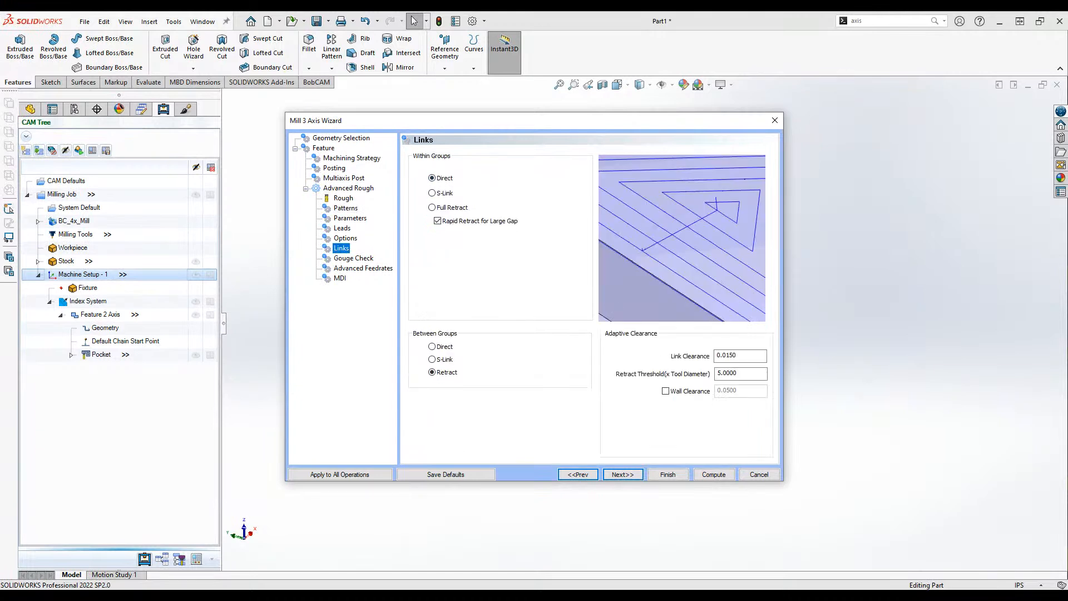
pyautogui.moveTo(745, 374); pyautogui.dragTo(716, 373)
pyautogui.click(668, 474)
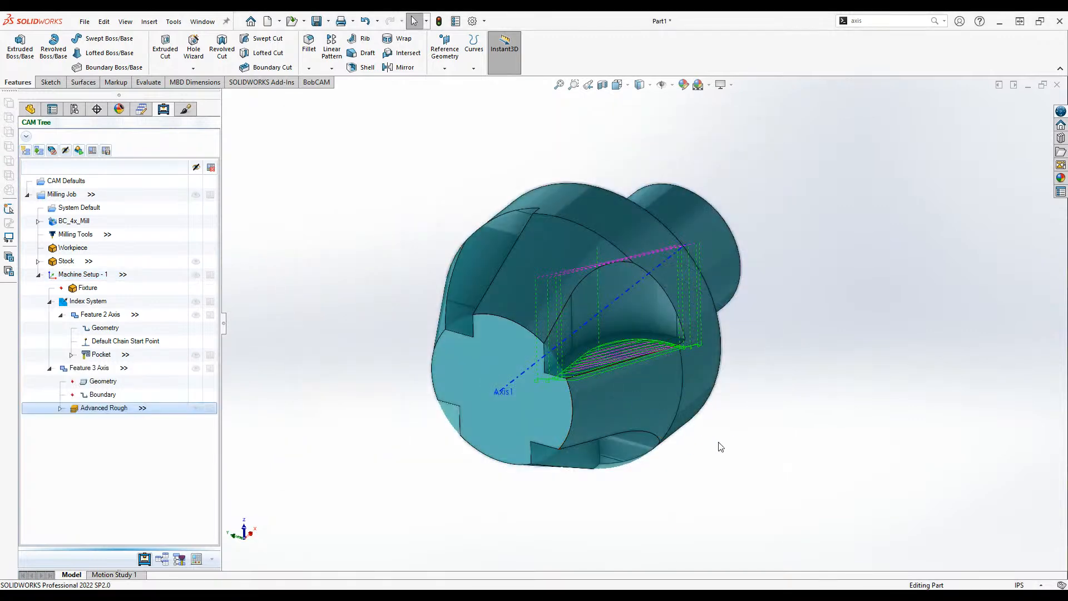
# - Delete the 3 Axis feature from Machine Setup - 1
pyautogui.click(102, 302)
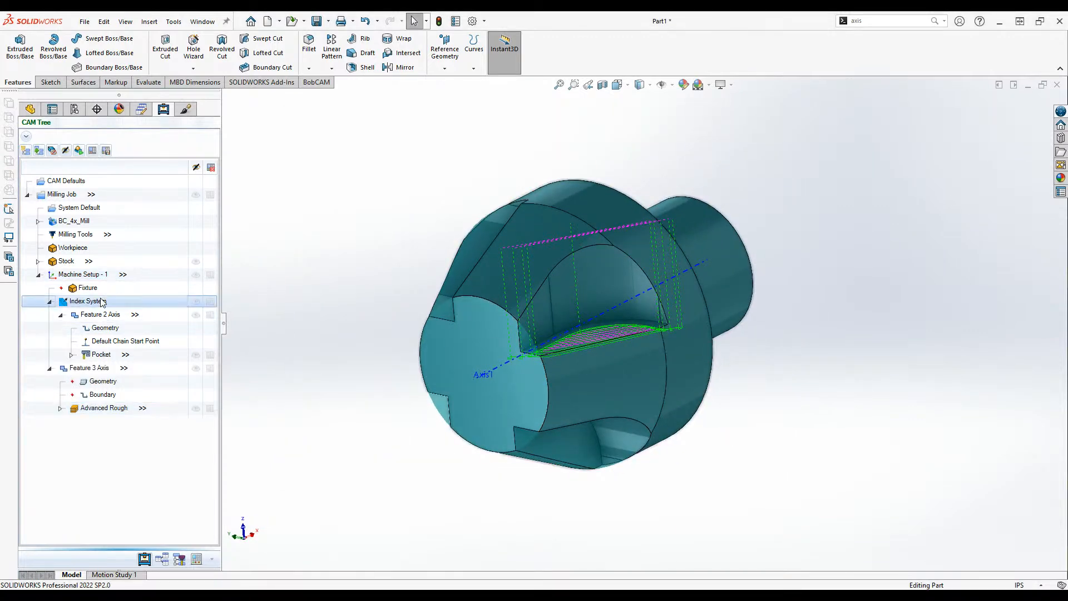
pyautogui.click(106, 356)
pyautogui.click(113, 368)
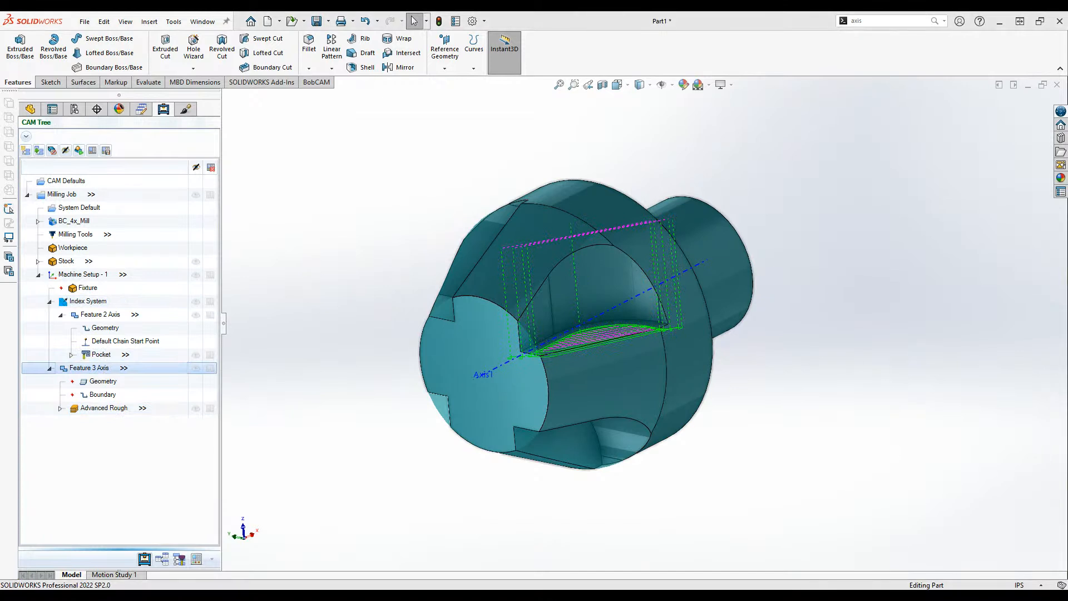
pyautogui.press('Delete')
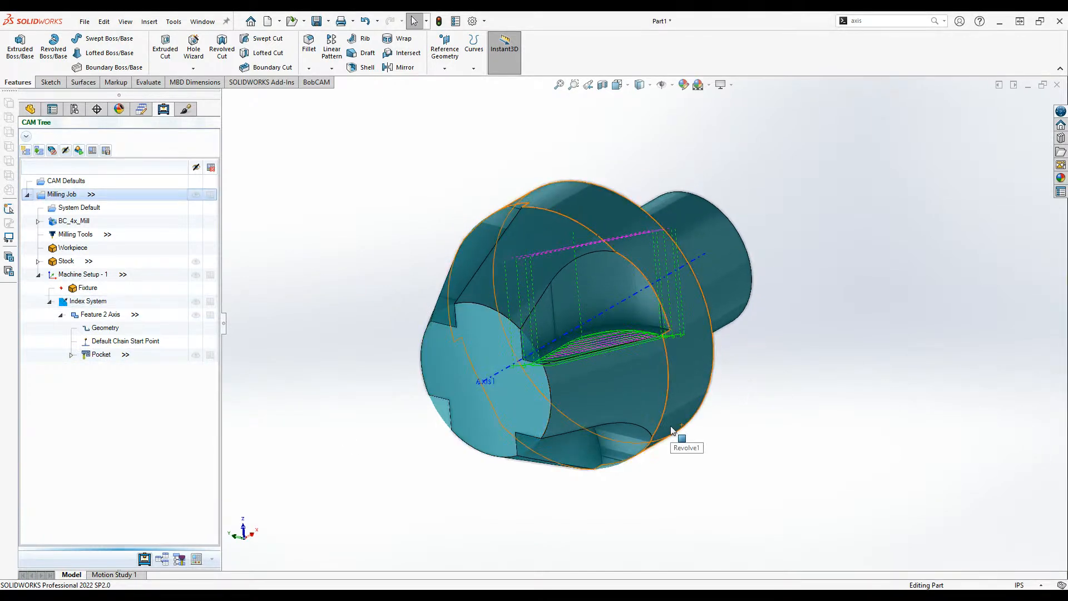
pyautogui.rightClick(101, 301)
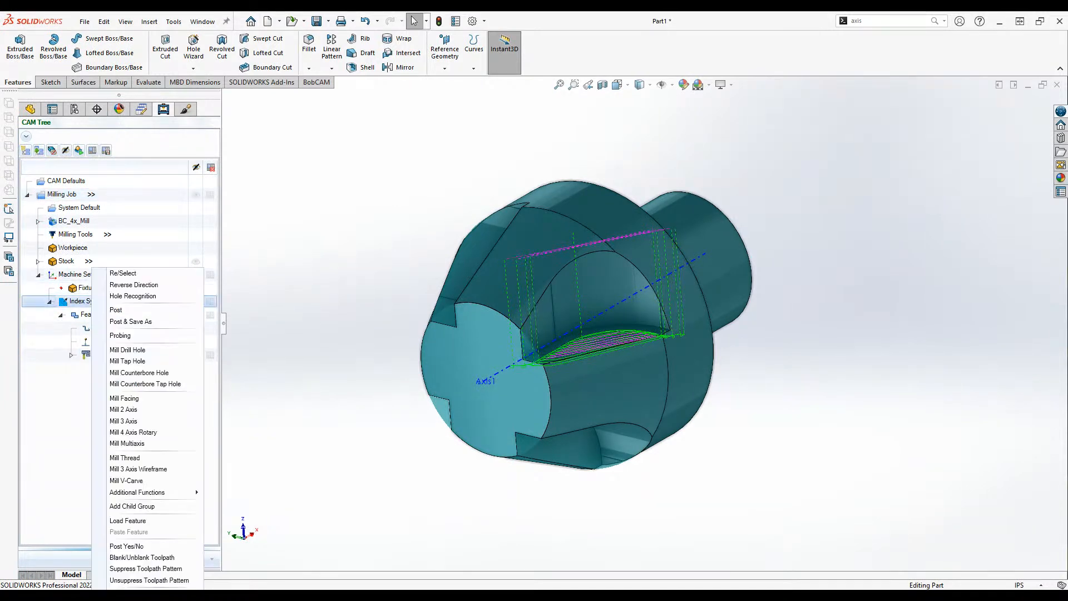
pyautogui.moveTo(140, 492)
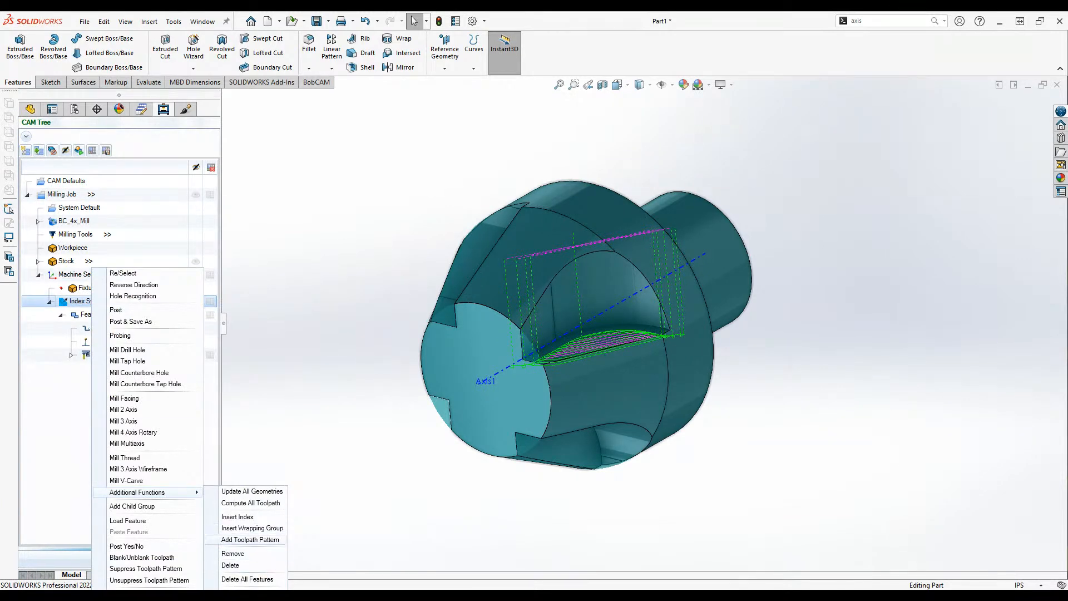
pyautogui.click(253, 539)
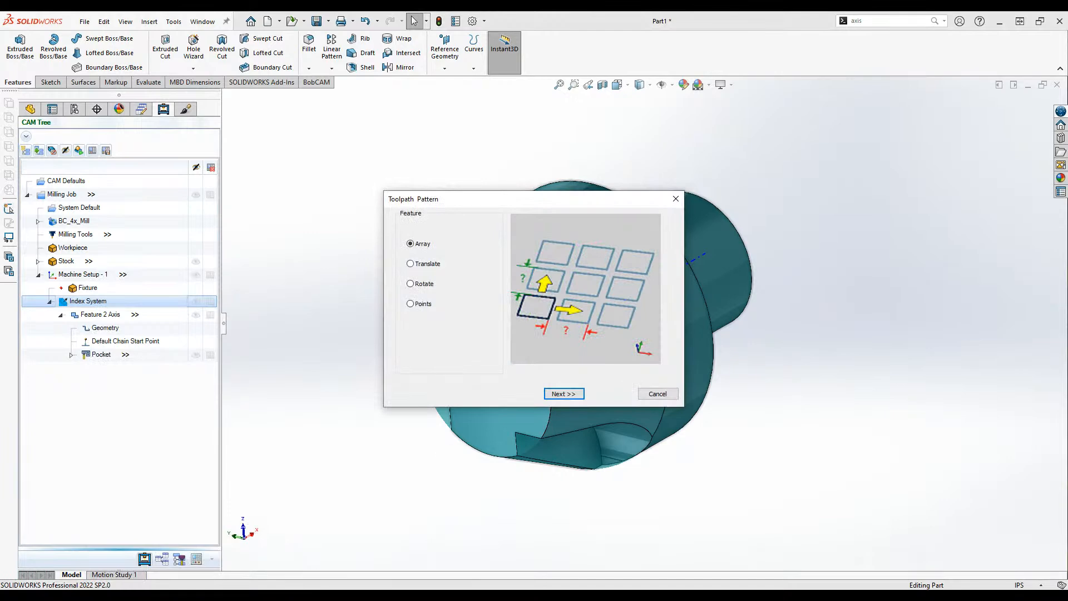
pyautogui.click(576, 393)
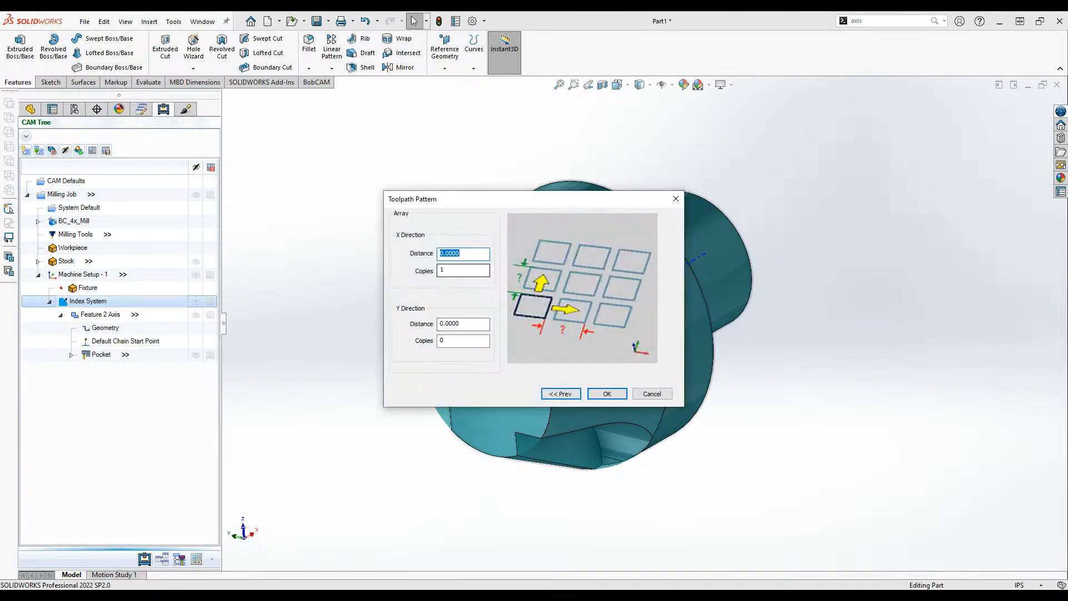
pyautogui.click(653, 394)
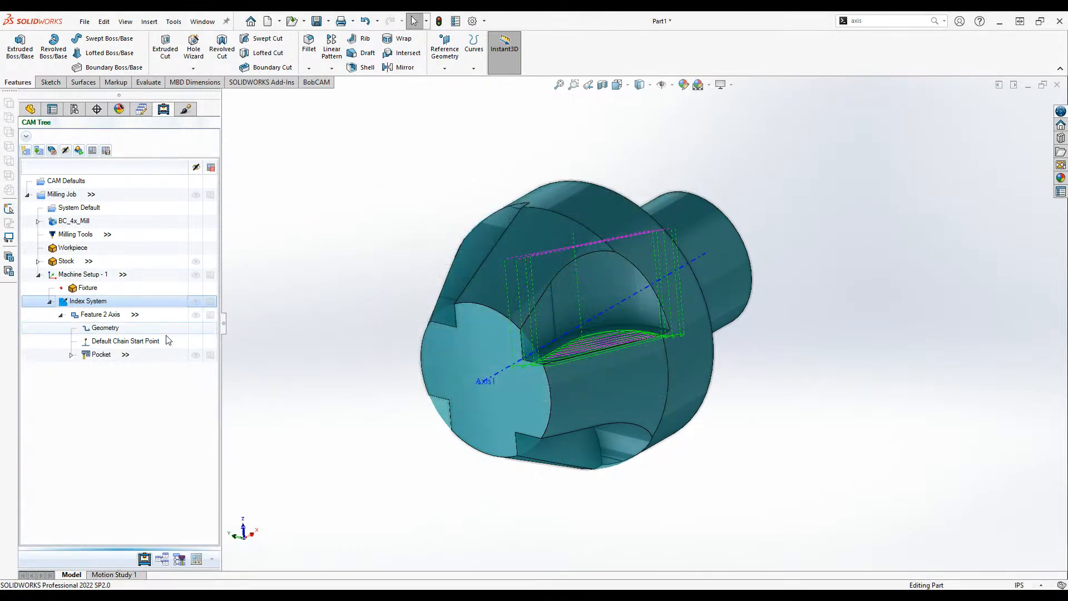
pyautogui.rightClick(95, 312)
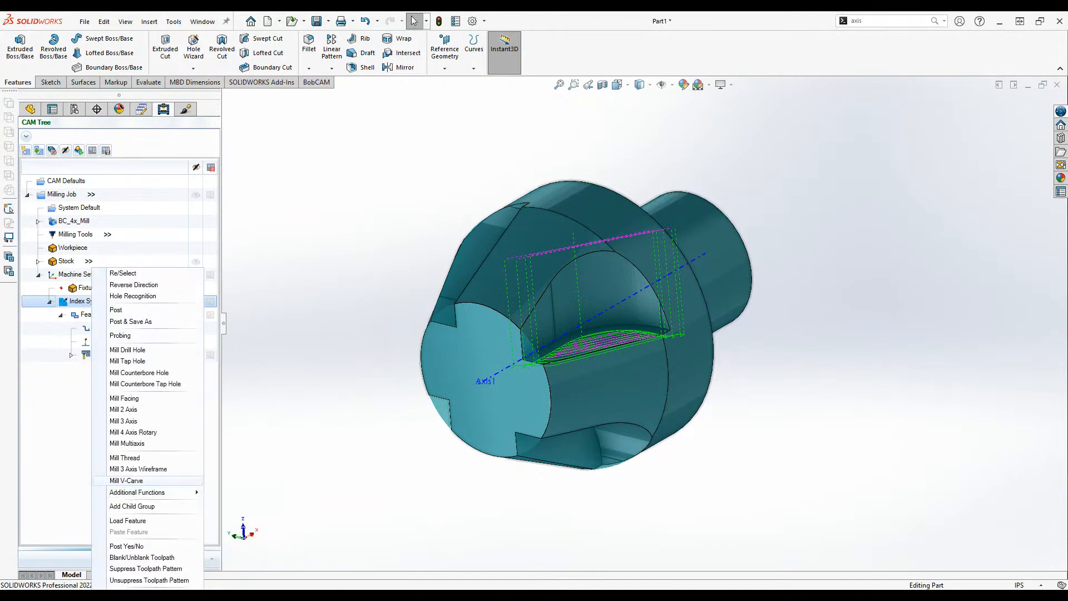
pyautogui.click(127, 480)
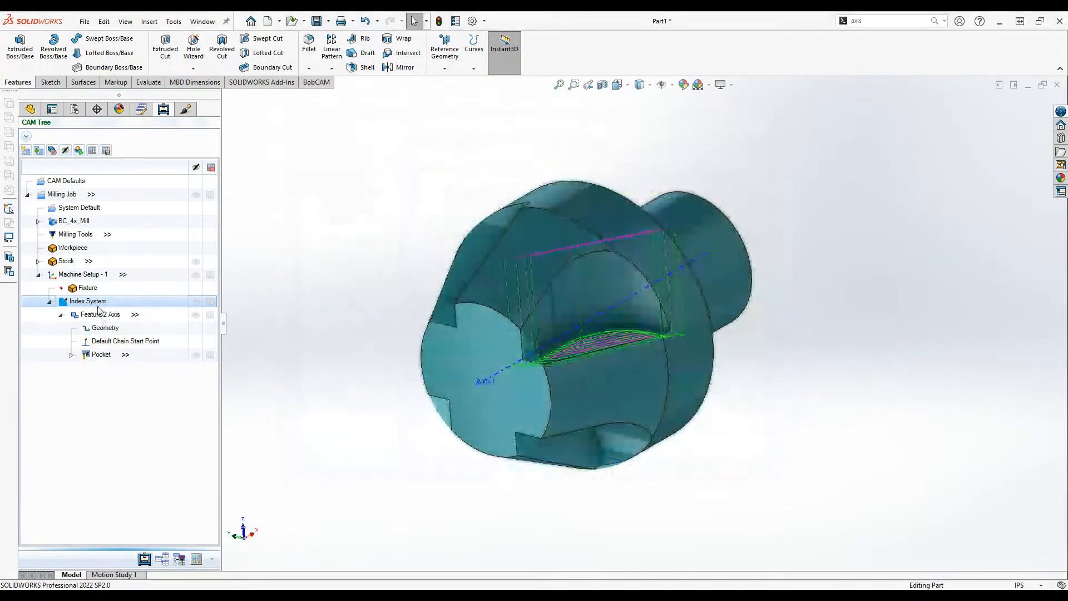
# - Start a Rotate toolpath pattern for the Index System and enable its 3D option
pyautogui.rightClick(89, 301)
pyautogui.moveTo(162, 492)
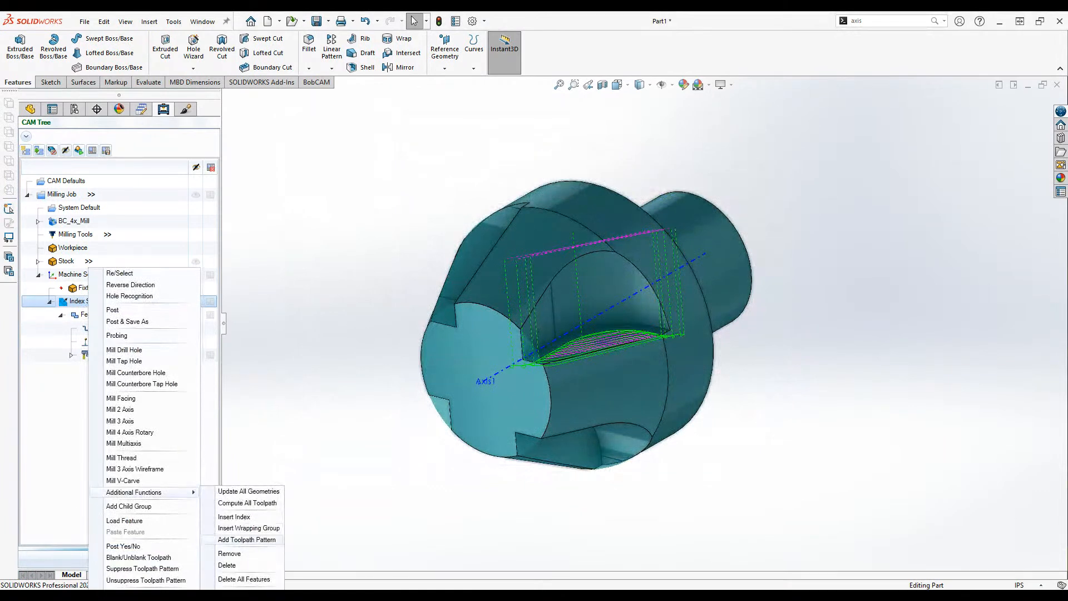
pyautogui.click(246, 539)
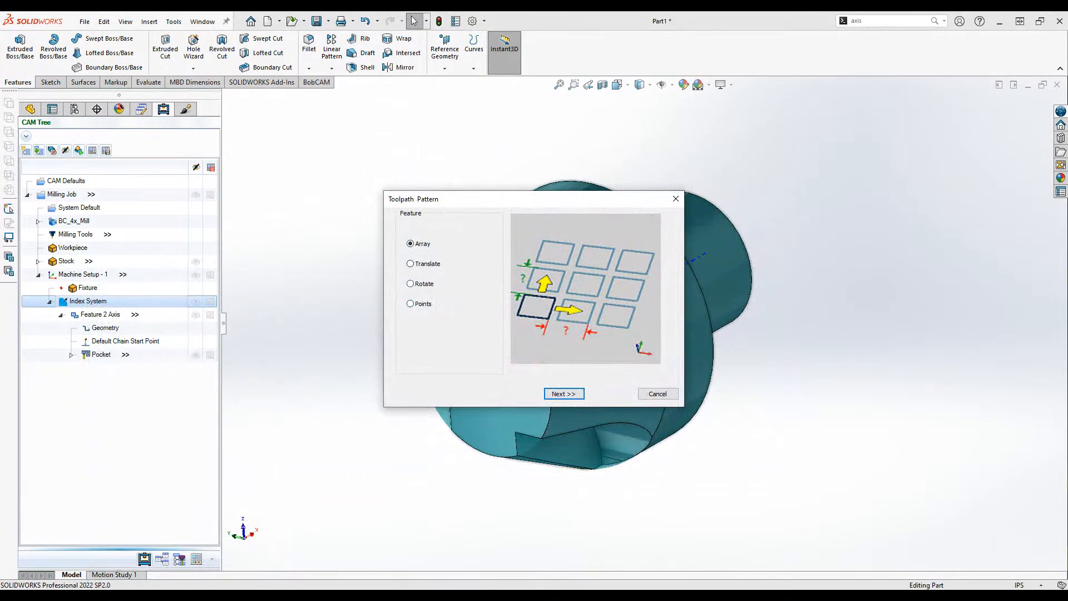
pyautogui.click(411, 283)
pyautogui.click(563, 394)
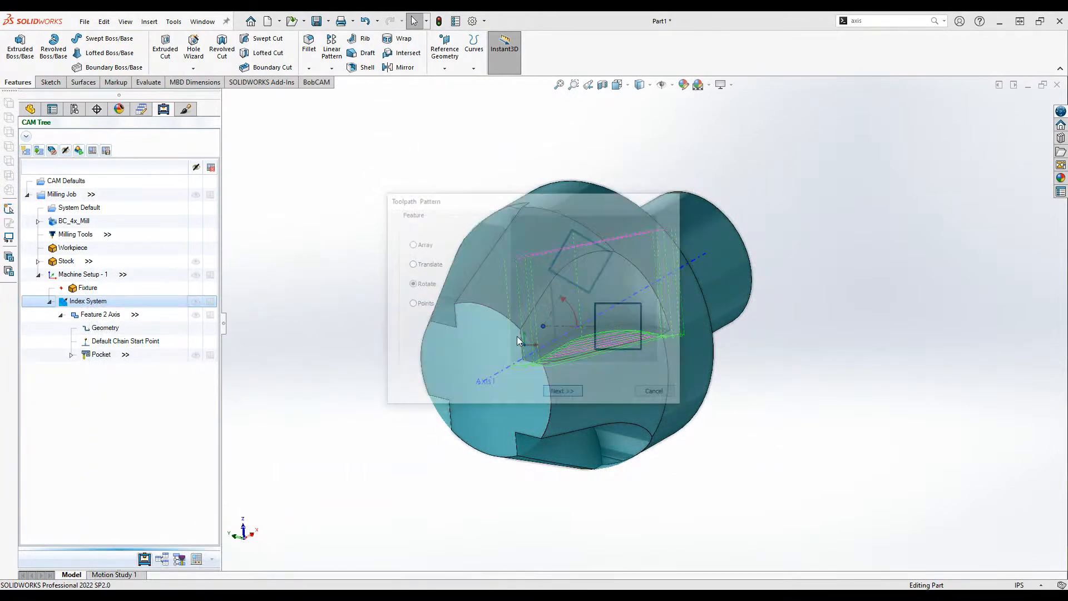
pyautogui.click(401, 224)
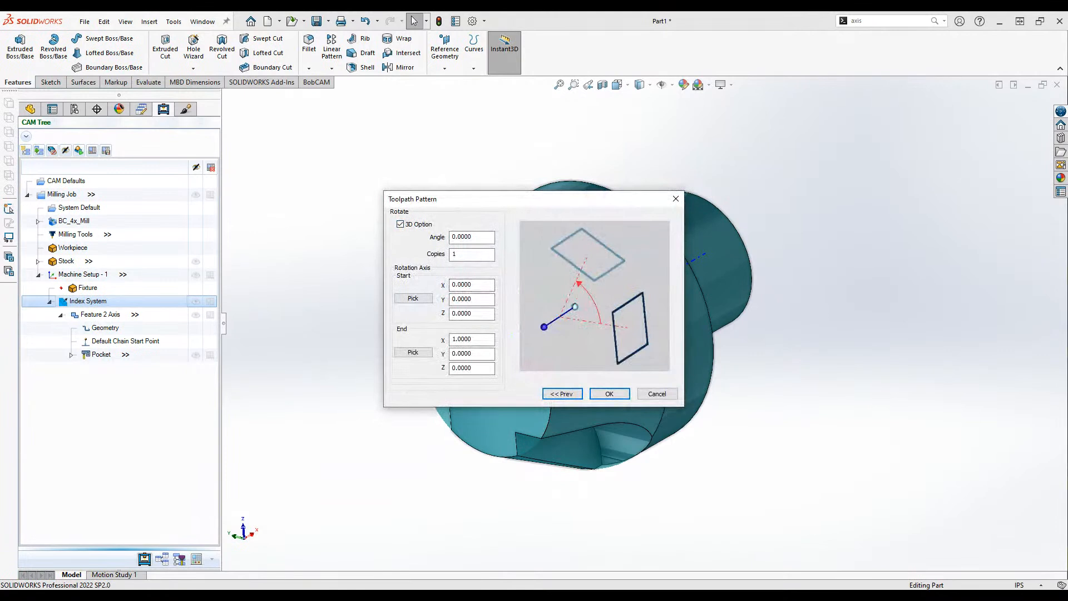
# - Set the rotation angle to 90 degrees with 3 copies and apply the pattern to the pocket toolpath
pyautogui.doubleClick(463, 237)
pyautogui.write('9')
pyautogui.press('Tab')
pyautogui.write('3')
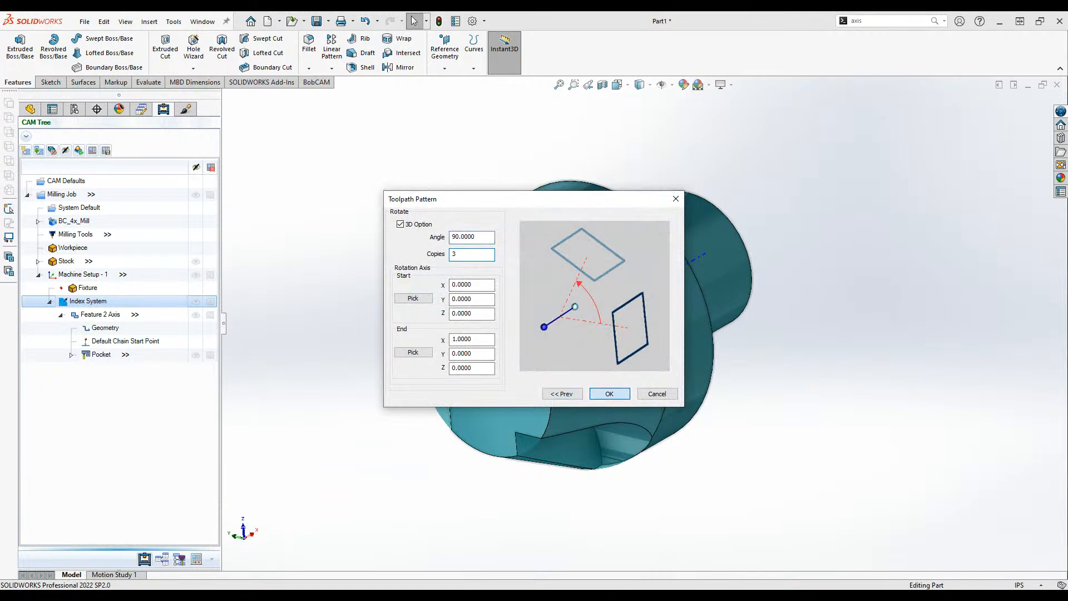
pyautogui.click(609, 393)
pyautogui.moveTo(632, 445)
pyautogui.mouseDown(button='middle')
pyautogui.moveTo(649, 420)
pyautogui.moveTo(695, 401)
pyautogui.moveTo(579, 393)
pyautogui.moveTo(624, 445)
pyautogui.mouseUp(button='middle')
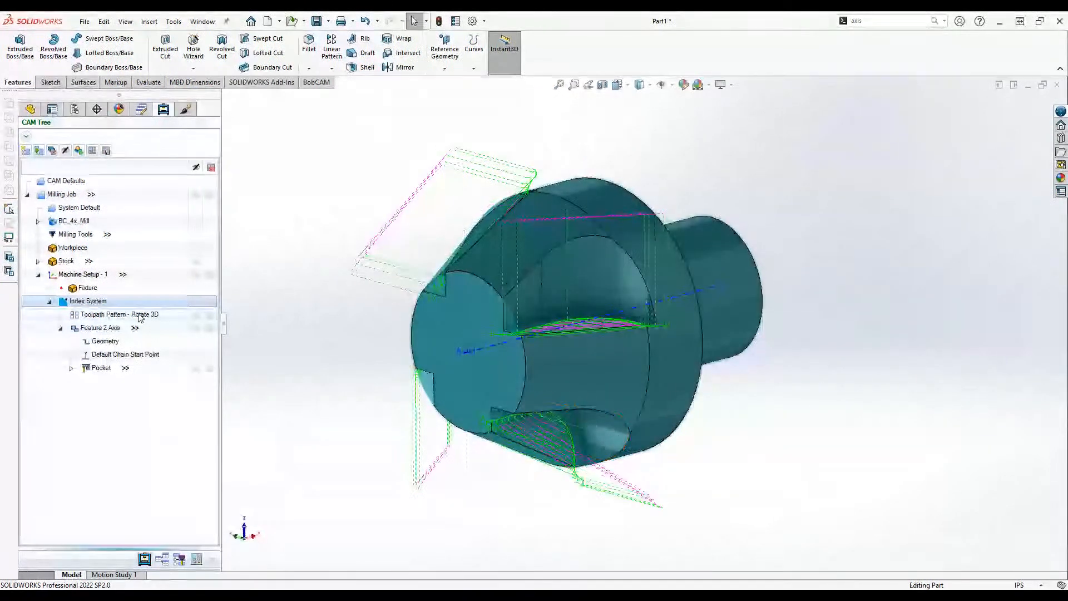
# - Examine the original and patterned Pocket operations in the operation tree, including the commands available for an individual copy
pyautogui.click(163, 560)
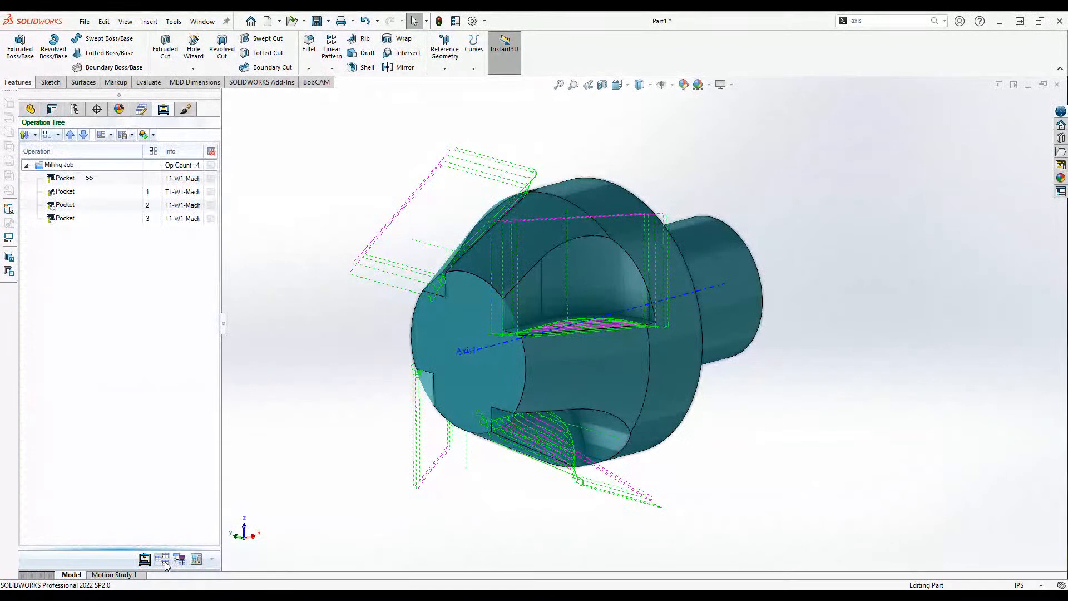
pyautogui.click(68, 191)
pyautogui.click(63, 205)
pyautogui.click(64, 216)
pyautogui.click(65, 180)
pyautogui.click(65, 193)
pyautogui.click(62, 207)
pyautogui.rightClick(62, 208)
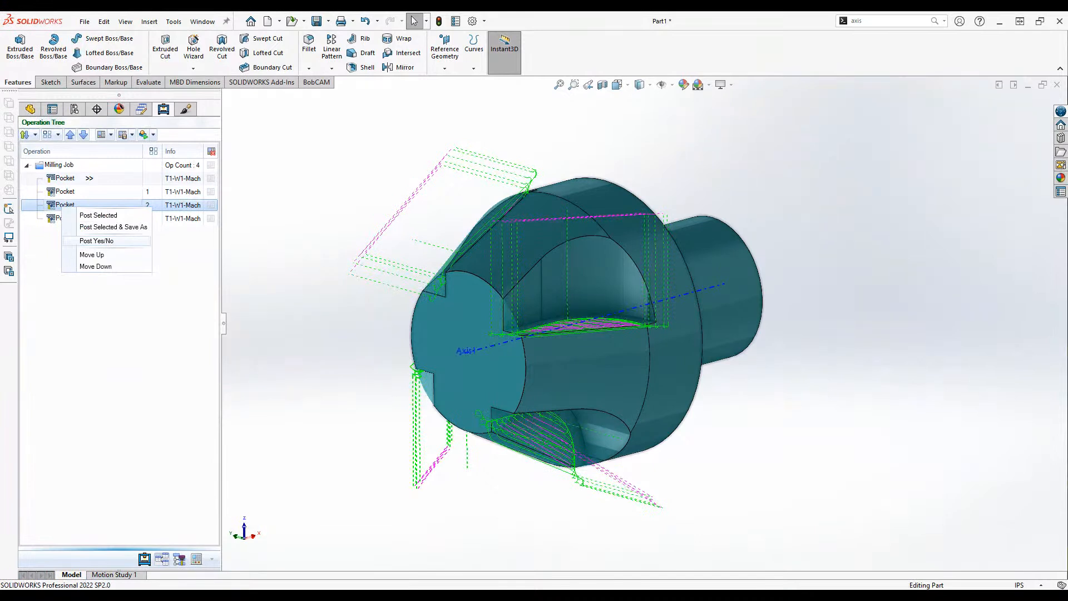
pyautogui.click(149, 302)
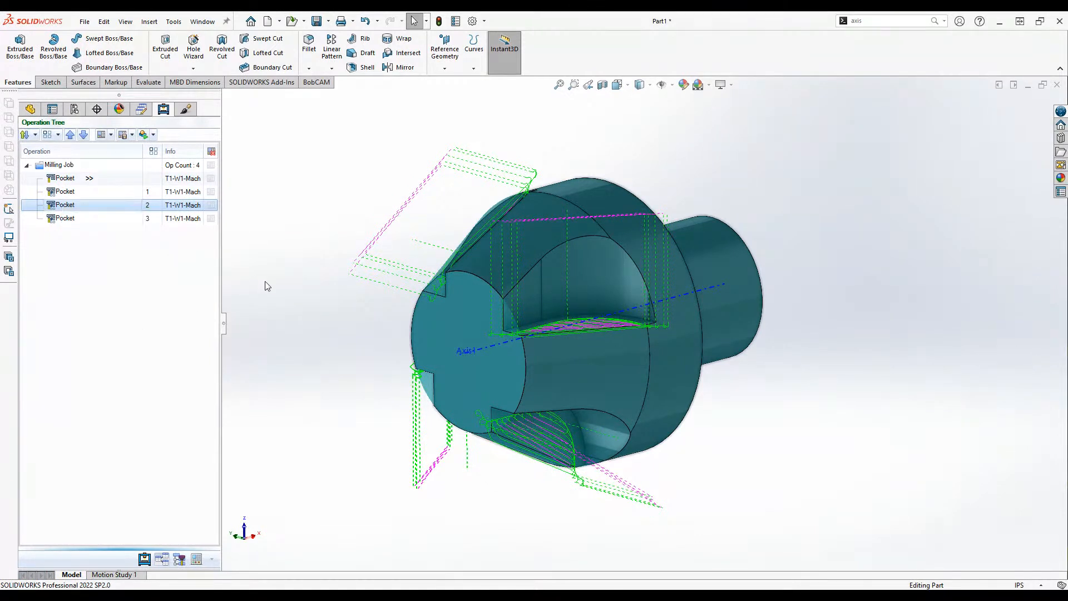
# - Widen the tree panel and review the Pocket operations grouped by tool in the tool tree
pyautogui.moveTo(223, 323); pyautogui.dragTo(249, 319)
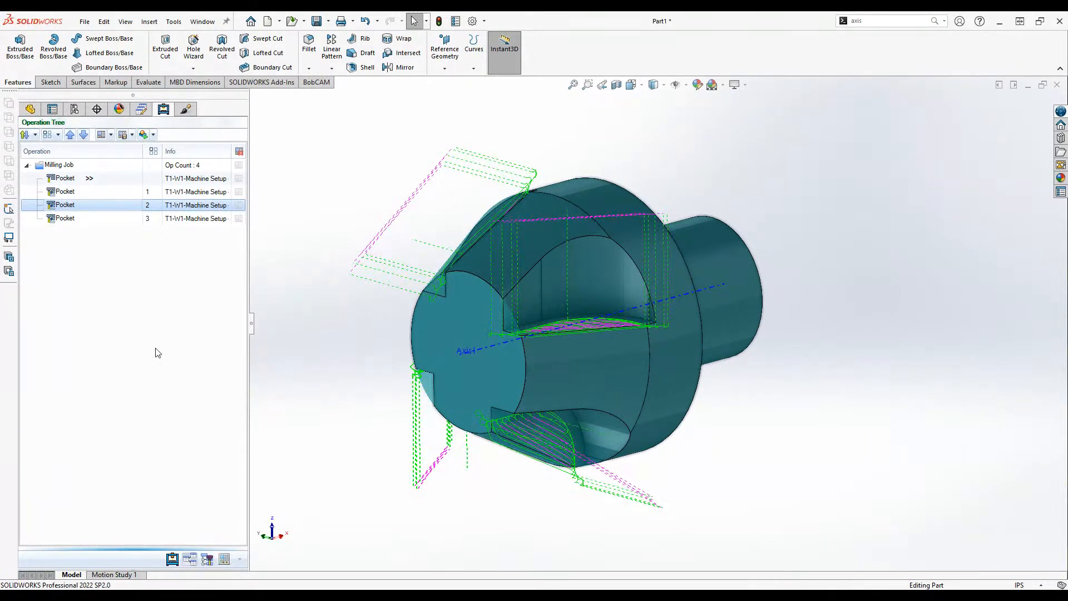
pyautogui.click(207, 559)
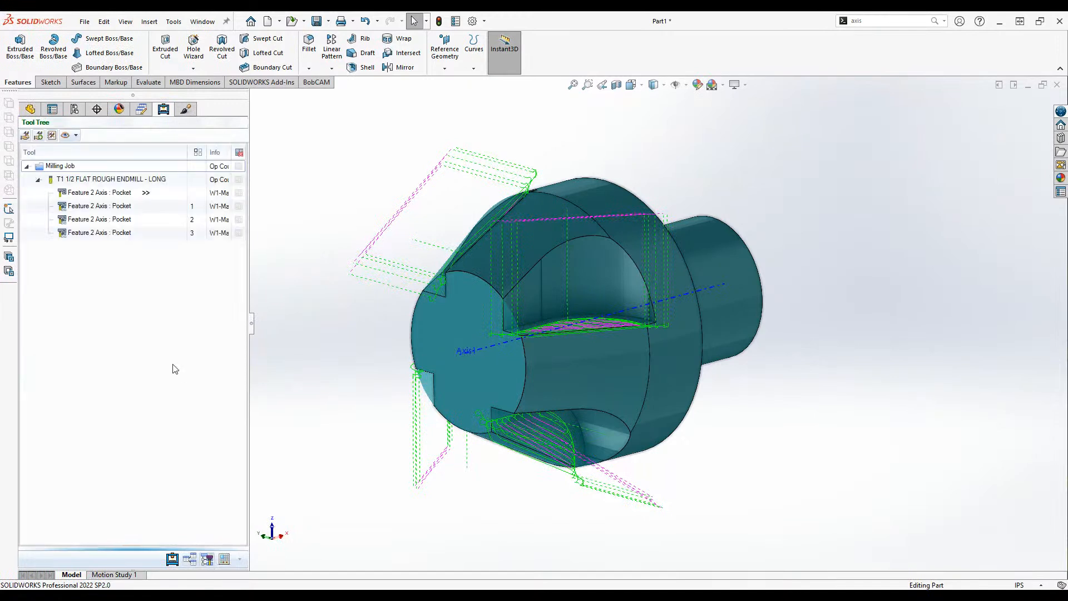
pyautogui.click(37, 179)
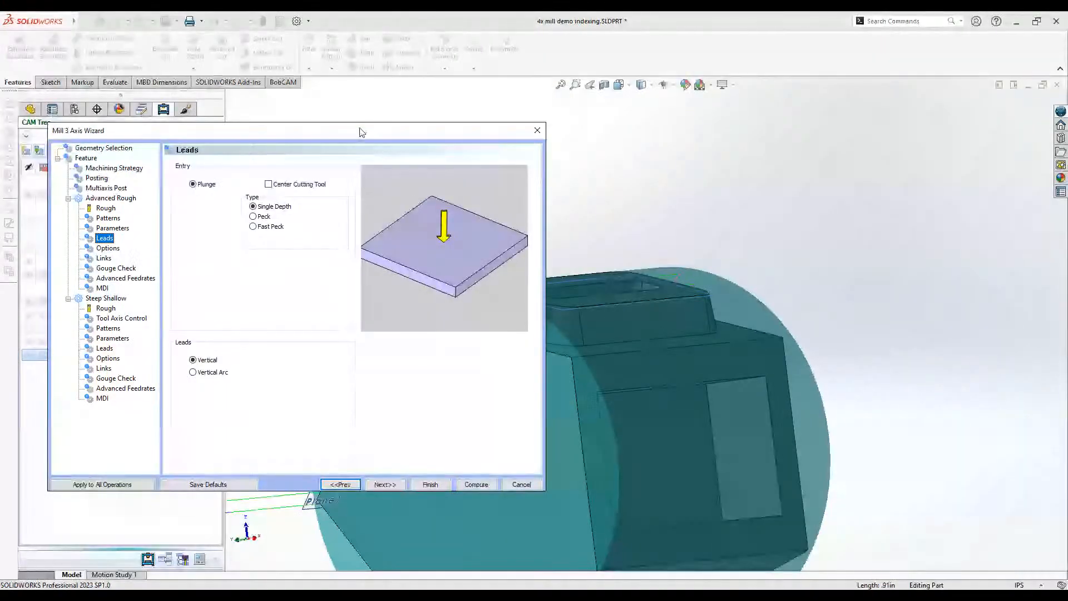
# - Review the Advanced Rough Leads settings against the part and continue to the operation's rest roughing options
pyautogui.moveTo(360, 130); pyautogui.dragTo(451, 131)
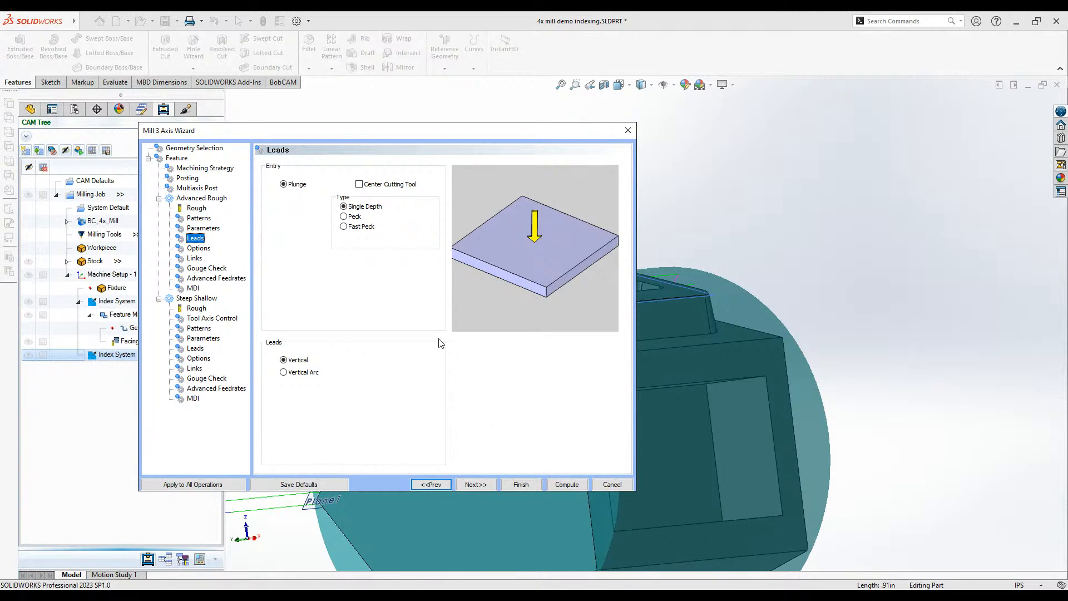
pyautogui.moveTo(413, 131); pyautogui.dragTo(838, 132)
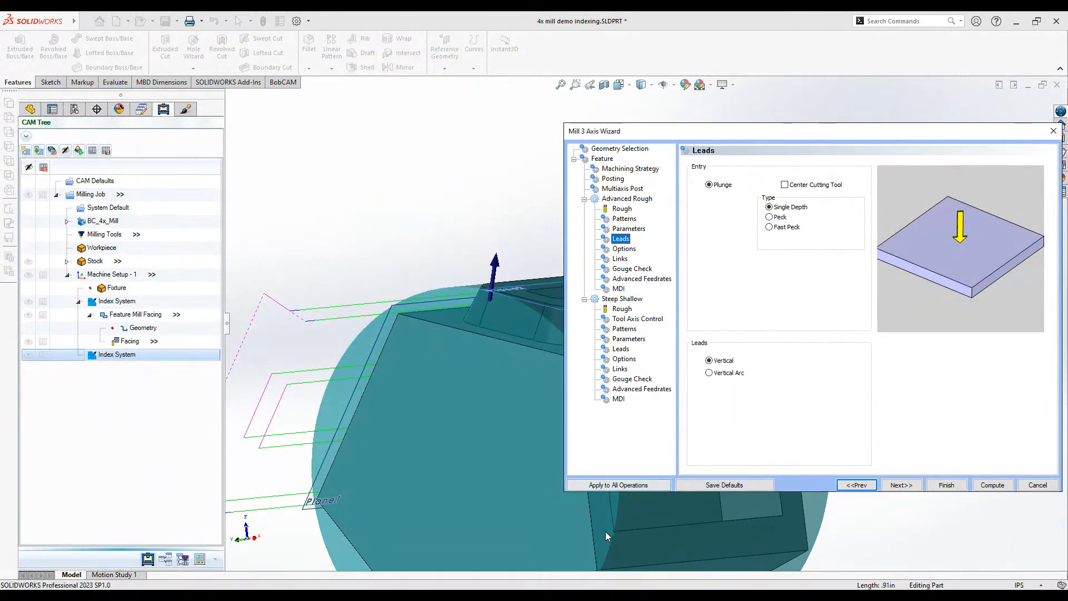
pyautogui.moveTo(664, 132); pyautogui.dragTo(554, 121)
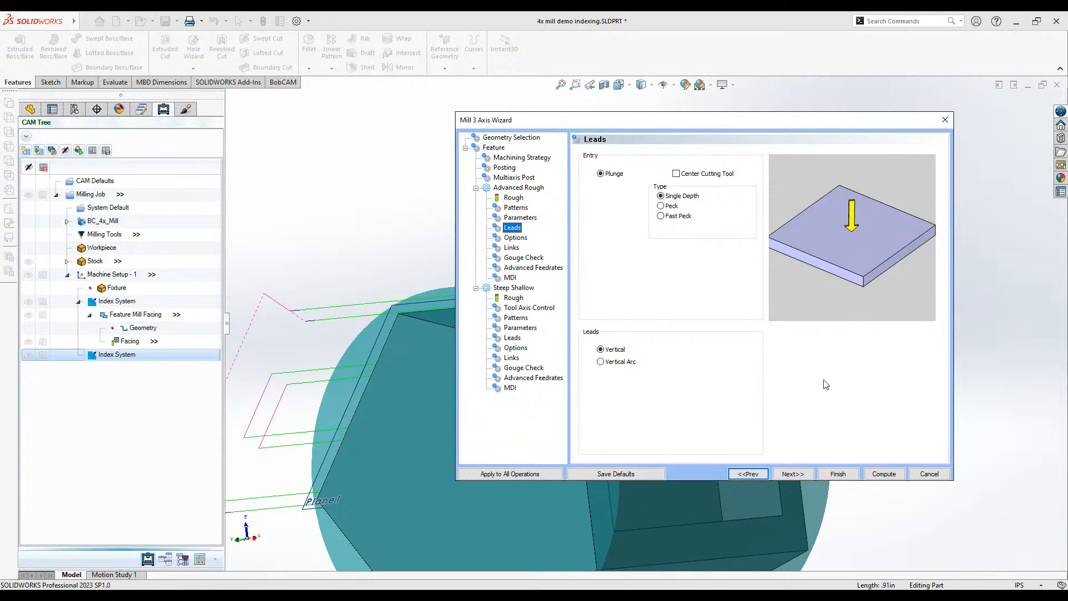
pyautogui.click(793, 473)
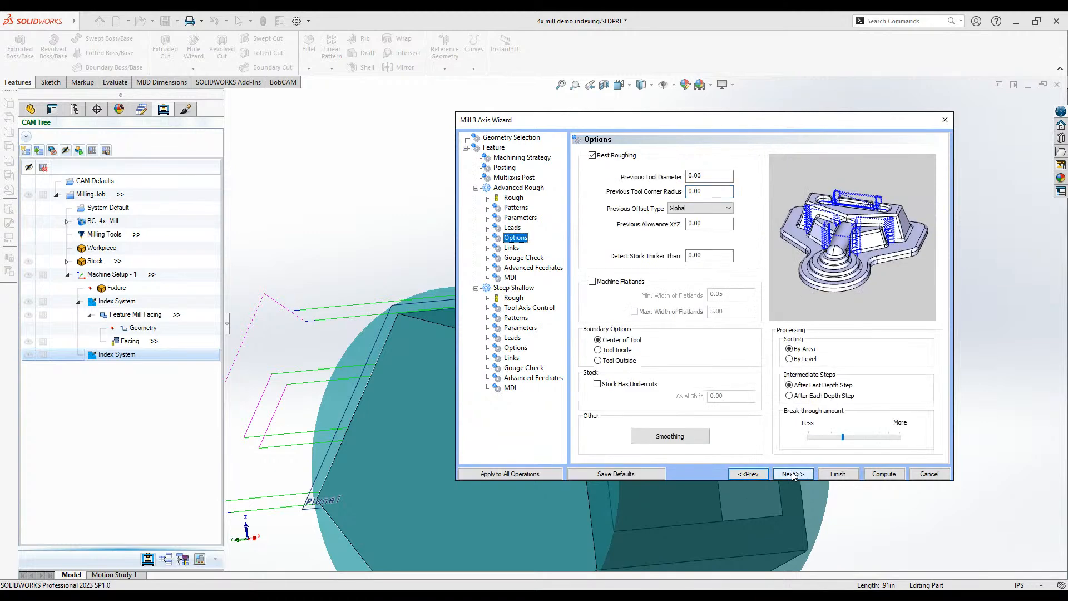
pyautogui.moveTo(717, 123); pyautogui.dragTo(857, 99)
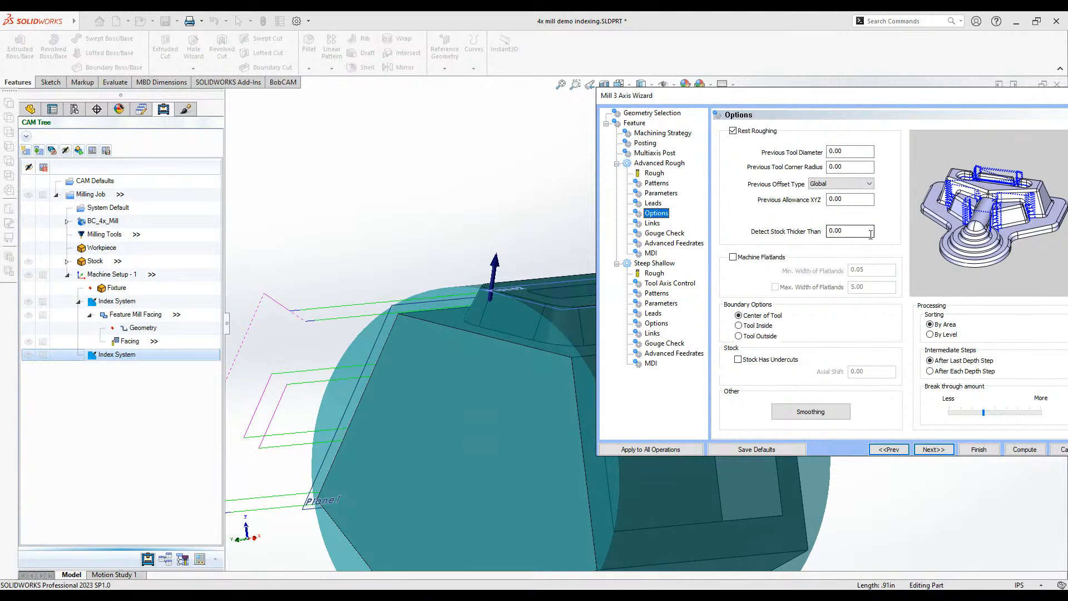
pyautogui.moveTo(872, 94); pyautogui.dragTo(746, 109)
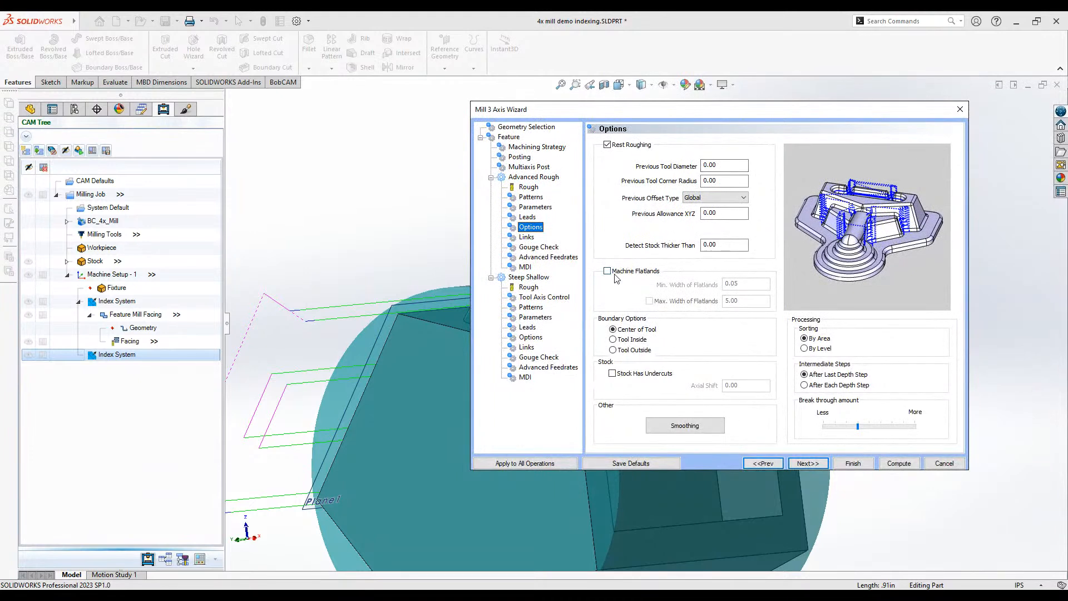
# - Enable Machine Flatlands for Advanced Rough with a minimum flatland width of 0.05 and uncover the part for comparison
pyautogui.click(648, 272)
pyautogui.doubleClick(735, 284)
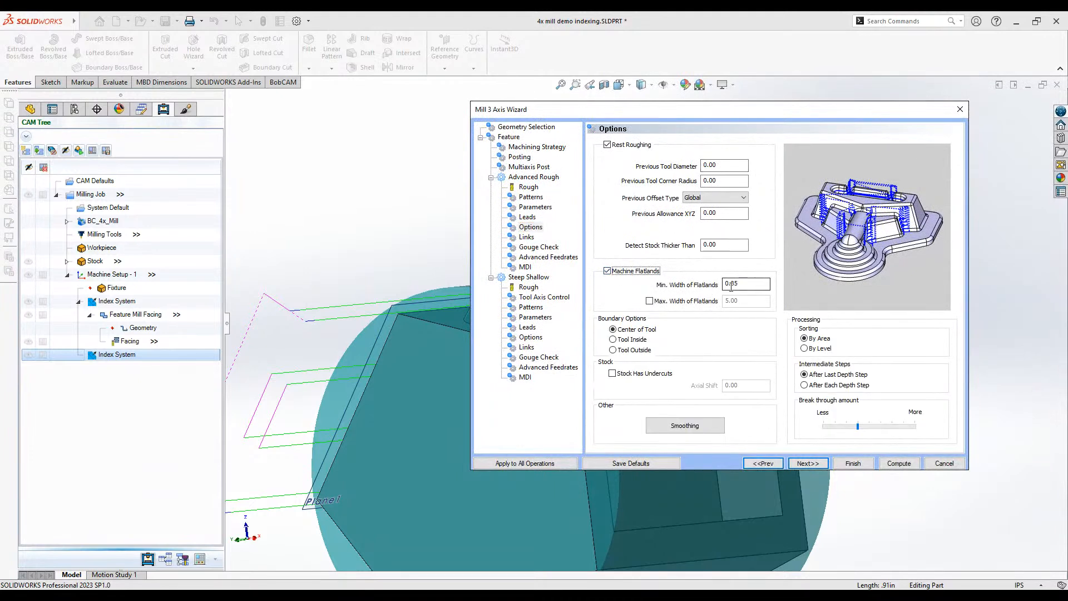
pyautogui.write('0.05')
pyautogui.moveTo(640, 109); pyautogui.dragTo(850, 135)
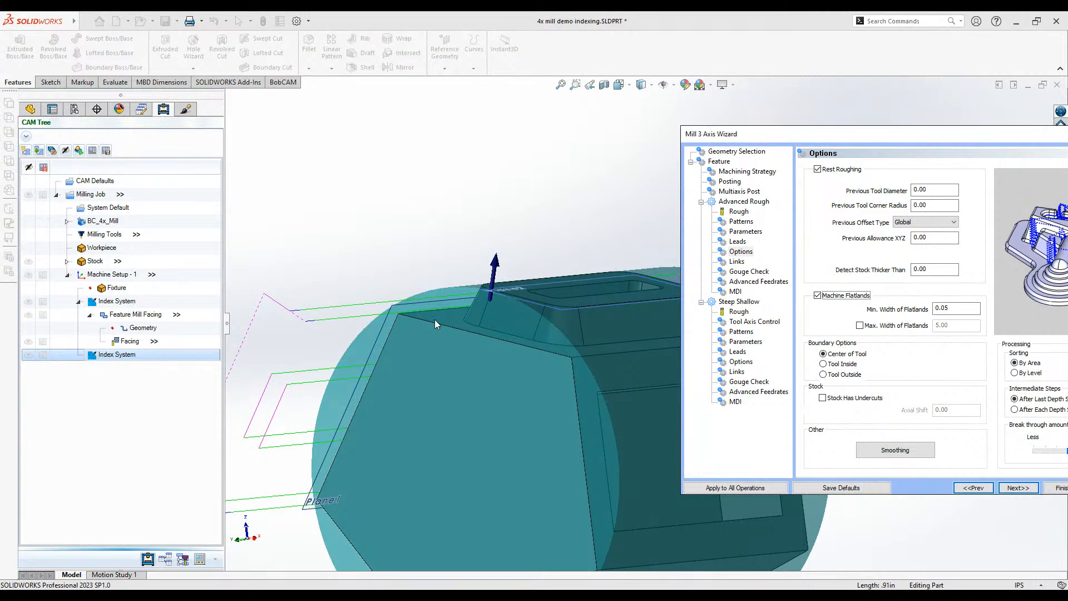
# - Bring the Advanced Rough options fully into view and turn off Rest Roughing
pyautogui.moveTo(838, 134); pyautogui.dragTo(705, 194)
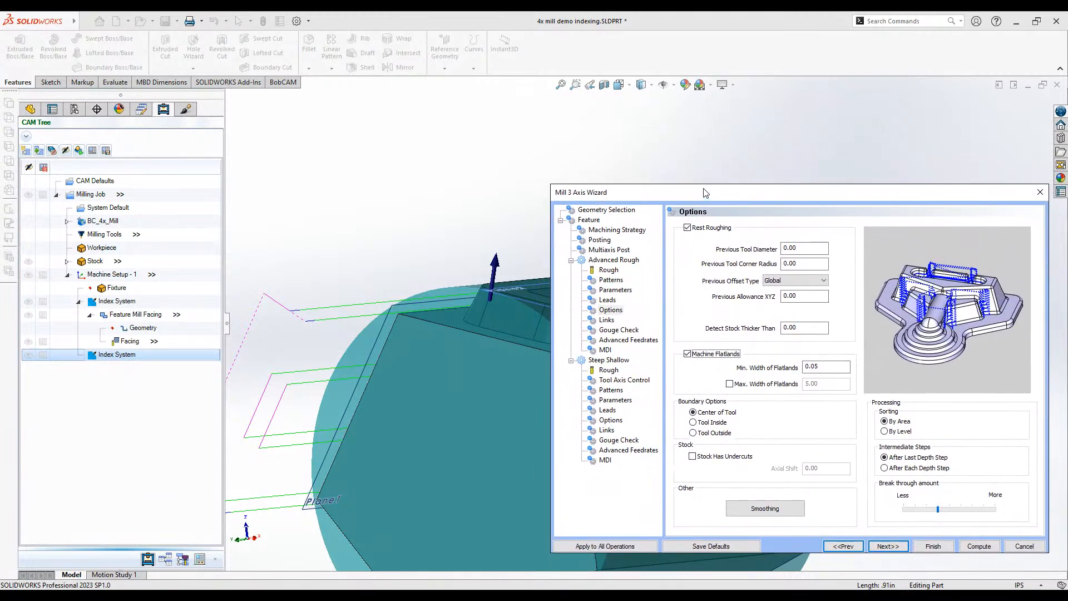
pyautogui.click(828, 367)
pyautogui.moveTo(615, 195); pyautogui.dragTo(627, 146)
pyautogui.click(702, 179)
# - Compare the Advanced Rough depth of cut and the minimum flatland width with the flat areas of the part
pyautogui.click(629, 242)
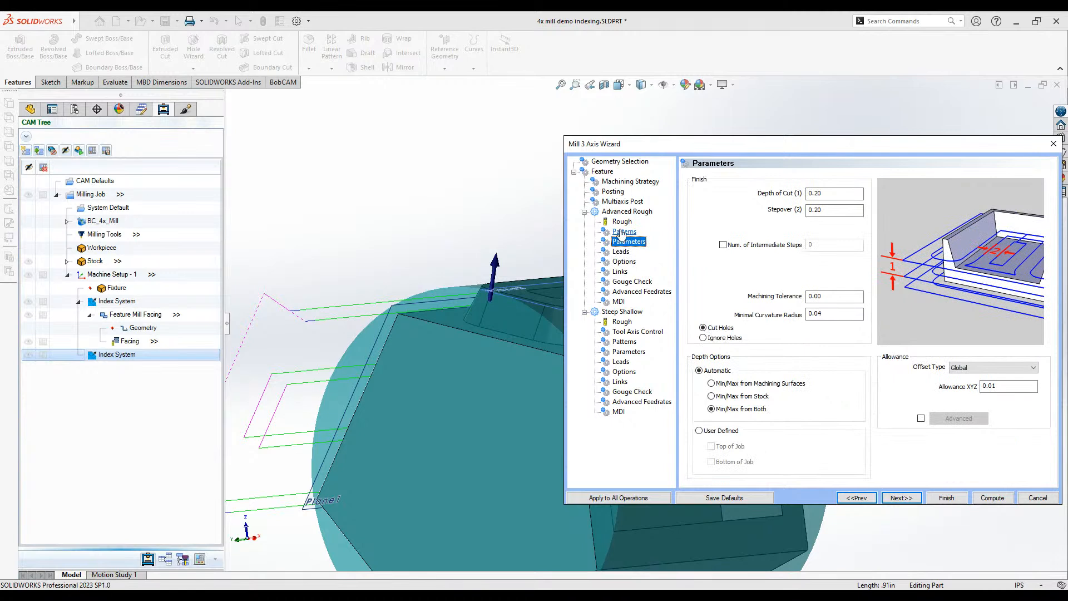
pyautogui.moveTo(756, 148); pyautogui.dragTo(802, 130)
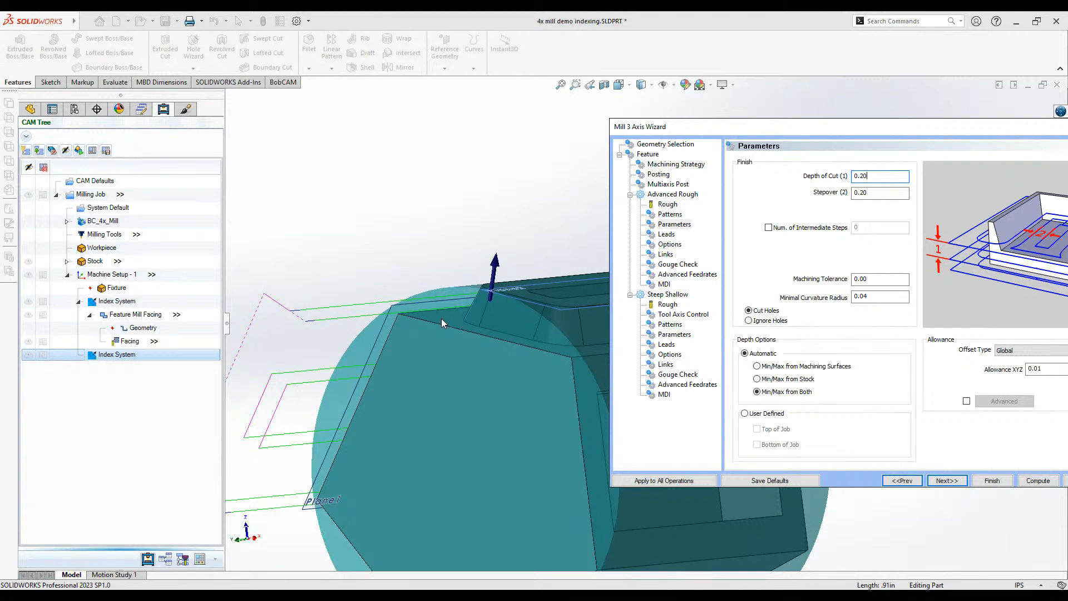
pyautogui.moveTo(881, 178); pyautogui.dragTo(815, 177)
pyautogui.moveTo(733, 125); pyautogui.dragTo(587, 134)
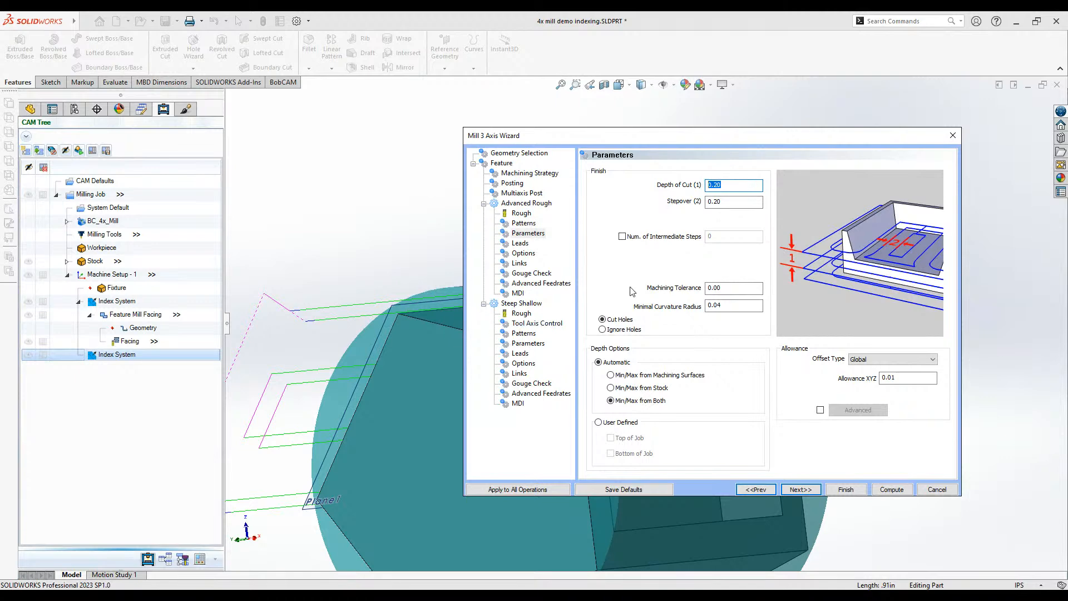
pyautogui.click(524, 253)
pyautogui.click(751, 309)
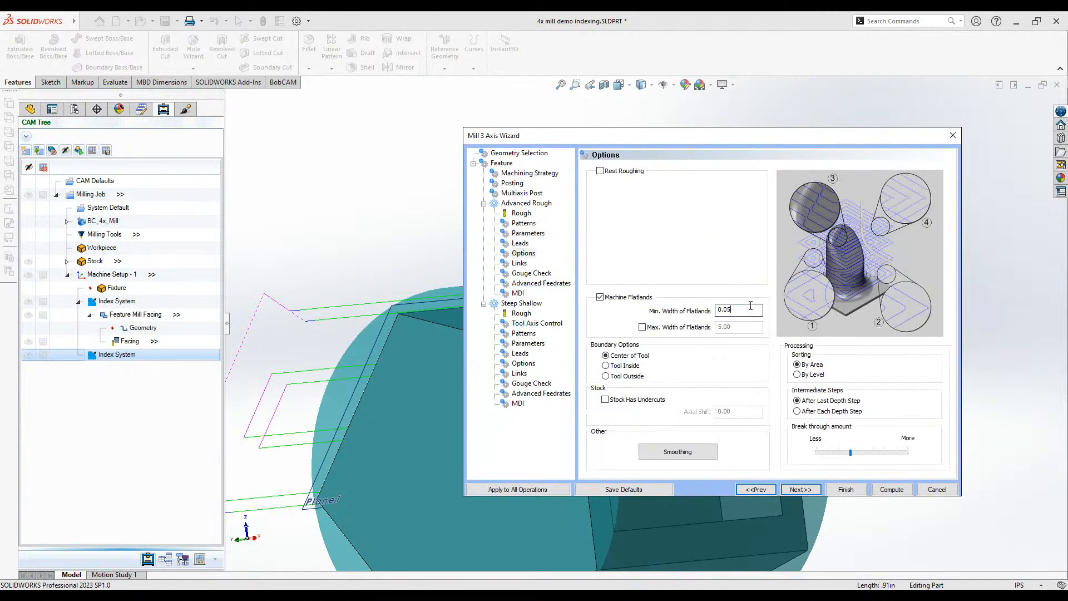
pyautogui.moveTo(632, 140); pyautogui.dragTo(777, 100)
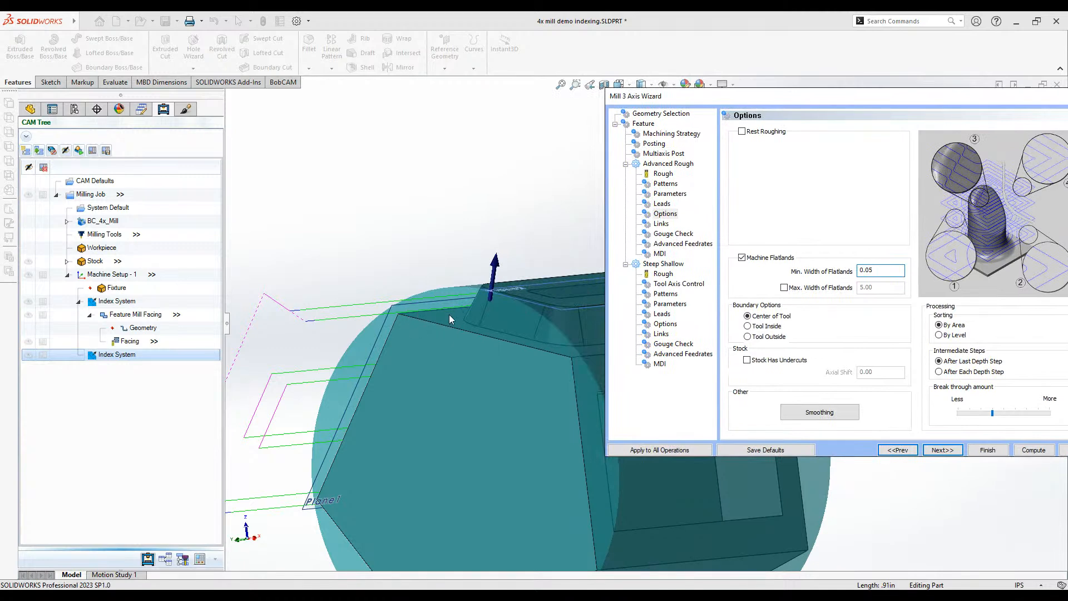
pyautogui.moveTo(723, 99); pyautogui.dragTo(488, 115)
# - Review the Advanced Rough link and gouge check settings and bring up its advanced feedrates
pyautogui.click(706, 466)
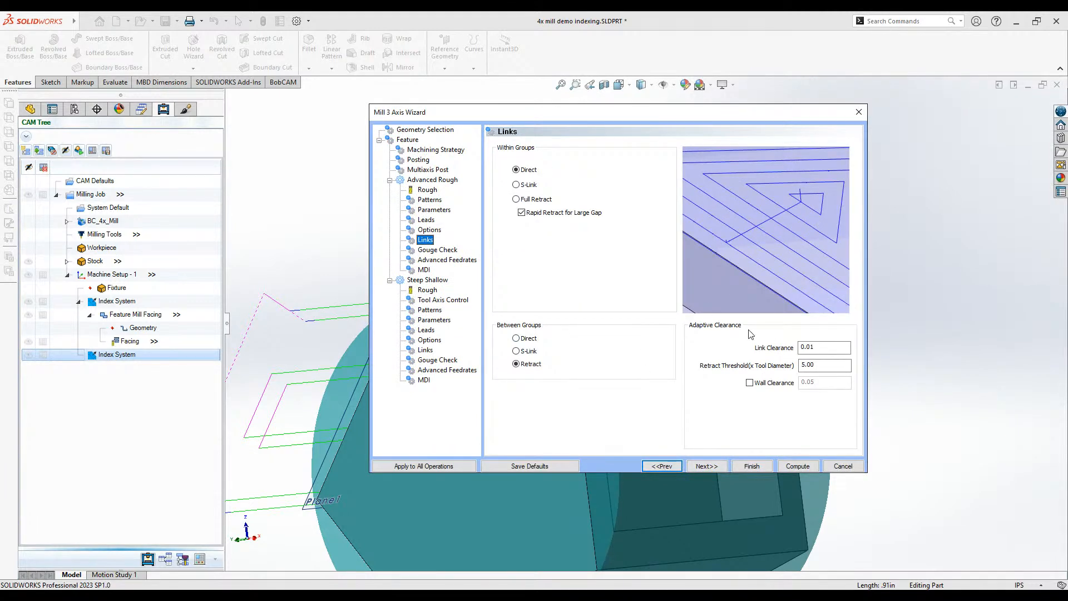
pyautogui.click(706, 467)
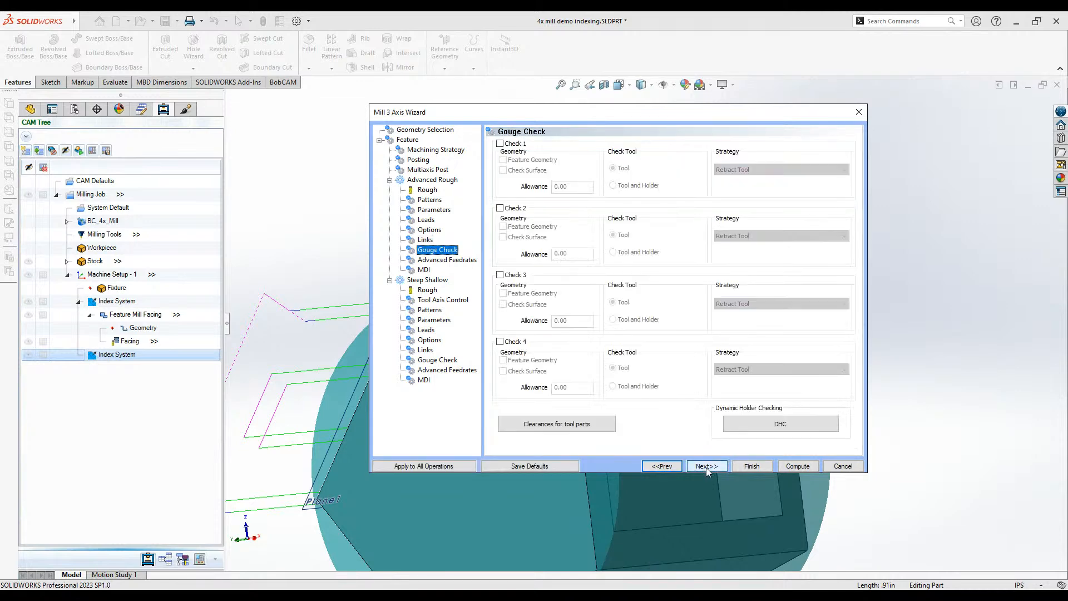
pyautogui.click(706, 468)
pyautogui.click(706, 467)
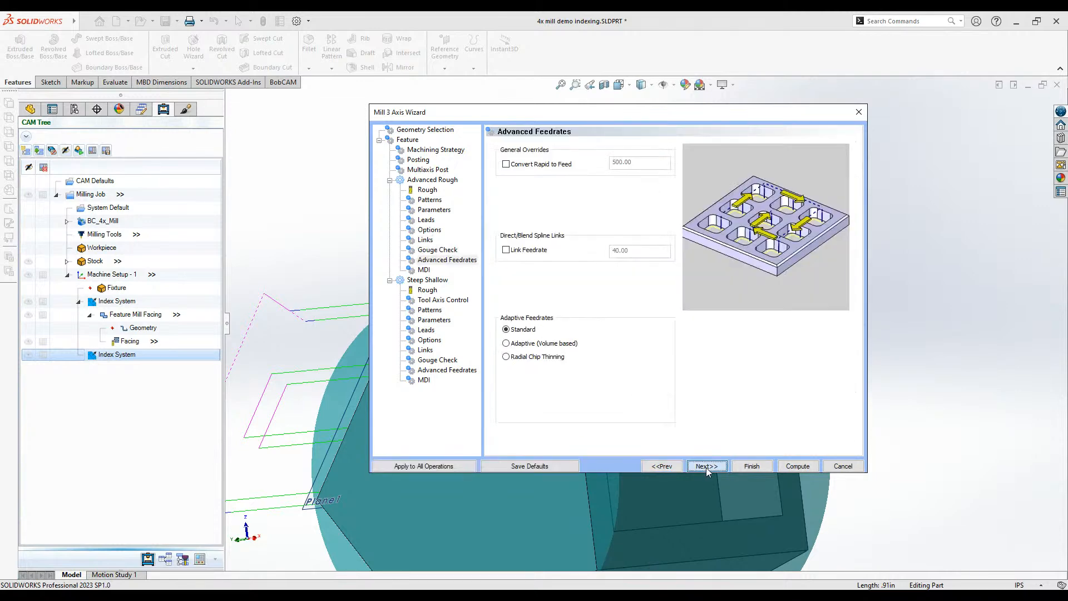
pyautogui.click(666, 468)
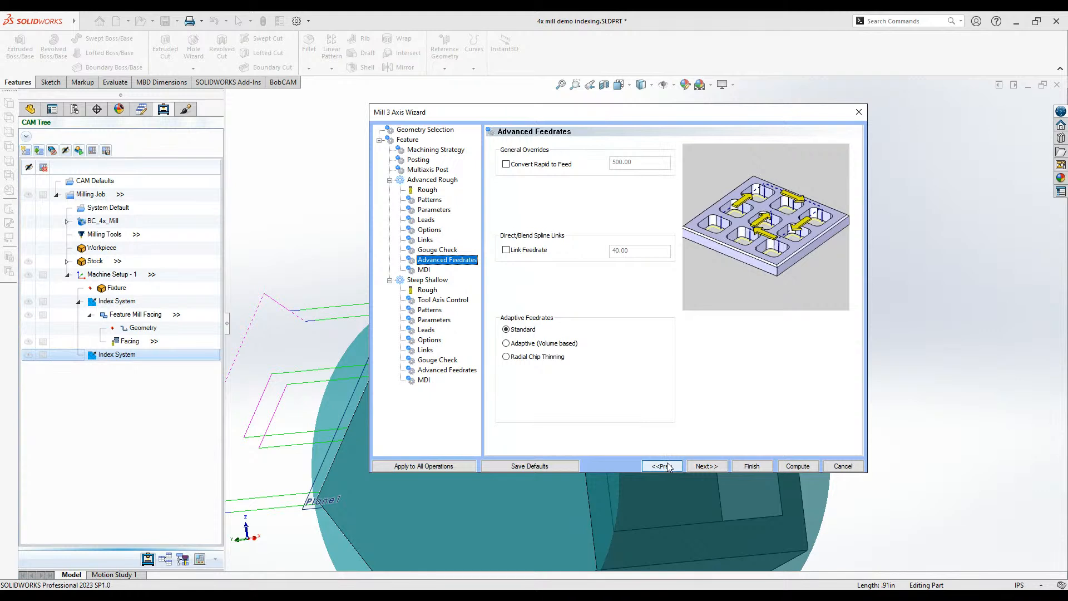
# - Explore the Adaptive (Volume based) and Radial Chip Thinning feedrates for Advanced Rough and return the option to Standard
pyautogui.click(558, 344)
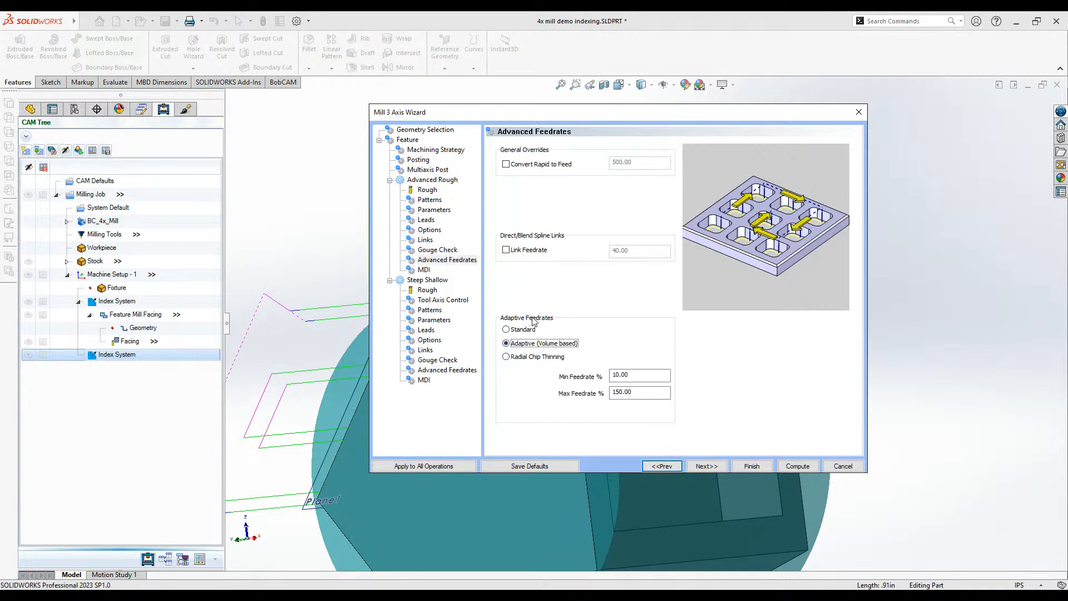
pyautogui.click(529, 357)
pyautogui.click(543, 345)
pyautogui.click(646, 375)
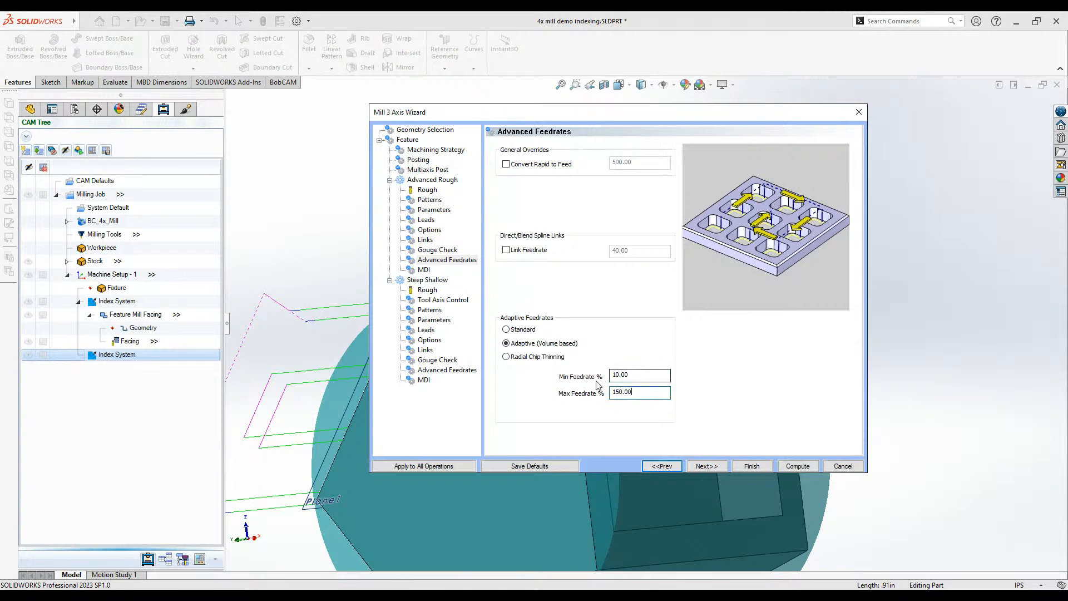
pyautogui.click(427, 189)
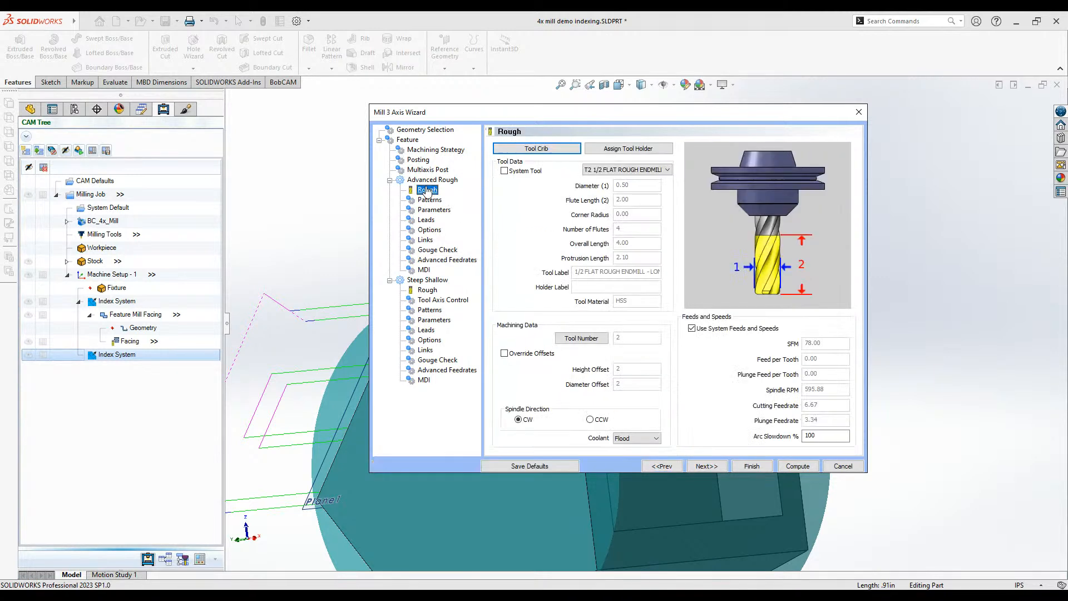
pyautogui.click(445, 260)
pyautogui.click(640, 375)
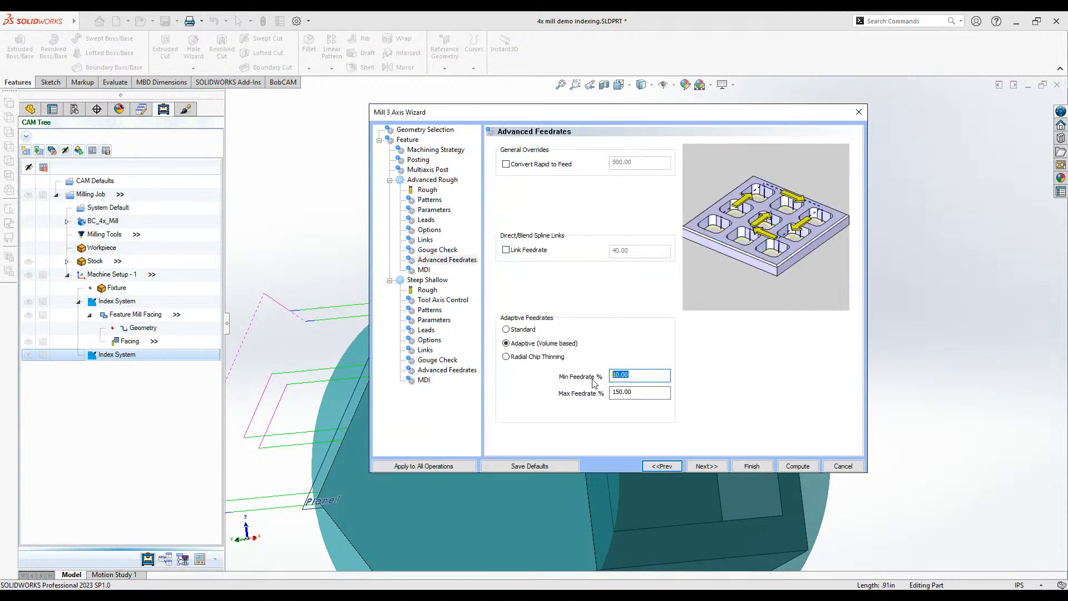
pyautogui.click(640, 375)
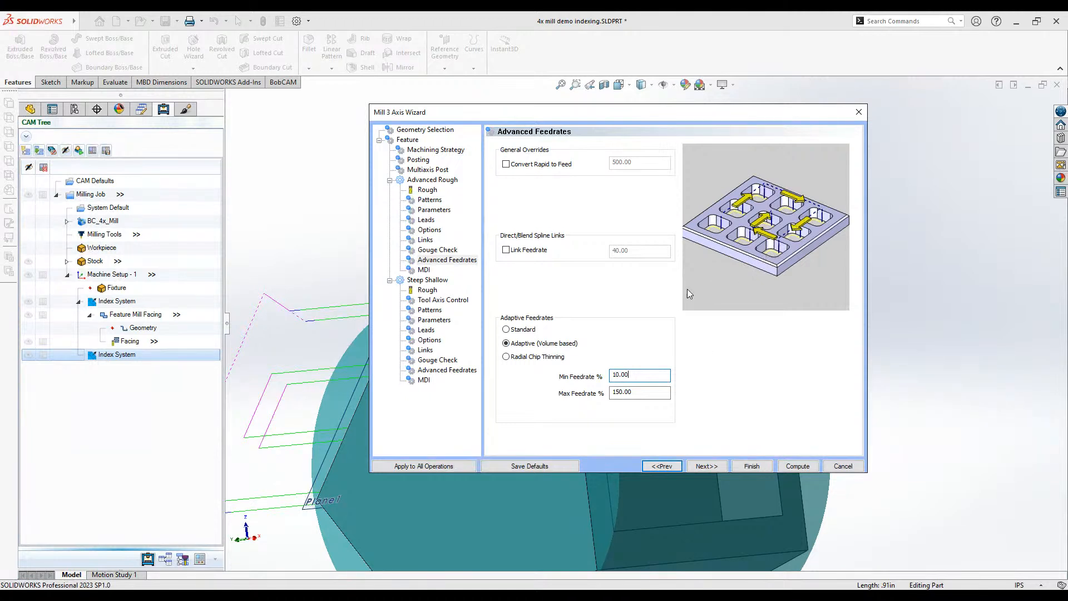
pyautogui.click(521, 329)
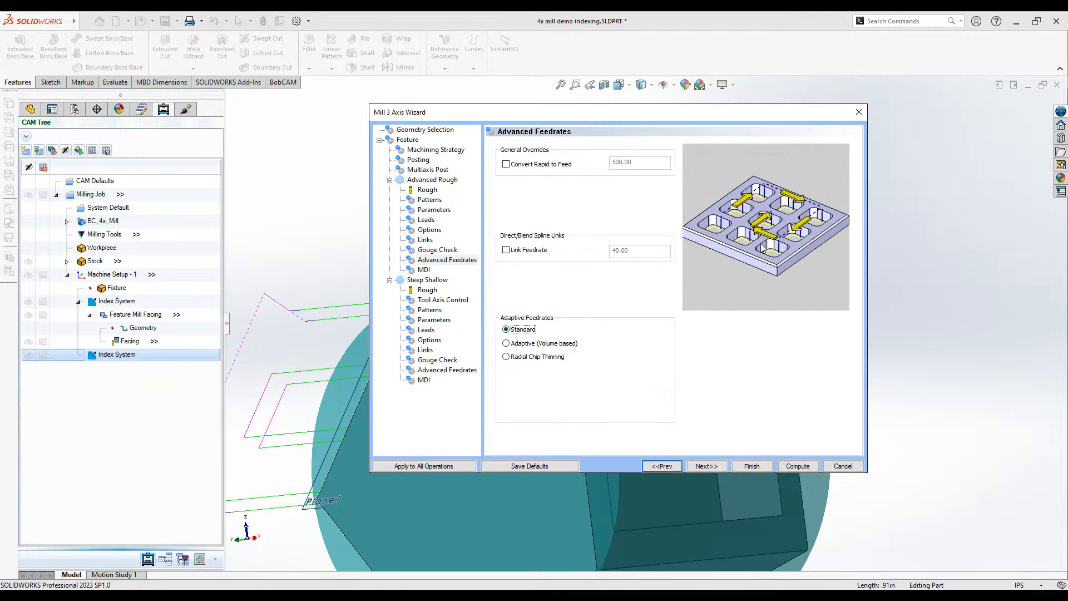
# - Add a standard 1/2 ball rough endmill from the tool library and assign it to the Steep Shallow operation
pyautogui.click(707, 467)
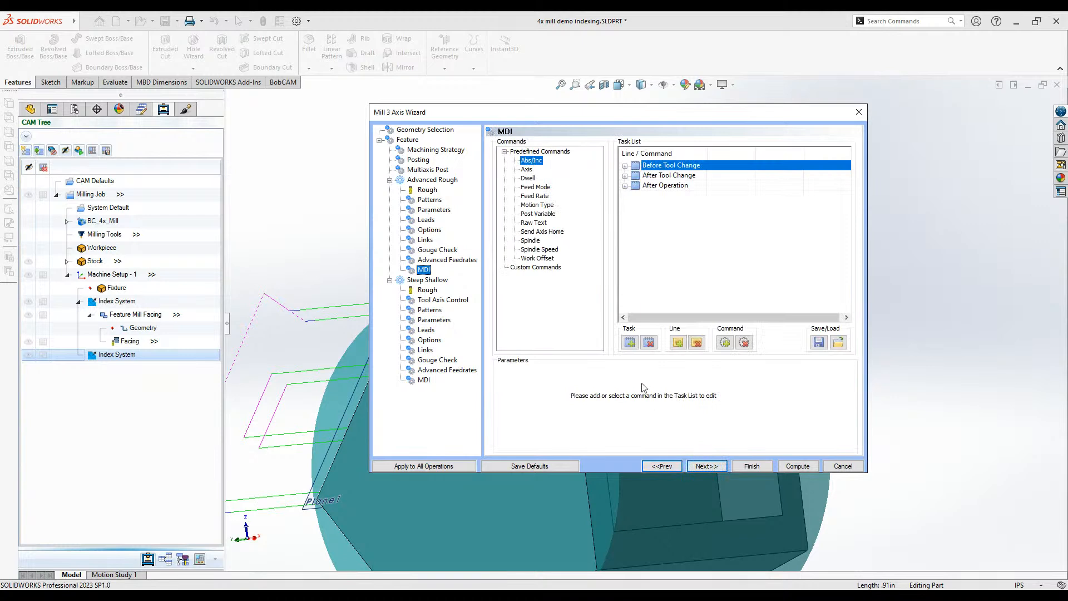
pyautogui.click(706, 466)
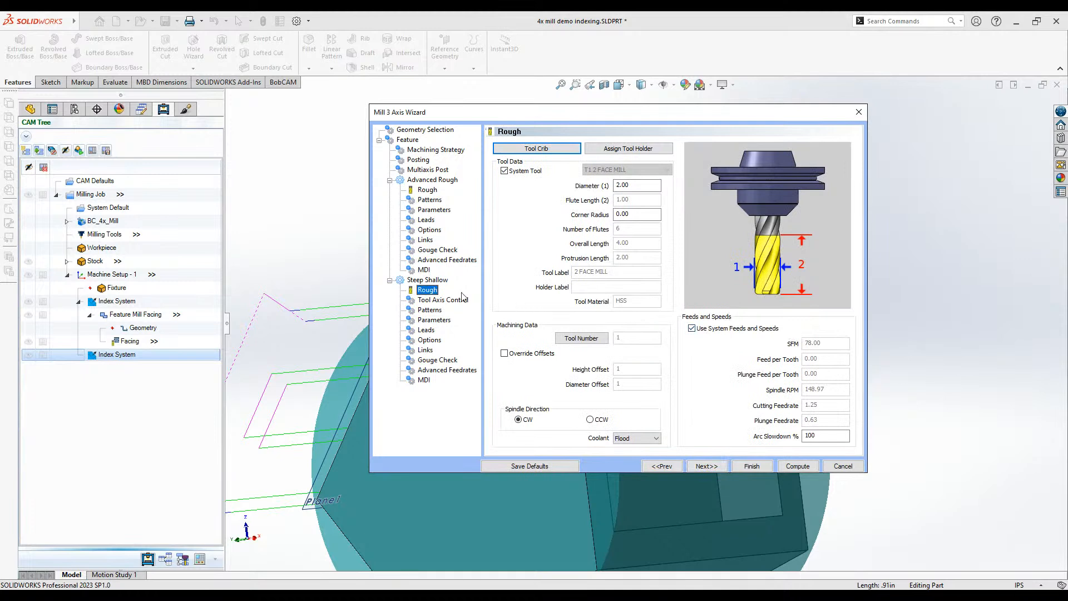
pyautogui.click(530, 150)
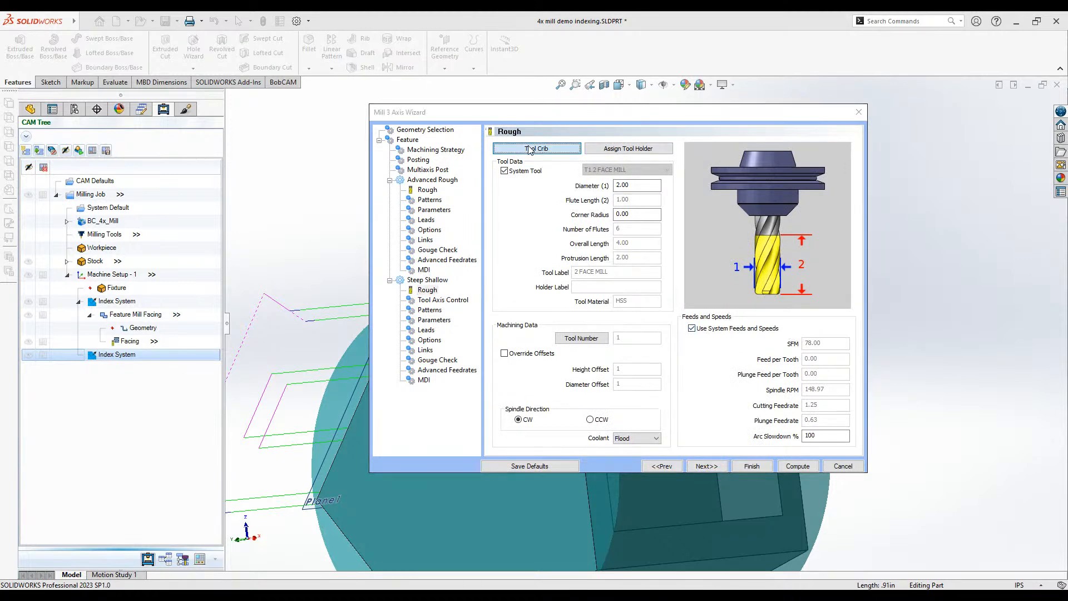
pyautogui.click(576, 178)
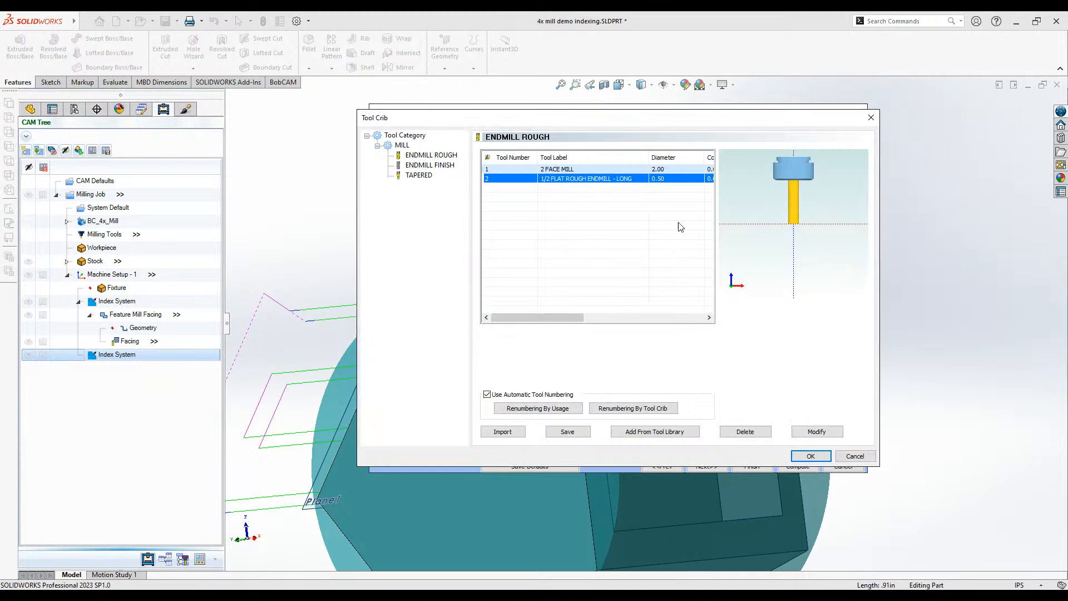
pyautogui.click(672, 437)
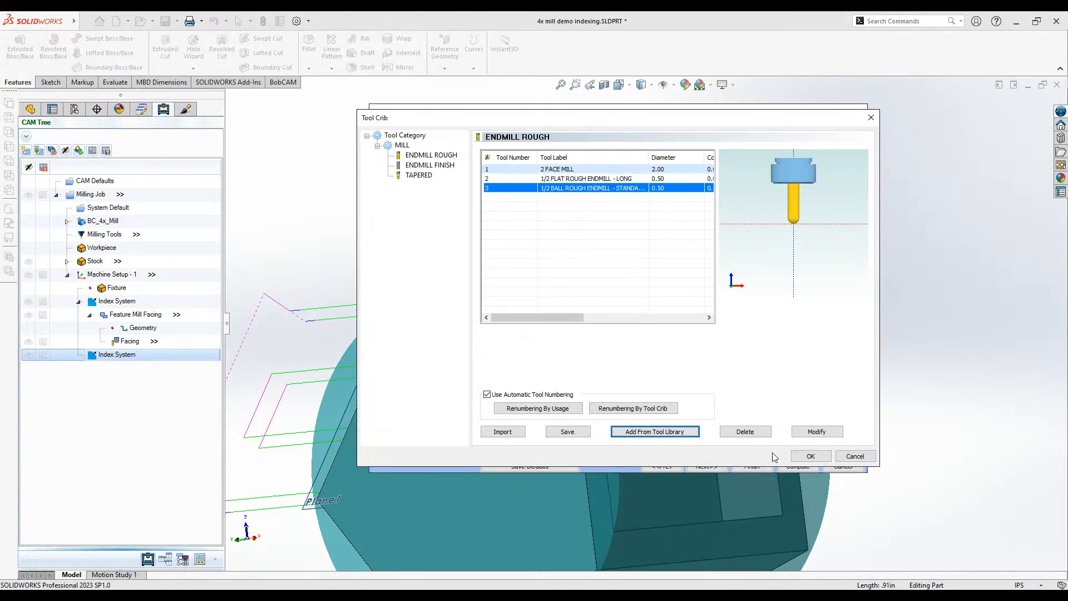
pyautogui.click(810, 460)
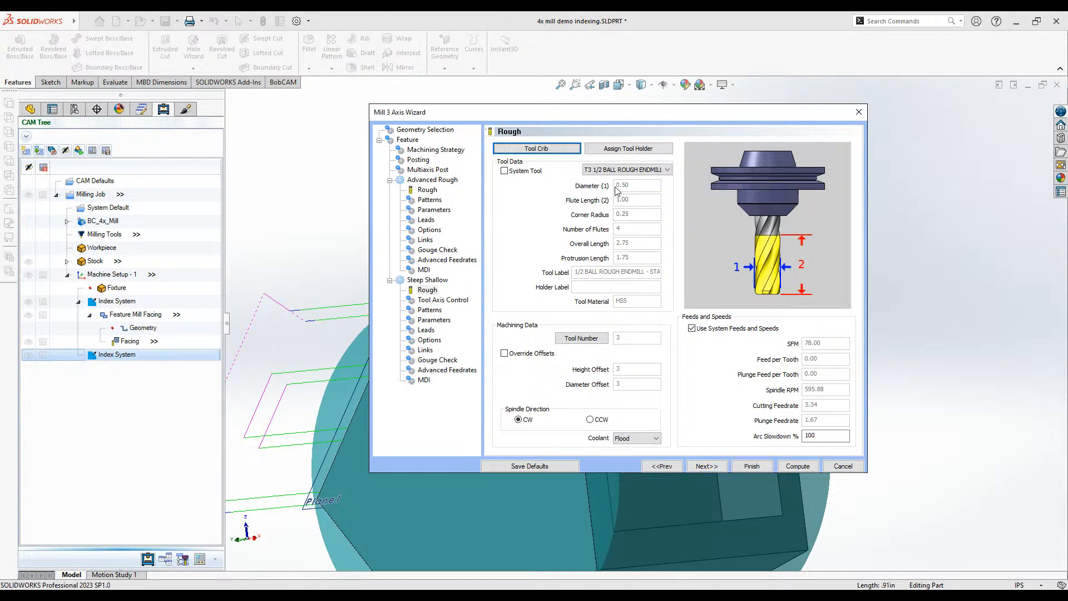
# - Explore the 4 Axis tool axis control for Steep Shallow against the part and return the method to 3 Axis
pyautogui.click(712, 469)
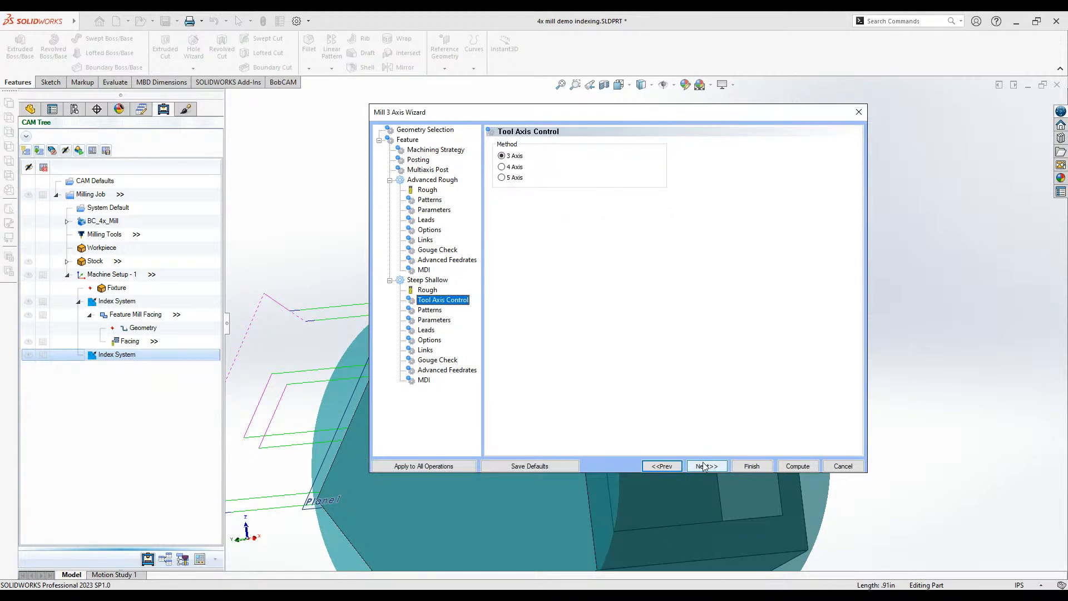
pyautogui.click(519, 158)
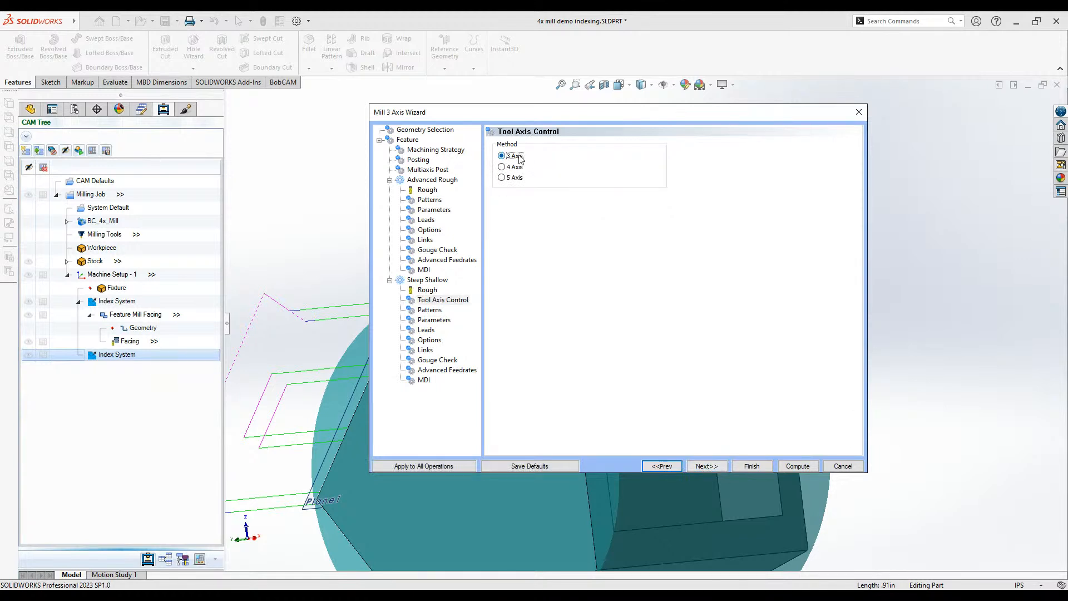
pyautogui.click(513, 166)
pyautogui.moveTo(515, 114); pyautogui.dragTo(805, 121)
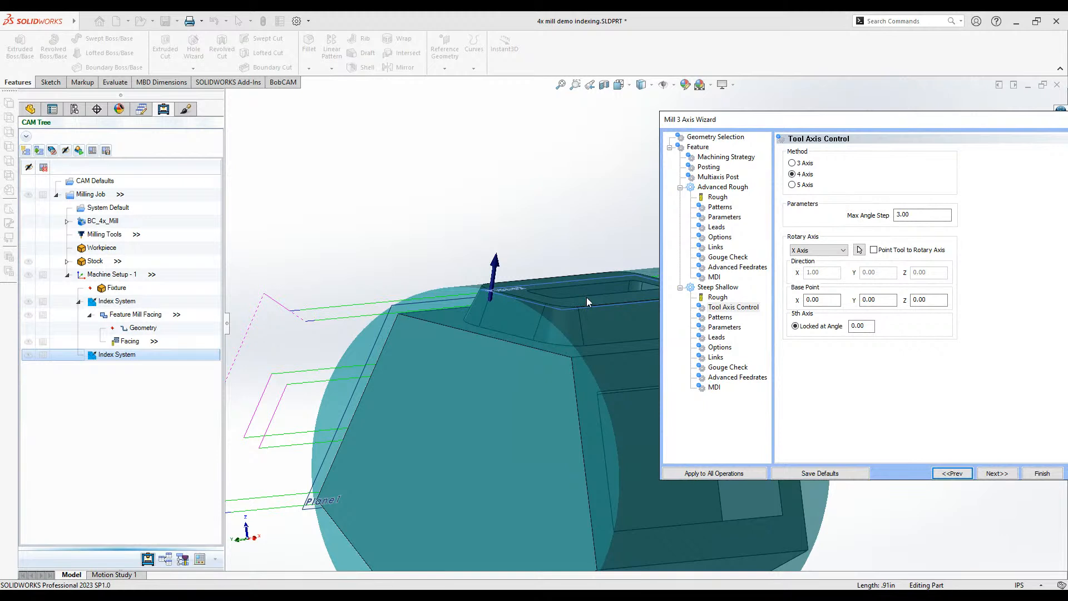
pyautogui.moveTo(753, 121); pyautogui.dragTo(591, 138)
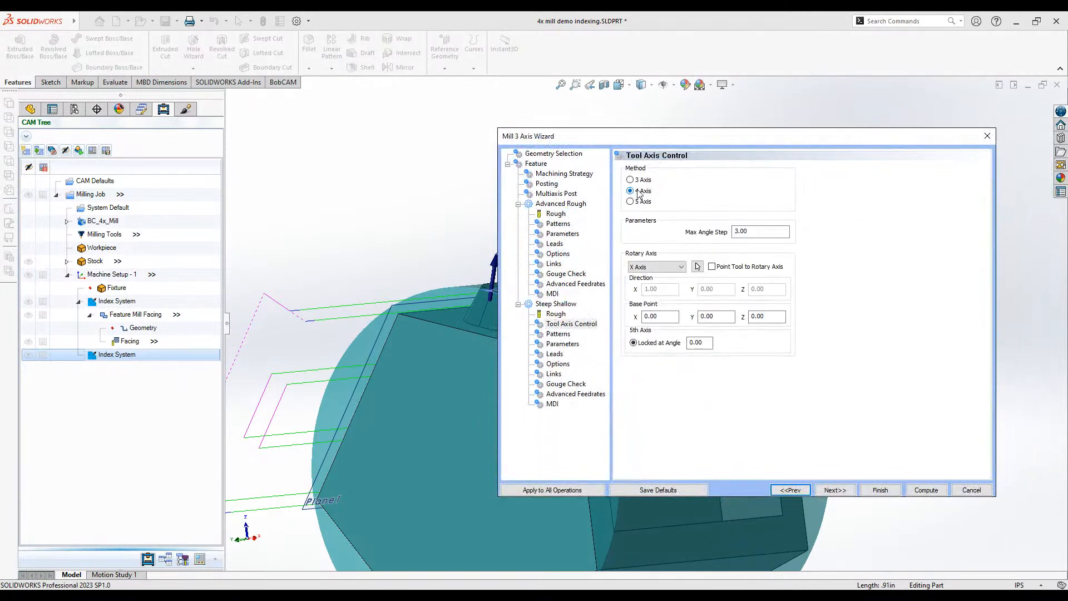
pyautogui.click(764, 232)
pyautogui.moveTo(716, 136); pyautogui.dragTo(602, 103)
pyautogui.click(525, 147)
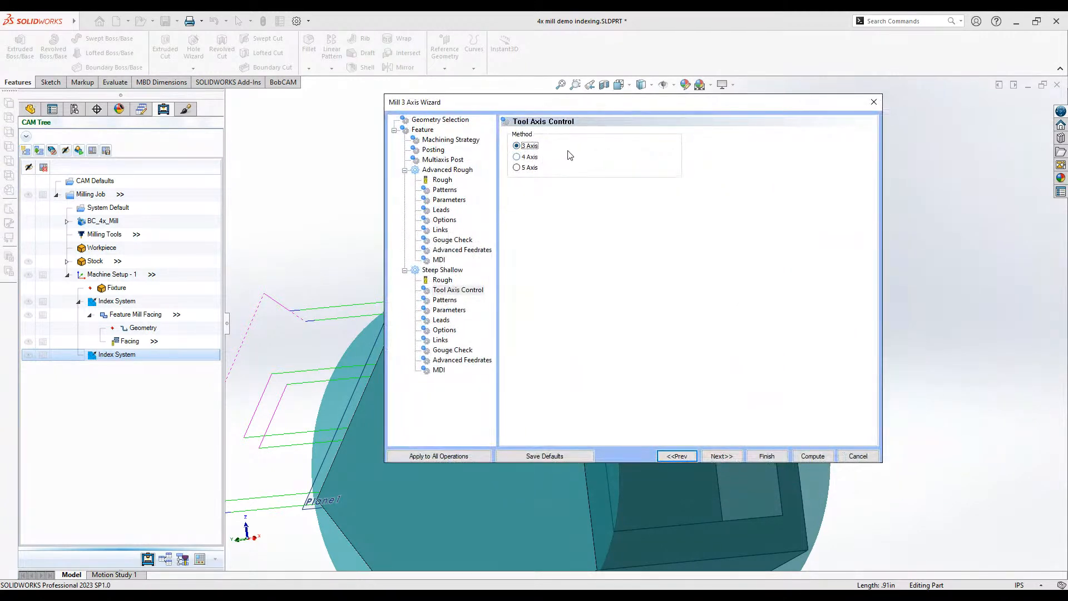
# - Set the Steep Shallow cut pattern to Z Level + Equidistant, starting from the top
pyautogui.click(731, 457)
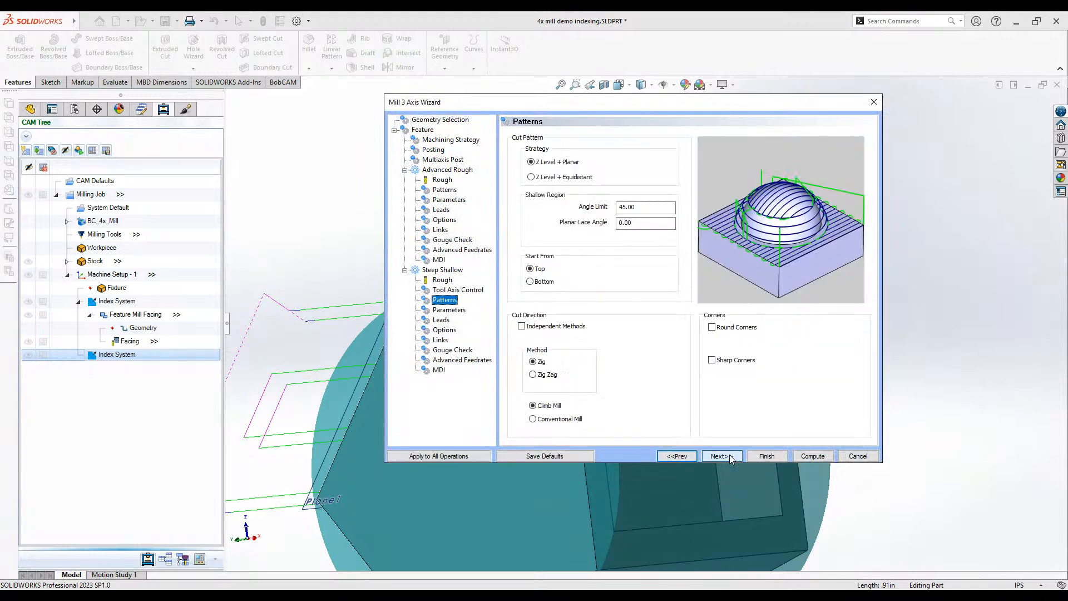
pyautogui.click(565, 163)
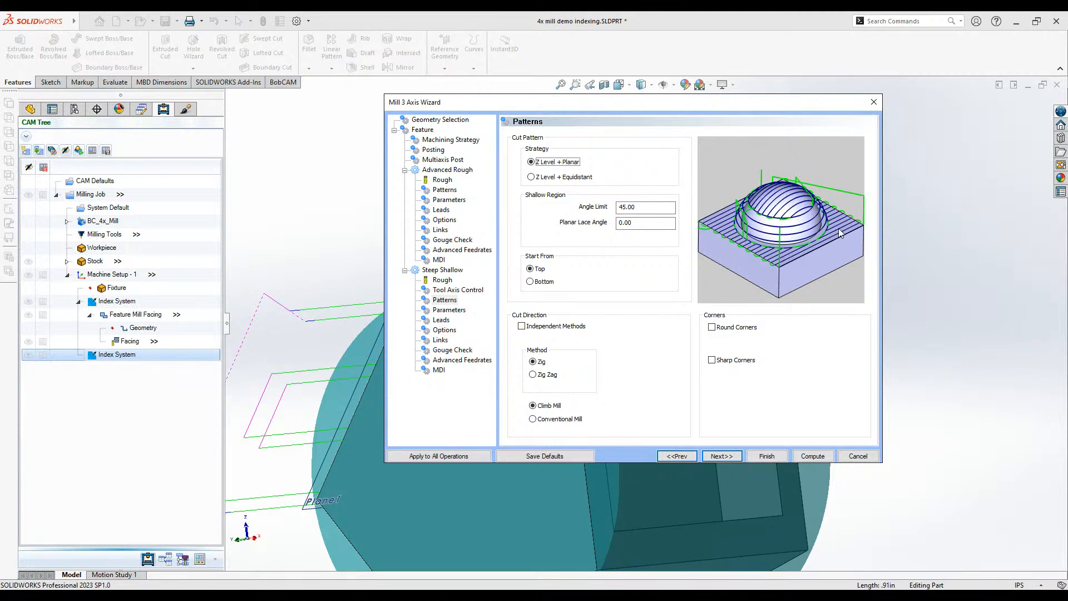
pyautogui.moveTo(601, 108)
pyautogui.mouseDown()
pyautogui.moveTo(675, 111)
pyautogui.moveTo(582, 110)
pyautogui.mouseUp()
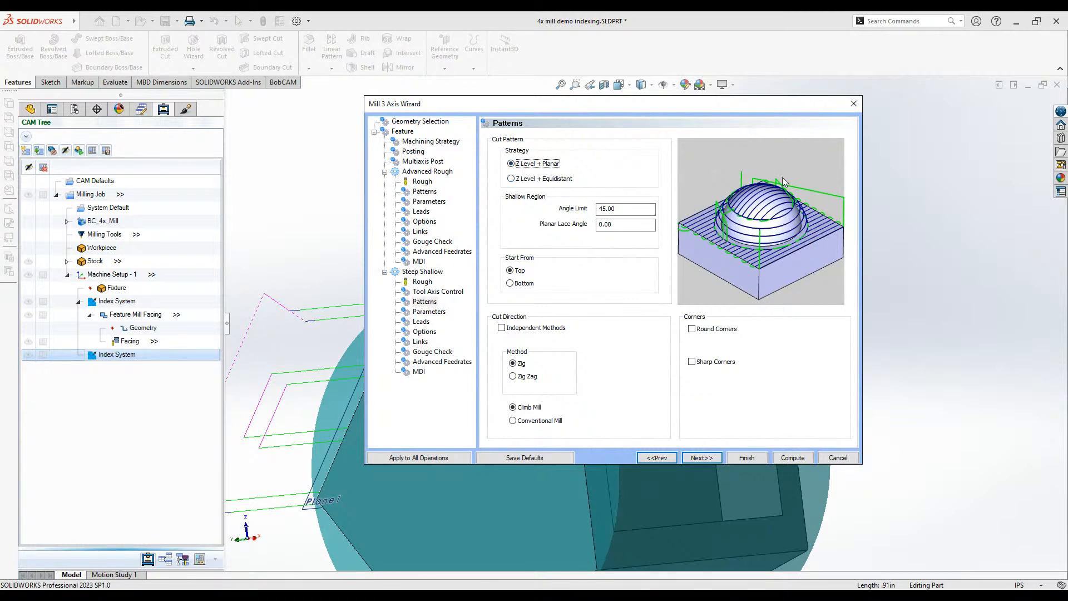
pyautogui.click(540, 178)
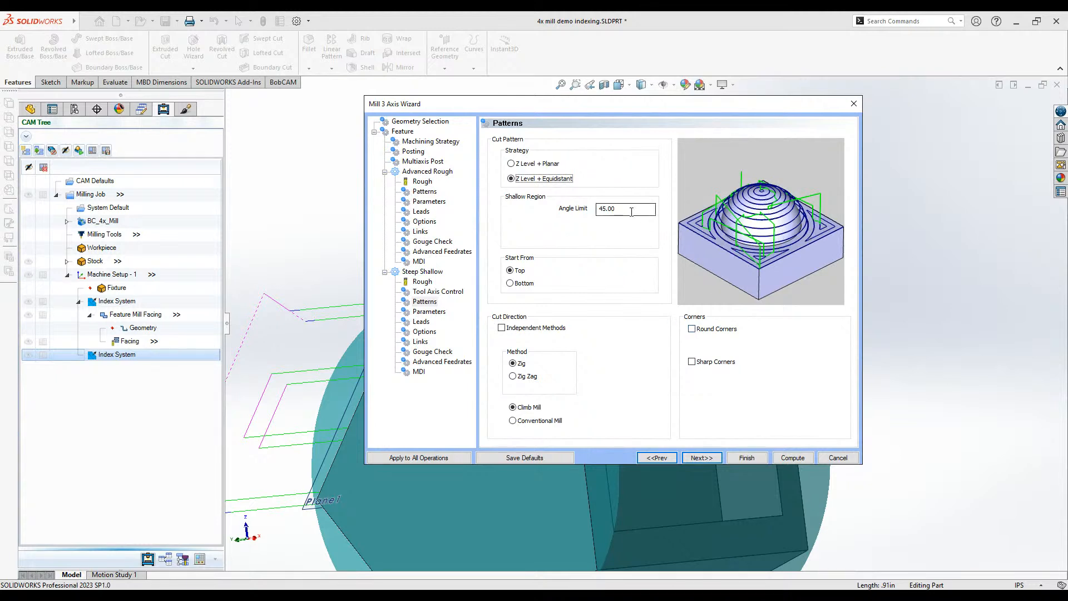
pyautogui.click(513, 272)
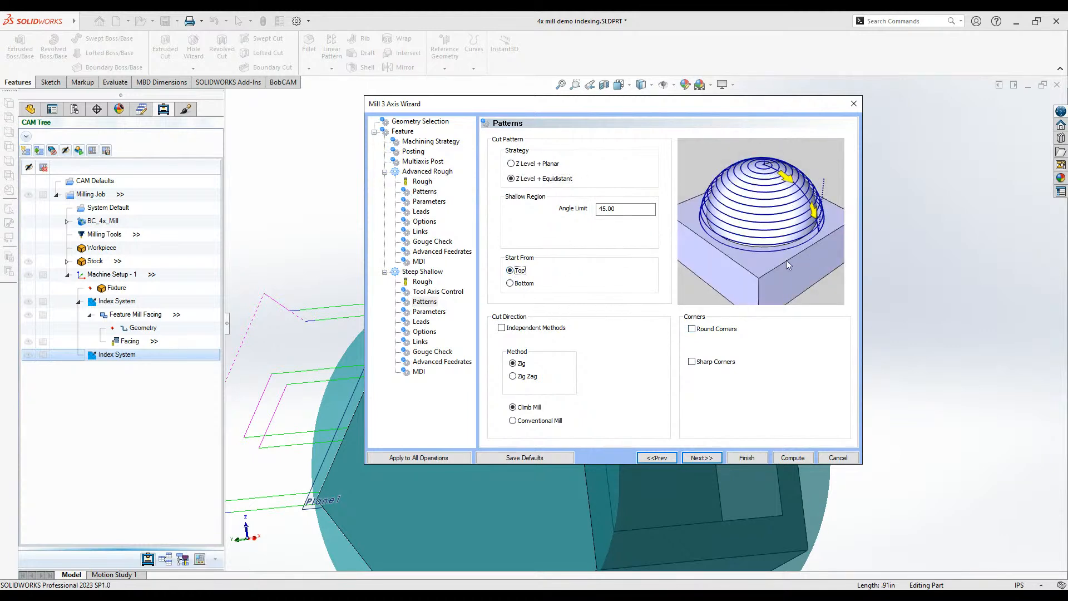
pyautogui.click(517, 285)
pyautogui.click(520, 273)
# - Set the Steep Shallow steep-area depth of cut and shallow-area stepover both to 0.02
pyautogui.click(706, 459)
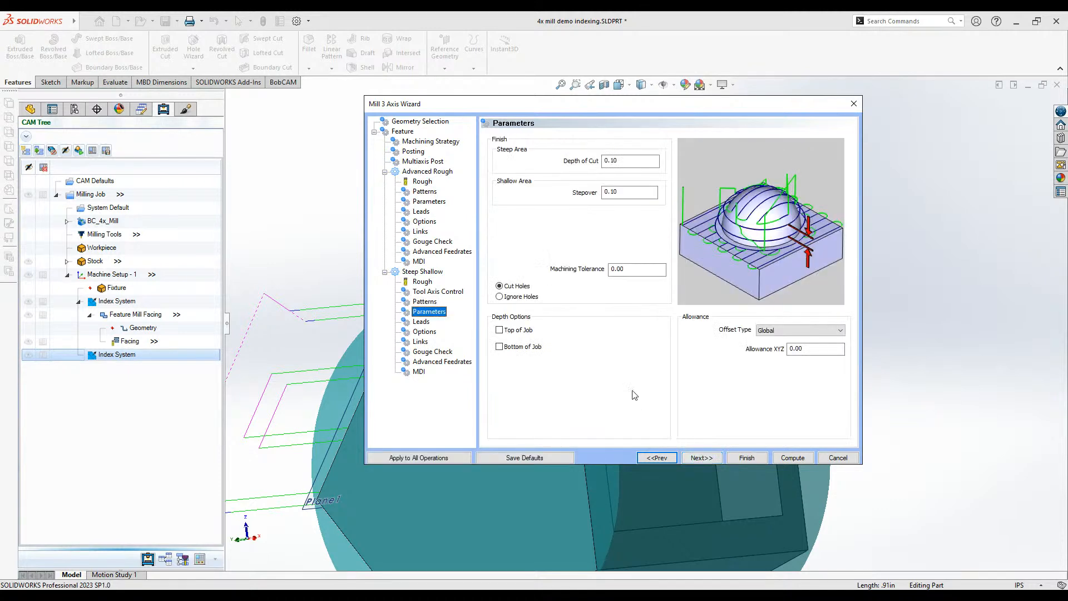
pyautogui.click(634, 161)
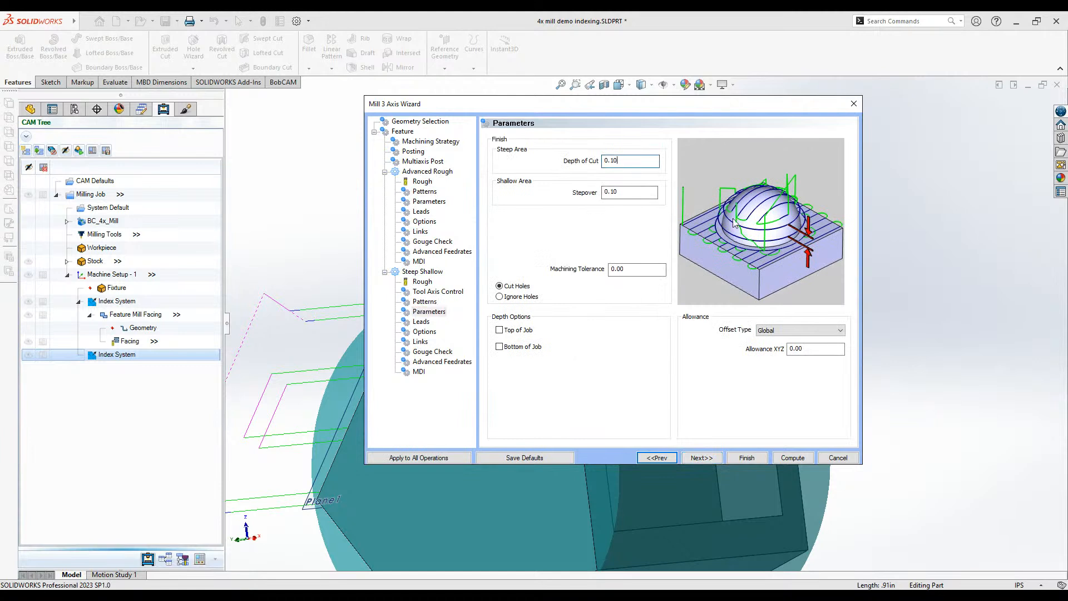
pyautogui.press('Tab')
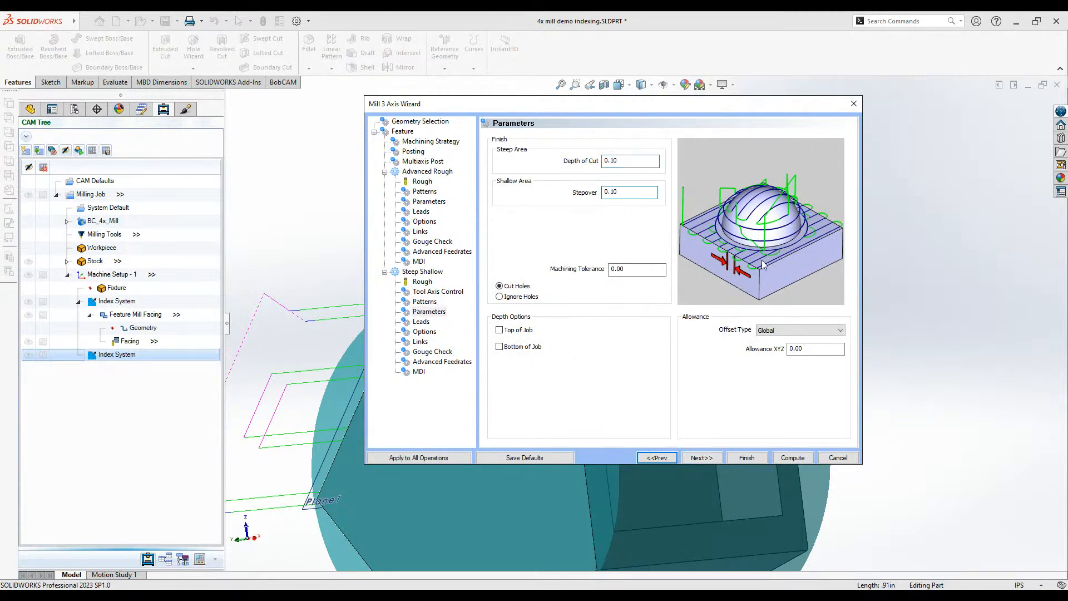
pyautogui.hotkey('shift', 'Tab')
pyautogui.write('.2')
pyautogui.press('Tab')
pyautogui.write('.')
pyautogui.click(799, 348)
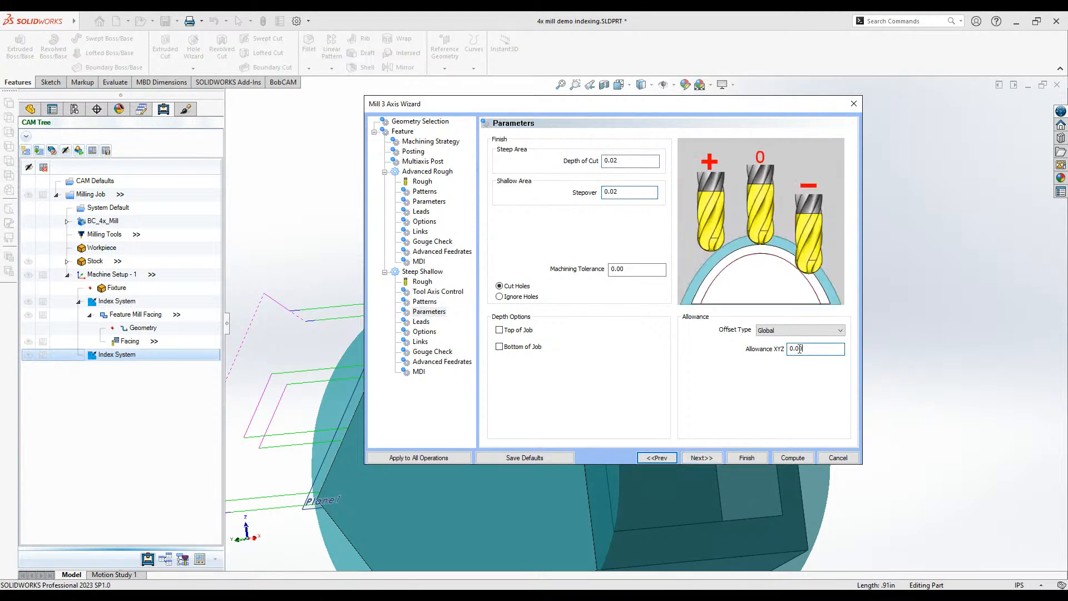
# - Accept the remaining Steep Shallow settings from Leads through MDI and compute the Mill 3 Axis feature
pyautogui.click(711, 458)
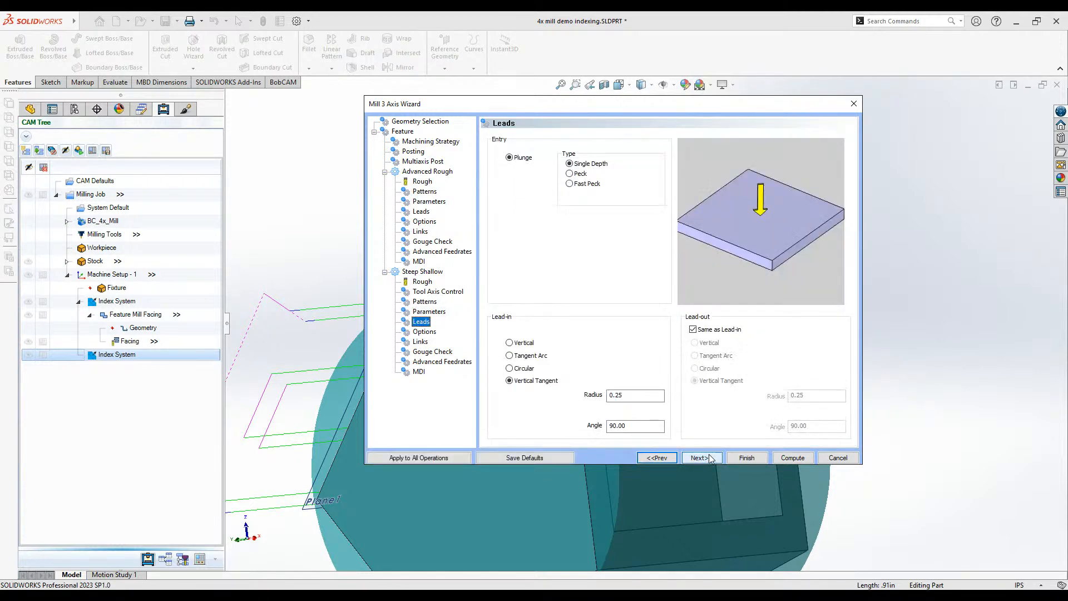
pyautogui.click(711, 458)
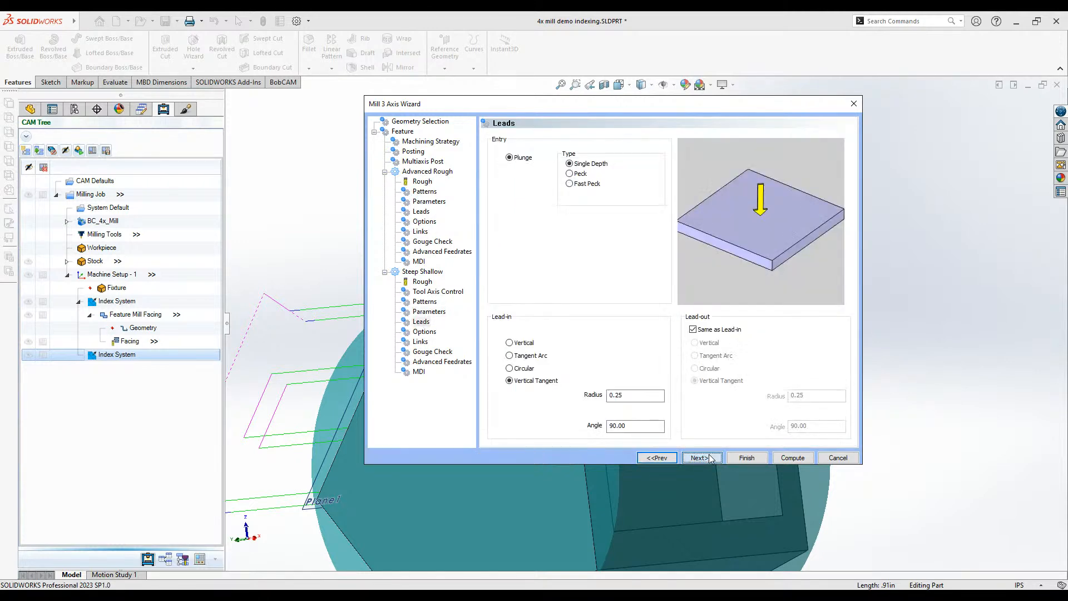
pyautogui.click(711, 458)
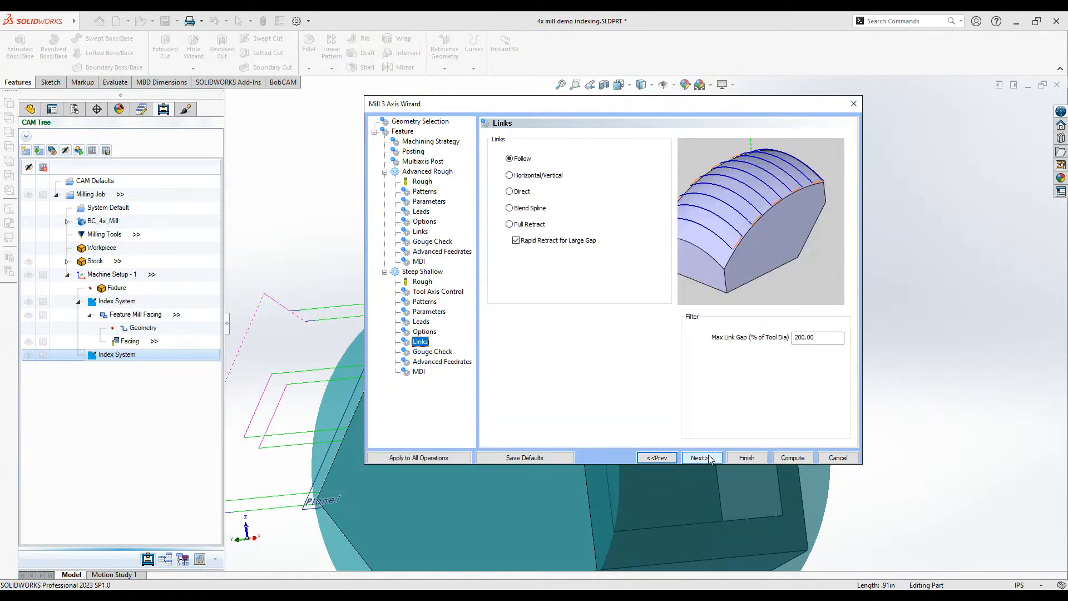
pyautogui.click(711, 458)
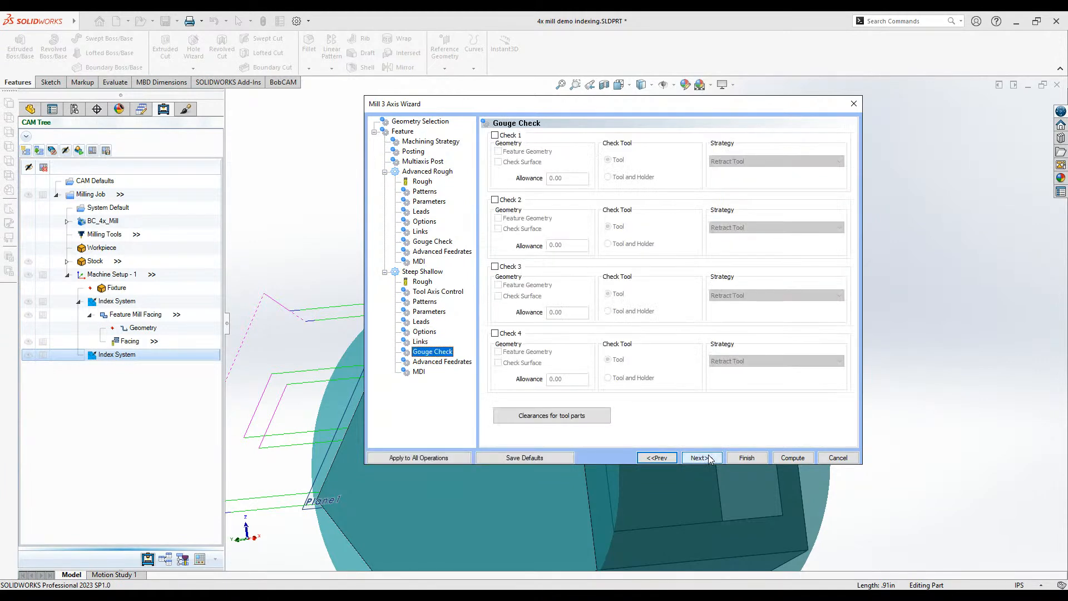
pyautogui.click(710, 458)
pyautogui.click(708, 457)
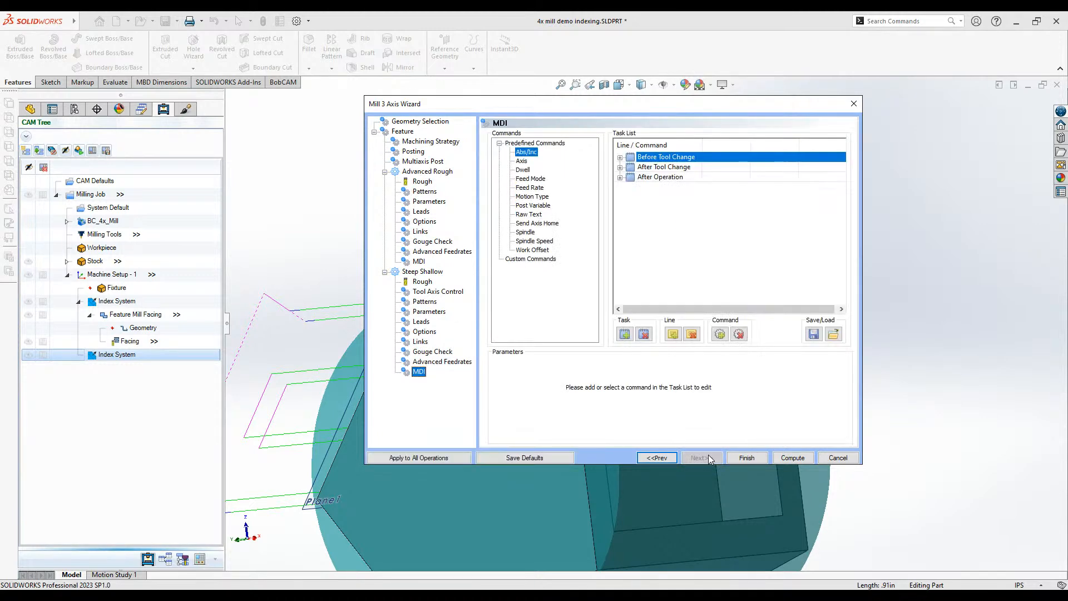
pyautogui.click(782, 454)
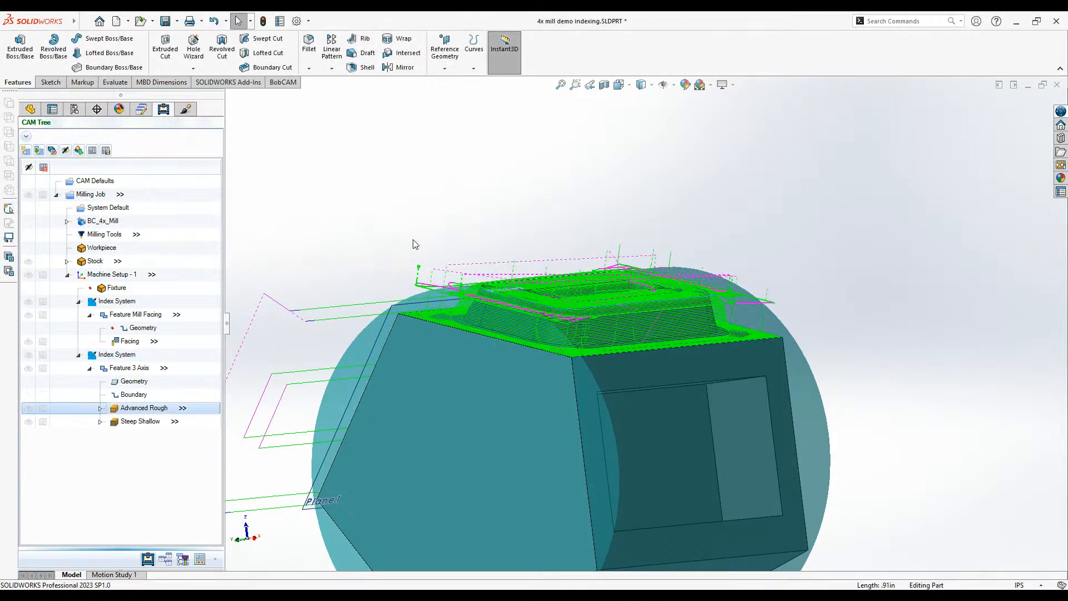
# - Inspect the computed toolpaths on the indexed face and hide the Steep Shallow toolpath
pyautogui.moveTo(562, 305); pyautogui.dragTo(612, 353, button='middle')
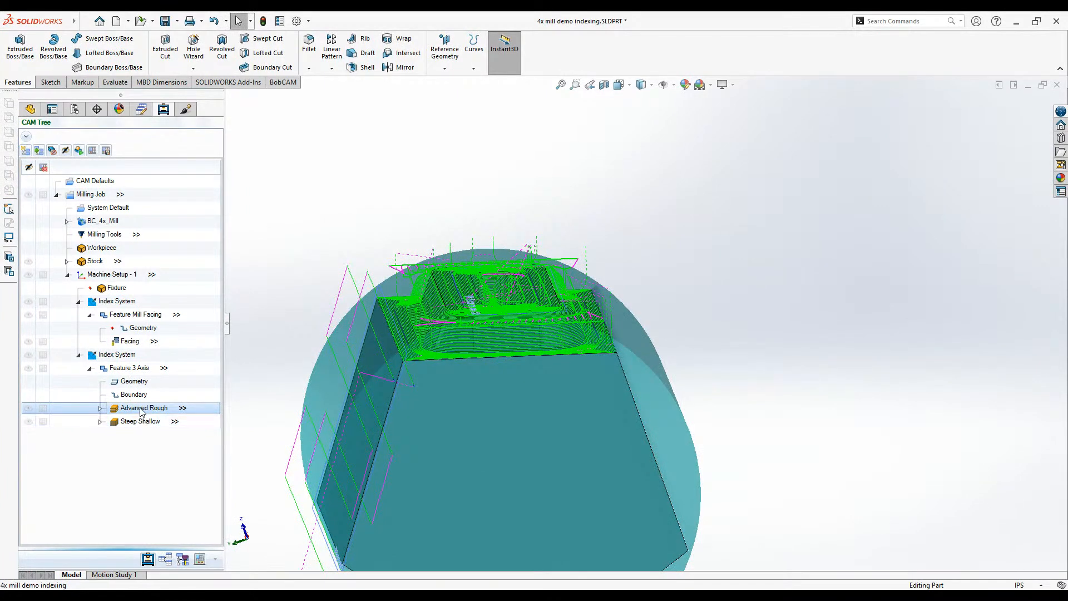
pyautogui.click(124, 370)
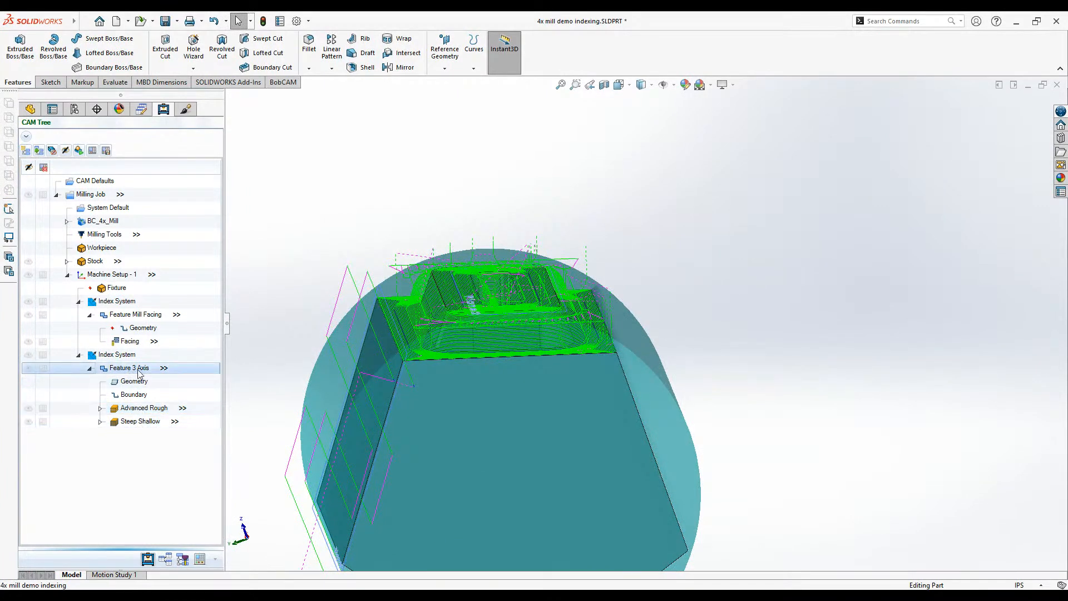
pyautogui.click(135, 410)
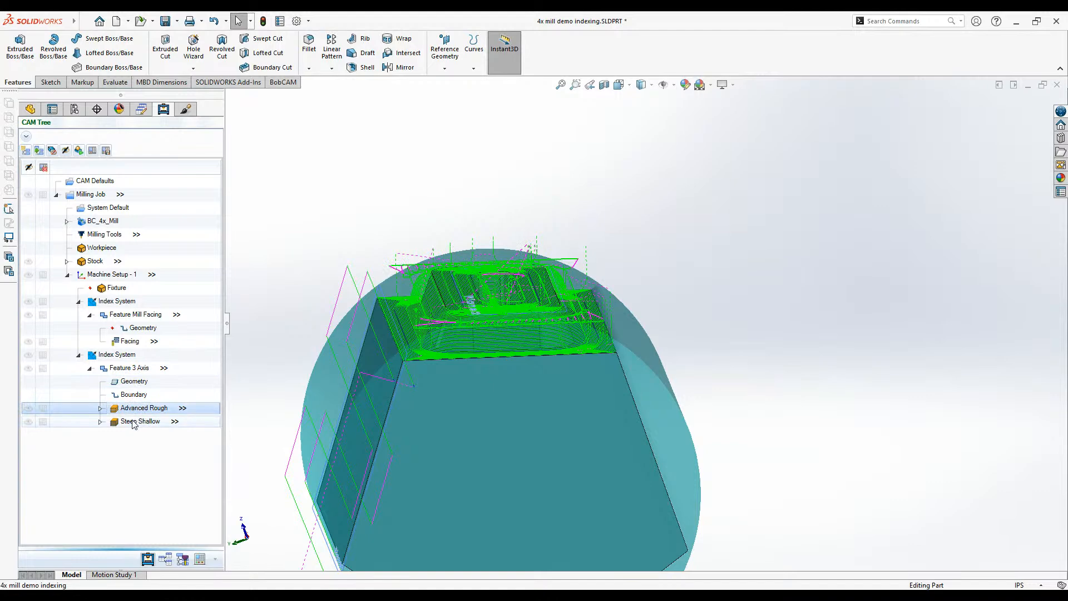
pyautogui.click(136, 422)
pyautogui.click(144, 409)
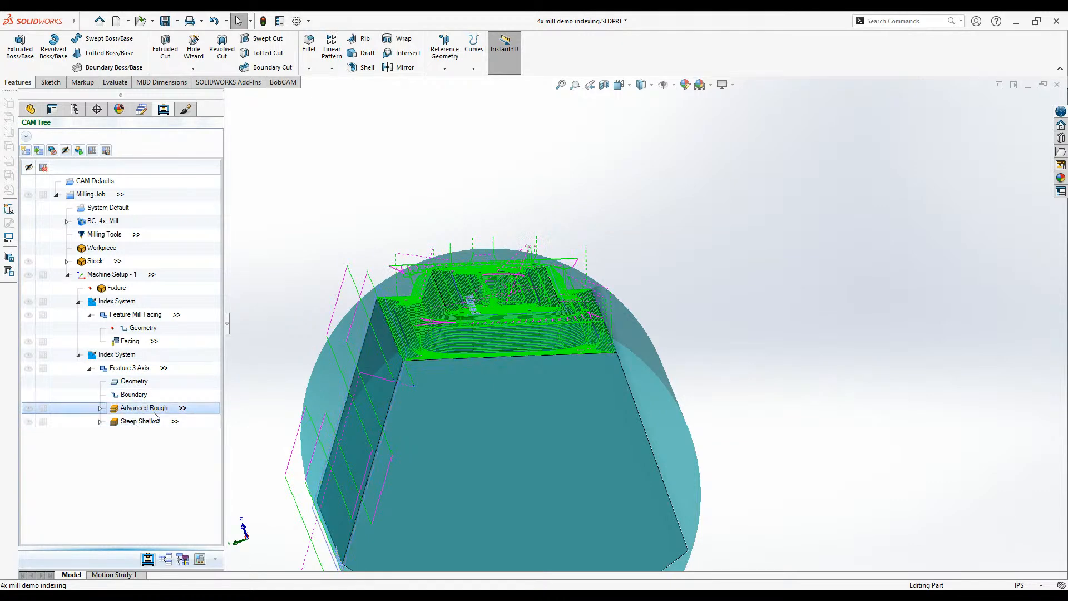
pyautogui.scroll(-4, 458, 328)
pyautogui.click(141, 425)
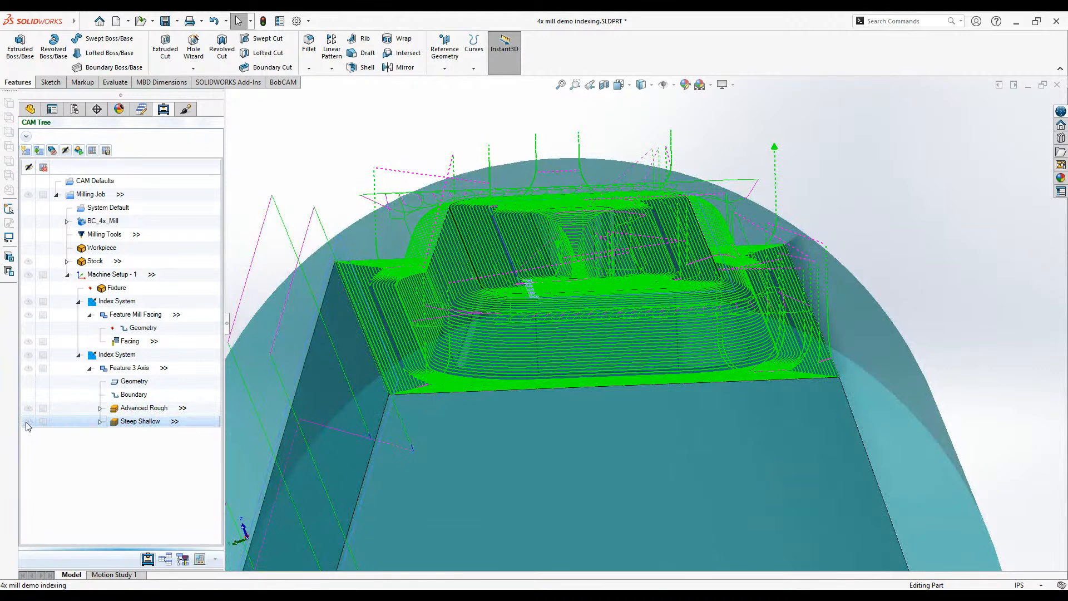
pyautogui.click(28, 422)
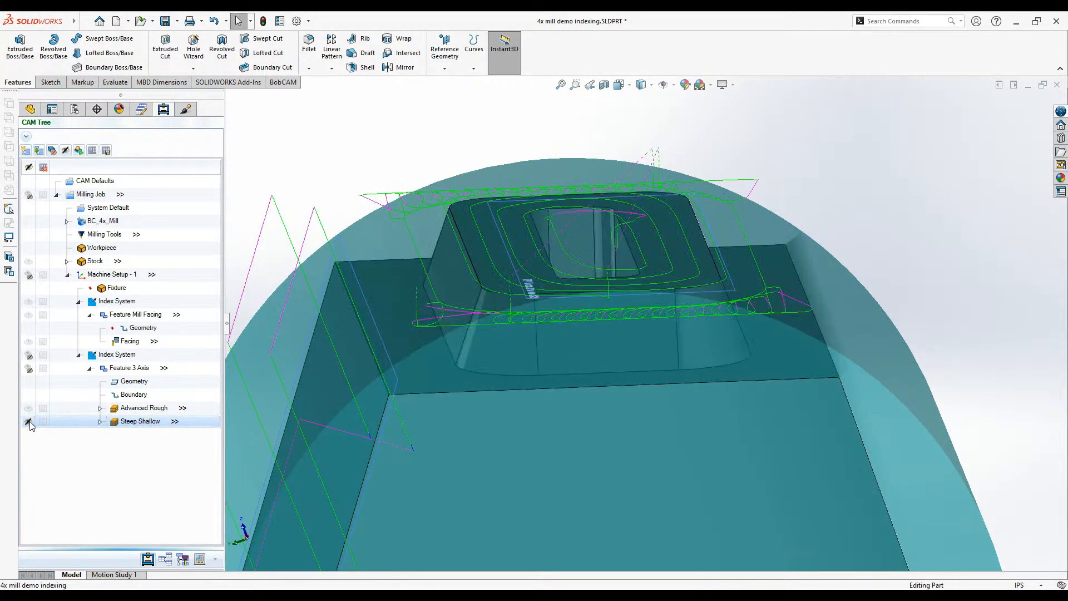
pyautogui.click(29, 423)
pyautogui.click(29, 423)
# - Set the Advanced Rough depth of cut and stepover to 0.10 and recompute the operation
pyautogui.click(134, 409)
pyautogui.doubleClick(143, 409)
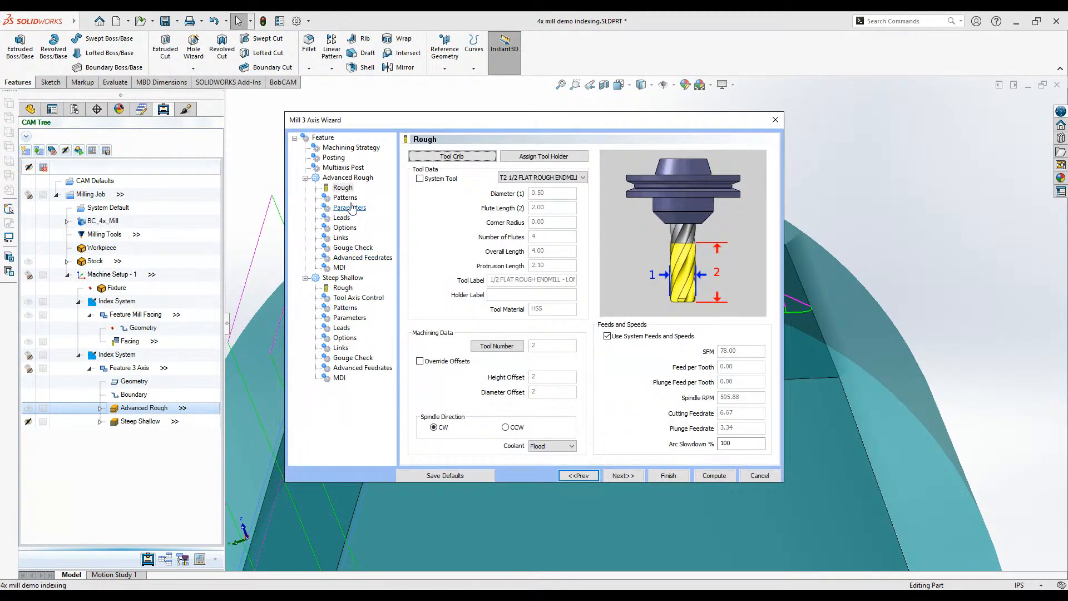
pyautogui.click(349, 199)
pyautogui.click(353, 210)
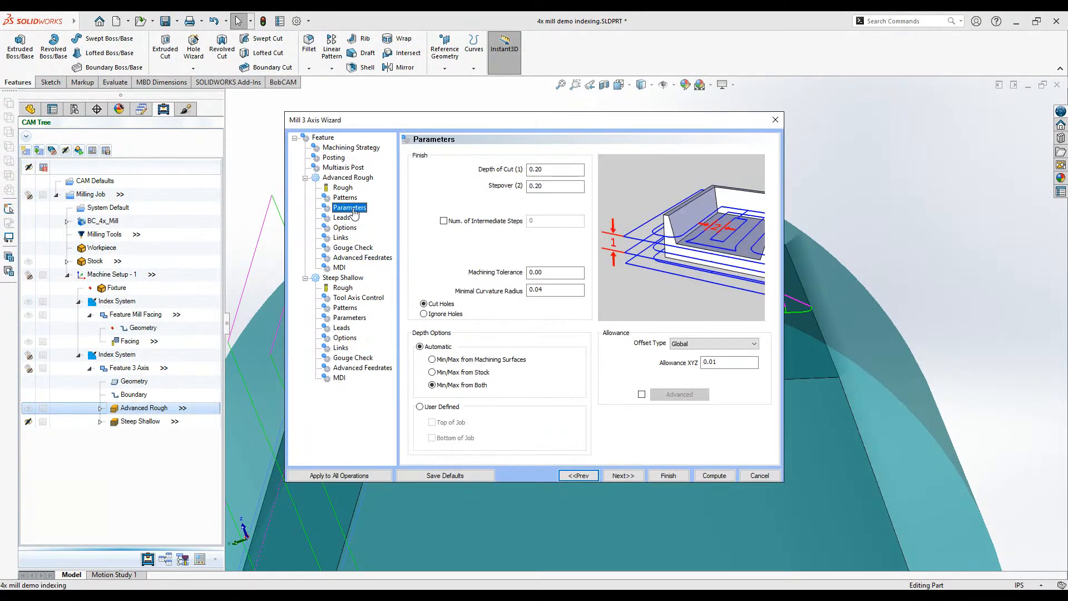
pyautogui.click(561, 173)
pyautogui.press('Tab')
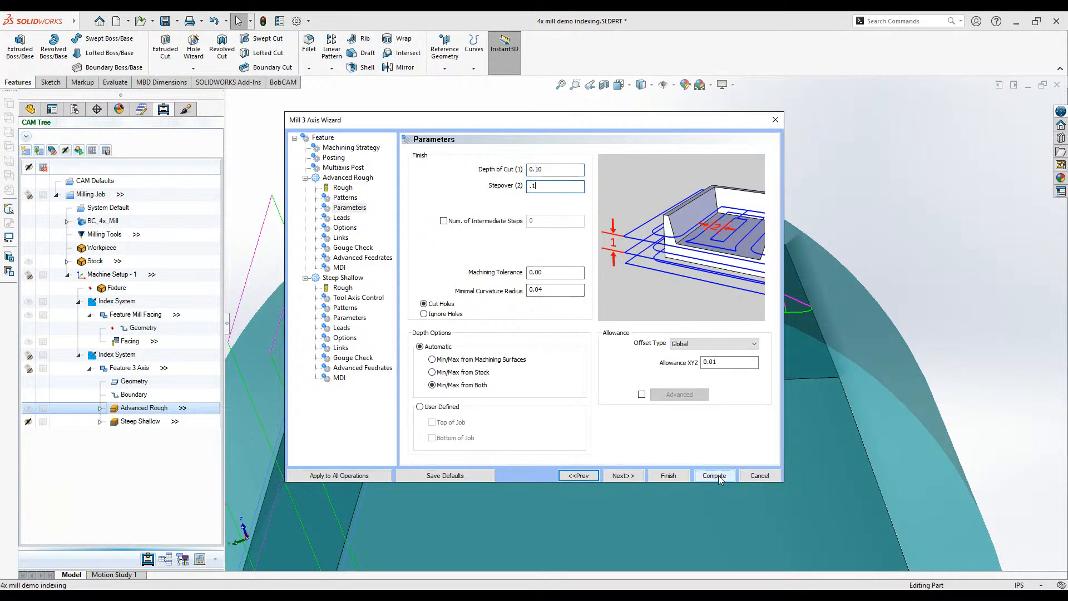
pyautogui.write('.1')
pyautogui.click(717, 476)
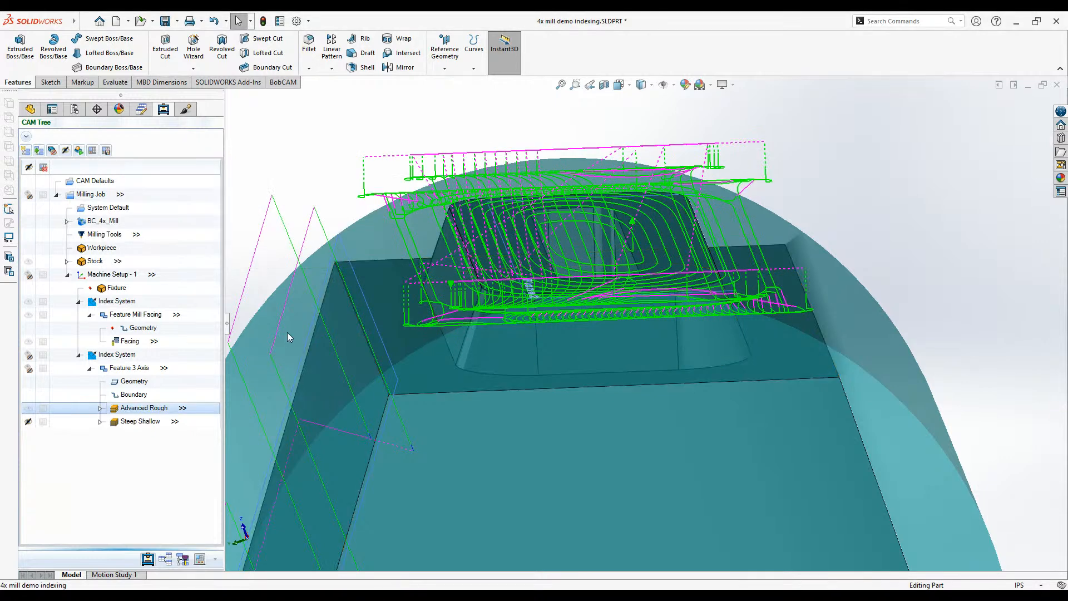
# - Backplot the Advanced Rough operation and advance the tool to a late point along the toolpath
pyautogui.scroll(-6, 451, 339)
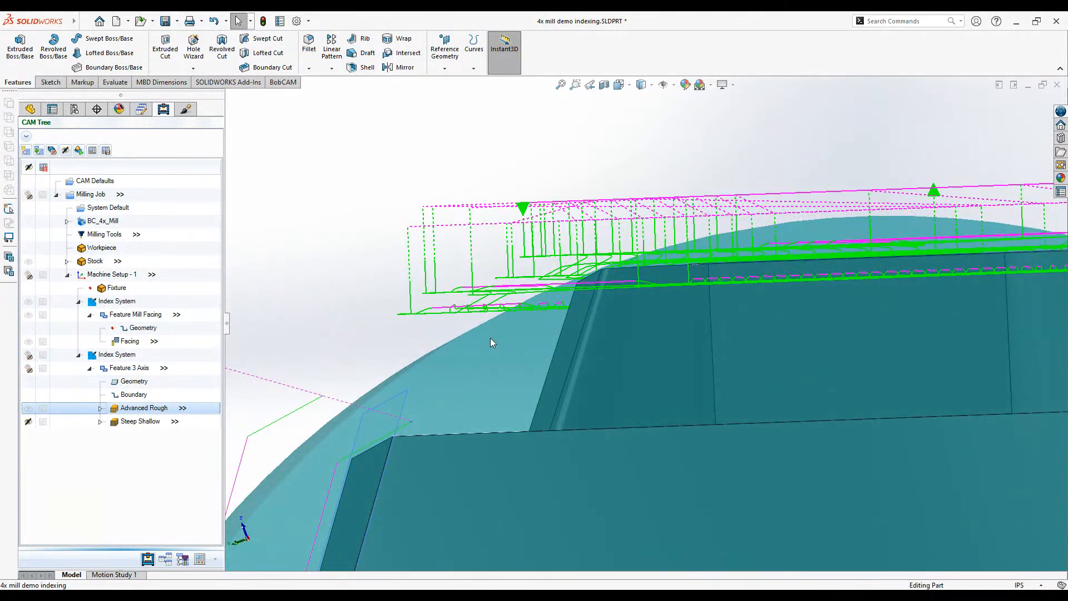
pyautogui.rightClick(137, 409)
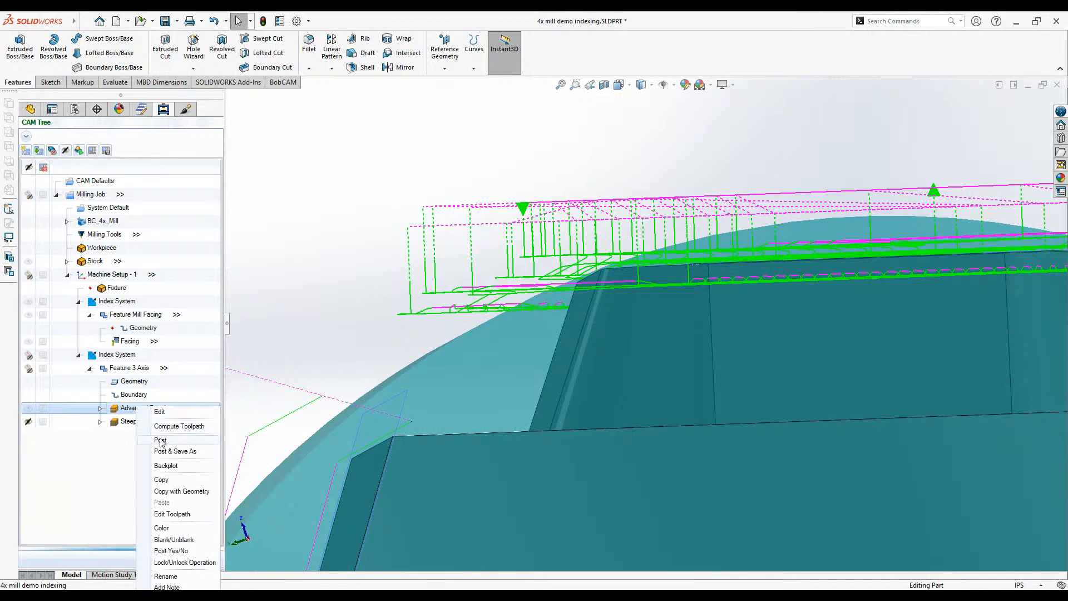
pyautogui.click(166, 466)
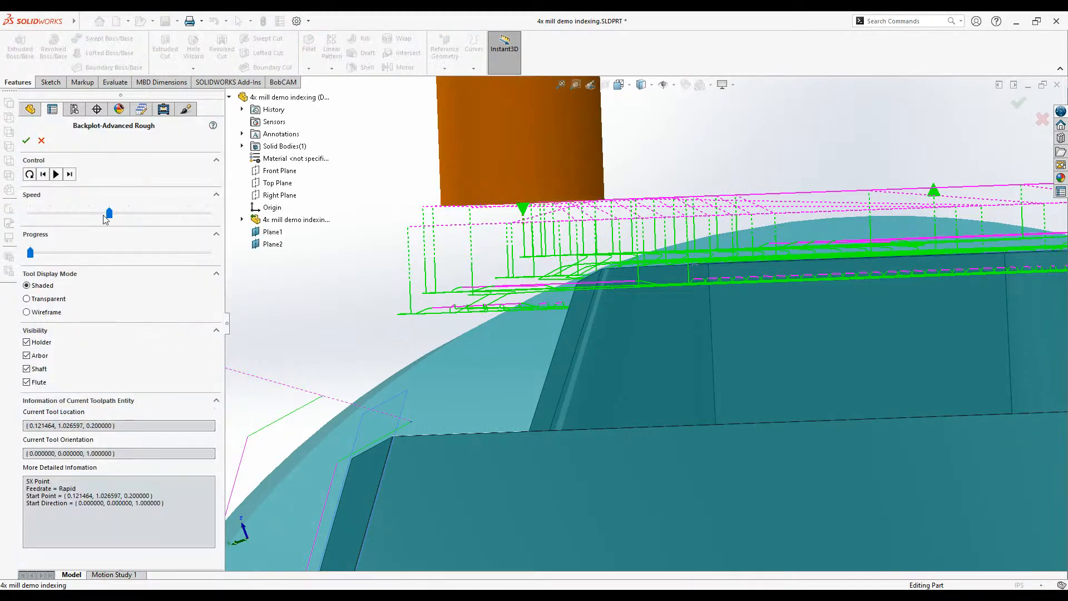
pyautogui.moveTo(30, 255); pyautogui.dragTo(187, 275)
pyautogui.scroll(8, 401, 318)
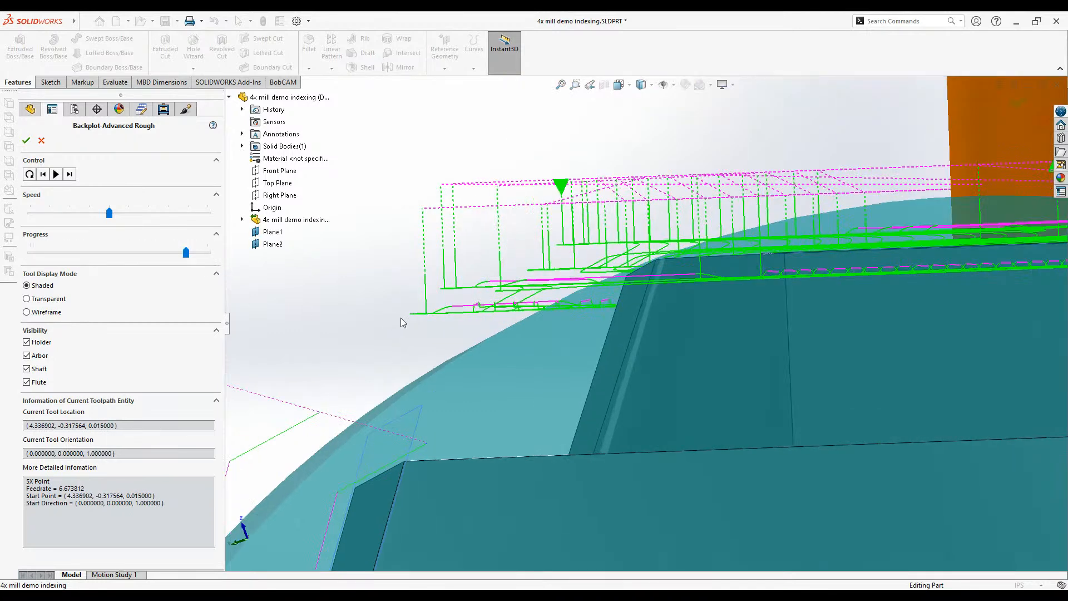
pyautogui.scroll(-5, 841, 318)
pyautogui.moveTo(839, 321); pyautogui.dragTo(854, 324, button='middle')
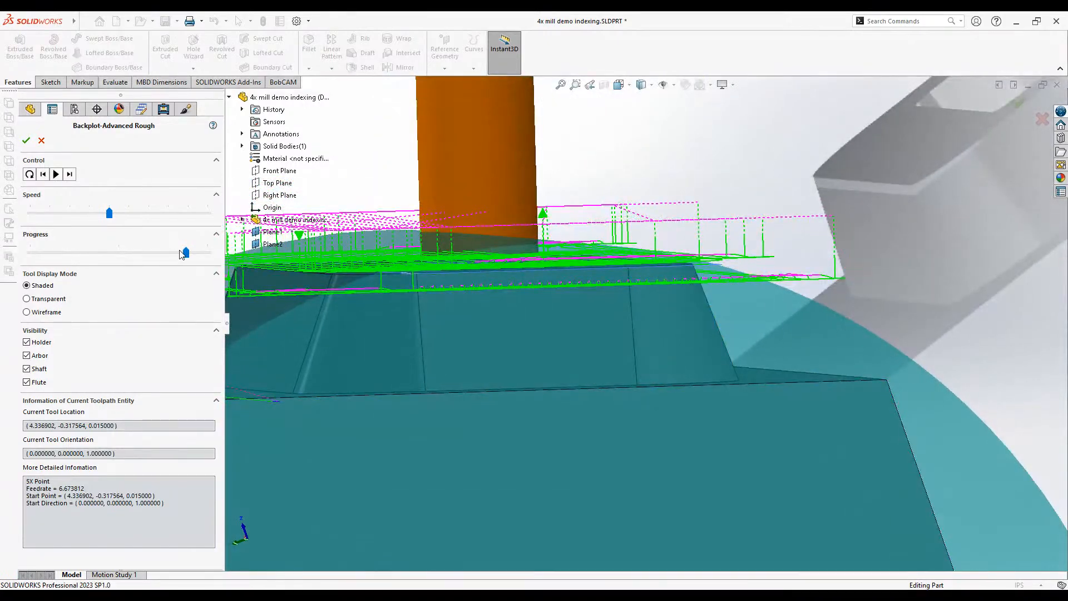
# - Step the backplot back and compare the tool's cutting depth with the flat face around the raised boss, ending the backplot
pyautogui.moveTo(184, 251); pyautogui.dragTo(166, 251)
pyautogui.scroll(-1, 591, 331)
pyautogui.scroll(5, 592, 333)
pyautogui.moveTo(644, 398); pyautogui.dragTo(637, 408, button='middle')
pyautogui.scroll(-7, 506, 298)
pyautogui.moveTo(504, 296)
pyautogui.mouseDown(button='middle')
pyautogui.moveTo(520, 278)
pyautogui.moveTo(508, 280)
pyautogui.mouseUp(button='middle')
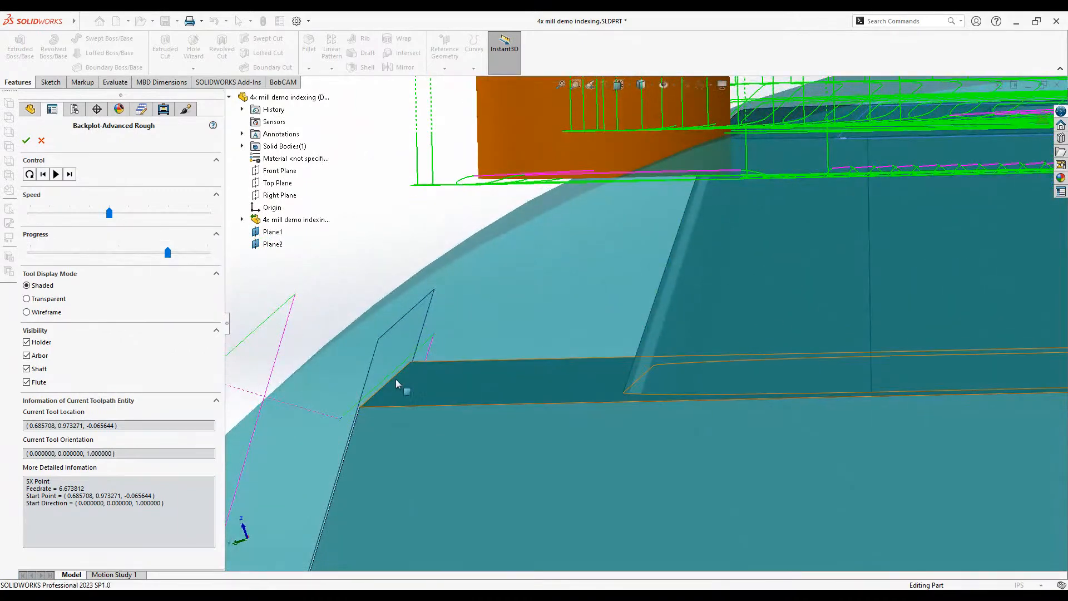
pyautogui.click(419, 385)
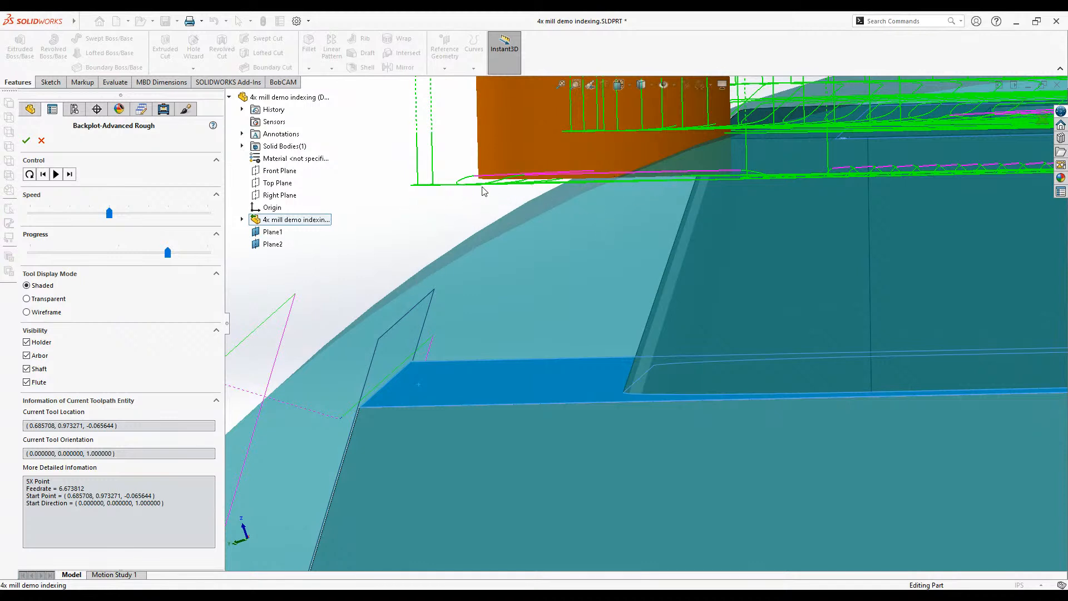
pyautogui.click(41, 140)
# - Remove the boundary from the second index's Feature 3 Axis and compute all of its toolpaths
pyautogui.scroll(-2, 780, 356)
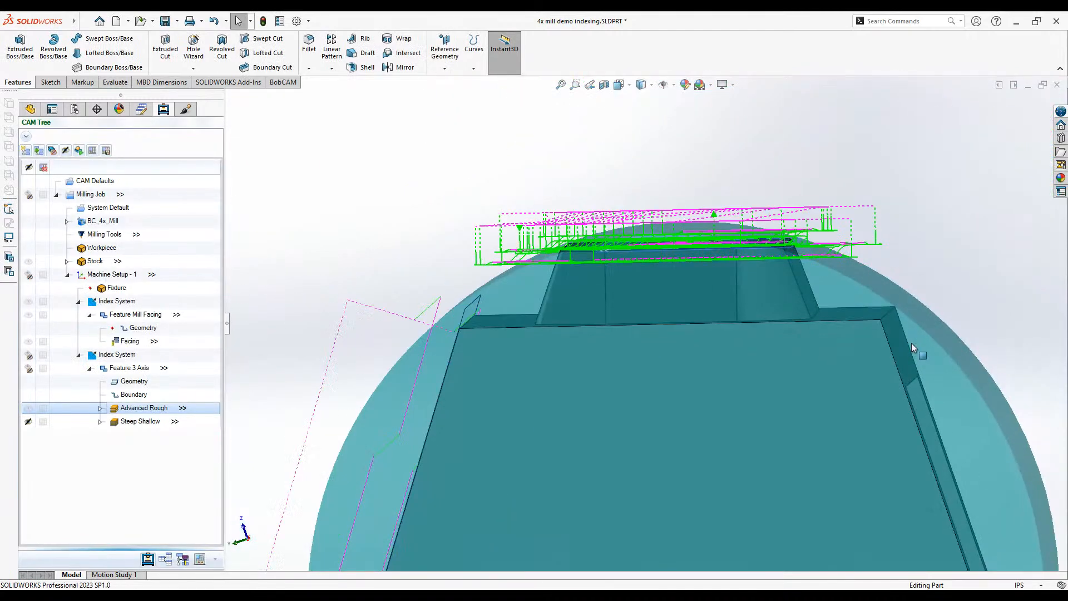
pyautogui.scroll(4, 826, 315)
pyautogui.moveTo(826, 315); pyautogui.dragTo(841, 379, button='middle')
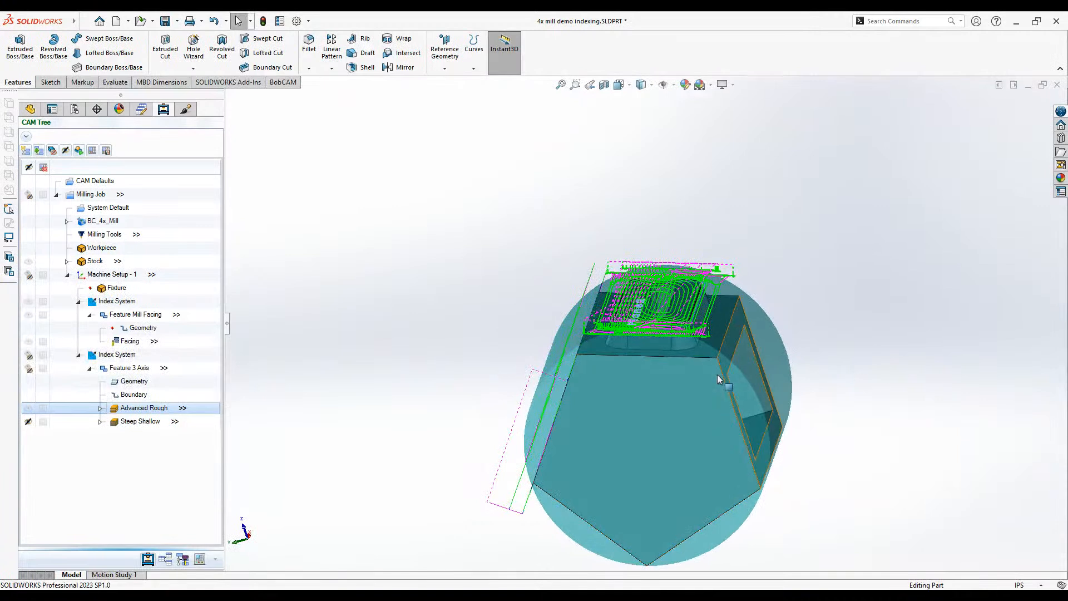
pyautogui.rightClick(165, 395)
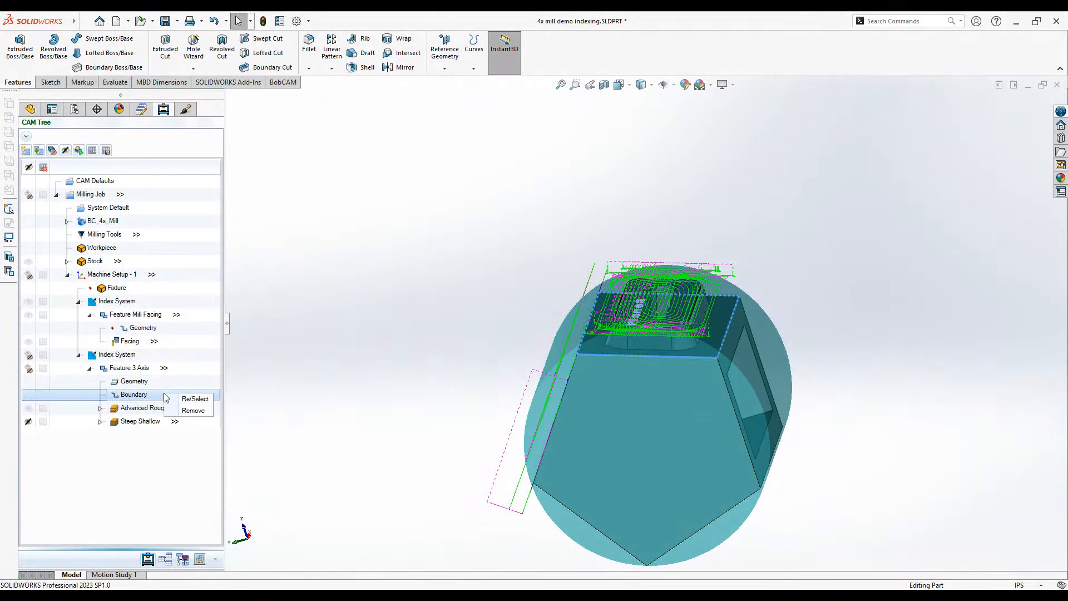
pyautogui.click(185, 412)
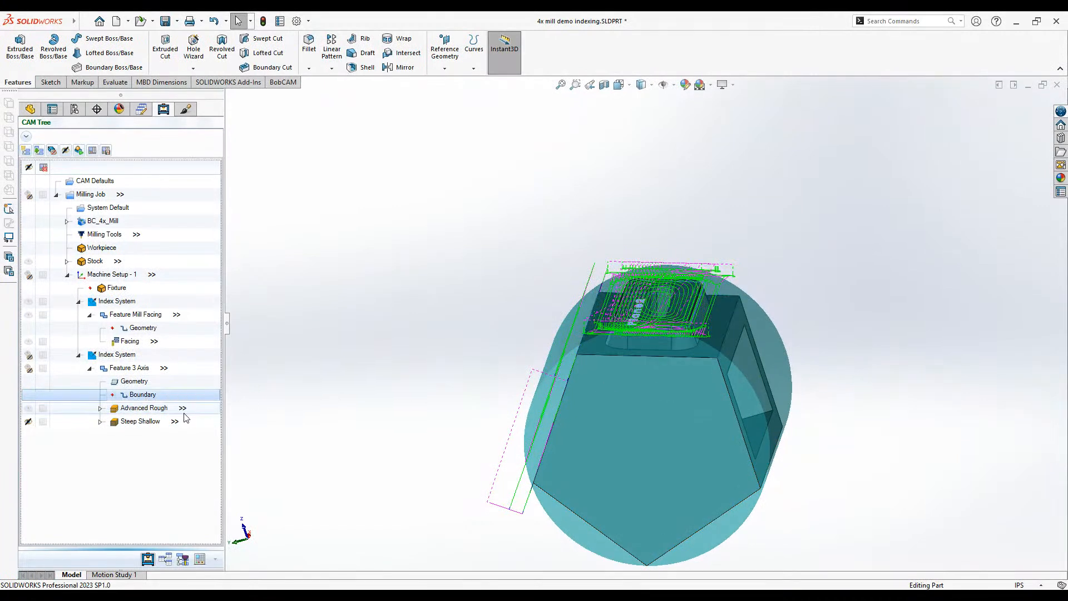
pyautogui.rightClick(177, 370)
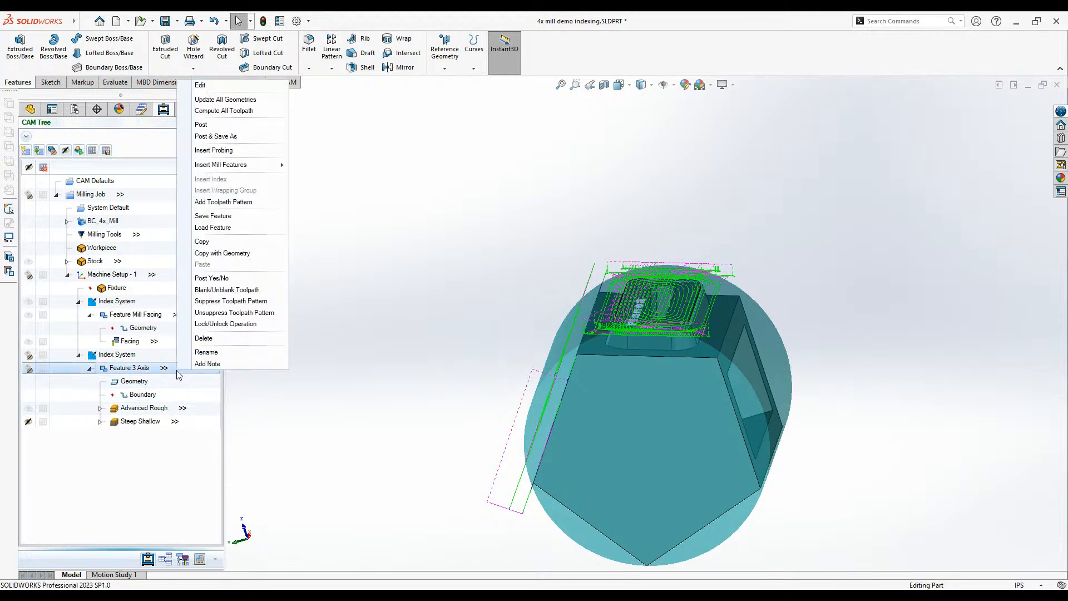
pyautogui.click(207, 110)
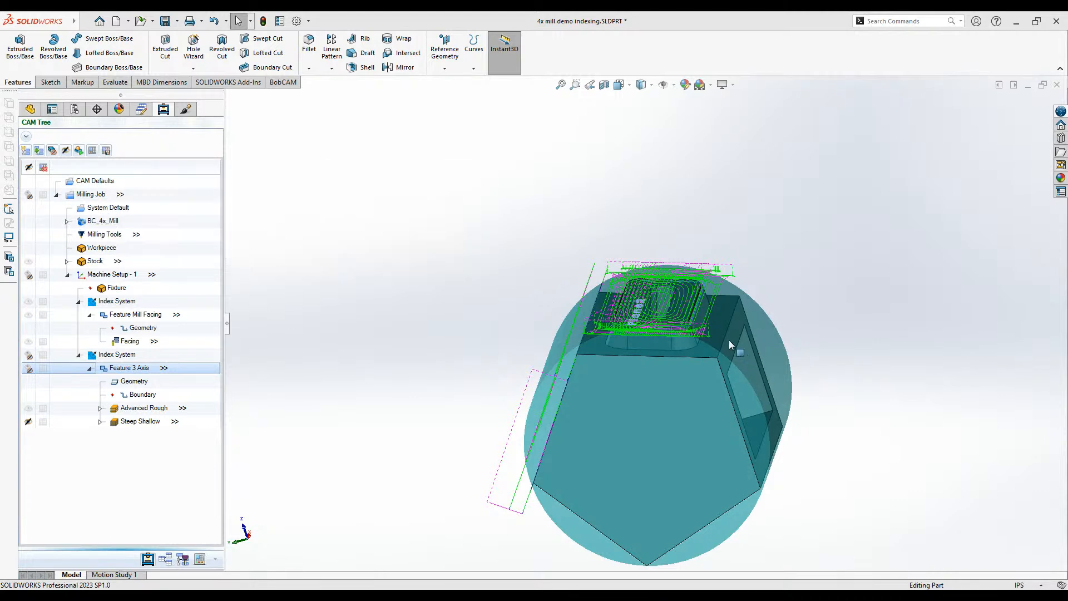
# - Examine how far the recomputed Advanced Rough toolpath extends around and down the sides of the part
pyautogui.scroll(-3, 752, 401)
pyautogui.scroll(6, 640, 362)
pyautogui.moveTo(766, 382); pyautogui.dragTo(744, 430, button='middle')
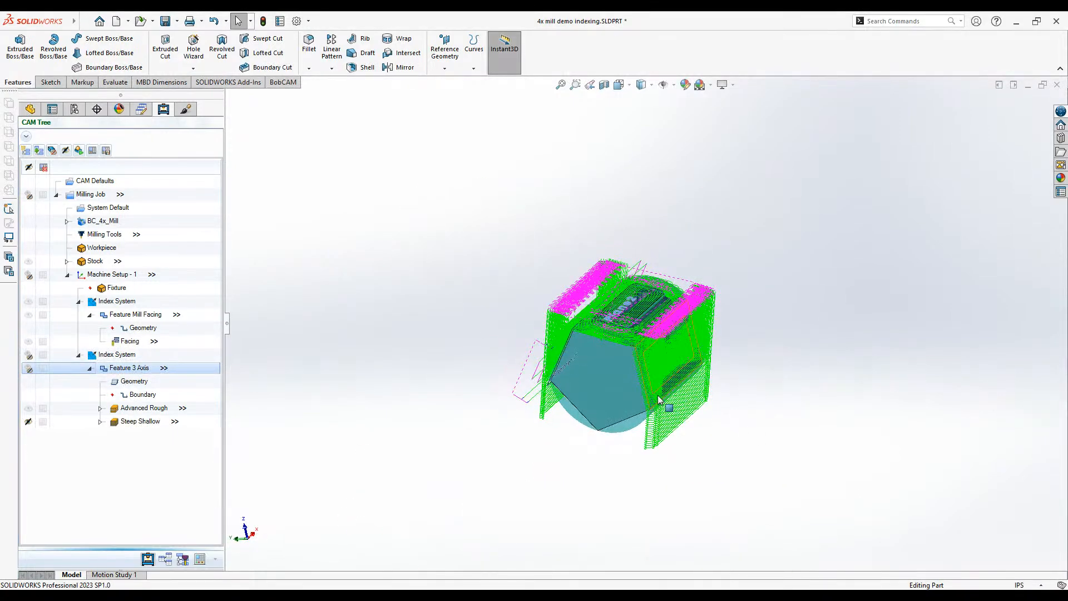
pyautogui.scroll(-5, 630, 361)
pyautogui.scroll(-3, 630, 360)
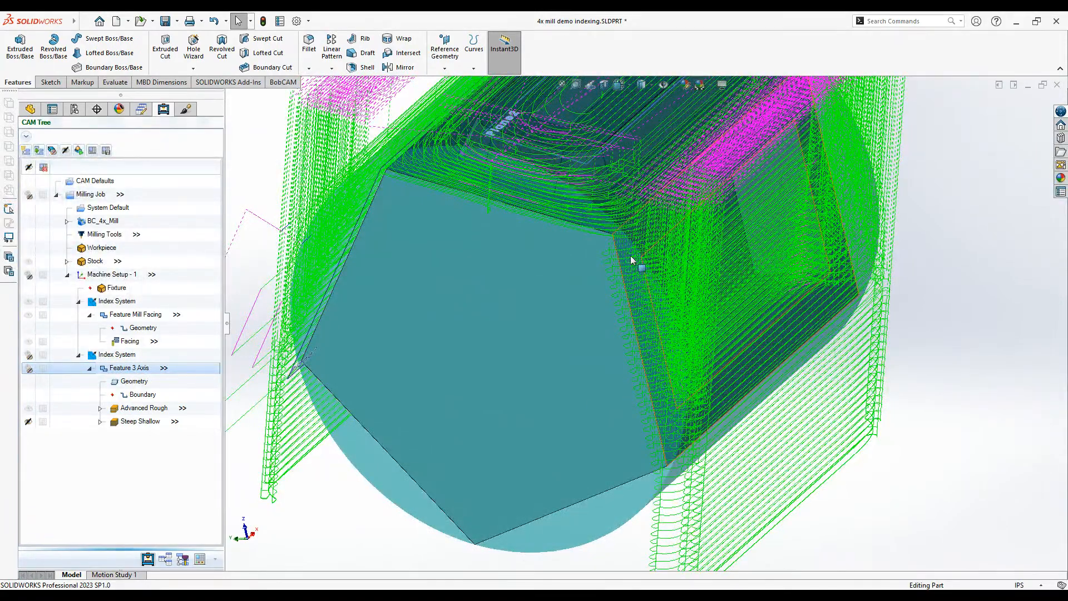
# - Examine the Advanced Rough passes where they run past the upper corner of the end face and down the adjacent side
pyautogui.scroll(5, 638, 258)
pyautogui.scroll(-5, 592, 243)
pyautogui.scroll(-3, 591, 243)
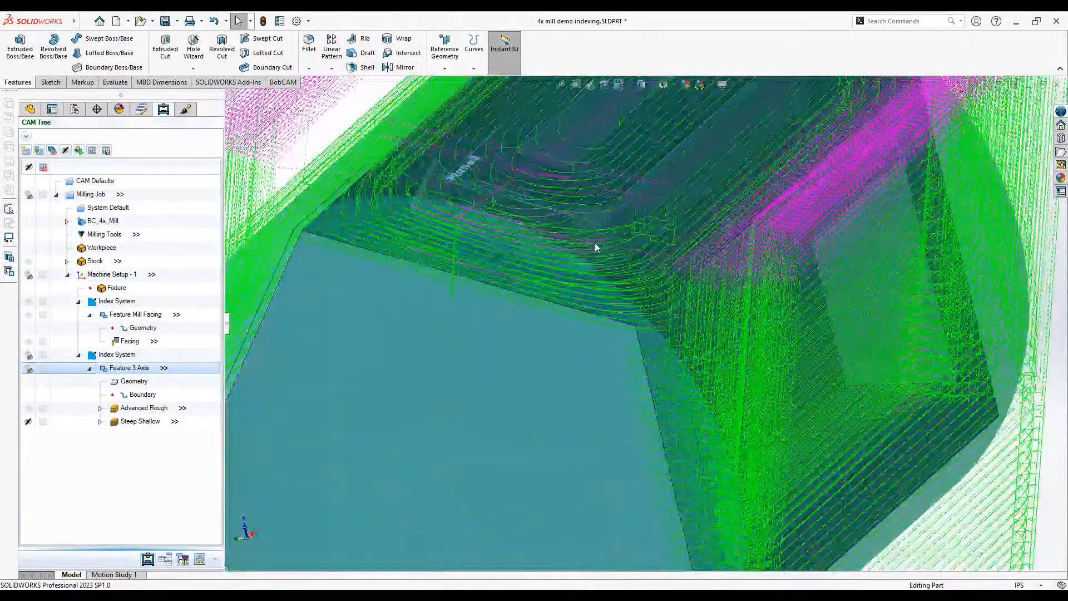
pyautogui.click(142, 395)
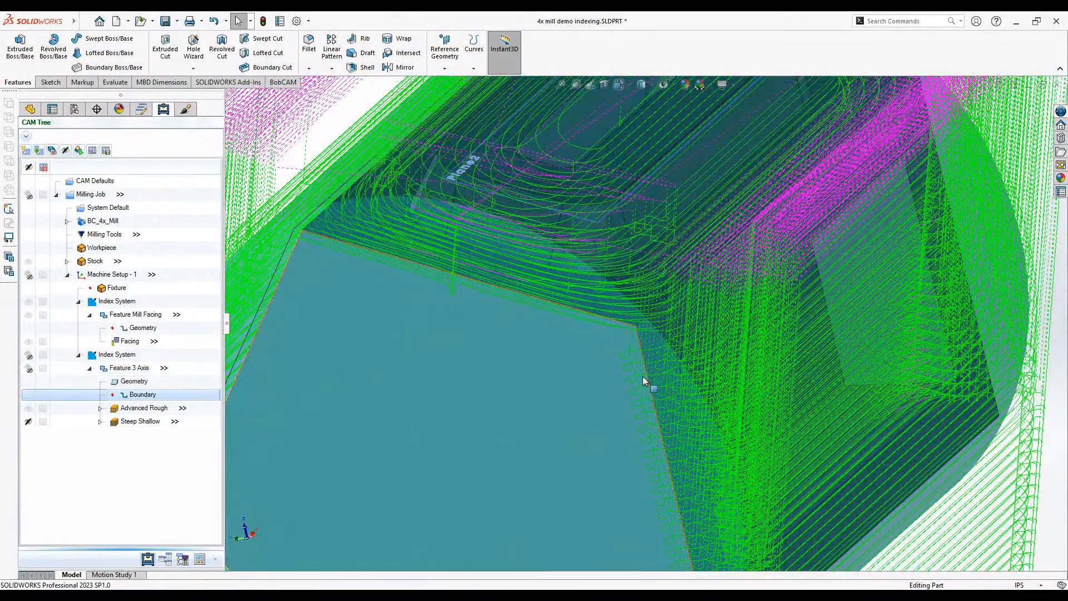
pyautogui.scroll(-3, 638, 385)
pyautogui.scroll(8, 605, 369)
pyautogui.moveTo(604, 369); pyautogui.dragTo(582, 310, button='middle')
pyautogui.scroll(-8, 593, 305)
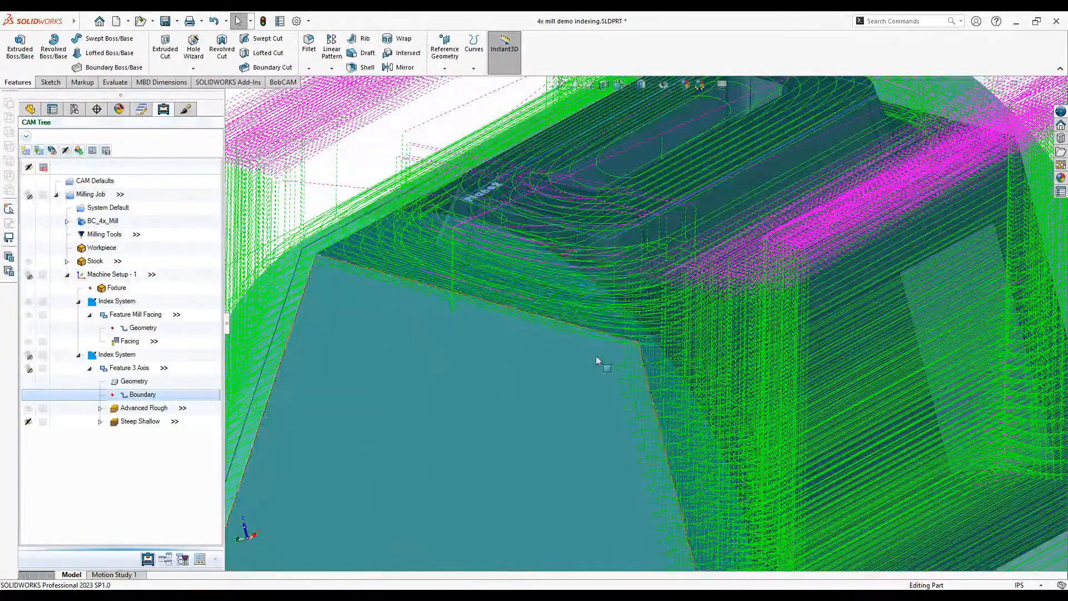
# - Open the second index's Feature 3 Axis for editing and review the Advanced Rough leads, options and depth parameters
pyautogui.rightClick(178, 372)
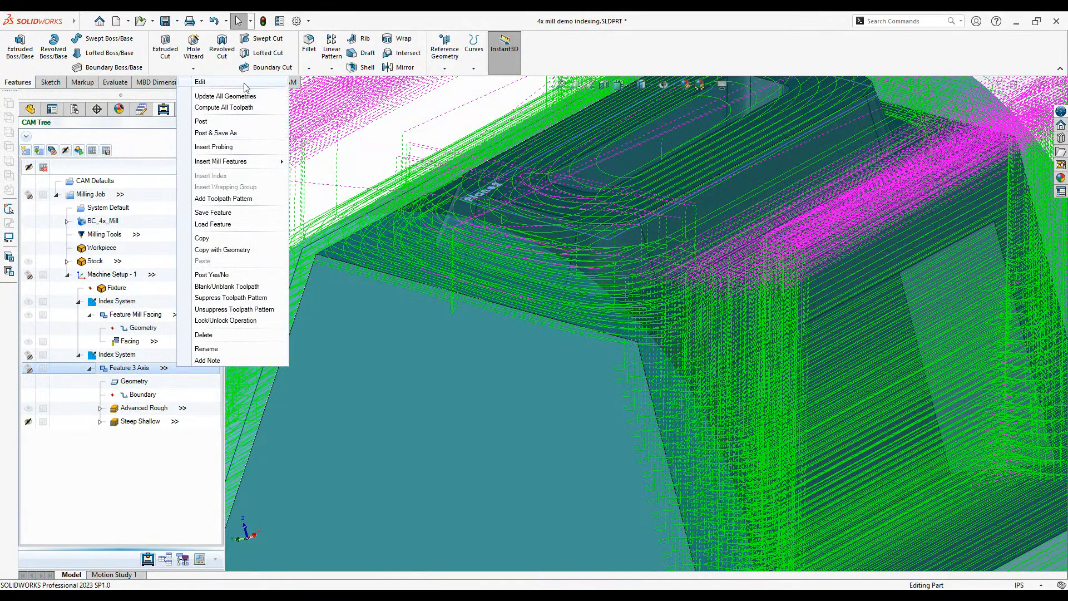
pyautogui.click(201, 82)
pyautogui.click(349, 208)
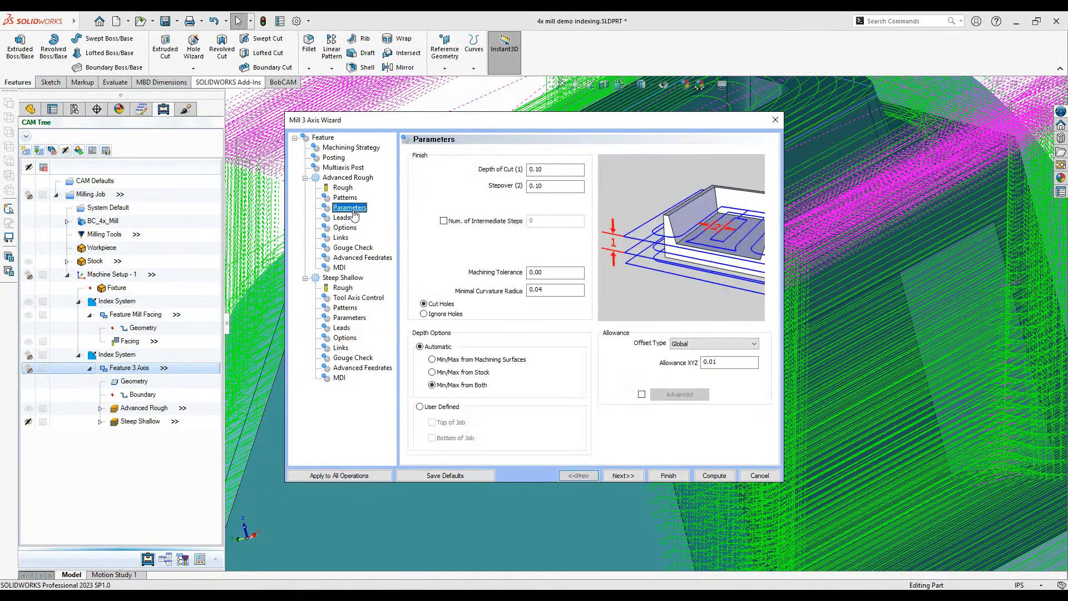
pyautogui.click(348, 219)
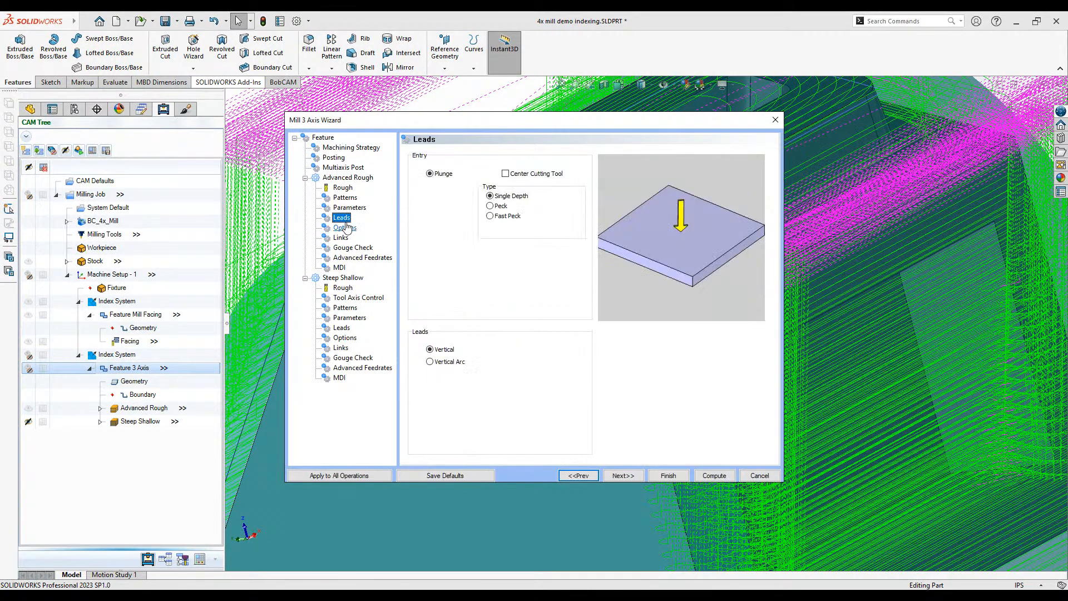
pyautogui.click(347, 228)
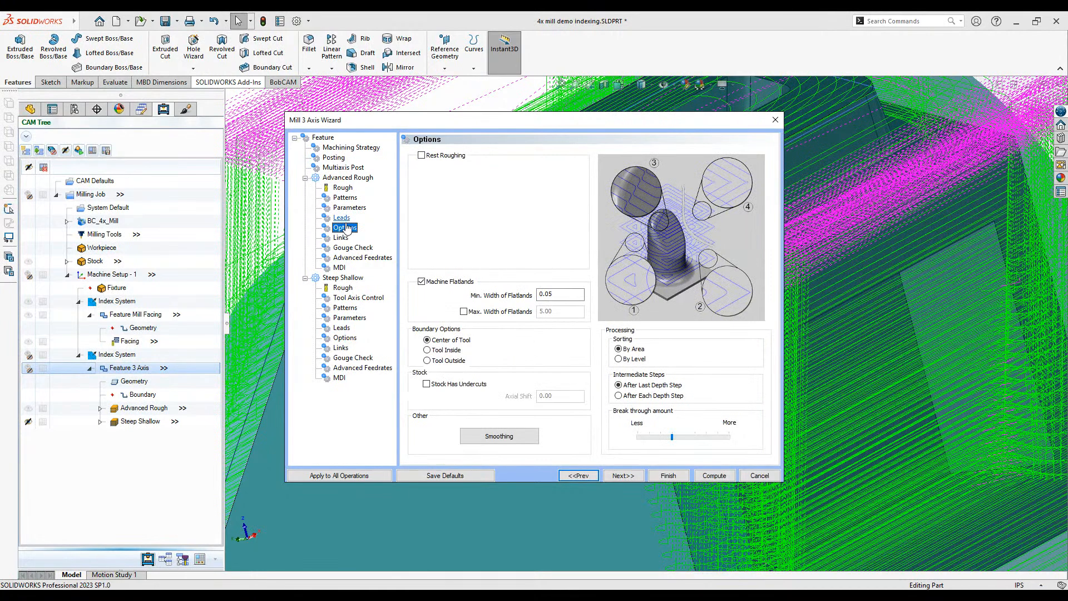
pyautogui.click(346, 211)
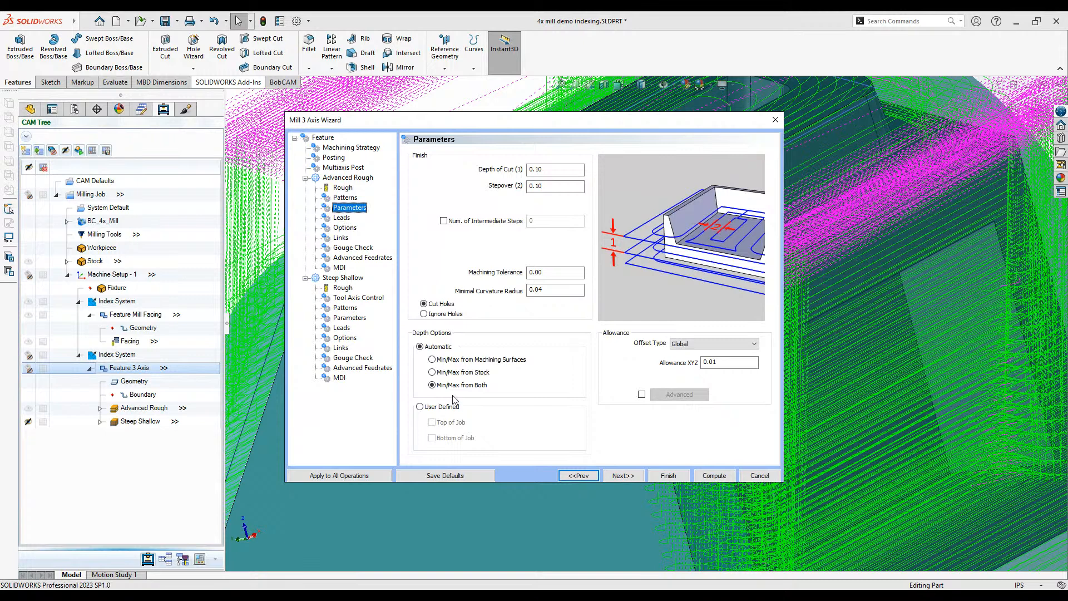
# - Set Advanced Rough to user-defined depth, with the bottom of job at -0.50 picked from the end face's upper edge, and compute the feature
pyautogui.click(432, 408)
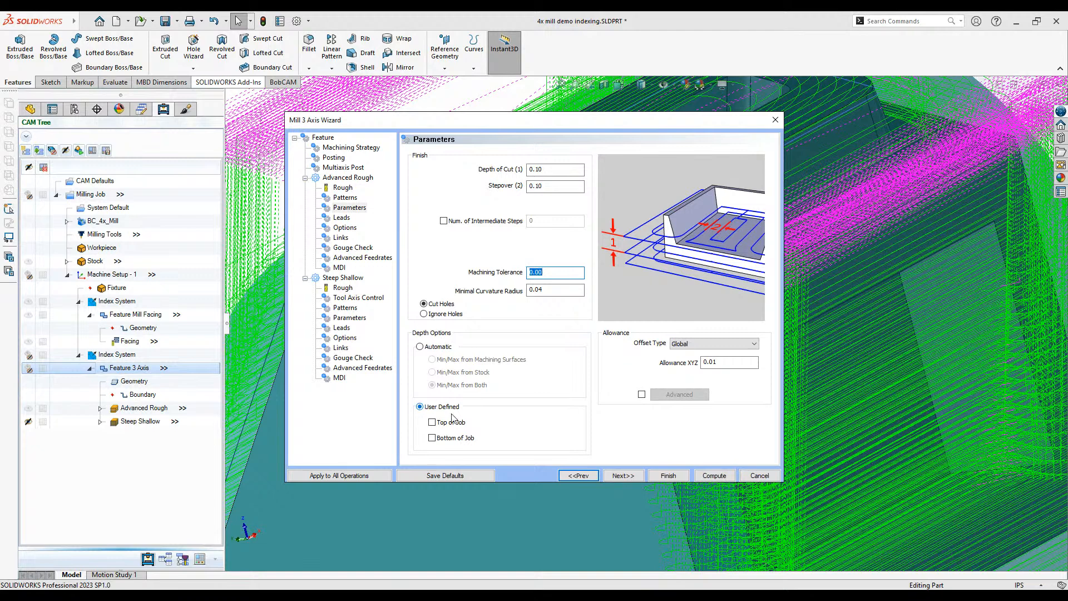
pyautogui.click(432, 422)
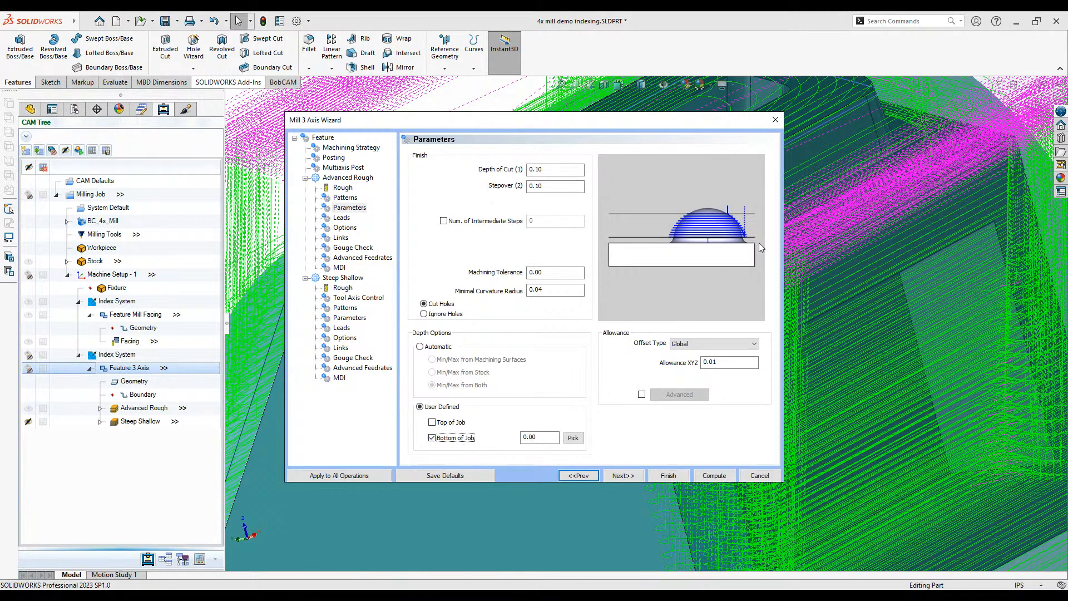
pyautogui.click(573, 438)
pyautogui.click(615, 338)
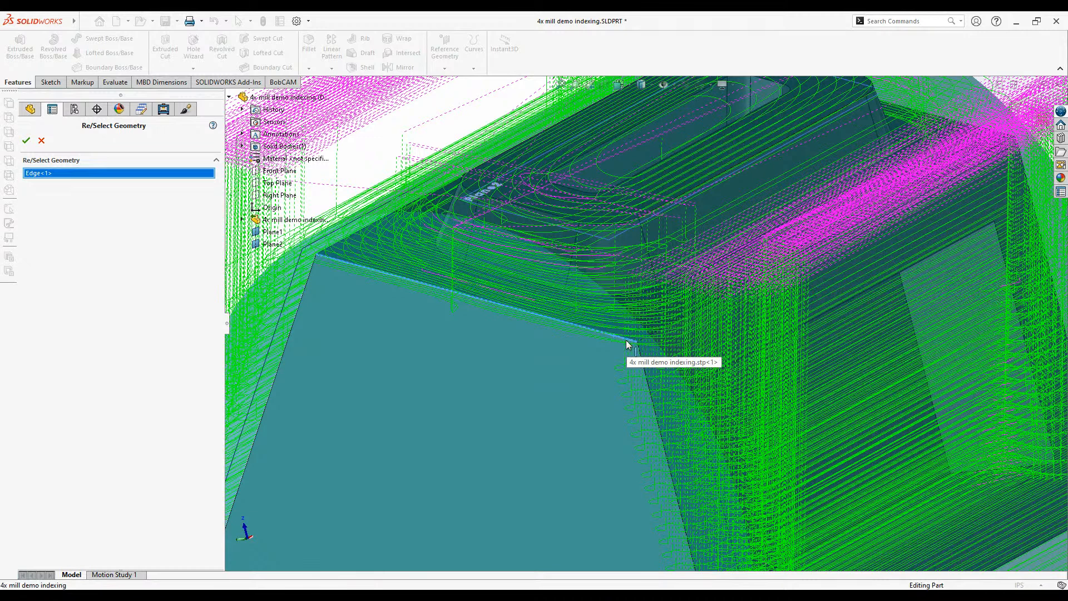
pyautogui.click(36, 142)
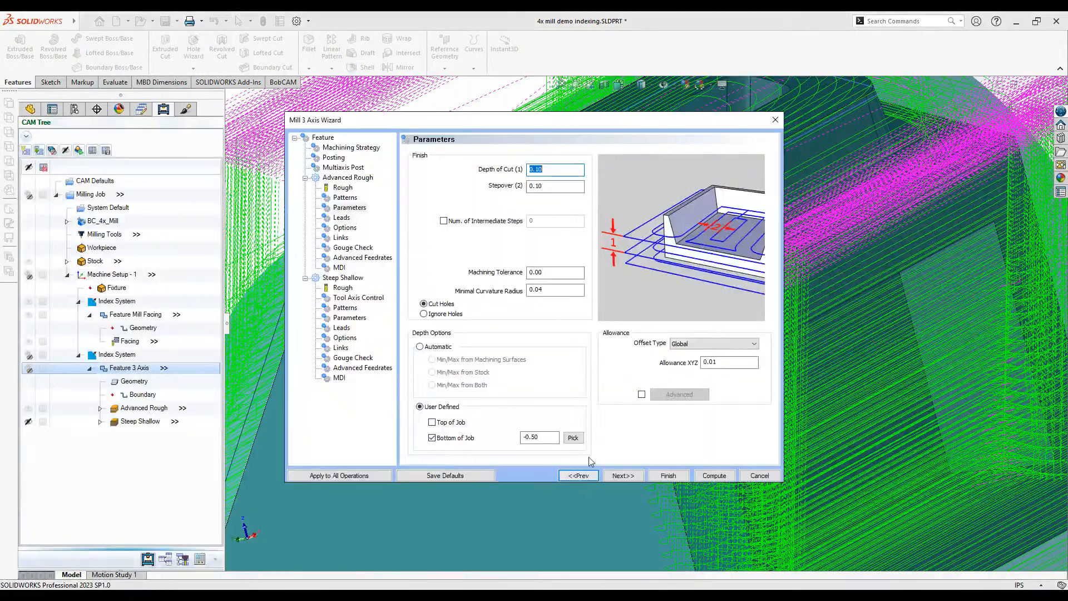
pyautogui.click(544, 438)
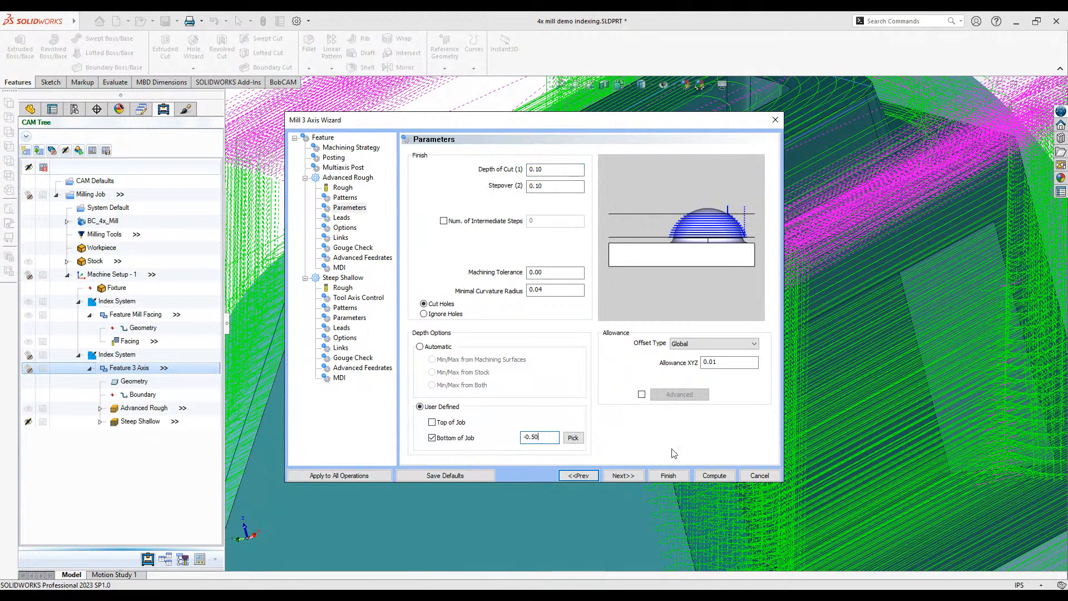
pyautogui.click(710, 475)
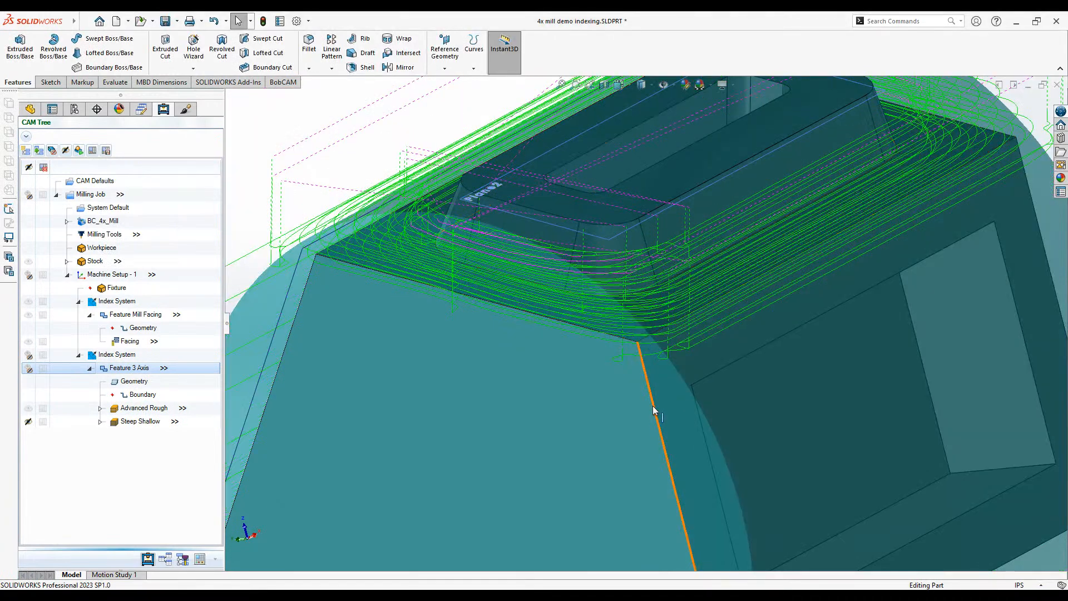
# - Inspect the recomputed roughing passes around the raised boss and start a backplot of Advanced Rough
pyautogui.scroll(4, 641, 384)
pyautogui.moveTo(640, 382); pyautogui.dragTo(674, 350, button='middle')
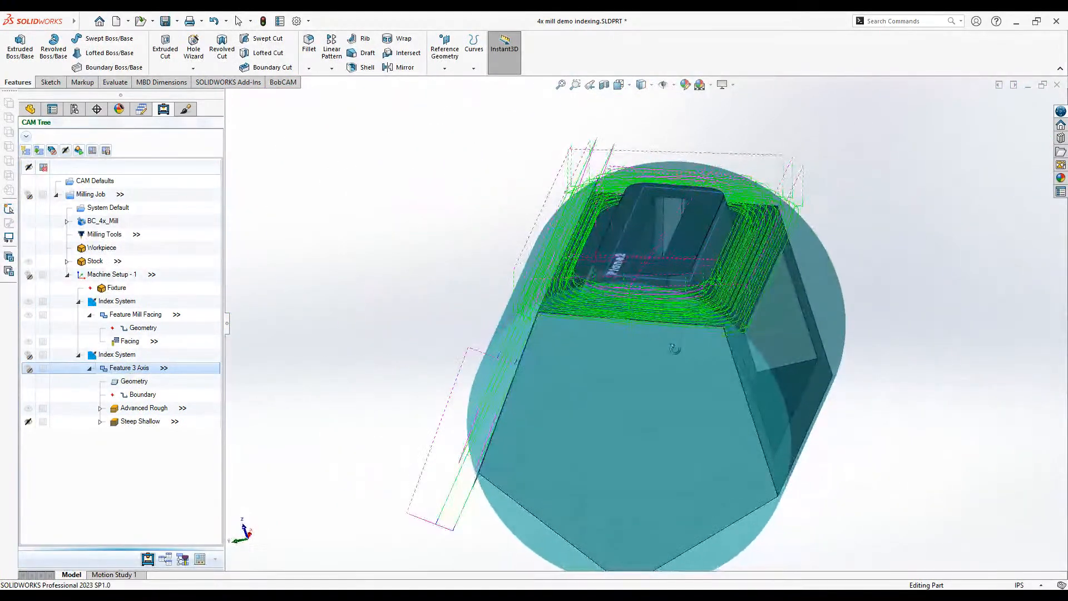
pyautogui.scroll(-2, 654, 236)
pyautogui.scroll(-1, 652, 231)
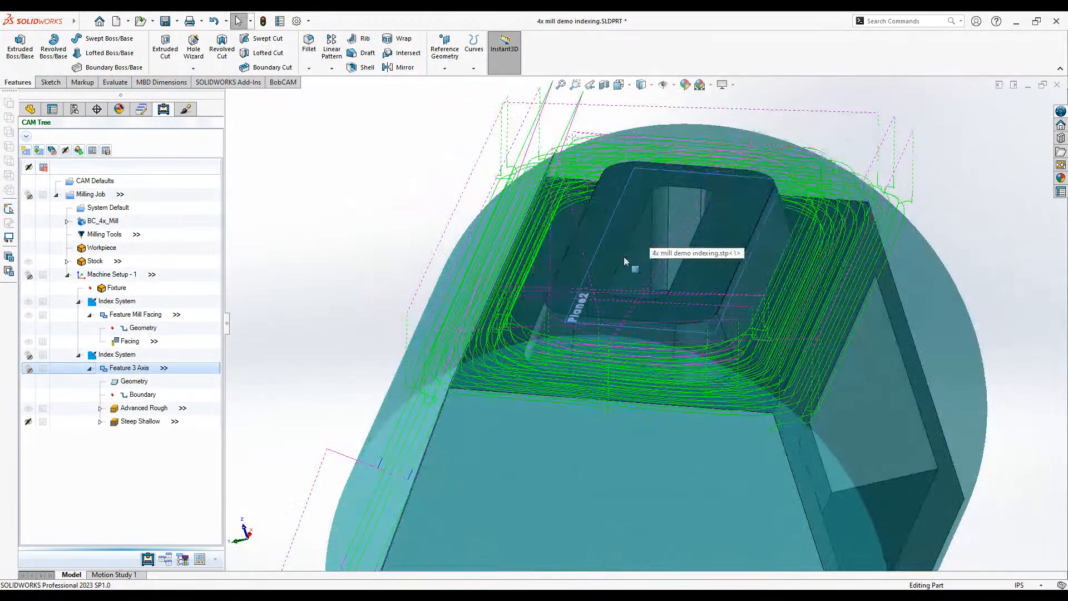
pyautogui.rightClick(125, 413)
pyautogui.click(154, 473)
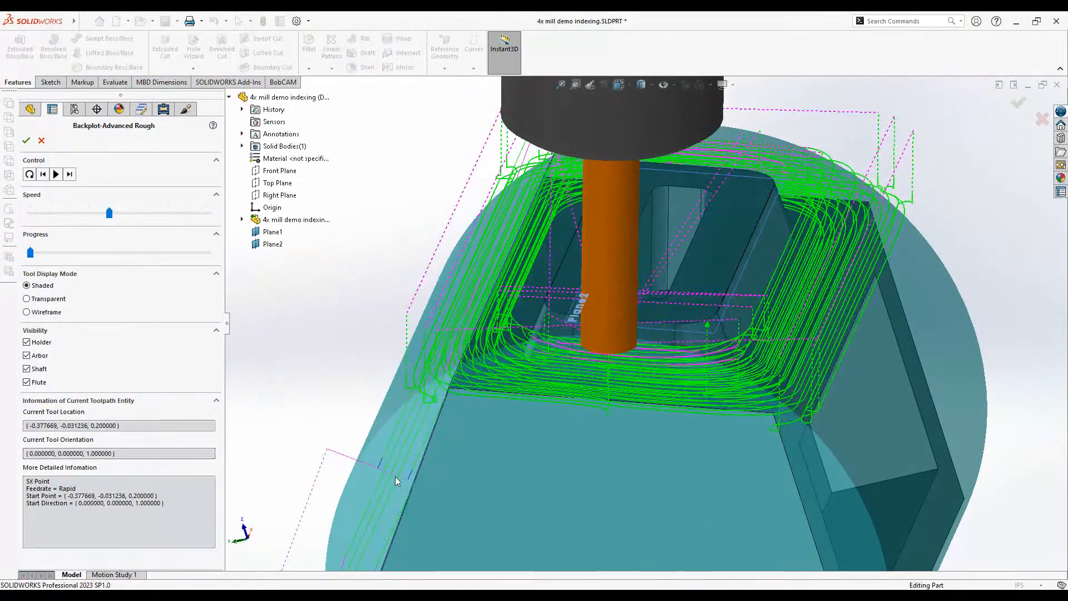
# - View the part from the side, step the Advanced Rough backplot to the first cuts and play it at a higher speed
pyautogui.moveTo(891, 419); pyautogui.dragTo(787, 441, button='middle')
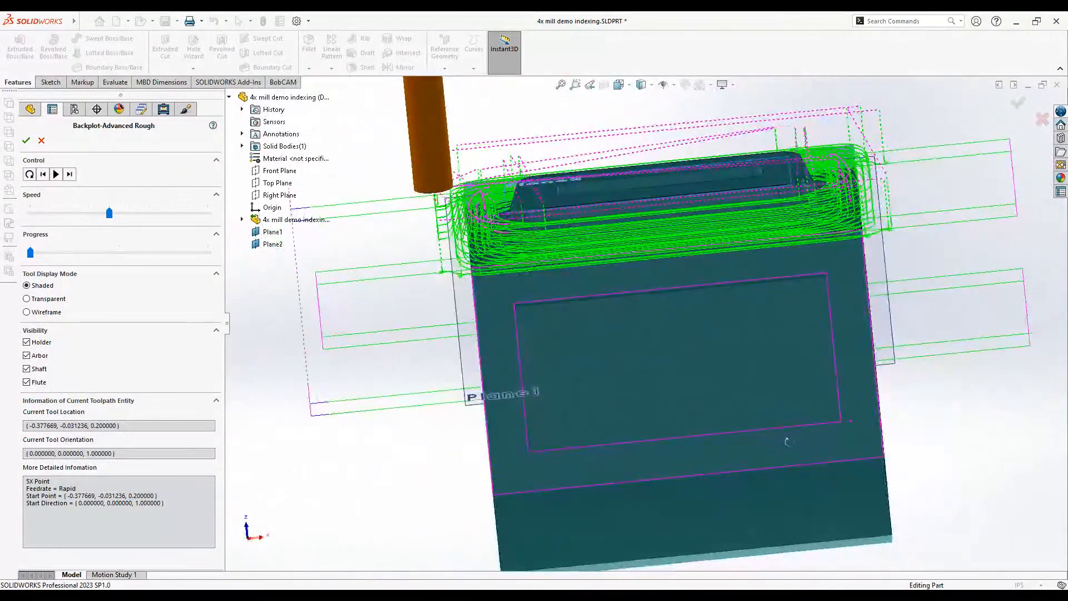
pyautogui.scroll(-3, 634, 203)
pyautogui.scroll(5, 634, 203)
pyautogui.scroll(-5, 333, 228)
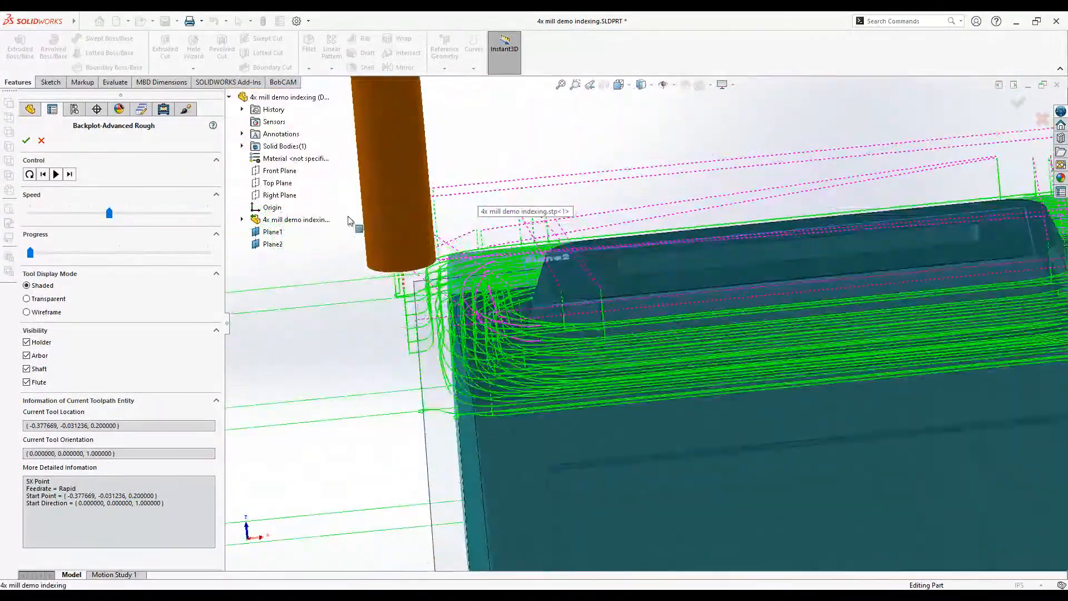
pyautogui.click(229, 97)
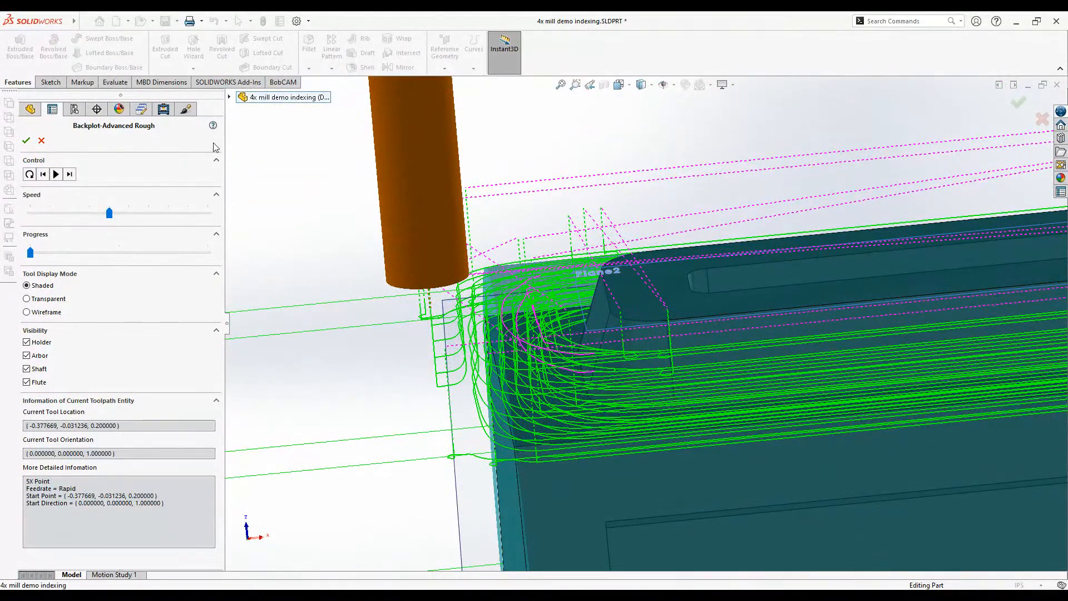
pyautogui.click(70, 175)
pyautogui.click(69, 175)
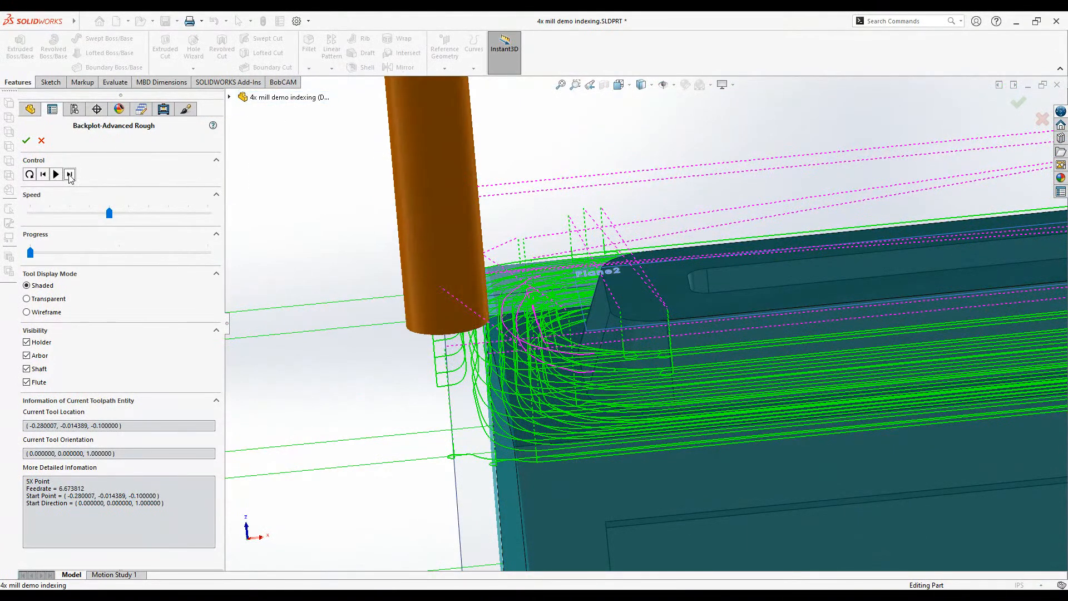
pyautogui.click(57, 174)
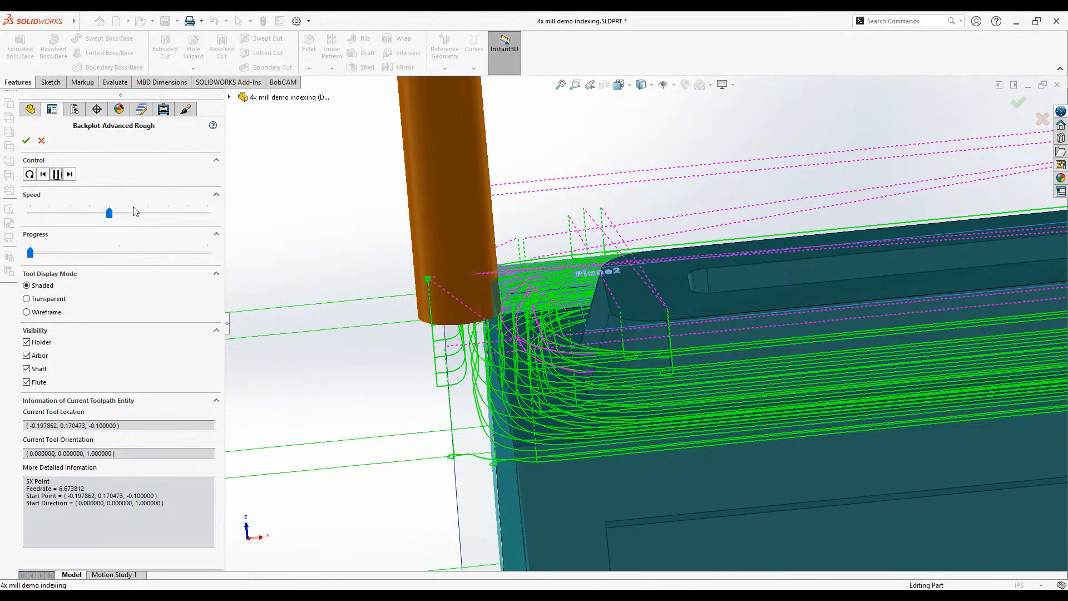
pyautogui.moveTo(109, 213); pyautogui.dragTo(149, 213)
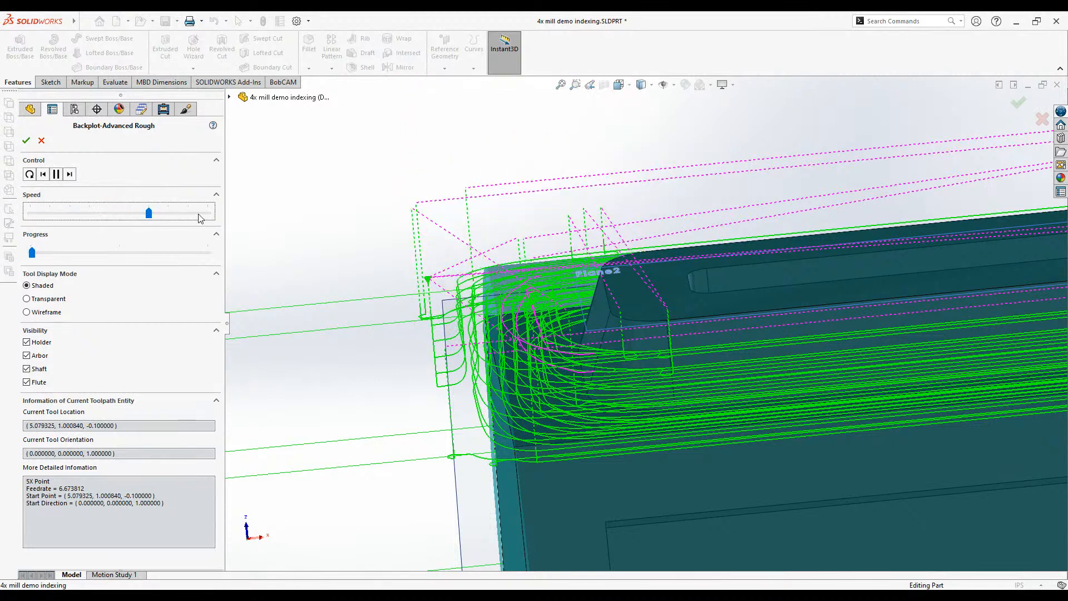
# - Examine the roughing depth levels against the flat around the boss at both ends of the part while the backplot plays
pyautogui.scroll(4, 323, 269)
pyautogui.scroll(-2, 830, 317)
pyautogui.moveTo(722, 327); pyautogui.dragTo(652, 295, button='middle')
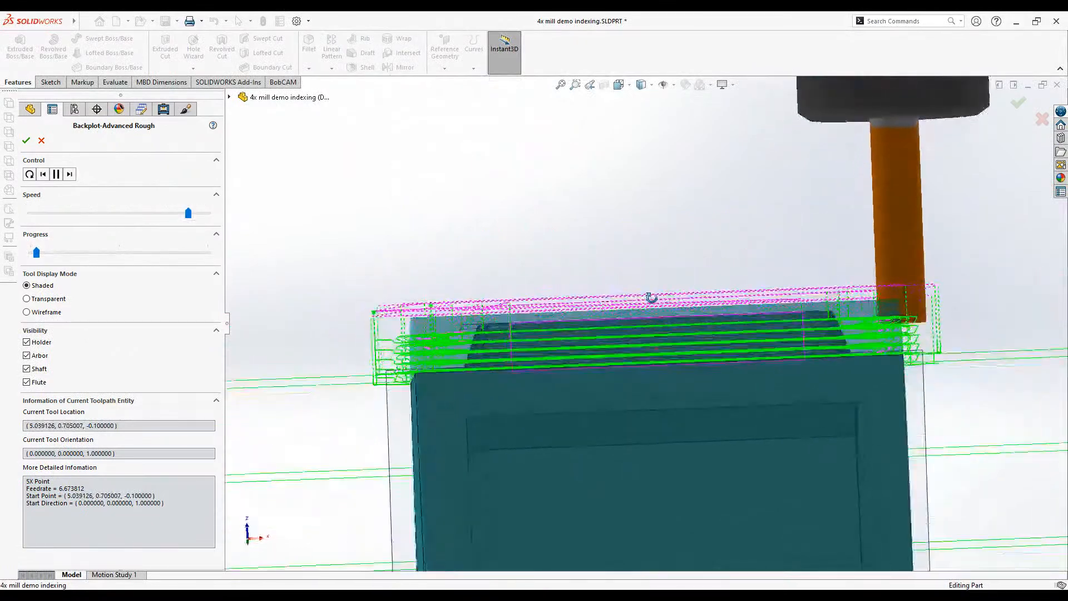
pyautogui.scroll(-3, 409, 373)
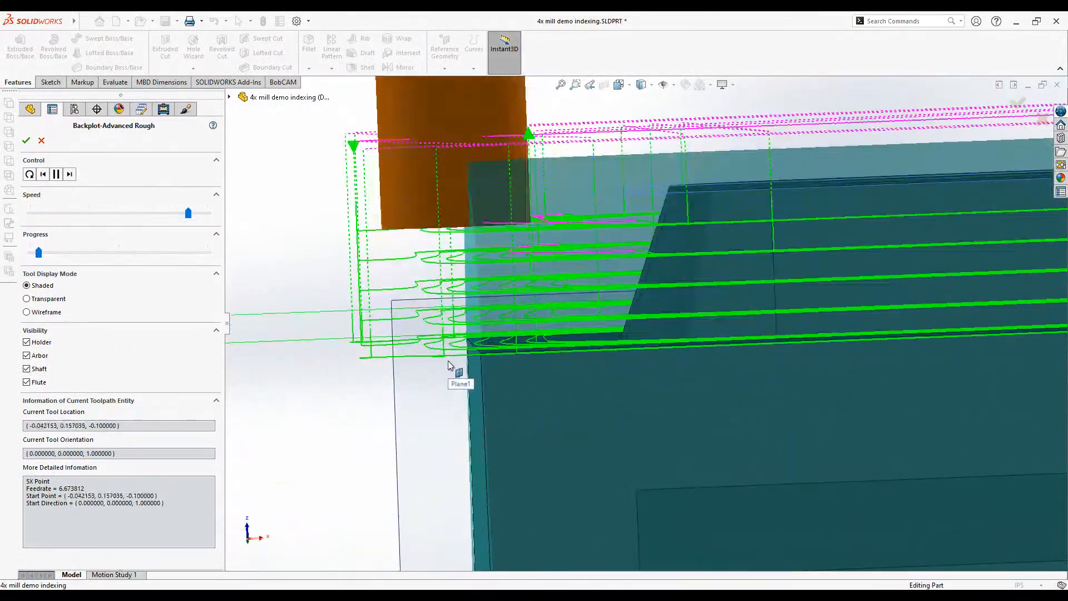
pyautogui.scroll(5, 463, 361)
pyautogui.scroll(-5, 723, 330)
pyautogui.moveTo(760, 320); pyautogui.dragTo(788, 351, button='middle')
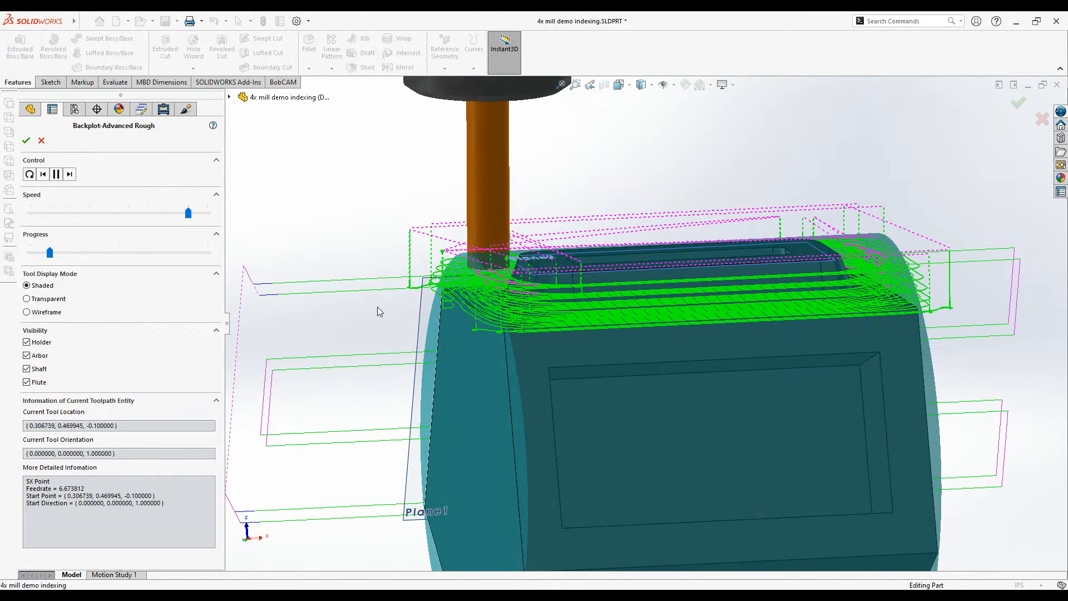
pyautogui.scroll(-8, 504, 335)
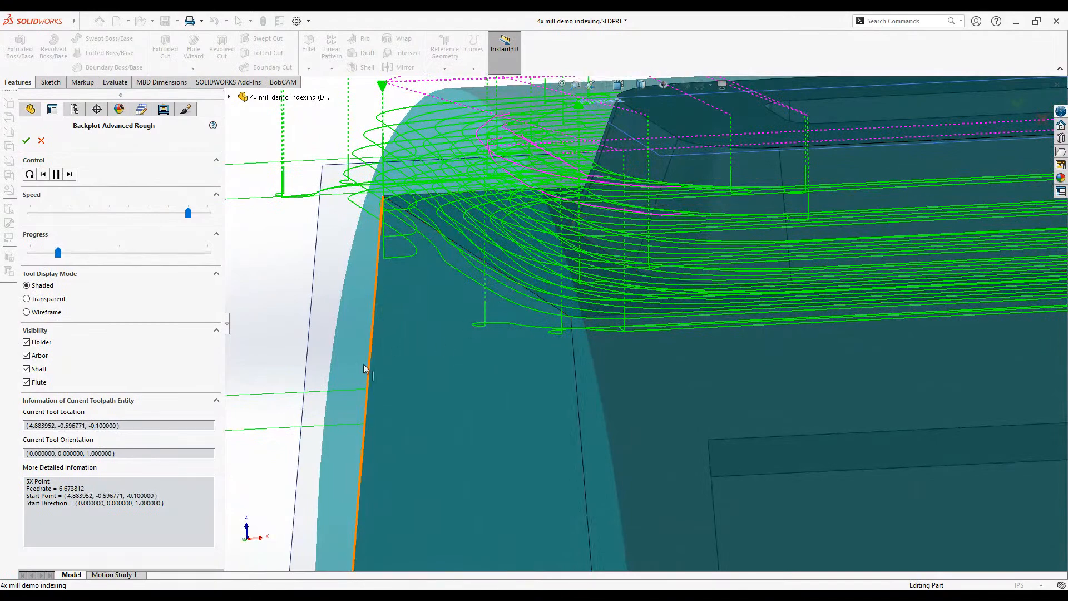
pyautogui.scroll(10, 408, 358)
pyautogui.moveTo(904, 324); pyautogui.dragTo(892, 332, button='middle')
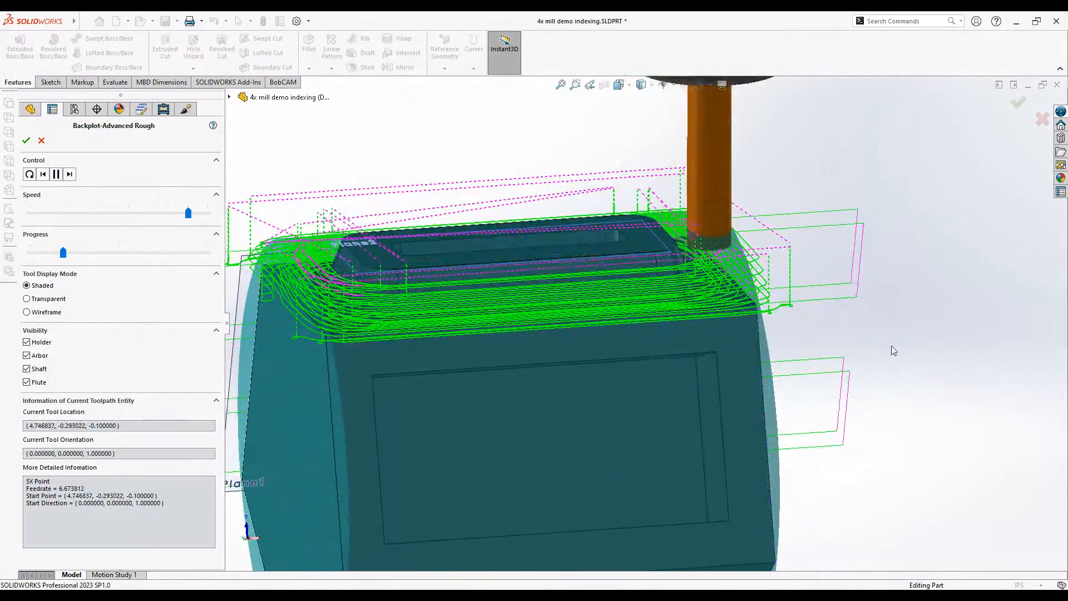
# - Run the backplot at maximum speed, check the lowest pass against the upper corner of the end face, and end the backplot
pyautogui.click(204, 214)
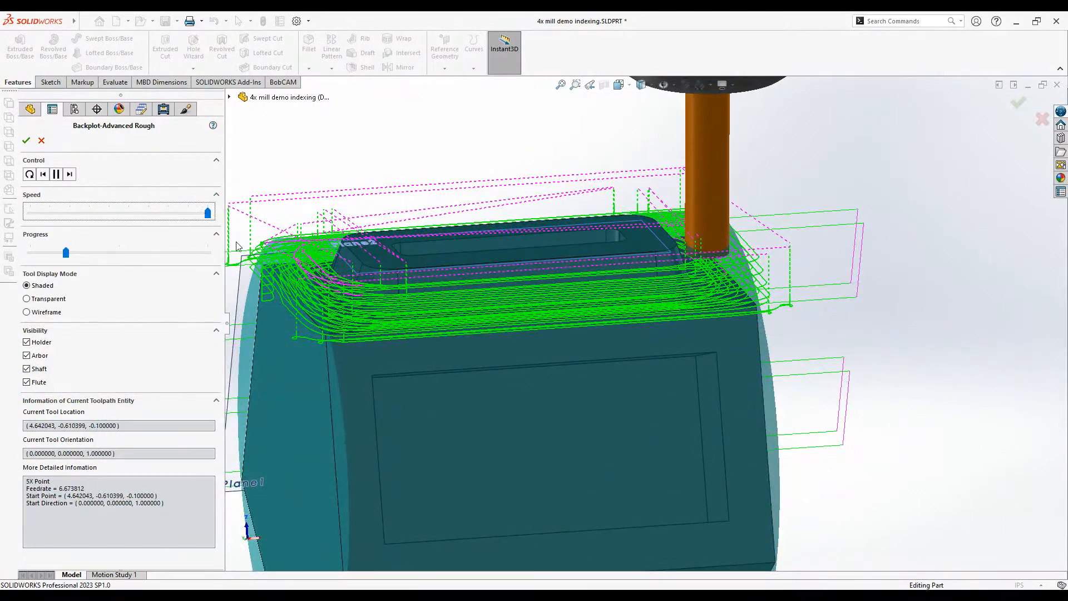
pyautogui.scroll(2, 794, 437)
pyautogui.moveTo(778, 413); pyautogui.dragTo(757, 370, button='middle')
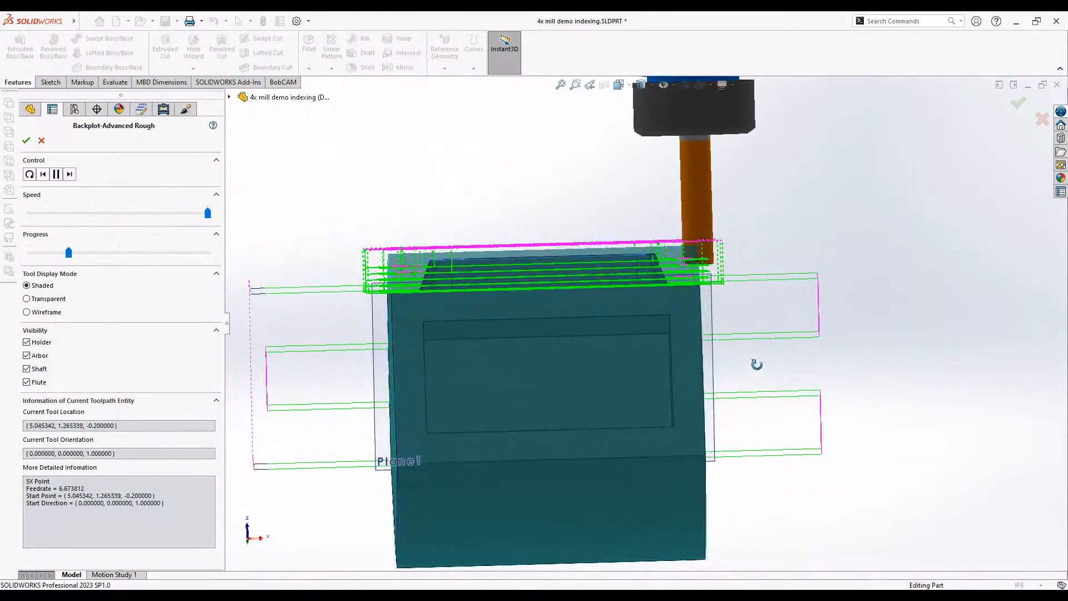
pyautogui.scroll(-5, 472, 273)
pyautogui.scroll(-1, 471, 273)
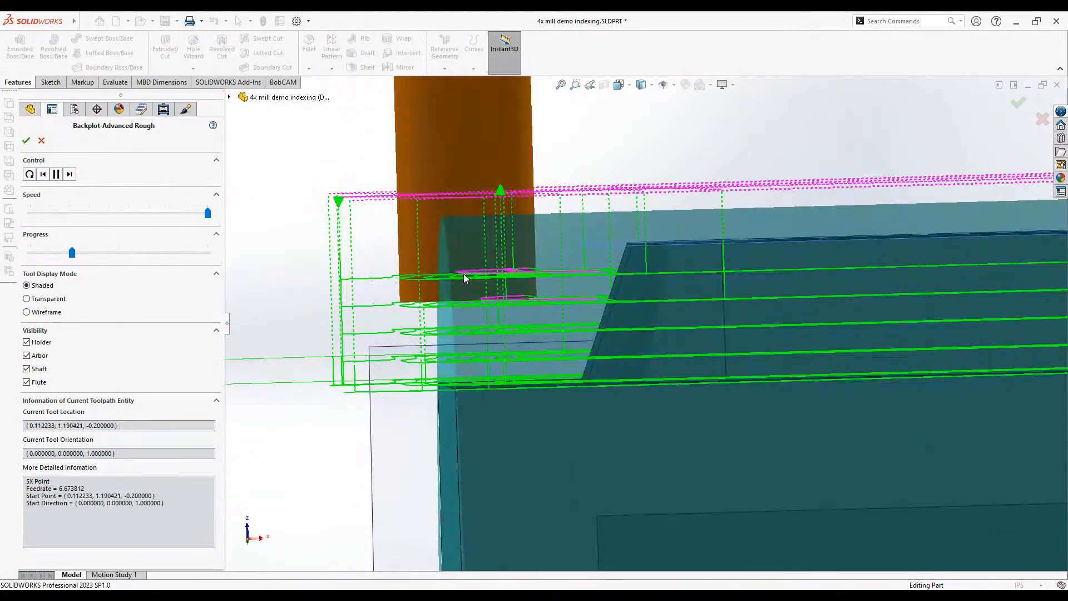
pyautogui.moveTo(455, 369); pyautogui.dragTo(504, 382, button='middle')
pyautogui.moveTo(638, 381); pyautogui.dragTo(689, 383, button='middle')
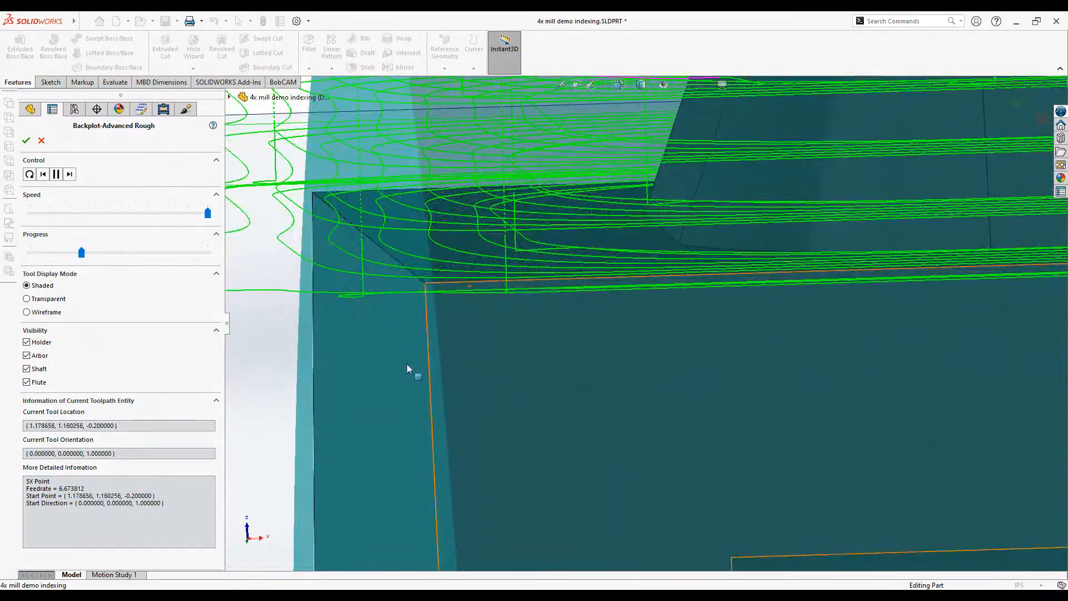
pyautogui.scroll(12, 370, 369)
pyautogui.scroll(-2, 957, 289)
pyautogui.moveTo(957, 285); pyautogui.dragTo(971, 318, button='middle')
pyautogui.click(41, 140)
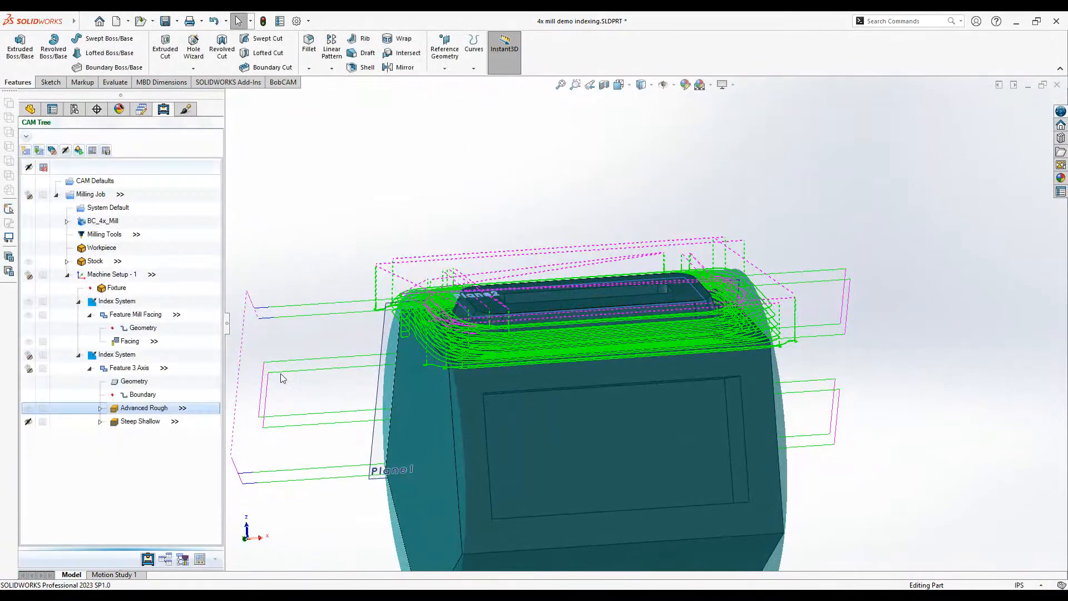
# - Display the Steep Shallow toolpath and examine how far it extends over the part's sides
pyautogui.click(141, 422)
pyautogui.moveTo(538, 418); pyautogui.dragTo(586, 436, button='middle')
pyautogui.press('Escape')
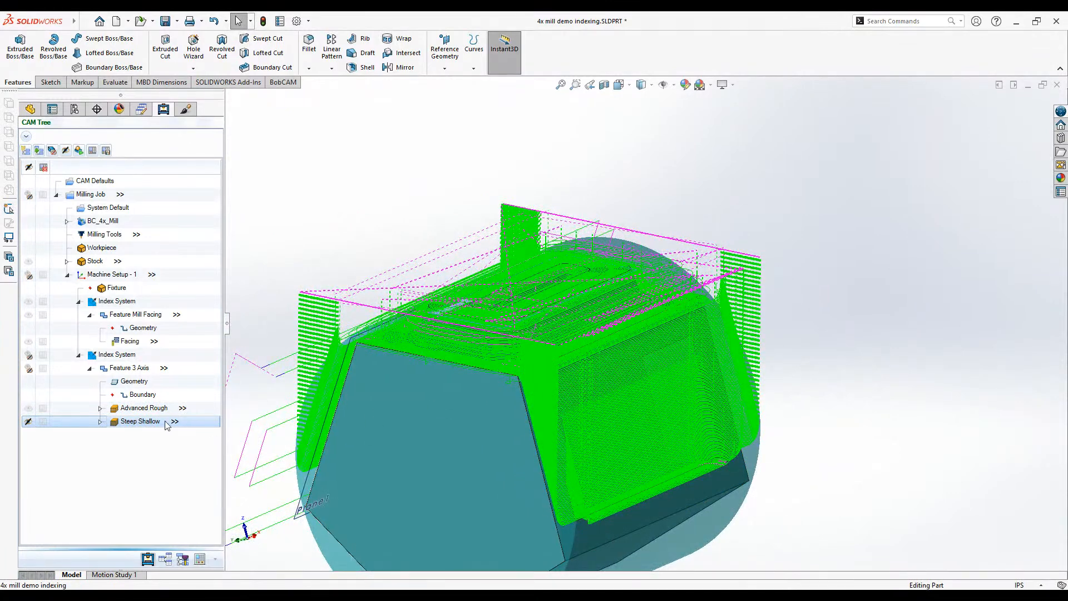
# - Enable Bottom of Job for the Steep Shallow operation, pick its -0.50 depth on the part's edge, and recompute the toolpath
pyautogui.rightClick(141, 369)
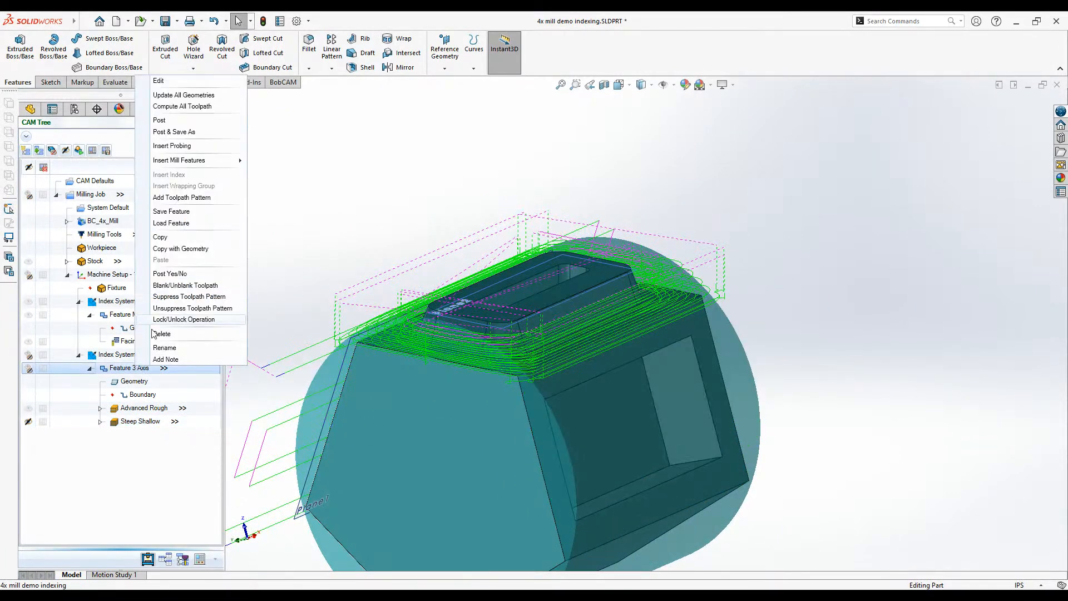
pyautogui.click(177, 81)
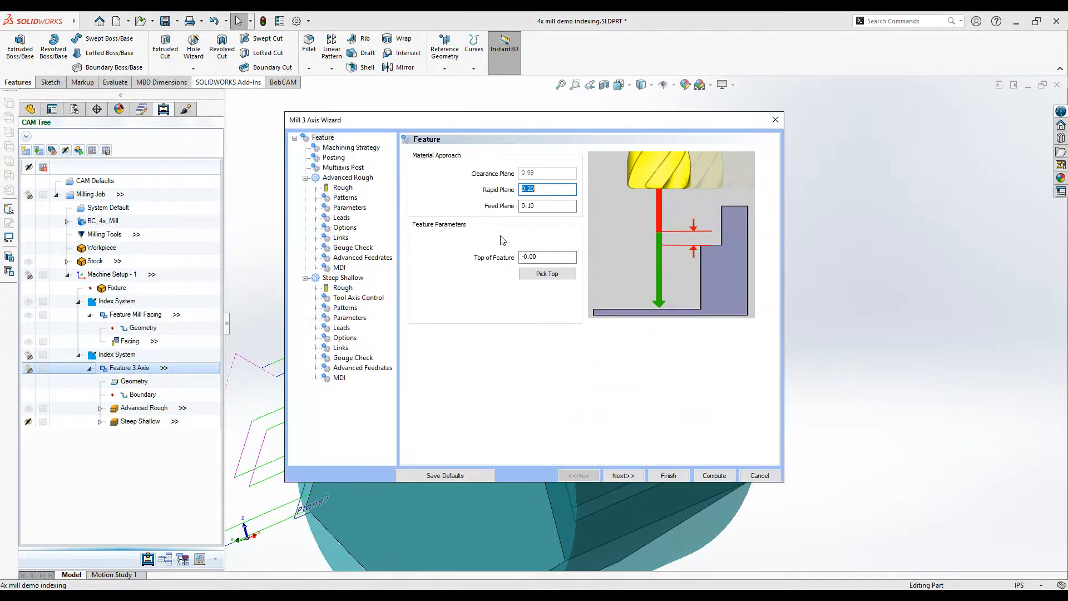
pyautogui.click(345, 308)
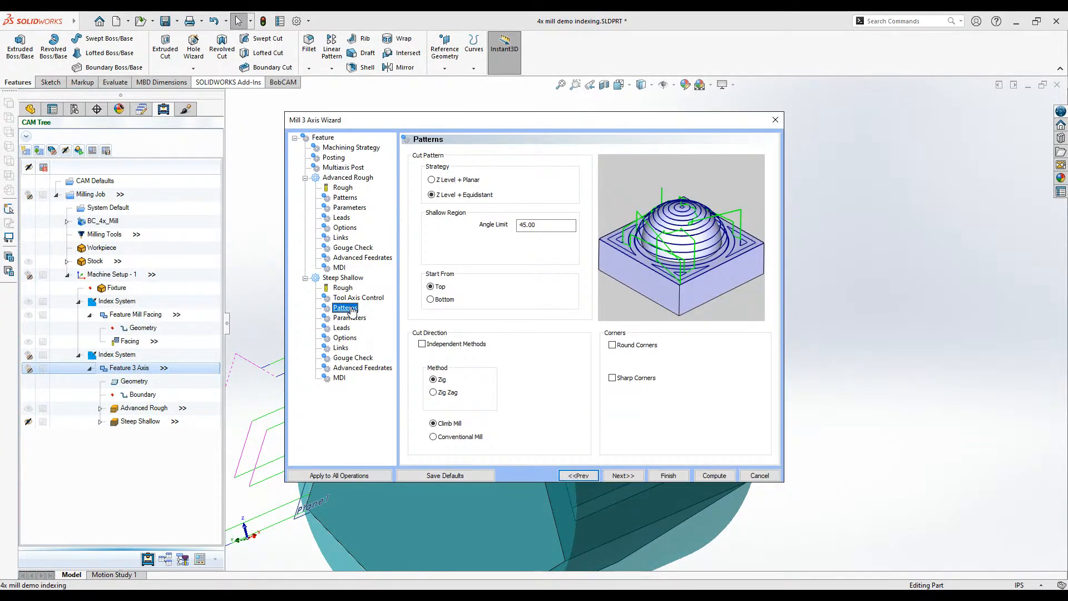
pyautogui.click(350, 319)
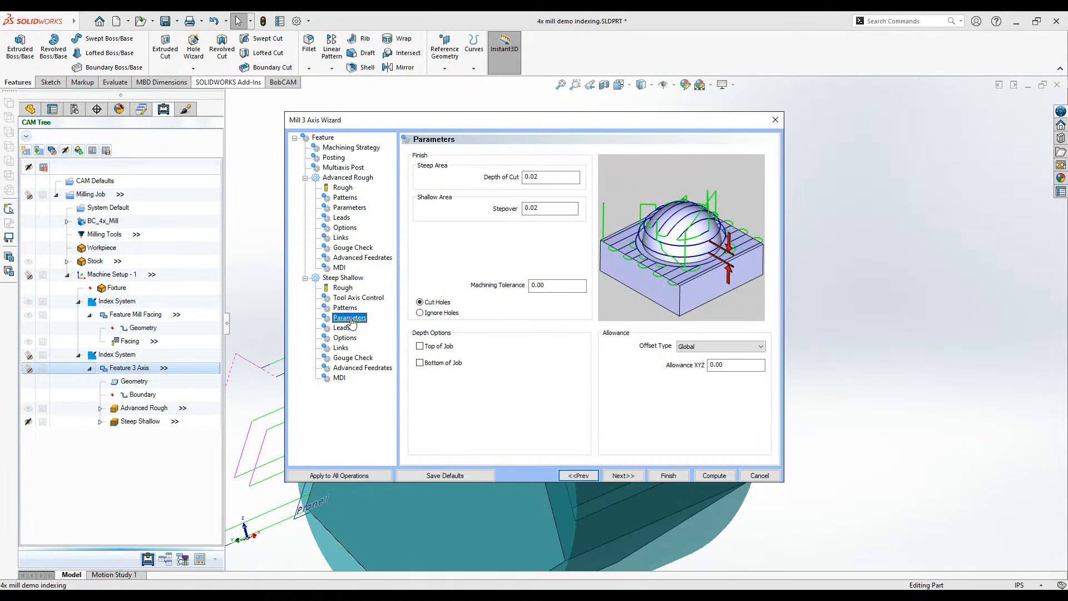
pyautogui.click(431, 363)
pyautogui.click(581, 362)
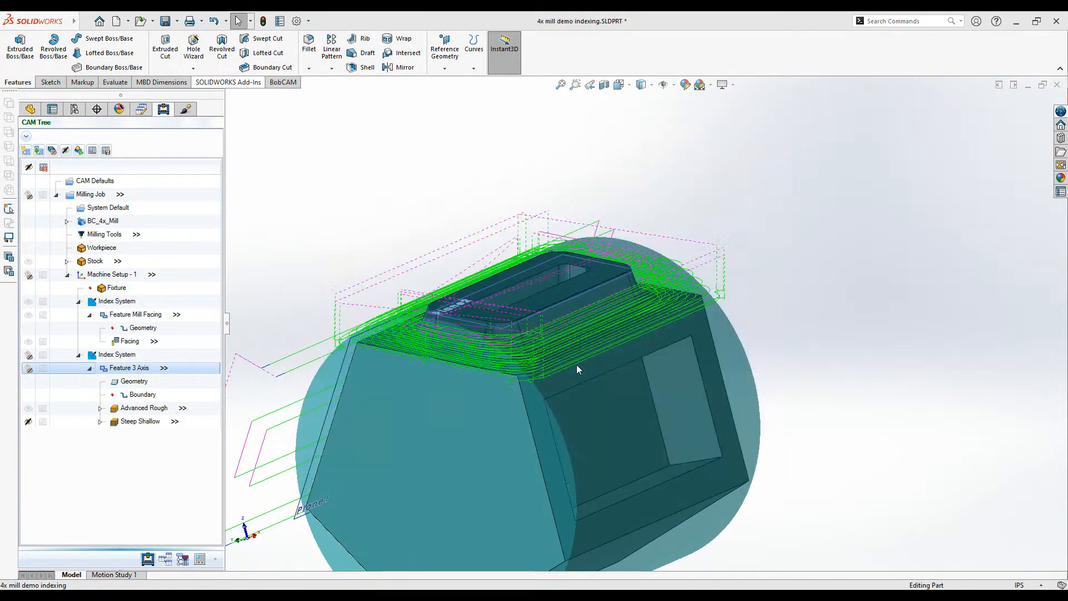
pyautogui.click(578, 367)
pyautogui.click(26, 140)
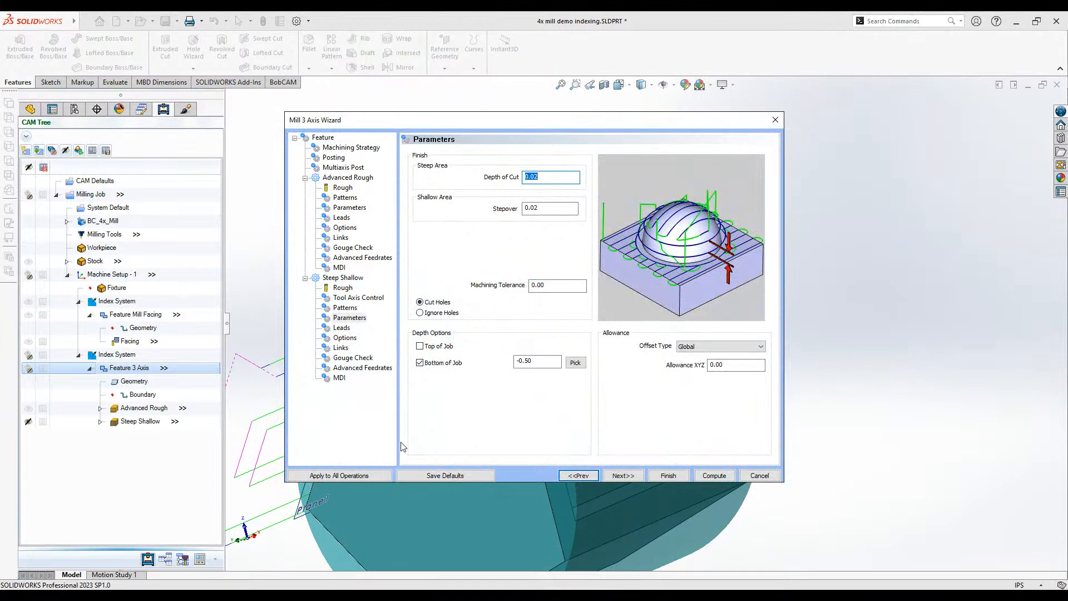
pyautogui.click(667, 476)
pyautogui.rightClick(153, 422)
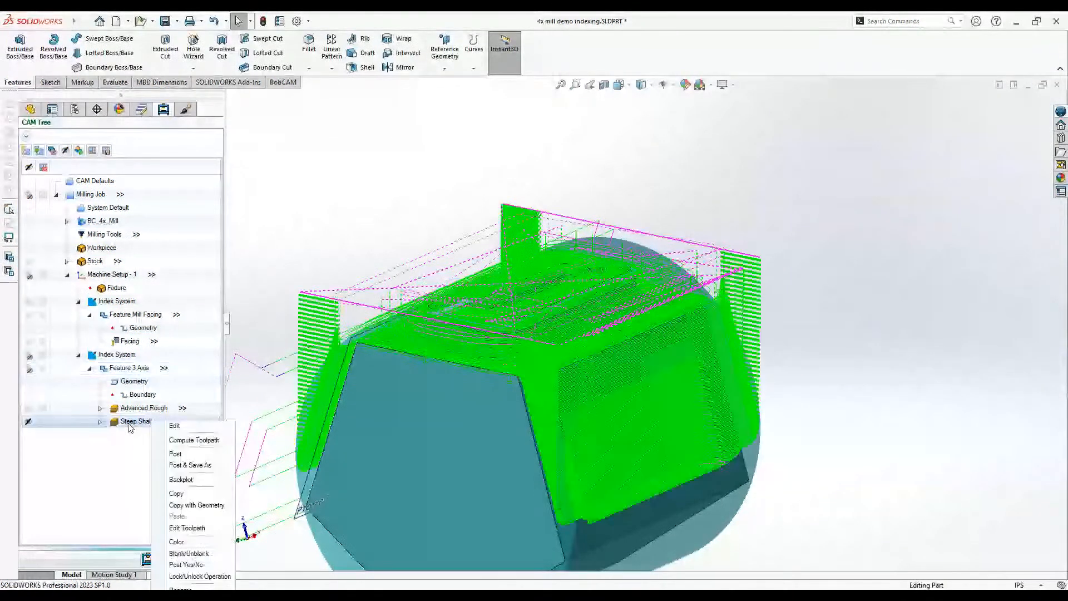
pyautogui.click(173, 442)
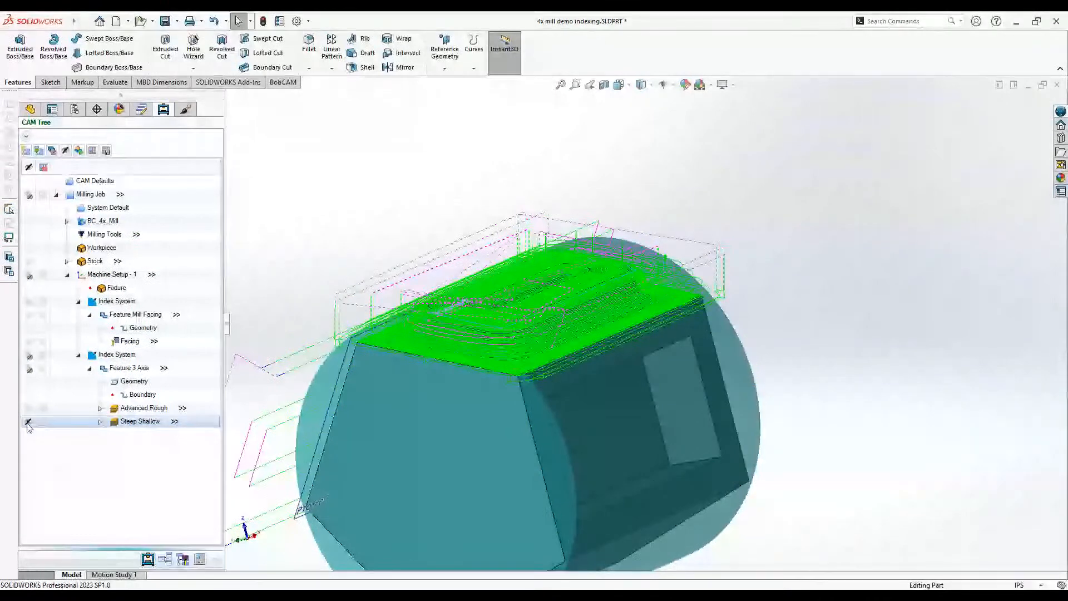
# - Examine the Advanced Rough and recomputed Steep Shallow toolpaths from above and from the end of the part
pyautogui.click(122, 410)
pyautogui.moveTo(718, 384); pyautogui.dragTo(731, 402, button='middle')
pyautogui.scroll(-3, 547, 368)
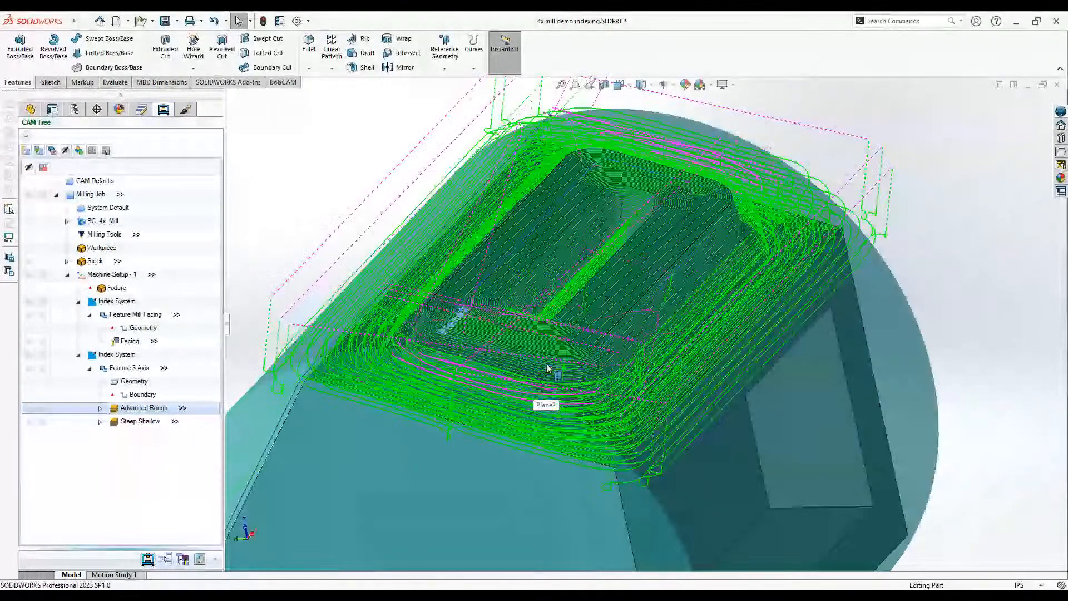
pyautogui.moveTo(547, 369)
pyautogui.mouseDown(button='middle')
pyautogui.moveTo(561, 392)
pyautogui.moveTo(548, 357)
pyautogui.mouseUp(button='middle')
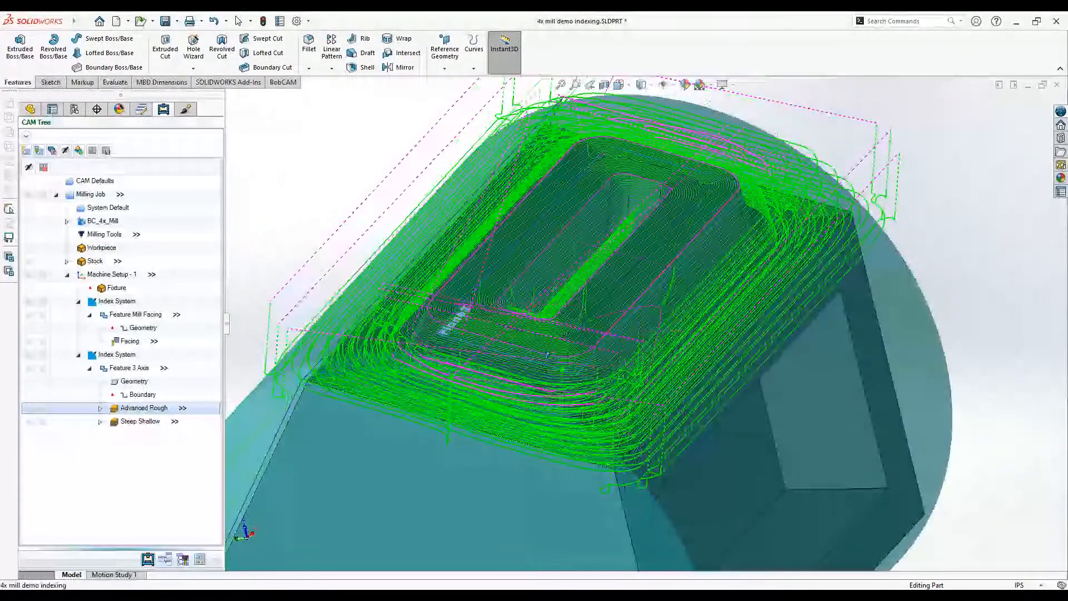
pyautogui.scroll(2, 548, 356)
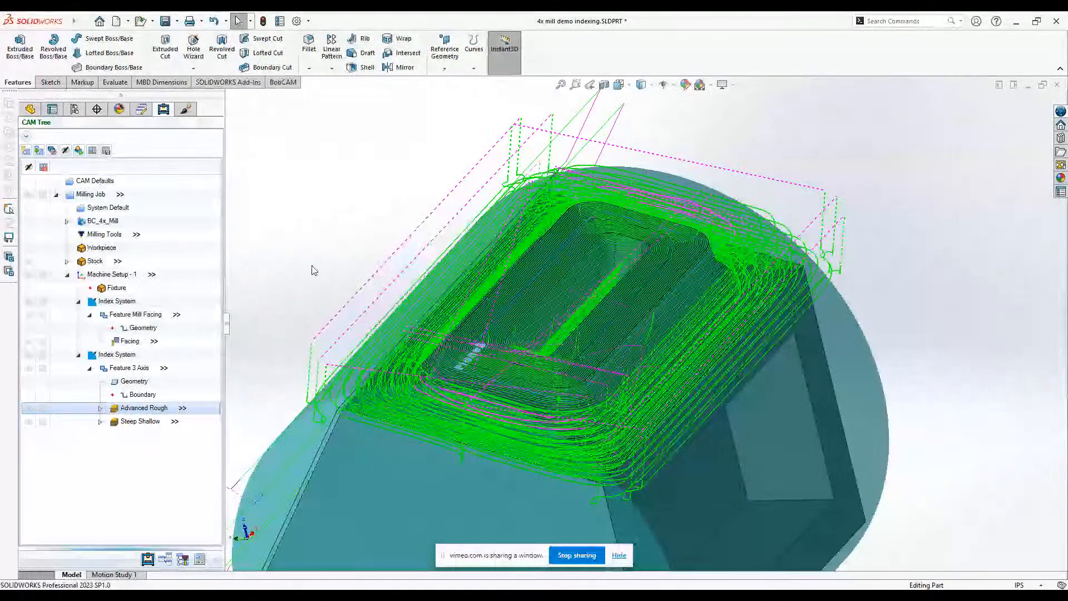
pyautogui.click(146, 423)
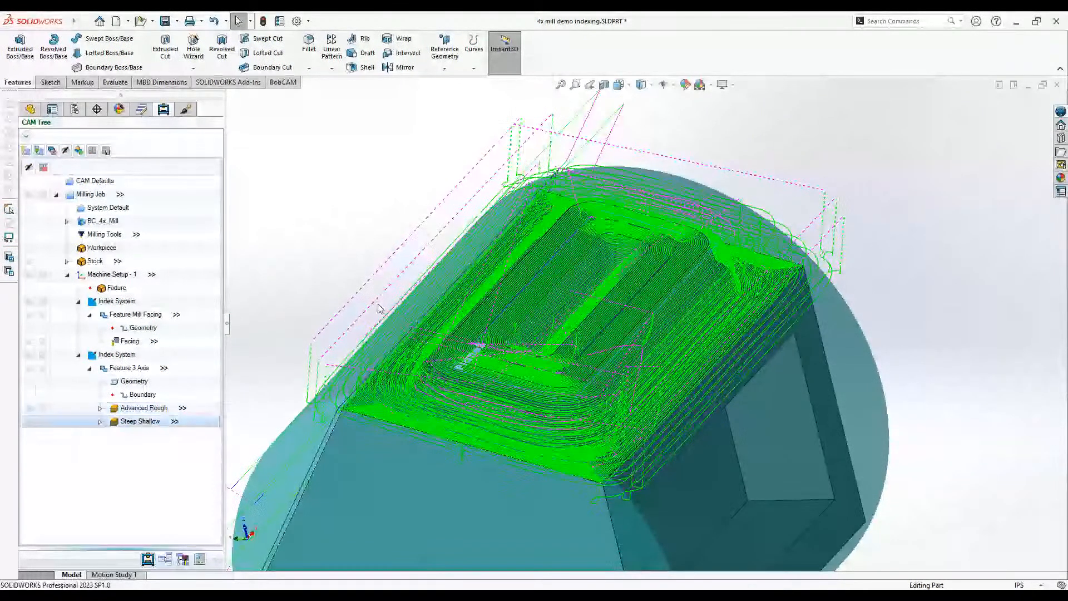
pyautogui.scroll(5, 779, 365)
pyautogui.moveTo(779, 364); pyautogui.dragTo(757, 327, button='middle')
pyautogui.scroll(-5, 598, 359)
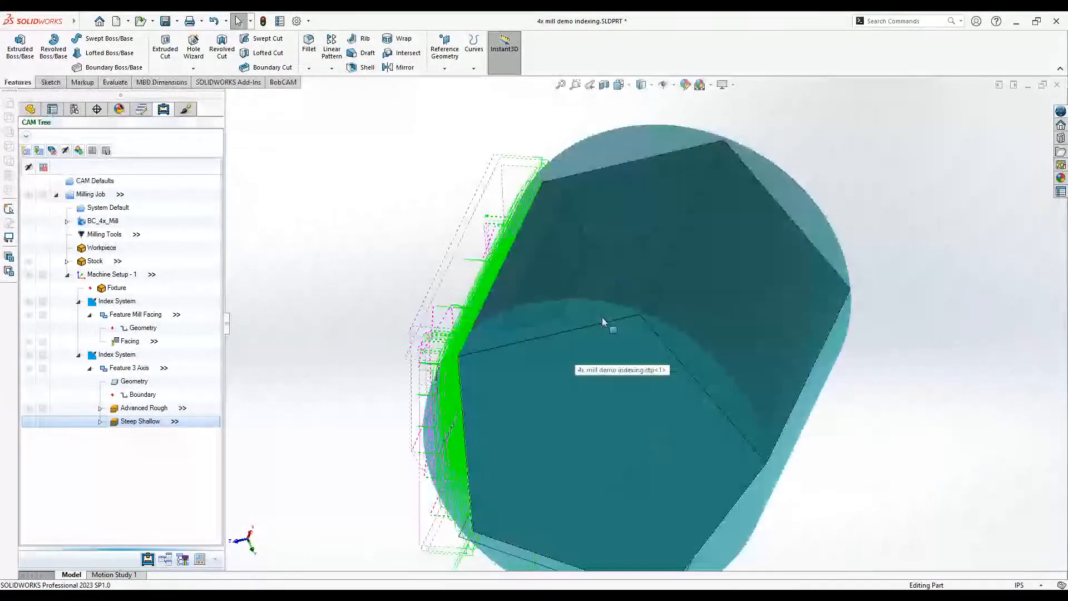
pyautogui.moveTo(603, 317); pyautogui.dragTo(634, 262, button='middle')
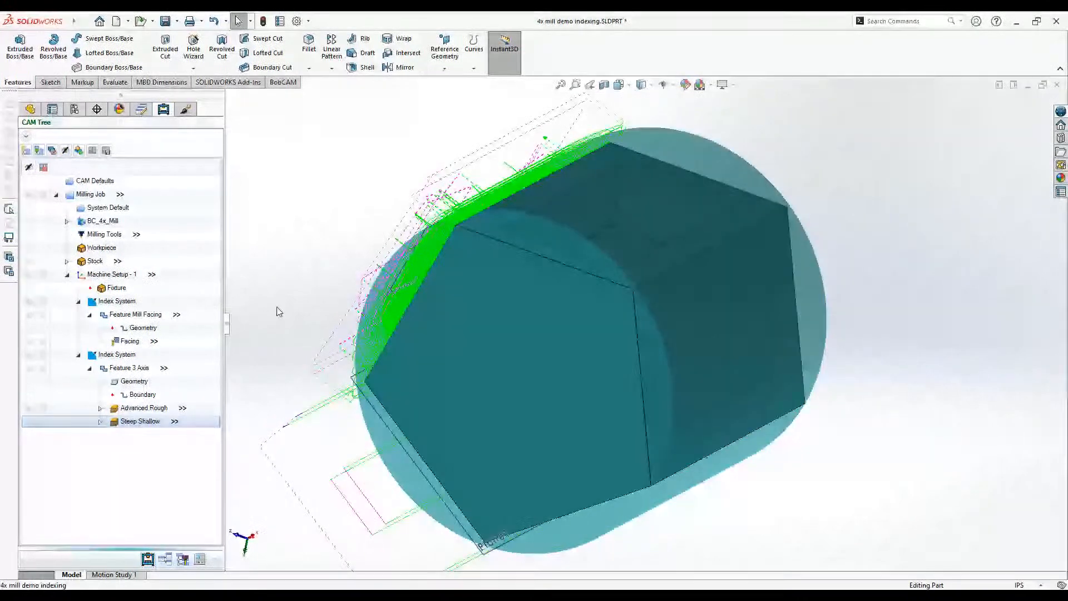
# - Collapse the 3 Axis and Mill Facing features in the CAM Tree and start a new reference plane
pyautogui.click(89, 367)
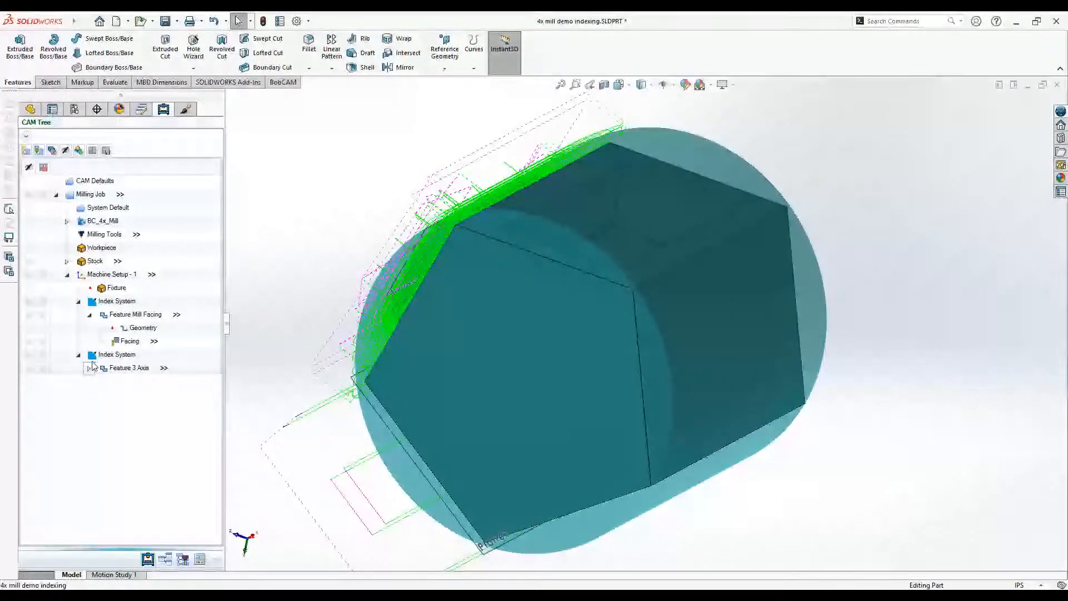
pyautogui.click(88, 315)
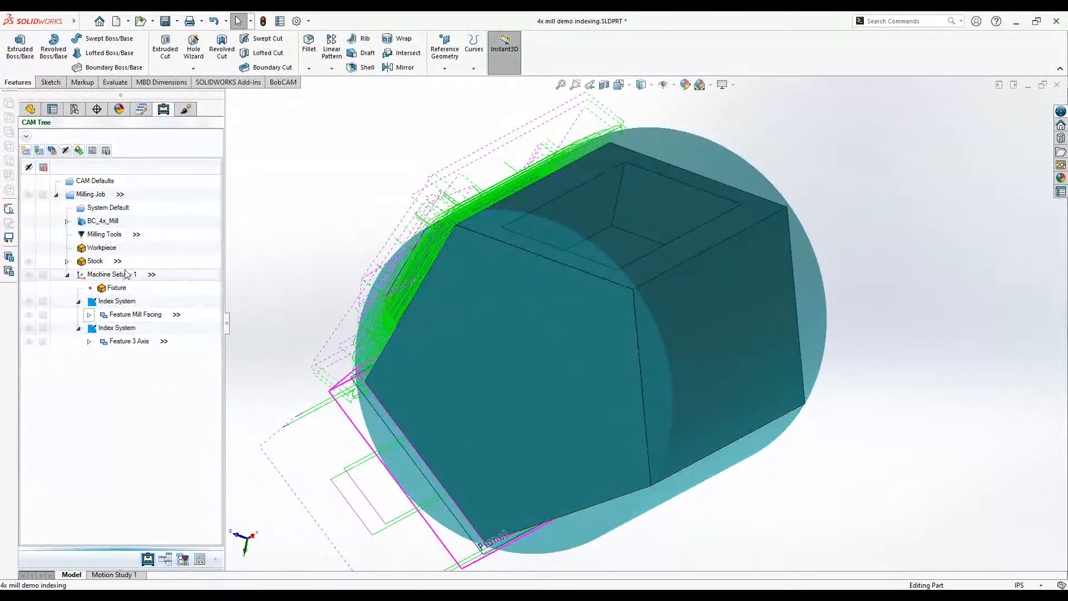
pyautogui.rightClick(184, 279)
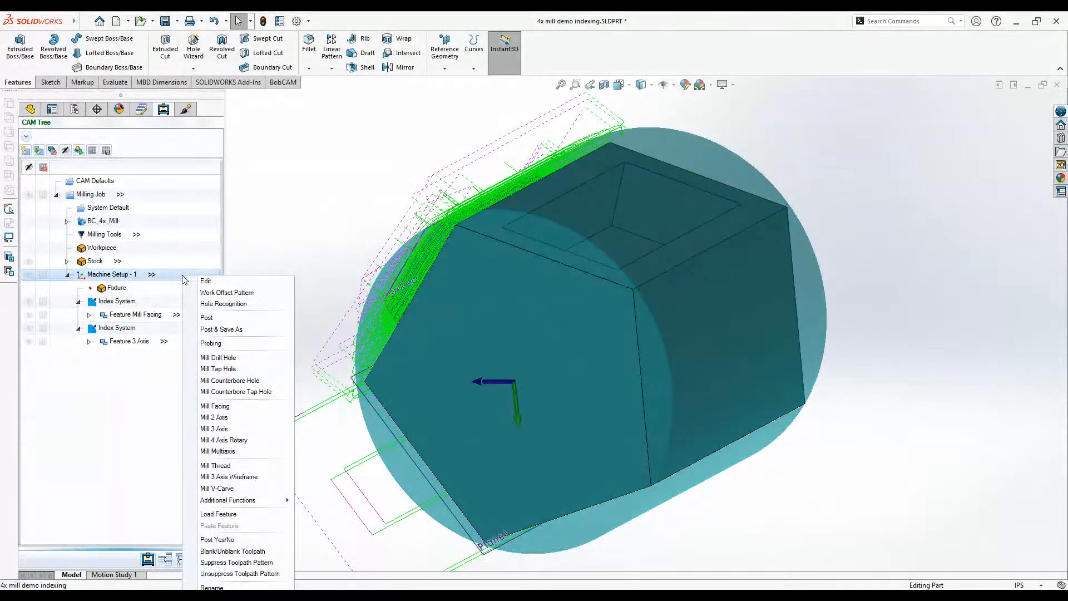
pyautogui.click(221, 250)
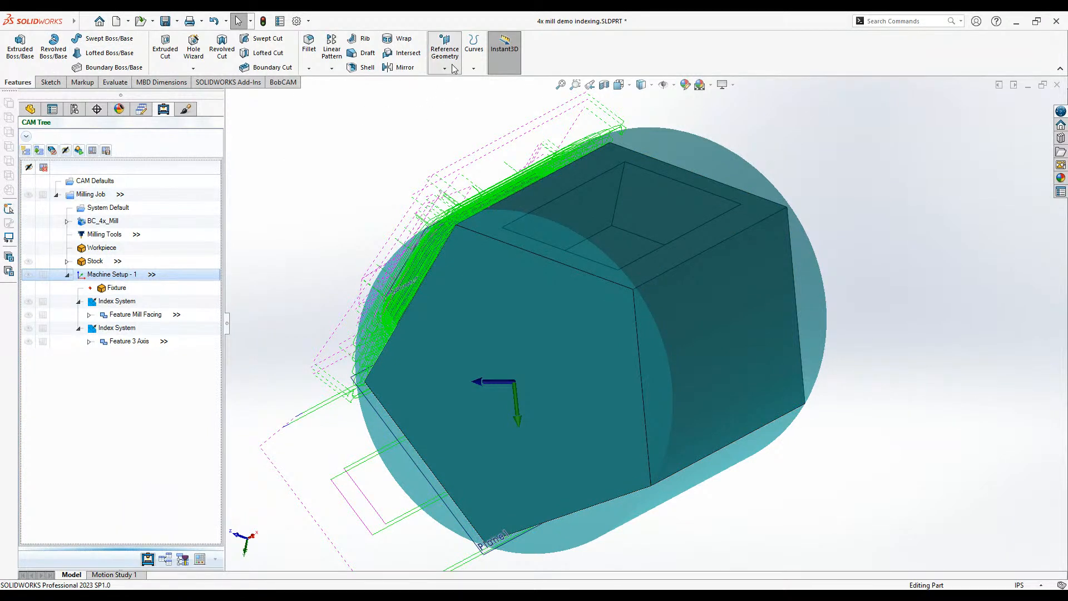
pyautogui.click(444, 49)
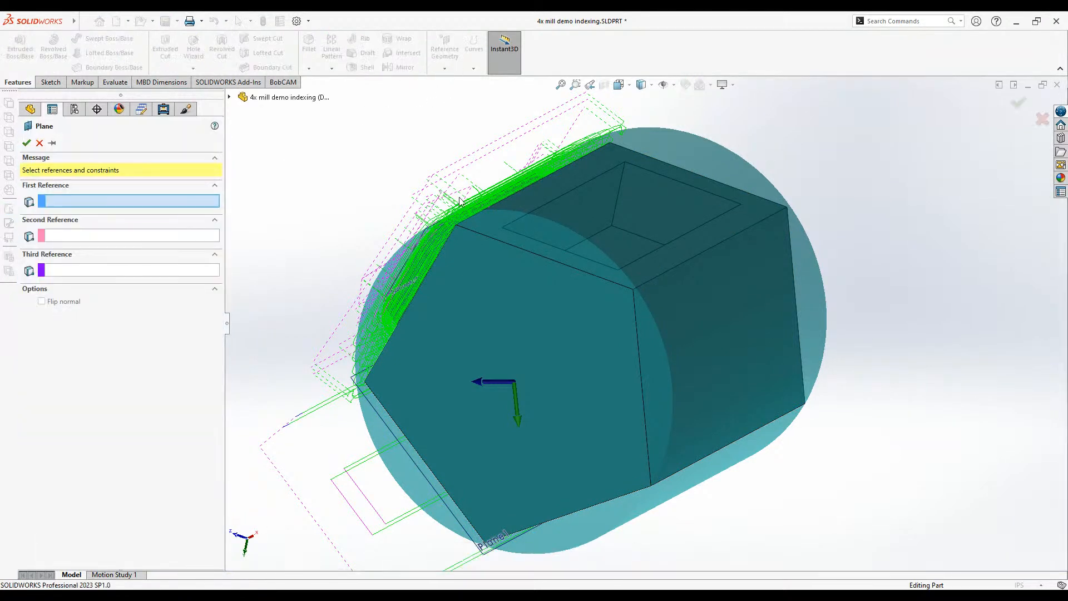
pyautogui.click(472, 230)
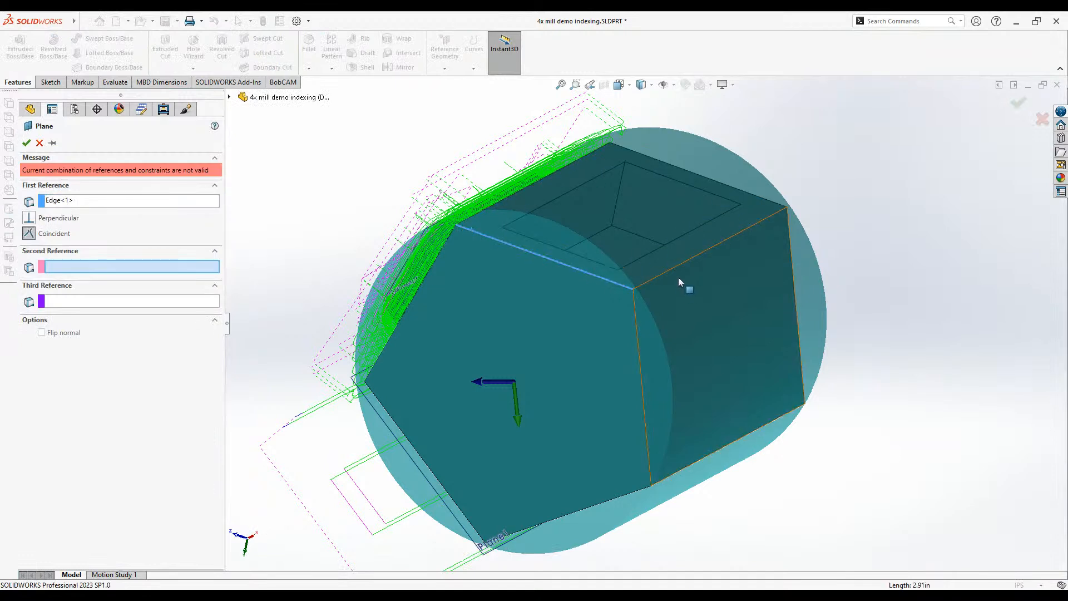
pyautogui.click(146, 205)
pyautogui.rightClick(146, 209)
pyautogui.click(168, 216)
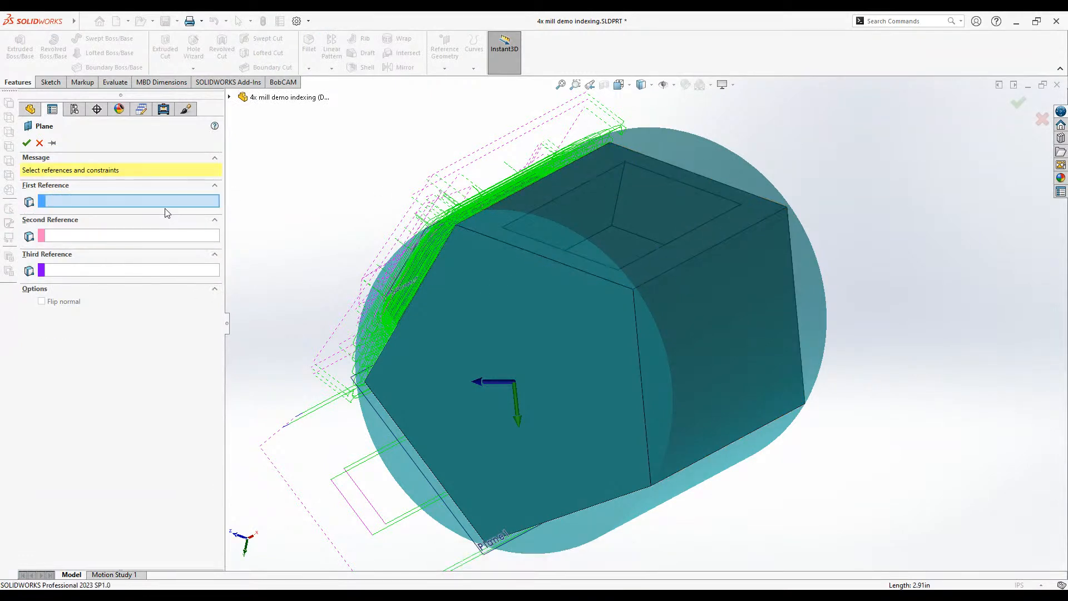
# - Create the reference plane through three corner vertices of the flat face with the rectangular pocket, declining the CAM Tree auto-update
pyautogui.click(457, 224)
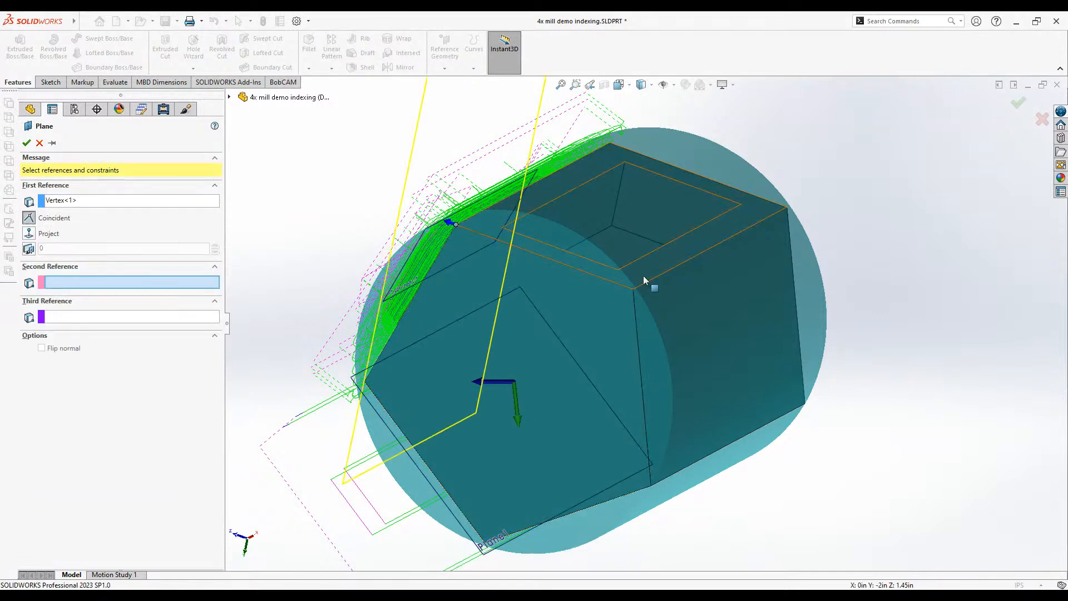
pyautogui.click(635, 289)
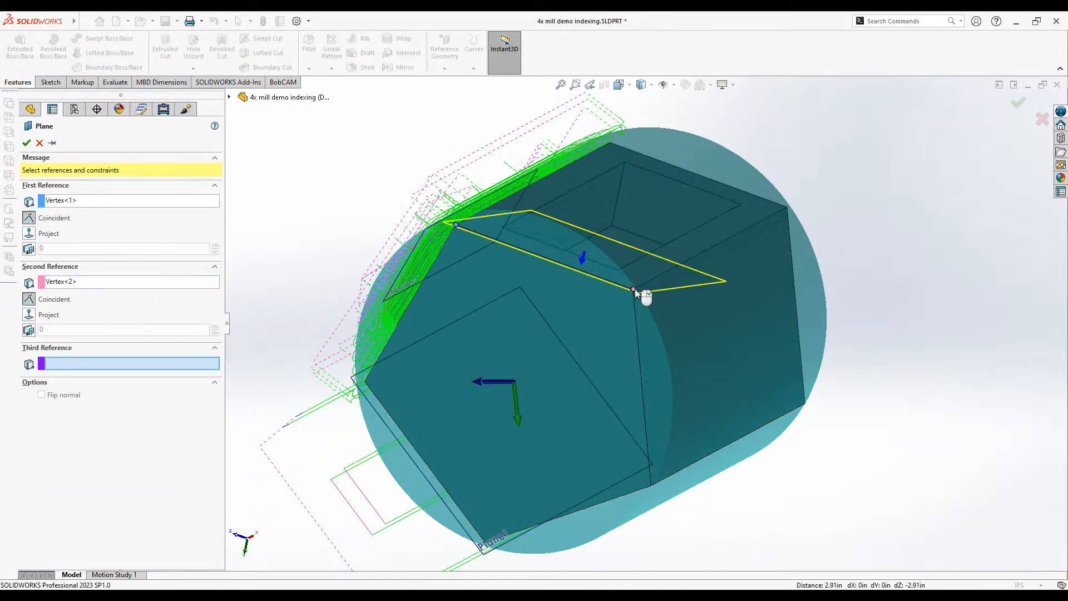
pyautogui.click(787, 207)
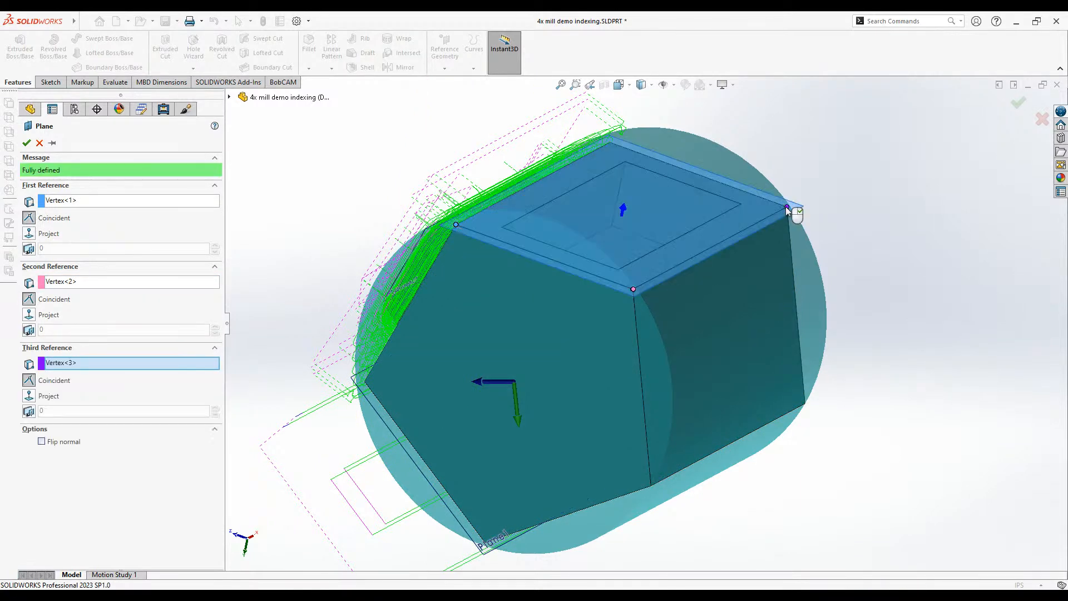
pyautogui.click(27, 142)
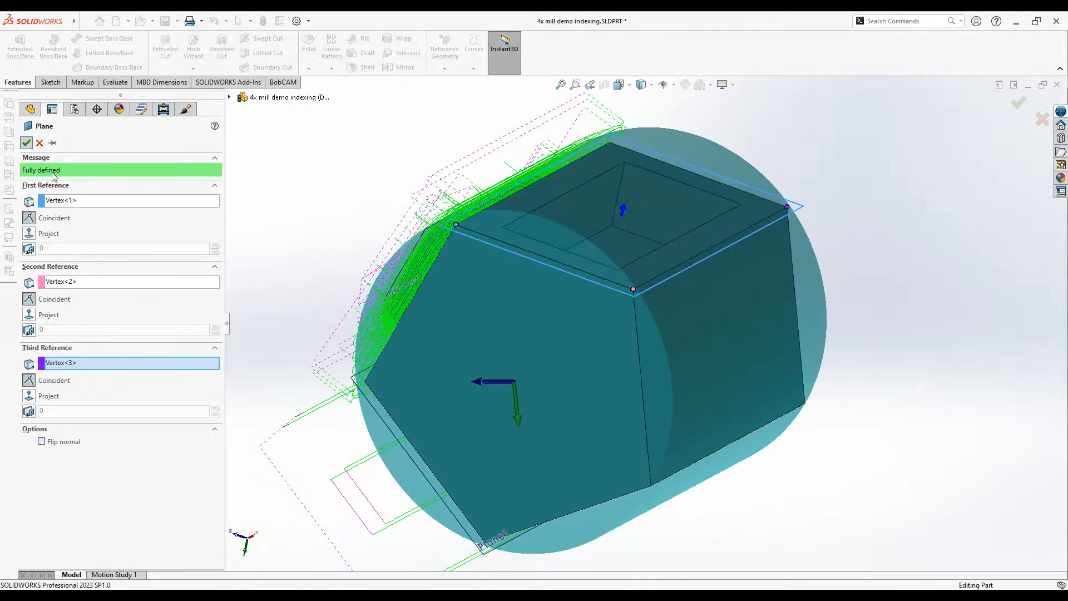
pyautogui.click(623, 348)
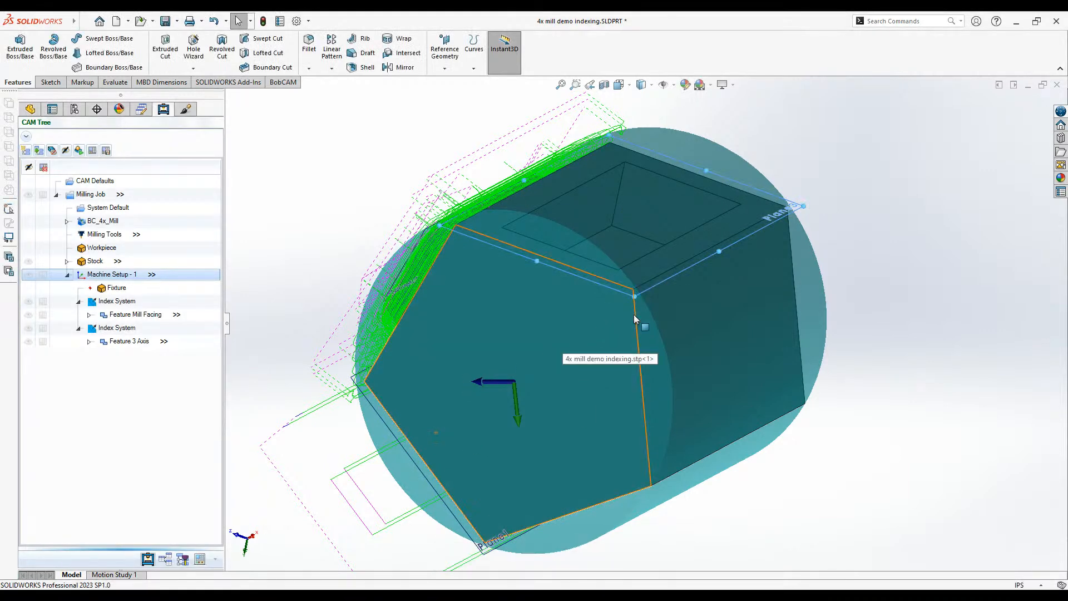
# - Set up another reference plane on the face with the hole pattern, picking corner vertices of that face as references
pyautogui.moveTo(835, 286)
pyautogui.mouseDown(button='middle')
pyautogui.moveTo(855, 349)
pyautogui.moveTo(816, 347)
pyautogui.moveTo(816, 288)
pyautogui.mouseUp(button='middle')
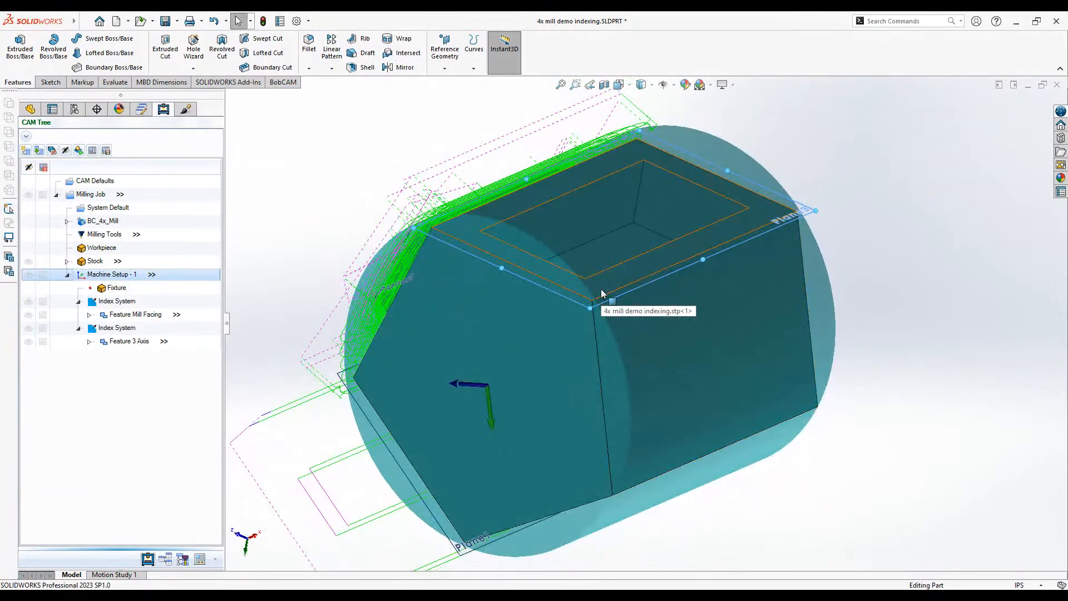
pyautogui.moveTo(602, 293); pyautogui.dragTo(489, 410, button='middle')
pyautogui.moveTo(825, 421); pyautogui.dragTo(808, 300, button='middle')
pyautogui.scroll(-2, 444, 254)
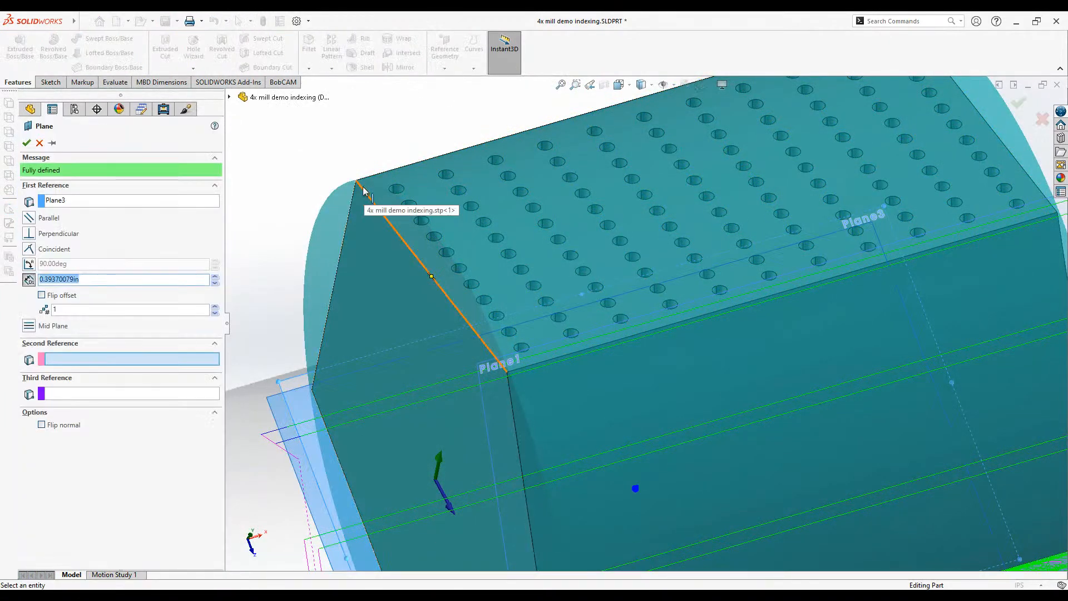
pyautogui.click(356, 182)
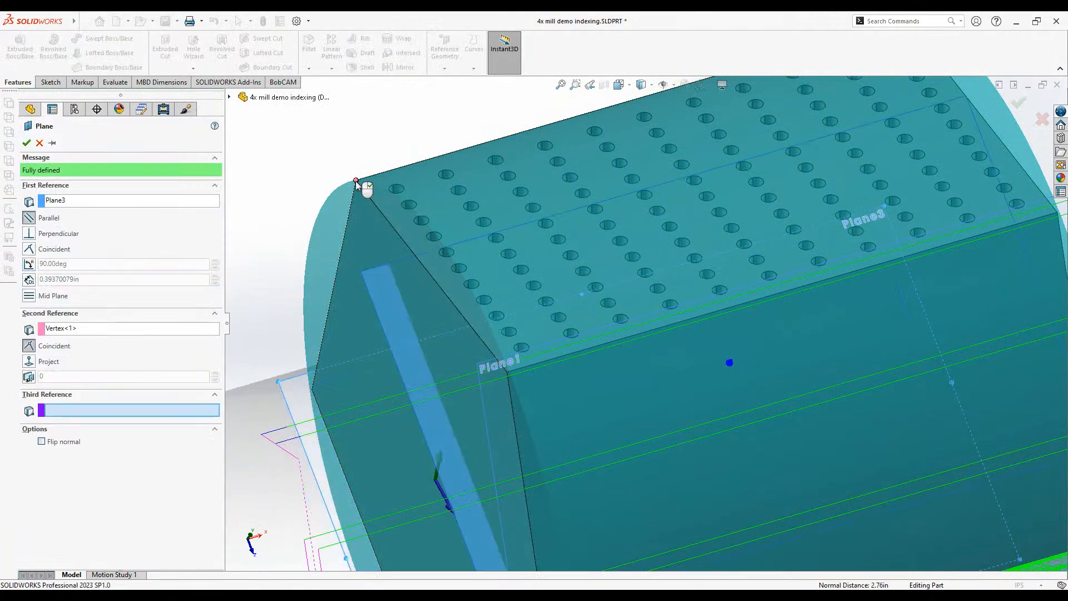
pyautogui.click(507, 372)
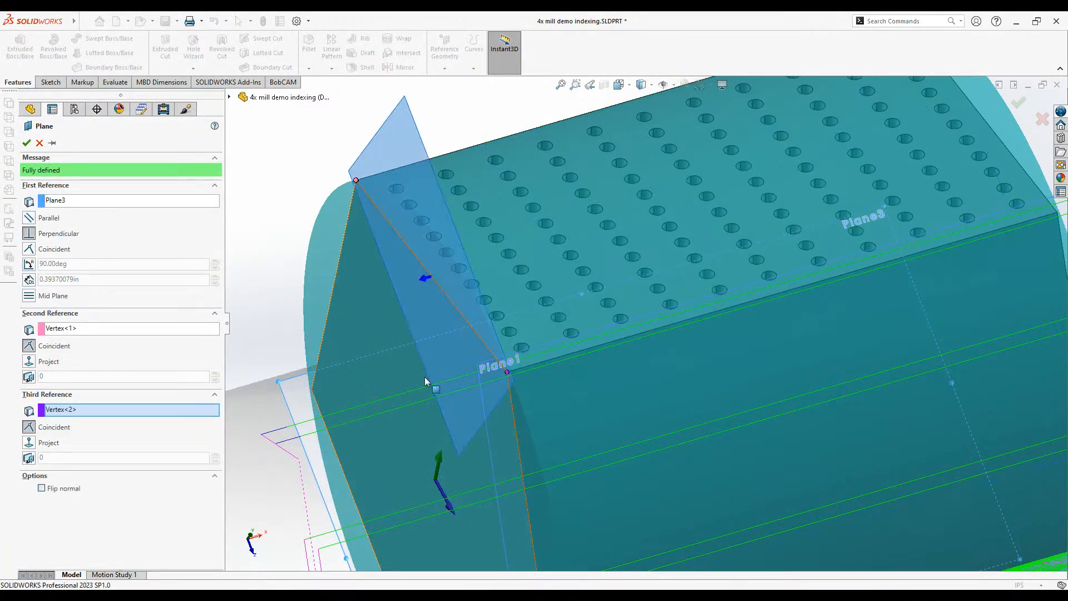
pyautogui.scroll(2, 395, 365)
pyautogui.scroll(-6, 395, 366)
pyautogui.scroll(2, 987, 268)
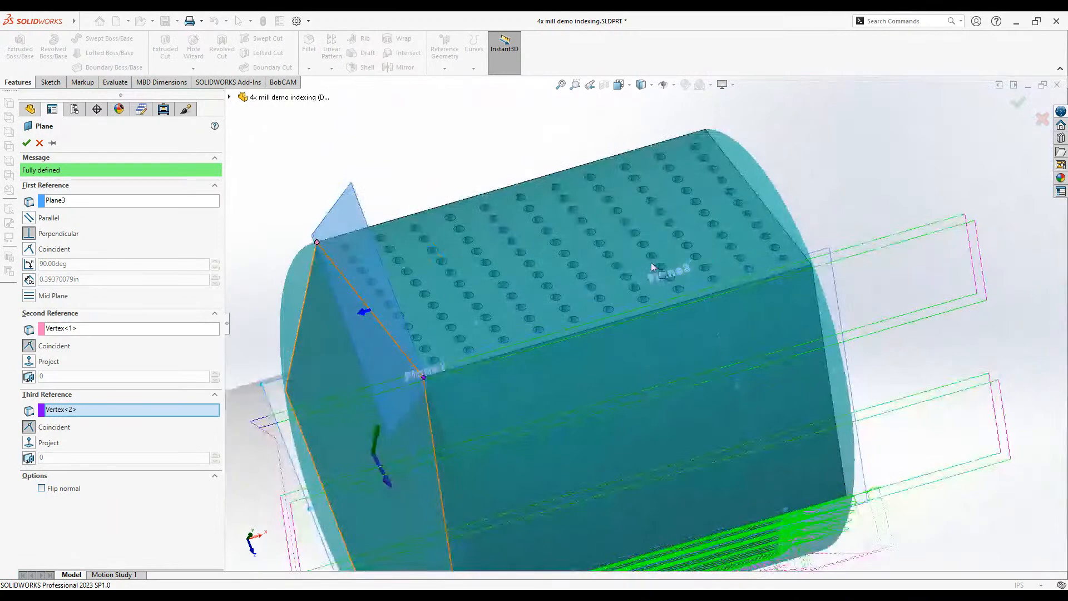
pyautogui.click(808, 268)
pyautogui.moveTo(810, 266); pyautogui.dragTo(534, 332, button='middle')
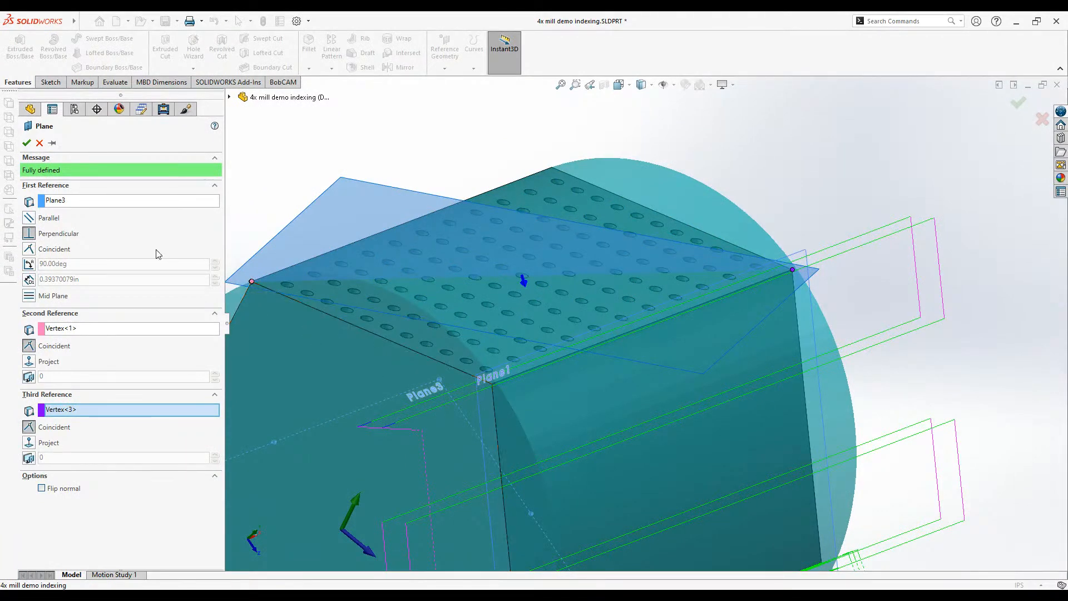
# - Replace the Plane3 reference with the near corner vertex of the hole-pattern face, create the plane, and decline the CAM Tree auto-update
pyautogui.click(128, 202)
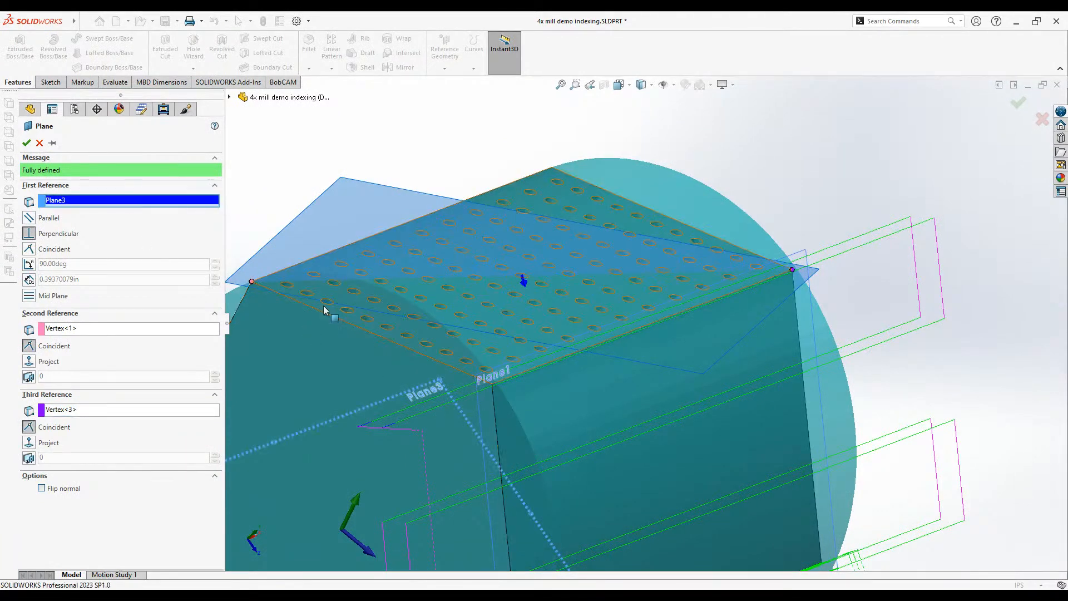
pyautogui.click(493, 384)
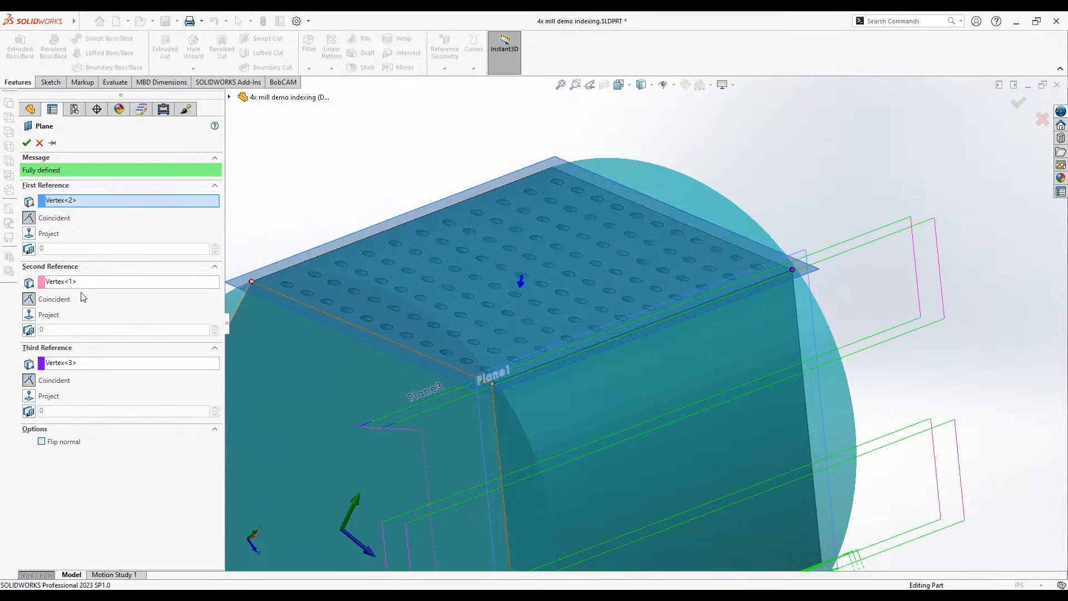
pyautogui.click(26, 143)
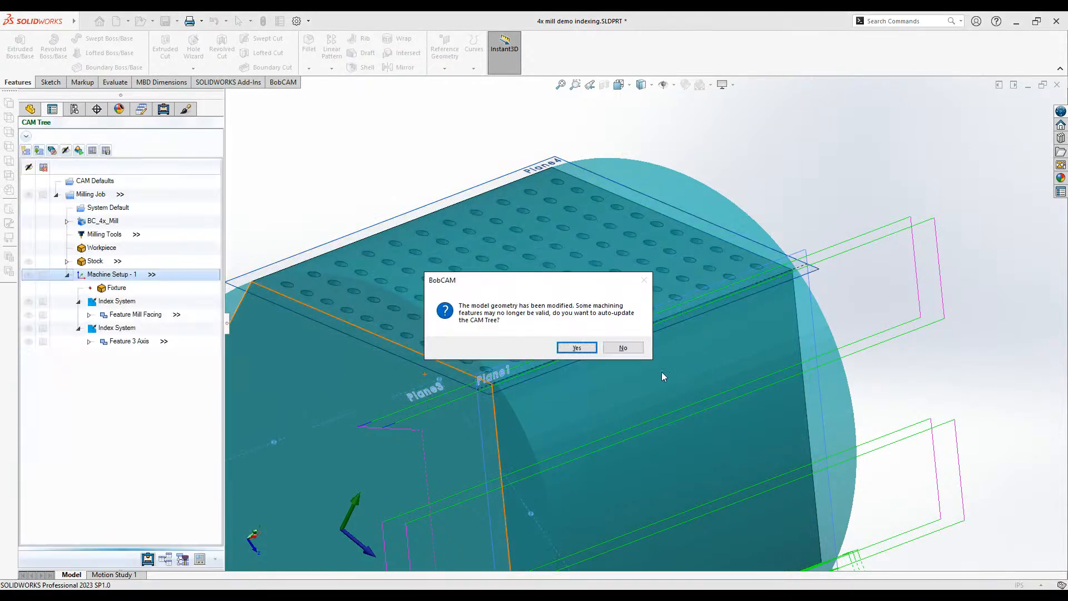
pyautogui.click(622, 349)
# - Examine the new planes around the part and the direction of the Index System that holds the Mill Facing feature
pyautogui.scroll(5, 620, 323)
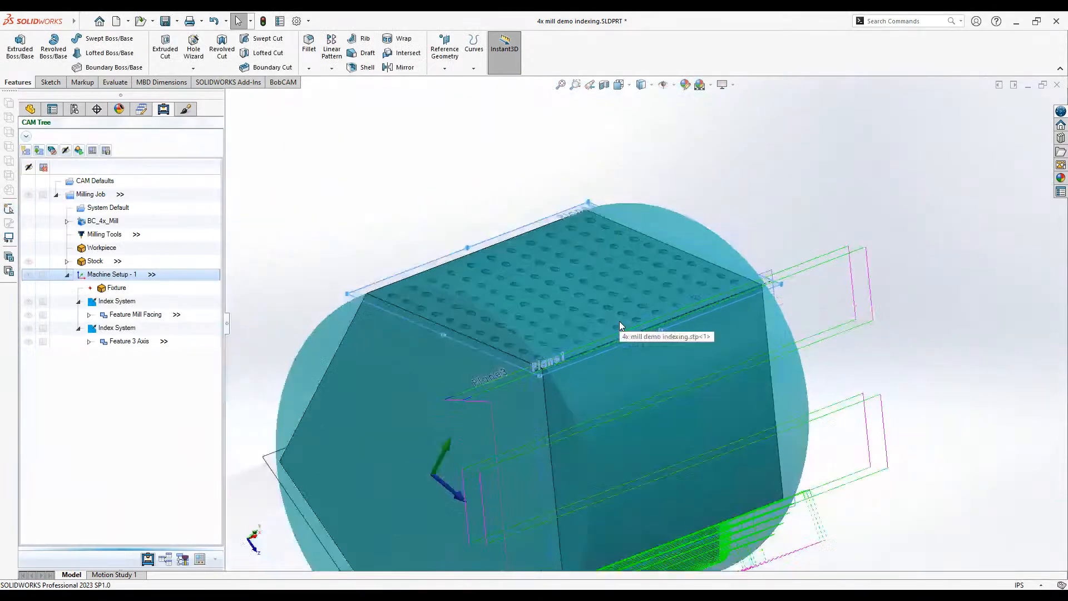
pyautogui.moveTo(919, 268); pyautogui.dragTo(689, 356, button='middle')
pyautogui.scroll(1, 634, 384)
pyautogui.scroll(-4, 670, 387)
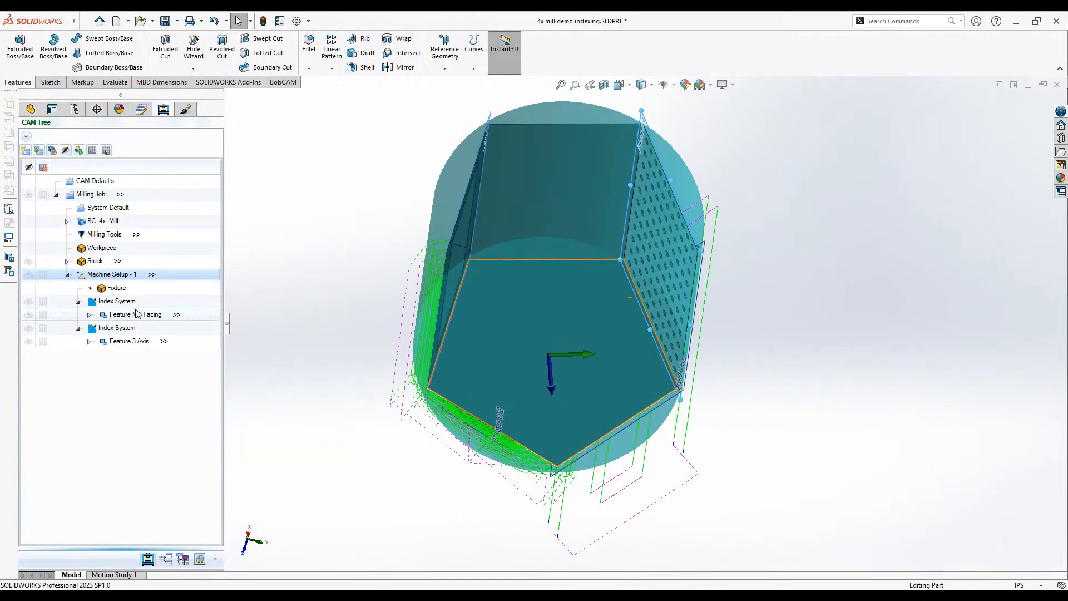
pyautogui.click(119, 301)
pyautogui.moveTo(570, 248); pyautogui.dragTo(726, 238, button='middle')
pyautogui.moveTo(878, 219); pyautogui.dragTo(839, 127, button='middle')
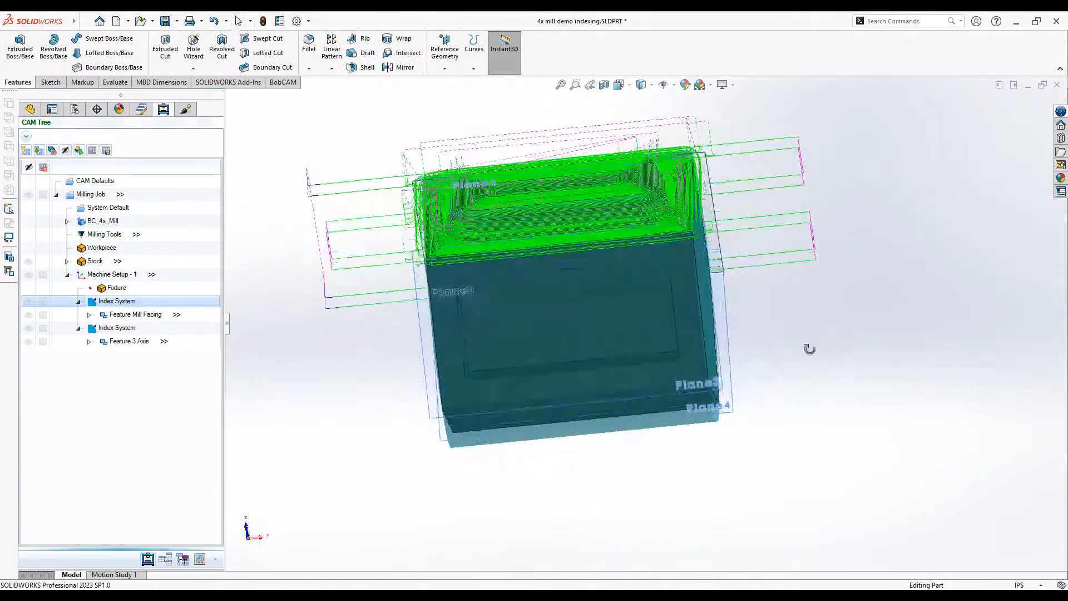
pyautogui.moveTo(813, 367); pyautogui.dragTo(853, 184, button='middle')
pyautogui.moveTo(600, 401); pyautogui.dragTo(360, 113, button='middle')
pyautogui.moveTo(796, 400); pyautogui.dragTo(754, 405, button='middle')
# - Open the additional functions of the Index System that holds the Mill Facing feature
pyautogui.rightClick(179, 304)
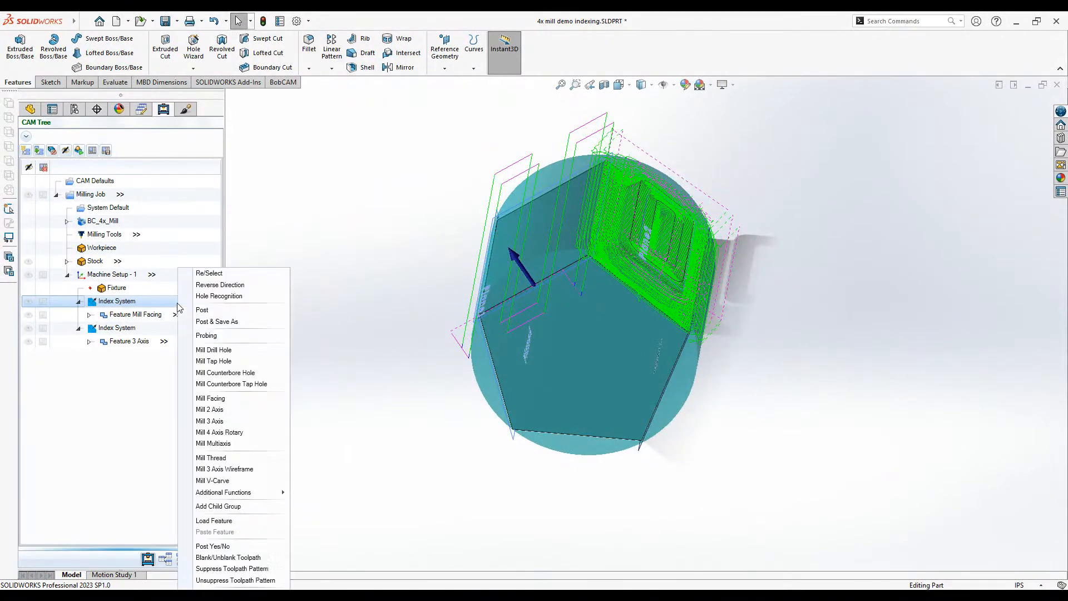
pyautogui.moveTo(253, 493)
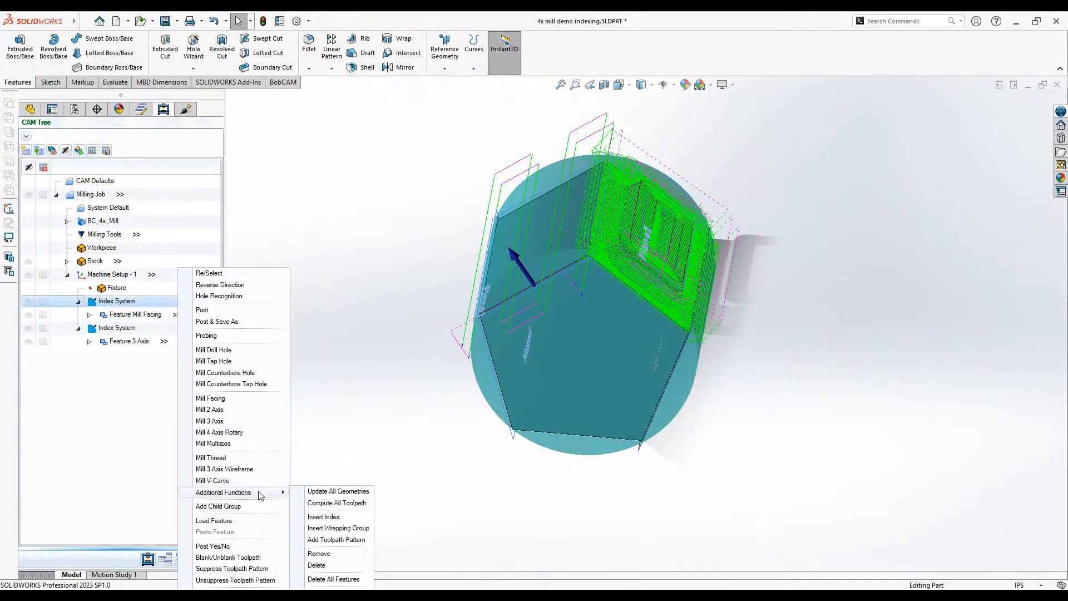
# - Add a Rotate toolpath pattern with the 3D option to the index system that holds the Mill Facing feature
pyautogui.click(336, 539)
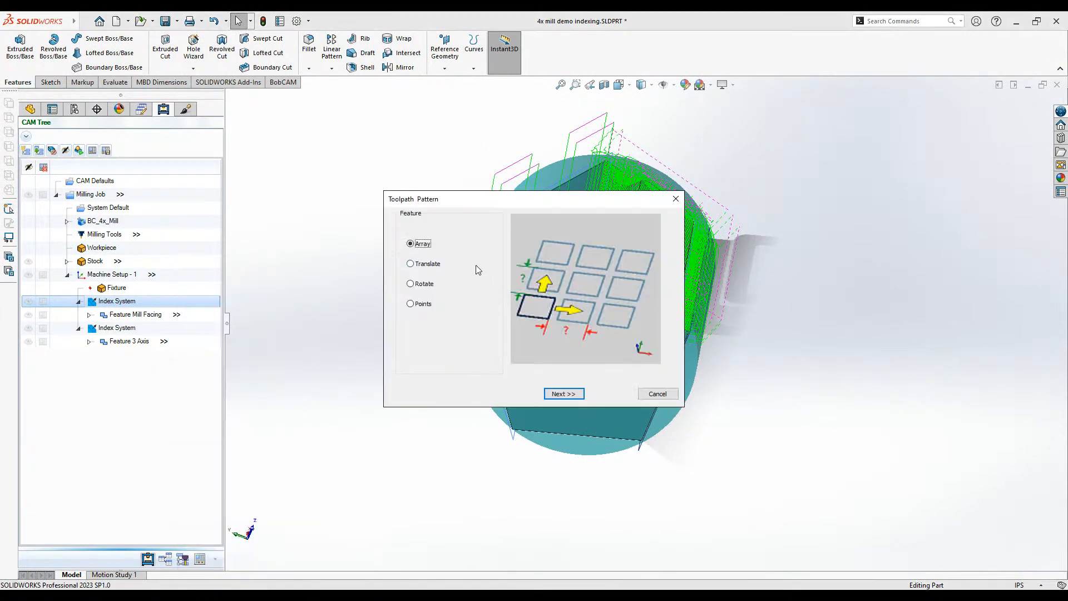
pyautogui.click(430, 286)
pyautogui.click(565, 393)
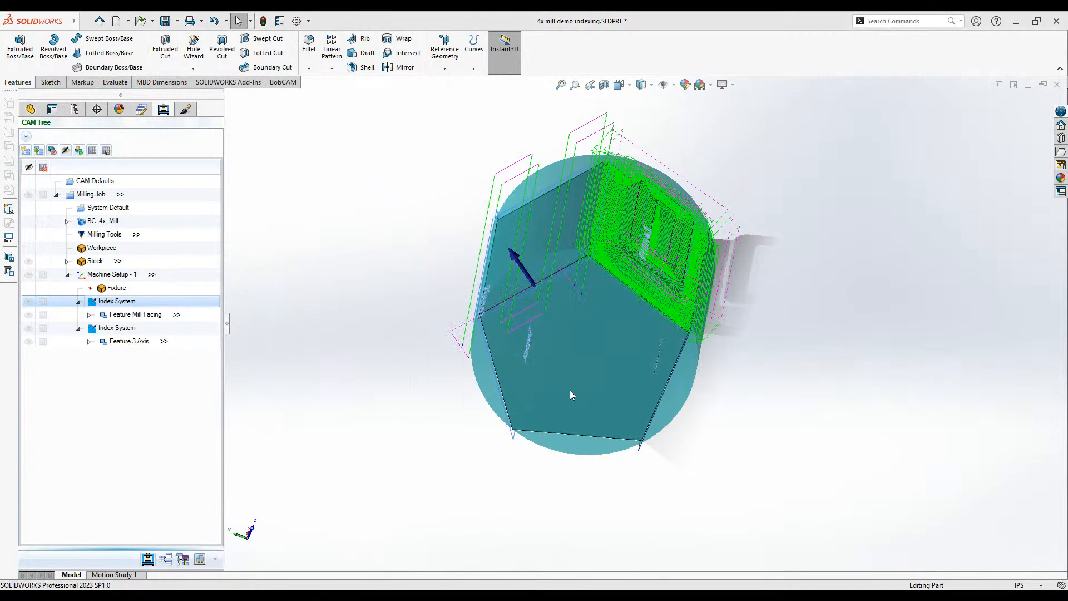
pyautogui.click(400, 224)
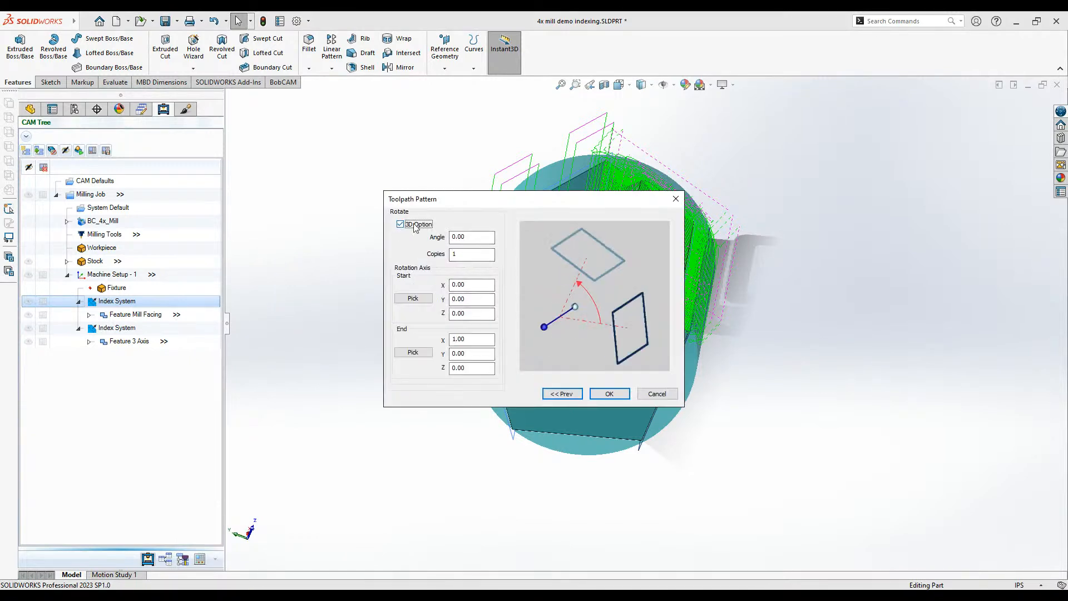
# - Set the pattern angle to 360/5 degrees with 4 copies and apply the pattern
pyautogui.press('Tab')
pyautogui.write('360/5')
pyautogui.press('Tab')
pyautogui.press('BackSpace')
pyautogui.write('4')
pyautogui.press('Tab')
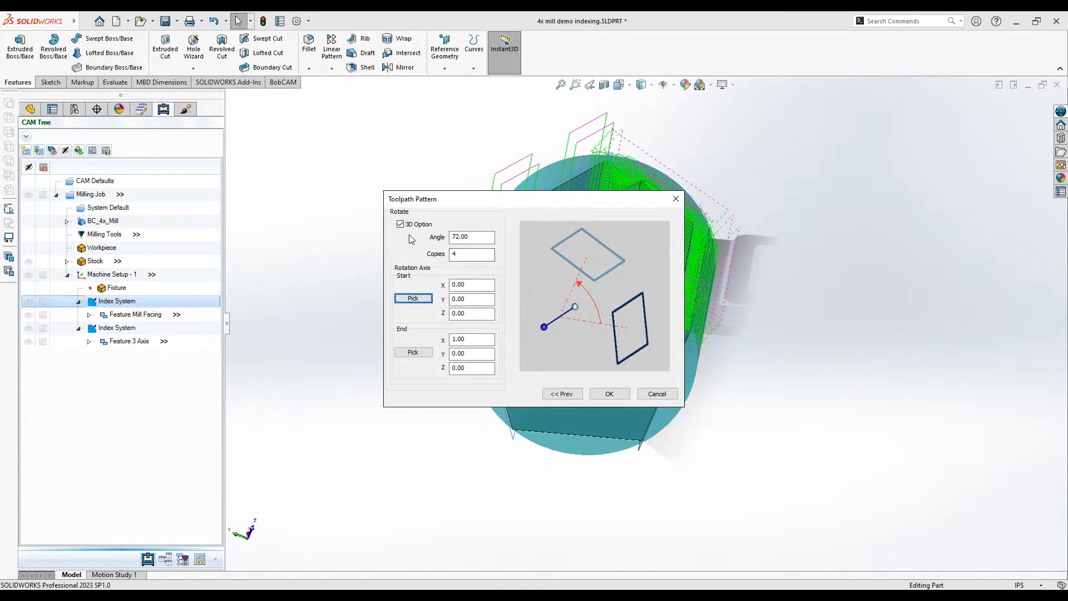
pyautogui.click(610, 394)
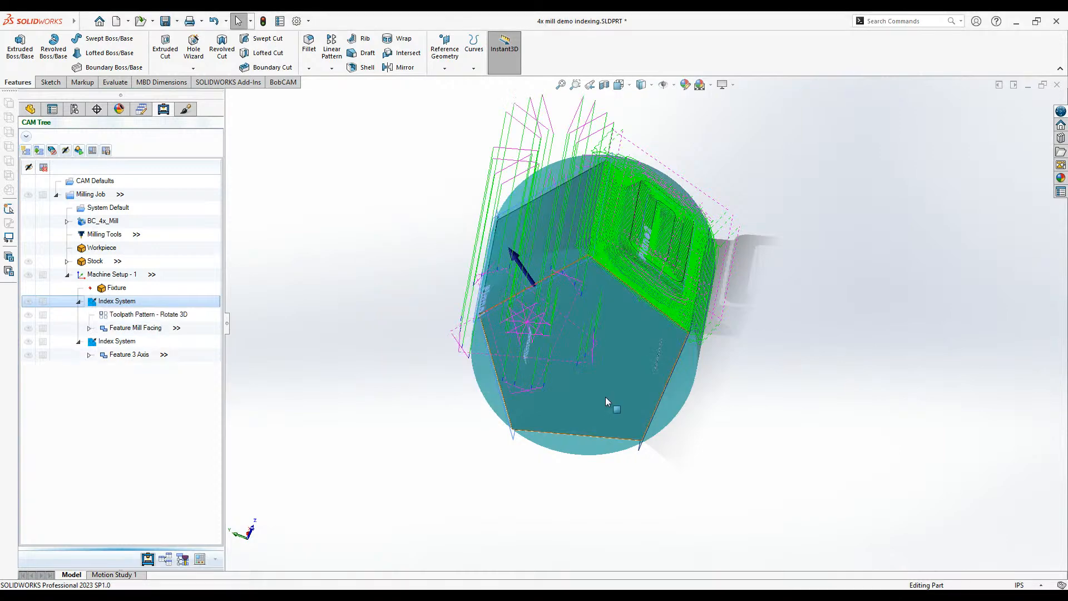
# - Inspect the patterned facing toolpaths on the part and review the rotation axis settings of the Rotate 3D pattern
pyautogui.moveTo(546, 335); pyautogui.dragTo(640, 423, button='middle')
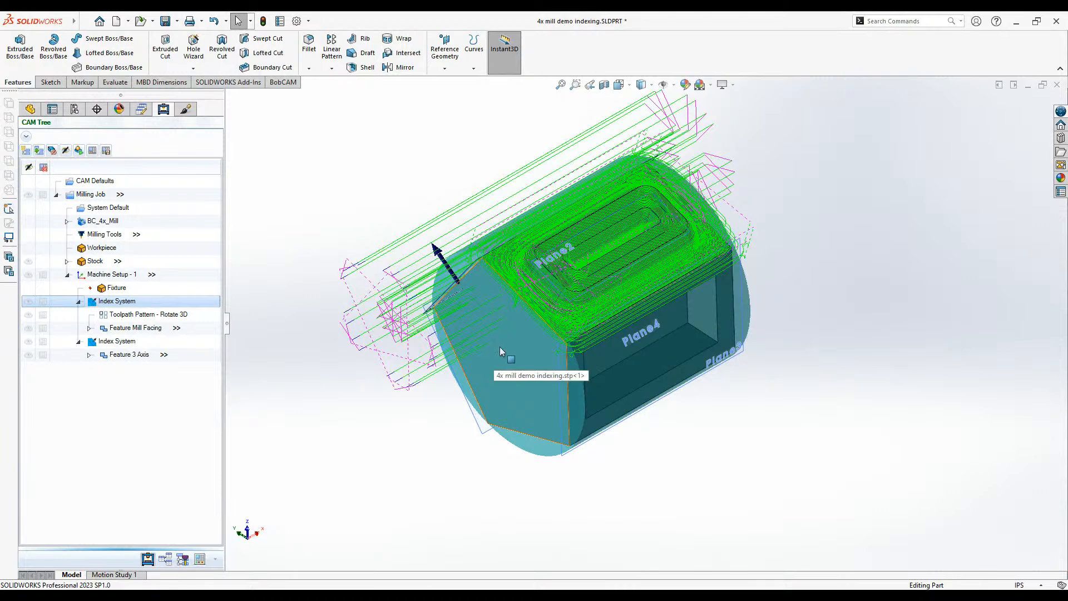
pyautogui.scroll(1, 506, 338)
pyautogui.scroll(-2, 507, 339)
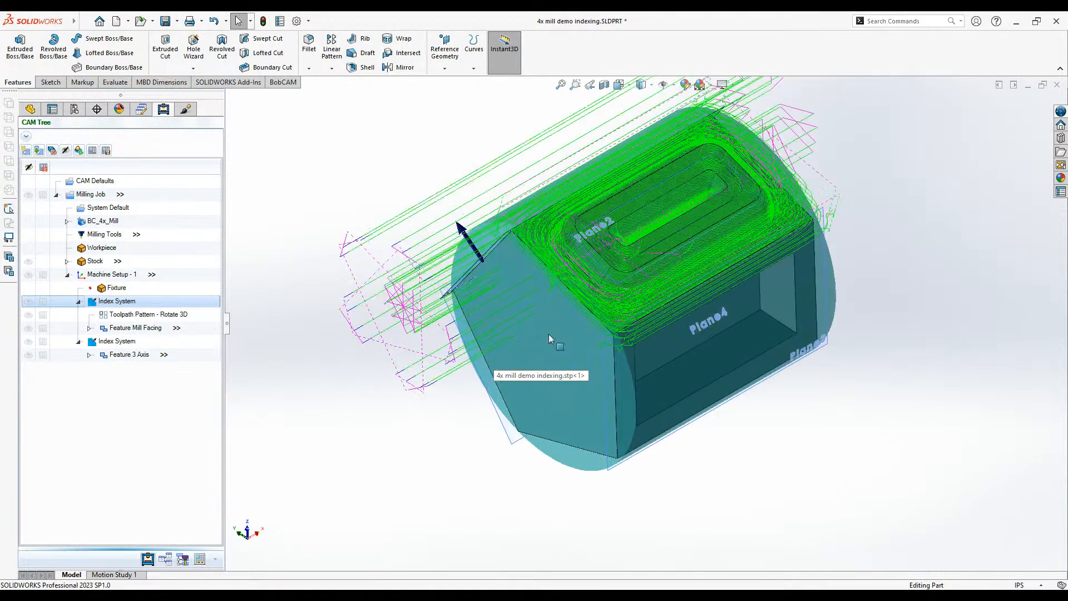
pyautogui.doubleClick(119, 315)
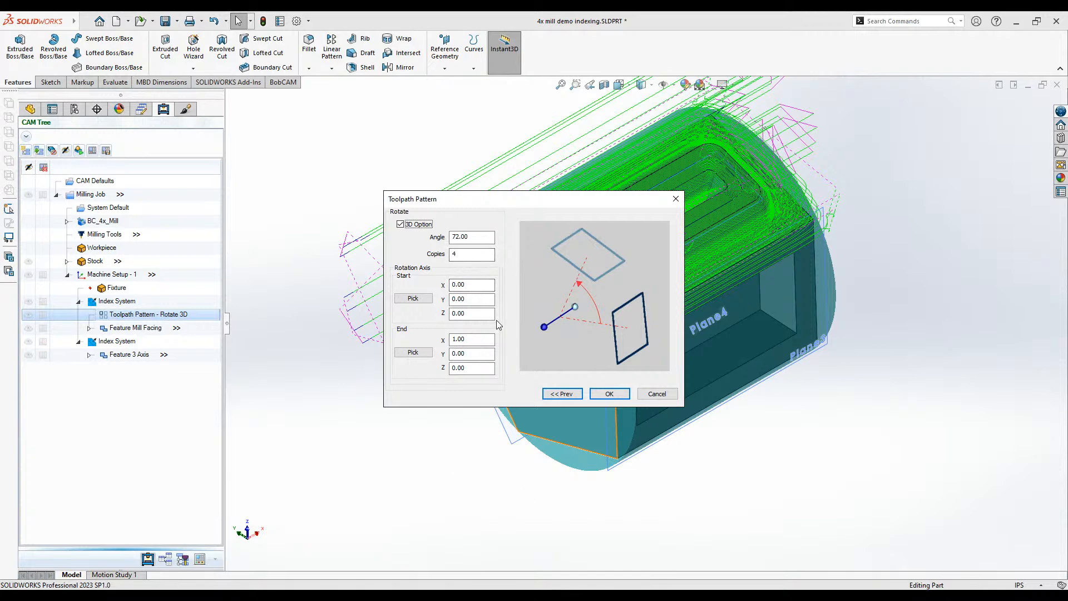
pyautogui.moveTo(538, 204); pyautogui.dragTo(448, 199)
pyautogui.click(566, 389)
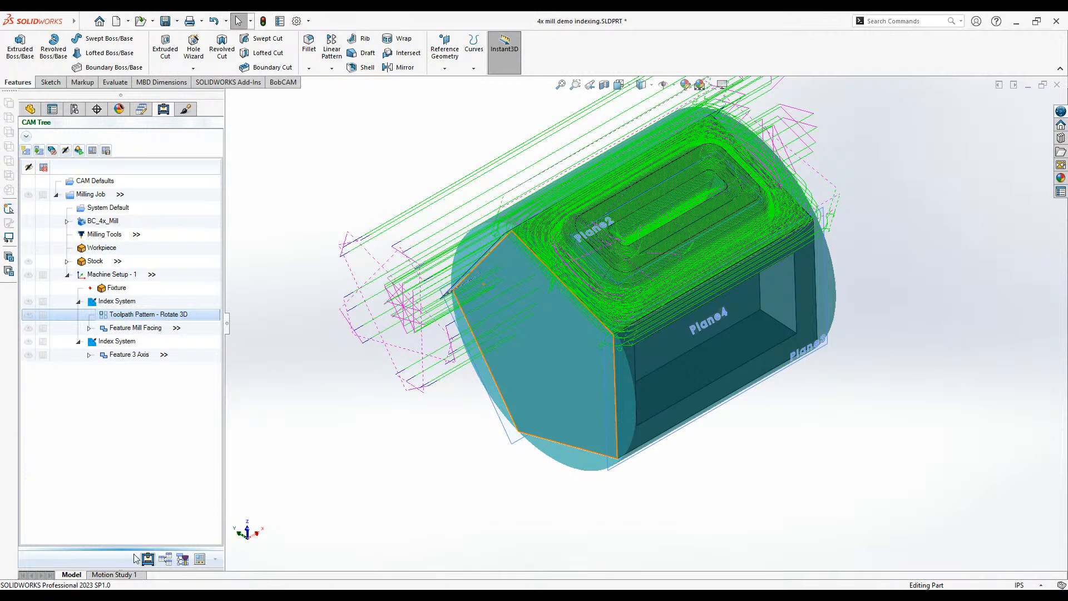
# - Locate the part origin and start a new sketch on the Front Plane
pyautogui.click(31, 108)
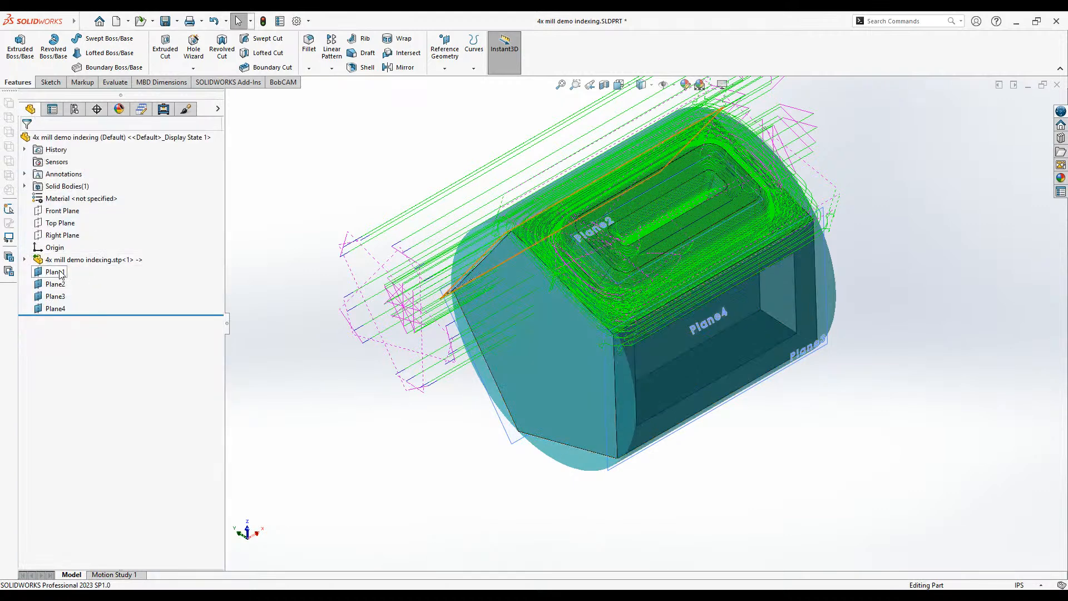
pyautogui.click(84, 260)
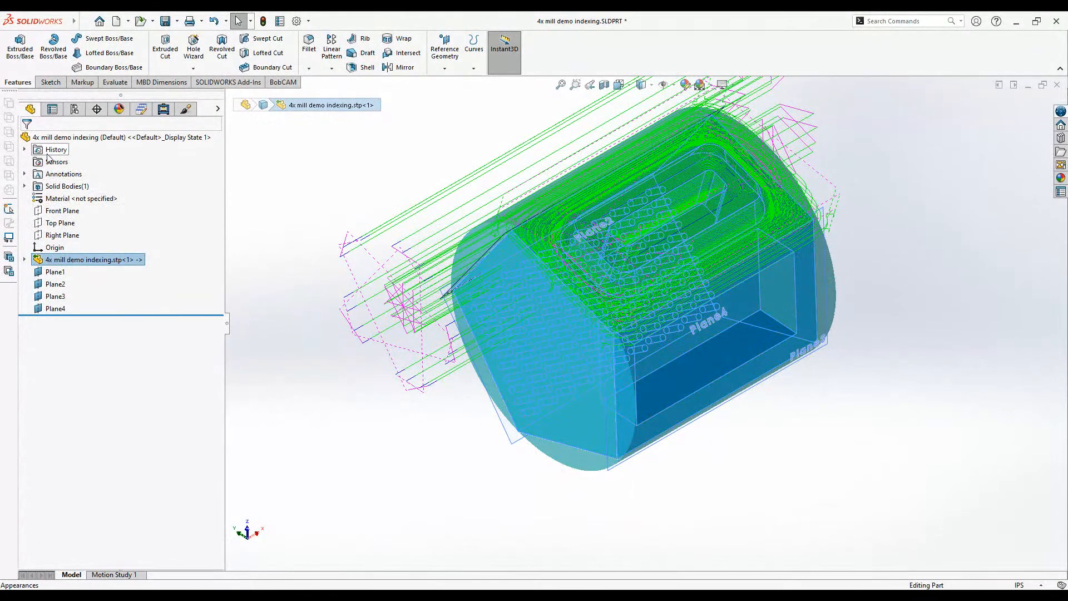
pyautogui.click(47, 248)
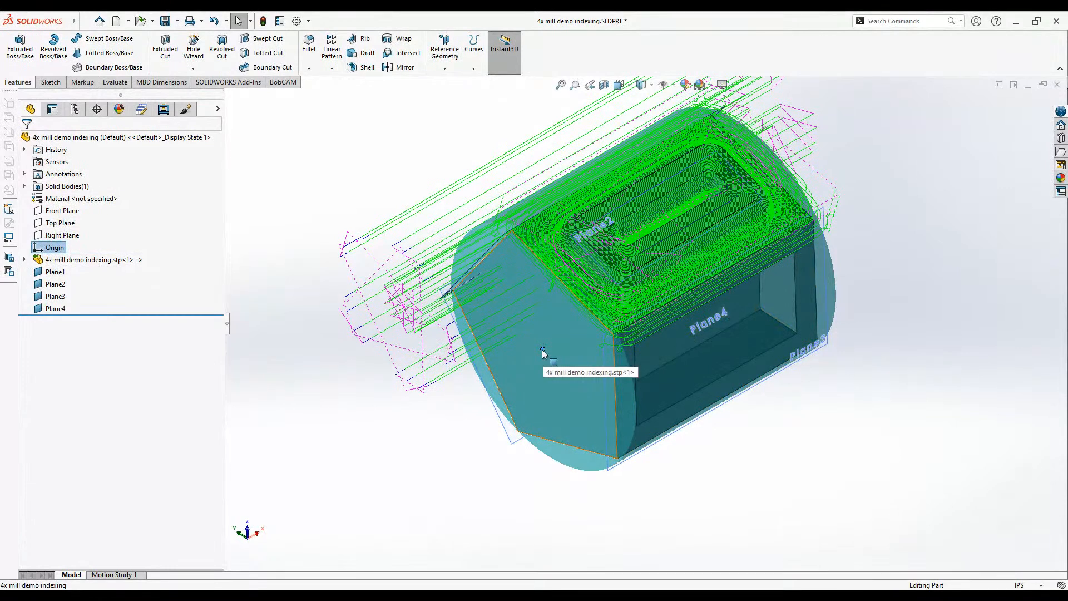
pyautogui.click(62, 275)
pyautogui.click(48, 215)
pyautogui.moveTo(584, 392)
pyautogui.mouseDown(button='middle')
pyautogui.moveTo(674, 378)
pyautogui.moveTo(602, 363)
pyautogui.moveTo(590, 372)
pyautogui.mouseUp(button='middle')
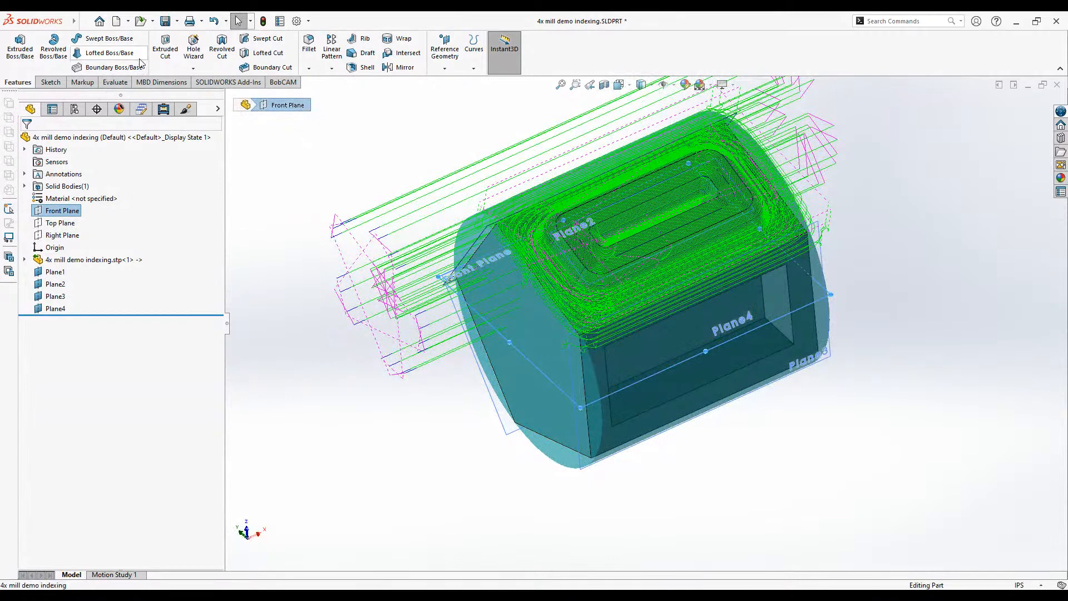
pyautogui.click(55, 82)
pyautogui.click(16, 44)
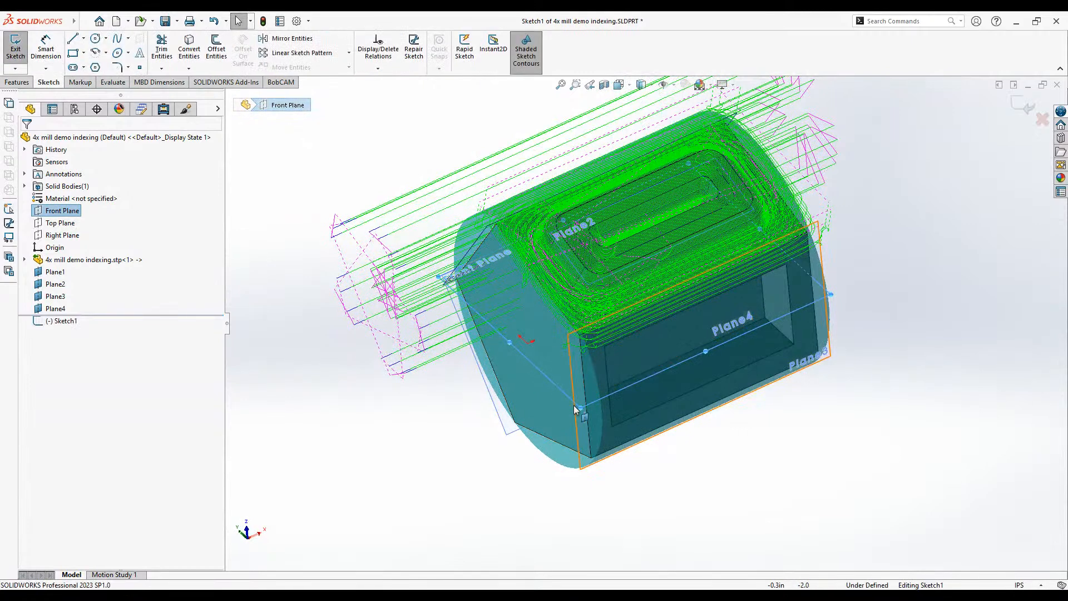
# - Sketch a line about 1.17 in long from the origin outward along the part's X axis, and exit the sketch
pyautogui.click(526, 343)
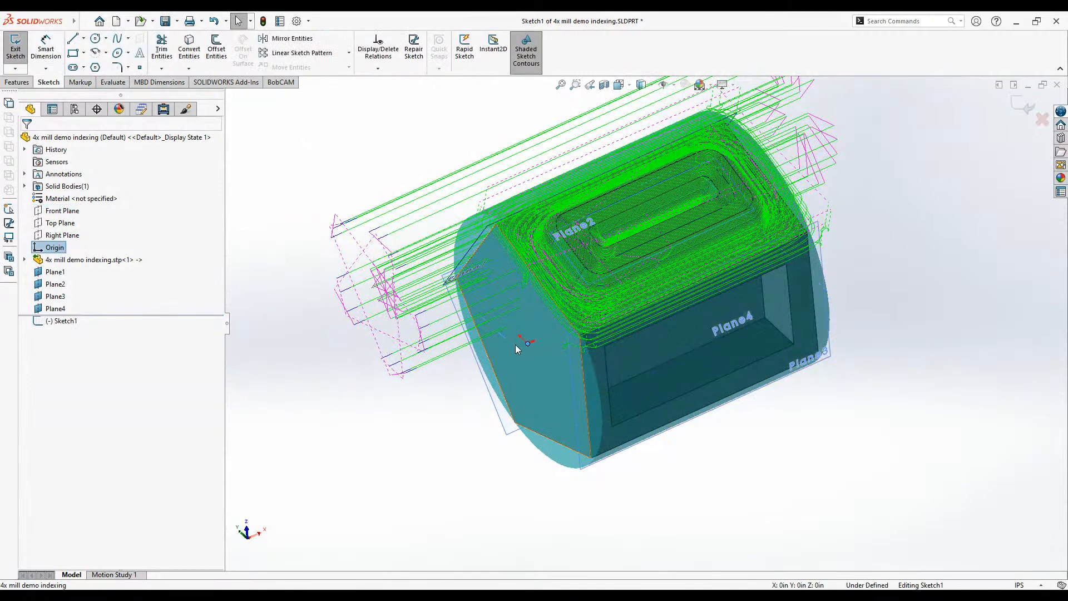
pyautogui.click(72, 37)
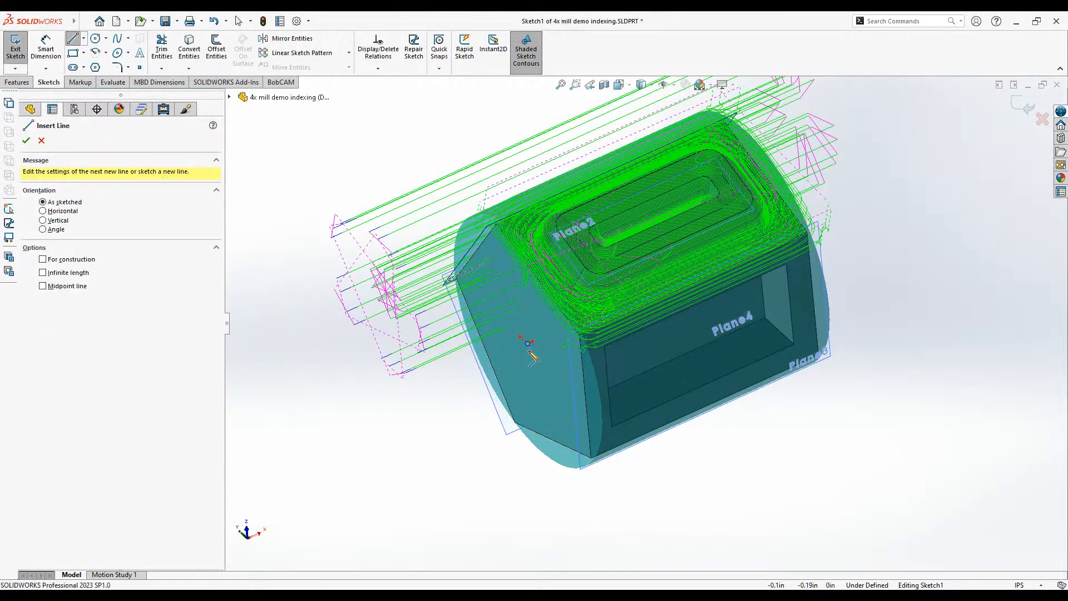
pyautogui.click(528, 343)
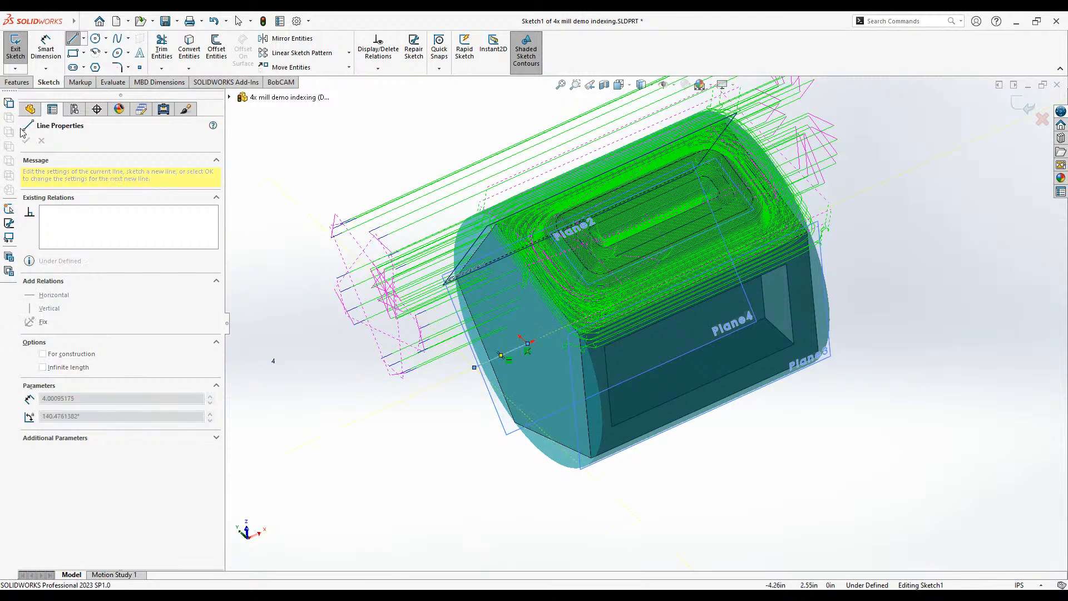
pyautogui.click(1022, 107)
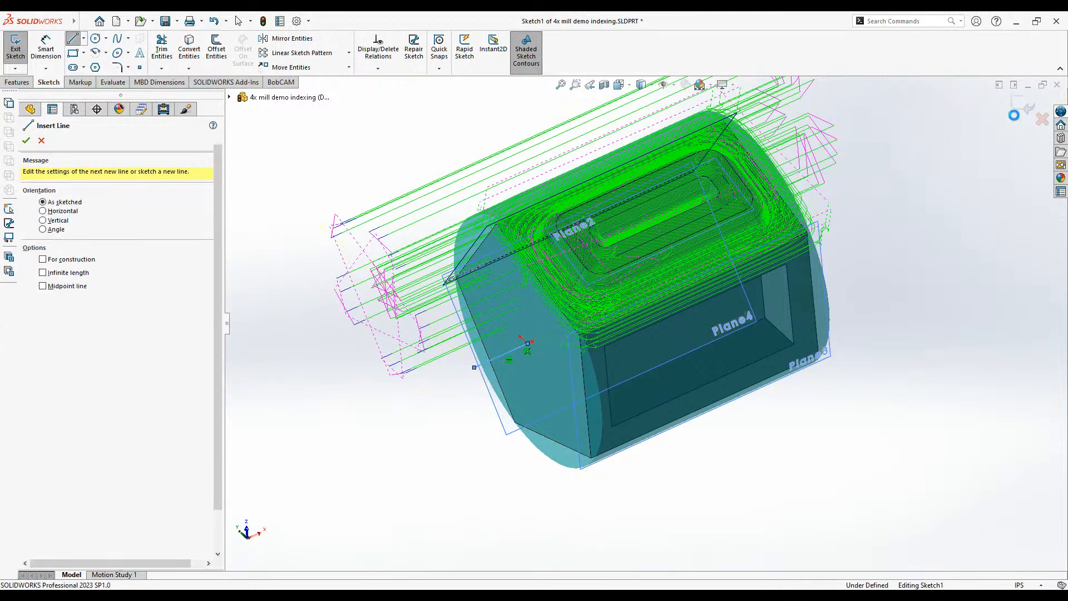
# - Return to the CAM tree and decline the auto-update of the machining features
pyautogui.scroll(-3, 520, 364)
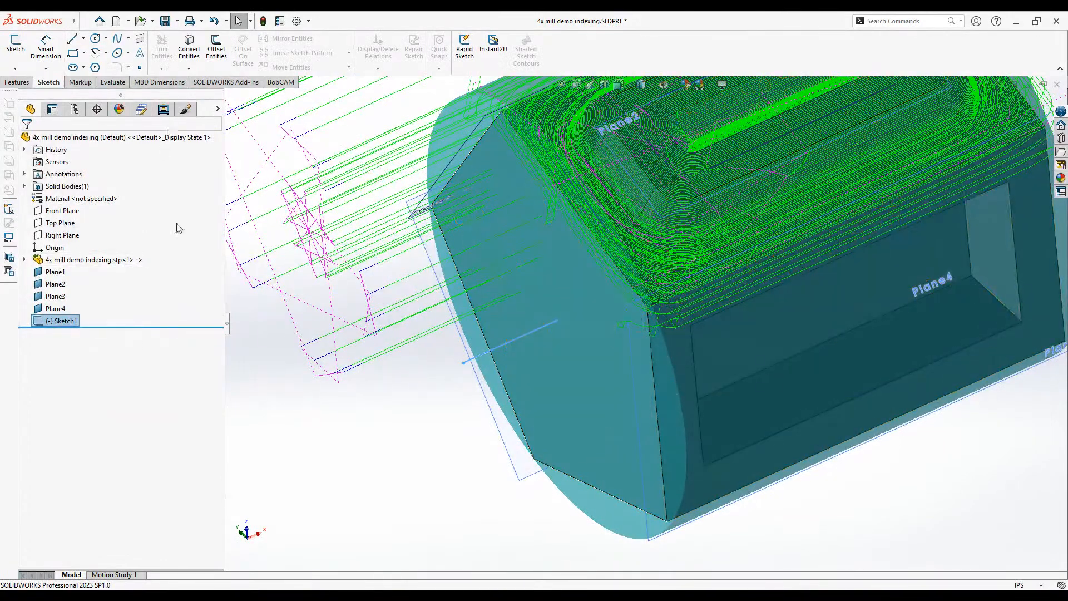
pyautogui.click(163, 109)
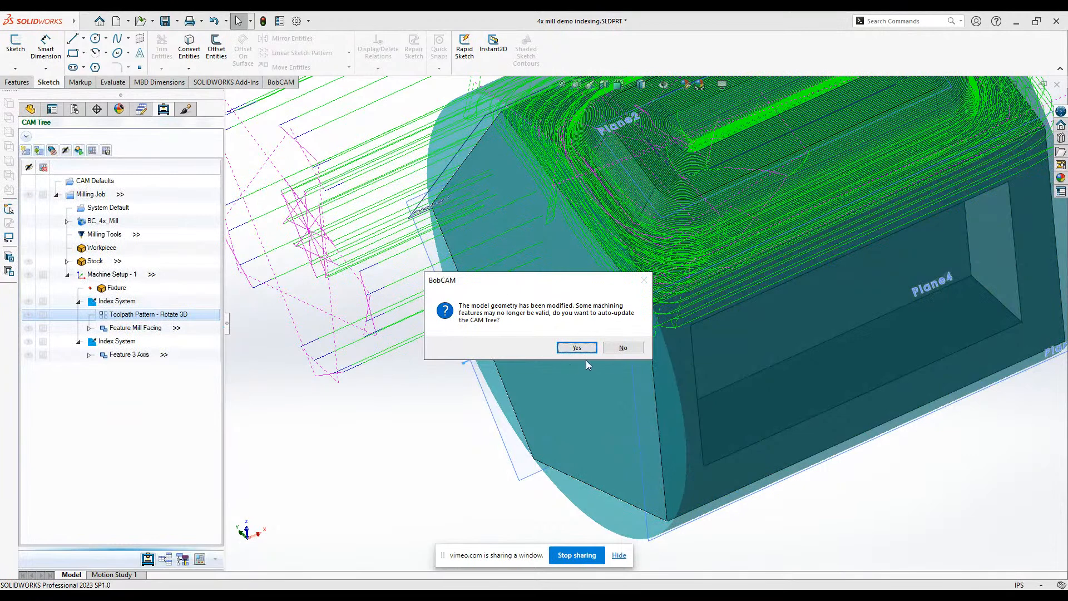
pyautogui.click(625, 348)
# - Edit the Rotate 3D pattern and pick the sketch line's outer endpoint as the start of its rotation axis
pyautogui.doubleClick(135, 315)
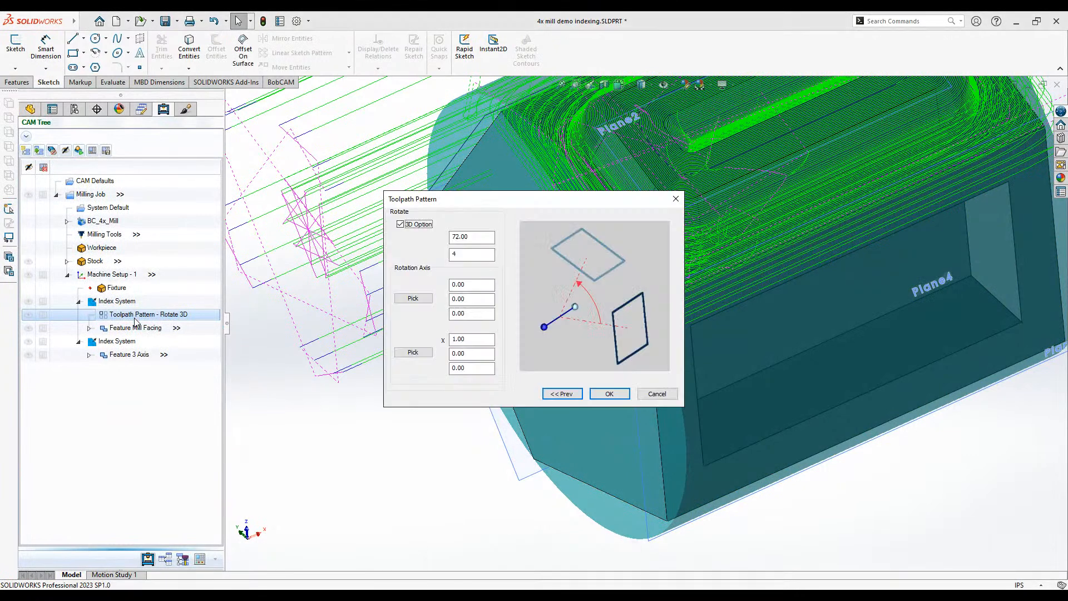
pyautogui.click(481, 288)
pyautogui.click(479, 314)
pyautogui.click(479, 341)
pyautogui.click(479, 355)
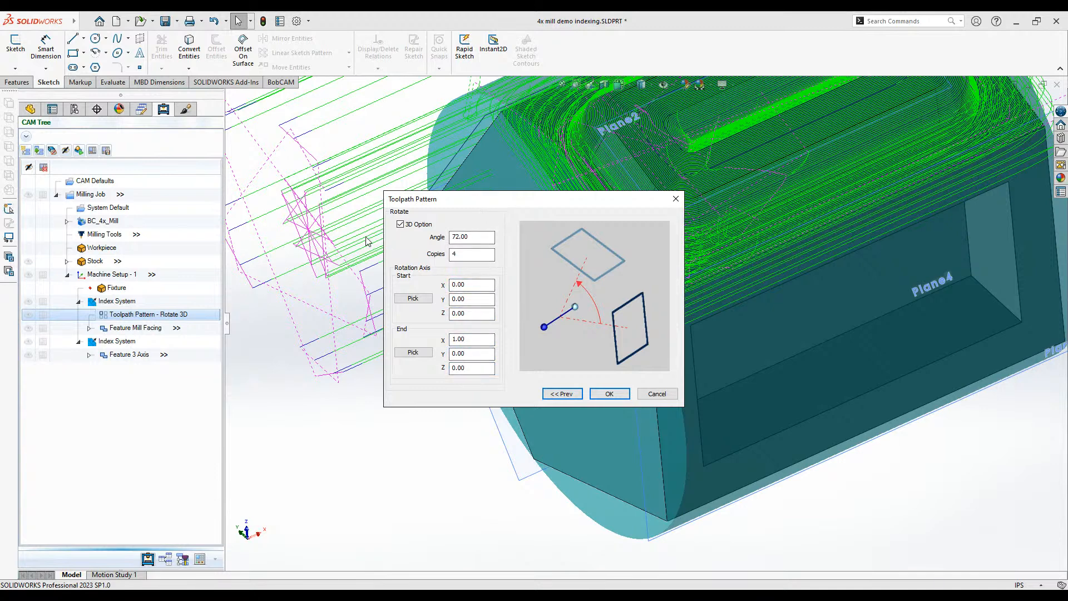
pyautogui.moveTo(443, 199); pyautogui.dragTo(188, 260)
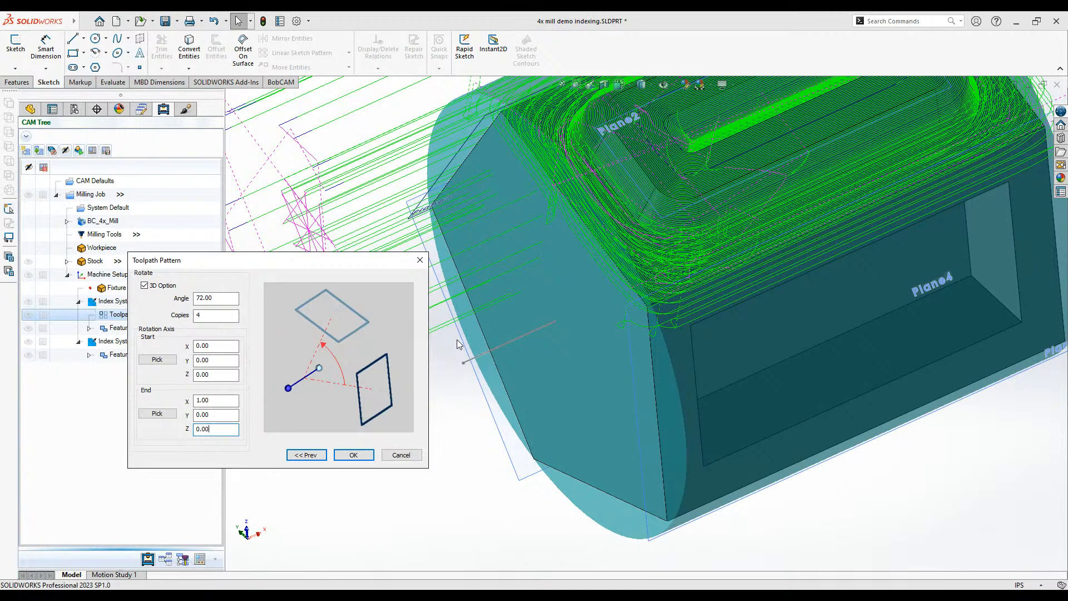
pyautogui.click(213, 360)
pyautogui.click(166, 360)
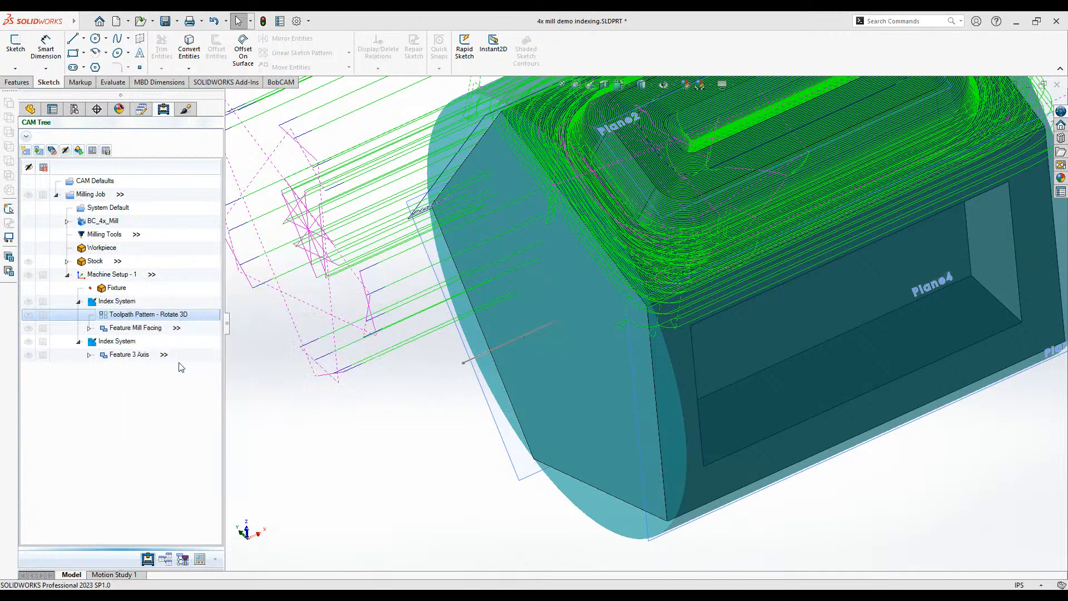
pyautogui.click(465, 365)
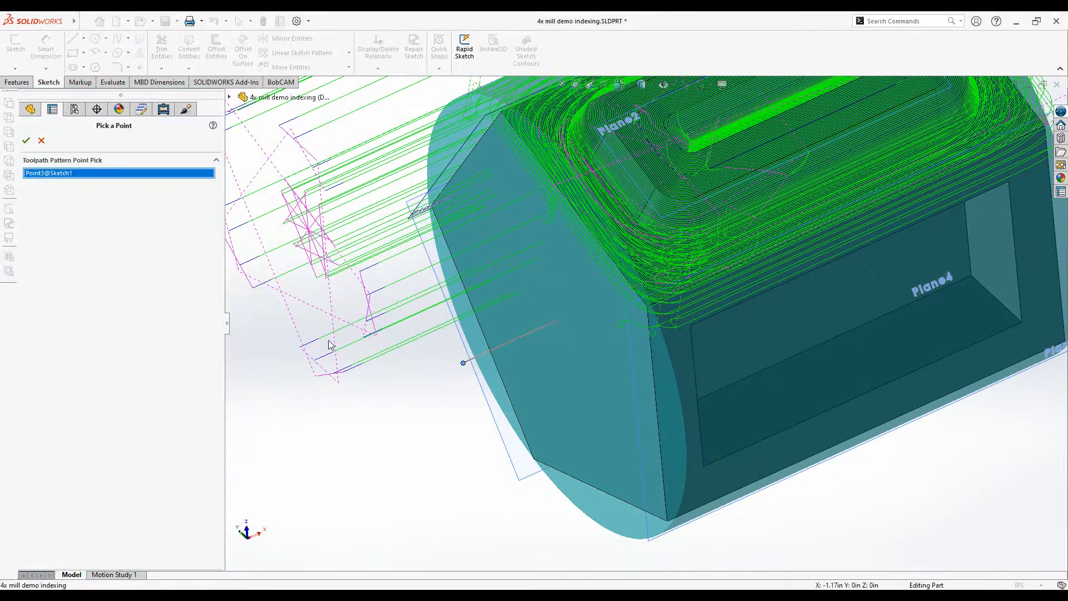
pyautogui.click(25, 140)
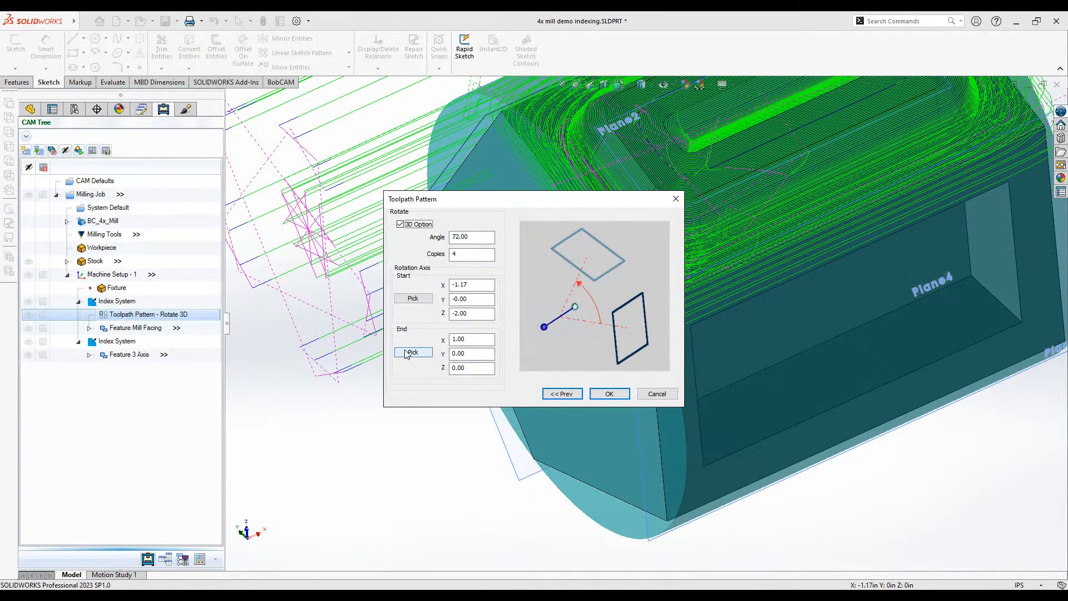
# - Pick the sketch line's endpoint at the origin as the end of the rotation axis and apply the pattern
pyautogui.click(412, 352)
pyautogui.click(557, 321)
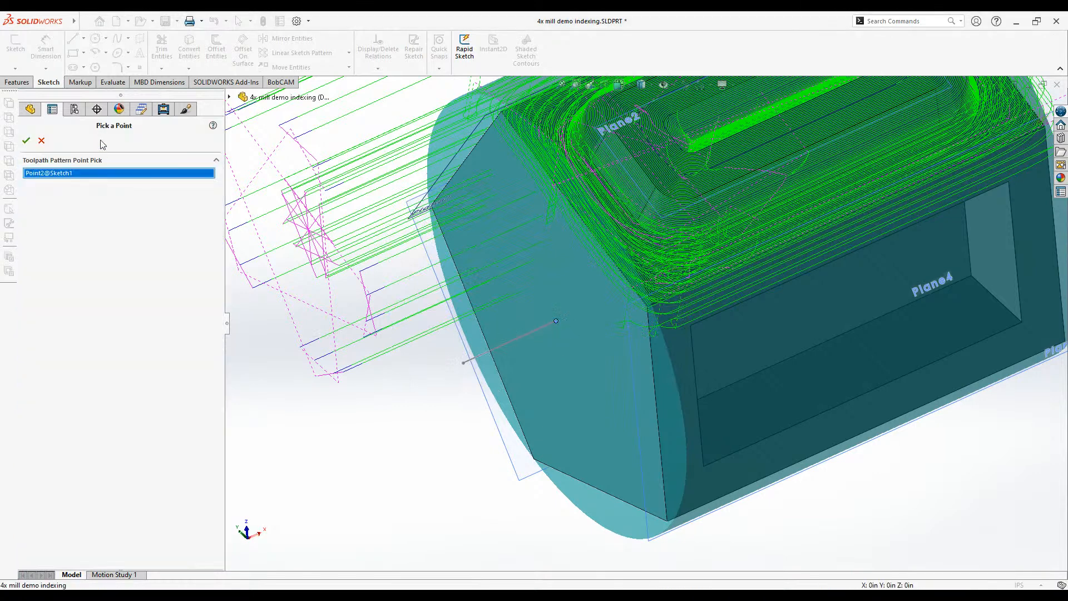
pyautogui.click(25, 140)
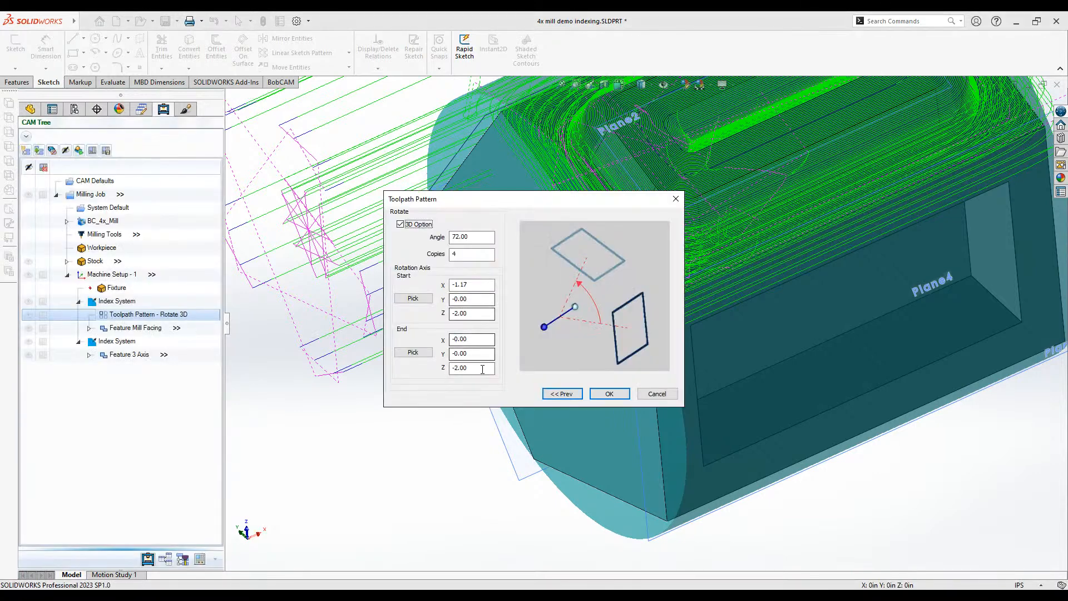
pyautogui.click(606, 394)
# - Examine how the rotated facing toolpaths are distributed around the five-sided part
pyautogui.scroll(3, 528, 389)
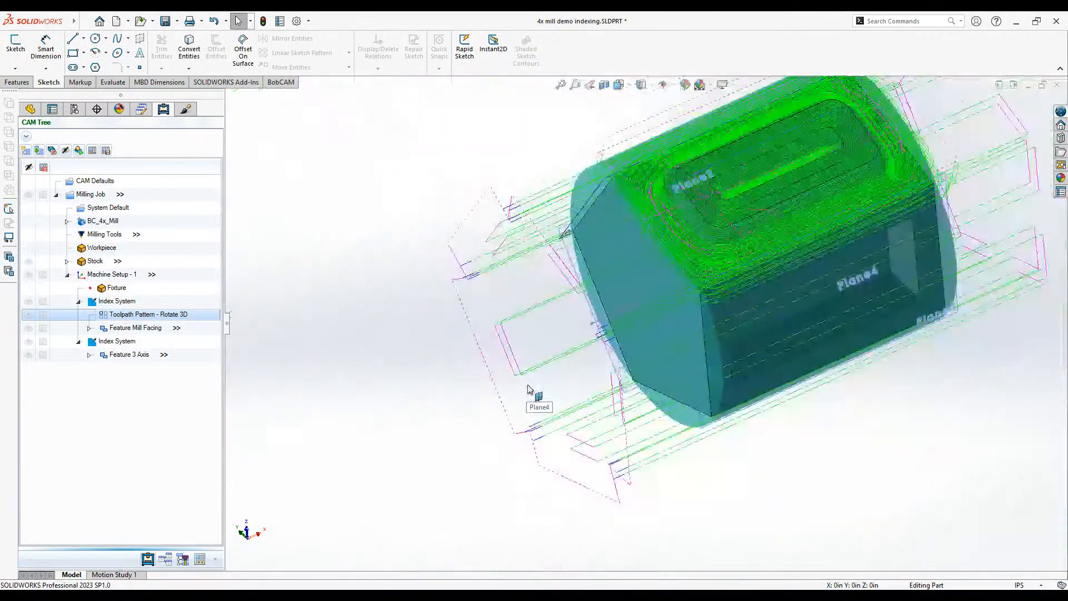
pyautogui.moveTo(796, 382); pyautogui.dragTo(748, 291, button='middle')
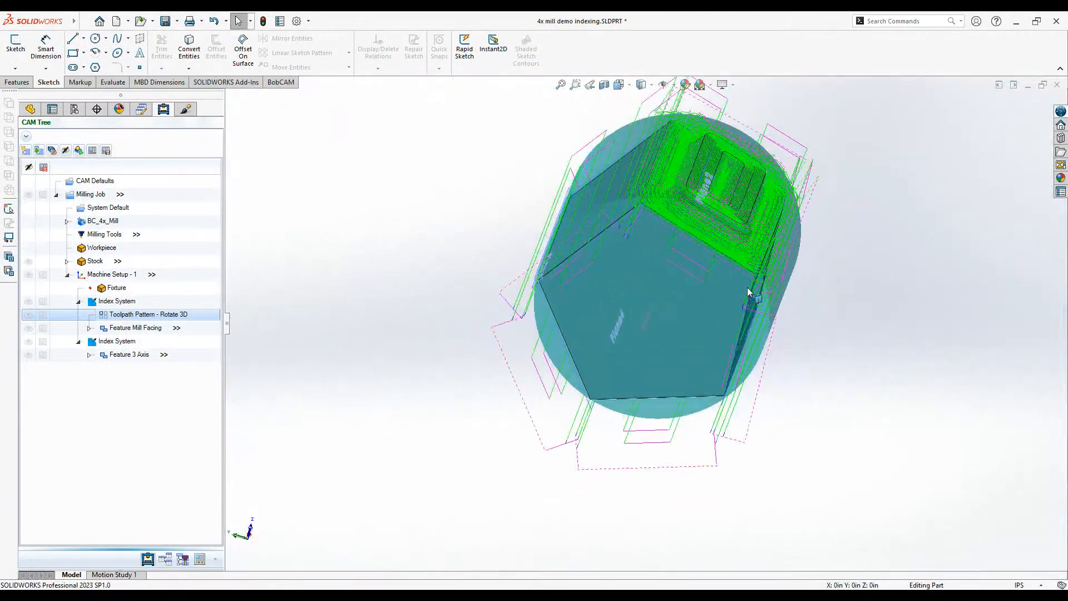
pyautogui.scroll(-2, 748, 291)
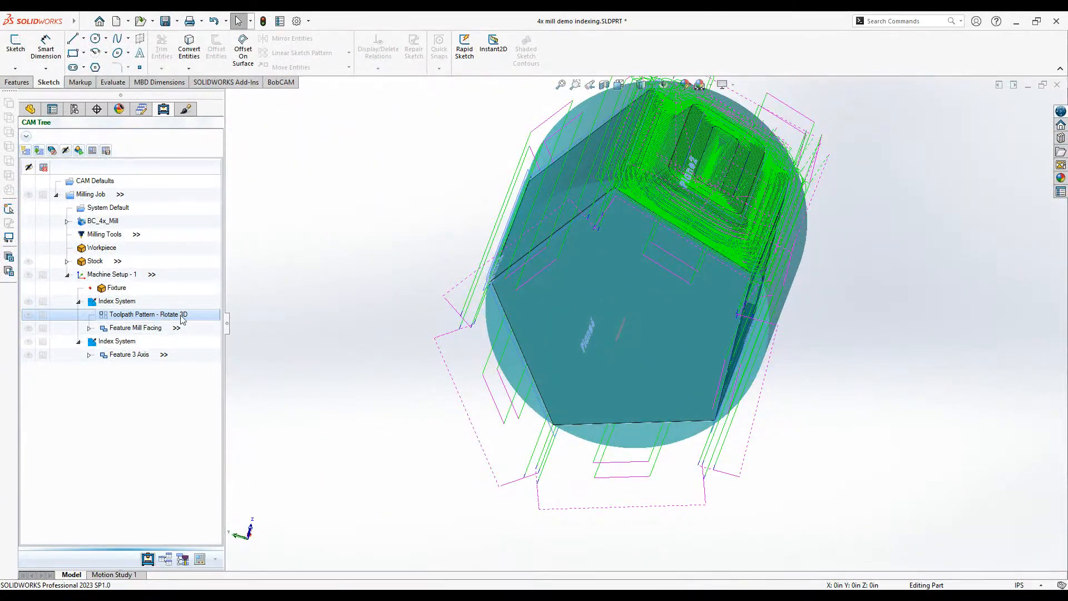
pyautogui.moveTo(599, 351); pyautogui.dragTo(779, 416, button='middle')
pyautogui.scroll(-4, 595, 268)
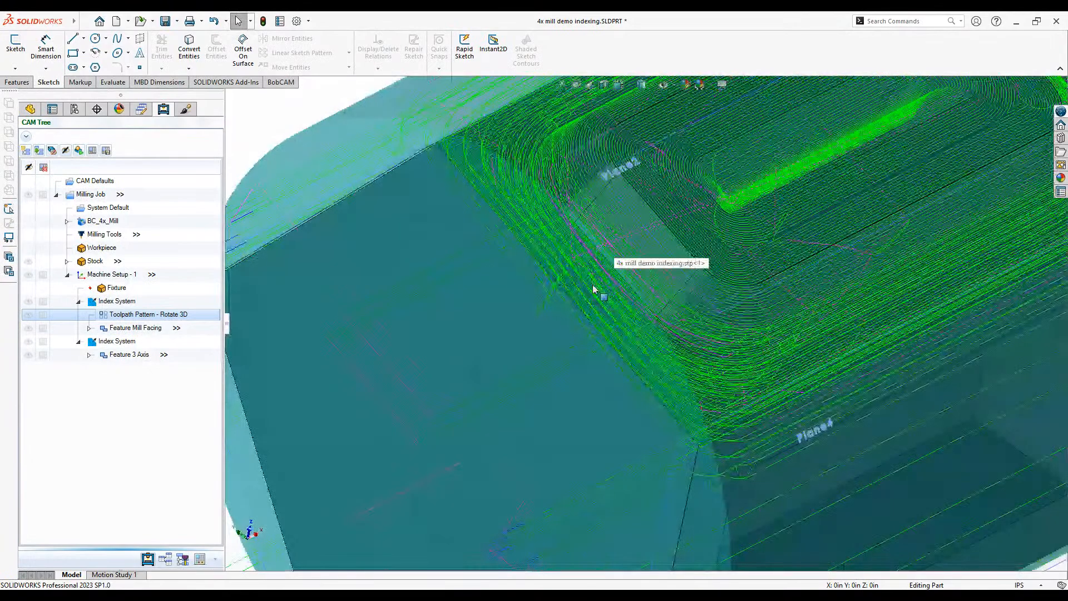
pyautogui.scroll(4, 594, 288)
pyautogui.scroll(-4, 628, 298)
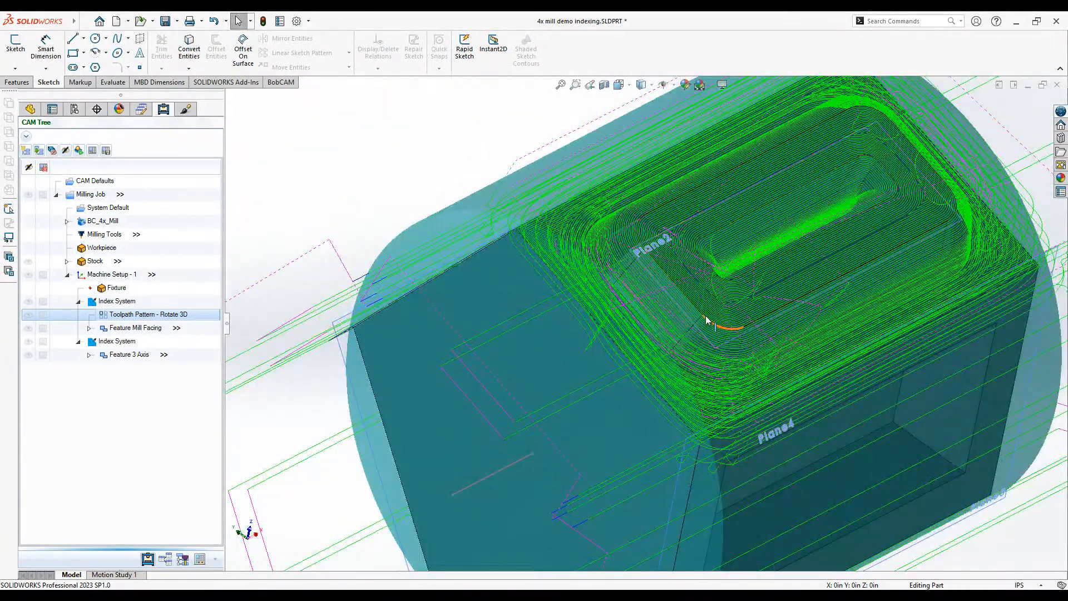
pyautogui.scroll(3, 702, 319)
# - Set the Rotate 3D toolpath pattern to 3 copies and apply it
pyautogui.doubleClick(160, 316)
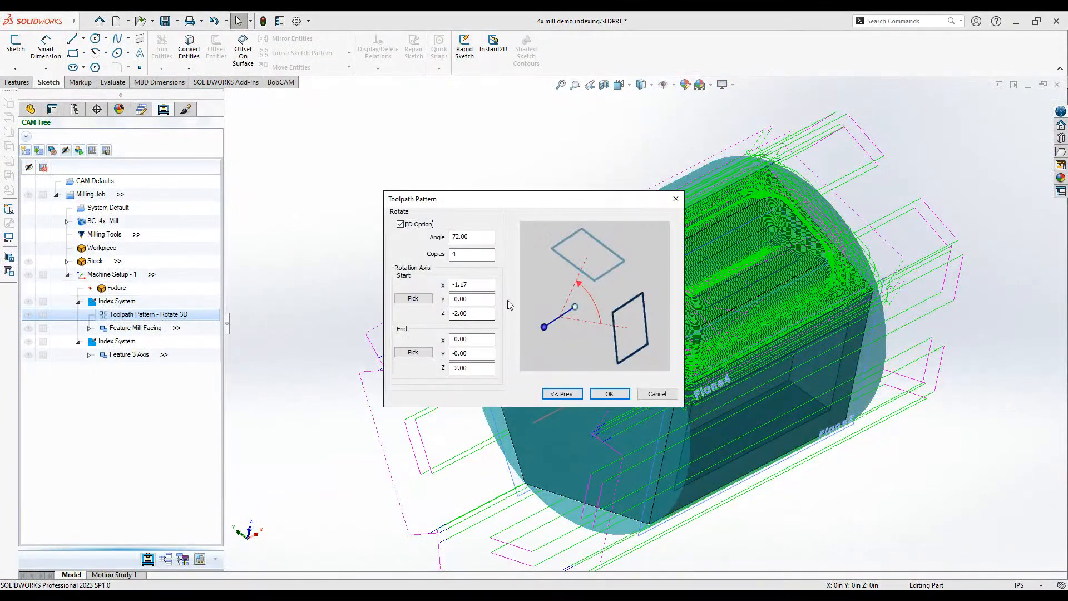
pyautogui.doubleClick(456, 255)
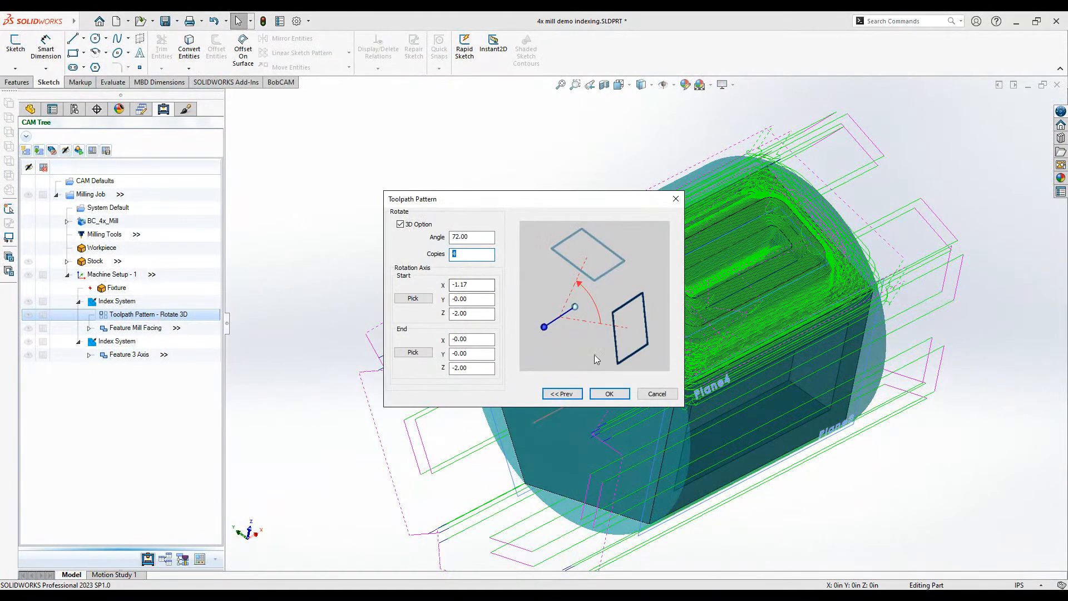
pyautogui.click(608, 393)
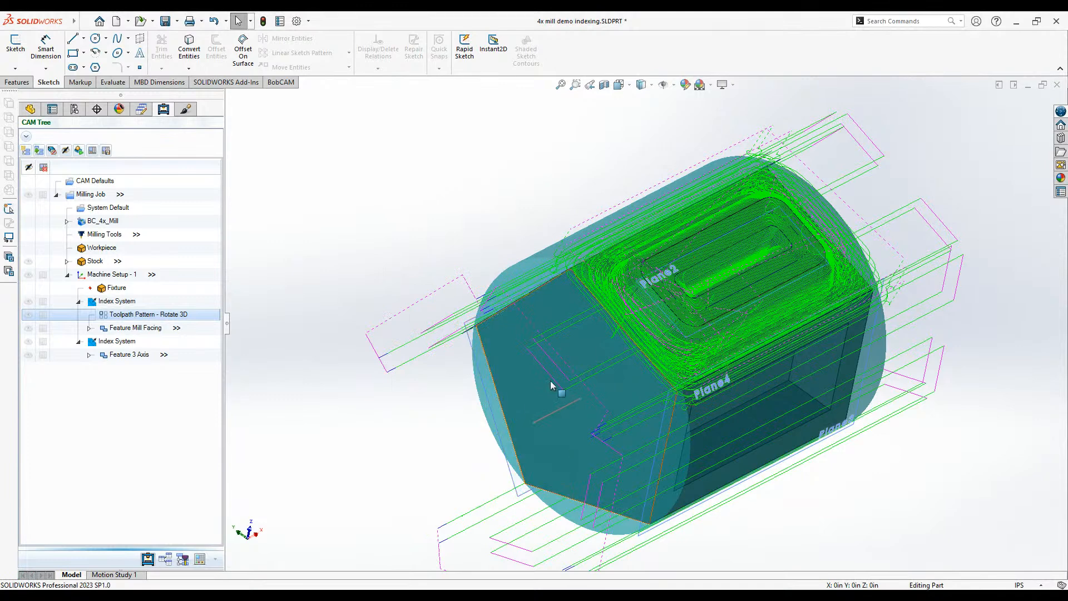
# - Try reversing the rotation angle of the three-copy Rotate 3D toolpath pattern and apply it
pyautogui.doubleClick(119, 316)
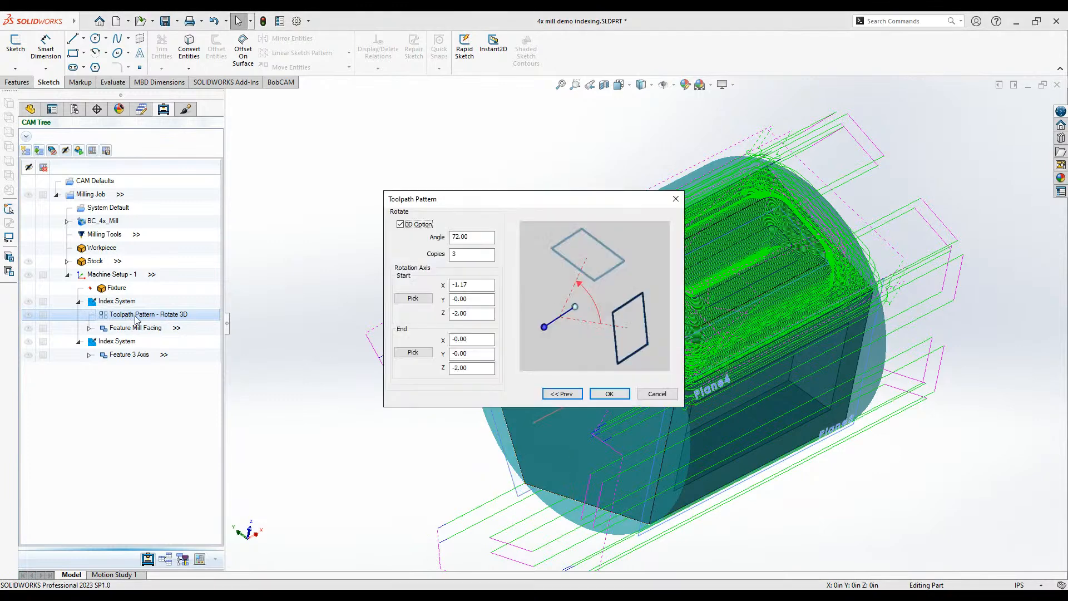
pyautogui.click(453, 236)
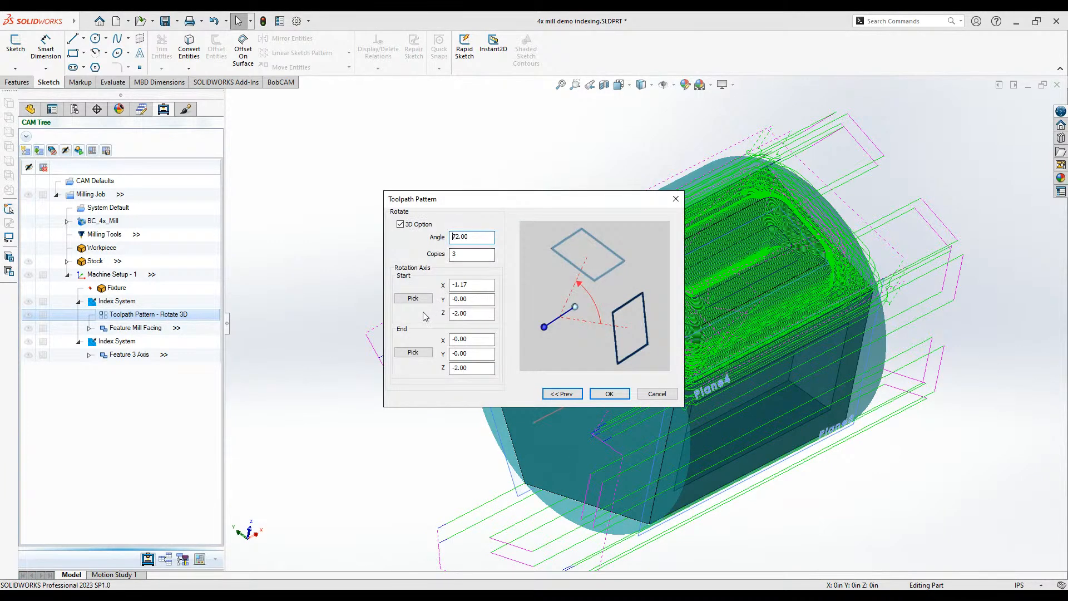
pyautogui.click(609, 393)
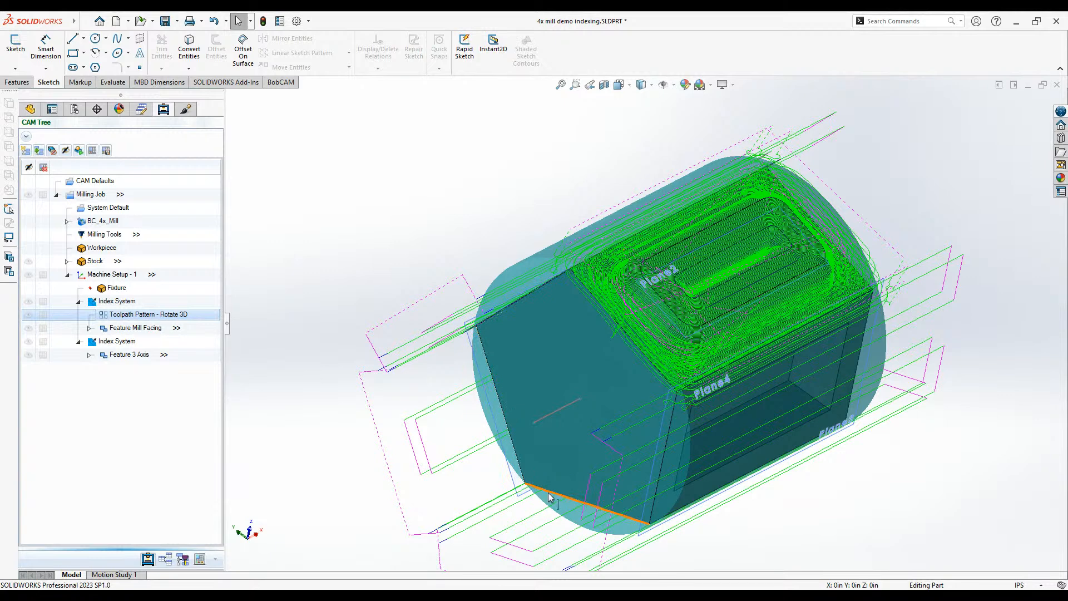
# - Restore the Rotate 3D toolpath pattern to 4 copies at an angle of 72 degrees
pyautogui.moveTo(699, 355); pyautogui.dragTo(637, 350, button='middle')
pyautogui.doubleClick(149, 315)
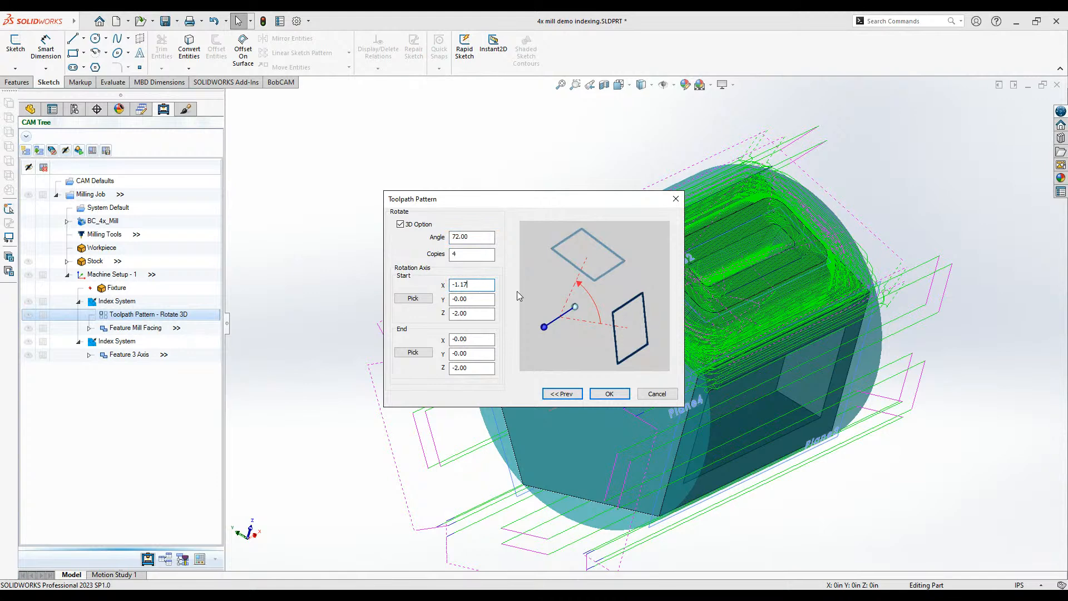
pyautogui.click(609, 394)
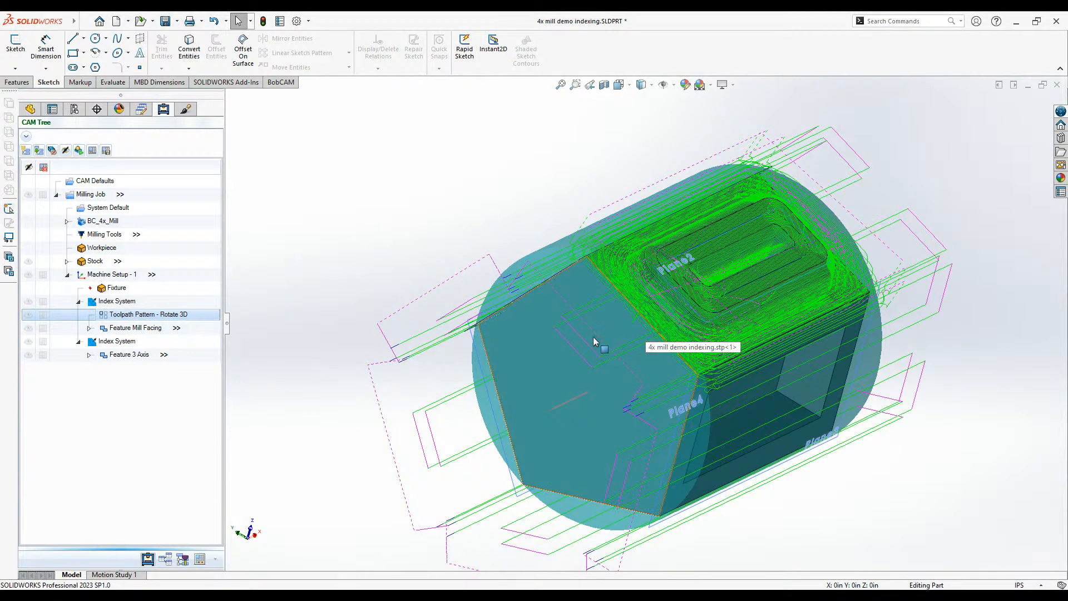
# - Inspect the milling job's operation tree, highlighting the steep shallow operation and each of the copied facing operations in turn
pyautogui.scroll(-6, 718, 310)
pyautogui.scroll(8, 586, 375)
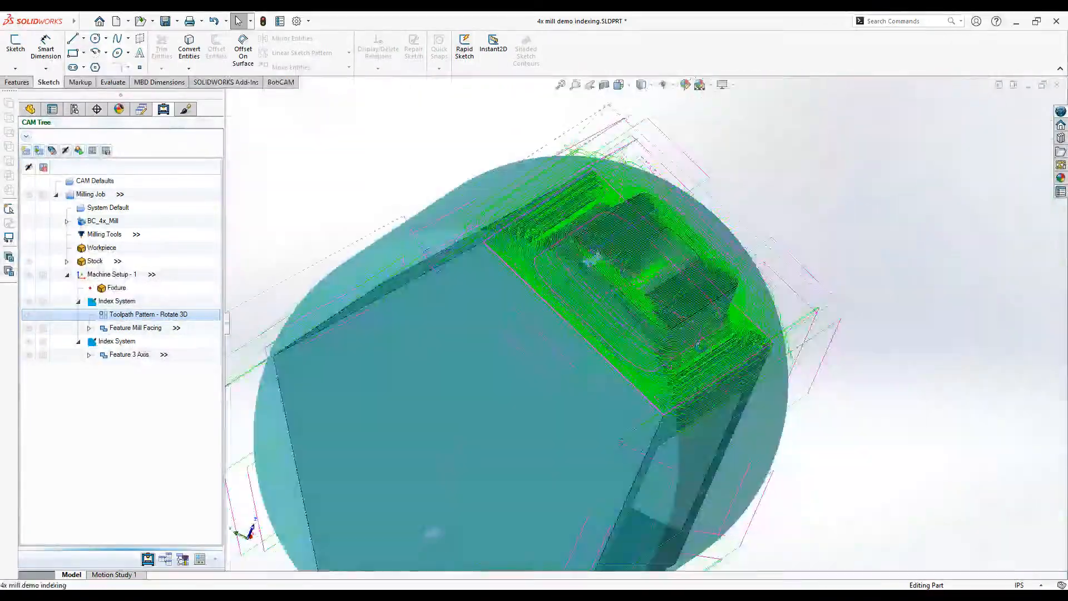
pyautogui.moveTo(700, 346); pyautogui.dragTo(683, 367, button='middle')
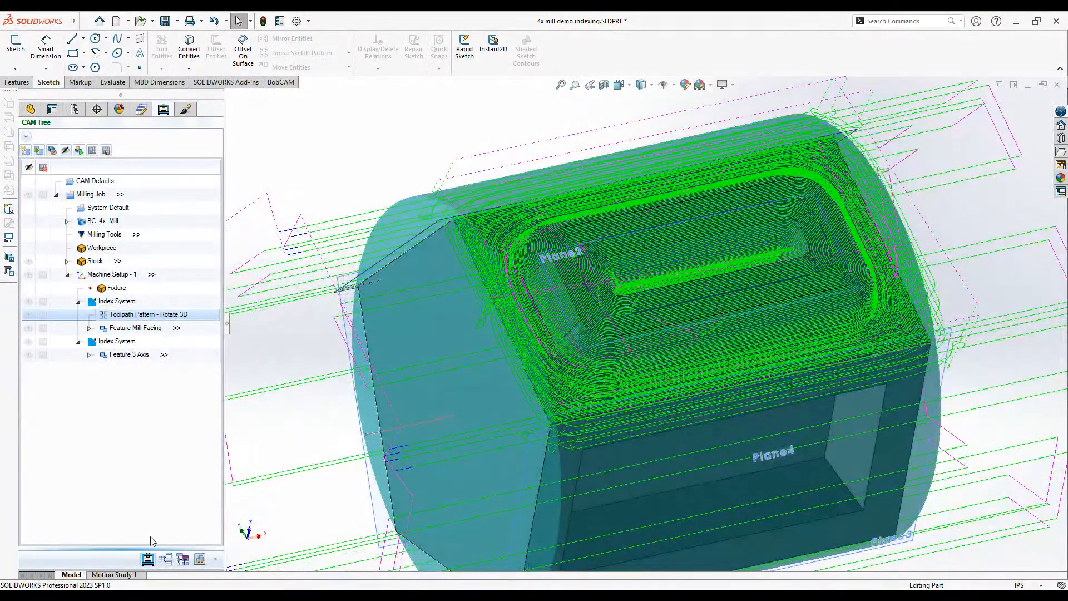
pyautogui.click(169, 562)
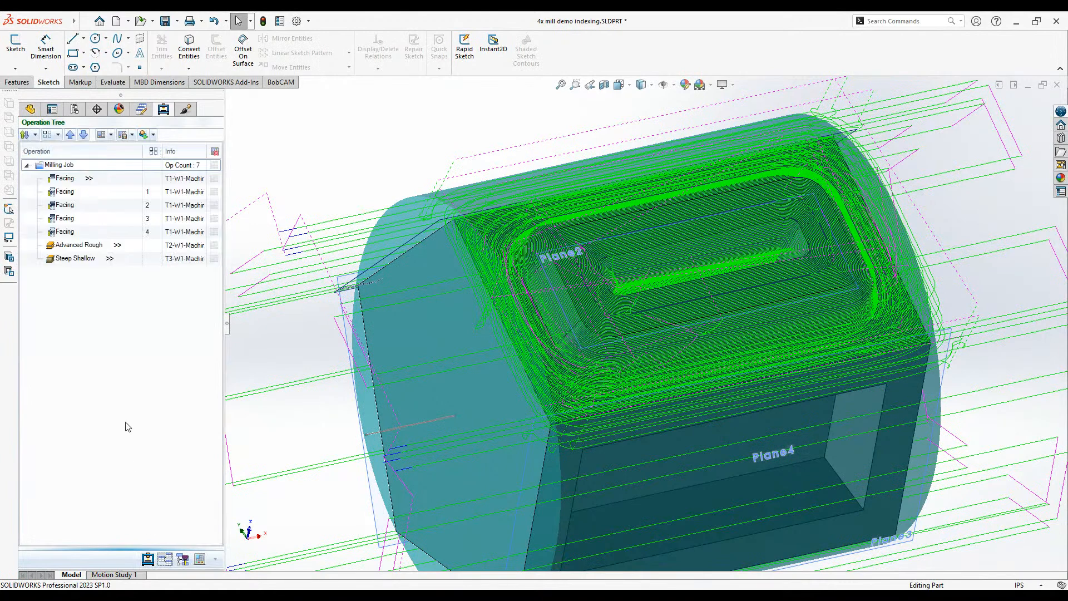
pyautogui.click(77, 259)
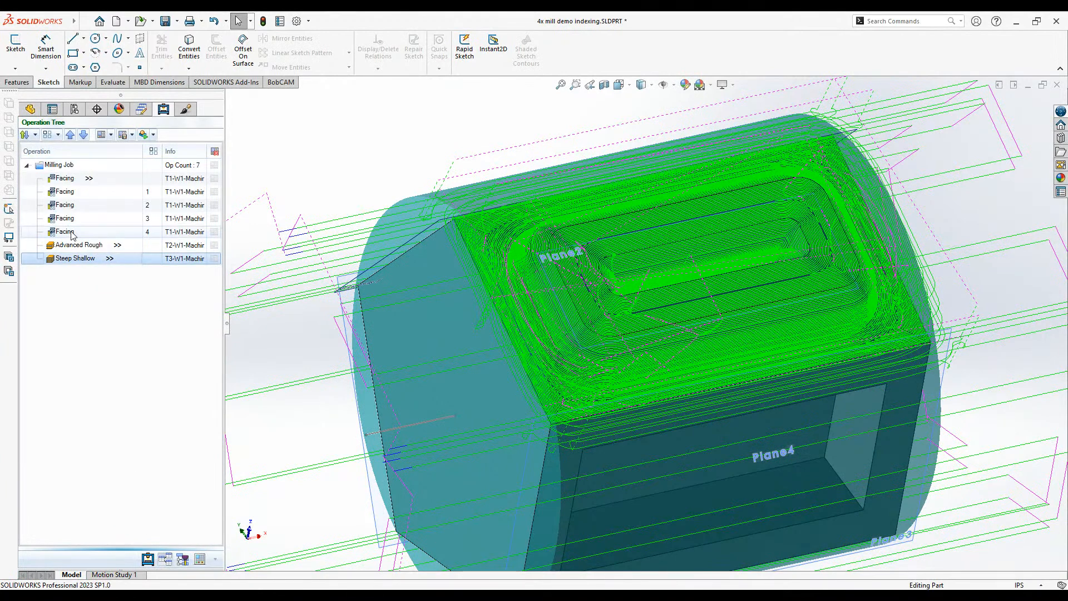
pyautogui.click(73, 232)
pyautogui.click(78, 219)
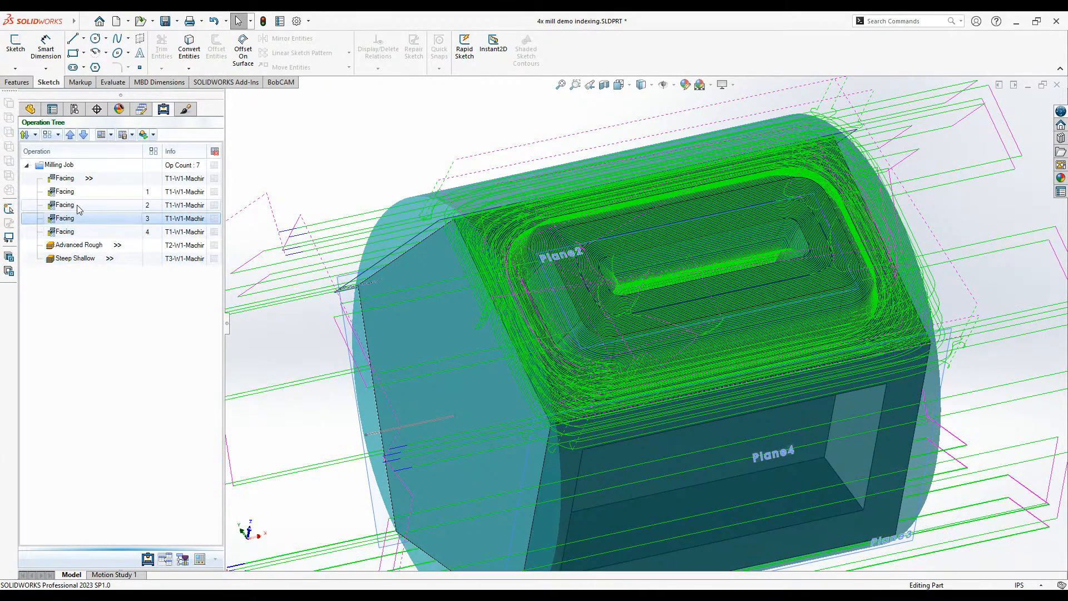
pyautogui.click(79, 206)
pyautogui.click(74, 192)
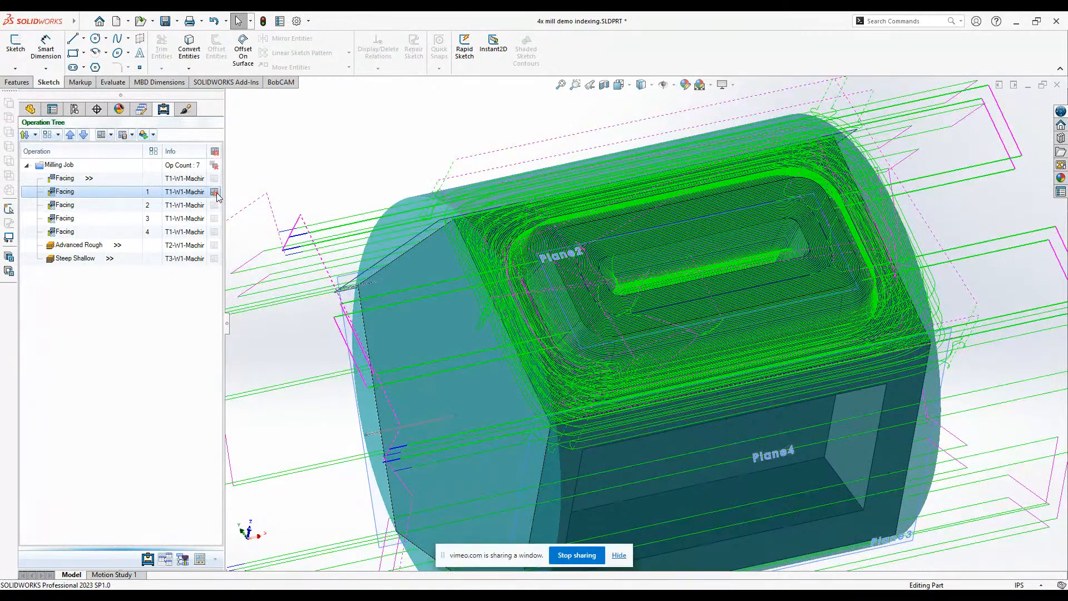
# - Switch posting of the first copied facing operation back on and return to the CAM tree
pyautogui.rightClick(104, 192)
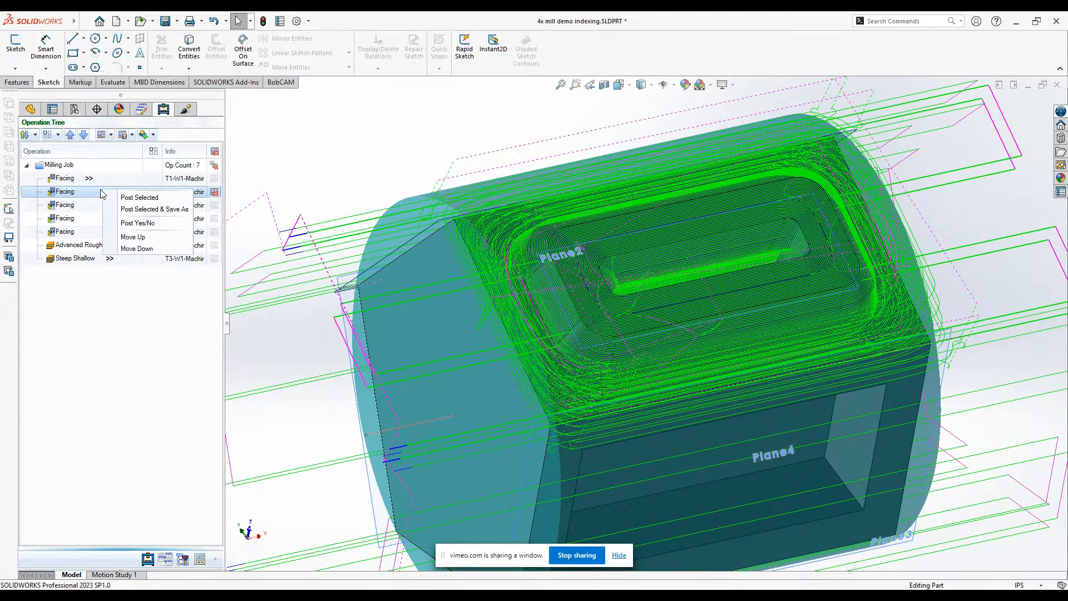
pyautogui.click(138, 223)
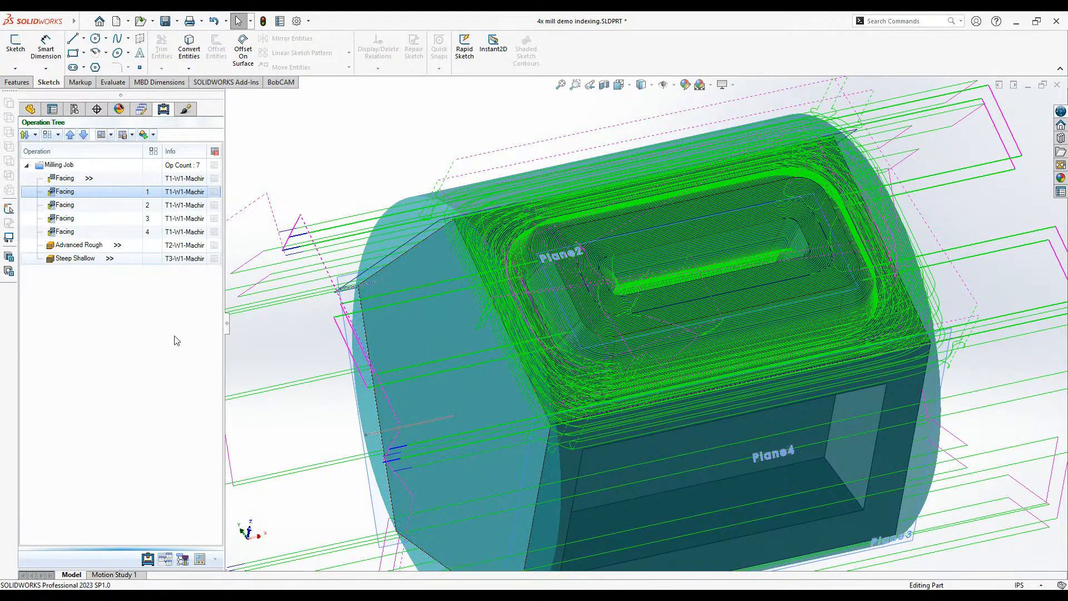
pyautogui.click(148, 560)
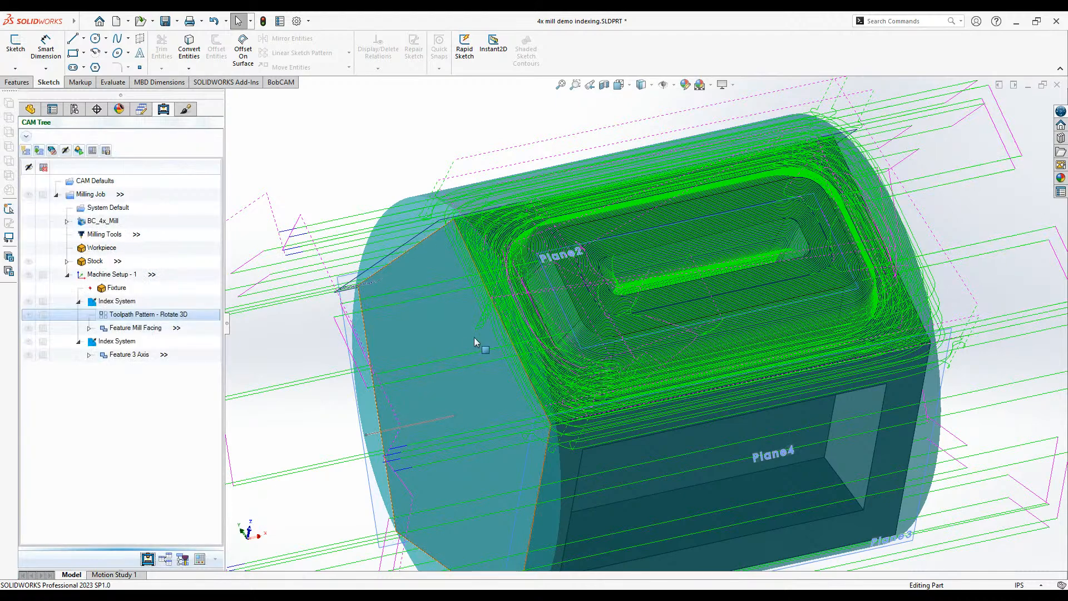
# - Review the angle, copies and rotation axis of the Rotate 3D toolpath pattern and accept them
pyautogui.scroll(-3, 503, 356)
pyautogui.scroll(6, 505, 349)
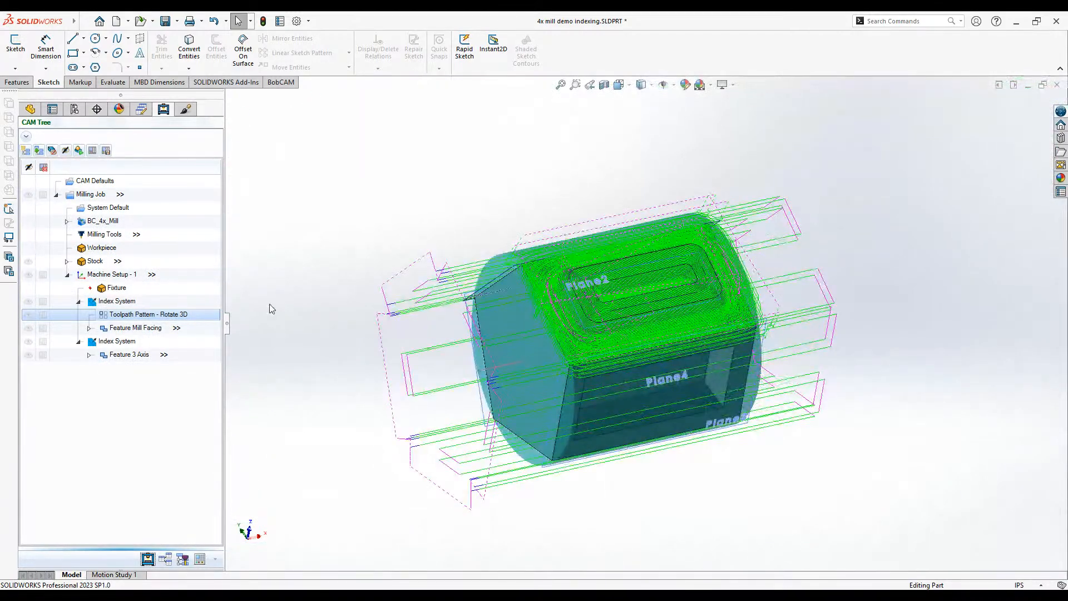
pyautogui.doubleClick(146, 315)
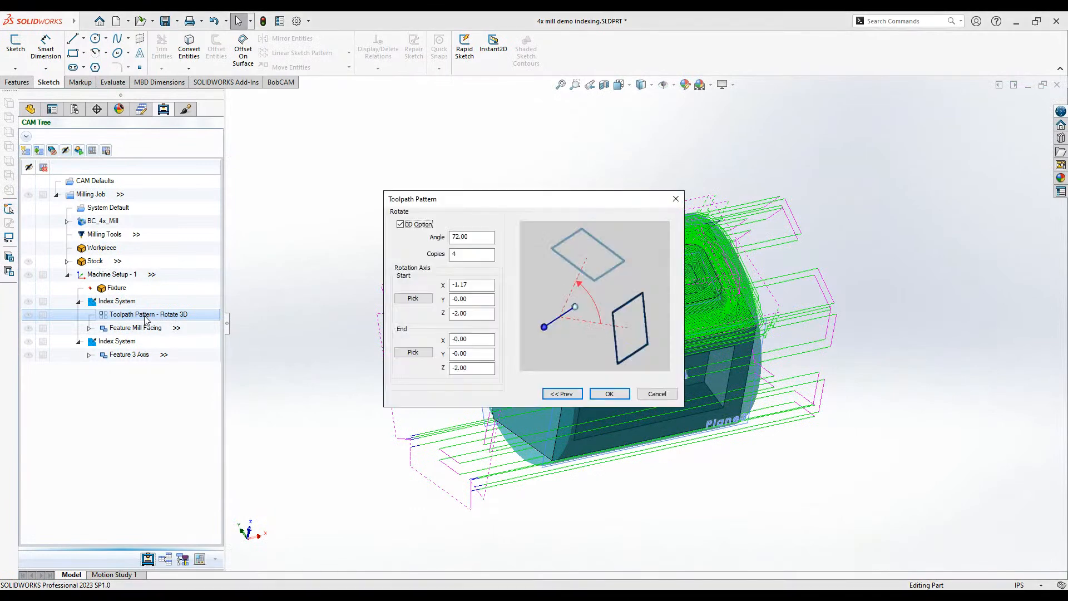
pyautogui.press('Tab')
pyautogui.click(610, 394)
# - Examine the copied facing toolpaths against each face of the five-sided part from several viewing angles
pyautogui.moveTo(576, 396); pyautogui.dragTo(726, 285, button='middle')
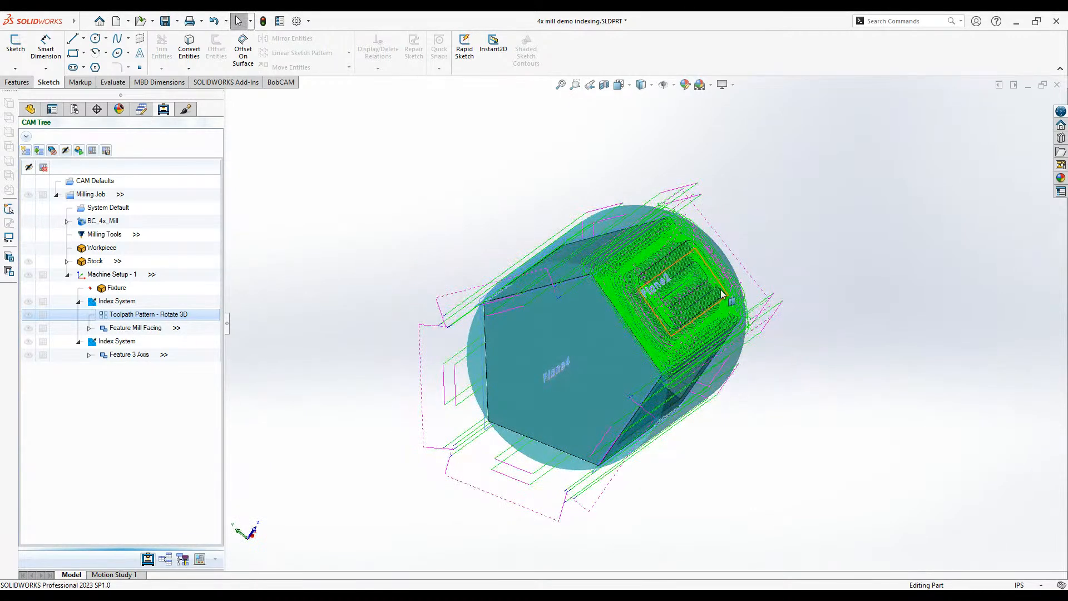
pyautogui.moveTo(762, 420); pyautogui.dragTo(801, 386, button='middle')
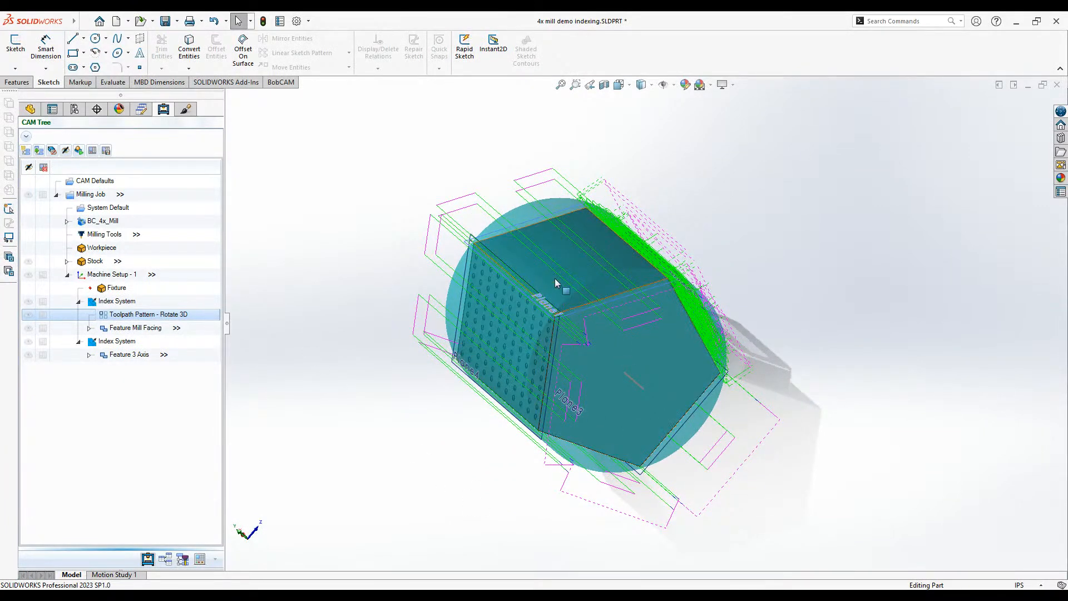
pyautogui.scroll(-5, 594, 290)
pyautogui.scroll(5, 565, 308)
pyautogui.moveTo(683, 511); pyautogui.dragTo(574, 255, button='middle')
pyautogui.click(616, 429)
pyautogui.moveTo(777, 356); pyautogui.dragTo(813, 466, button='middle')
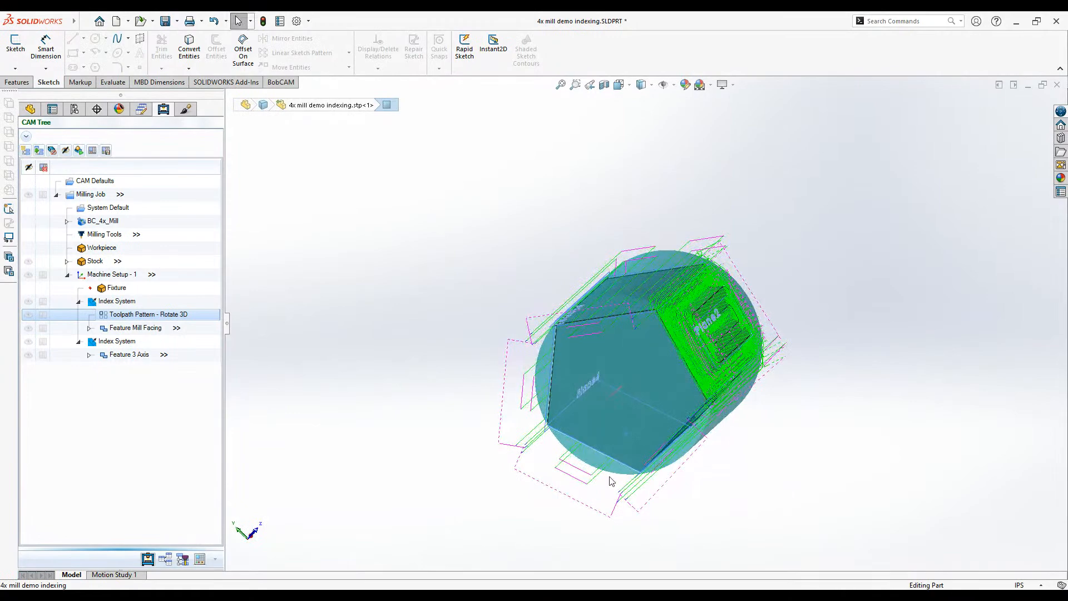
pyautogui.scroll(-4, 625, 345)
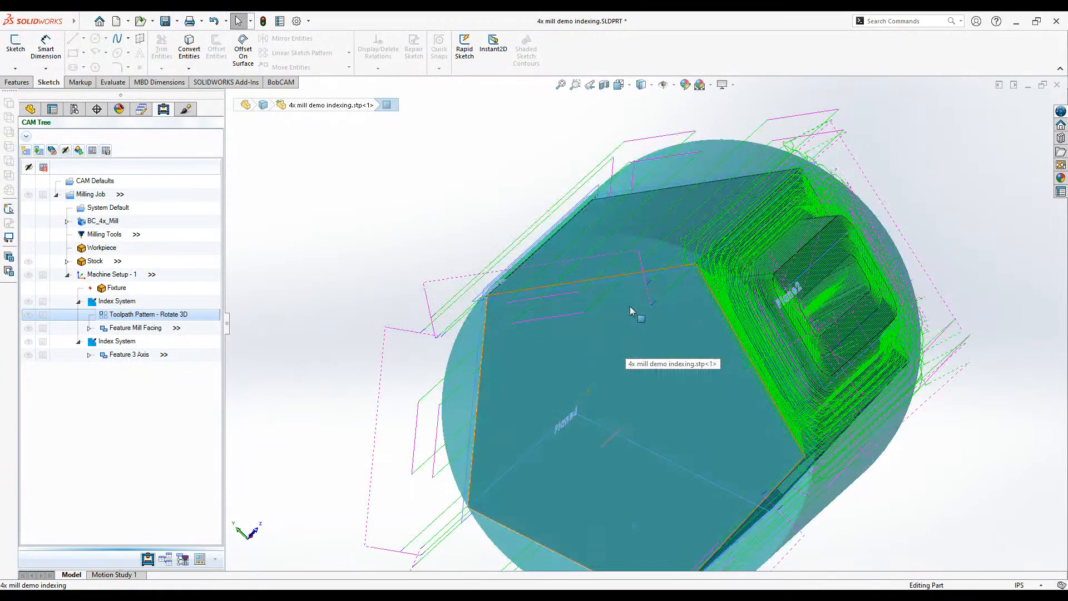
pyautogui.scroll(2, 630, 312)
pyautogui.scroll(-2, 607, 434)
pyautogui.scroll(2, 610, 434)
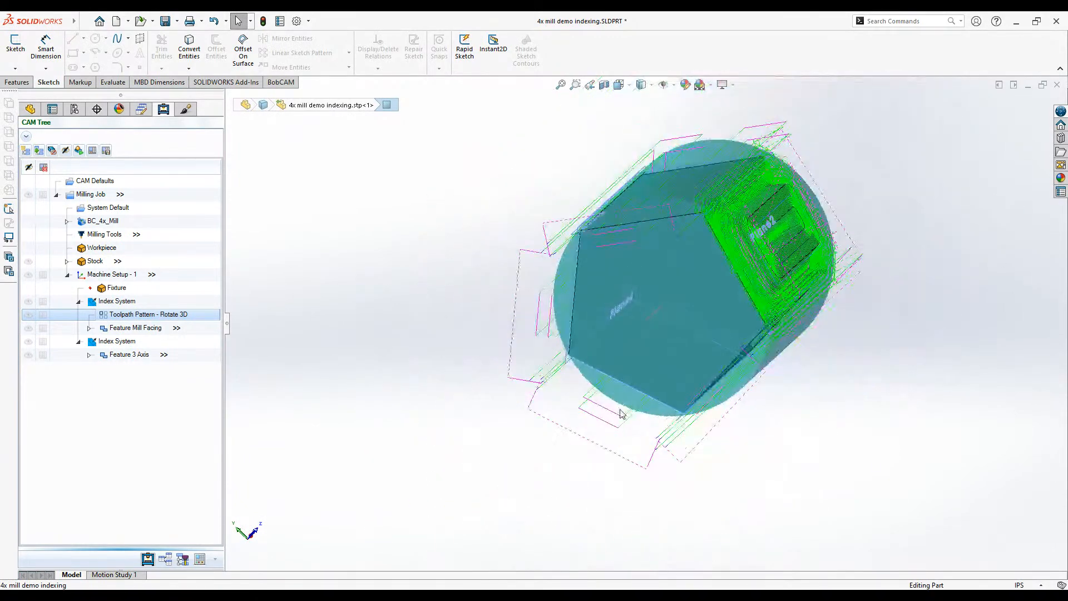
pyautogui.scroll(-3, 612, 451)
pyautogui.scroll(4, 651, 290)
pyautogui.scroll(-1, 658, 287)
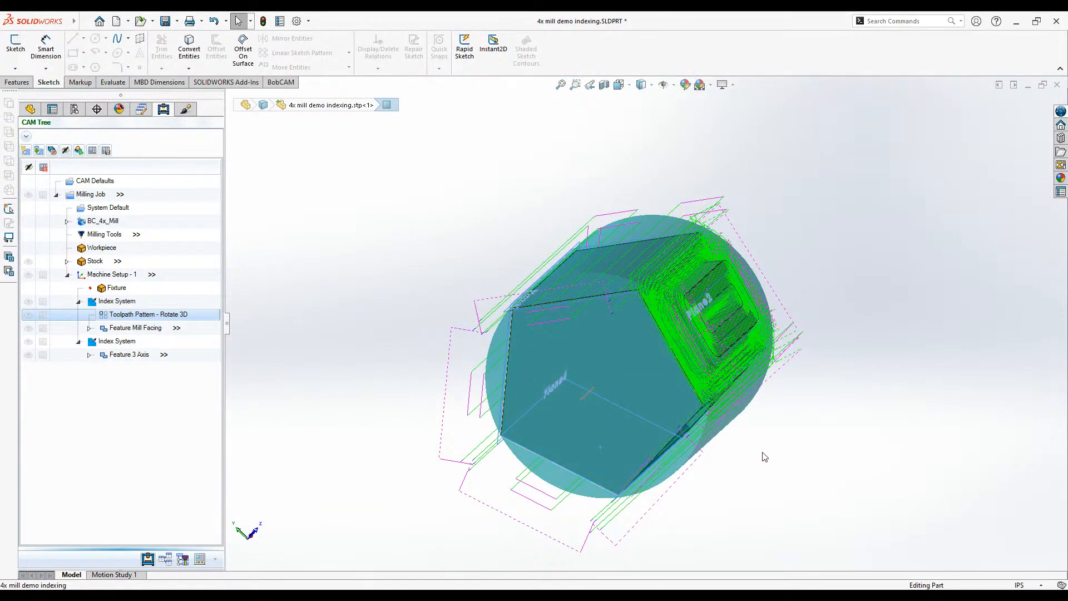
pyautogui.moveTo(821, 312); pyautogui.dragTo(806, 153, button='middle')
pyautogui.moveTo(512, 250); pyautogui.dragTo(630, 191, button='middle')
pyautogui.click(543, 403)
# - Add another index system to Machine Setup - 1 for the face with the rectangular pocket
pyautogui.moveTo(701, 216); pyautogui.dragTo(603, 392, button='middle')
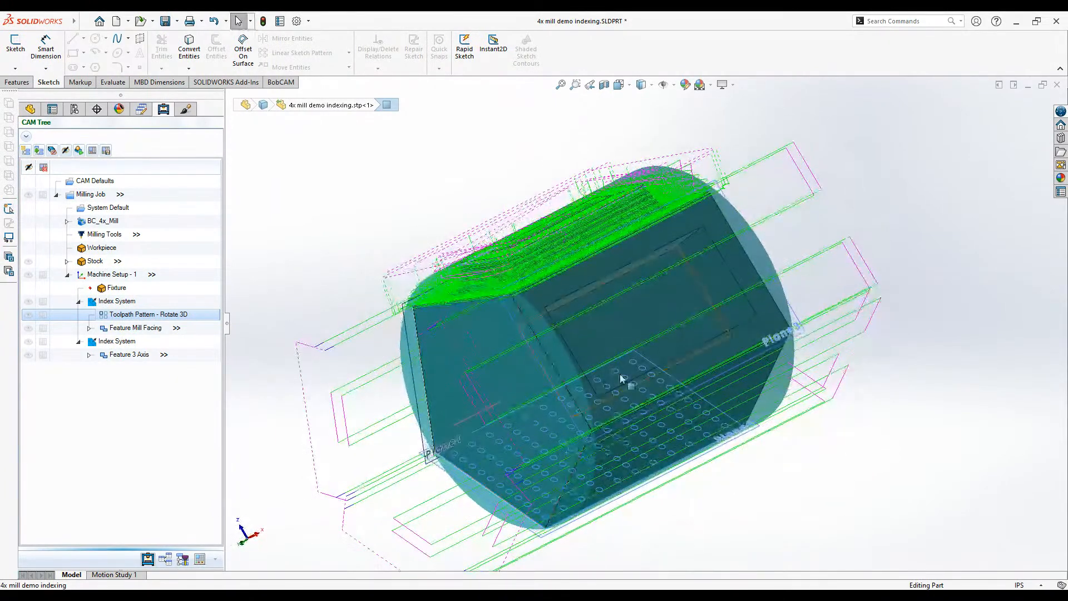
pyautogui.scroll(-3, 603, 395)
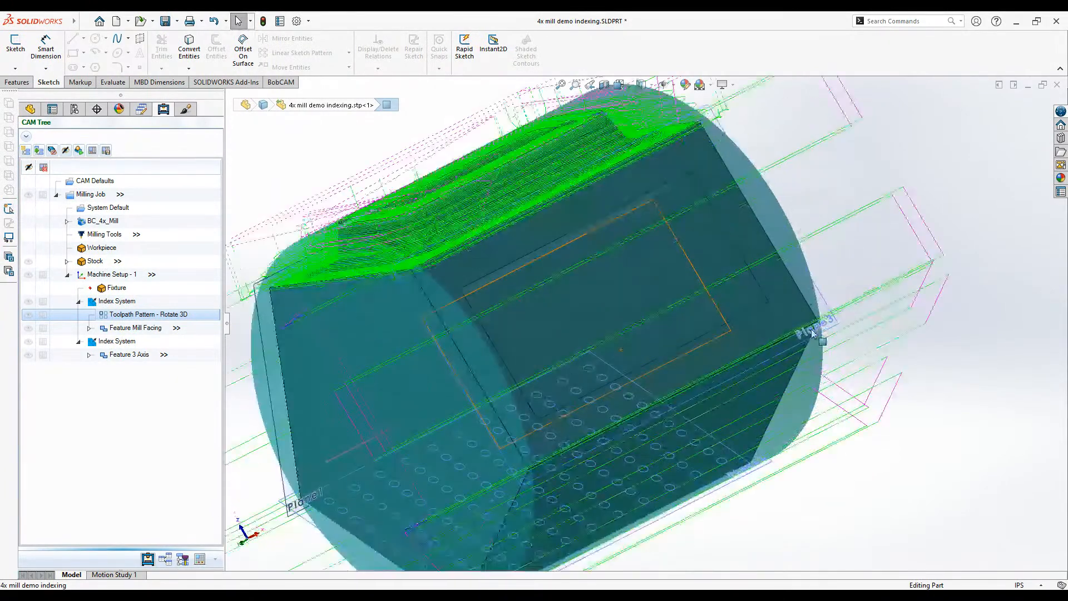
pyautogui.rightClick(138, 277)
pyautogui.moveTo(216, 501)
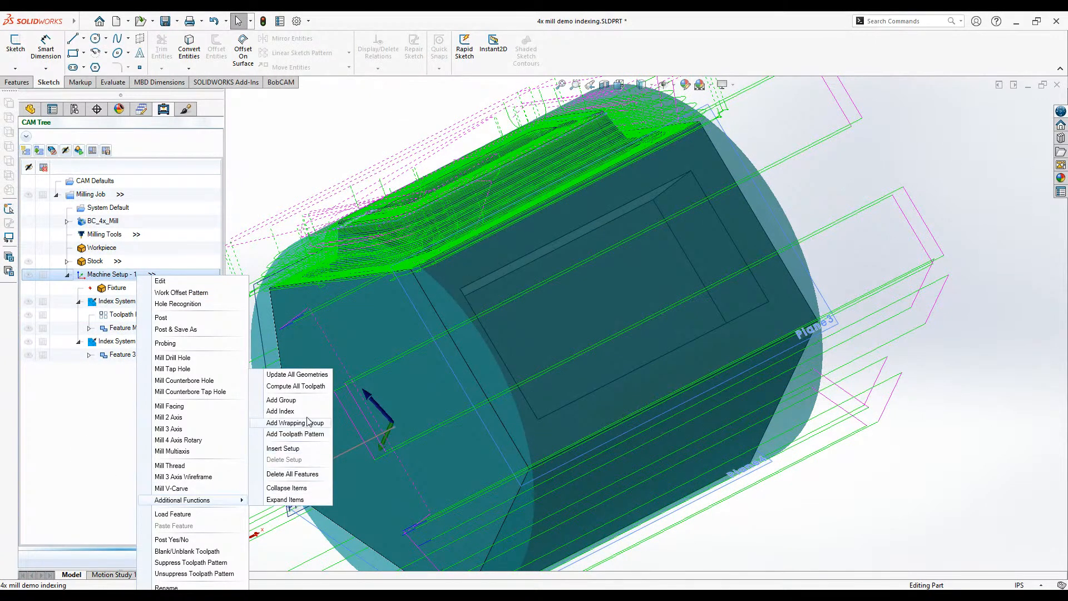
pyautogui.click(290, 411)
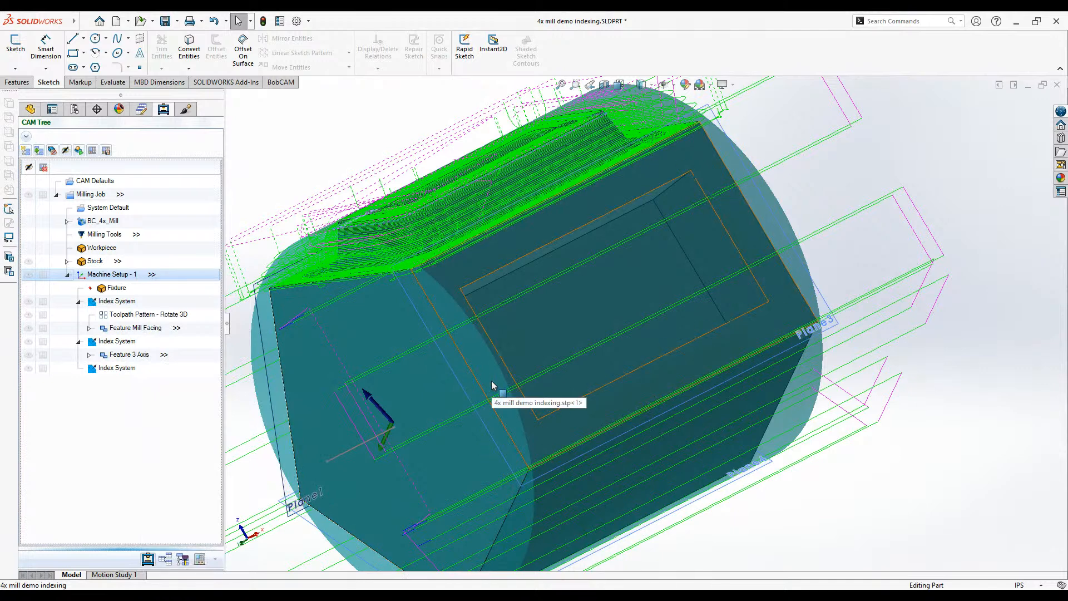
# - Set the new index system's location to Plane3, keeping the machine setting for posting
pyautogui.click(117, 368)
pyautogui.rightClick(165, 370)
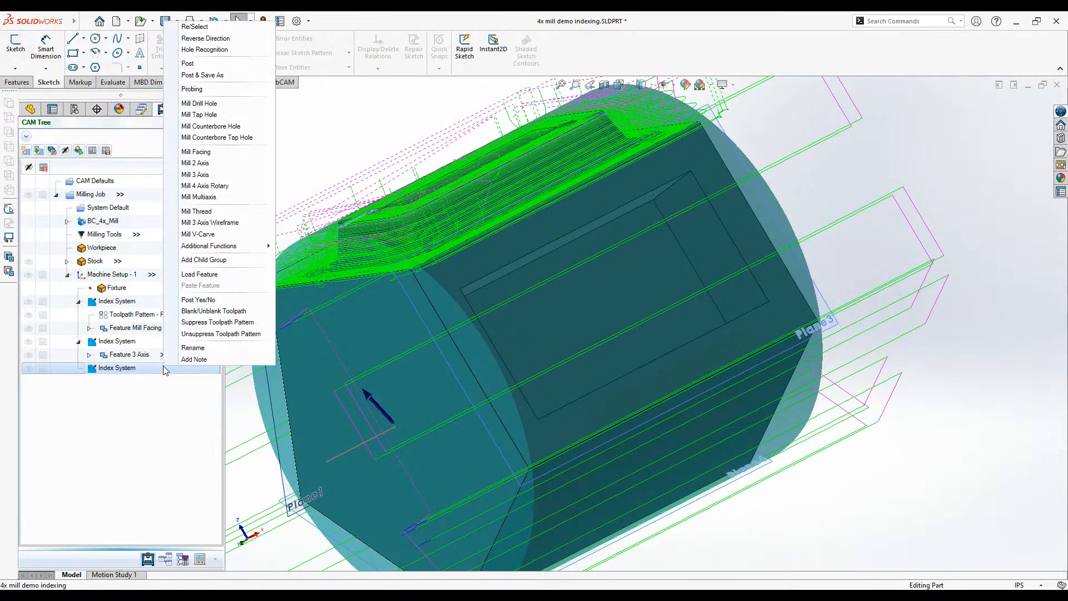
pyautogui.click(206, 27)
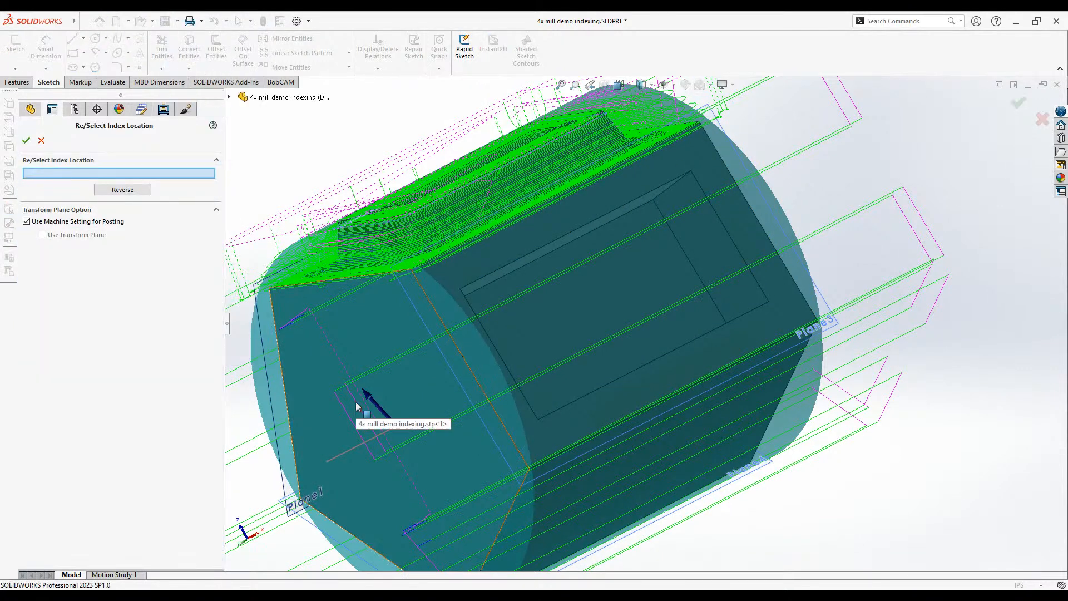
pyautogui.click(834, 329)
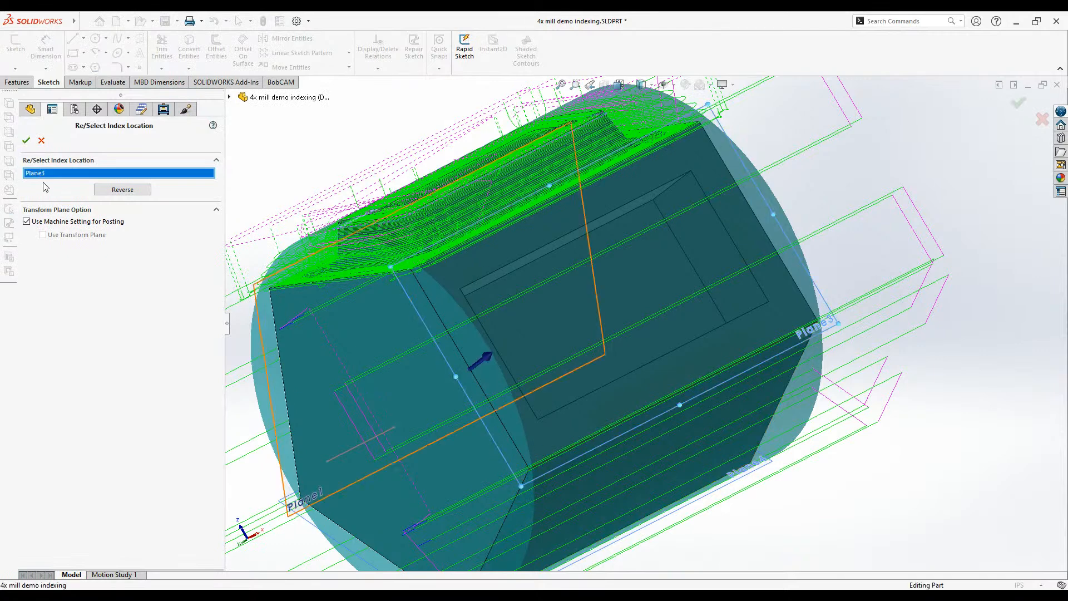
pyautogui.click(26, 140)
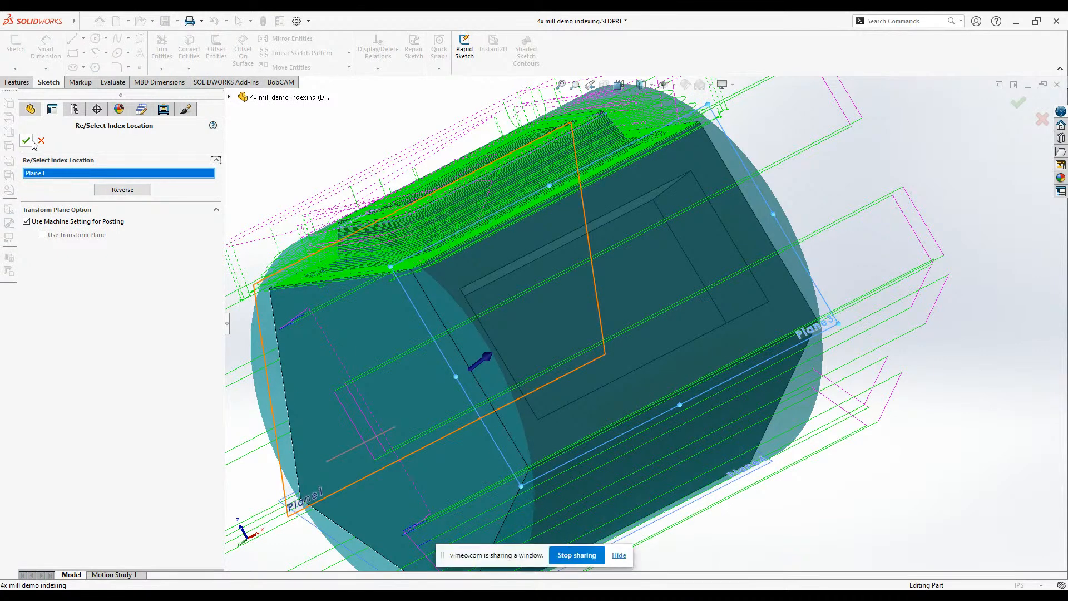
# - Add a Mill 2 Axis feature to the Plane3 index system, using the rectangular pocket's top edge loop as its geometry
pyautogui.rightClick(143, 370)
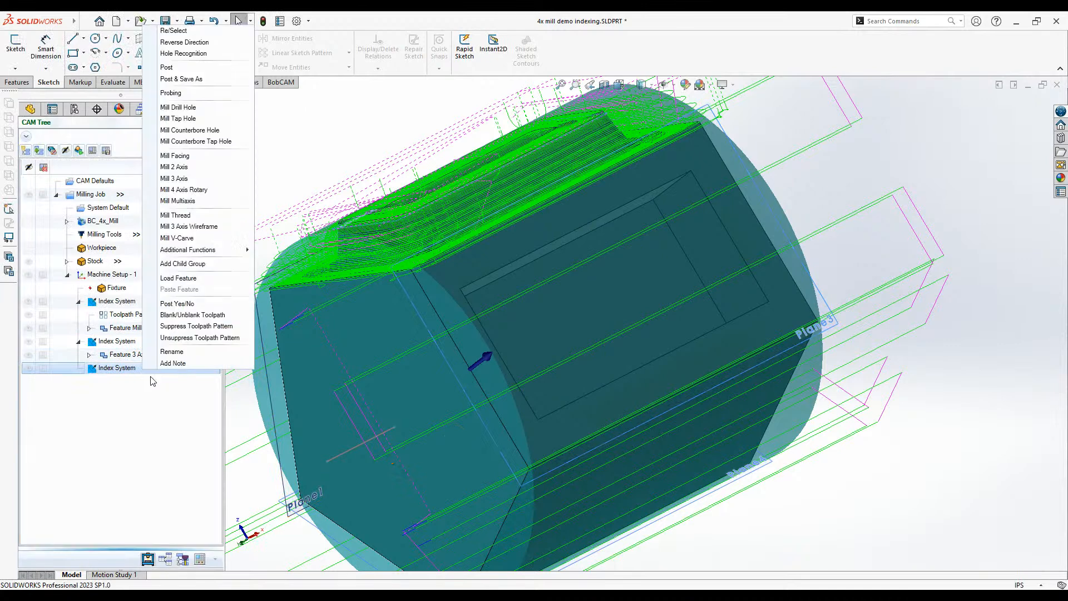
pyautogui.click(203, 167)
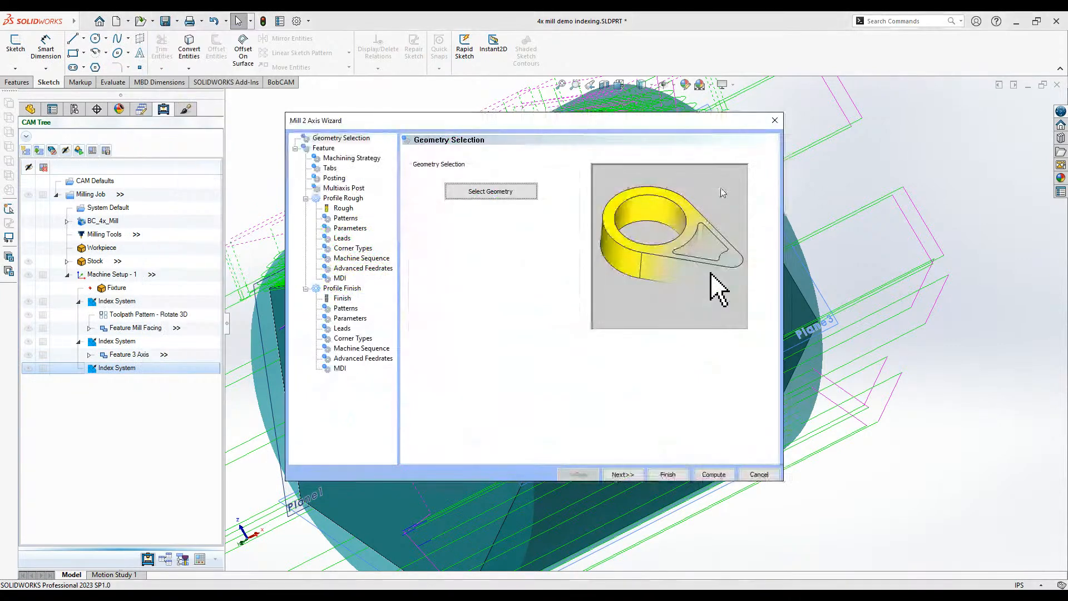
pyautogui.click(491, 192)
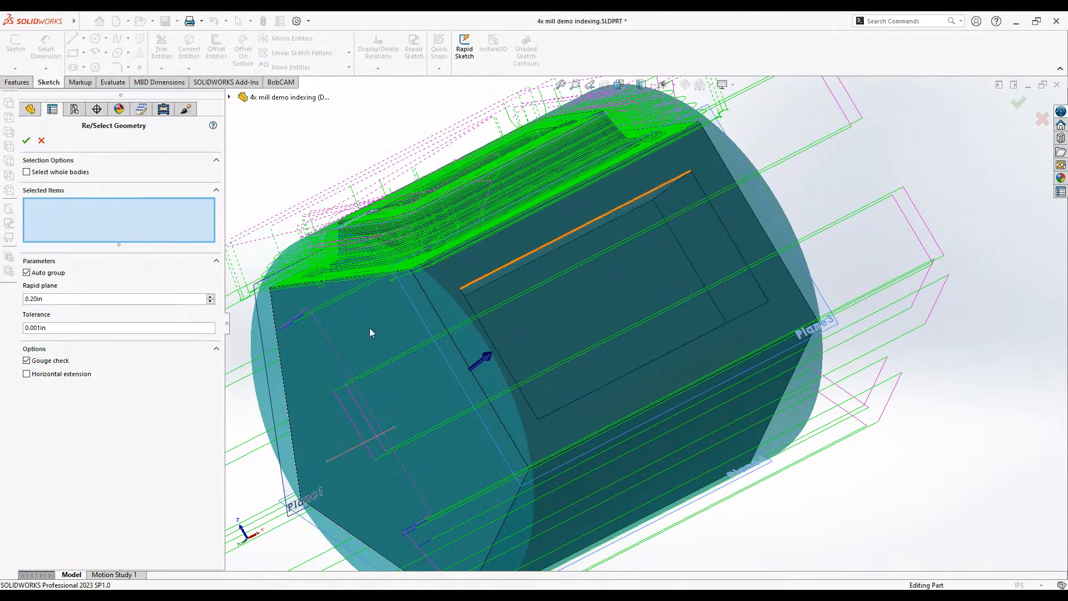
pyautogui.click(490, 296)
pyautogui.moveTo(553, 486)
pyautogui.mouseDown(button='middle')
pyautogui.moveTo(738, 394)
pyautogui.moveTo(727, 369)
pyautogui.mouseUp(button='middle')
pyautogui.scroll(-3, 501, 183)
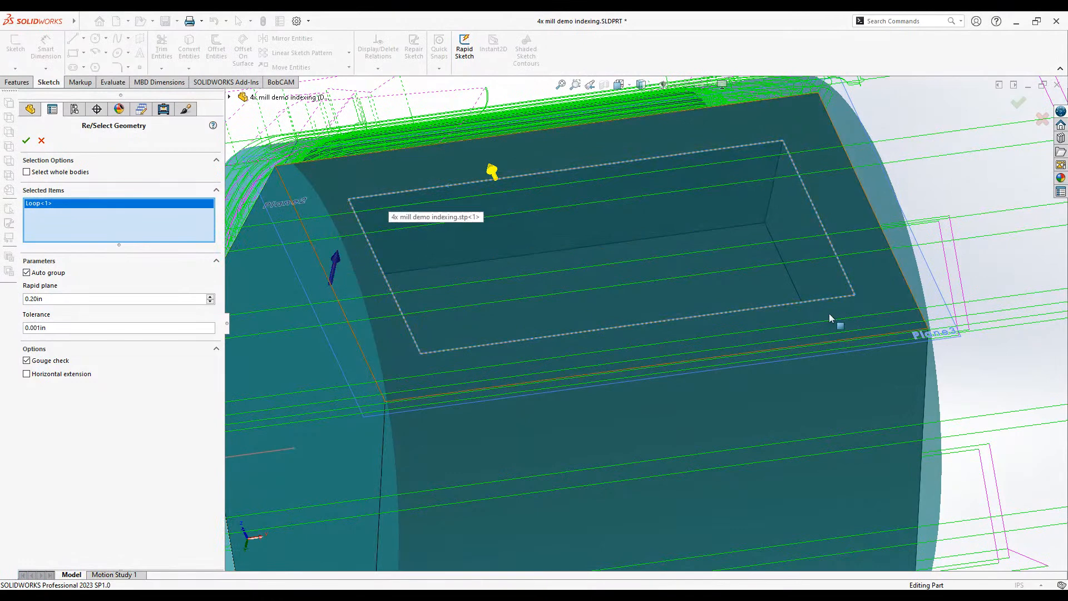
pyautogui.click(27, 141)
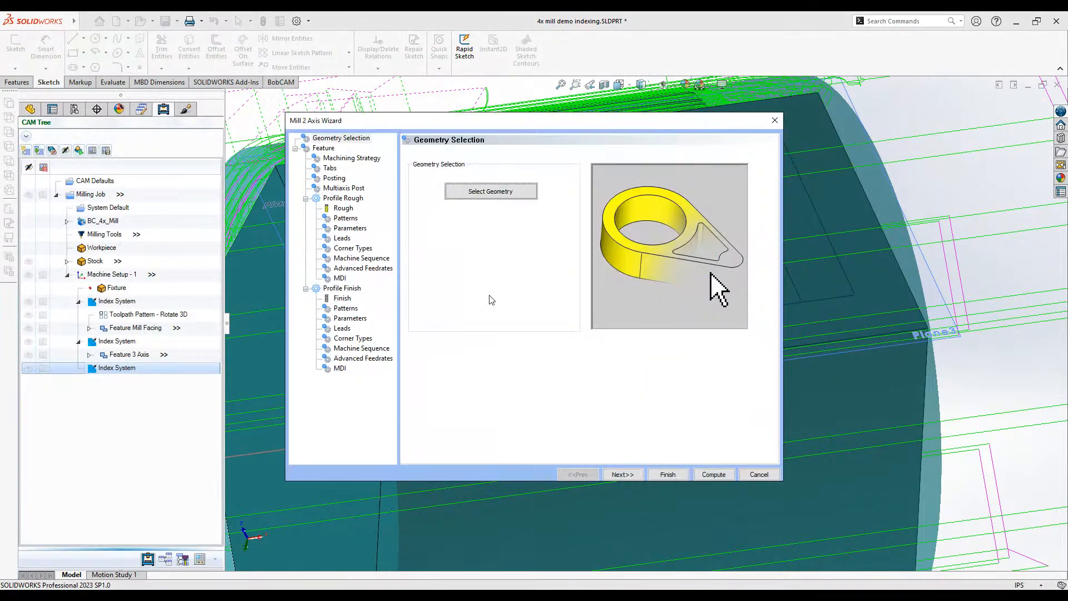
# - Set the feature's machining strategy to Pocketing and remove the Profile Finish operation, keeping only Pocket
pyautogui.click(622, 474)
pyautogui.click(622, 474)
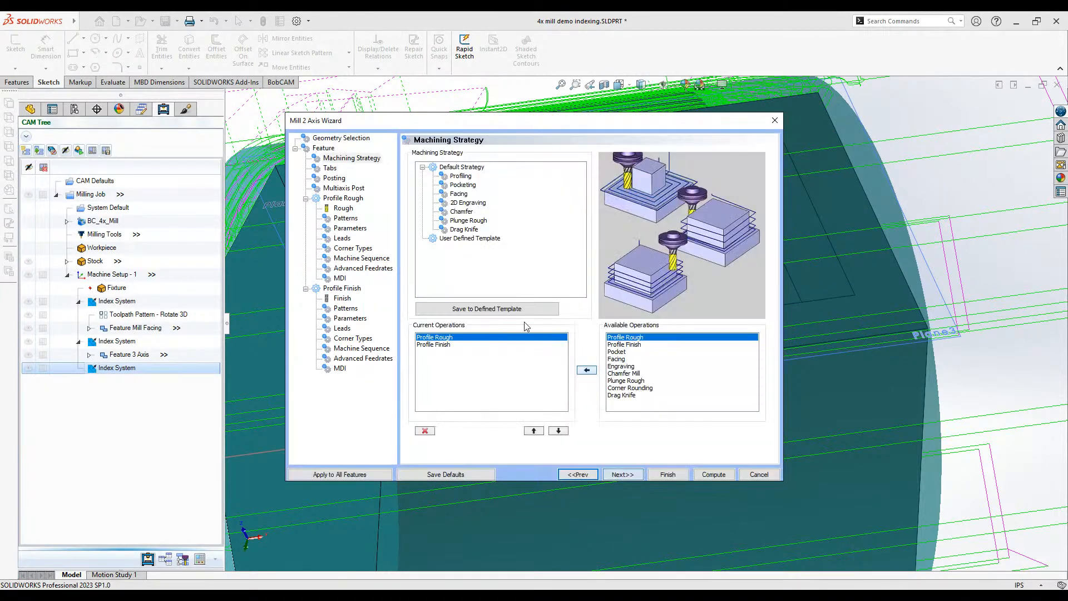
pyautogui.click(464, 185)
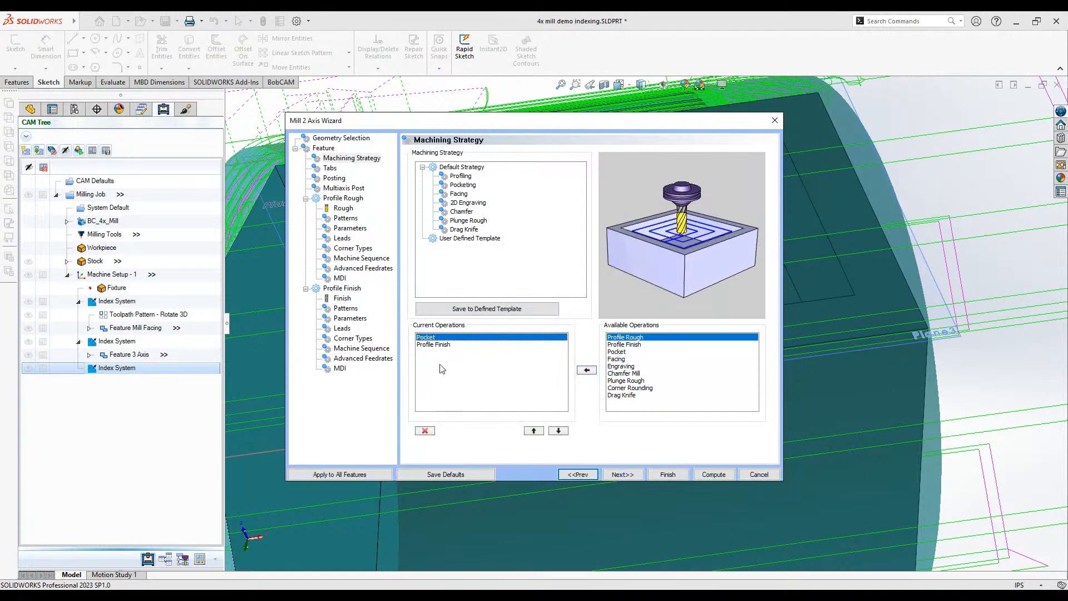
pyautogui.click(427, 345)
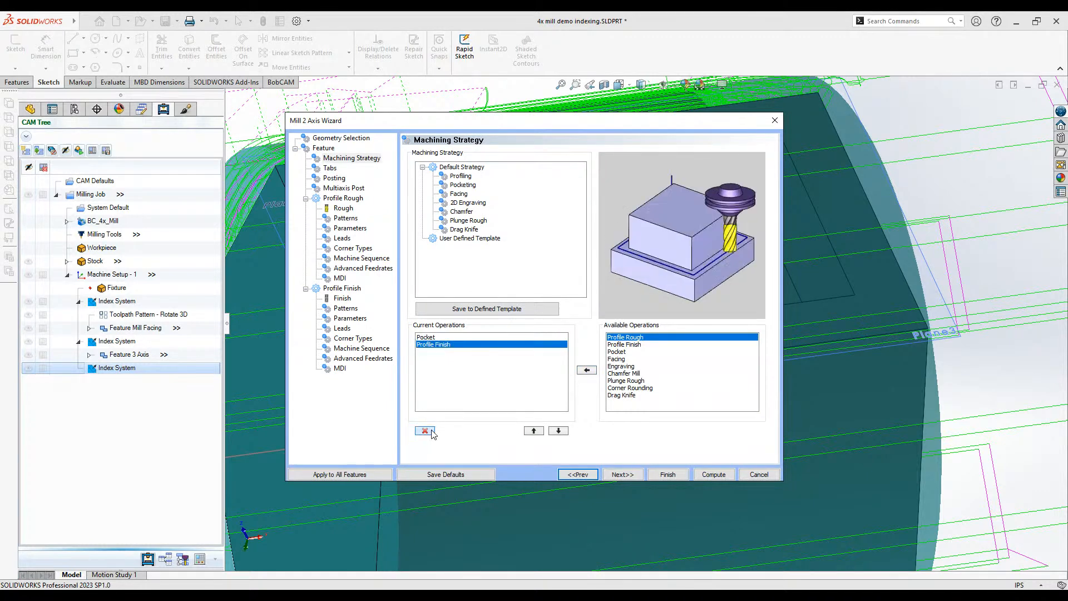
pyautogui.click(426, 432)
pyautogui.click(476, 348)
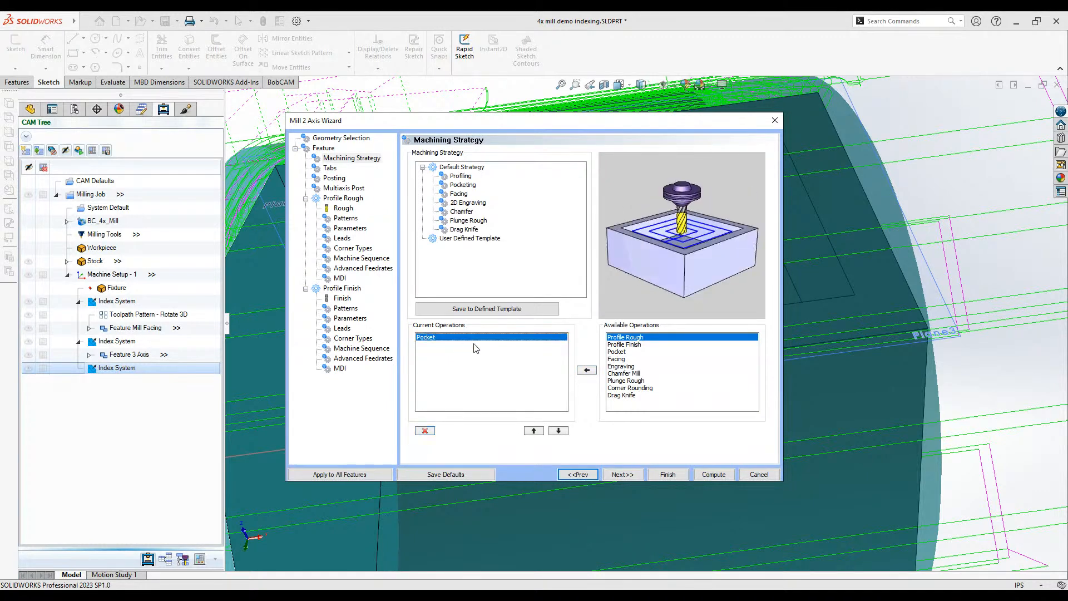
# - Assign the 1/2 FLAT ROUGH ENDMILL - LONG from the tool crib to the pocket's roughing operation
pyautogui.click(632, 477)
pyautogui.click(631, 476)
pyautogui.click(631, 476)
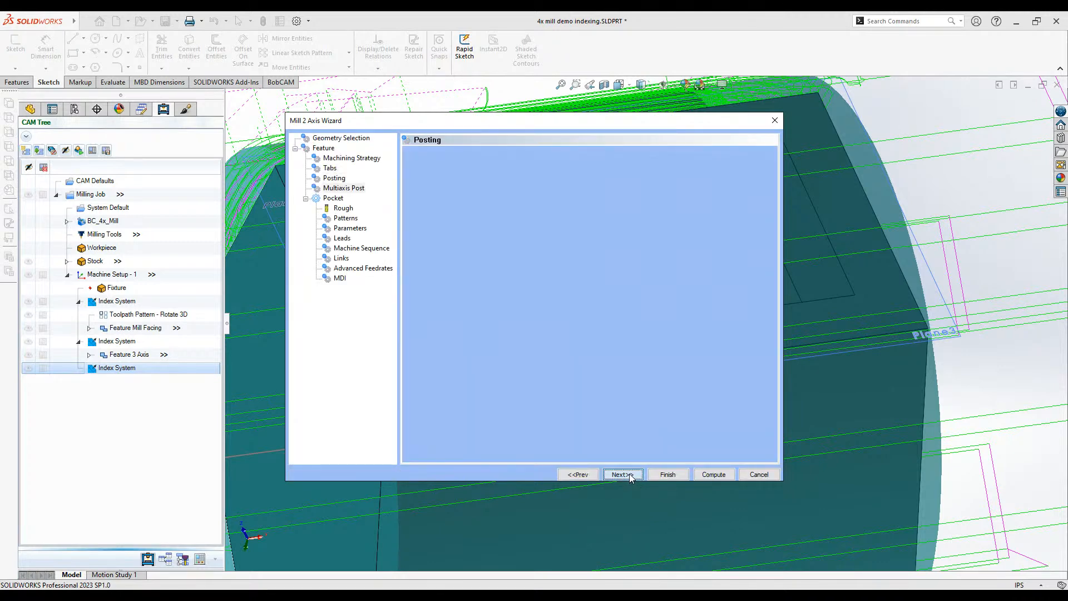
pyautogui.click(631, 476)
pyautogui.doubleClick(534, 221)
pyautogui.click(465, 158)
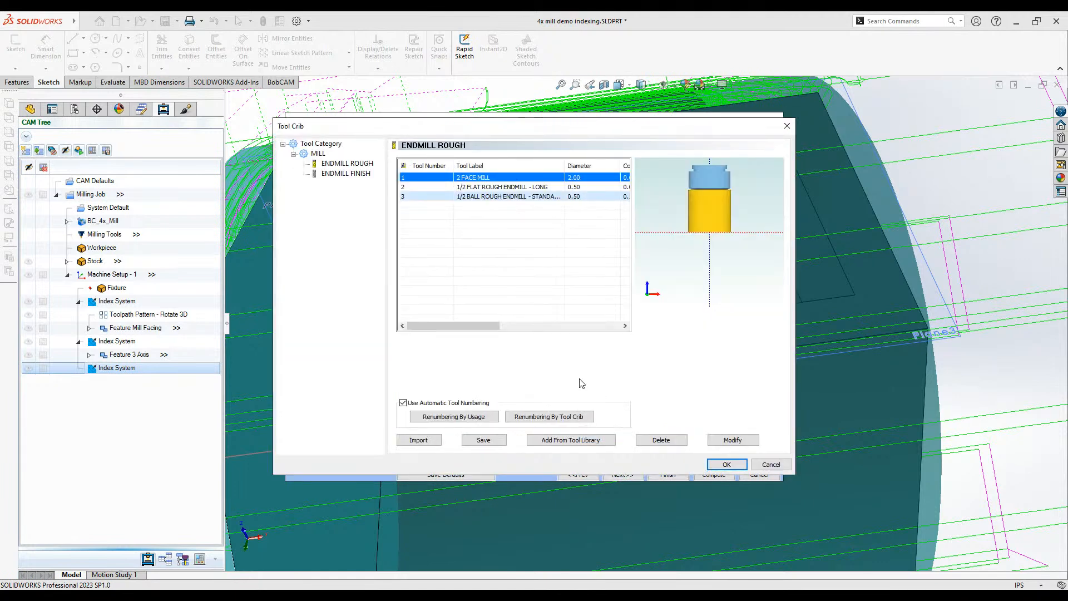
pyautogui.click(517, 196)
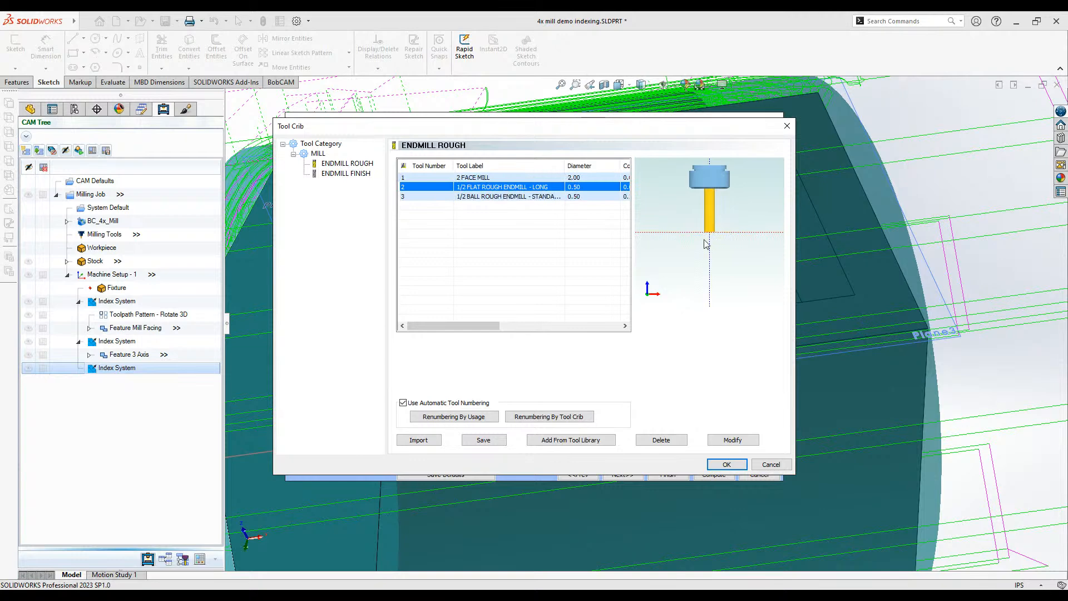
pyautogui.click(727, 465)
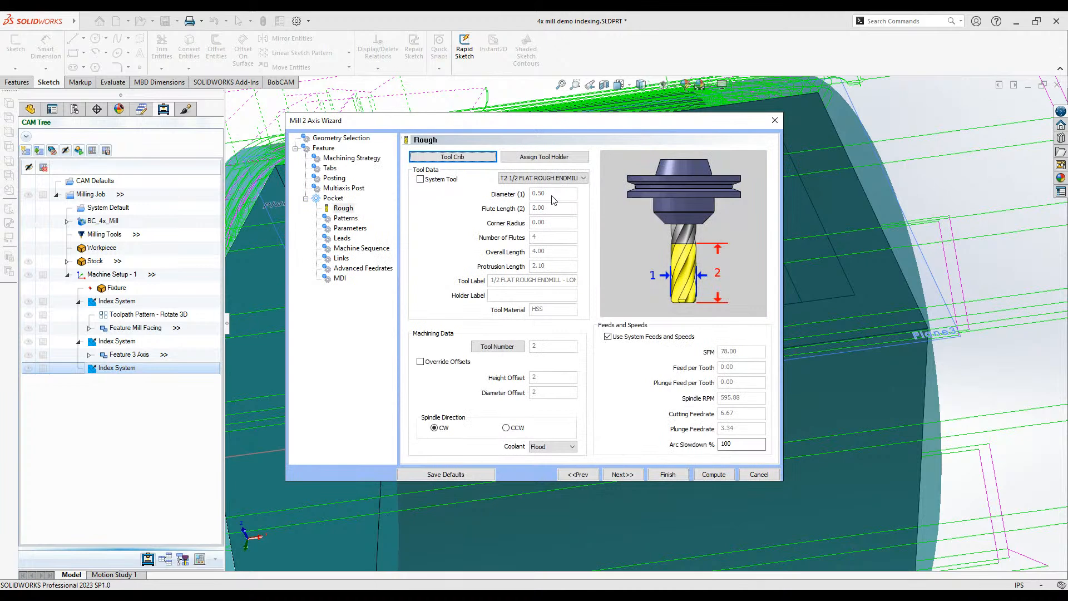
# - Choose the Advanced Pocket pattern with Morph Spiral, keeping climb milling and a 50% stepover
pyautogui.click(623, 474)
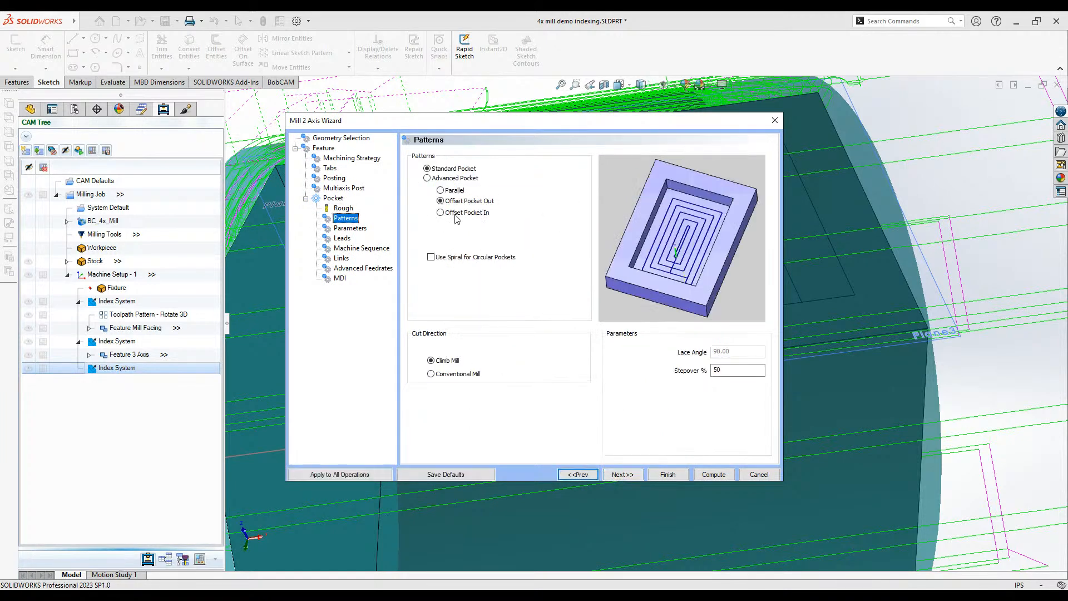
pyautogui.click(468, 179)
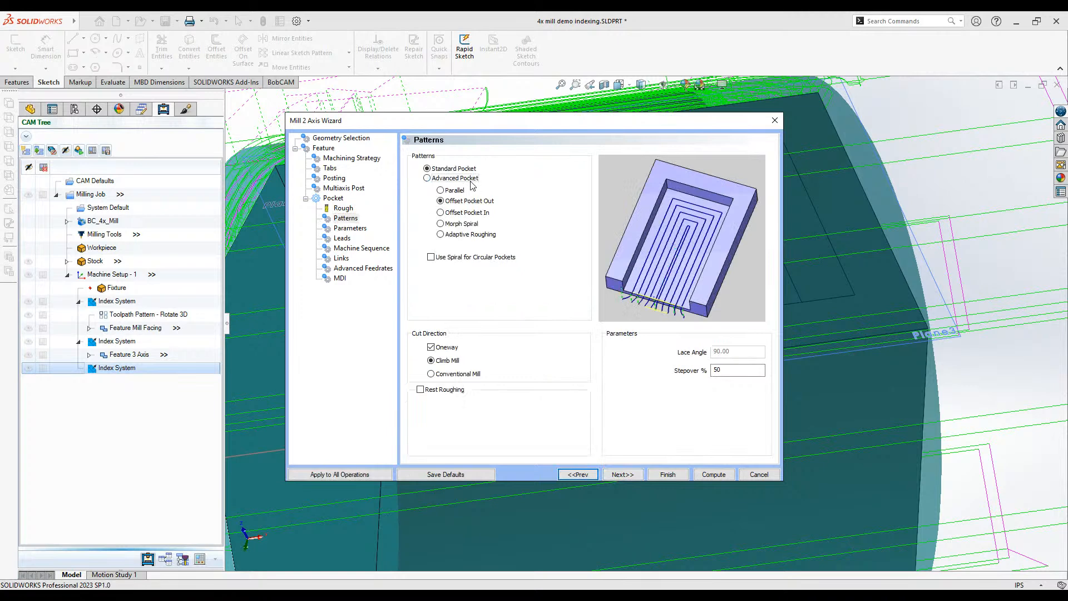
pyautogui.click(451, 236)
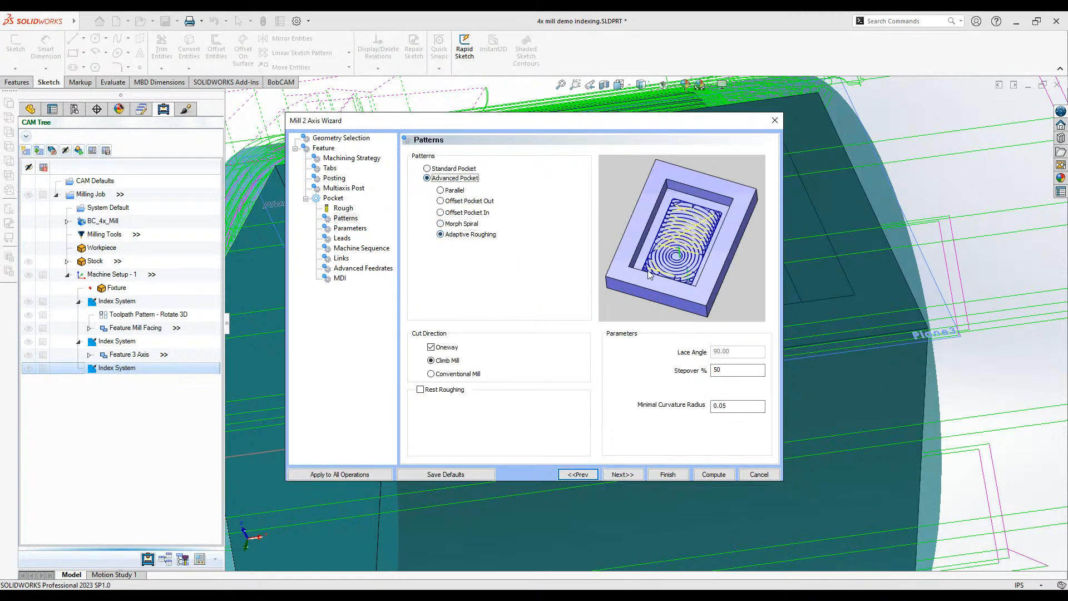
pyautogui.click(473, 224)
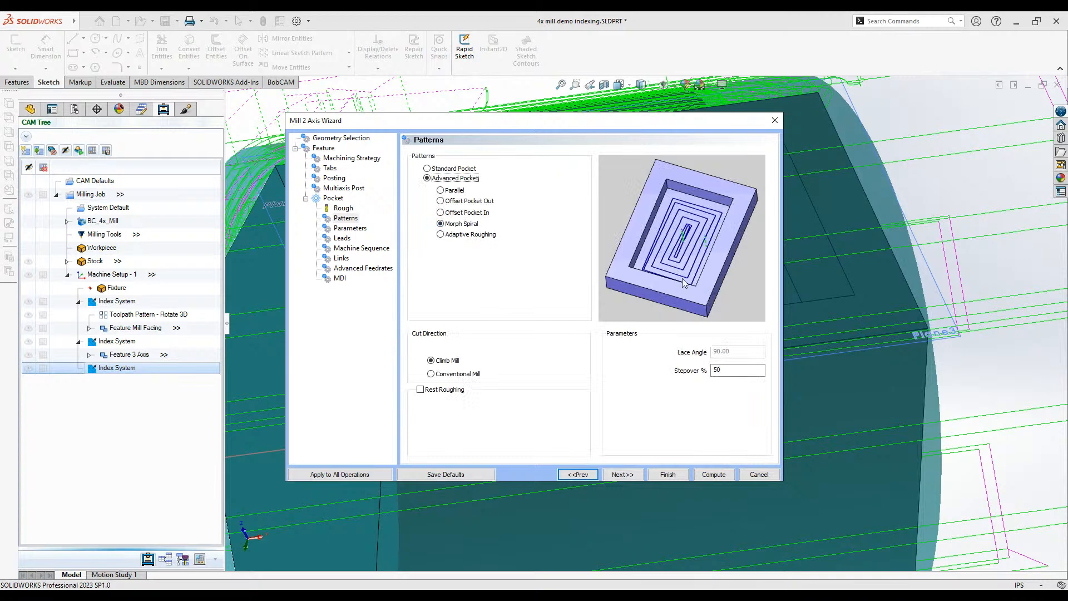
pyautogui.click(717, 371)
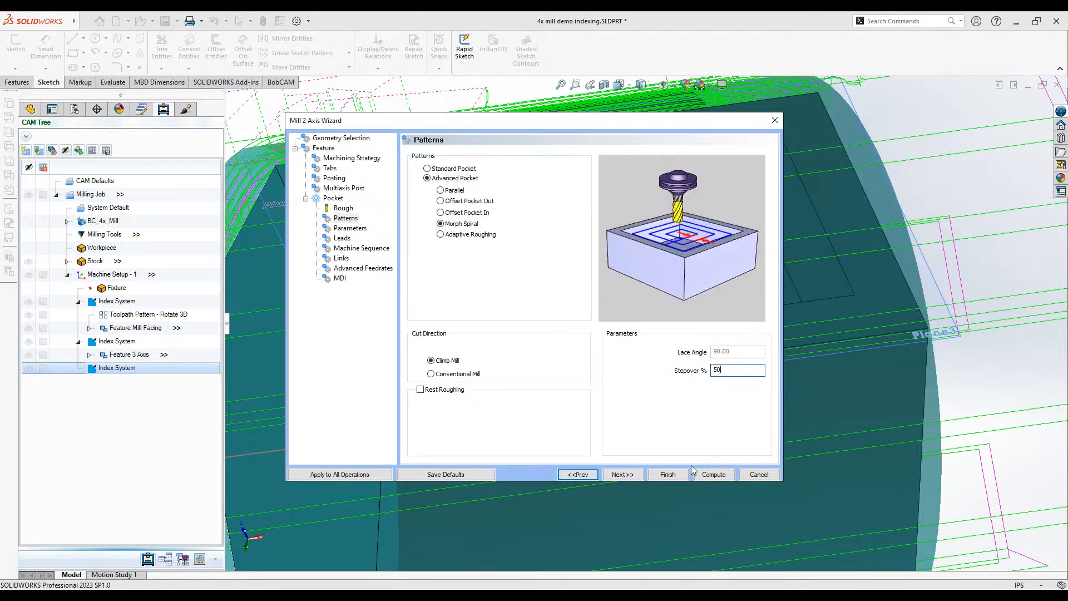
# - Set the pocket's side allowance to 0.00 and its depth method to Multiple Steps
pyautogui.click(635, 477)
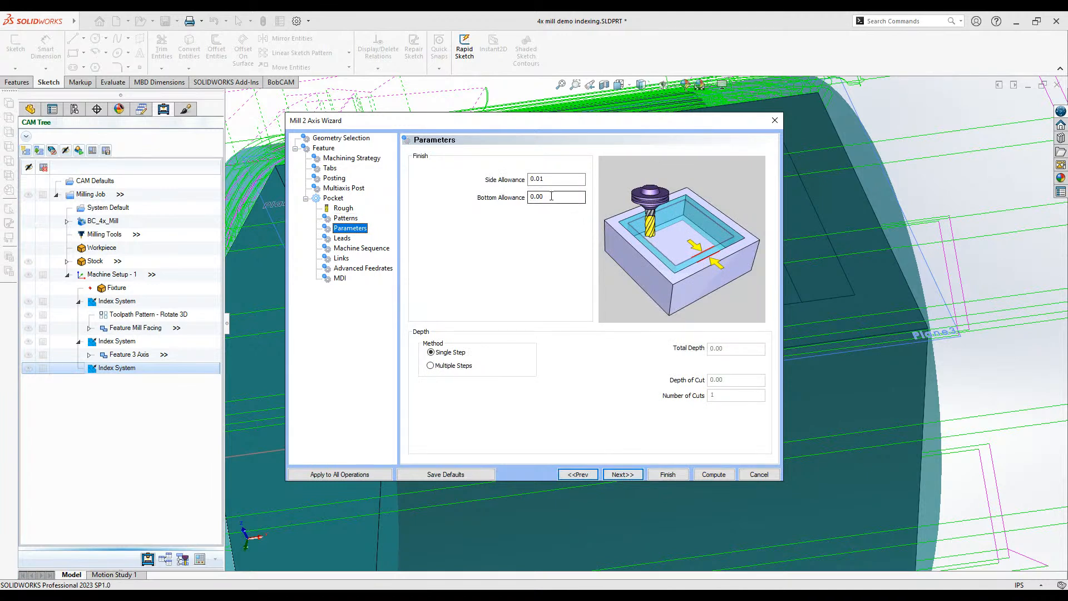
pyautogui.doubleClick(542, 180)
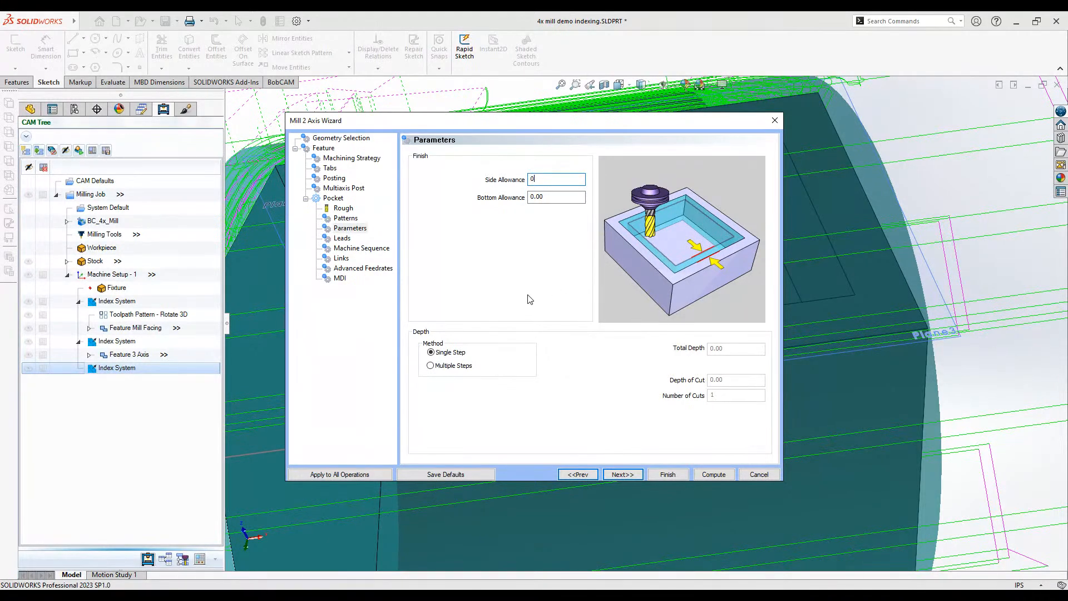
pyautogui.click(447, 366)
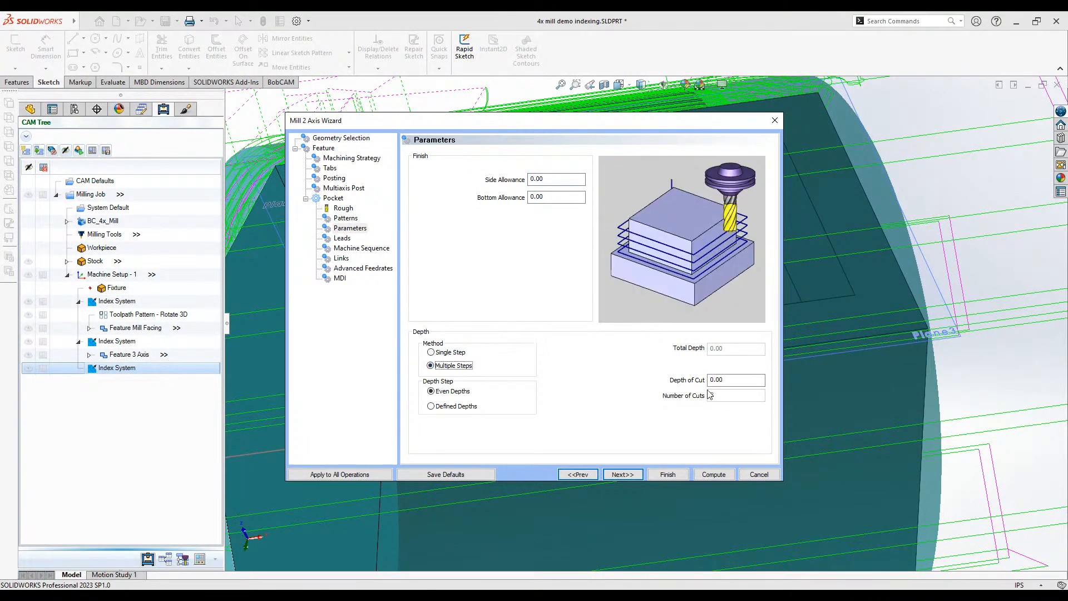
pyautogui.click(731, 381)
pyautogui.click(454, 353)
pyautogui.click(457, 365)
# - Define the feature's total depth by picking a bottom edge of the rectangular pocket
pyautogui.click(334, 138)
pyautogui.click(350, 158)
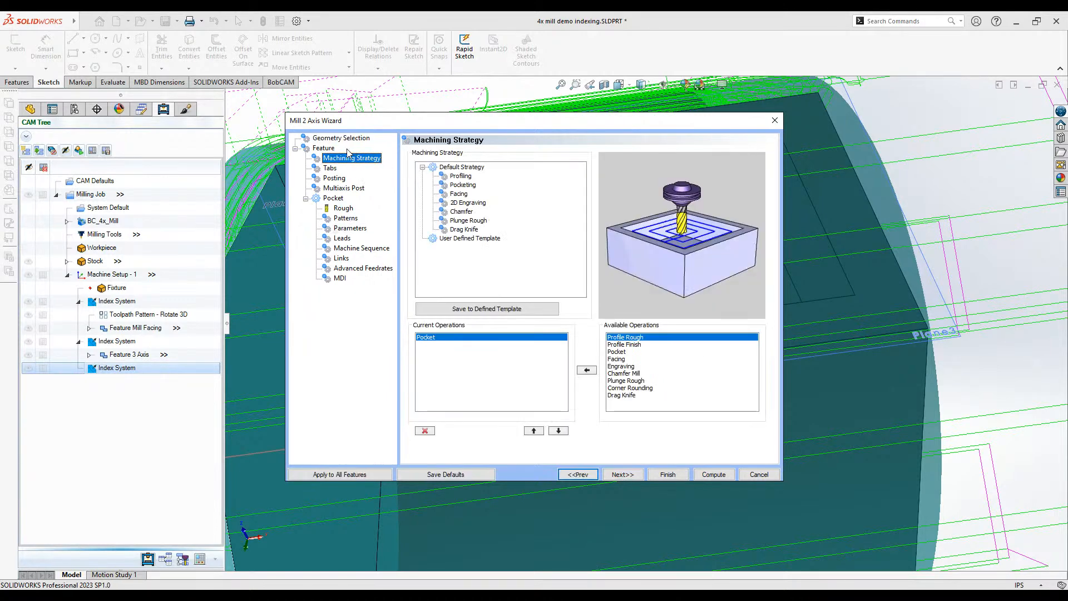
pyautogui.click(327, 148)
pyautogui.click(505, 292)
pyautogui.click(533, 308)
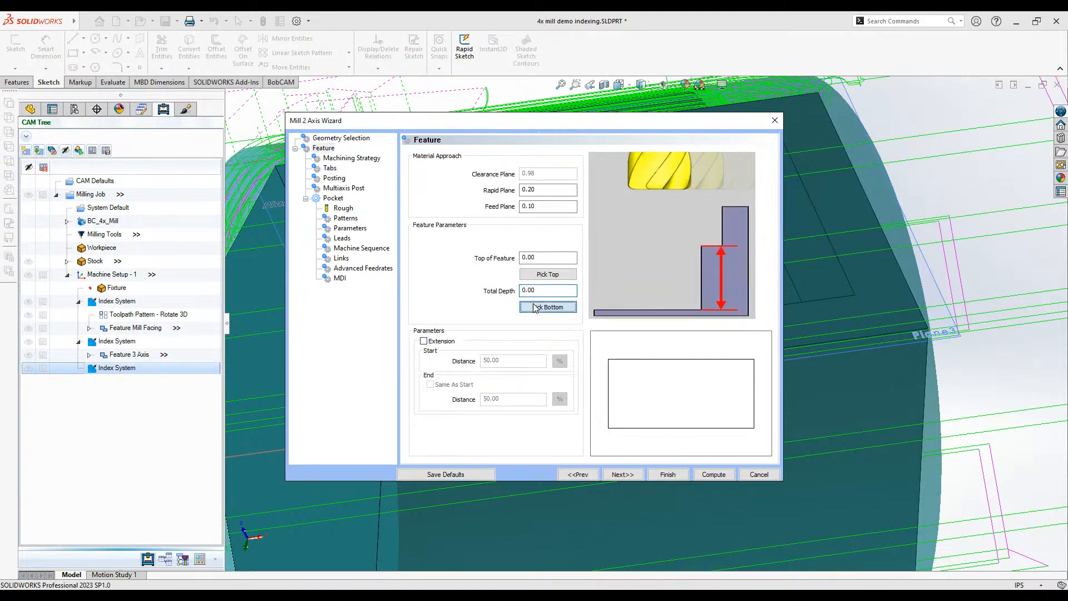
pyautogui.click(528, 258)
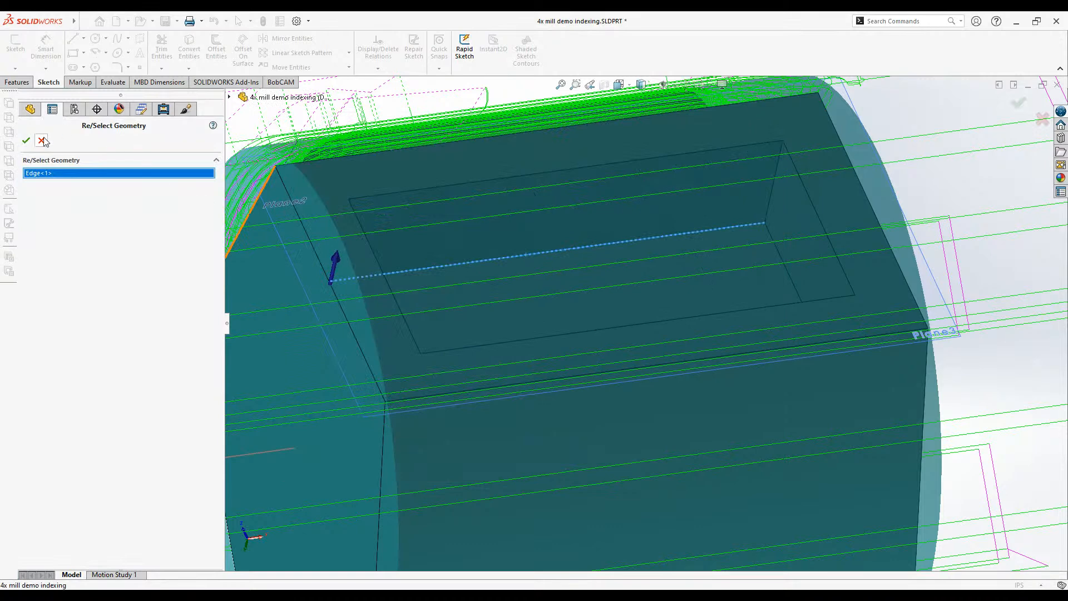
pyautogui.click(26, 141)
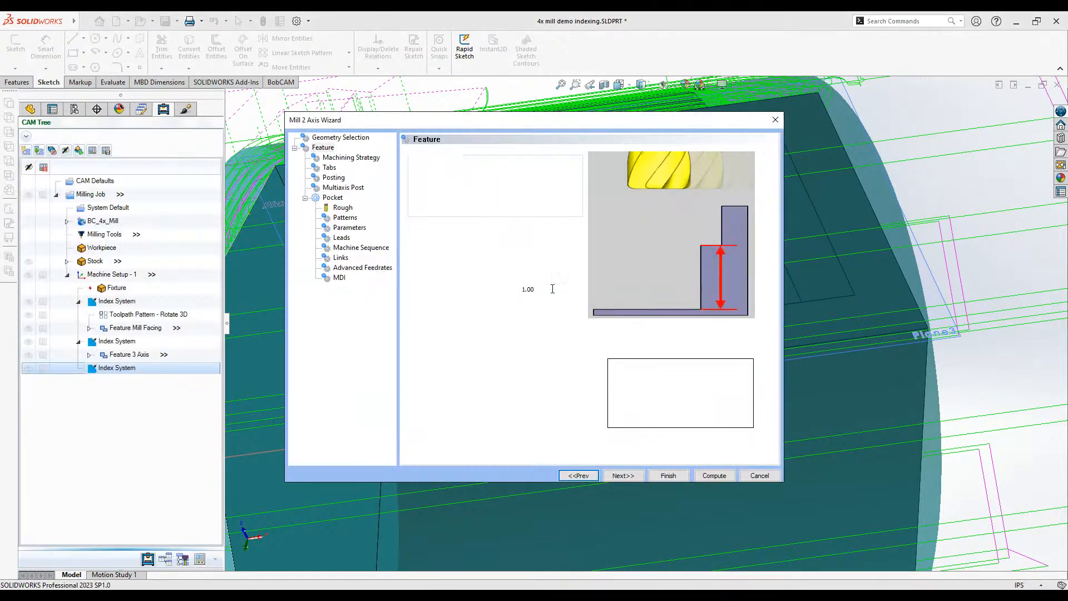
# - Divide the pocket's depth into multiple even steps and confirm the depth of cut
pyautogui.click(356, 229)
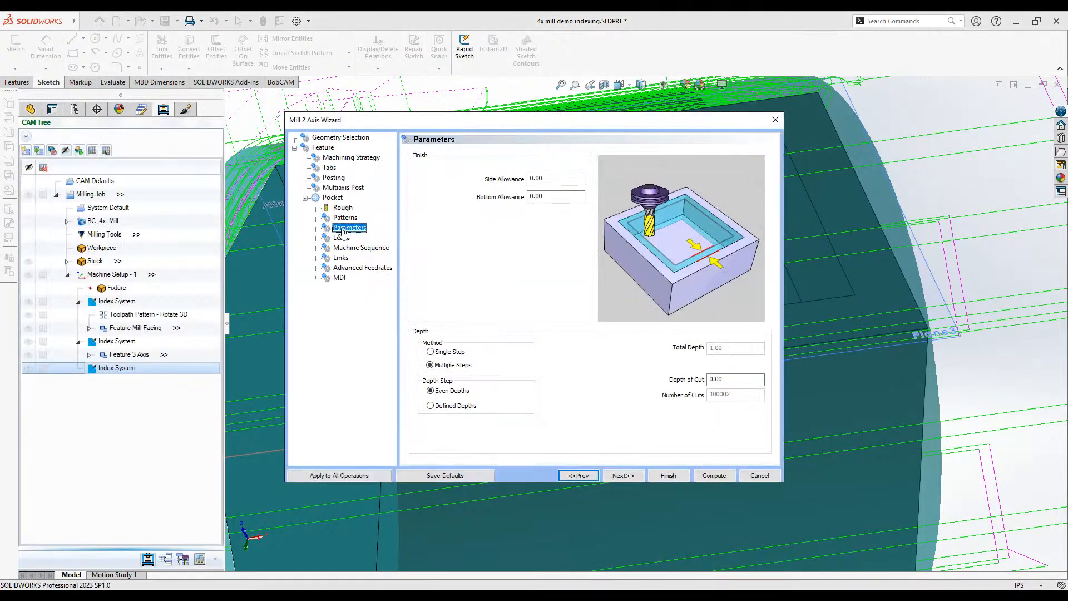
pyautogui.click(449, 352)
pyautogui.click(439, 365)
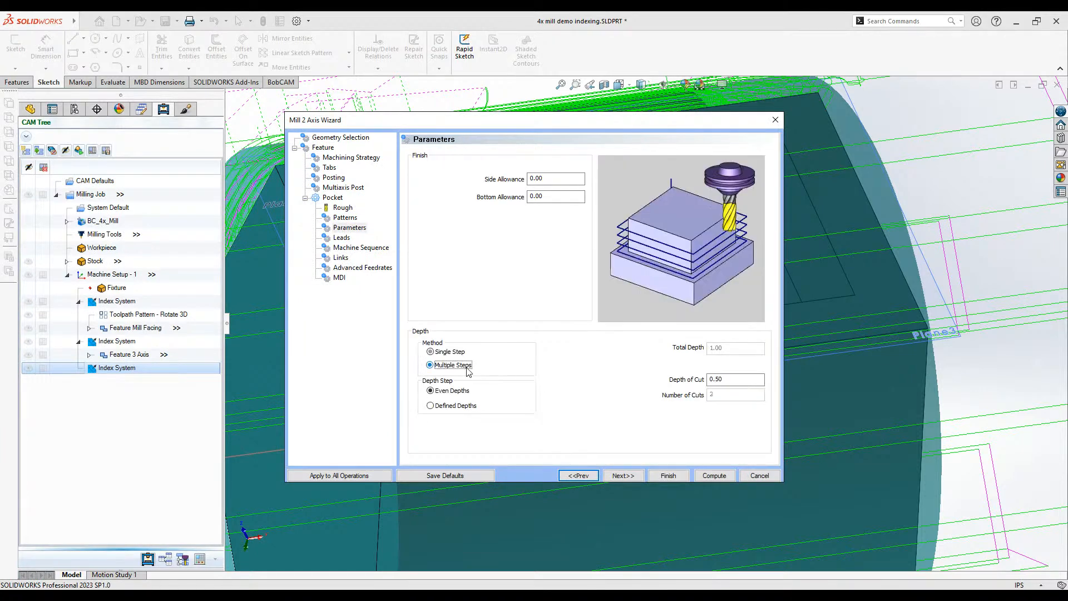
pyautogui.click(735, 382)
pyautogui.press('Return')
# - Keep the default leads, machine sequence, links, advanced feedrates and MDI settings, and compute the pocket toolpath
pyautogui.click(618, 477)
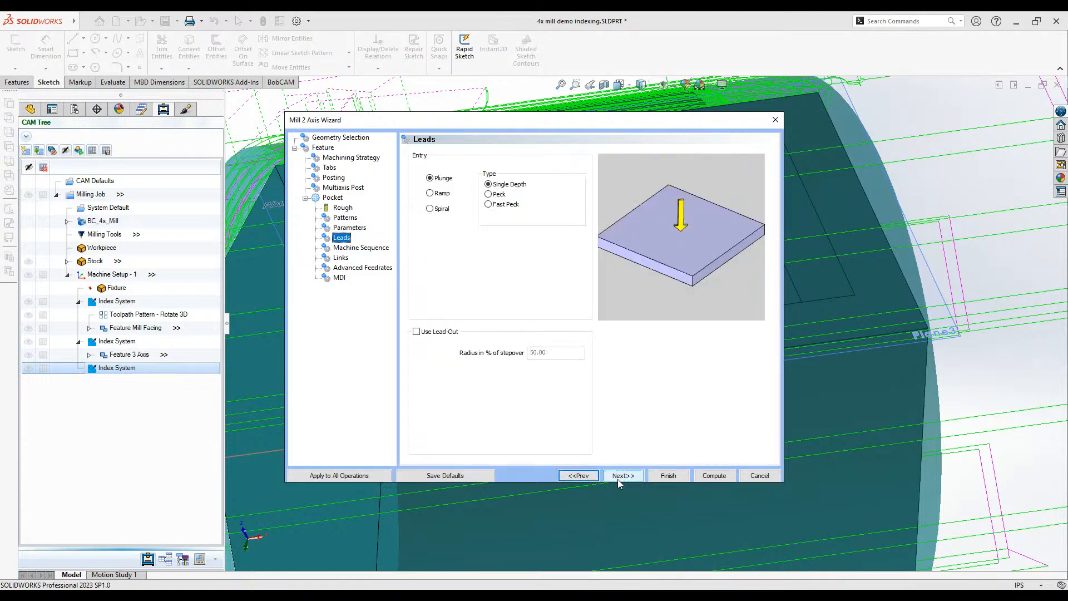
pyautogui.click(618, 477)
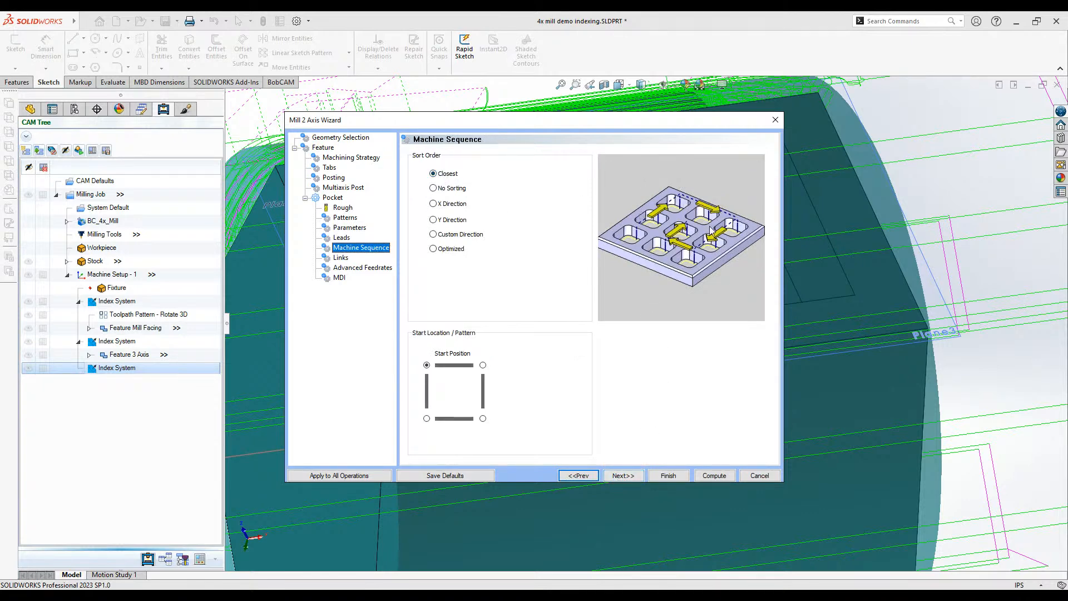
pyautogui.click(614, 477)
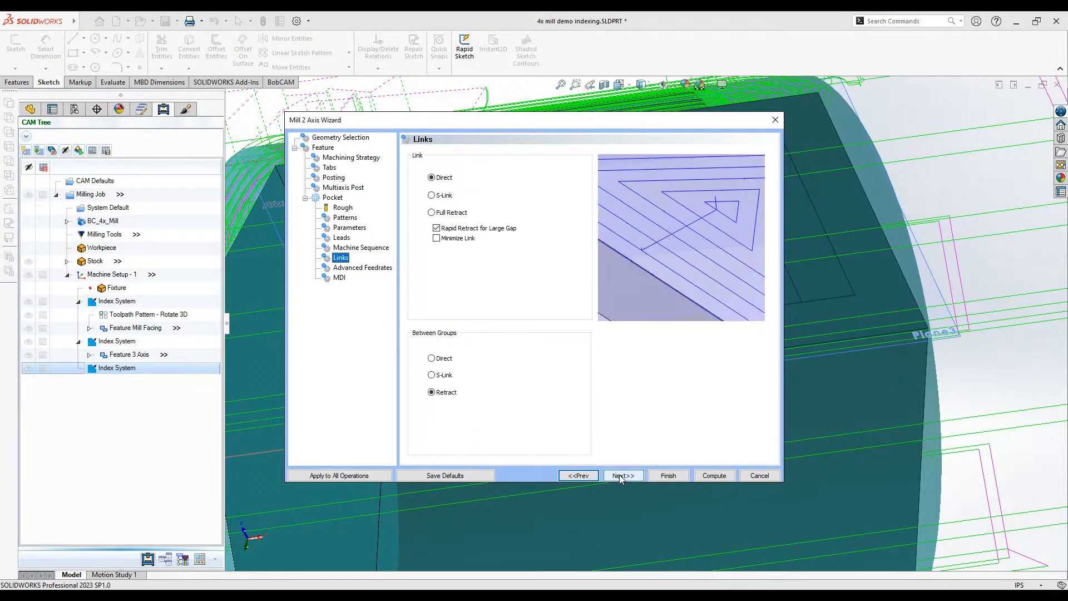
pyautogui.click(620, 475)
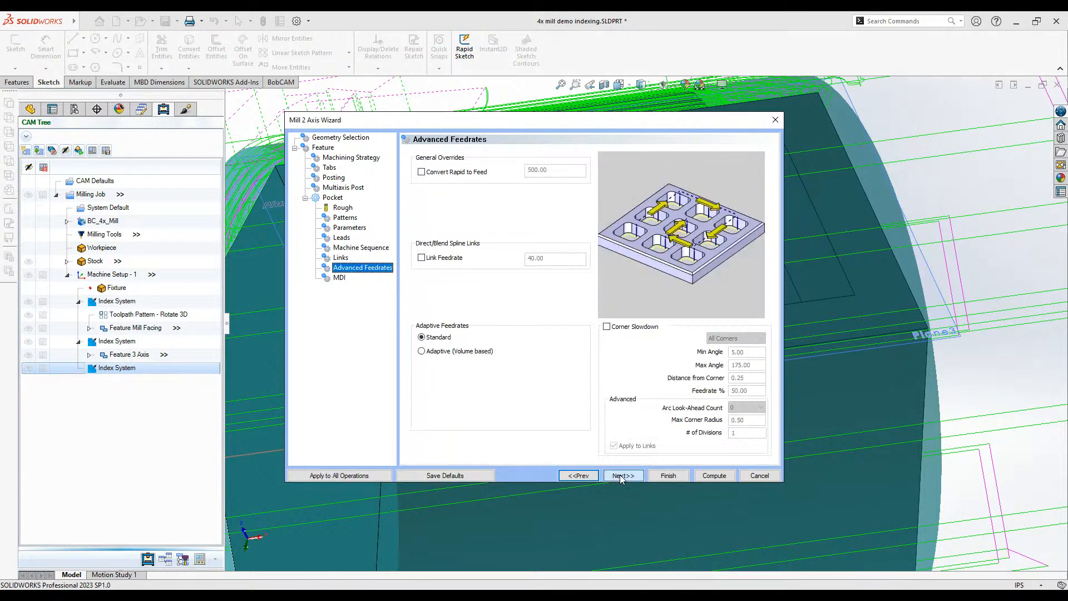
pyautogui.click(620, 475)
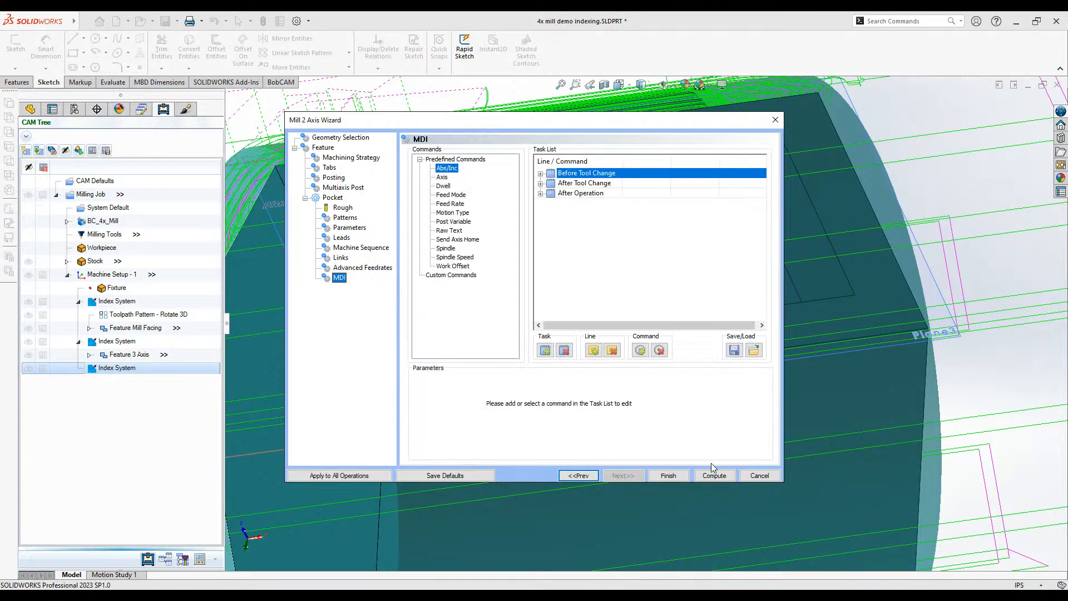
pyautogui.click(721, 477)
# - Examine the computed pocket toolpath and the hole-grid face of the part from several angles
pyautogui.moveTo(548, 308); pyautogui.dragTo(557, 313, button='middle')
pyautogui.scroll(4, 557, 312)
pyautogui.moveTo(707, 334); pyautogui.dragTo(562, 416, button='middle')
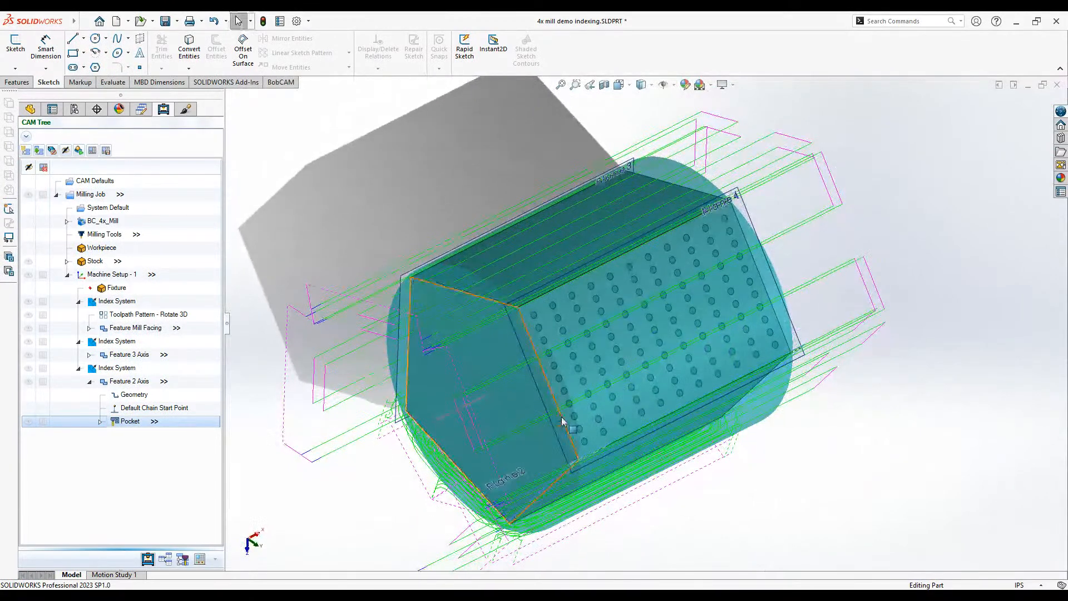
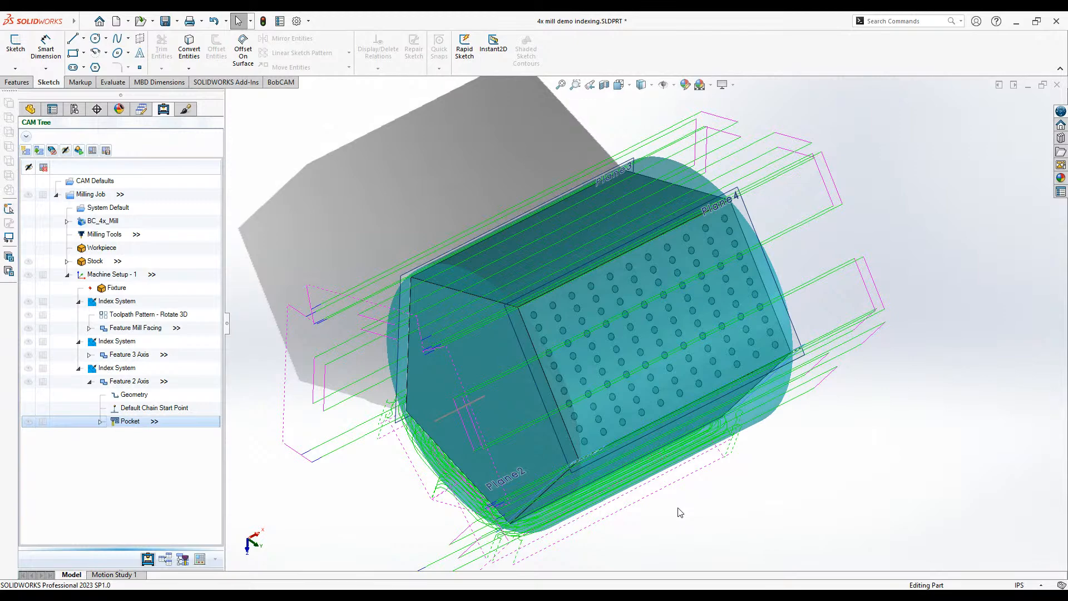
pyautogui.moveTo(756, 212)
pyautogui.mouseDown(button='middle')
pyautogui.moveTo(829, 256)
pyautogui.moveTo(797, 208)
pyautogui.moveTo(759, 212)
pyautogui.mouseUp(button='middle')
pyautogui.scroll(-3, 759, 212)
pyautogui.scroll(2, 724, 218)
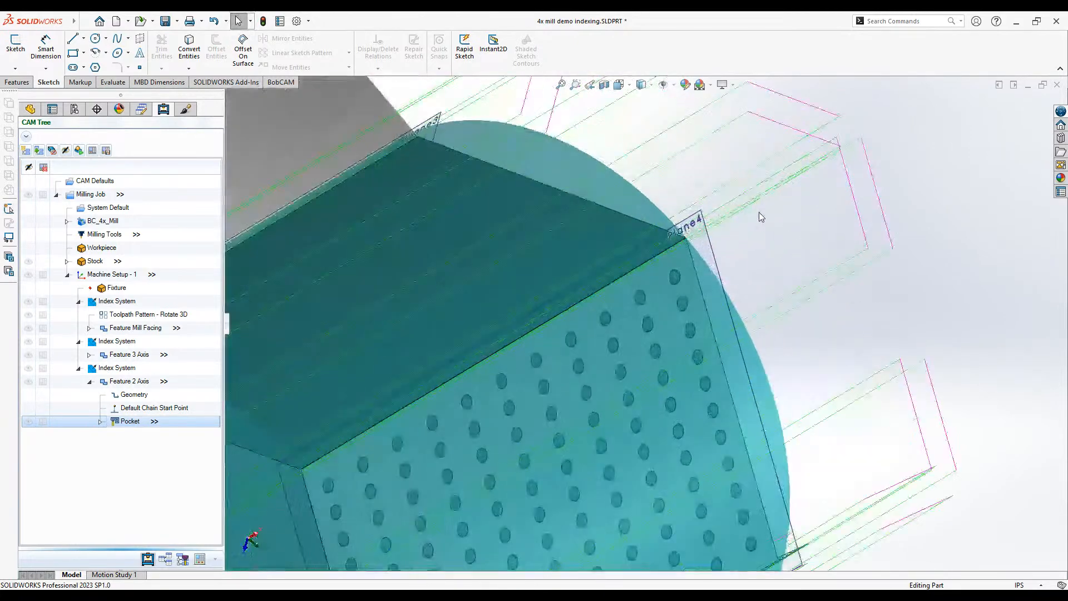
pyautogui.scroll(5, 689, 230)
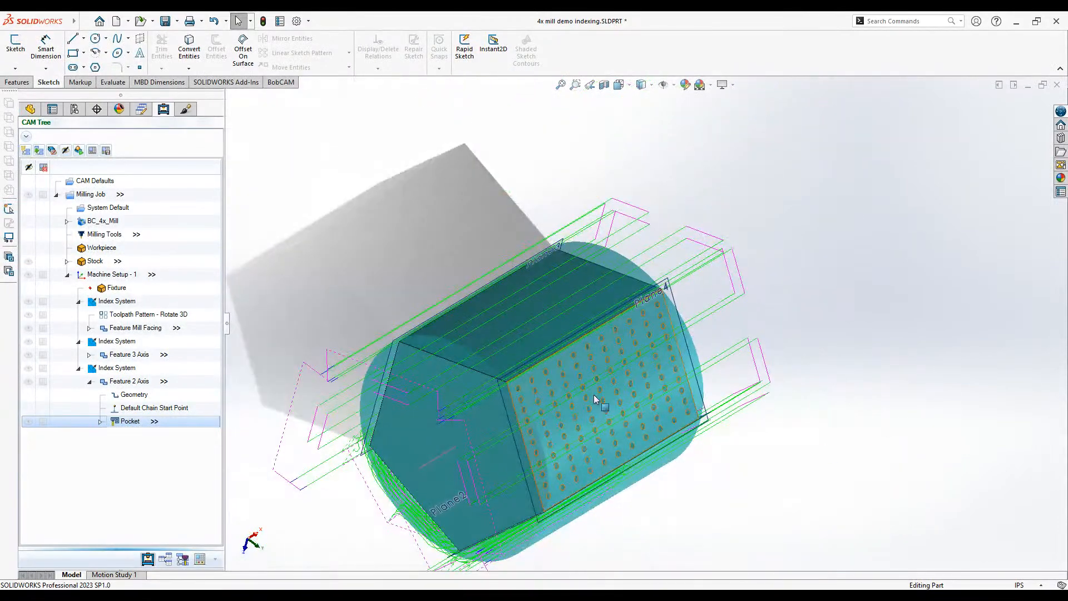
pyautogui.scroll(-4, 587, 439)
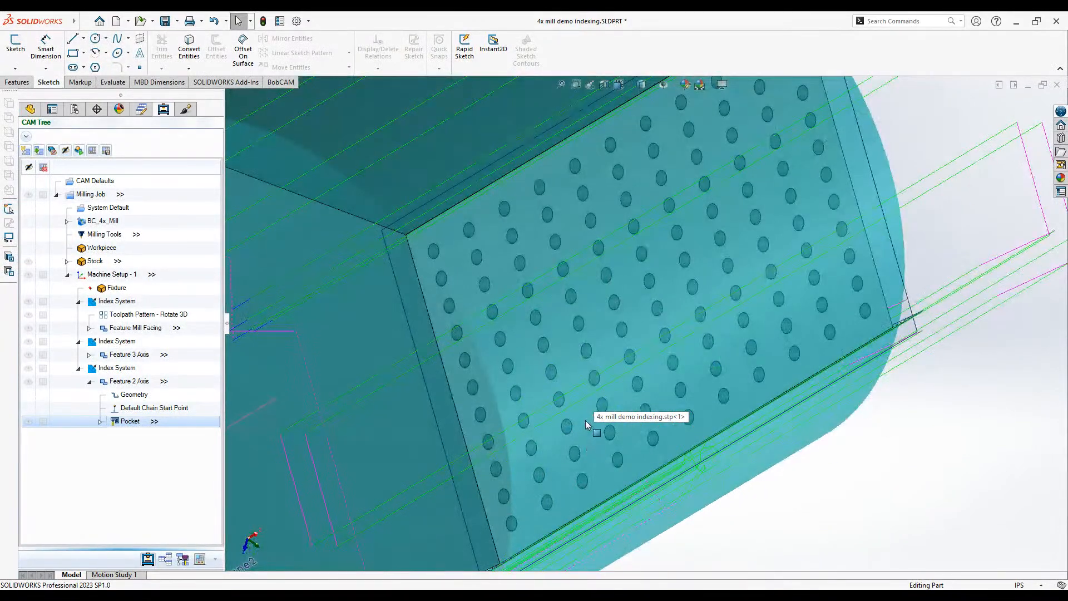
pyautogui.scroll(5, 585, 419)
pyautogui.scroll(-2, 610, 262)
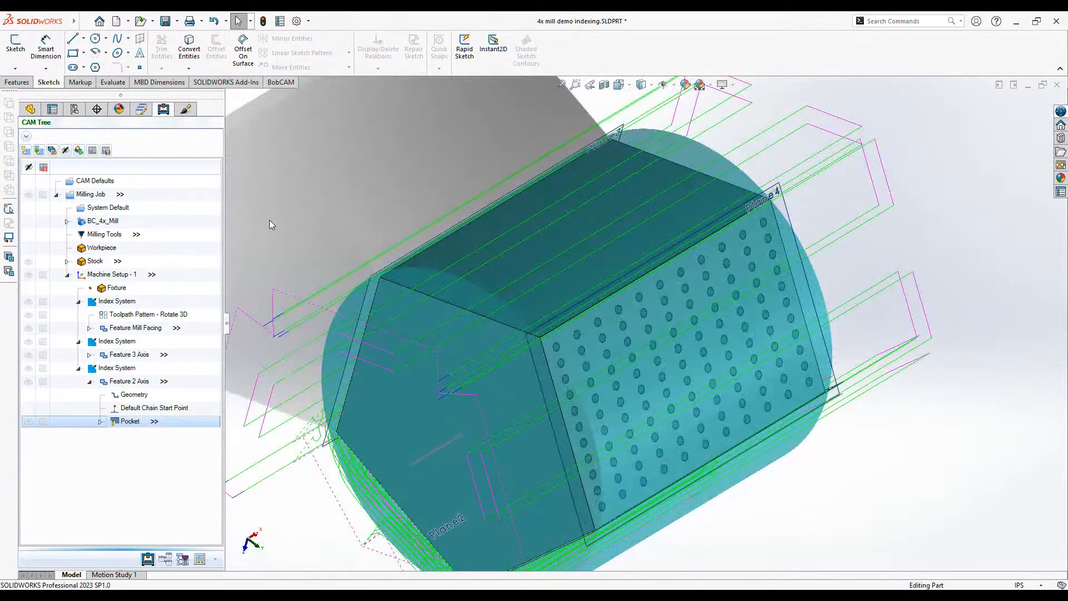
# - Try Hole Recognition in Machine Setup - 1 on the whole part body using the Basic Template
pyautogui.rightClick(200, 277)
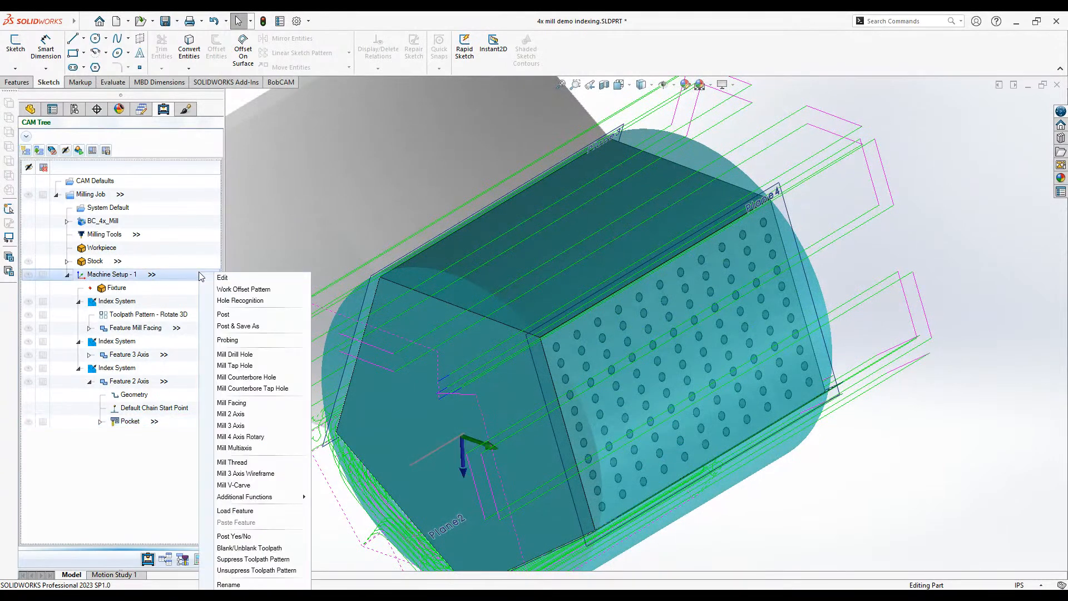
pyautogui.click(287, 304)
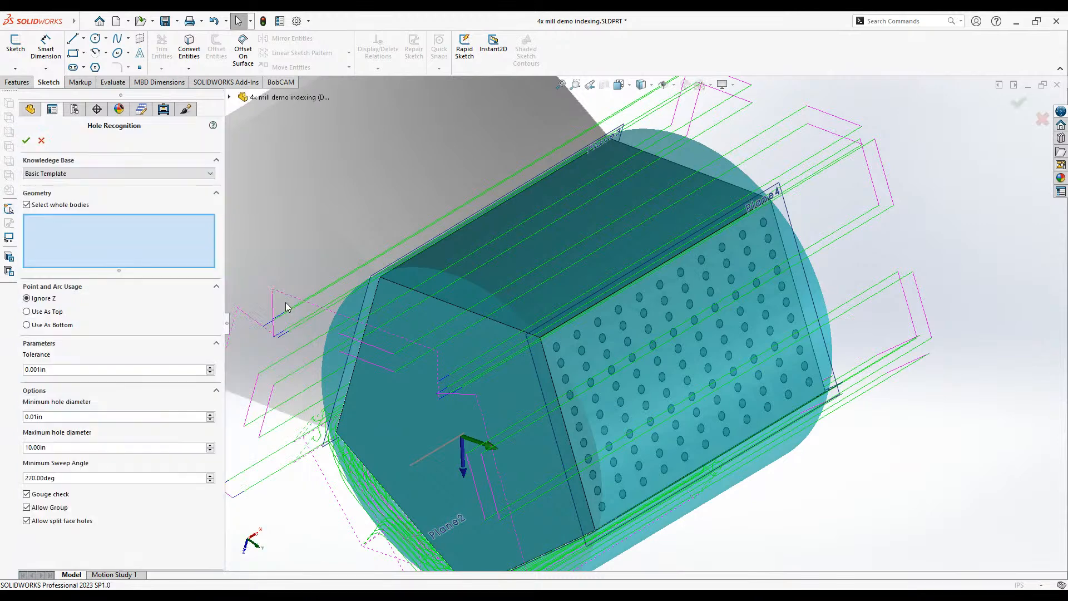
pyautogui.click(586, 250)
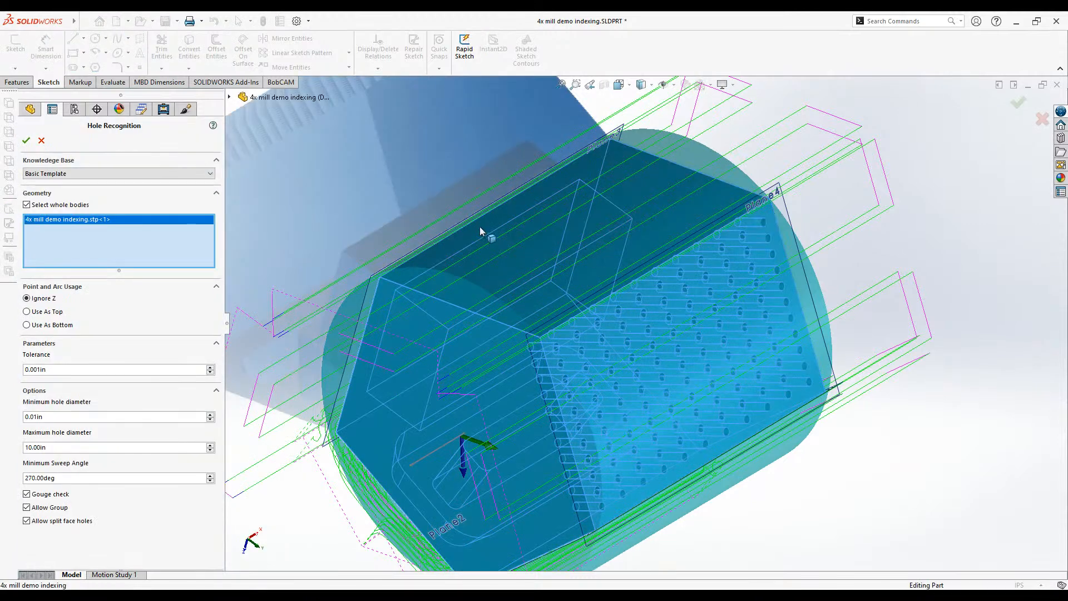
pyautogui.click(27, 141)
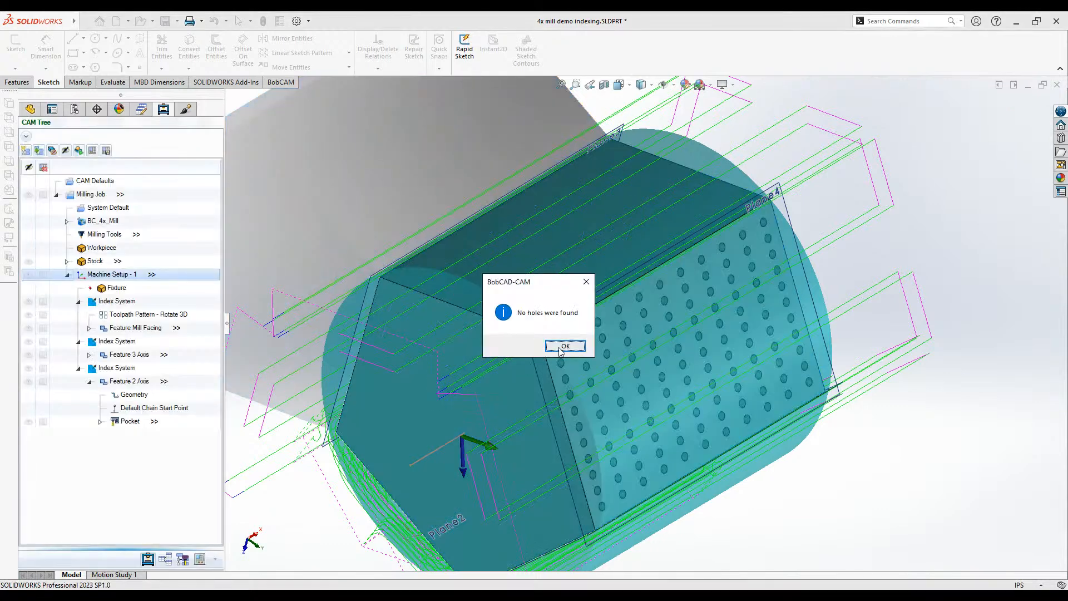
pyautogui.click(561, 354)
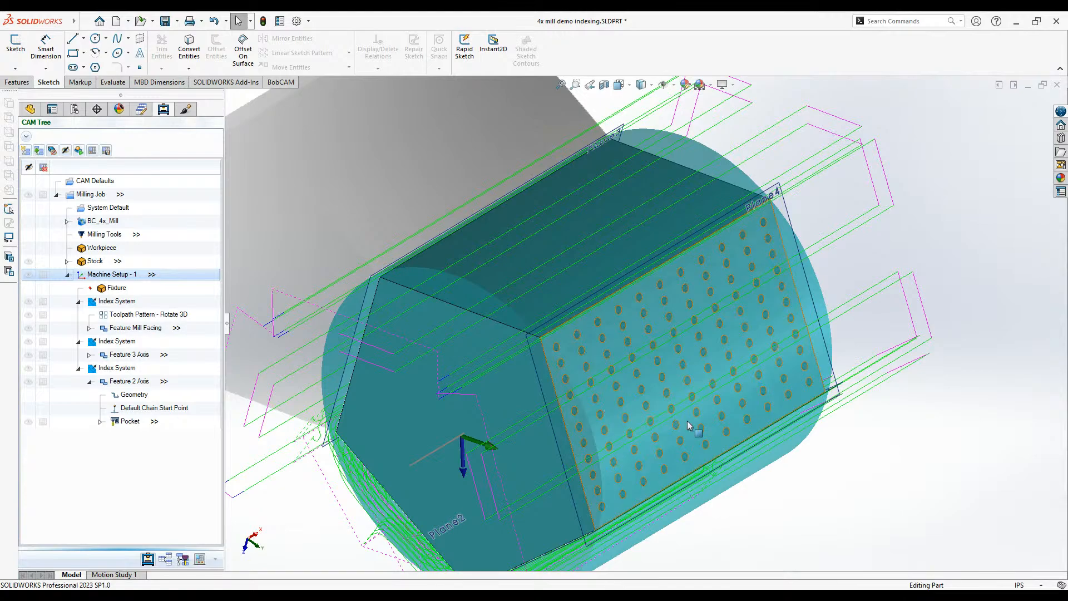
# - Delete the Plane4 reference plane from the hole-grid face
pyautogui.scroll(-5, 707, 434)
pyautogui.scroll(6, 766, 461)
pyautogui.moveTo(766, 461); pyautogui.dragTo(772, 390, button='middle')
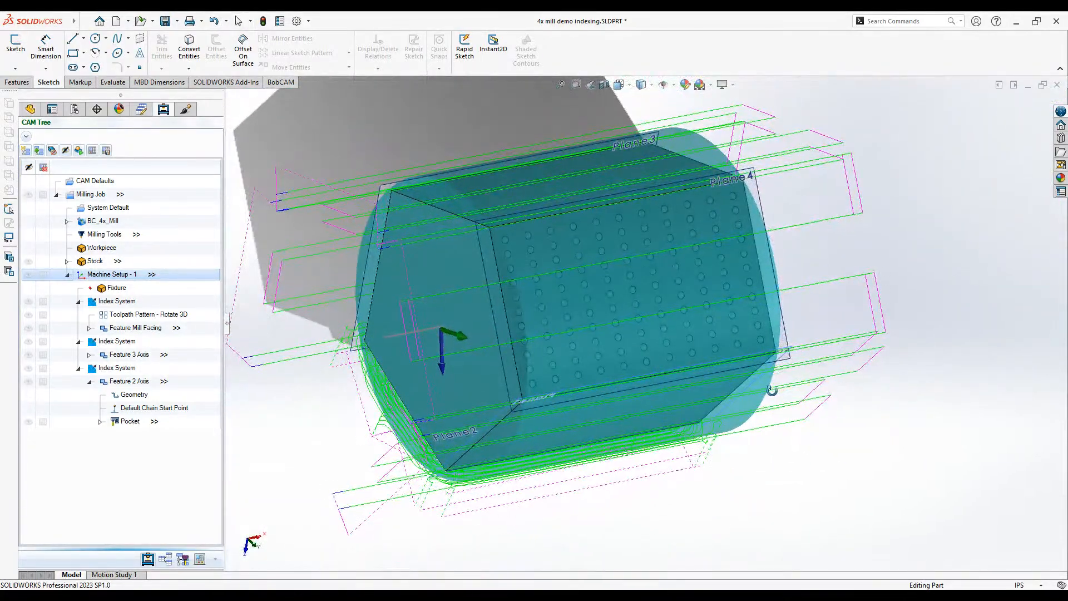
pyautogui.click(758, 181)
pyautogui.press('Delete')
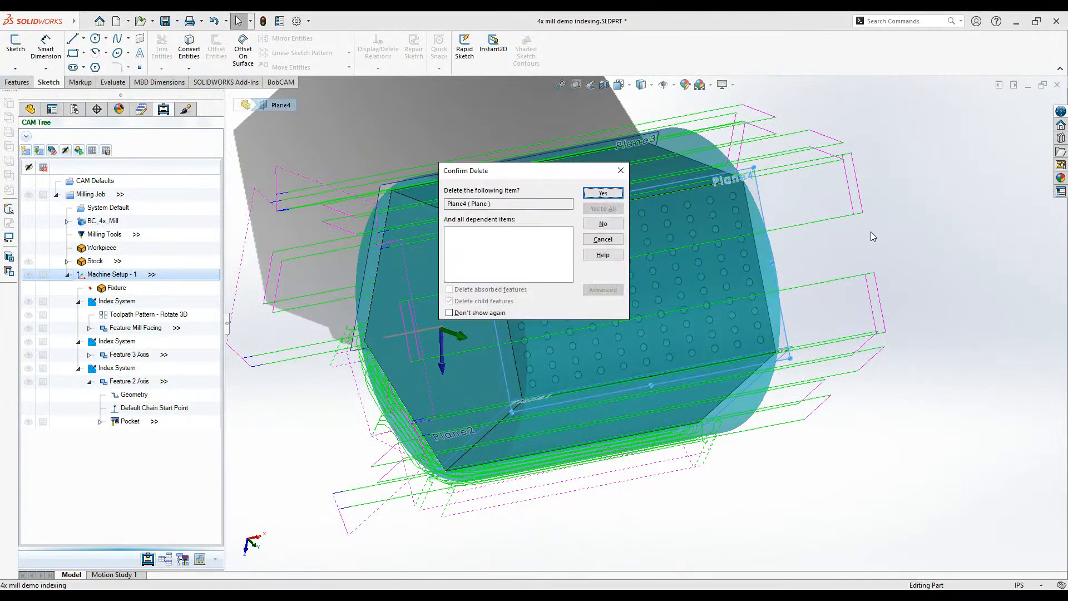
pyautogui.click(604, 191)
# - Add a Mill Drill Hole feature to Machine Setup - 1 and start selecting its hole geometry
pyautogui.moveTo(568, 380); pyautogui.dragTo(630, 358, button='middle')
pyautogui.moveTo(816, 362); pyautogui.dragTo(765, 372, button='middle')
pyautogui.scroll(-2, 679, 257)
pyautogui.scroll(1, 672, 258)
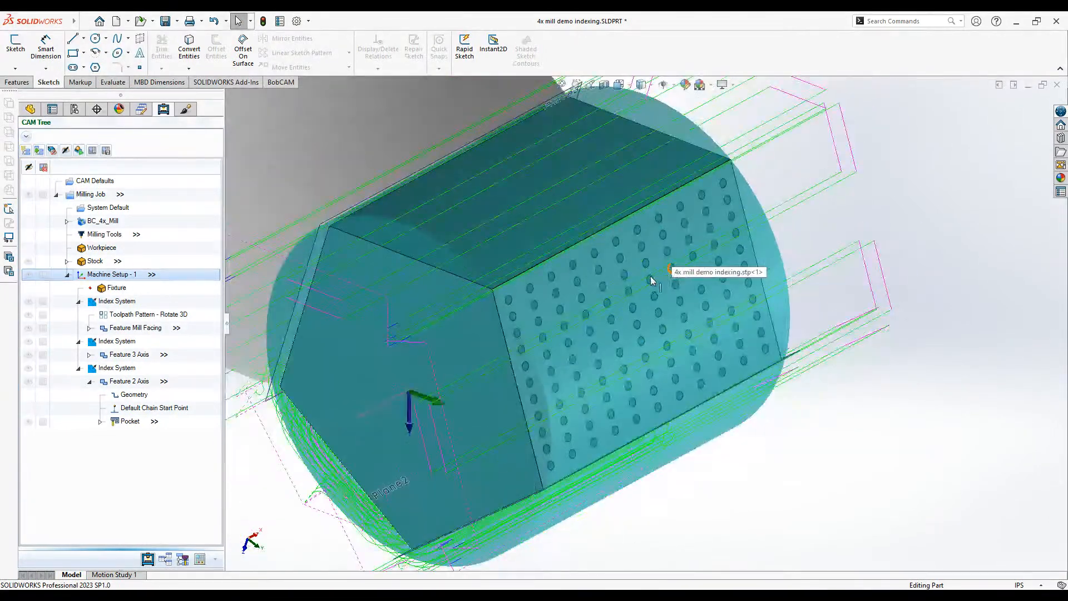
pyautogui.moveTo(654, 279); pyautogui.dragTo(673, 266, button='middle')
pyautogui.rightClick(197, 280)
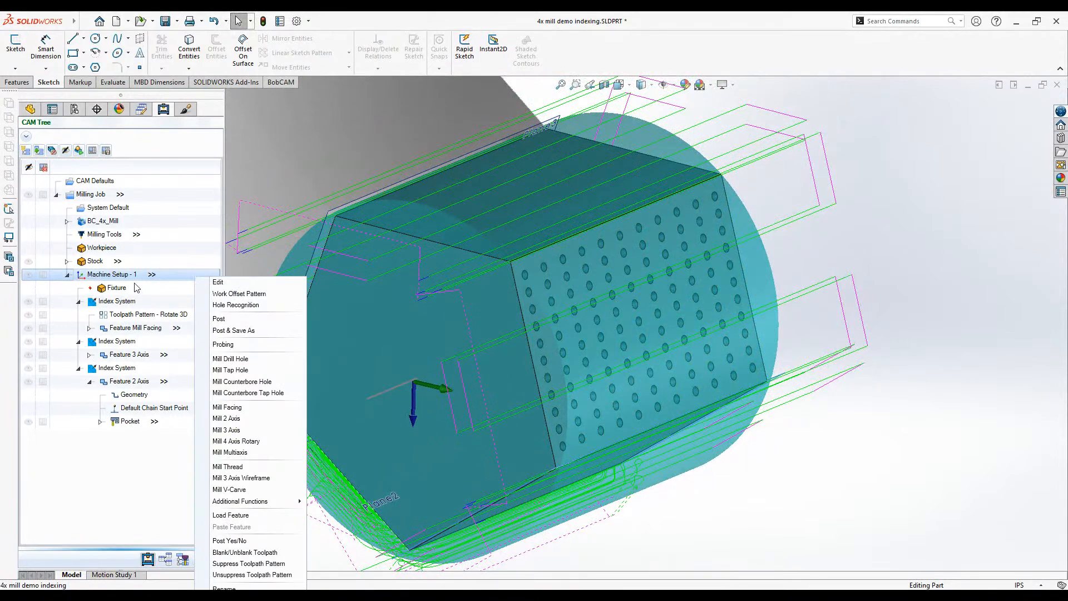
pyautogui.click(240, 362)
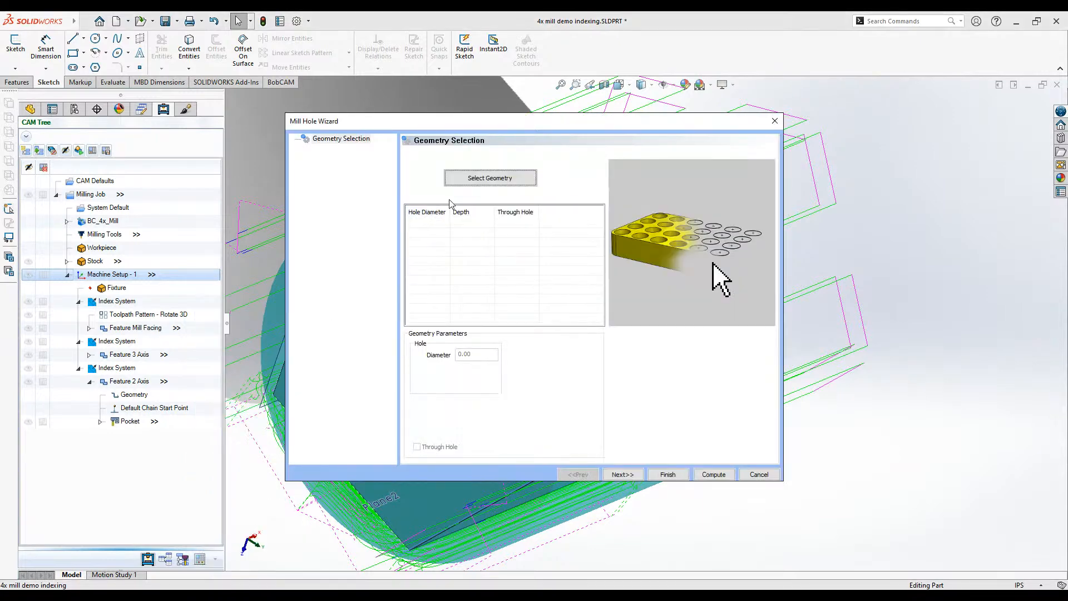
pyautogui.click(472, 181)
# - Try the Cross Drill drilling type for the hole geometry
pyautogui.moveTo(585, 236); pyautogui.dragTo(840, 322, button='middle')
pyautogui.moveTo(760, 254); pyautogui.dragTo(786, 356, button='middle')
pyautogui.scroll(-4, 751, 443)
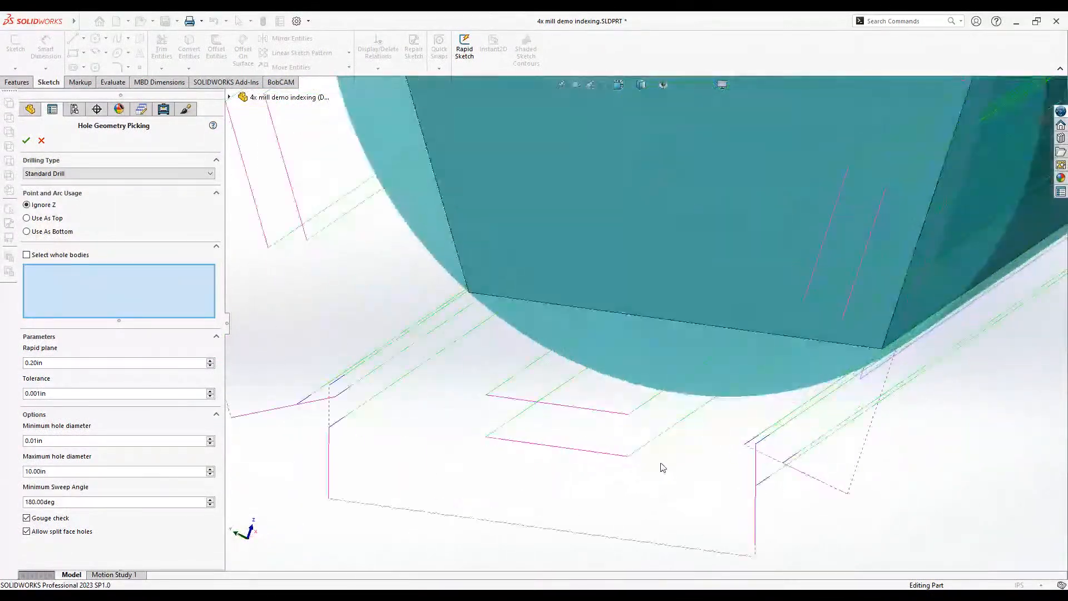
pyautogui.scroll(4, 662, 468)
pyautogui.scroll(-5, 566, 246)
pyautogui.scroll(5, 480, 382)
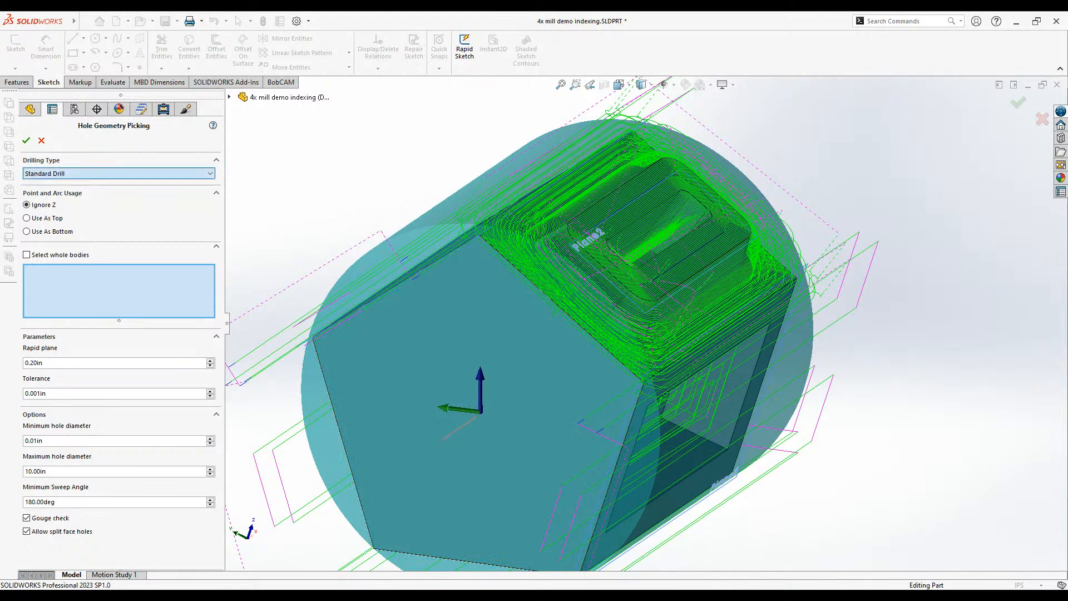
pyautogui.click(60, 195)
pyautogui.click(142, 292)
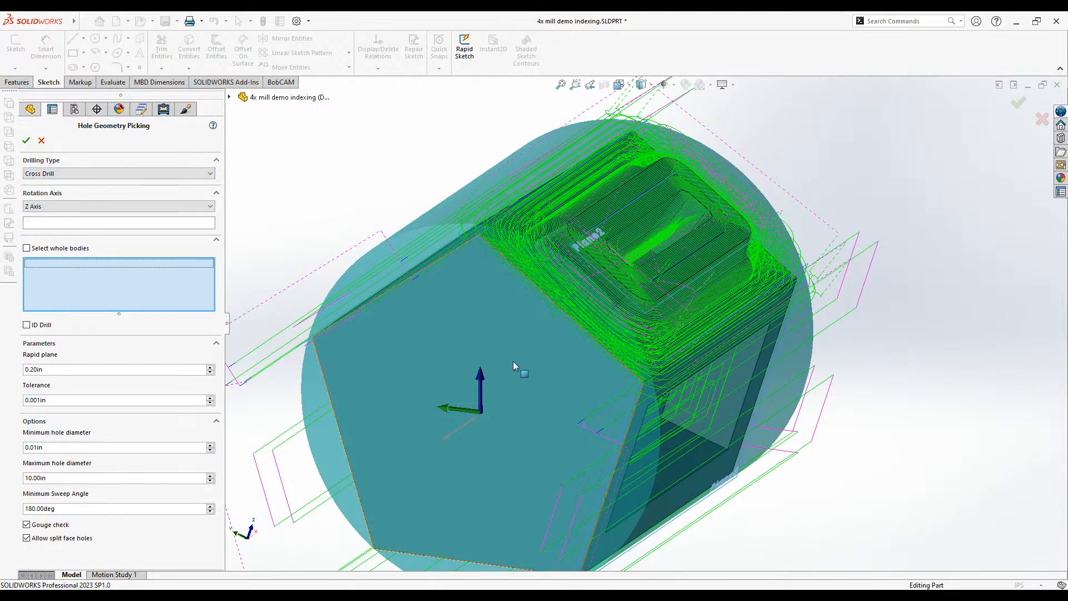
# - Try picking a corner hole's face in the grid as cross-drill geometry, then remove it and leave the geometry selection
pyautogui.moveTo(507, 365); pyautogui.dragTo(748, 181, button='middle')
pyautogui.scroll(-2, 748, 173)
pyautogui.click(587, 348)
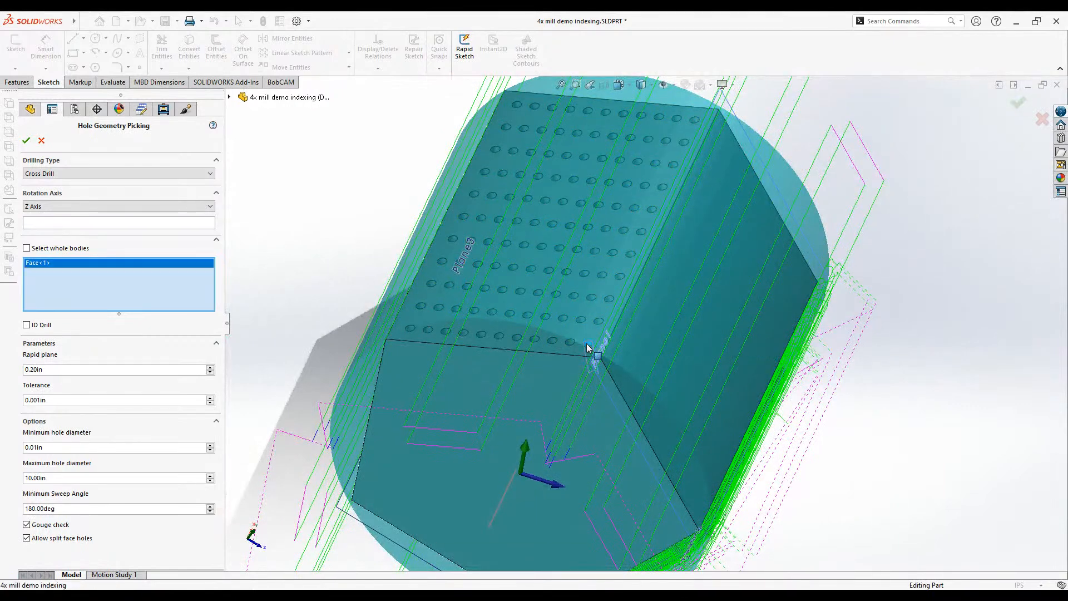
pyautogui.scroll(-4, 594, 353)
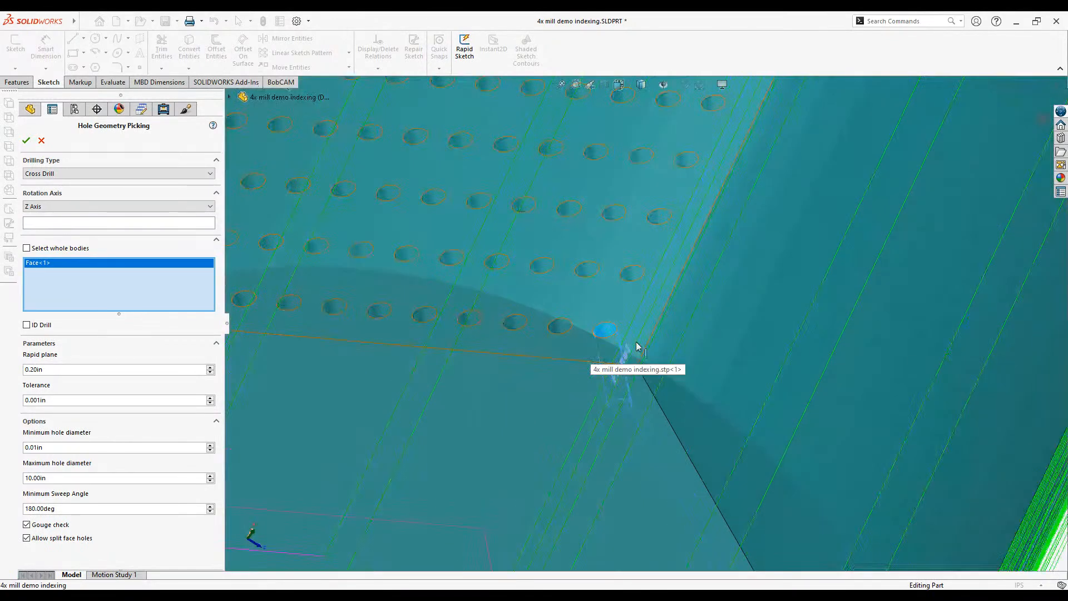
pyautogui.scroll(5, 605, 355)
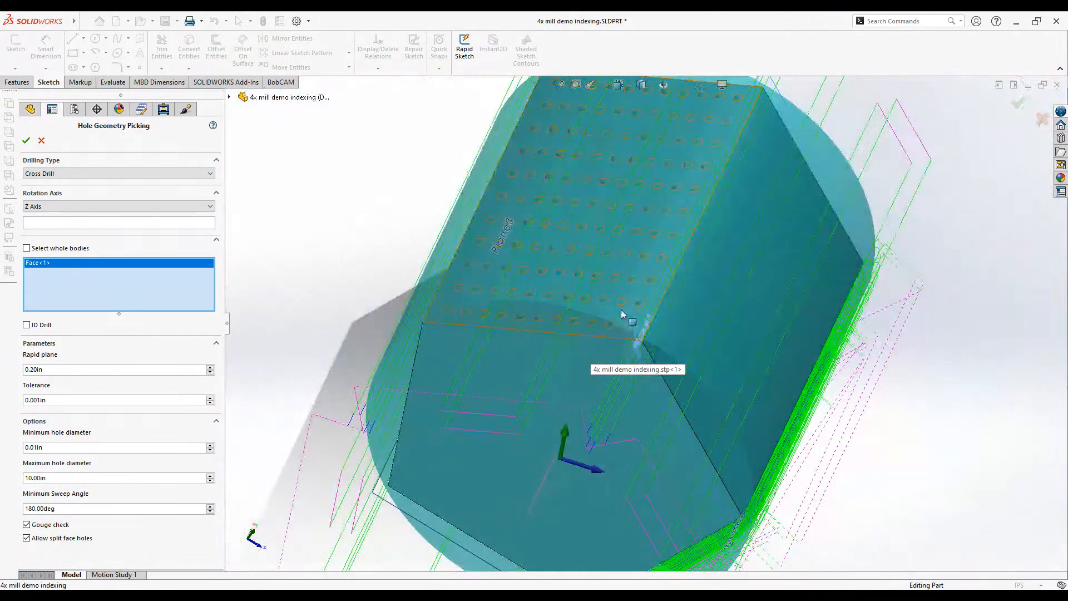
pyautogui.click(148, 262)
pyautogui.rightClick(219, 305)
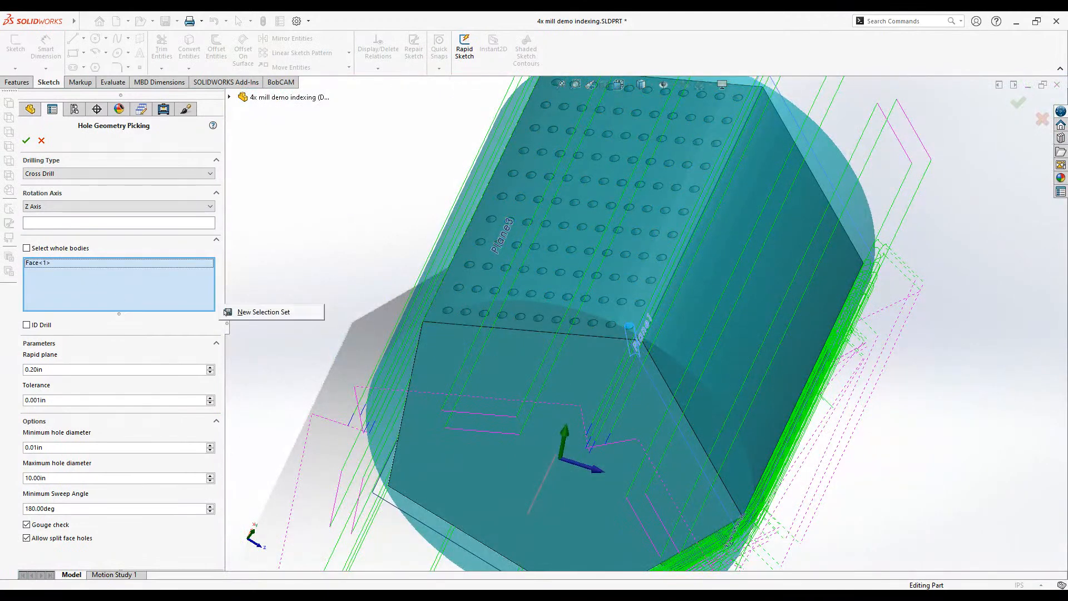
pyautogui.click(103, 293)
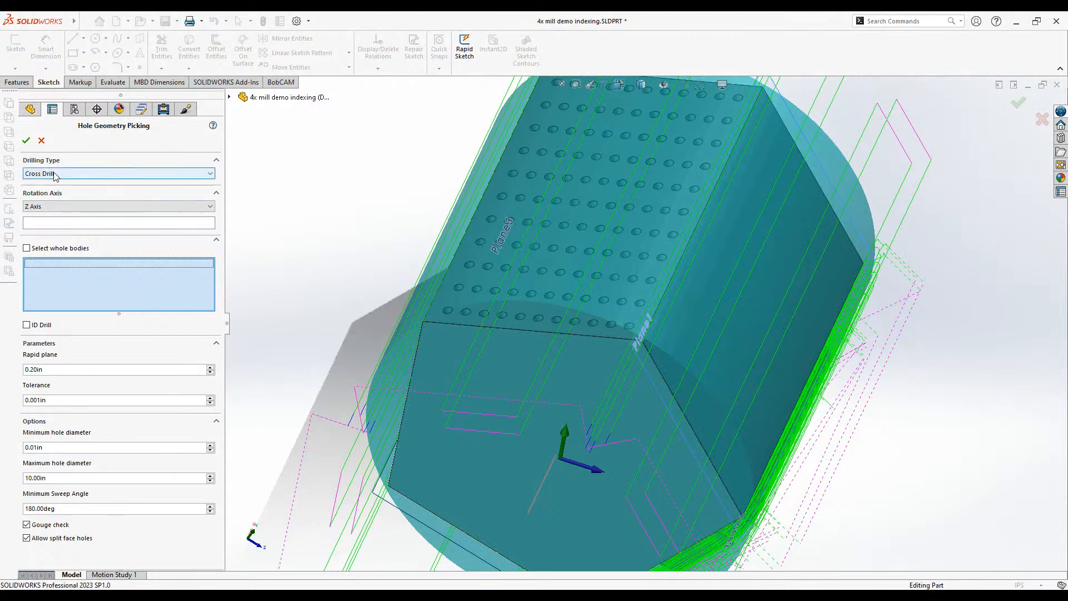
pyautogui.click(60, 249)
pyautogui.click(590, 334)
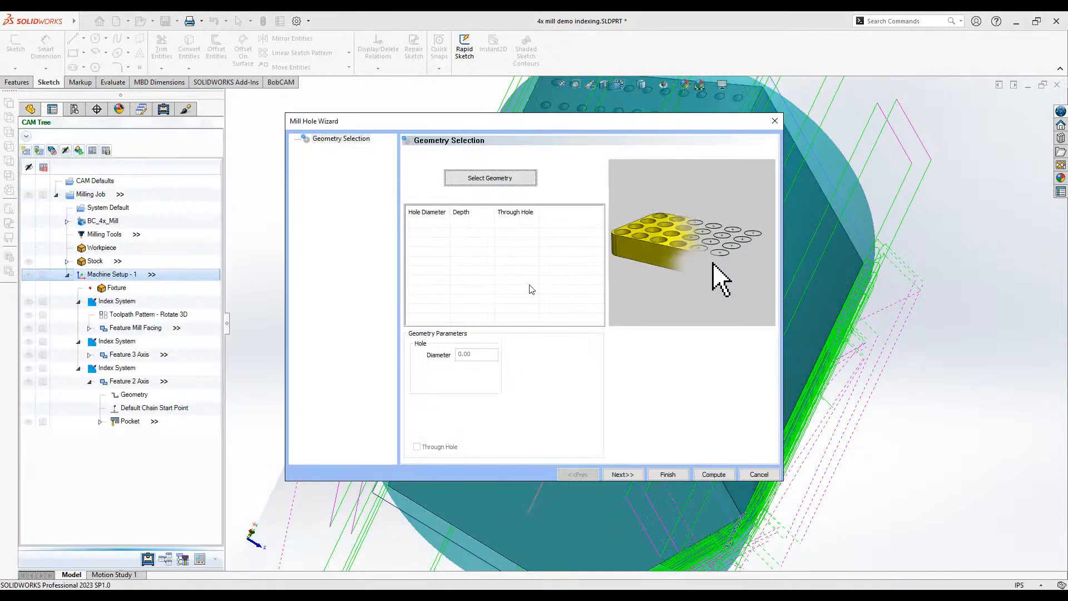
# - Try using the entire hole-grid face as Standard Drill geometry, declining the automatic CAM Tree update
pyautogui.click(516, 180)
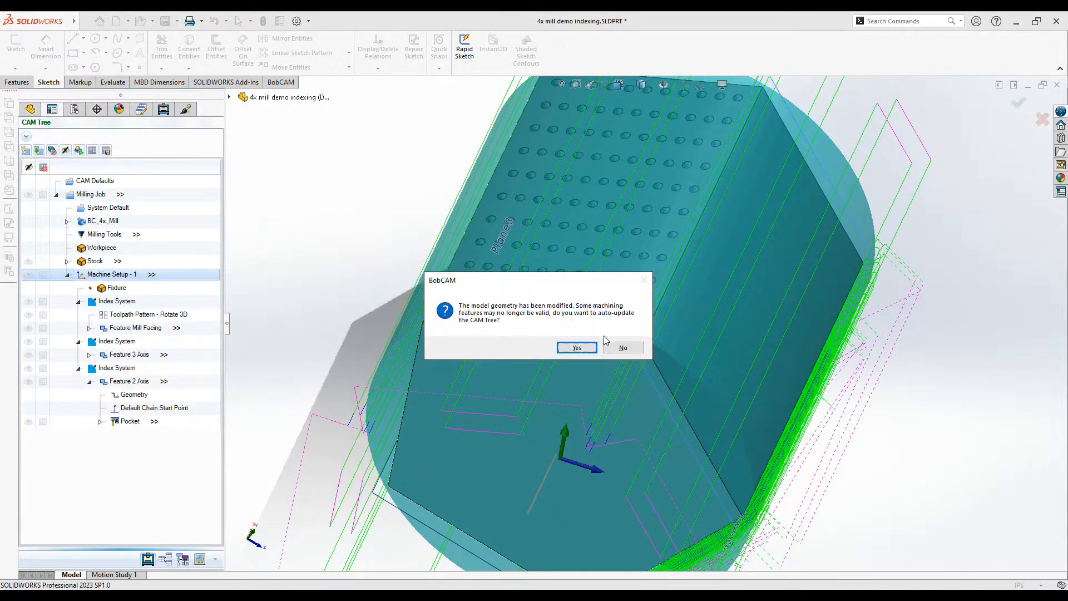
pyautogui.click(608, 348)
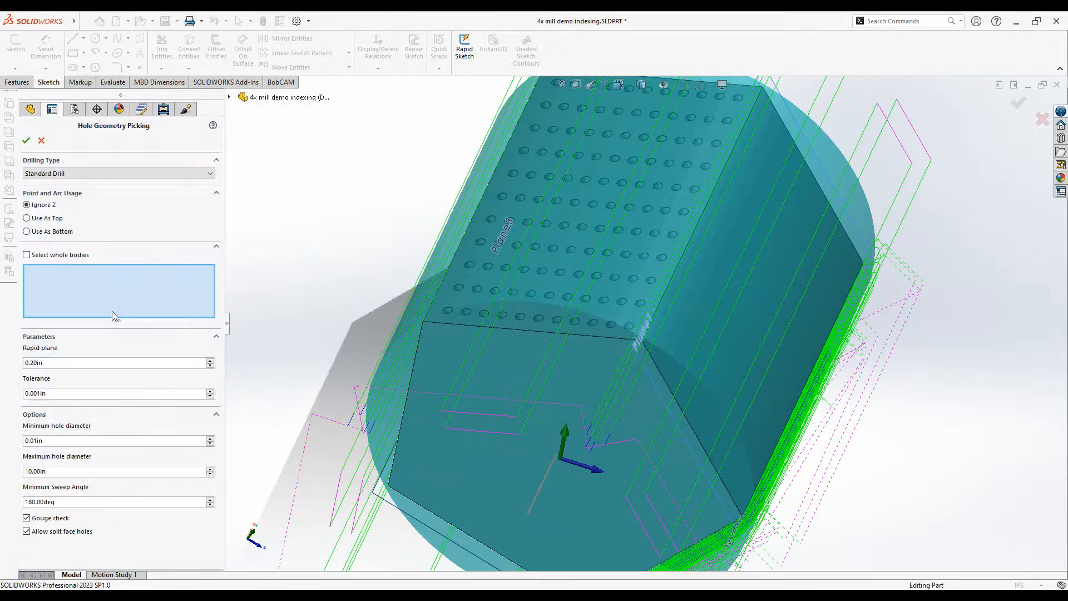
pyautogui.click(579, 285)
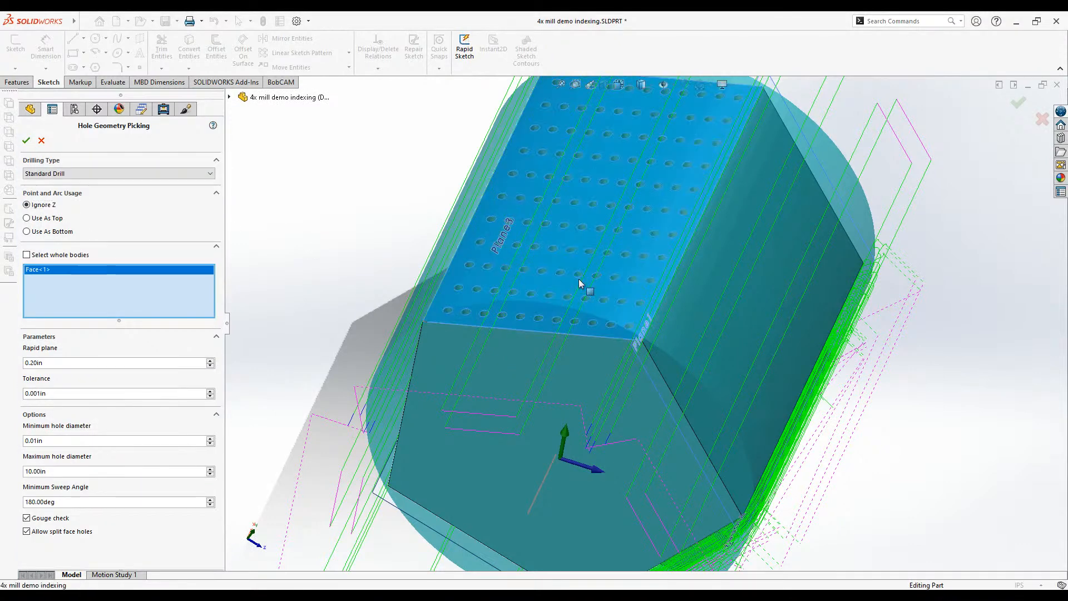
pyautogui.click(27, 141)
# - Reopen the hole geometry selection and box-select a block of hole edges in the far half of the grid for Standard Drill
pyautogui.click(489, 179)
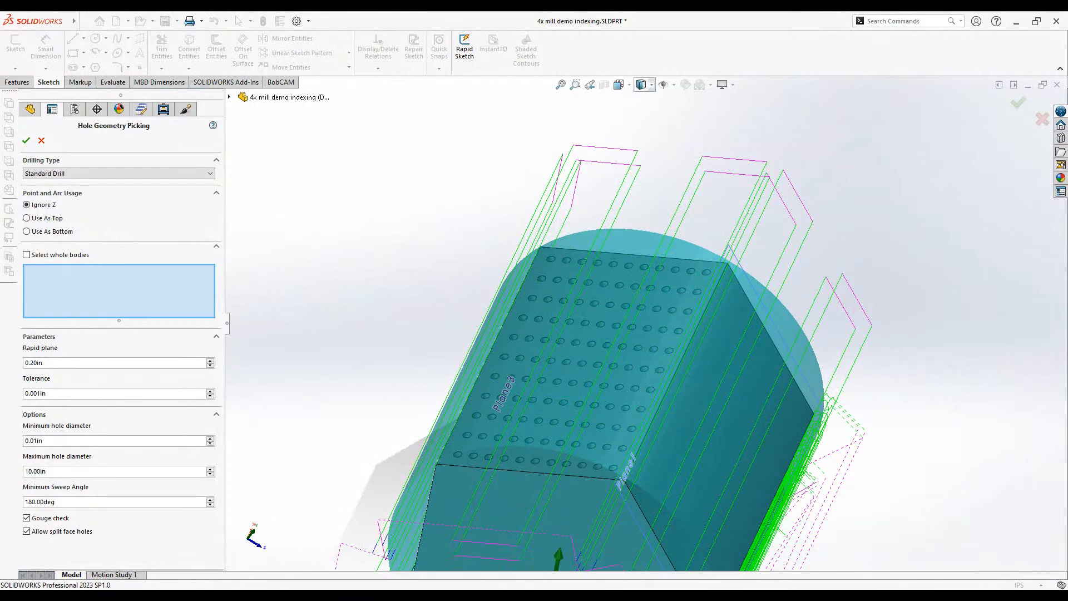
pyautogui.scroll(3, 634, 282)
pyautogui.scroll(-4, 625, 315)
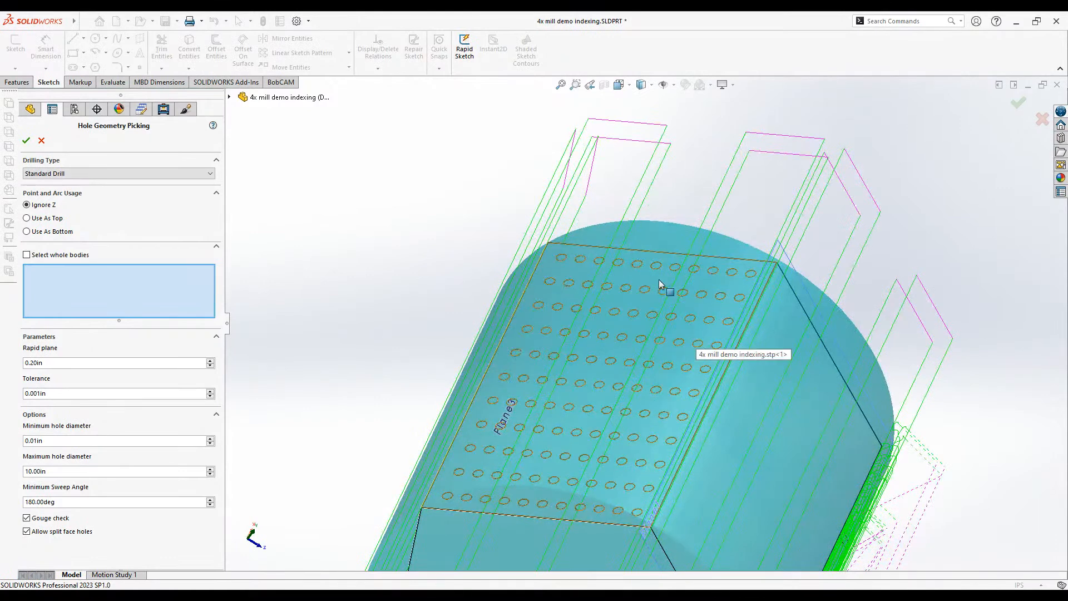
pyautogui.moveTo(587, 226); pyautogui.dragTo(677, 398)
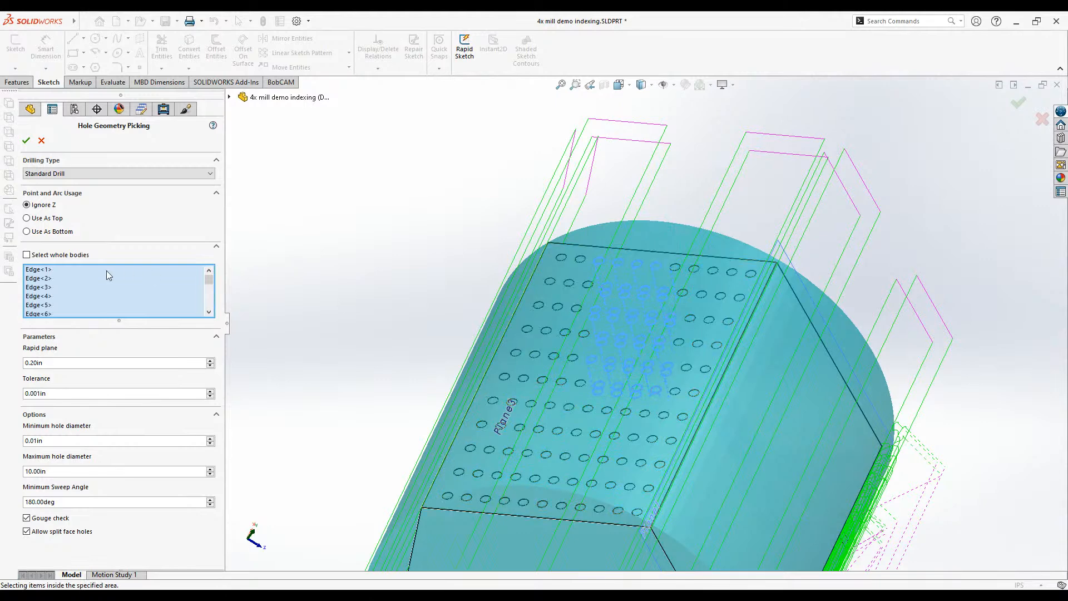
pyautogui.scroll(-20, 105, 273)
pyautogui.scroll(20, 105, 274)
# - Add a second block of hole edges from the near half of the grid to the drill geometry
pyautogui.scroll(3, 101, 268)
pyautogui.scroll(-6, 756, 297)
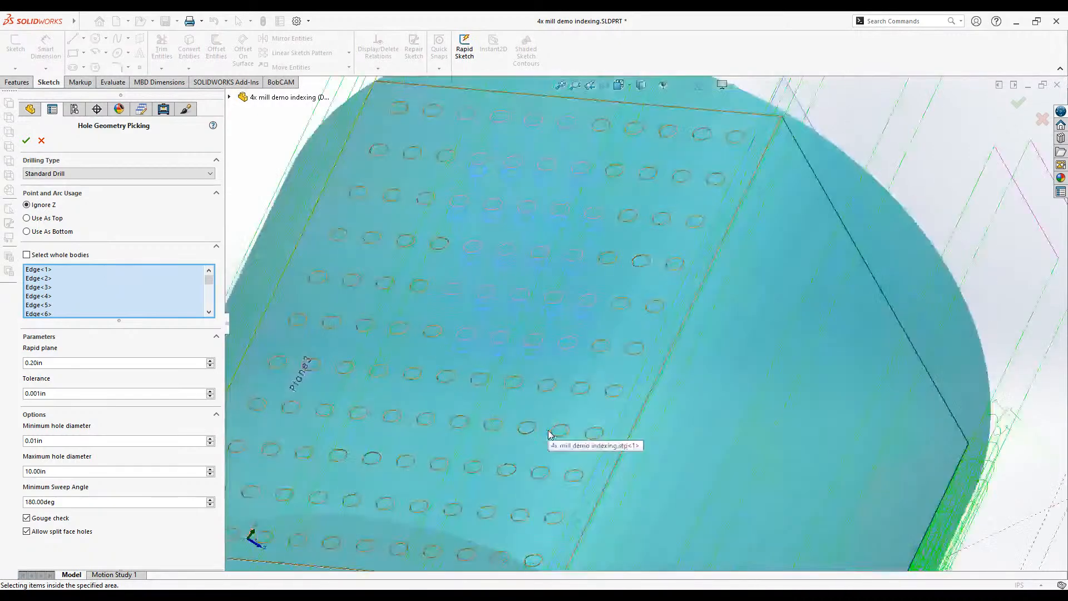
pyautogui.scroll(5, 403, 358)
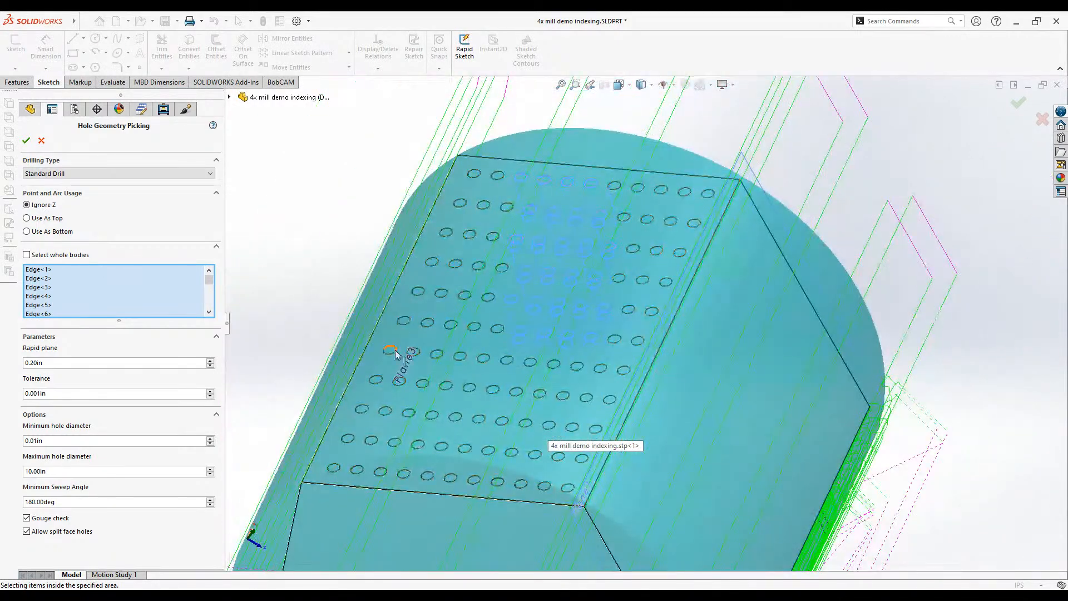
pyautogui.moveTo(382, 346); pyautogui.dragTo(569, 462)
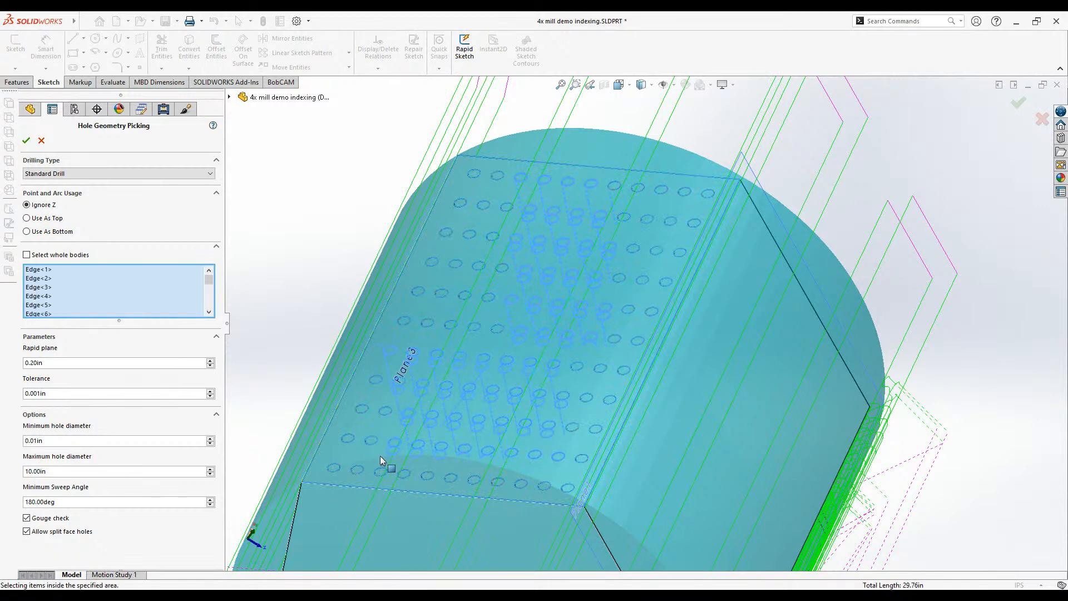
pyautogui.scroll(5, 368, 441)
pyautogui.scroll(-9, 655, 356)
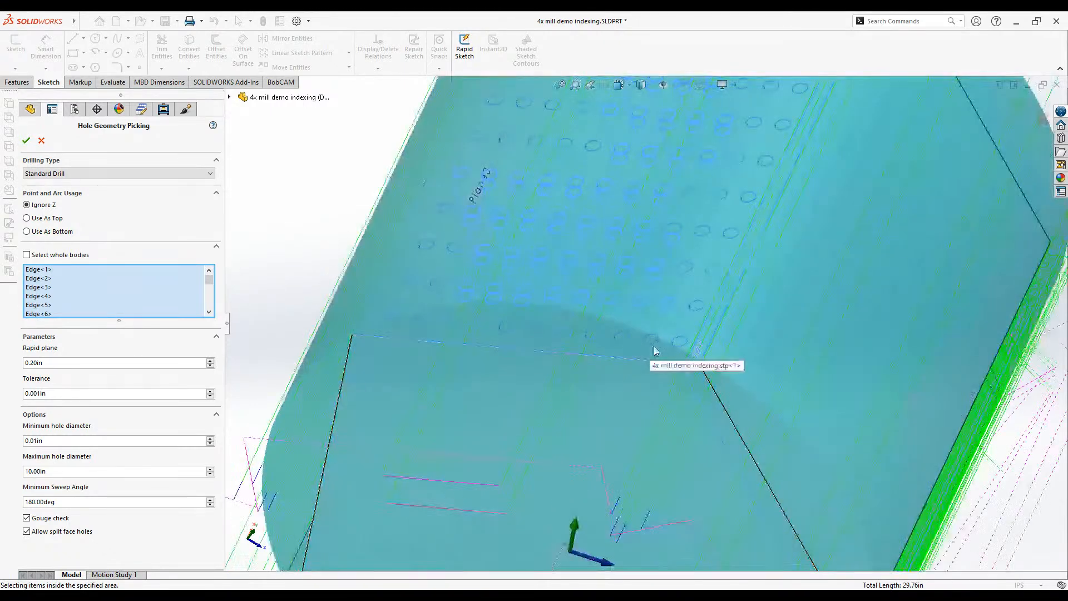
# - Try adding the near corner hole's face and a neighbouring edge to the Standard Drill geometry
pyautogui.click(691, 333)
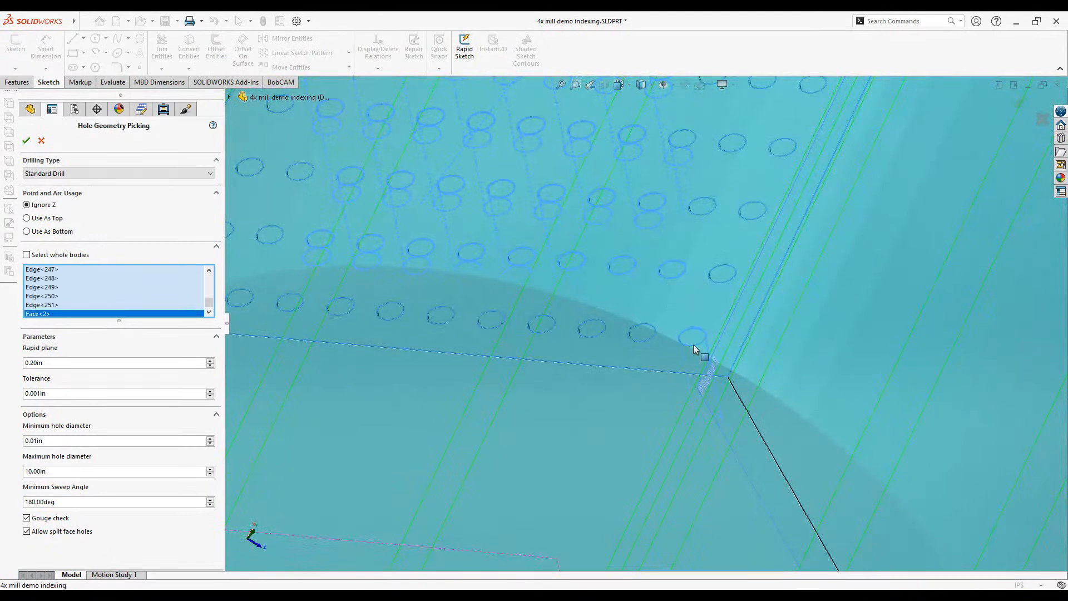
pyautogui.click(690, 349)
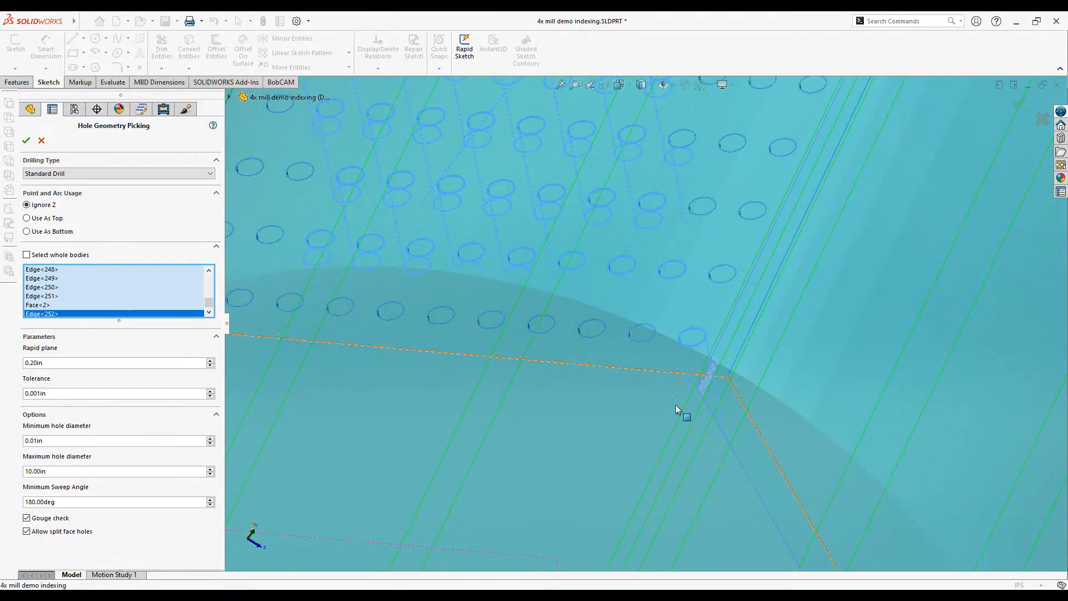
pyautogui.scroll(10, 680, 384)
pyautogui.scroll(-5, 689, 249)
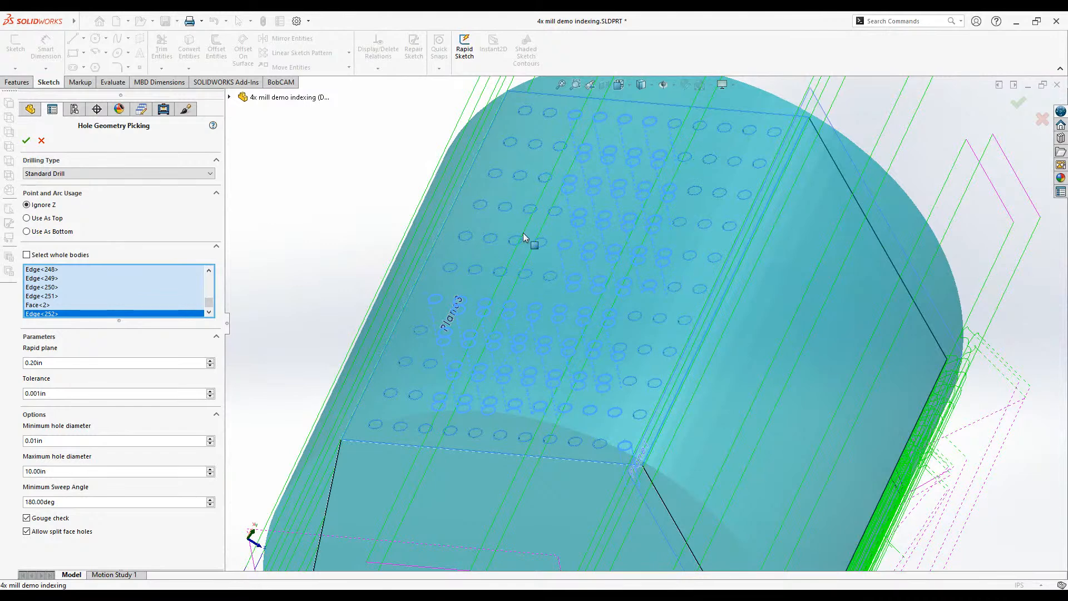
# - Look through the part's feature tree for the imported body and clear all picks from the hole geometry selection
pyautogui.click(229, 97)
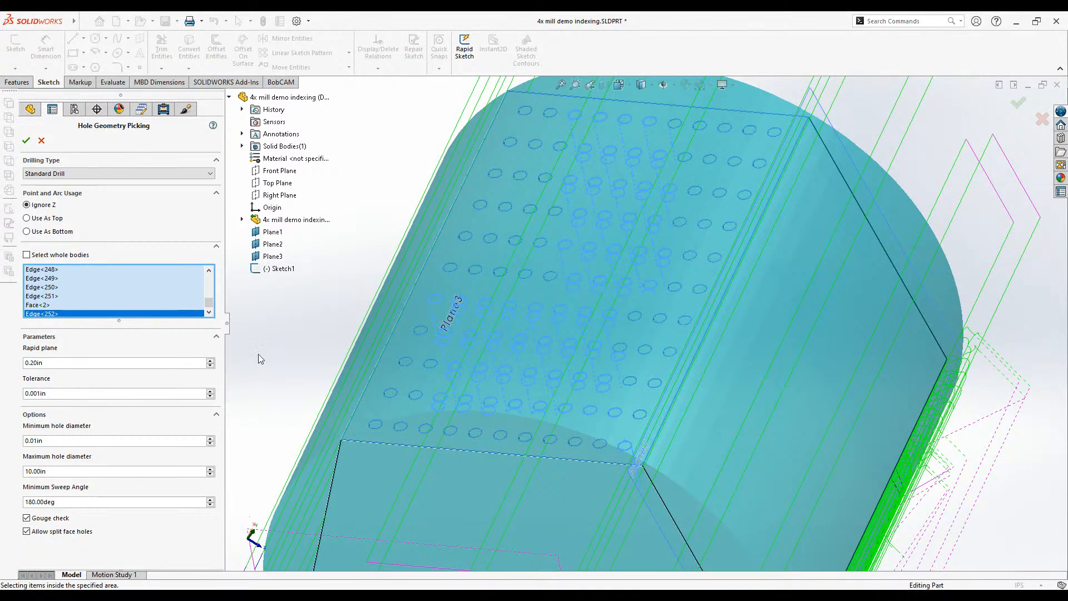
pyautogui.click(241, 219)
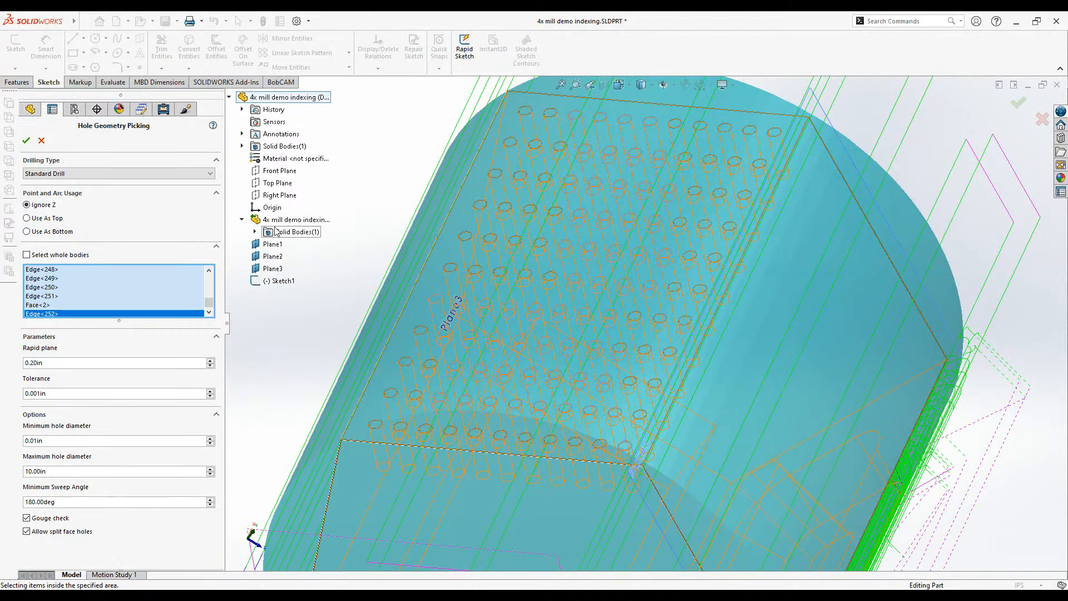
pyautogui.click(242, 221)
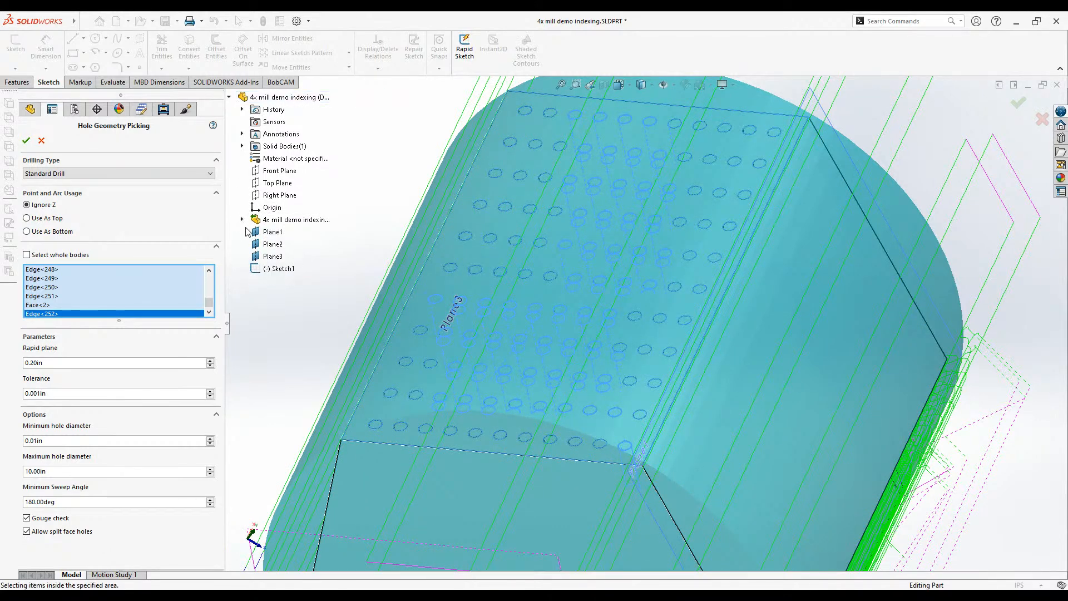
pyautogui.rightClick(67, 288)
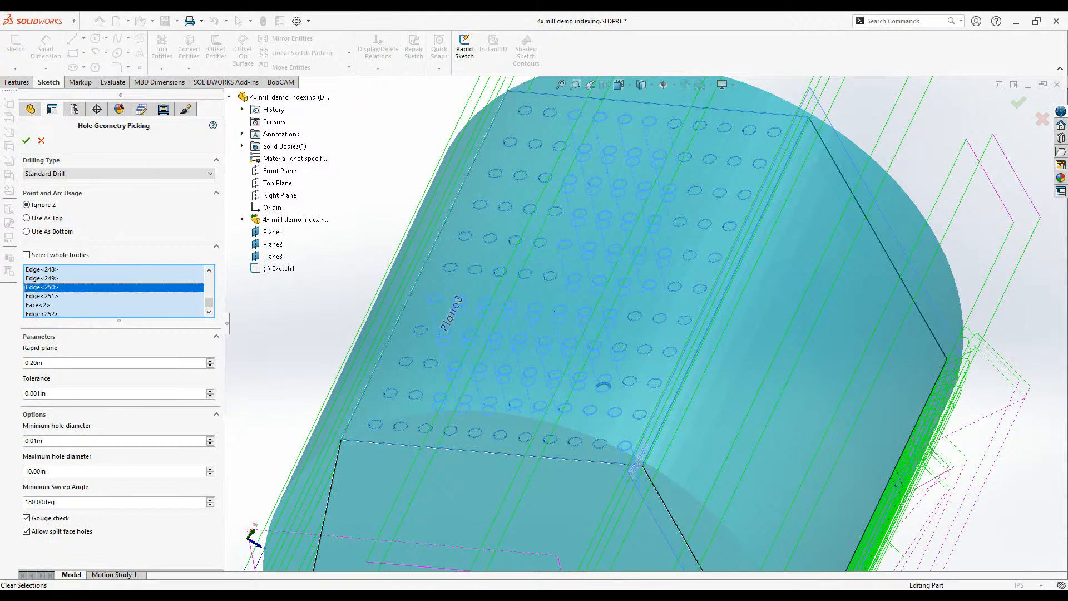
pyautogui.click(155, 300)
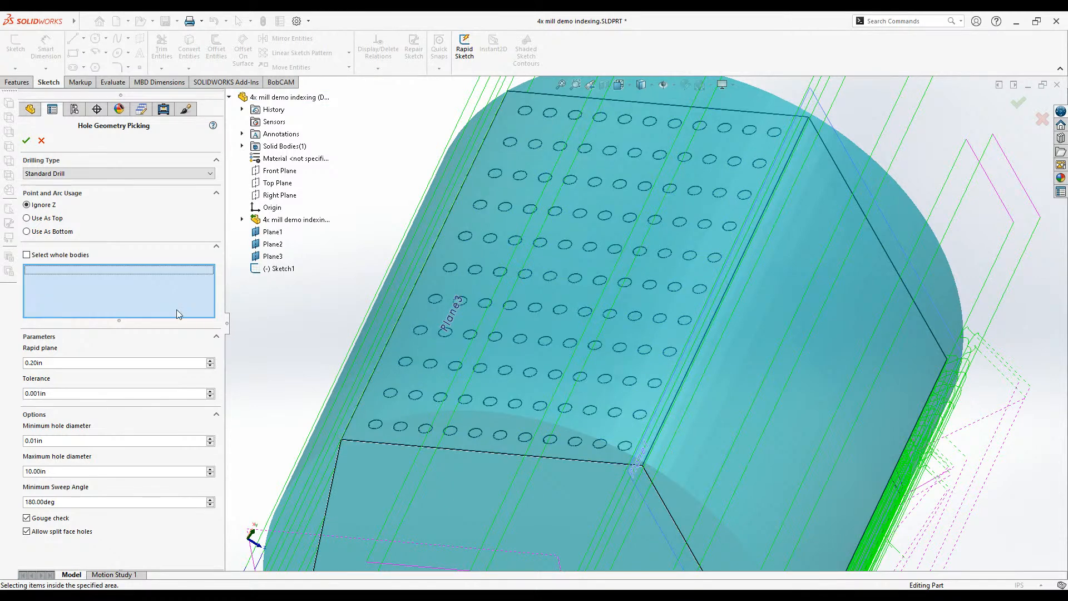
# - Try picking the hole faces one by one along the nearest row of the grid as Standard Drill geometry
pyautogui.click(377, 427)
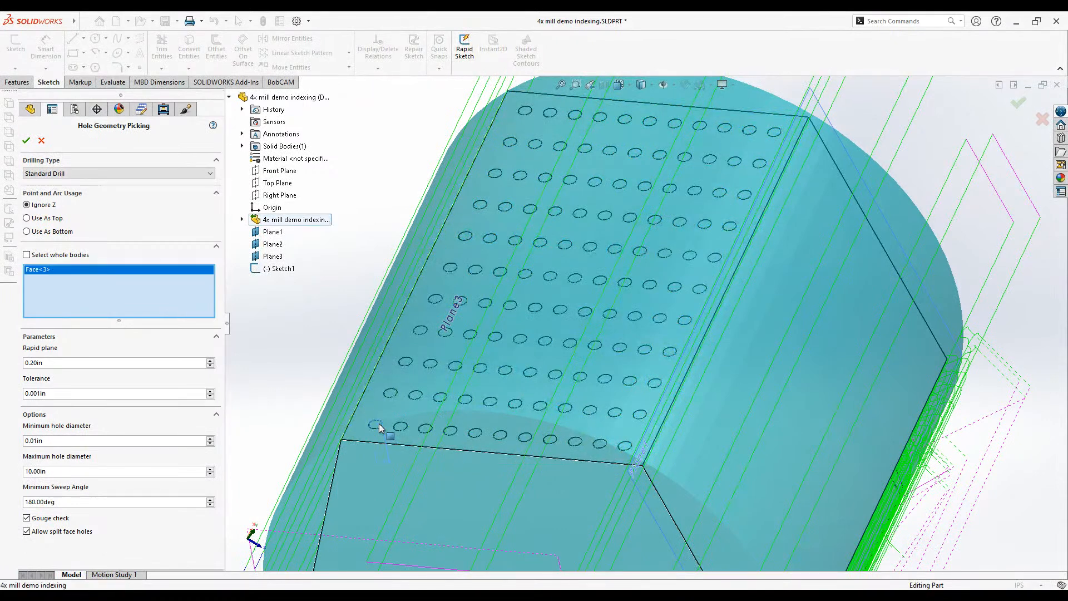
pyautogui.click(400, 427)
pyautogui.click(426, 430)
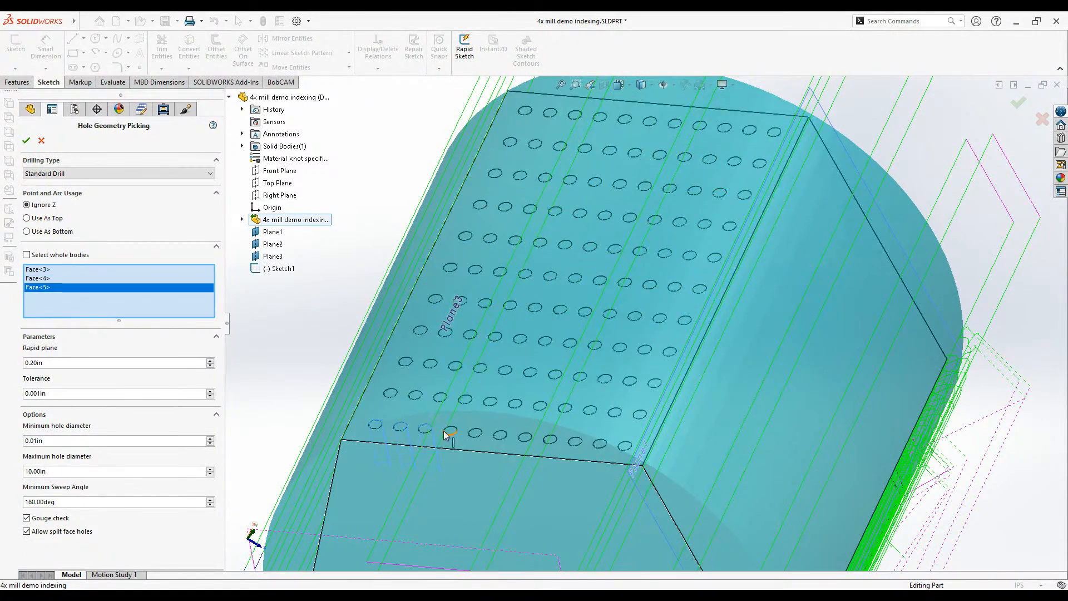
pyautogui.click(450, 432)
pyautogui.click(476, 433)
pyautogui.click(504, 440)
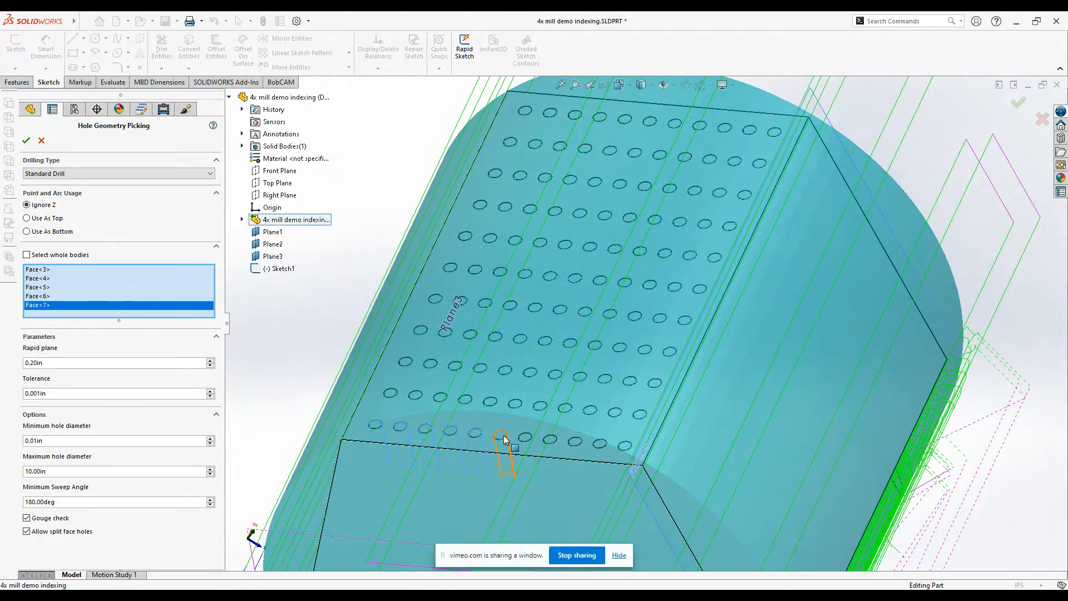
pyautogui.click(528, 442)
pyautogui.click(550, 441)
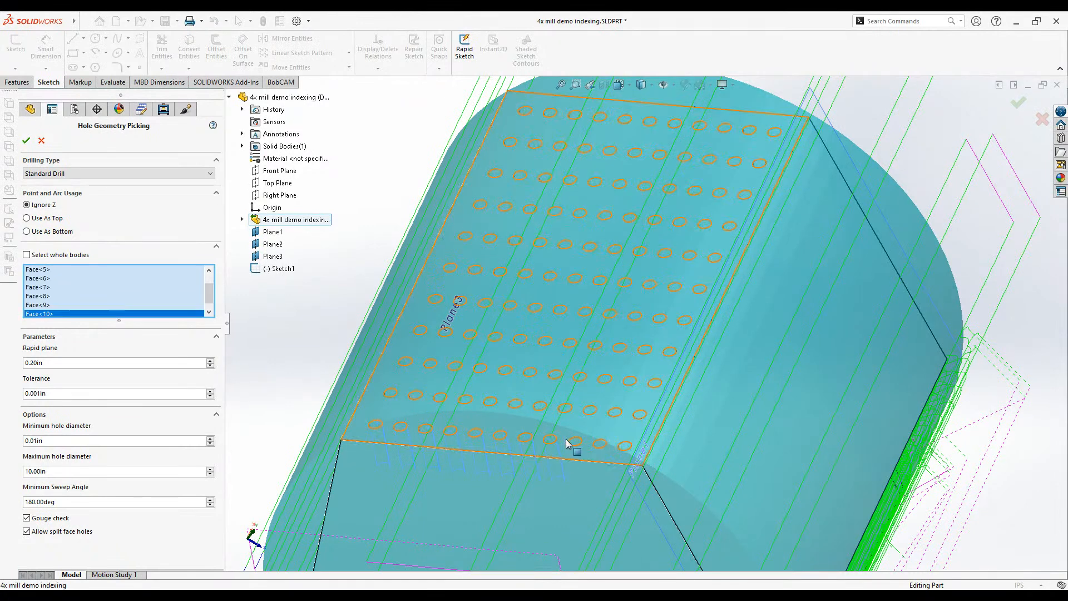
pyautogui.click(577, 442)
pyautogui.click(626, 446)
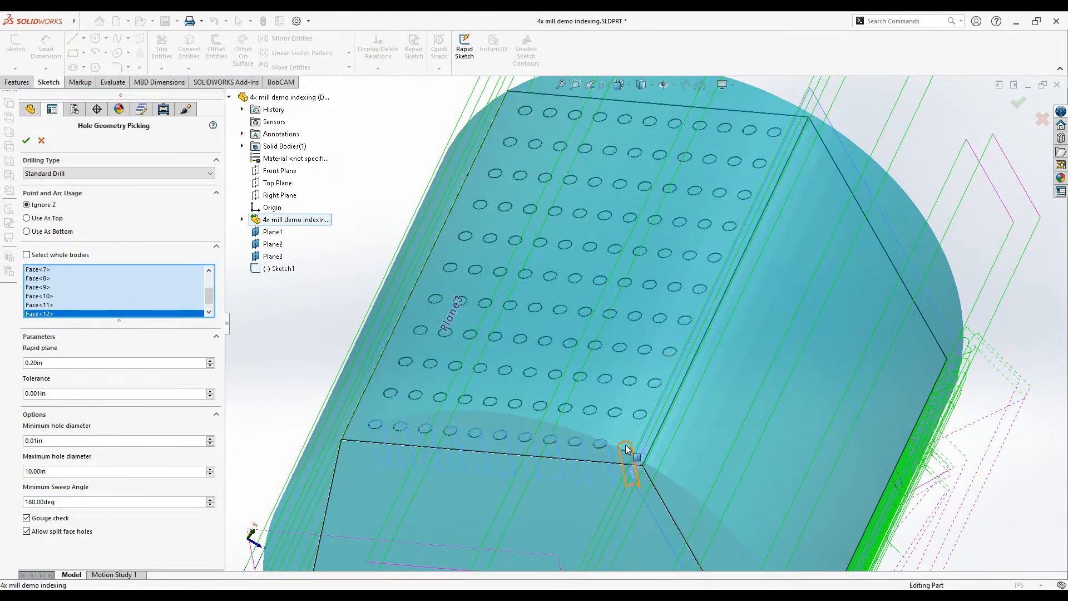
# - Accept the picked holes, advance to the through-hole feature settings and cancel the Mill Hole Wizard
pyautogui.click(26, 141)
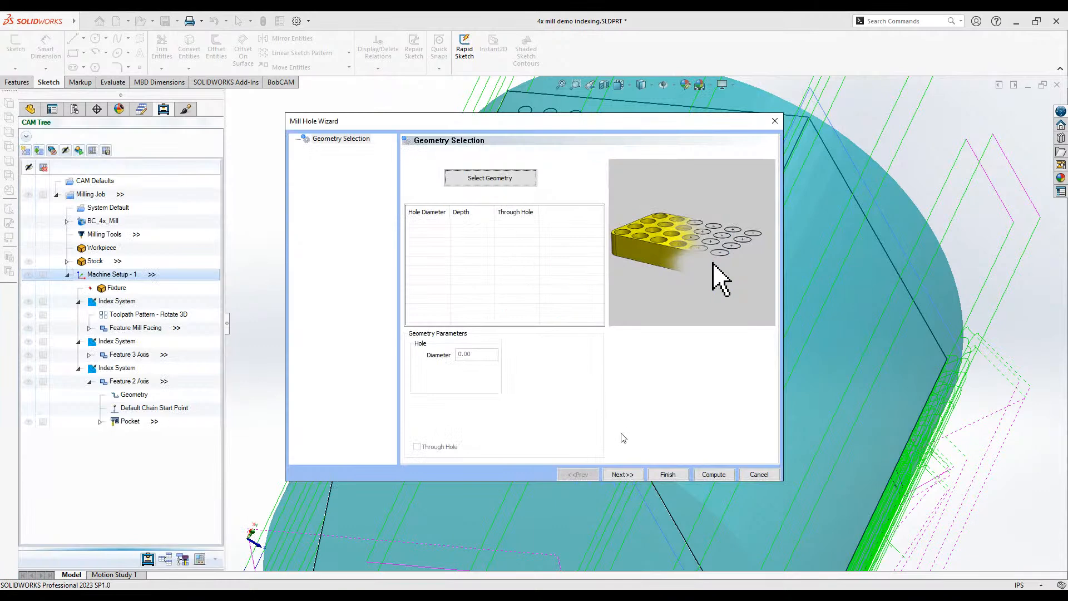
pyautogui.click(622, 475)
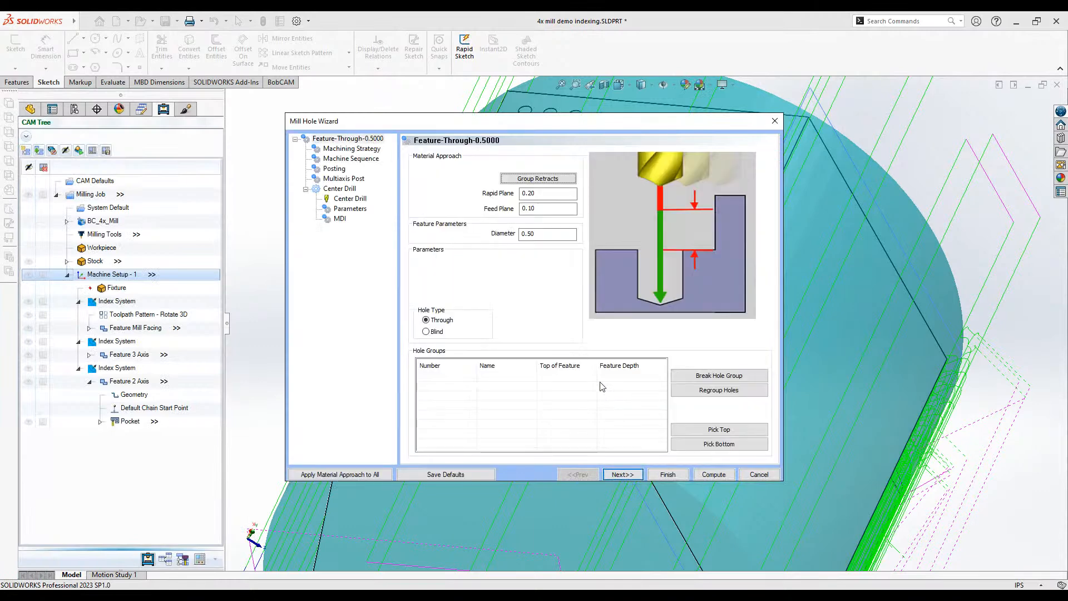
pyautogui.click(748, 476)
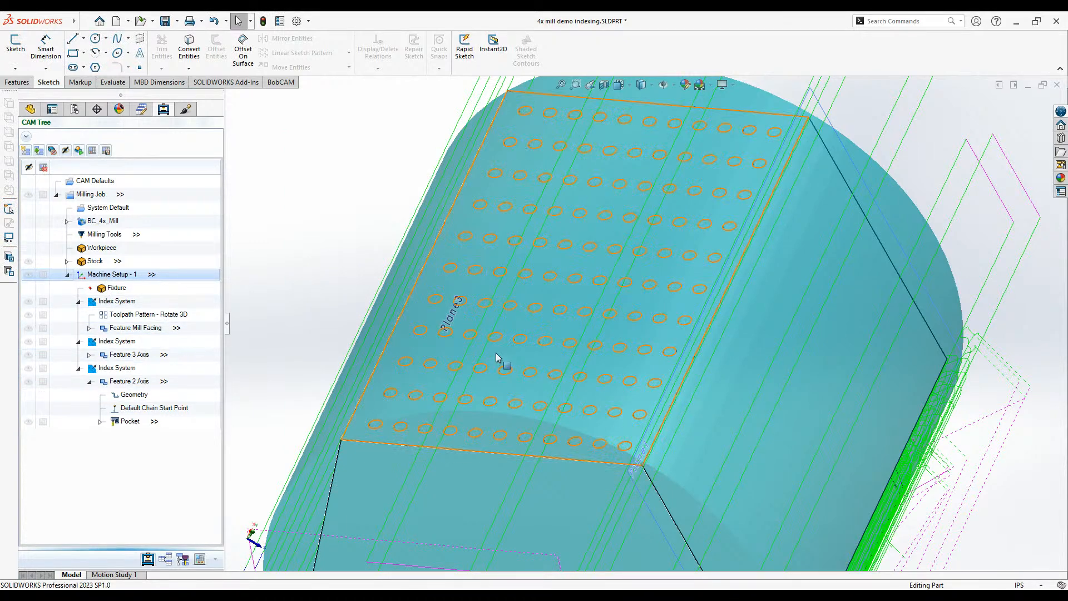
# - Collapse the Feature 2 Axis branch in the CAM Tree
pyautogui.scroll(6, 505, 358)
pyautogui.moveTo(892, 315); pyautogui.dragTo(890, 386, button='middle')
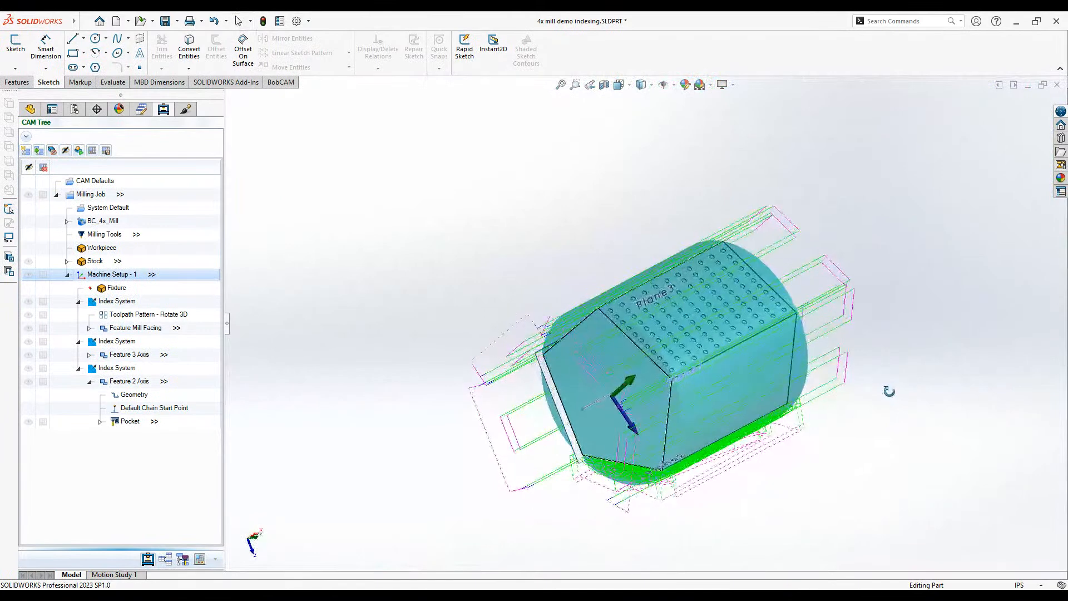
pyautogui.scroll(-5, 706, 291)
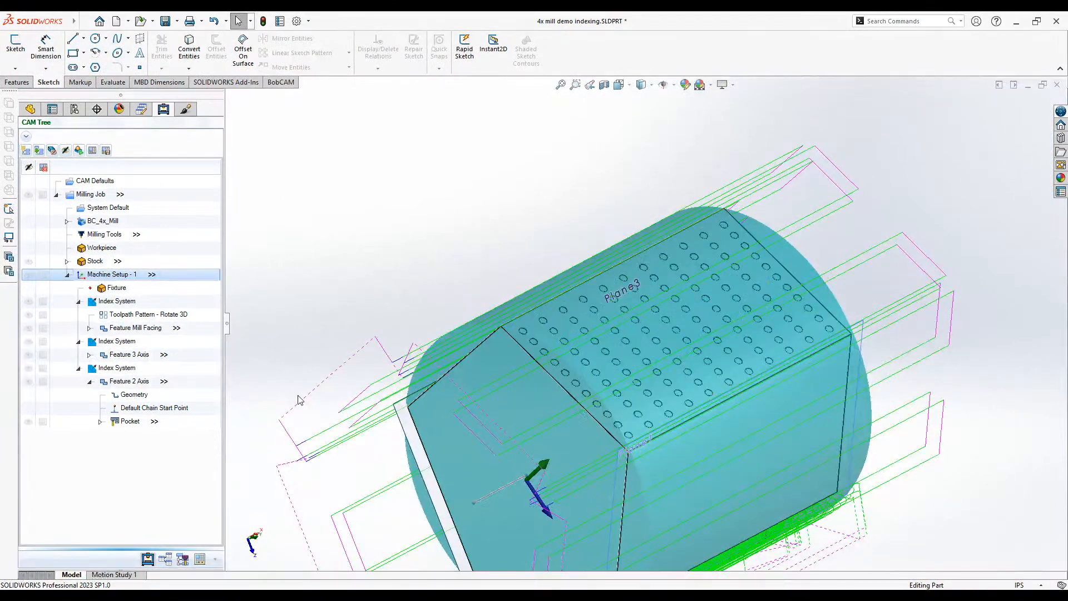
pyautogui.click(89, 382)
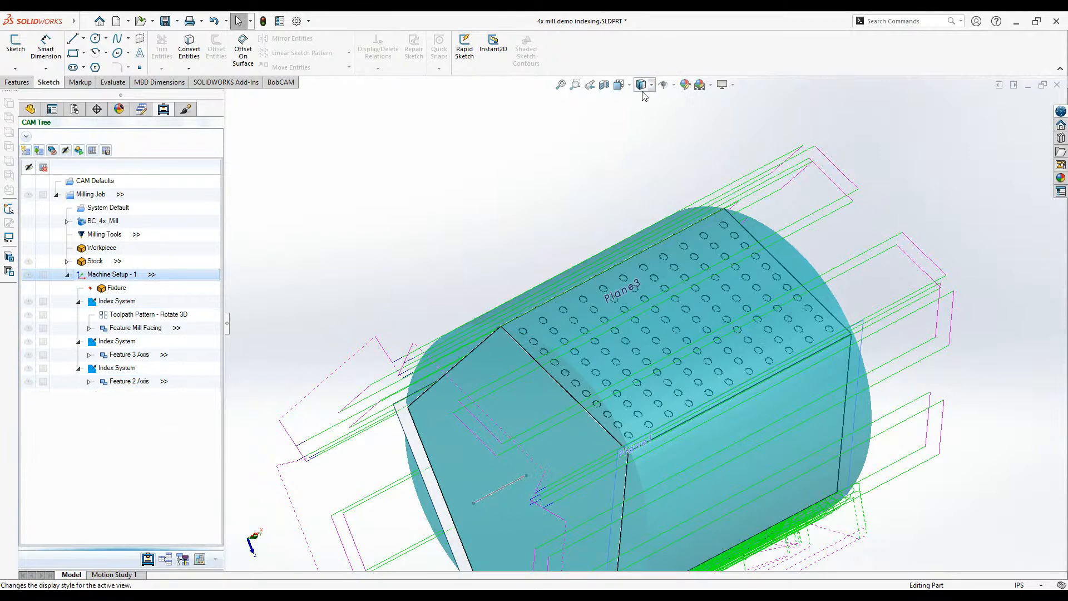
# - Undo the last deletion to restore Plane4 on the hole-grid face, and decline the automatic CAM Tree update
pyautogui.moveTo(905, 388)
pyautogui.mouseDown(button='middle')
pyautogui.moveTo(890, 341)
pyautogui.moveTo(887, 256)
pyautogui.mouseUp(button='middle')
pyautogui.moveTo(893, 351); pyautogui.dragTo(923, 394, button='middle')
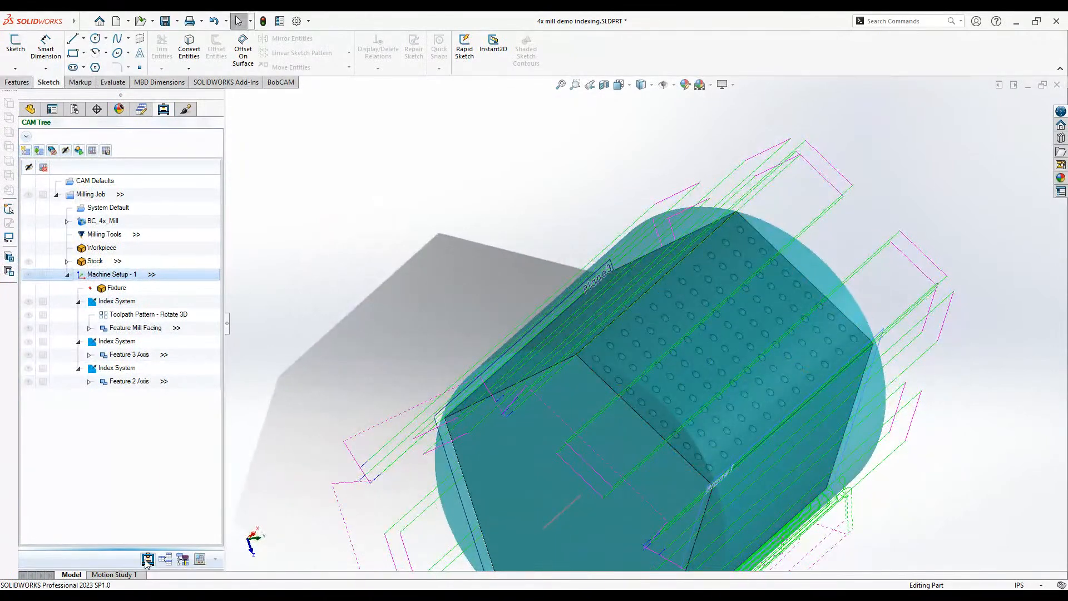
pyautogui.click(51, 112)
pyautogui.click(49, 297)
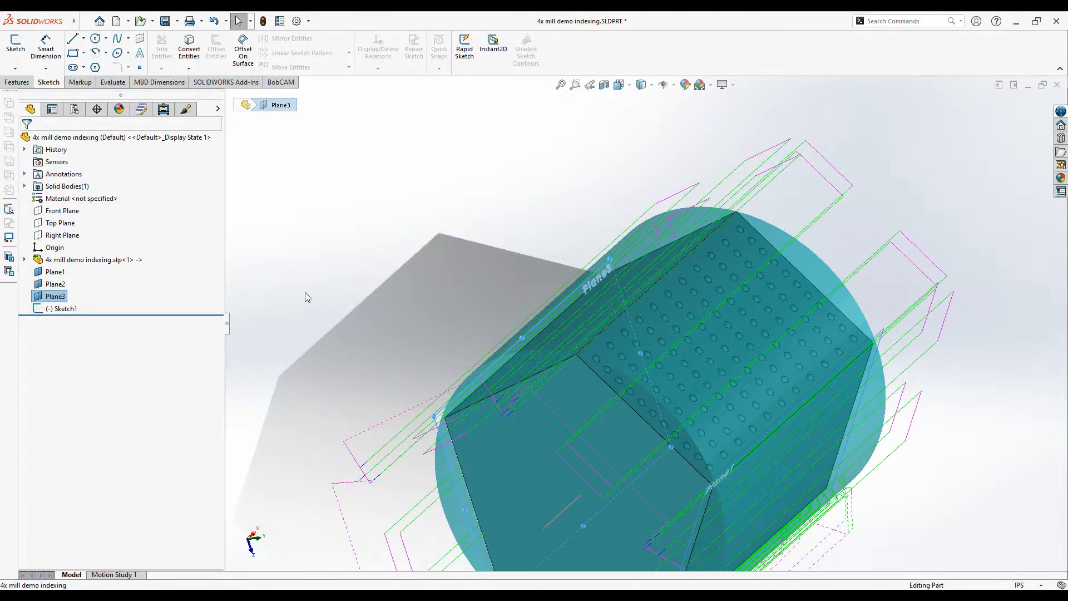
pyautogui.click(226, 22)
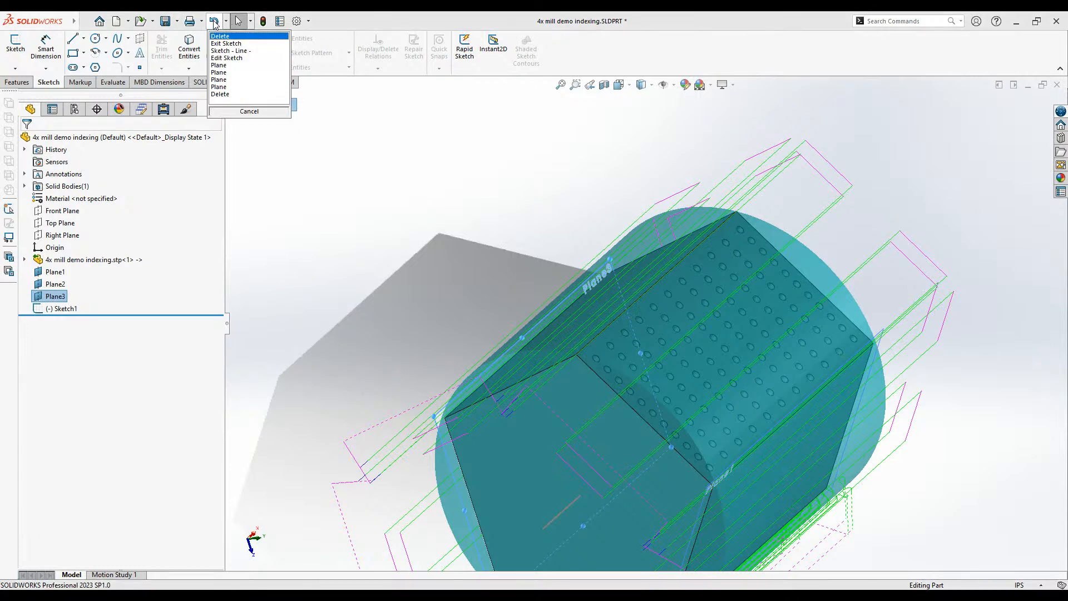
pyautogui.click(214, 23)
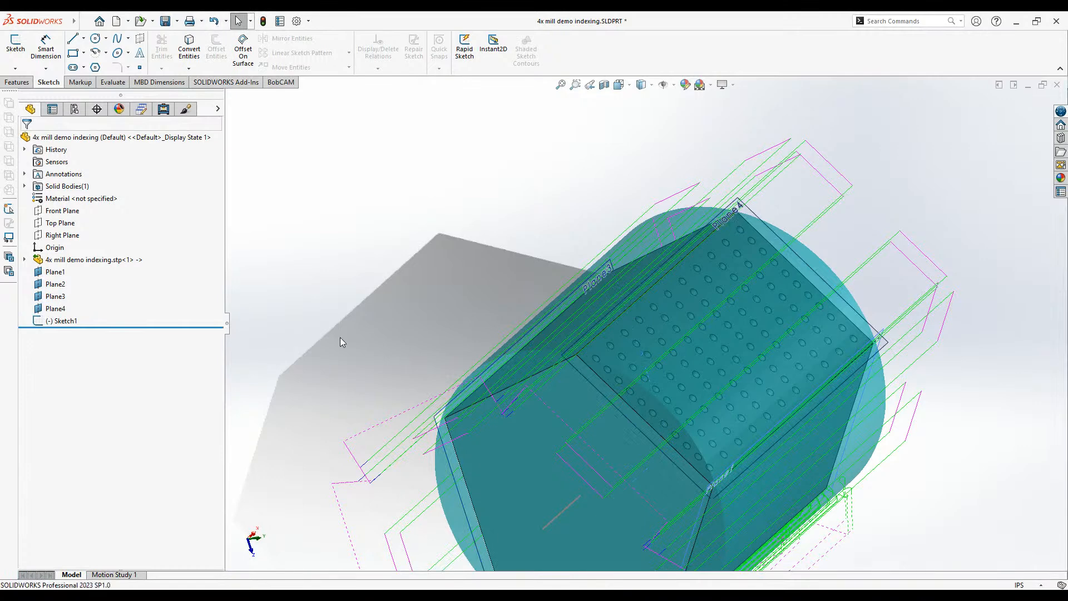
pyautogui.click(166, 110)
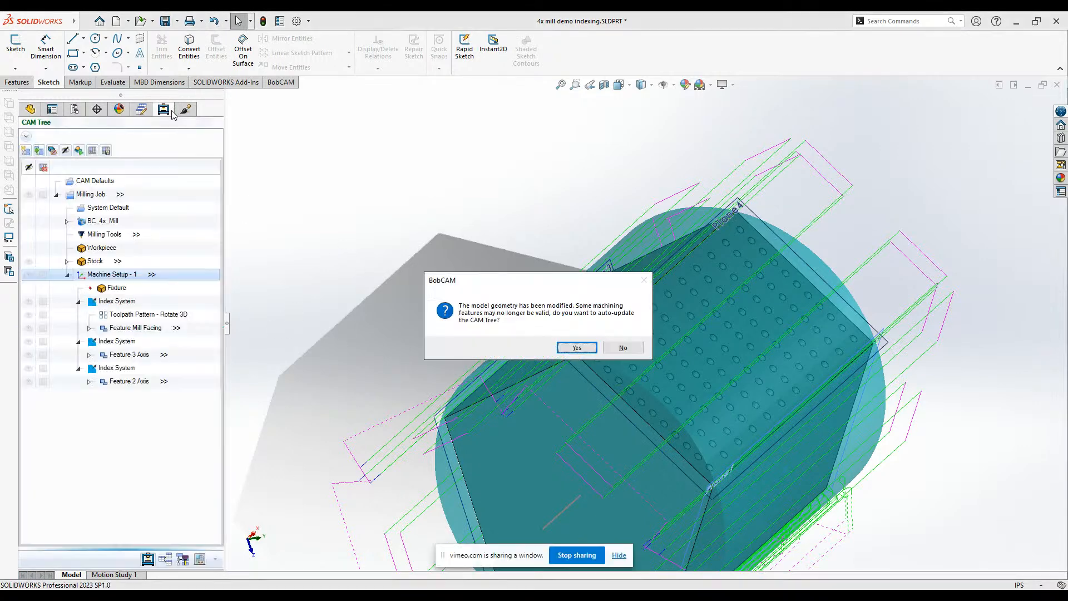
pyautogui.click(634, 349)
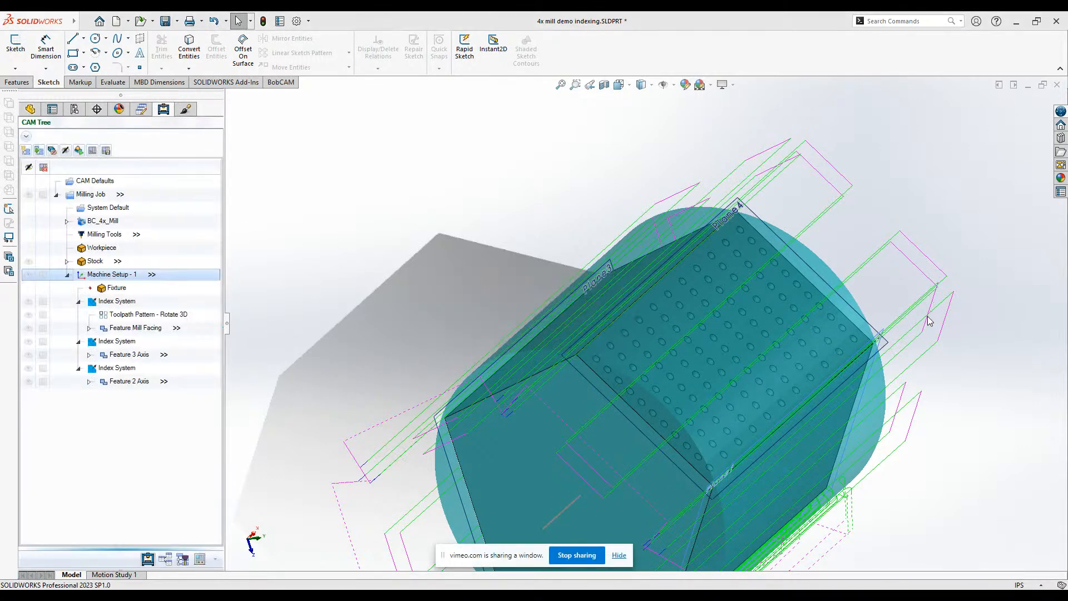
# - Add a new index system to Machine Setup - 1 for the hole-grid face
pyautogui.scroll(-3, 929, 322)
pyautogui.scroll(2, 621, 161)
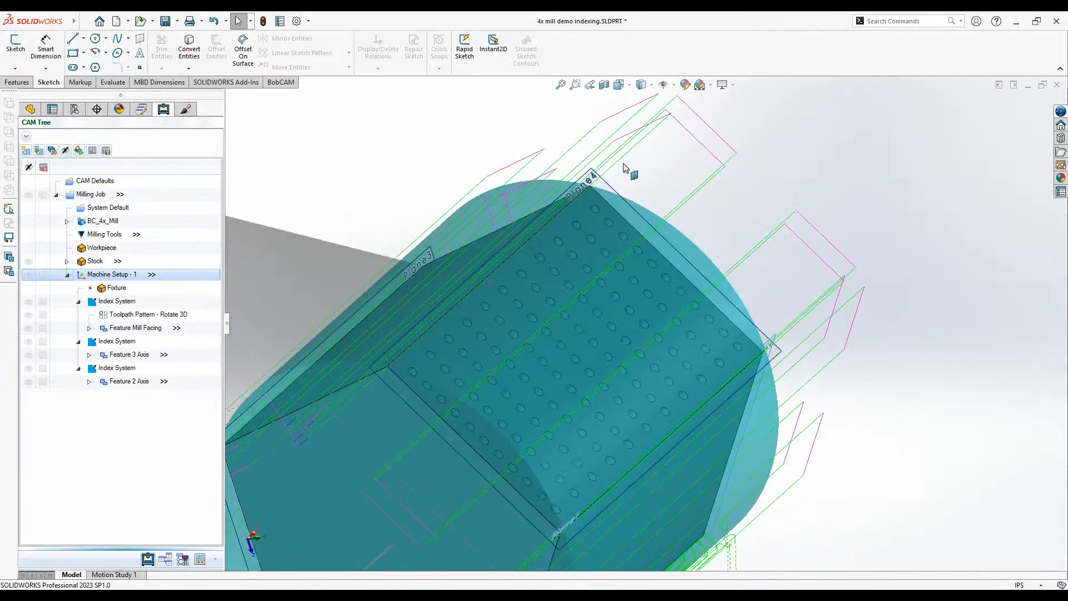
pyautogui.scroll(-1, 692, 329)
pyautogui.scroll(2, 637, 178)
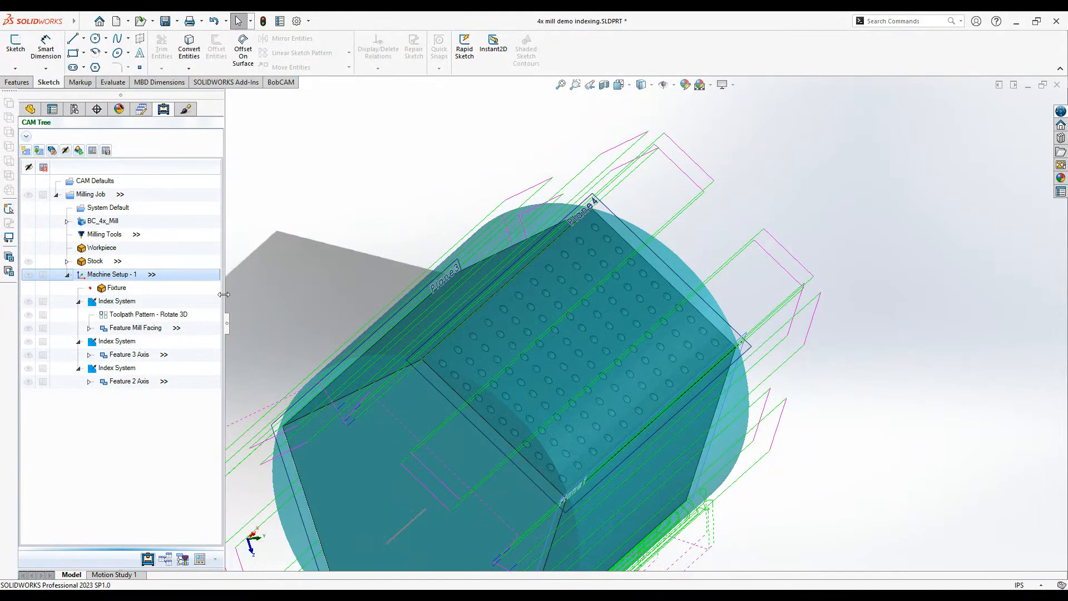
pyautogui.rightClick(175, 278)
pyautogui.click(321, 251)
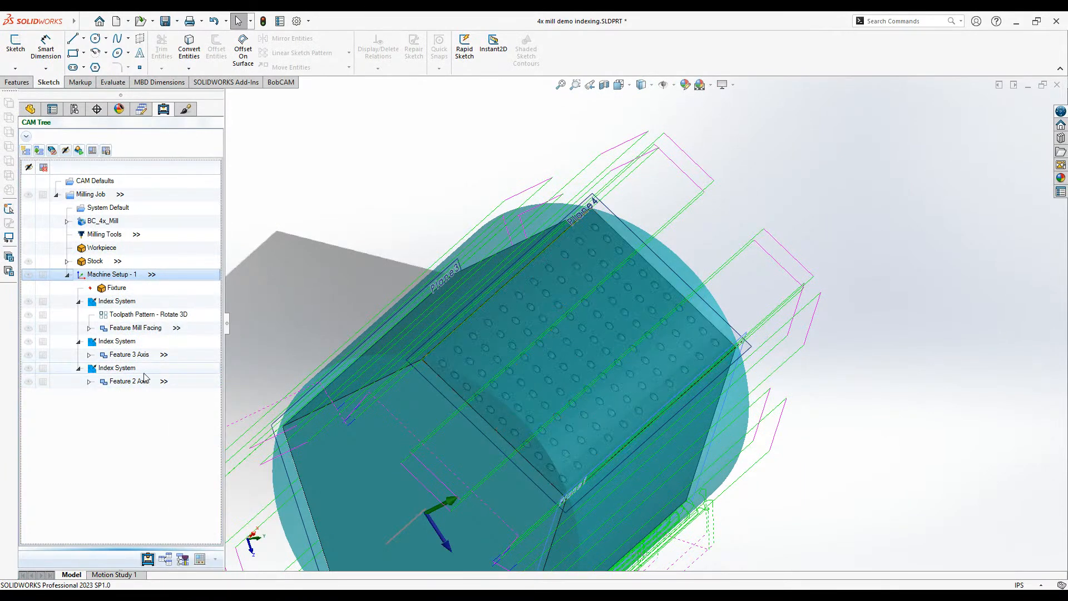
pyautogui.rightClick(123, 275)
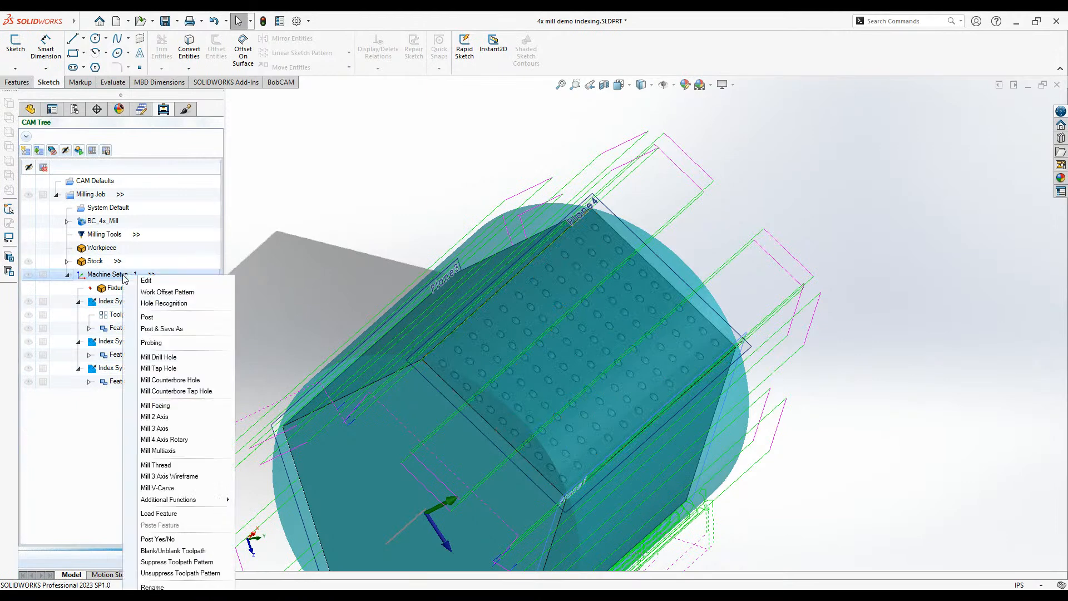
pyautogui.moveTo(197, 509)
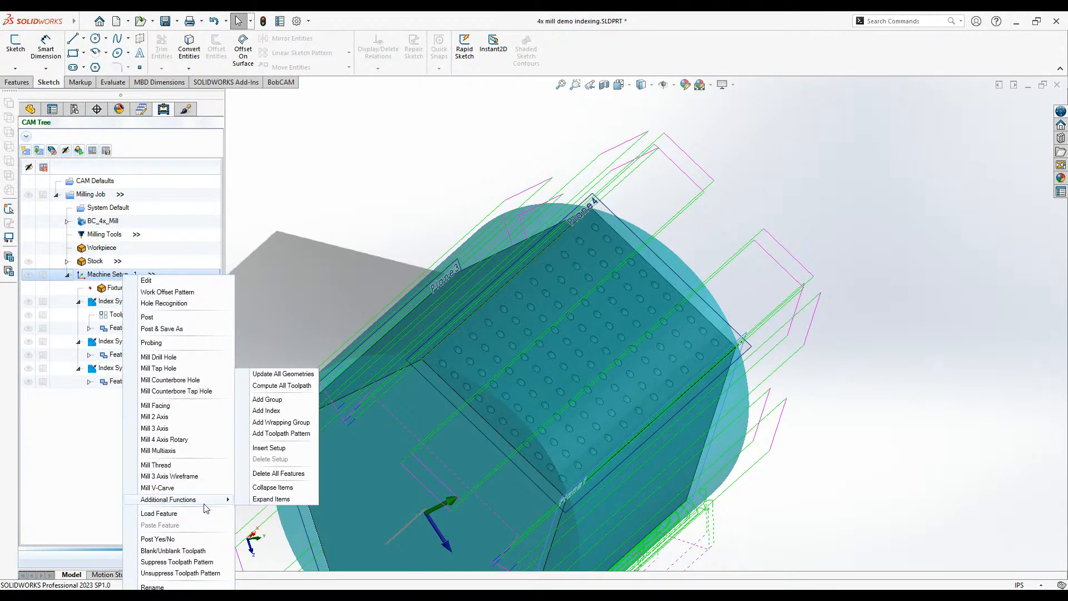
pyautogui.click(289, 415)
# - Set the new index system's location to Plane4 on the hole-grid face, with its direction reversed to point out of the part
pyautogui.rightClick(97, 395)
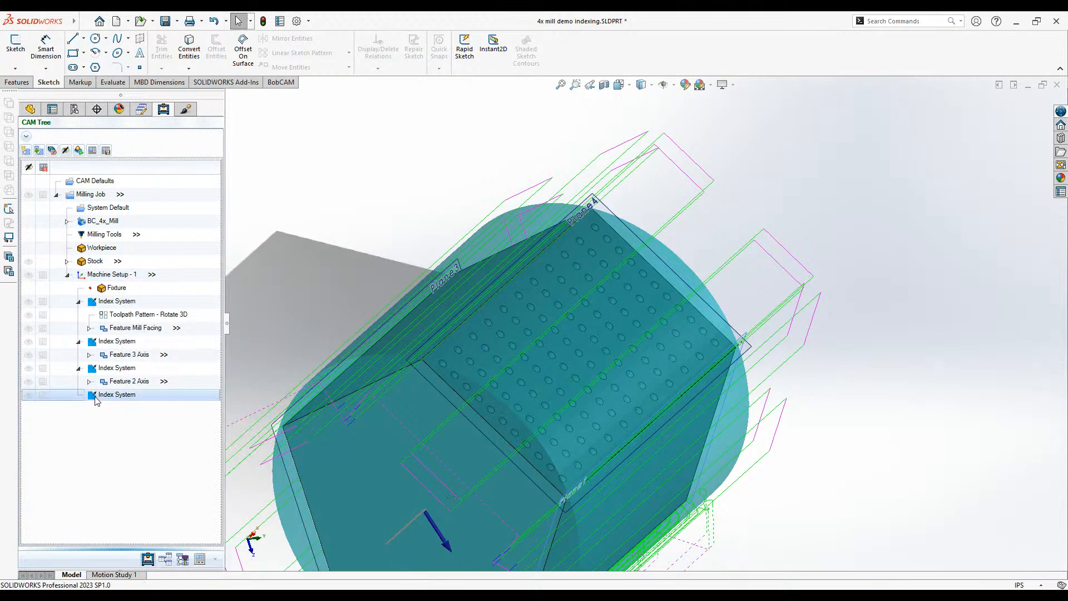
pyautogui.click(116, 57)
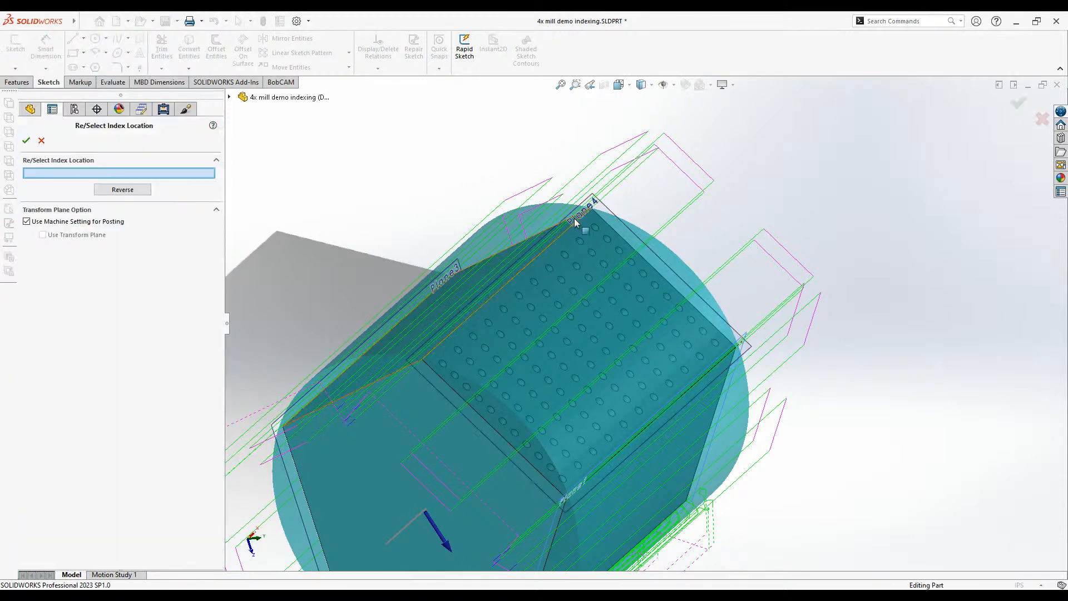
pyautogui.click(594, 199)
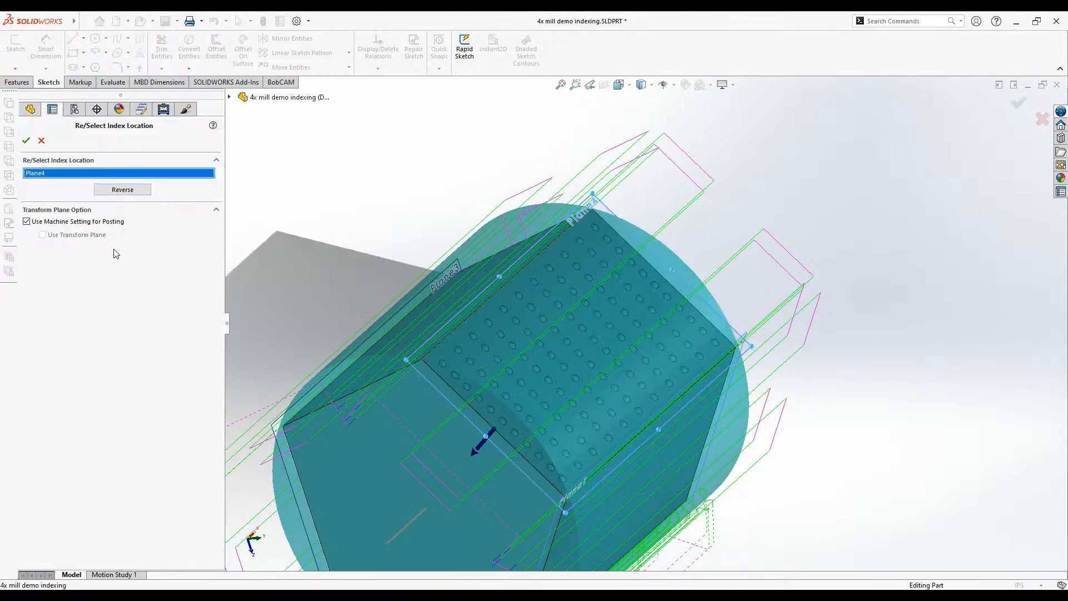
pyautogui.moveTo(454, 488); pyautogui.dragTo(502, 318, button='middle')
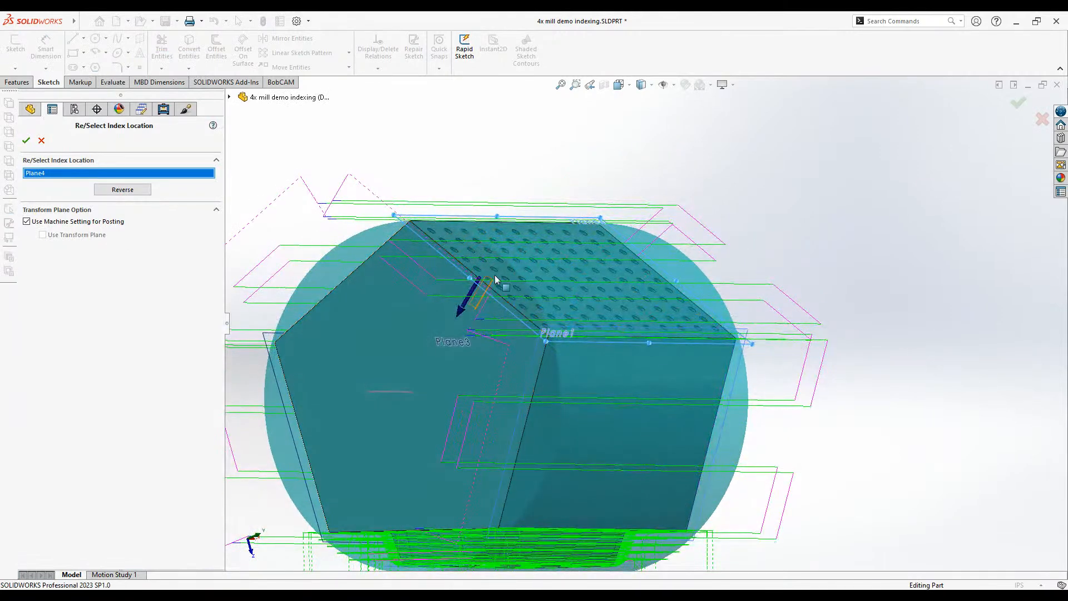
pyautogui.click(103, 190)
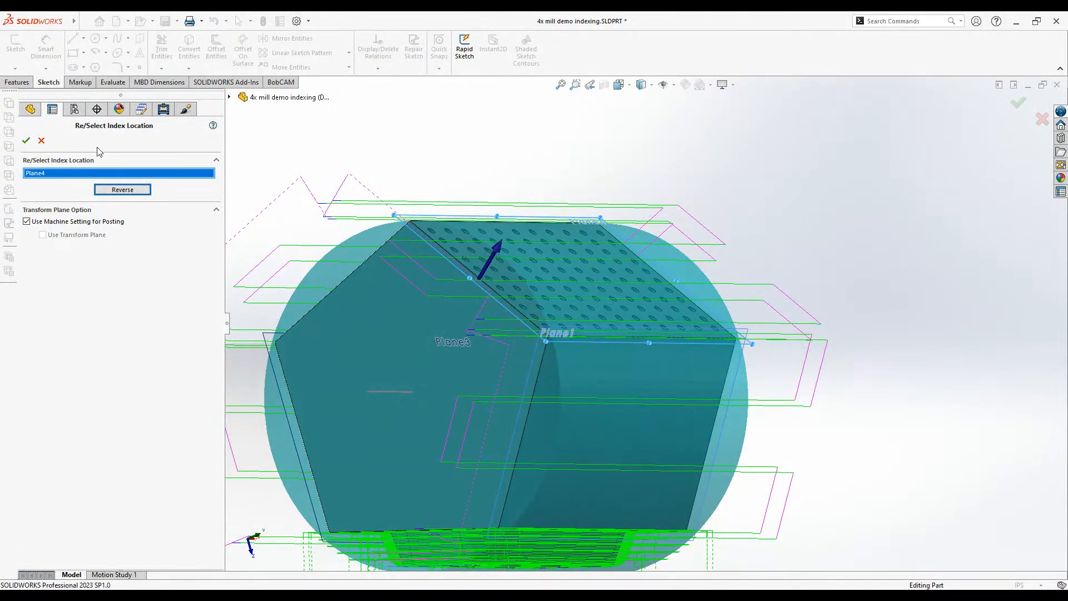
pyautogui.click(26, 141)
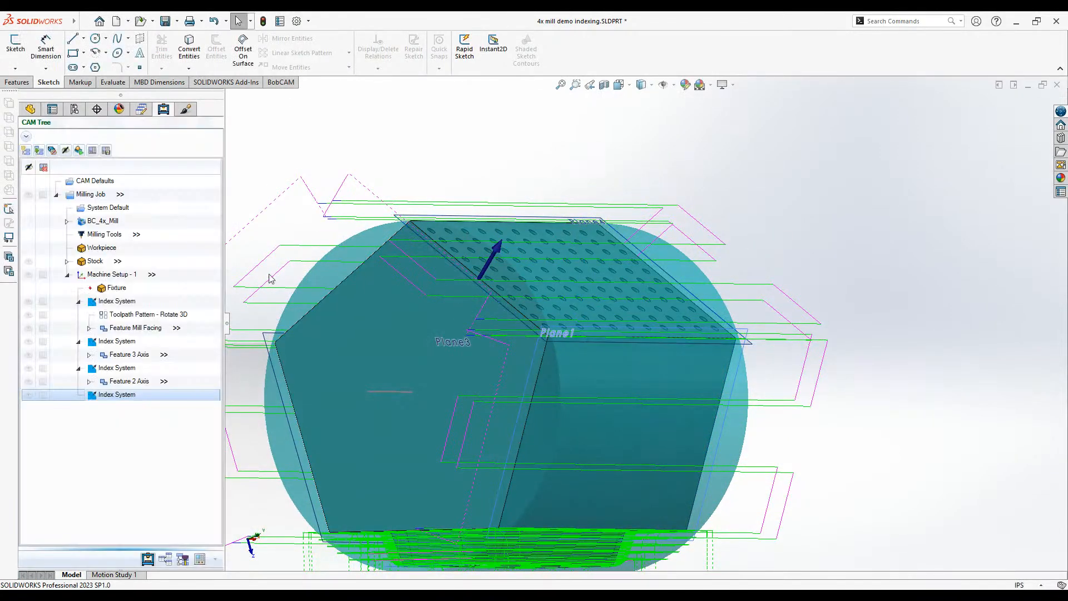
# - Start a Mill Drill Hole feature in the new index system and begin picking its hole geometry
pyautogui.rightClick(174, 399)
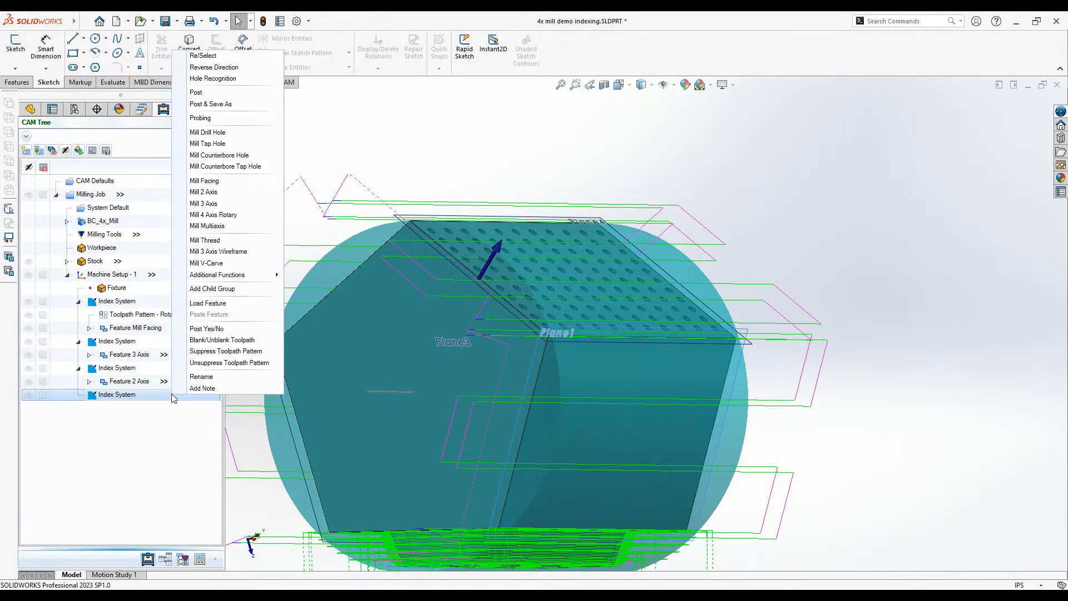
pyautogui.click(240, 133)
pyautogui.click(490, 178)
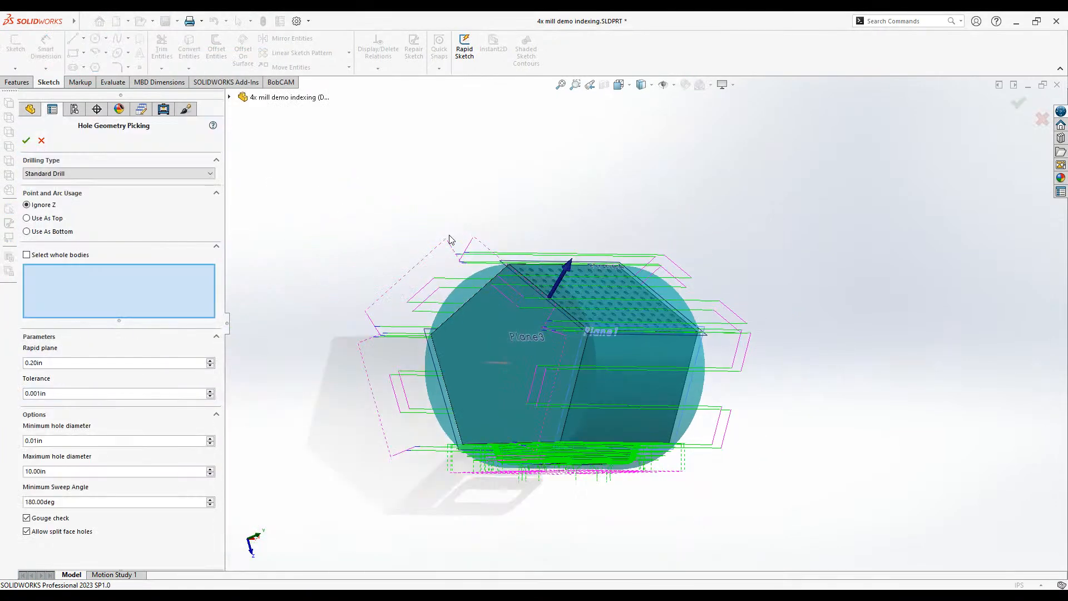
pyautogui.scroll(-5, 560, 280)
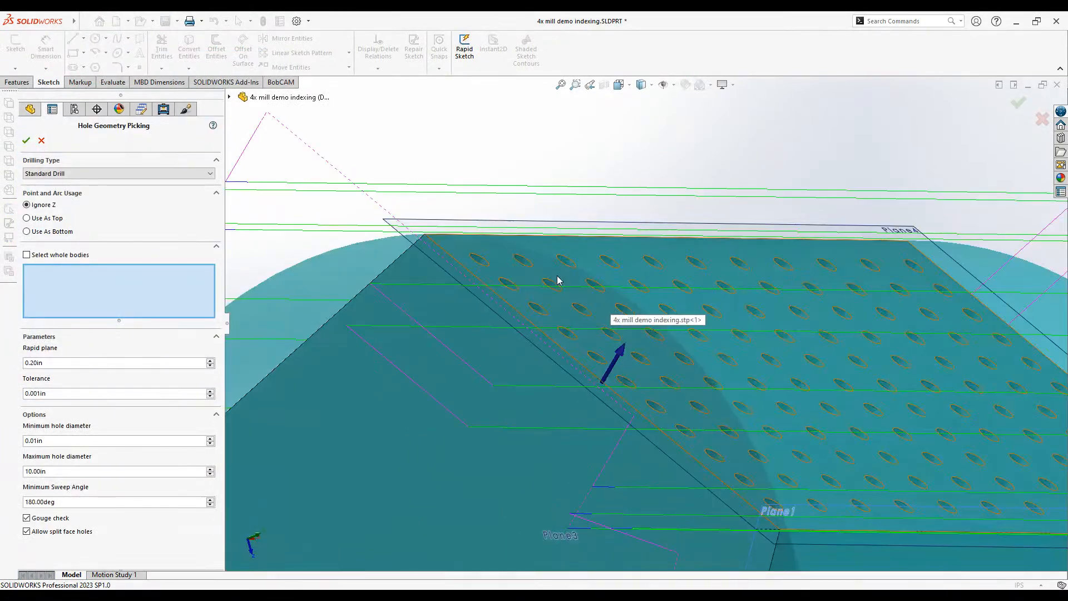
# - Try to define the drilling geometry from the cylindrical faces of the first row of holes, using the Ignore Z setting
pyautogui.click(482, 262)
pyautogui.click(506, 285)
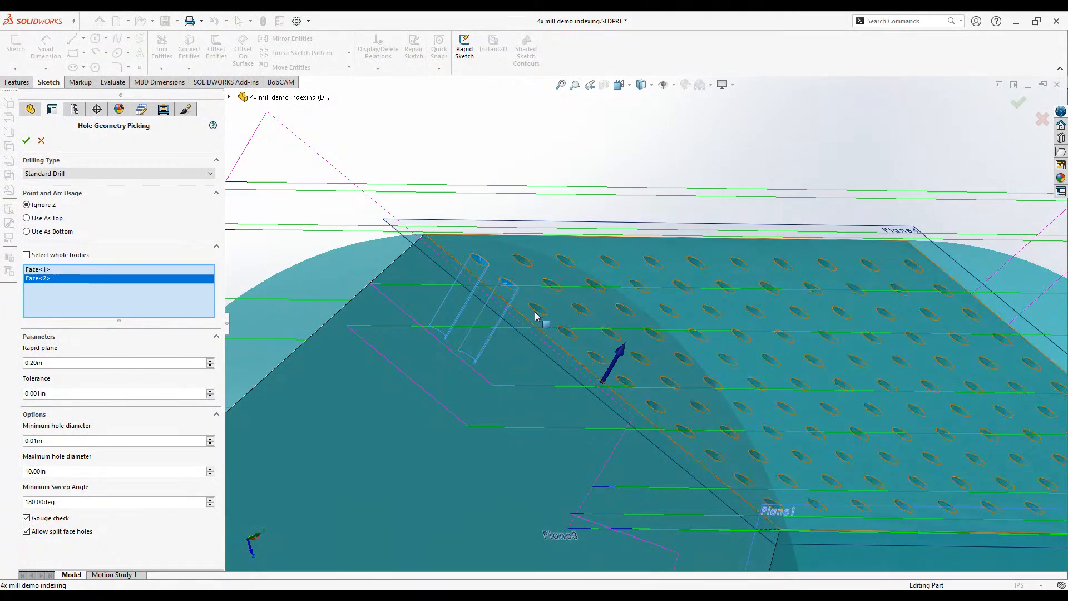
pyautogui.click(538, 310)
pyautogui.click(568, 334)
pyautogui.click(594, 357)
pyautogui.click(627, 385)
pyautogui.click(656, 409)
pyautogui.click(688, 432)
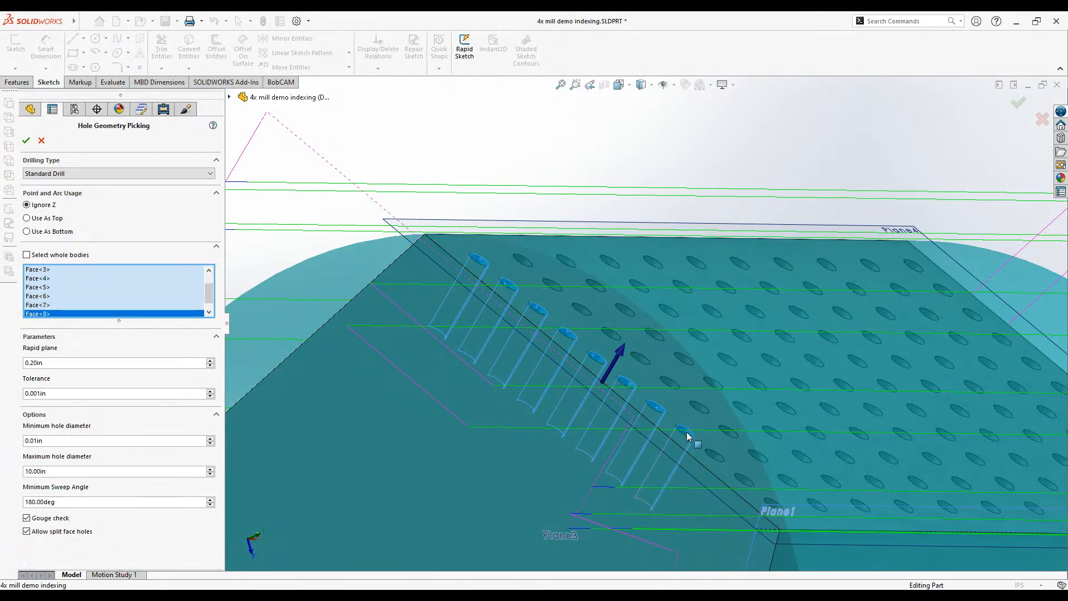
pyautogui.click(743, 479)
pyautogui.click(772, 505)
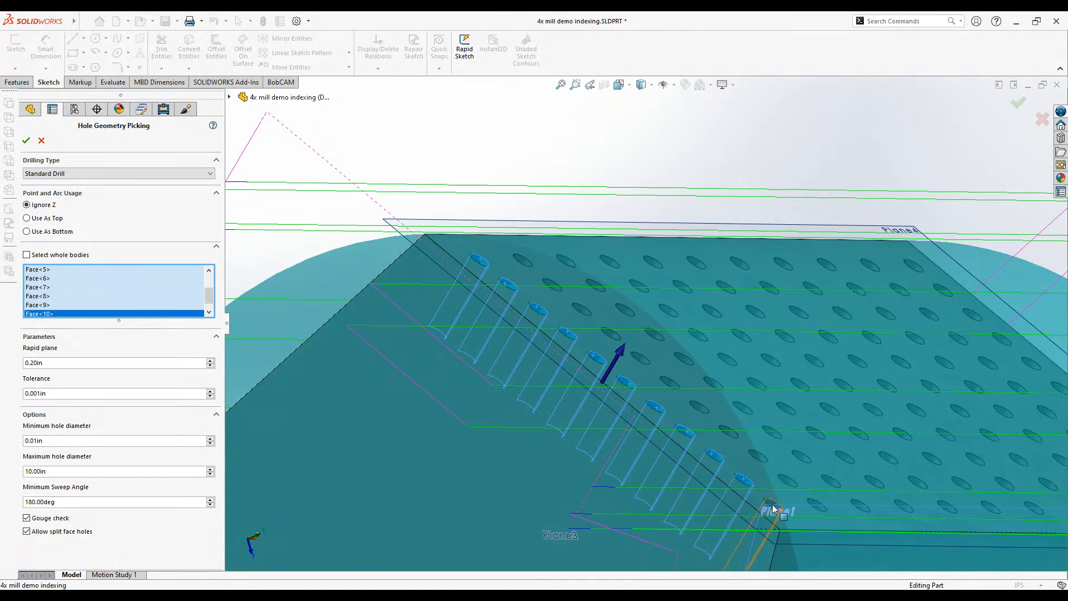
pyautogui.click(26, 141)
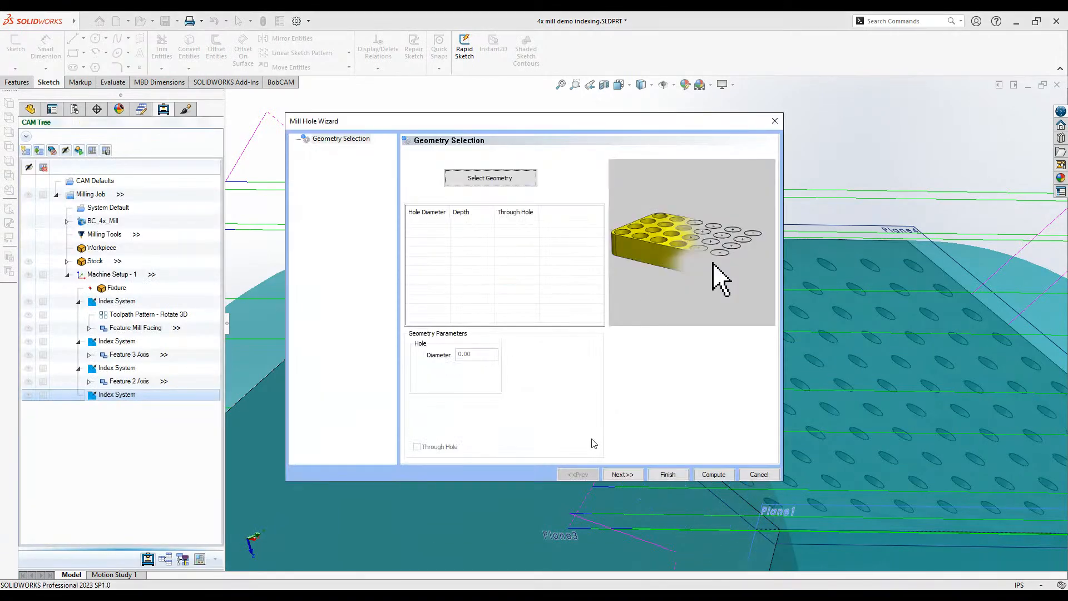
# - Try to define the drilling geometry from the first hole's top edge, using the Ignore Z setting
pyautogui.click(505, 184)
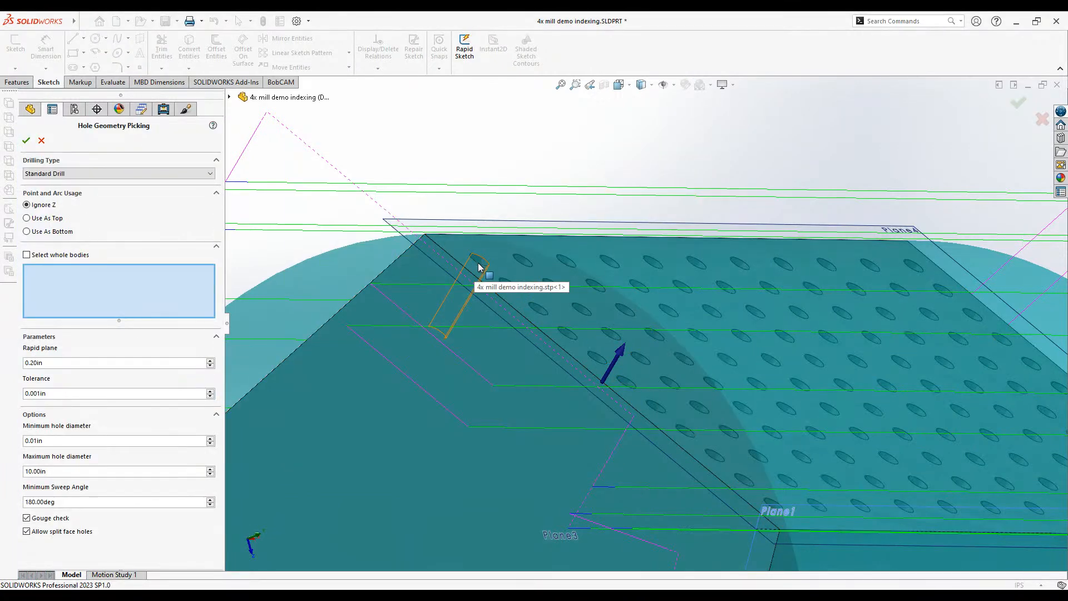
pyautogui.click(480, 263)
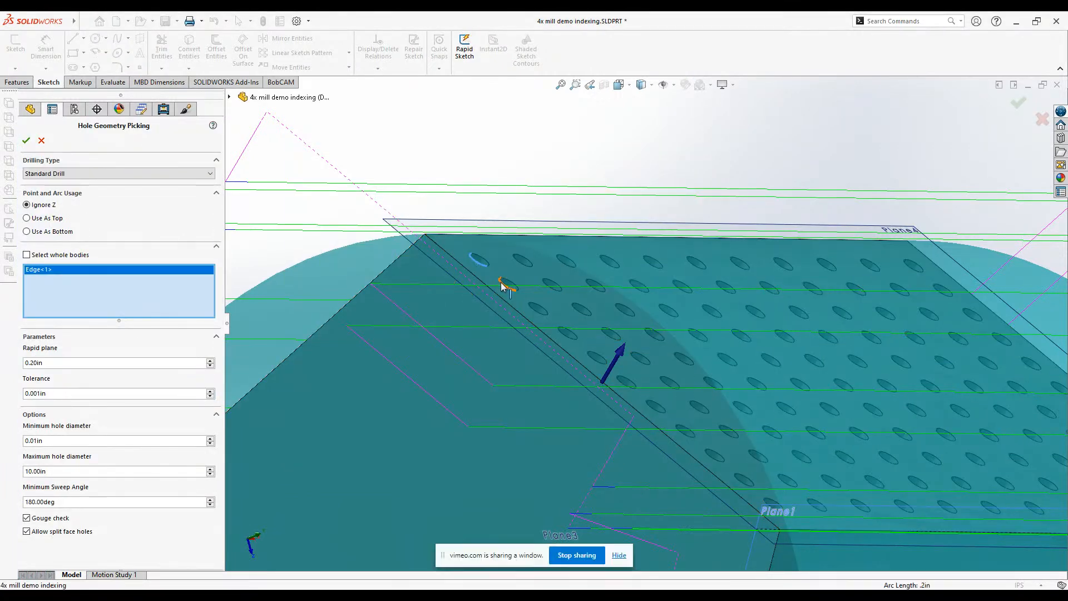
pyautogui.click(27, 141)
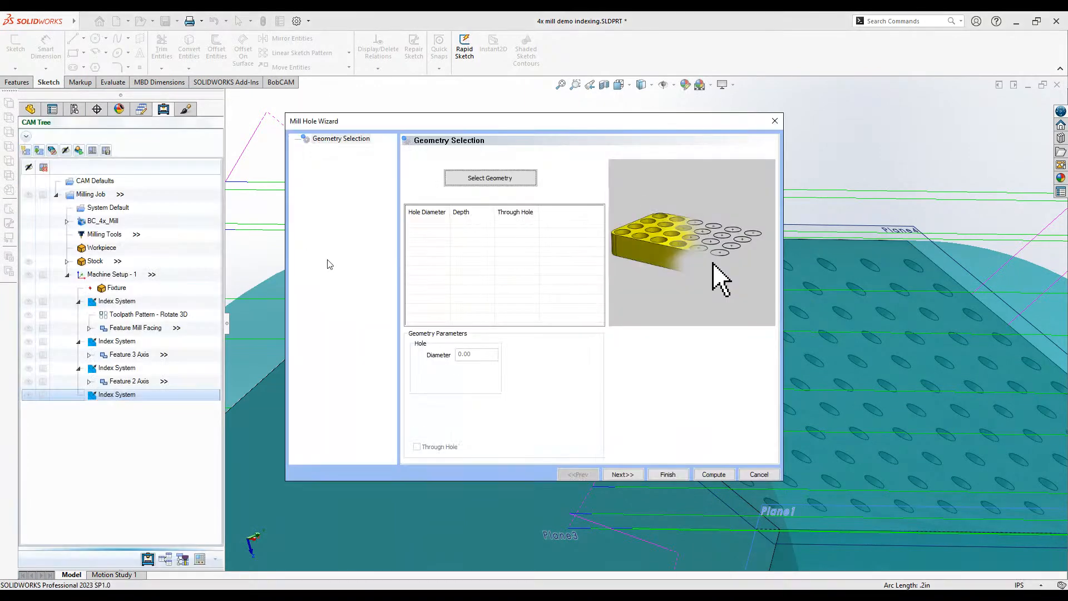
# - Set the point and arc usage to Use As Top and pick the top edges of the row's first two holes as drilling geometry
pyautogui.click(526, 186)
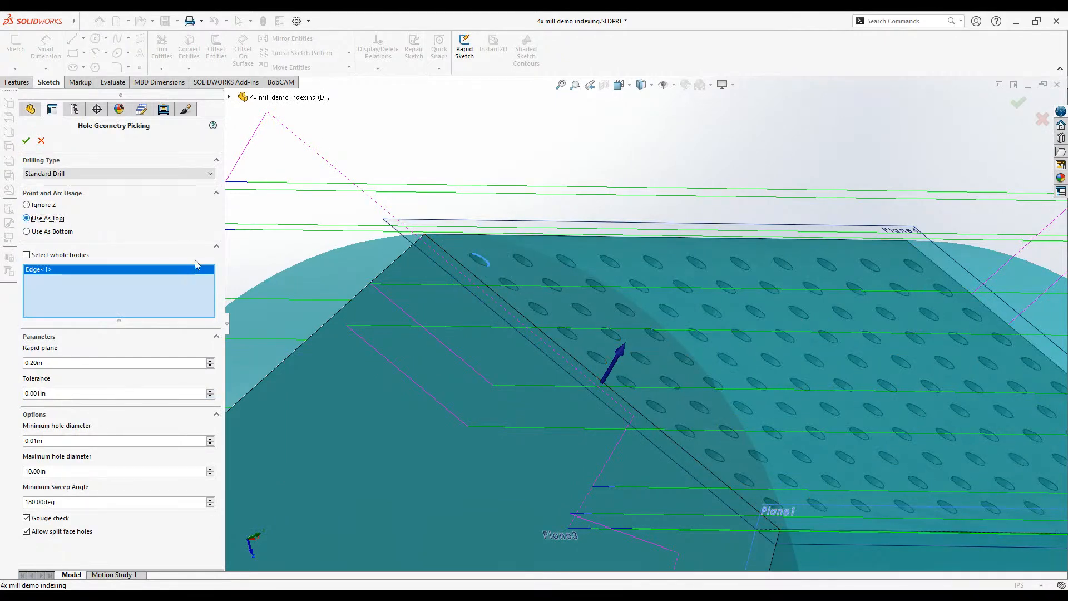
pyautogui.click(500, 288)
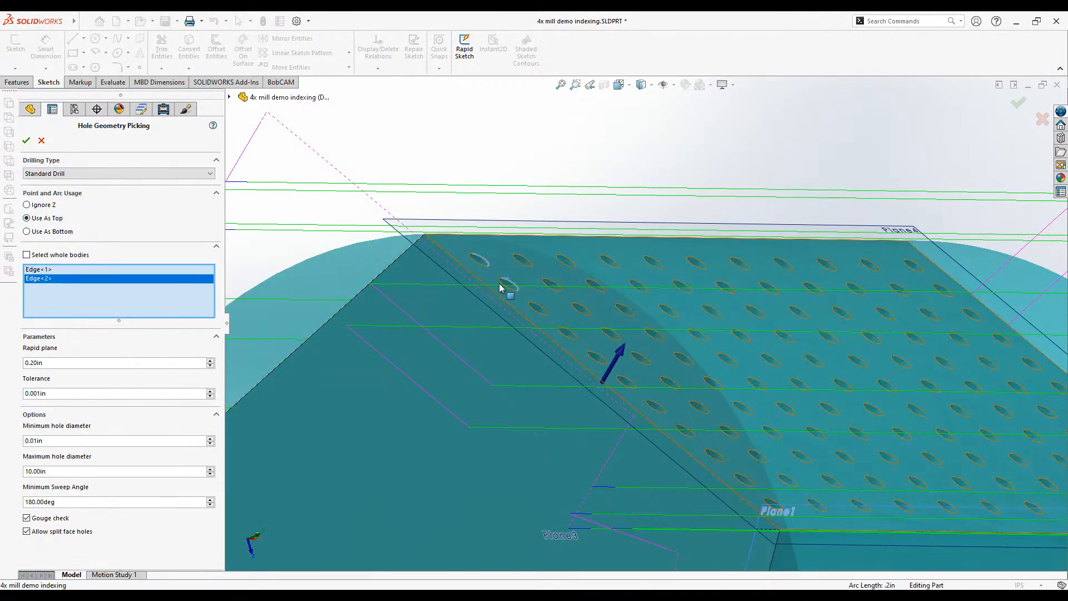
pyautogui.click(503, 289)
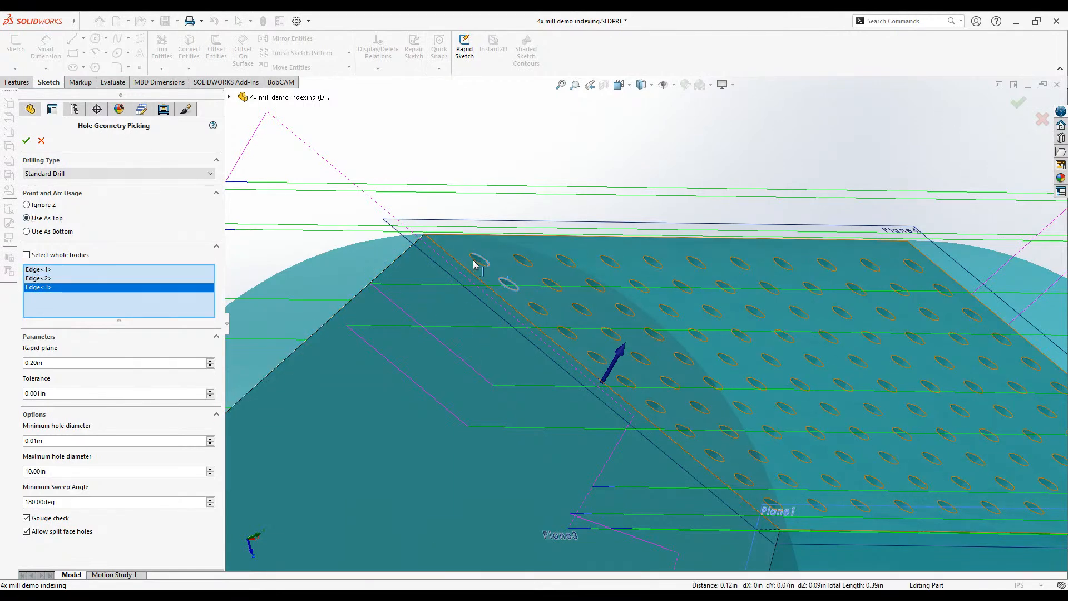
pyautogui.click(476, 265)
pyautogui.click(26, 140)
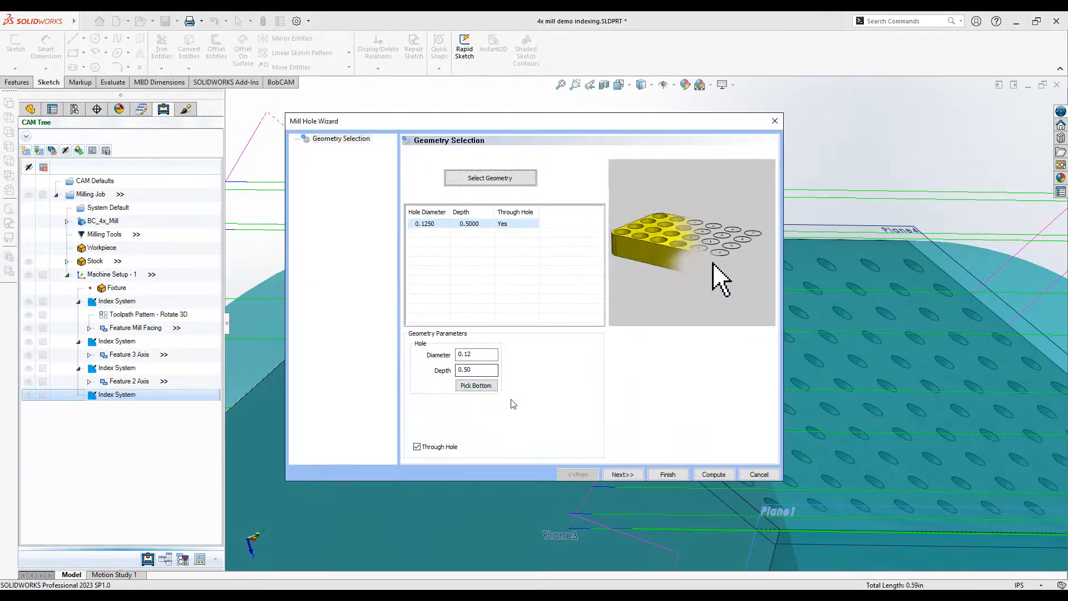
# - Reopen the hole geometry picking and add both top edge halves of the third hole, removing the mistakenly picked face
pyautogui.click(490, 178)
pyautogui.click(540, 316)
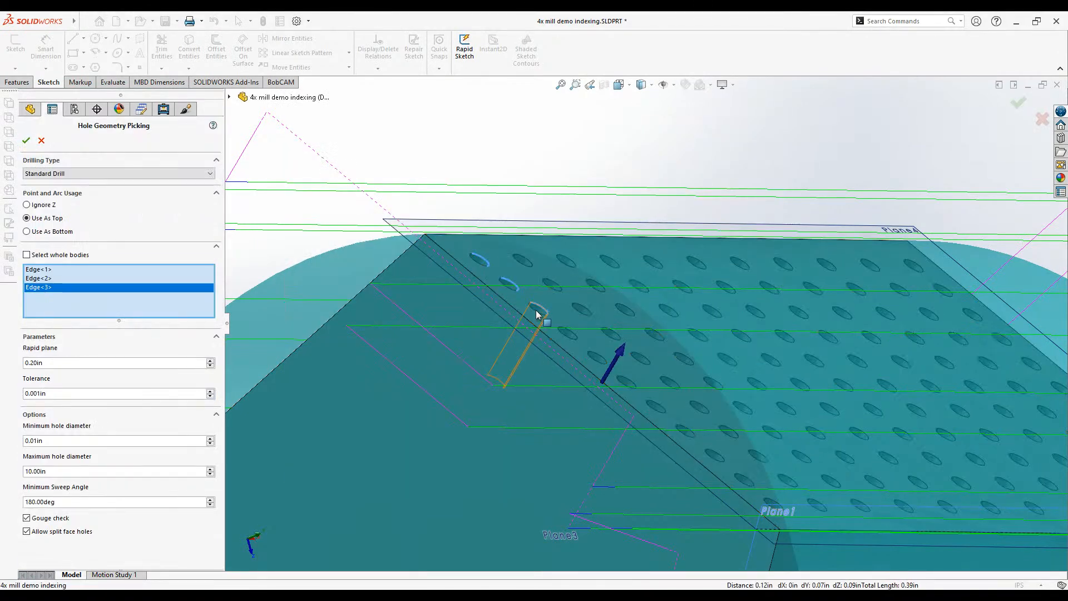
pyautogui.click(535, 315)
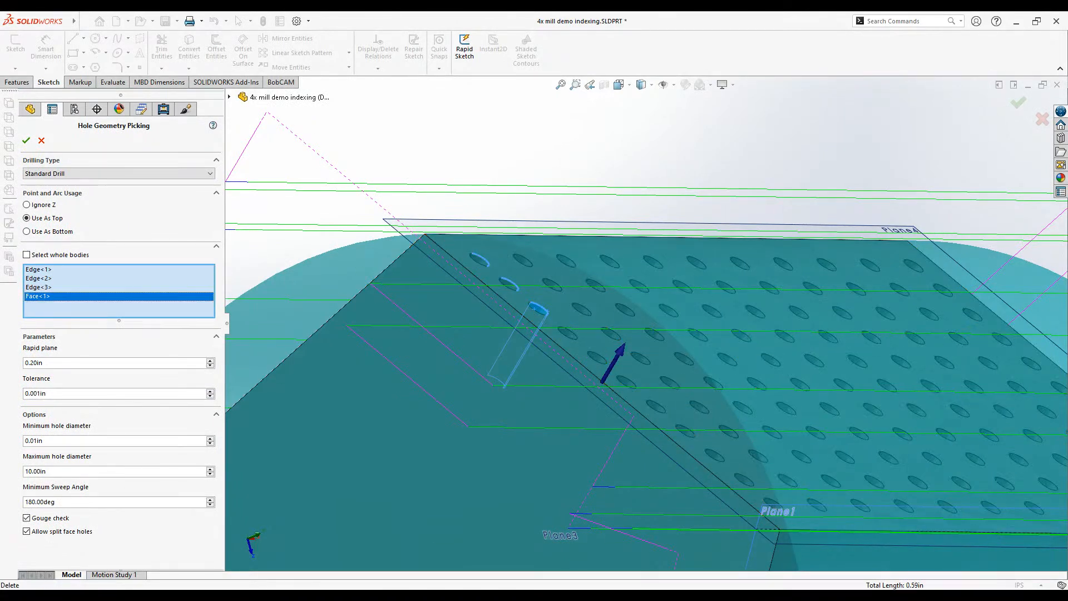
pyautogui.click(68, 315)
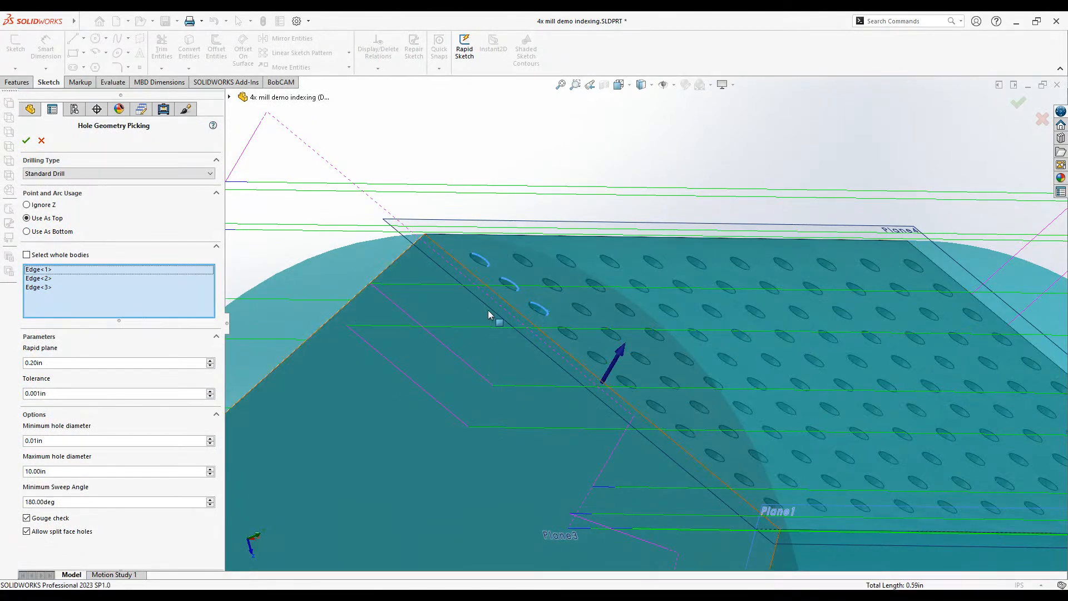
pyautogui.click(535, 315)
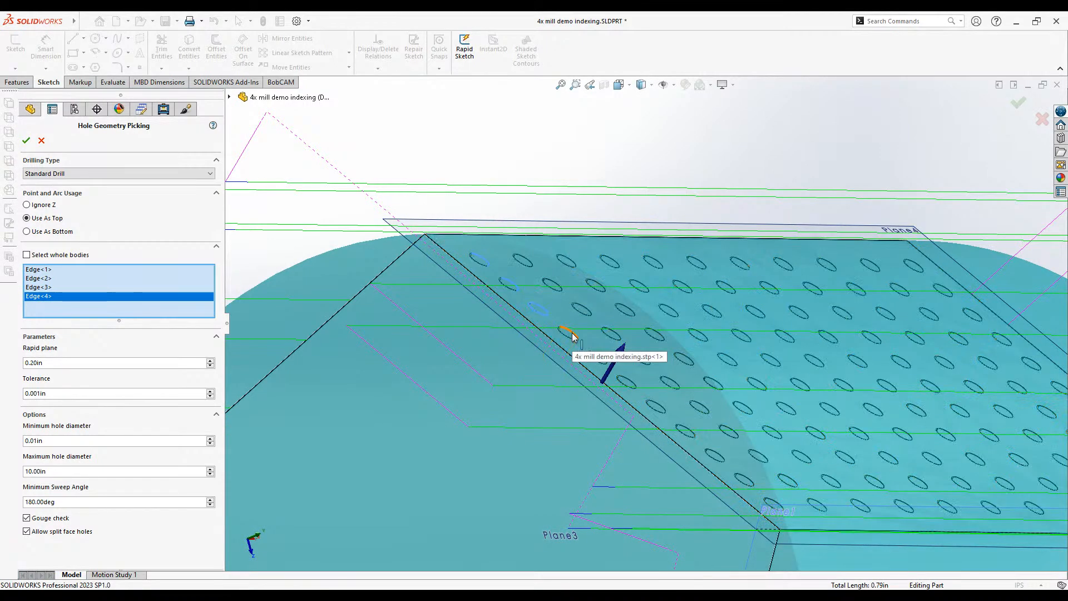
# - Add the top edges of the remaining holes in the first row, from the fourth hole to the last
pyautogui.click(574, 335)
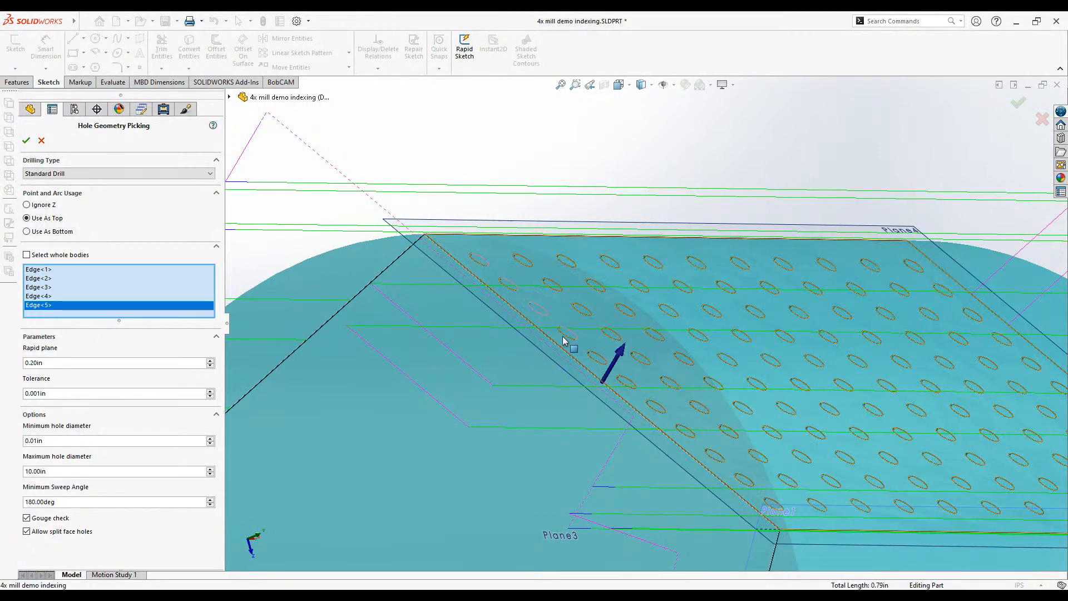
pyautogui.scroll(-1, 695, 357)
pyautogui.moveTo(696, 358); pyautogui.dragTo(590, 350, button='middle')
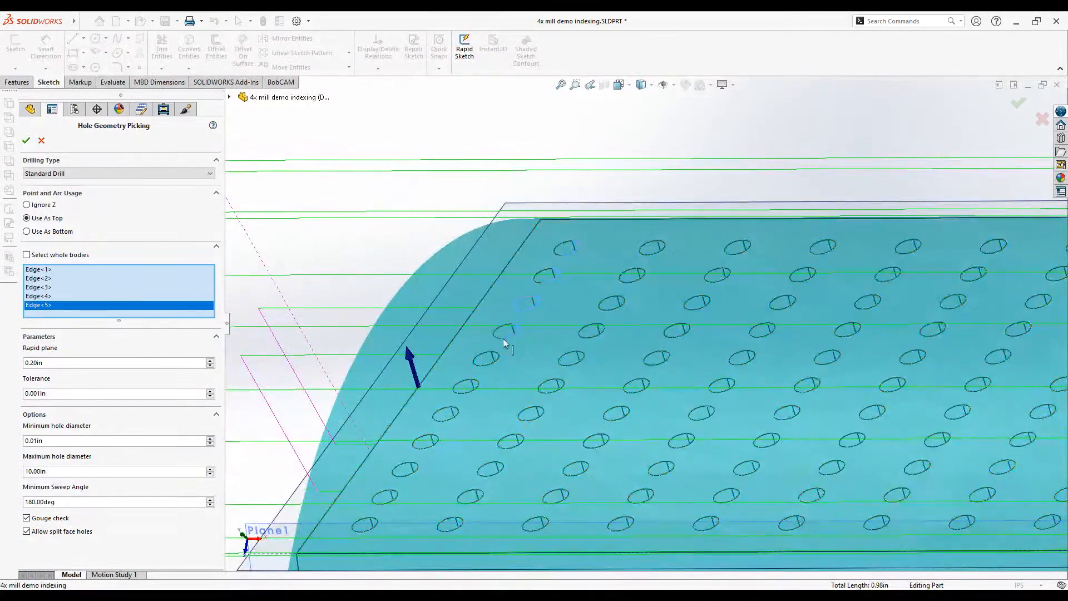
pyautogui.click(495, 334)
pyautogui.click(484, 359)
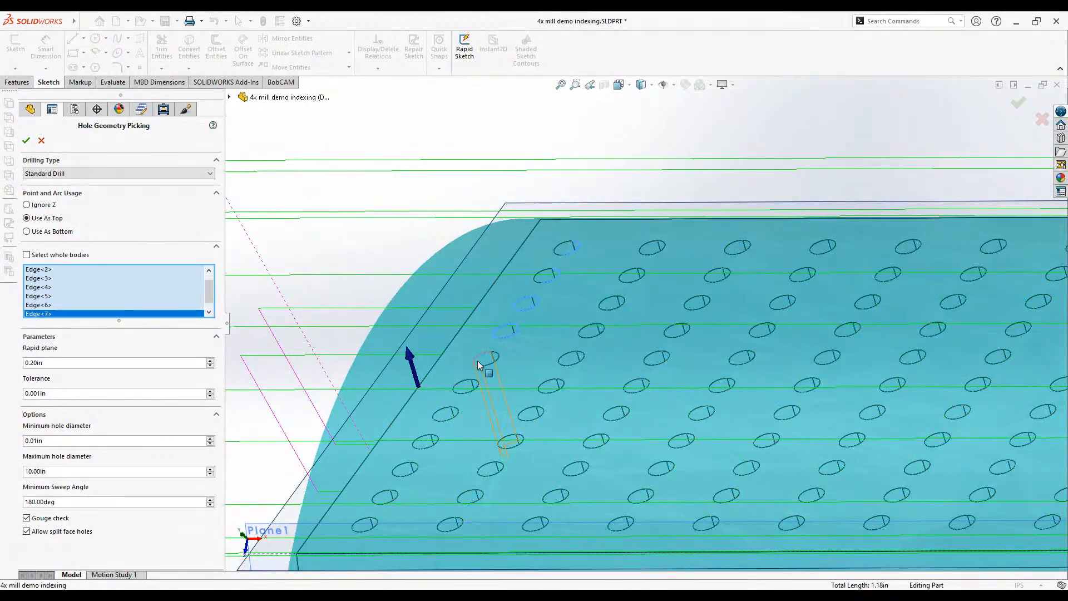
pyautogui.click(459, 385)
pyautogui.click(442, 414)
pyautogui.click(420, 441)
pyautogui.click(397, 471)
pyautogui.click(384, 491)
pyautogui.click(356, 524)
# - Remove mistaken face picks, add the missing top edge halves of the row's last holes, and accept the hole geometry
pyautogui.click(372, 525)
pyautogui.click(176, 312)
pyautogui.rightClick(142, 305)
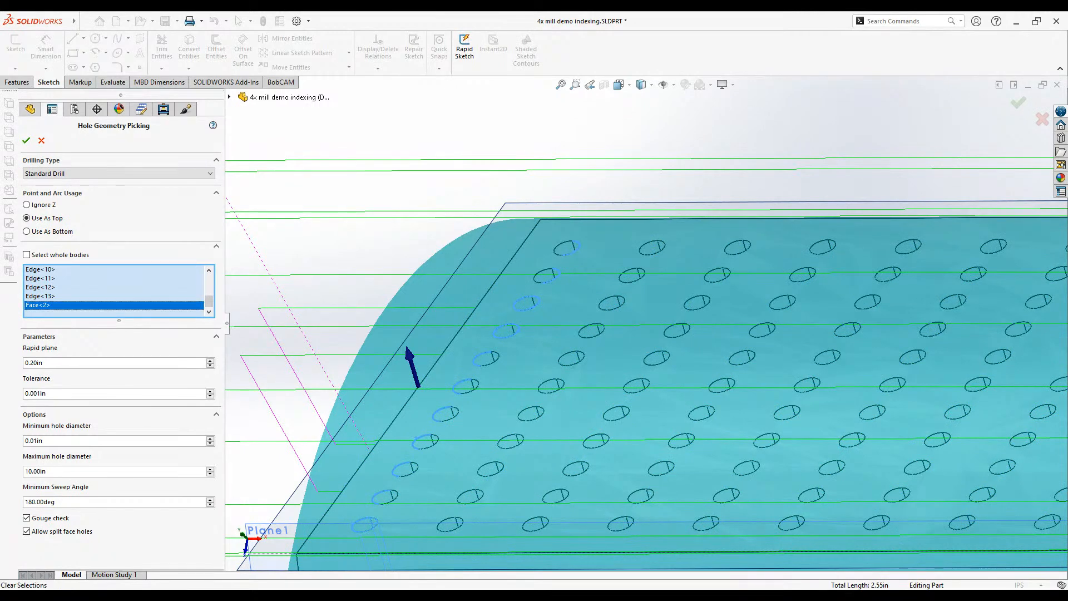
pyautogui.click(369, 526)
pyautogui.click(394, 501)
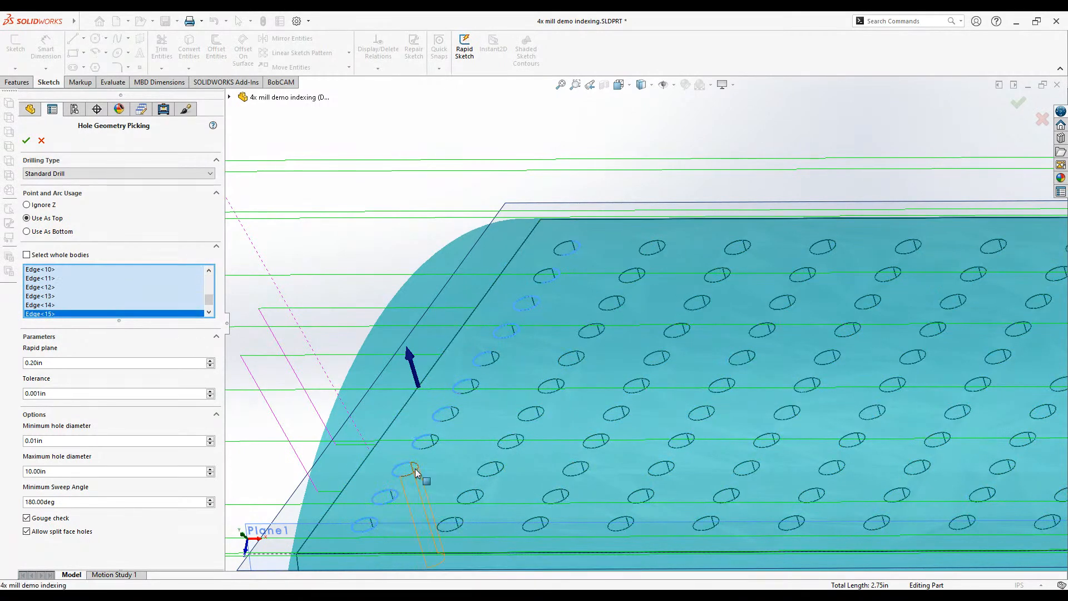
pyautogui.click(436, 444)
pyautogui.click(475, 392)
pyautogui.press('Delete')
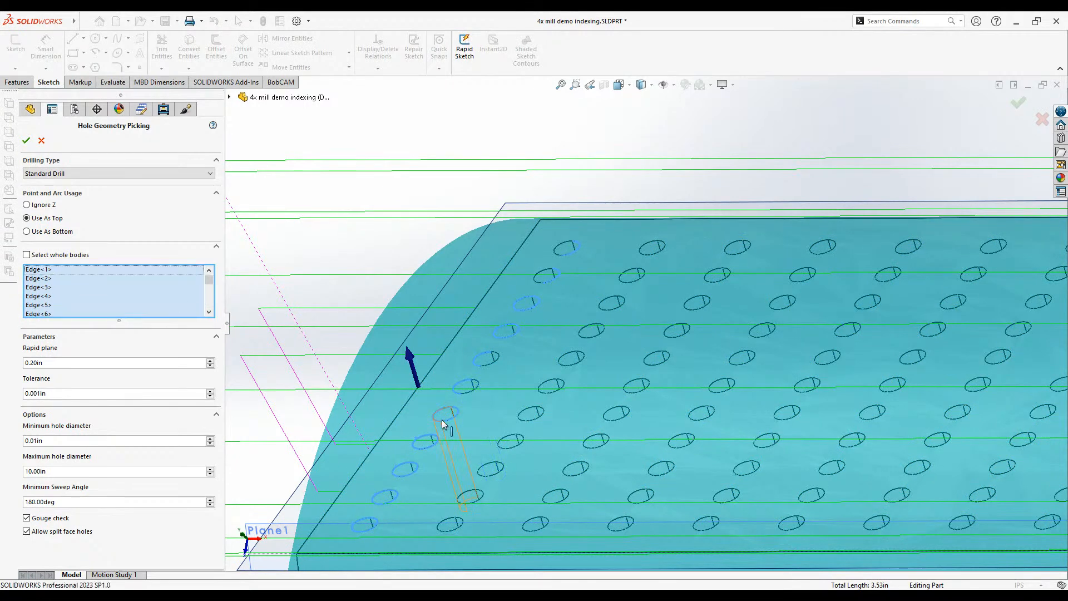
pyautogui.click(476, 390)
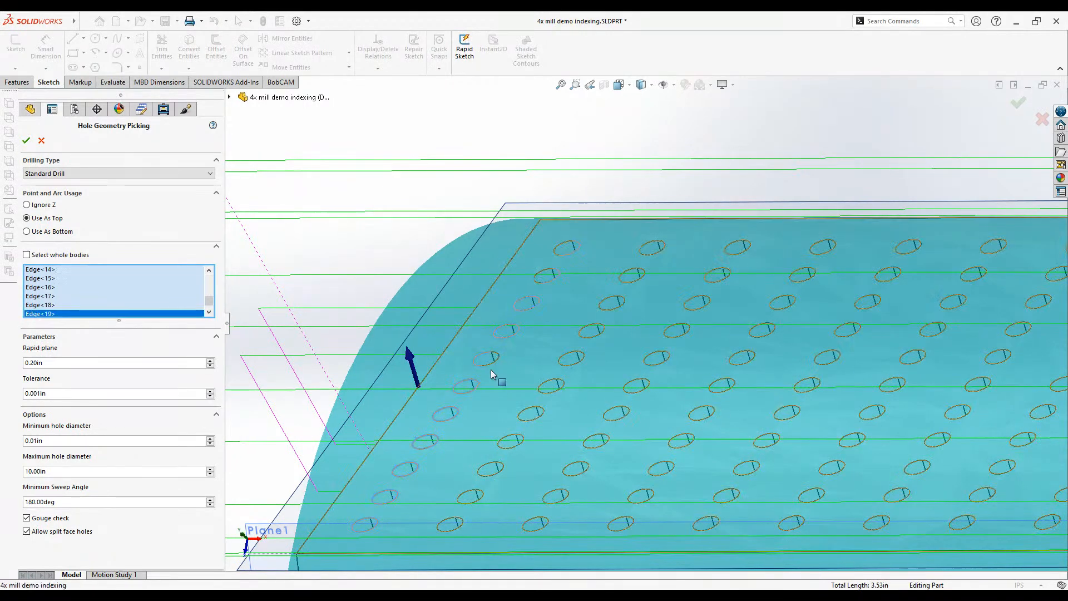
pyautogui.click(26, 141)
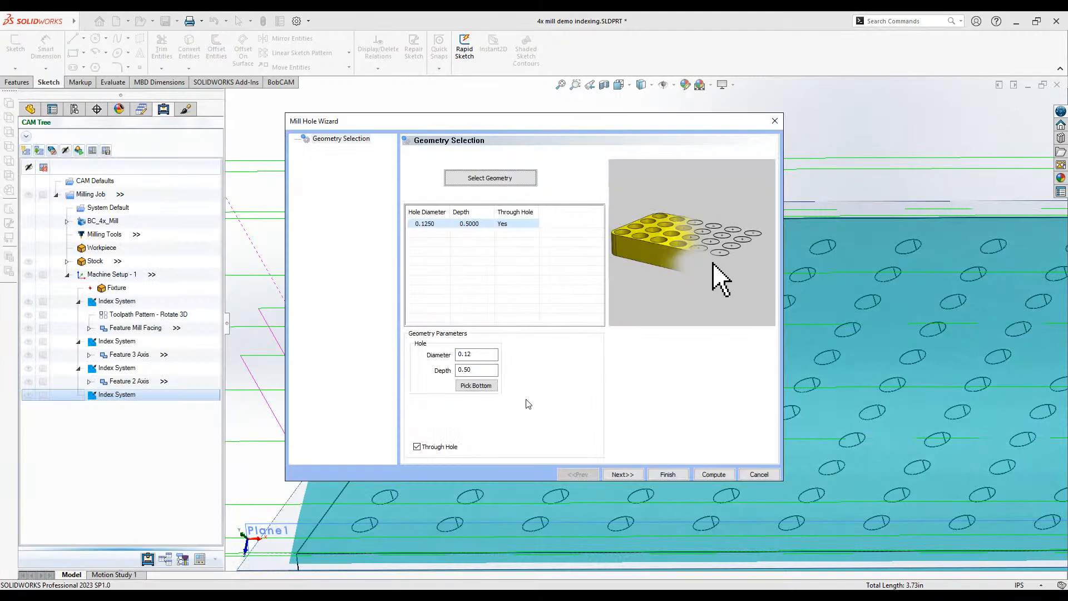
# - Accept the through-hole geometry and use the Hole strategy with Center Drill and Drill operations
pyautogui.click(610, 472)
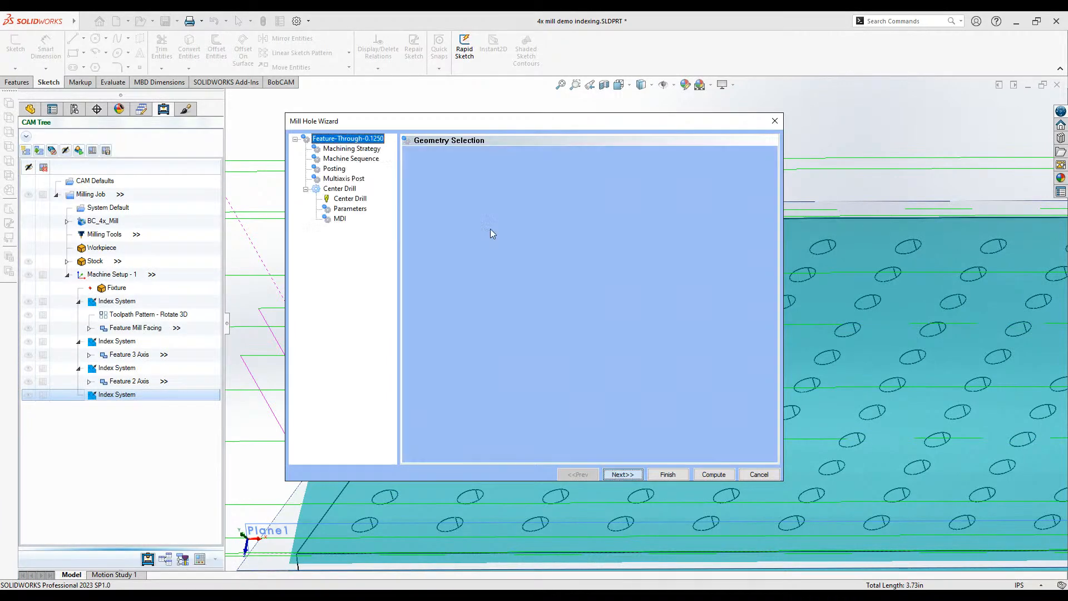
pyautogui.click(623, 478)
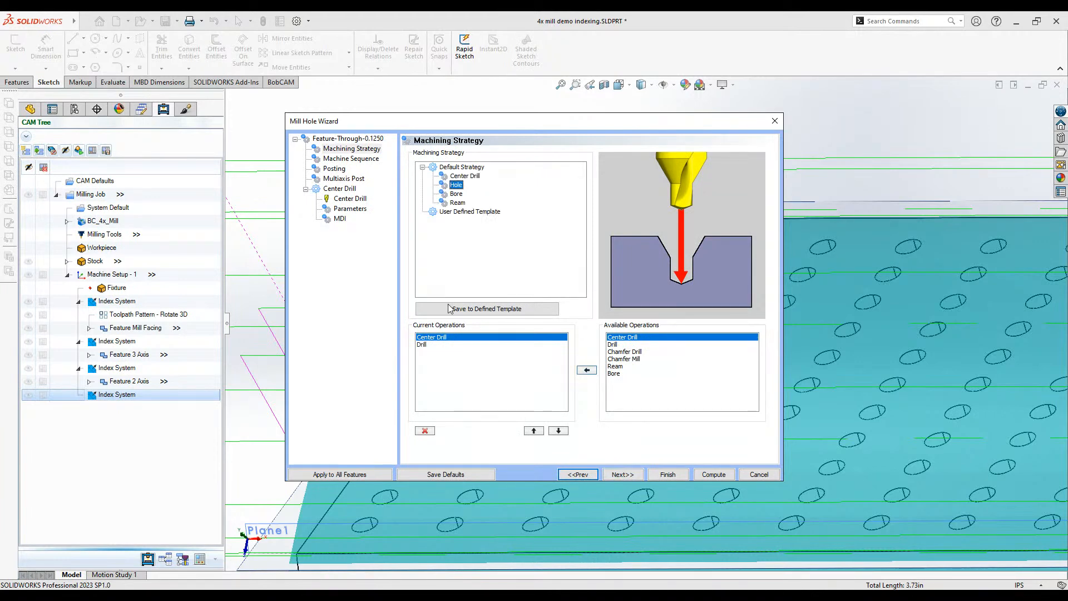
pyautogui.click(442, 340)
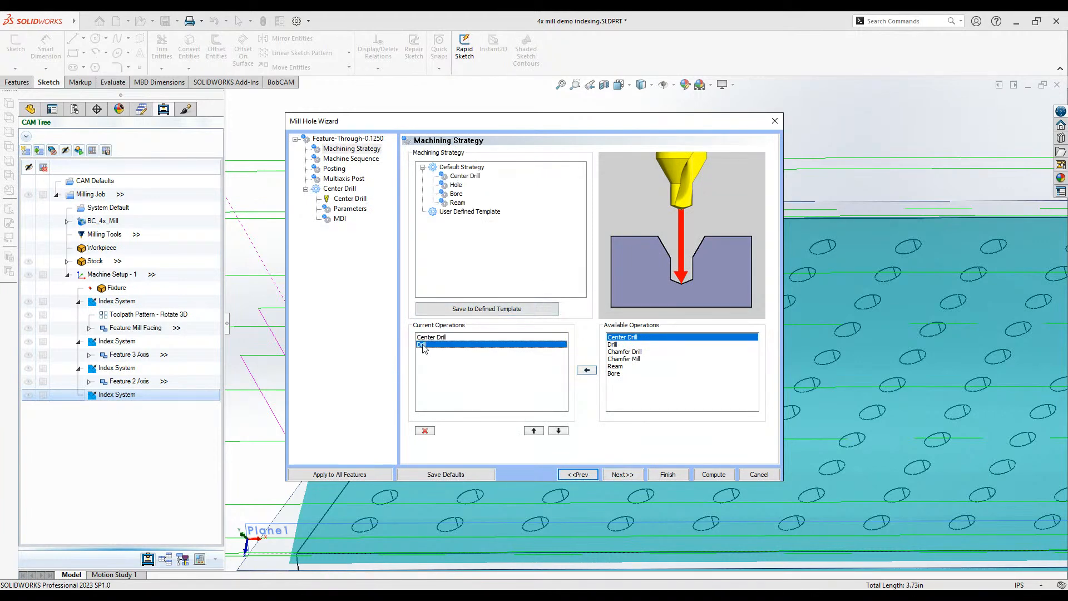
pyautogui.click(623, 474)
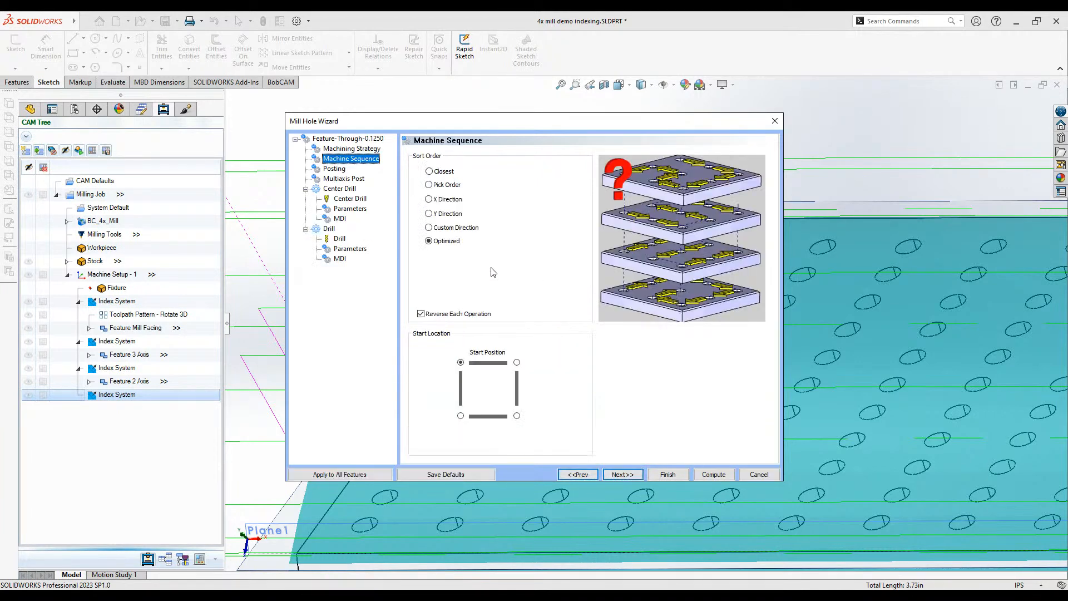
# - Keep the default sequence, posting and center drill tool, compare the center drill cycle types, and set Single Depth
pyautogui.click(618, 474)
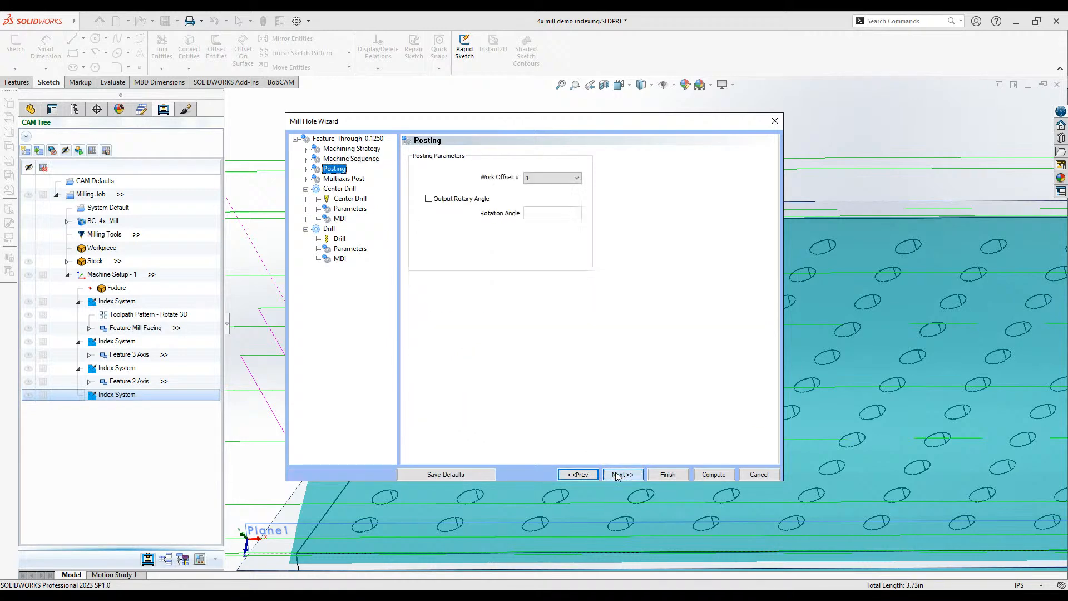
pyautogui.click(617, 474)
pyautogui.click(619, 474)
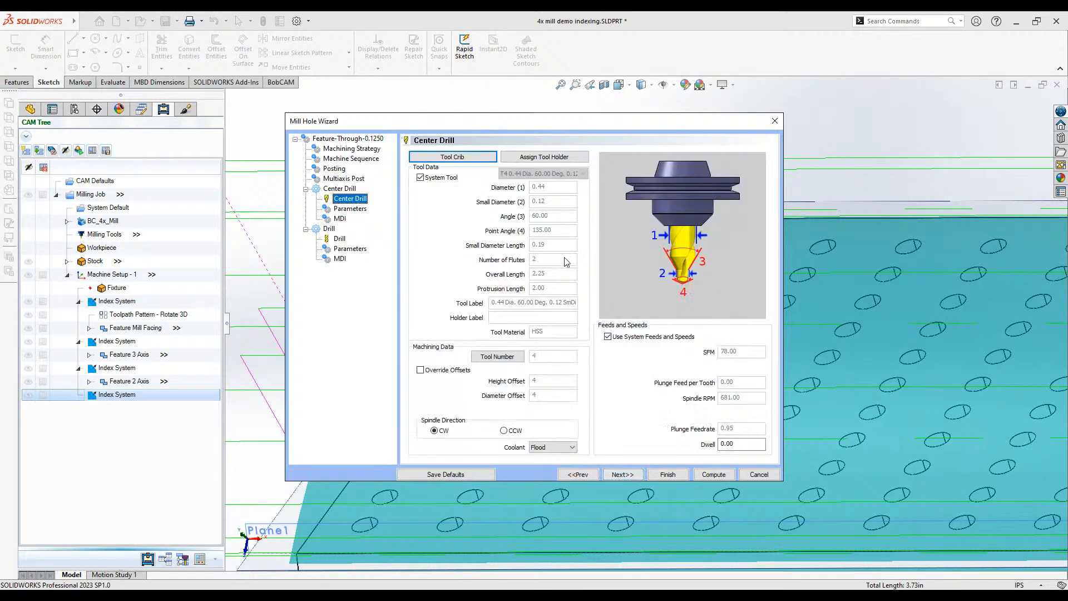
pyautogui.click(623, 474)
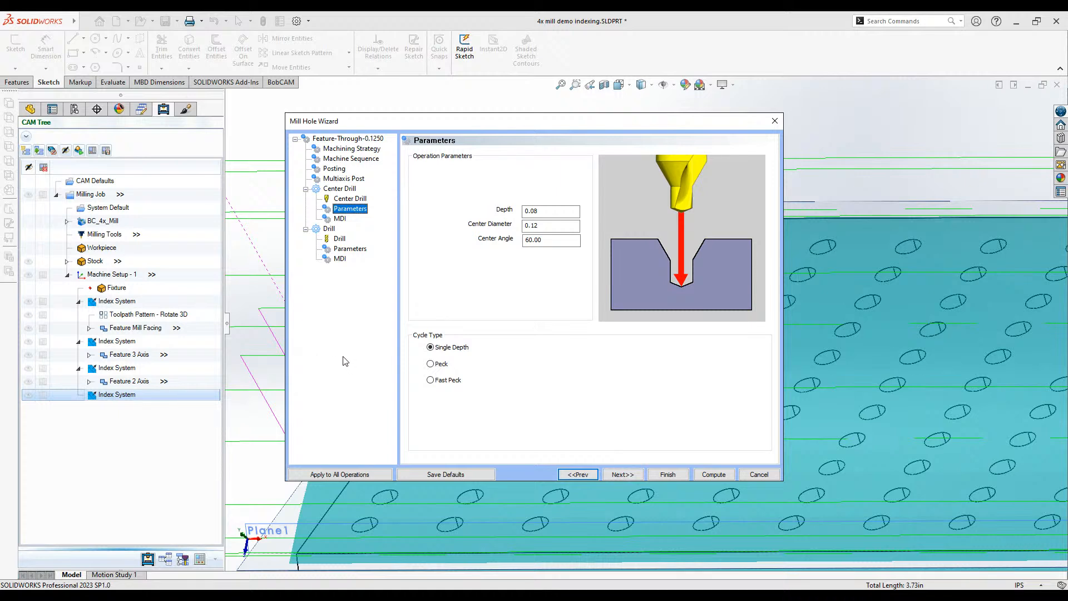
pyautogui.click(445, 346)
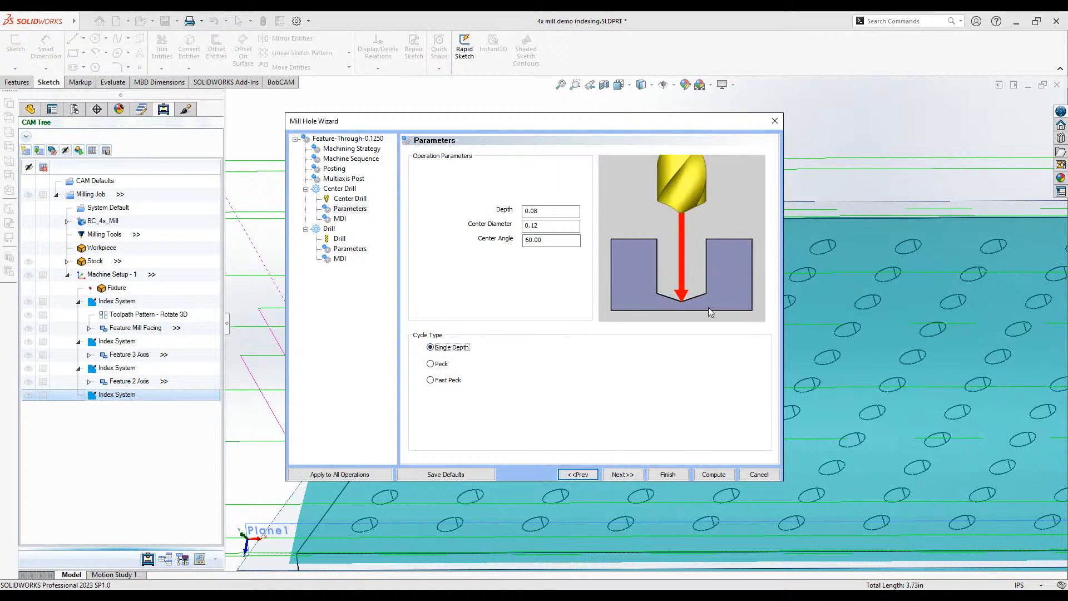
pyautogui.click(431, 365)
pyautogui.click(440, 383)
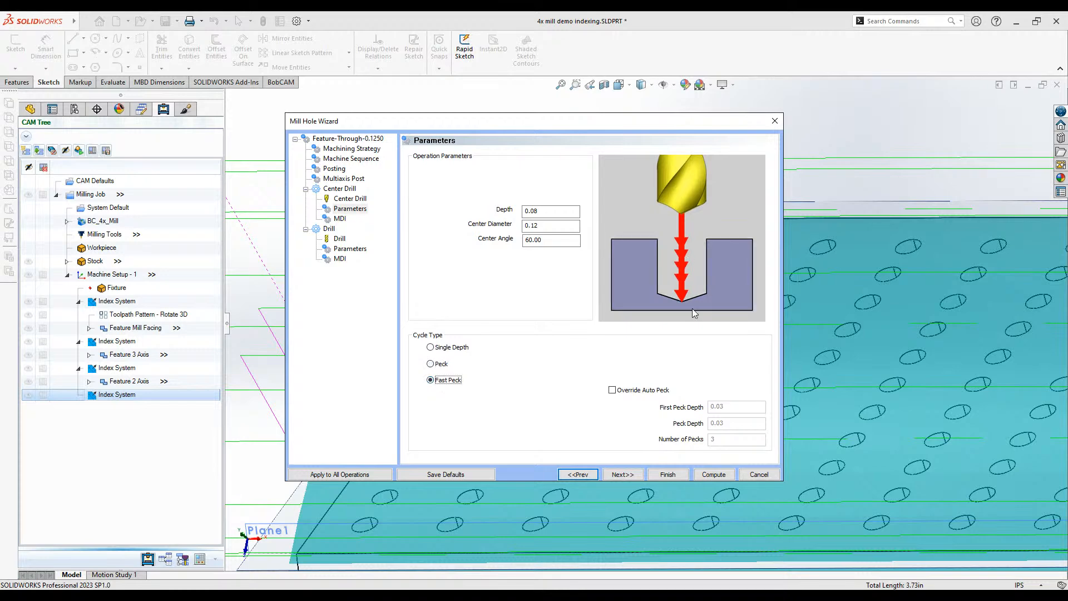
pyautogui.click(445, 347)
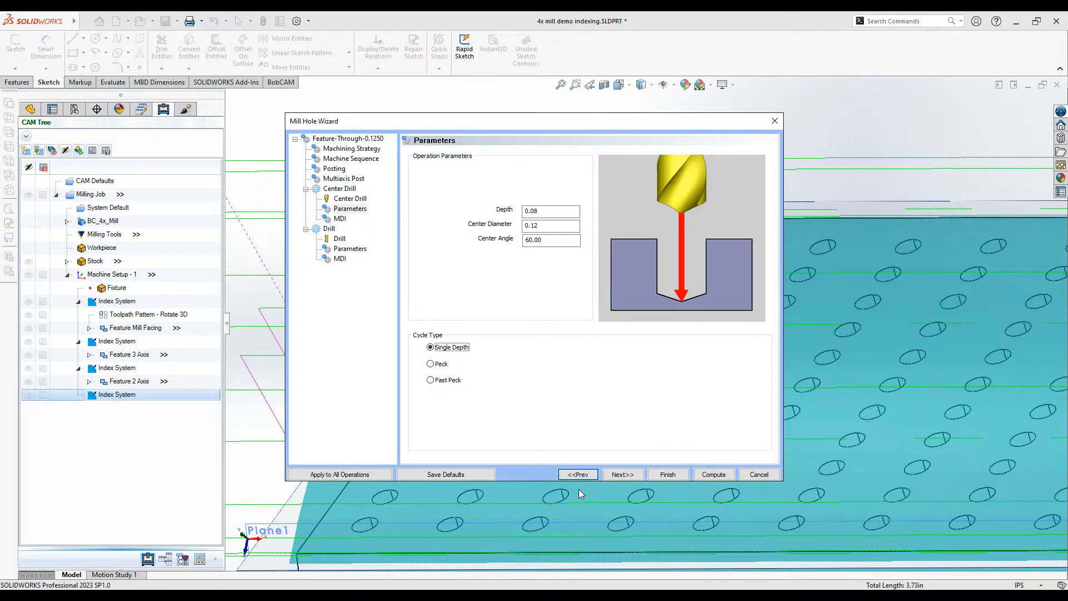
# - Keep the default drill tool and its Single Depth cycle, and compute the hole feature's toolpaths
pyautogui.click(617, 477)
pyautogui.click(617, 477)
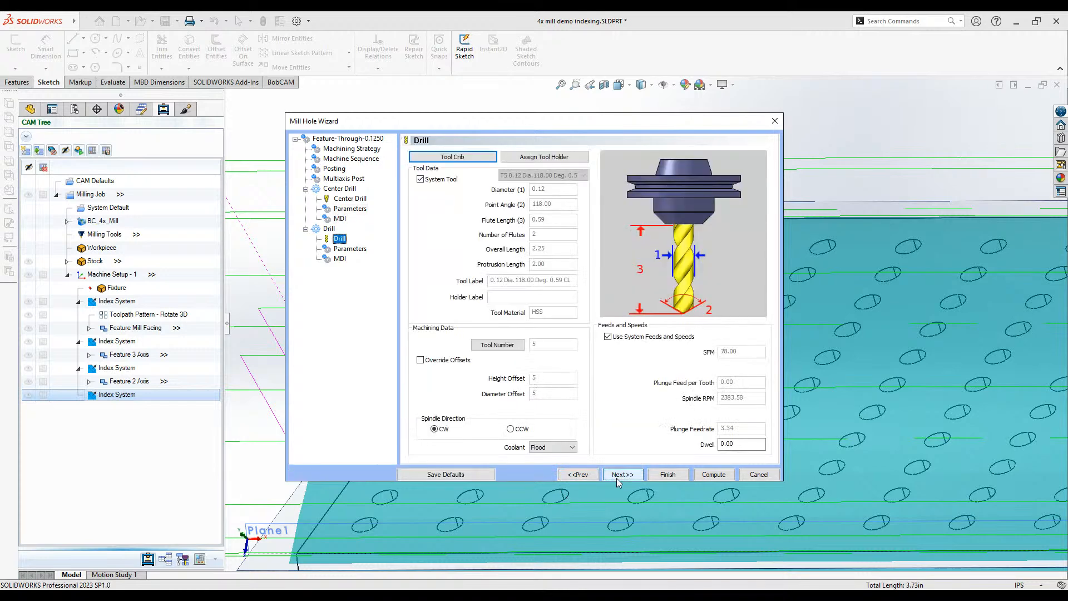
pyautogui.click(618, 476)
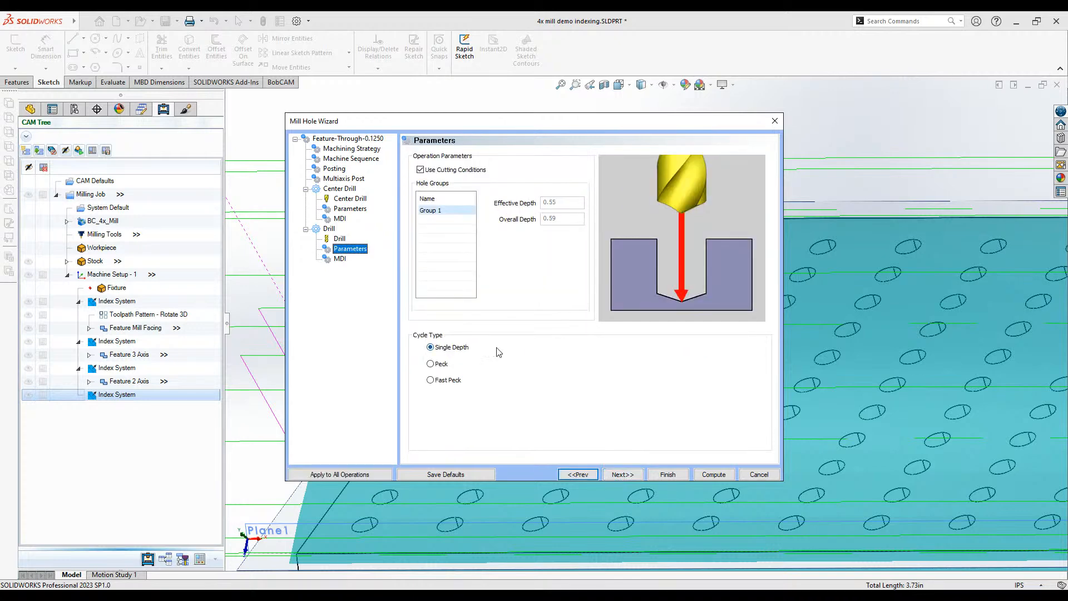
pyautogui.click(624, 475)
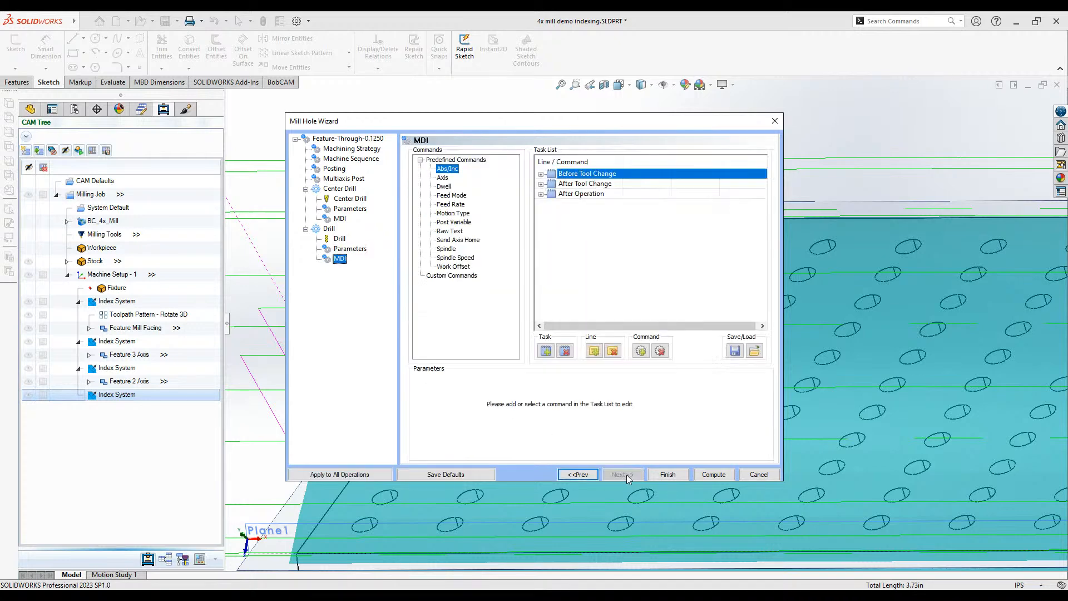
pyautogui.click(713, 475)
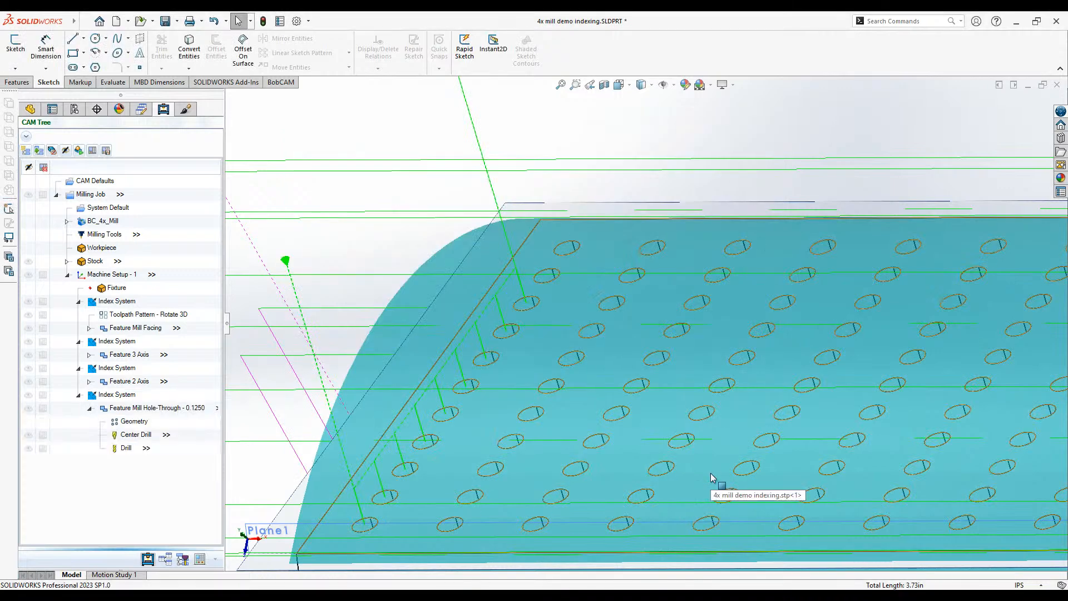
# - Re-select the hole geometry, add the top edges of the two skipped holes nearest the part's corner, and accept
pyautogui.scroll(6, 426, 405)
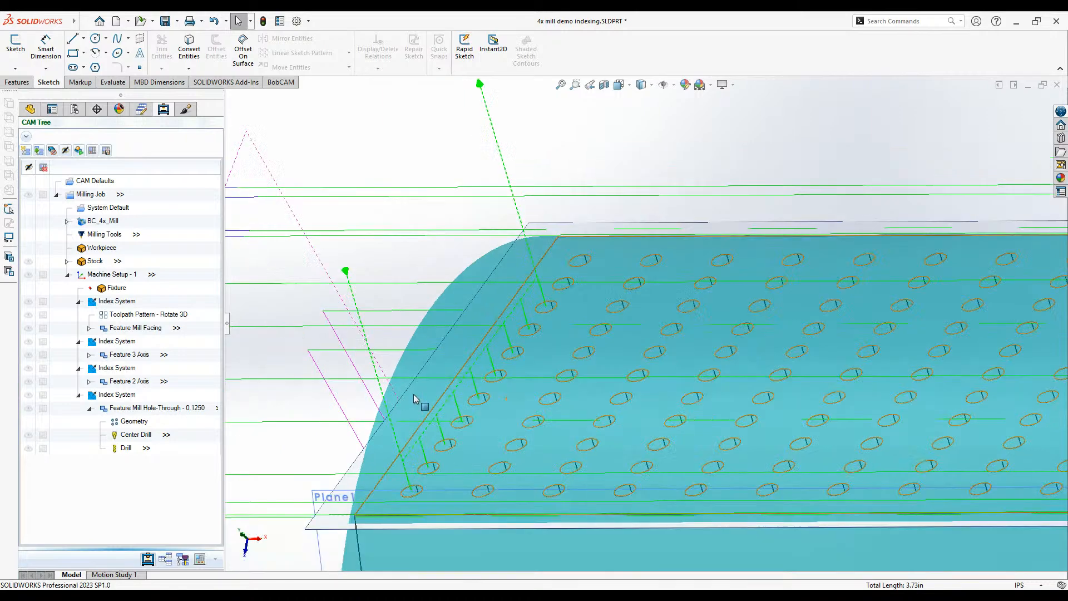
pyautogui.moveTo(418, 402)
pyautogui.mouseDown(button='middle')
pyautogui.moveTo(486, 387)
pyautogui.moveTo(542, 414)
pyautogui.moveTo(576, 222)
pyautogui.moveTo(699, 227)
pyautogui.moveTo(692, 198)
pyautogui.moveTo(679, 212)
pyautogui.moveTo(694, 188)
pyautogui.moveTo(730, 192)
pyautogui.moveTo(663, 217)
pyautogui.mouseUp(button='middle')
pyautogui.scroll(-3, 418, 303)
pyautogui.scroll(-5, 434, 304)
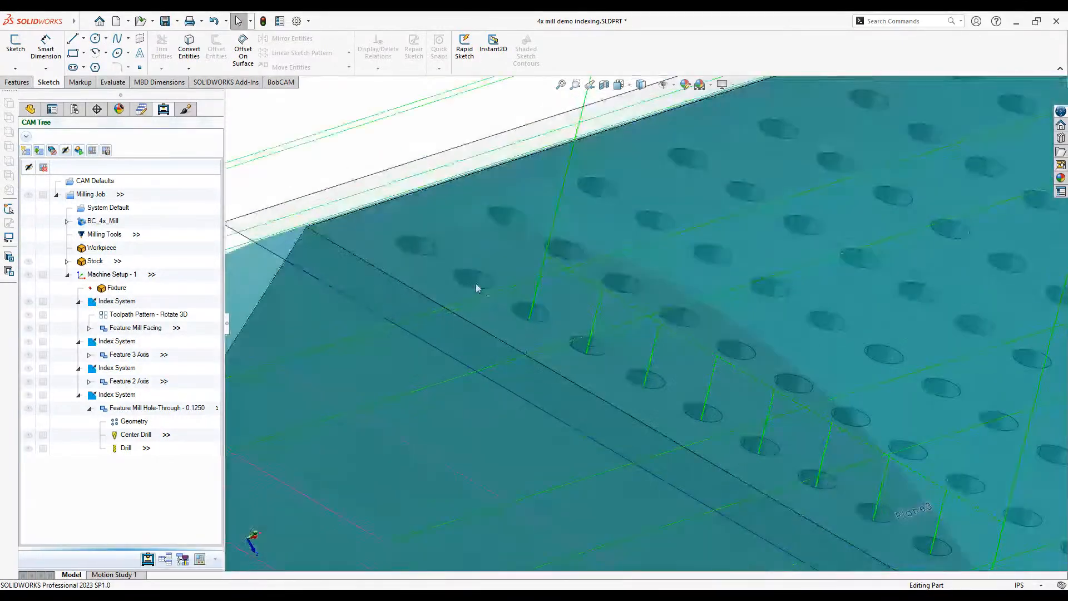
pyautogui.rightClick(136, 424)
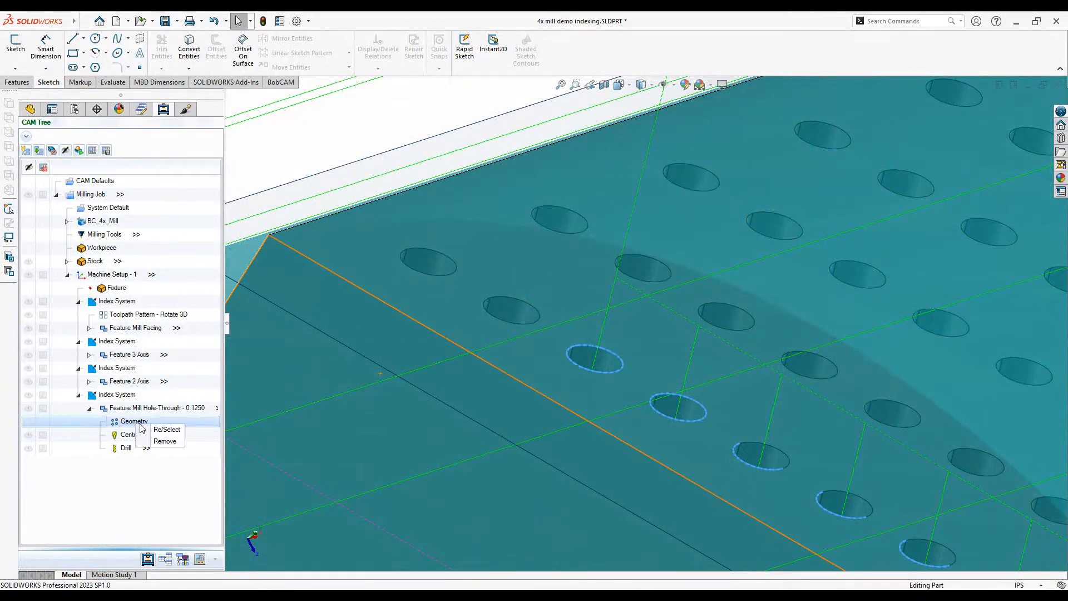
pyautogui.click(149, 430)
pyautogui.click(452, 260)
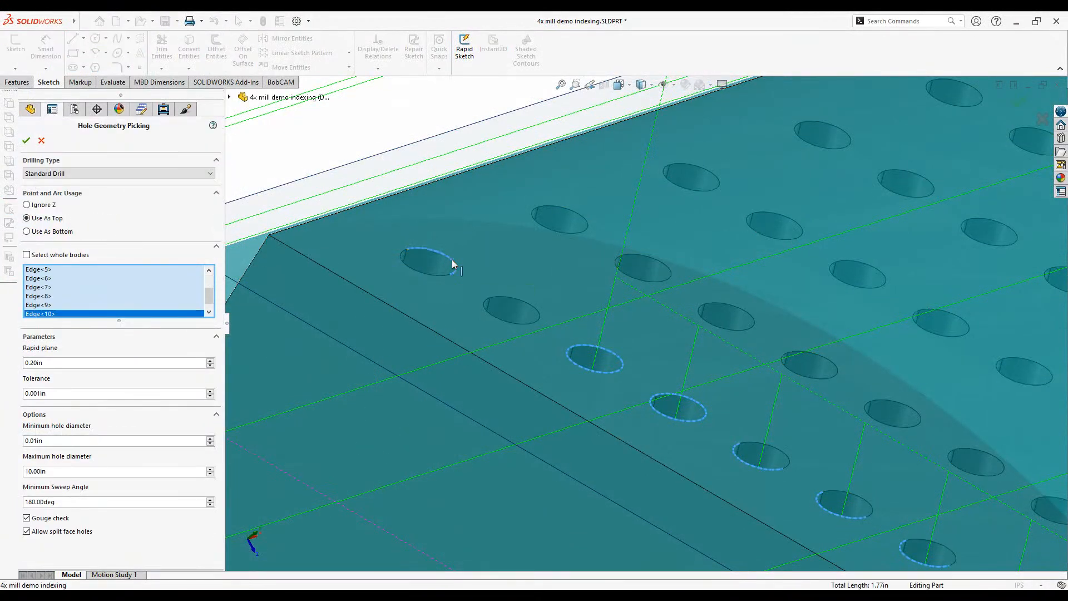
pyautogui.click(429, 269)
pyautogui.click(515, 304)
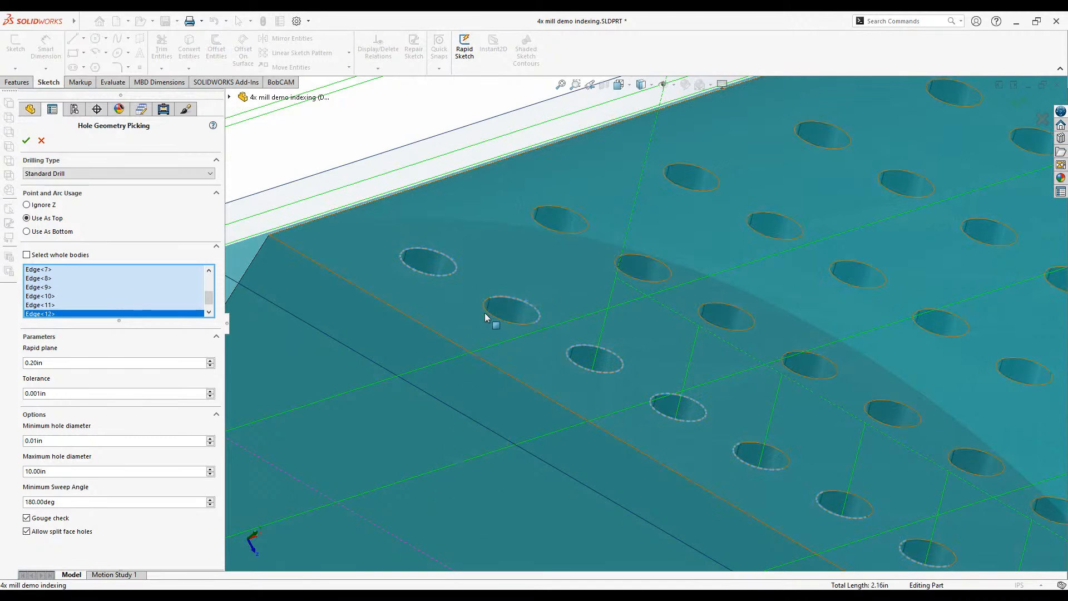
pyautogui.click(26, 142)
# - Recompute the hole feature's toolpaths and check the picked edges in its hole geometry
pyautogui.rightClick(119, 411)
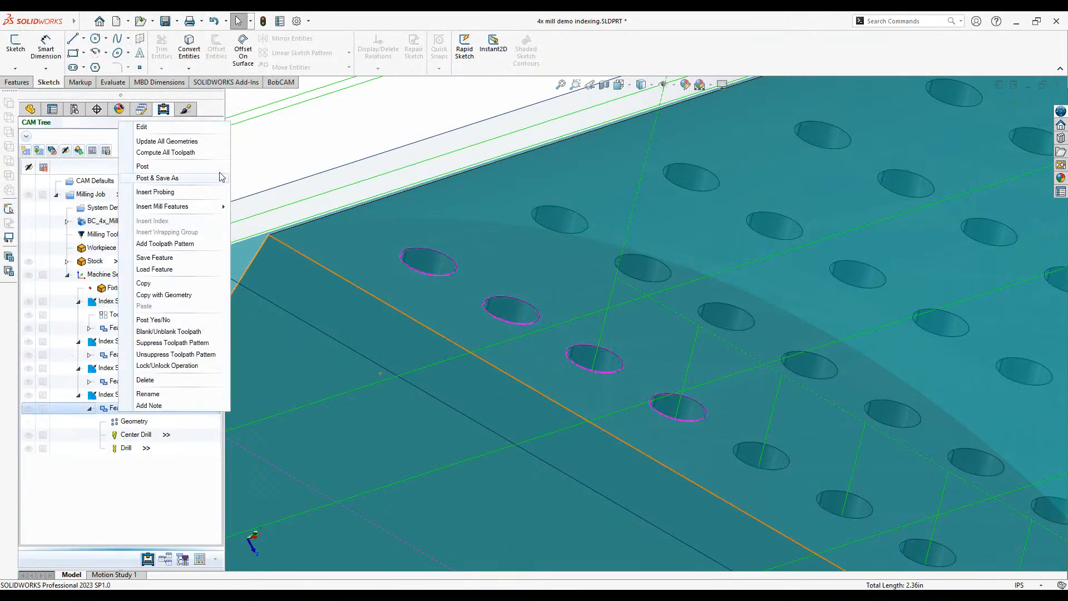
pyautogui.scroll(6, 348, 356)
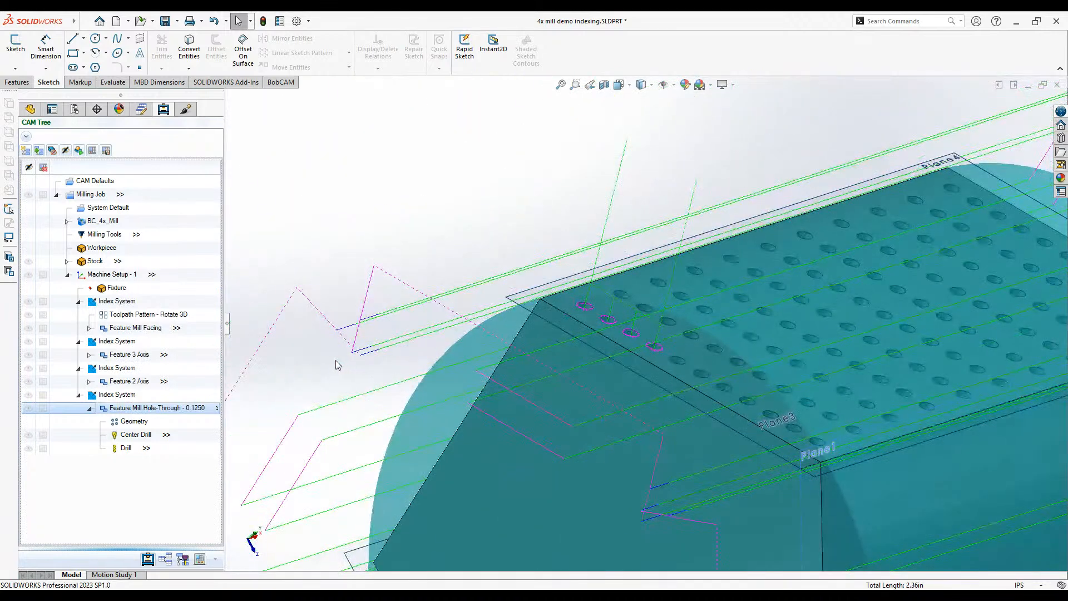
pyautogui.scroll(-2, 453, 376)
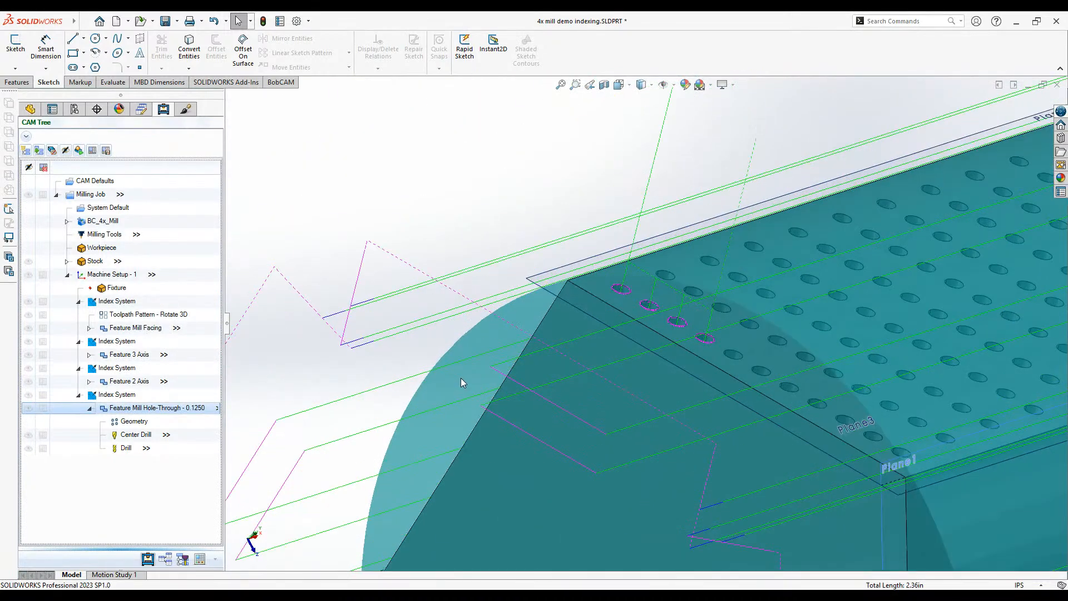
pyautogui.click(192, 428)
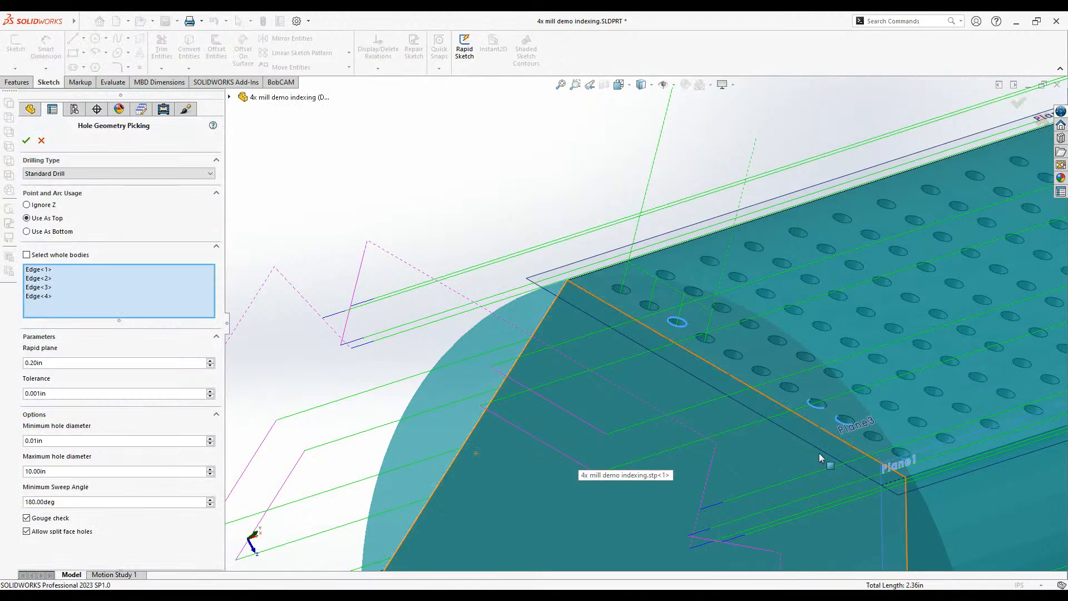
pyautogui.click(26, 141)
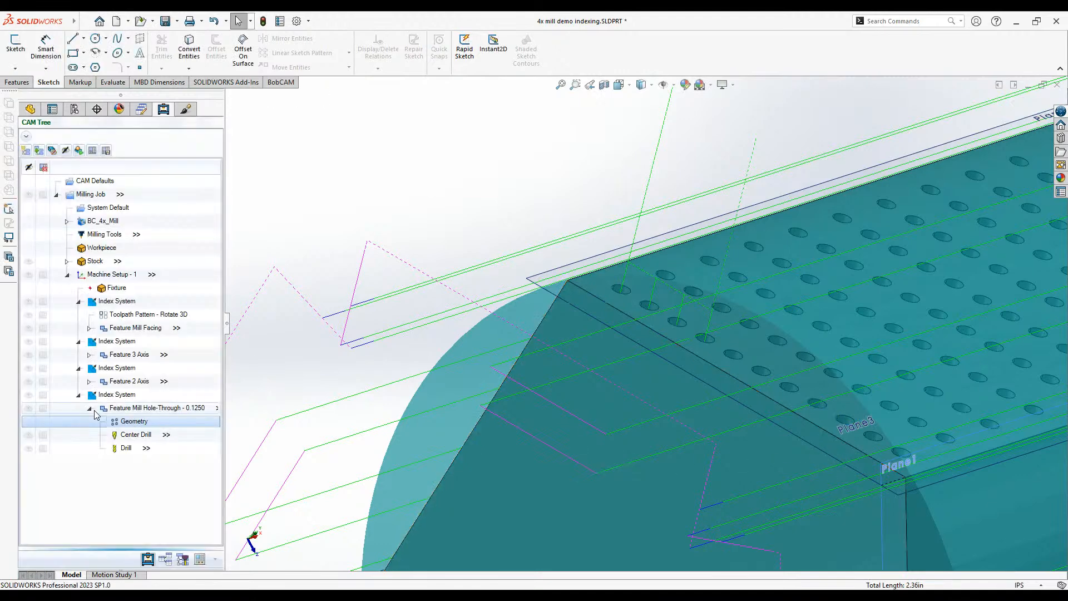
# - Launch the simulation for the whole milling job, run it, and increase the run speed
pyautogui.scroll(5, 332, 360)
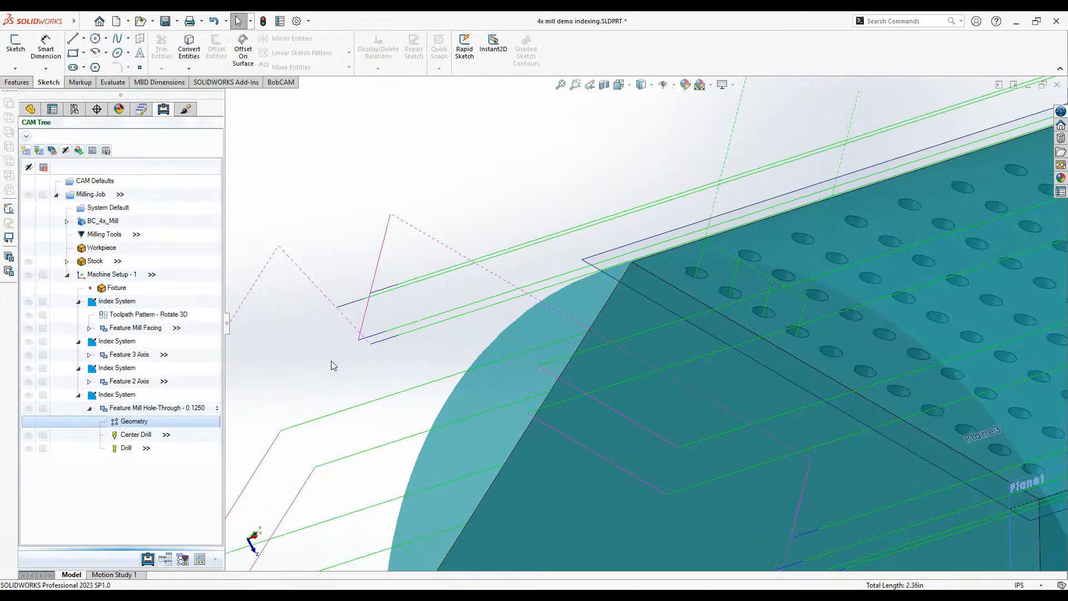
pyautogui.moveTo(332, 360); pyautogui.dragTo(953, 278, button='middle')
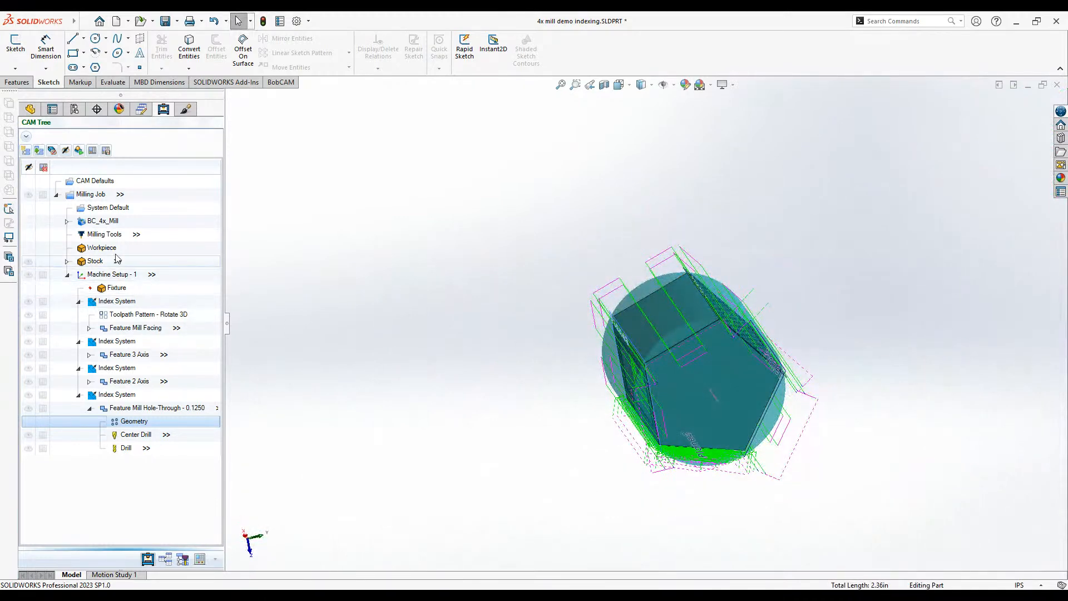
pyautogui.rightClick(106, 200)
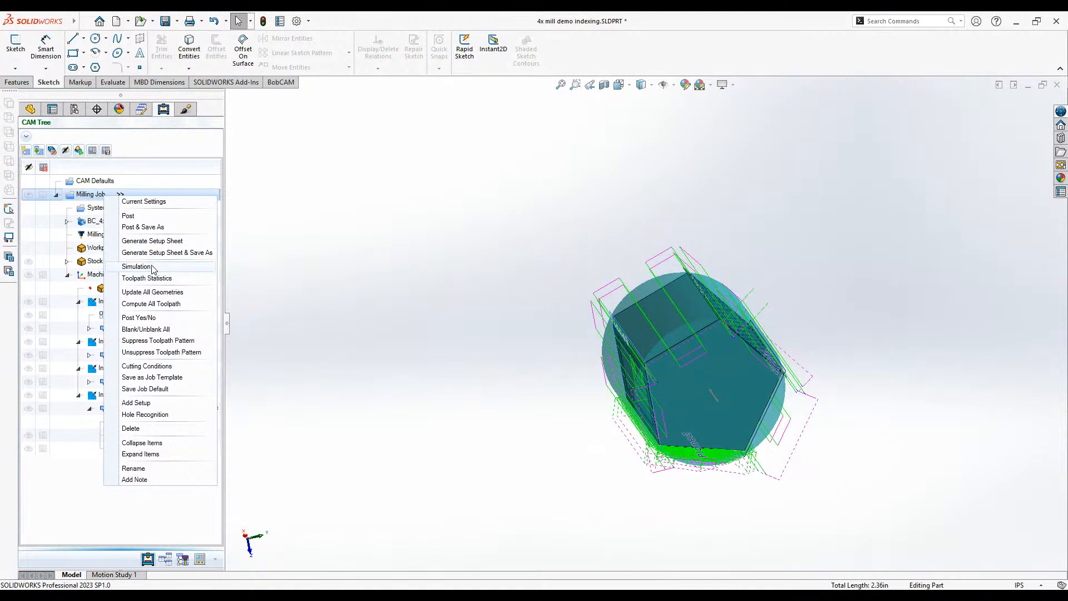
pyautogui.click(136, 266)
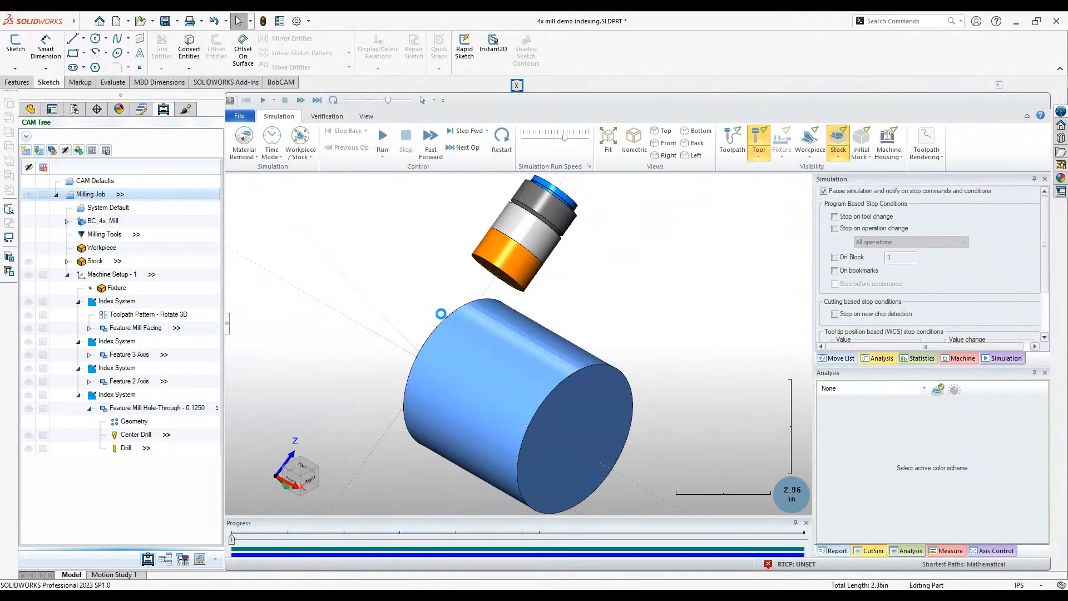
pyautogui.moveTo(419, 332); pyautogui.dragTo(649, 335, button='middle')
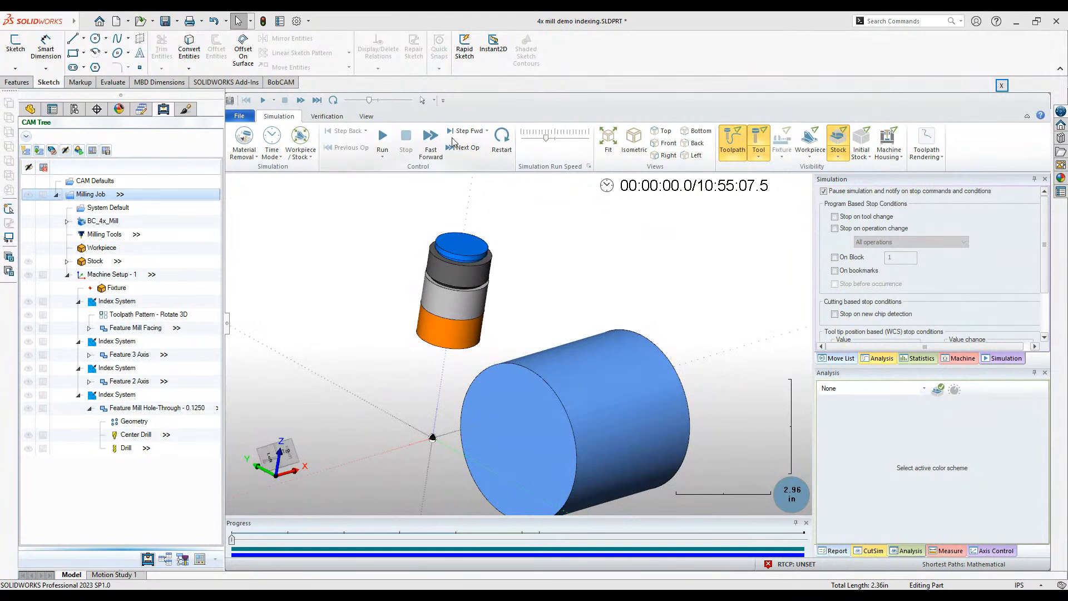
pyautogui.click(381, 142)
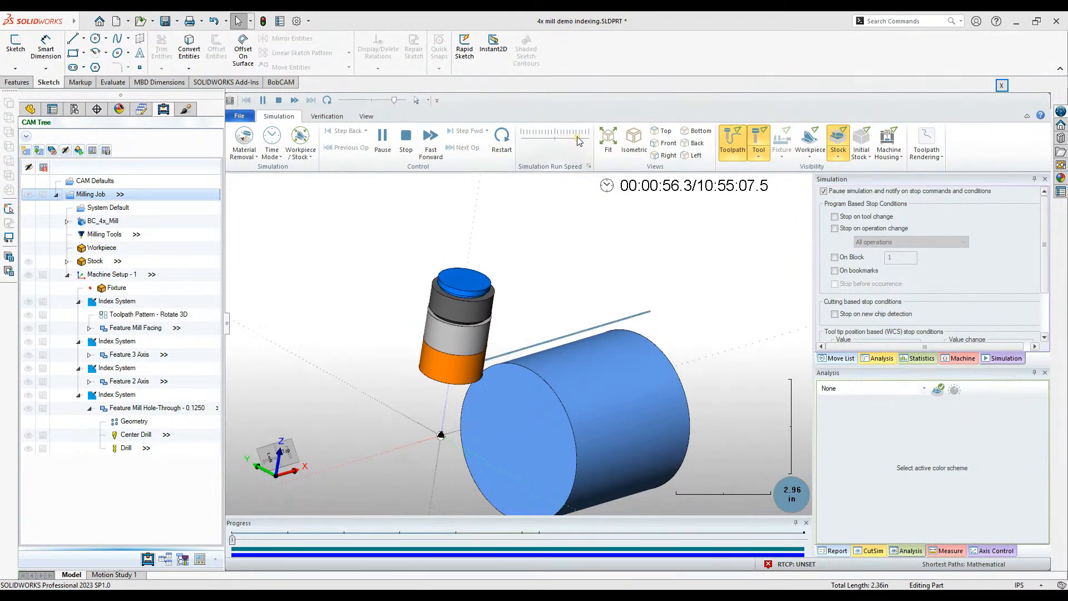
# - Hide the toolpath display and set the simulation's focus to Tool while the indexed cuts play
pyautogui.click(734, 145)
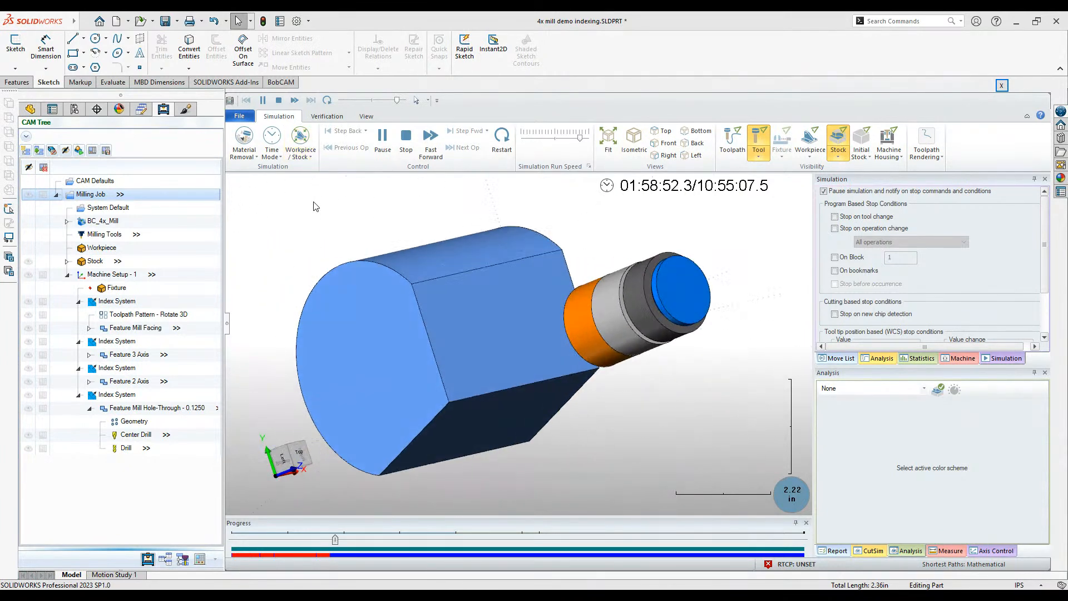
pyautogui.click(300, 143)
pyautogui.moveTo(437, 252); pyautogui.dragTo(419, 259, button='middle')
pyautogui.scroll(-6, 429, 267)
pyautogui.moveTo(541, 418); pyautogui.dragTo(519, 406, button='middle')
pyautogui.scroll(3, 452, 328)
pyautogui.scroll(3, 452, 333)
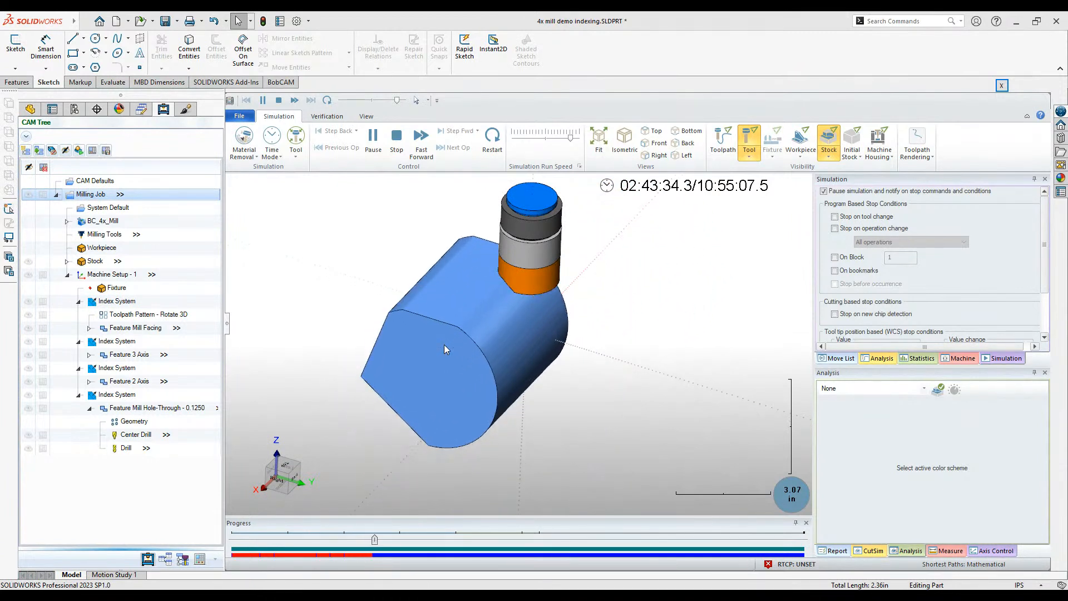
pyautogui.scroll(-2, 467, 462)
pyautogui.scroll(2, 465, 481)
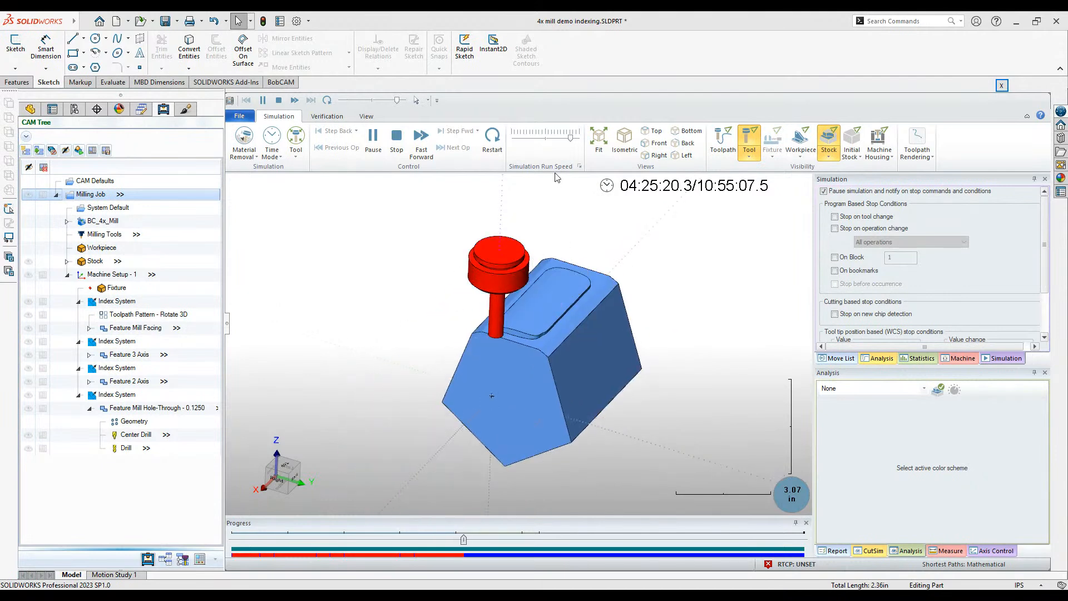
# - Slow the simulation and examine the 3-axis cut on the raised, stepped face up close
pyautogui.scroll(-3, 418, 351)
pyautogui.scroll(-2, 448, 355)
pyautogui.scroll(2, 489, 370)
pyautogui.scroll(-2, 524, 313)
pyautogui.moveTo(589, 504); pyautogui.dragTo(607, 328, button='middle')
pyautogui.scroll(3, 272, 366)
pyautogui.scroll(-4, 486, 397)
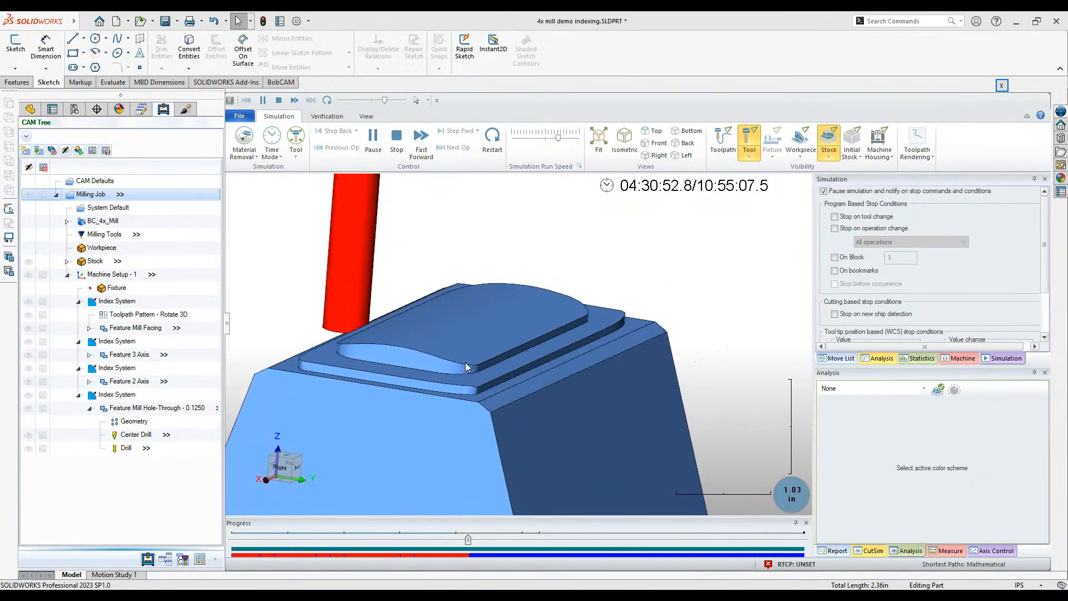
pyautogui.moveTo(465, 362); pyautogui.dragTo(452, 362, button='middle')
pyautogui.scroll(3, 676, 360)
pyautogui.scroll(-4, 512, 410)
pyautogui.scroll(3, 510, 356)
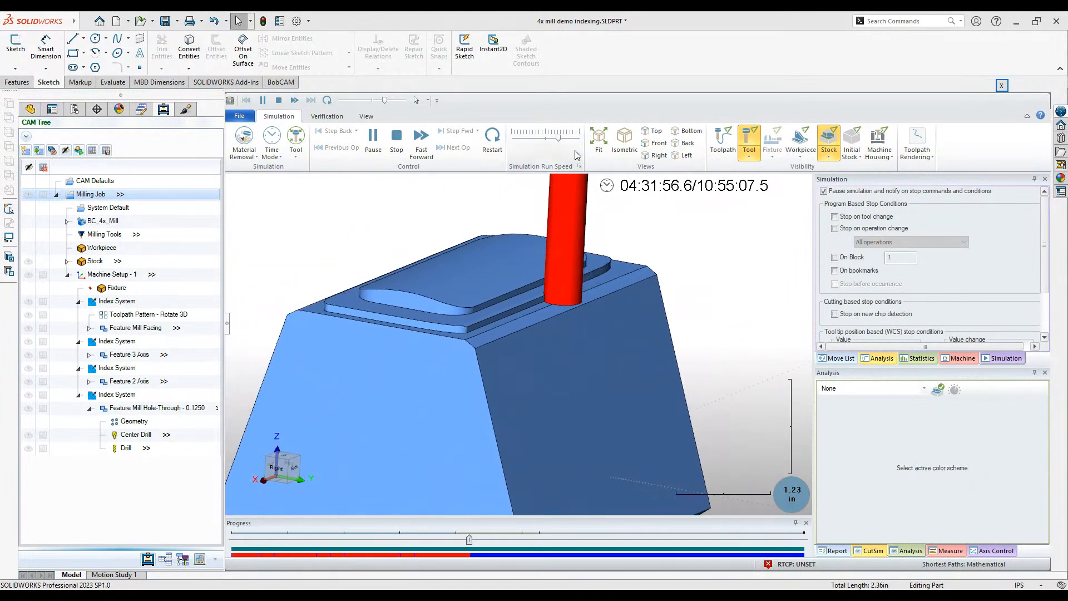
# - Speed up the 3-axis cut, pause the simulation at the pocket face, and resume it at a faster run speed
pyautogui.moveTo(558, 137)
pyautogui.mouseDown()
pyautogui.moveTo(572, 137)
pyautogui.moveTo(561, 139)
pyautogui.mouseUp()
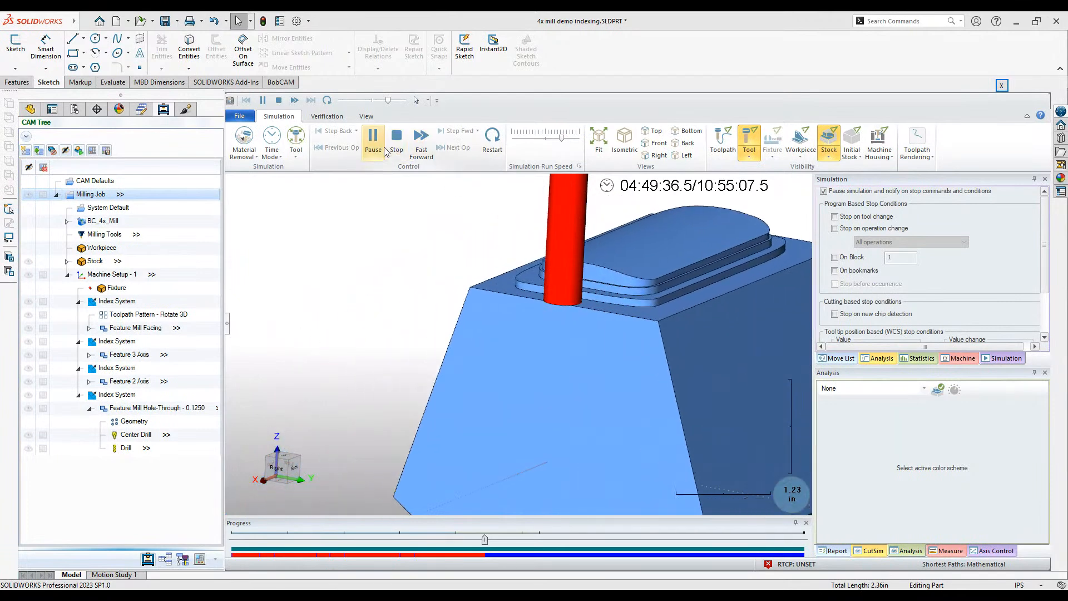
pyautogui.click(384, 150)
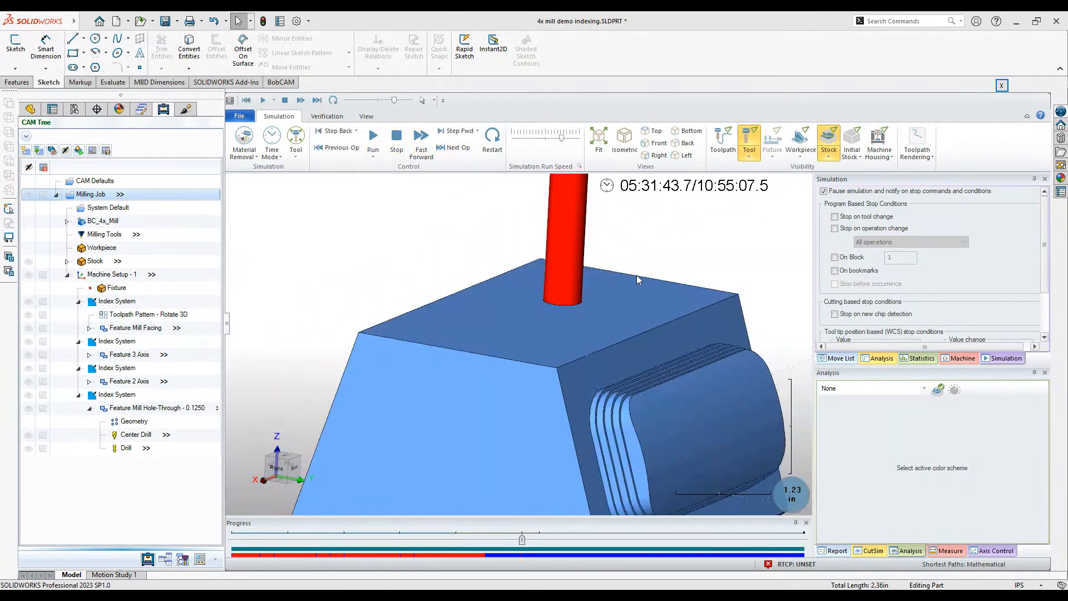
pyautogui.scroll(-5, 510, 320)
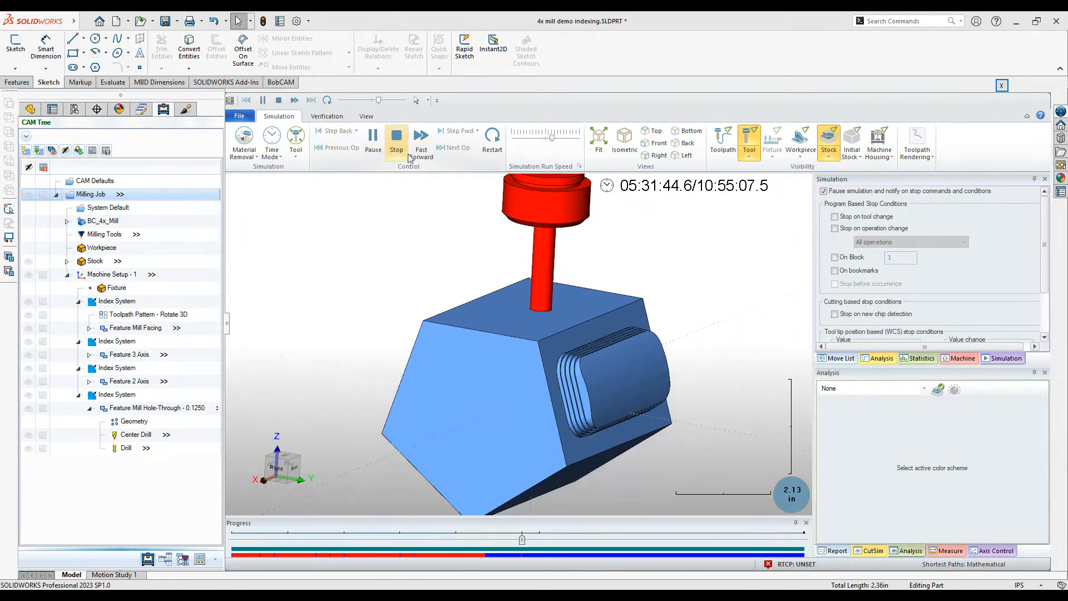
pyautogui.click(565, 138)
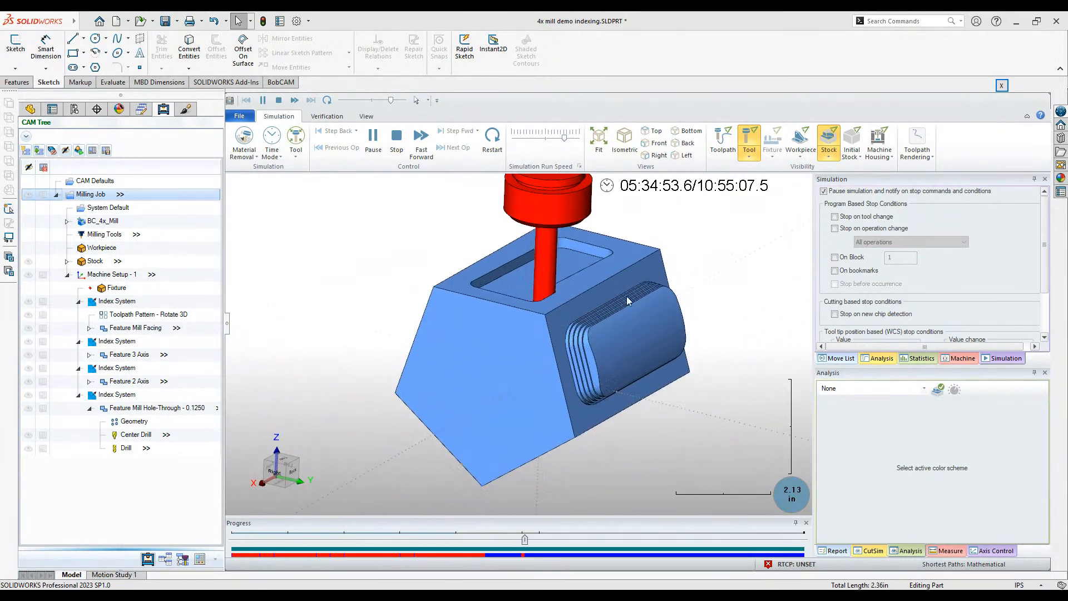
# - Watch the pocket and the cuts on the raised face up close while increasing the simulation's run speed
pyautogui.scroll(5, 626, 296)
pyautogui.click(571, 139)
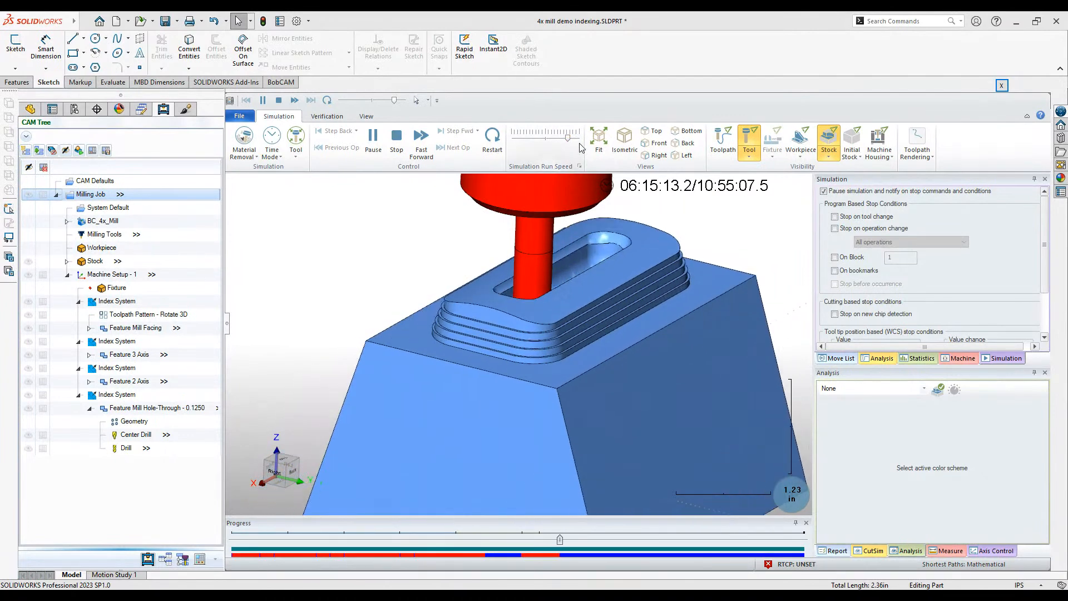
pyautogui.moveTo(568, 137); pyautogui.dragTo(575, 139)
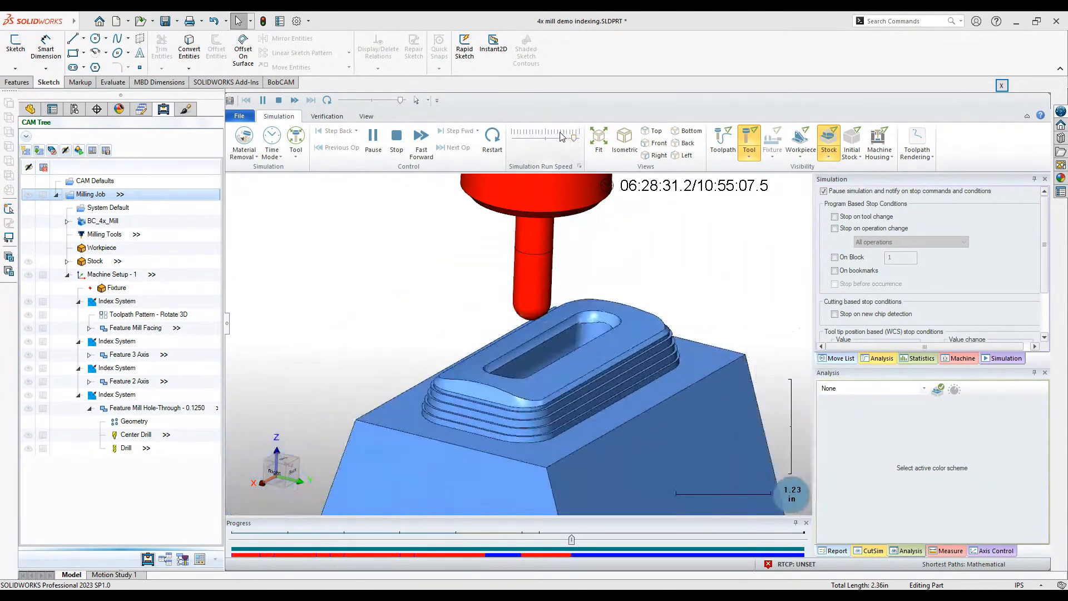
# - Slow the simulation with its focus on Workpiece / Stock, and run it to the end at maximum speed
pyautogui.moveTo(574, 138); pyautogui.dragTo(553, 137)
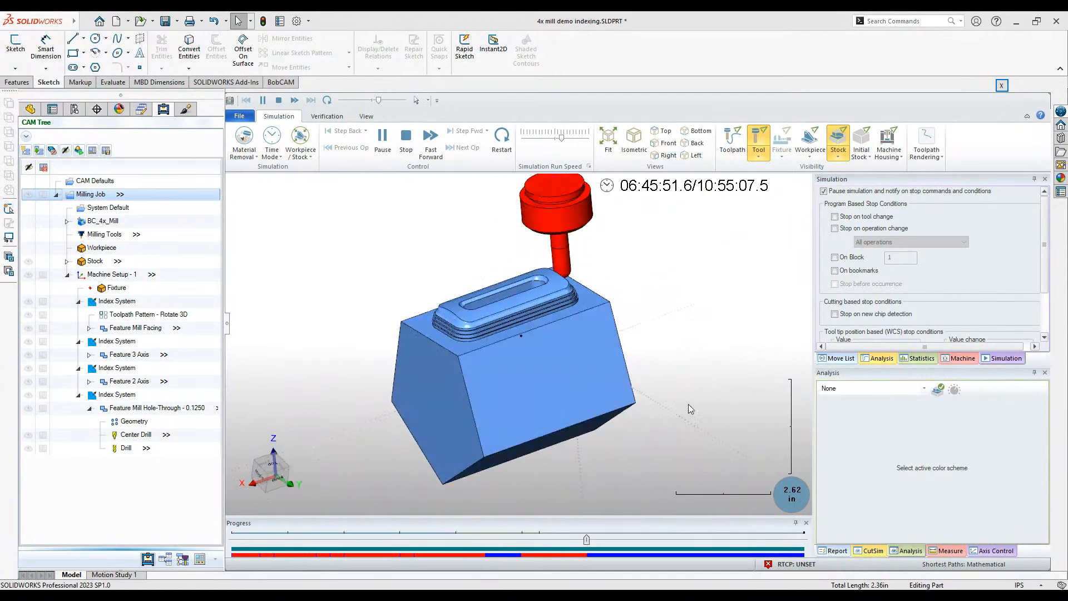
pyautogui.scroll(5, 535, 355)
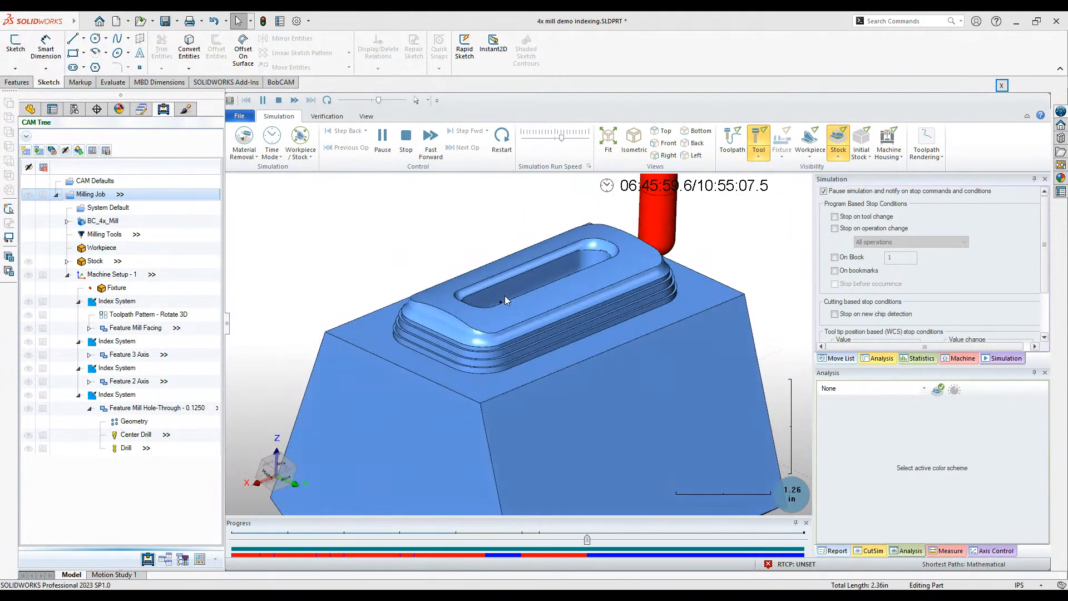
pyautogui.click(584, 139)
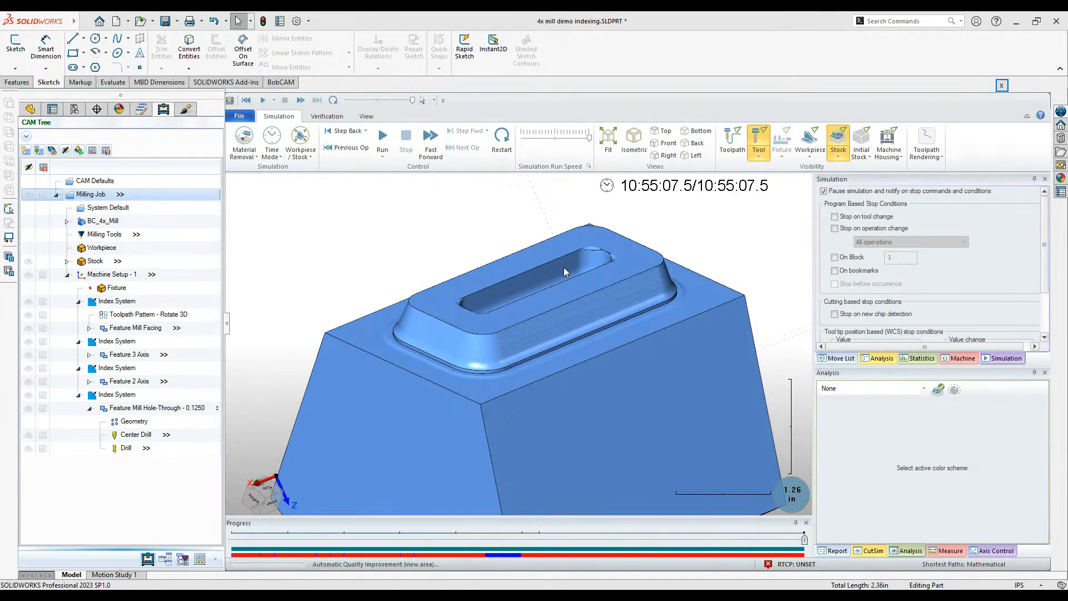
# - Examine the base edge of the finished raised boss up close and exit the simulation
pyautogui.scroll(-2, 566, 273)
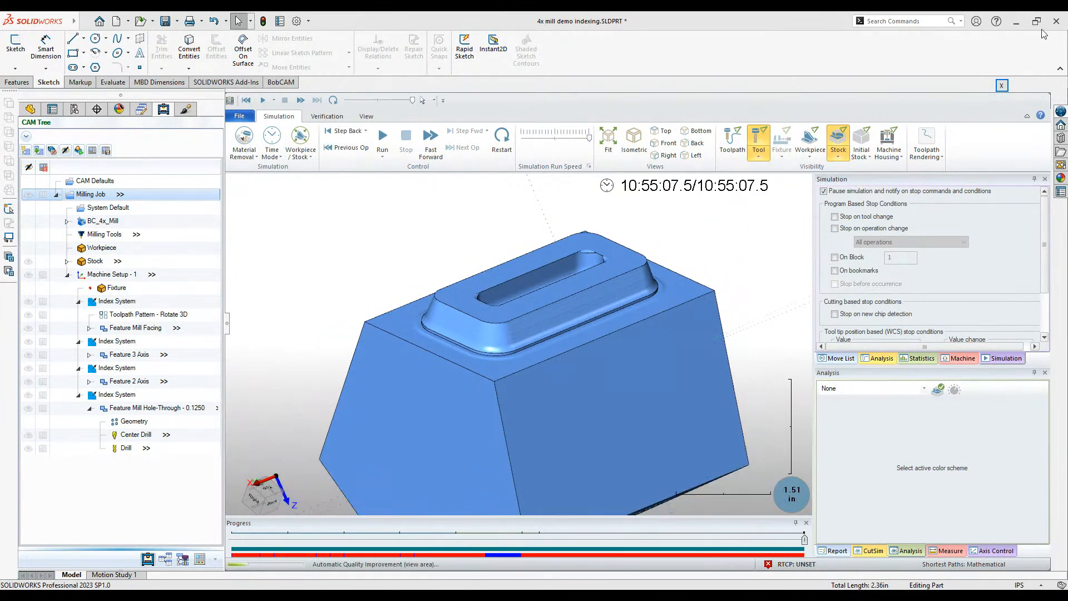
pyautogui.scroll(15, 420, 319)
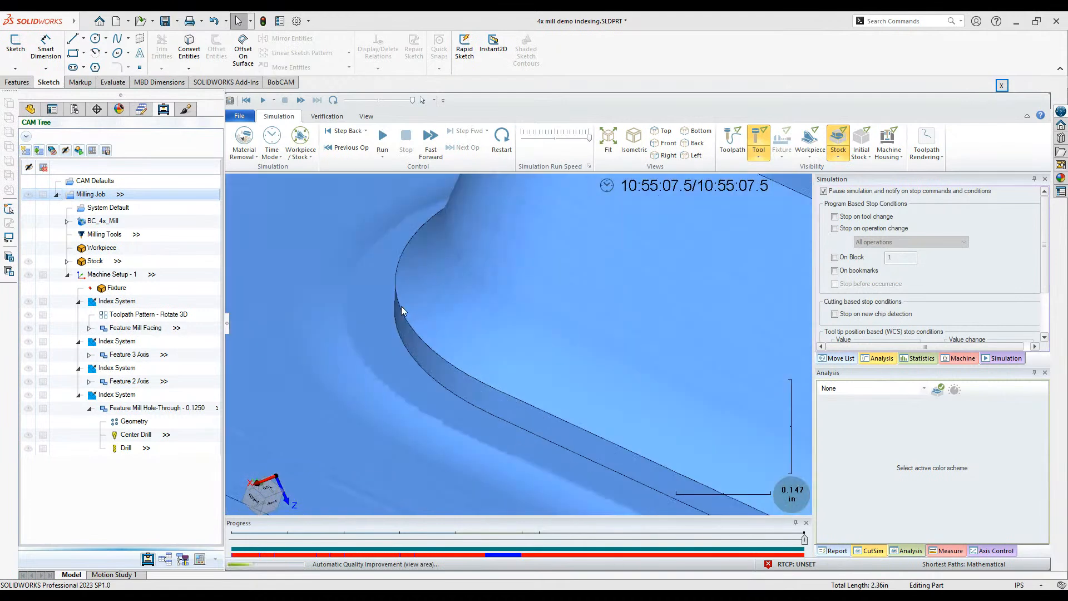
pyautogui.scroll(-6, 412, 331)
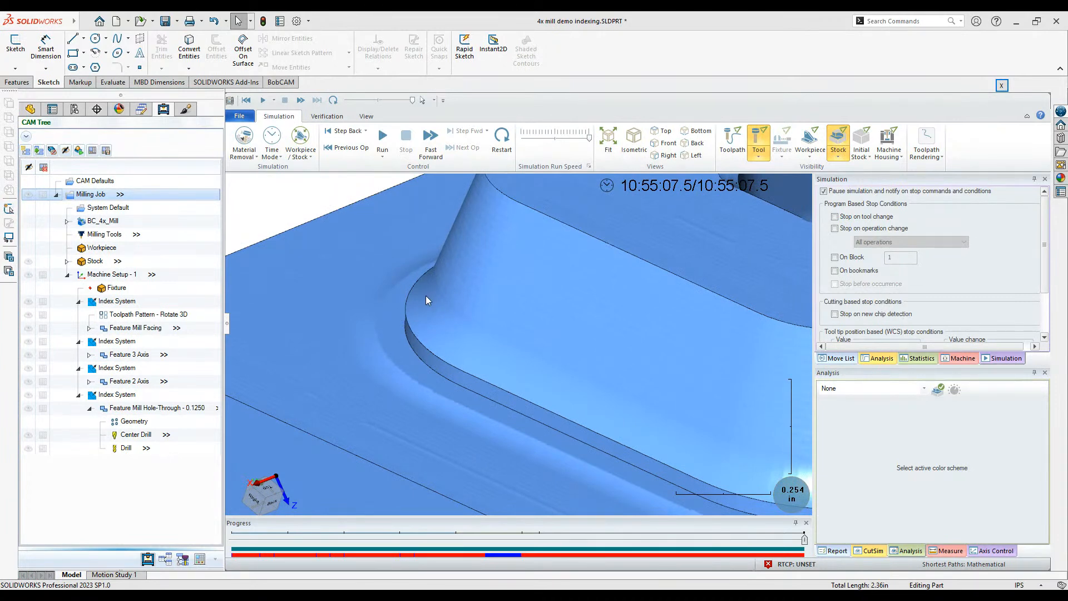
pyautogui.scroll(-3, 381, 333)
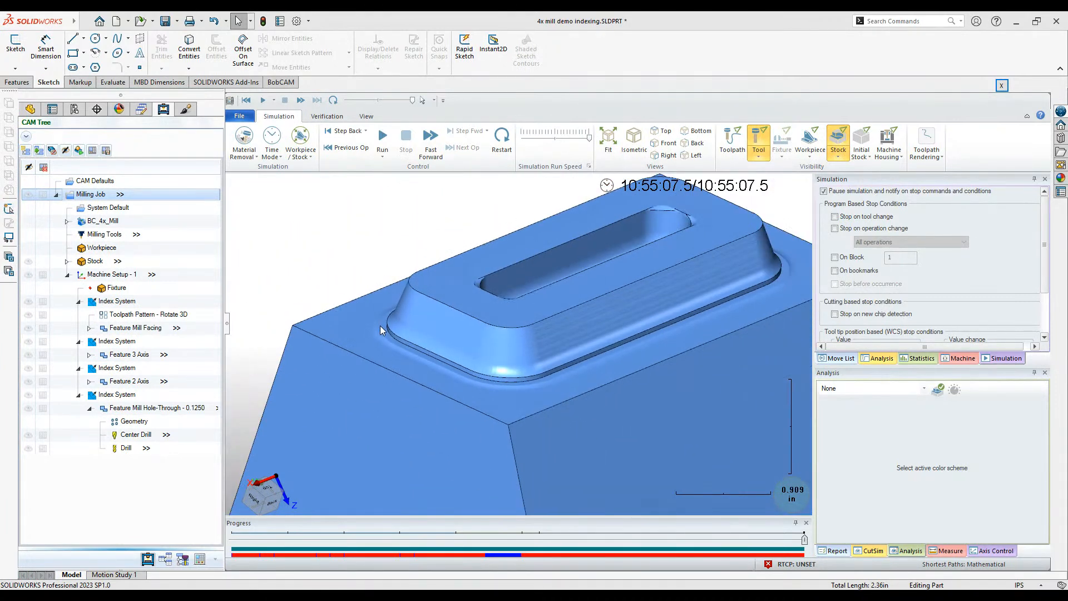
pyautogui.scroll(5, 378, 331)
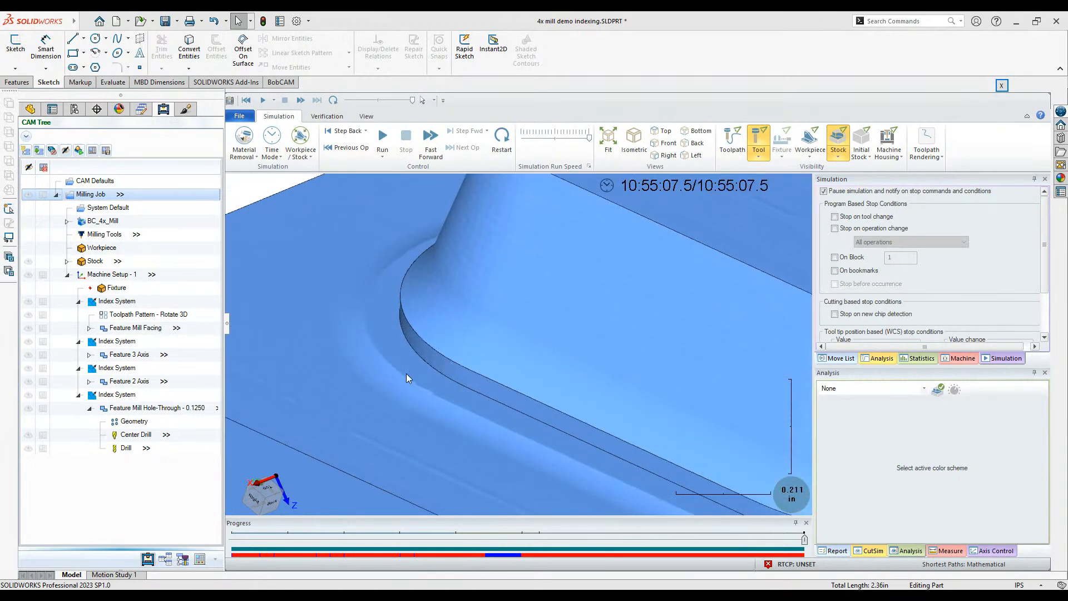
pyautogui.scroll(-5, 392, 345)
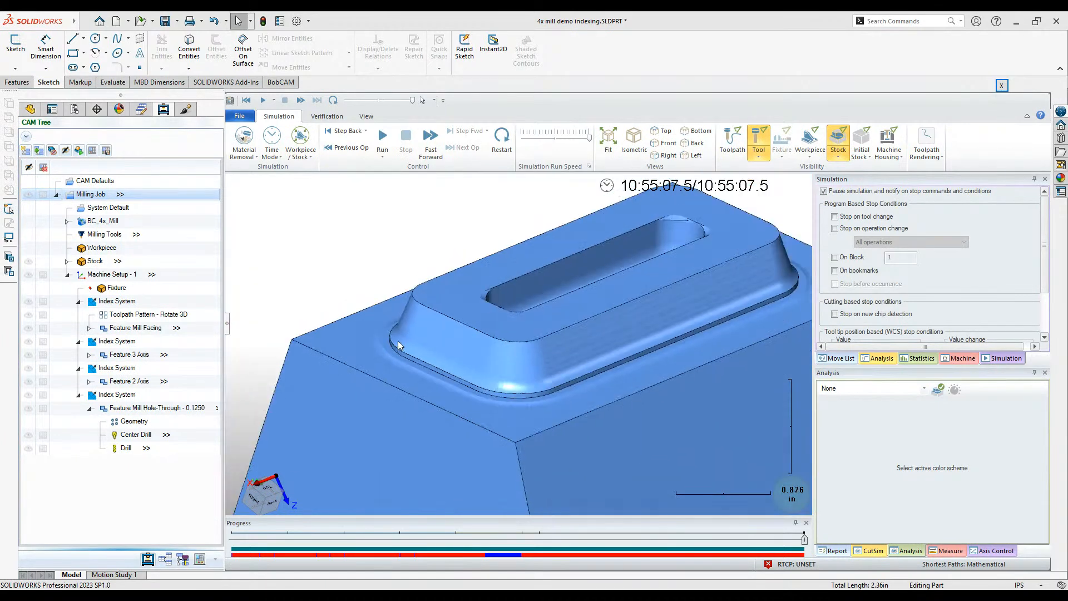
pyautogui.scroll(8, 393, 331)
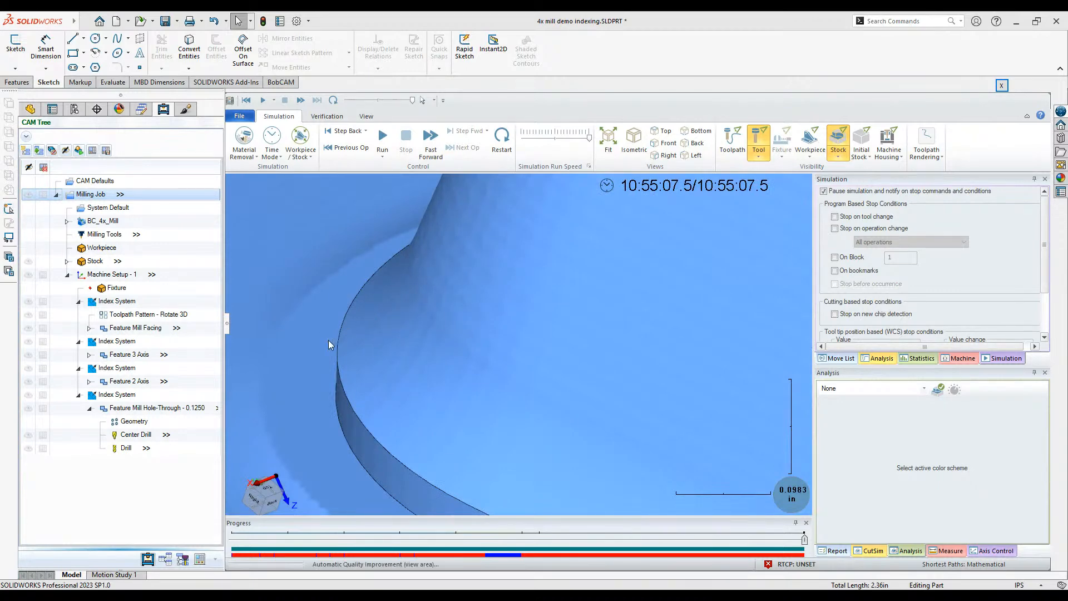
pyautogui.scroll(-5, 330, 340)
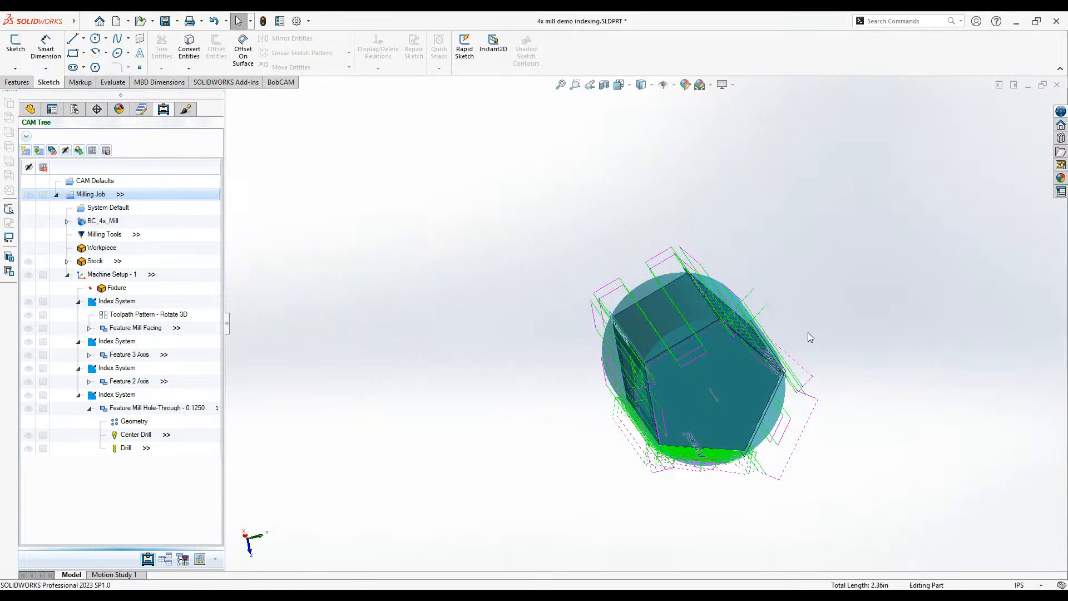
# - Post the NC code for the whole milling job
pyautogui.moveTo(810, 336); pyautogui.dragTo(766, 350, button='middle')
pyautogui.scroll(-5, 780, 359)
pyautogui.scroll(3, 780, 360)
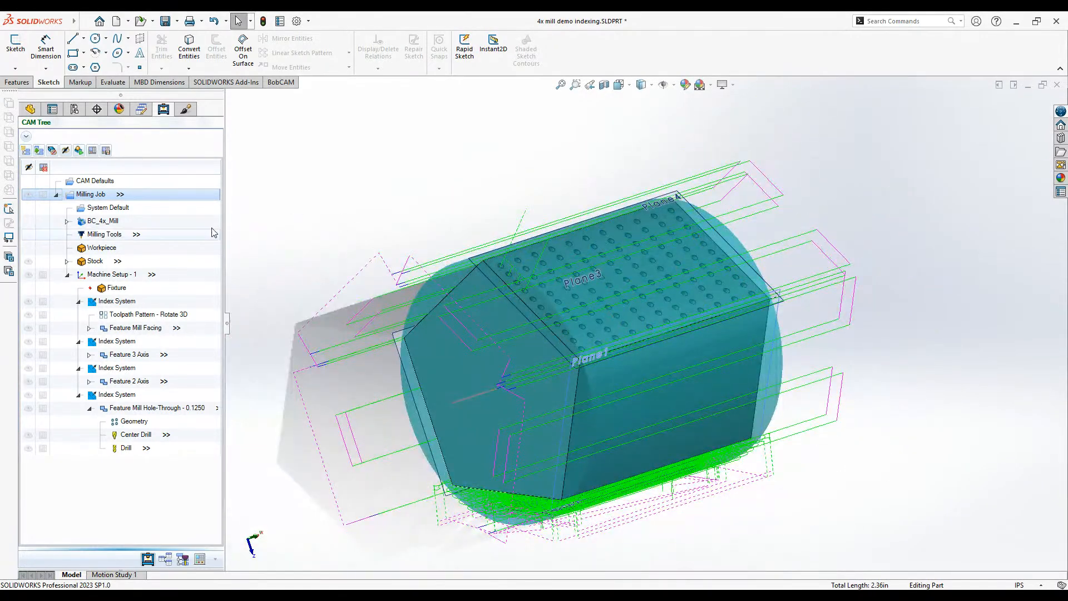
pyautogui.rightClick(188, 195)
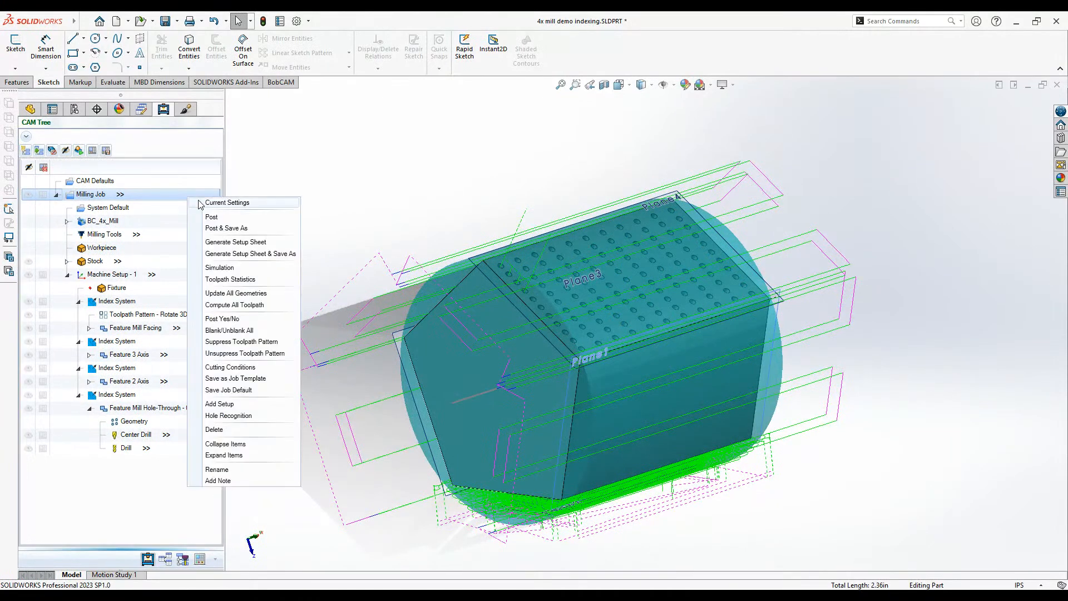
pyautogui.click(235, 219)
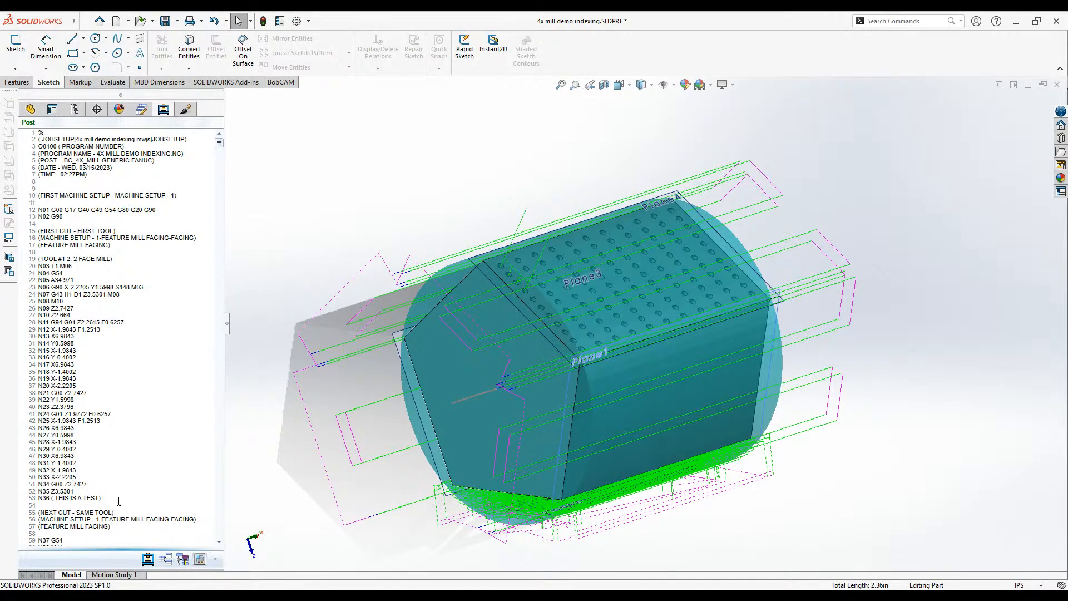
# - Examine the test comment and the A-axis moves on blocks N05 and N39 of the posted code
pyautogui.moveTo(119, 502); pyautogui.dragTo(34, 502)
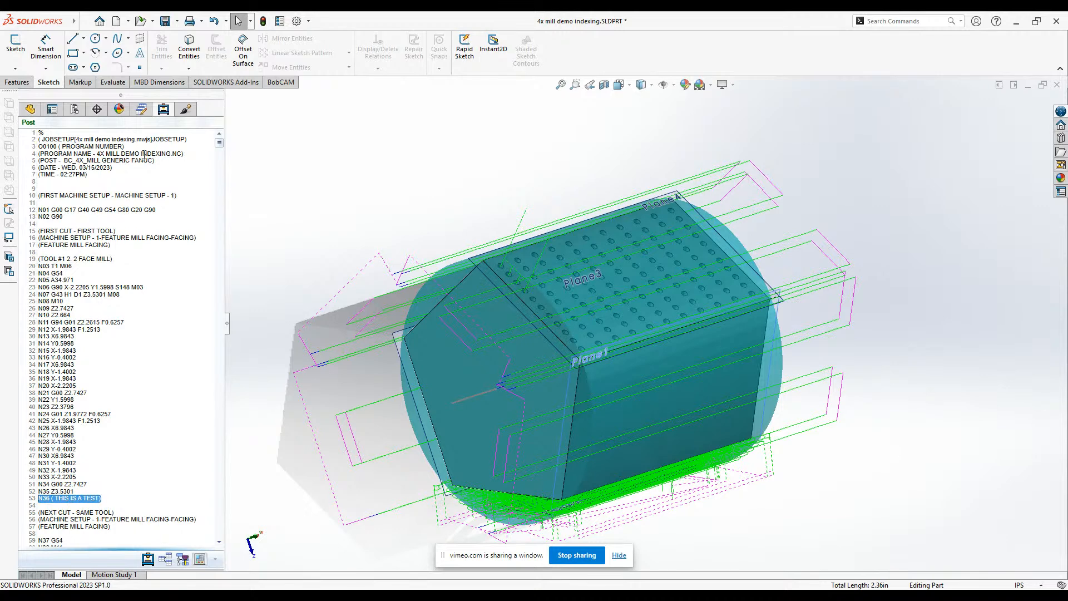
pyautogui.scroll(-6, 146, 151)
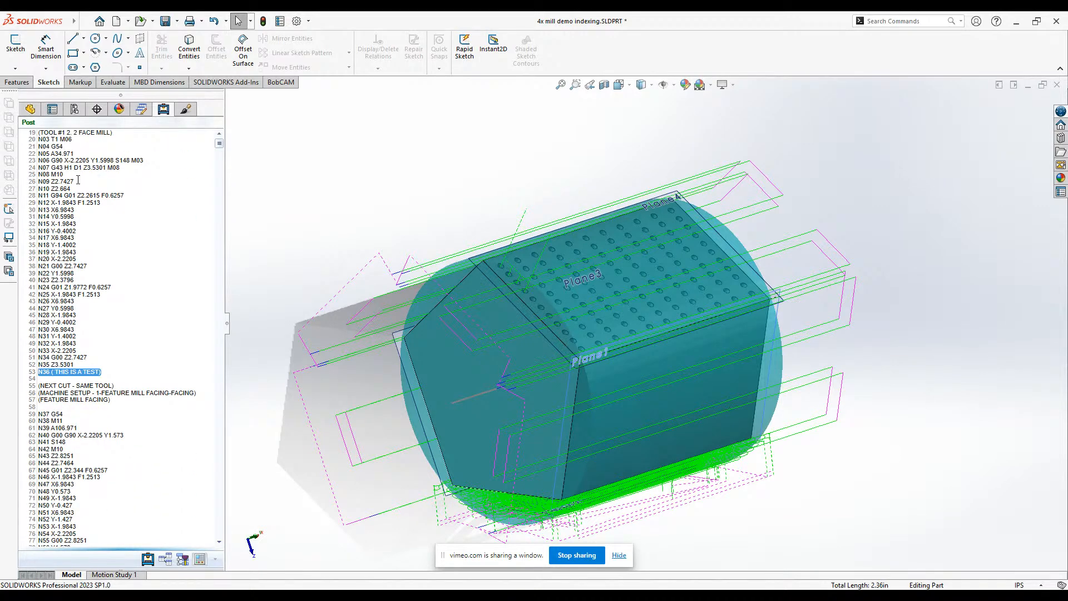
pyautogui.scroll(6, 78, 180)
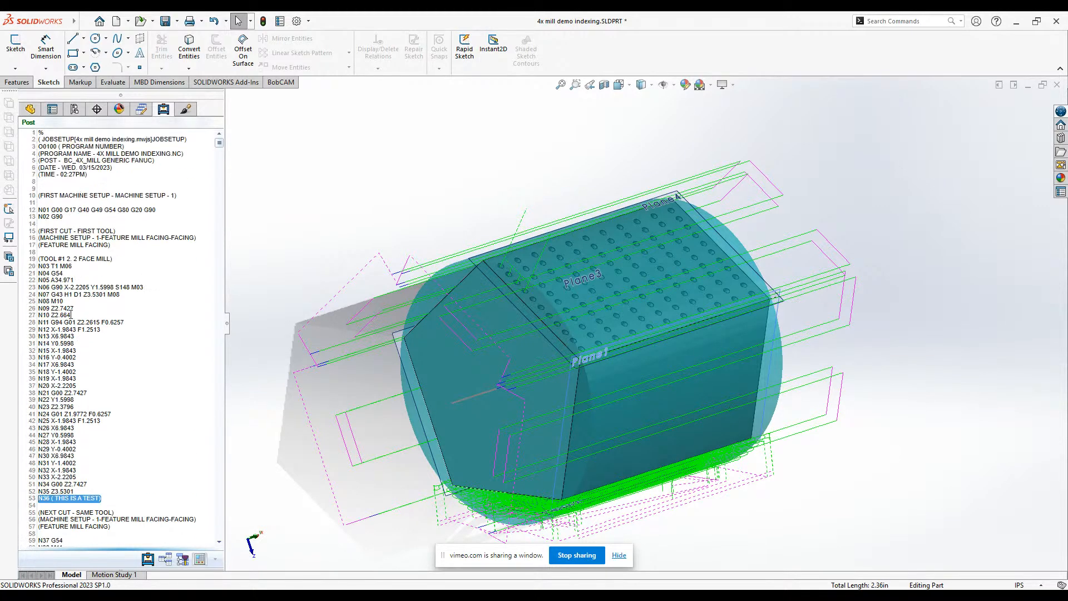
pyautogui.doubleClick(65, 281)
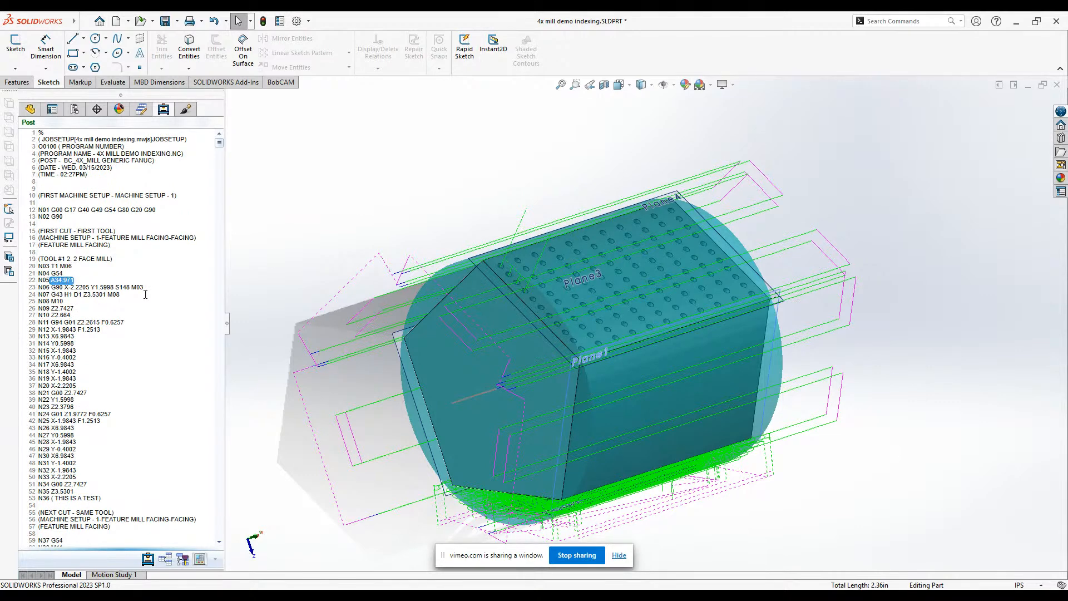
pyautogui.scroll(-10, 133, 290)
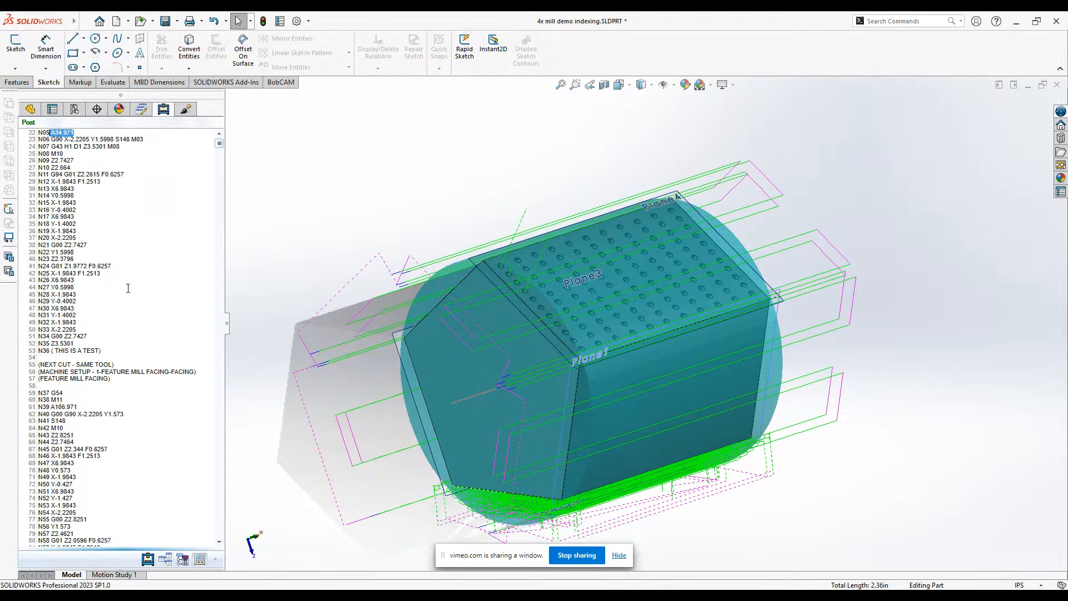
pyautogui.moveTo(78, 344); pyautogui.dragTo(28, 349)
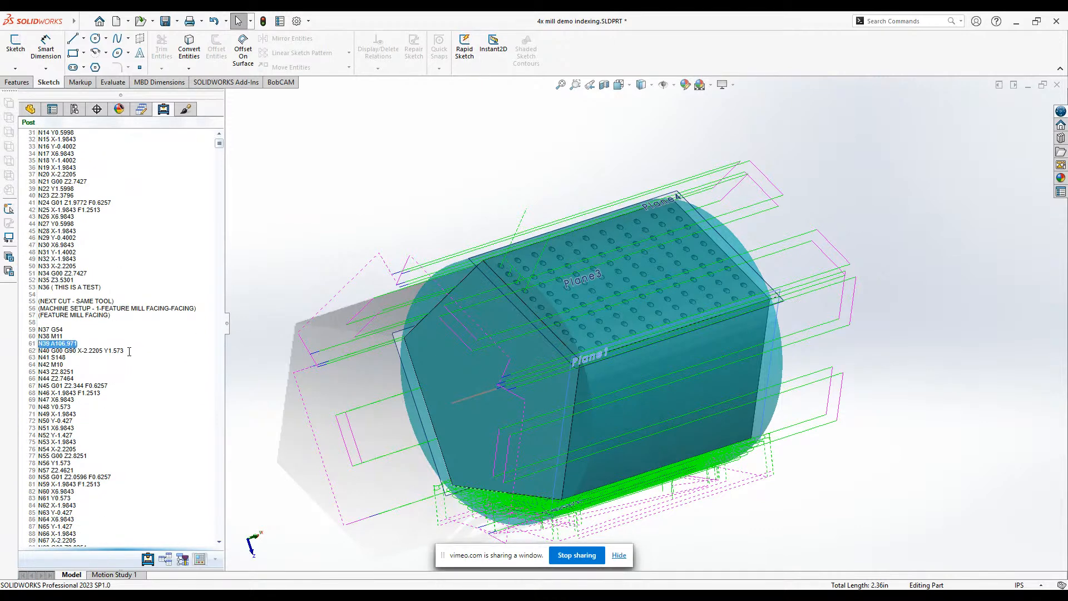
pyautogui.scroll(10, 131, 345)
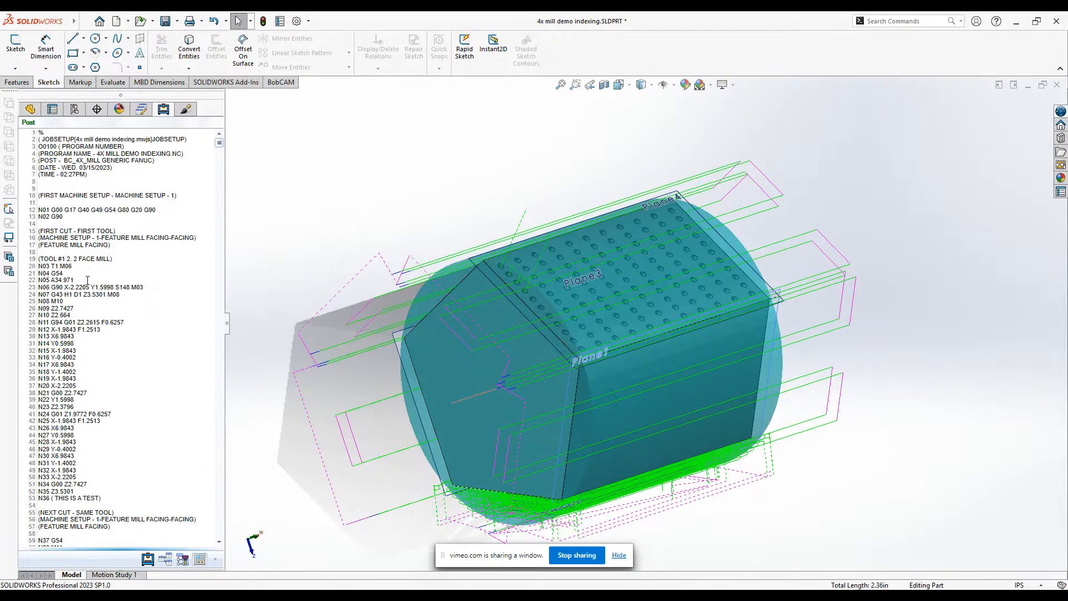
# - Compare the part's faces with the G54 offset and the A-axis moves on blocks N05, N39 and N72
pyautogui.moveTo(839, 222); pyautogui.dragTo(891, 360, button='middle')
pyautogui.click(581, 274)
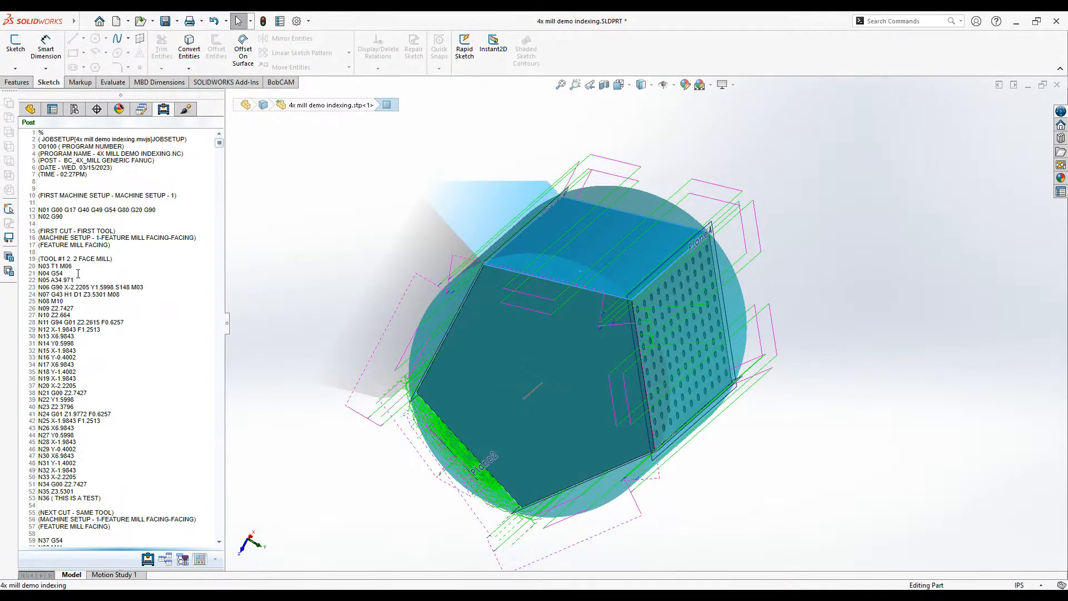
pyautogui.moveTo(22, 274); pyautogui.dragTo(22, 281)
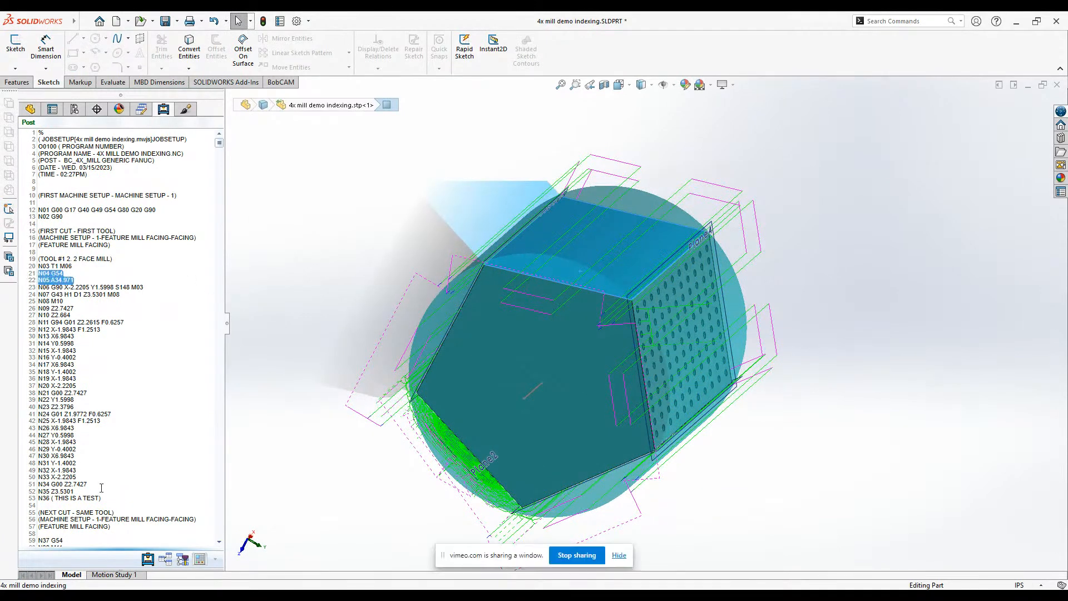
pyautogui.scroll(-3, 101, 488)
pyautogui.click(31, 492)
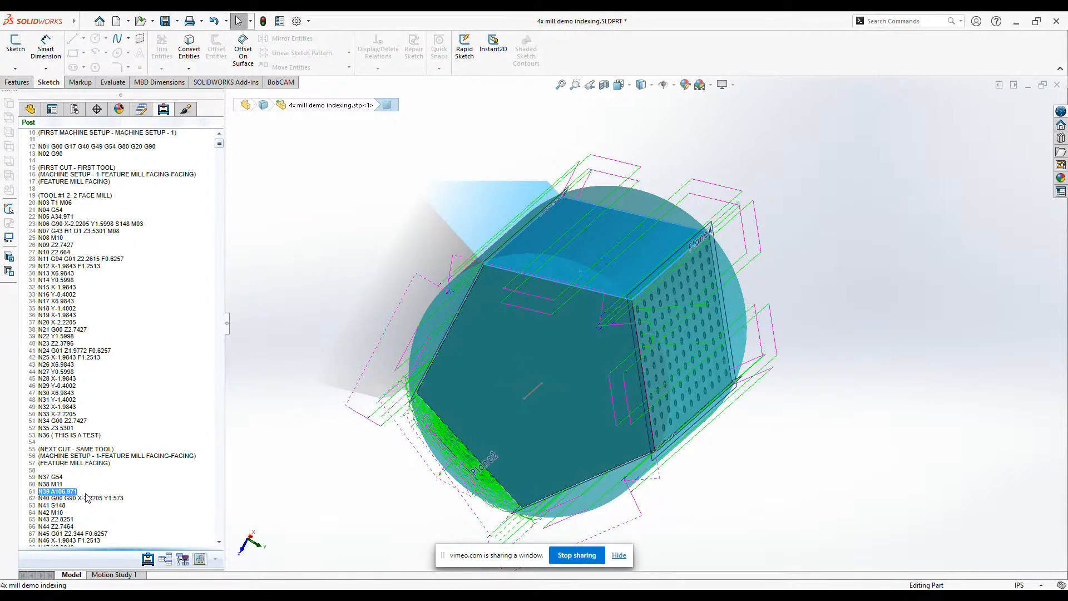
pyautogui.scroll(-18, 88, 498)
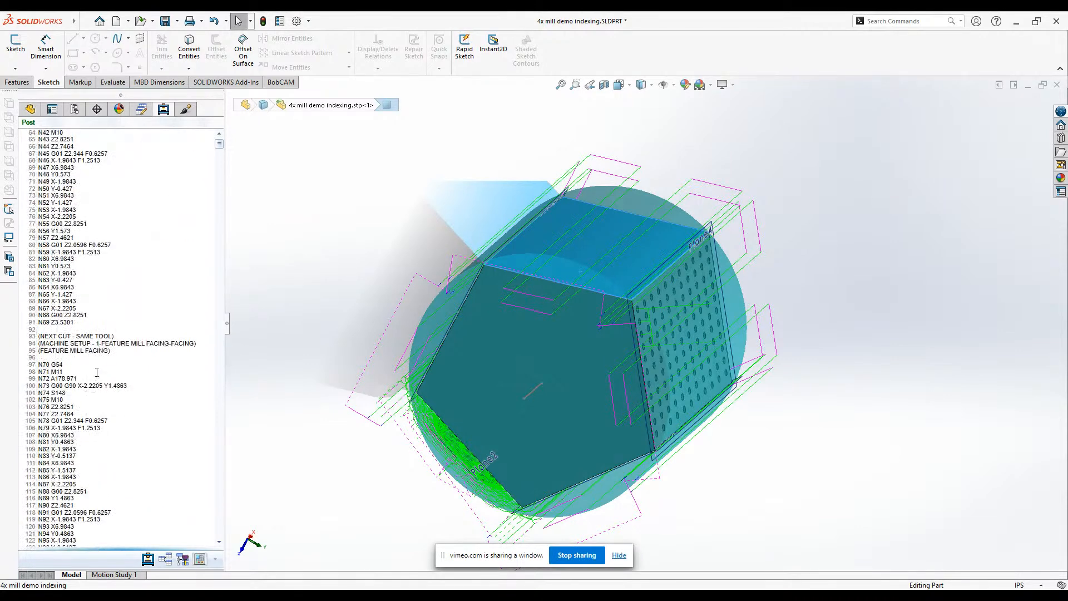
pyautogui.moveTo(95, 371)
pyautogui.mouseDown()
pyautogui.moveTo(37, 377)
pyautogui.moveTo(77, 379)
pyautogui.mouseUp()
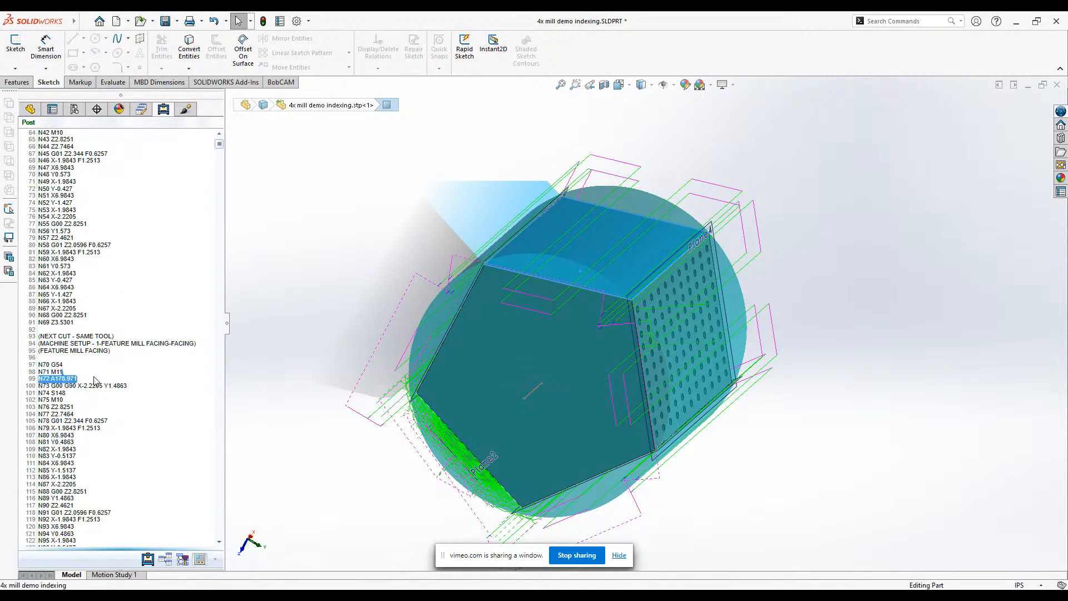
pyautogui.scroll(12, 93, 383)
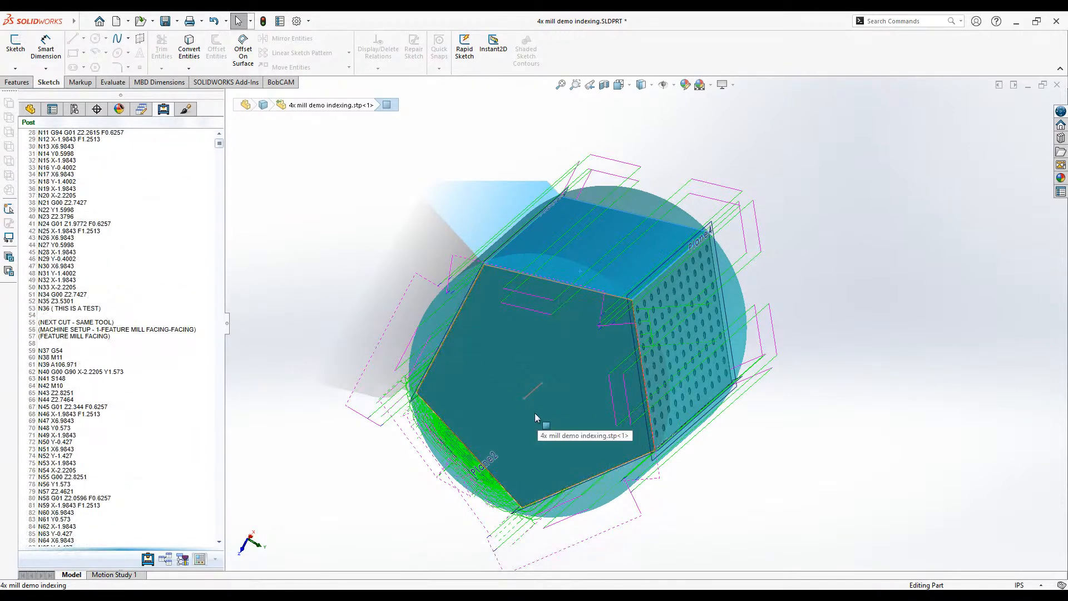
# - Inspect the end face's corner and the drilled face, and return to the start of the posted program
pyautogui.click(633, 300)
pyautogui.moveTo(856, 318); pyautogui.dragTo(829, 245, button='middle')
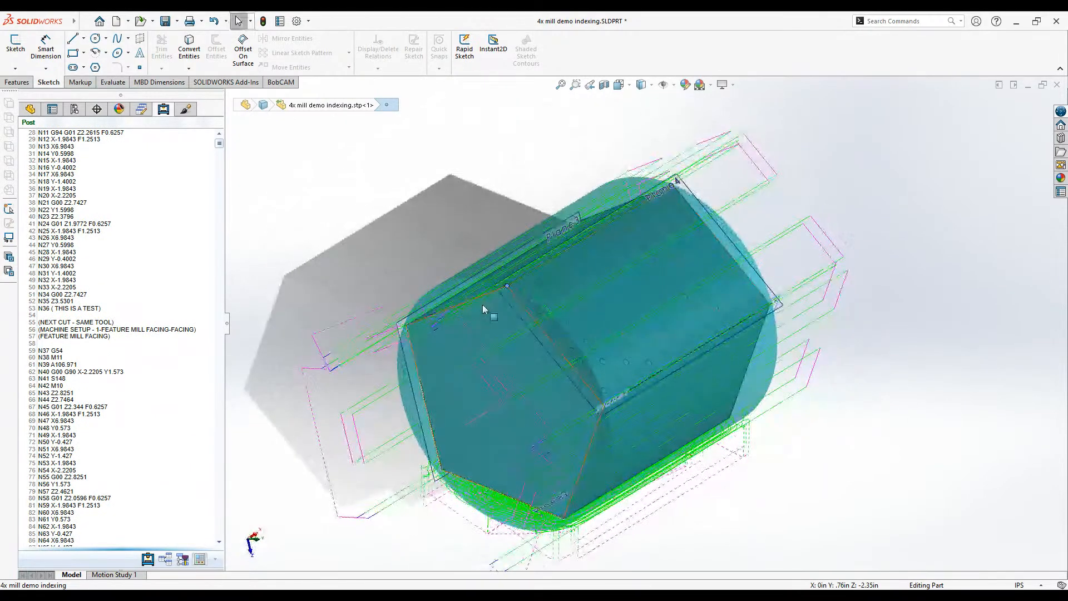
pyautogui.scroll(8, 101, 351)
pyautogui.scroll(1, 101, 351)
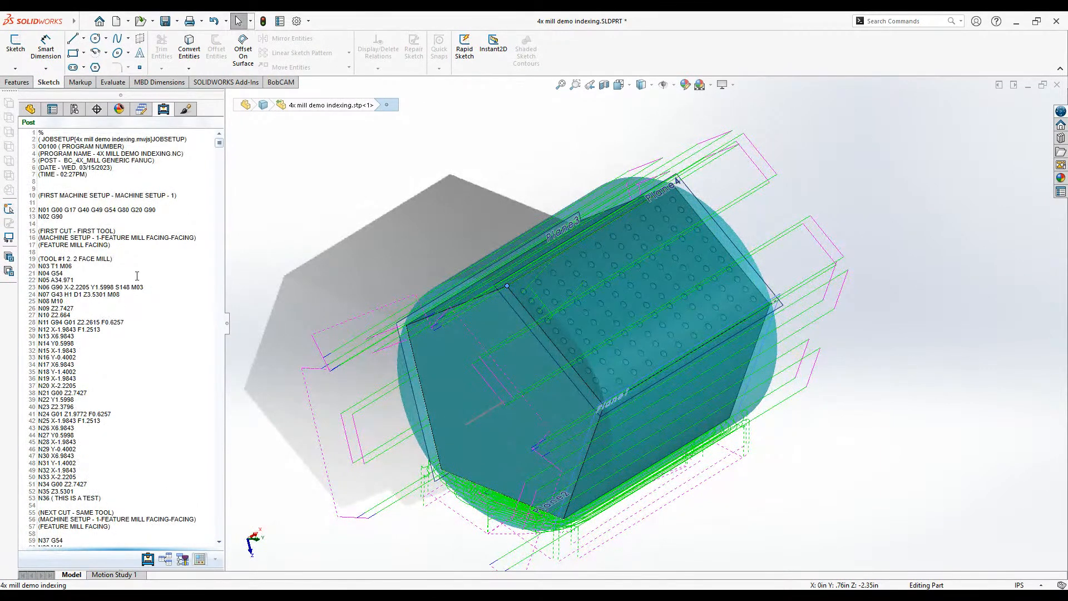
# - Examine the facing cuts' A-axis index moves on blocks N05, N39, N72 and N105 of the posted code
pyautogui.moveTo(75, 280); pyautogui.dragTo(51, 280)
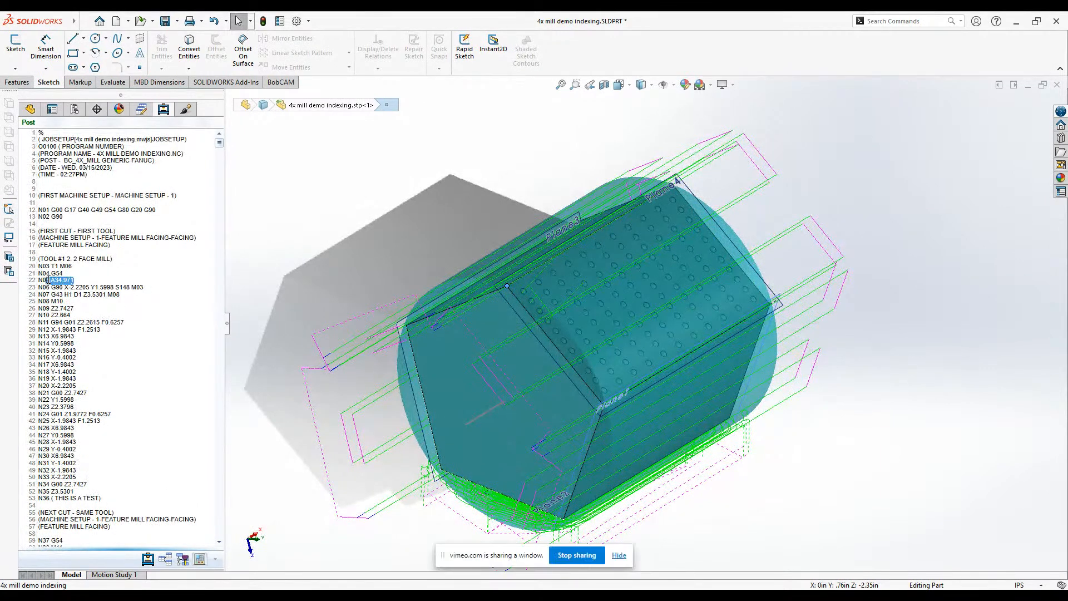
pyautogui.scroll(-18, 115, 298)
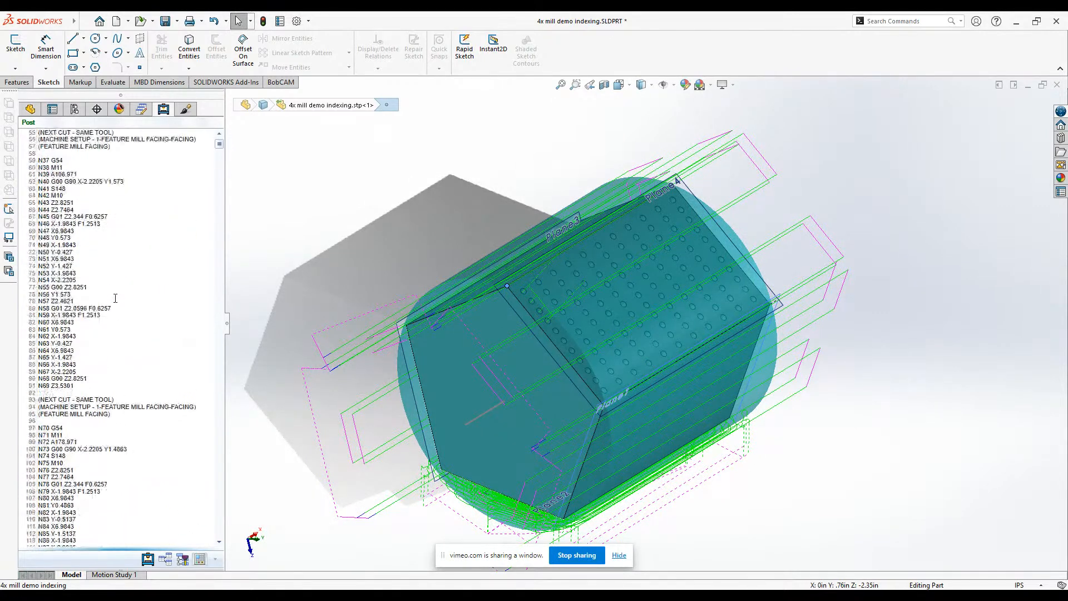
pyautogui.moveTo(82, 175); pyautogui.dragTo(46, 176)
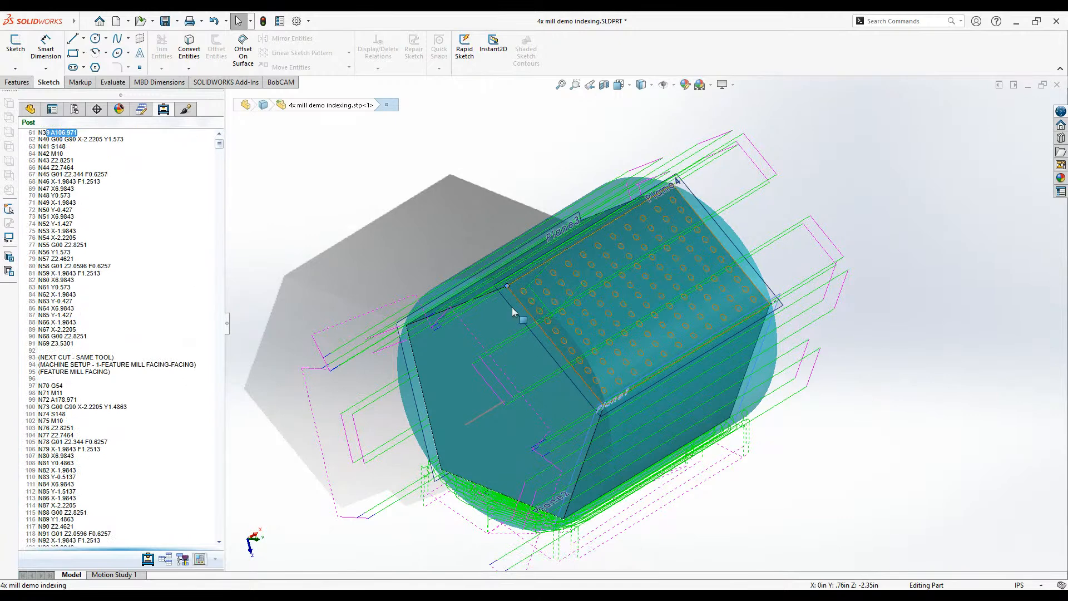
pyautogui.scroll(-2, 127, 300)
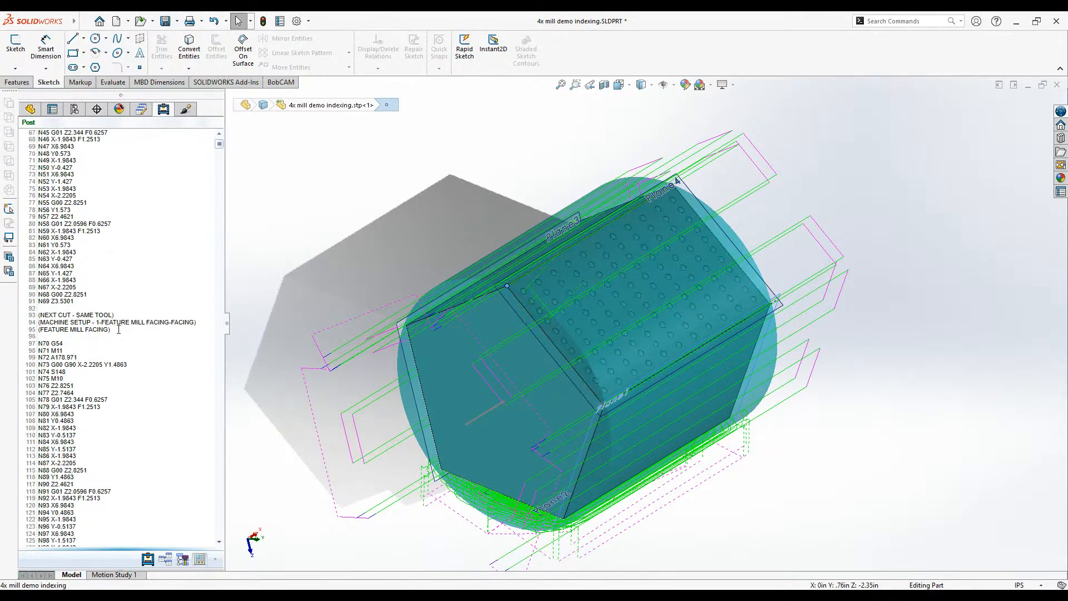
pyautogui.moveTo(78, 357); pyautogui.dragTo(42, 358)
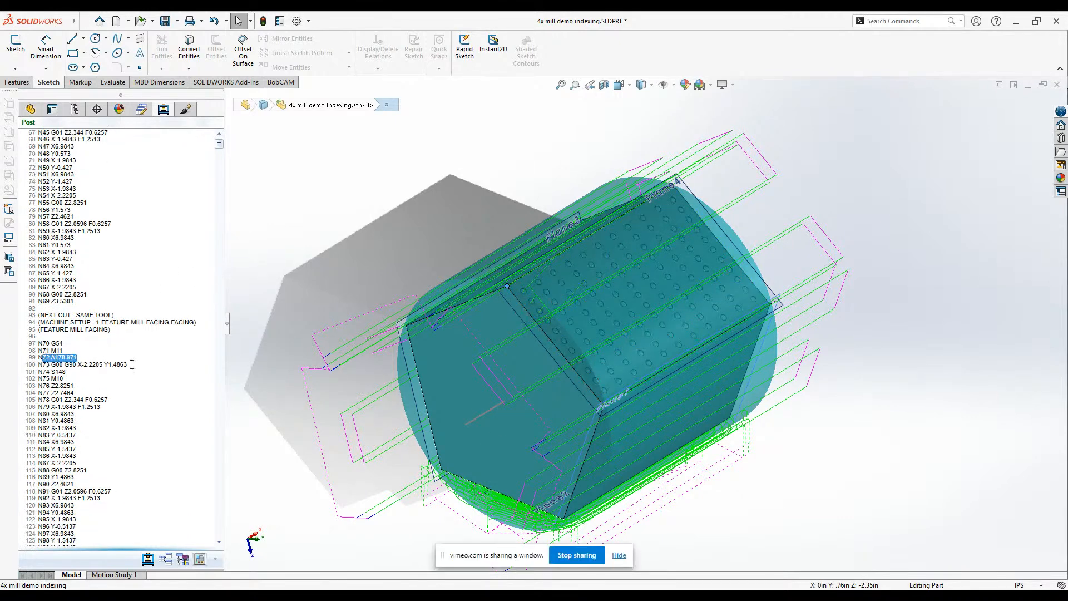
pyautogui.scroll(-14, 159, 355)
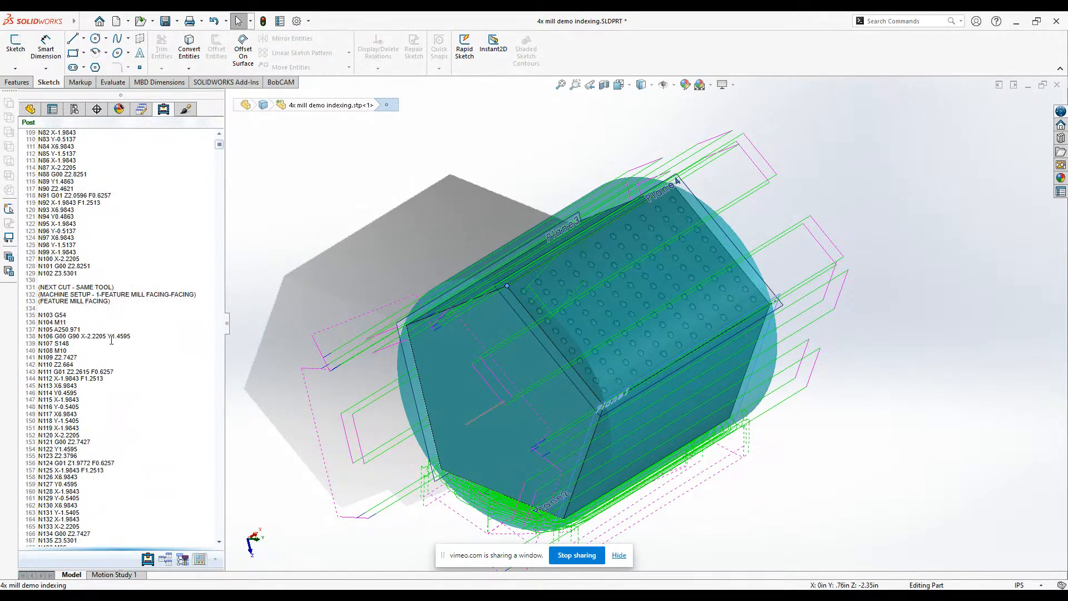
pyautogui.tripleClick(97, 328)
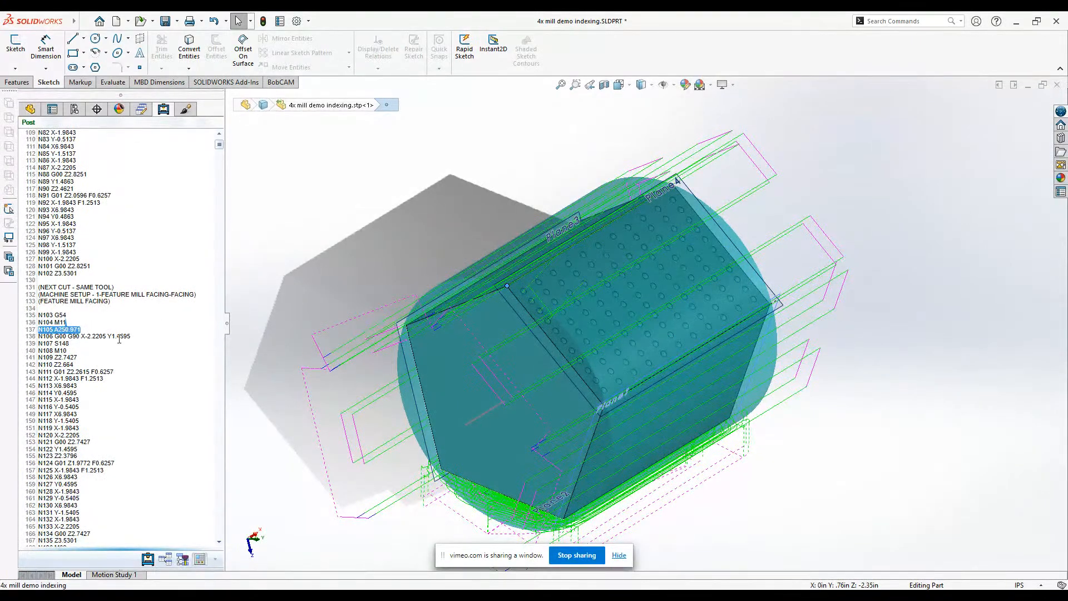
# - Examine the A-axis moves of the Advanced Rough cut on block N144 and the Steep Shallow cut on block N18128
pyautogui.scroll(-13, 118, 338)
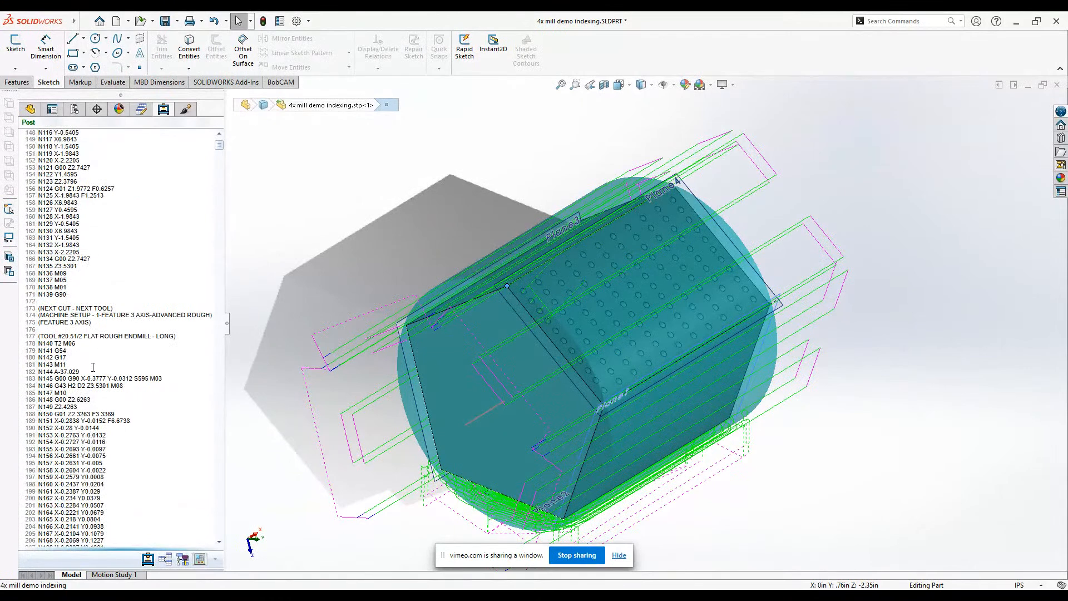
pyautogui.tripleClick(102, 371)
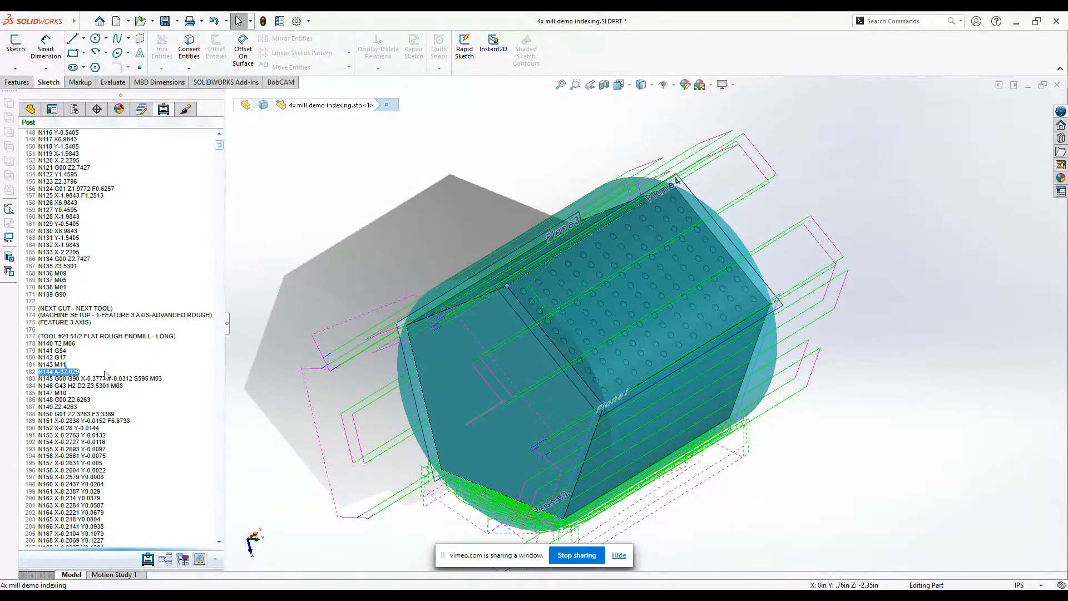
pyautogui.scroll(-5, 107, 376)
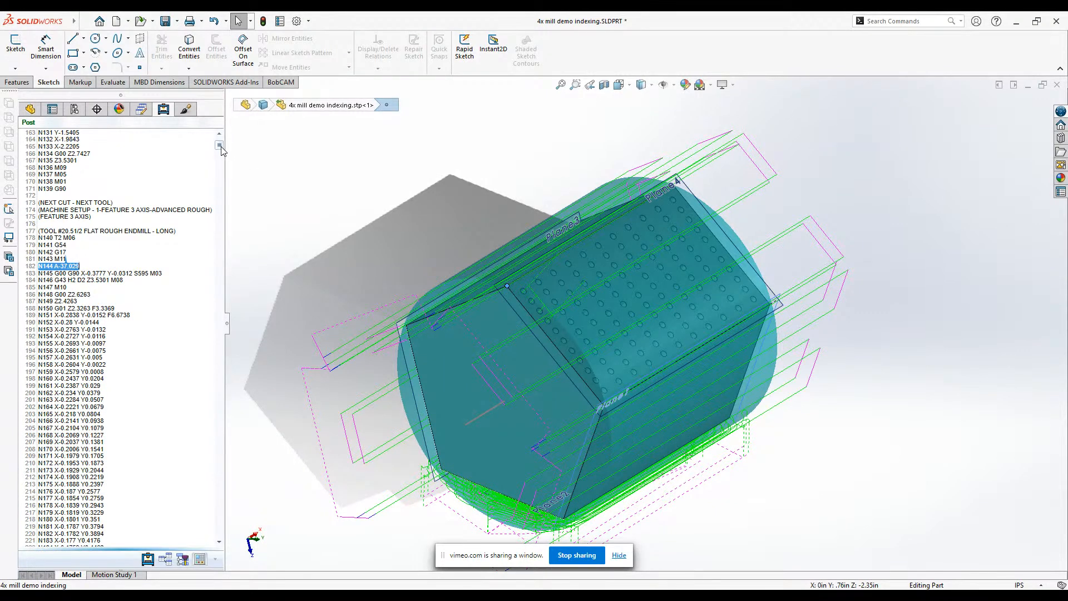
pyautogui.moveTo(219, 146); pyautogui.dragTo(219, 388)
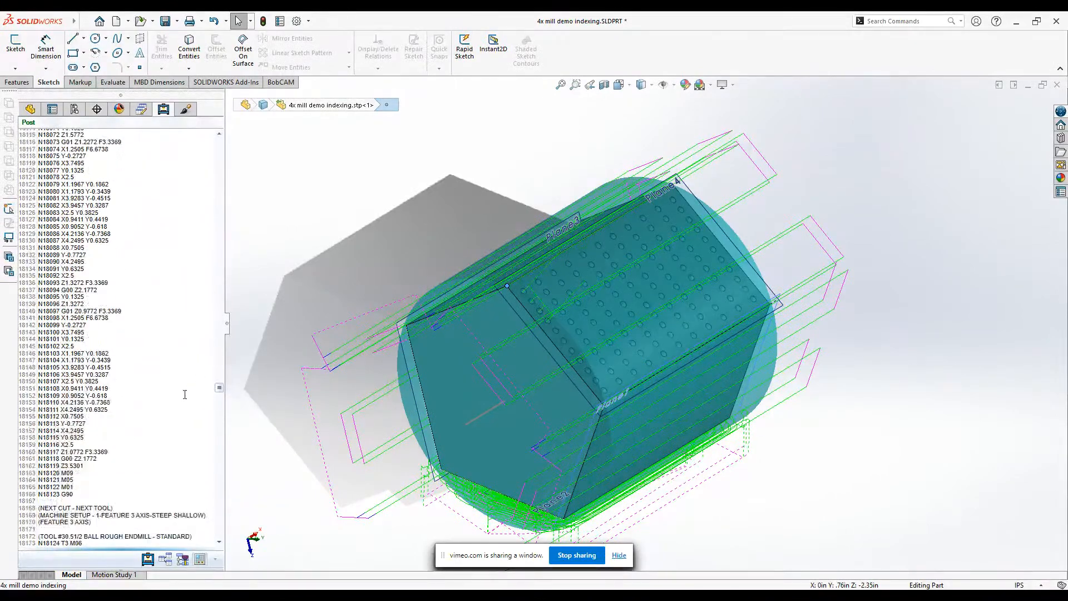
pyautogui.scroll(-10, 185, 394)
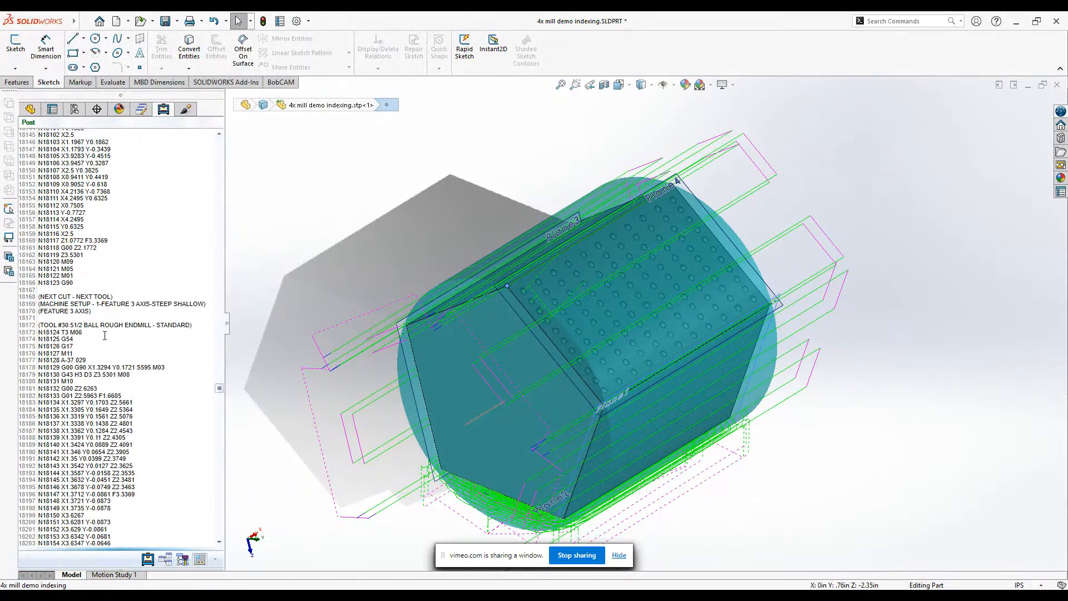
pyautogui.moveTo(106, 299); pyautogui.dragTo(130, 315)
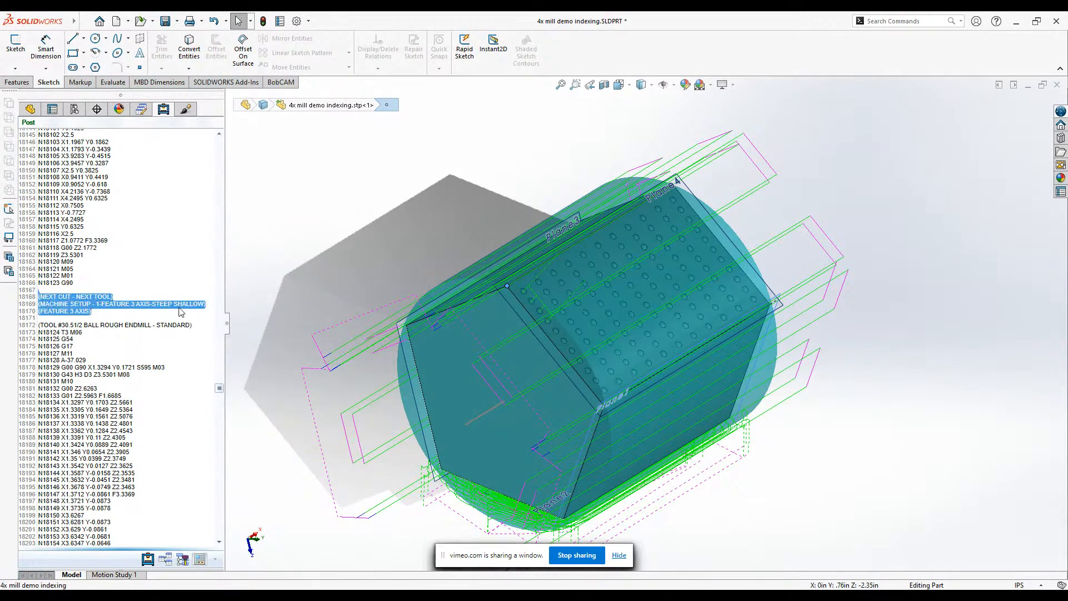
pyautogui.click(82, 360)
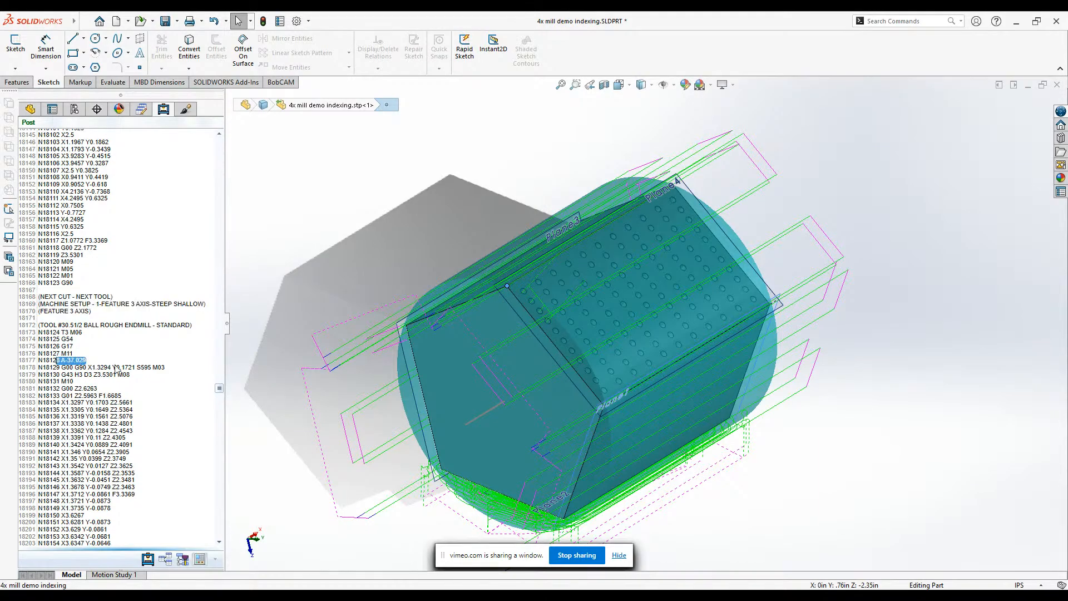
# - Examine the hole cuts' header and A-axis moves on blocks N28775 and N28794, and compare them with the drilled face
pyautogui.moveTo(219, 388); pyautogui.dragTo(219, 534)
pyautogui.scroll(13, 136, 358)
pyautogui.scroll(-3, 133, 353)
pyautogui.scroll(-5, 131, 350)
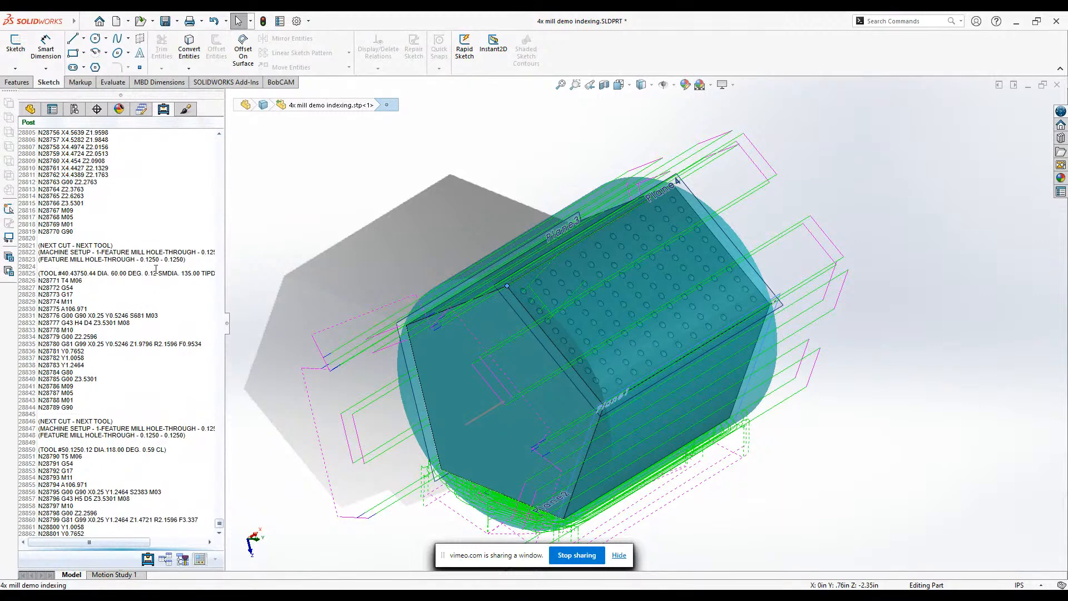
pyautogui.moveTo(158, 241); pyautogui.dragTo(173, 275)
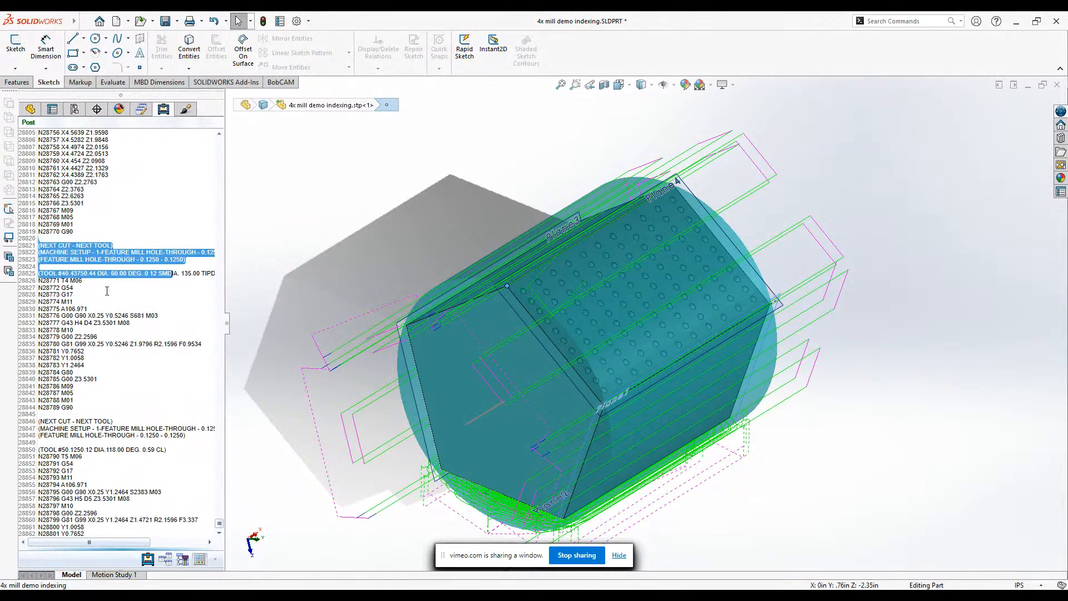
pyautogui.click(91, 282)
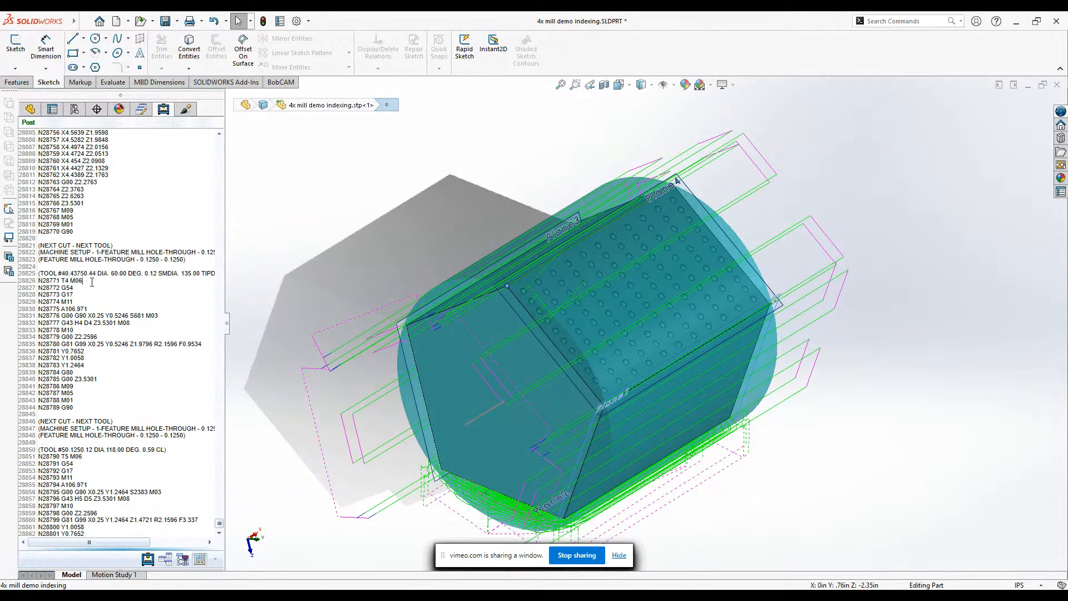
pyautogui.moveTo(89, 310); pyautogui.dragTo(59, 310)
pyautogui.scroll(-5, 143, 363)
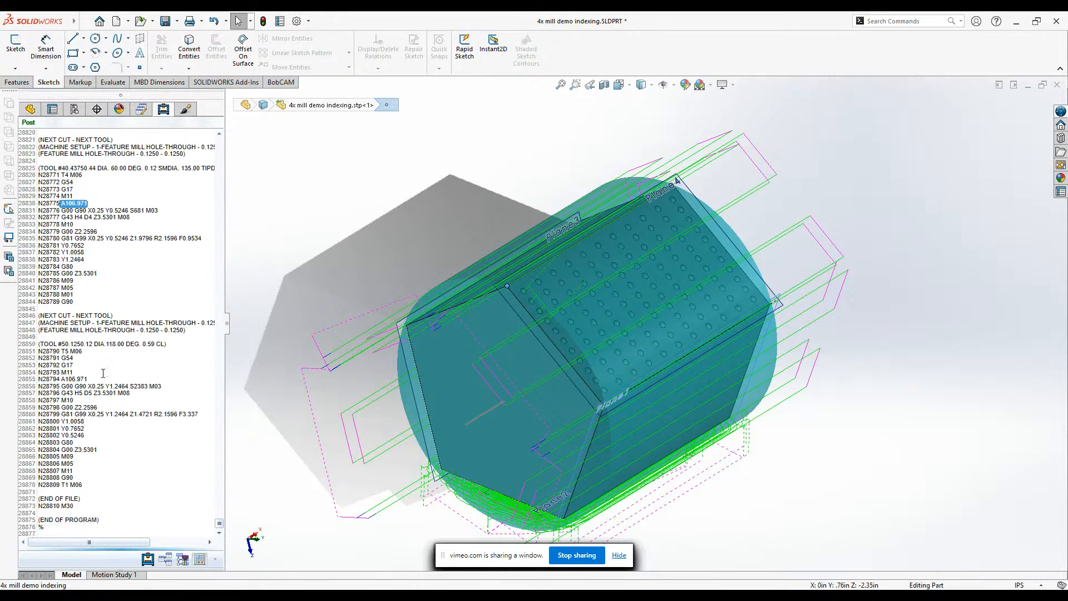
pyautogui.moveTo(93, 379); pyautogui.dragTo(57, 379)
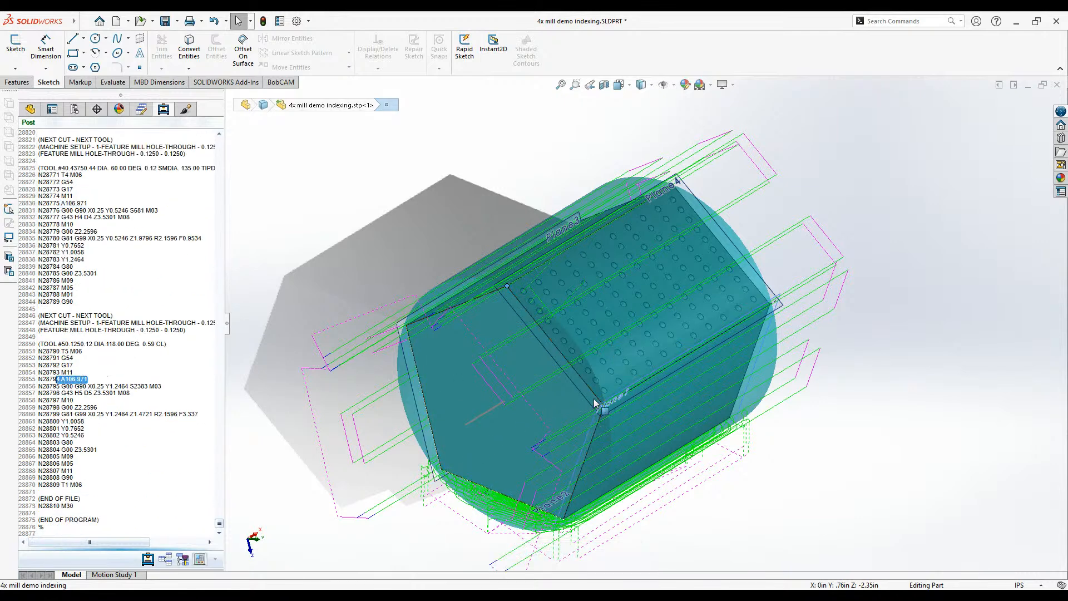
pyautogui.click(616, 345)
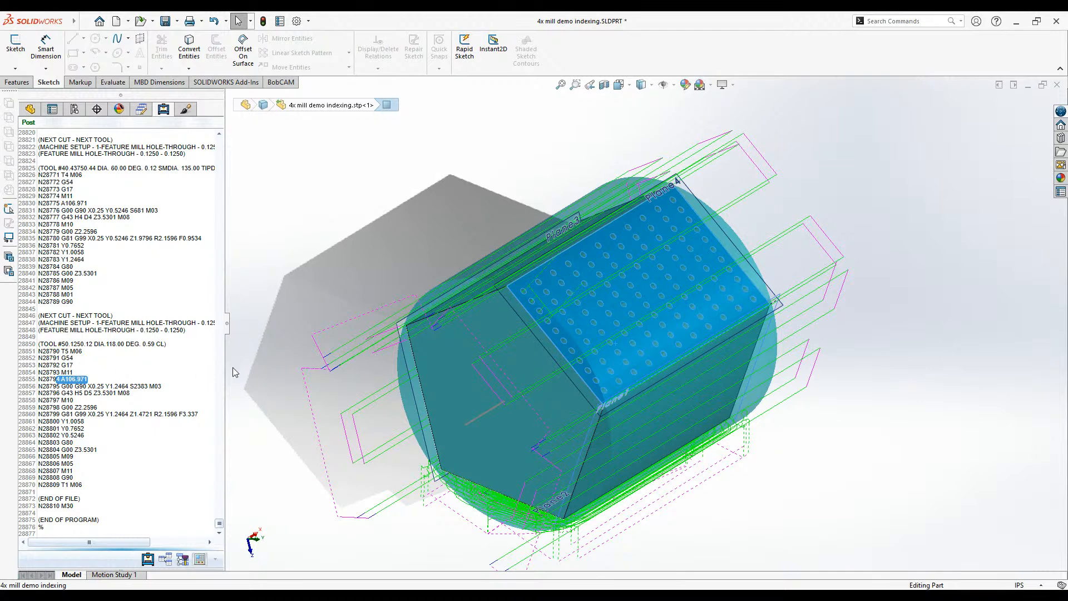
# - View the save options for the posted NC program and leave without saving
pyautogui.rightClick(150, 289)
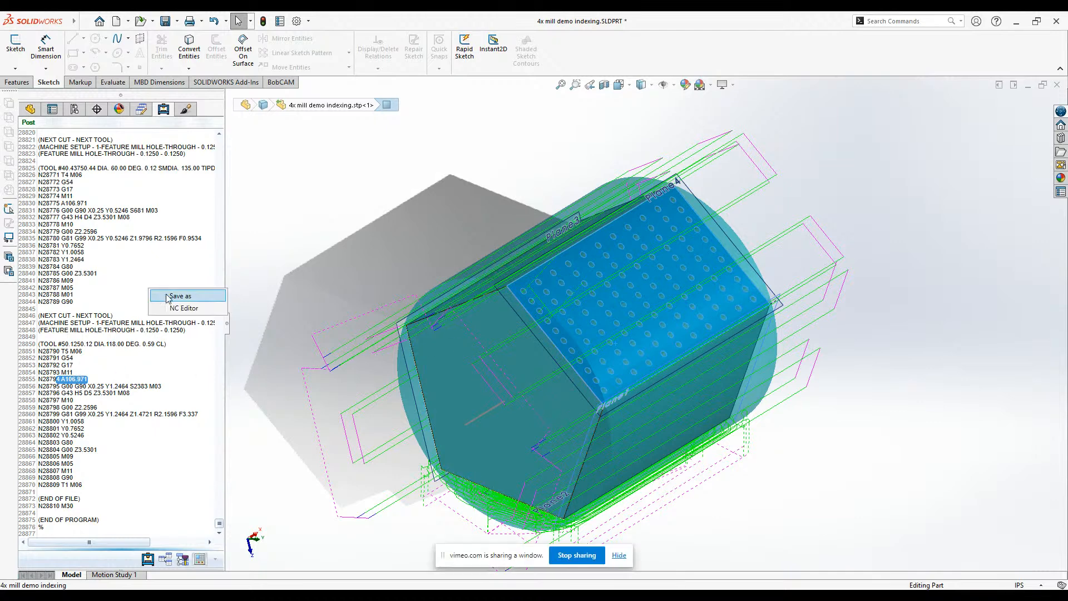
pyautogui.click(169, 296)
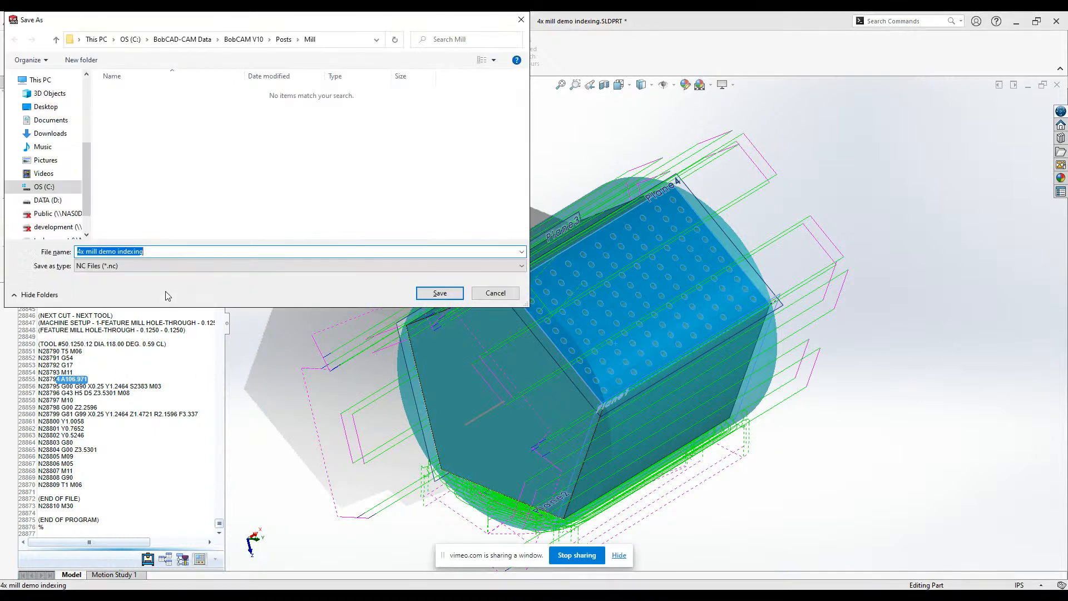
pyautogui.click(495, 298)
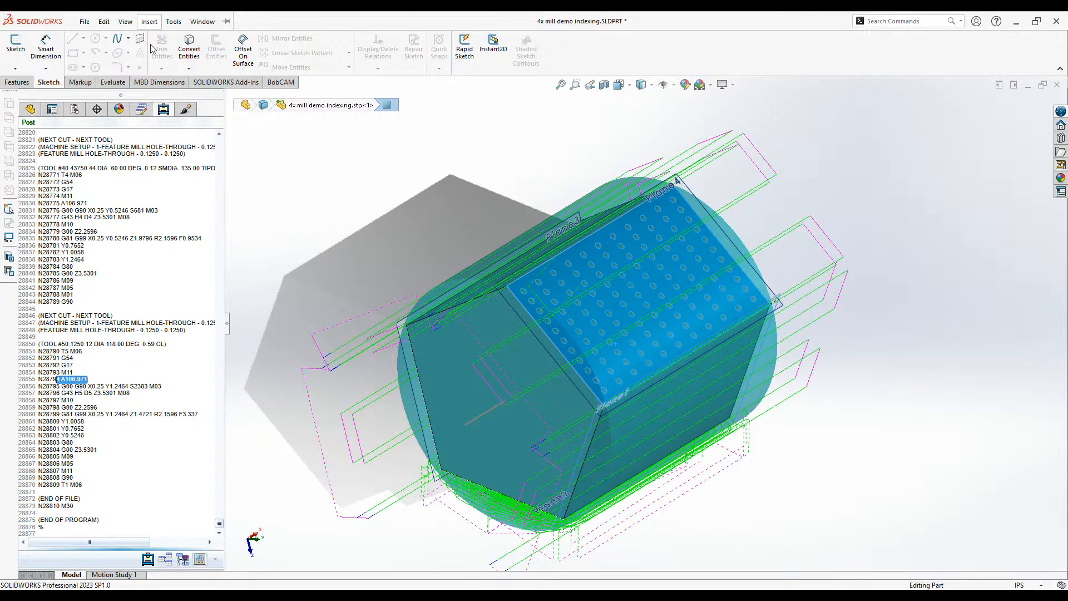
# - Open the 4x mill demo rotary SLDPRT part from the Demos folder, loading any referenced documents which have changed
pyautogui.click(142, 21)
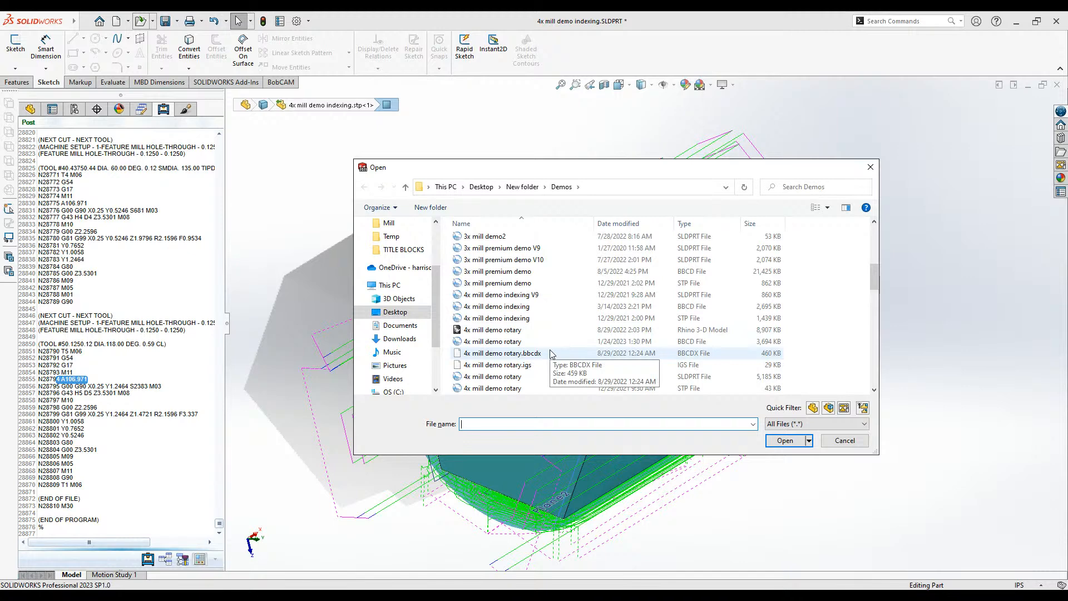
pyautogui.click(557, 377)
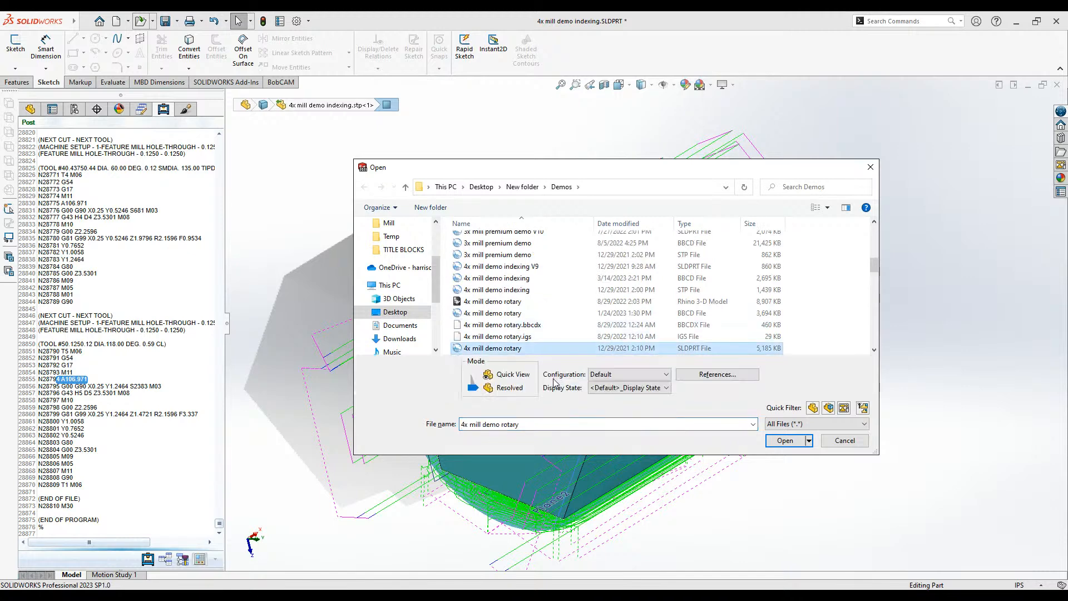
pyautogui.click(771, 442)
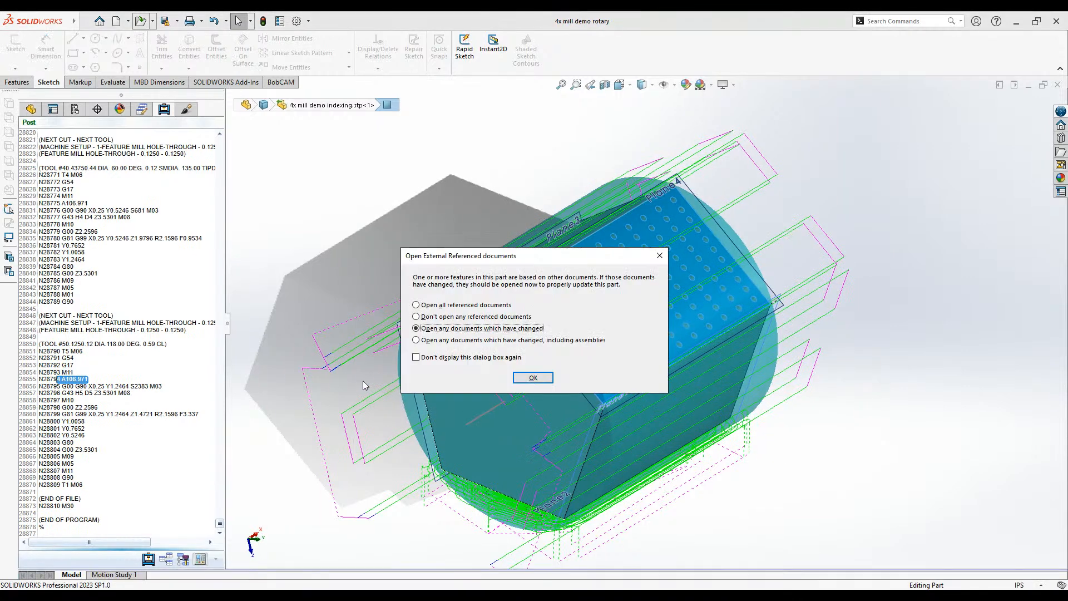
pyautogui.click(530, 379)
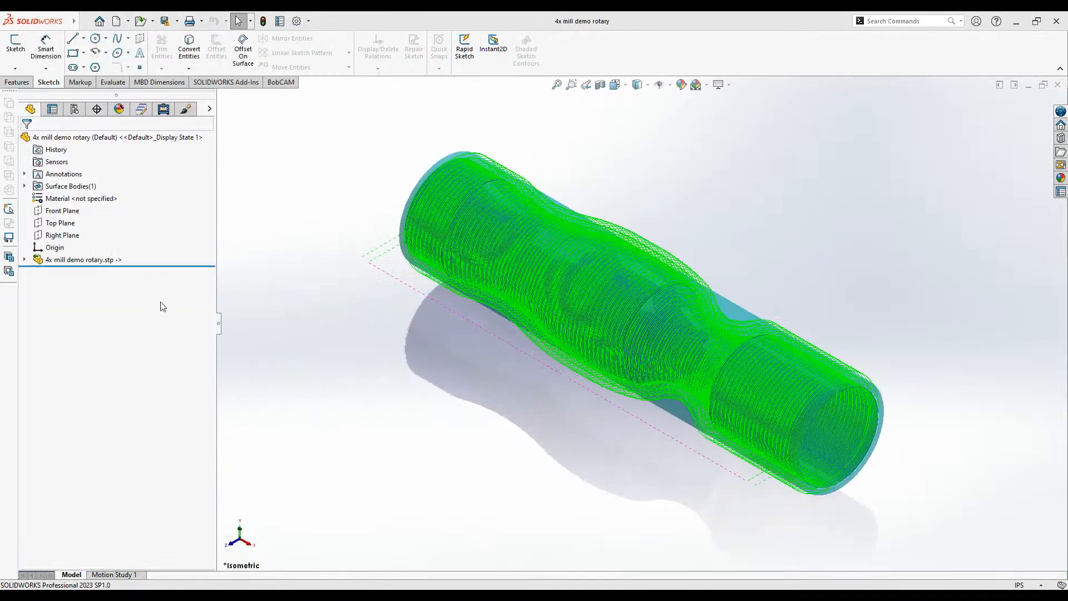
# - Inspect the rotary part's toolpaths, display its CAM tree and hide the whole Milling Job's toolpaths and stock
pyautogui.moveTo(439, 349); pyautogui.dragTo(519, 458, button='middle')
pyautogui.scroll(4, 260, 446)
pyautogui.scroll(-3, 746, 301)
pyautogui.scroll(1, 692, 337)
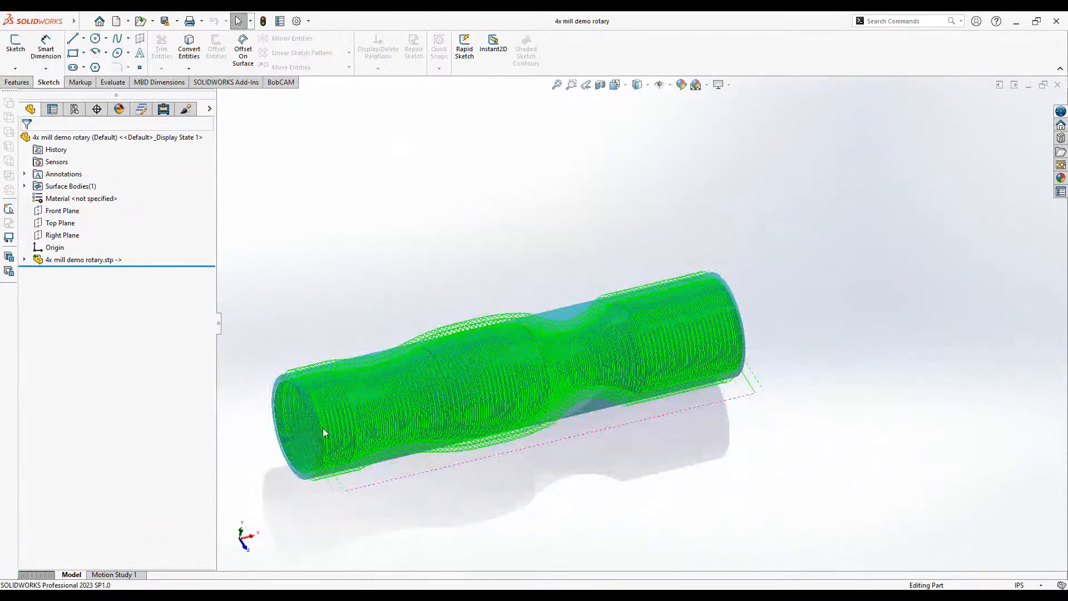
pyautogui.click(162, 108)
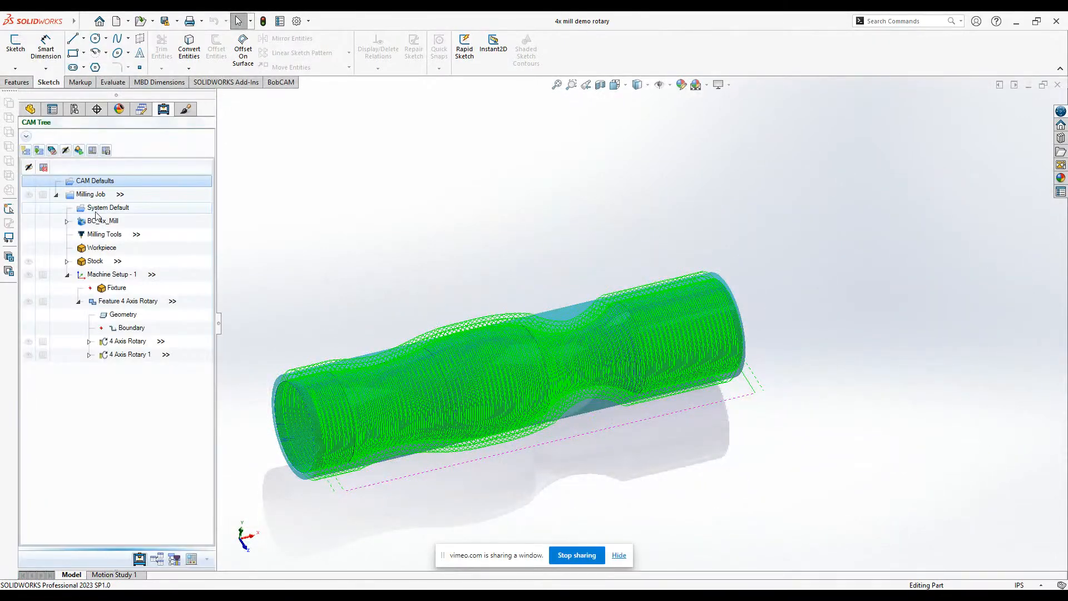
pyautogui.click(27, 195)
pyautogui.moveTo(615, 503); pyautogui.dragTo(582, 493, button='middle')
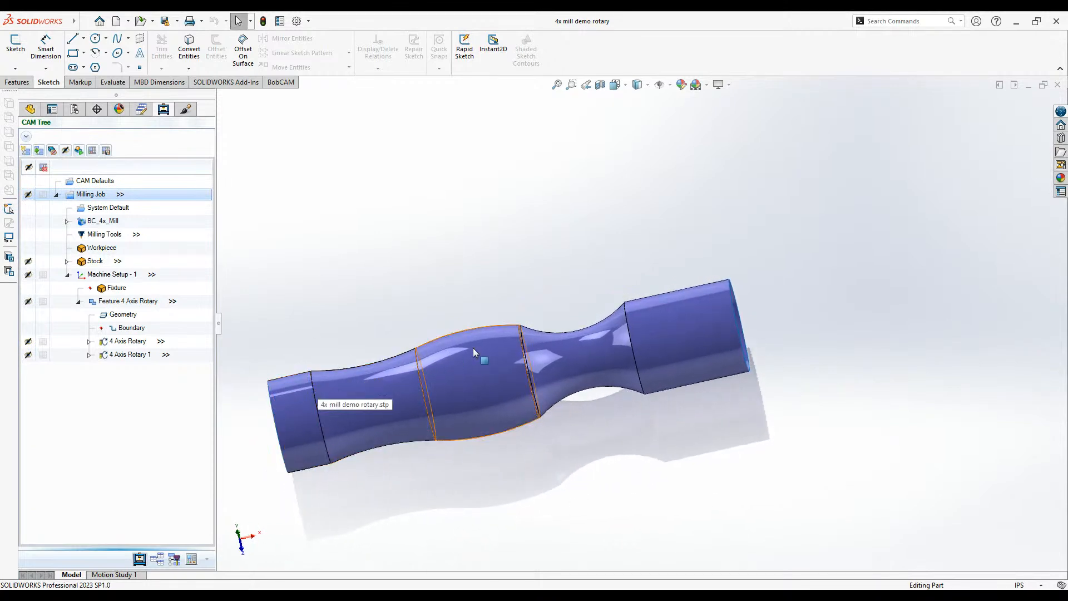
# - Inspect the bare rotary part's faces along its length and clear the selection
pyautogui.moveTo(640, 337); pyautogui.dragTo(338, 379, button='middle')
pyautogui.click(355, 379)
pyautogui.click(485, 372)
pyautogui.click(586, 365)
pyautogui.click(647, 352)
pyautogui.moveTo(649, 425); pyautogui.dragTo(641, 451, button='middle')
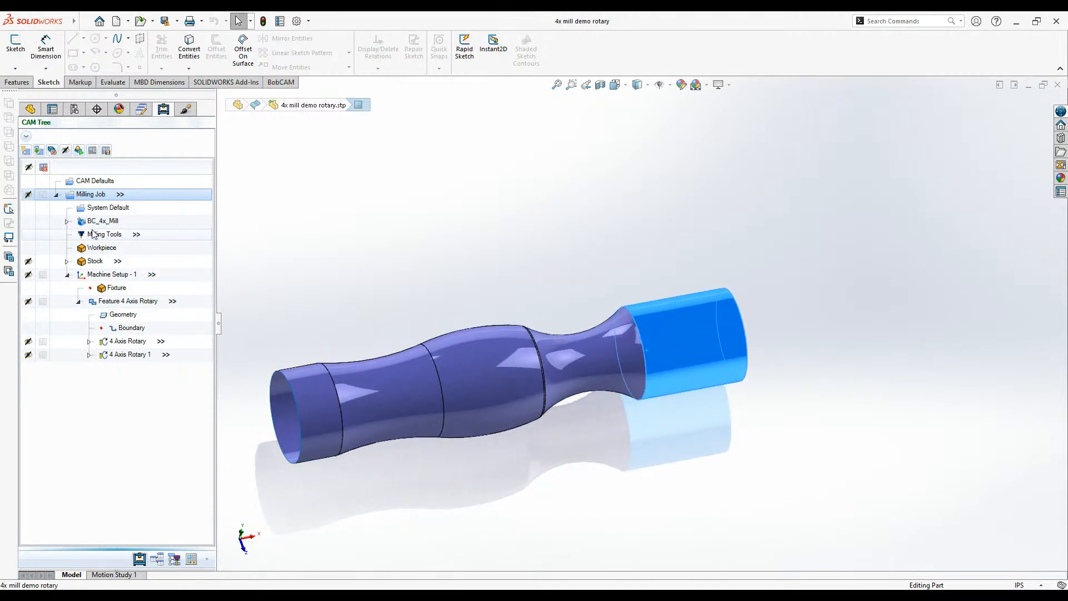
pyautogui.press('Escape')
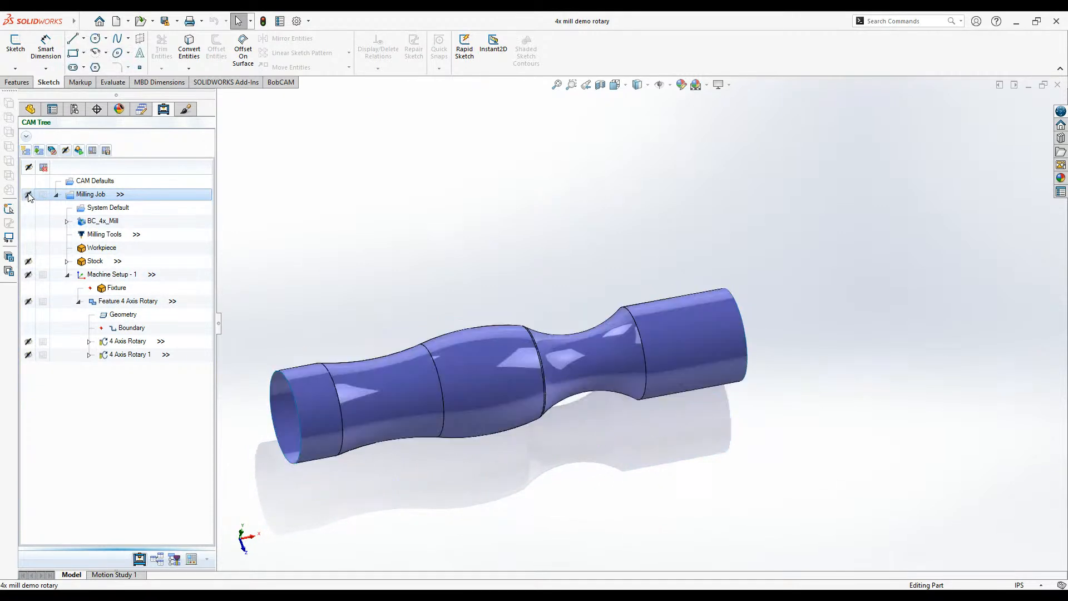
# - Examine the Milling Job's structure and view the toolpaths of the 4 Axis Rotary and 4 Axis Rotary 1 operations
pyautogui.click(55, 194)
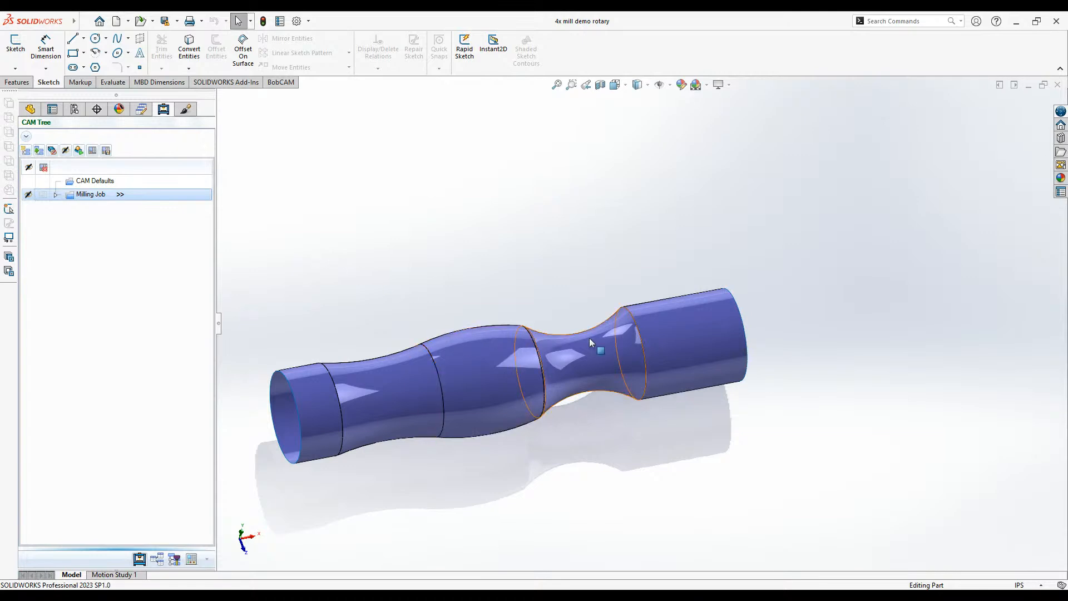
pyautogui.click(55, 194)
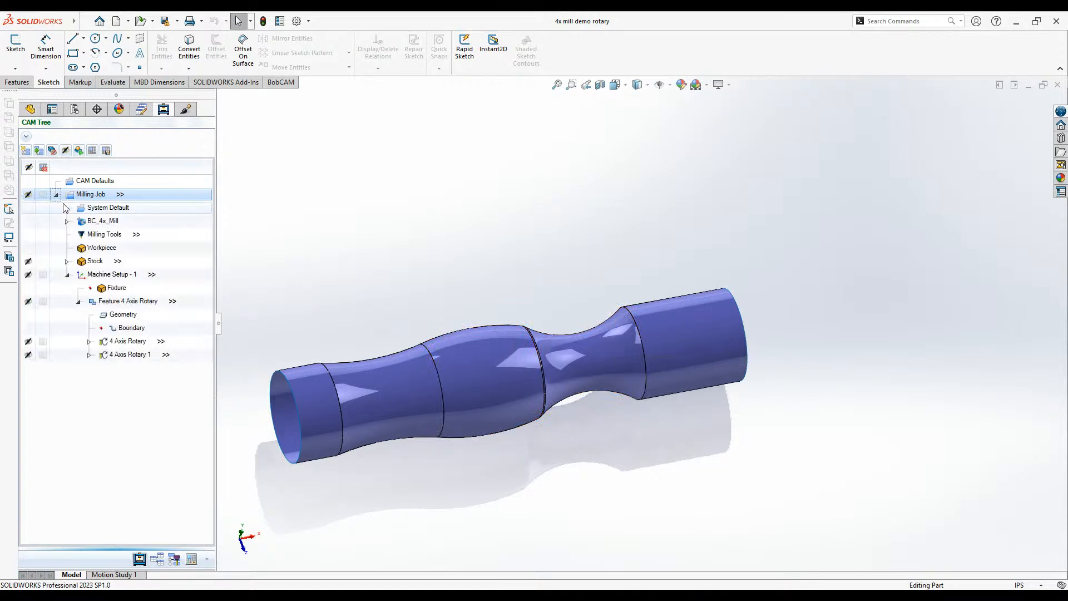
pyautogui.click(128, 341)
pyautogui.click(130, 355)
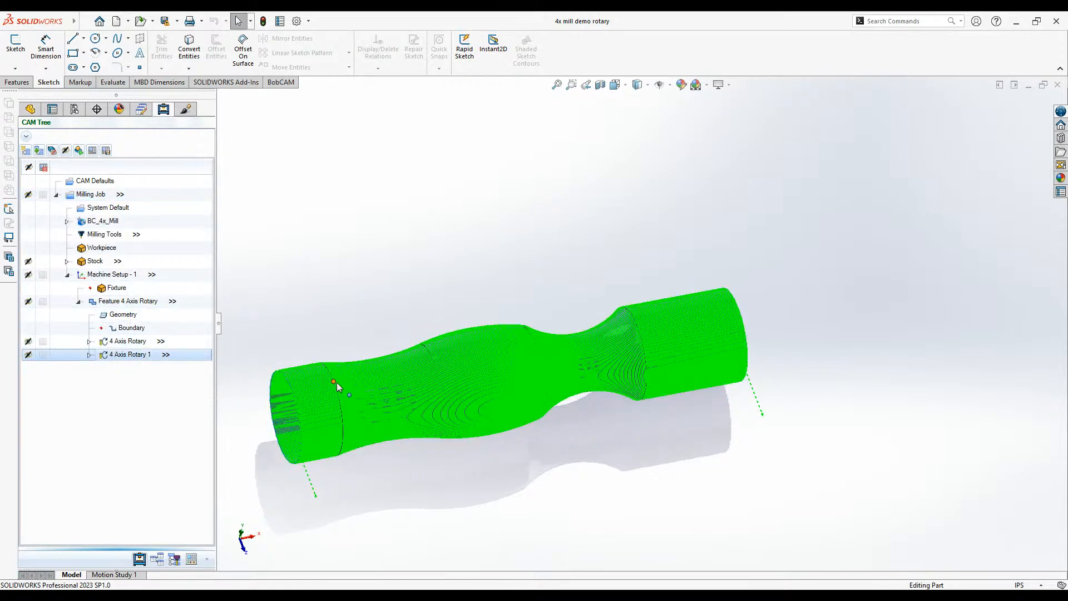
# - Review the rough tool settings of the 4 Axis Rotary and 4 Axis Rotary 1 operations, leaving them unchanged
pyautogui.click(139, 344)
pyautogui.doubleClick(139, 346)
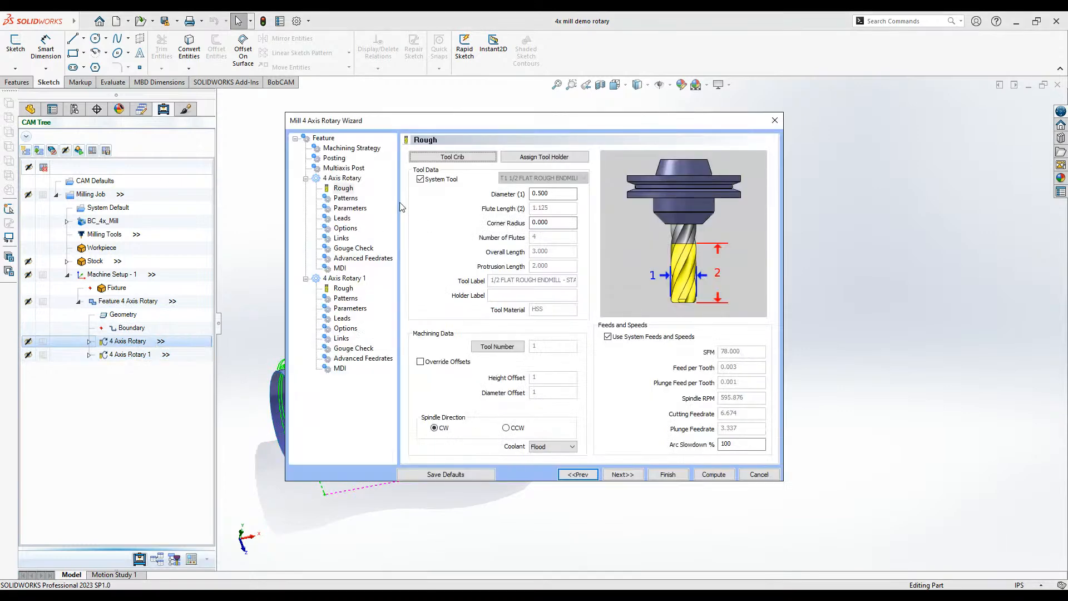
pyautogui.click(344, 289)
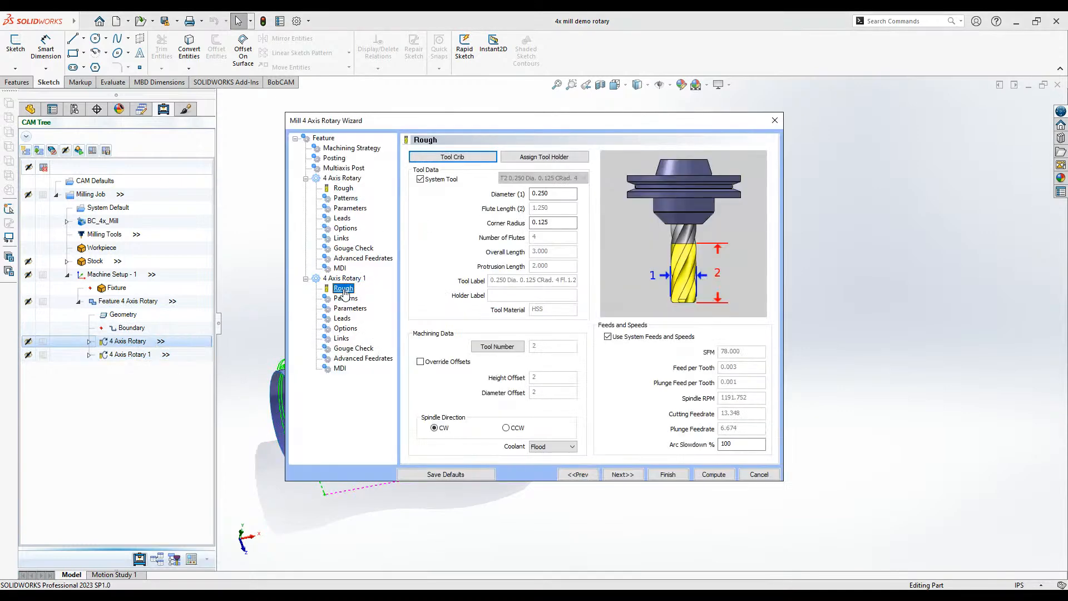
pyautogui.click(759, 474)
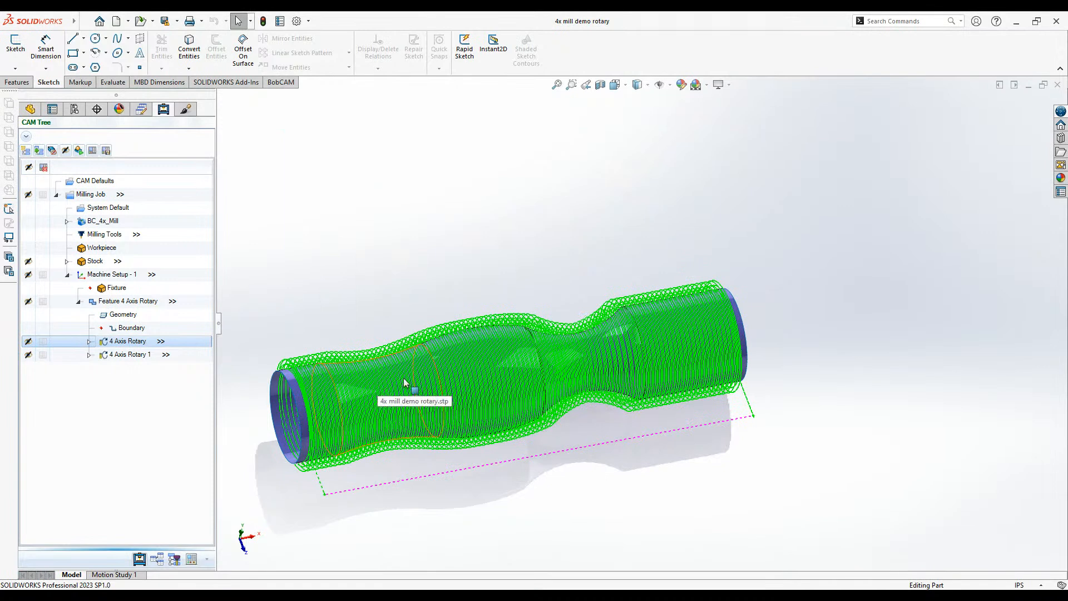
# - Collapse the Feature 4 Axis Rotary branch and examine the job's stock and workpiece around the part
pyautogui.click(79, 302)
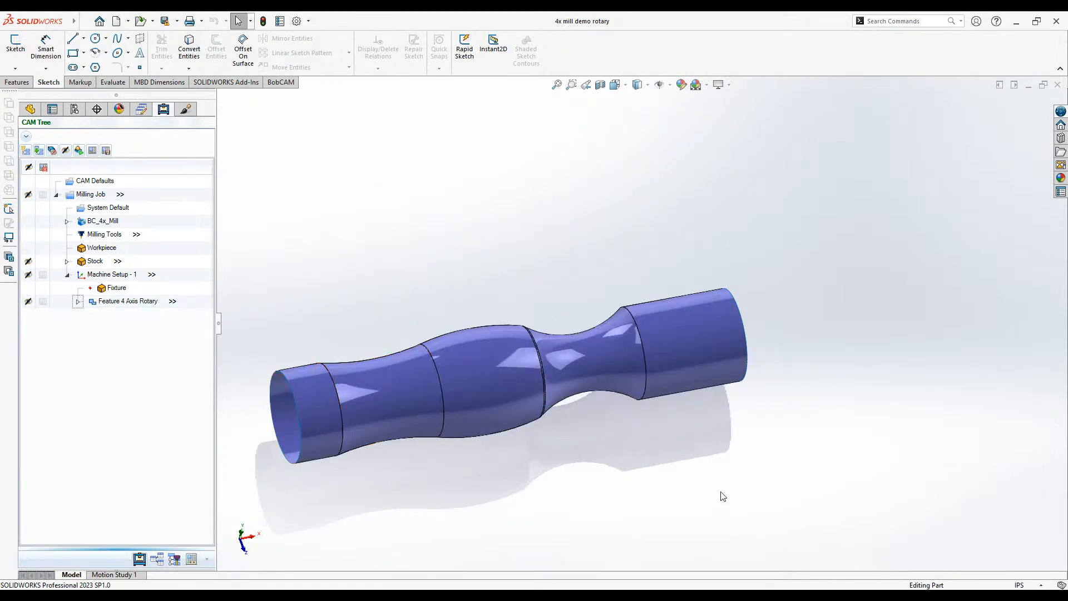
pyautogui.moveTo(702, 460); pyautogui.dragTo(804, 482, button='middle')
pyautogui.click(96, 262)
pyautogui.moveTo(613, 458); pyautogui.dragTo(671, 423, button='middle')
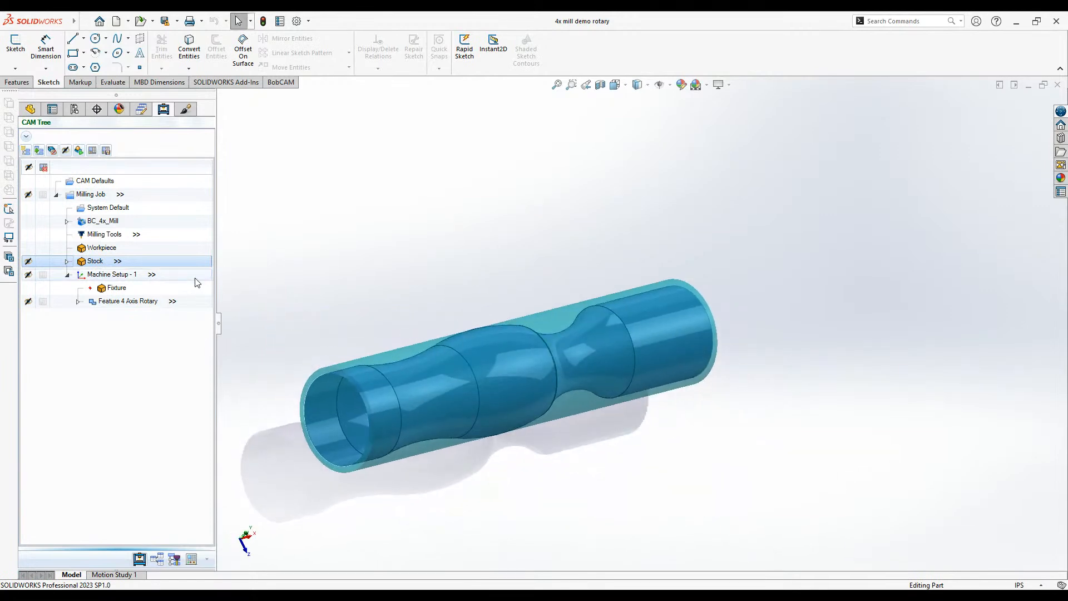
pyautogui.click(102, 248)
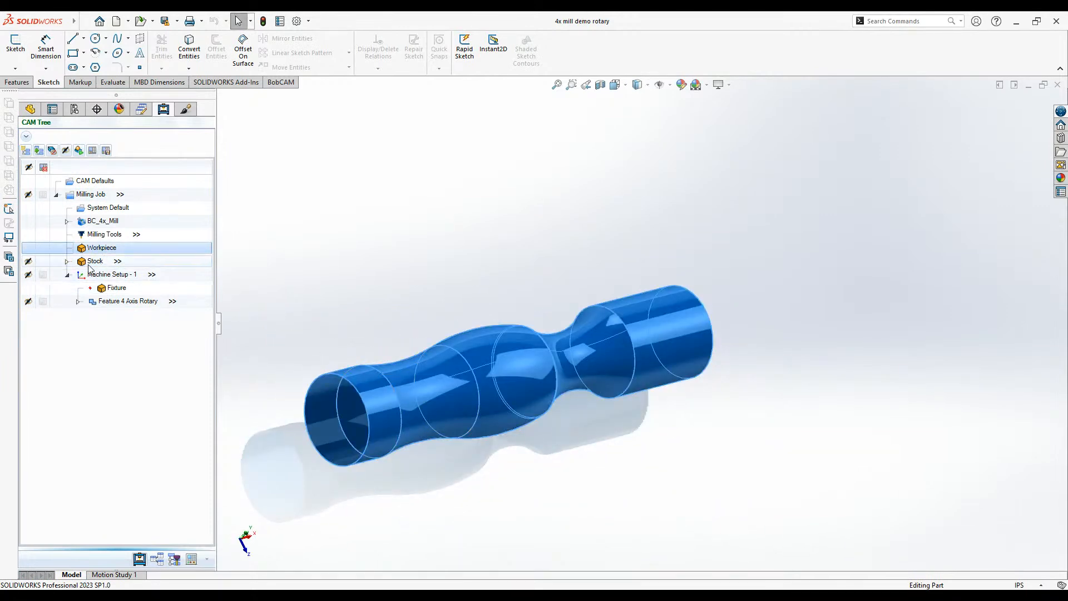
# - Inspect the origin and axis directions of Machine Setup - 1 at the part's open end
pyautogui.click(92, 269)
pyautogui.moveTo(701, 443); pyautogui.dragTo(615, 204, button='middle')
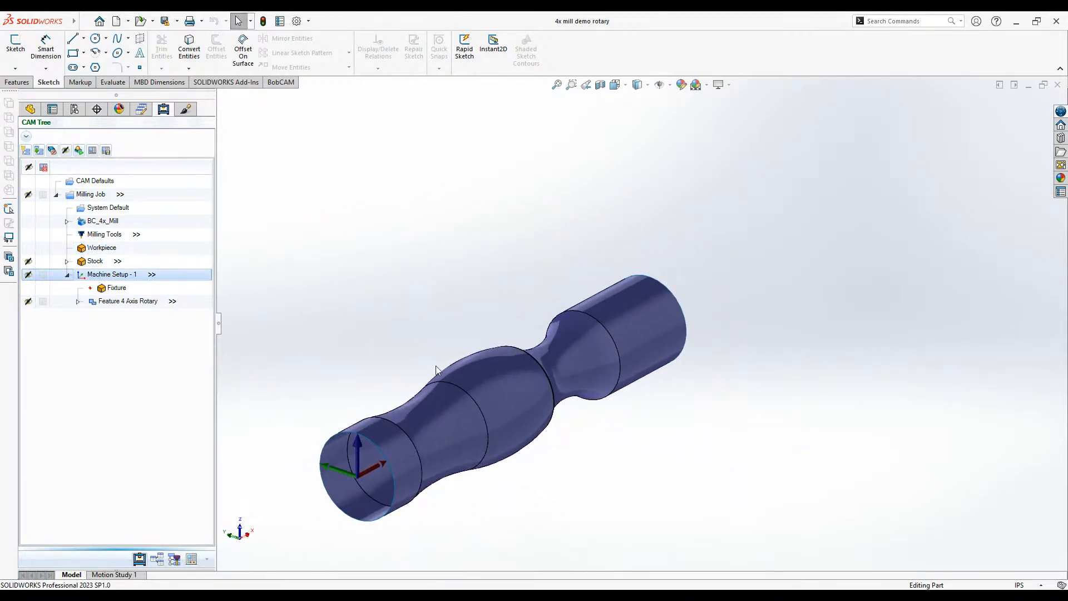
pyautogui.scroll(-5, 442, 425)
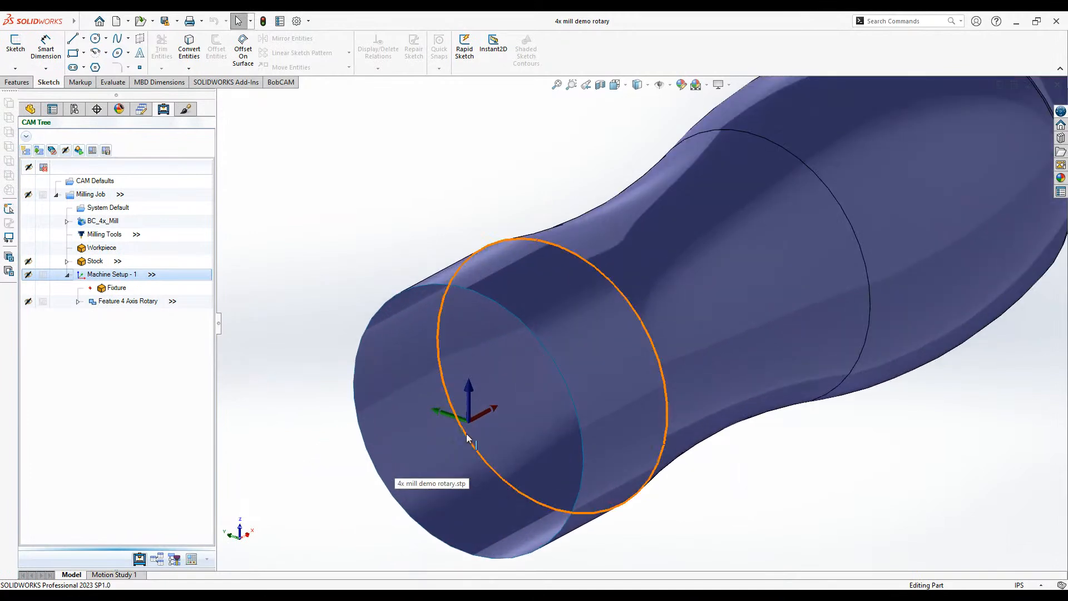
pyautogui.scroll(7, 483, 420)
pyautogui.scroll(-2, 854, 233)
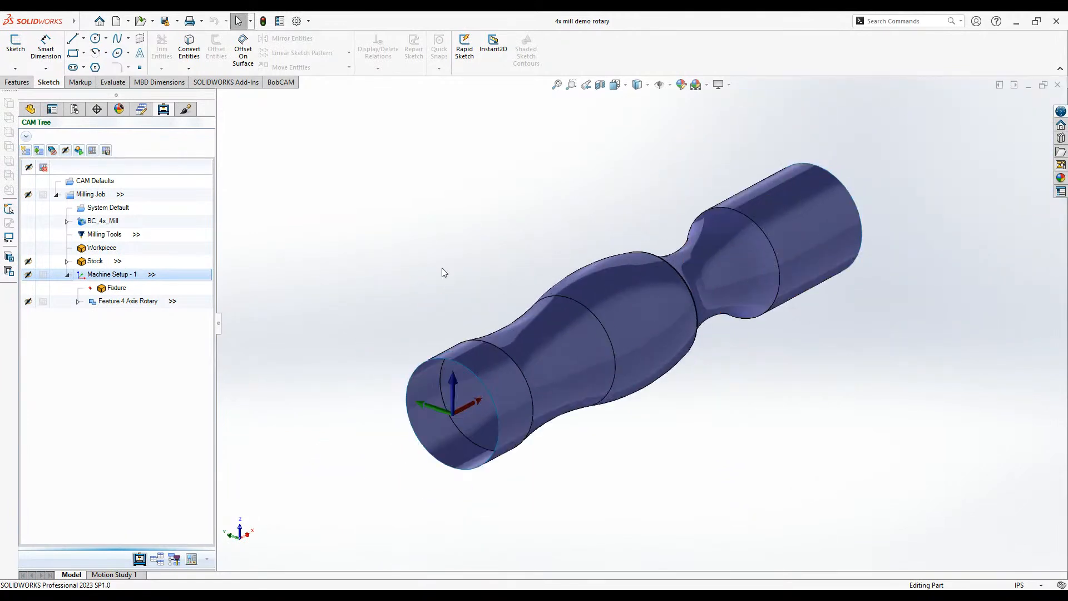
# - Start a new Mill 4 Axis Rotary feature under Machine Setup - 1
pyautogui.rightClick(170, 274)
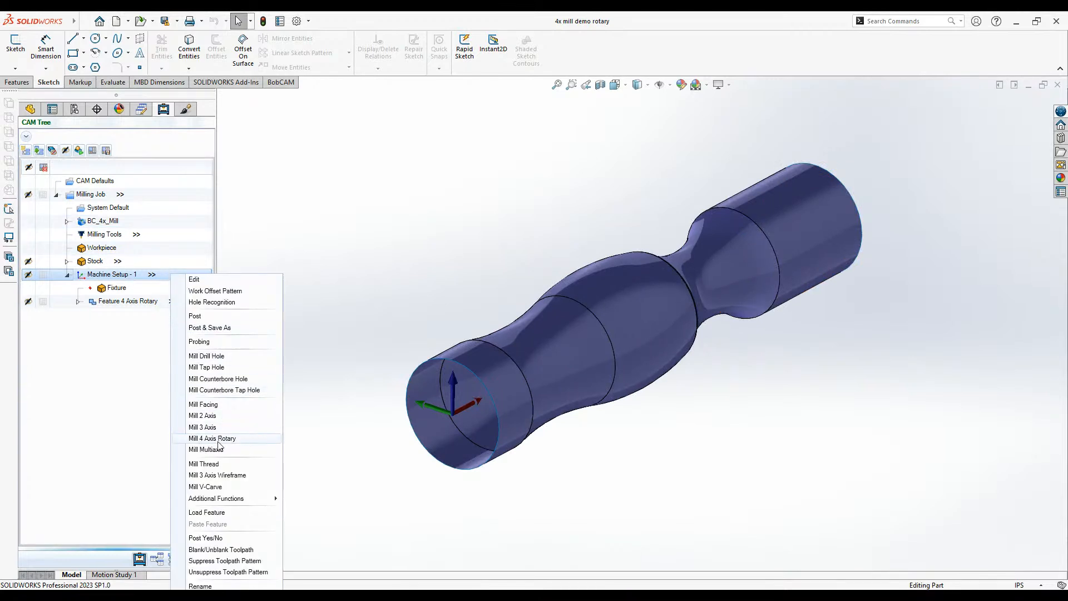
pyautogui.click(246, 439)
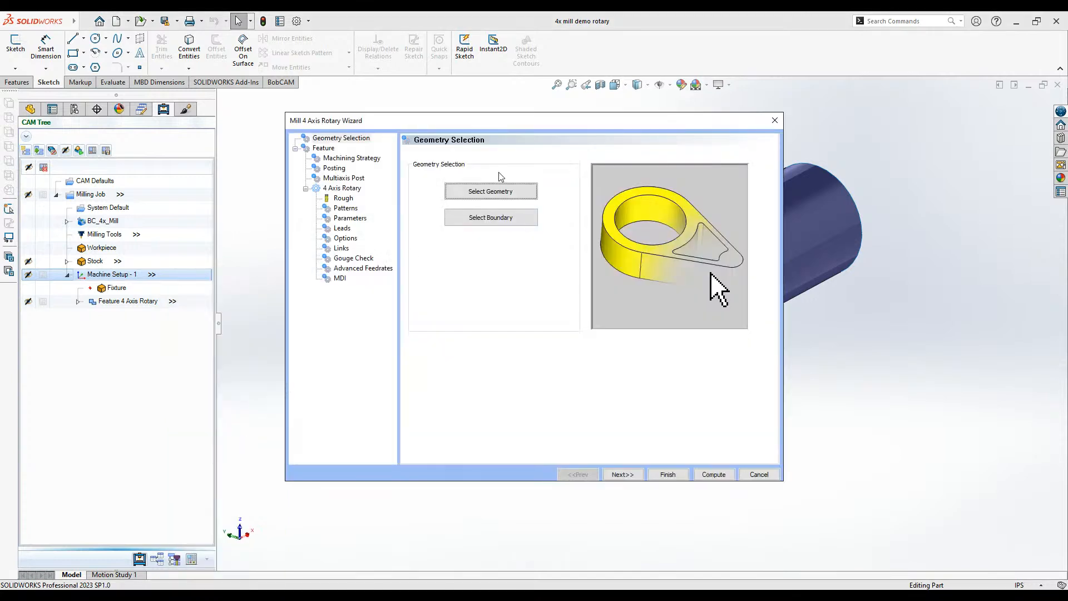
# - Select the part's five outer faces along its length as the 4 Axis Rotary machining geometry
pyautogui.click(498, 192)
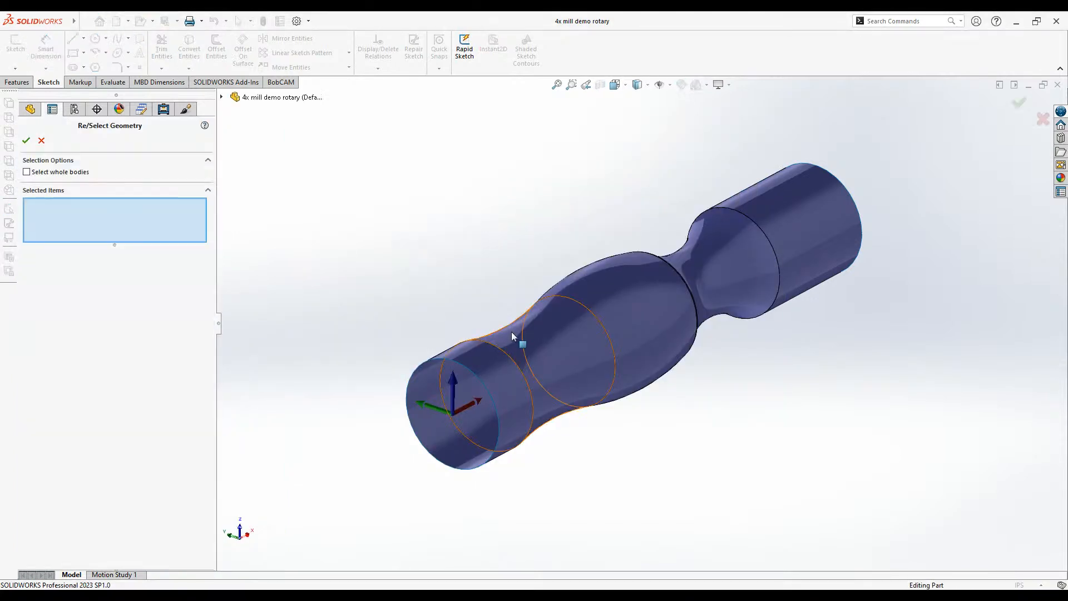
pyautogui.click(489, 367)
pyautogui.click(526, 344)
pyautogui.click(615, 298)
pyautogui.click(718, 276)
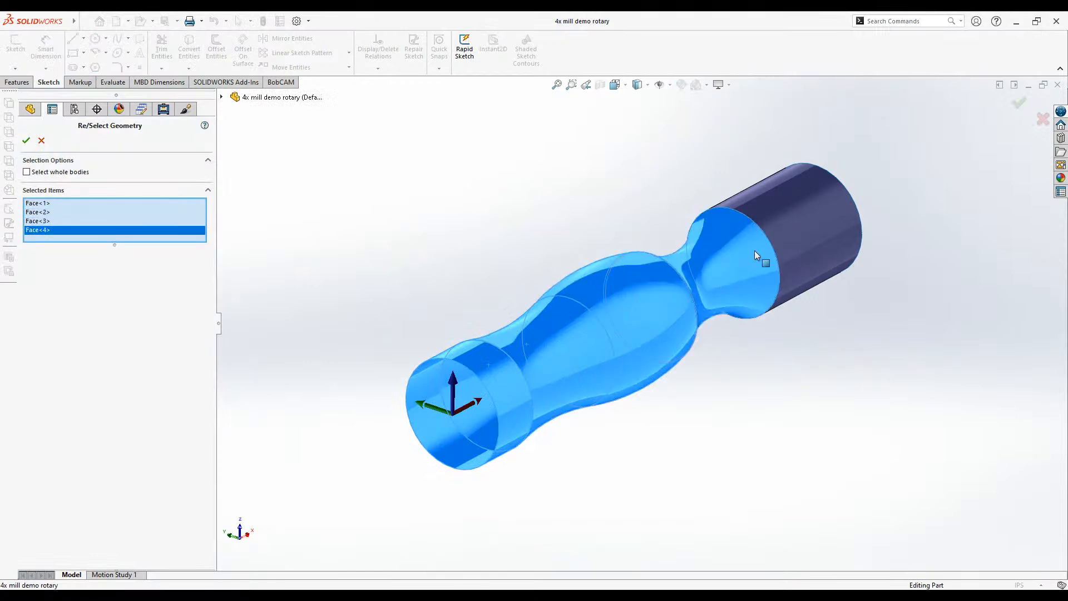
pyautogui.click(790, 239)
pyautogui.click(26, 140)
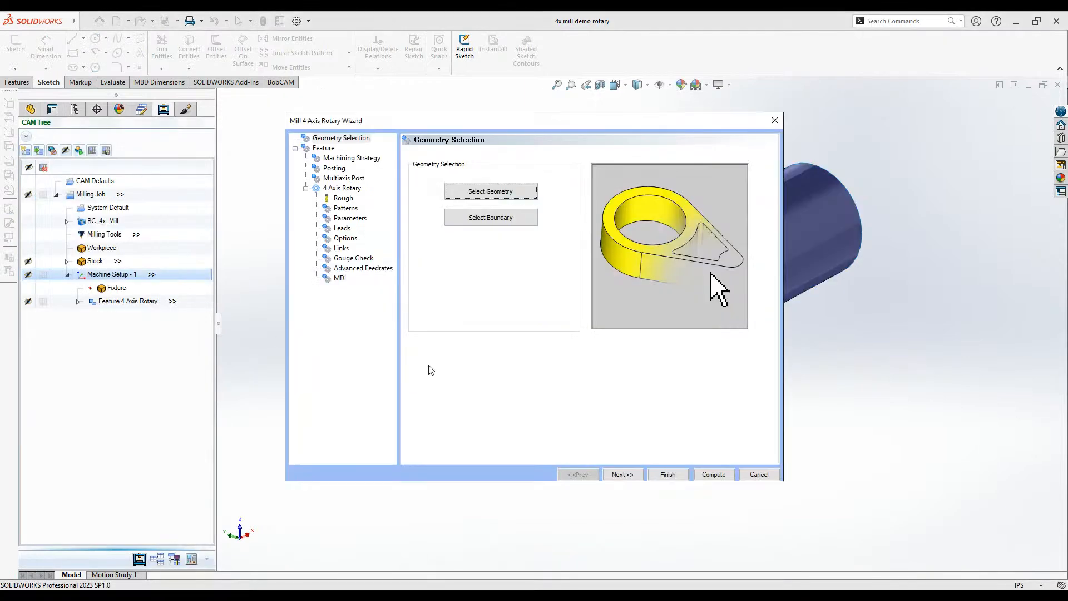
# - Review the feature parameters and the available 4 Axis Advanced Rough and Advanced Finish operations, and cancel the wizard
pyautogui.click(615, 475)
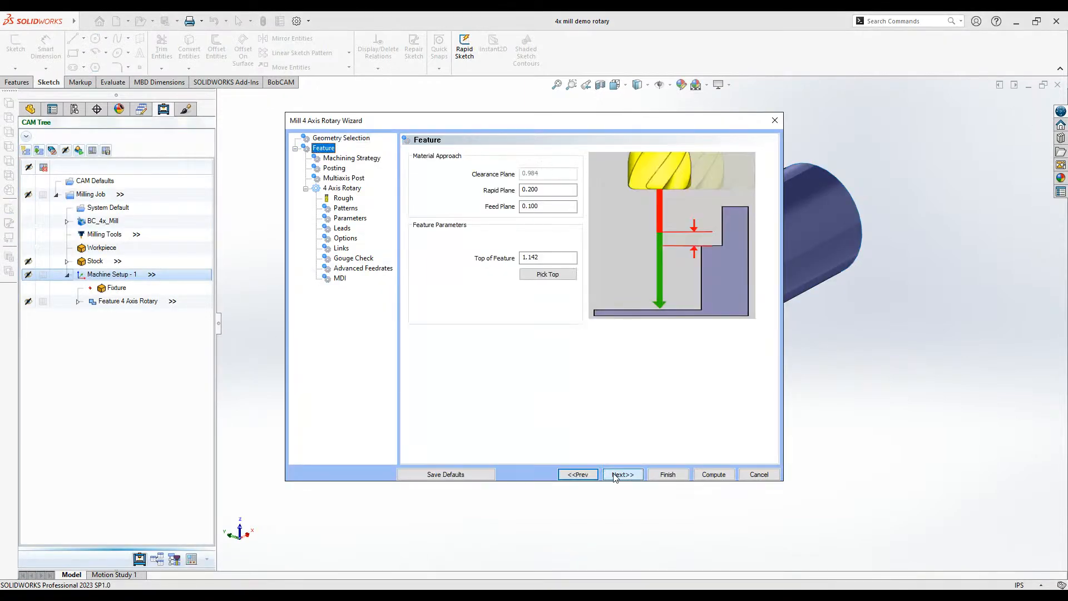
pyautogui.click(556, 259)
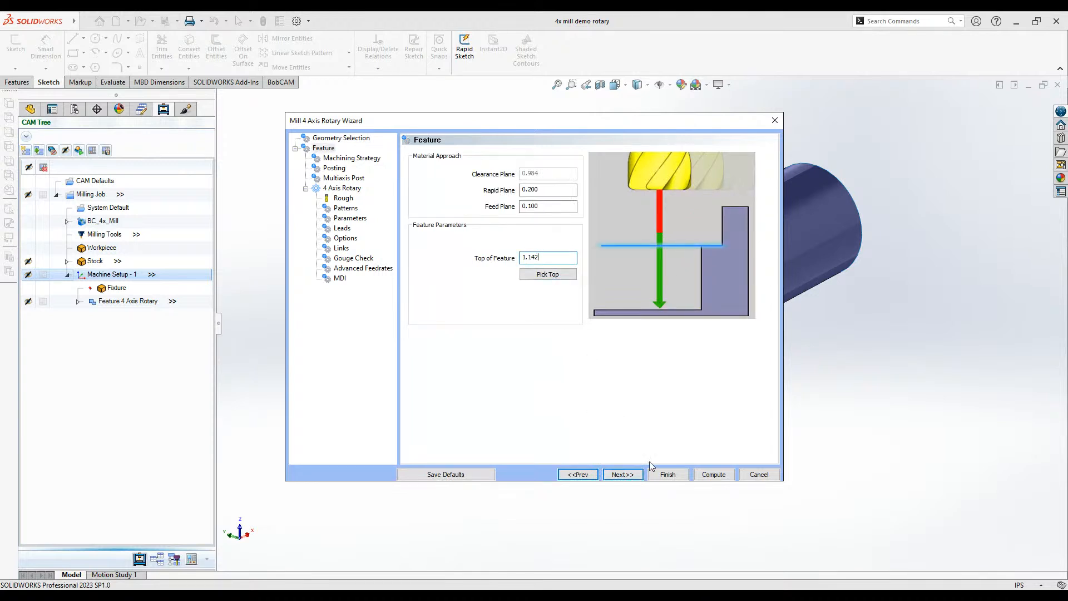
pyautogui.click(622, 474)
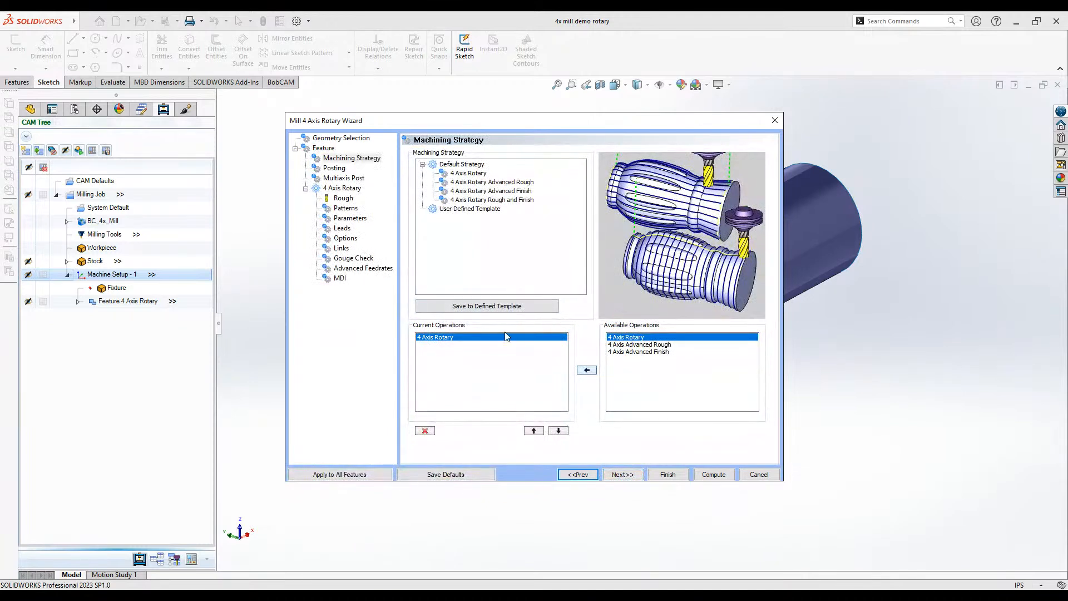
pyautogui.click(634, 345)
pyautogui.click(636, 352)
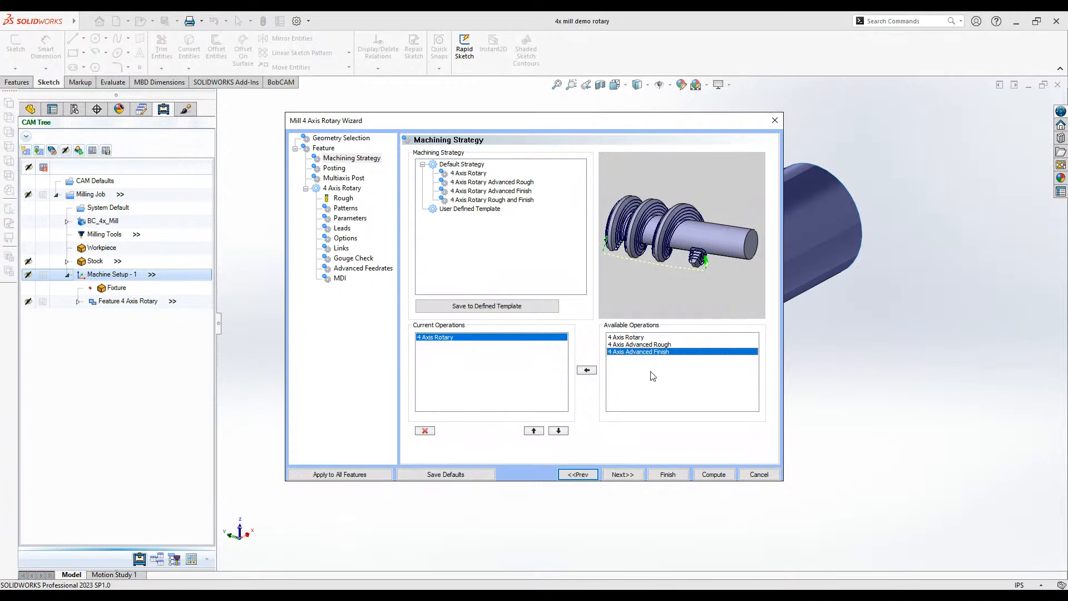
pyautogui.click(759, 474)
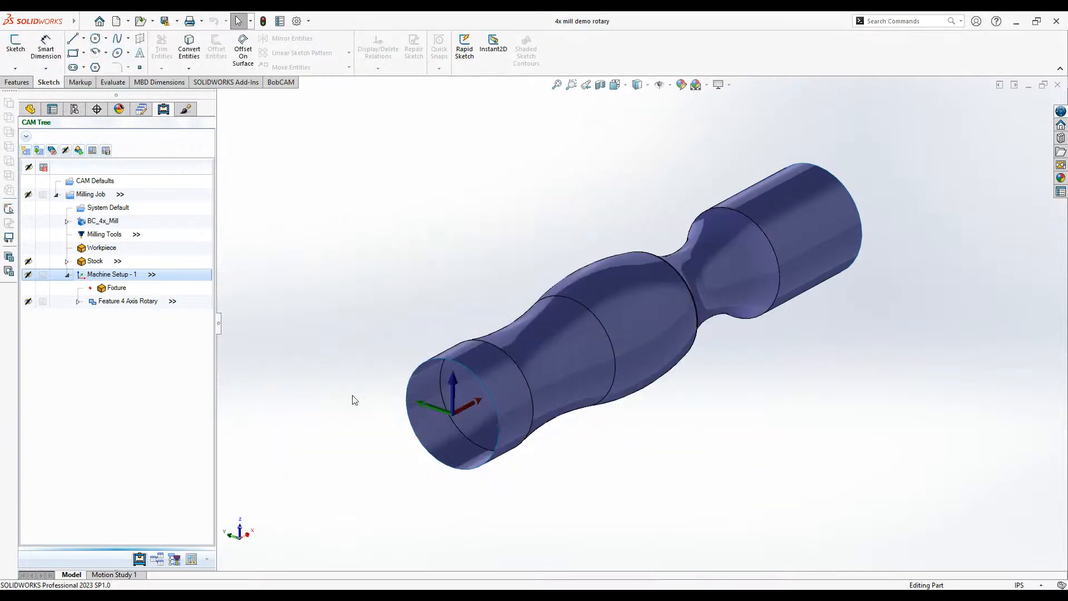
# - Backplot the first 4 Axis Rotary operation viewed from the part's end, advance the tool to its cutting position, and close the backplot
pyautogui.click(78, 301)
pyautogui.rightClick(106, 341)
pyautogui.click(134, 402)
pyautogui.moveTo(419, 383); pyautogui.dragTo(527, 350, button='middle')
pyautogui.scroll(-5, 646, 239)
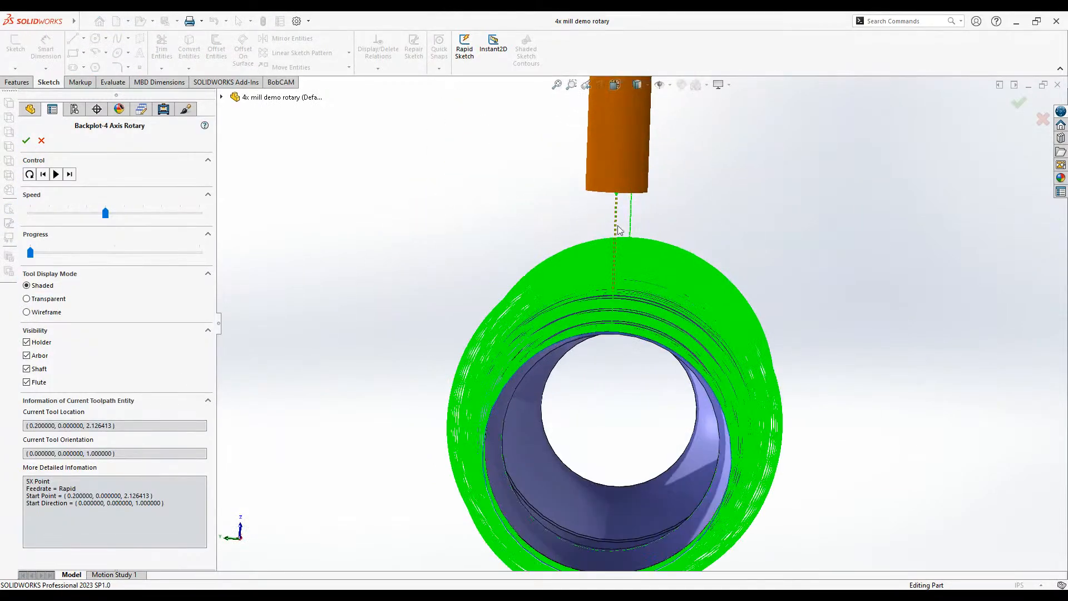
pyautogui.click(69, 174)
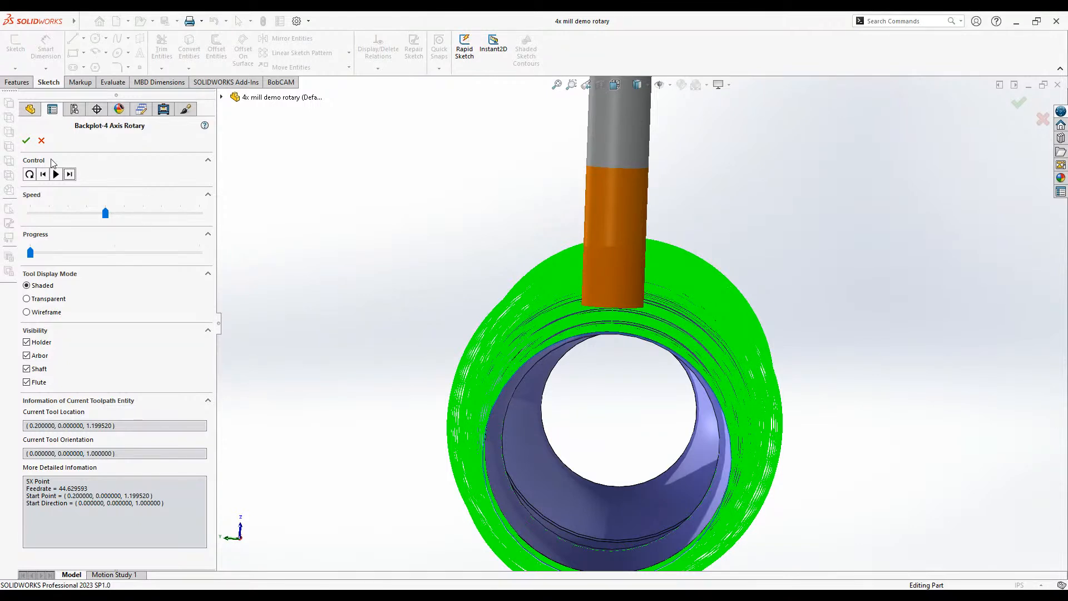
pyautogui.click(26, 140)
# - Open the first 4 Axis Rotary operation for editing and examine its machining strategy and roughing tool settings
pyautogui.scroll(-5, 760, 364)
pyautogui.scroll(10, 777, 347)
pyautogui.moveTo(863, 353); pyautogui.dragTo(783, 429, button='middle')
pyautogui.doubleClick(123, 342)
pyautogui.click(352, 148)
pyautogui.click(462, 345)
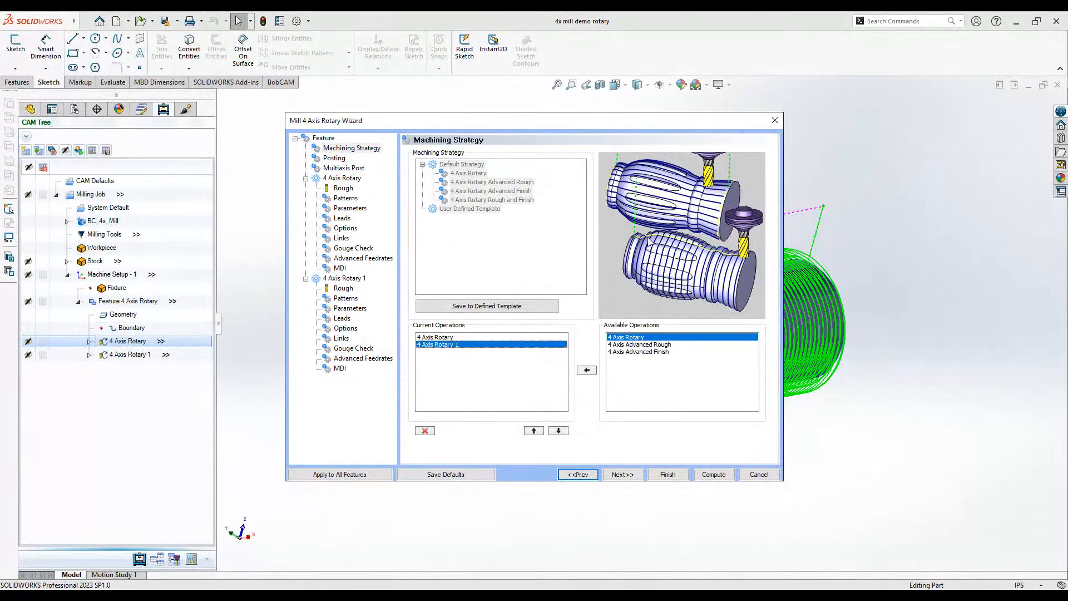
pyautogui.click(622, 476)
pyautogui.click(623, 475)
pyautogui.click(622, 475)
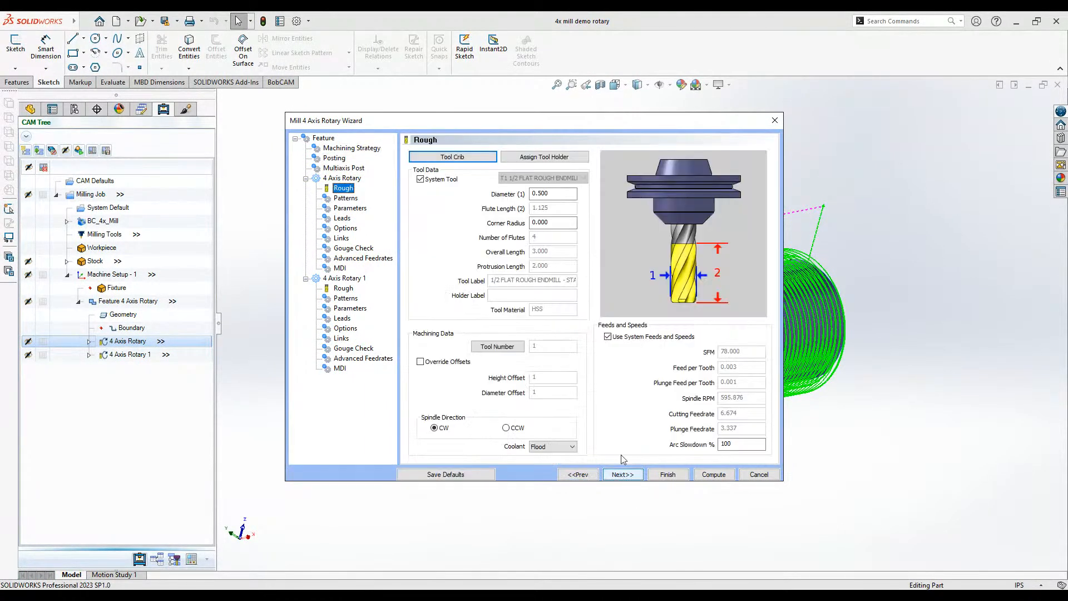
pyautogui.click(567, 193)
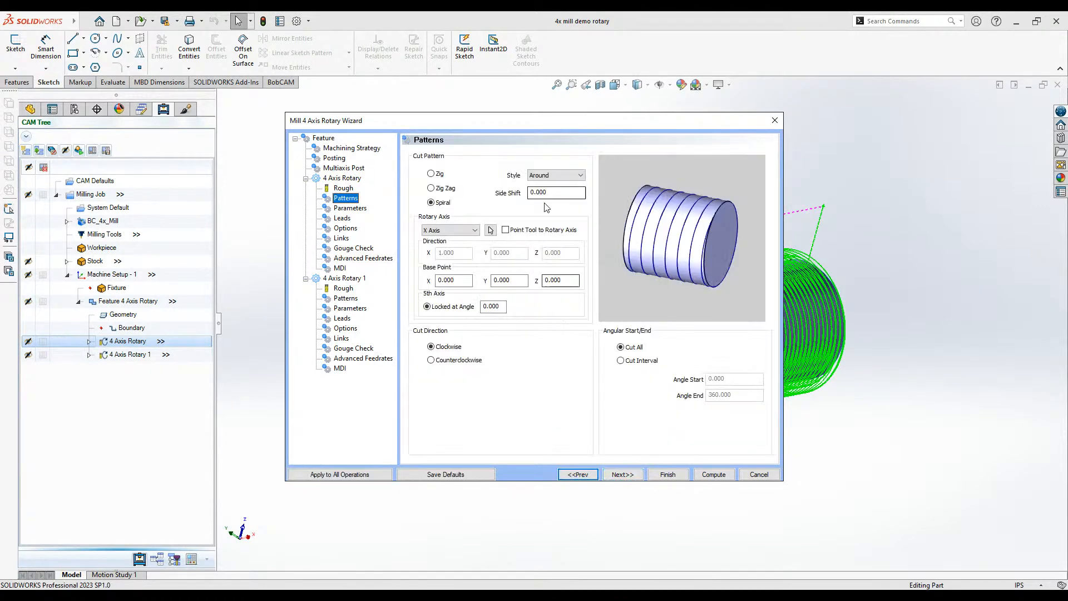
# - Preview the Along cut pattern style for the first operation and restore the Around style
pyautogui.click(544, 173)
pyautogui.click(558, 193)
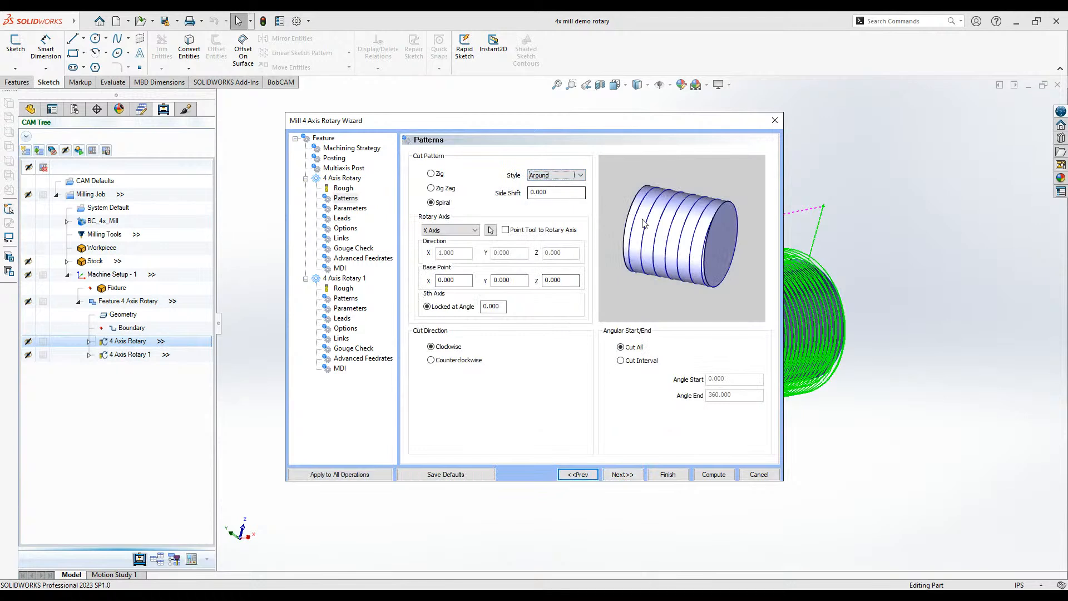
pyautogui.click(563, 174)
pyautogui.click(566, 187)
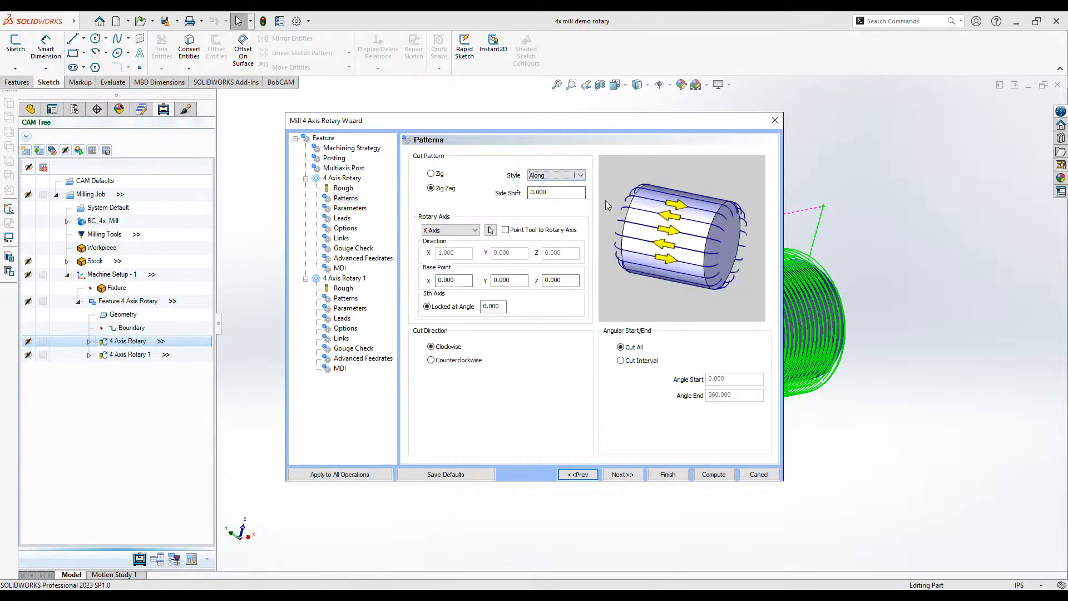
pyautogui.click(549, 175)
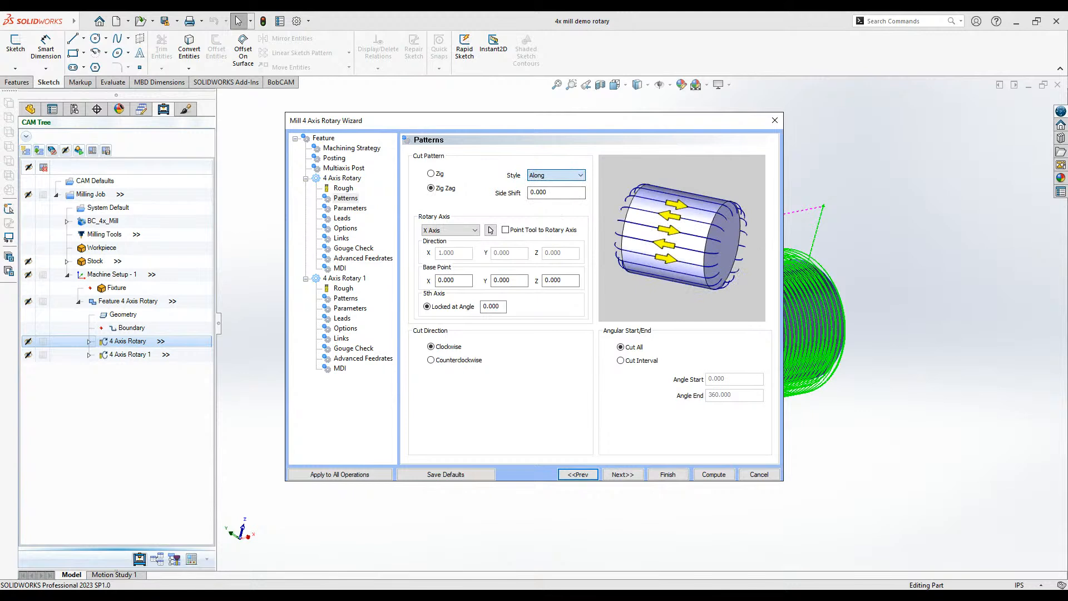
pyautogui.click(556, 194)
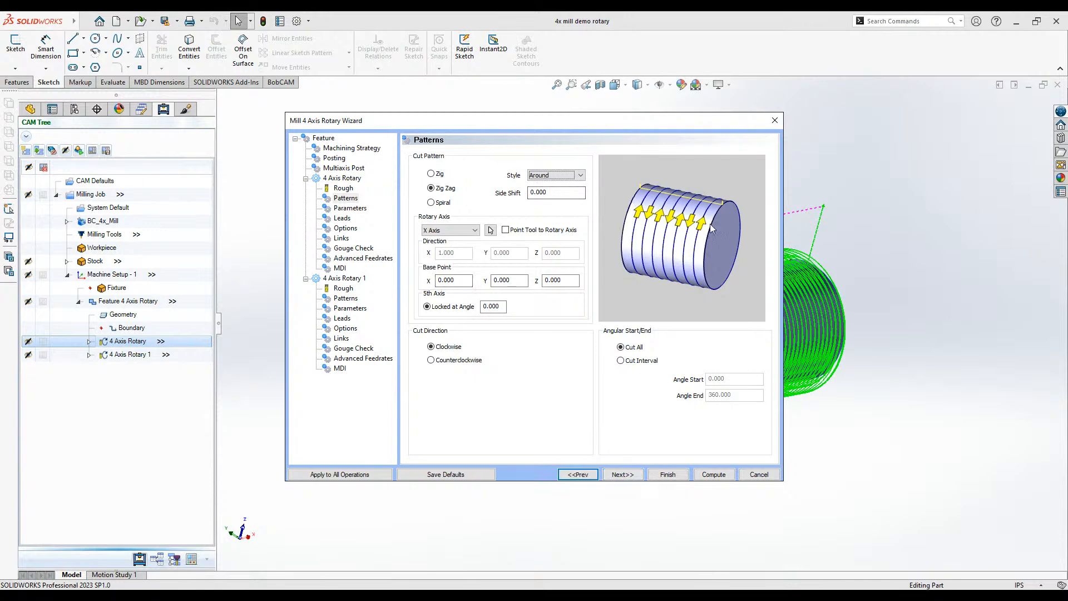
# - Compare the Zig and Zig Zag cut patterns, finishing on Spiral
pyautogui.click(440, 175)
pyautogui.click(437, 189)
pyautogui.click(431, 203)
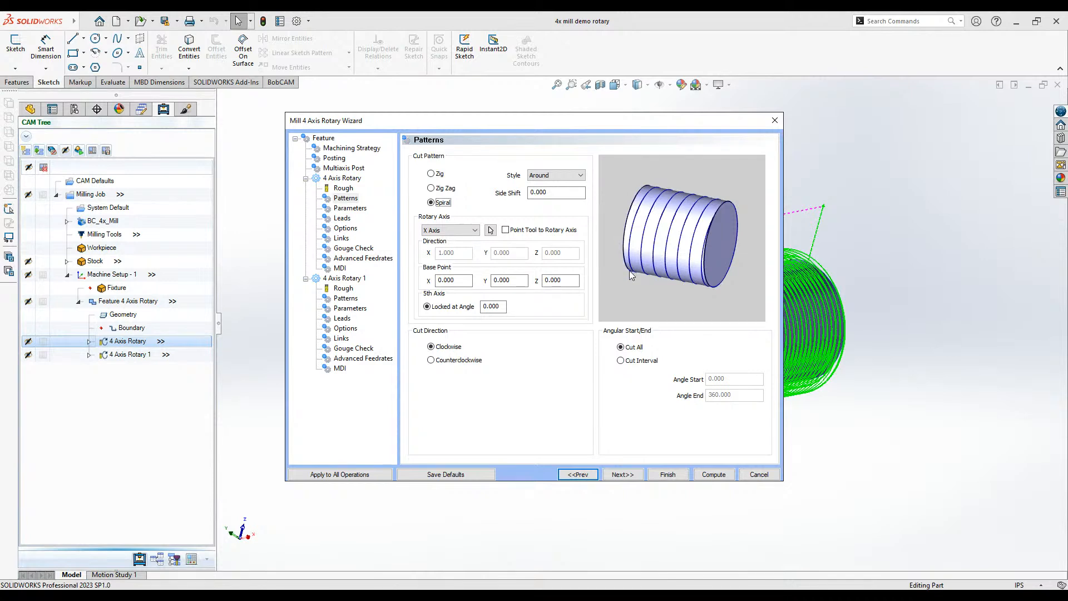
# - Try the Counterclockwise cut direction and restore Clockwise
pyautogui.click(449, 350)
pyautogui.click(454, 361)
pyautogui.click(451, 349)
# - Try the Cut Interval option, inspect its start and end angle values, and restore Cut All
pyautogui.click(626, 350)
pyautogui.click(628, 360)
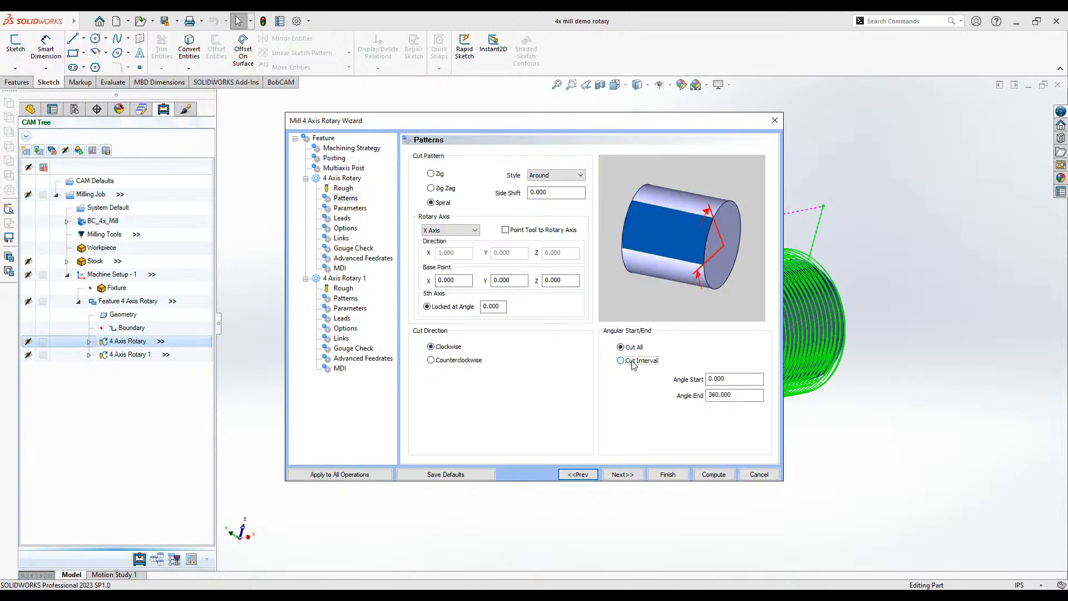
pyautogui.click(633, 347)
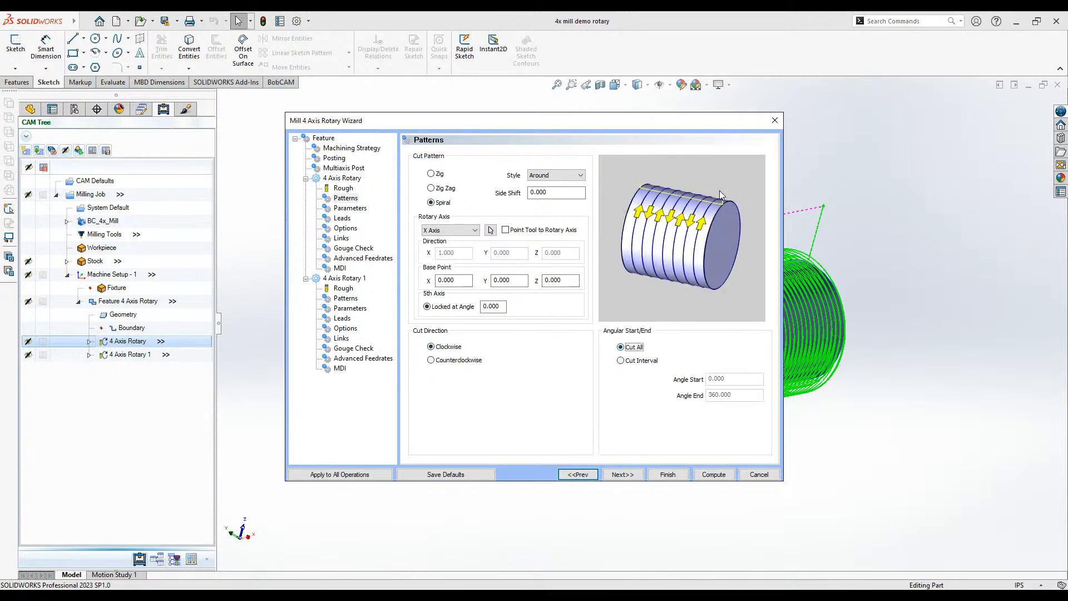
pyautogui.click(647, 360)
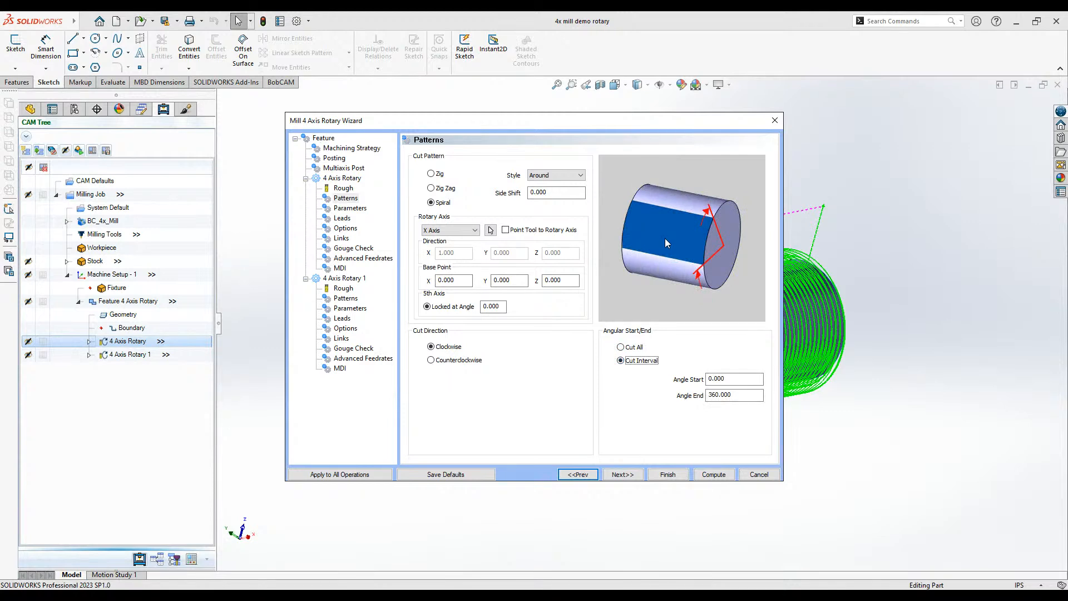
pyautogui.doubleClick(718, 381)
pyautogui.click(745, 394)
pyautogui.click(633, 348)
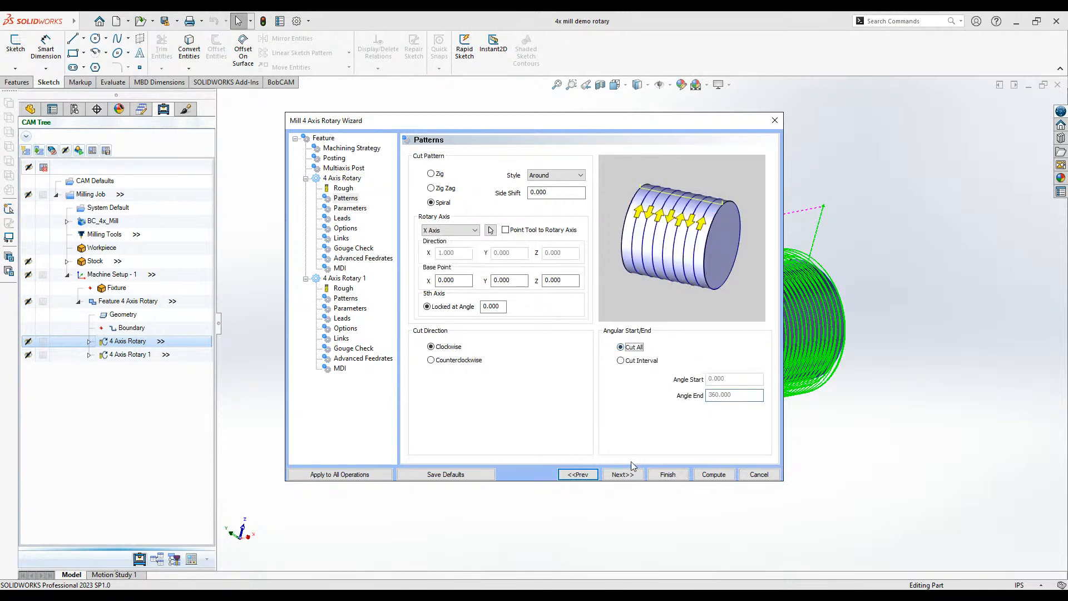
# - Examine the first operation's start and end limits along the rotary axis and its roughing pass number and spacing
pyautogui.click(623, 474)
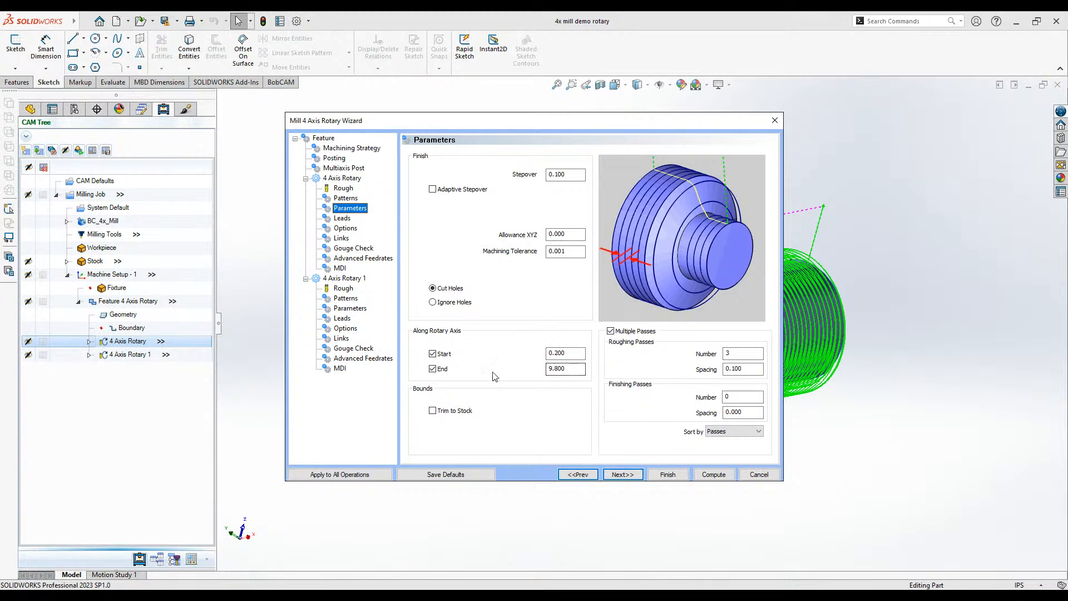
pyautogui.click(575, 352)
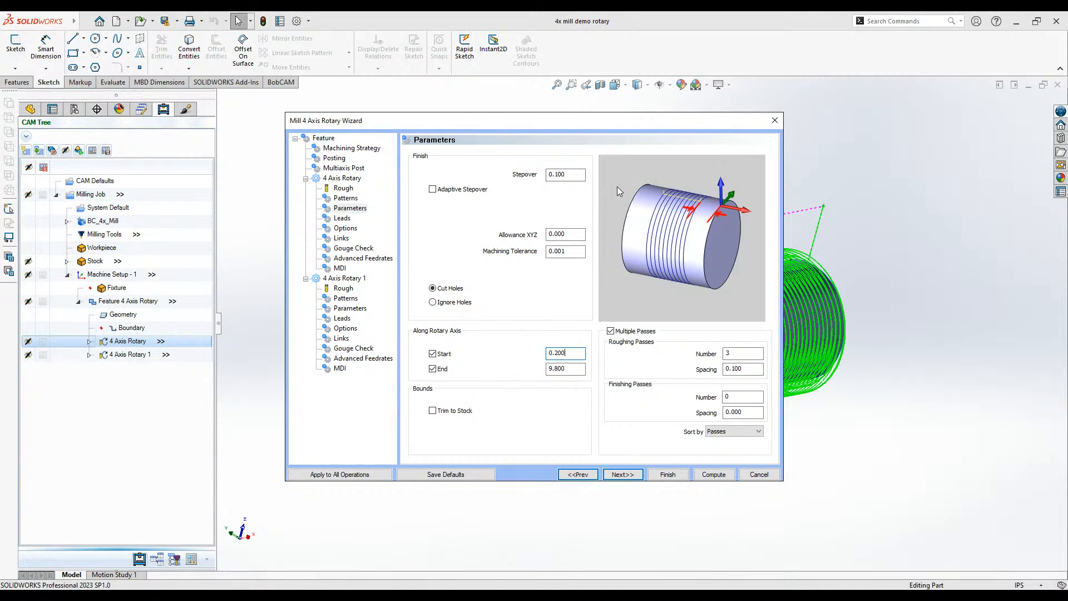
pyautogui.press('Tab')
pyautogui.click(730, 354)
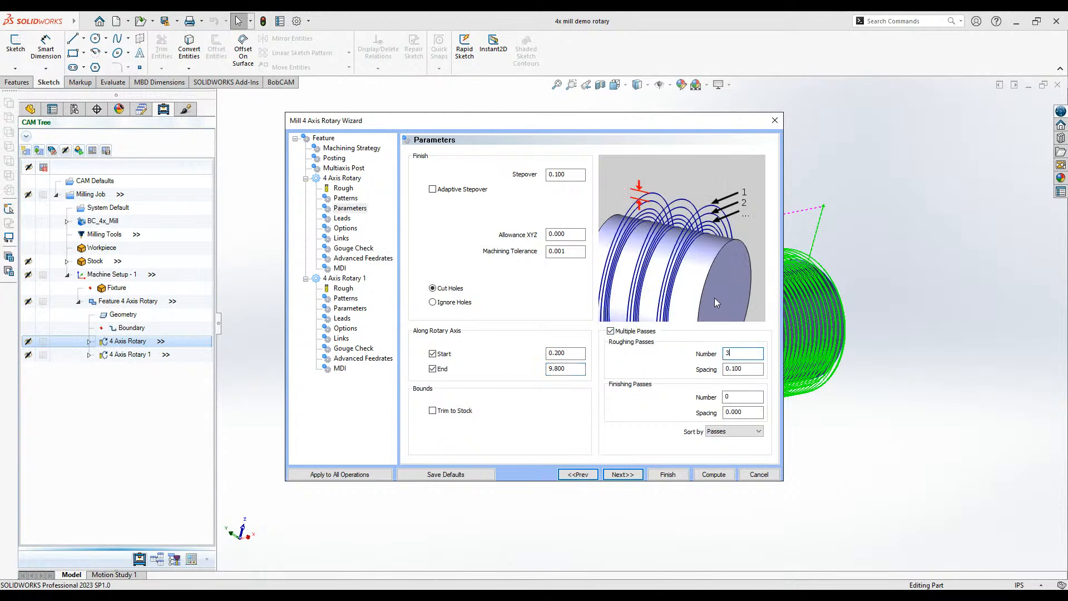
pyautogui.click(749, 372)
# - Review the first operation's leads, options, links, gouge check, advanced feedrates and MDI settings
pyautogui.click(624, 476)
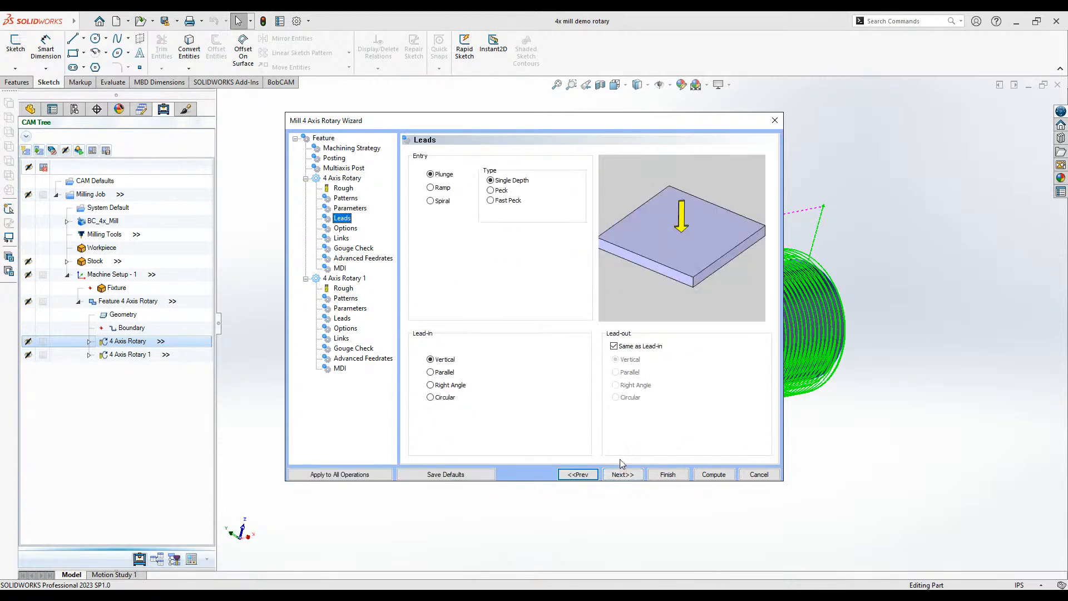
pyautogui.click(624, 477)
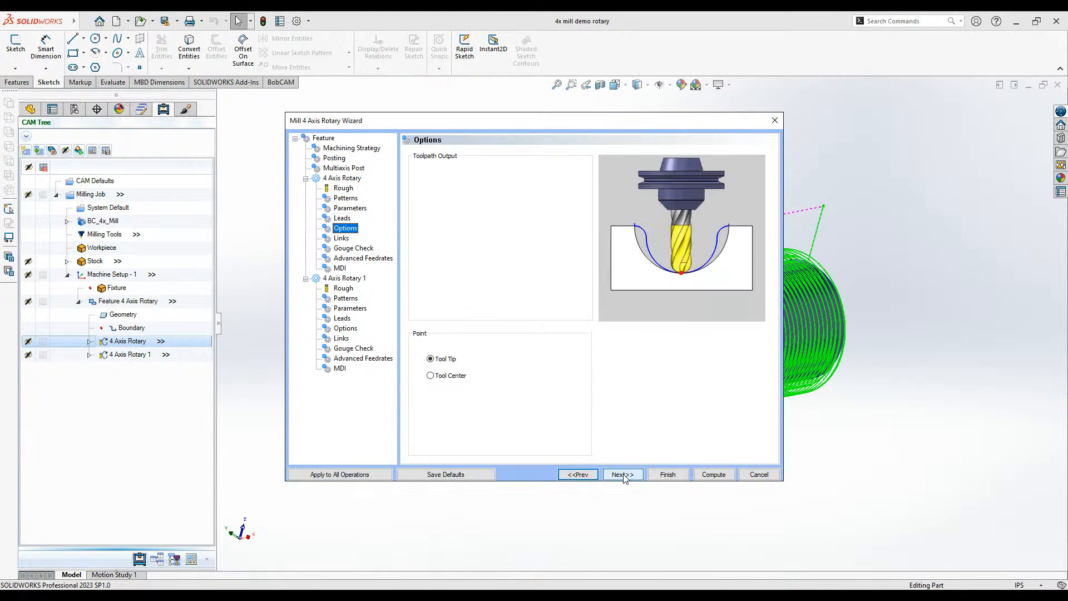
pyautogui.click(624, 476)
pyautogui.click(624, 475)
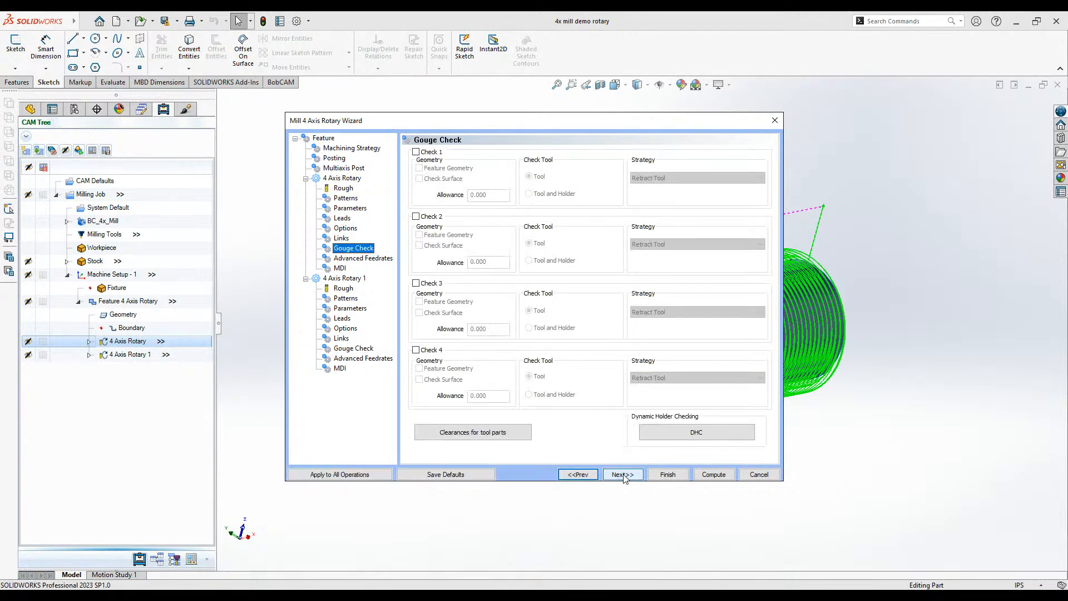
pyautogui.click(624, 475)
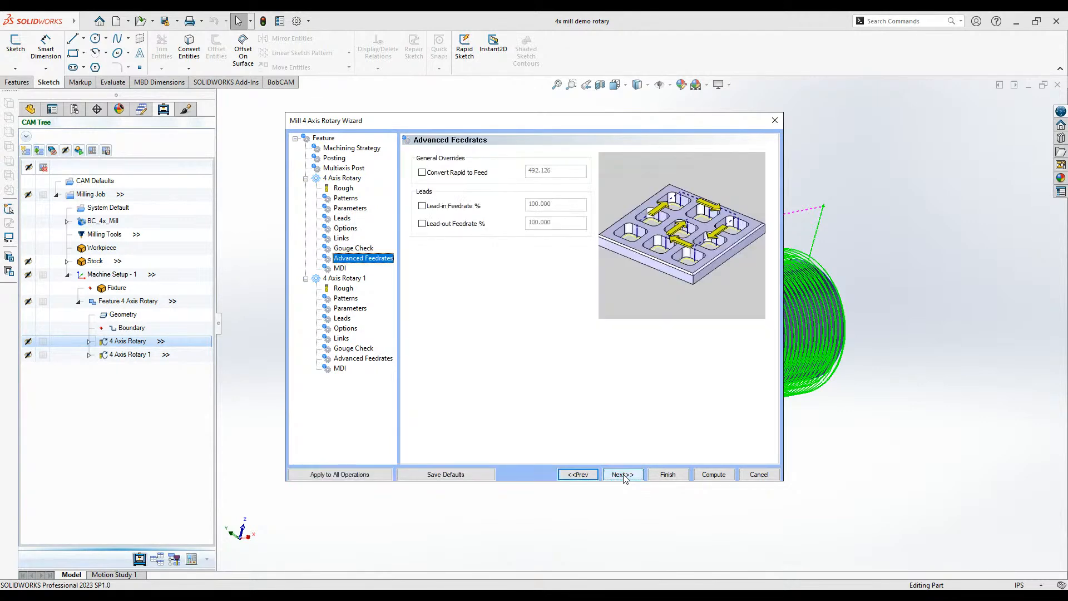
pyautogui.click(624, 475)
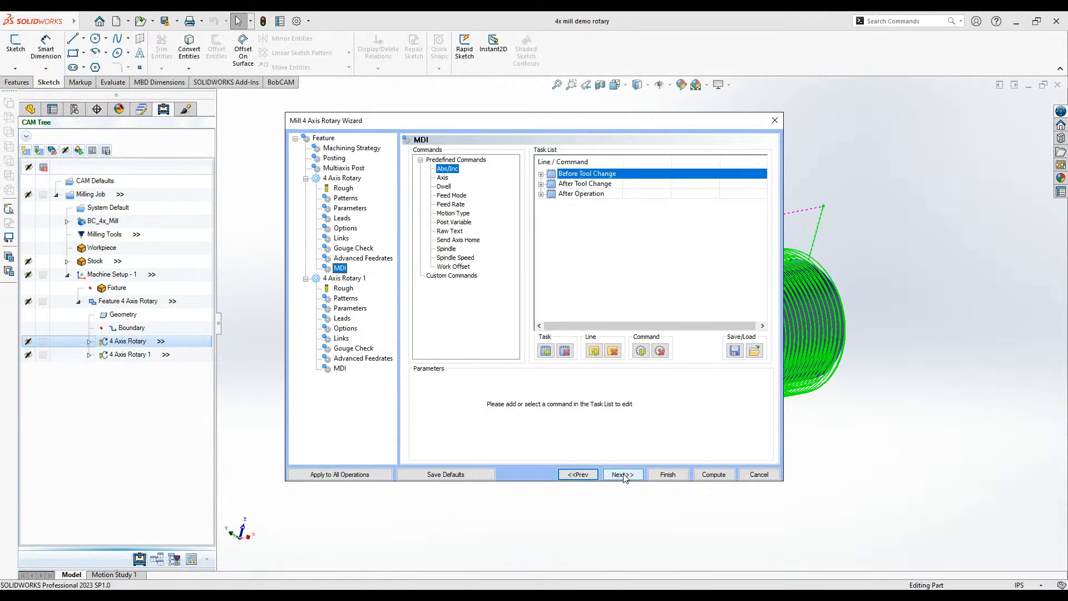
# - Review the 4 Axis Rotary 1 operation's tool, pattern, parameter and remaining settings, and finish the wizard
pyautogui.click(624, 476)
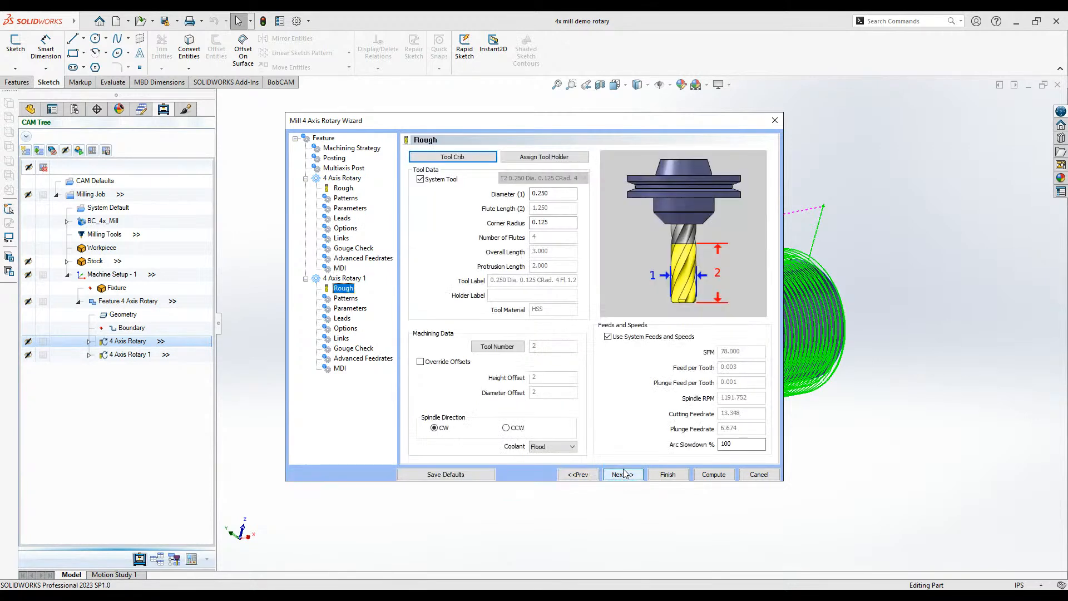
pyautogui.click(624, 475)
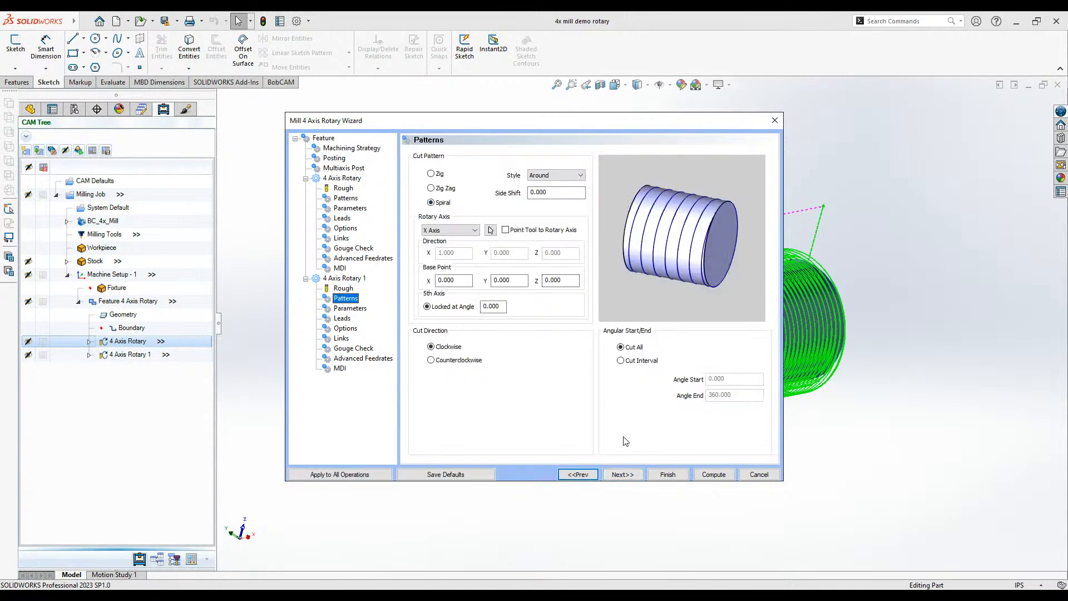
pyautogui.click(630, 477)
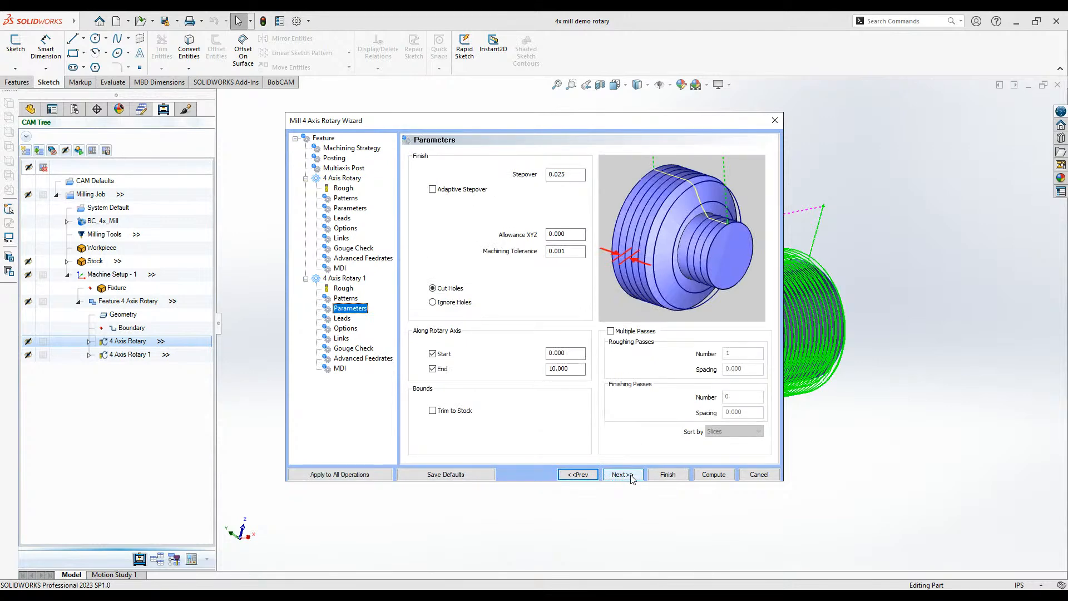
pyautogui.click(624, 474)
pyautogui.click(632, 476)
pyautogui.click(630, 475)
pyautogui.click(630, 475)
pyautogui.click(658, 474)
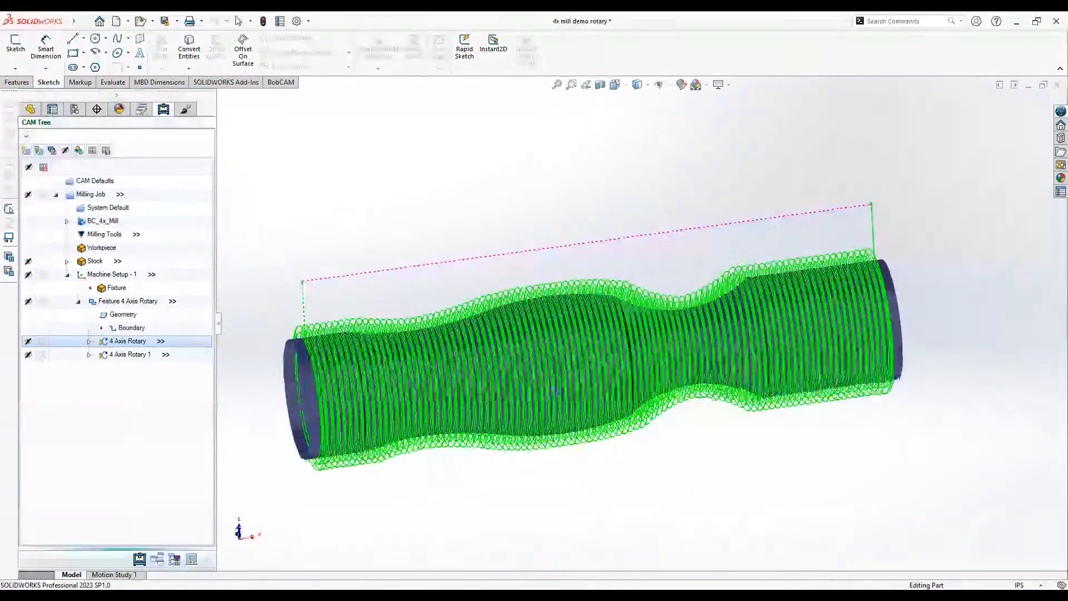
# - Backplot the first 4 Axis Rotary operation, advance the tool along its toolpath, and close the backplot
pyautogui.rightClick(132, 340)
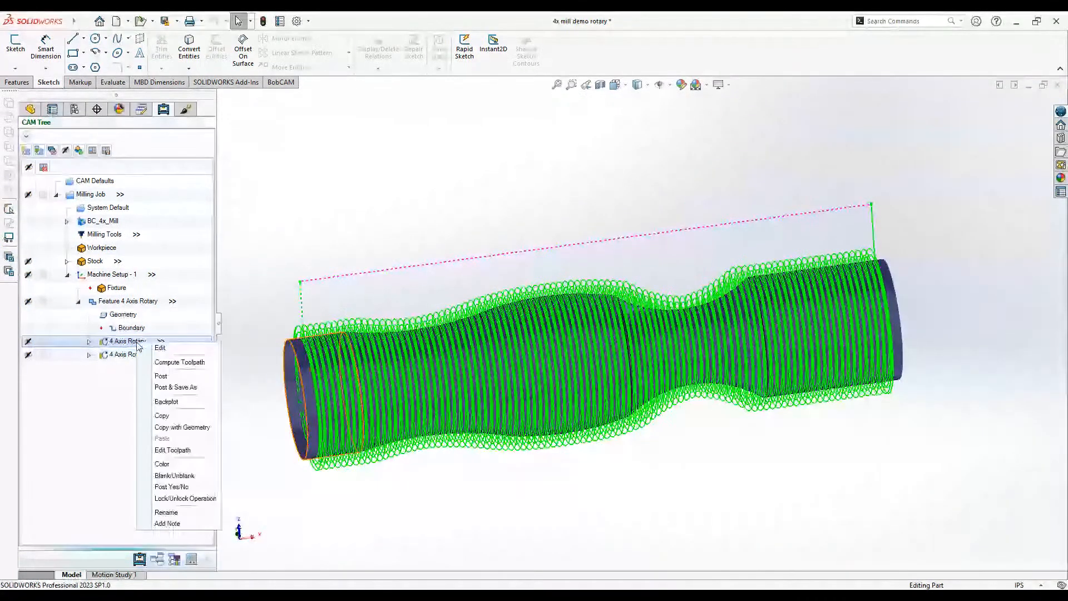
pyautogui.click(175, 404)
pyautogui.click(69, 174)
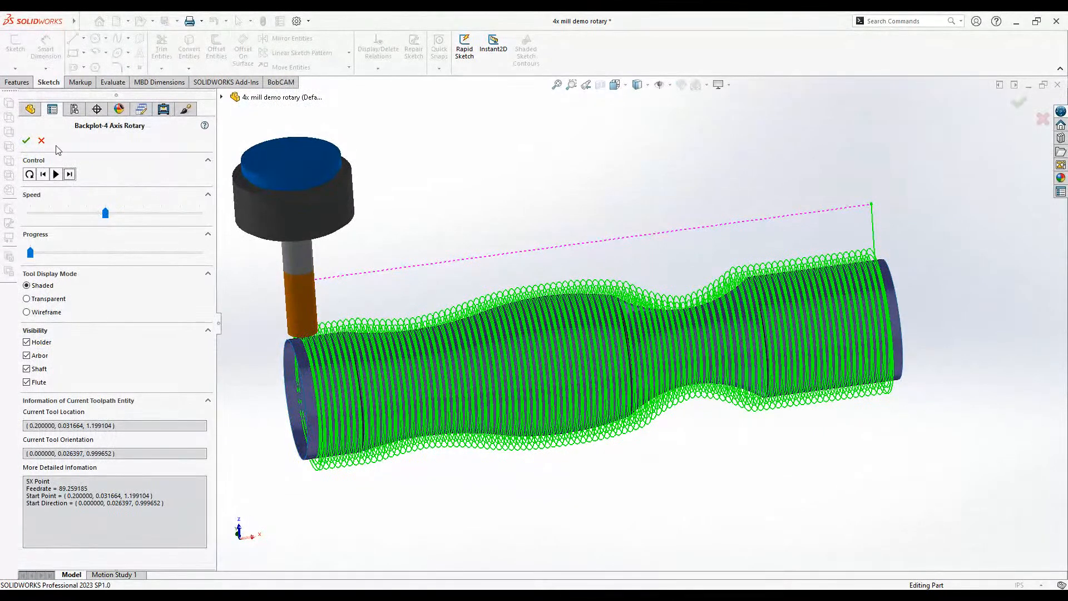
pyautogui.click(25, 140)
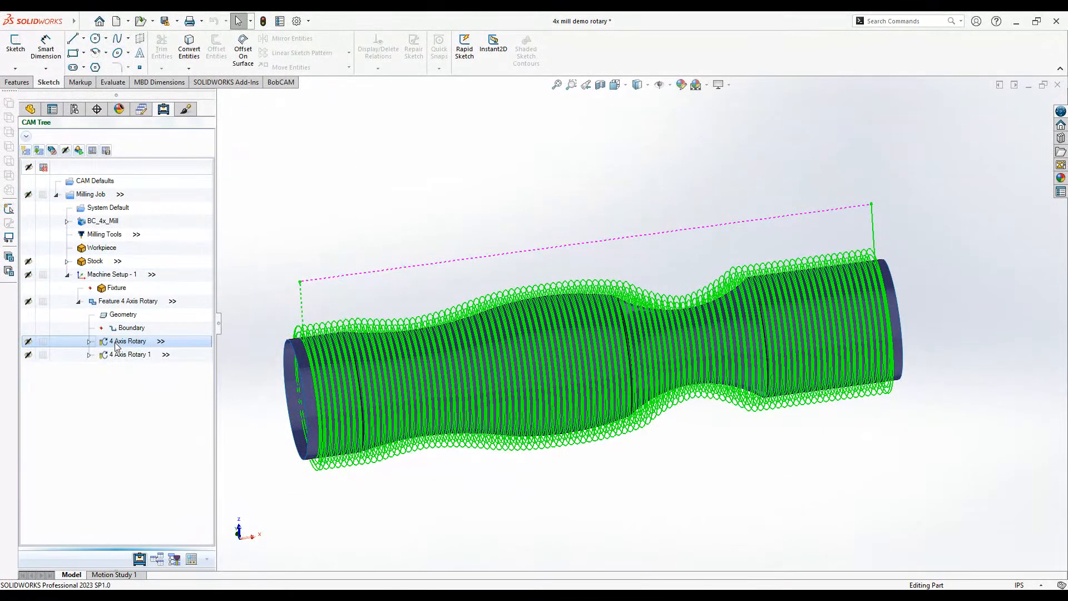
# - Open the machine simulation for the Milling Job and run it at a reduced speed
pyautogui.rightClick(75, 198)
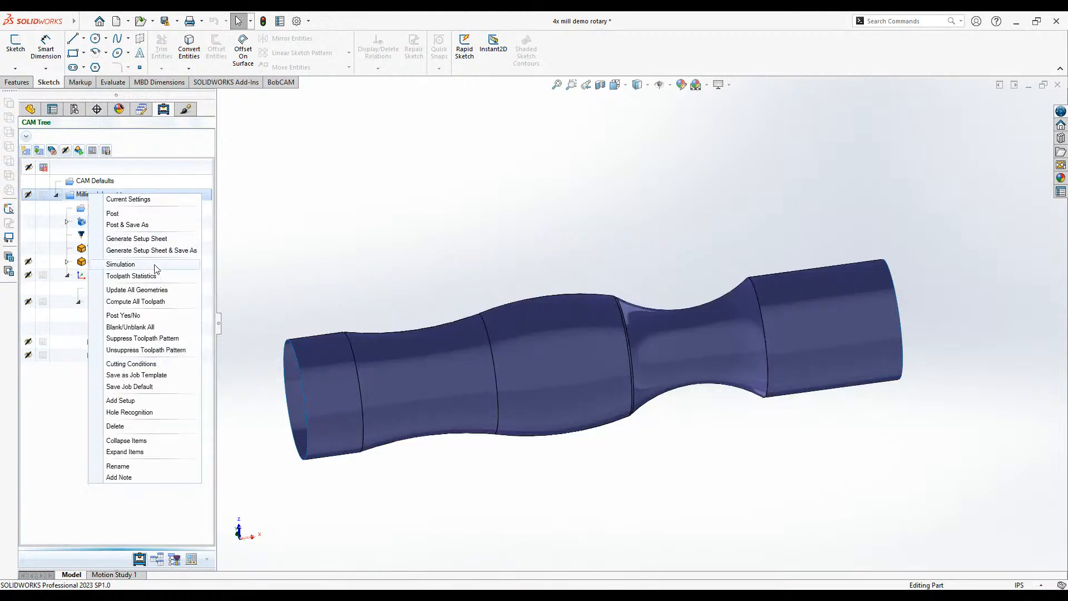
pyautogui.click(128, 265)
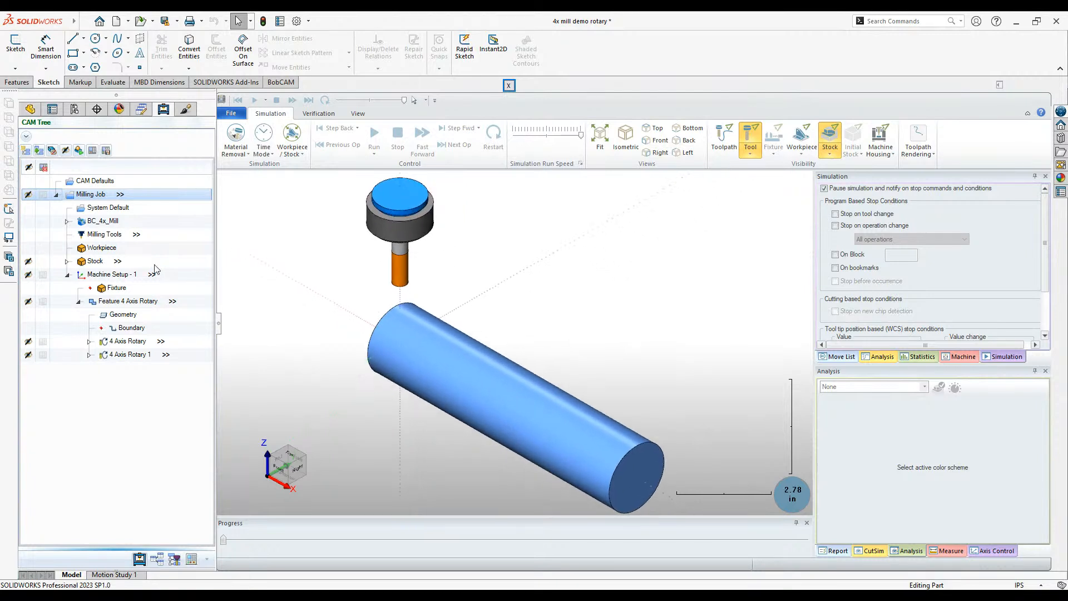
pyautogui.click(556, 140)
pyautogui.click(373, 139)
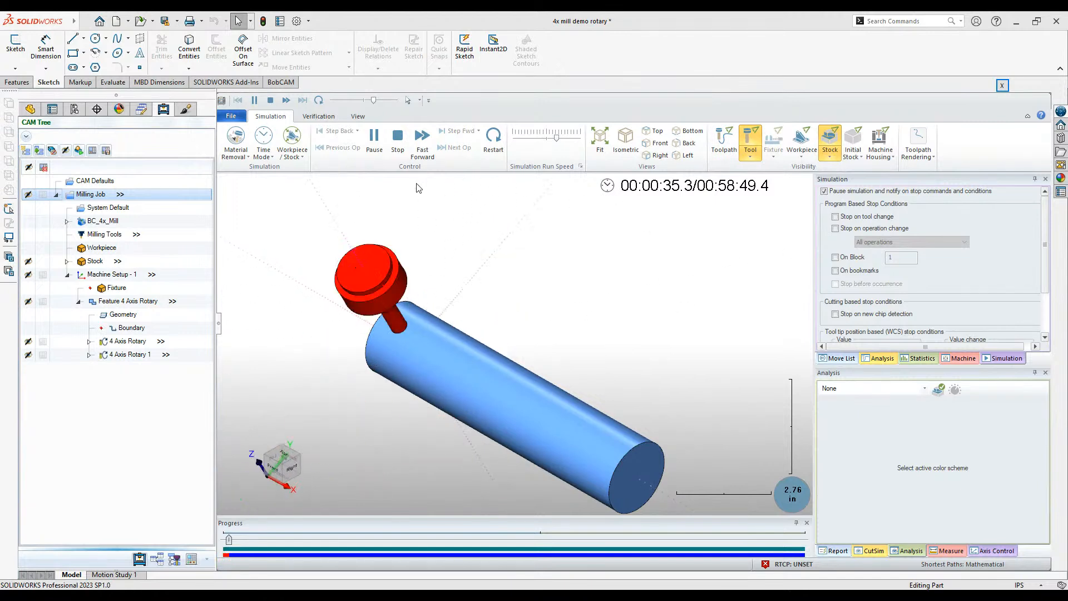
pyautogui.click(540, 138)
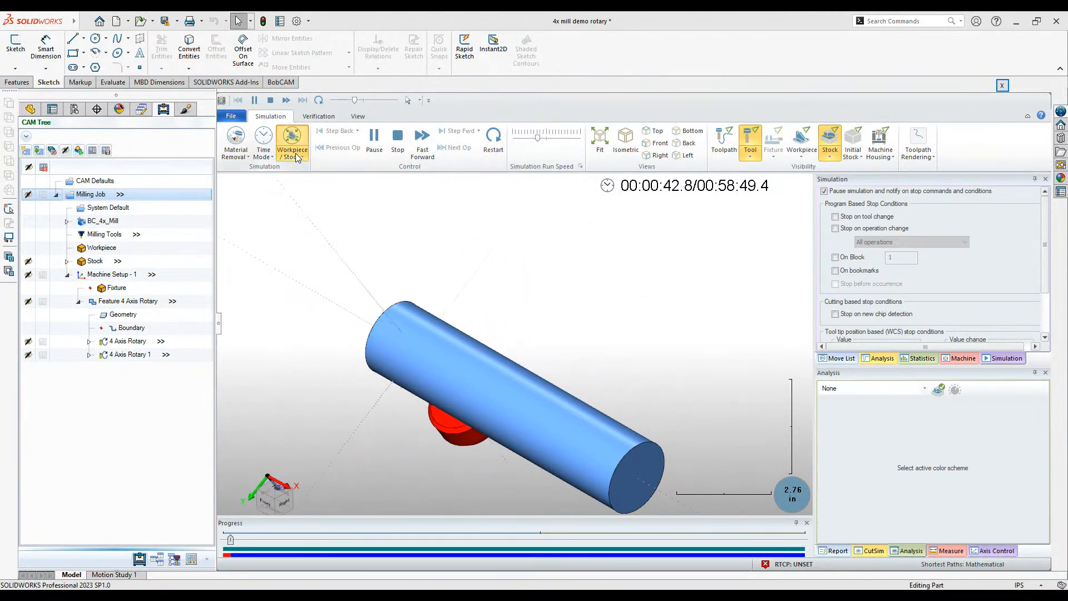
# - Switch the simulation's viewing reference from Workpiece / Stock to Tool and increase the run speed
pyautogui.click(287, 212)
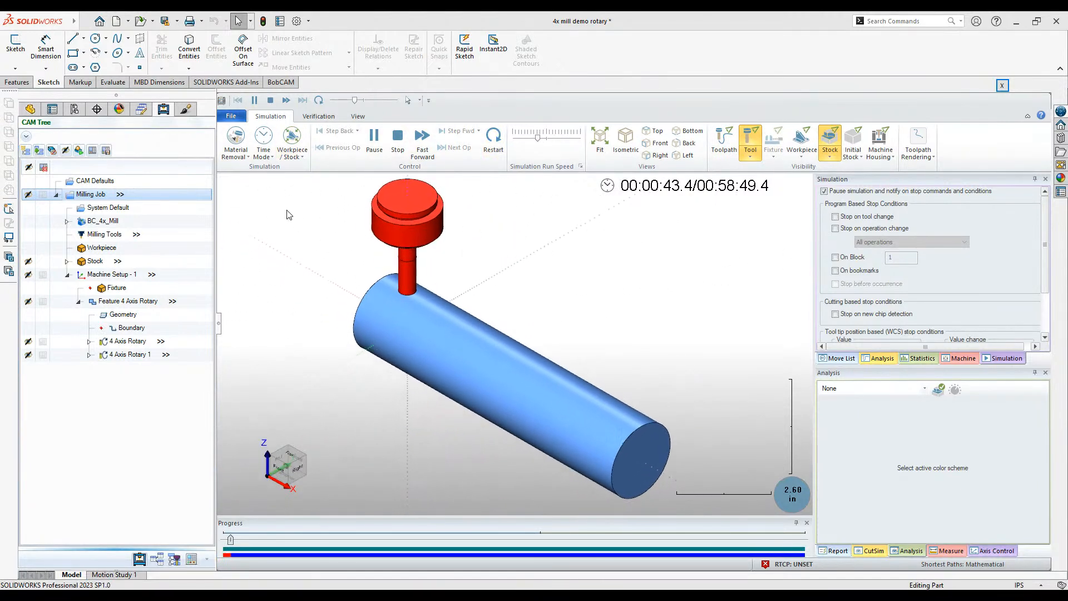
pyautogui.click(553, 139)
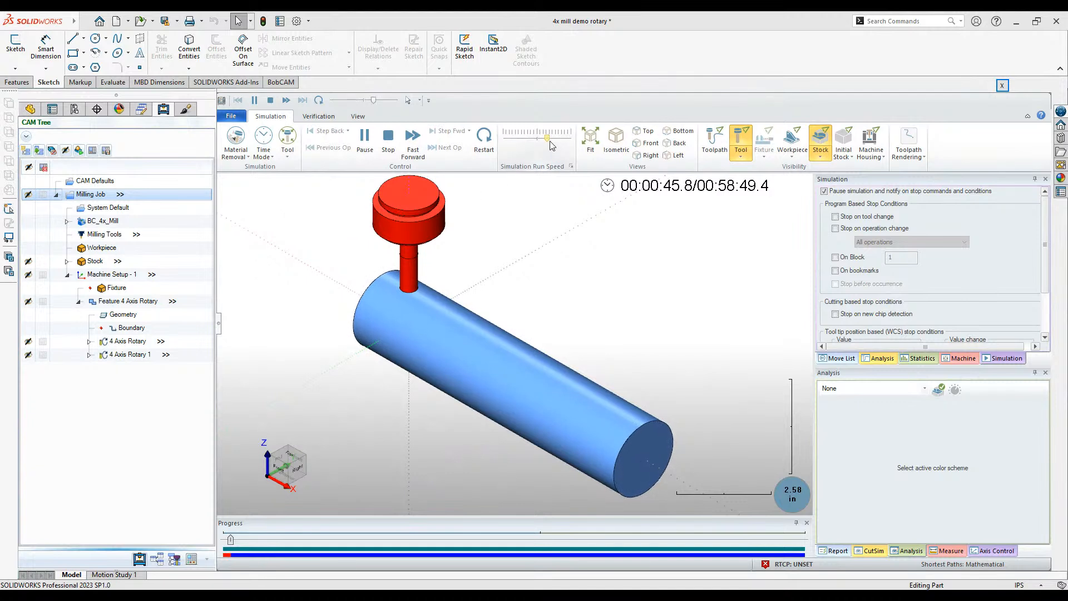
pyautogui.click(559, 139)
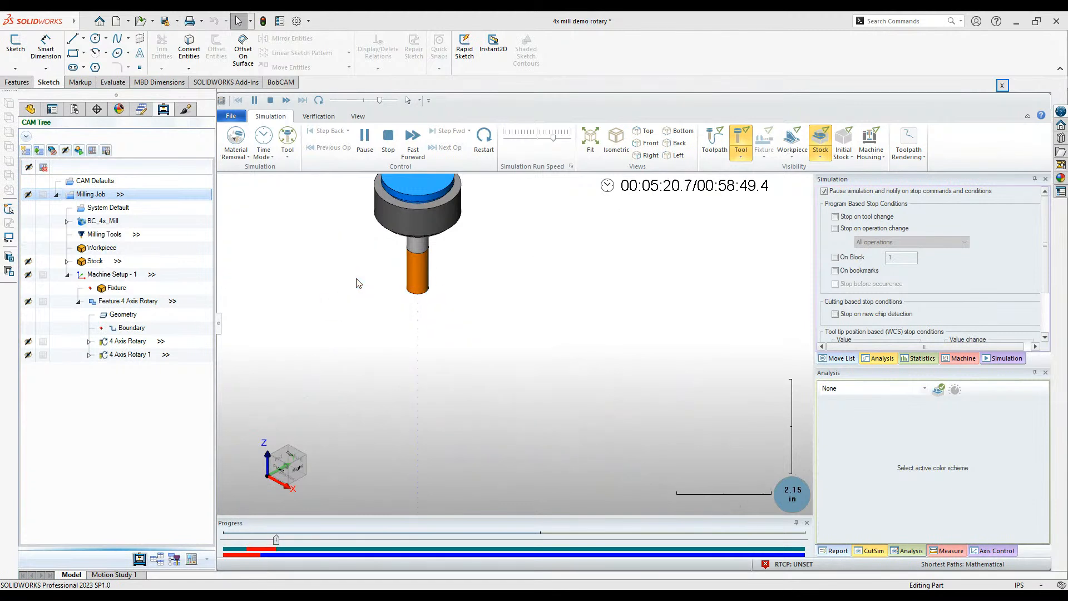
# - Pause the simulation and examine the partly roughed stock together with the retracted tool
pyautogui.click(363, 143)
pyautogui.scroll(-7, 436, 306)
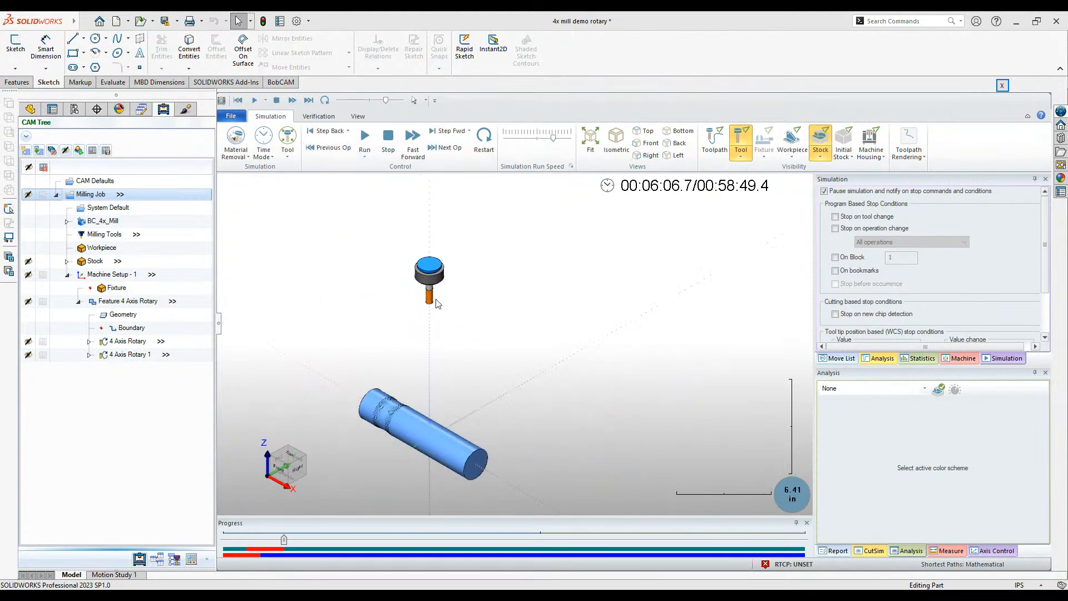
pyautogui.scroll(4, 436, 378)
pyautogui.scroll(-4, 436, 378)
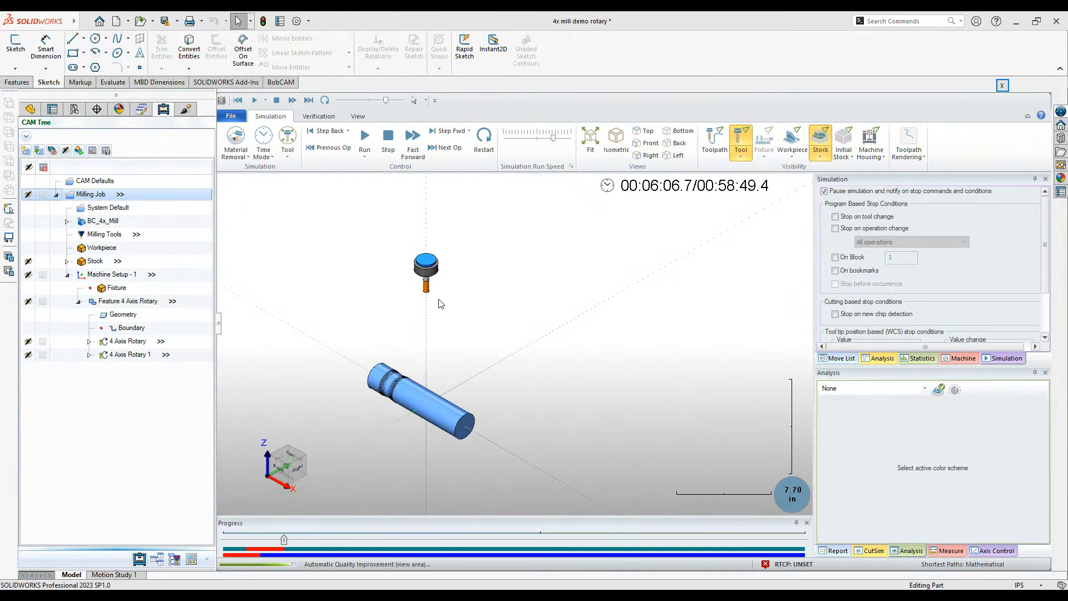
pyautogui.scroll(3, 441, 305)
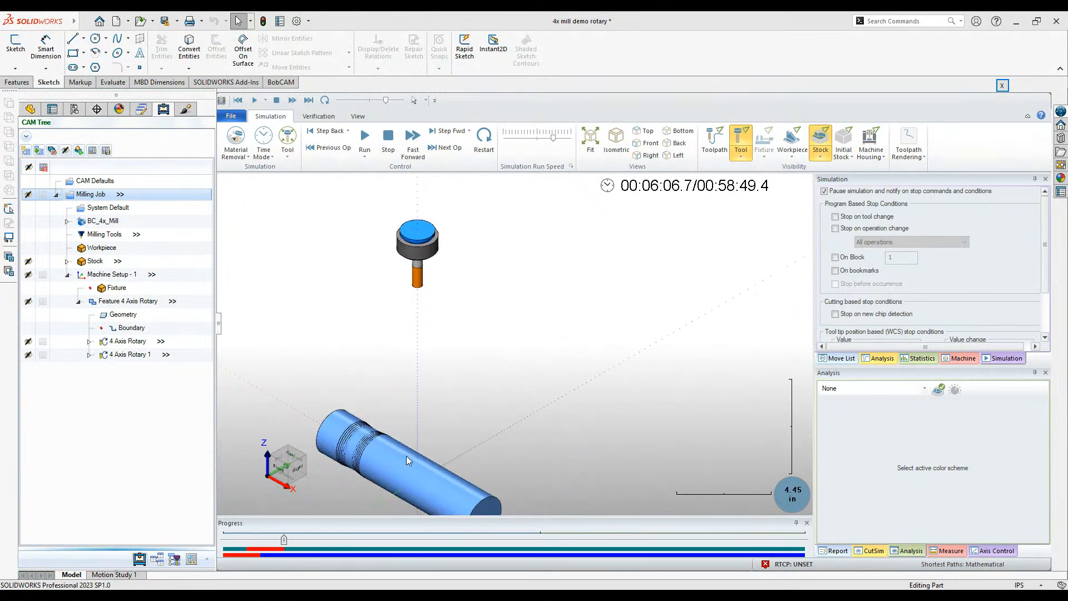
# - Show the axis control positions and resume the simulation, adjusting the run speed to watch the A axis rotate
pyautogui.click(997, 551)
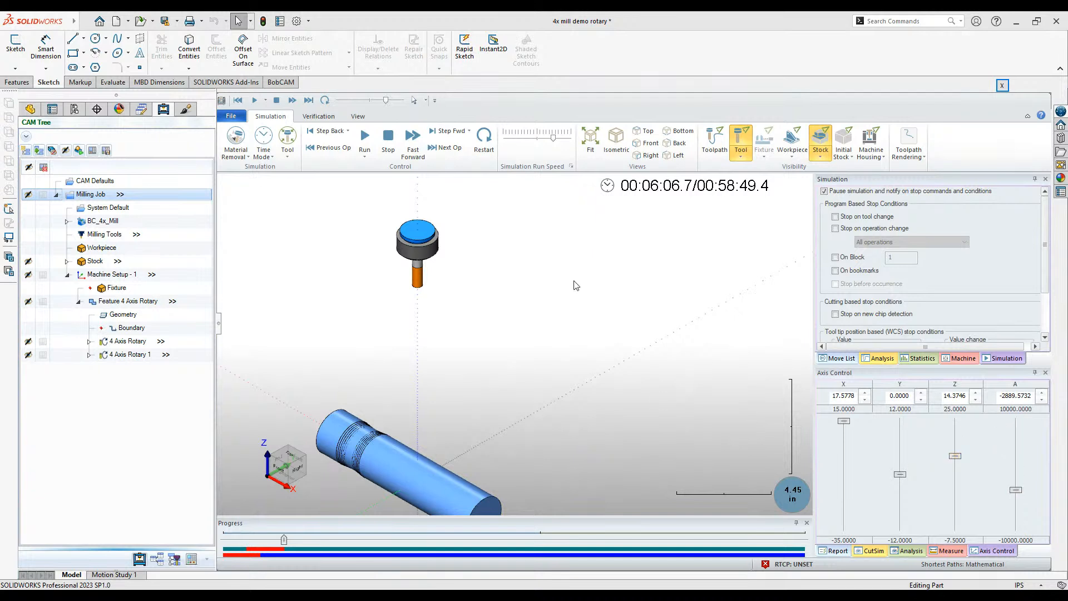
pyautogui.click(365, 138)
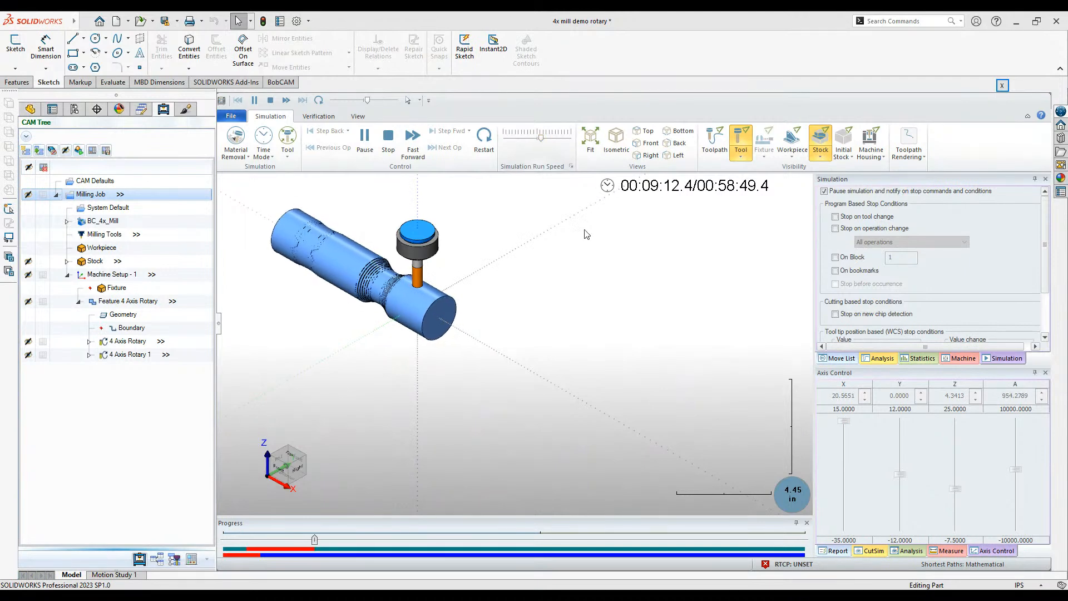
pyautogui.scroll(4, 292, 208)
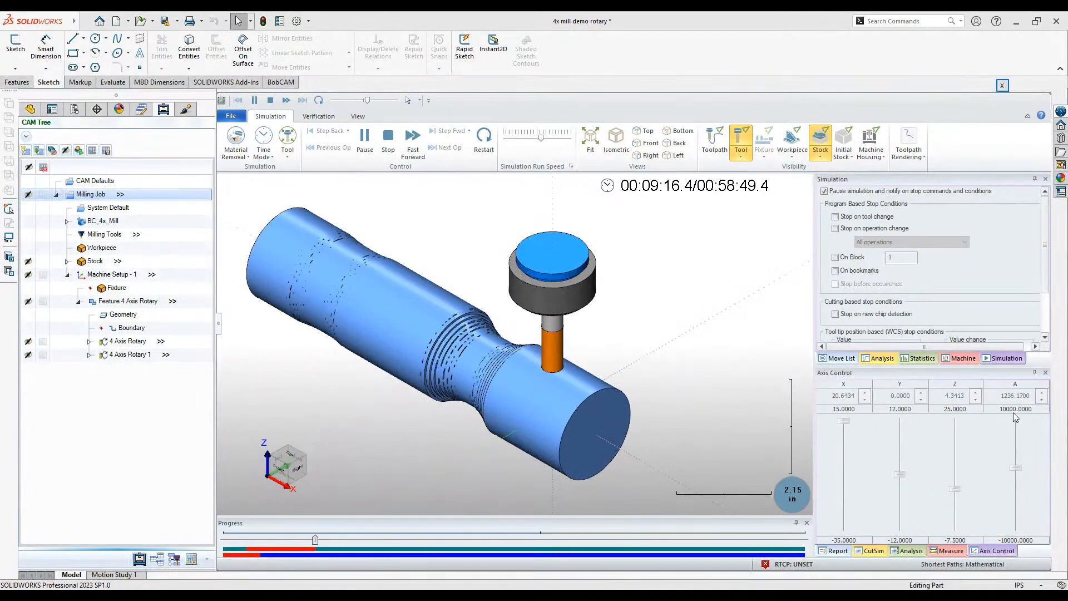
pyautogui.moveTo(542, 140); pyautogui.dragTo(551, 142)
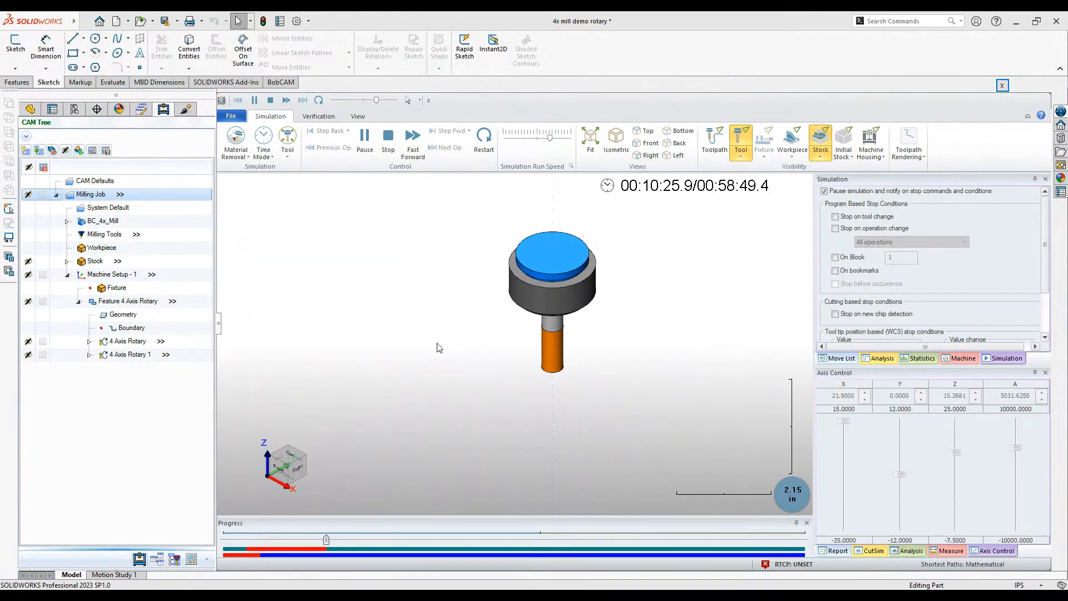
# - Inspect the roughing cuts around the part up close as the simulation runs, and close the simulation
pyautogui.scroll(-7, 577, 308)
pyautogui.scroll(5, 568, 462)
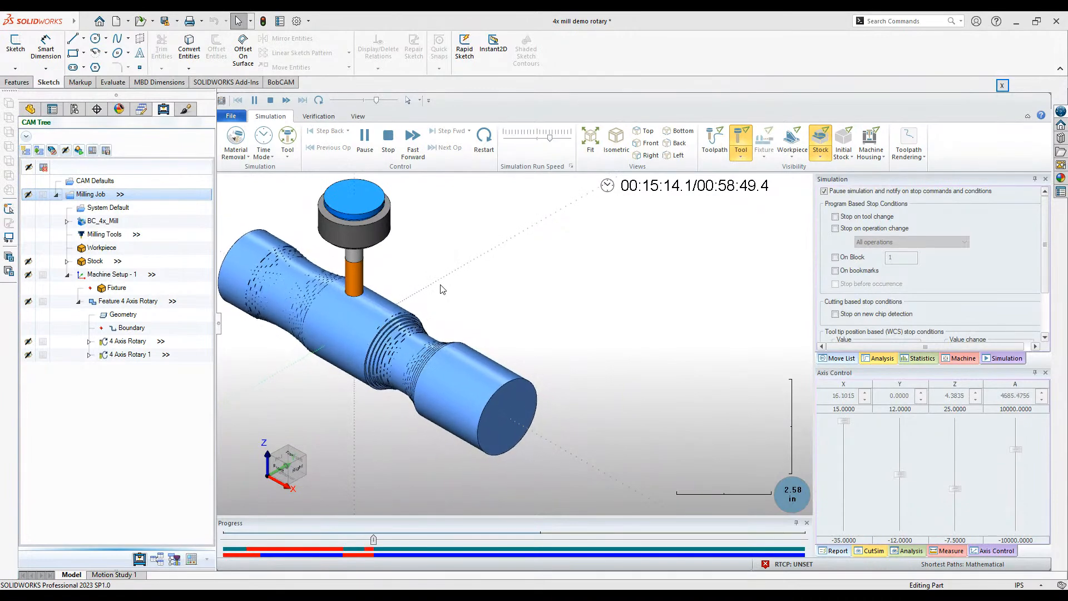
pyautogui.scroll(-5, 334, 292)
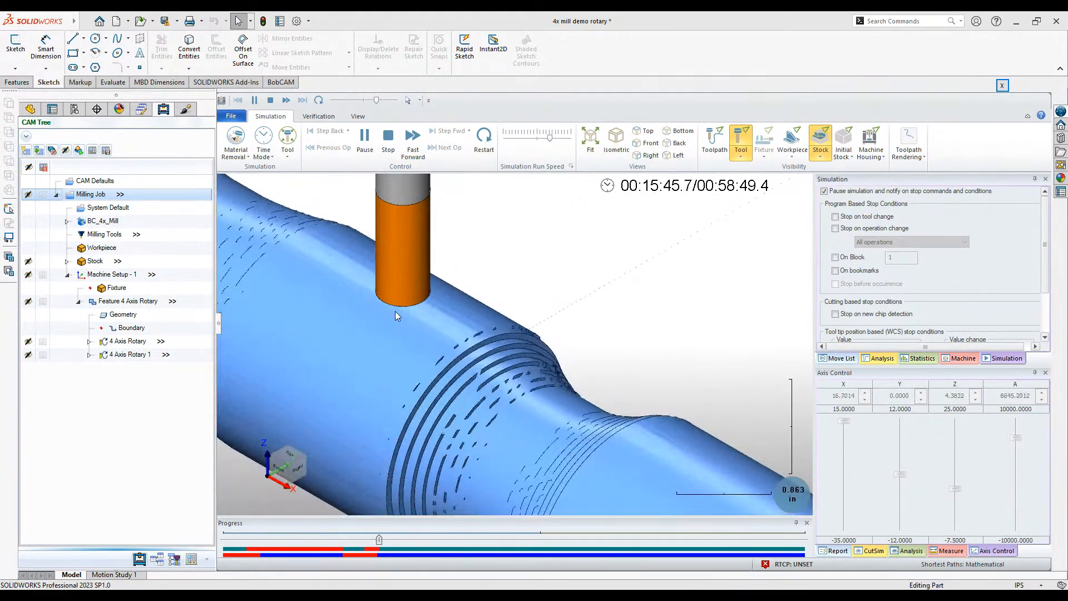
pyautogui.scroll(5, 395, 311)
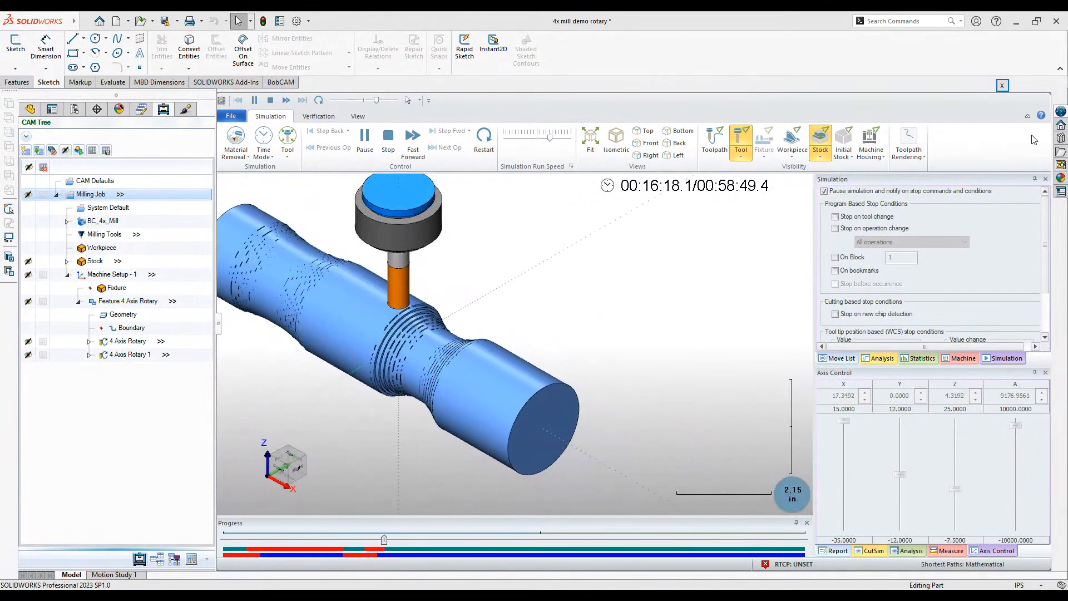
pyautogui.click(1000, 90)
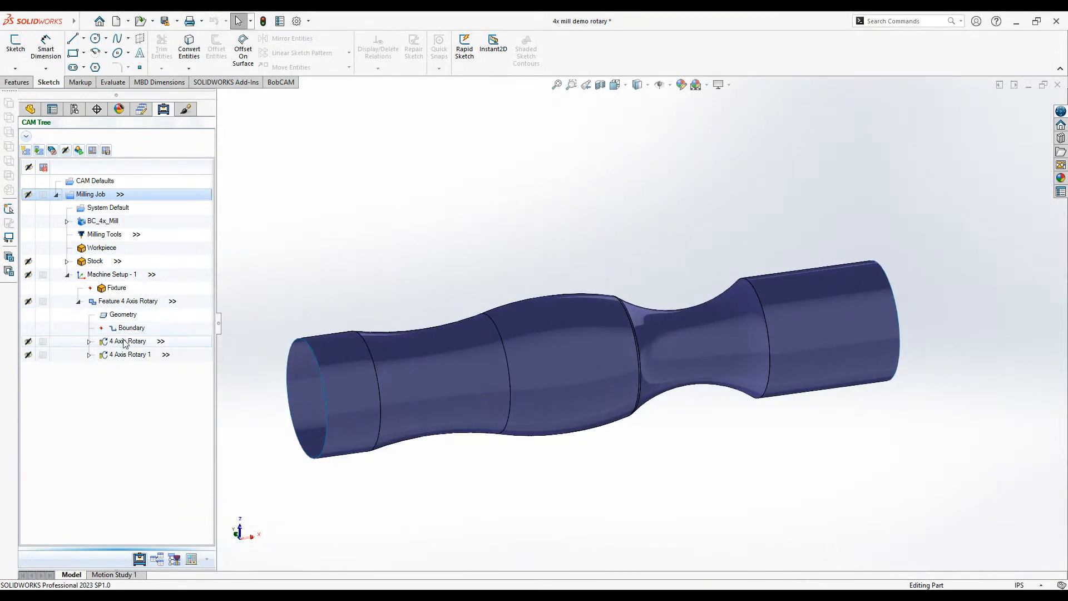
# - Enable Trim to Stock in the first 4 Axis Rotary operation's parameters and recompute its toolpath
pyautogui.doubleClick(126, 340)
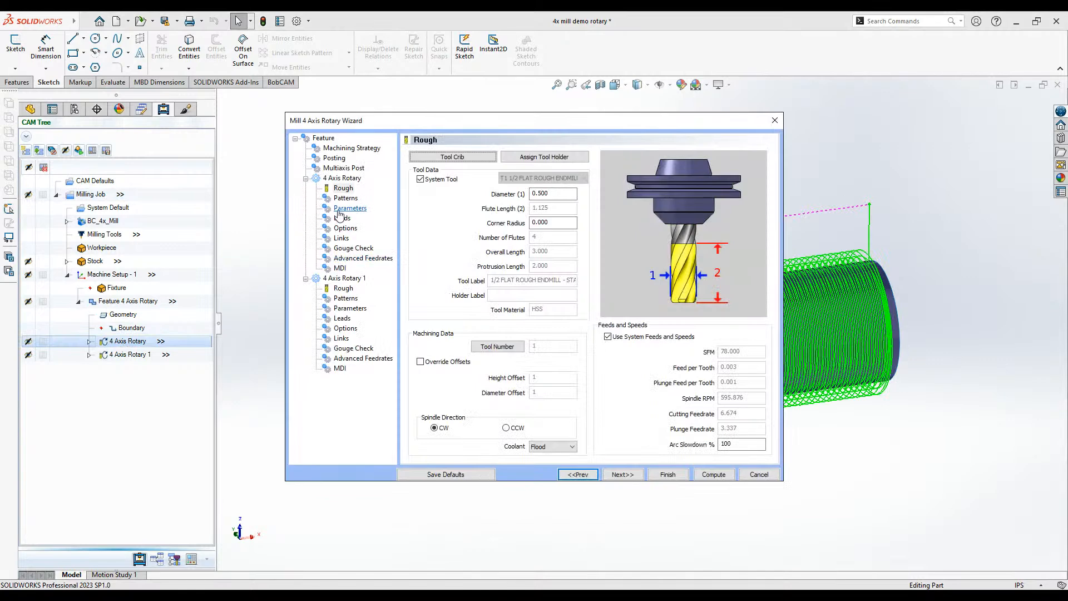
pyautogui.click(349, 208)
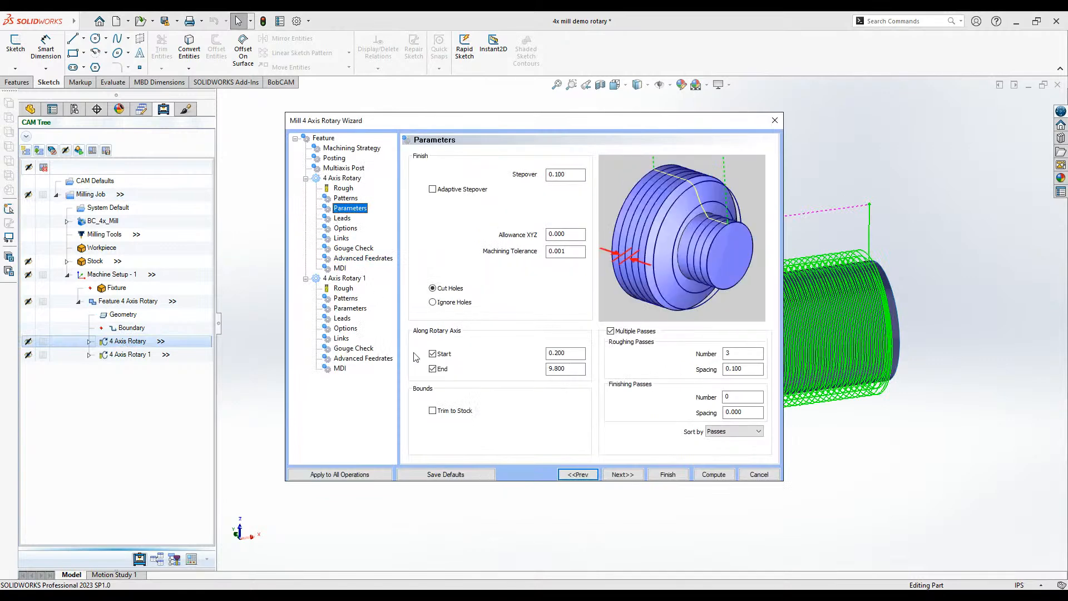
pyautogui.click(433, 410)
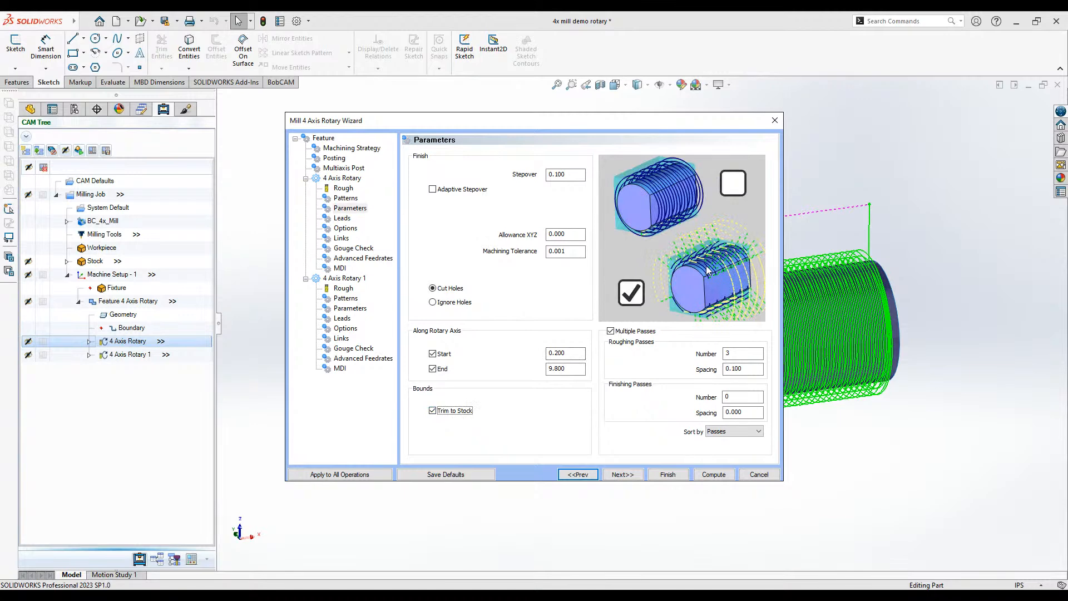
pyautogui.click(669, 476)
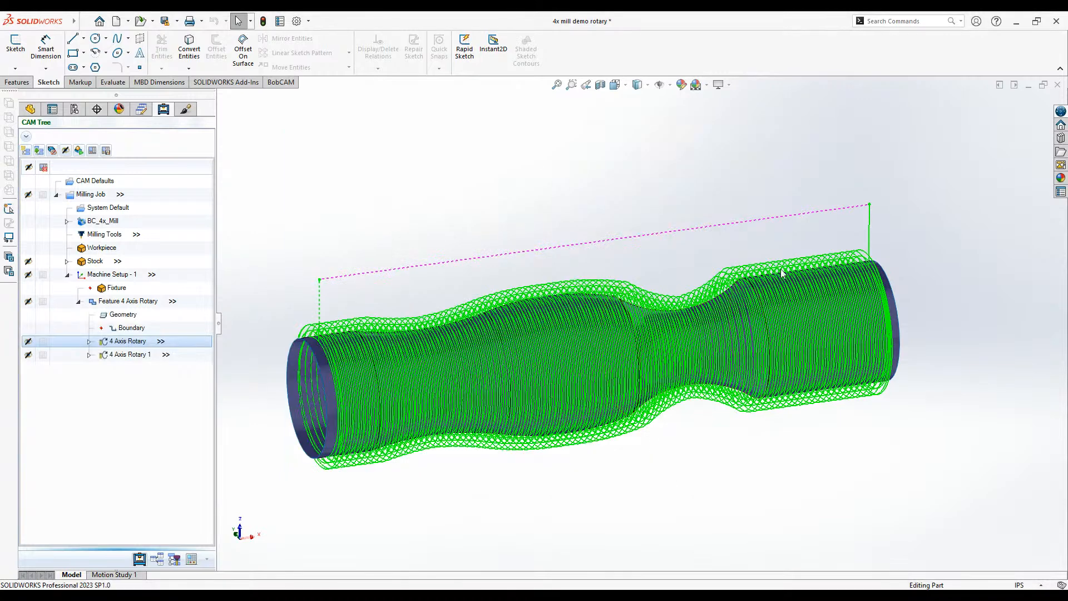
pyautogui.rightClick(120, 345)
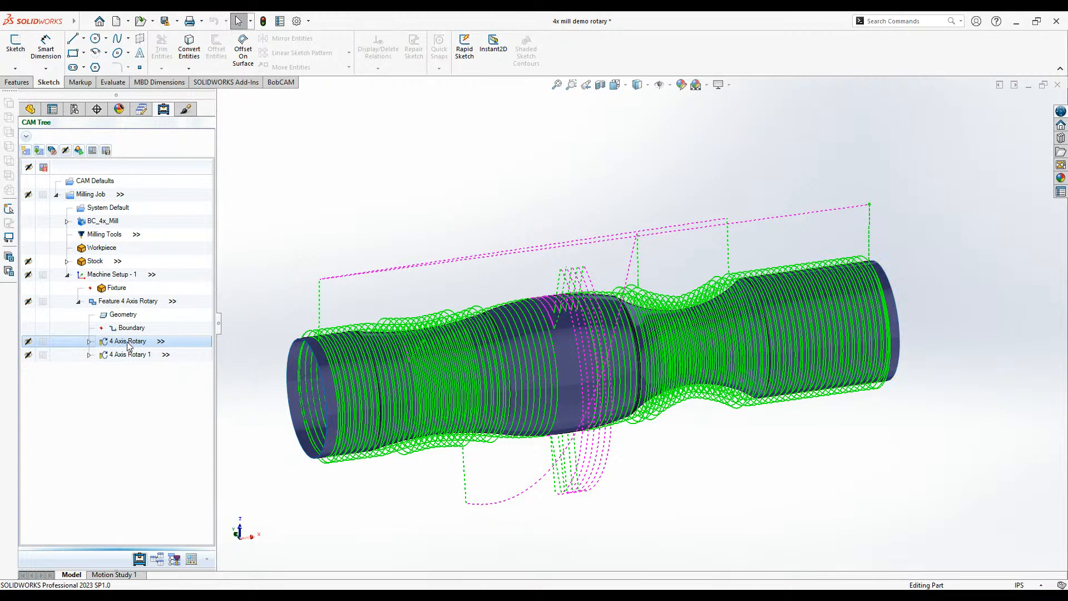
# - Simulate the Milling Job with the stock-trimmed roughing toolpath and raise the run speed
pyautogui.rightClick(79, 193)
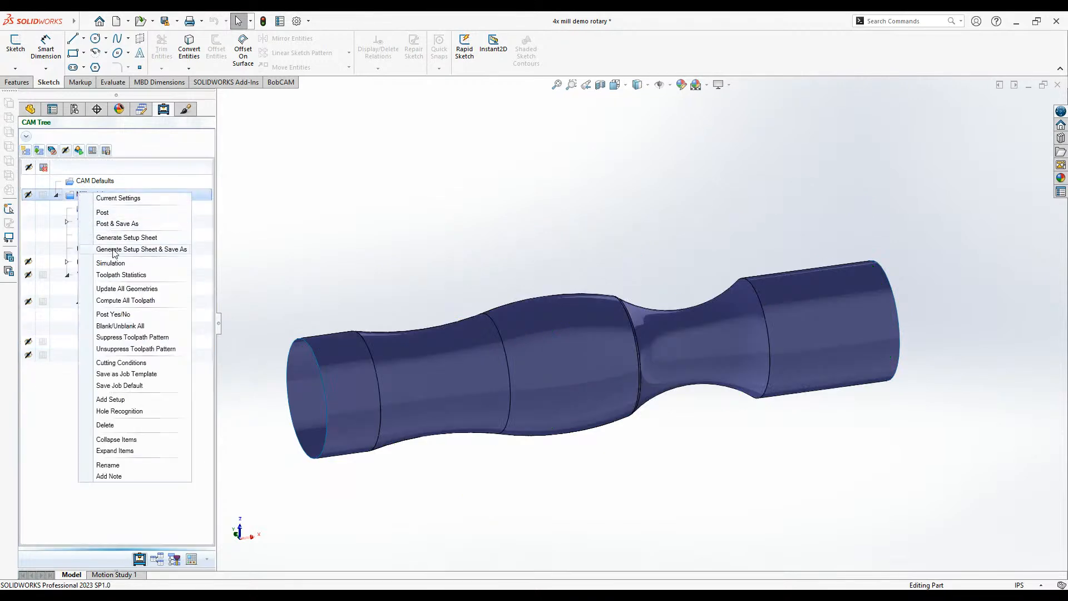
pyautogui.press('Return')
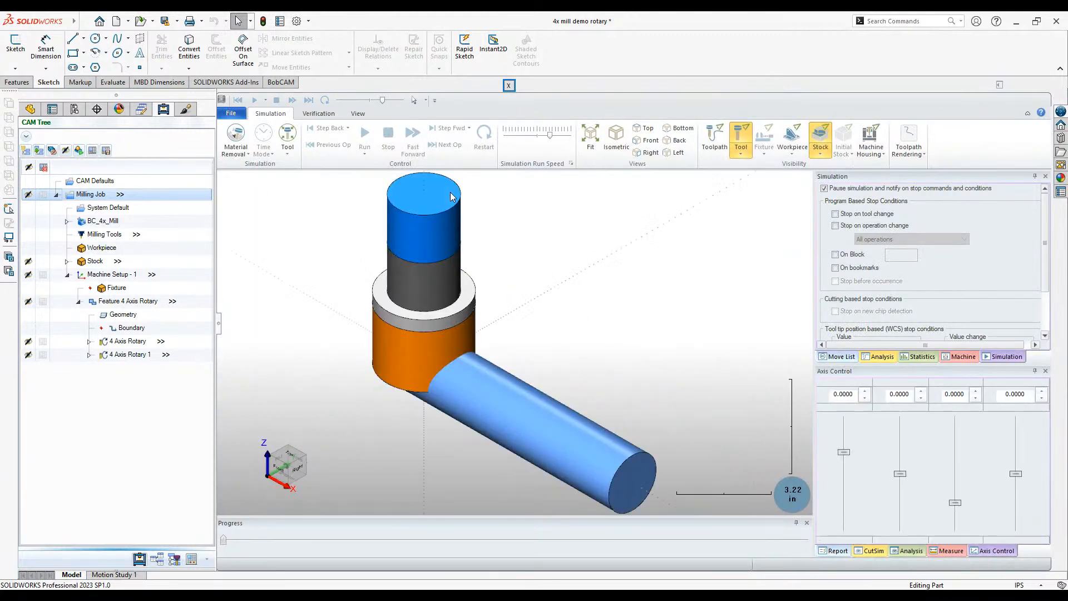
pyautogui.click(361, 136)
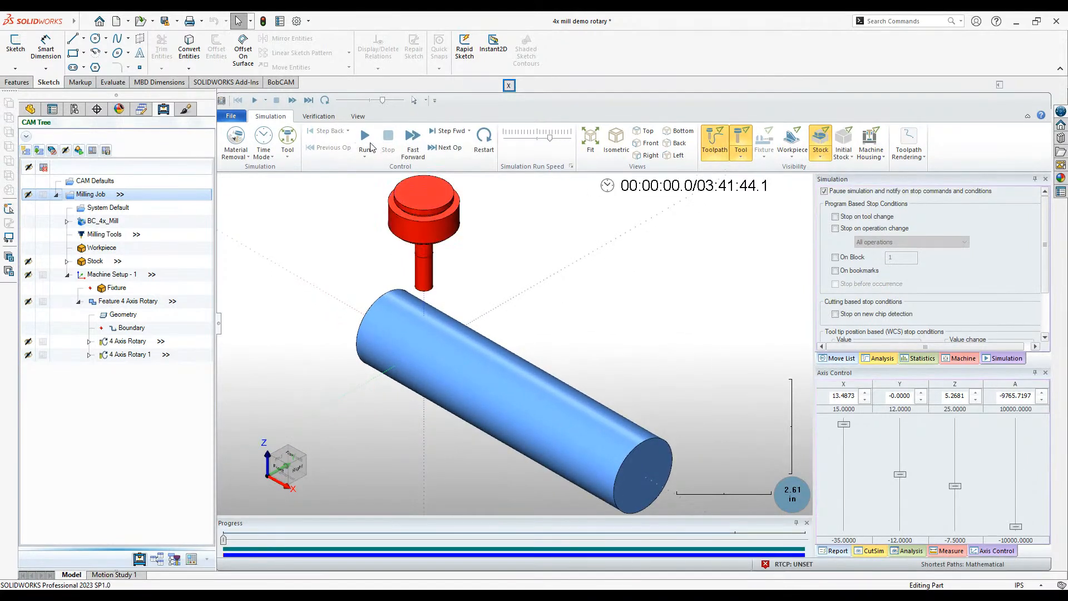
pyautogui.click(366, 143)
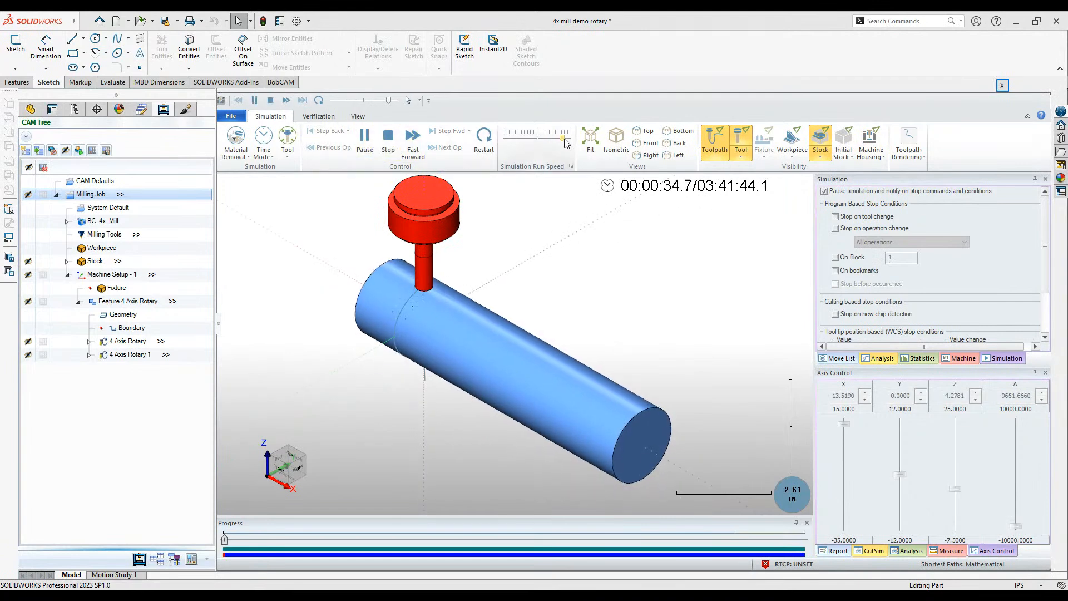
pyautogui.moveTo(565, 139); pyautogui.dragTo(569, 140)
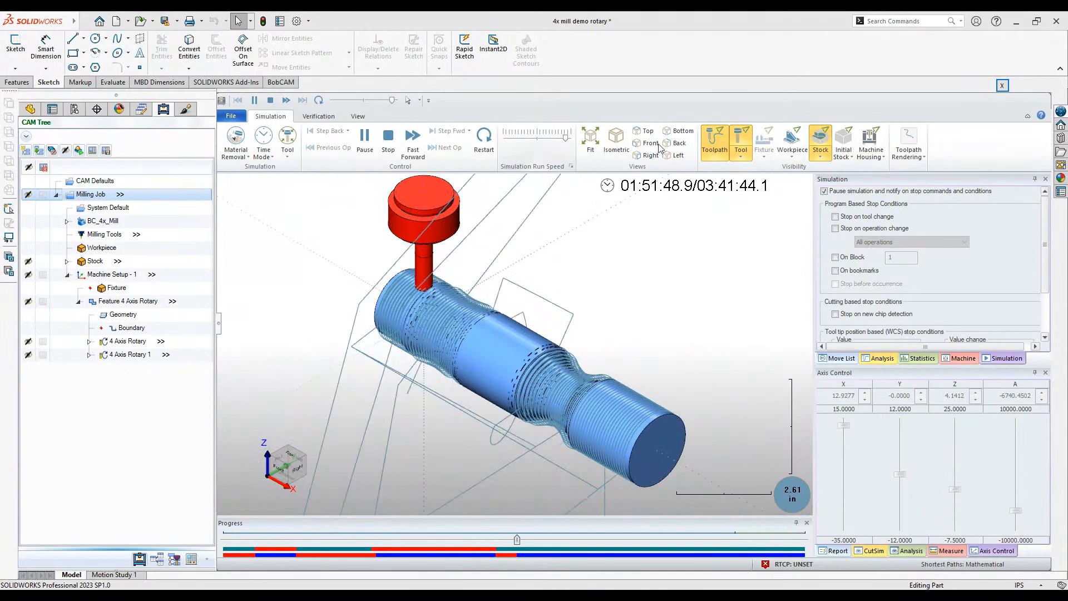
# - Hide the toolpath display in the simulation and lower the run speed to examine the finishing pass
pyautogui.click(715, 142)
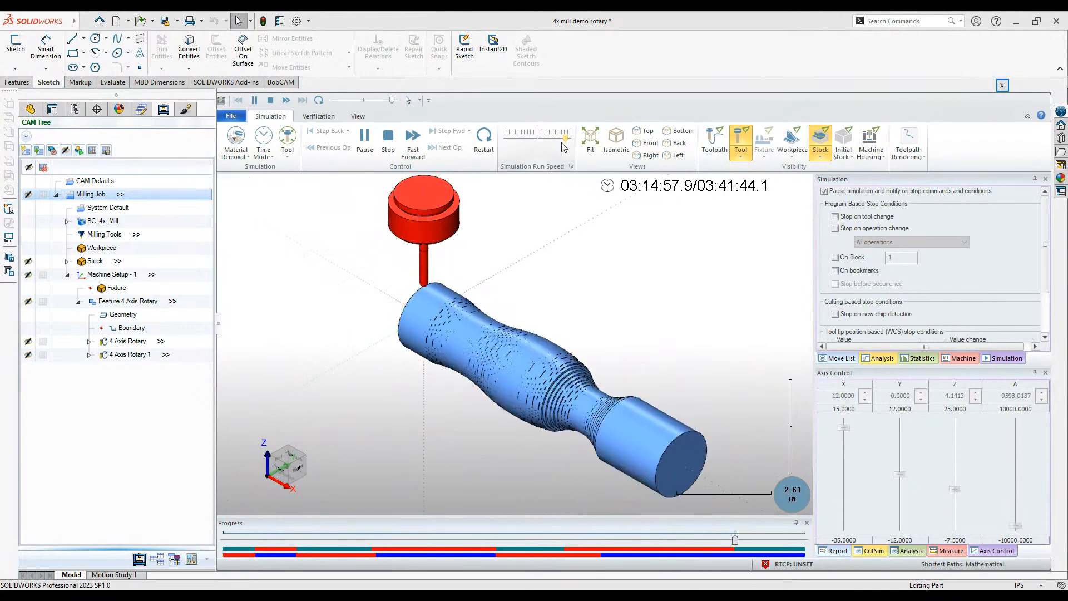
pyautogui.click(549, 139)
pyautogui.click(560, 138)
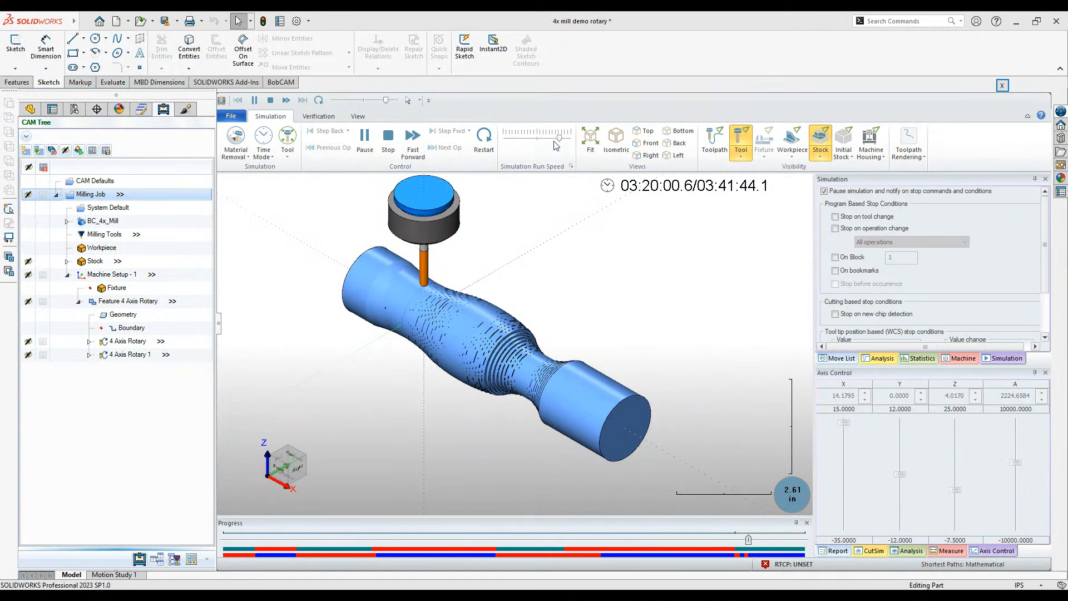
pyautogui.click(554, 138)
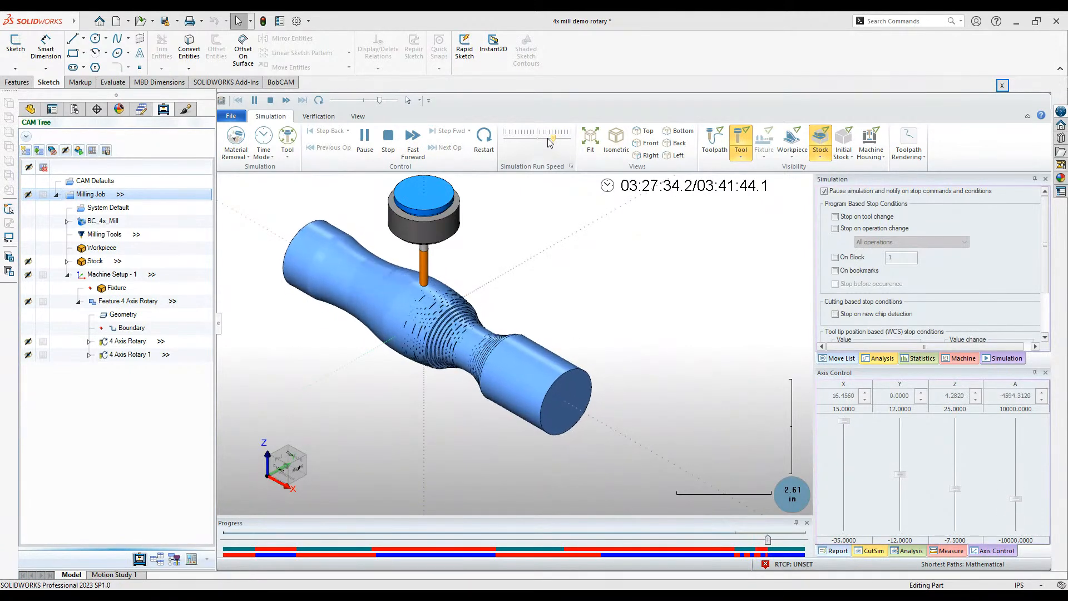
pyautogui.scroll(1, 493, 345)
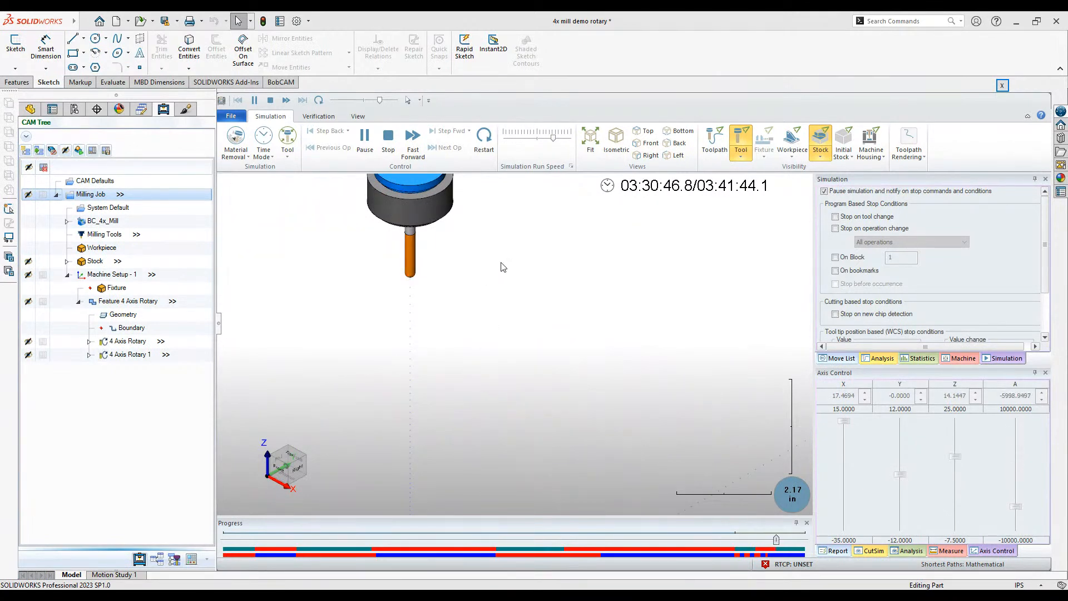
# - Examine the finished surface around the part's narrow neck until the simulation ends, and close the simulation
pyautogui.scroll(1, 494, 348)
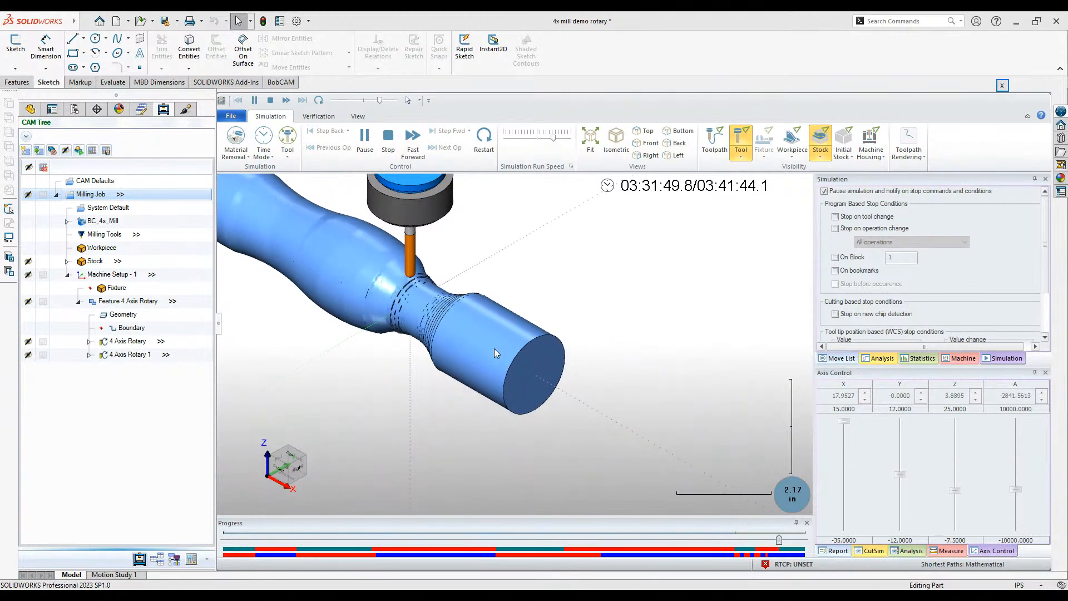
pyautogui.scroll(-1, 495, 350)
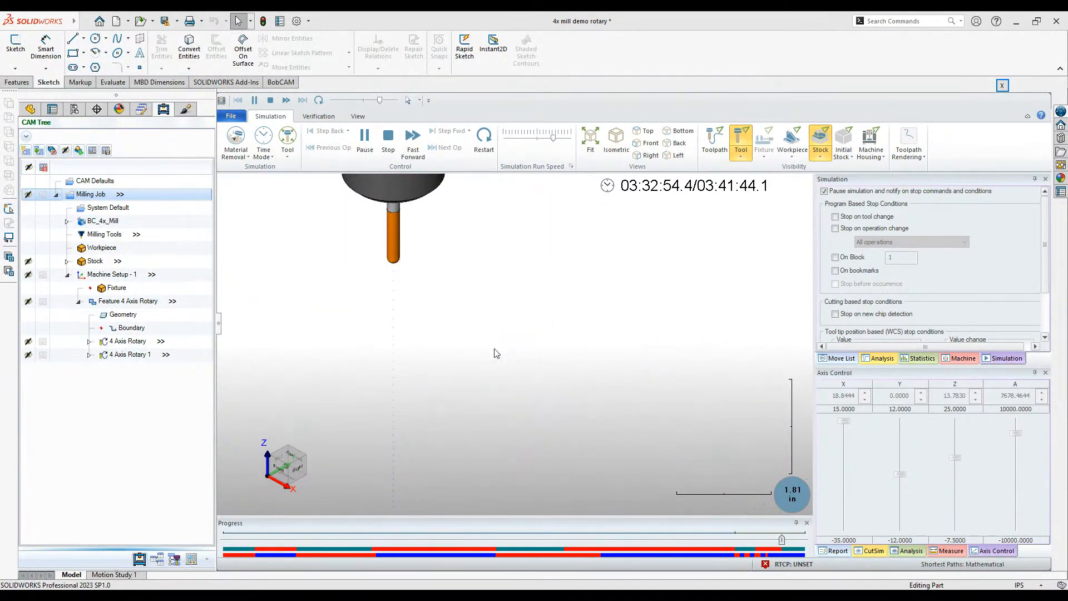
pyautogui.scroll(-1, 496, 353)
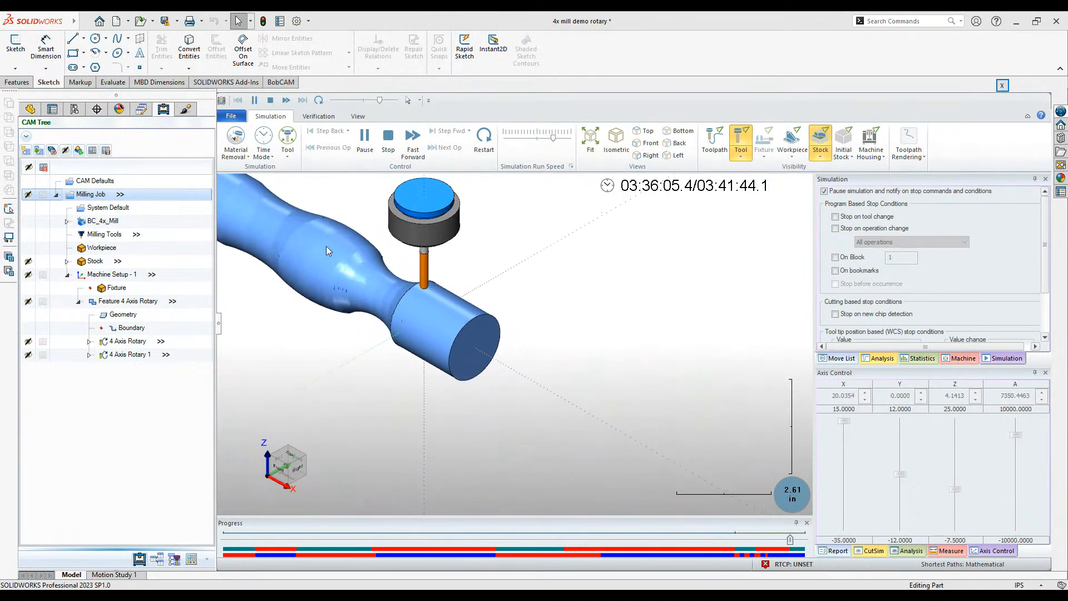
pyautogui.scroll(-3, 356, 275)
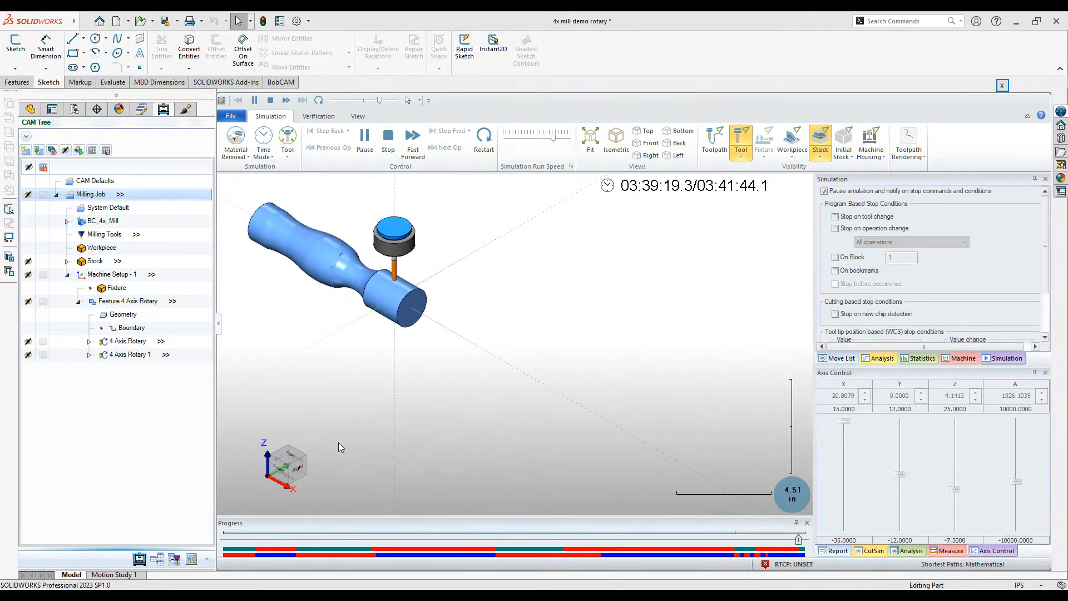
pyautogui.scroll(3, 305, 242)
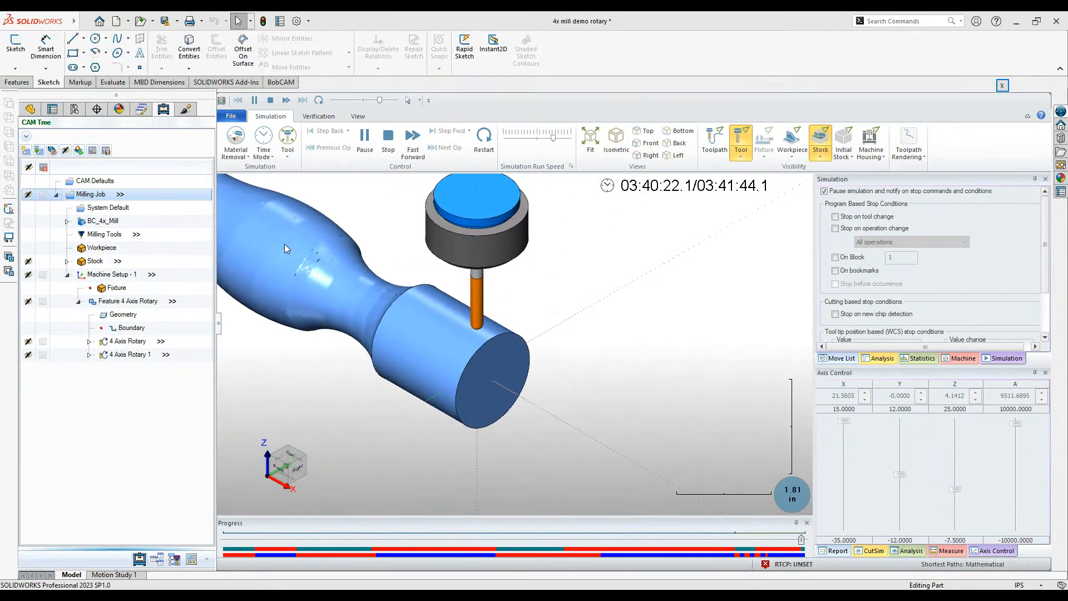
pyautogui.scroll(-3, 437, 213)
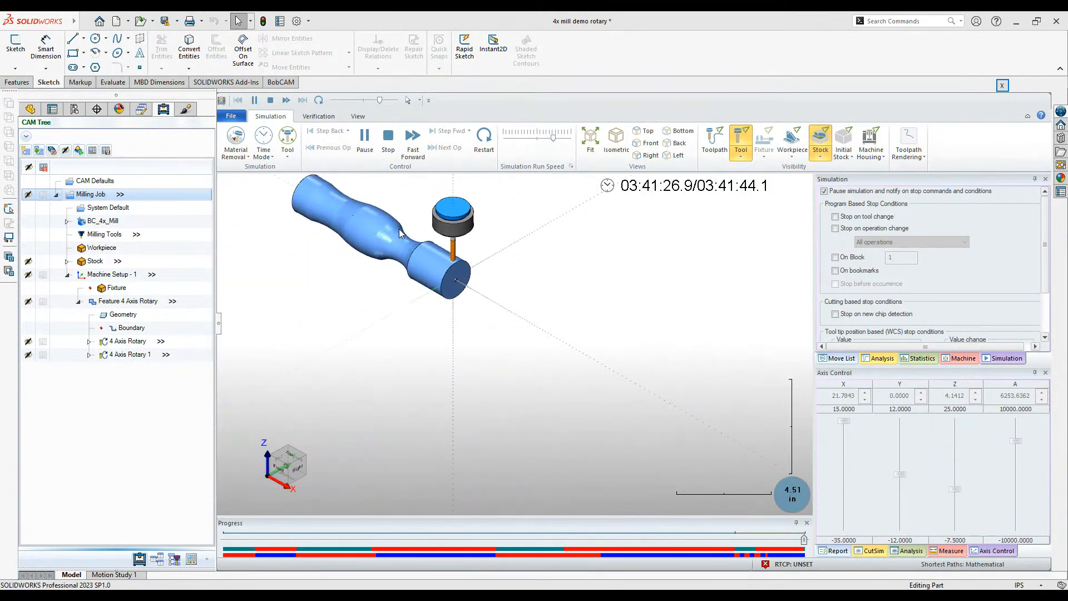
pyautogui.scroll(3, 400, 228)
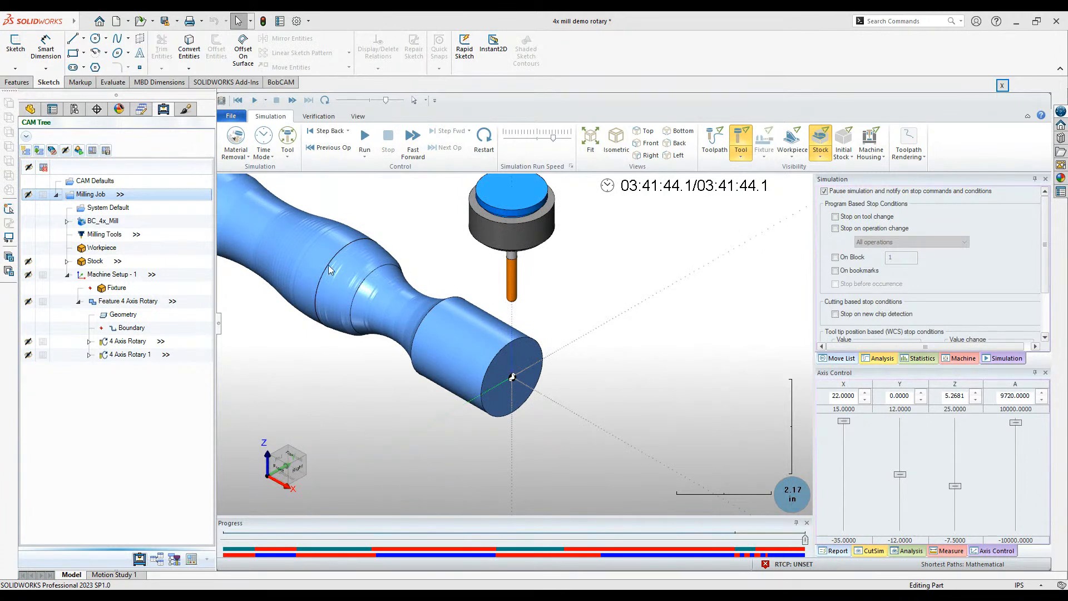
pyautogui.click(1002, 85)
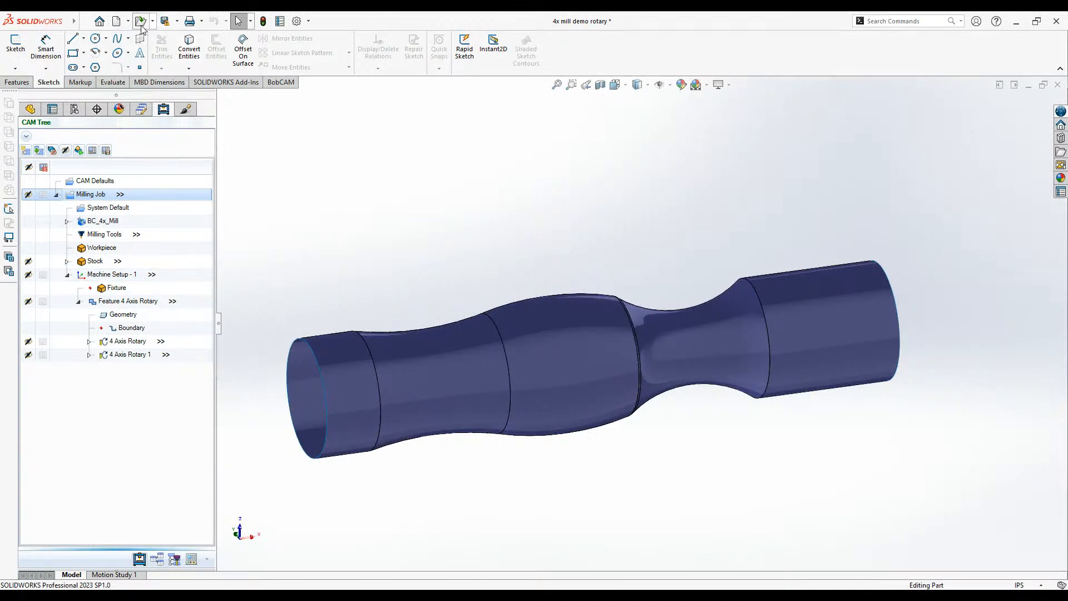
# - Open the SLDPRT part "4x mill demo wrapping group" from the Demos folder and view it from another angle
pyautogui.hotkey('ctrl', 'o')
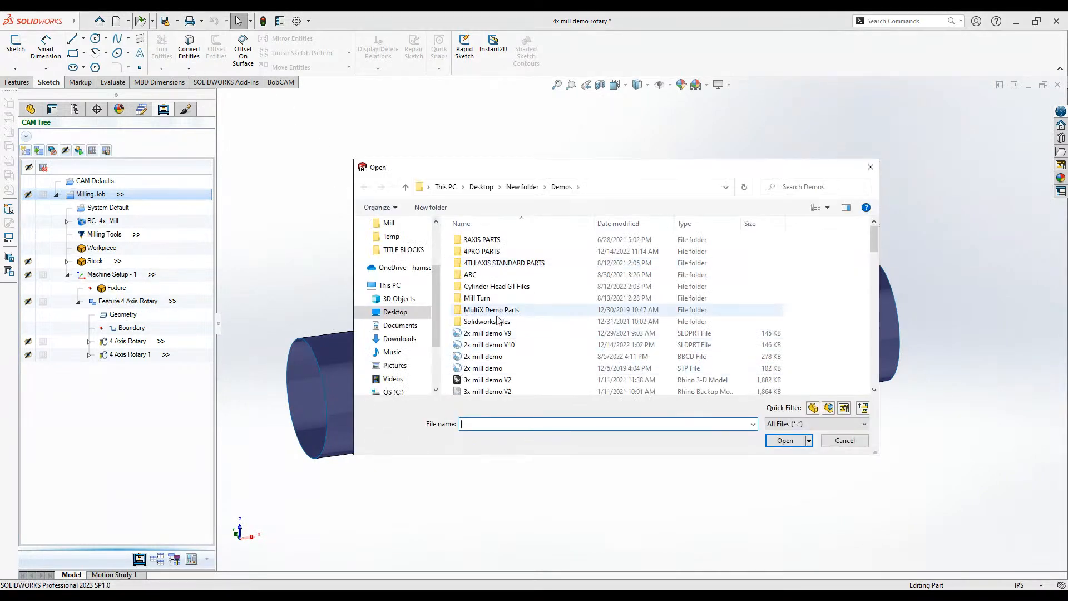
pyautogui.scroll(-5, 523, 295)
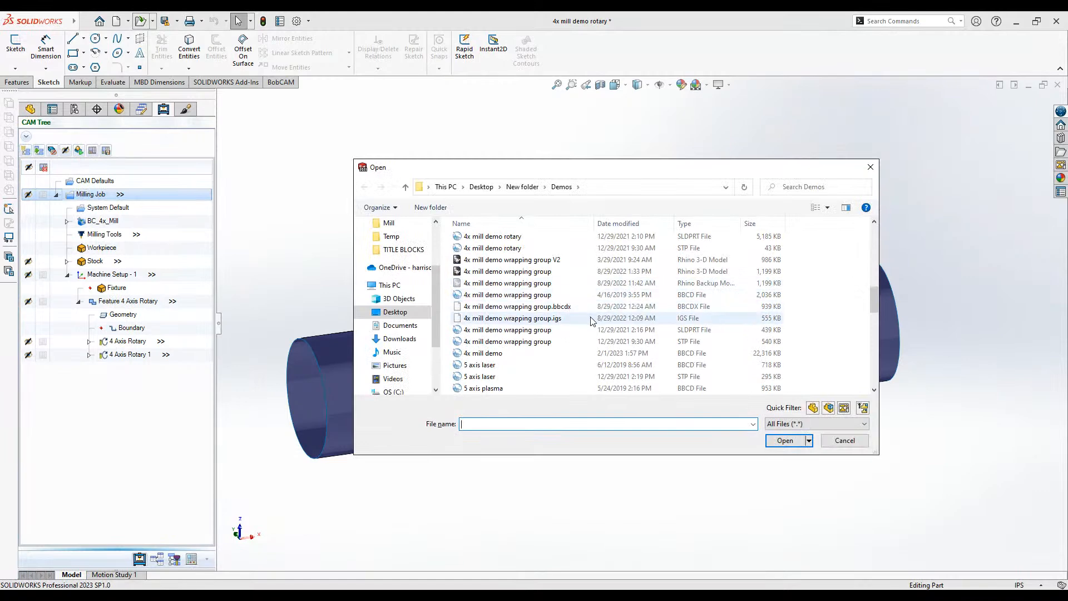
pyautogui.doubleClick(587, 328)
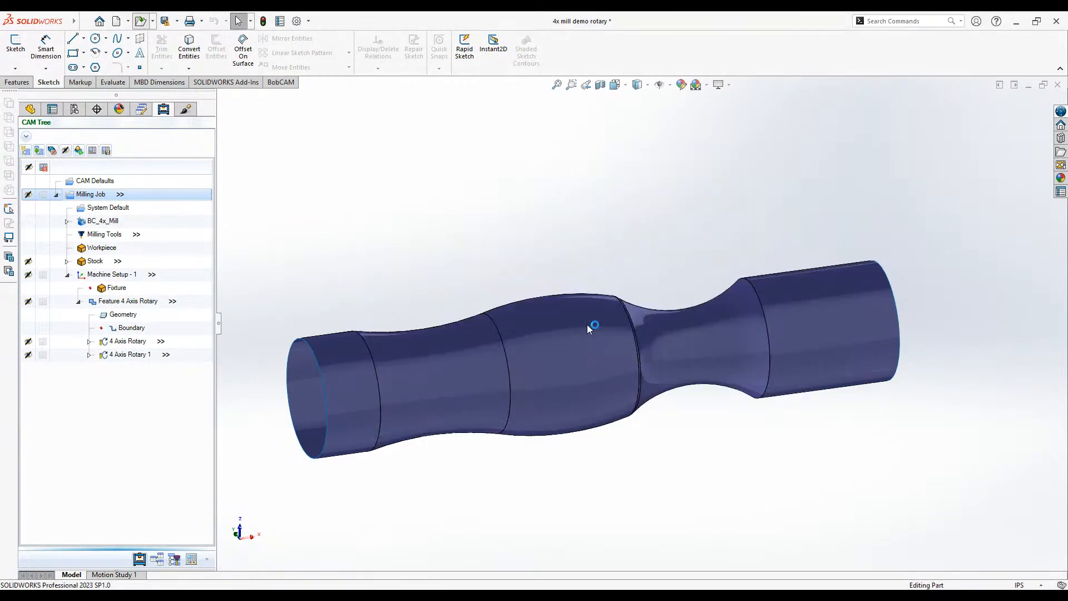
pyautogui.click(546, 377)
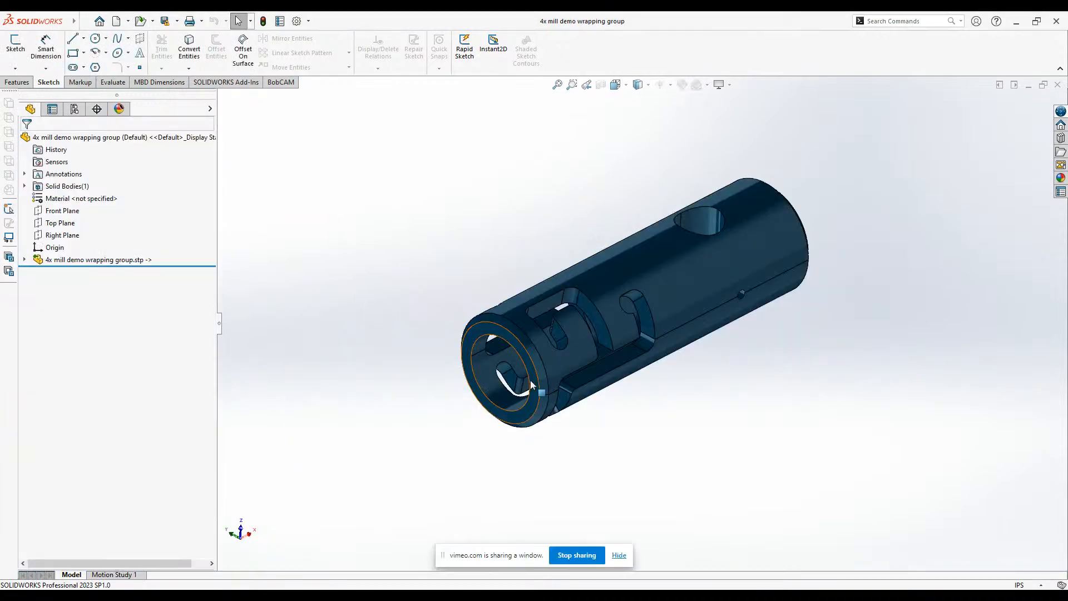
pyautogui.moveTo(757, 329); pyautogui.dragTo(742, 227, button='middle')
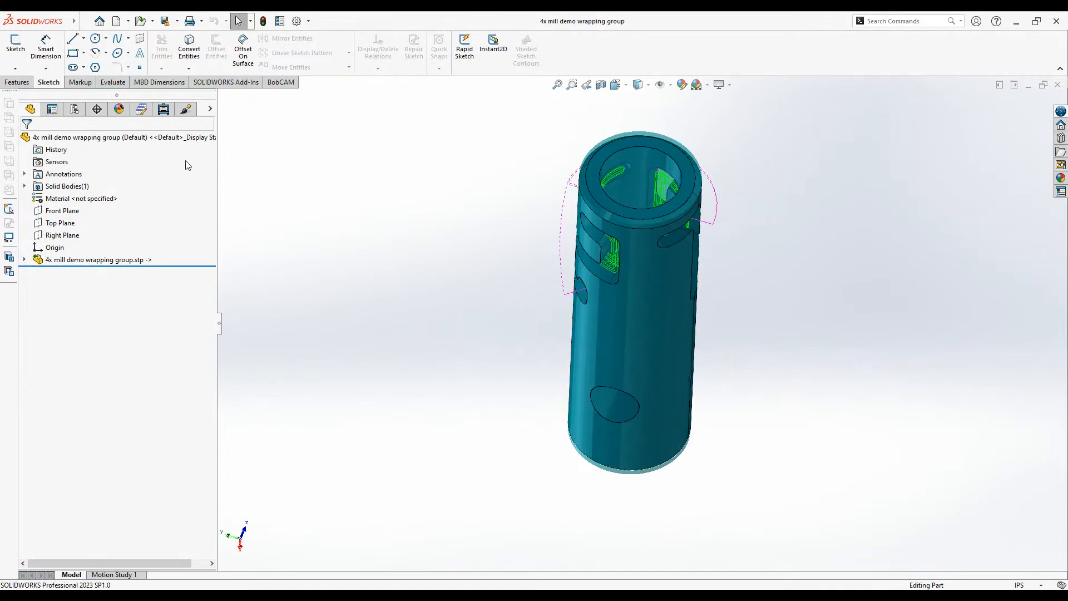
# - Show the part's CAM Tree, view the wrapped slot toolpaths, and collapse Machine Setup - 1 with its groups
pyautogui.click(163, 109)
pyautogui.moveTo(434, 191); pyautogui.dragTo(660, 236, button='middle')
pyautogui.moveTo(839, 276); pyautogui.dragTo(746, 261, button='middle')
pyautogui.scroll(-3, 646, 230)
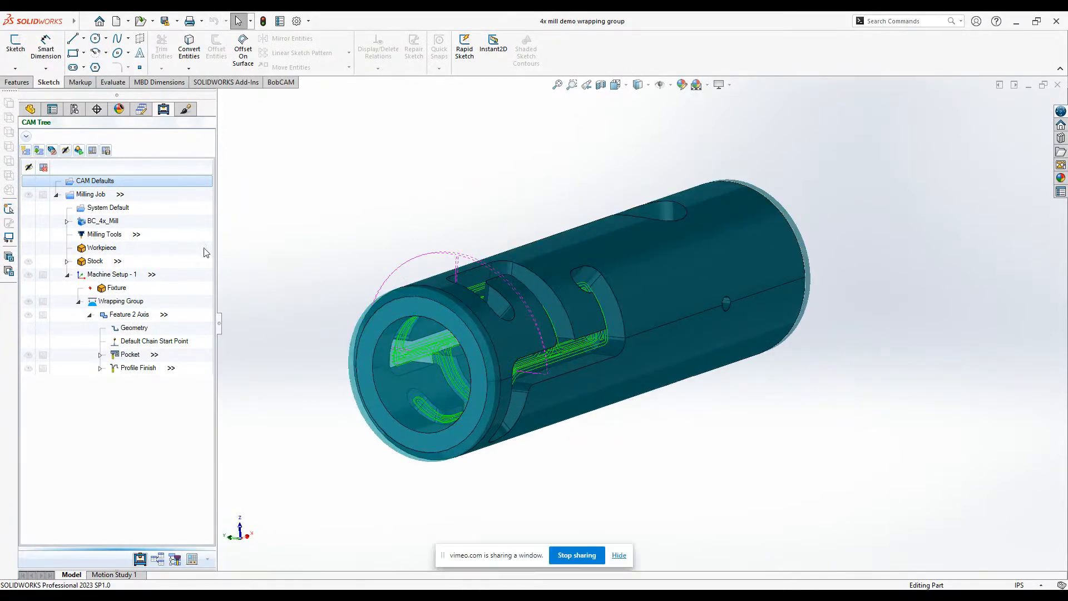
pyautogui.click(90, 315)
pyautogui.click(79, 302)
pyautogui.click(67, 275)
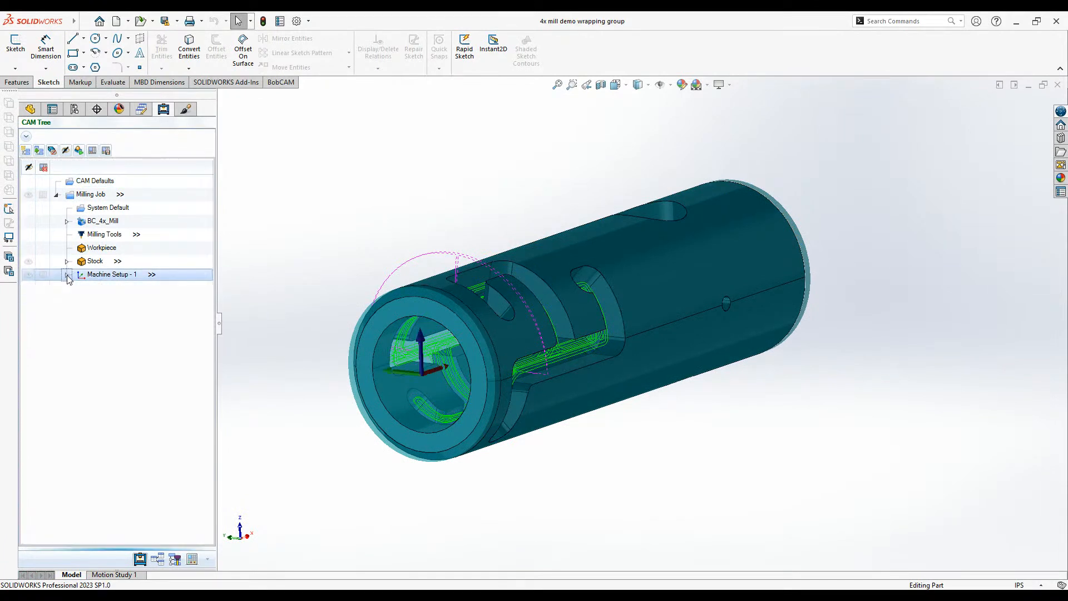
# - Add a wrapping group to Machine Setup - 1 with Wrapped Geometry enabled and the stock diameter of 1.500 as wrapping diameter
pyautogui.rightClick(174, 273)
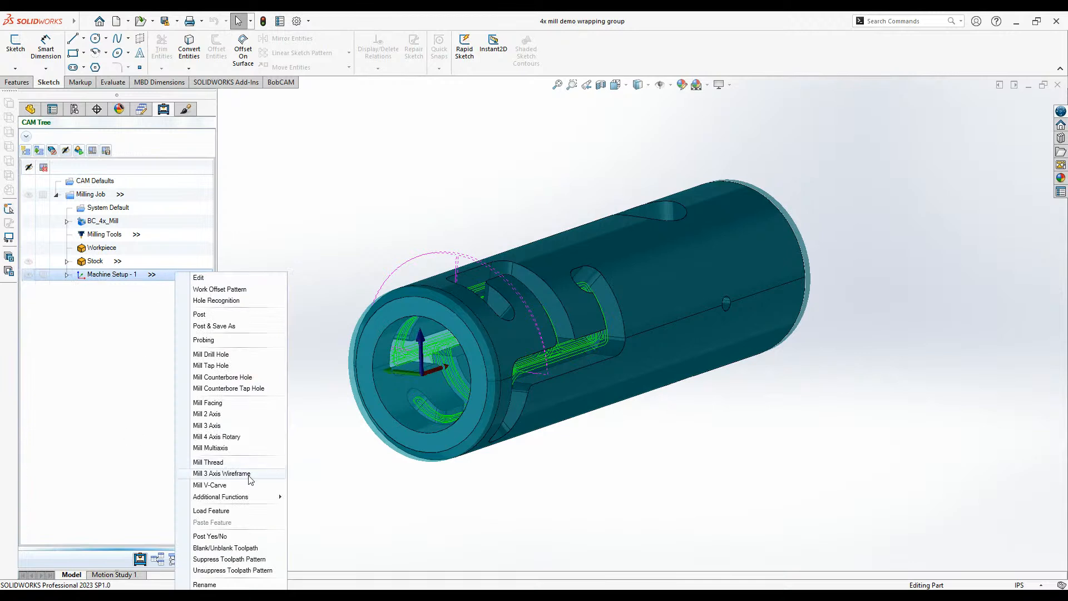
pyautogui.moveTo(262, 497)
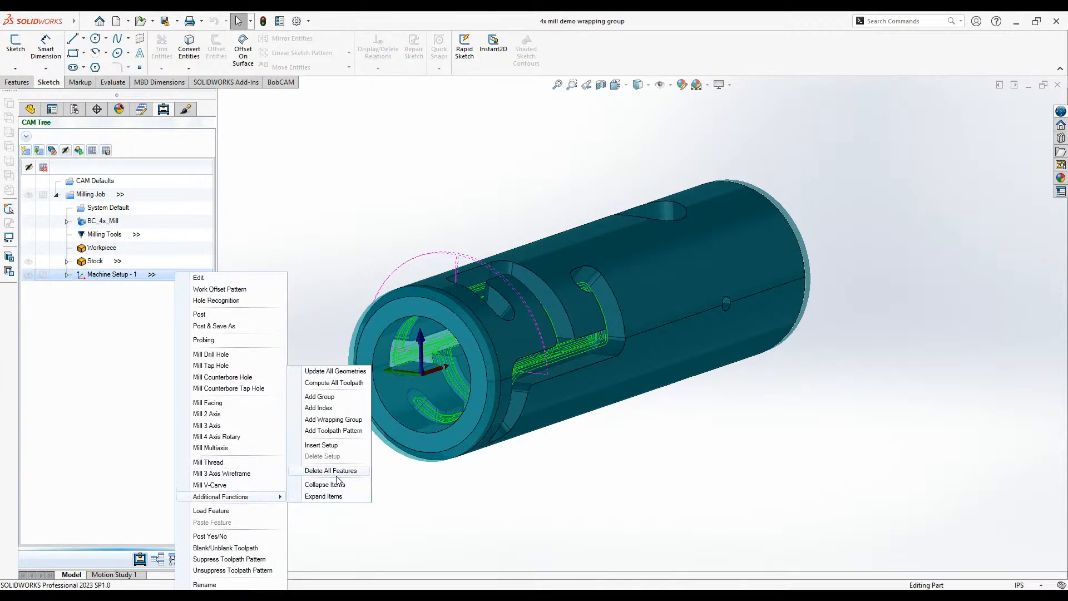
pyautogui.click(345, 421)
pyautogui.moveTo(529, 181); pyautogui.dragTo(303, 199)
pyautogui.click(272, 215)
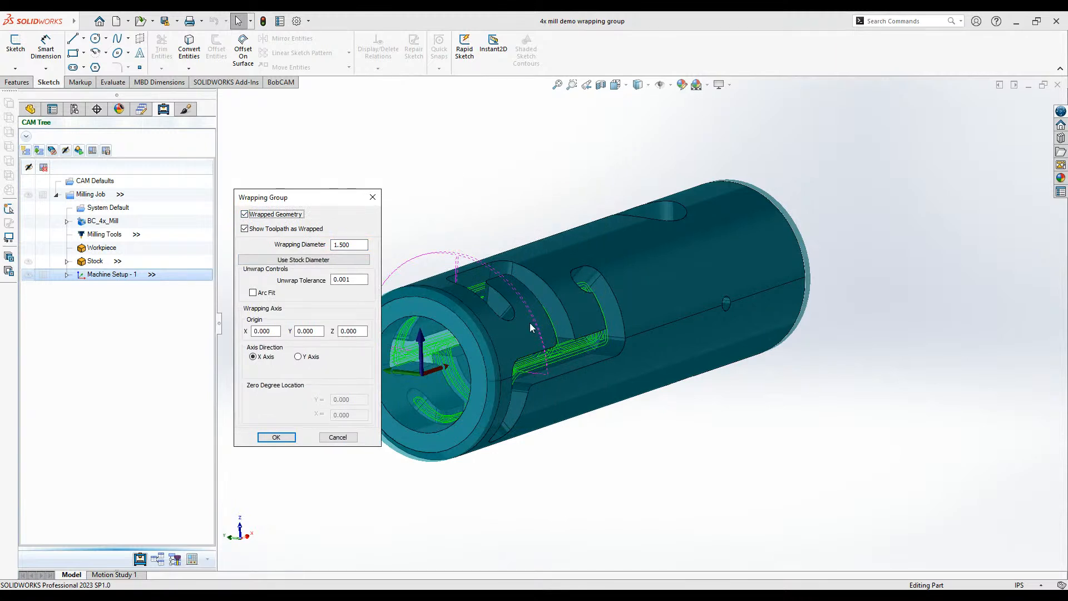
pyautogui.click(245, 215)
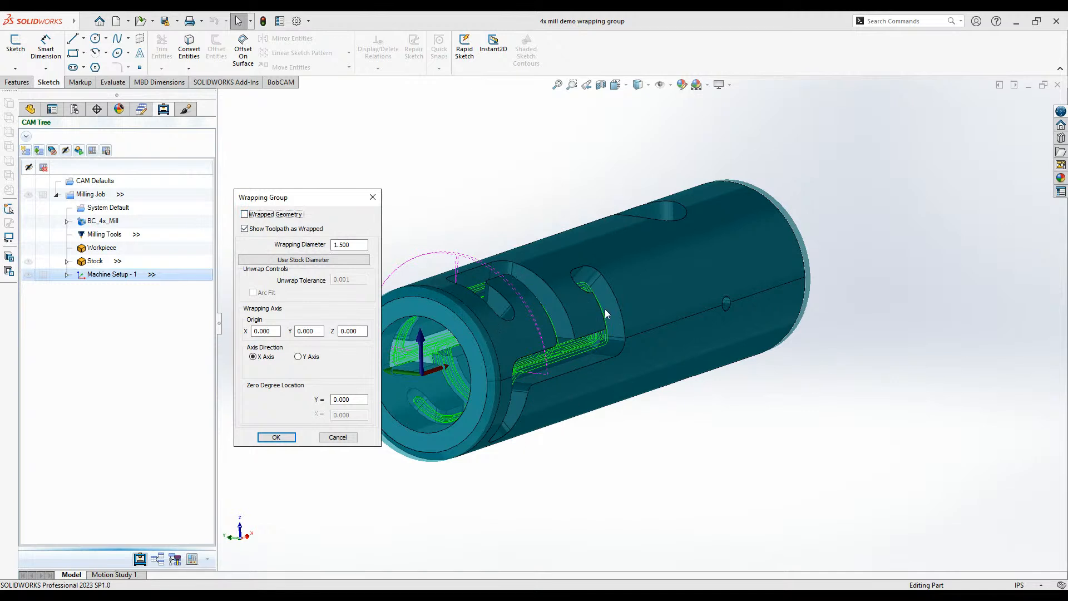
pyautogui.click(244, 215)
pyautogui.click(295, 259)
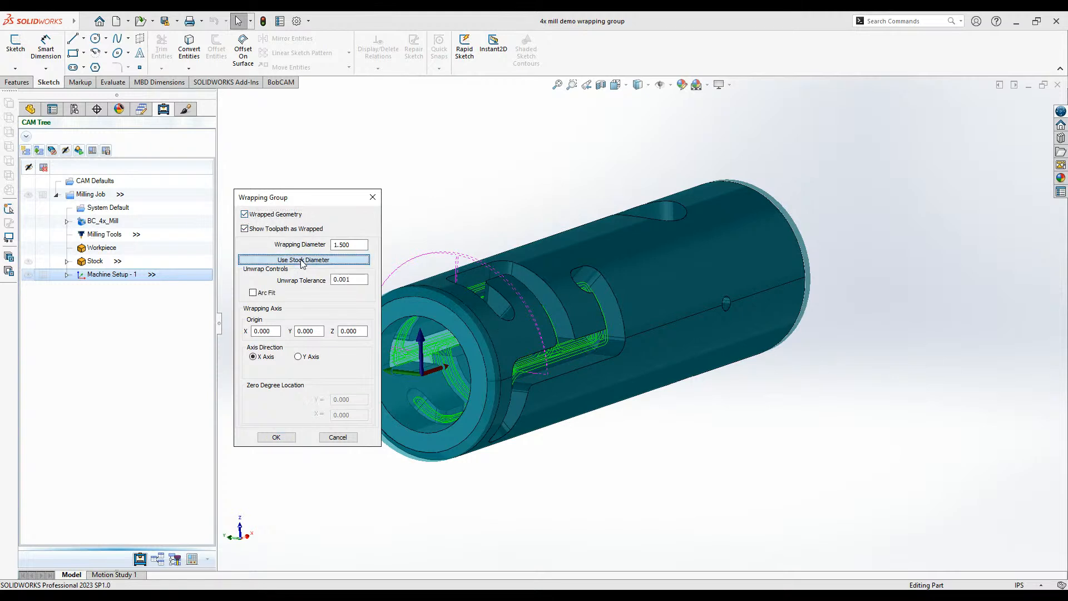
pyautogui.click(356, 246)
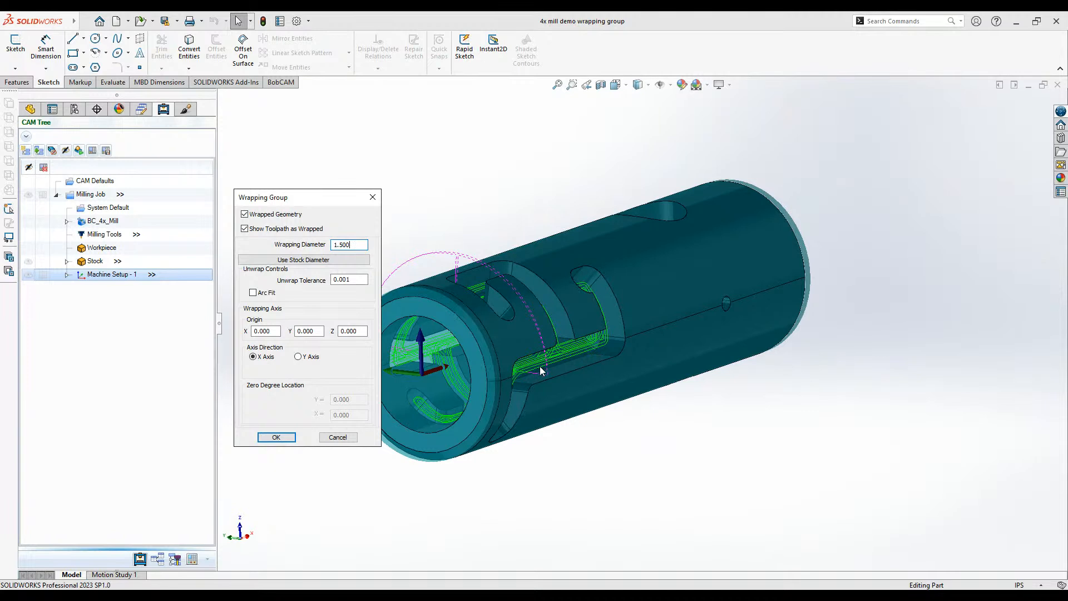
pyautogui.click(273, 438)
pyautogui.click(129, 316)
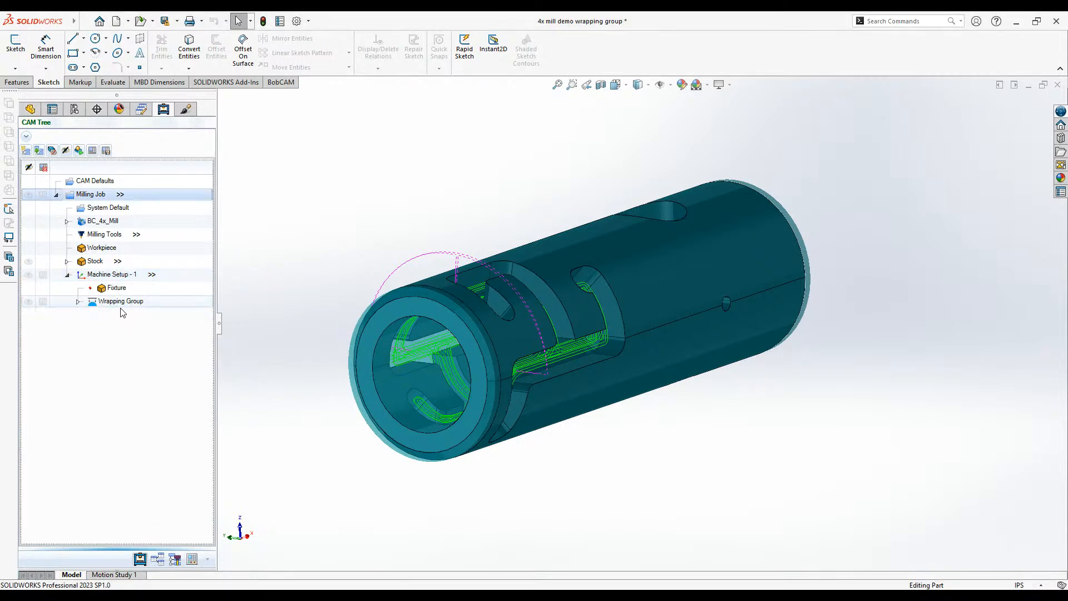
# - Review the milling features available for the Wrapping Group, and expand its Feature 2 Axis down to the Pocket and Profile Finish operations
pyautogui.rightClick(138, 305)
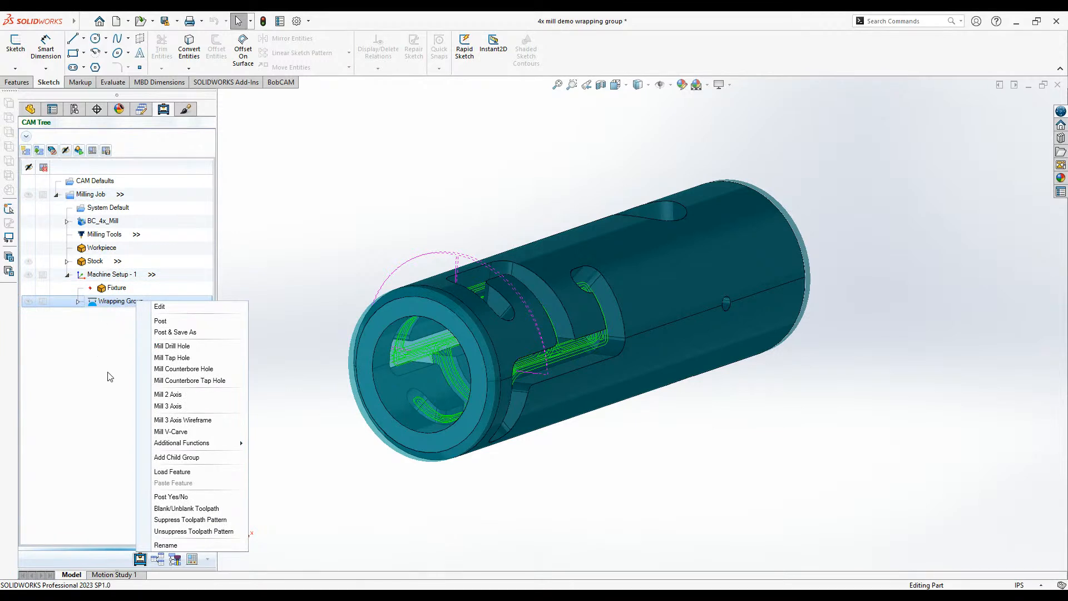
pyautogui.click(162, 394)
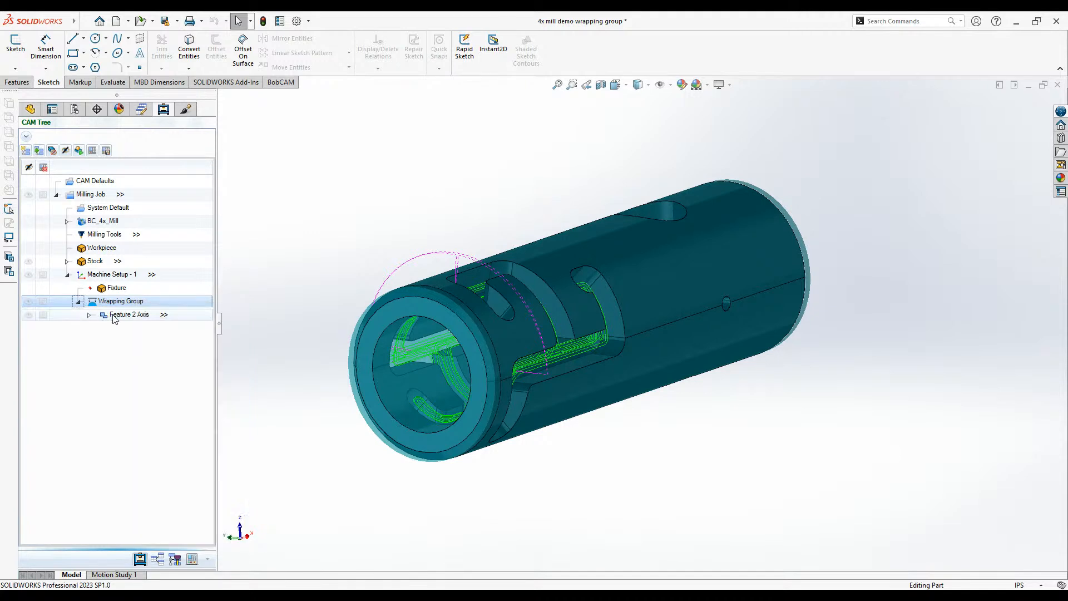
pyautogui.click(89, 315)
pyautogui.click(128, 367)
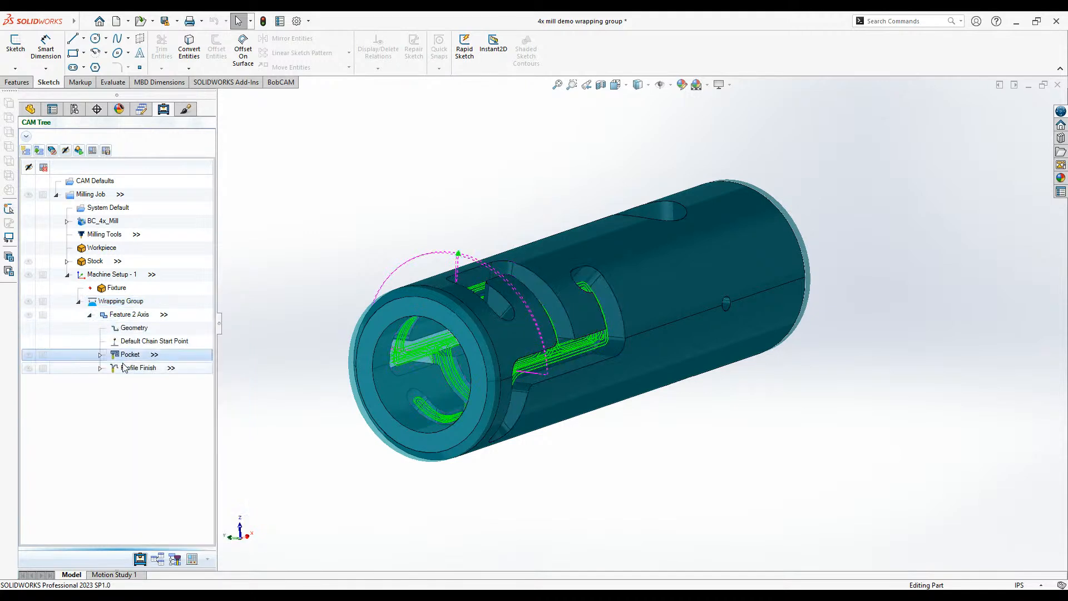
# - Open Feature 2 Axis for editing and review its feature depths and the Pocket and Profile Finish machining strategy
pyautogui.doubleClick(120, 315)
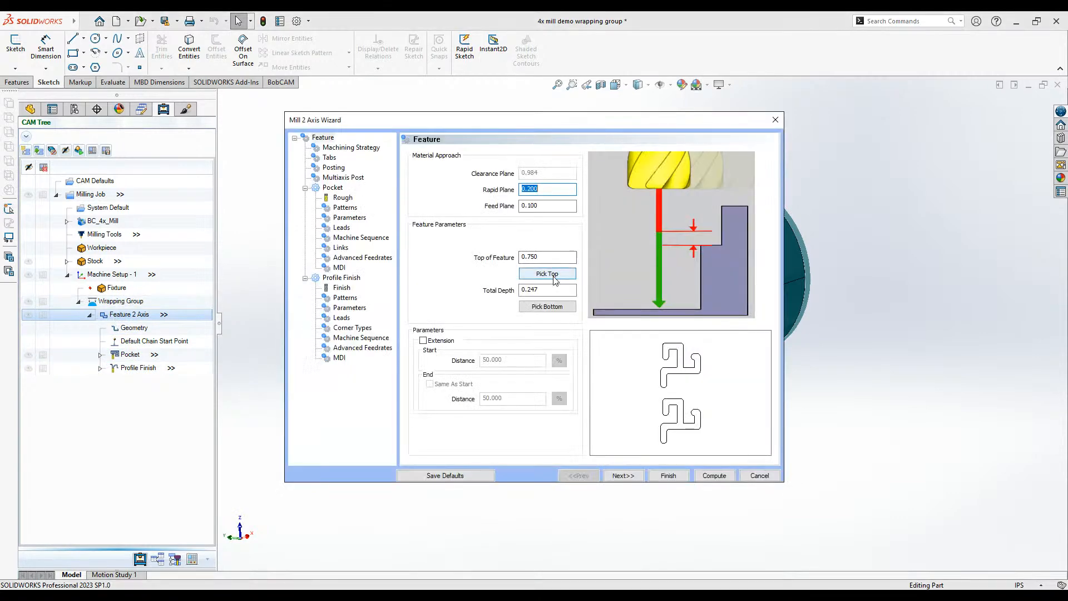
pyautogui.click(635, 475)
pyautogui.click(579, 476)
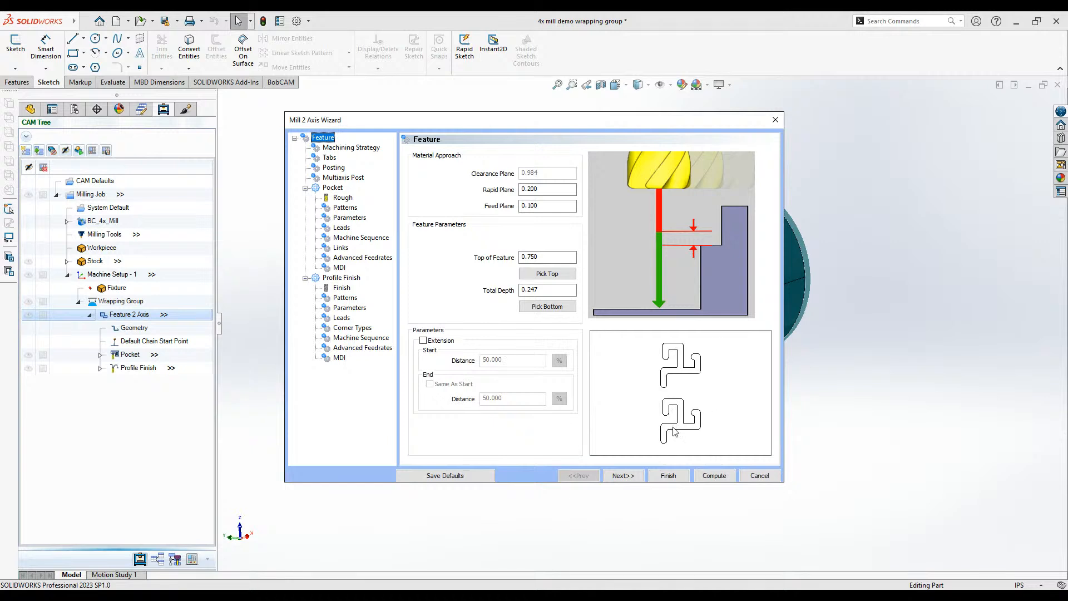
pyautogui.click(634, 476)
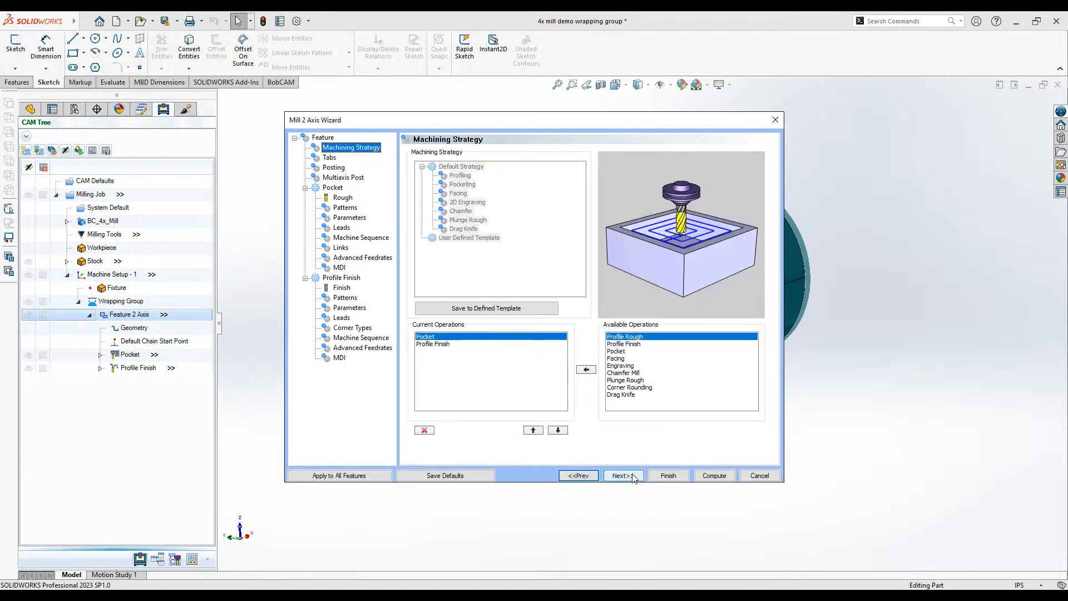
pyautogui.click(466, 344)
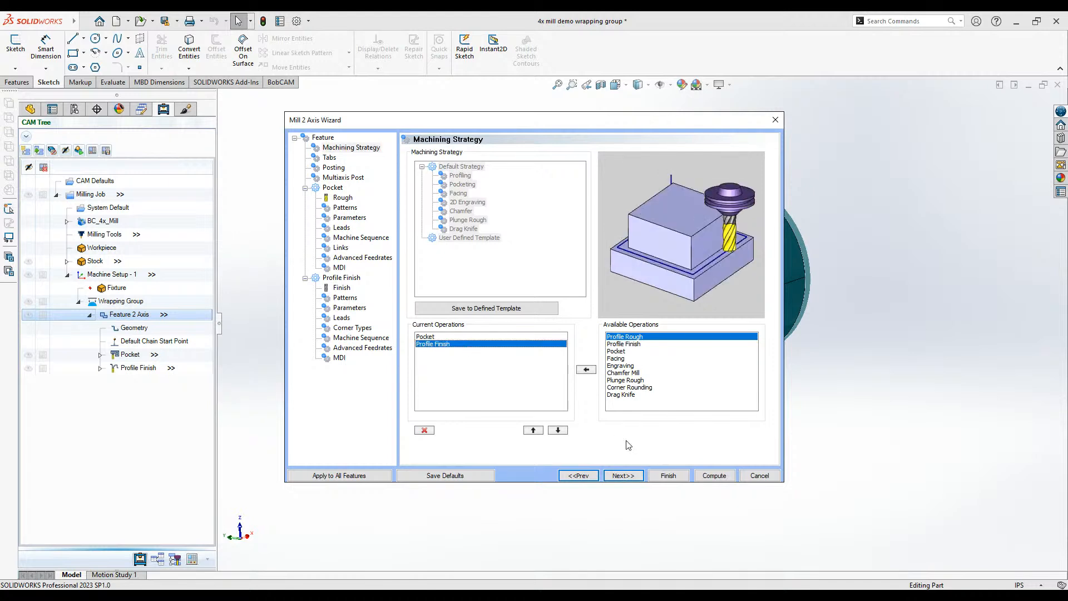
# - Go on through the feature settings to the Pocket operation's Rough page and review its tool, feeds and speeds
pyautogui.click(629, 476)
pyautogui.click(630, 475)
pyautogui.click(630, 475)
pyautogui.click(630, 476)
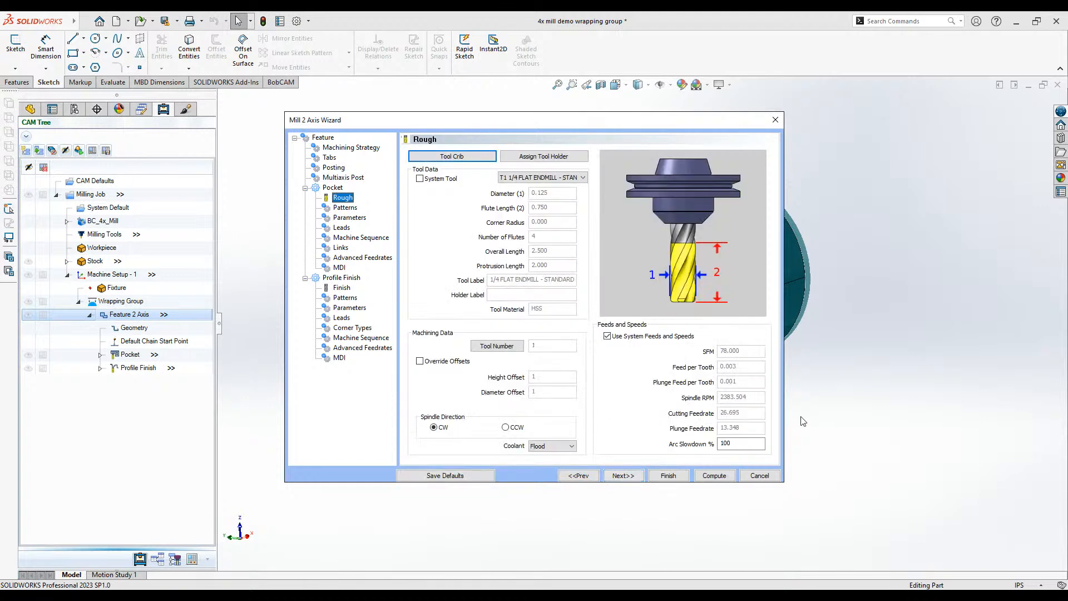
# - Go on to the Pocket operation's Patterns and Parameters pages and review its cut pattern, allowances and depth of cut
pyautogui.click(629, 476)
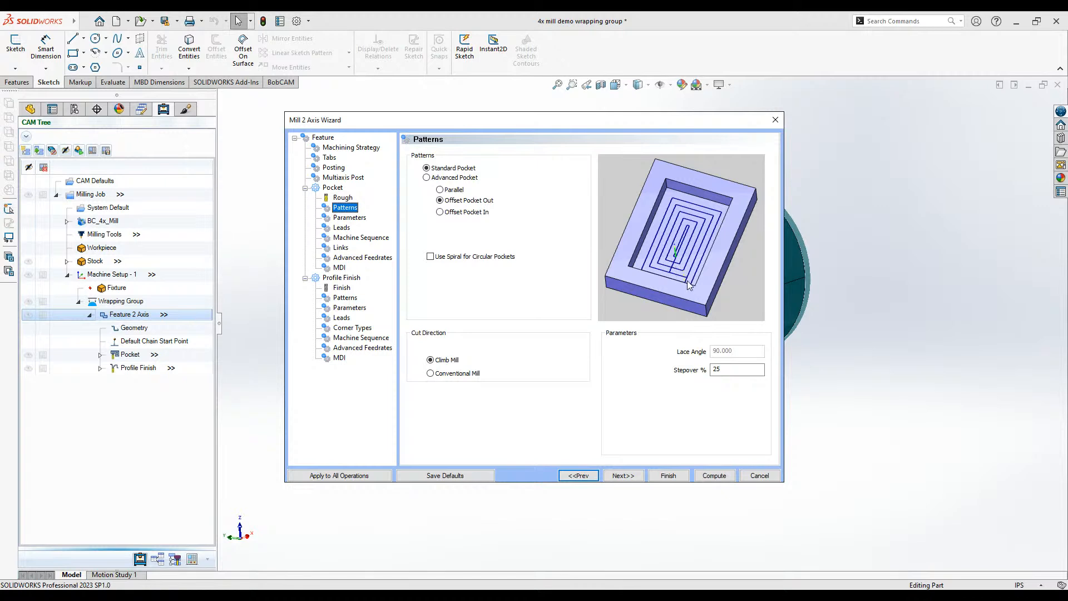
pyautogui.click(630, 474)
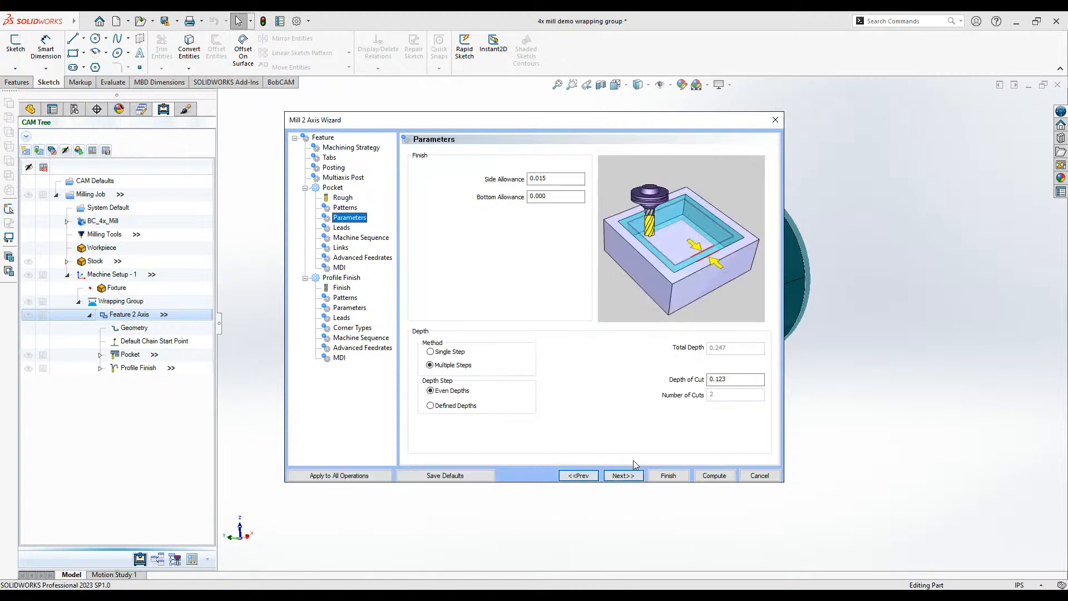
pyautogui.click(571, 177)
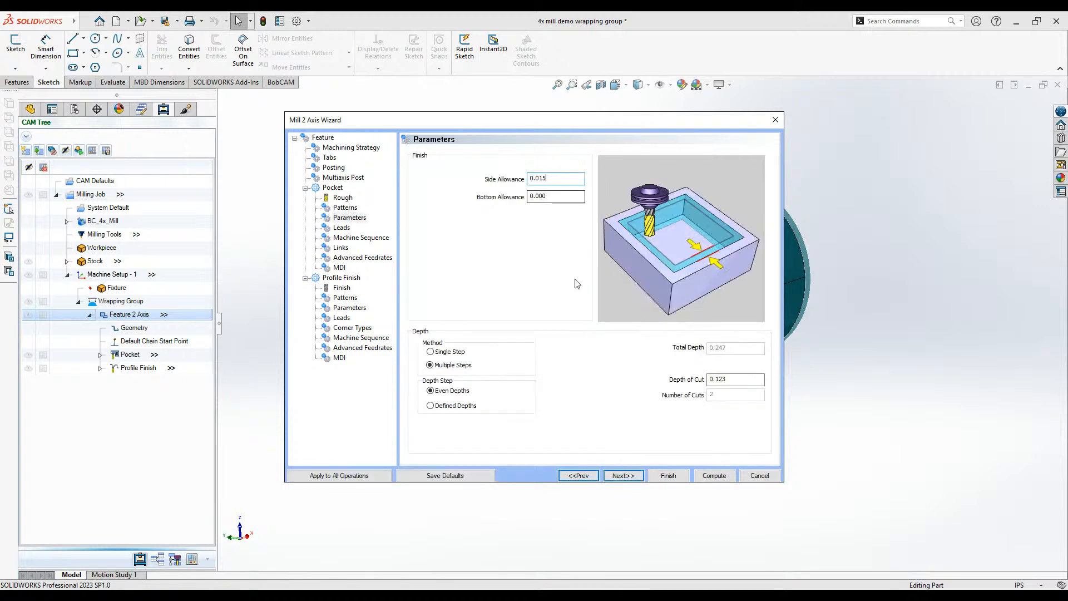
pyautogui.click(743, 379)
# - Review the Pocket operation's remaining pages from Leads through Machine Sequence, Links and Advanced Feedrates to MDI
pyautogui.click(622, 476)
pyautogui.click(441, 178)
pyautogui.click(623, 477)
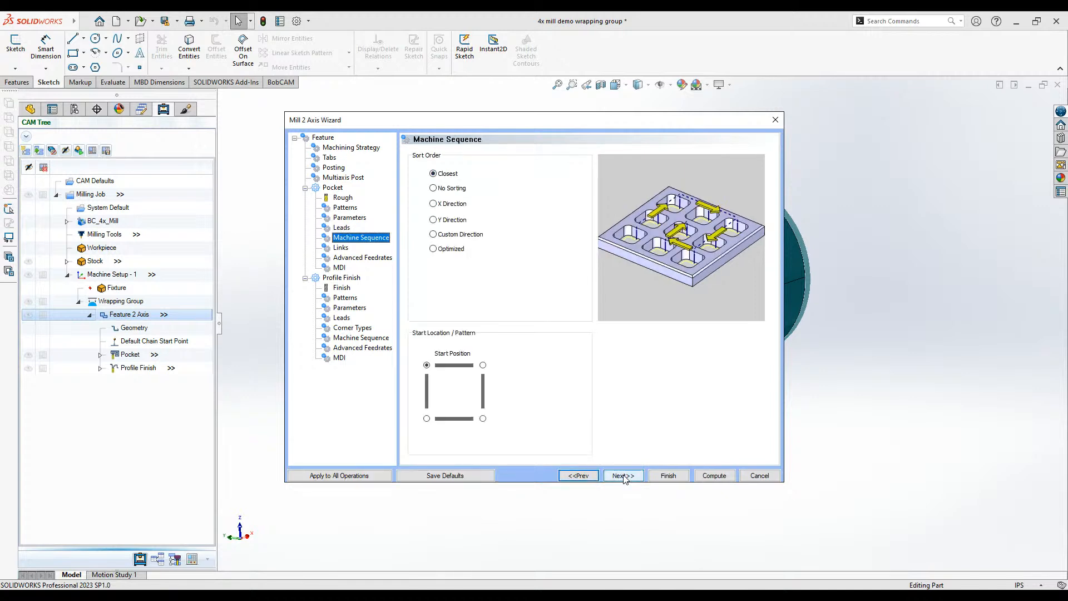
pyautogui.click(623, 477)
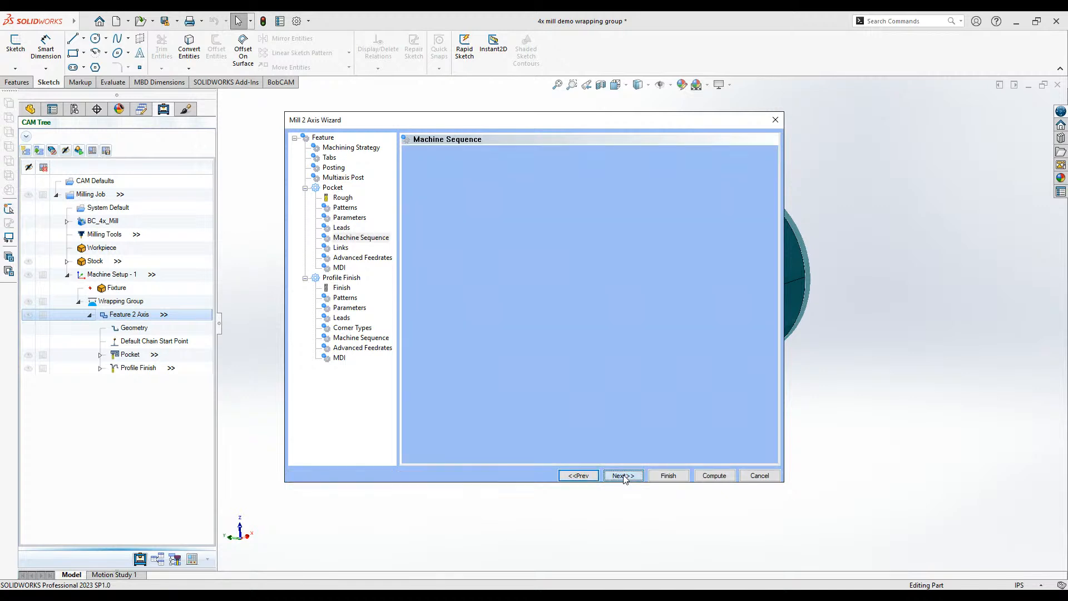
pyautogui.click(622, 476)
pyautogui.click(623, 477)
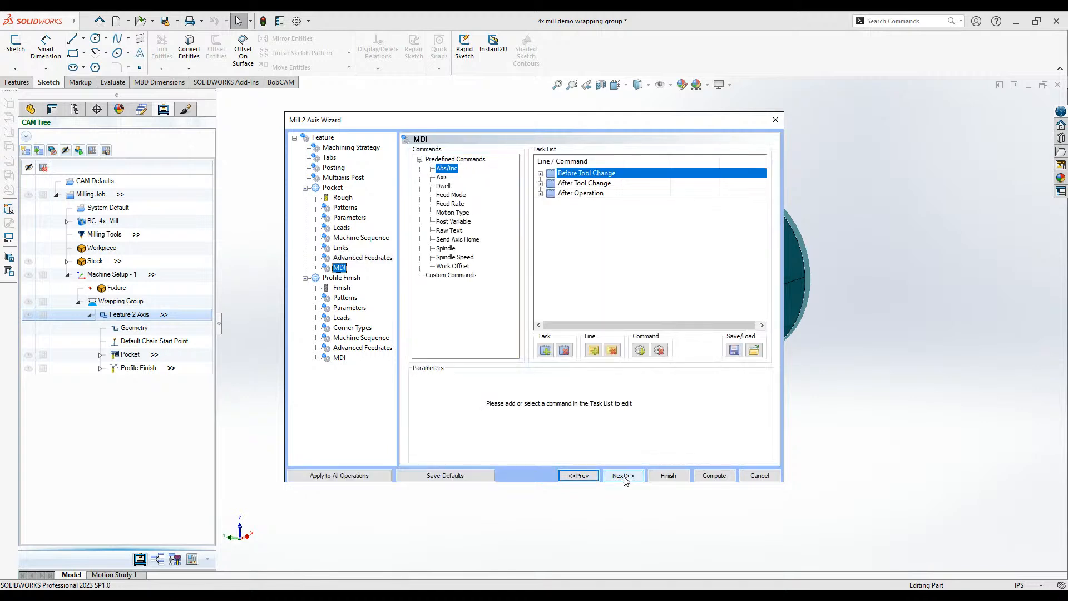
# - Review the Profile Finish pages for tool, patterns, parameters, leads, corner types and machine sequence, and finish the Mill 2 Axis Wizard
pyautogui.click(623, 476)
pyautogui.click(624, 477)
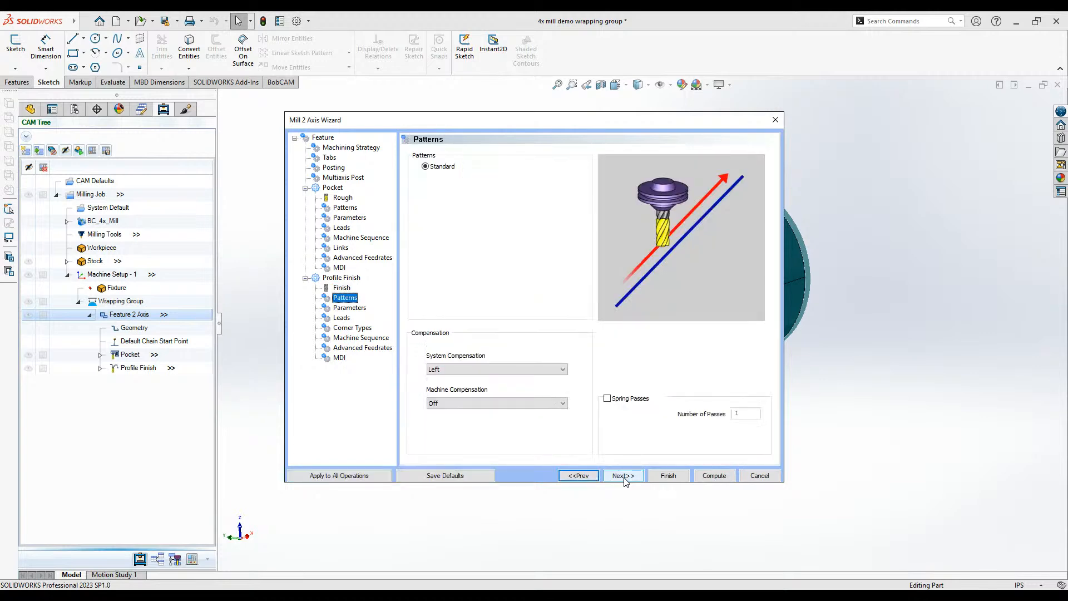
pyautogui.click(624, 477)
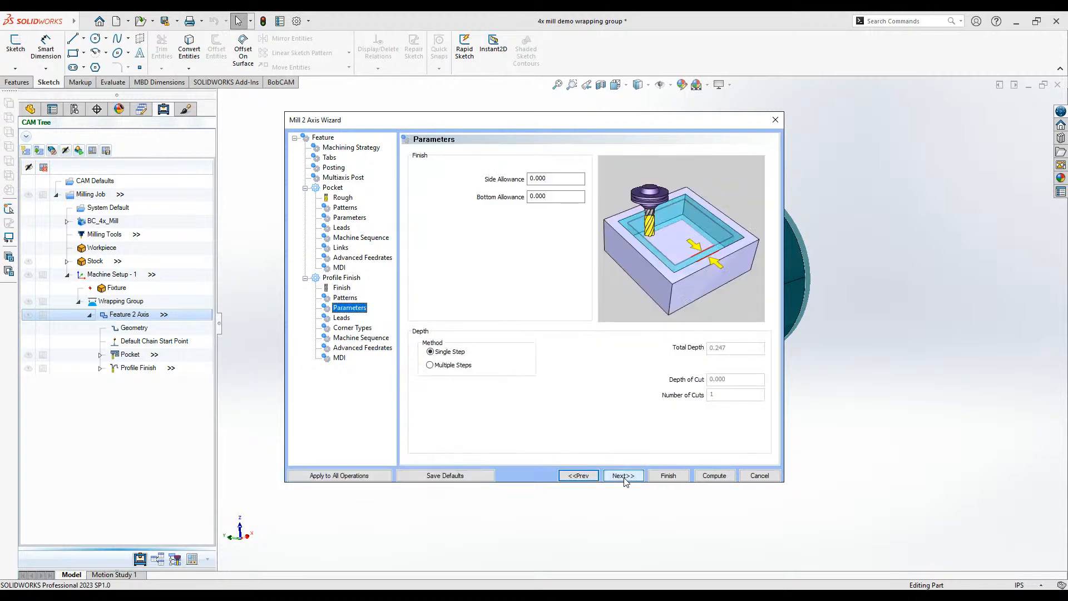
pyautogui.click(624, 477)
pyautogui.click(624, 477)
pyautogui.click(624, 476)
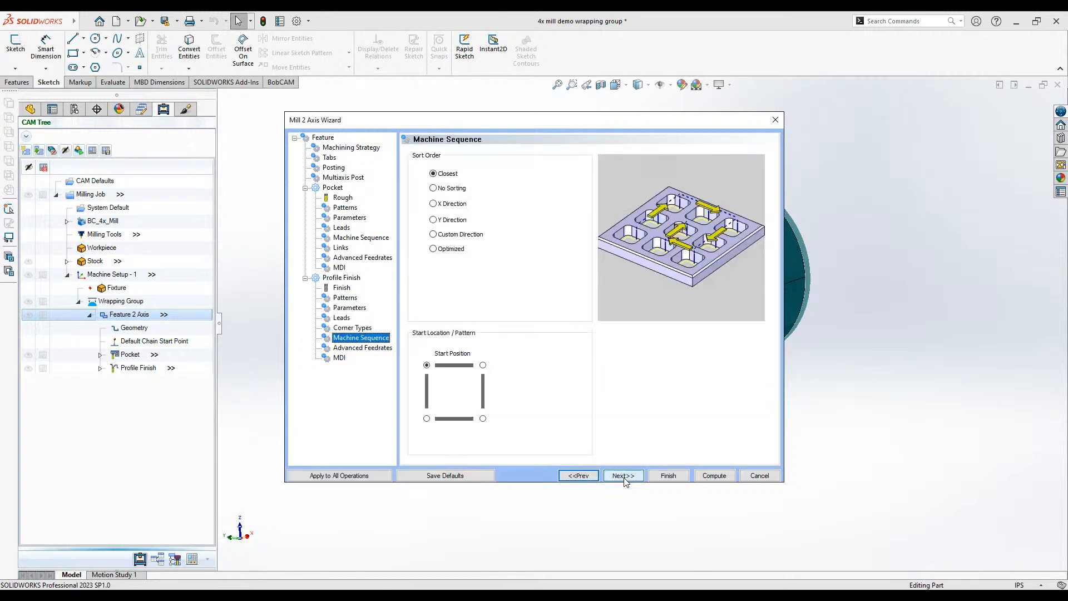
pyautogui.click(658, 479)
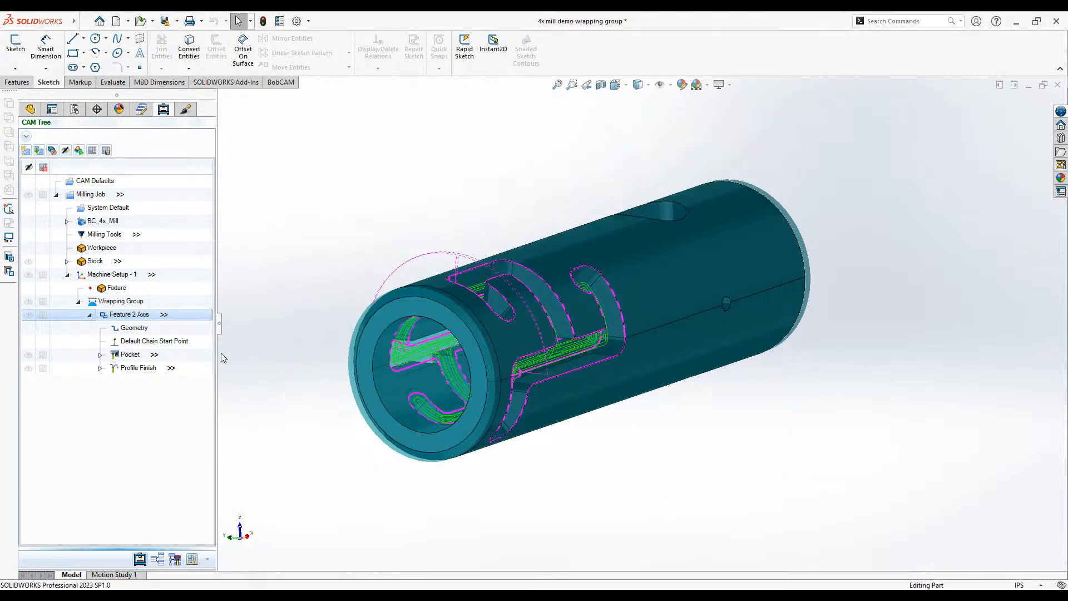
# - Open the machining simulation of the Milling Job and run it at a reduced run speed
pyautogui.rightClick(88, 194)
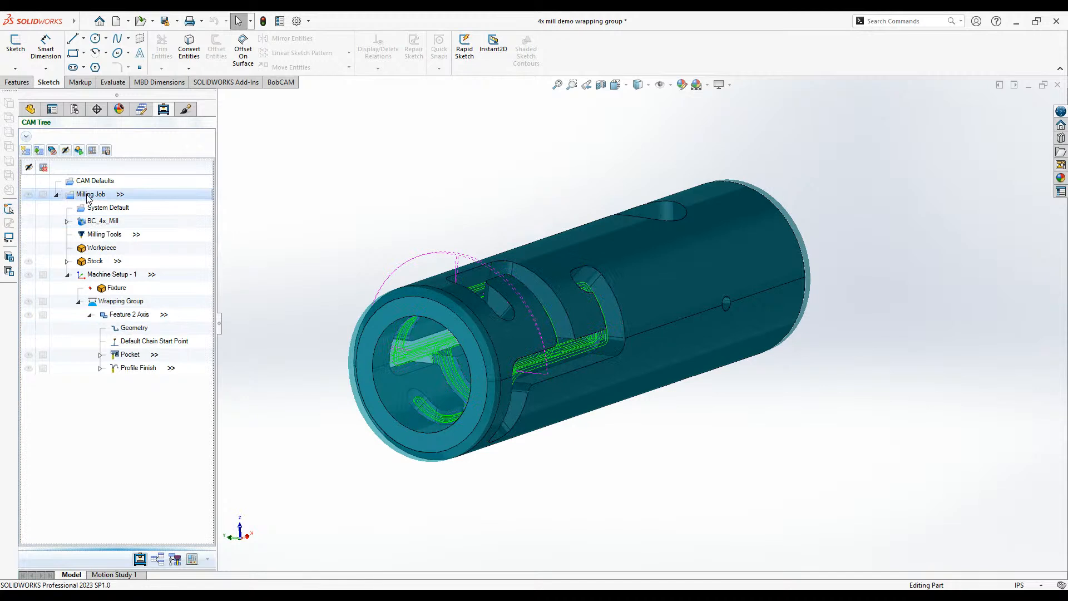
pyautogui.click(118, 266)
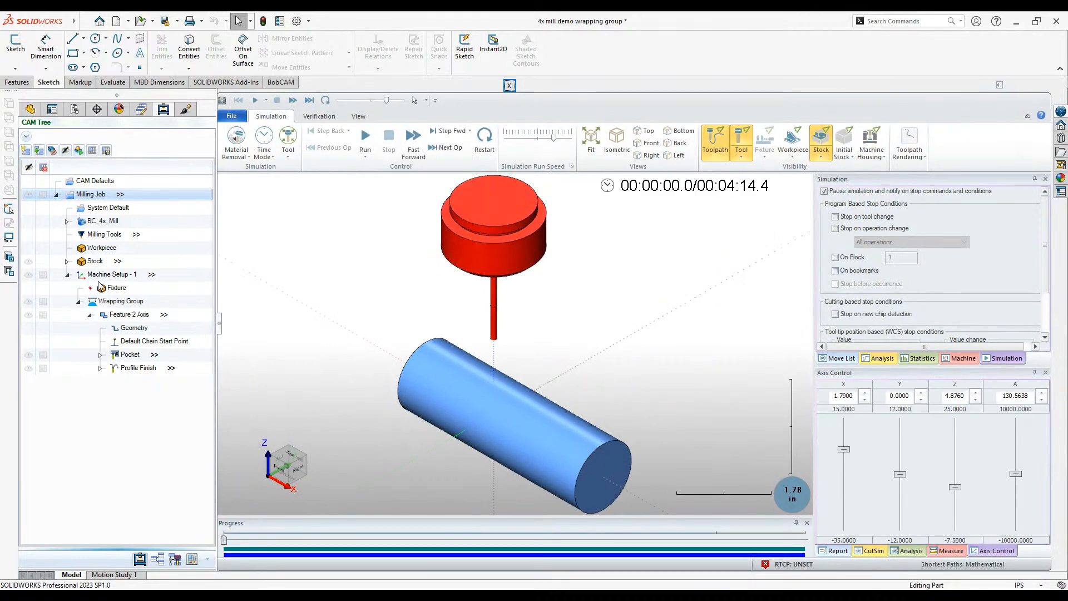
pyautogui.click(523, 139)
pyautogui.click(366, 138)
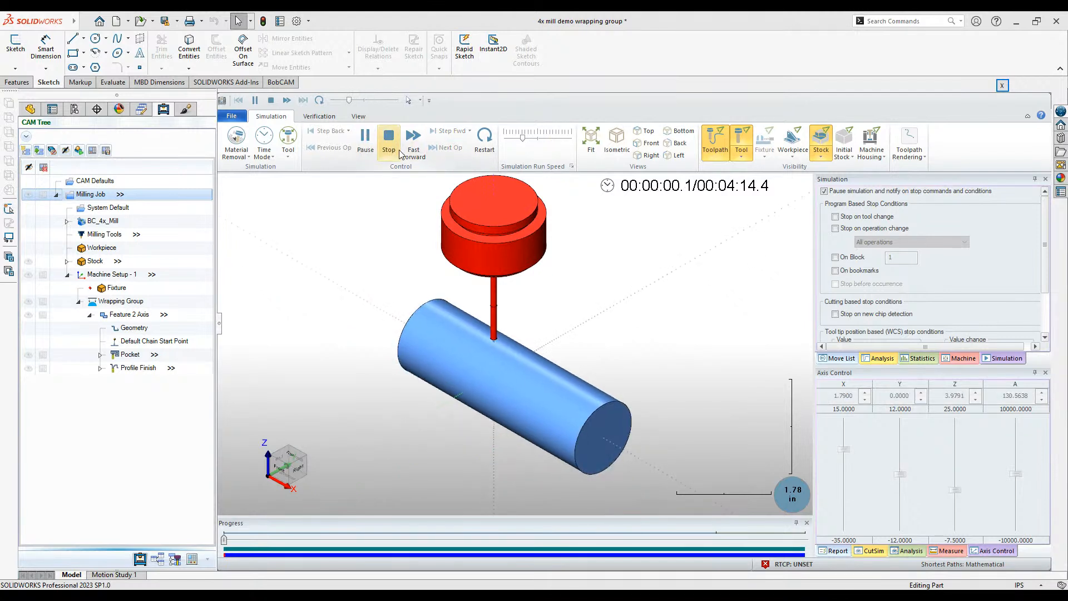
# - Speed up the running simulation, watch the wrapped pocket being cut up close, and toggle the toolpath display
pyautogui.click(550, 143)
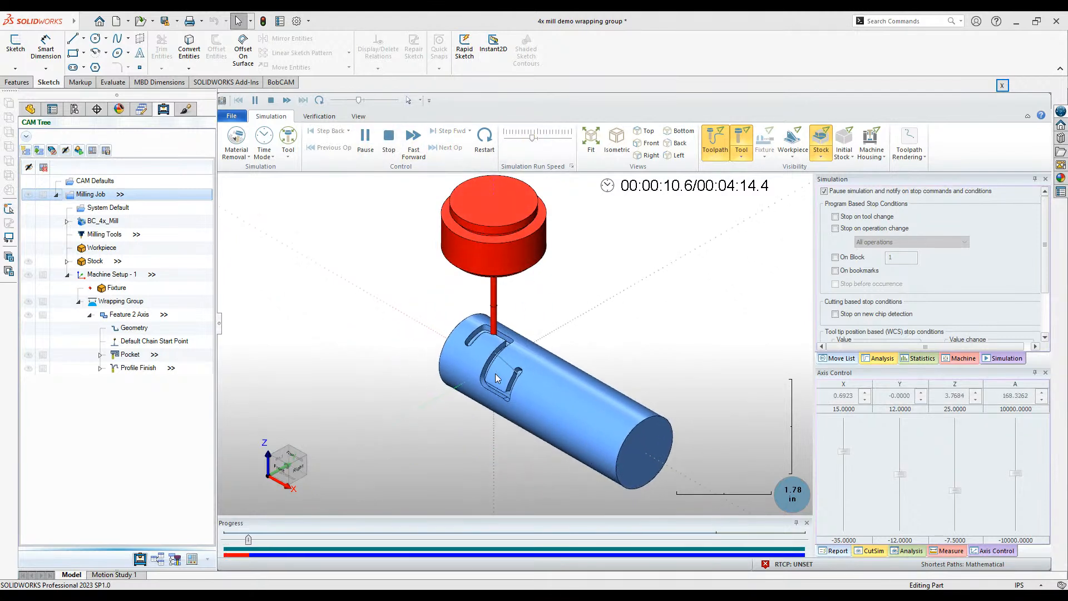
pyautogui.scroll(5, 496, 365)
pyautogui.click(549, 142)
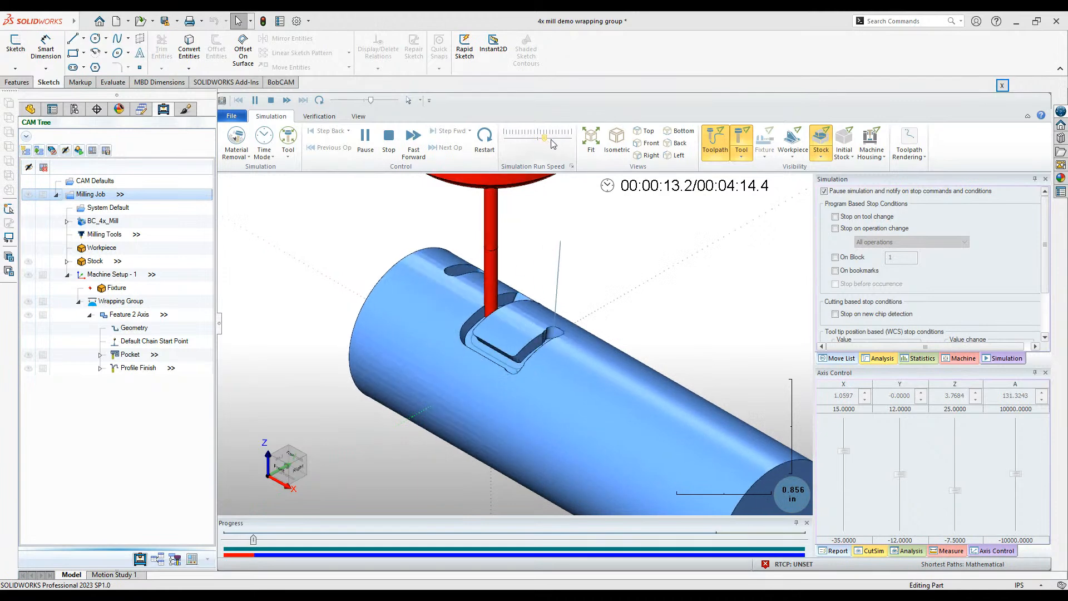
pyautogui.click(711, 147)
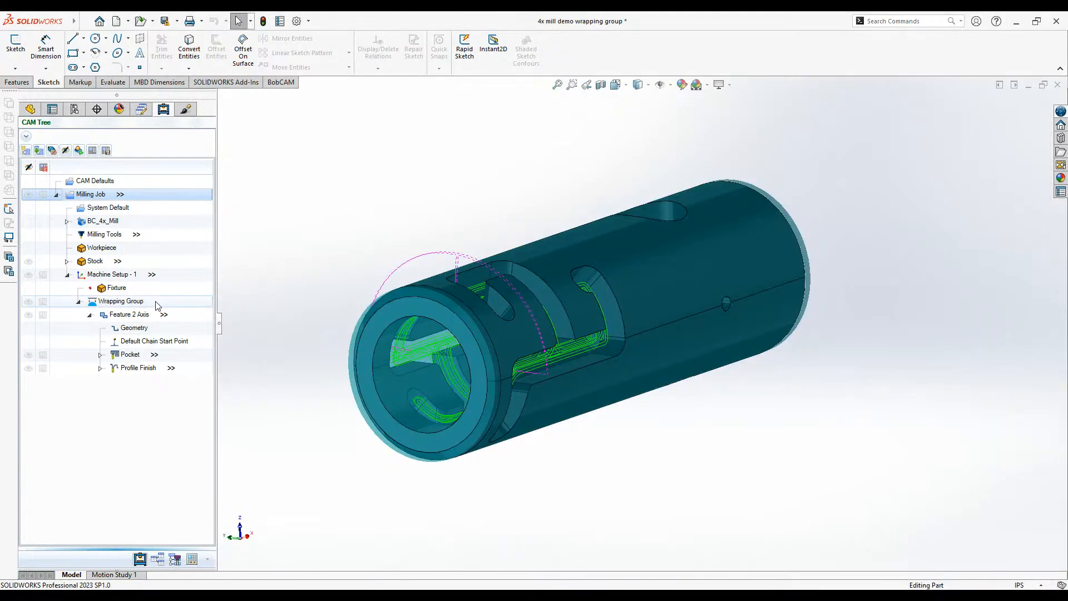
# - Switch from the wrapping group part to the 4x mill demo indexing part and show its first Index System in the CAM Tree
pyautogui.click(157, 304)
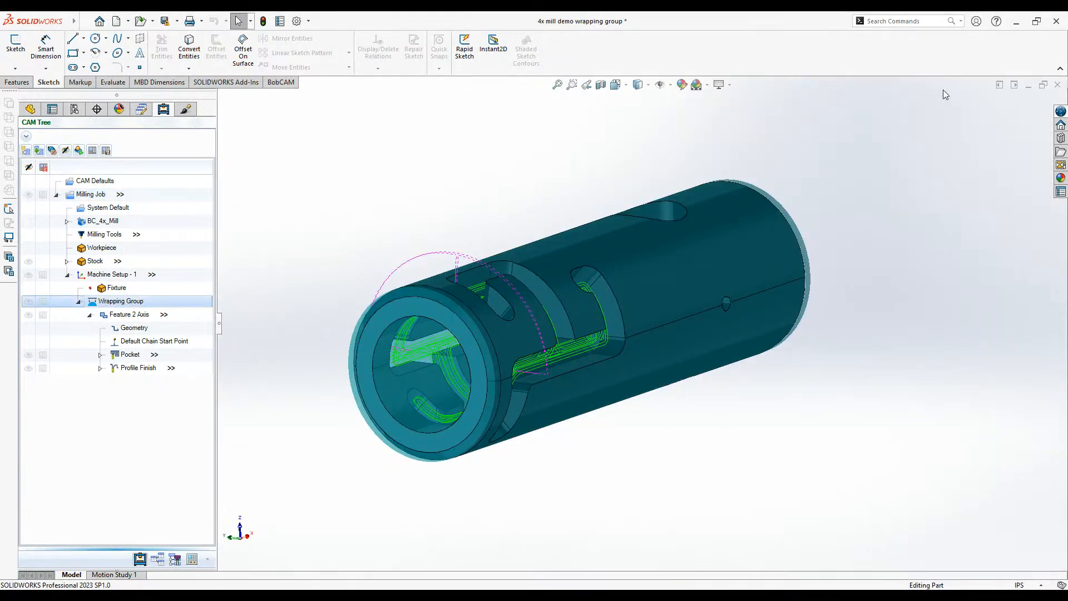
pyautogui.click(1029, 86)
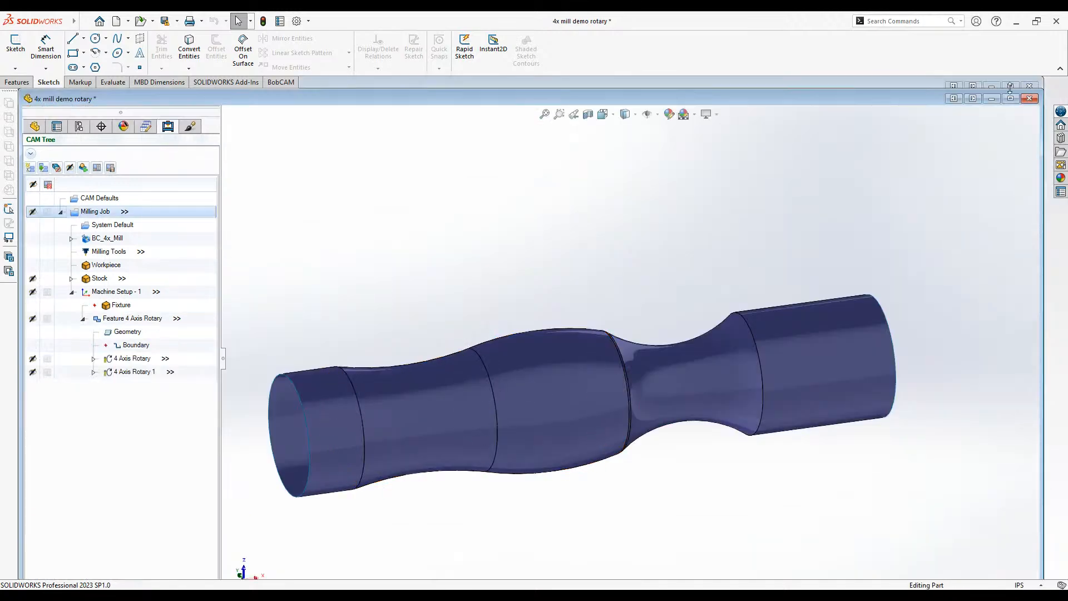
pyautogui.click(992, 99)
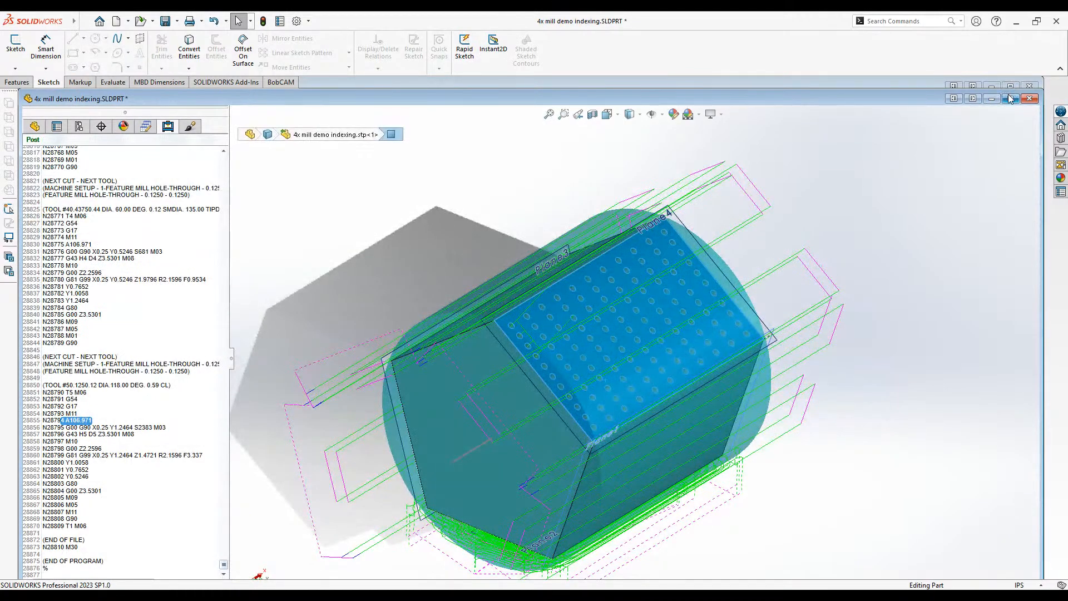
pyautogui.moveTo(742, 186); pyautogui.dragTo(827, 204, button='middle')
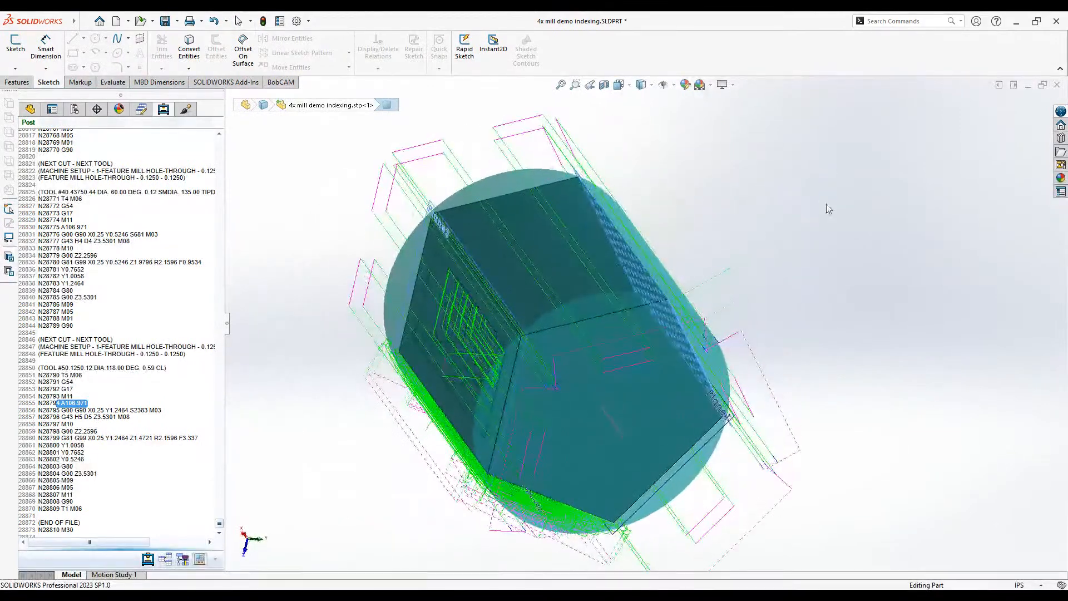
pyautogui.click(534, 272)
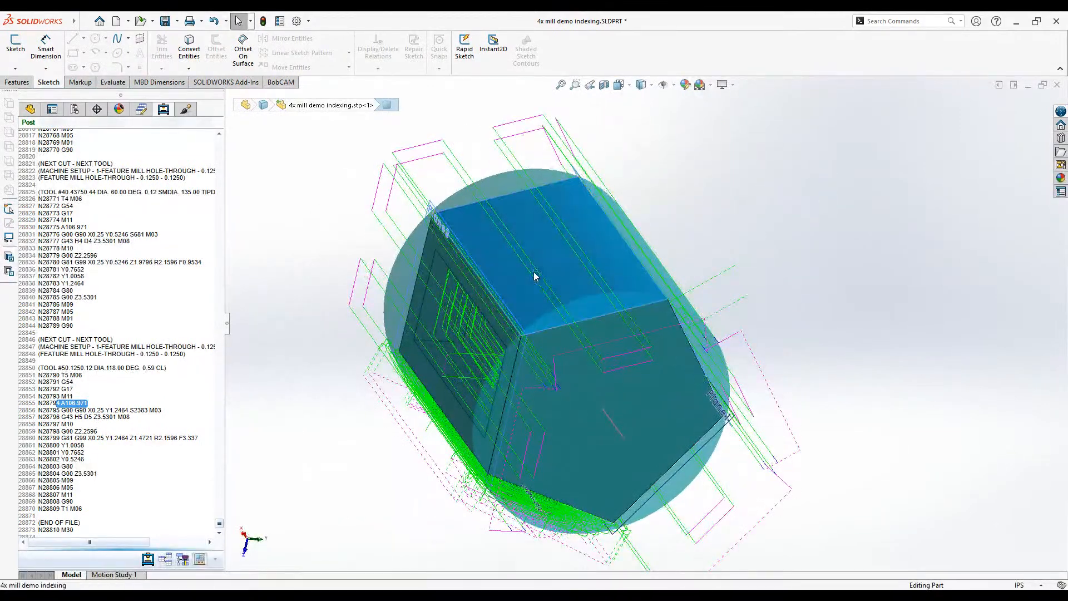
pyautogui.click(153, 558)
pyautogui.click(204, 304)
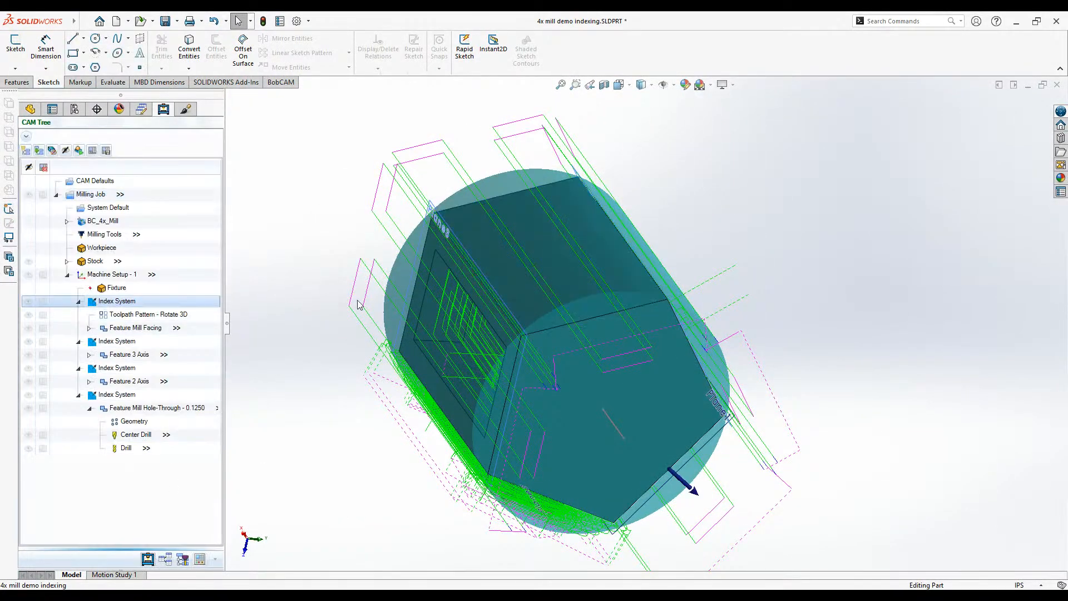
# - Examine the first Index System's axis direction and the Feature Mill Facing geometry on the part's flat face
pyautogui.click(167, 328)
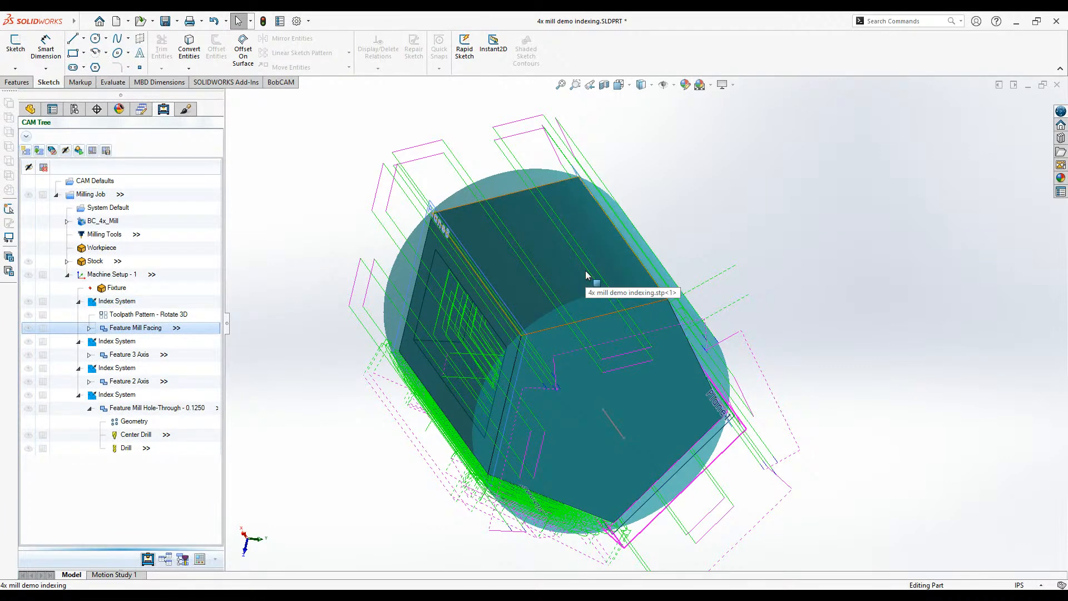
pyautogui.moveTo(611, 276); pyautogui.dragTo(806, 279, button='middle')
pyautogui.click(133, 302)
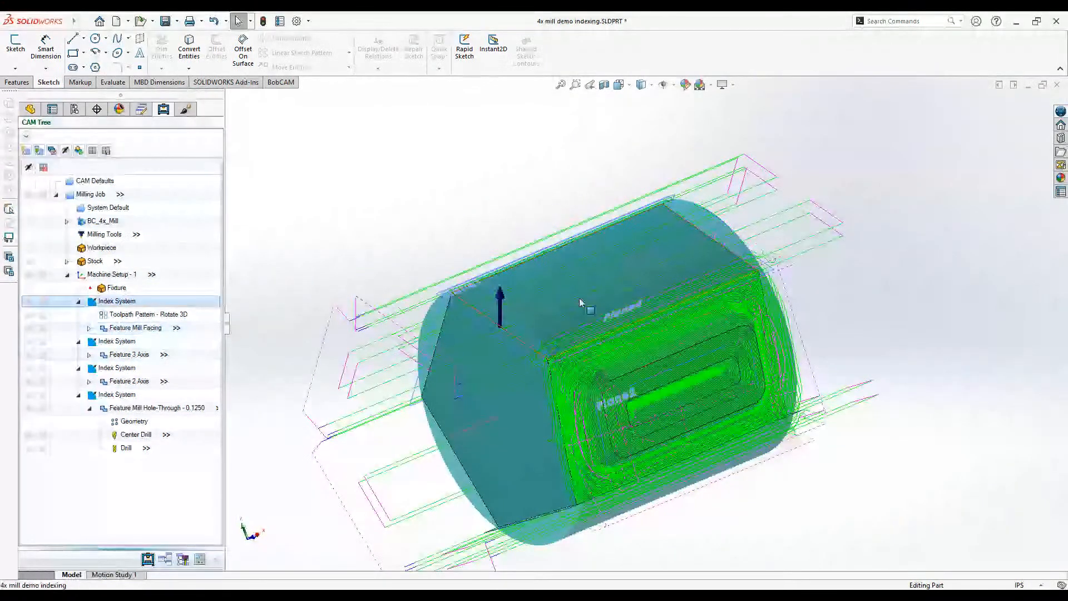
pyautogui.click(138, 329)
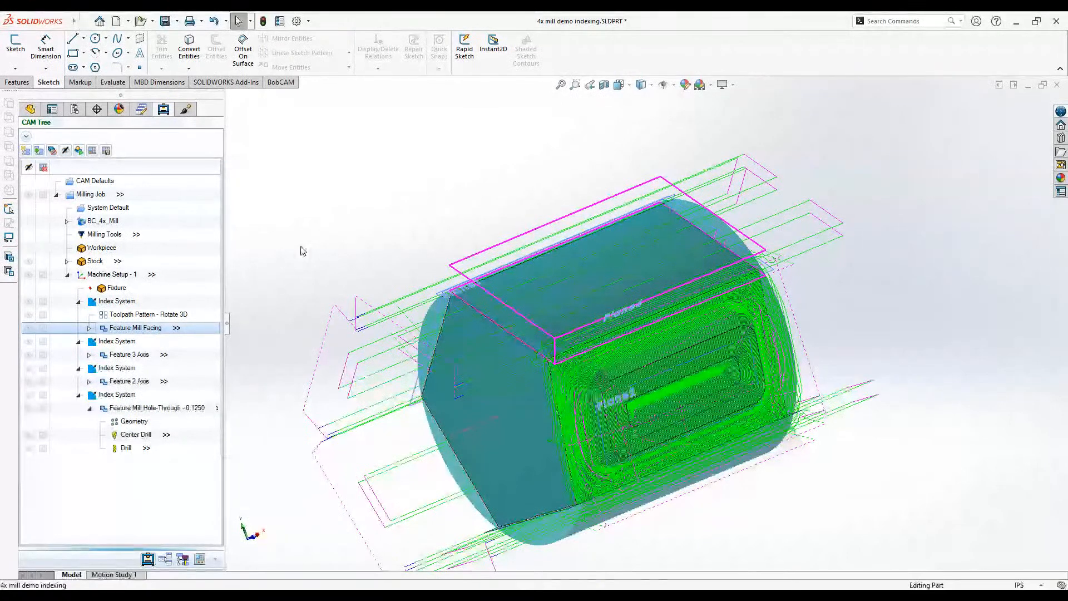
# - Switch to the 4x mill demo rotary part and highlight the Feature 4 Axis Rotary geometry and the 4 Axis Rotary toolpath
pyautogui.click(1057, 85)
pyautogui.click(606, 320)
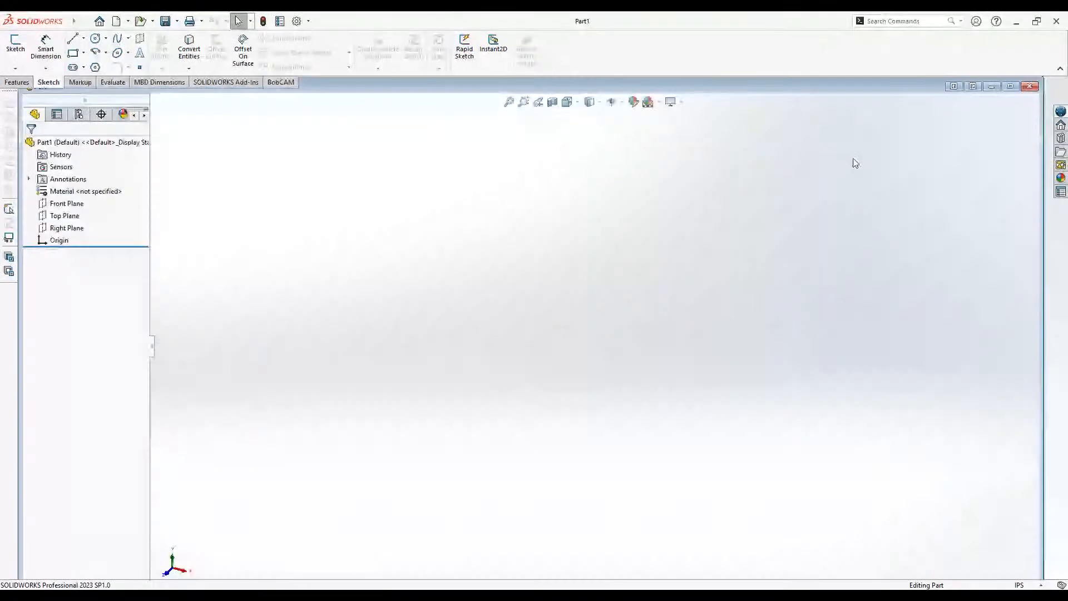
pyautogui.click(992, 86)
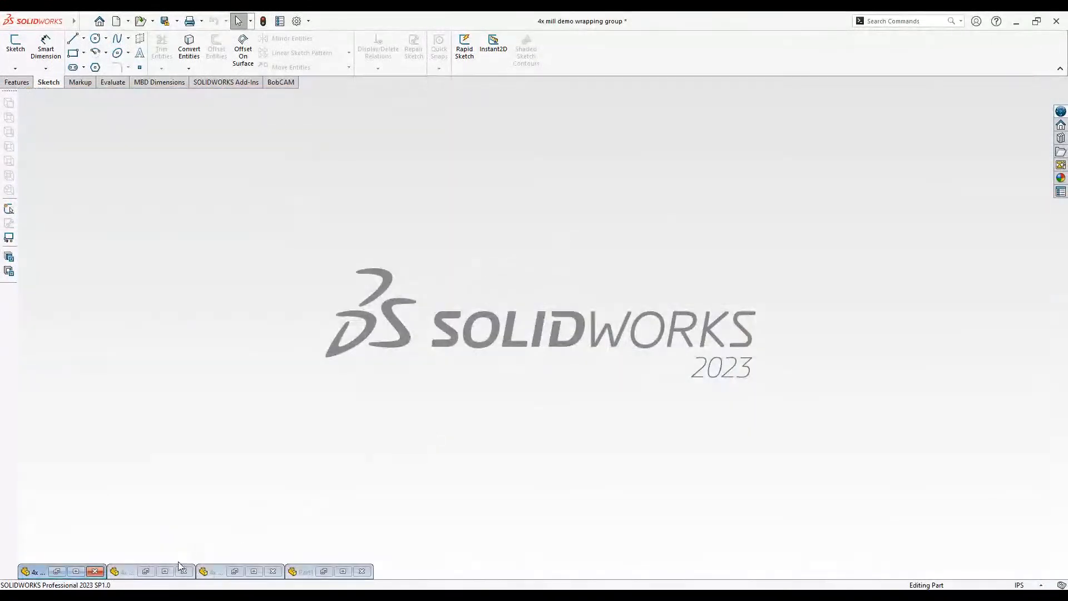
pyautogui.click(146, 572)
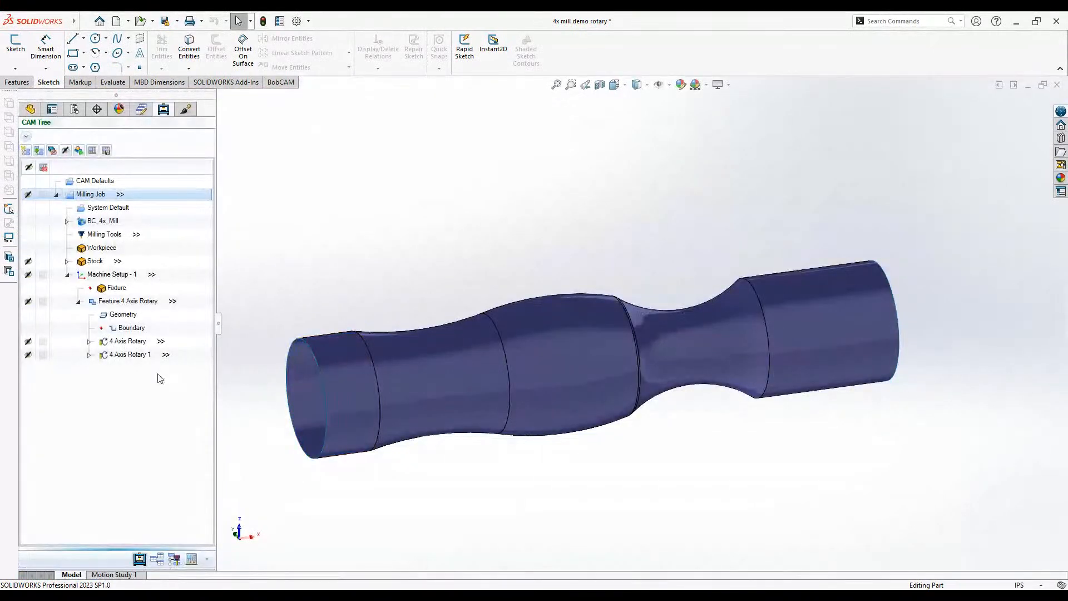
pyautogui.click(124, 316)
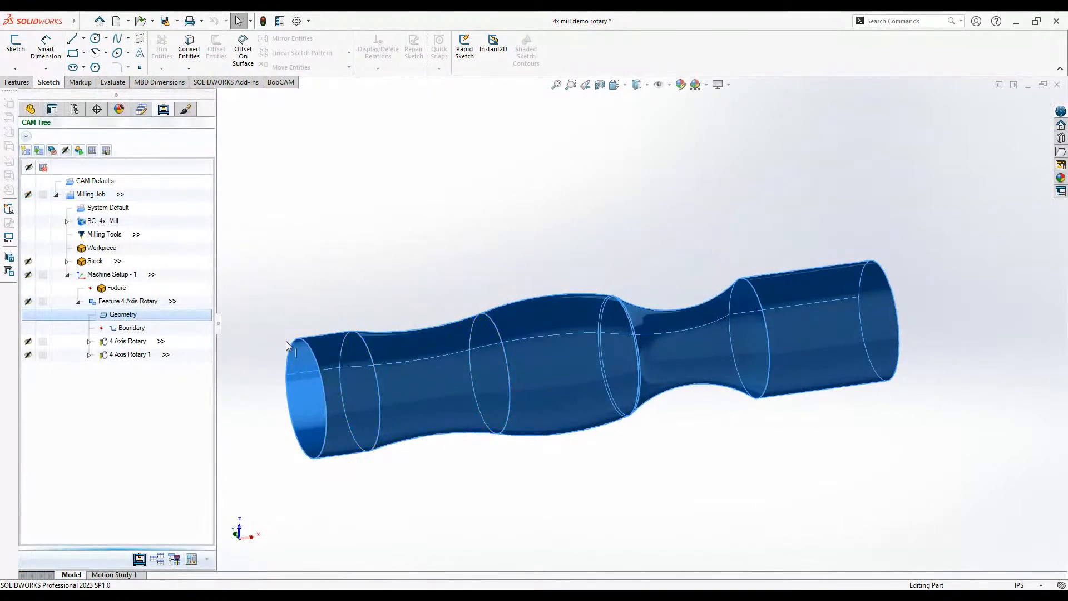
pyautogui.click(128, 341)
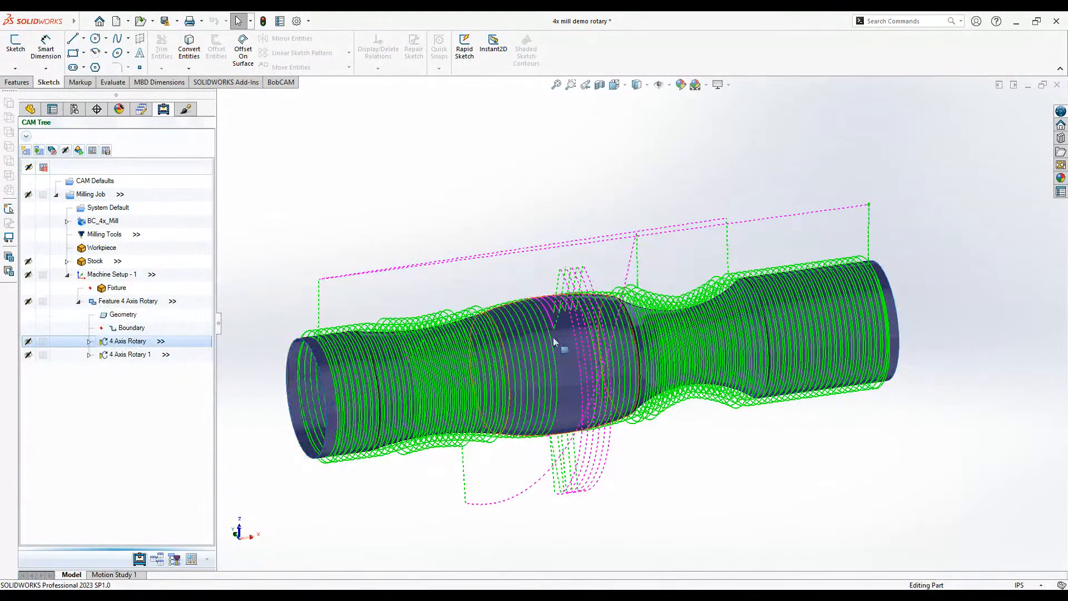
# - Bring up the indexing part once more and return to the 4x mill demo wrapping group part
pyautogui.click(1028, 84)
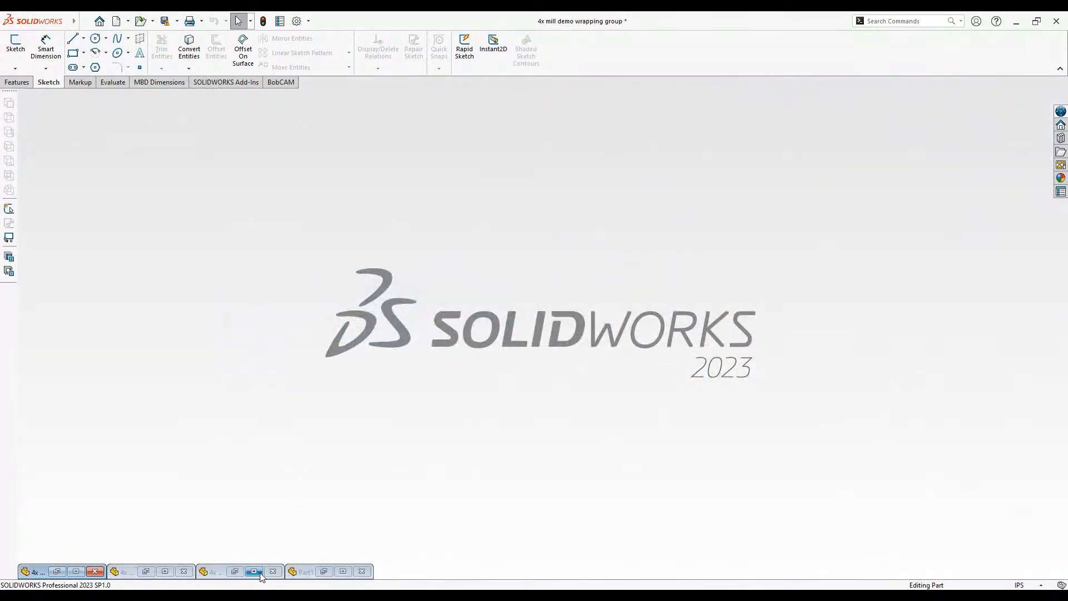
pyautogui.click(235, 574)
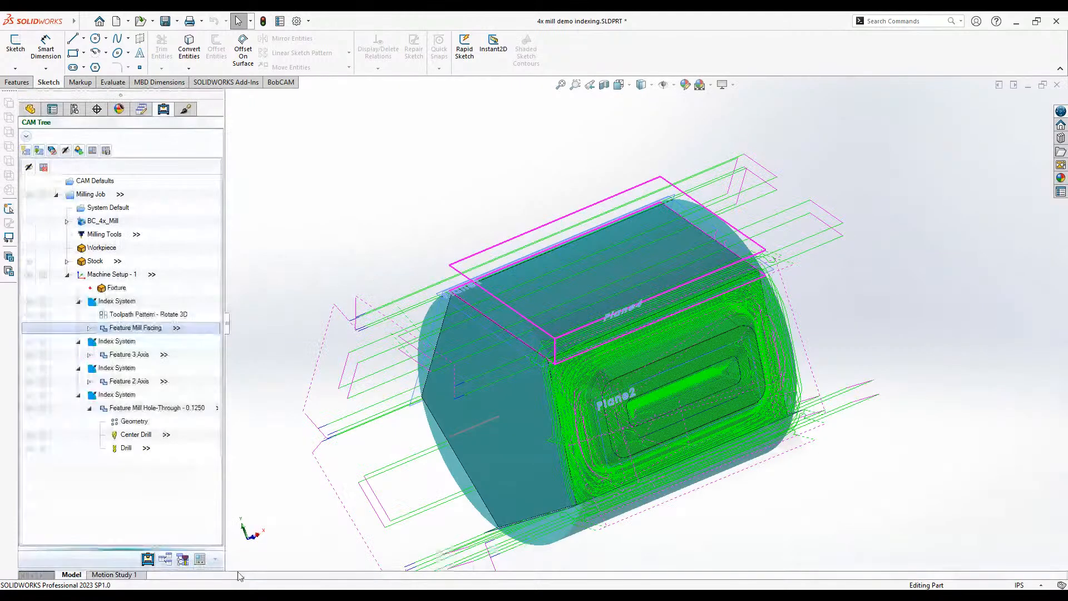
pyautogui.click(1028, 84)
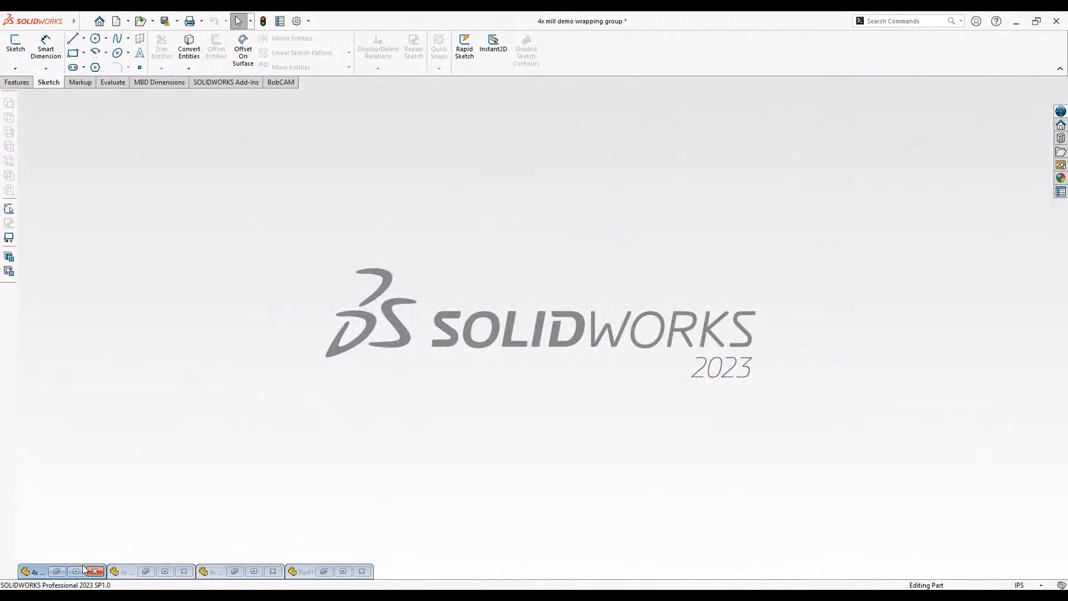
pyautogui.click(57, 572)
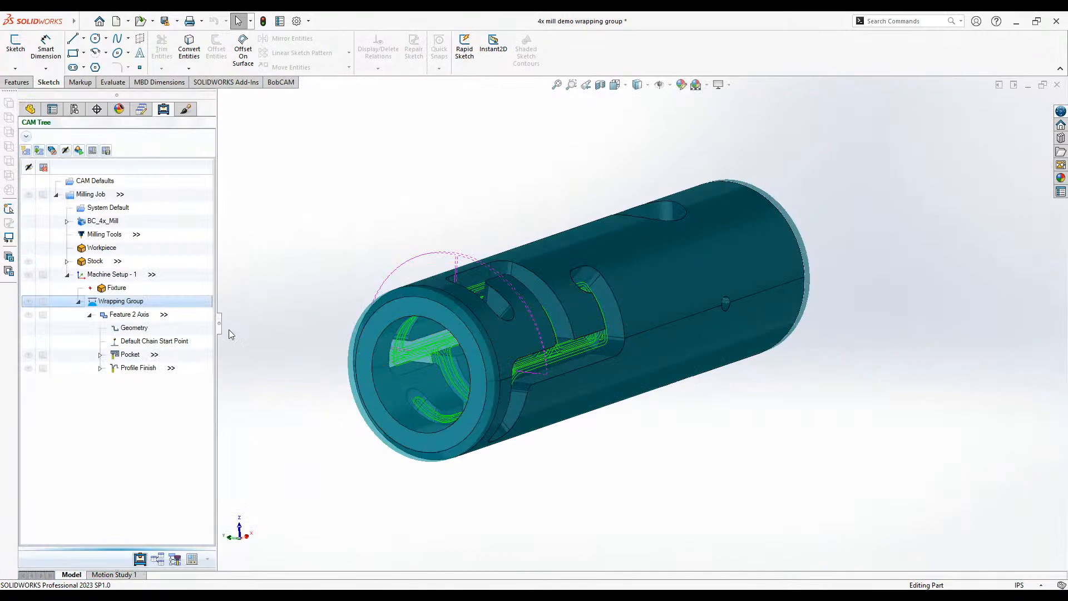
pyautogui.click(200, 275)
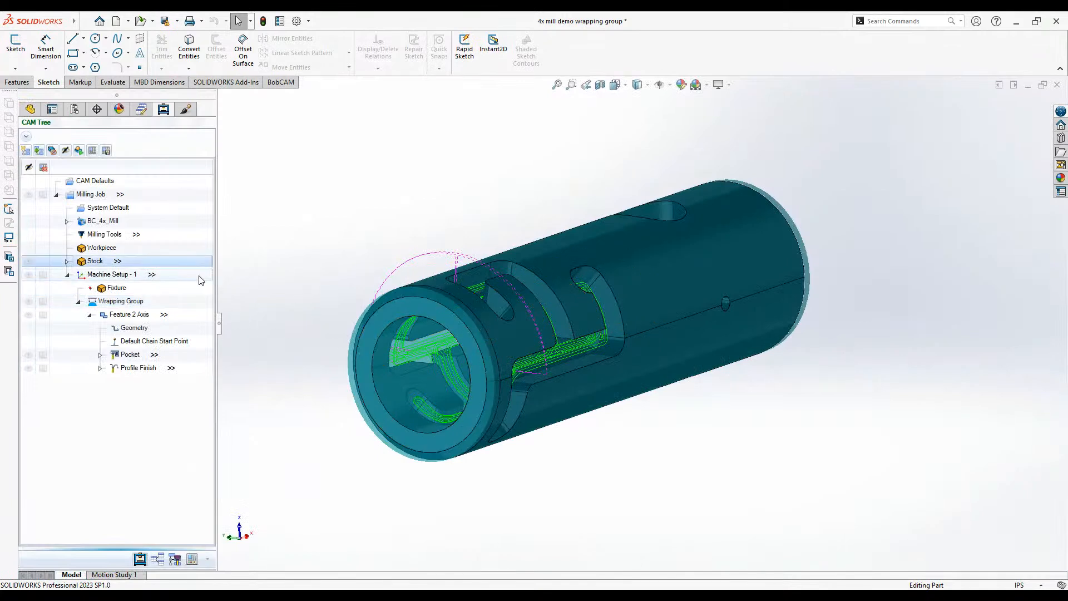
# - Highlight the Wrapping Group and its Feature 2 Axis geometry on the tube
pyautogui.click(165, 303)
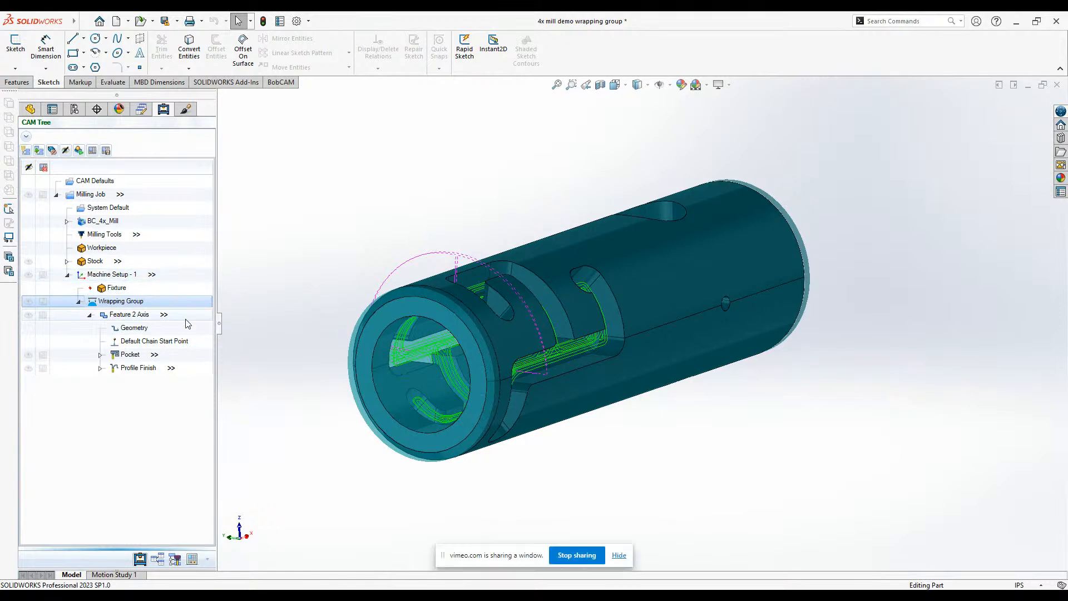
pyautogui.click(185, 316)
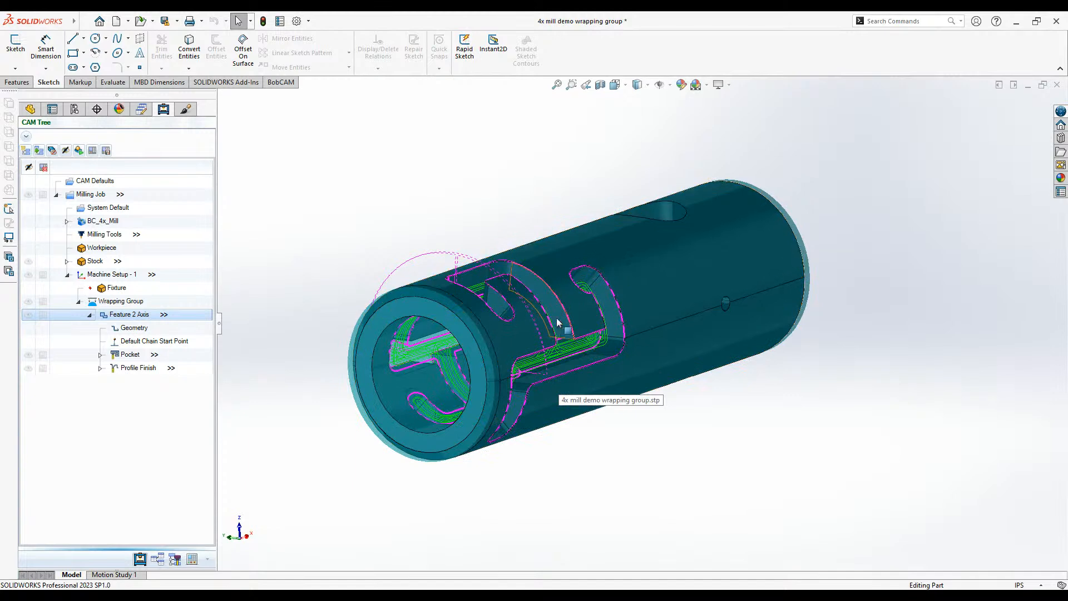
pyautogui.click(137, 304)
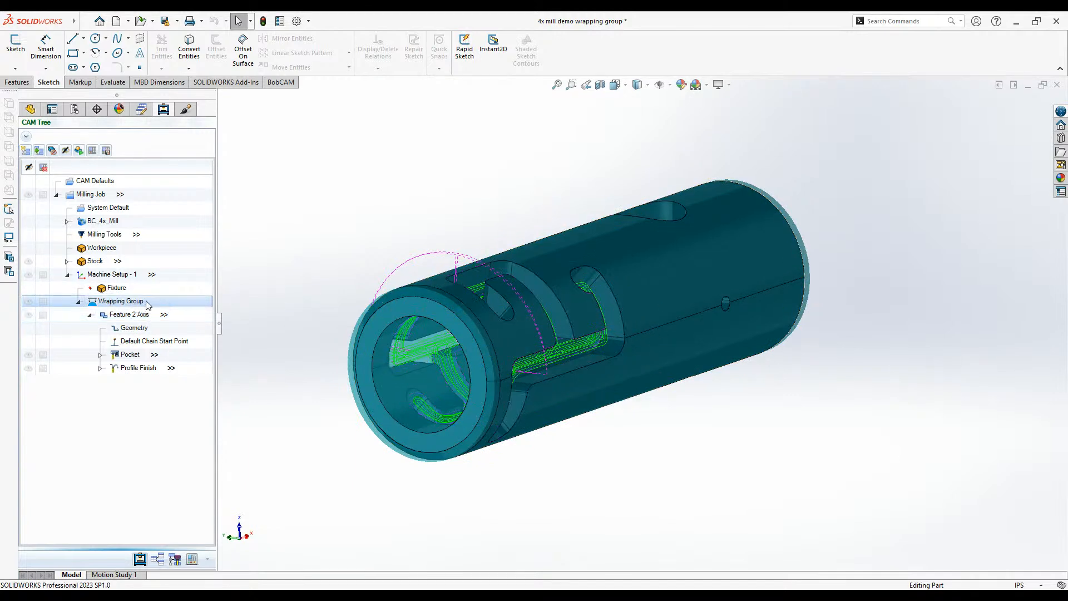
pyautogui.moveTo(800, 393); pyautogui.dragTo(830, 415, button='middle')
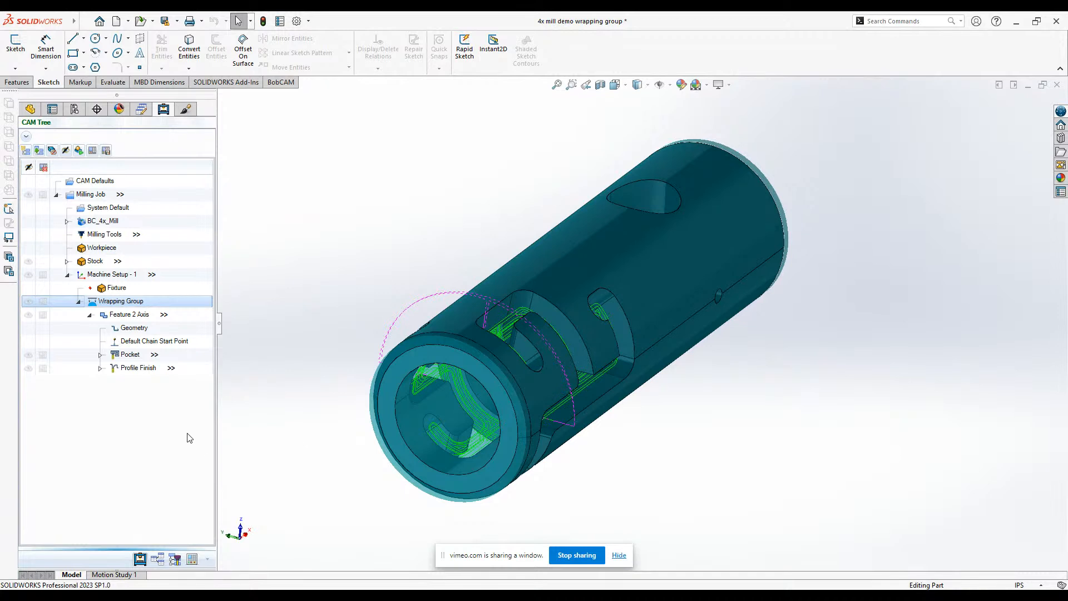
# - Review the Surface toolpath types offered for a Mill Multiaxis feature on Machine Setup - 1, and cancel the wizard
pyautogui.rightClick(187, 273)
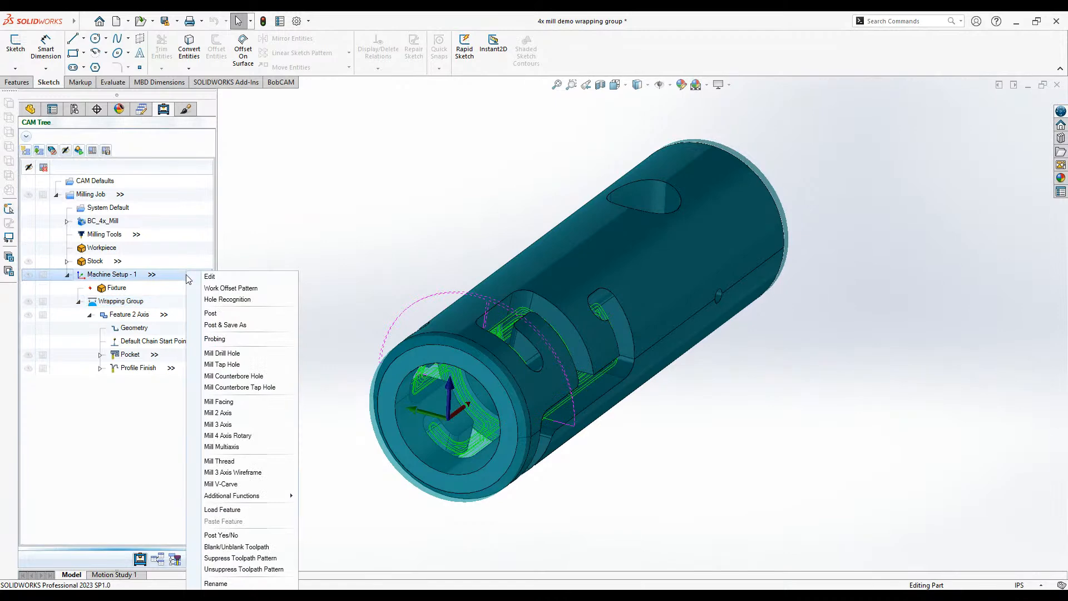
pyautogui.click(255, 446)
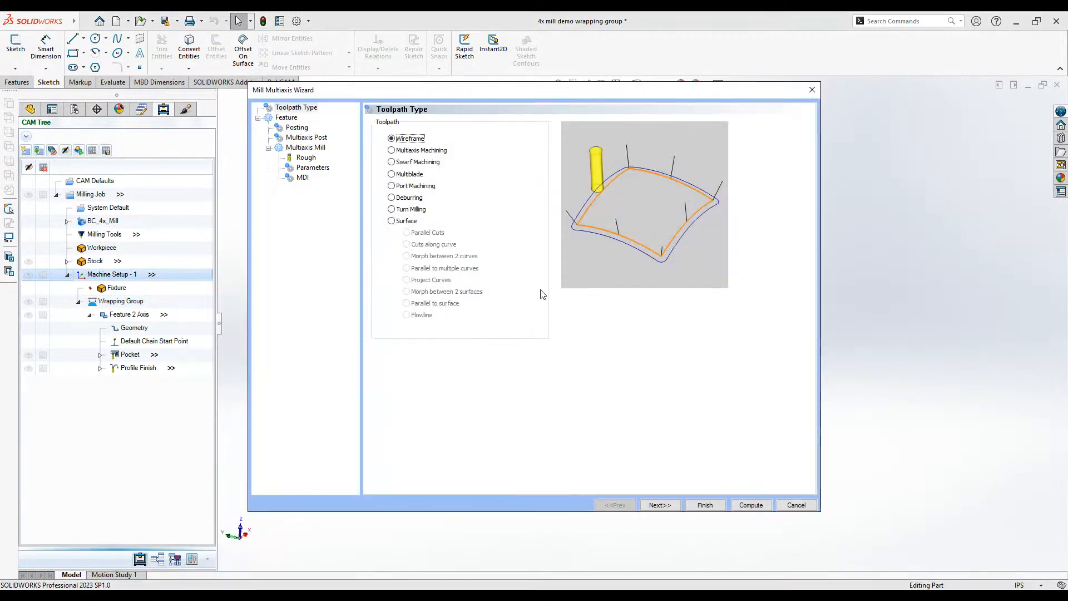
pyautogui.click(411, 222)
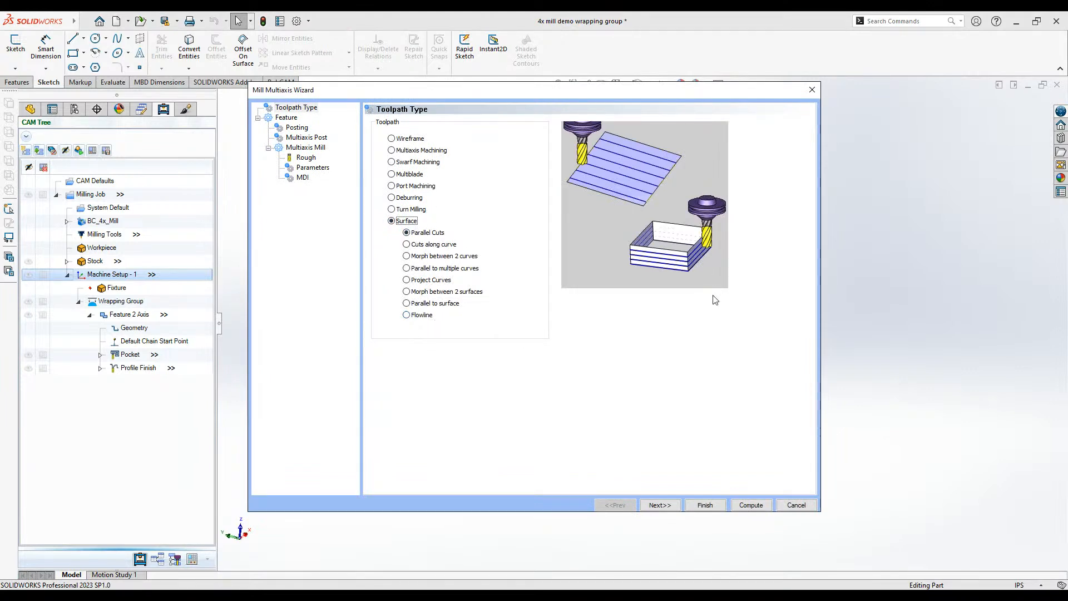
pyautogui.click(796, 505)
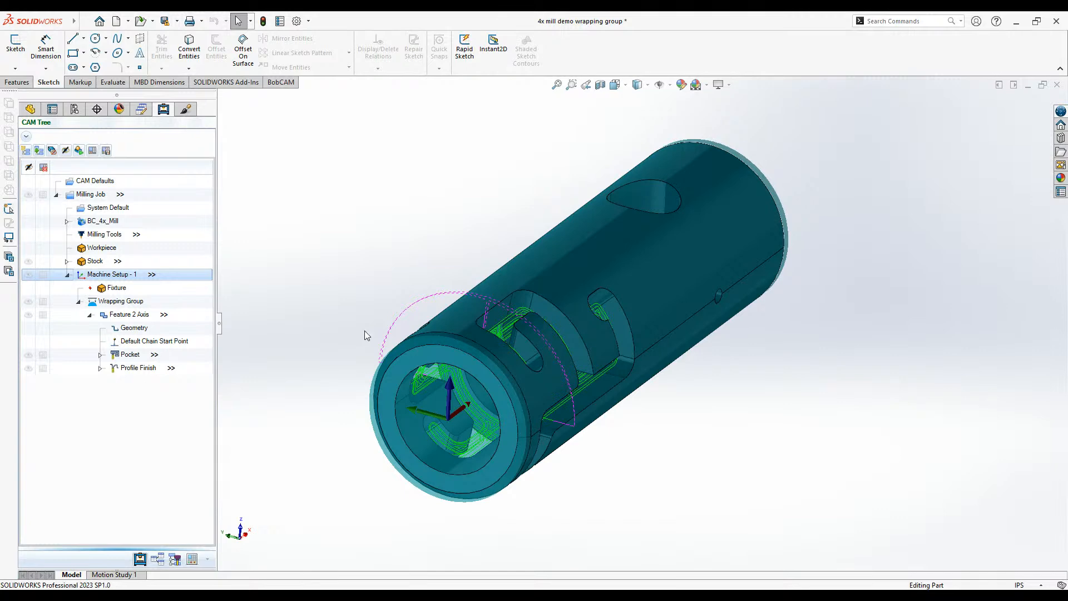
# - Switch to the 4x mill demo rotary part and open the Patterns settings of the first 4 Axis Rotary operation
pyautogui.click(1029, 85)
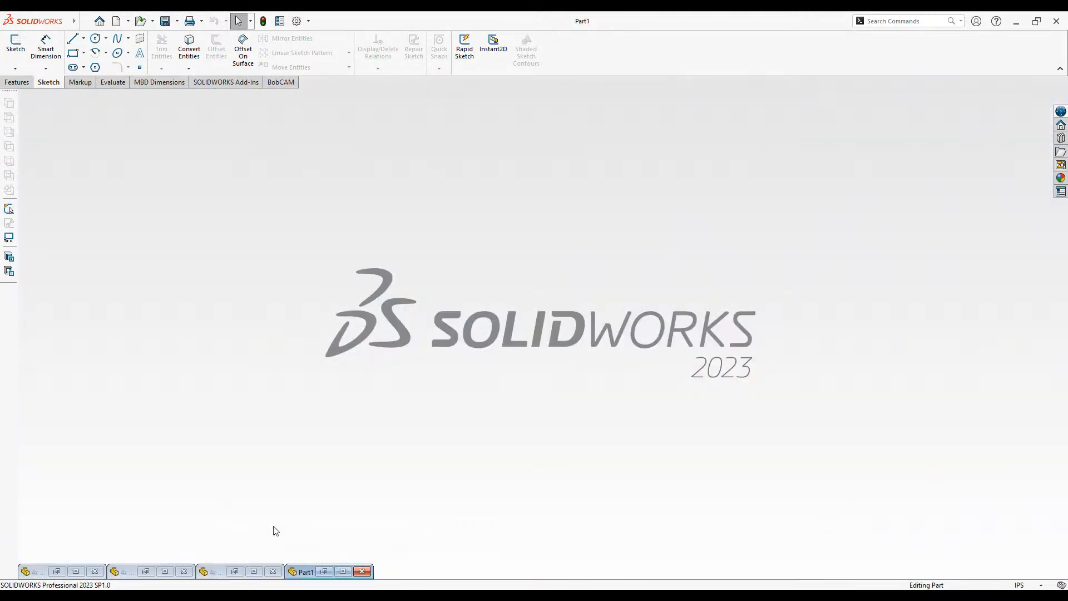
pyautogui.click(146, 571)
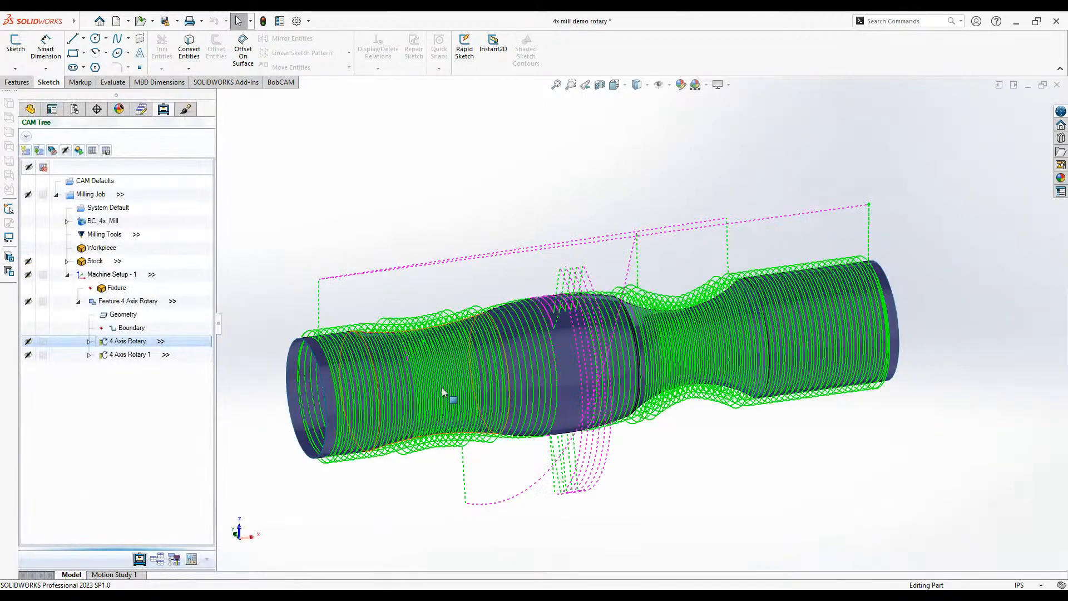
pyautogui.doubleClick(136, 342)
pyautogui.click(346, 199)
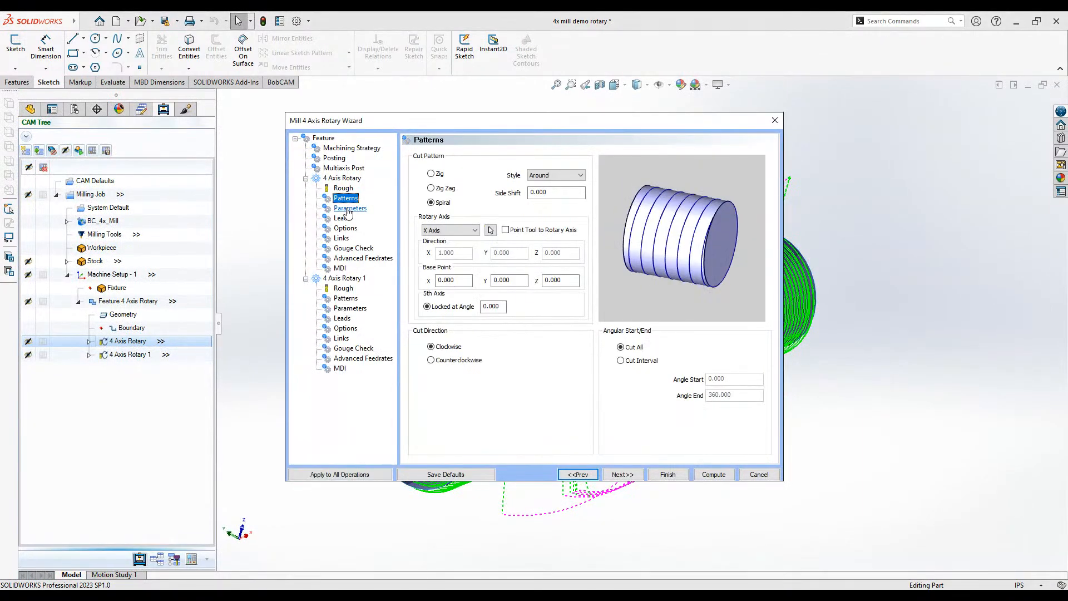
# - Set the first 4 Axis Rotary operation's Side Shift to 0.5 and recompute the toolpath
pyautogui.click(583, 193)
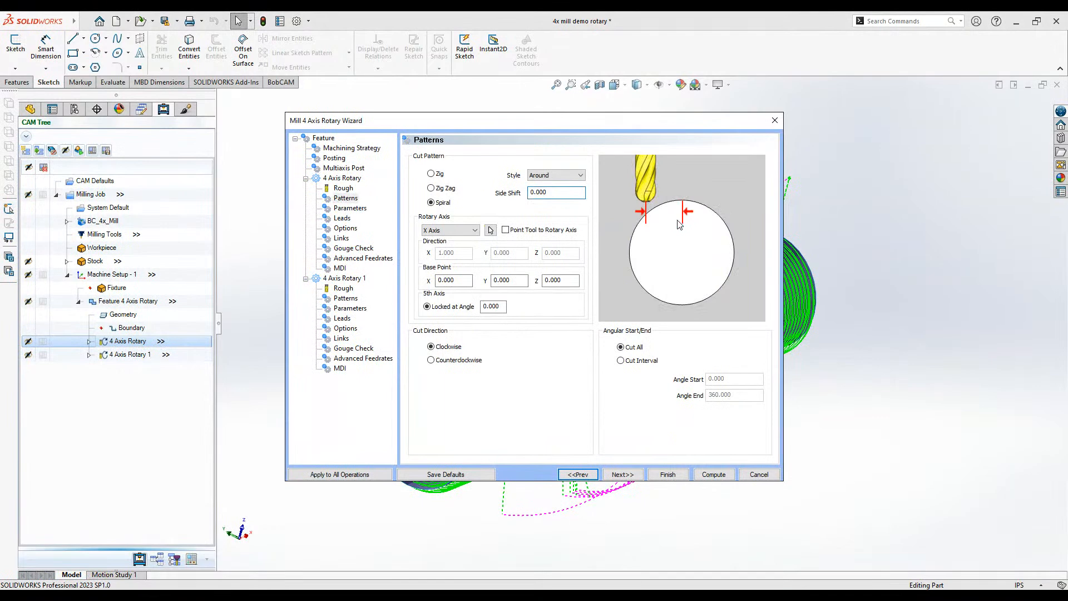
pyautogui.moveTo(539, 123); pyautogui.dragTo(837, 140)
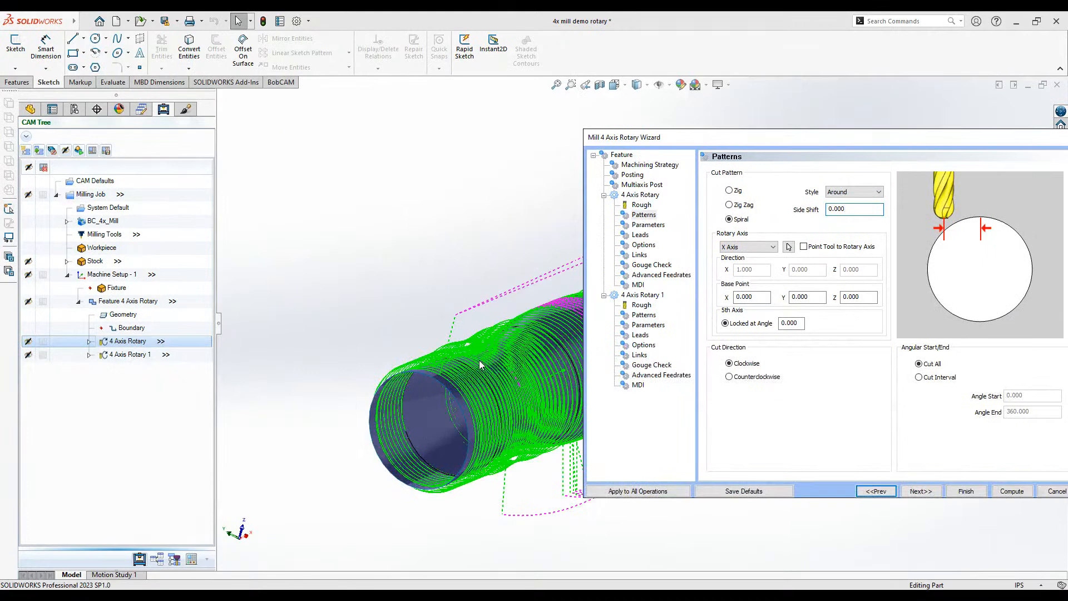
pyautogui.moveTo(685, 140); pyautogui.dragTo(576, 142)
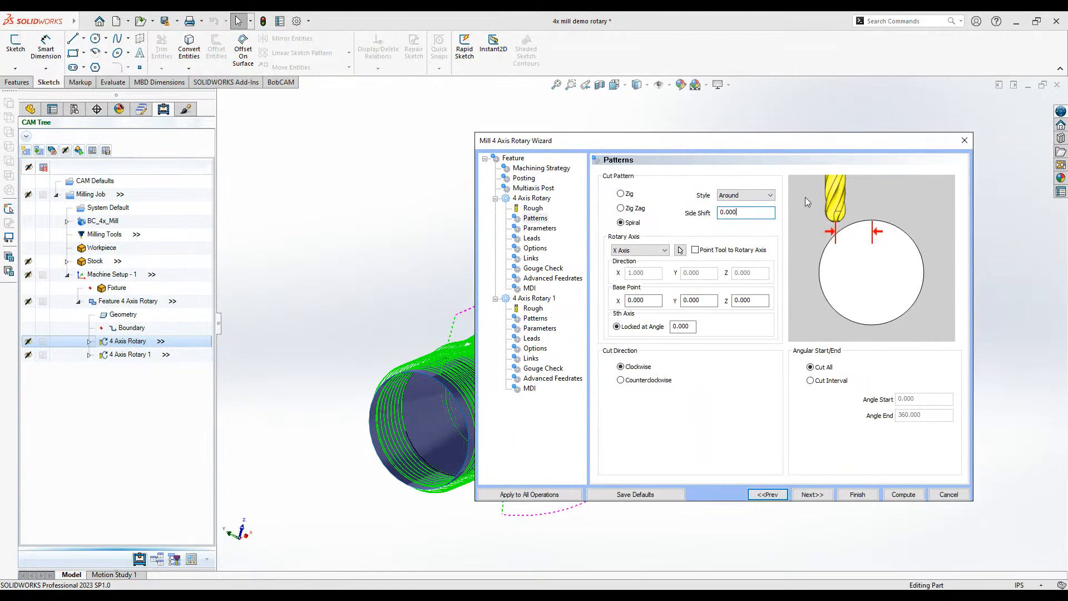
pyautogui.moveTo(749, 213); pyautogui.dragTo(717, 216)
pyautogui.click(533, 208)
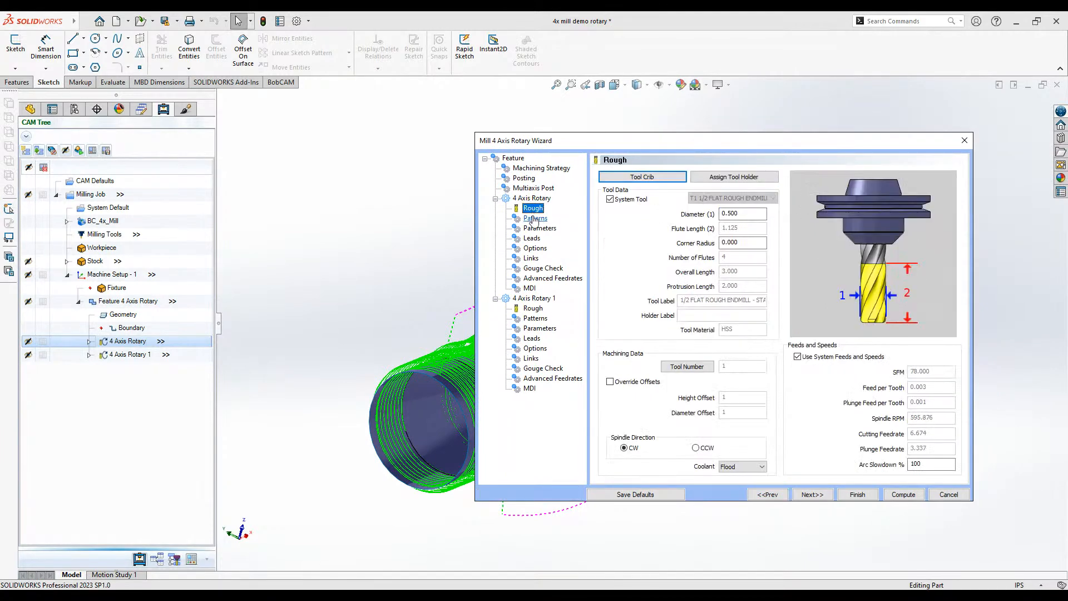
pyautogui.click(534, 218)
pyautogui.moveTo(740, 213); pyautogui.dragTo(699, 217)
pyautogui.write('.2')
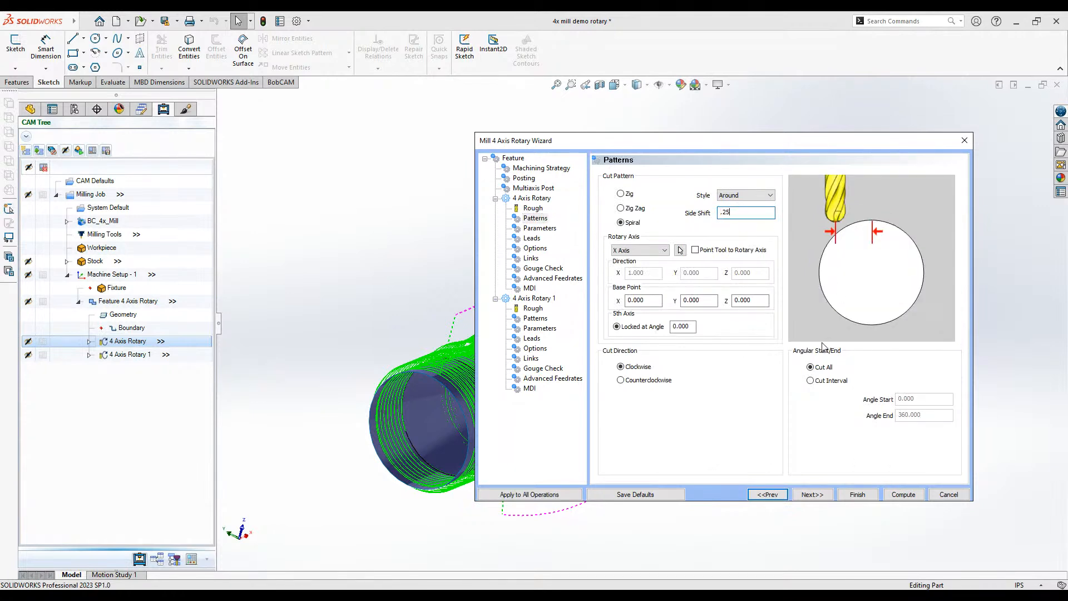
pyautogui.write('5')
pyautogui.press('BackSpace')
pyautogui.press('BackSpace')
pyautogui.write('5')
pyautogui.click(903, 494)
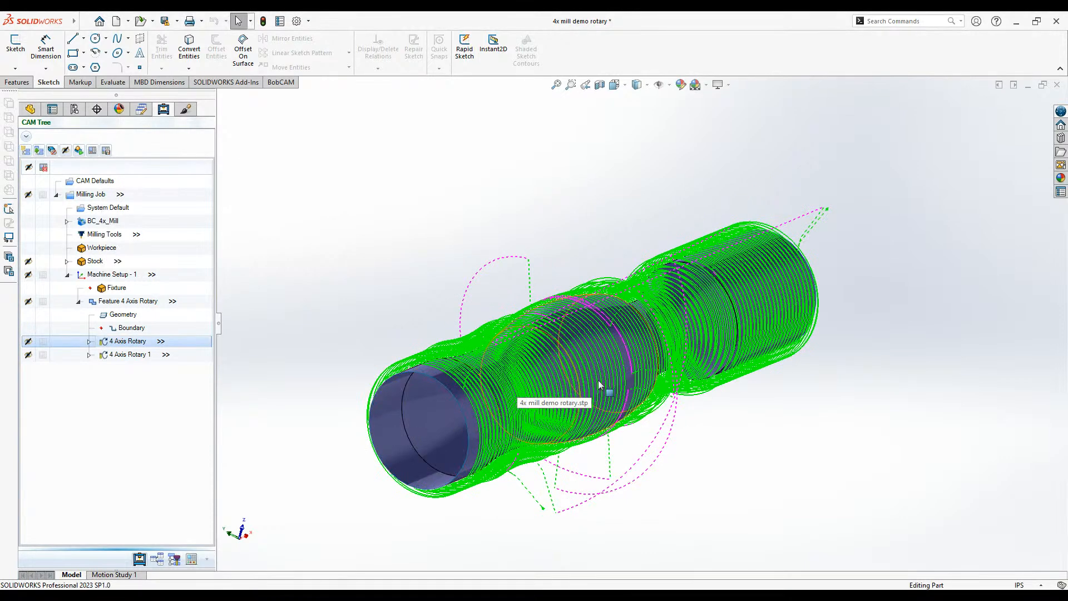
# - Start a backplot of the first 4 Axis Rotary operation and look at the tool from the end of the part
pyautogui.moveTo(543, 384); pyautogui.dragTo(588, 381, button='middle')
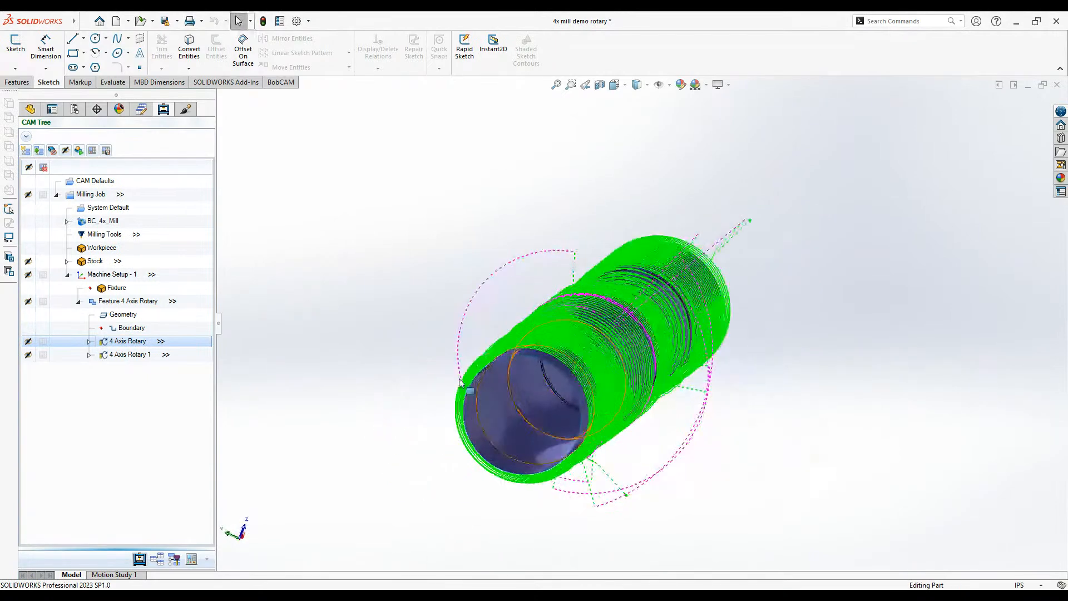
pyautogui.rightClick(129, 342)
pyautogui.click(146, 402)
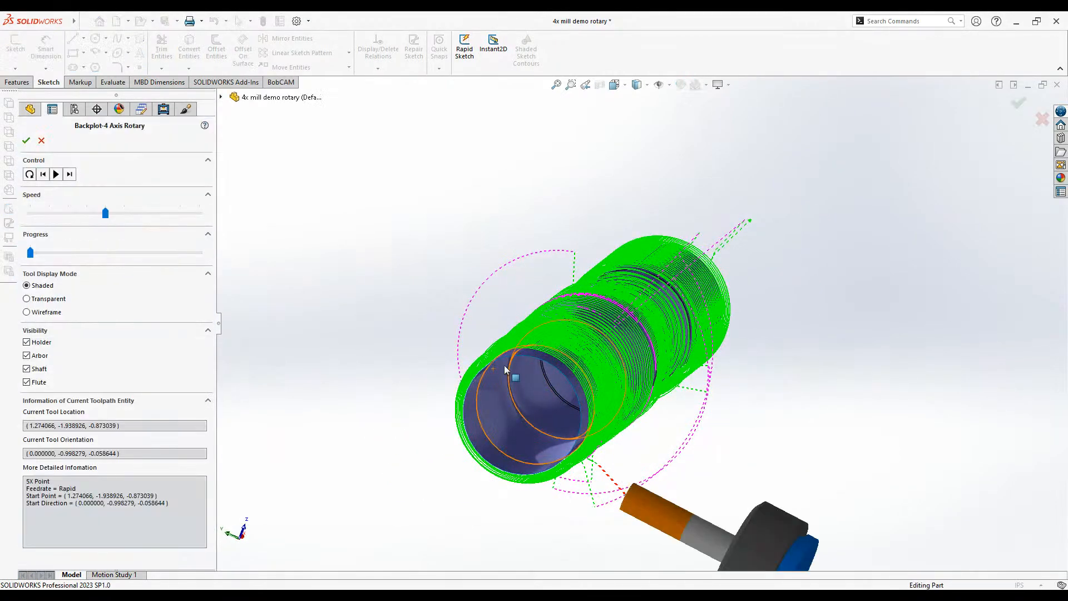
pyautogui.moveTo(612, 354); pyautogui.dragTo(716, 334, button='middle')
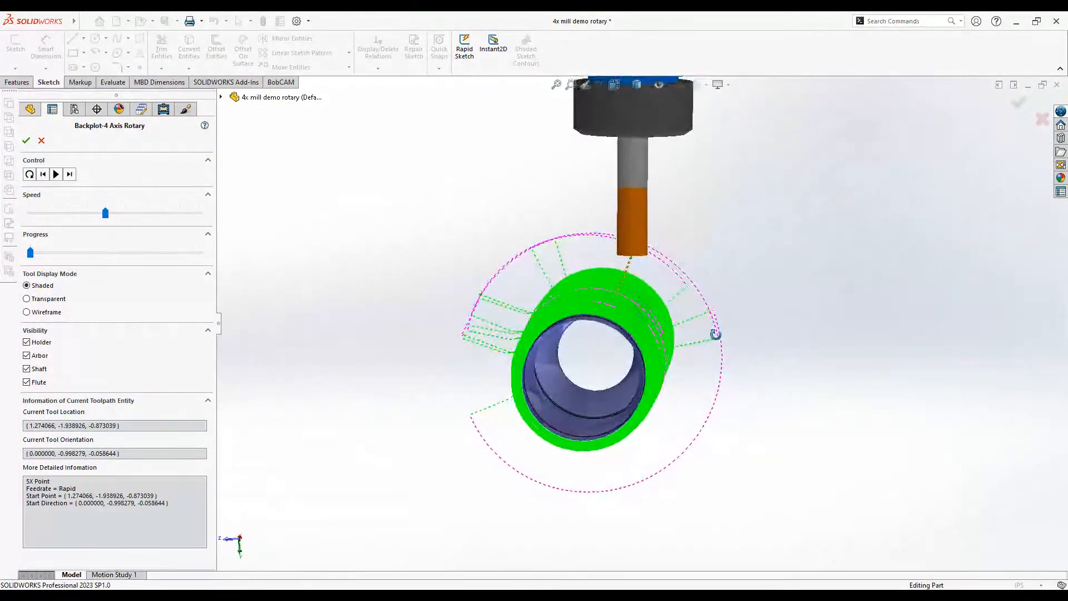
pyautogui.scroll(-3, 618, 314)
pyautogui.moveTo(612, 311); pyautogui.dragTo(648, 295, button='middle')
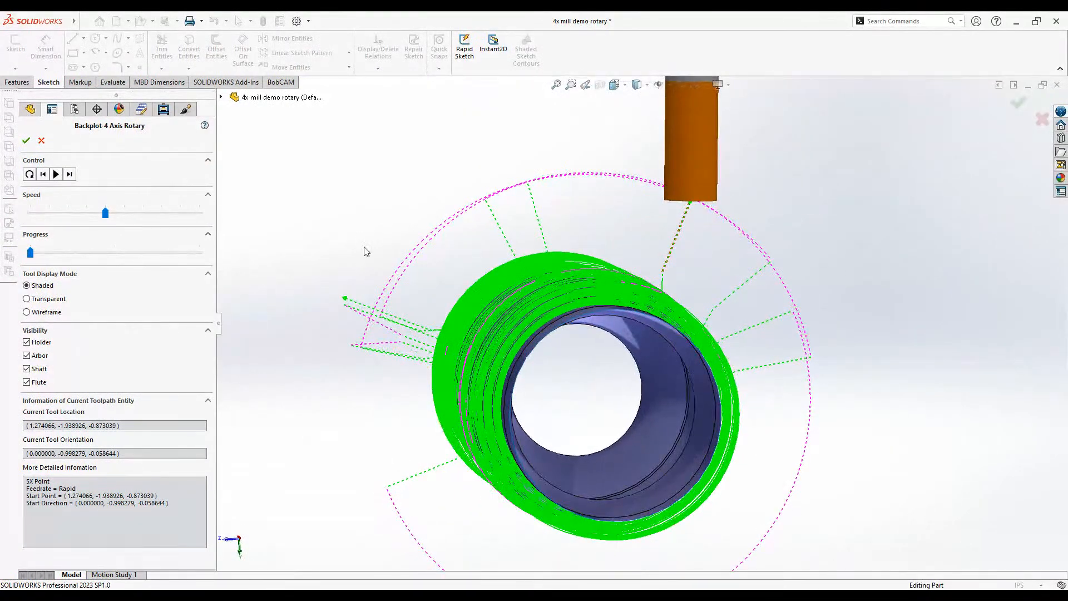
# - Step the backplot to the first cutting moves, examine the tool's offset from the rotary centerline, and close the backplot
pyautogui.click(70, 174)
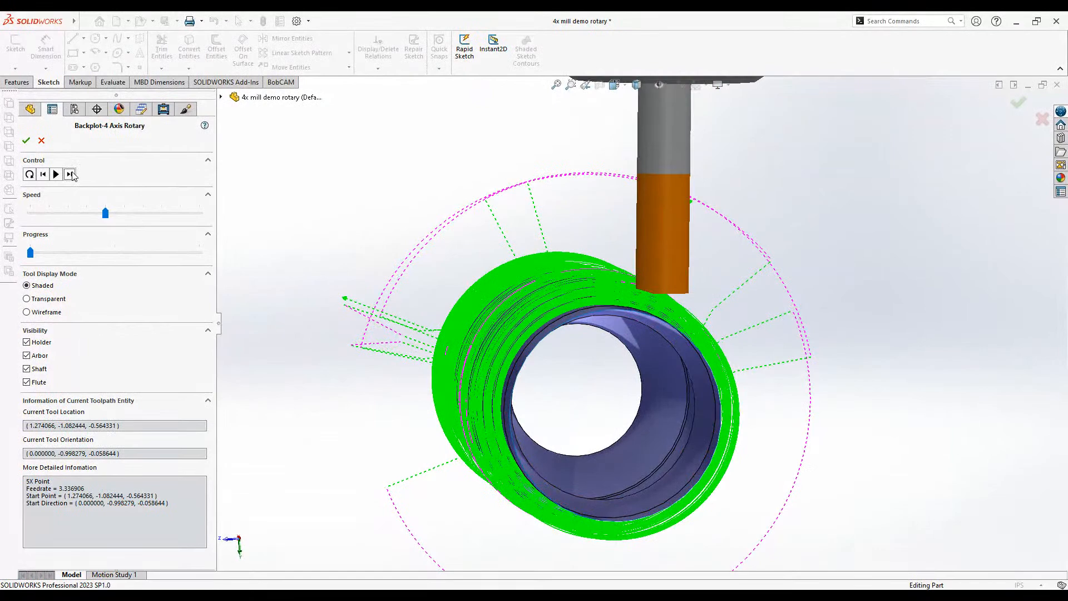
pyautogui.click(71, 175)
pyautogui.click(44, 175)
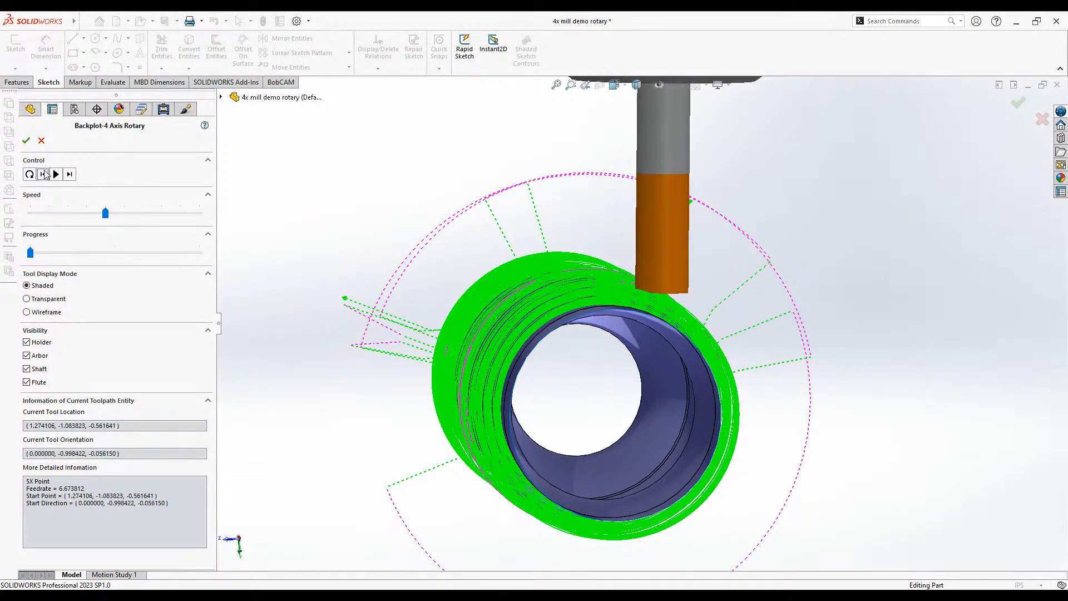
pyautogui.moveTo(390, 302)
pyautogui.mouseDown(button='middle')
pyautogui.moveTo(337, 274)
pyautogui.moveTo(382, 299)
pyautogui.mouseUp(button='middle')
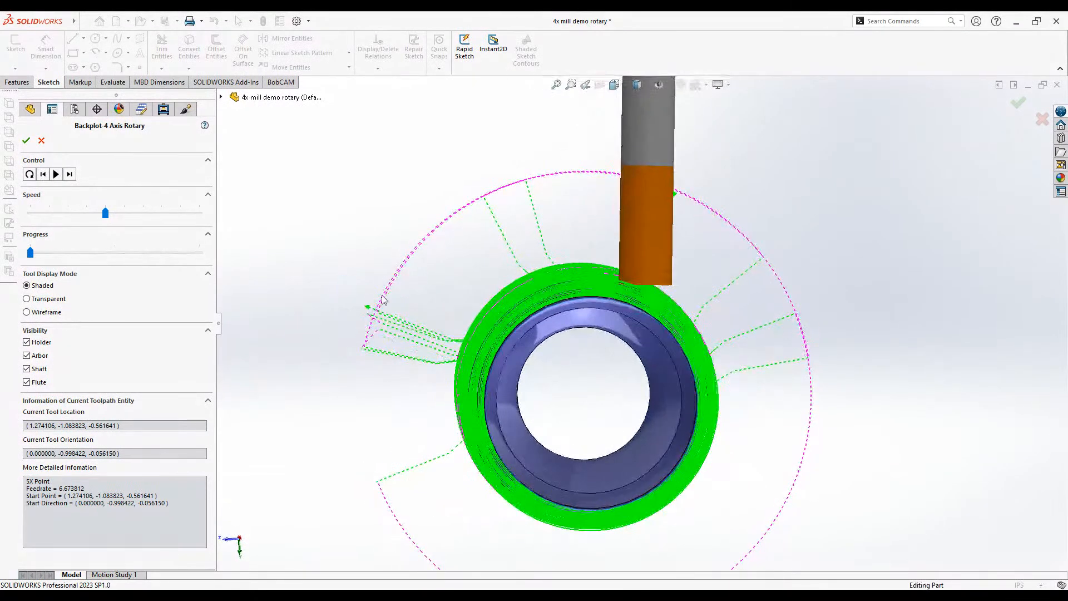
pyautogui.scroll(-5, 624, 273)
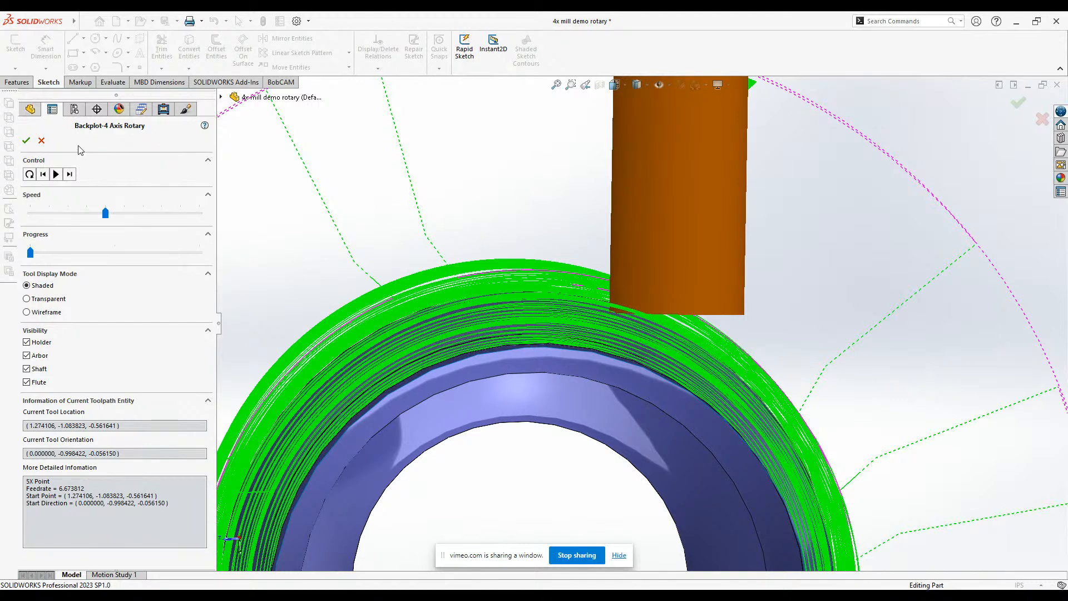
pyautogui.click(42, 141)
pyautogui.press('f')
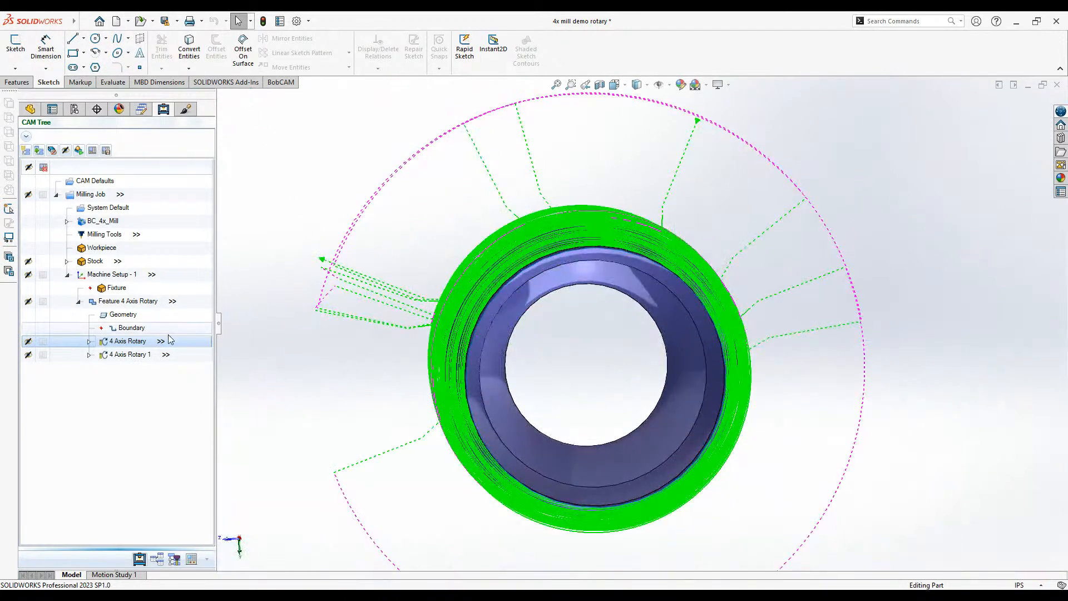
# - Check the Side Shift in the first 4 Axis Rotary operation's Patterns settings and leave the wizard without changes
pyautogui.doubleClick(136, 341)
pyautogui.click(346, 198)
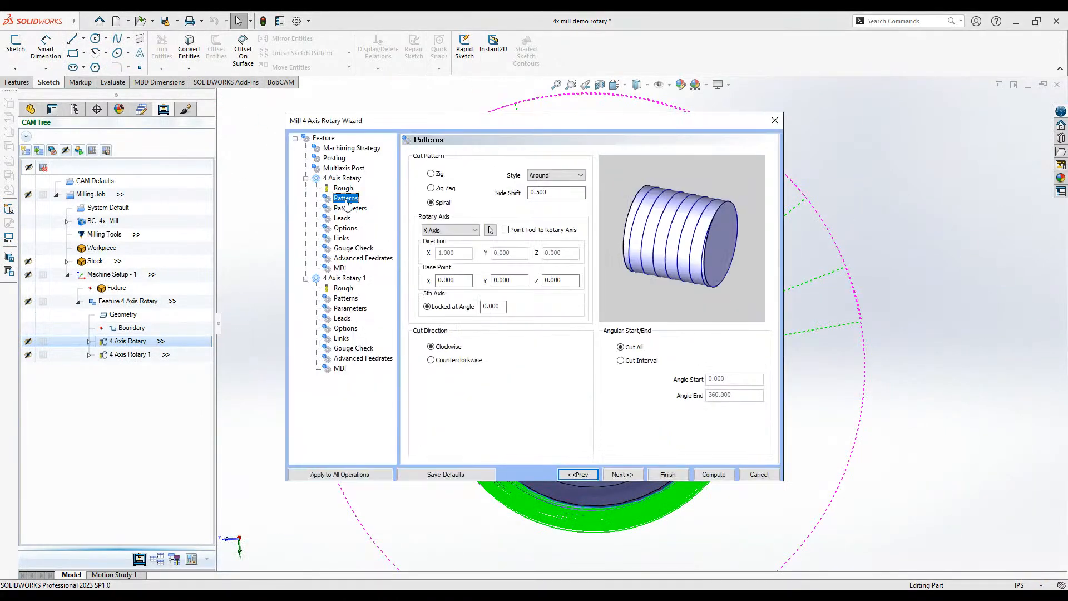
pyautogui.click(757, 474)
# - Switch to the 4x mill demo indexing part and examine the indexed toolpaths around its pentagonal body from the end
pyautogui.click(1028, 86)
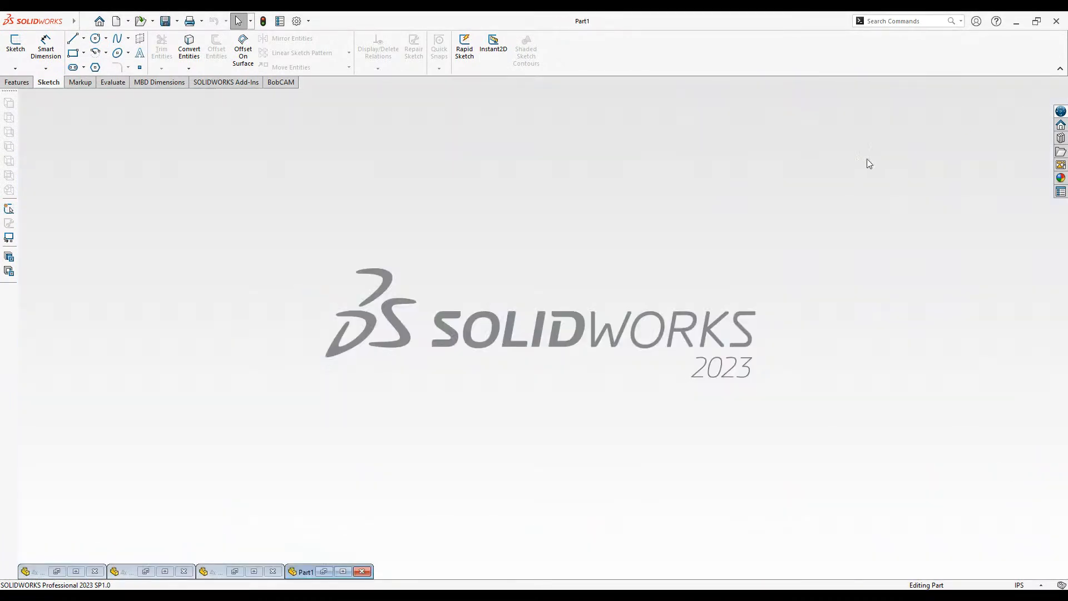
pyautogui.doubleClick(220, 570)
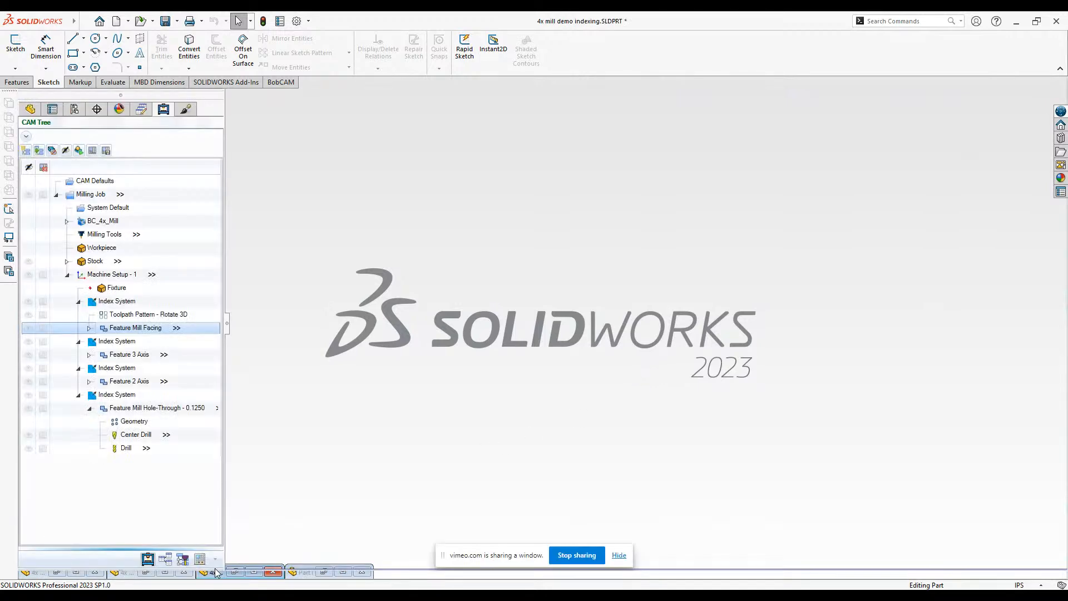
pyautogui.moveTo(567, 243); pyautogui.dragTo(640, 427, button='middle')
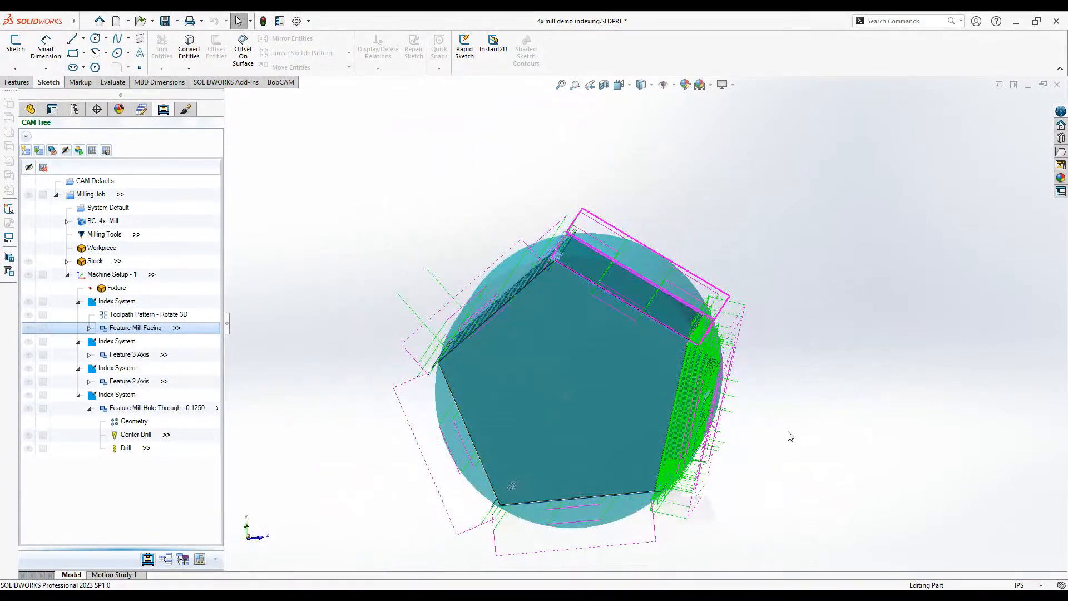
pyautogui.scroll(-5, 656, 345)
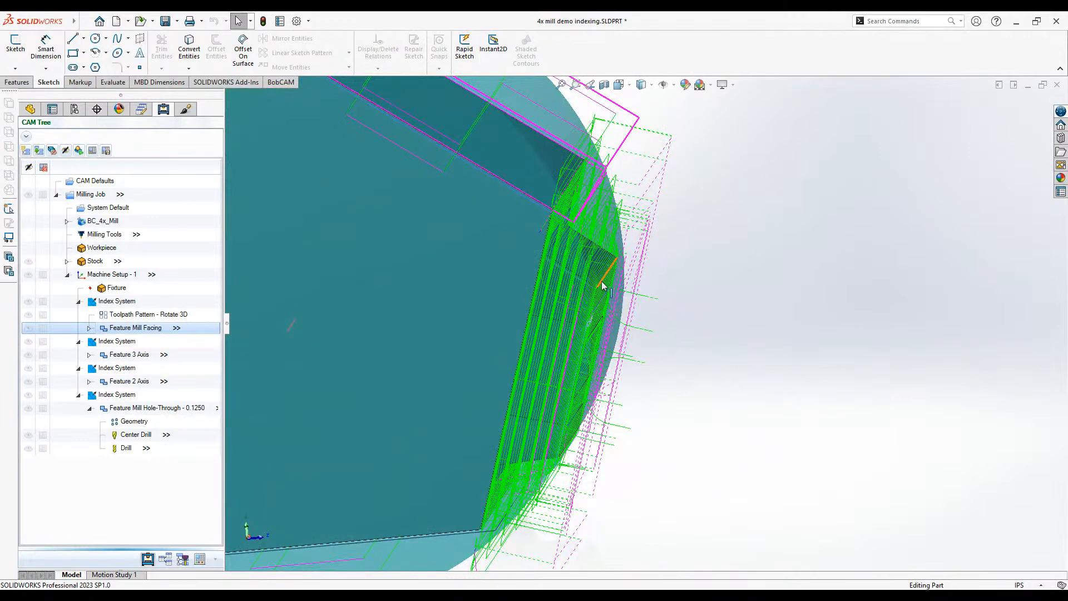
pyautogui.click(612, 305)
pyautogui.moveTo(647, 311); pyautogui.dragTo(702, 323, button='middle')
pyautogui.scroll(7, 527, 293)
pyautogui.moveTo(637, 269); pyautogui.dragTo(424, 292, button='middle')
pyautogui.scroll(-5, 768, 389)
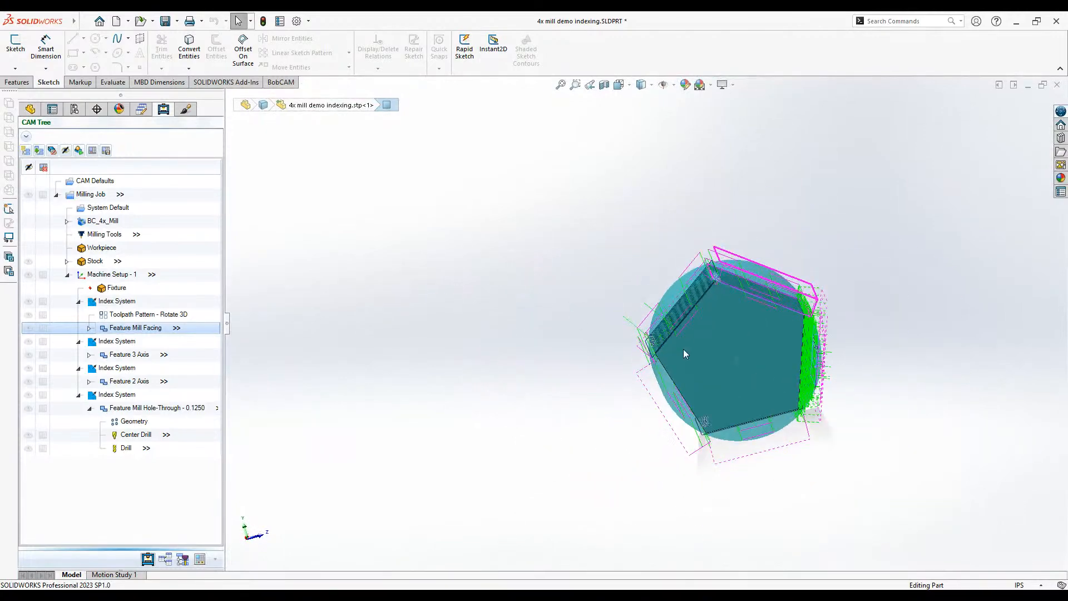
pyautogui.moveTo(771, 400)
pyautogui.mouseDown(button='middle')
pyautogui.moveTo(759, 391)
pyautogui.moveTo(772, 387)
pyautogui.mouseUp(button='middle')
pyautogui.scroll(-2, 811, 348)
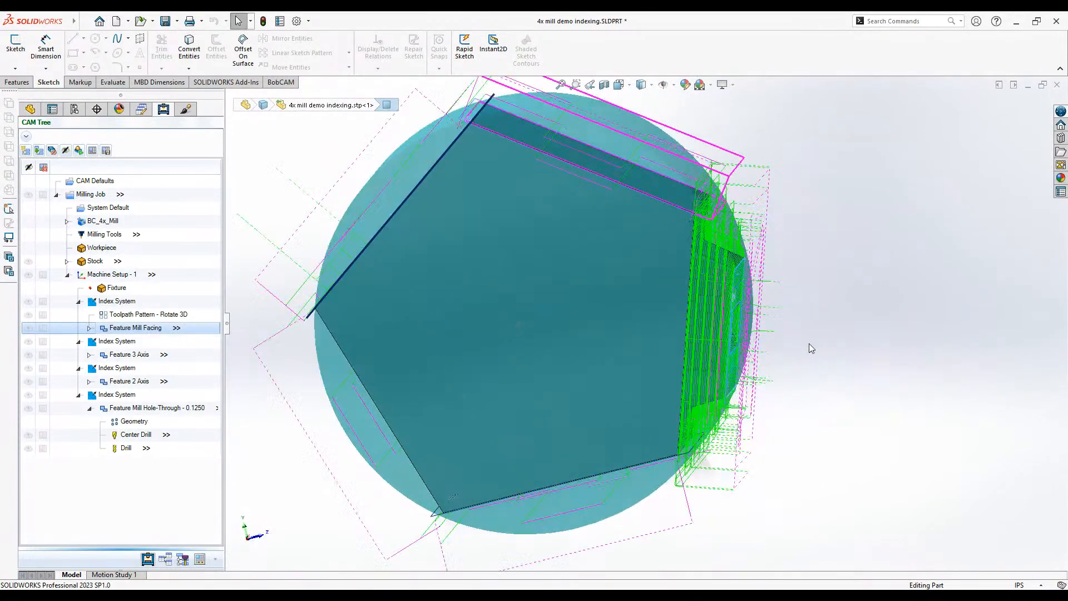
# - Select the face of the raised boss and hide all Milling Job toolpaths and stock on the indexing part
pyautogui.click(742, 300)
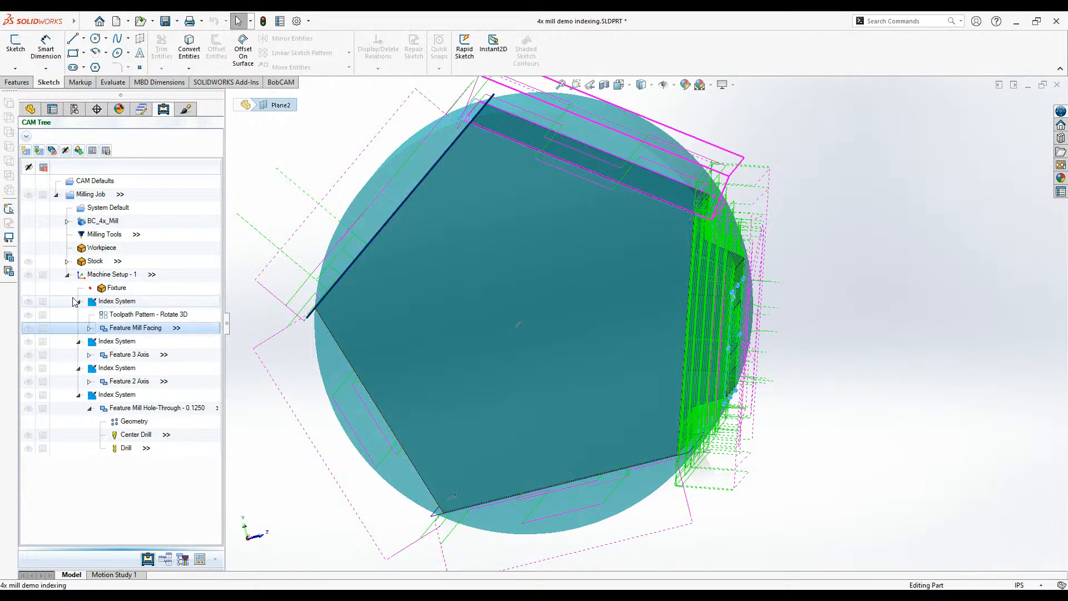
pyautogui.click(28, 194)
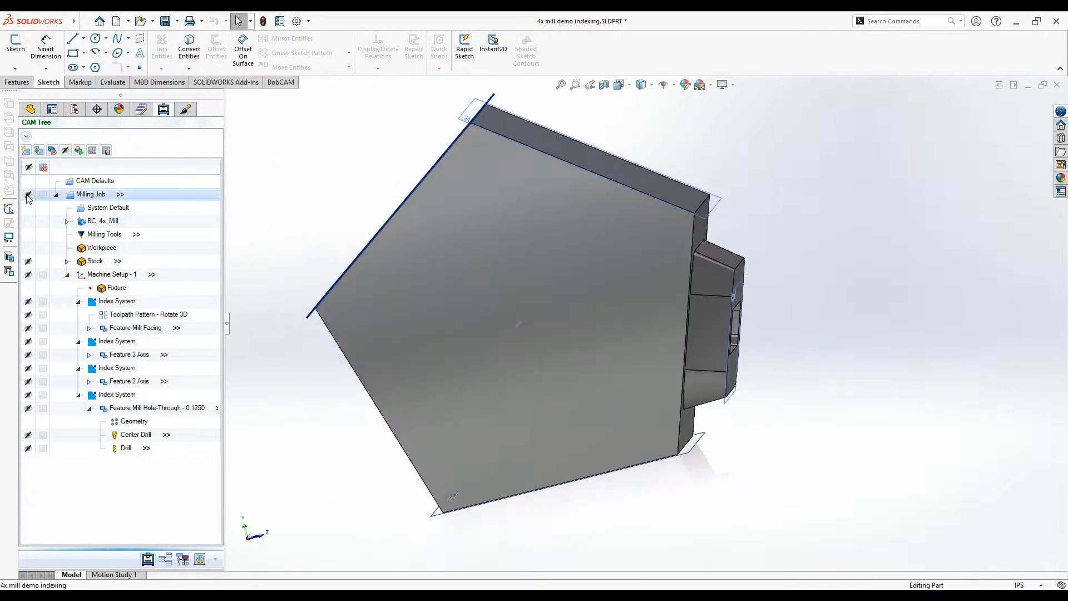
# - Collapse the Feature Mill Hole-Through operation and all four Index System branches under Machine Setup - 1
pyautogui.moveTo(576, 290)
pyautogui.mouseDown(button='middle')
pyautogui.moveTo(572, 269)
pyautogui.moveTo(560, 290)
pyautogui.moveTo(582, 308)
pyautogui.moveTo(570, 277)
pyautogui.moveTo(577, 287)
pyautogui.mouseUp(button='middle')
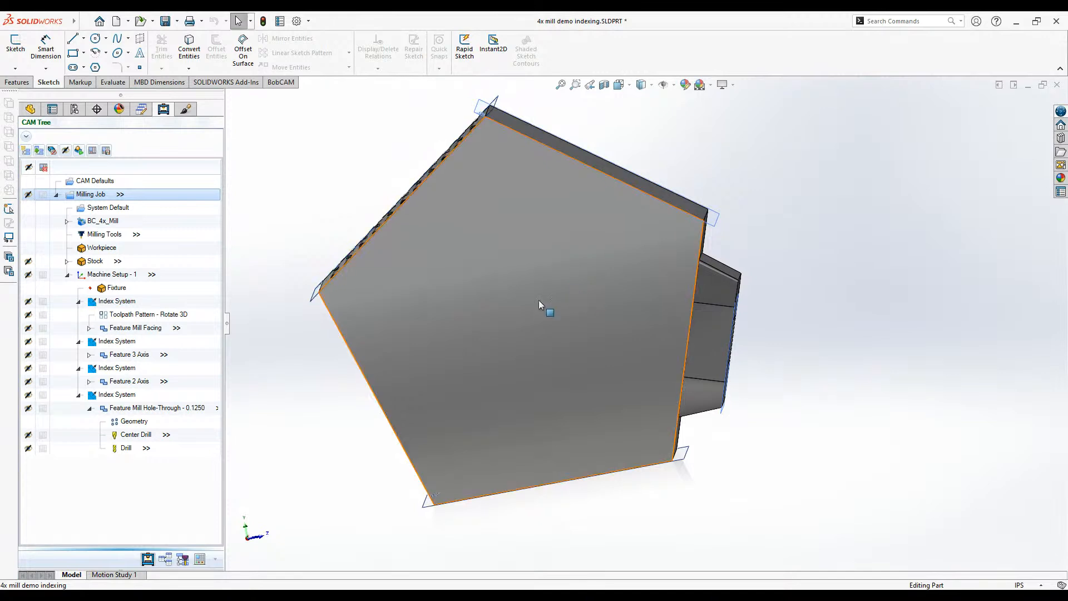
pyautogui.click(89, 409)
pyautogui.click(78, 394)
pyautogui.click(78, 368)
pyautogui.click(78, 341)
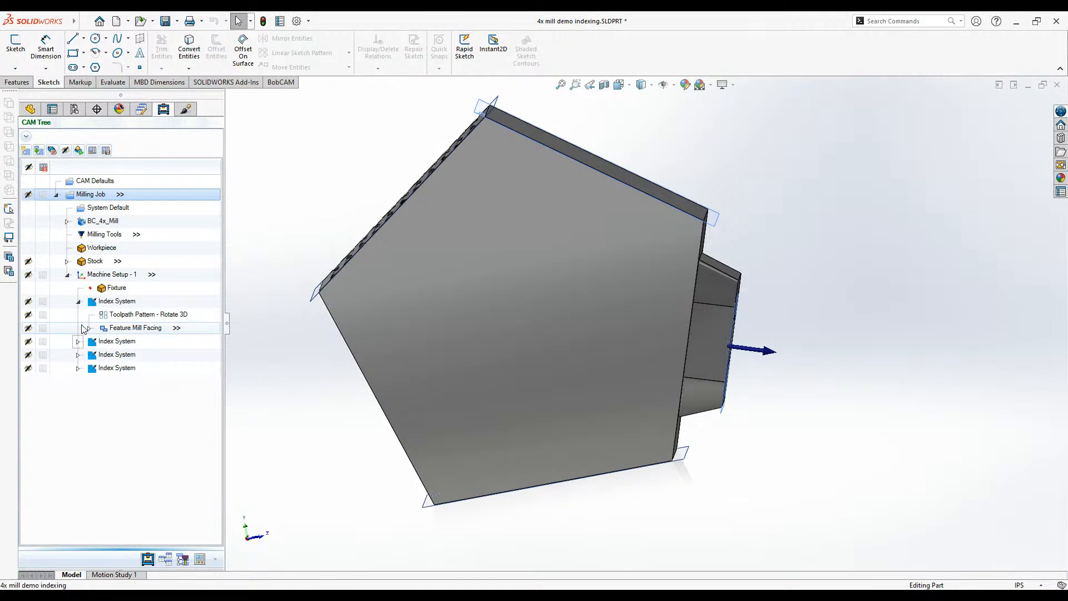
pyautogui.click(78, 301)
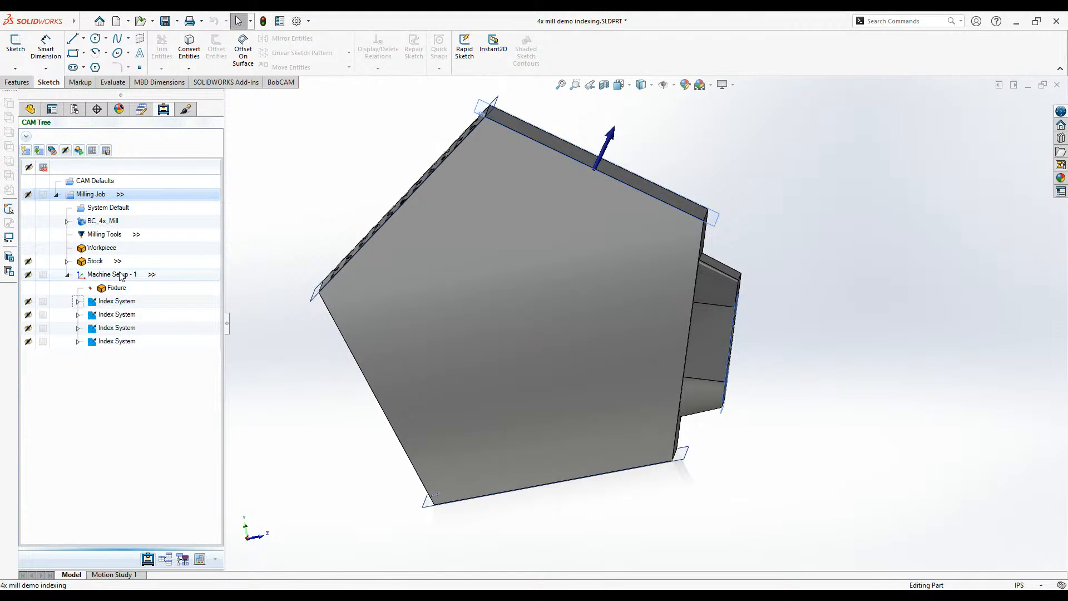
# - Edit Machine Setup - 1, align its Z axis with the short outer edge of the raised boss, and reverse the Z and X directions
pyautogui.rightClick(121, 275)
pyautogui.click(144, 281)
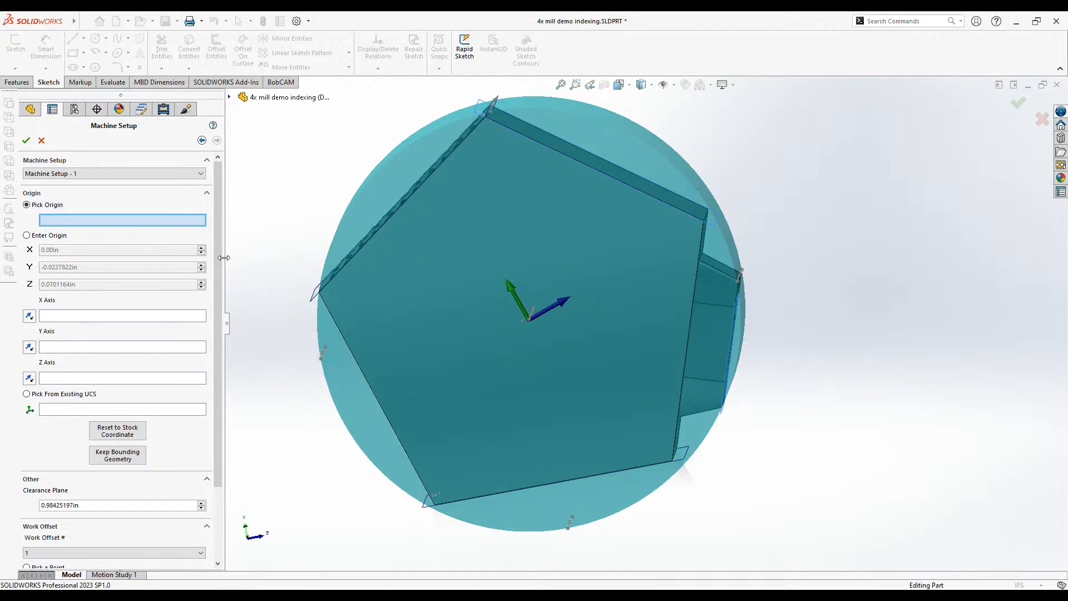
pyautogui.click(87, 380)
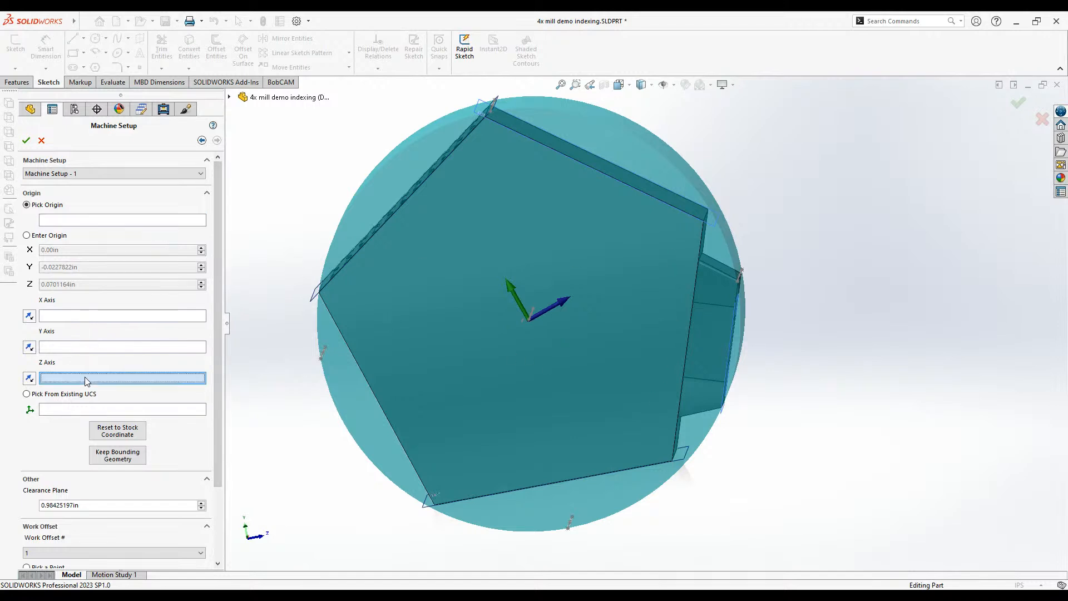
pyautogui.click(733, 330)
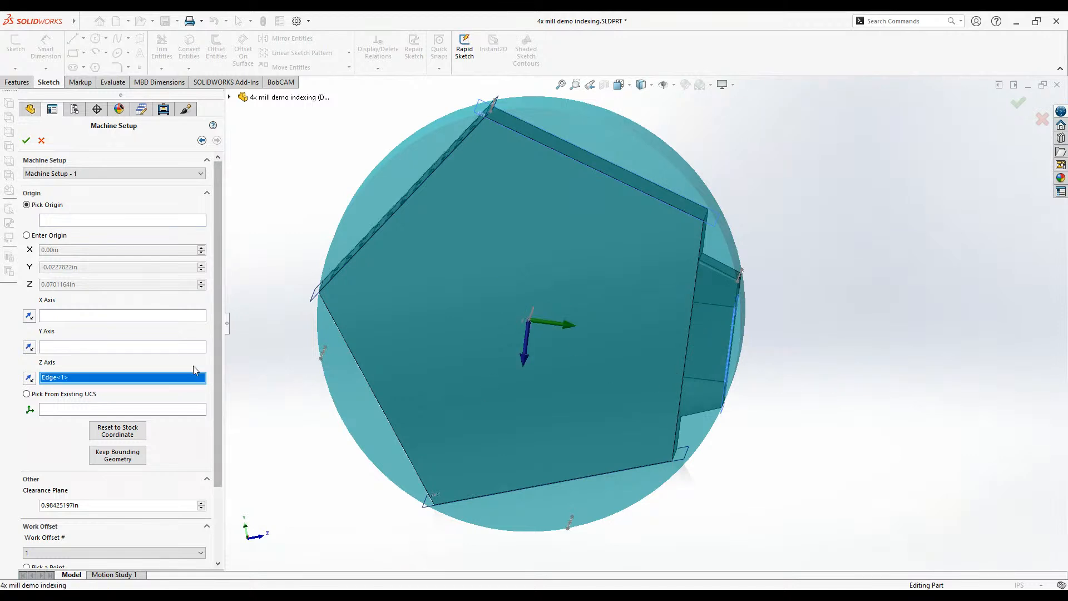
pyautogui.click(29, 379)
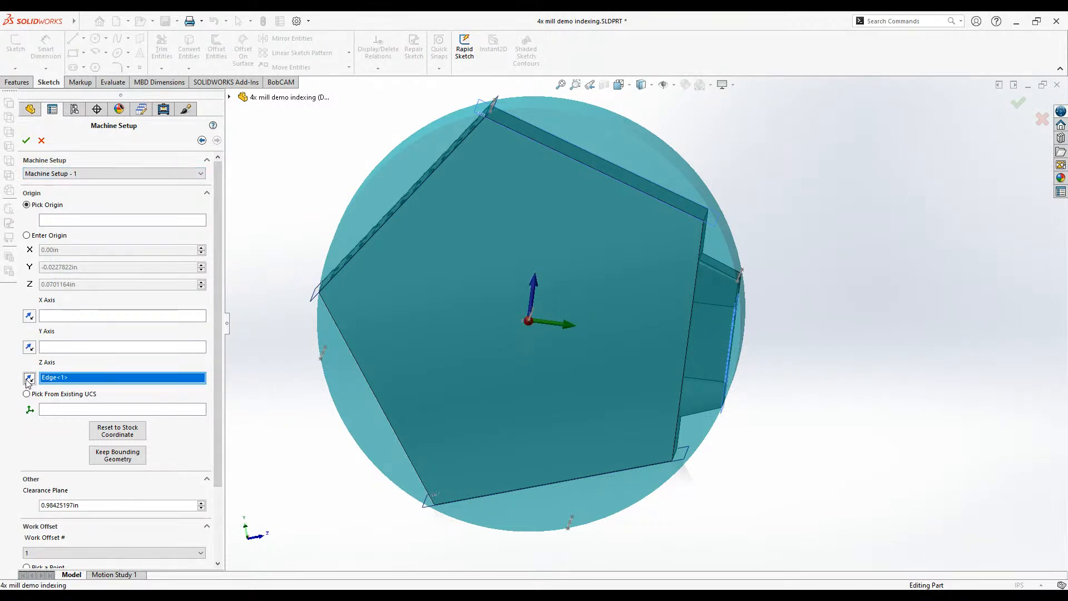
pyautogui.click(30, 317)
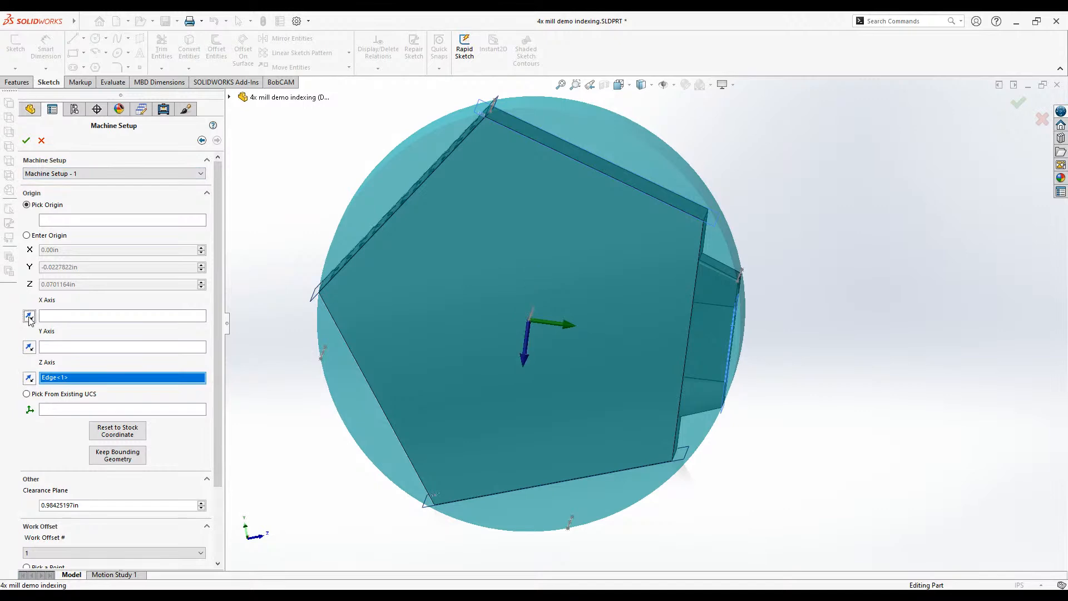
# - Examine the reoriented setup axes against the boss and the pentagonal end face, and accept the machine setup
pyautogui.moveTo(402, 356); pyautogui.dragTo(670, 391, button='middle')
pyautogui.scroll(-3, 670, 391)
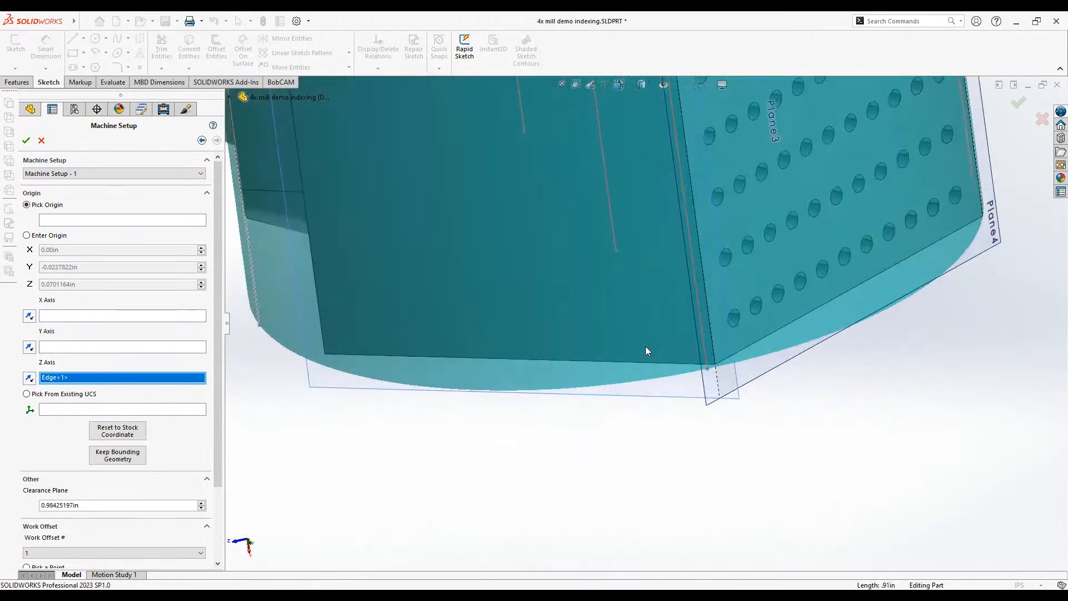
pyautogui.scroll(5, 647, 351)
pyautogui.moveTo(651, 351); pyautogui.dragTo(696, 207, button='middle')
pyautogui.scroll(-4, 690, 168)
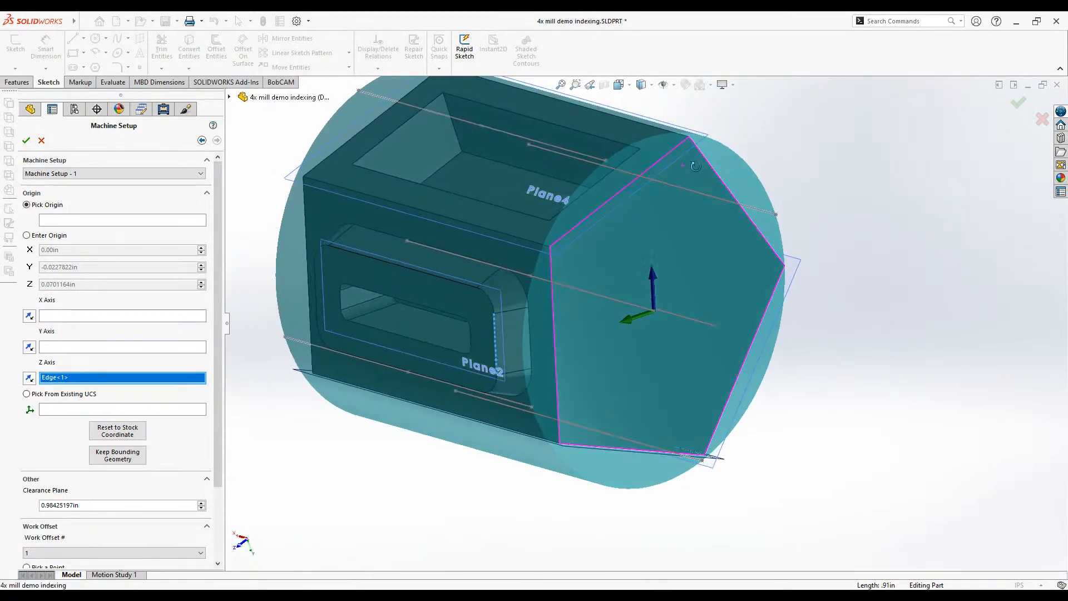
pyautogui.moveTo(633, 198); pyautogui.dragTo(626, 259, button='middle')
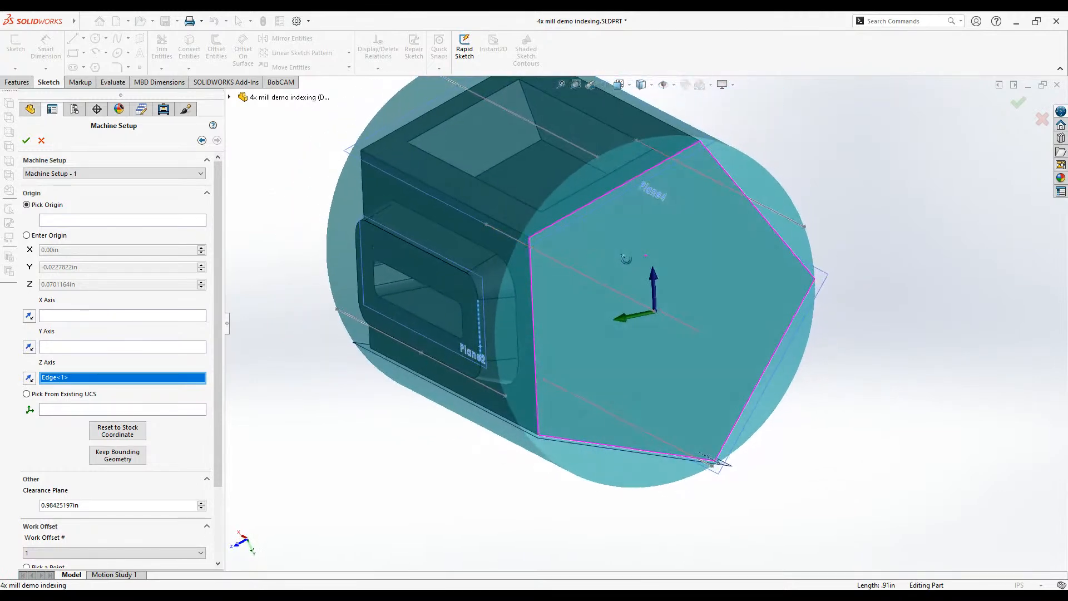
pyautogui.scroll(-3, 482, 319)
pyautogui.scroll(4, 507, 313)
pyautogui.scroll(-3, 626, 300)
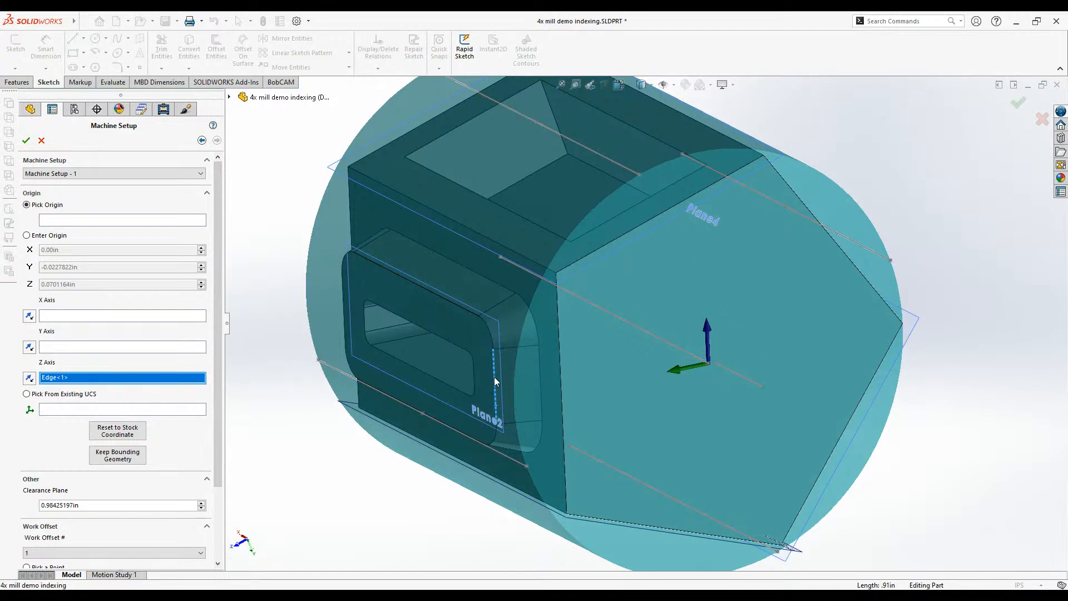
pyautogui.click(25, 141)
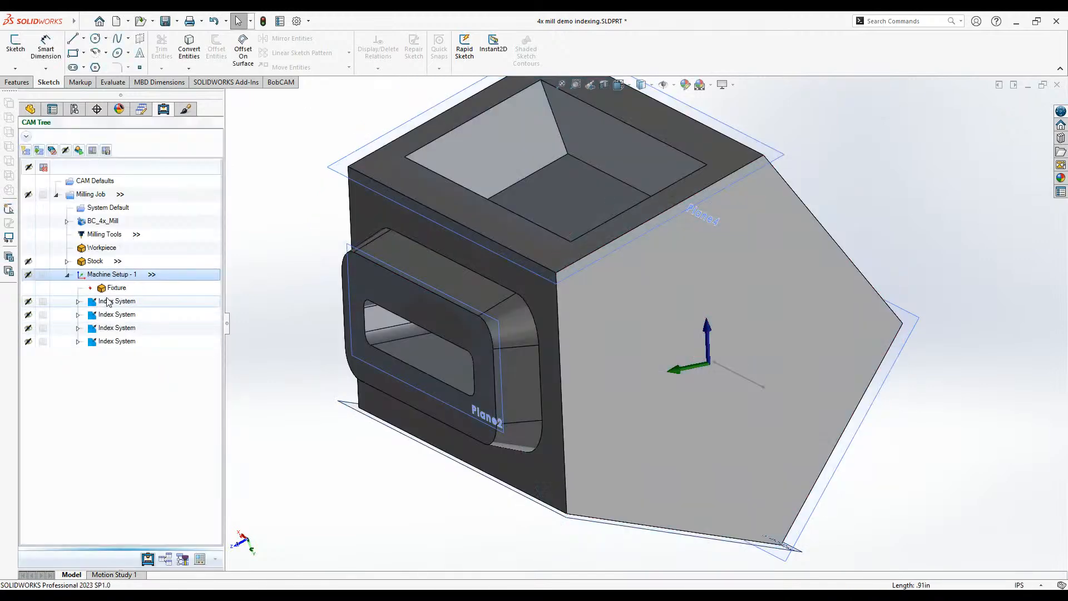
# - Add a Mill 2 Axis feature to Machine Setup - 1 using the boss's long upper outer edge and its two adjoining corner arcs
pyautogui.rightClick(138, 274)
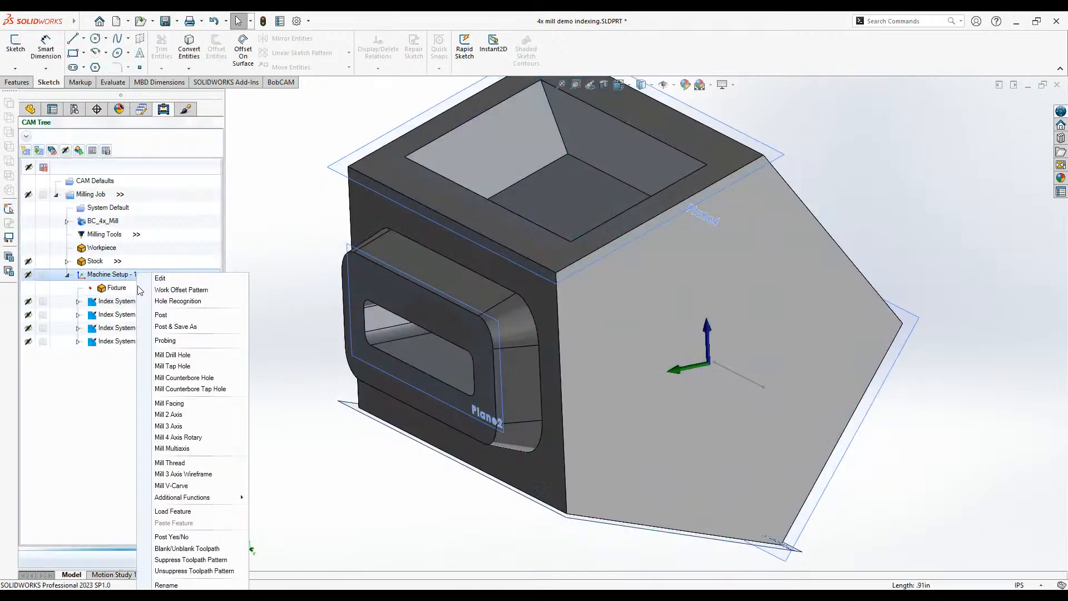
pyautogui.click(203, 415)
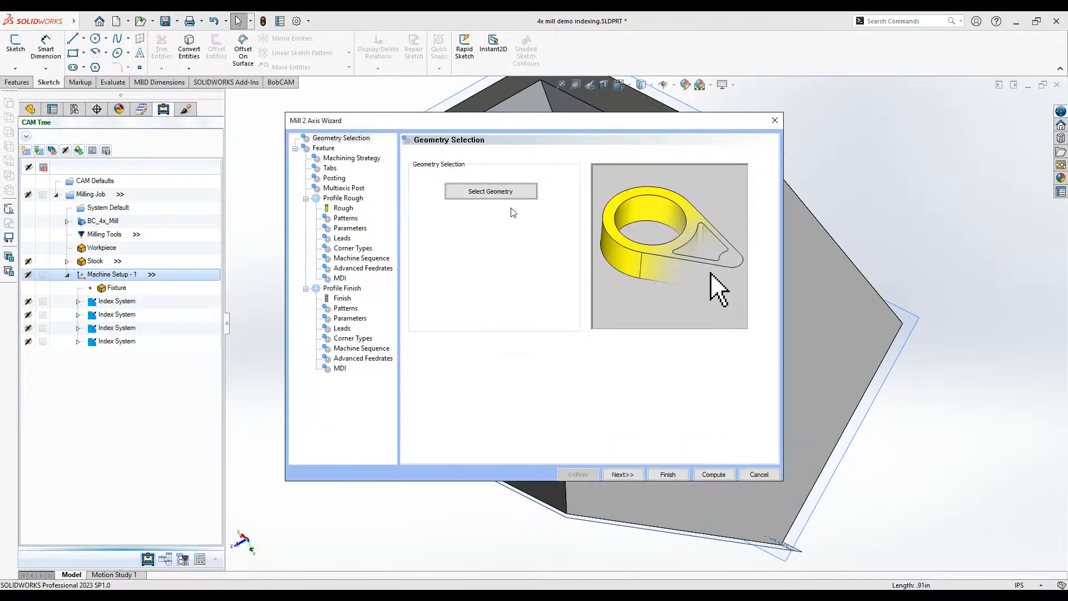
pyautogui.click(501, 191)
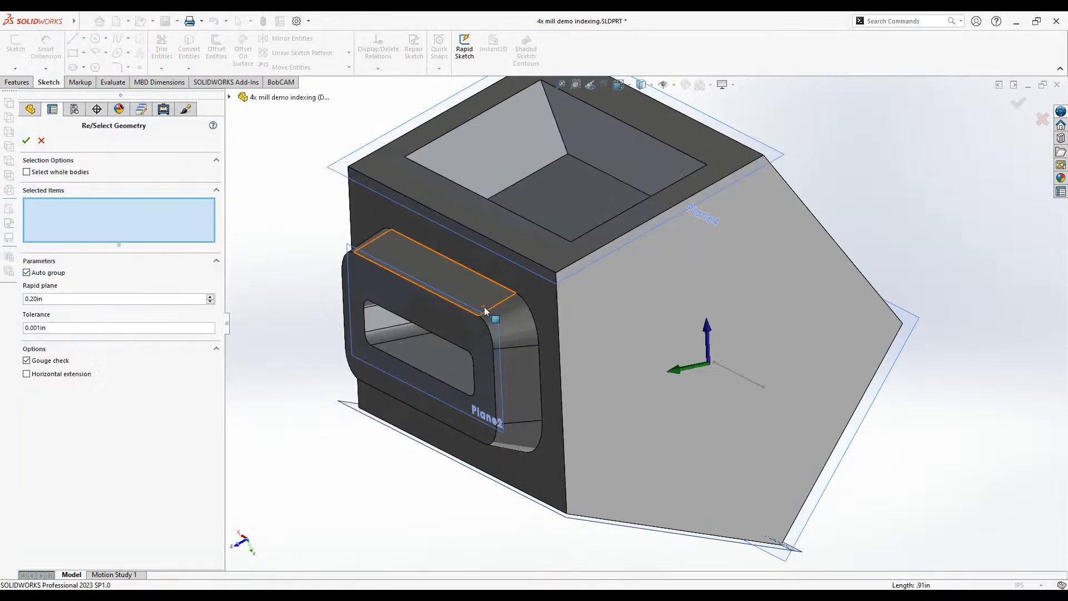
pyautogui.click(424, 294)
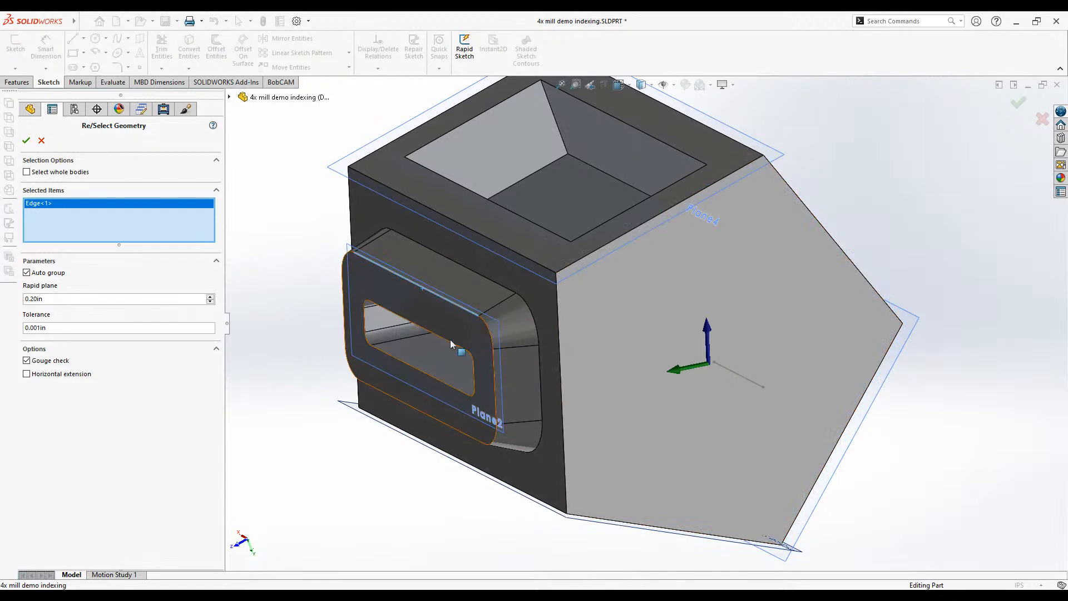
pyautogui.click(489, 334)
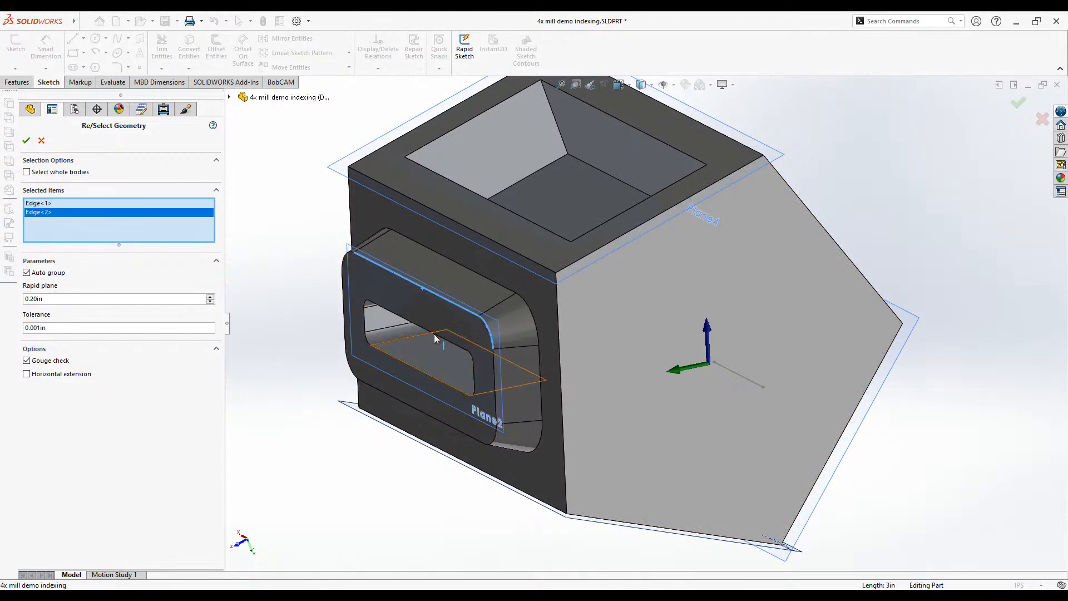
pyautogui.click(349, 259)
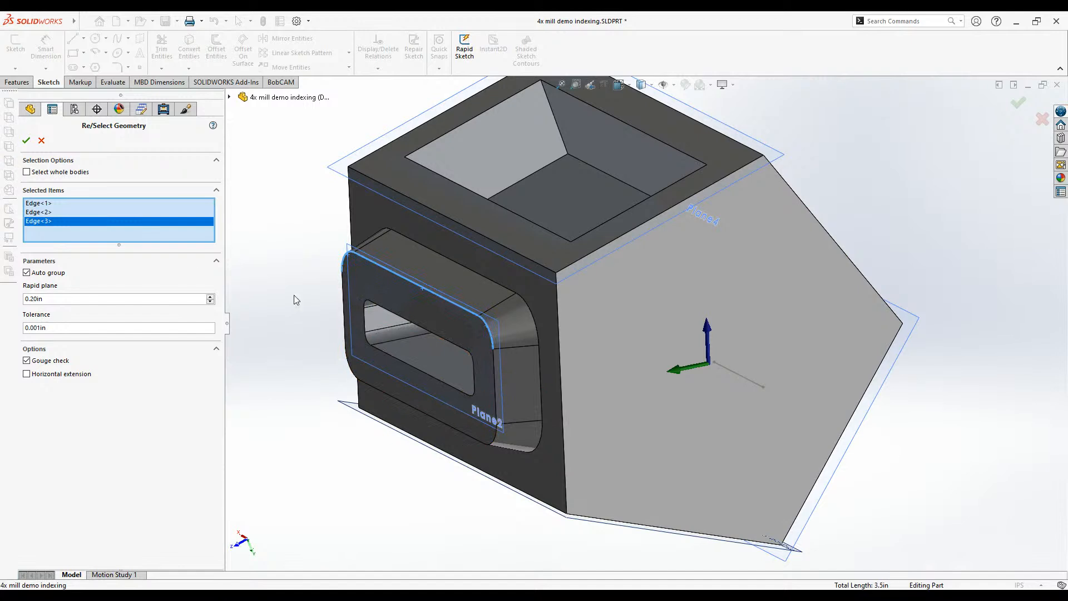
pyautogui.click(25, 140)
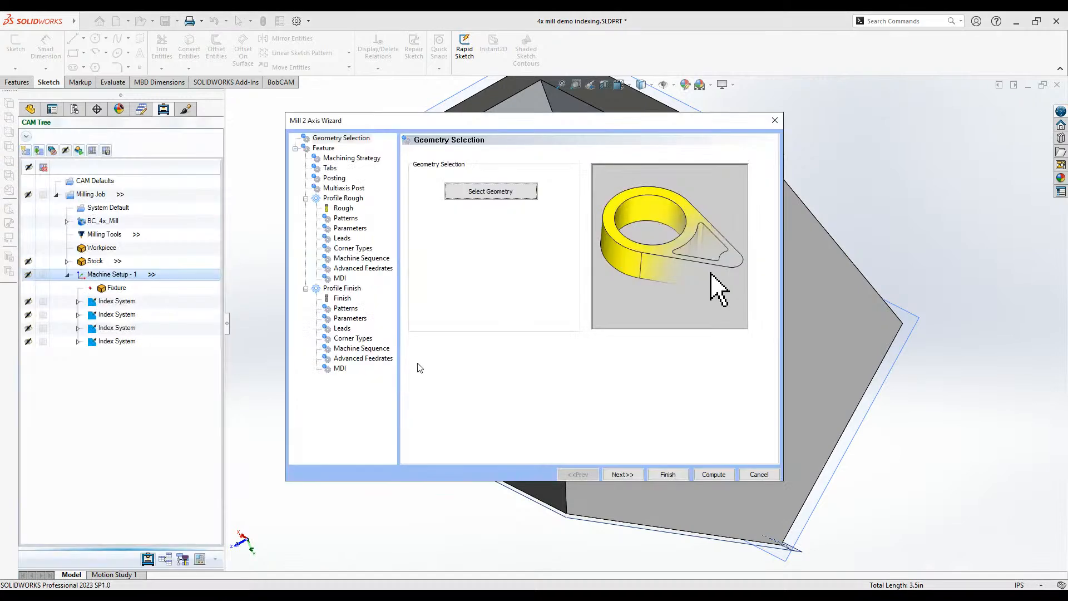
# - Pick the feature's top from the boss's long outer edge and its bottom from the upper edge of the slot
pyautogui.click(622, 474)
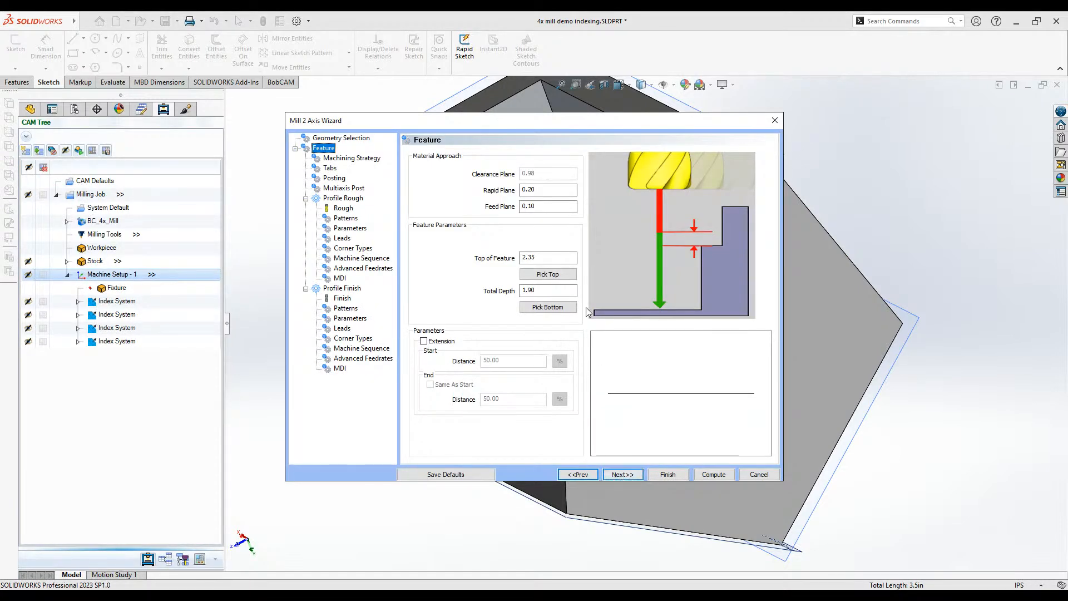
pyautogui.click(537, 275)
pyautogui.click(423, 286)
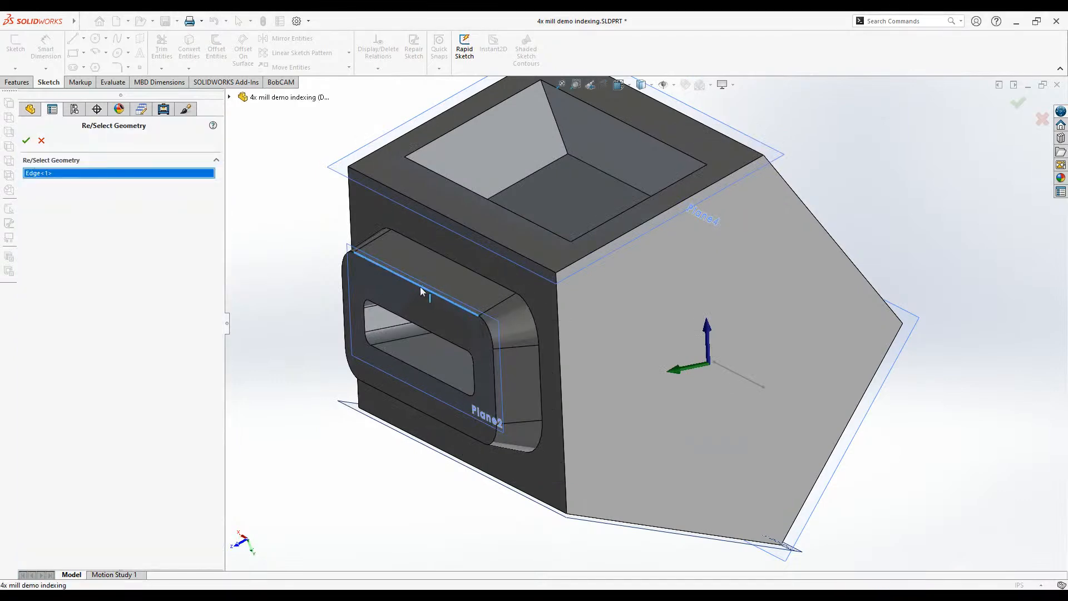
pyautogui.click(26, 141)
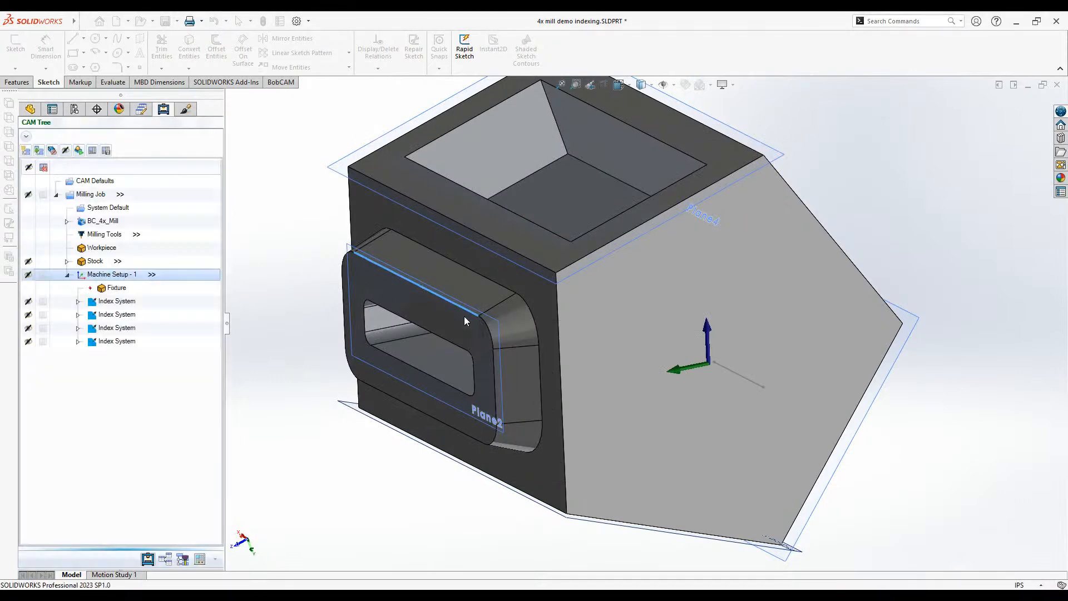
pyautogui.click(548, 307)
pyautogui.click(437, 334)
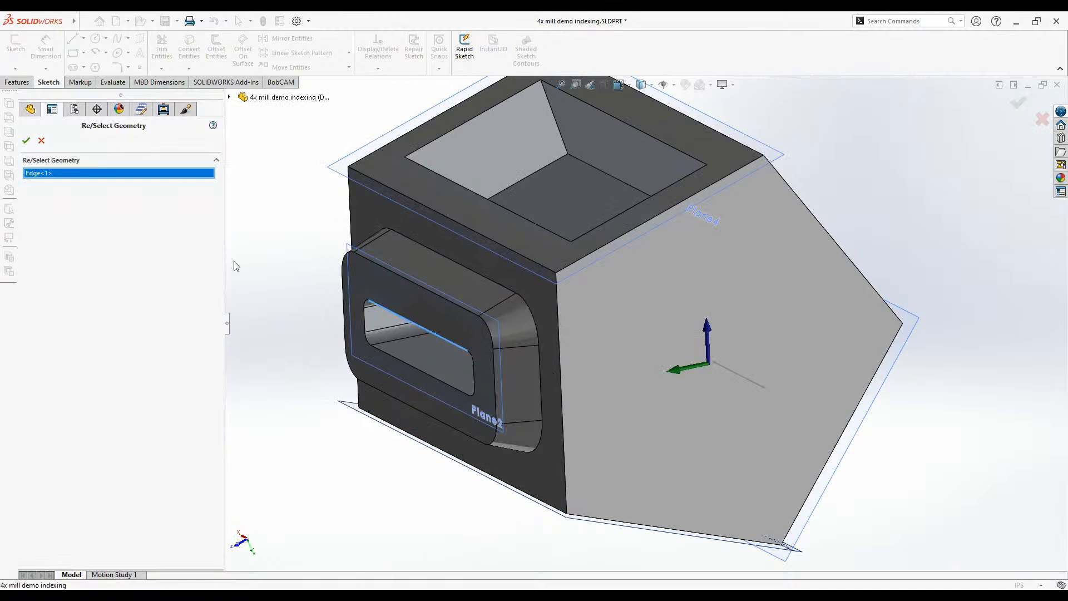
pyautogui.click(25, 141)
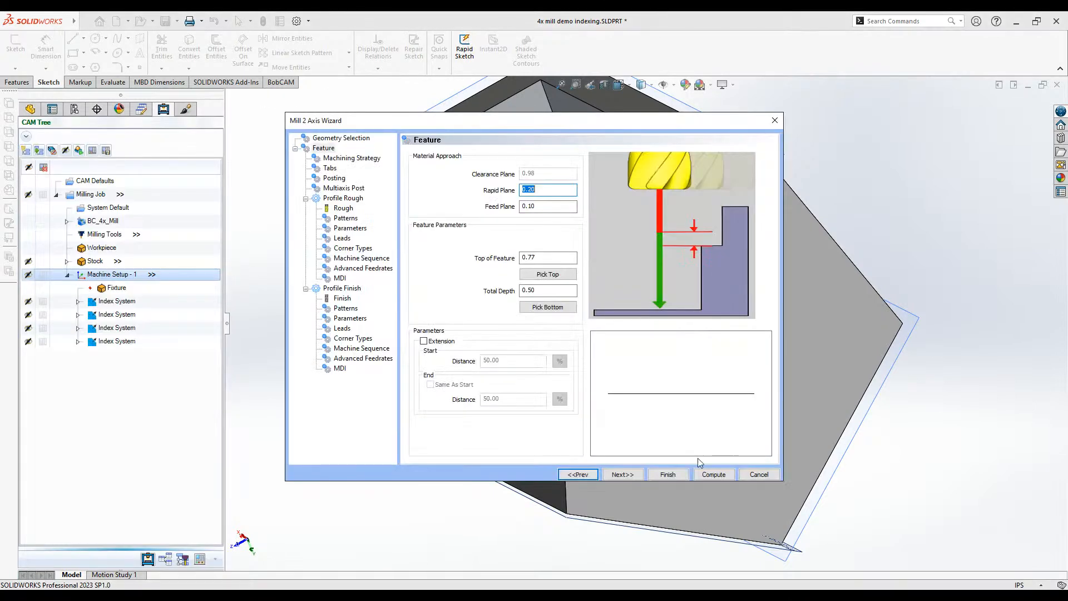
# - Keep the default profiling strategy and posting settings, and set the Profile Rough tool's corner radius to 0
pyautogui.click(624, 474)
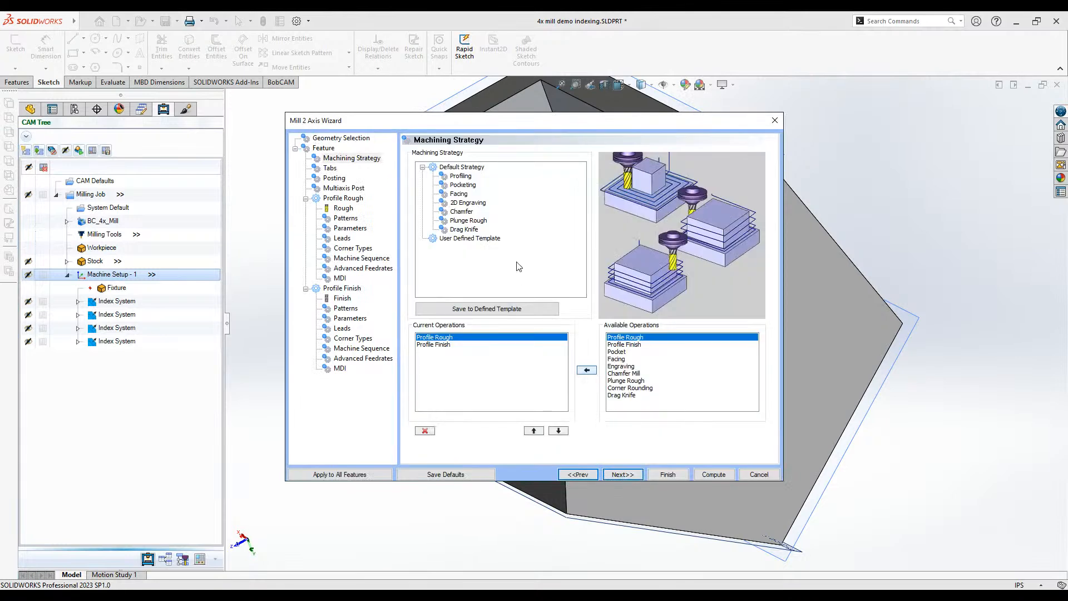
pyautogui.click(625, 473)
pyautogui.click(625, 474)
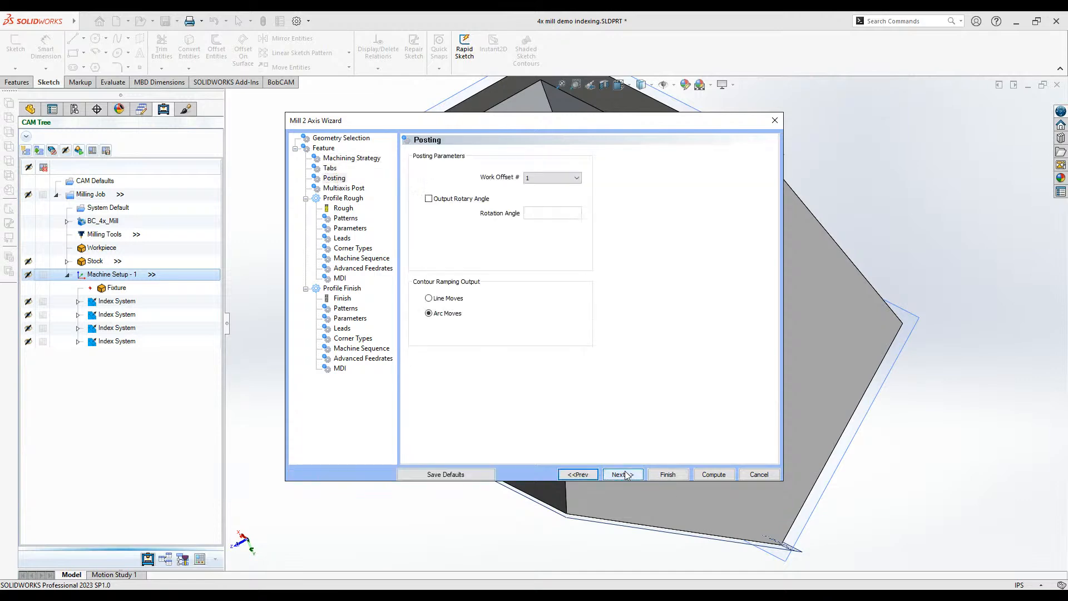
pyautogui.click(626, 474)
pyautogui.click(570, 222)
pyautogui.write('0')
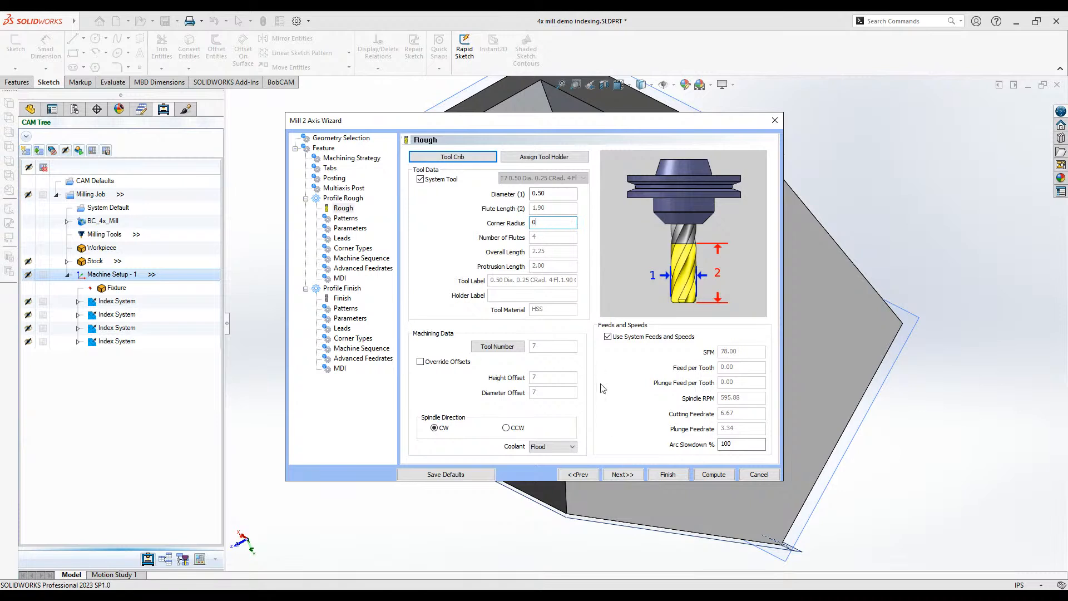
pyautogui.click(627, 477)
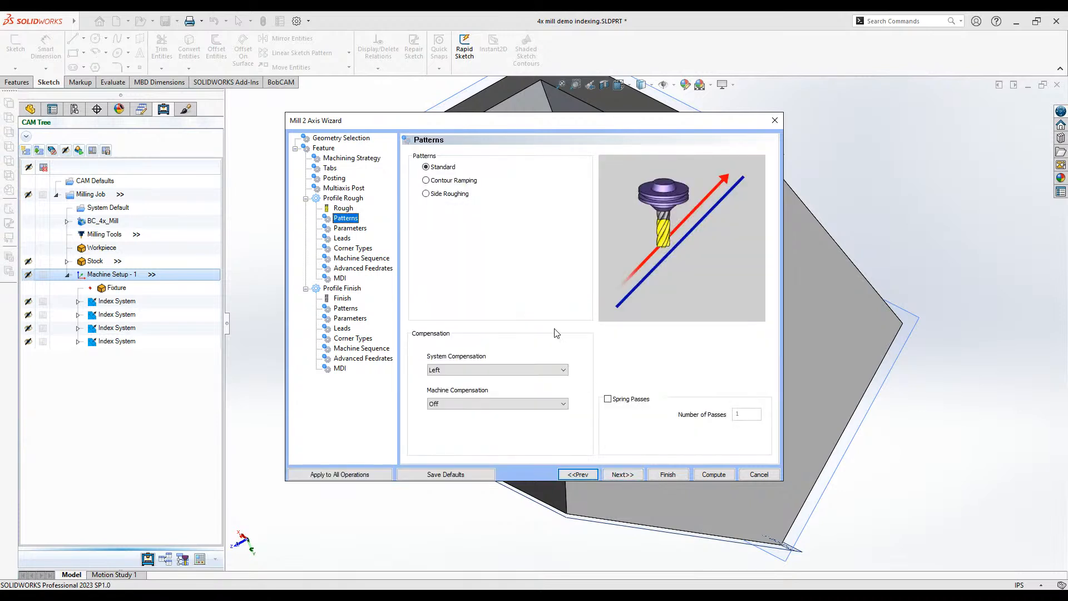
# - Set the Profile Rough depth method to Multiple Steps with a 0.25 depth of cut, keeping the default patterns
pyautogui.click(614, 476)
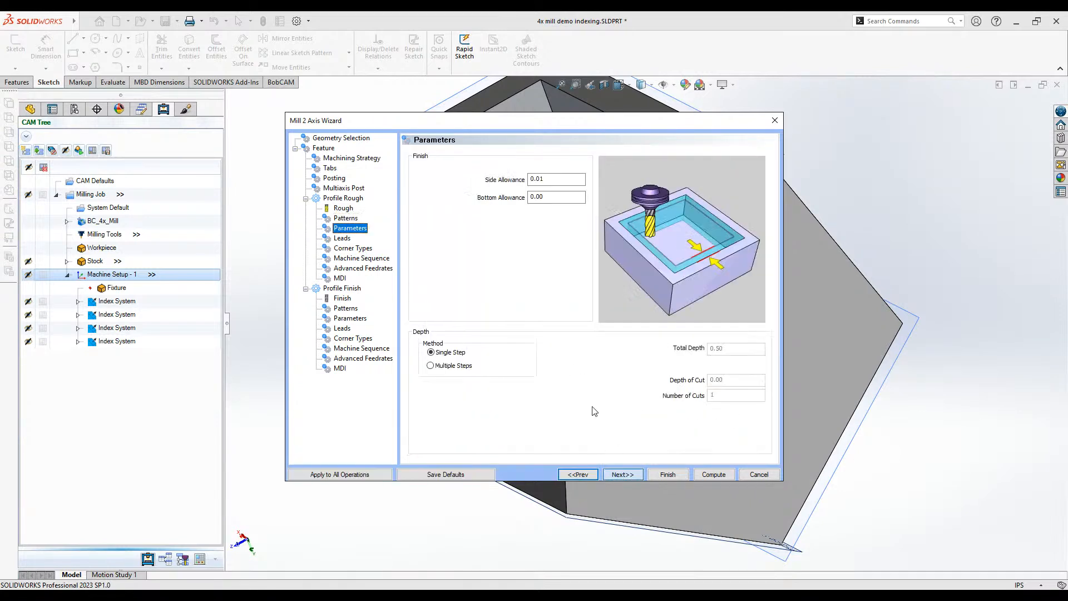
pyautogui.click(465, 368)
pyautogui.click(741, 380)
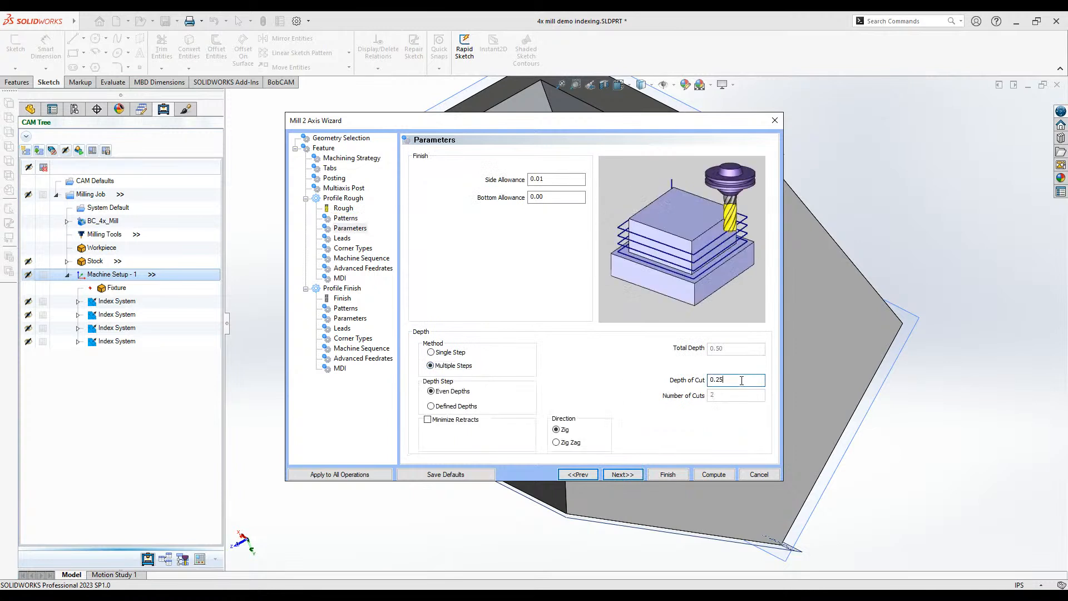
pyautogui.press('Tab')
pyautogui.click(621, 474)
pyautogui.click(622, 474)
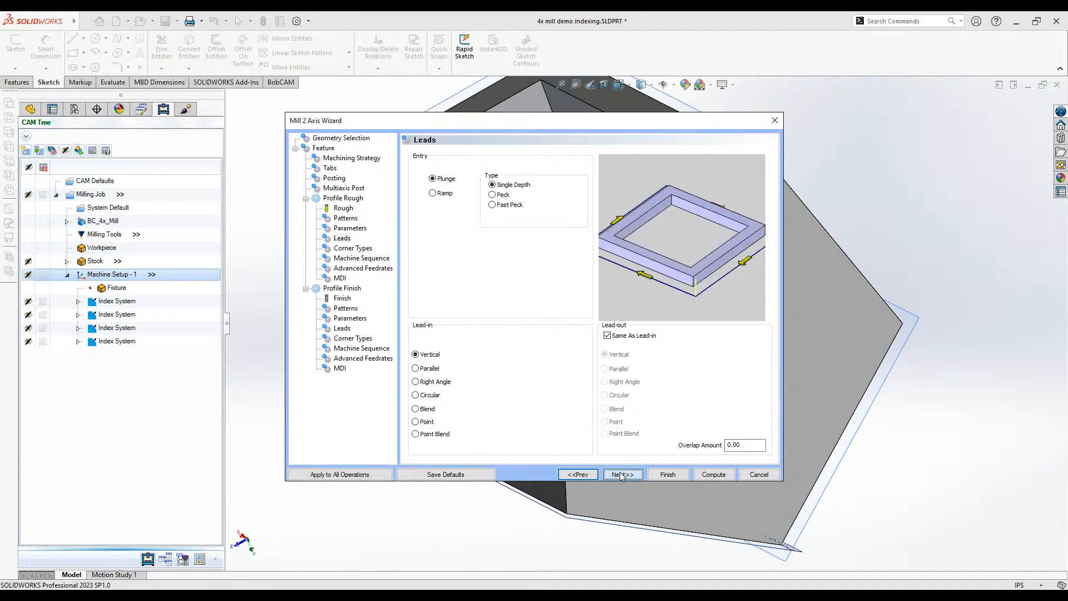
# - Keep the remaining Profile Rough defaults and assign the 1/2 FLAT ROUGH ENDMILL - LONG from the tool crib to Profile Finish
pyautogui.click(622, 474)
pyautogui.click(621, 474)
pyautogui.click(622, 475)
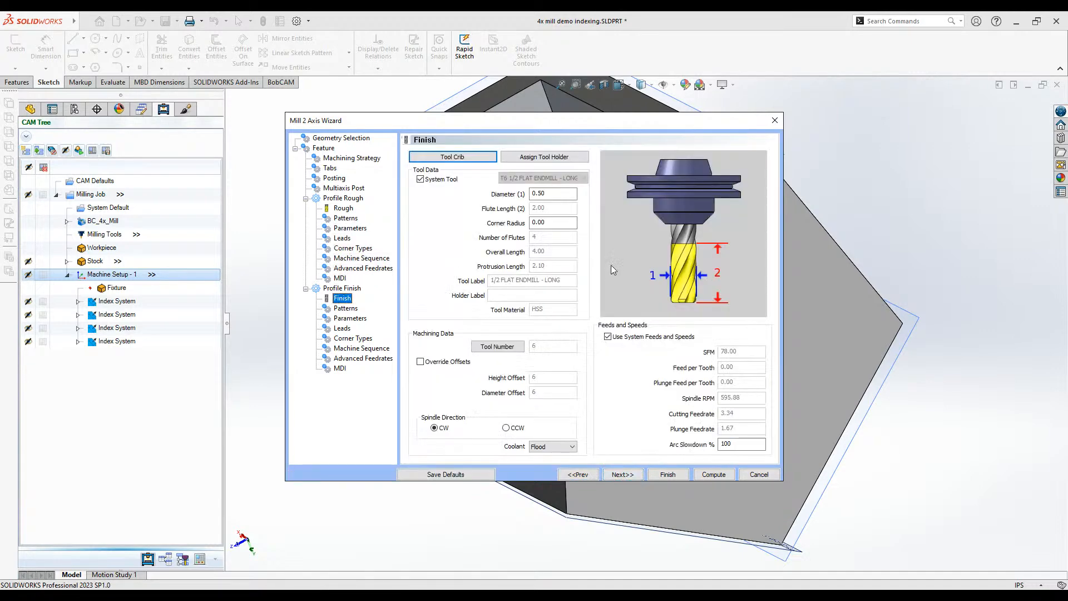
pyautogui.click(453, 158)
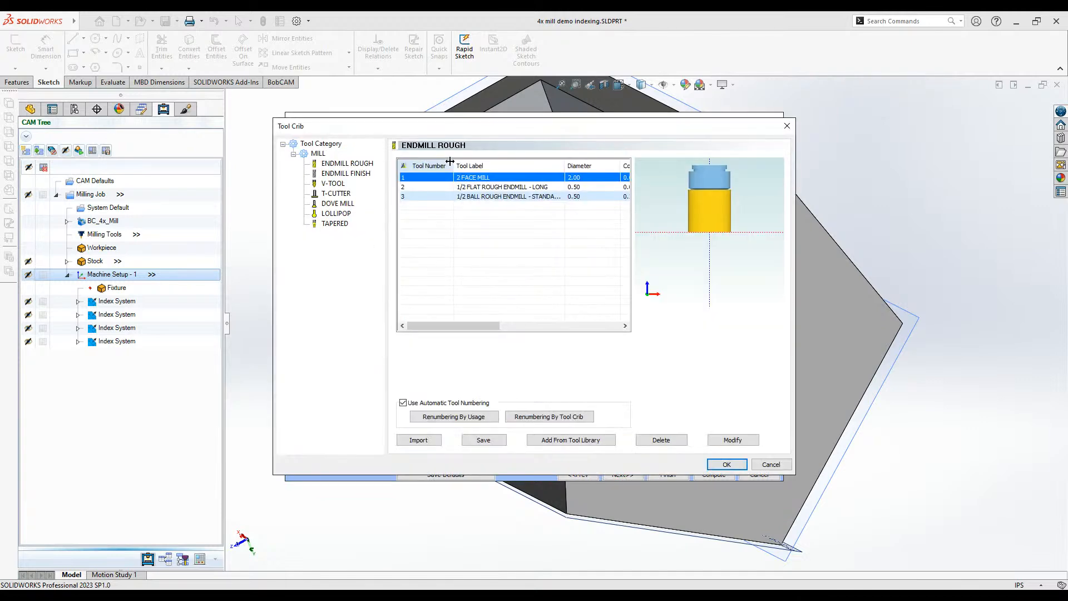
pyautogui.click(474, 188)
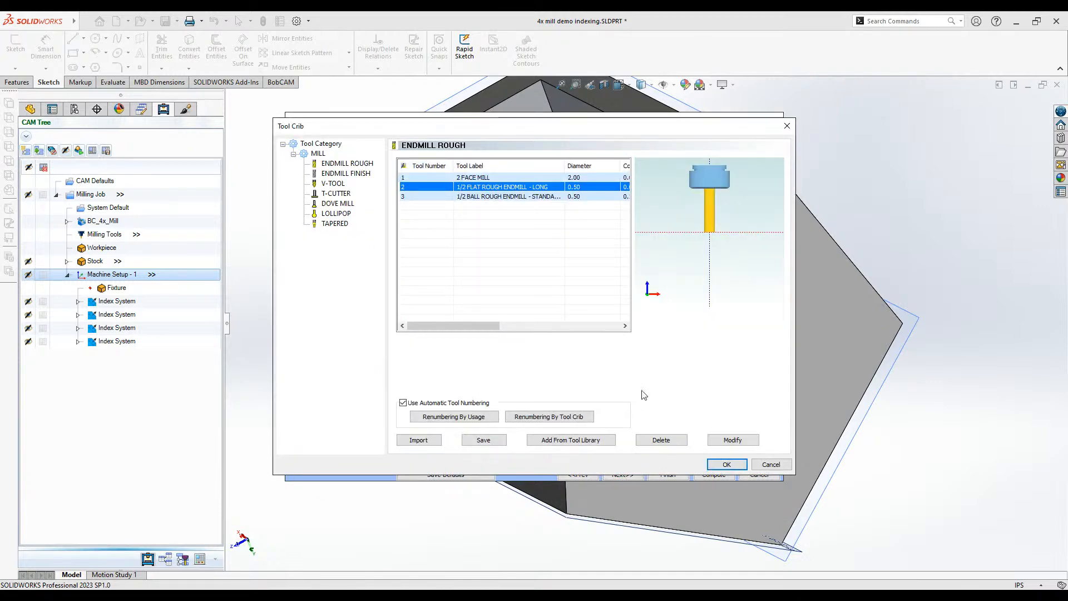
pyautogui.click(726, 465)
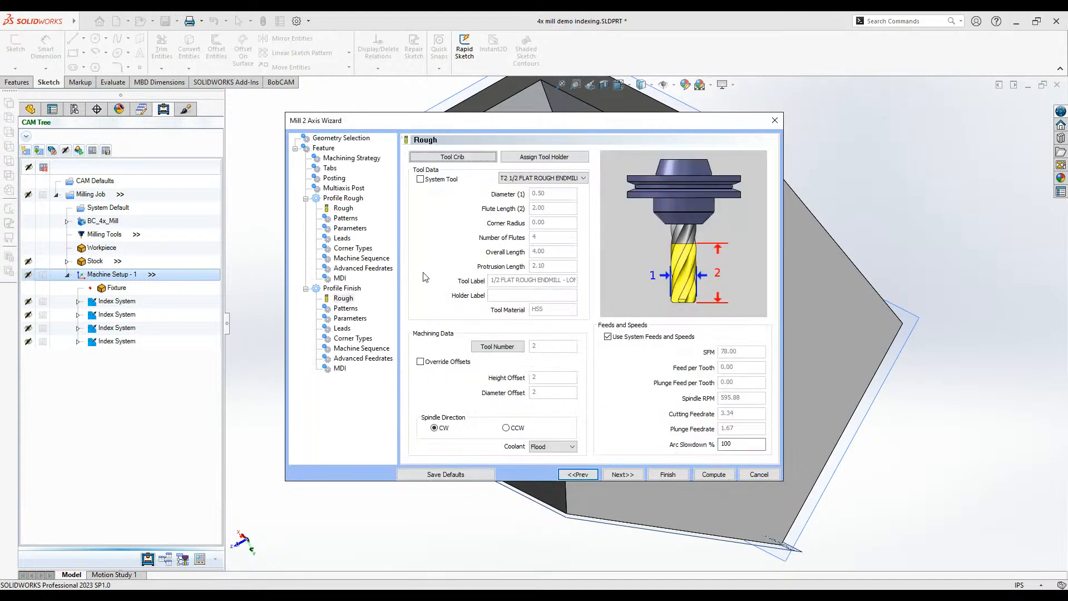
pyautogui.click(344, 208)
pyautogui.click(343, 299)
# - Keep the default Profile Finish patterns and parameters, with the Single Step depth method, and compute the Mill 2 Axis toolpaths
pyautogui.click(621, 475)
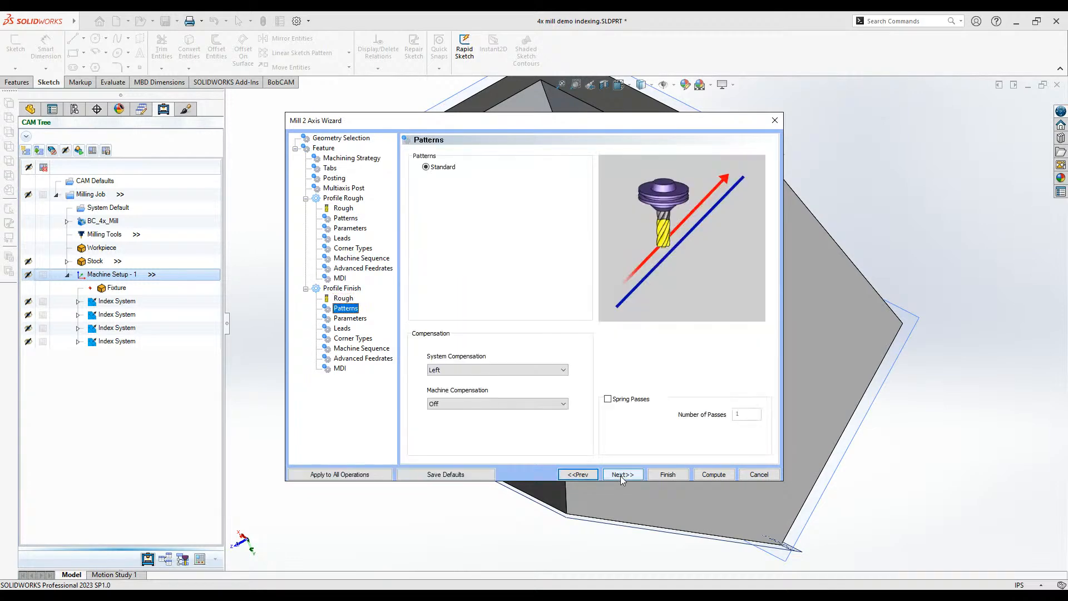
pyautogui.click(620, 476)
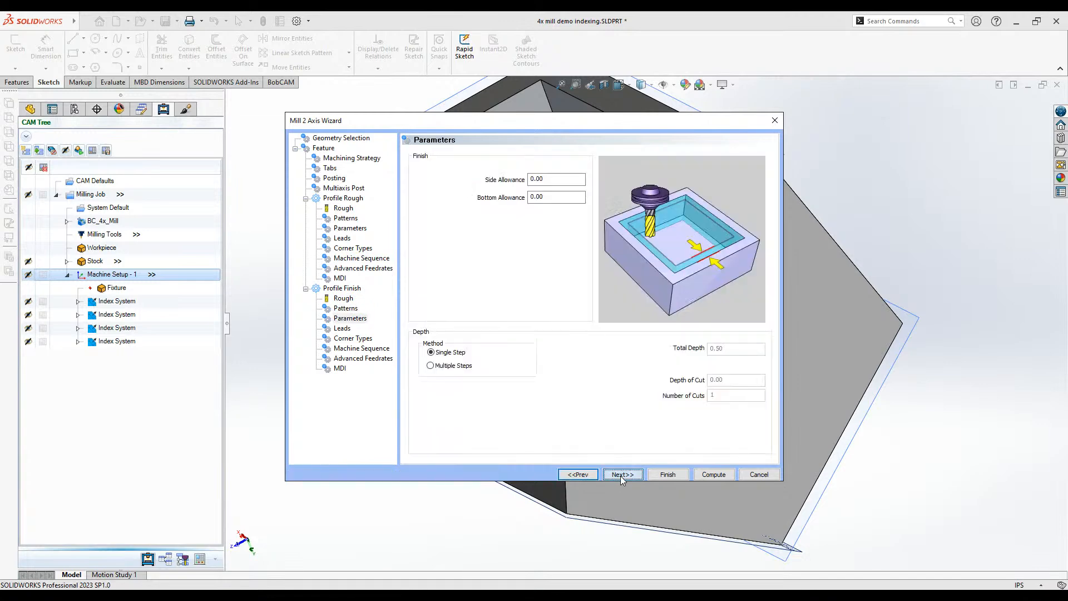
pyautogui.click(620, 476)
pyautogui.click(709, 474)
# - Backplot the Profile Rough operation by stepping the tool through all of its passes, and close the backplot
pyautogui.moveTo(530, 408); pyautogui.dragTo(775, 325, button='middle')
pyautogui.scroll(-3, 452, 374)
pyautogui.scroll(3, 451, 373)
pyautogui.rightClick(123, 395)
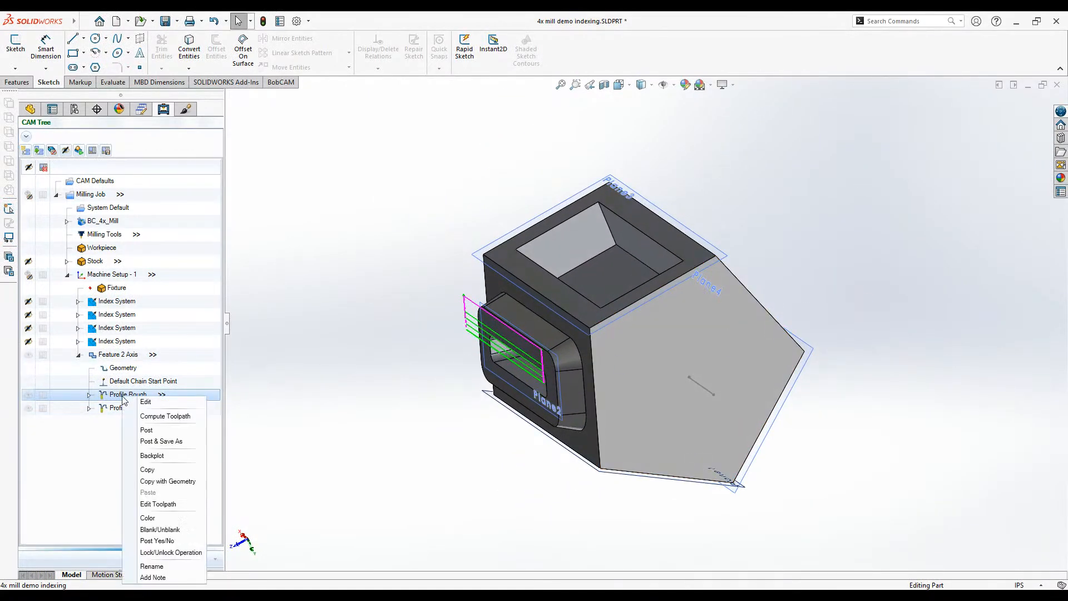
pyautogui.click(152, 456)
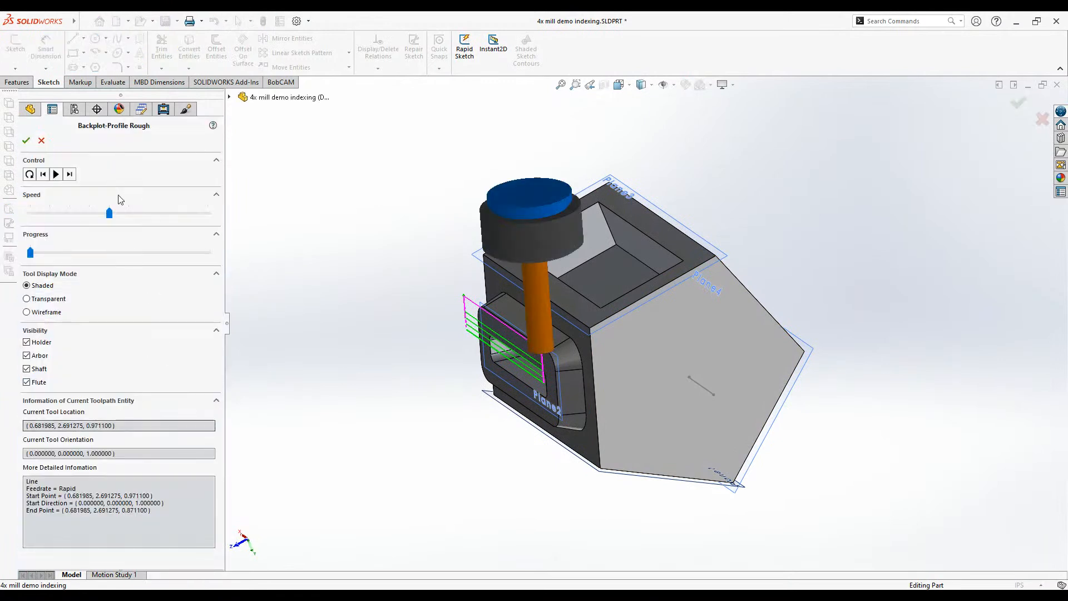
pyautogui.click(70, 174)
pyautogui.click(70, 174)
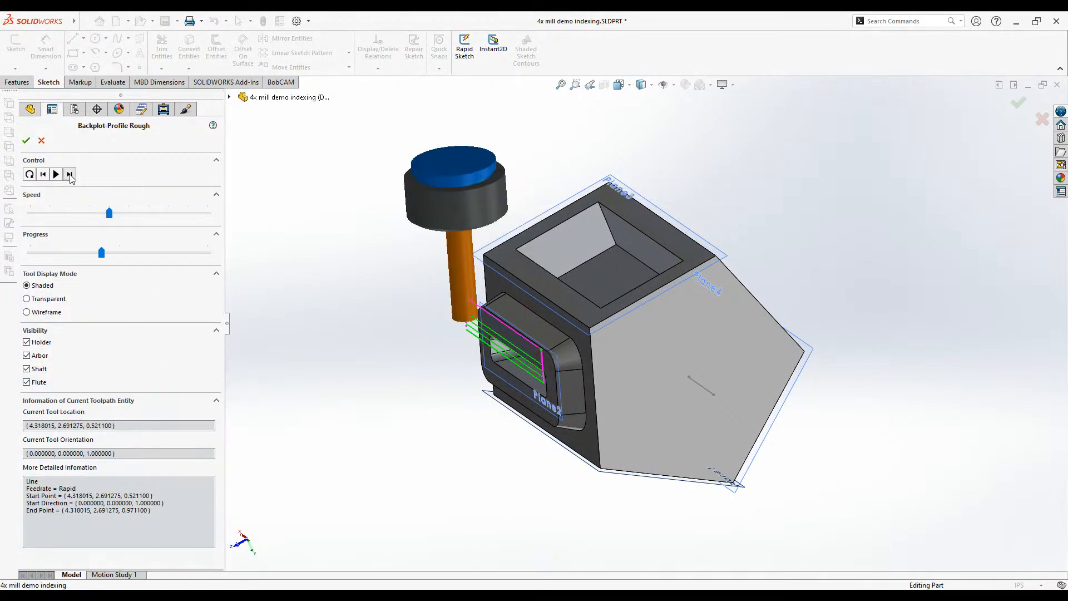
pyautogui.click(70, 174)
pyautogui.click(69, 174)
pyautogui.click(70, 174)
pyautogui.click(70, 174)
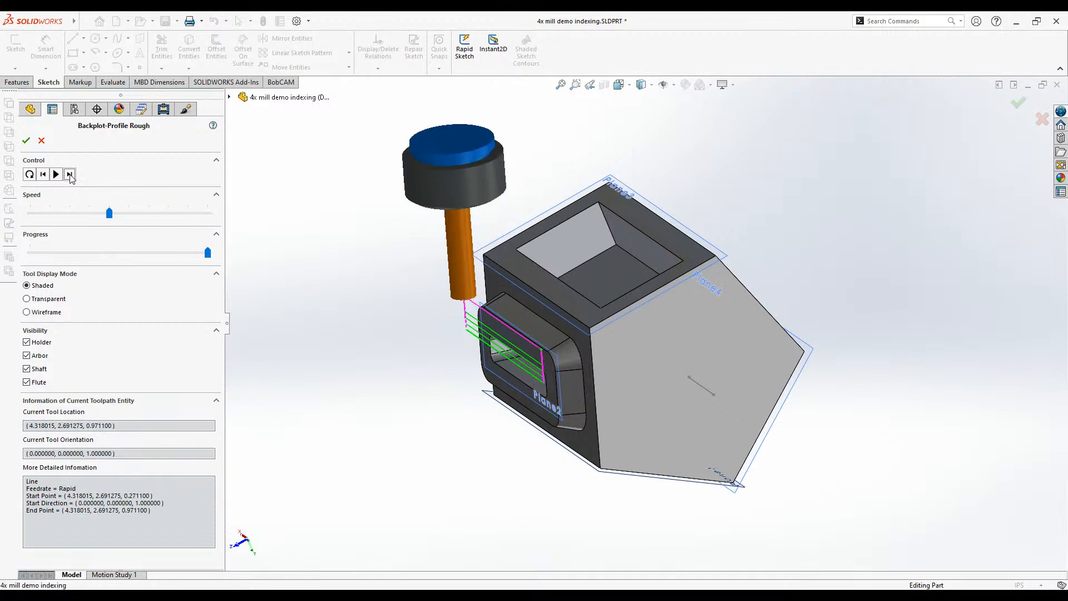
pyautogui.click(41, 140)
# - Examine how the profile toolpath lies relative to the boss slot's inner face and long upper edge, and collapse the Feature 2 Axis entry
pyautogui.moveTo(315, 318); pyautogui.dragTo(293, 305, button='middle')
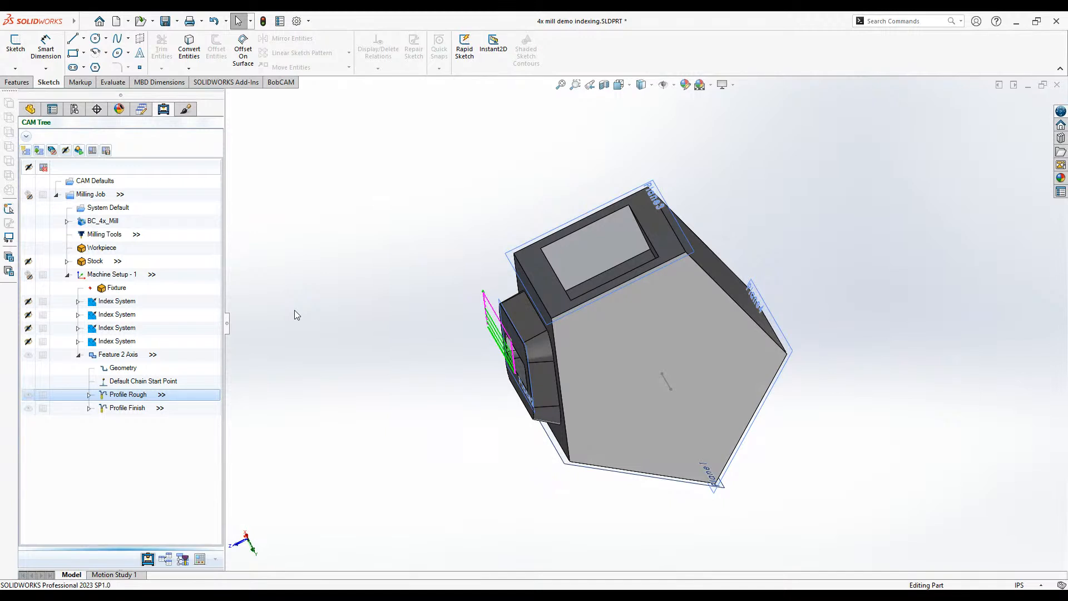
pyautogui.moveTo(426, 374); pyautogui.dragTo(510, 362, button='middle')
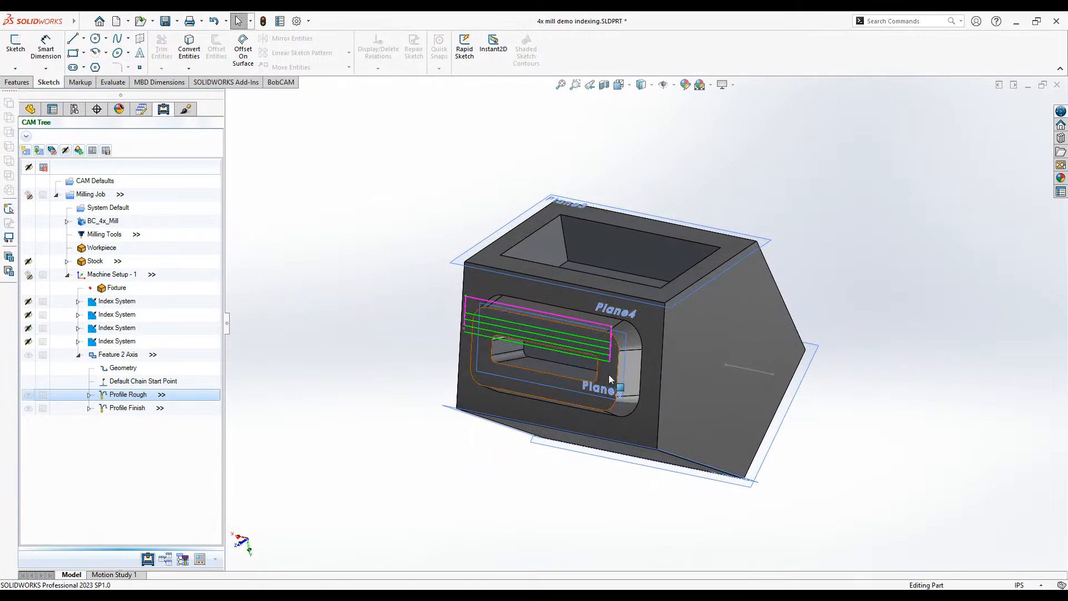
pyautogui.scroll(-5, 607, 377)
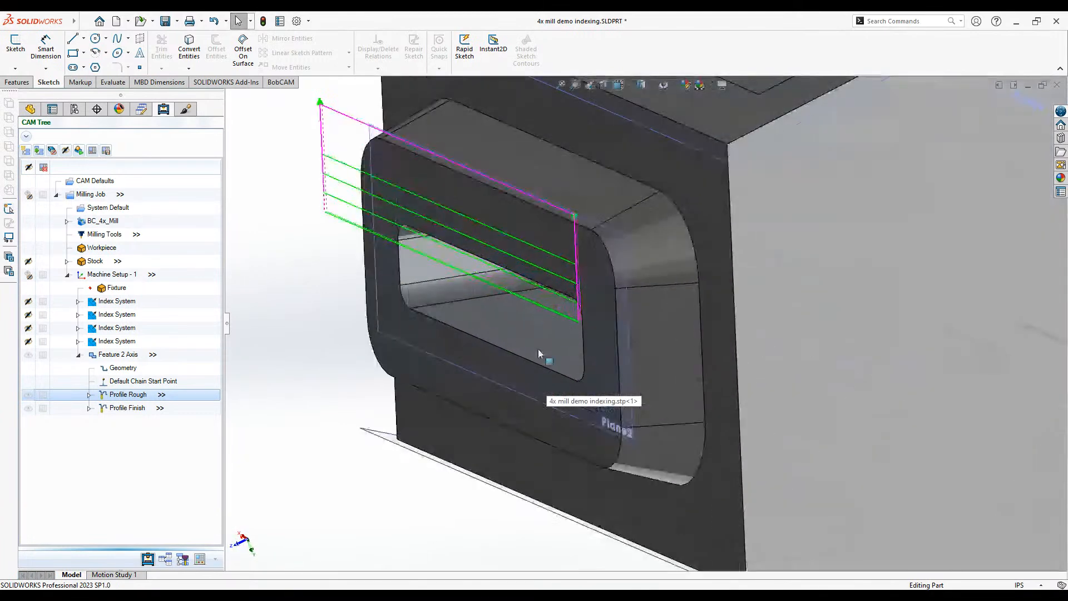
pyautogui.click(555, 349)
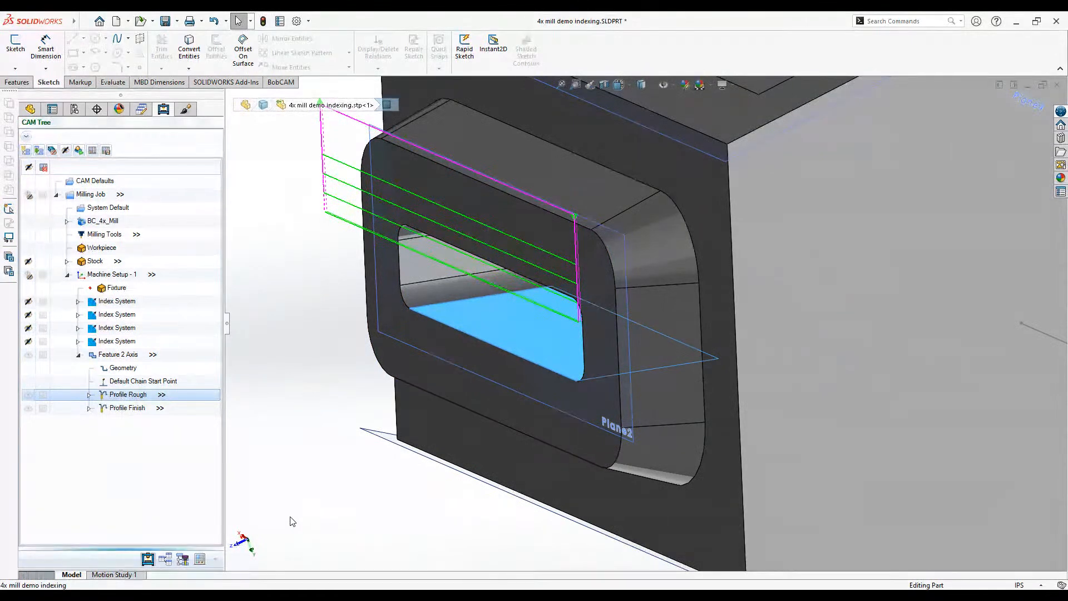
pyautogui.press('f')
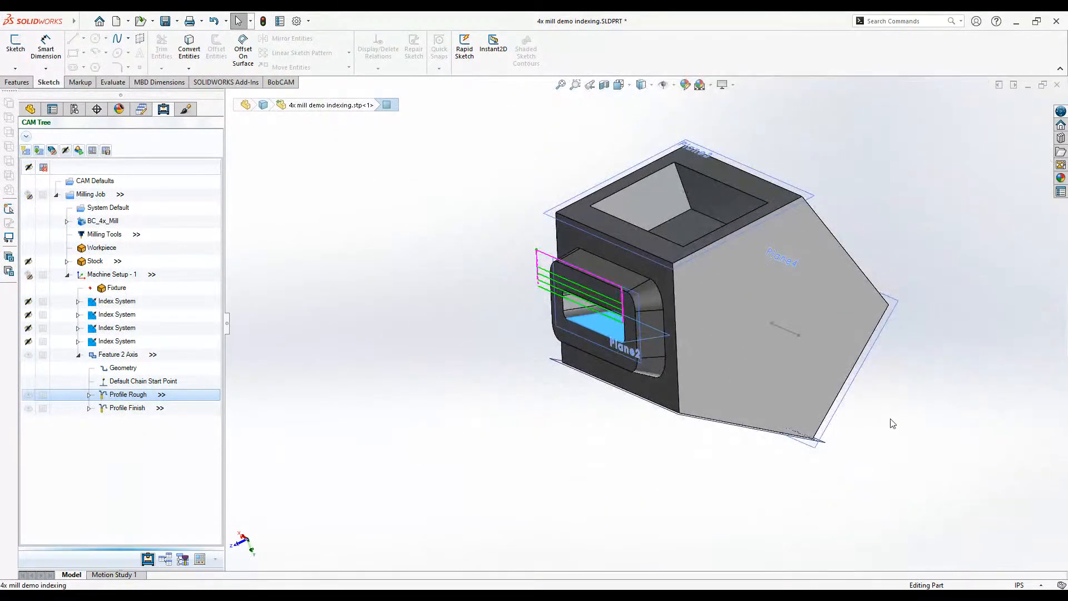
pyautogui.scroll(-2, 890, 321)
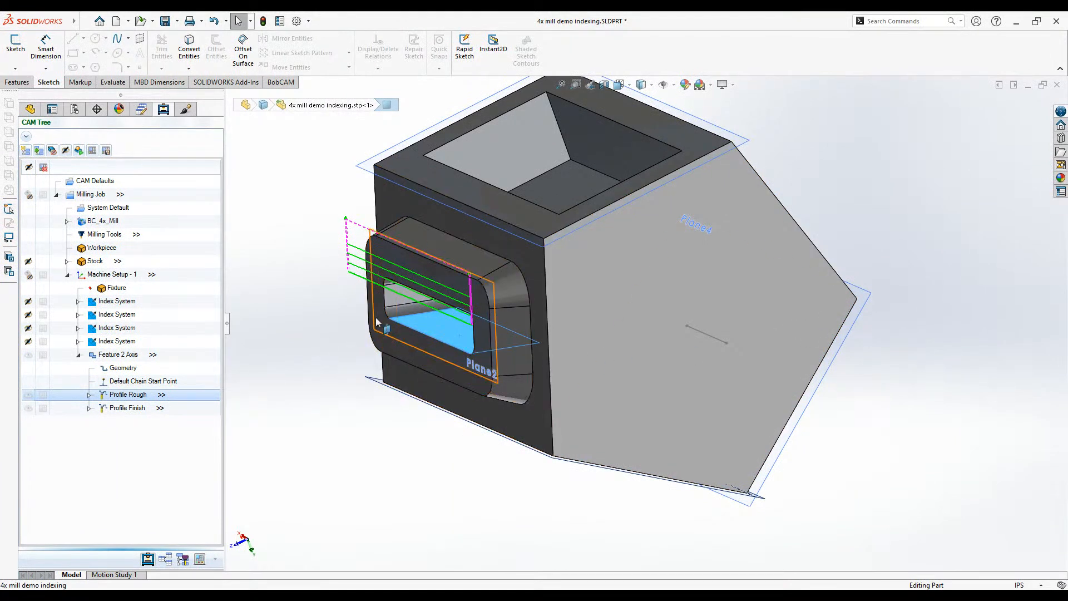
pyautogui.click(409, 289)
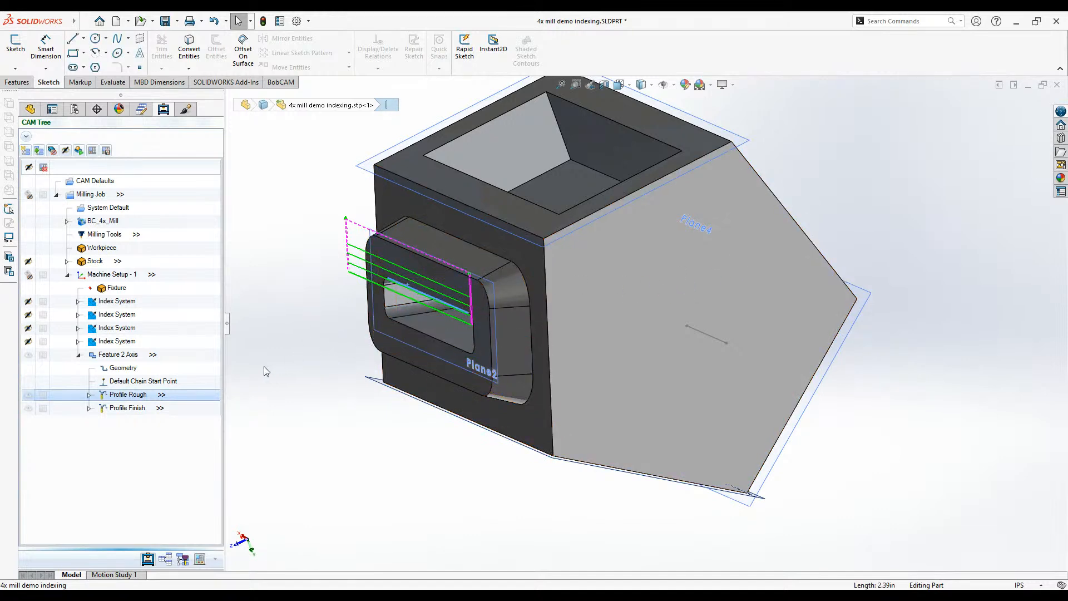
pyautogui.click(79, 356)
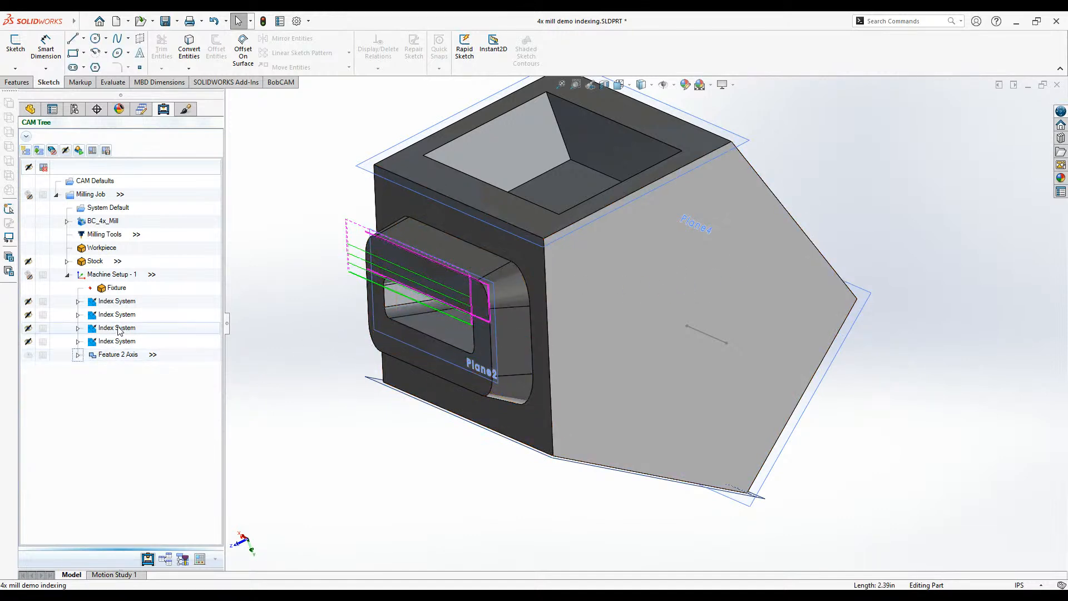
# - Edit Machine Setup - 1 and reorient its Z axis by picking the pentagonal end face's vertex beside the boss
pyautogui.rightClick(106, 275)
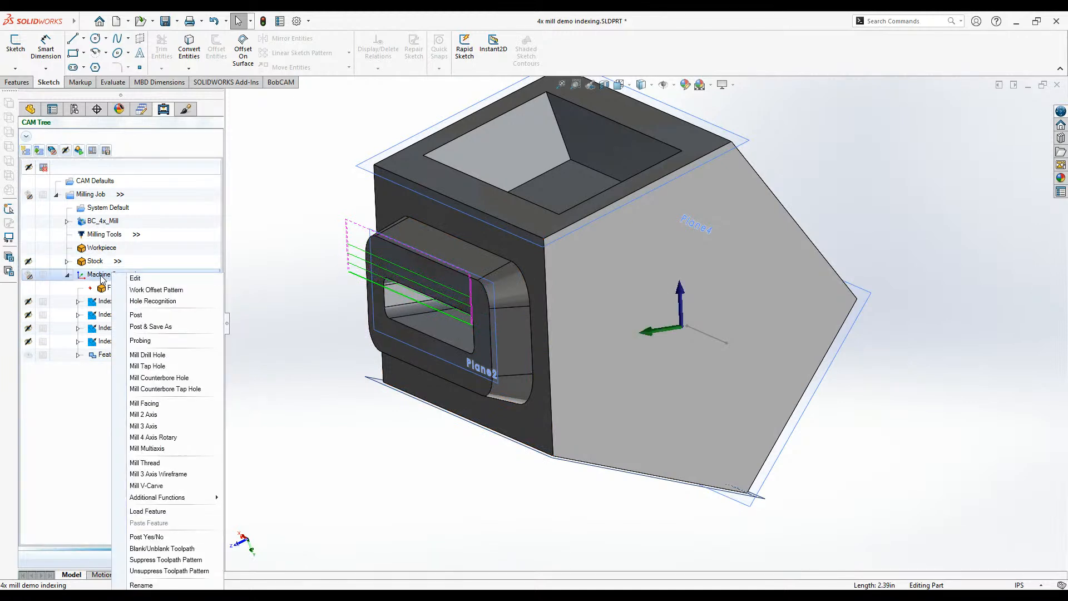
pyautogui.click(132, 272)
pyautogui.rightClick(125, 272)
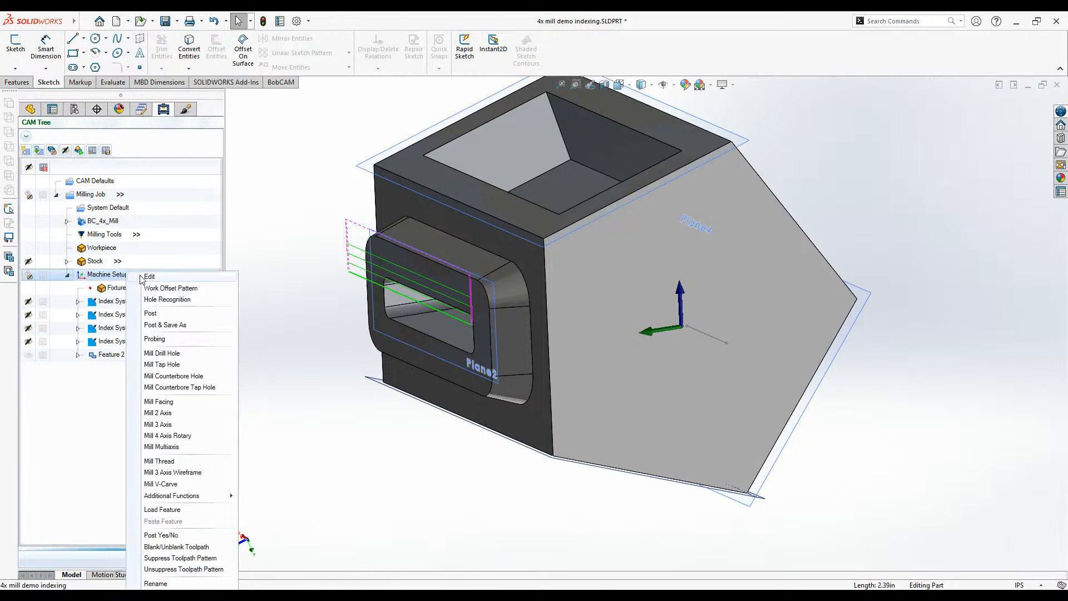
pyautogui.click(145, 277)
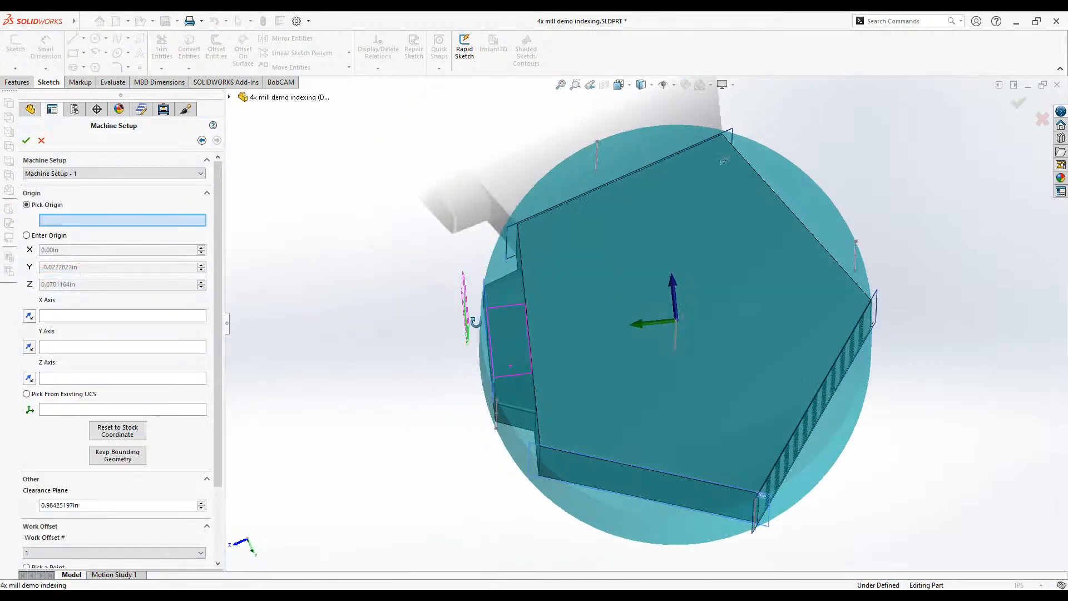
pyautogui.moveTo(646, 411); pyautogui.dragTo(688, 161, button='middle')
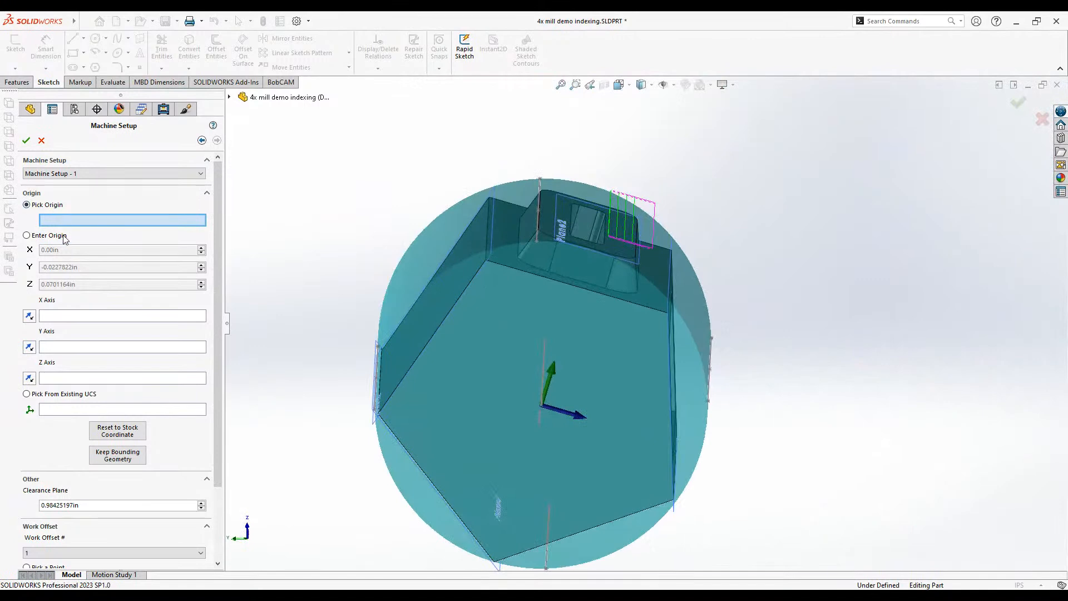
pyautogui.click(76, 379)
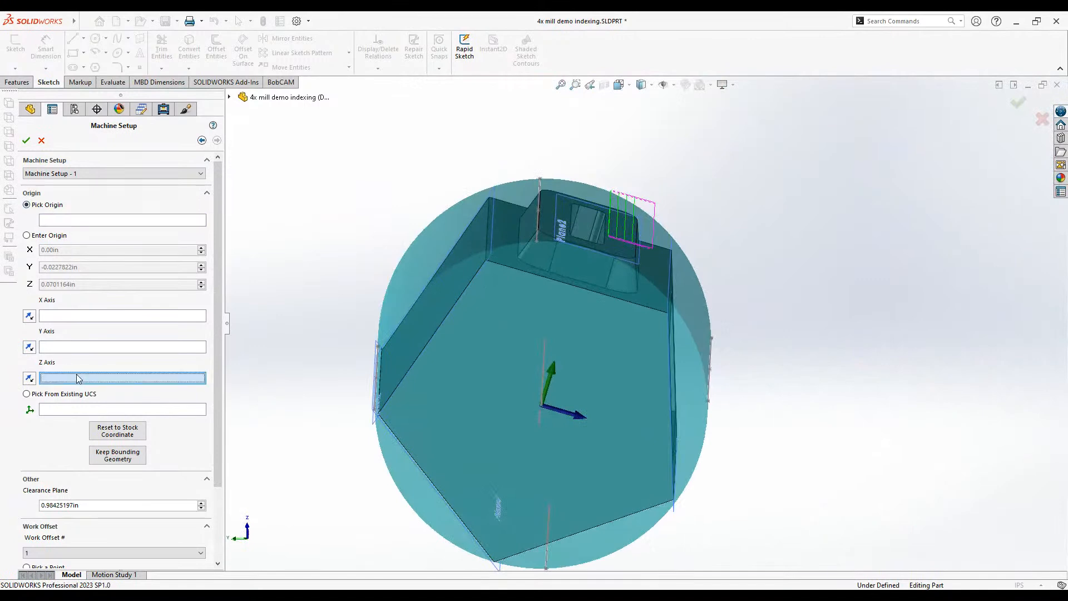
pyautogui.click(487, 261)
pyautogui.moveTo(561, 386); pyautogui.dragTo(599, 329, button='middle')
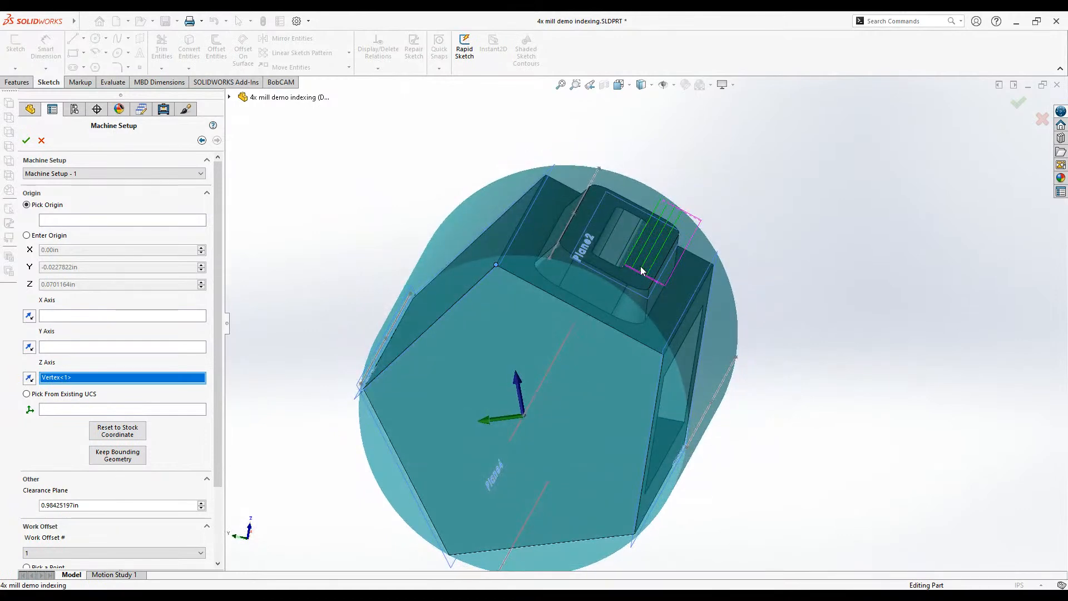
pyautogui.click(26, 141)
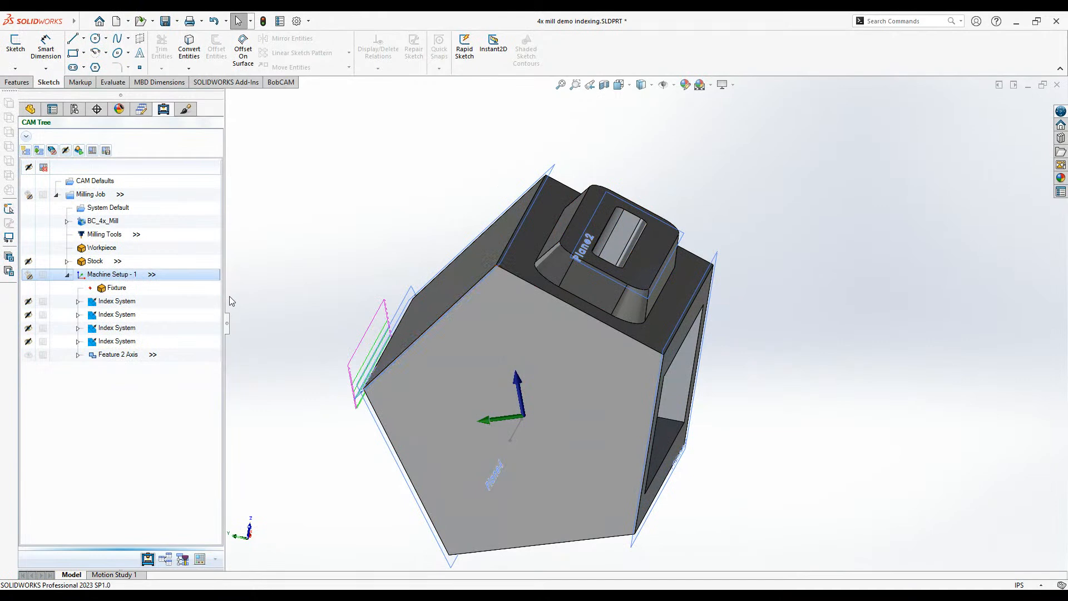
# - Examine the reoriented part, checking the boss slot's inner side walls and the neighbouring pocket face against the setup axes
pyautogui.moveTo(506, 271); pyautogui.dragTo(598, 254, button='middle')
pyautogui.click(599, 256)
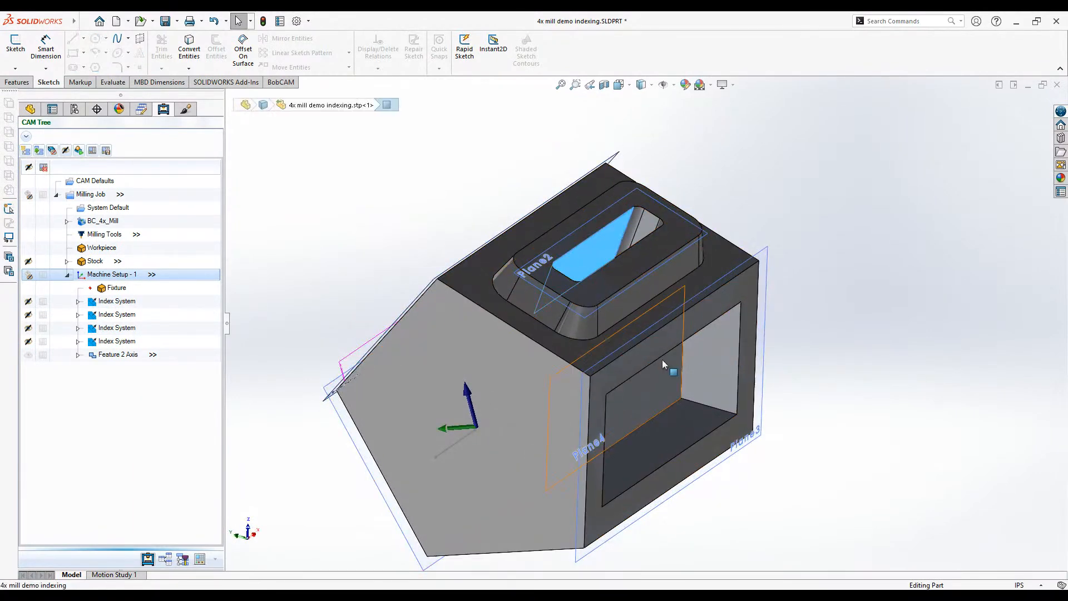
pyautogui.click(668, 348)
pyautogui.moveTo(669, 346)
pyautogui.mouseDown(button='middle')
pyautogui.moveTo(640, 294)
pyautogui.moveTo(673, 338)
pyautogui.mouseUp(button='middle')
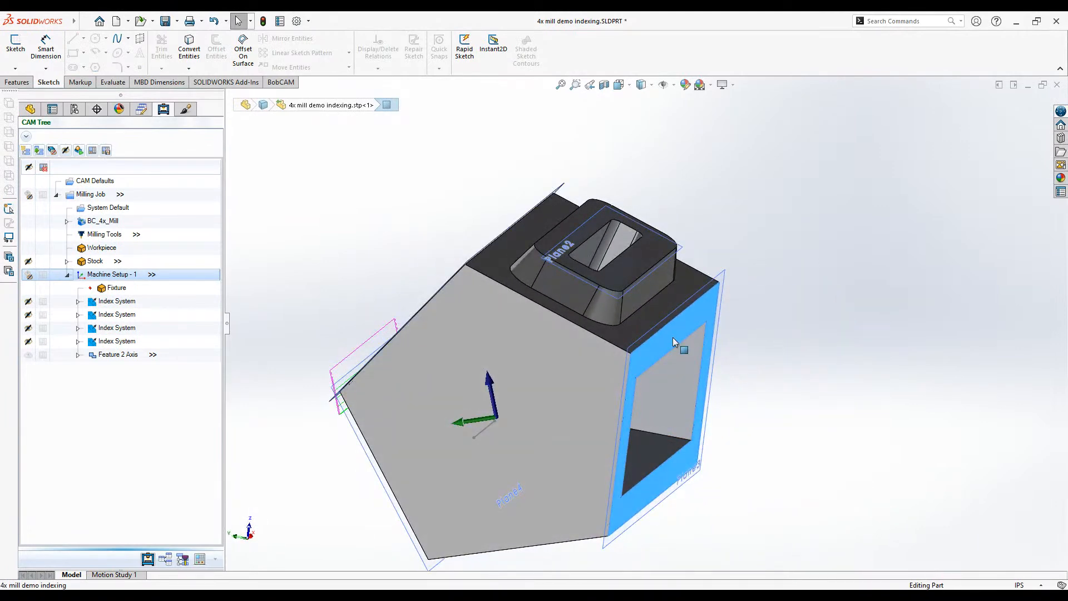
pyautogui.moveTo(673, 338)
pyautogui.mouseDown(button='middle')
pyautogui.moveTo(683, 337)
pyautogui.moveTo(669, 325)
pyautogui.mouseUp(button='middle')
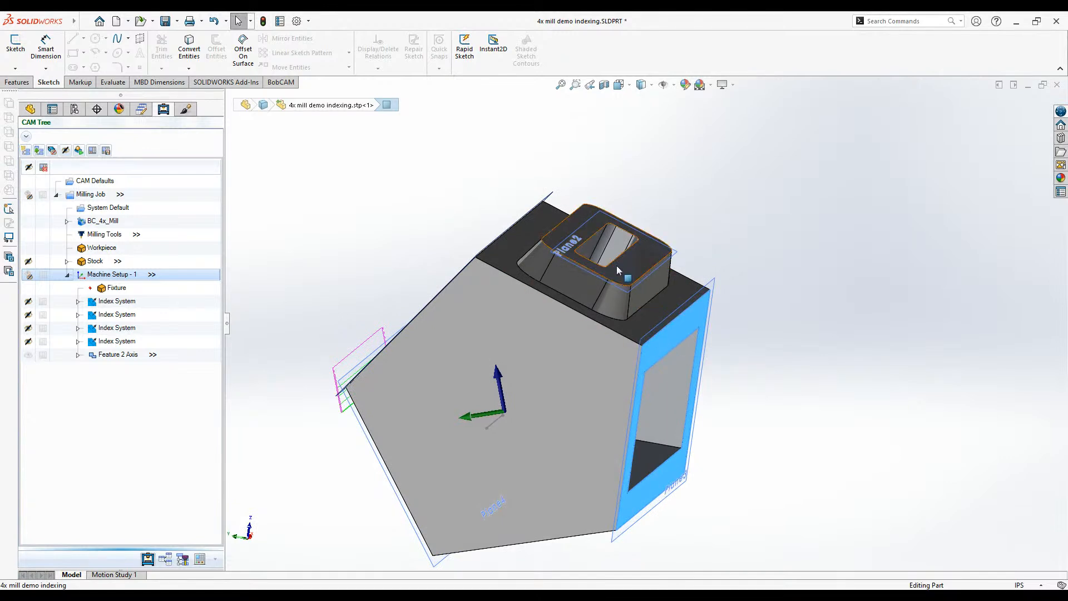
pyautogui.moveTo(805, 347); pyautogui.dragTo(716, 207, button='middle')
pyautogui.moveTo(457, 463); pyautogui.dragTo(519, 211, button='middle')
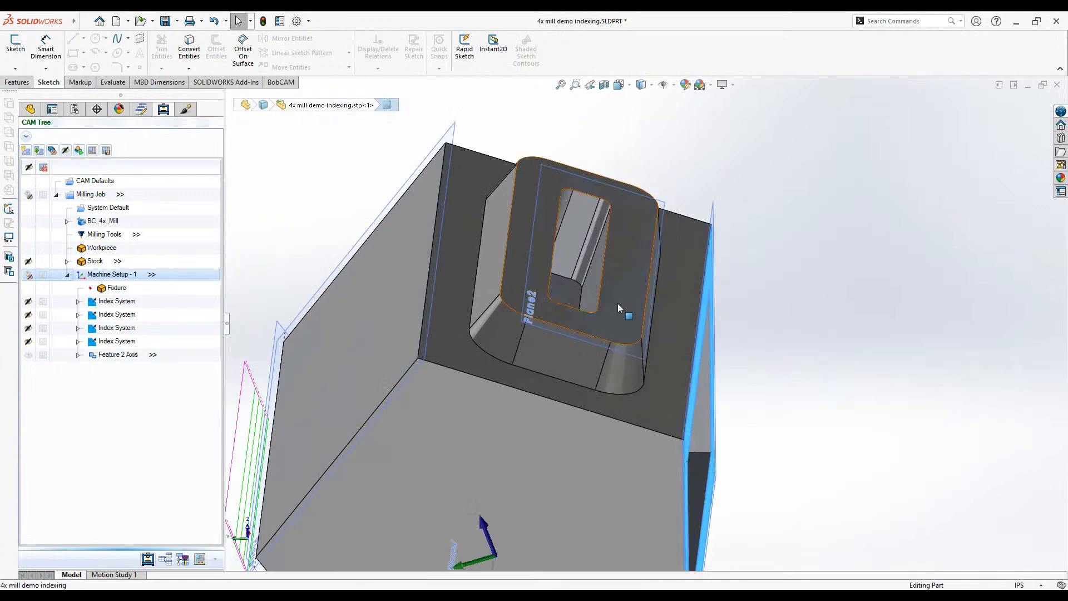
pyautogui.click(597, 300)
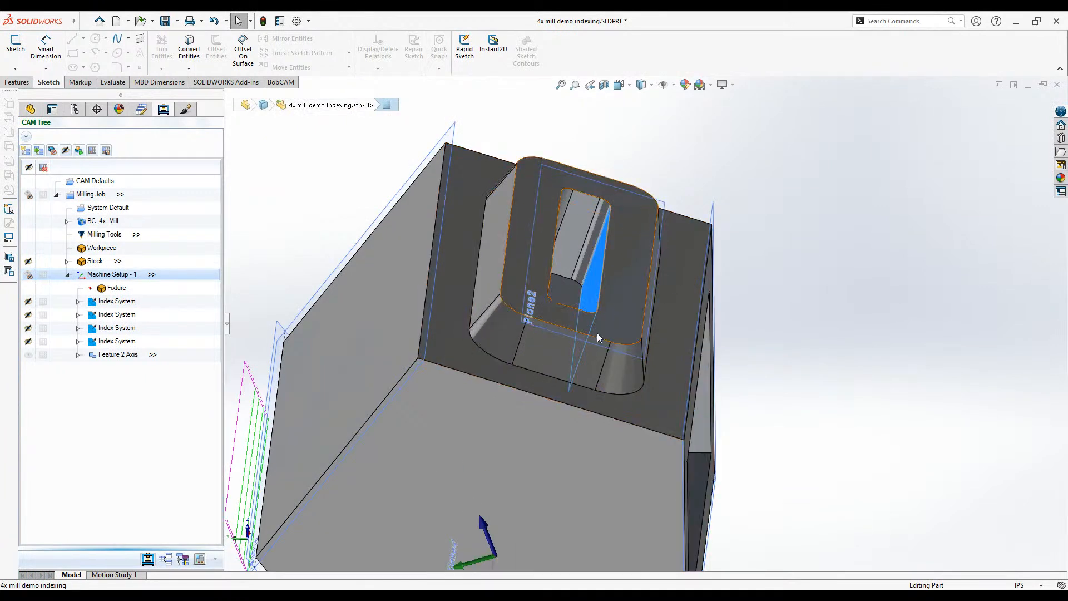
# - Add a new index system to Machine Setup - 1
pyautogui.rightClick(109, 275)
pyautogui.moveTo(187, 499)
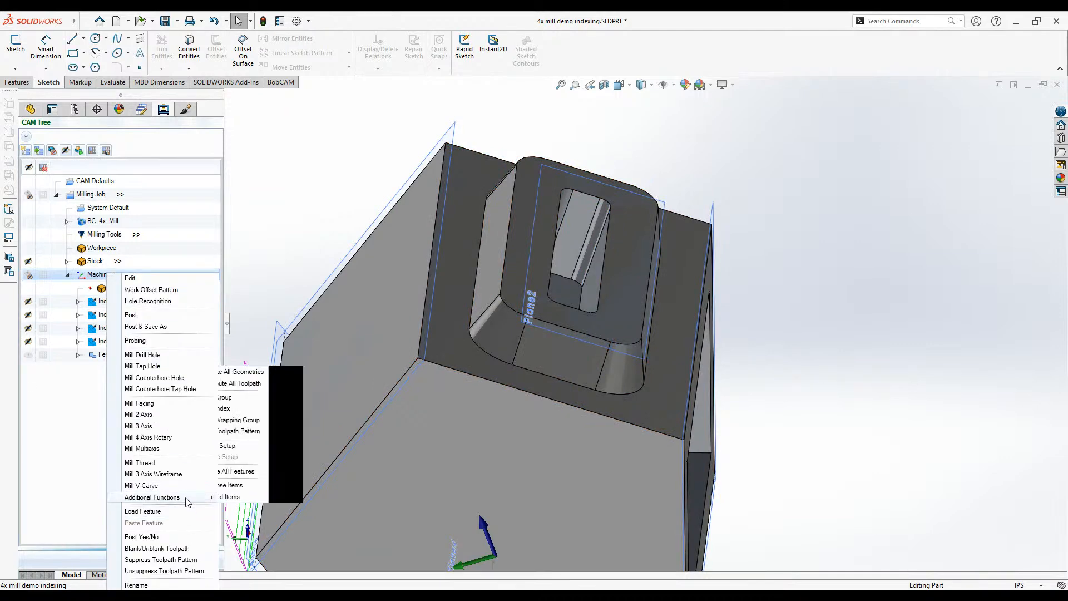
pyautogui.click(254, 409)
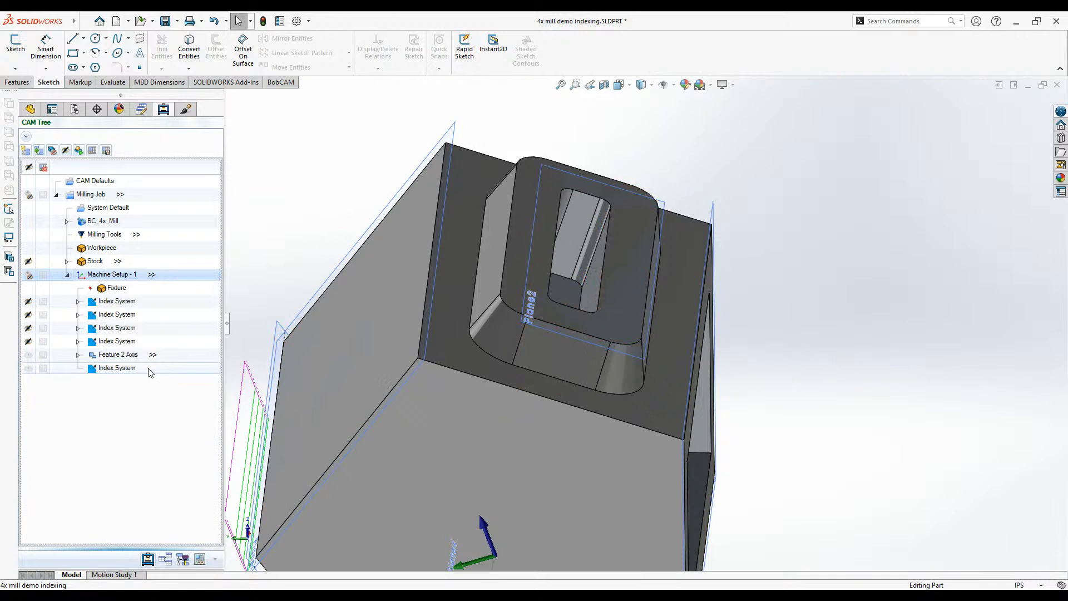
# - Create a reference plane through three vertices of the boss slot's inner side wall
pyautogui.click(17, 82)
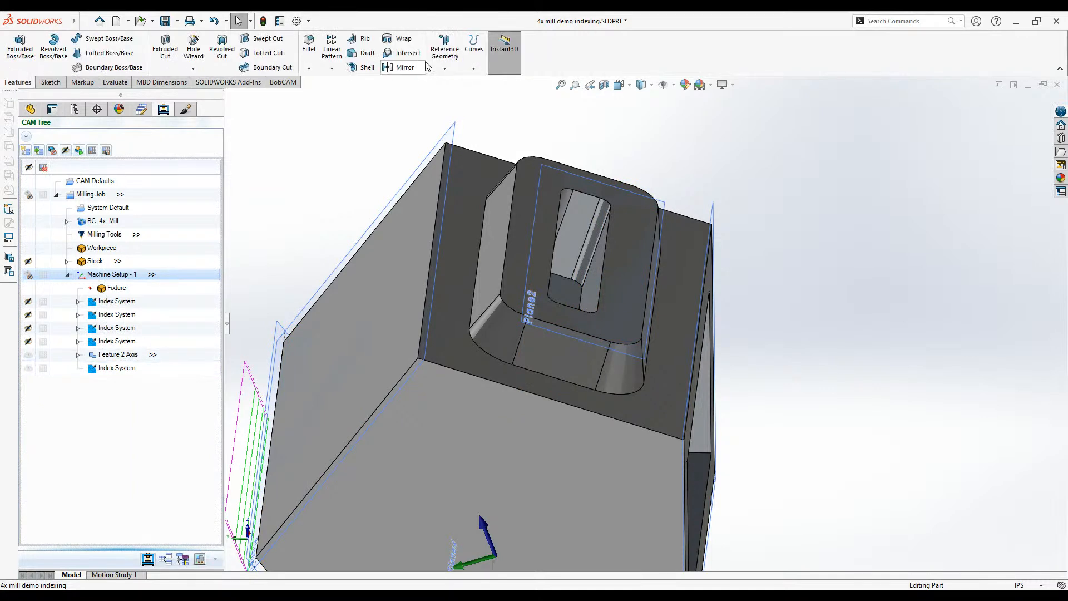
pyautogui.click(444, 49)
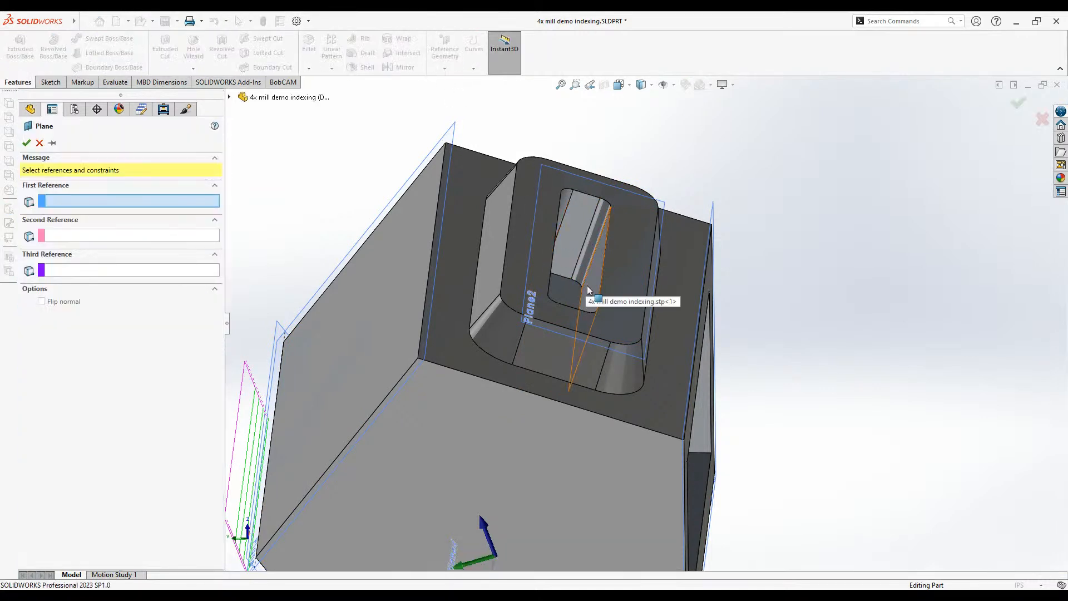
pyautogui.click(597, 311)
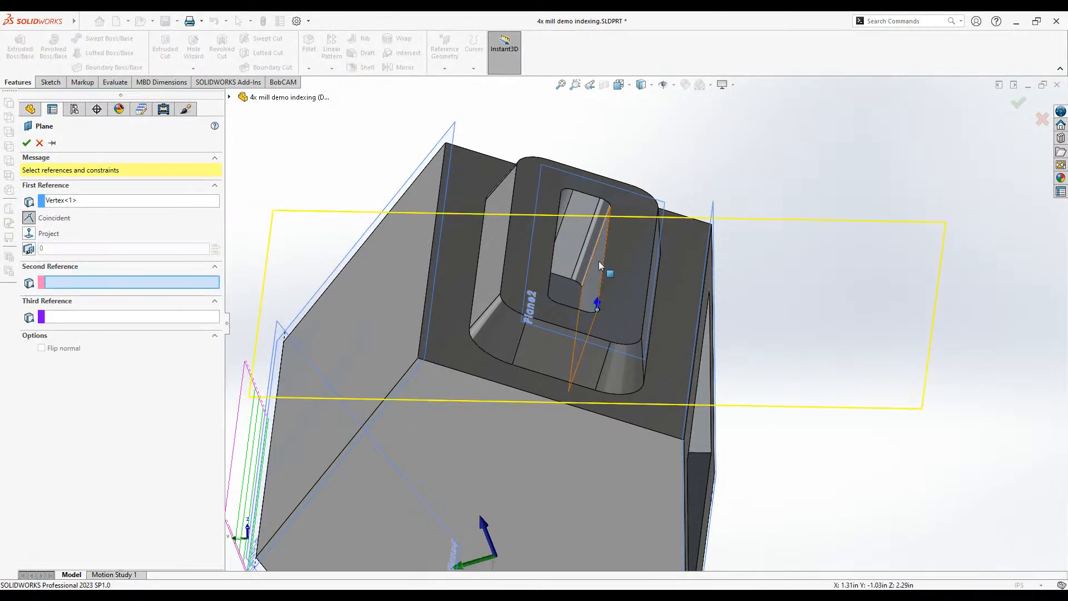
pyautogui.click(611, 209)
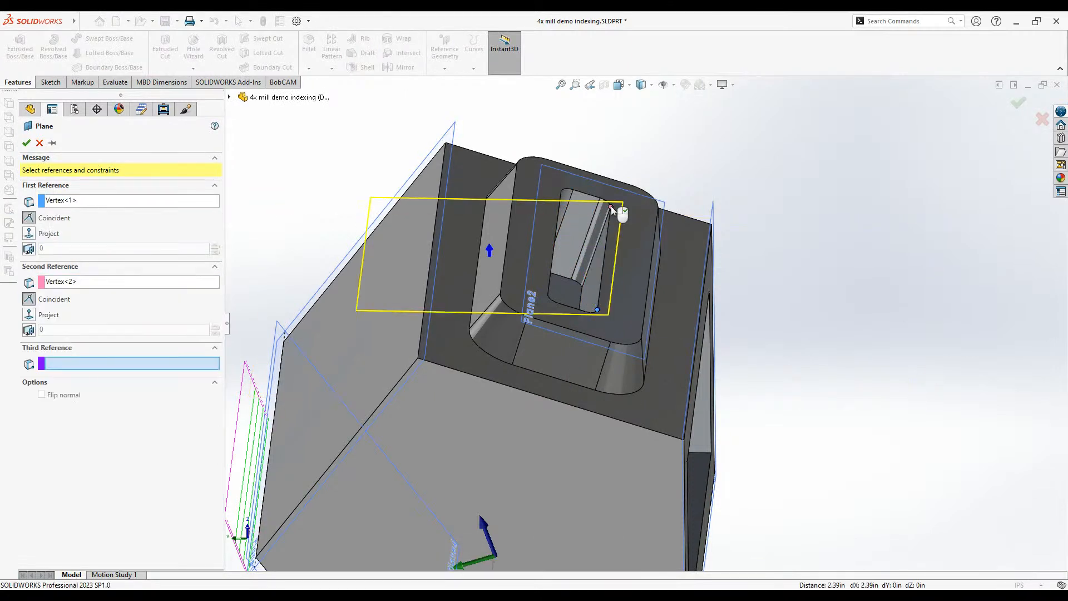
pyautogui.click(583, 286)
pyautogui.moveTo(582, 298); pyautogui.dragTo(797, 303, button='middle')
pyautogui.click(26, 141)
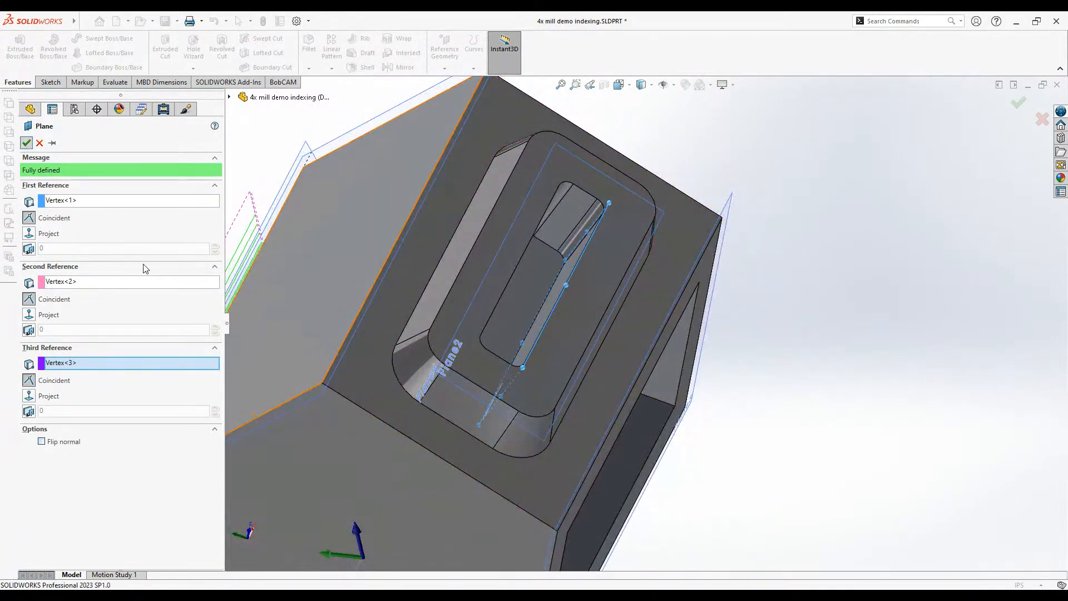
# - Reselect the new index system's location to the three-vertex plane on the boss slot's side wall
pyautogui.click(579, 350)
pyautogui.rightClick(162, 370)
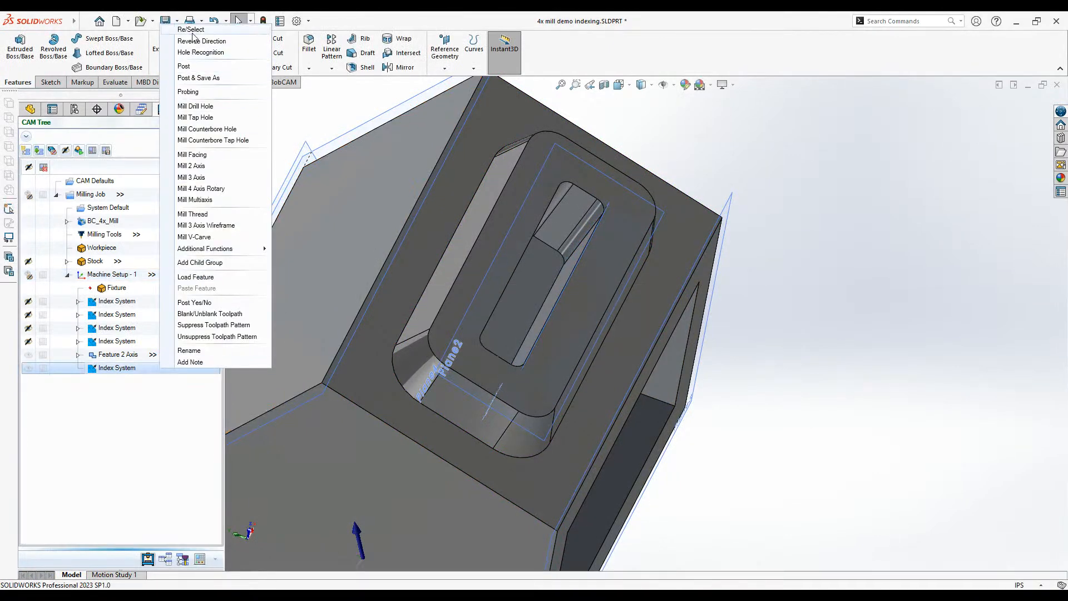
pyautogui.click(192, 31)
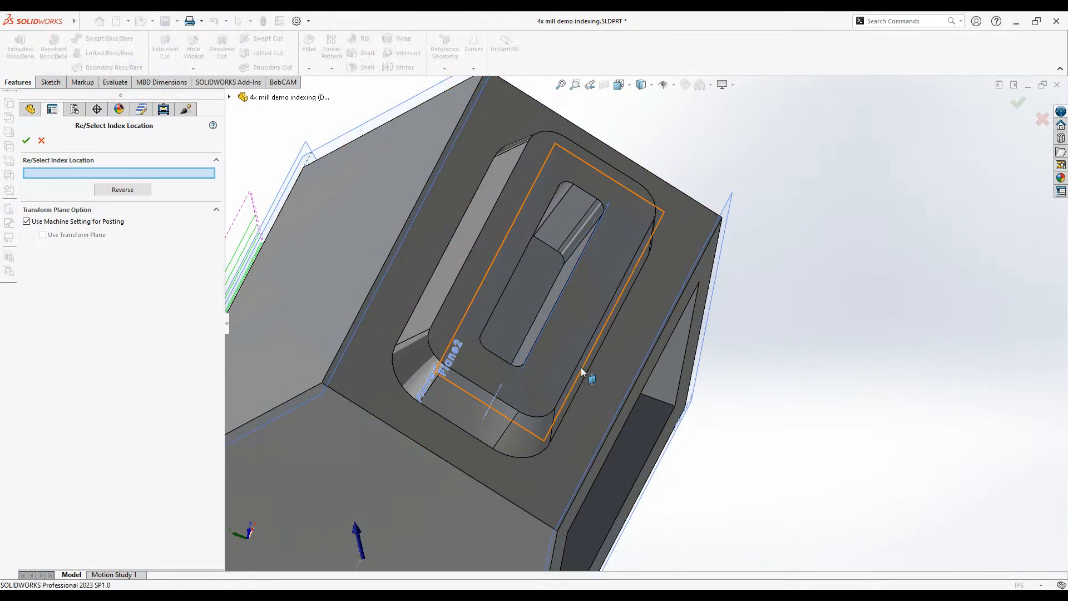
pyautogui.click(488, 421)
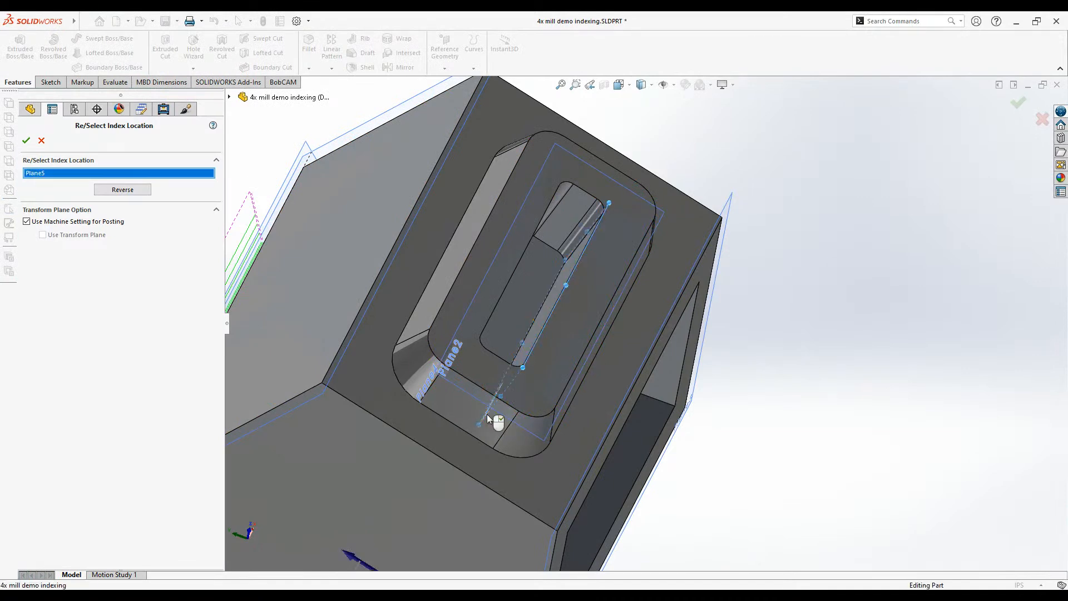
pyautogui.click(26, 140)
# - Add a Mill 2 Axis feature to the new index system using the boss face's outer long edge and its two adjoining corner arcs
pyautogui.rightClick(133, 372)
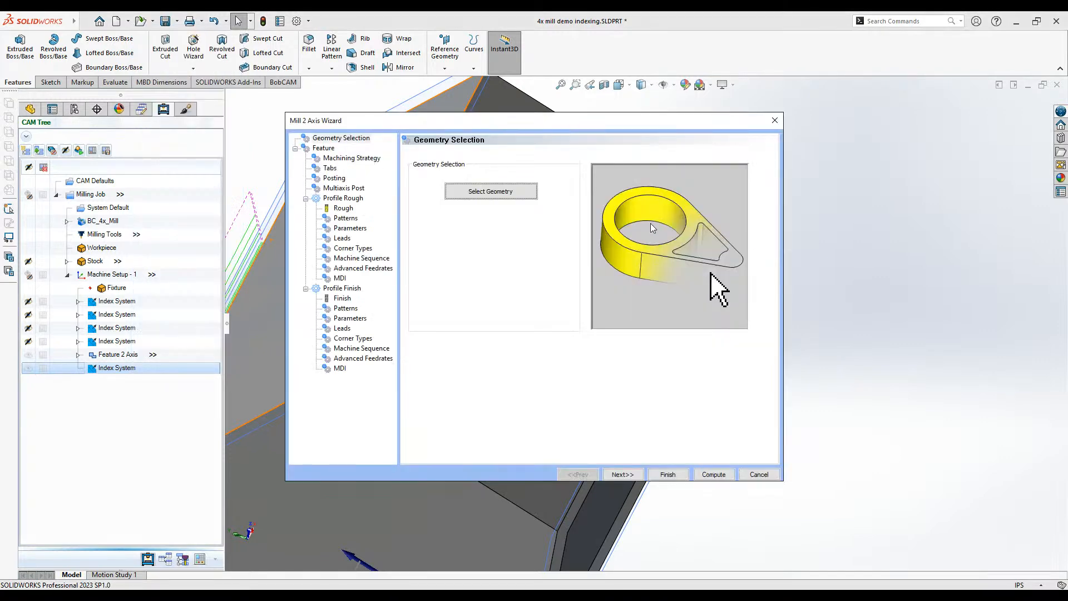
pyautogui.click(509, 196)
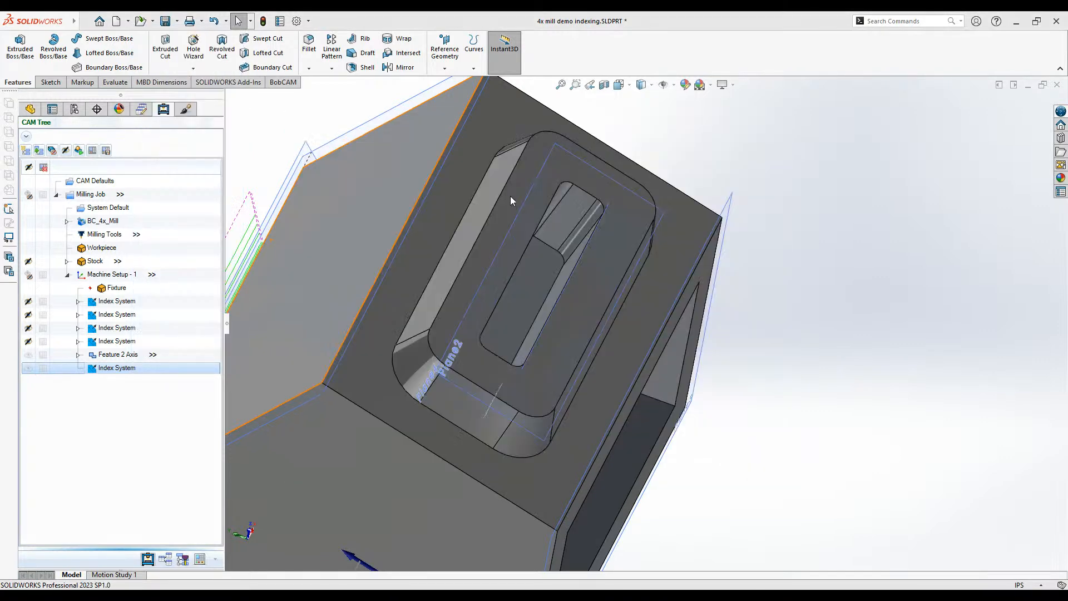
pyautogui.click(657, 217)
pyautogui.click(592, 346)
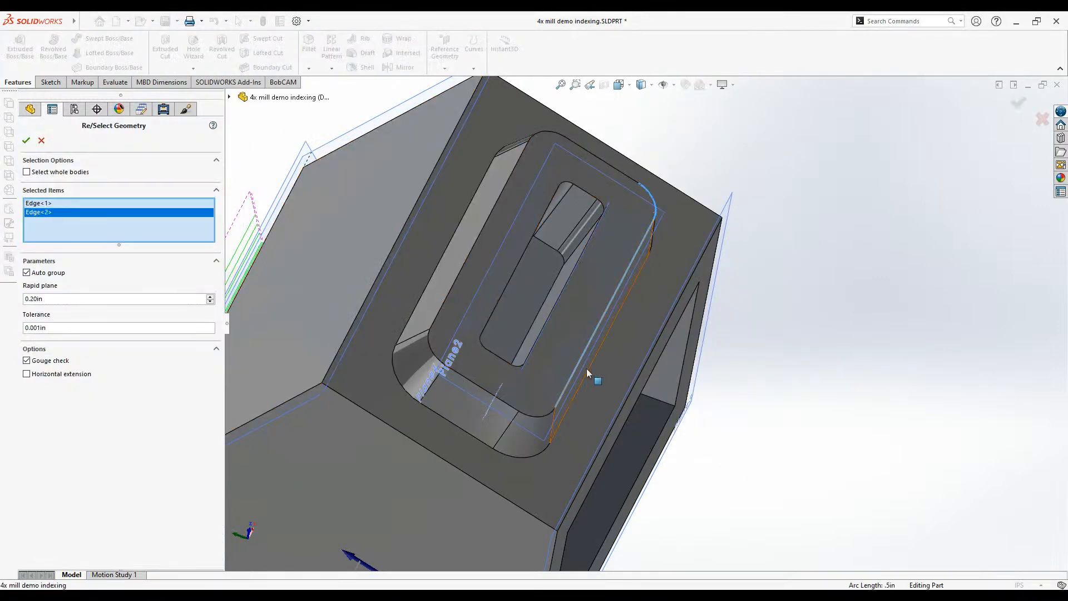
pyautogui.click(545, 417)
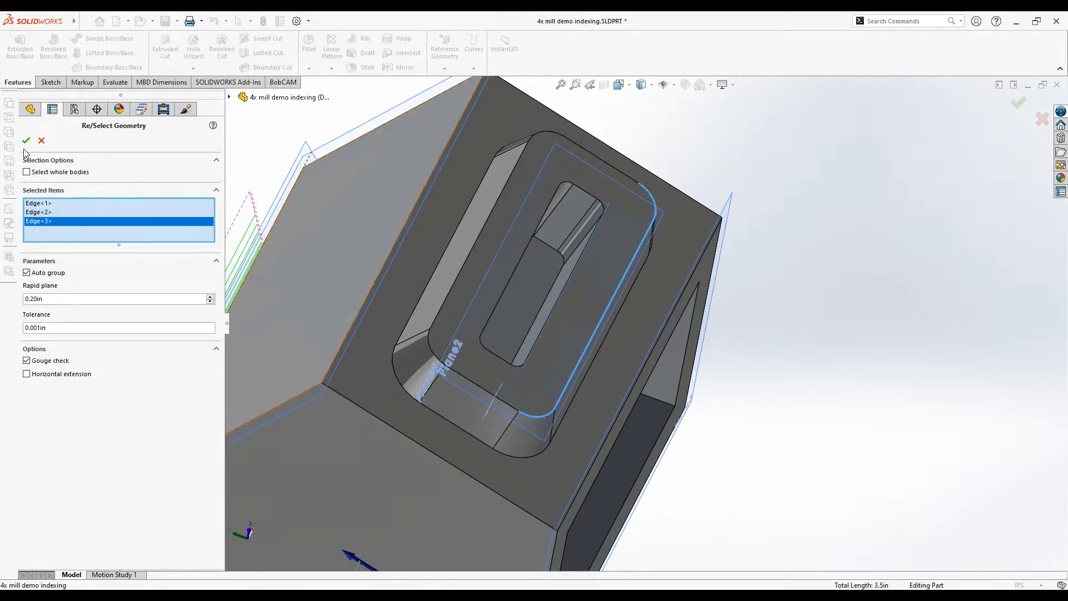
pyautogui.click(26, 140)
# - Set the top of the Mill 2 Axis feature from the boss's outer long edge on its far side from the selected geometry
pyautogui.click(627, 474)
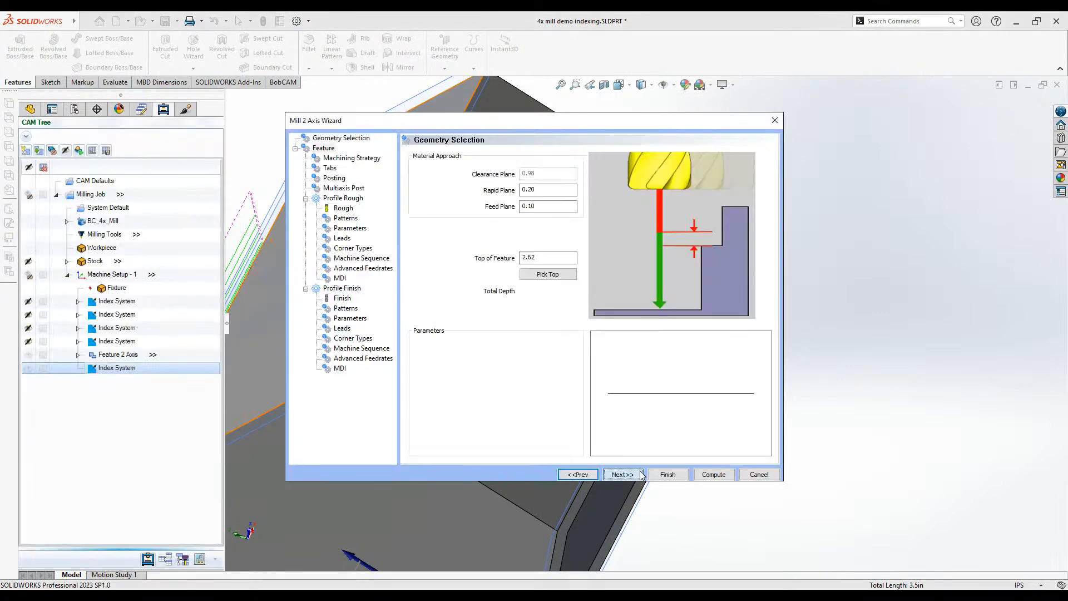
pyautogui.click(548, 275)
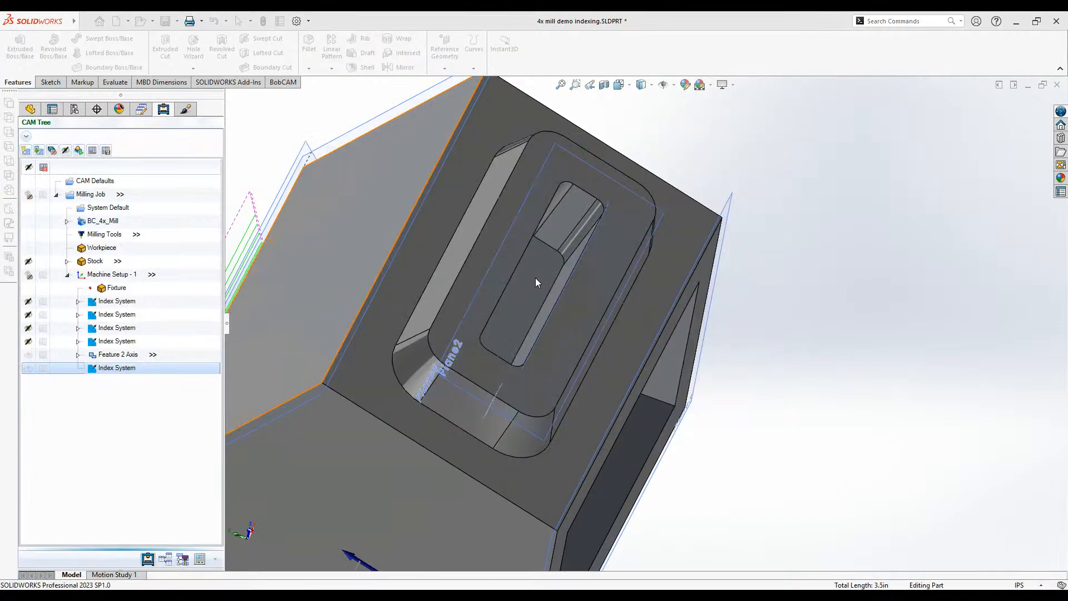
pyautogui.moveTo(330, 322); pyautogui.dragTo(482, 463, button='middle')
pyautogui.scroll(3, 482, 465)
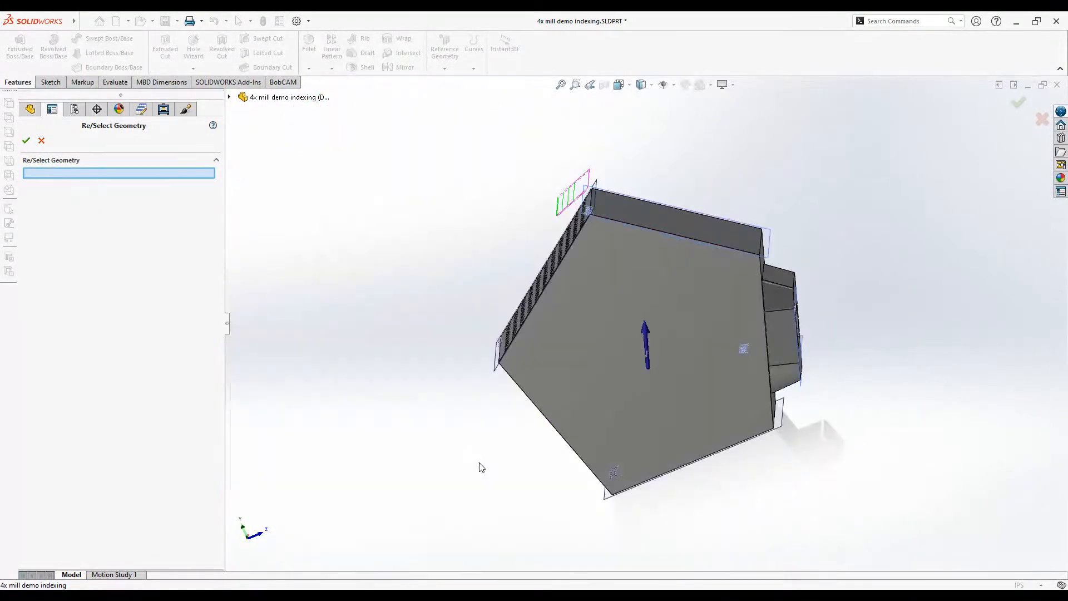
pyautogui.scroll(-3, 399, 408)
pyautogui.scroll(3, 668, 328)
pyautogui.scroll(-3, 985, 245)
pyautogui.moveTo(836, 344); pyautogui.dragTo(751, 382, button='middle')
pyautogui.click(500, 334)
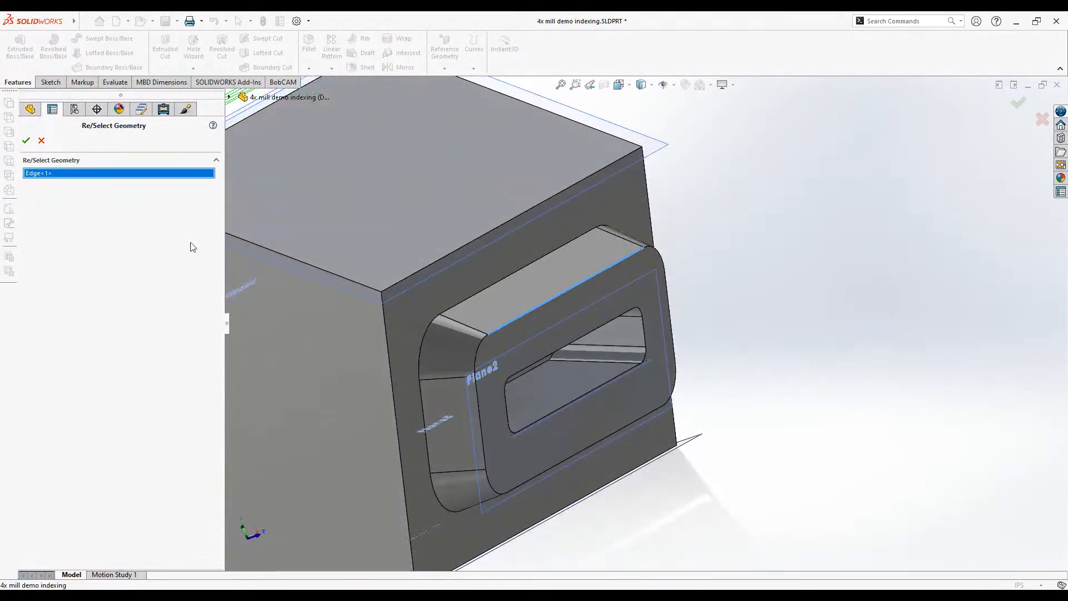
pyautogui.click(27, 141)
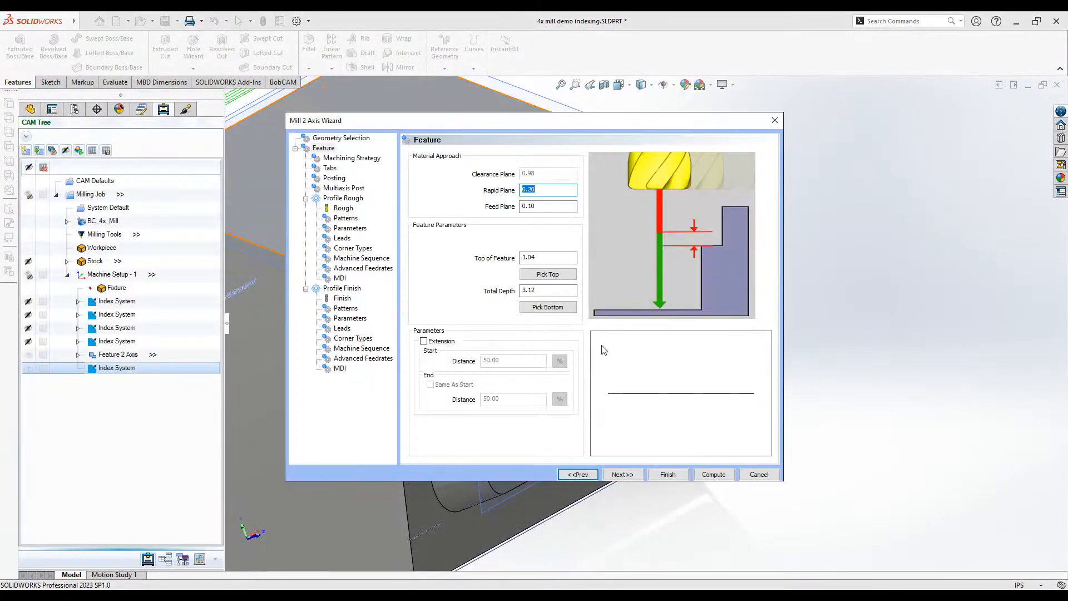
# - Set the feature's bottom from the nearby long edge of the boss slot for a total depth of 0.50
pyautogui.click(537, 310)
pyautogui.click(520, 371)
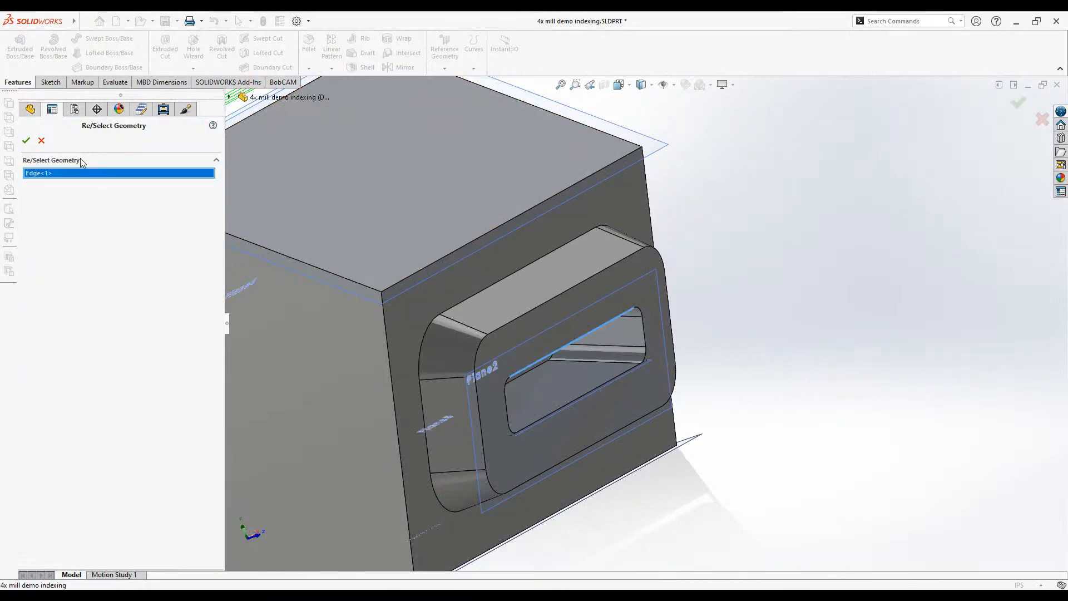
pyautogui.click(26, 140)
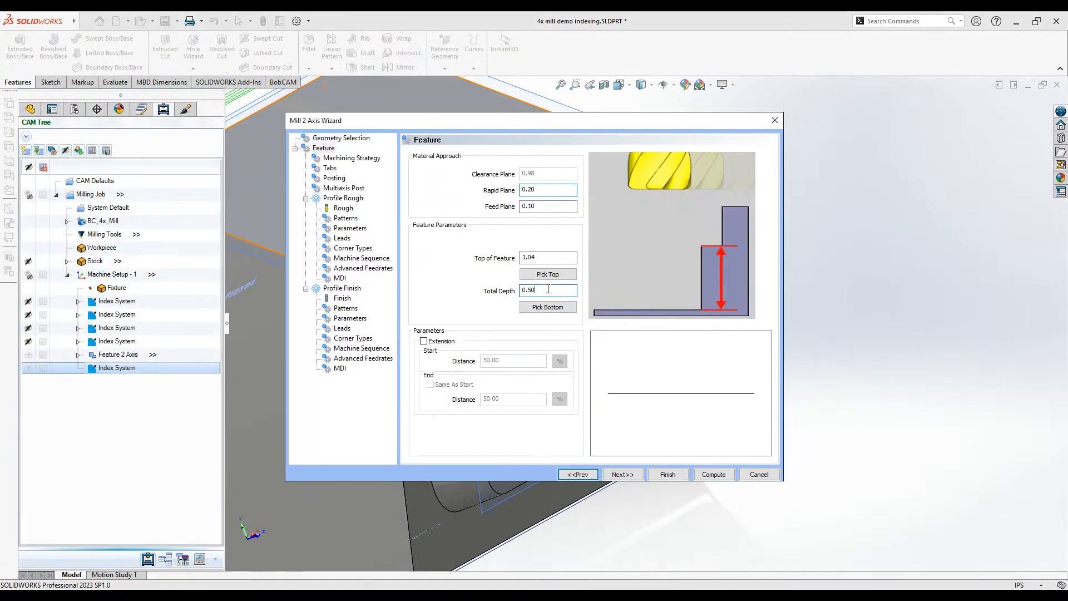
# - Change the corner radius of the 0.50 diameter Profile Rough tool
pyautogui.click(634, 479)
pyautogui.click(633, 479)
pyautogui.click(633, 478)
pyautogui.click(632, 477)
pyautogui.click(631, 478)
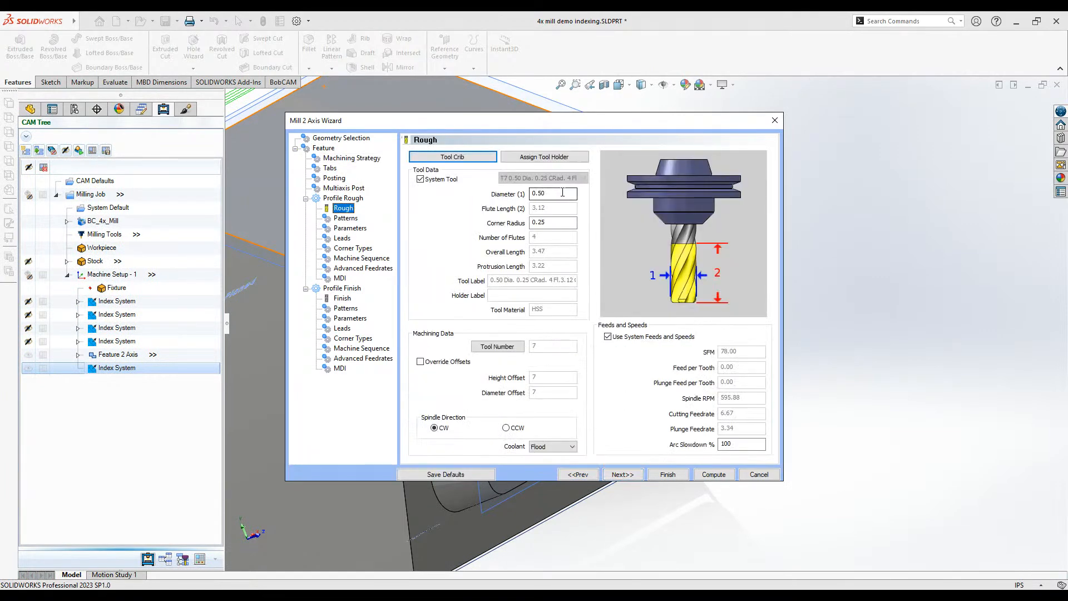
pyautogui.moveTo(560, 224); pyautogui.dragTo(494, 232)
# - Set the Profile Rough depth method to Multiple Steps with a 0.25 depth of cut
pyautogui.click(630, 477)
pyautogui.click(630, 477)
pyautogui.click(451, 367)
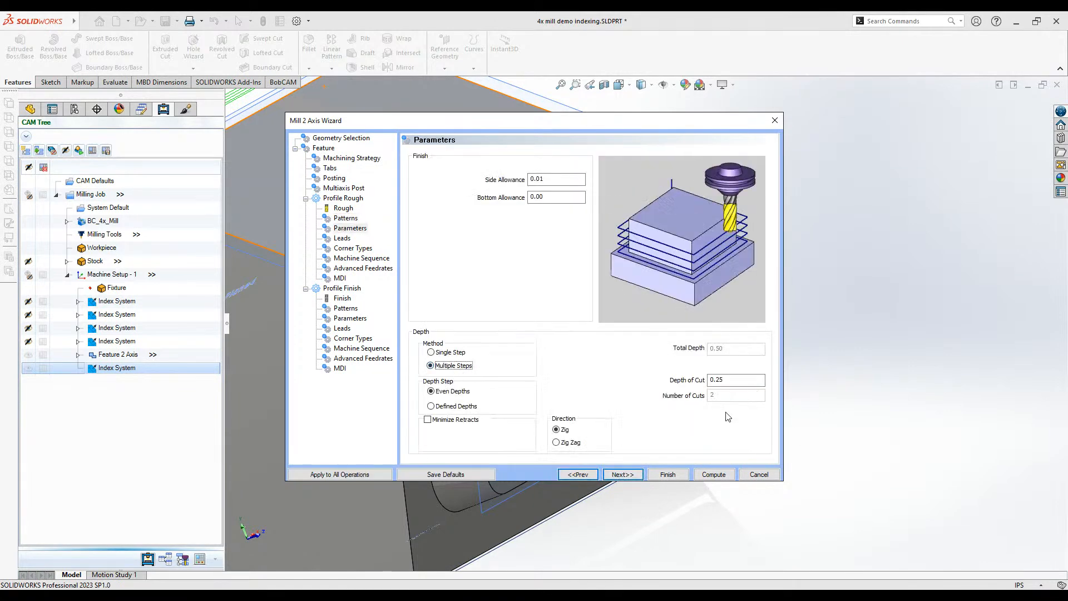
# - Set the Profile Finish tool's corner radius to 0.00 and compute the feature's toolpaths
pyautogui.click(631, 475)
pyautogui.click(631, 476)
pyautogui.click(631, 476)
pyautogui.click(631, 476)
pyautogui.click(631, 475)
pyautogui.click(631, 475)
pyautogui.click(575, 222)
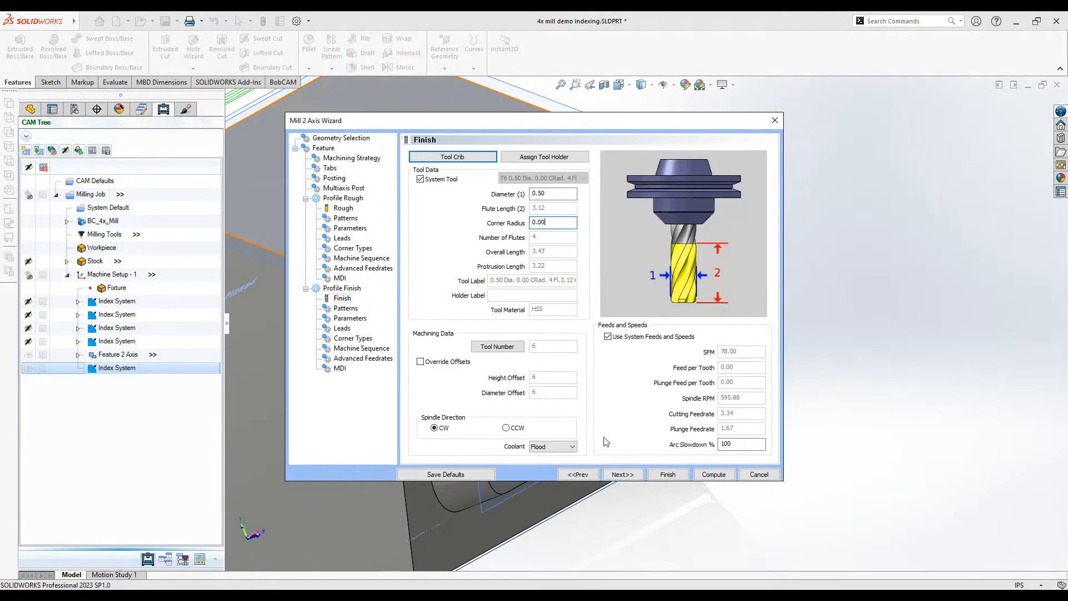
pyautogui.click(623, 474)
pyautogui.click(714, 477)
# - Compare the new toolpath with the setup axes and delete the earlier Feature 2 Axis placed directly under Machine Setup - 1
pyautogui.moveTo(603, 391); pyautogui.dragTo(682, 326, button='middle')
pyautogui.scroll(4, 679, 322)
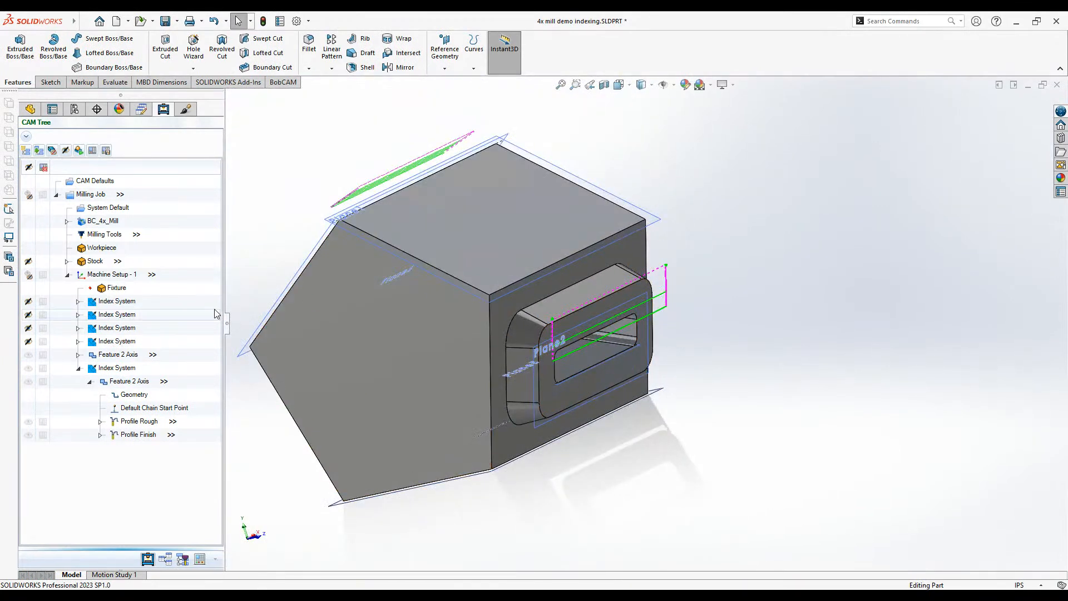
pyautogui.click(130, 276)
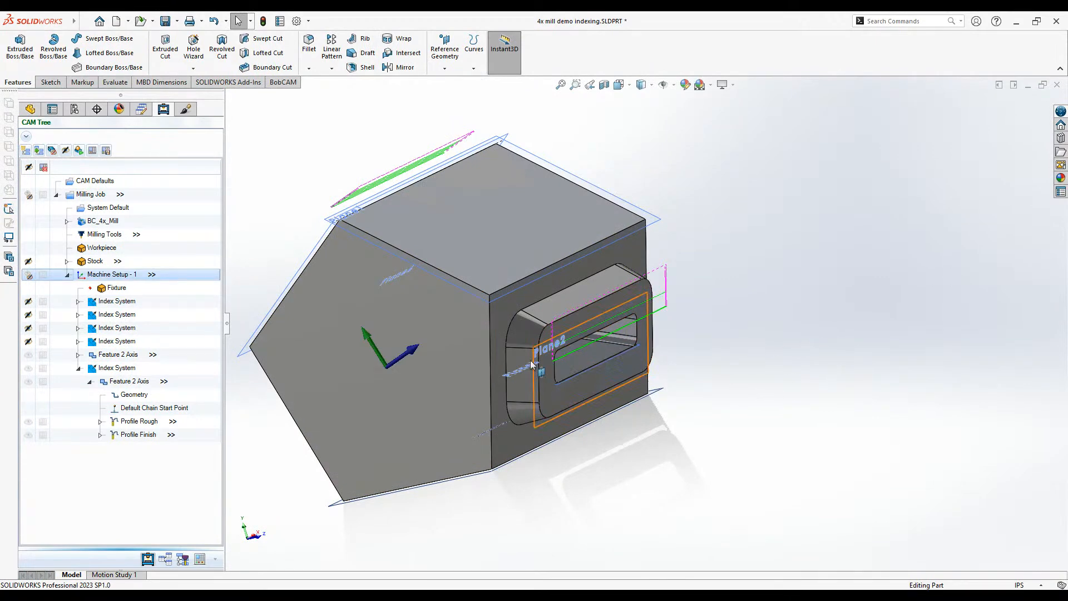
pyautogui.moveTo(819, 340); pyautogui.dragTo(694, 389, button='middle')
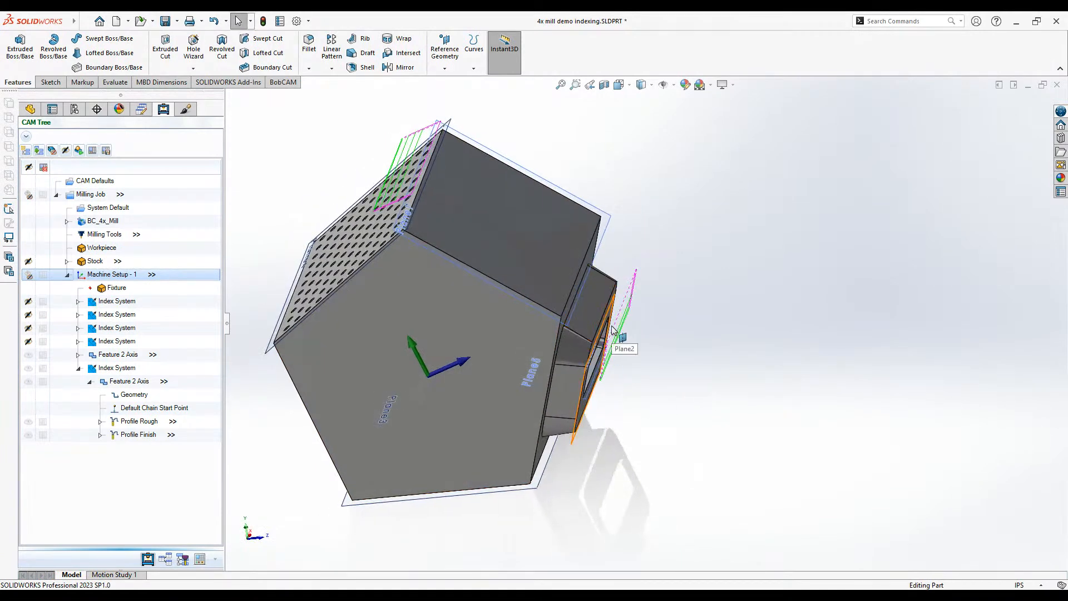
pyautogui.rightClick(97, 359)
pyautogui.click(152, 327)
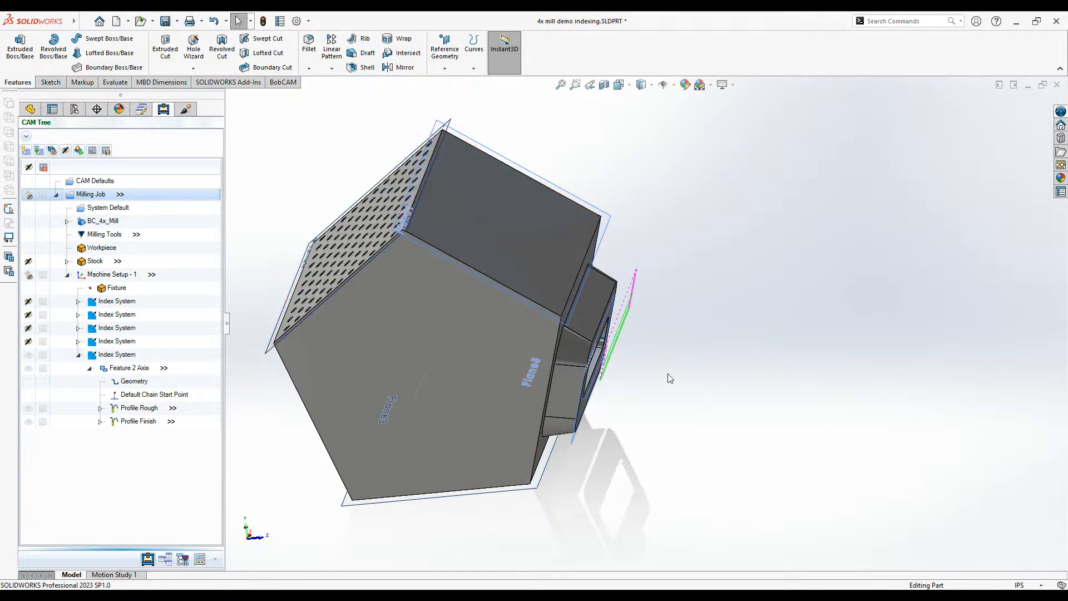
# - Backplot the Profile Rough toolpath, then close it and check the index system's axis against the boss slot's inner side face
pyautogui.rightClick(122, 411)
pyautogui.click(152, 473)
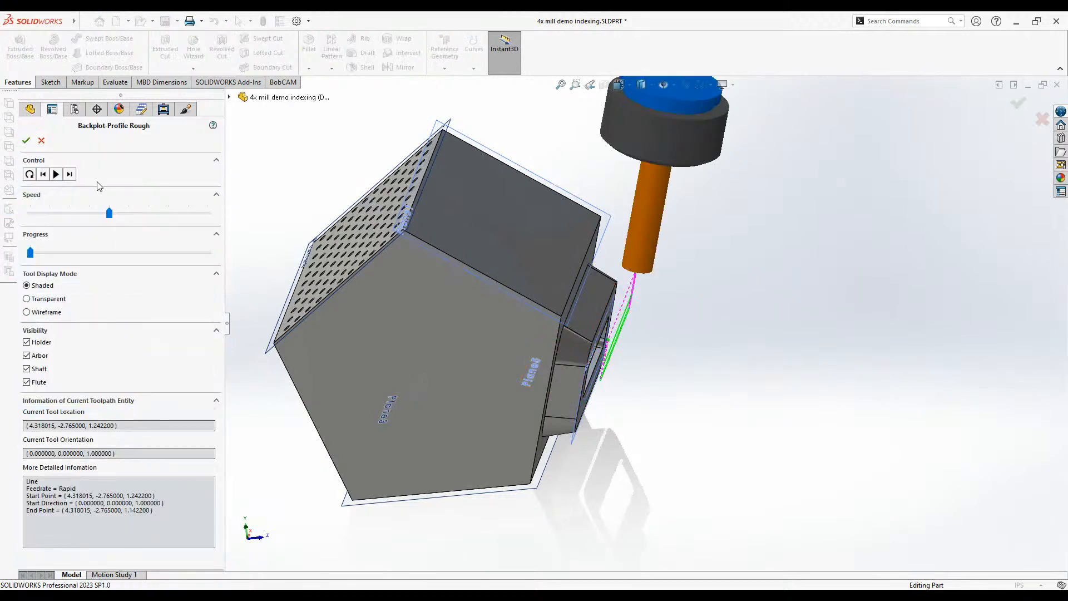
pyautogui.click(69, 175)
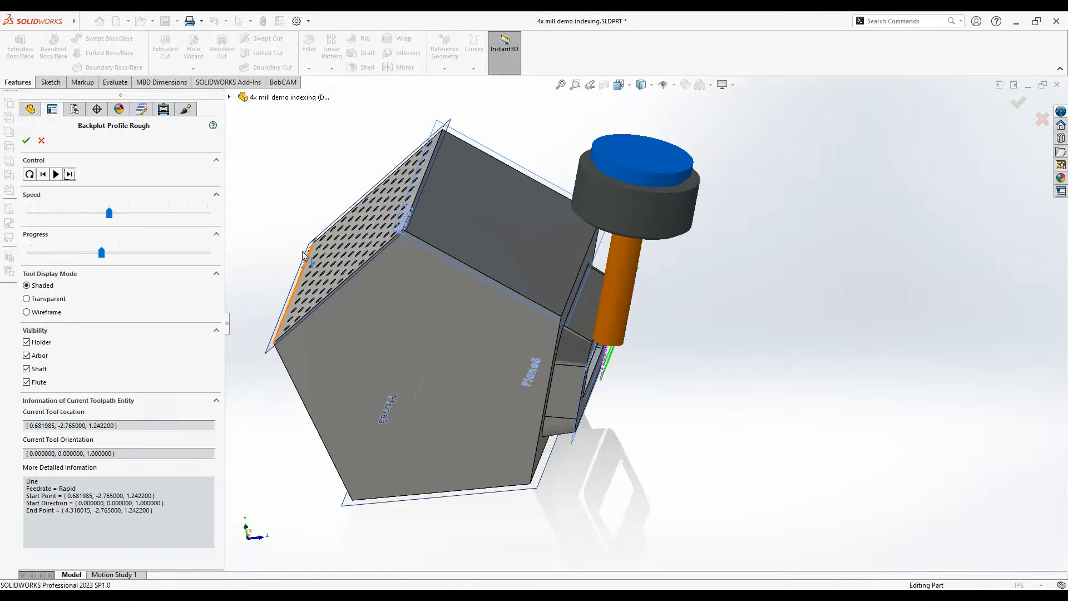
pyautogui.click(41, 140)
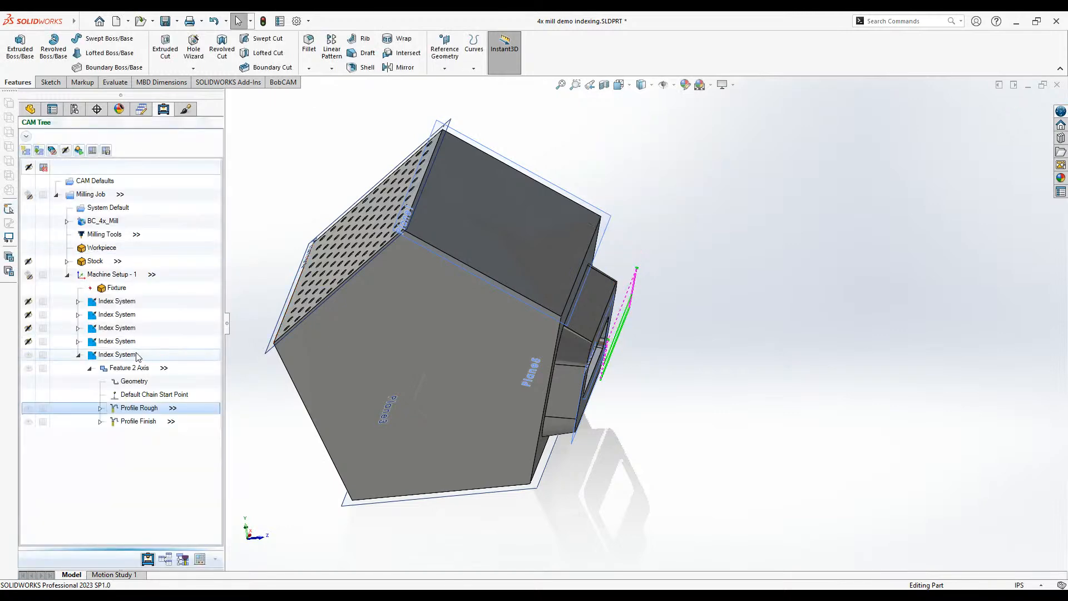
pyautogui.moveTo(678, 421); pyautogui.dragTo(653, 396, button='middle')
pyautogui.scroll(-3, 635, 390)
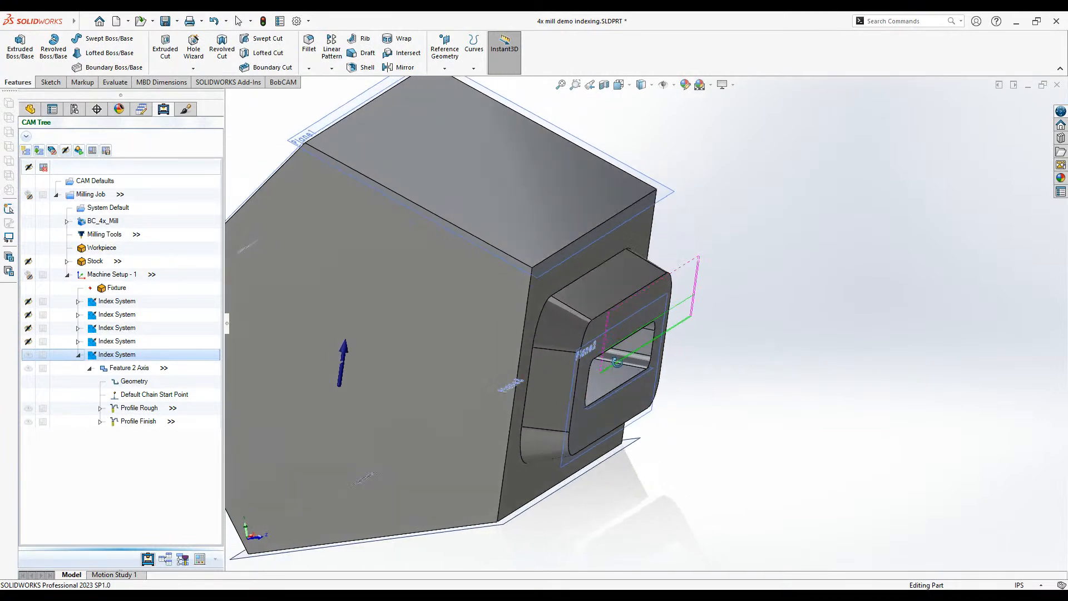
pyautogui.click(614, 380)
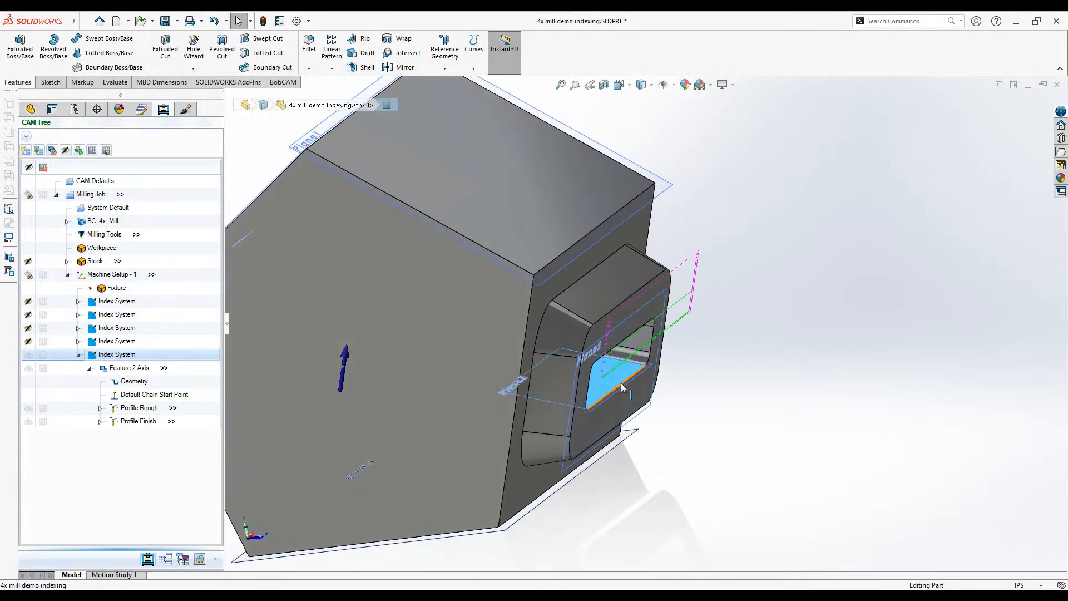
pyautogui.moveTo(675, 505); pyautogui.dragTo(653, 482, button='middle')
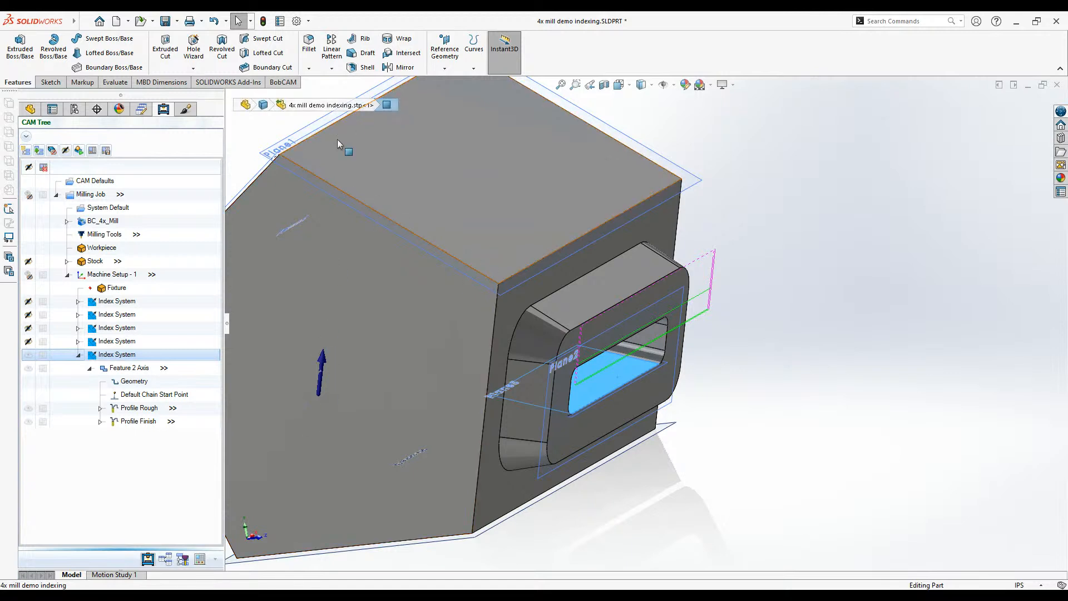
# - Backplot the Profile Rough toolpath again, stepping the tool through both depth passes to check its orientation along the slot
pyautogui.rightClick(140, 408)
pyautogui.click(171, 445)
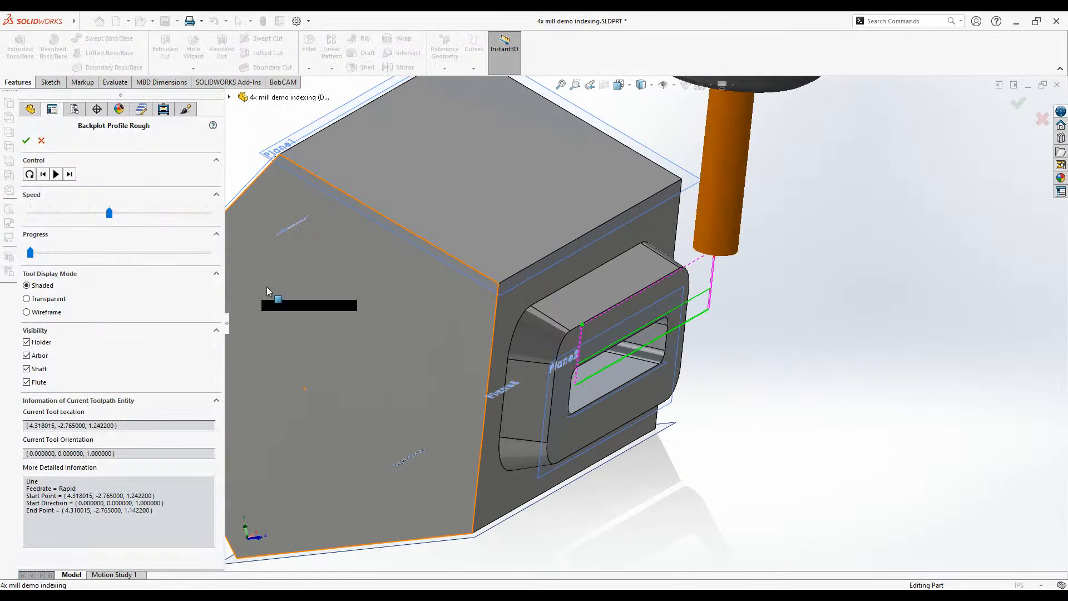
pyautogui.click(70, 174)
pyautogui.click(72, 176)
pyautogui.click(72, 176)
pyautogui.click(72, 177)
pyautogui.click(72, 176)
pyautogui.click(73, 177)
pyautogui.click(73, 177)
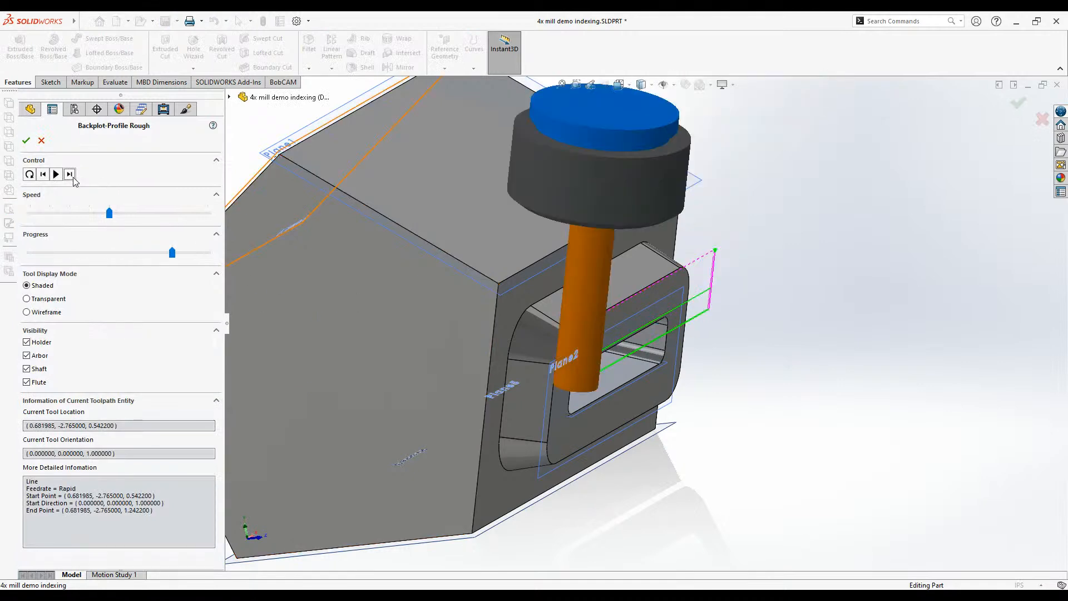
pyautogui.moveTo(388, 252)
pyautogui.mouseDown(button='middle')
pyautogui.moveTo(412, 262)
pyautogui.moveTo(383, 249)
pyautogui.mouseUp(button='middle')
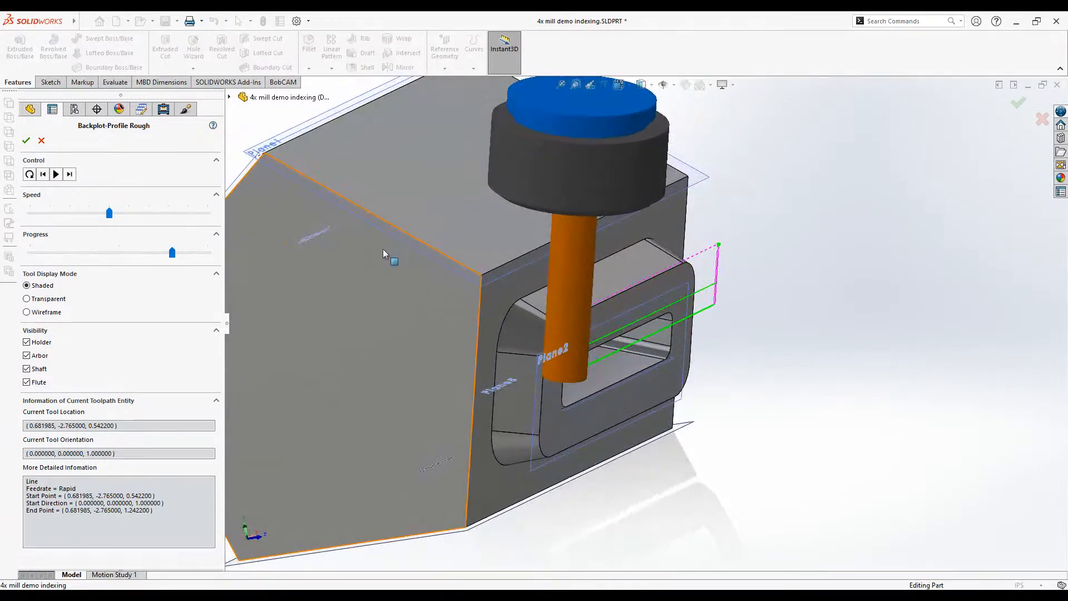
# - Close the Profile Rough backplot and check the slotted boss's front face against the toolpath from the side
pyautogui.click(42, 141)
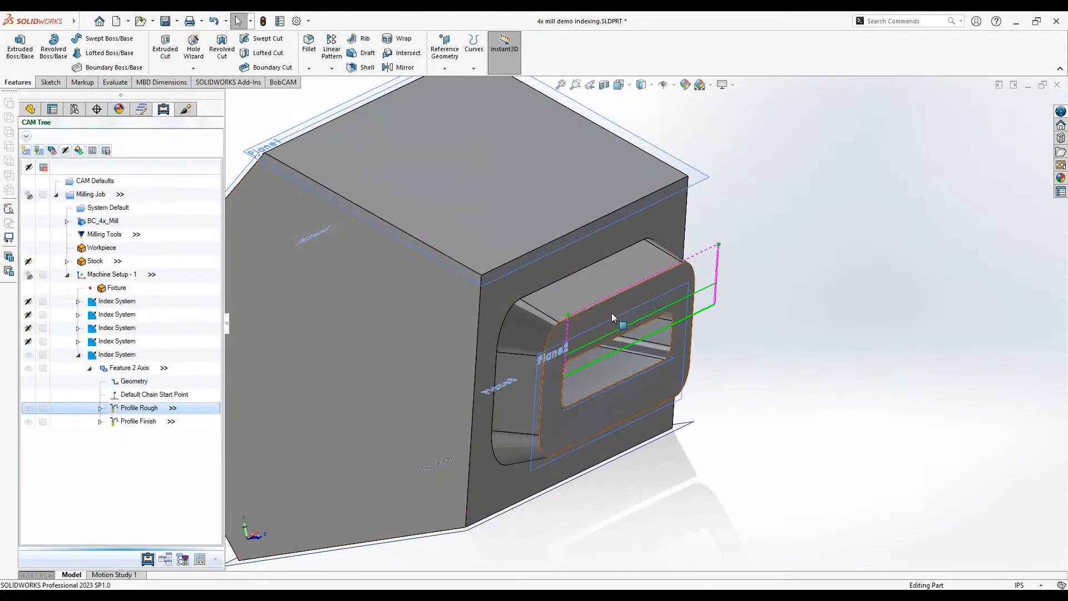
pyautogui.click(612, 324)
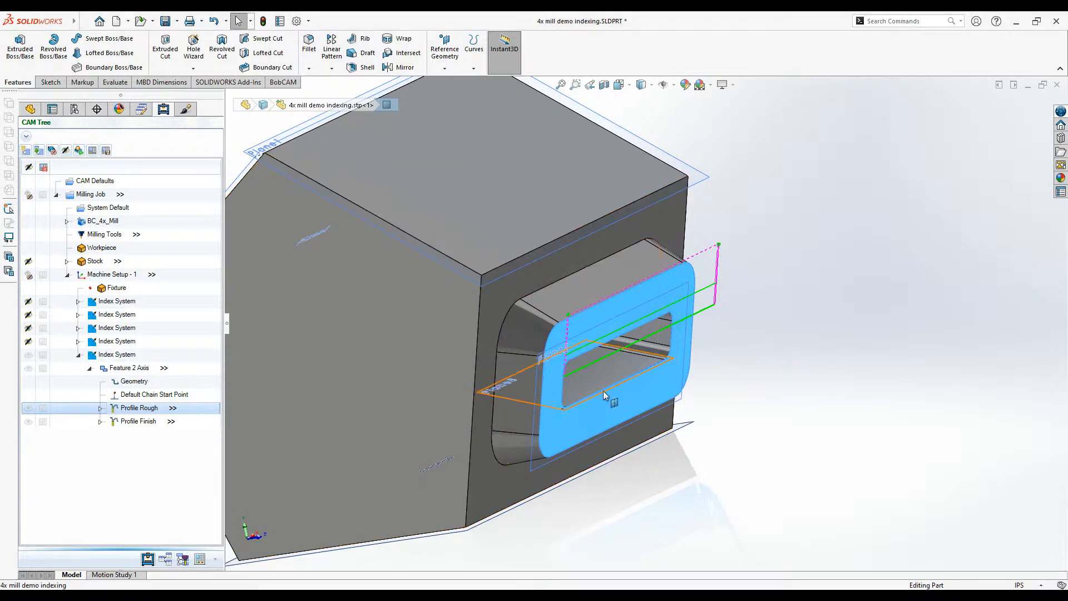
pyautogui.scroll(4, 622, 391)
pyautogui.moveTo(750, 341); pyautogui.dragTo(850, 435, button='middle')
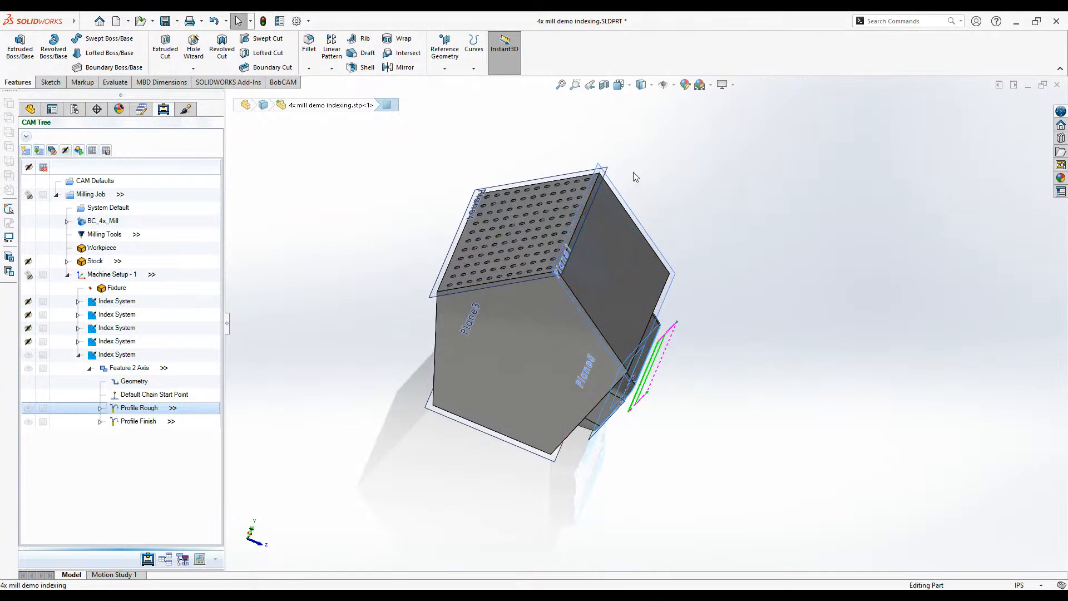
# - Unblank the entire Milling Job and inspect the stock and all index system toolpaths around the part
pyautogui.click(30, 196)
pyautogui.click(28, 194)
pyautogui.click(29, 194)
pyautogui.moveTo(525, 310); pyautogui.dragTo(582, 257, button='middle')
pyautogui.scroll(-3, 517, 286)
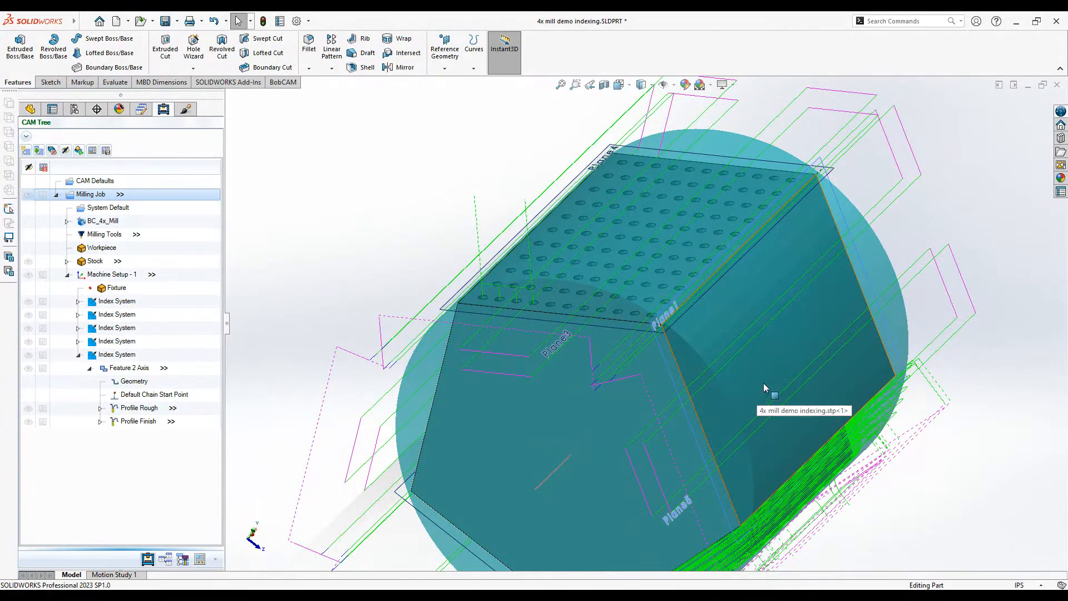
pyautogui.moveTo(608, 268); pyautogui.dragTo(656, 301, button='middle')
pyautogui.moveTo(657, 372); pyautogui.dragTo(773, 222, button='middle')
pyautogui.scroll(-2, 347, 322)
pyautogui.scroll(6, 347, 322)
pyautogui.scroll(-3, 856, 415)
pyautogui.moveTo(856, 416); pyautogui.dragTo(660, 352, button='middle')
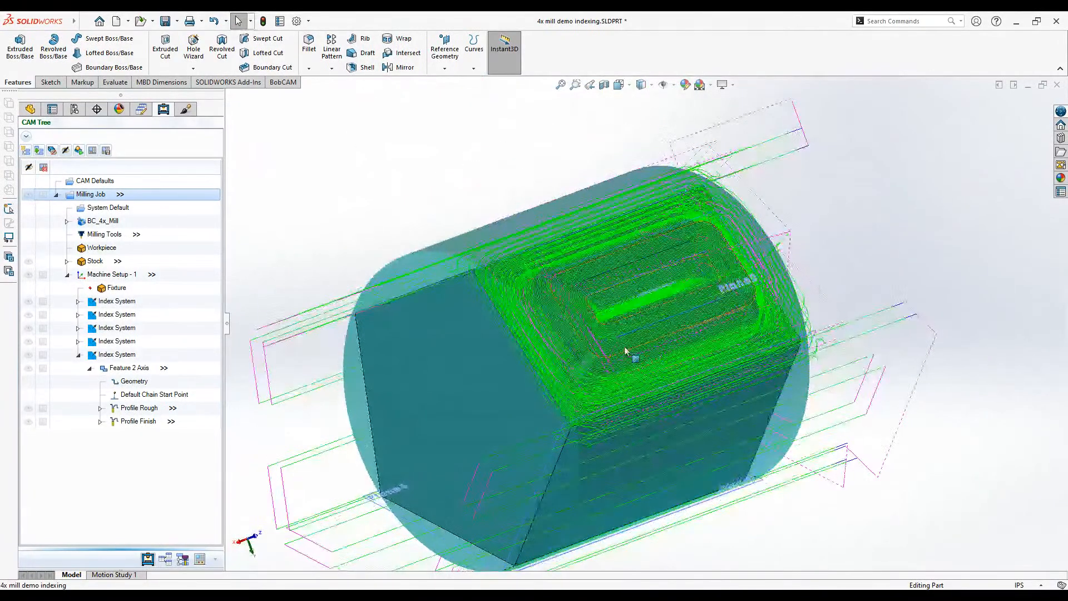
# - Find the Steep Shallow operation under the second index system's Feature 3 Axis, backplot it to check the tool orientation, and close the backplot
pyautogui.click(78, 329)
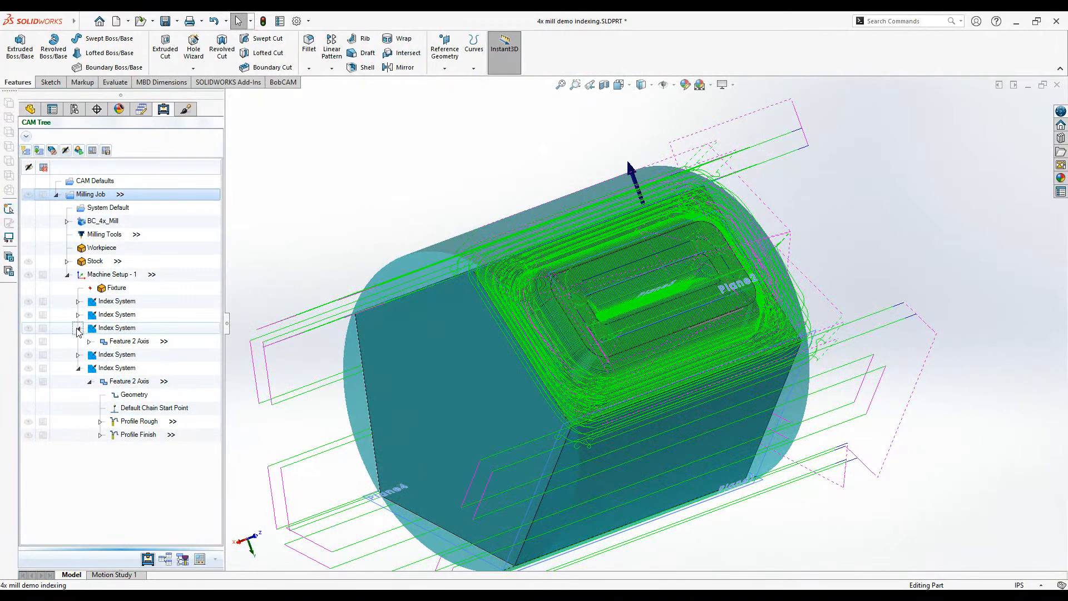
pyautogui.click(95, 355)
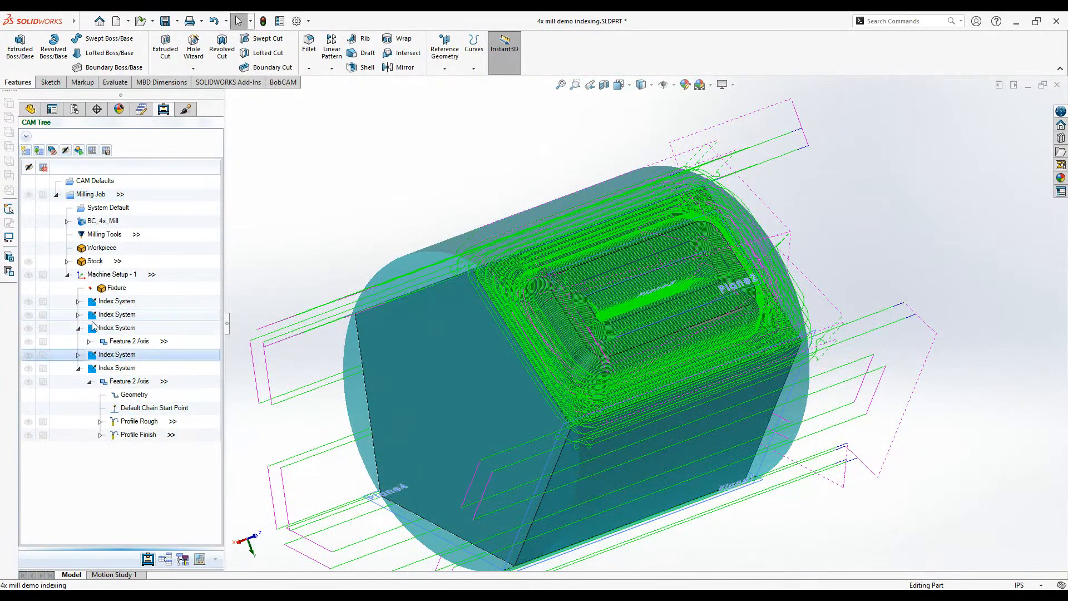
pyautogui.click(79, 315)
pyautogui.click(89, 328)
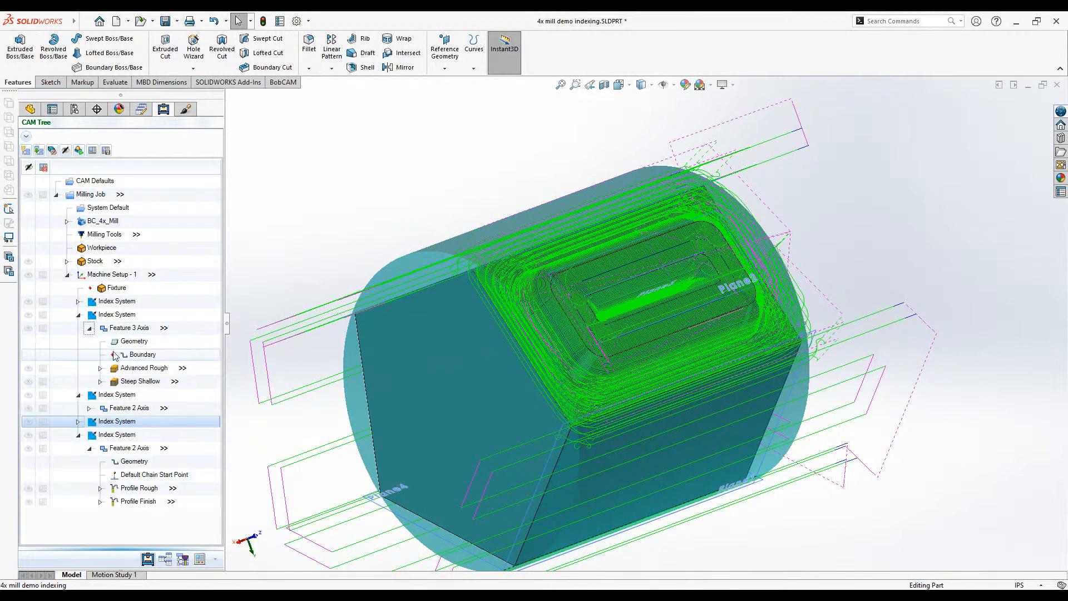
pyautogui.rightClick(121, 380)
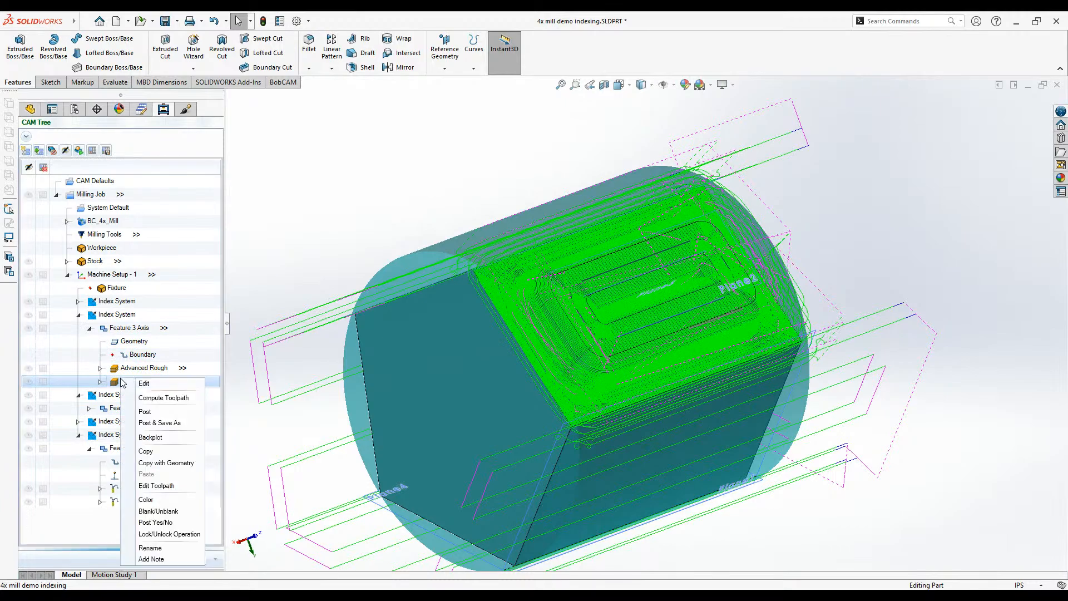
pyautogui.click(150, 438)
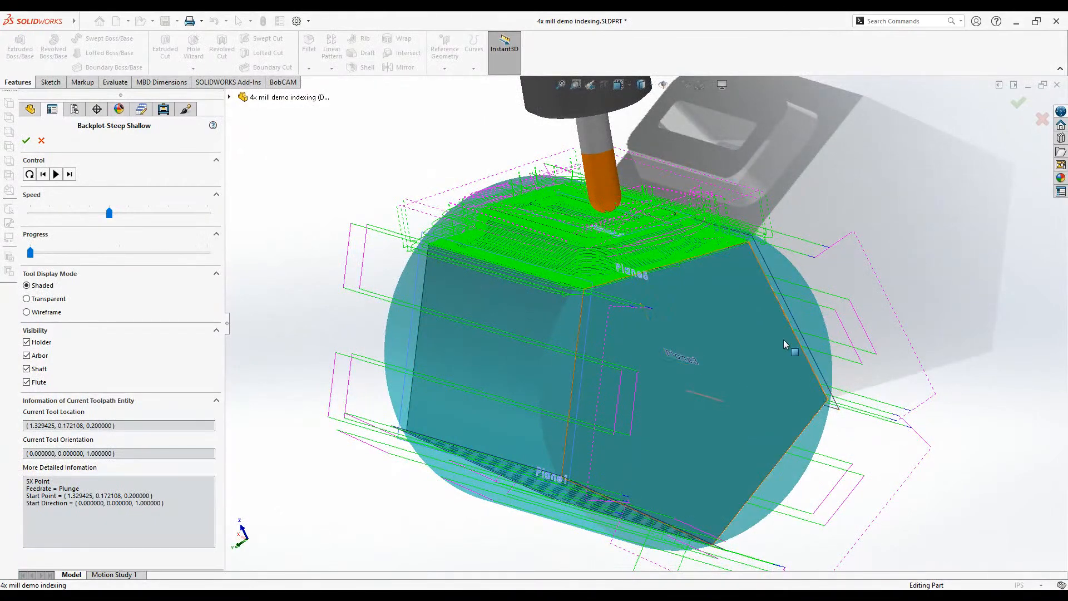
pyautogui.moveTo(577, 389); pyautogui.dragTo(610, 399, button='middle')
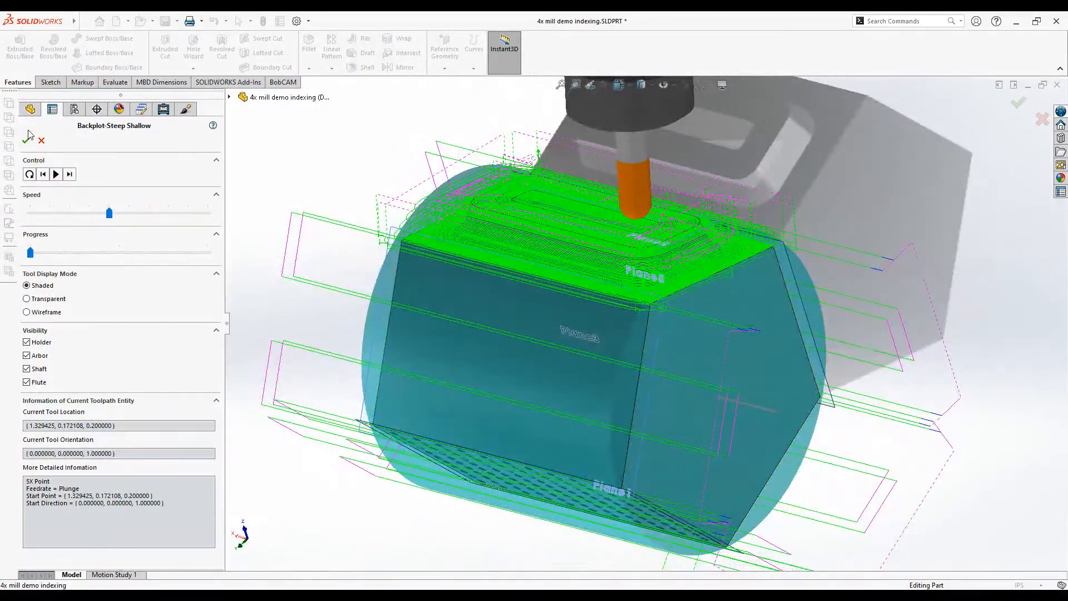
pyautogui.click(26, 140)
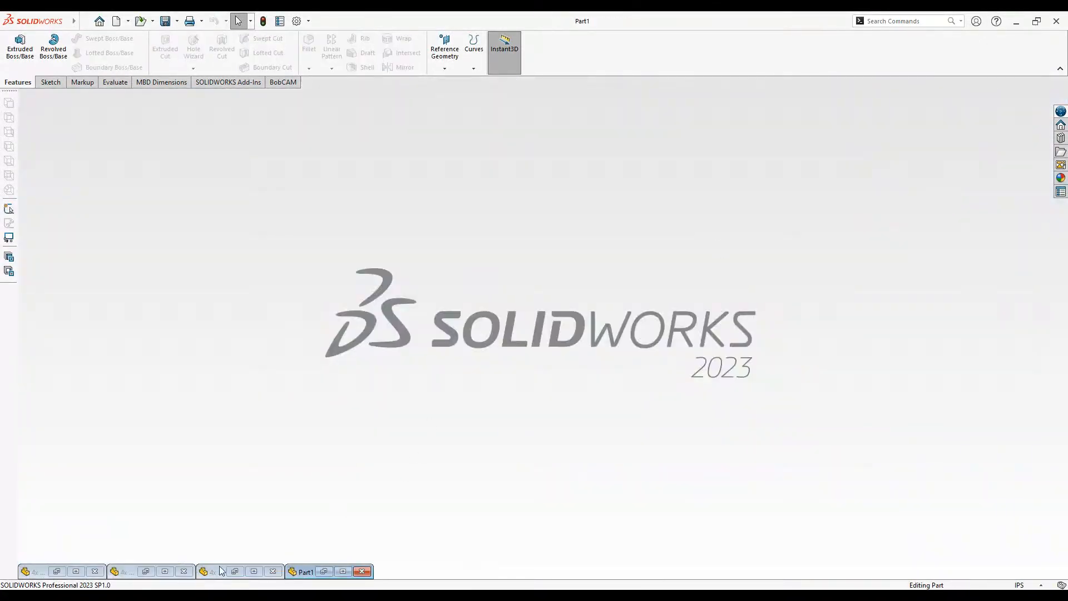
# - Switch to the 4x mill demo rotary document and examine the rotary toolpath around the part
pyautogui.doubleClick(221, 571)
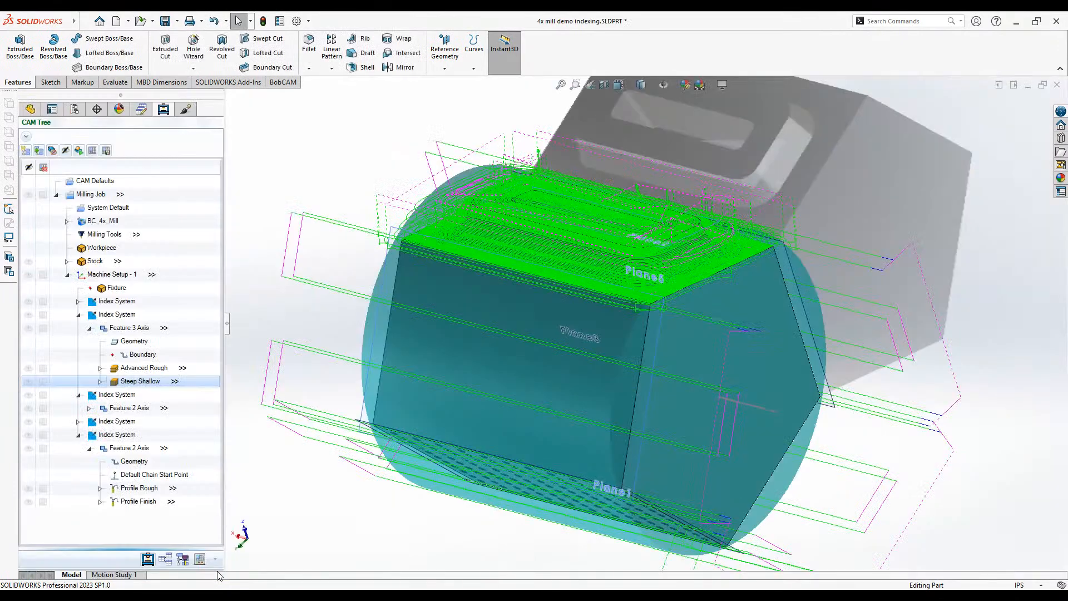
pyautogui.click(1029, 84)
pyautogui.click(155, 573)
pyautogui.moveTo(690, 279); pyautogui.dragTo(696, 303, button='middle')
pyautogui.scroll(-3, 672, 314)
pyautogui.scroll(5, 672, 318)
pyautogui.scroll(-3, 696, 302)
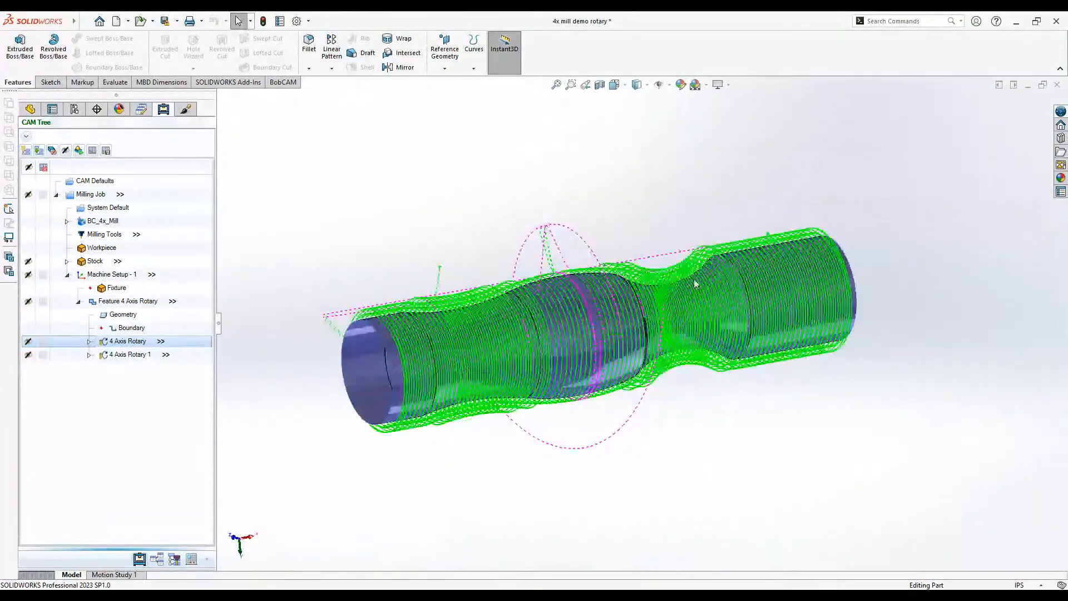
pyautogui.scroll(2, 280, 347)
pyautogui.scroll(-3, 423, 334)
pyautogui.scroll(3, 337, 319)
# - Backplot the 4 Axis Rotary operation, advance the tool into the cut, check its tilt from the part's end, and close the backplot
pyautogui.rightClick(136, 345)
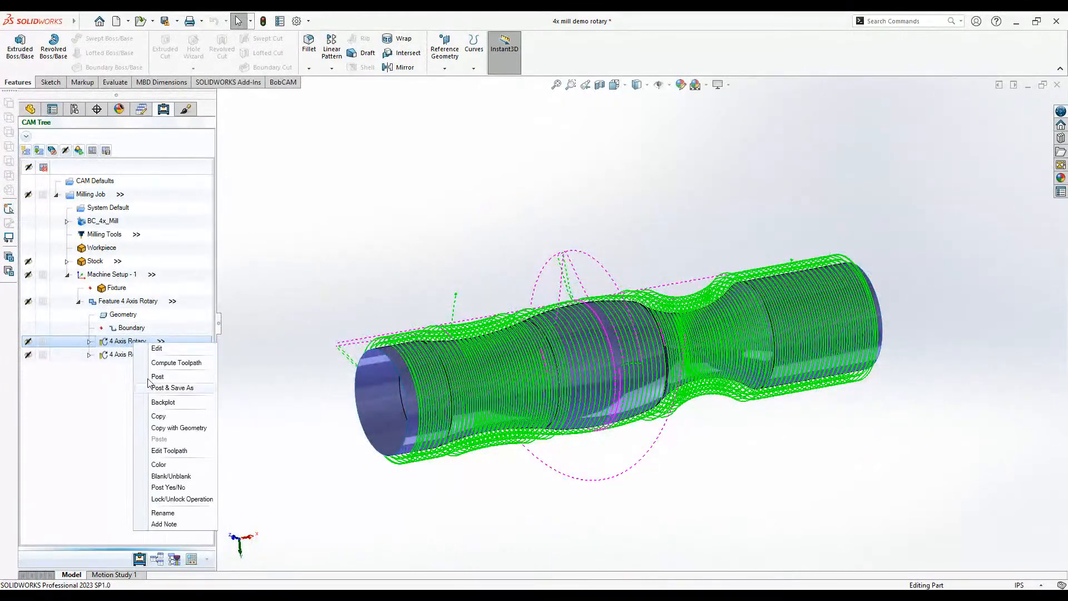
pyautogui.click(161, 413)
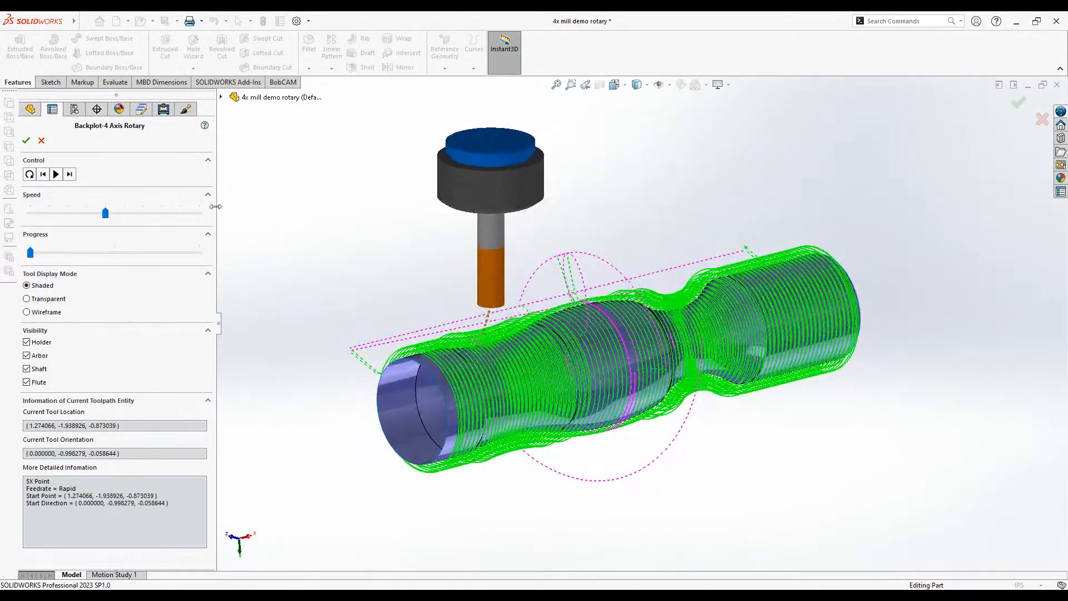
pyautogui.click(68, 175)
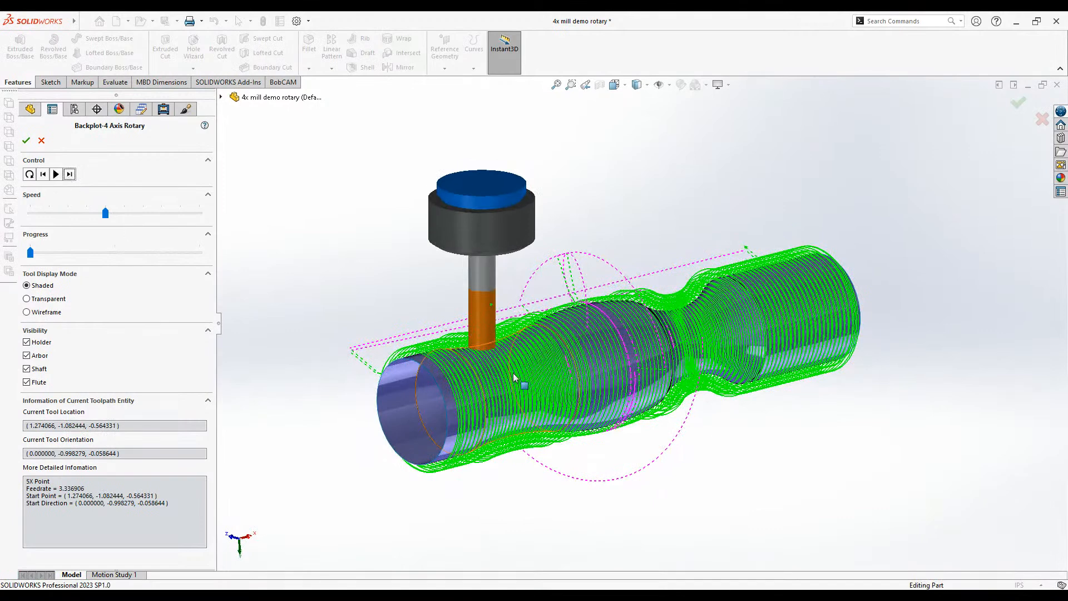
pyautogui.moveTo(504, 381); pyautogui.dragTo(576, 354, button='middle')
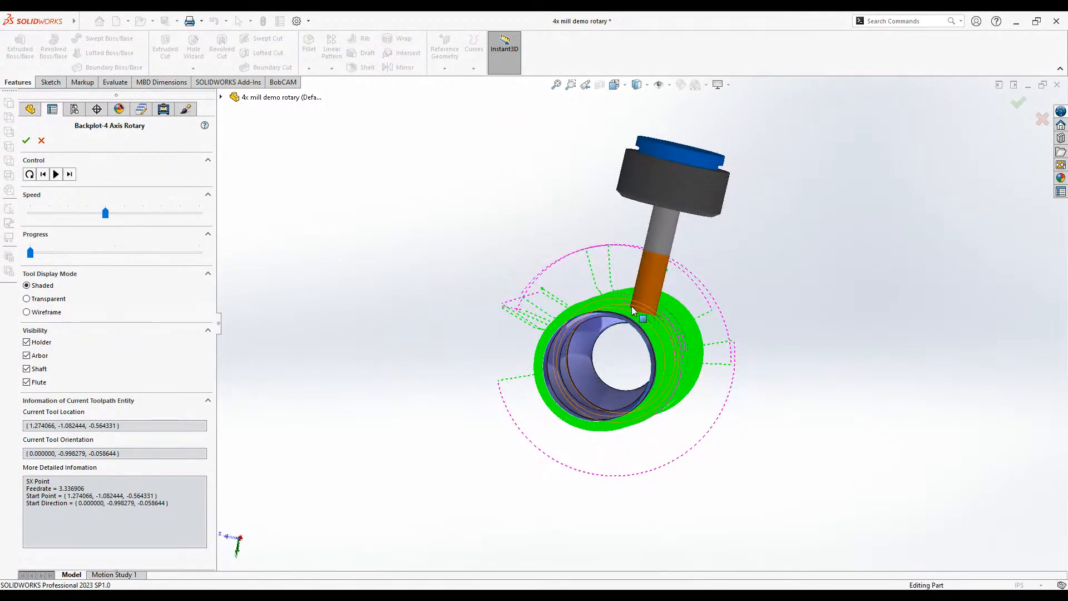
pyautogui.moveTo(776, 320); pyautogui.dragTo(657, 334, button='middle')
pyautogui.click(42, 141)
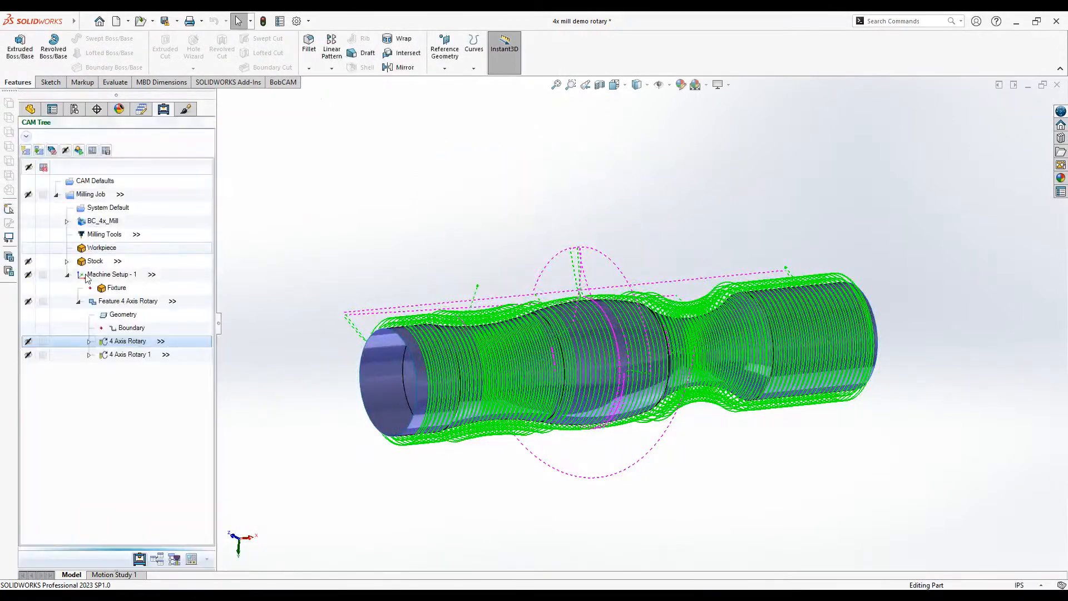
# - Backplot the 4 Axis Rotary 1 operation to check its tool and toolpath, then close the backplot
pyautogui.rightClick(116, 354)
pyautogui.click(146, 413)
pyautogui.moveTo(608, 244); pyautogui.dragTo(694, 447, button='middle')
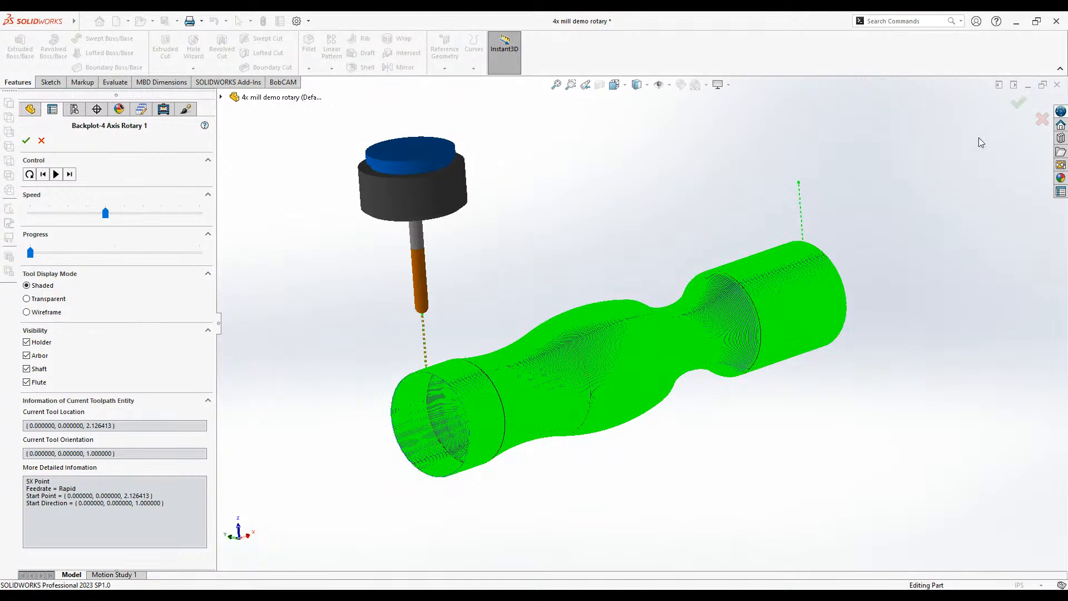
pyautogui.click(1017, 105)
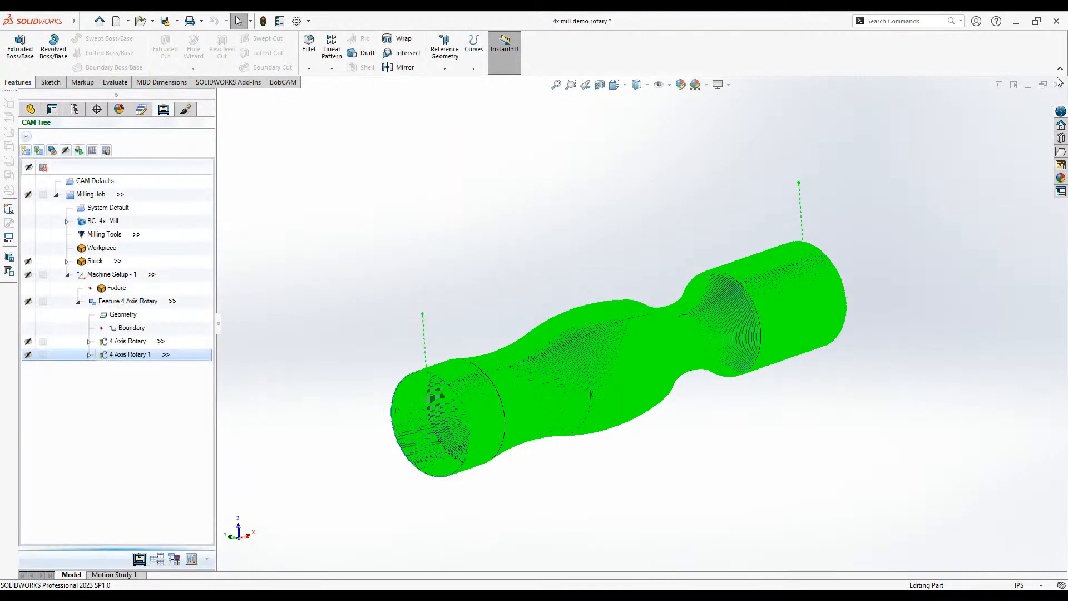
# - Switch to the 4x mill demo wrapping group document and highlight the Wrapping Group's Pocket toolpath on the cylinder
pyautogui.click(1028, 84)
pyautogui.click(76, 571)
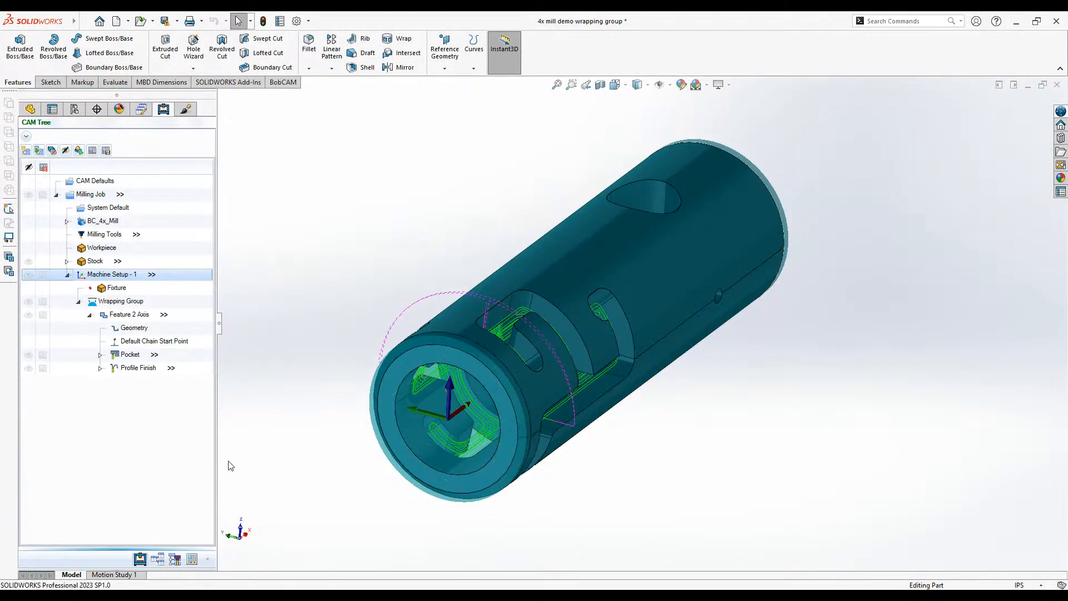
pyautogui.click(132, 355)
pyautogui.moveTo(746, 445); pyautogui.dragTo(769, 420, button='middle')
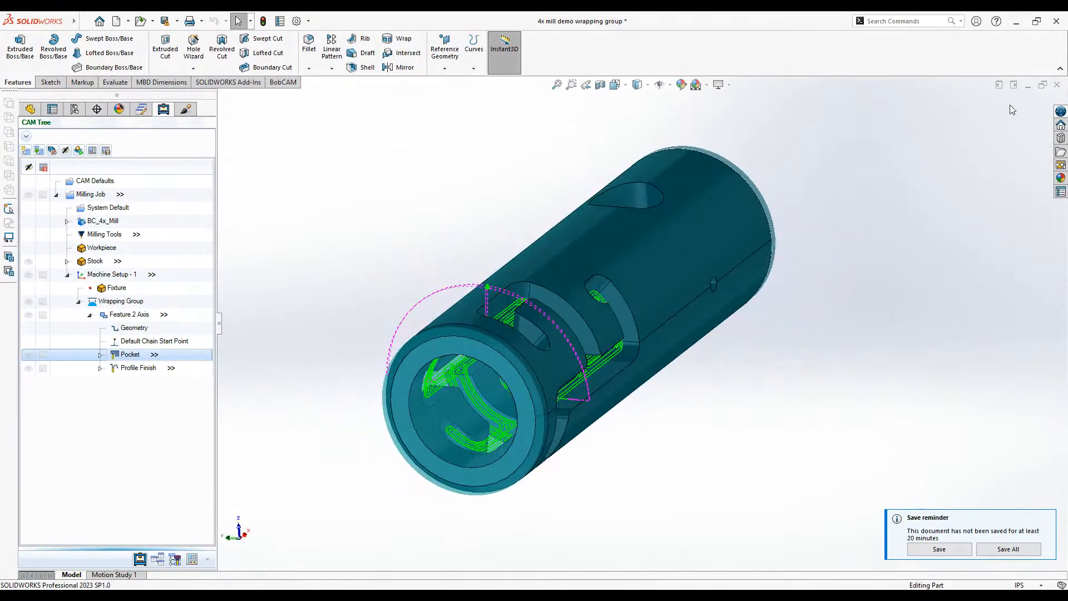
# - Switch back to the 4x mill demo indexing document and view its index system toolpaths
pyautogui.click(1031, 90)
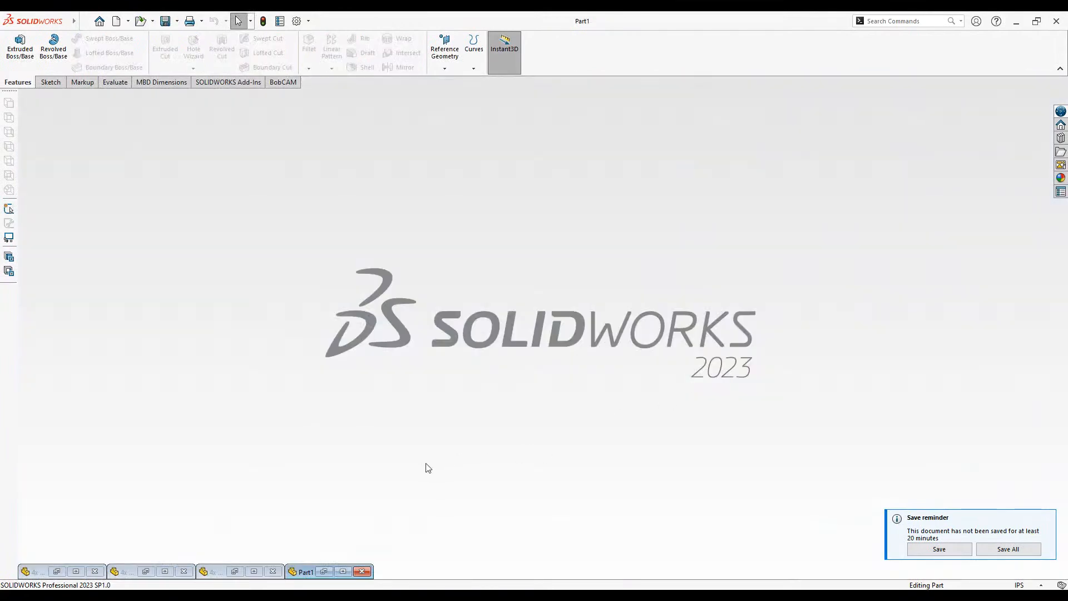
pyautogui.click(251, 571)
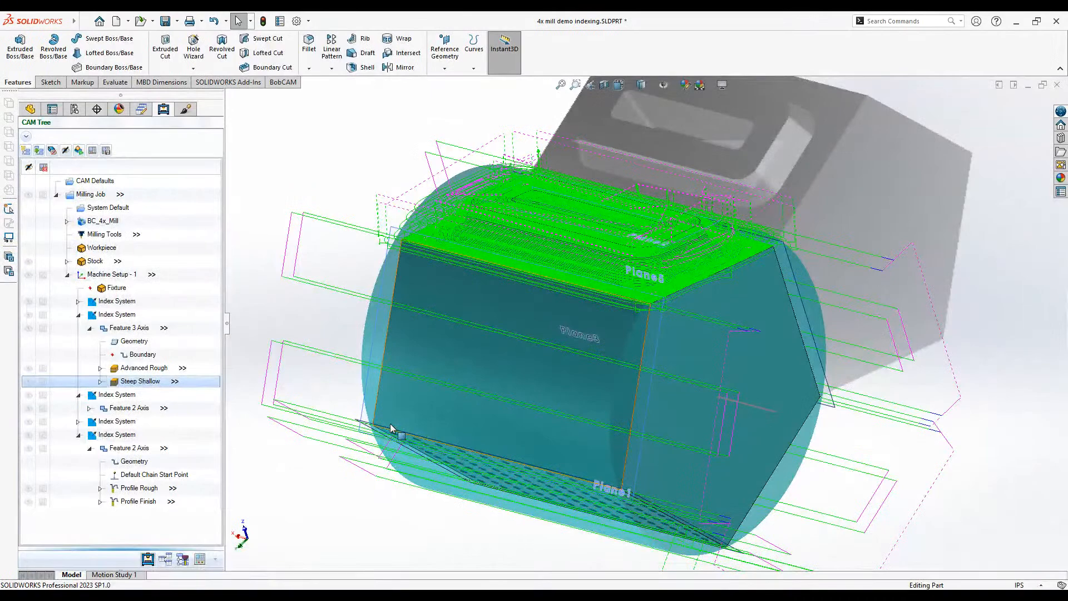
pyautogui.moveTo(391, 424); pyautogui.dragTo(951, 425, button='middle')
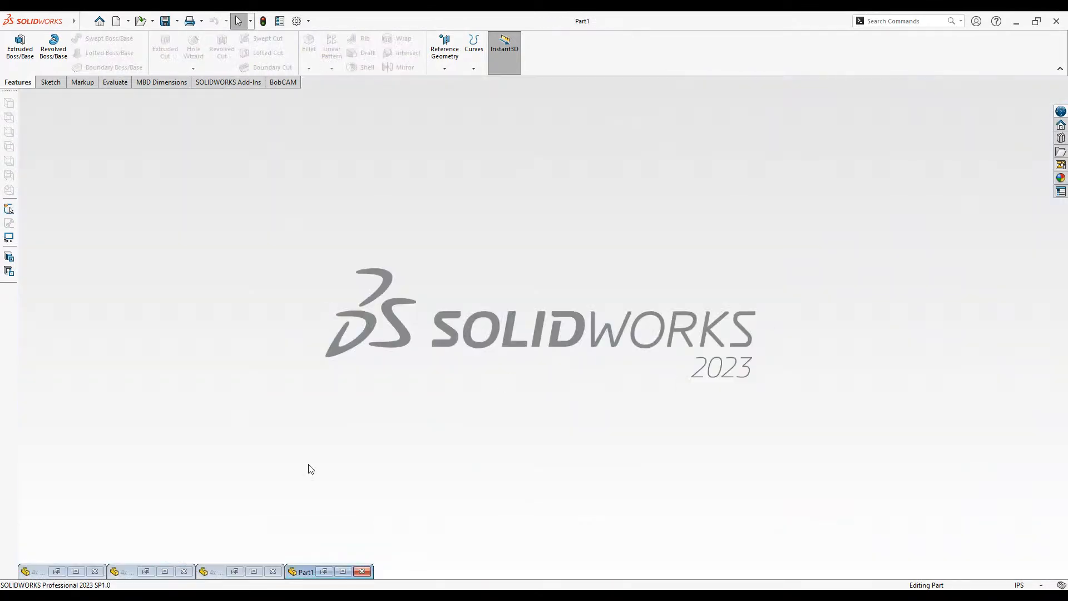
# - Return to the 4x mill demo rotary document and review the 4 Axis Rotary operation's pattern, rotary axis and pass parameters in the feature wizard
pyautogui.click(148, 572)
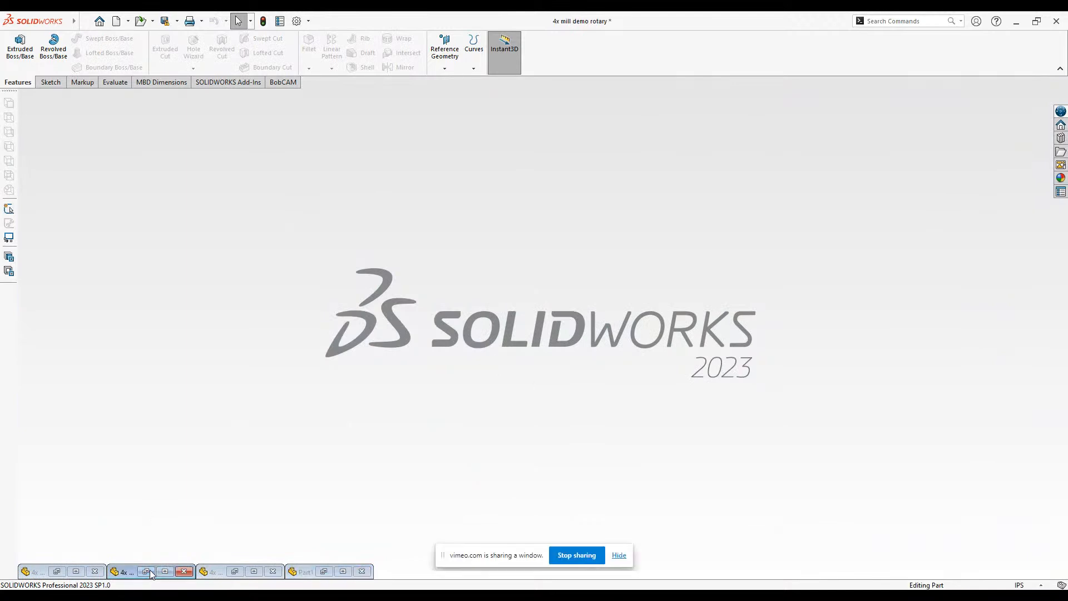
pyautogui.click(147, 572)
pyautogui.doubleClick(134, 303)
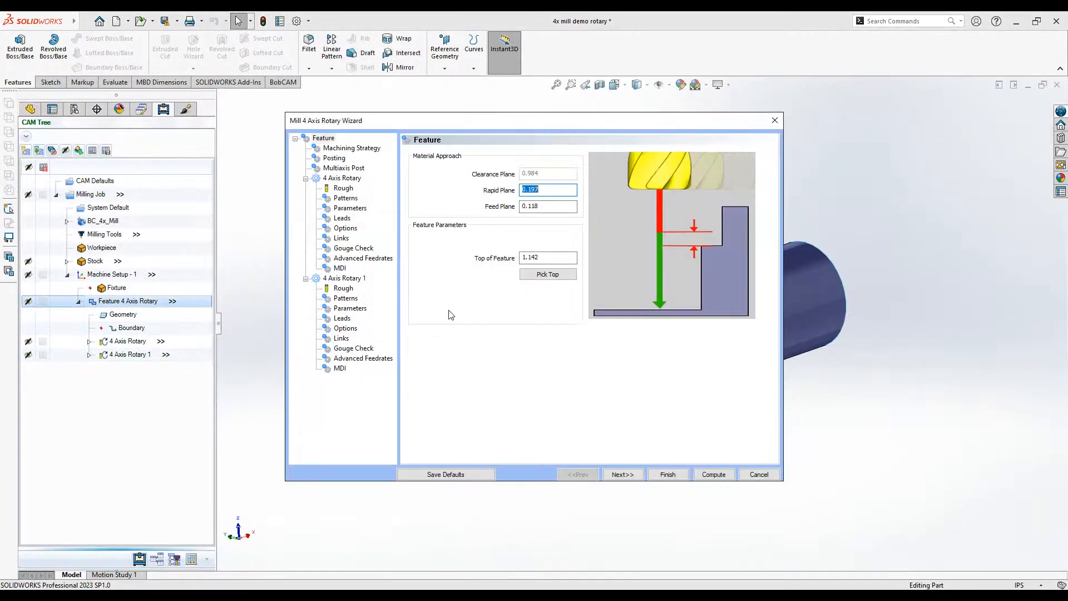
pyautogui.click(346, 201)
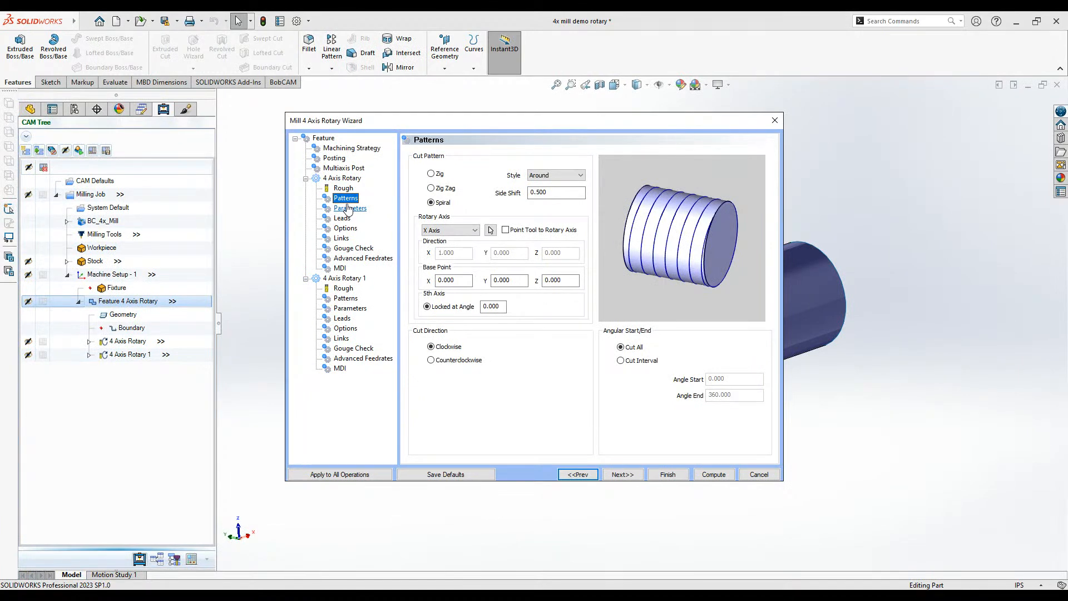
pyautogui.click(534, 230)
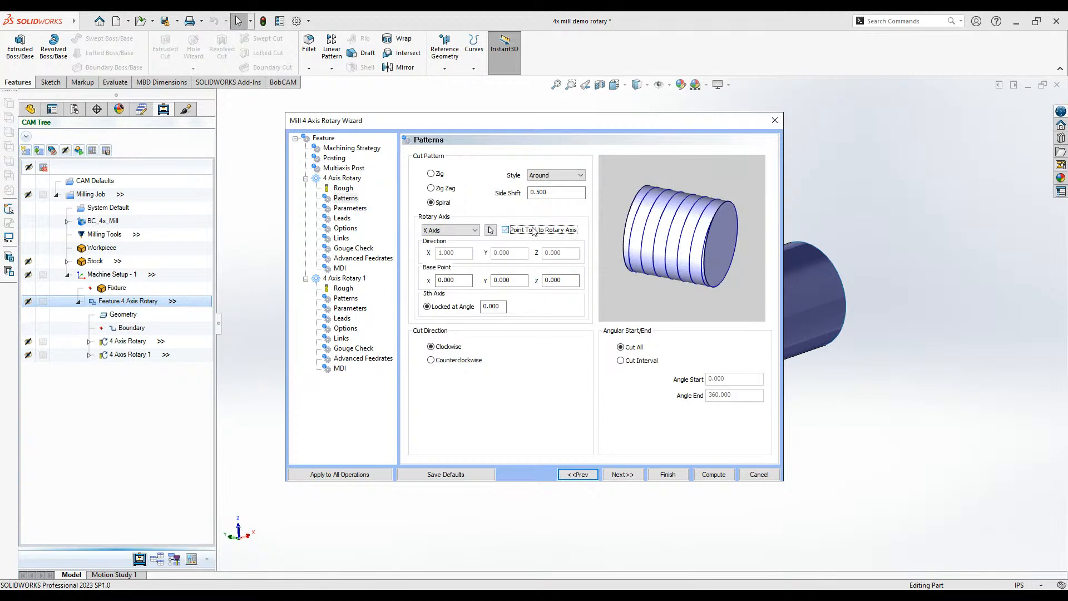
pyautogui.click(350, 208)
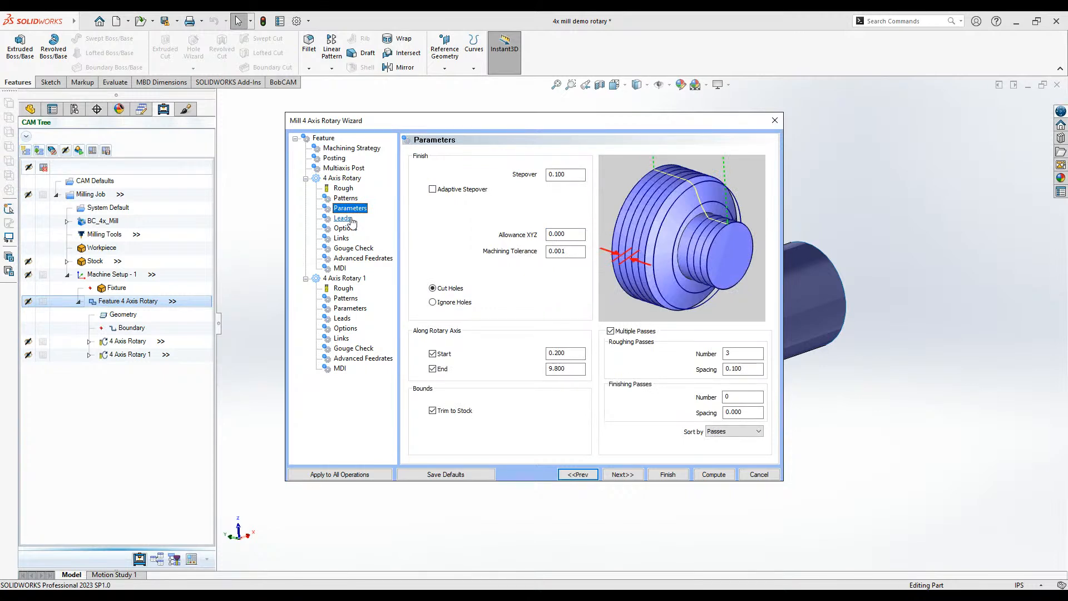
pyautogui.click(343, 199)
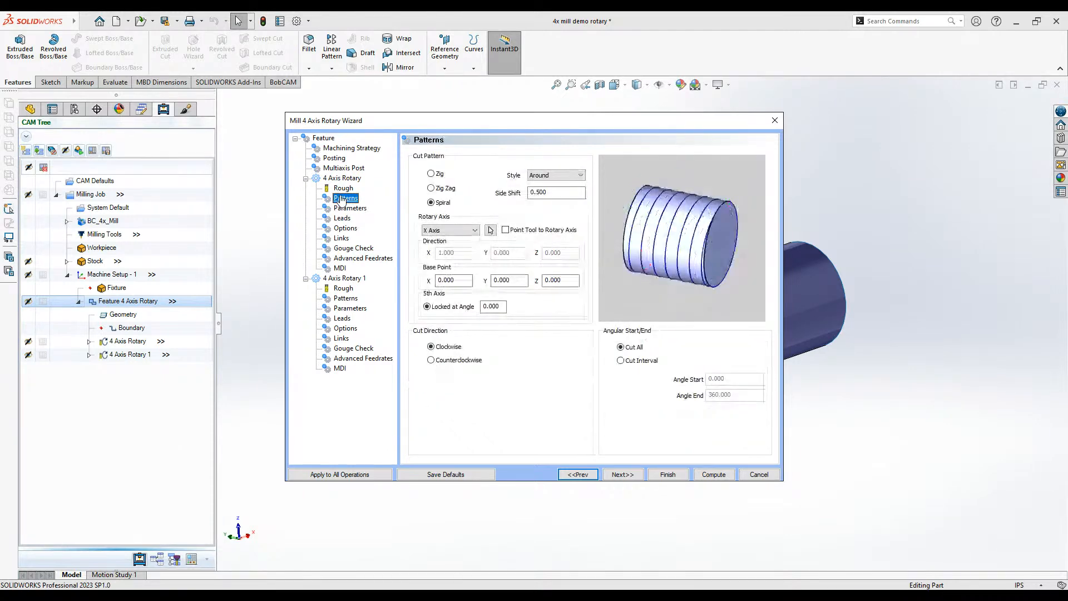
# - Review the 4 Axis Rotary operation's parameters, leads, links, gouge check, advanced feedrates and MDI settings, then leave the wizard without changes
pyautogui.click(348, 208)
pyautogui.click(342, 218)
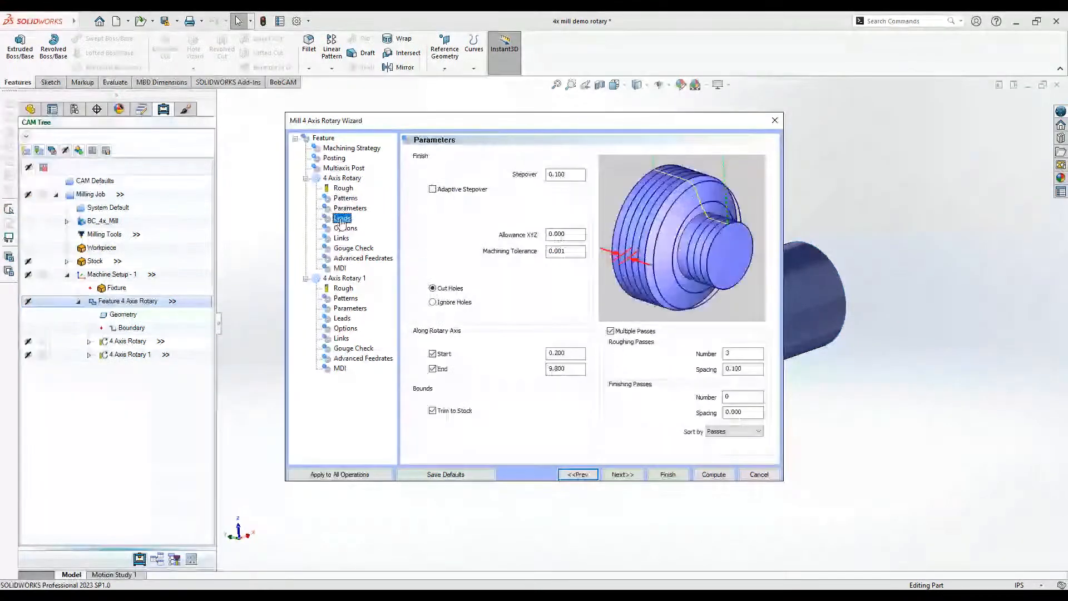
pyautogui.click(341, 238)
pyautogui.click(344, 247)
pyautogui.click(346, 259)
pyautogui.click(341, 269)
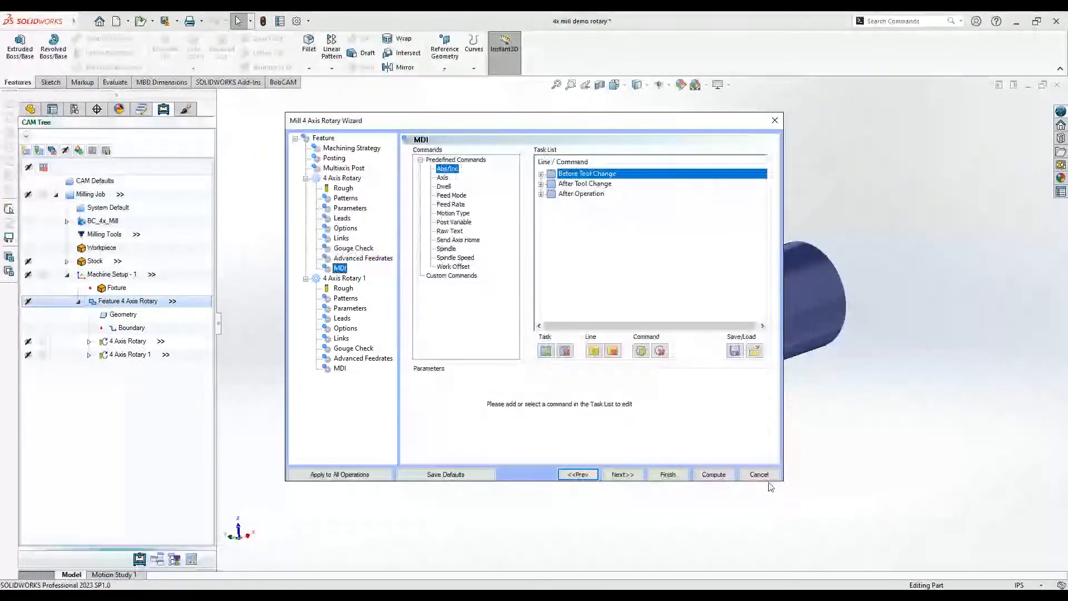
pyautogui.click(760, 475)
# - Start a new Mill 4 Axis Rotary feature under Machine Setup - 1 using the 4 Axis Rotary Advanced Rough strategy
pyautogui.rightClick(94, 196)
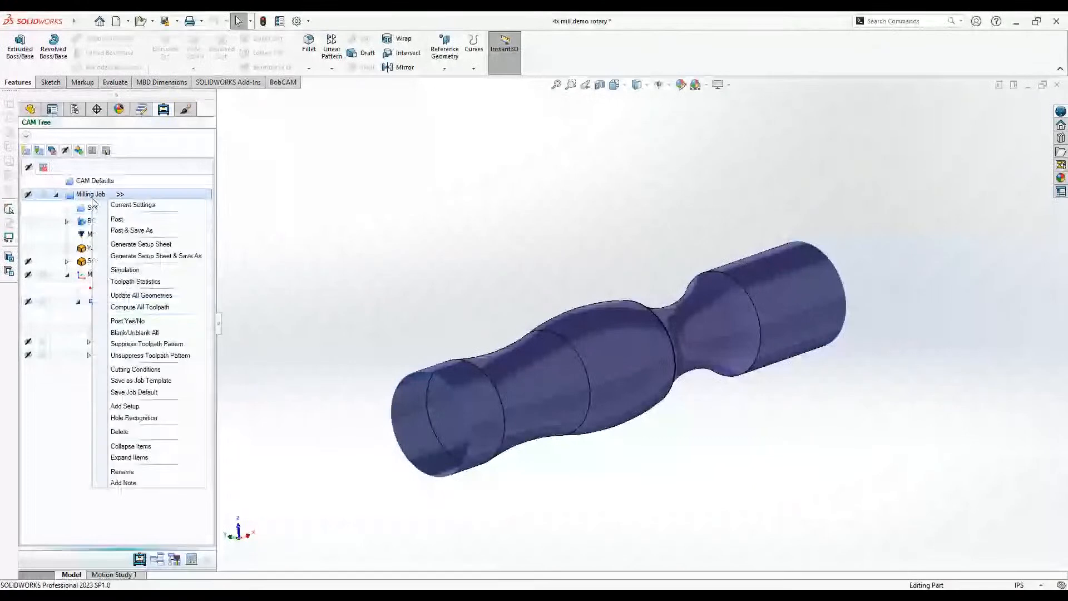
pyautogui.rightClick(81, 276)
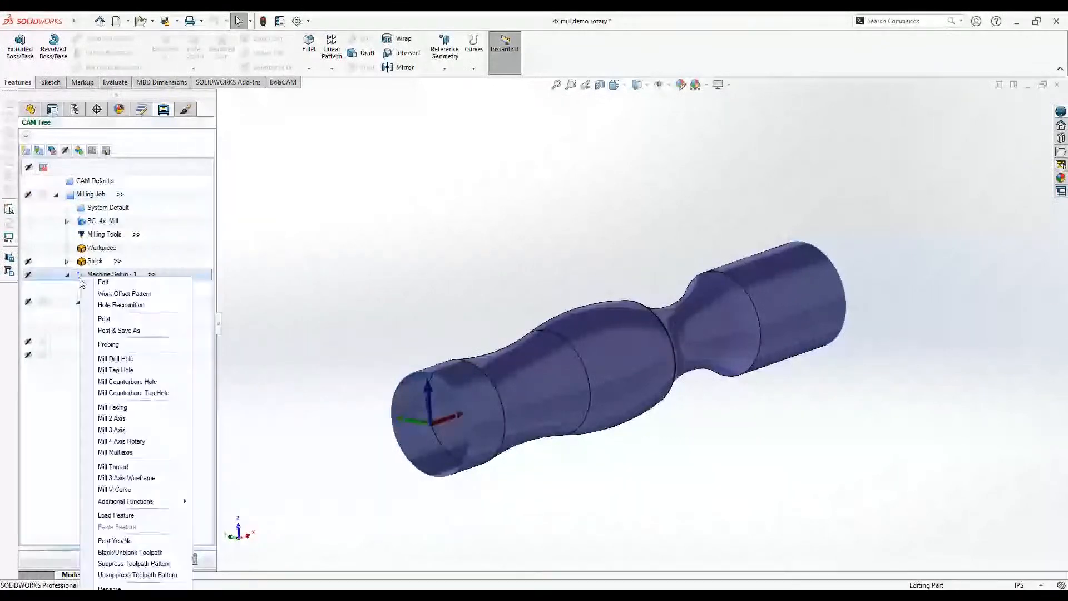
pyautogui.click(136, 442)
pyautogui.click(338, 160)
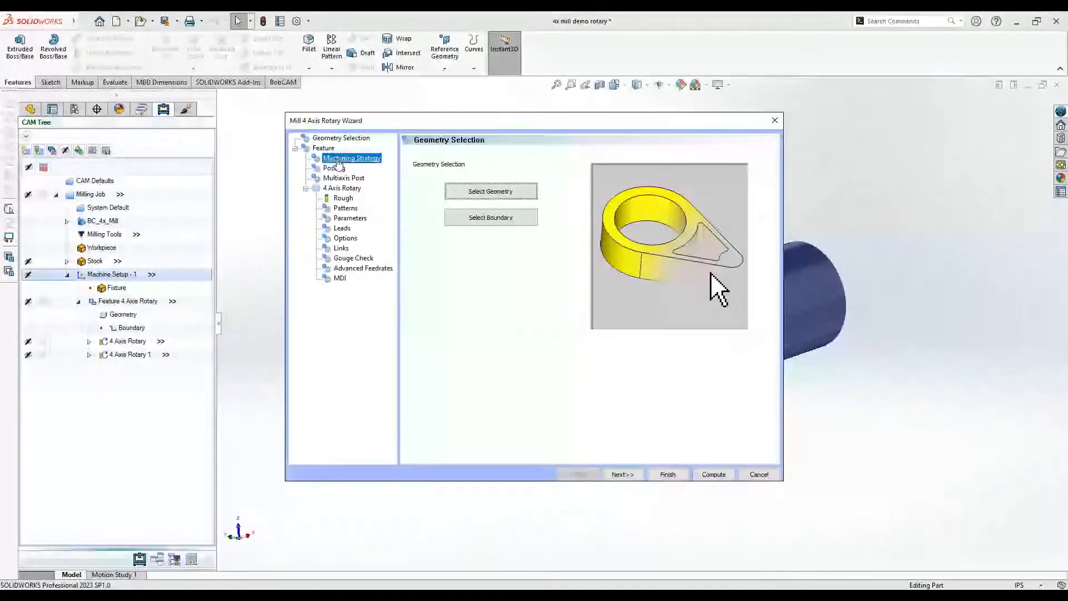
pyautogui.click(492, 182)
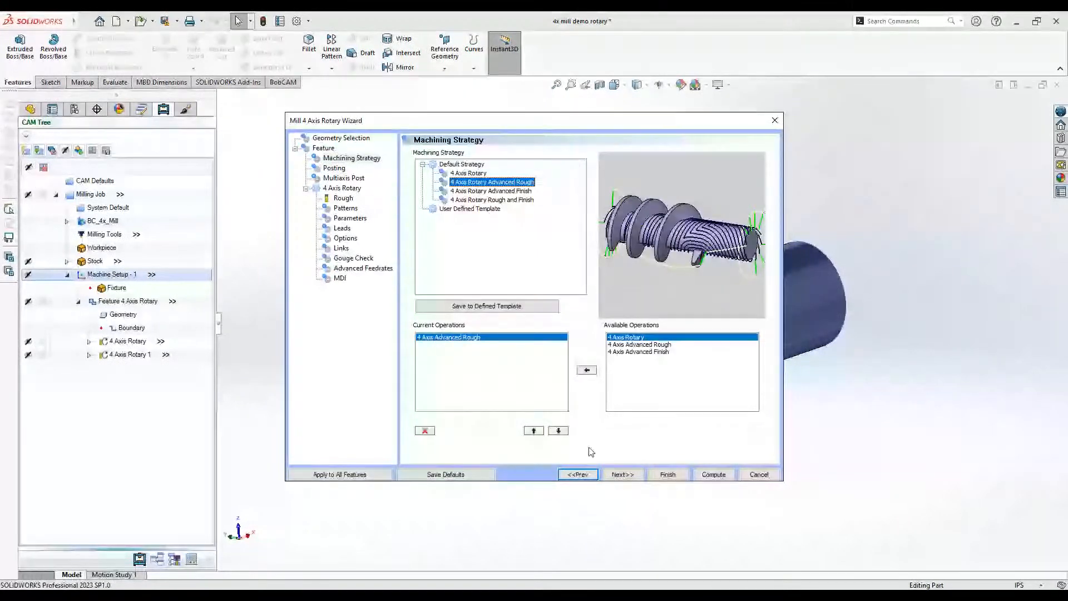
# - Enable Conical Machining in the advanced rough pattern settings, view the cone angle's geometry picking options, and cancel the new feature
pyautogui.click(620, 475)
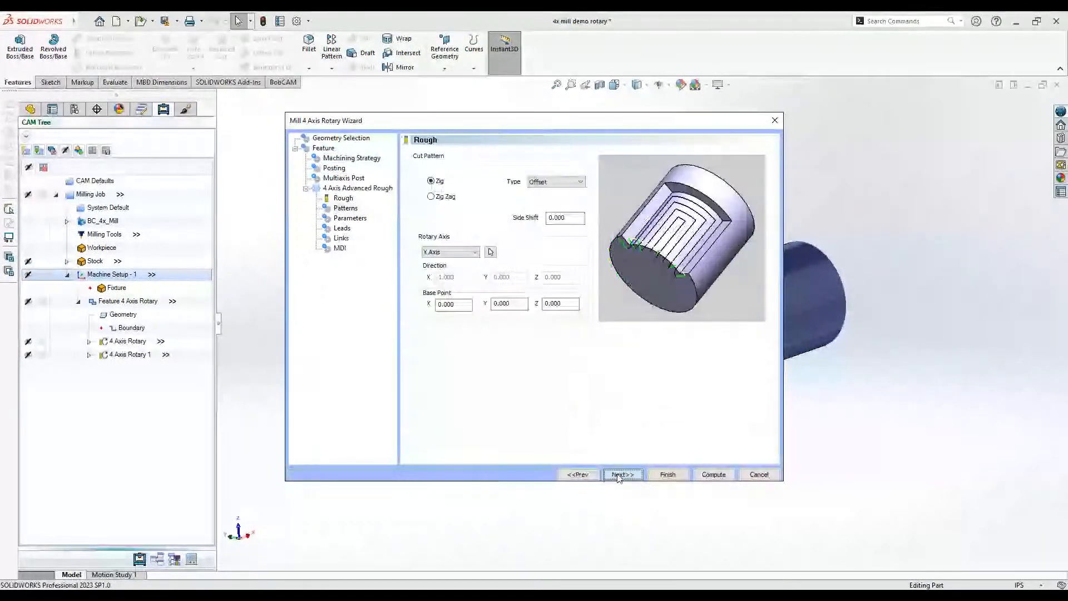
pyautogui.click(620, 475)
pyautogui.click(632, 330)
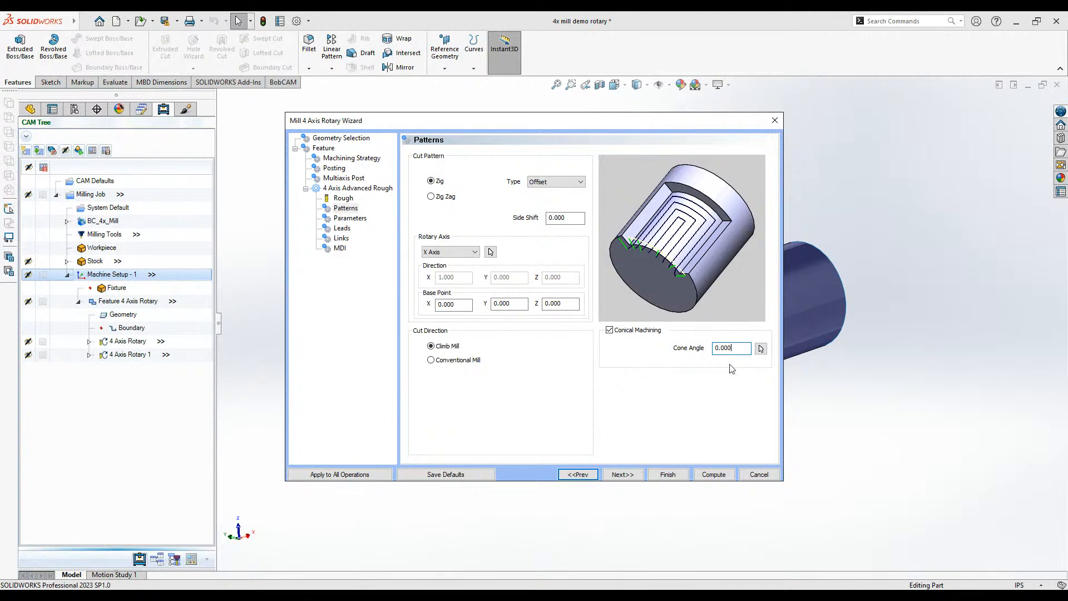
pyautogui.click(760, 348)
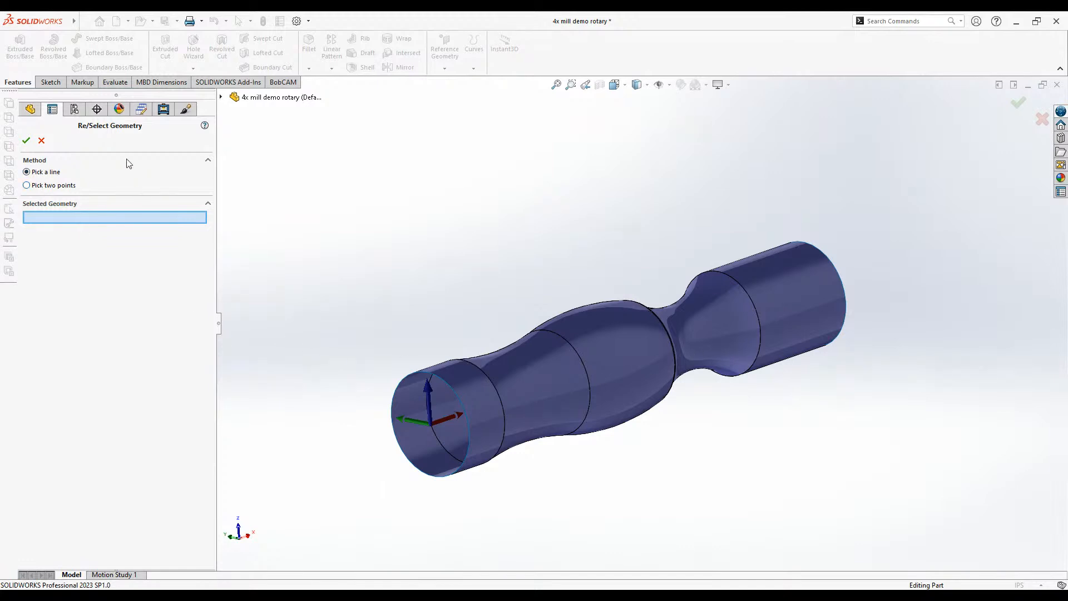
pyautogui.click(28, 141)
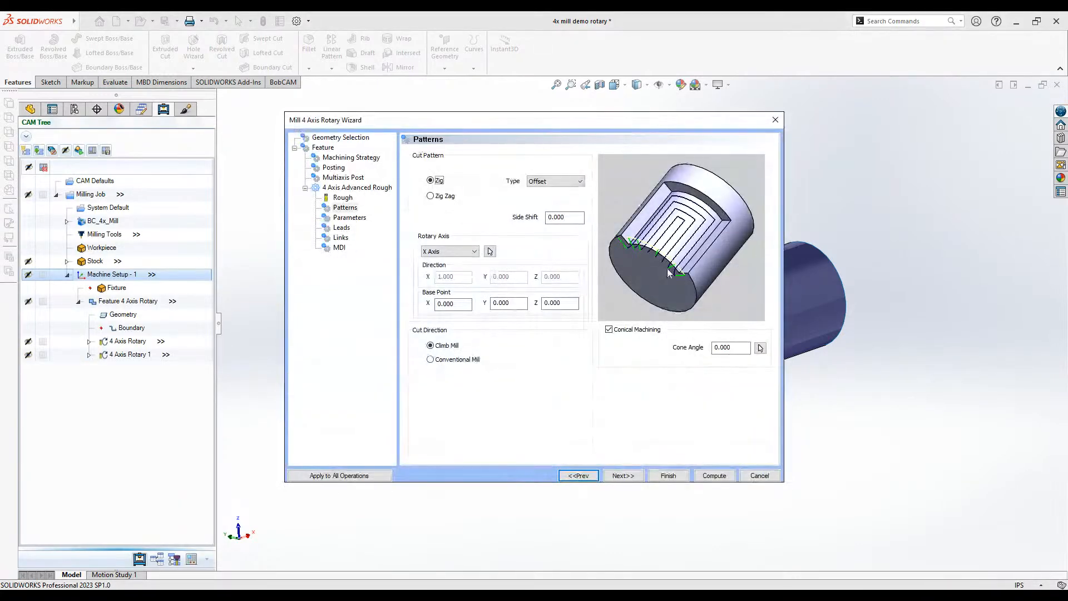
pyautogui.click(759, 476)
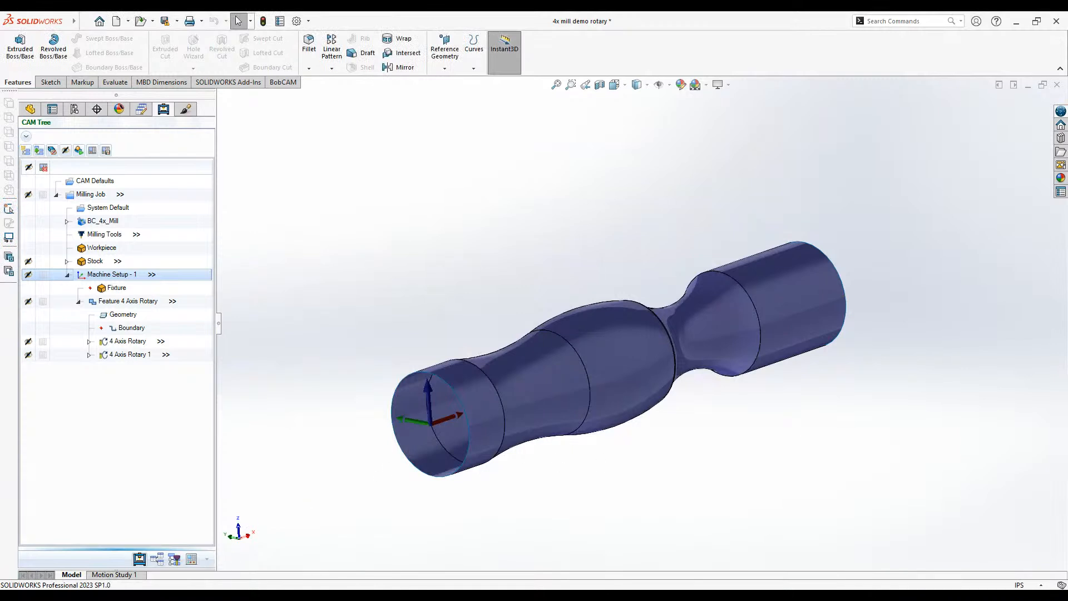